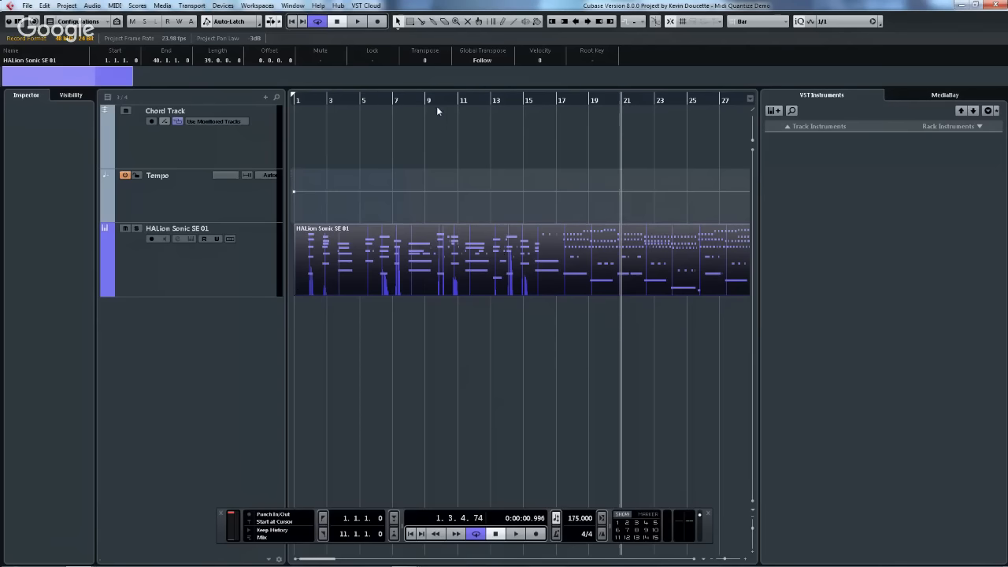
double_click(481, 264)
key("space")
key("space")
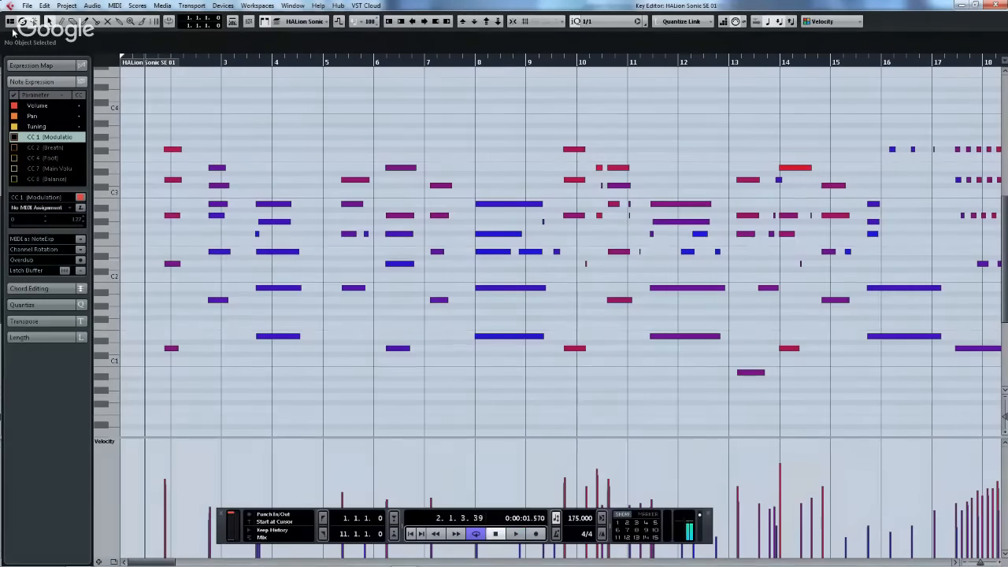
left_click(990, 5)
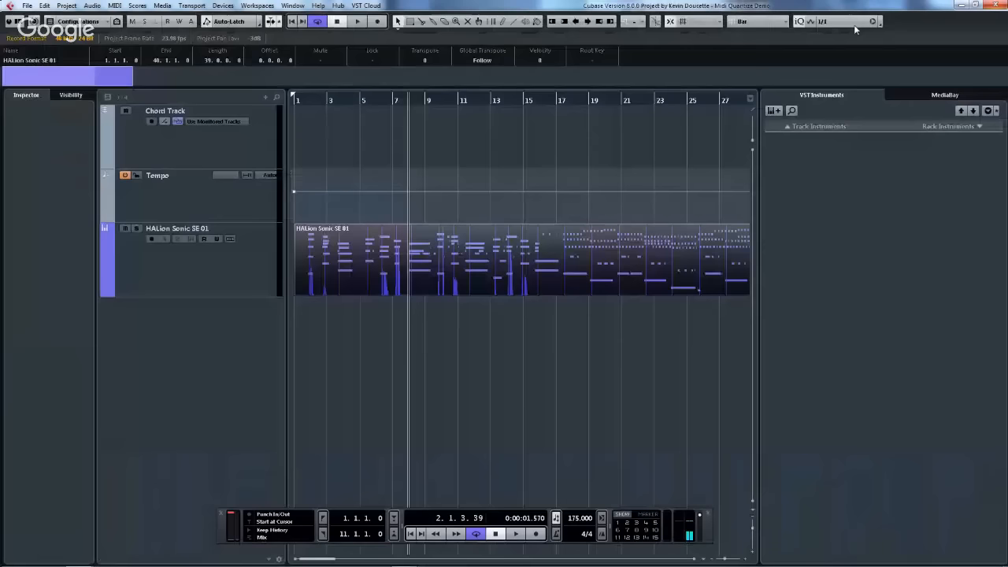
- Activate the Midi Quantize Demo project and audition the HALion Sonic SE 01 part in the Key Editor with the Transport panel hidden
left_click(7, 21)
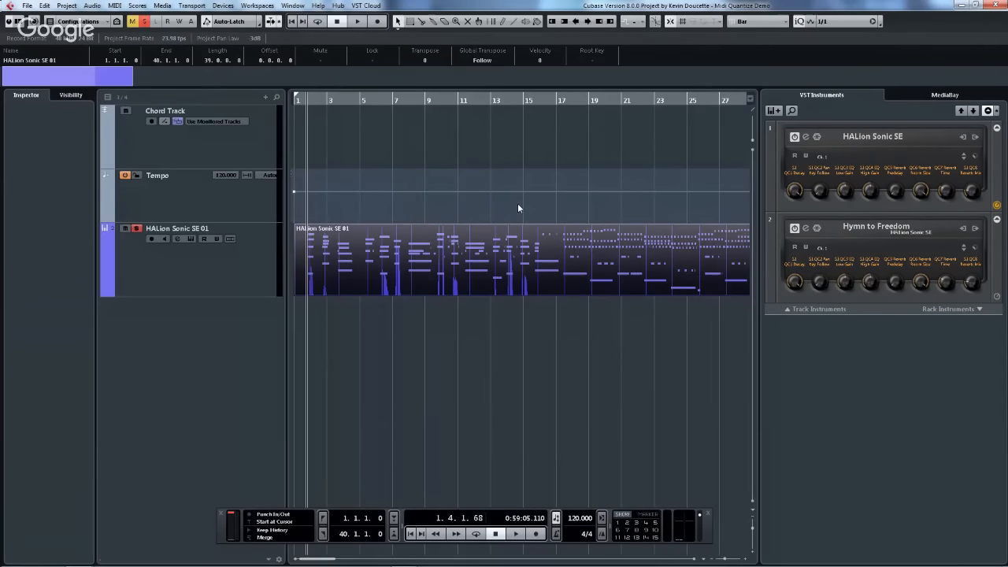
key("space")
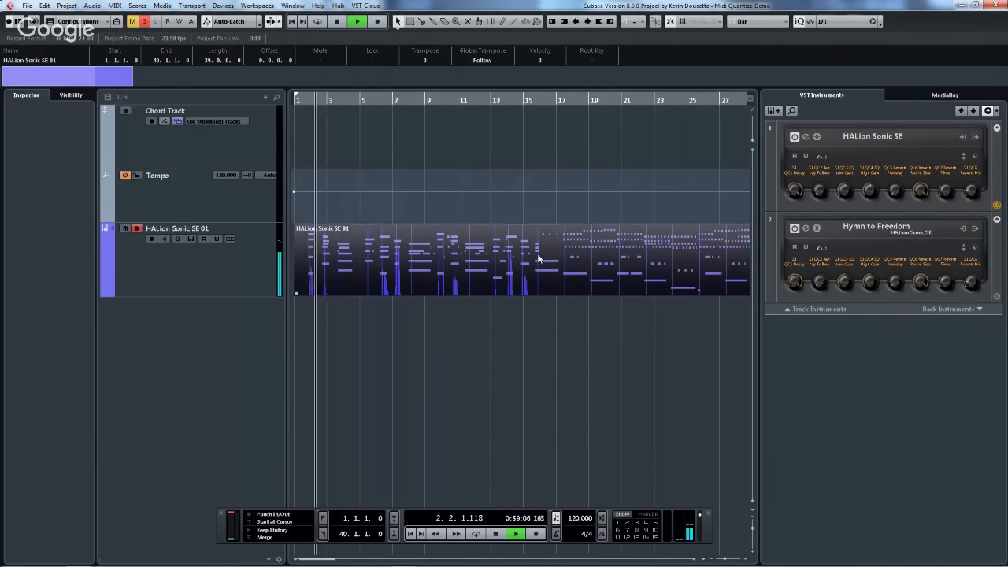
double_click(505, 268)
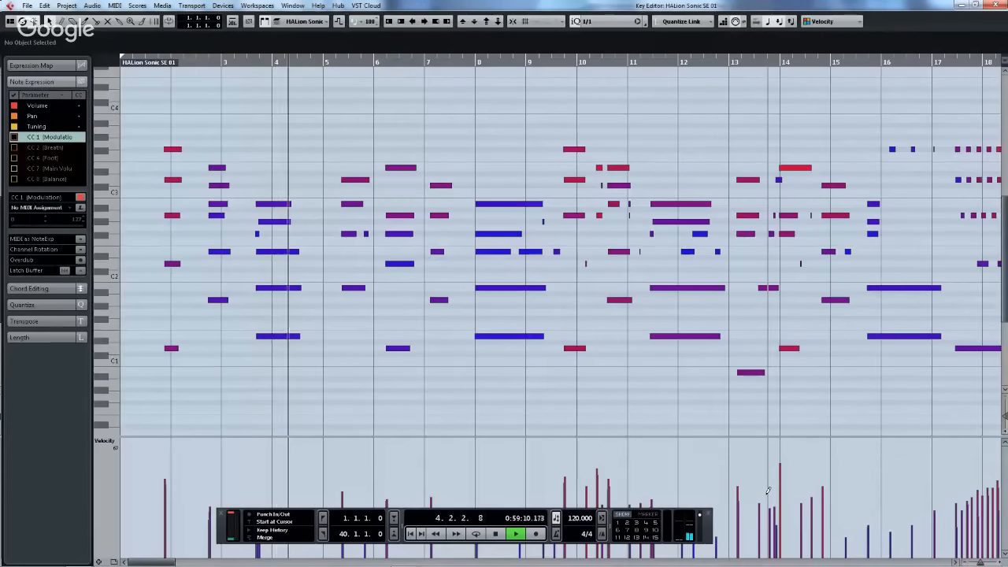
key("F2")
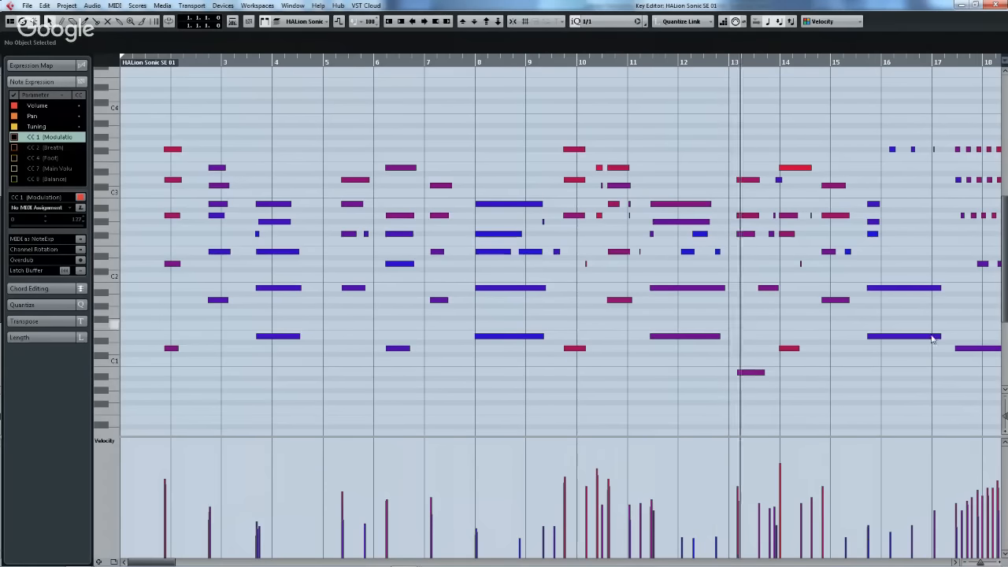
key("space")
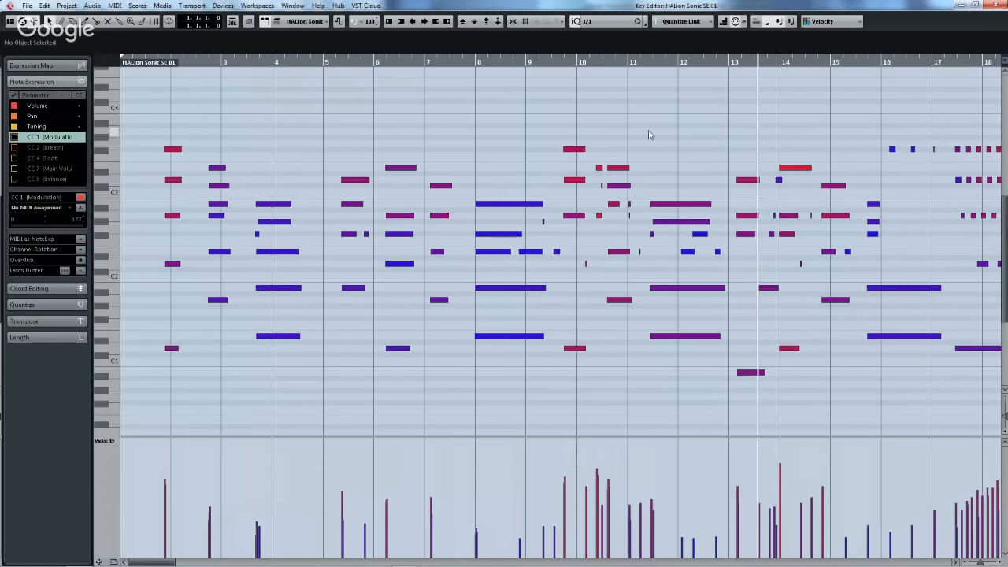
- Select the notes from about bar 11 to bar 16 in the Key Editor with the Object Selection tool
right_click(662, 175)
left_click(669, 177)
left_click_drag(657, 139, 898, 262)
left_click(685, 165)
left_click_drag(650, 127, 905, 374)
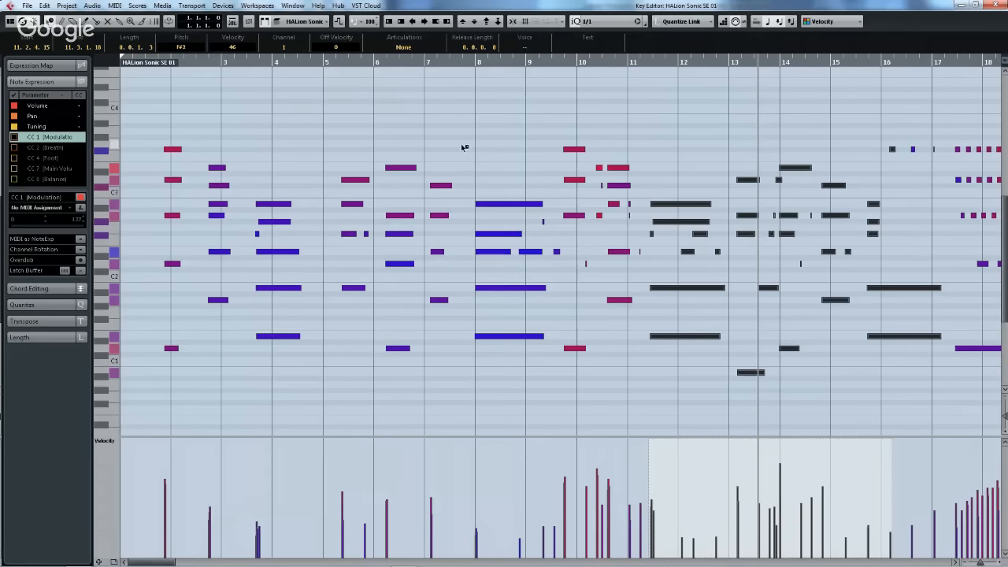
- Select the notes from about bar 5 to bar 11 and shift their velocities together until the velocity value is 84
left_click(327, 141)
left_click_drag(327, 141, 651, 387)
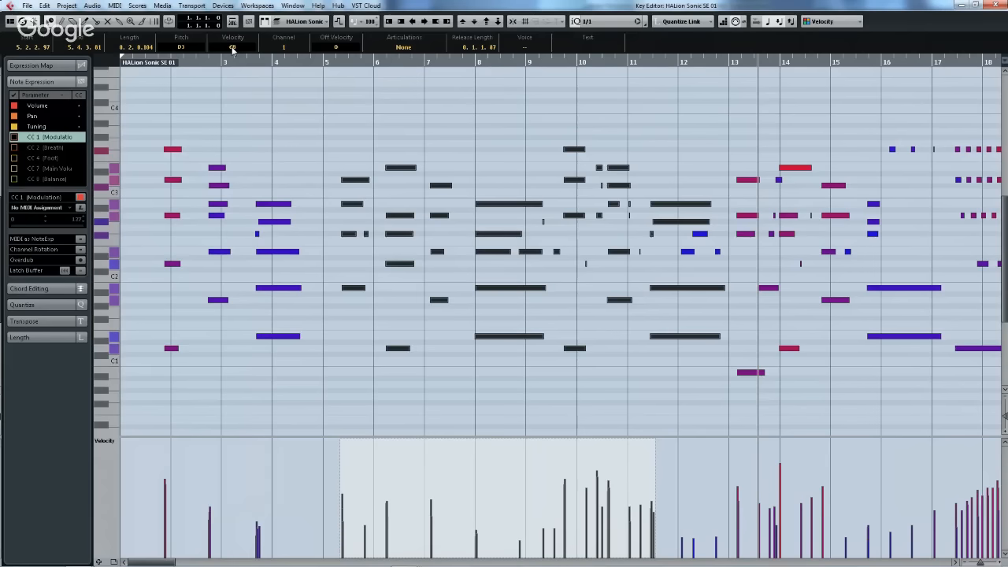
key("Return")
scroll(230, 47, "down", 14)
scroll(229, 48, "down", 9)
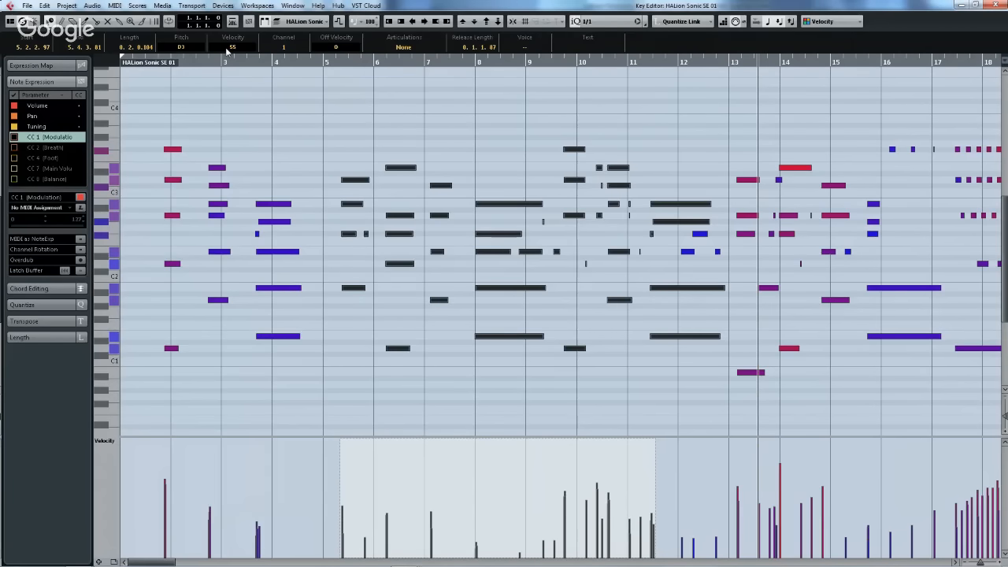
scroll(228, 48, "down", 10)
scroll(229, 49, "up", 20)
scroll(229, 49, "up", 6)
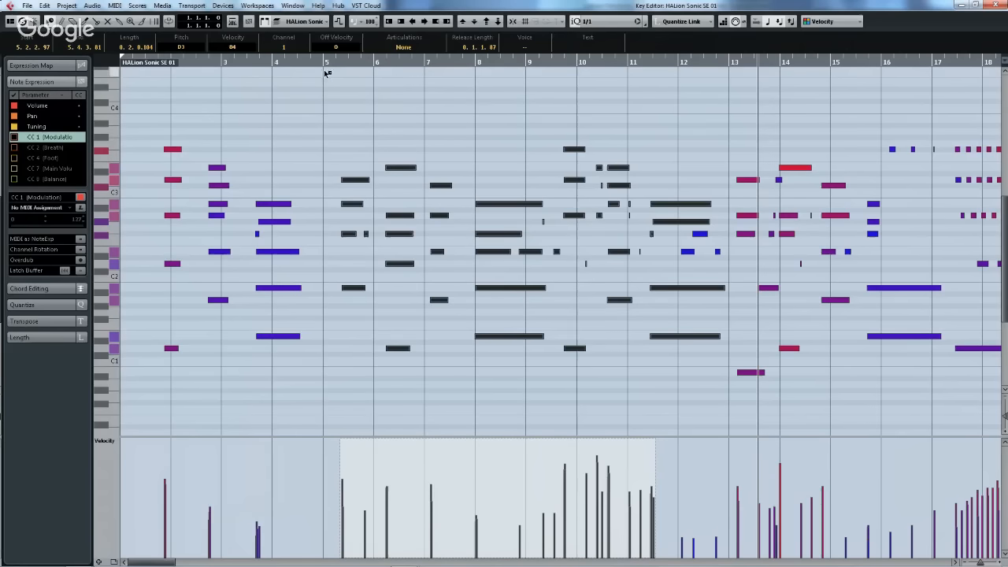
- Scale up the velocities of the notes from about bar 6 to bar 17 in two selected groups and close the Key Editor
left_click(410, 138)
left_click_drag(409, 138, 695, 360)
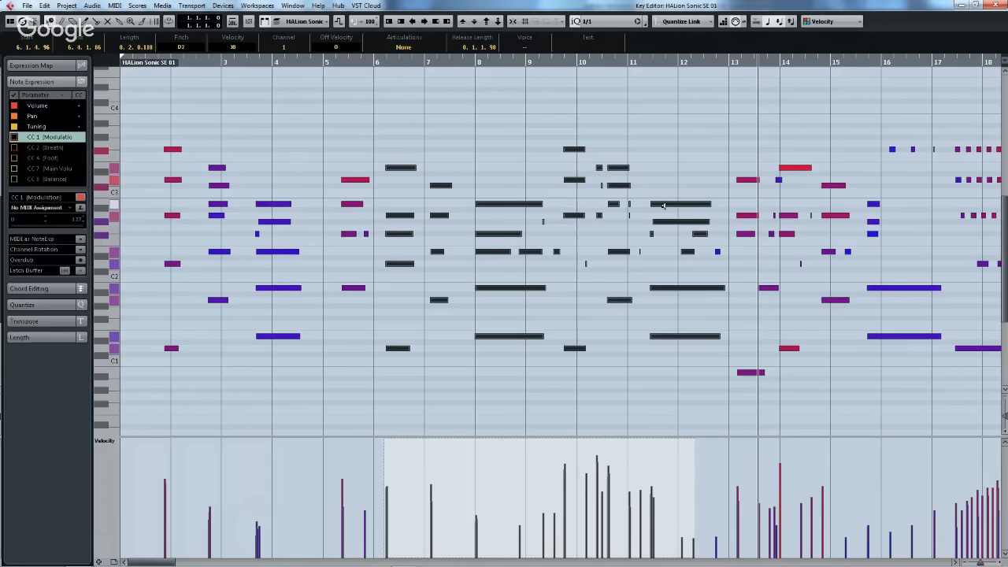
left_click_drag(661, 198, 951, 392)
mouse_move(779, 167)
left_mouse_down()
mouse_move(790, 106)
mouse_move(790, 177)
mouse_move(800, 124)
mouse_move(792, 157)
mouse_move(785, 149)
mouse_move(798, 175)
mouse_move(796, 81)
mouse_move(811, 188)
mouse_move(794, 118)
mouse_move(779, 189)
mouse_move(788, 131)
mouse_move(787, 222)
mouse_move(791, 121)
mouse_move(780, 189)
mouse_move(772, 179)
mouse_move(785, 155)
left_mouse_up()
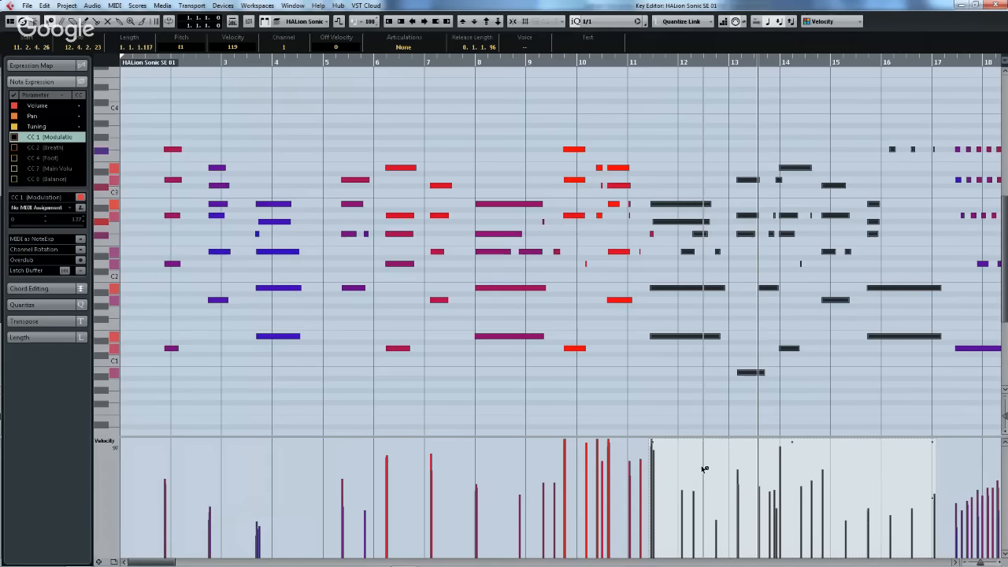
left_click(994, 7)
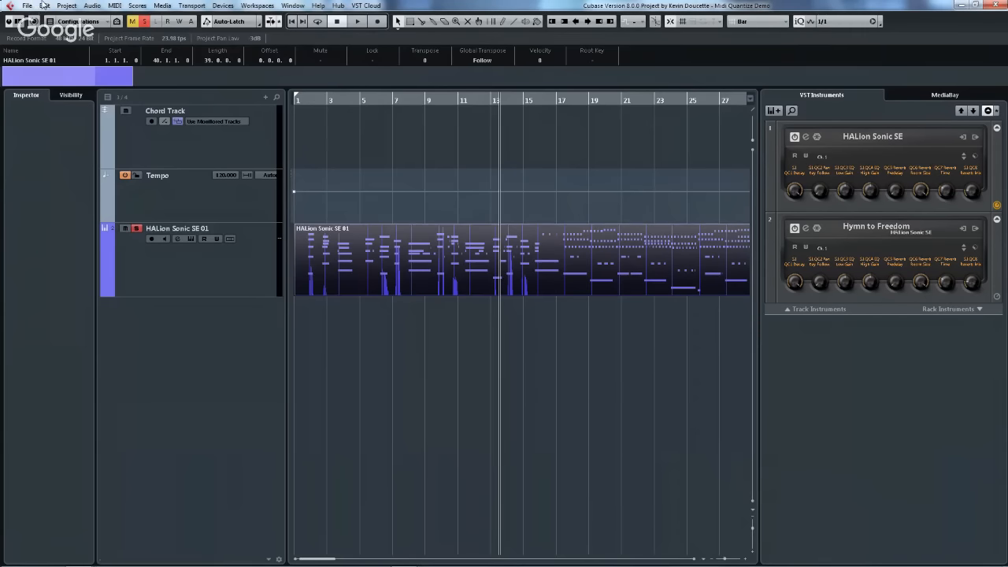
- Switch to the Untitled1 project containing the 02 175 drums02-01 loops and activate it
key("alt+Tab")
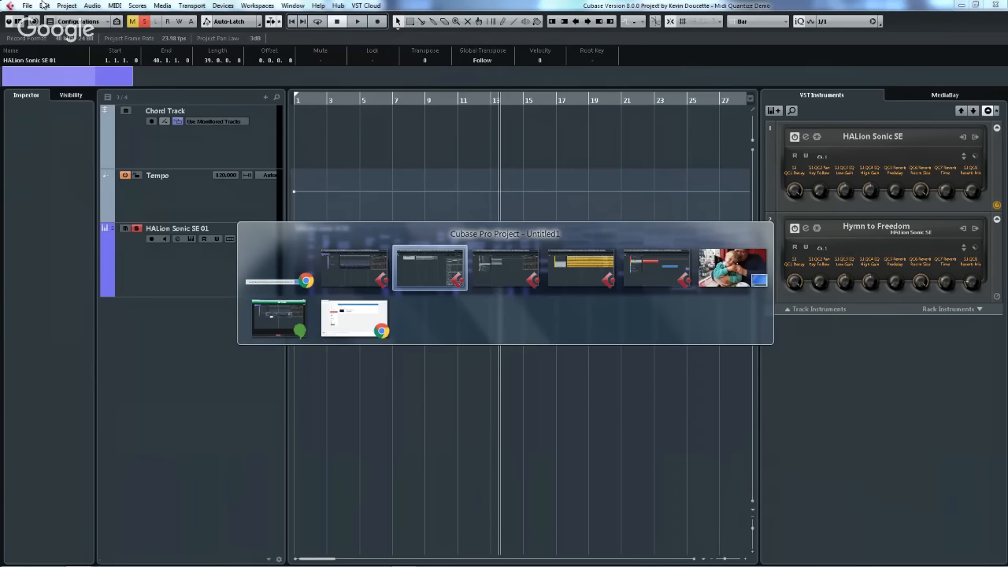
key("alt+Tab")
key("alt+Tab")
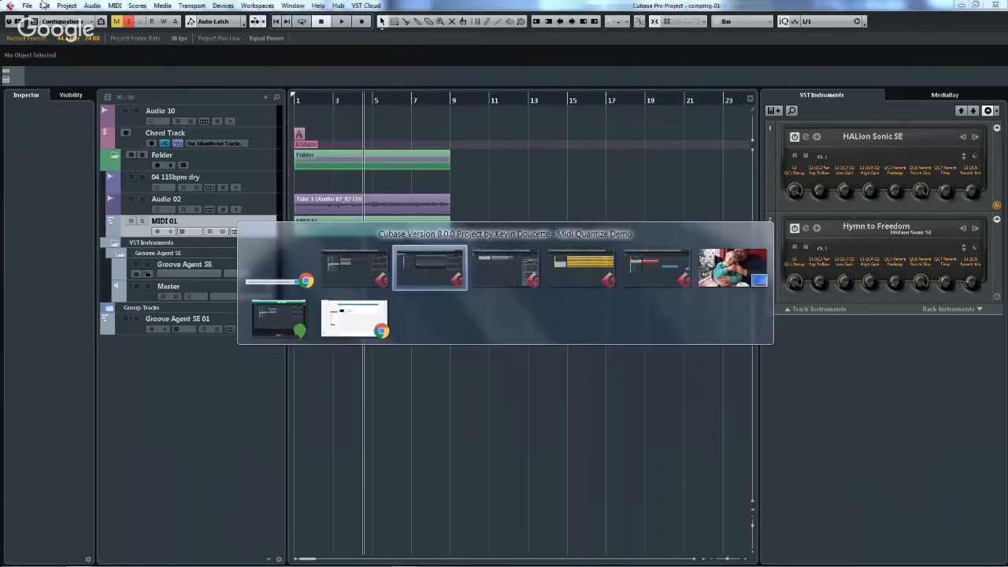
key("alt+Tab")
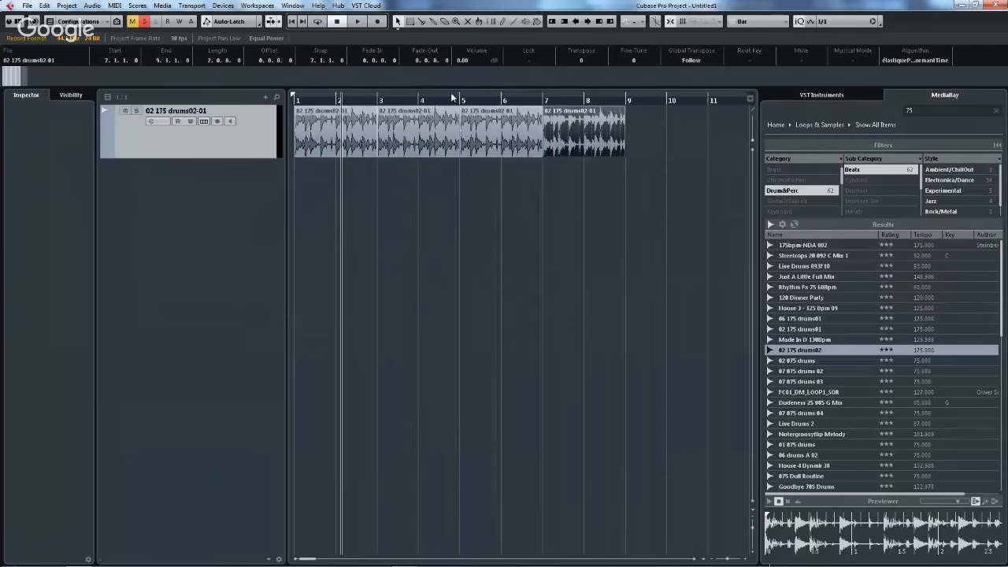
left_click_drag(451, 95, 254, 87)
left_click(8, 22)
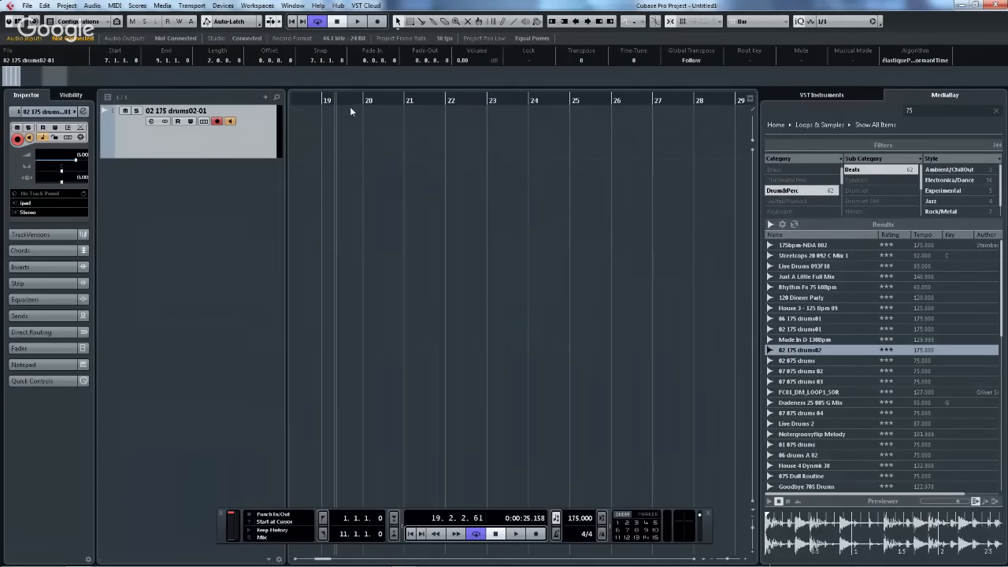
- Play the 02 175 drums02-01 loop events from the start of the project and stop playback
left_click_drag(351, 101, 134, 91)
key("space")
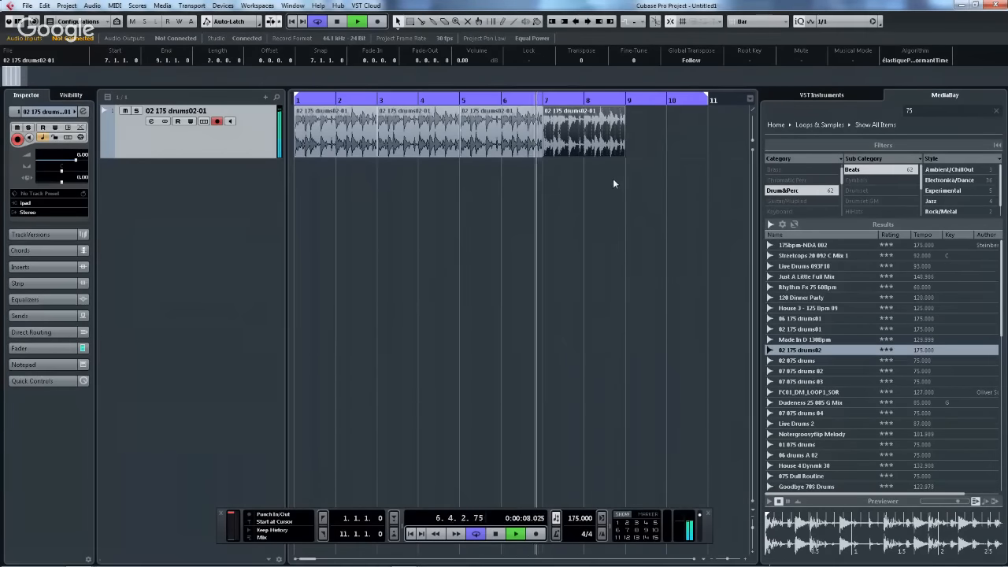
key("space")
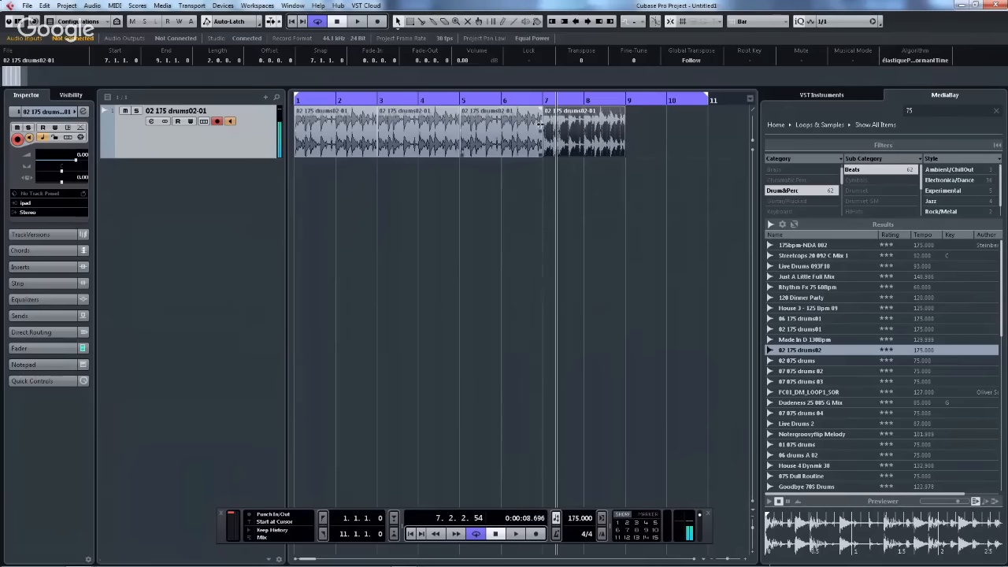
- Compare the full context menu with the pop-up toolbox on the last drum event and in the empty event display
right_click(583, 131)
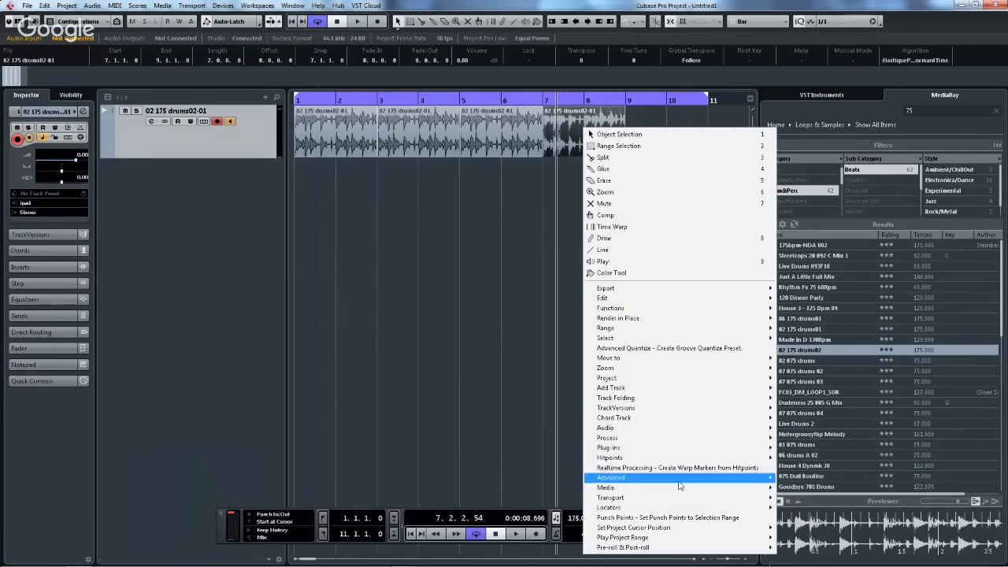
mouse_move(664, 446)
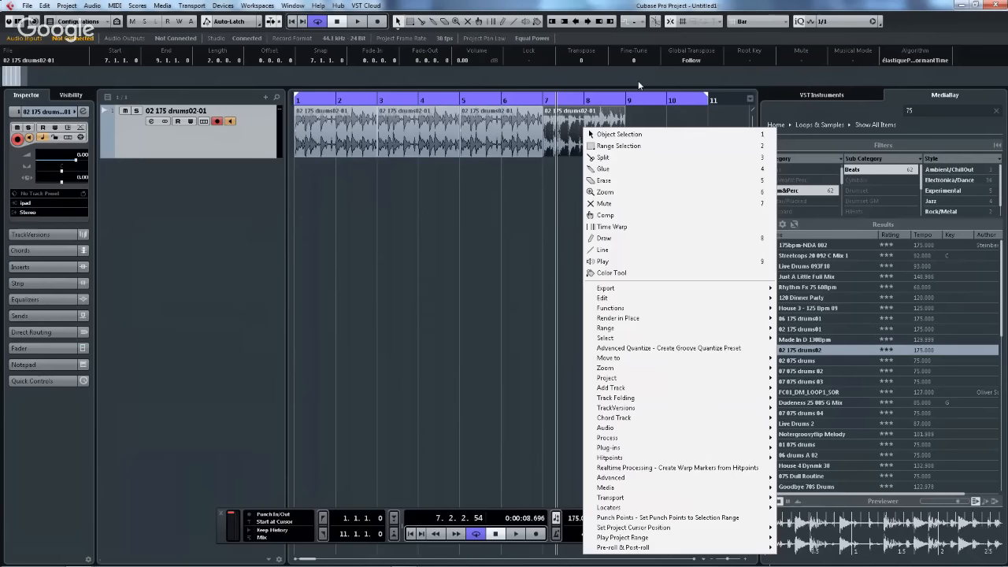
left_click(364, 185)
right_click(344, 163)
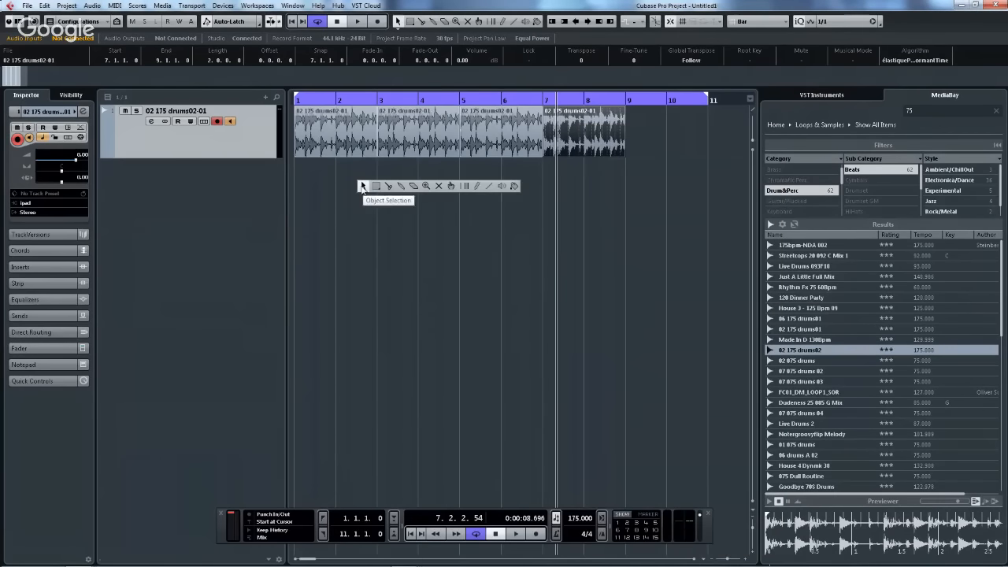
left_click(396, 218)
right_click(396, 218, "ctrl")
left_click(355, 188)
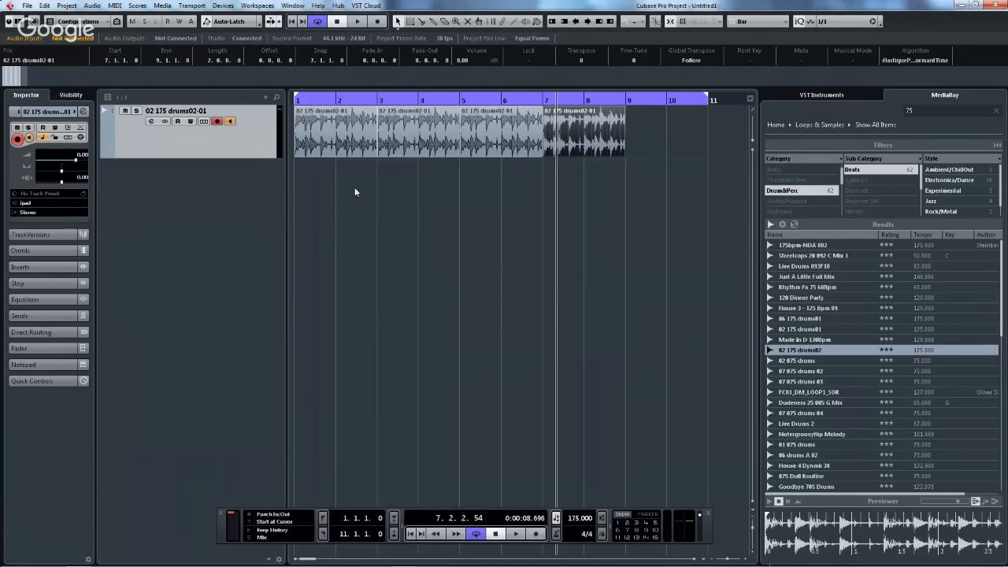
right_click(472, 189, "ctrl")
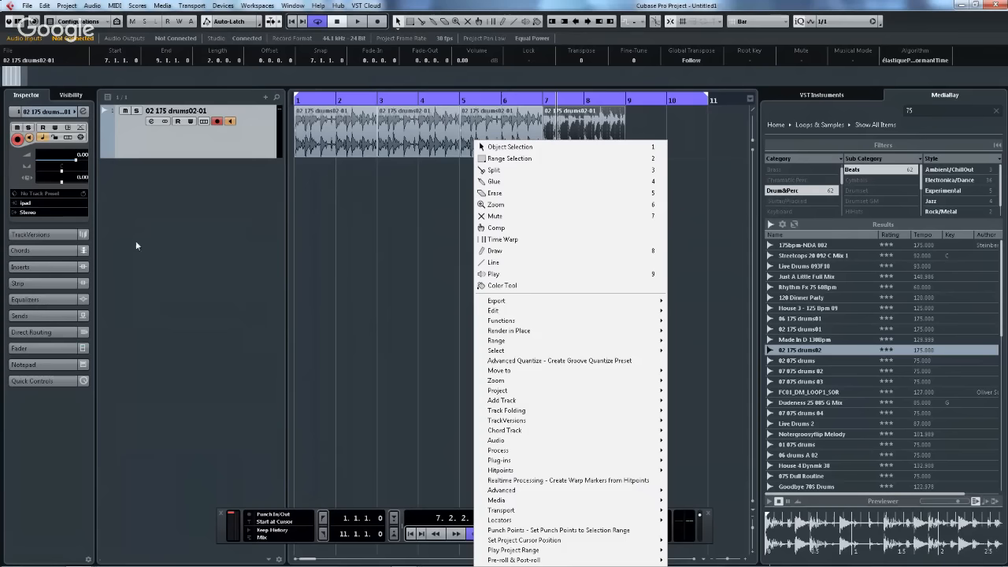
- Disable the "Pop-up Toolbox on Right Click" option in the Editing-Tools preferences
left_click(26, 5)
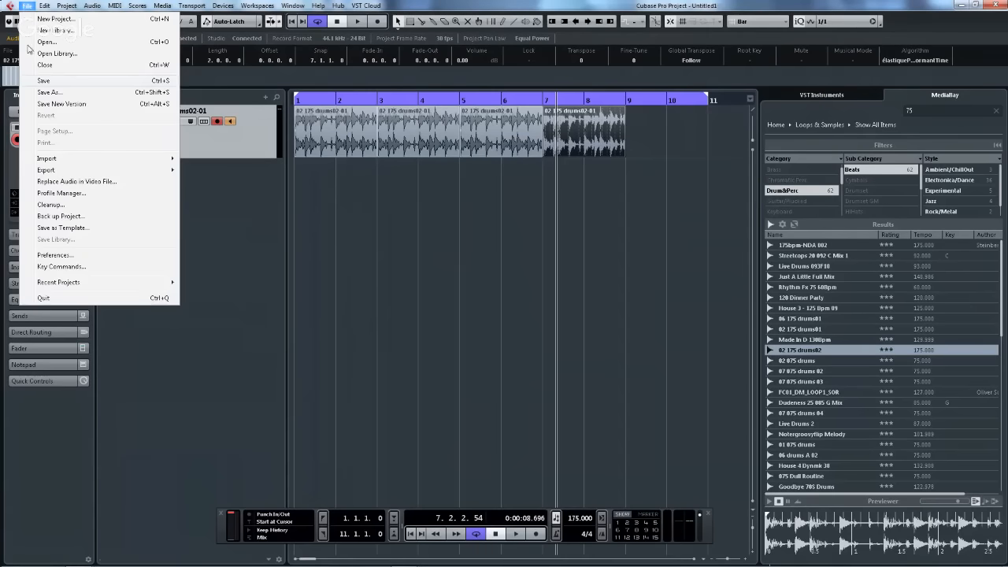
left_click(77, 255)
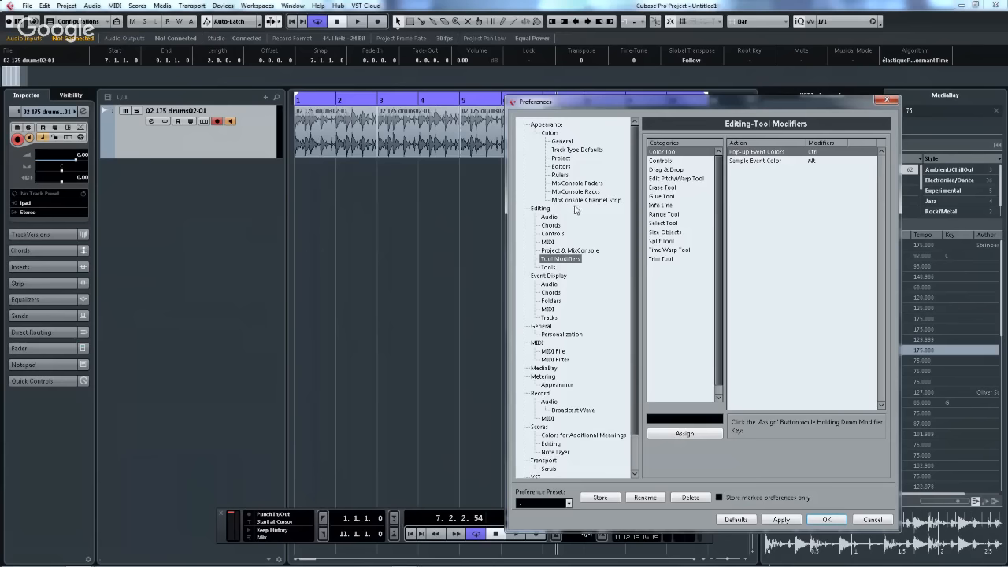
left_click(548, 267)
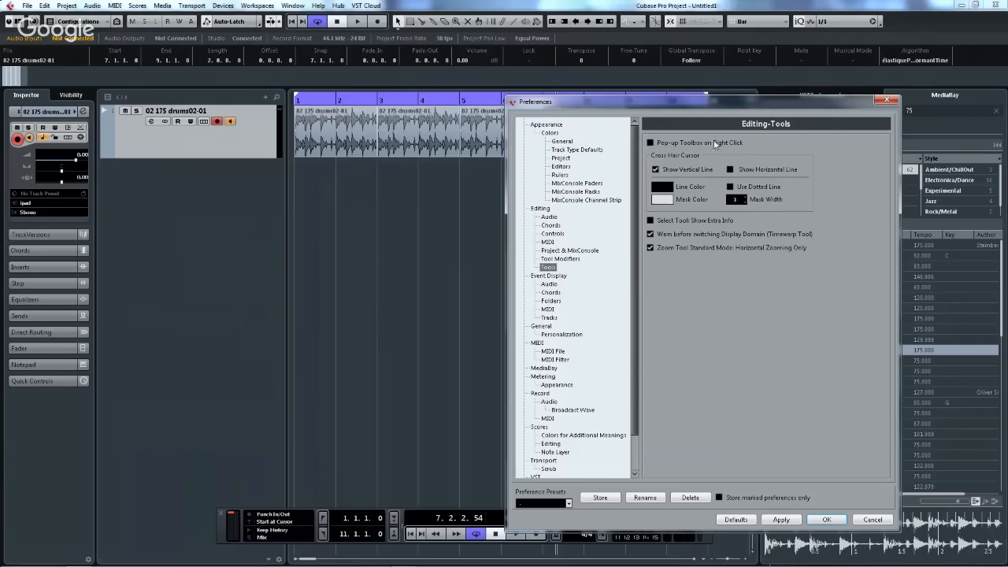
left_click(827, 519)
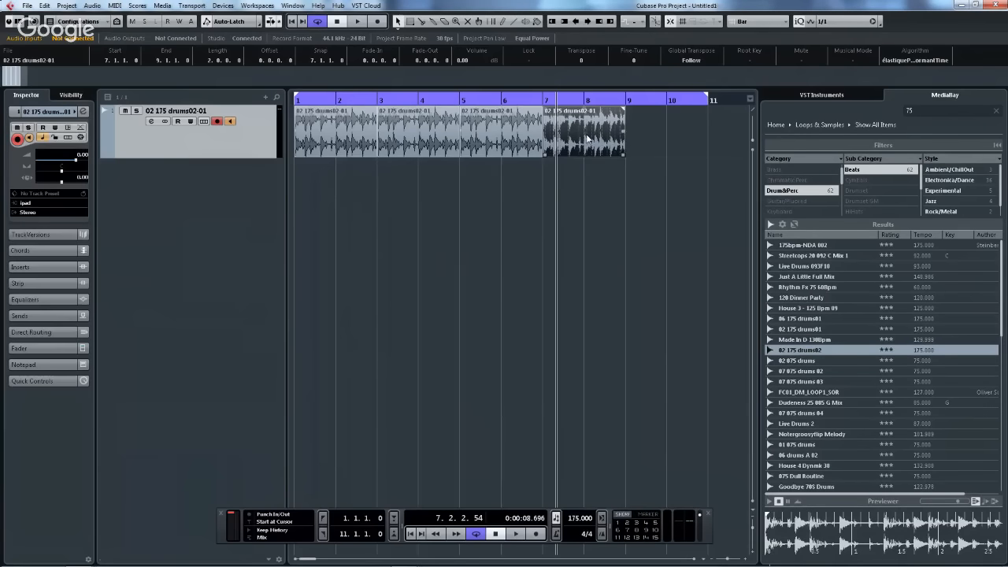
- Time-stretch the last drum event at bar 7 to 200% with the élastique Pro - Time algorithm as a new version
right_click(587, 138)
mouse_move(720, 435)
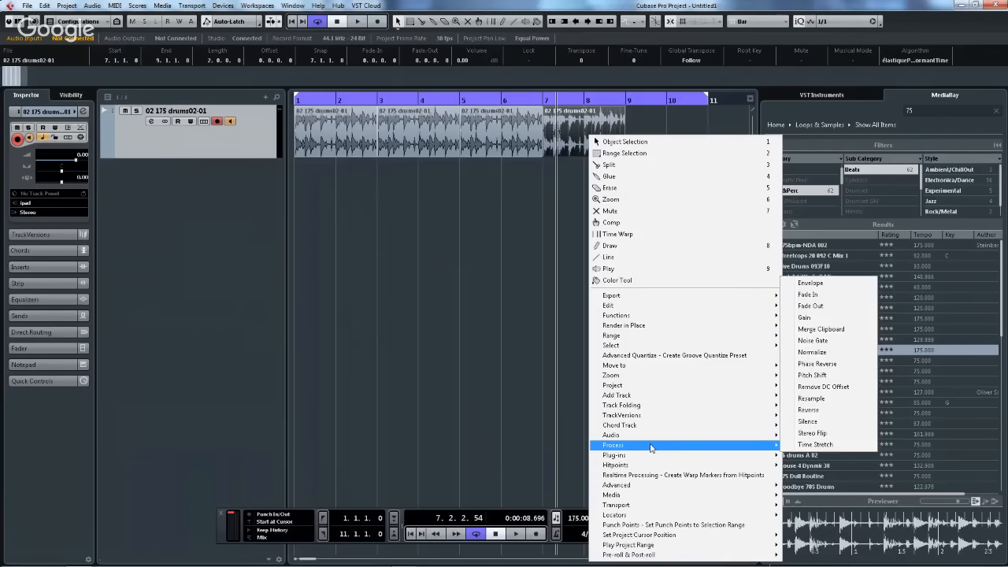
left_click(827, 445)
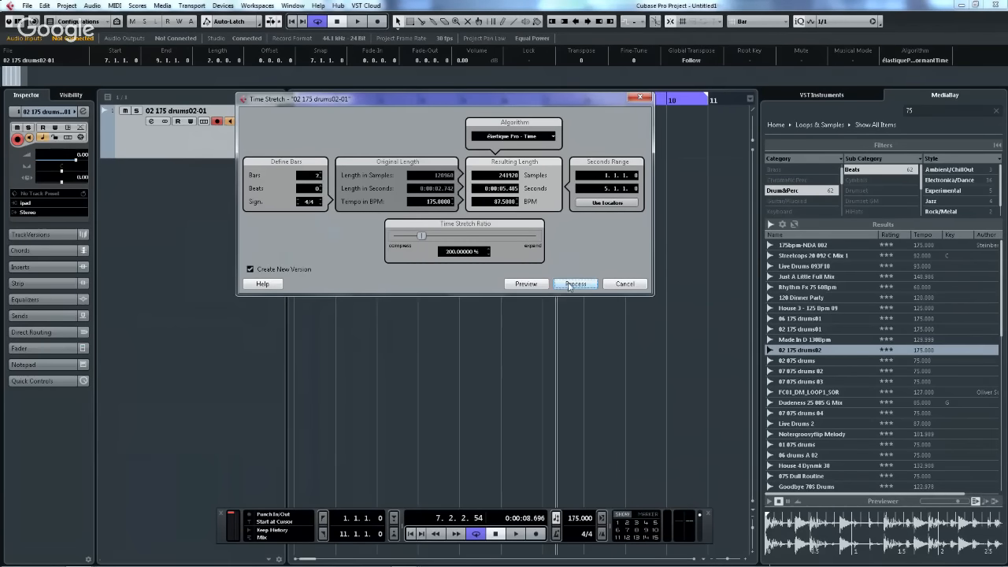
left_click(567, 283)
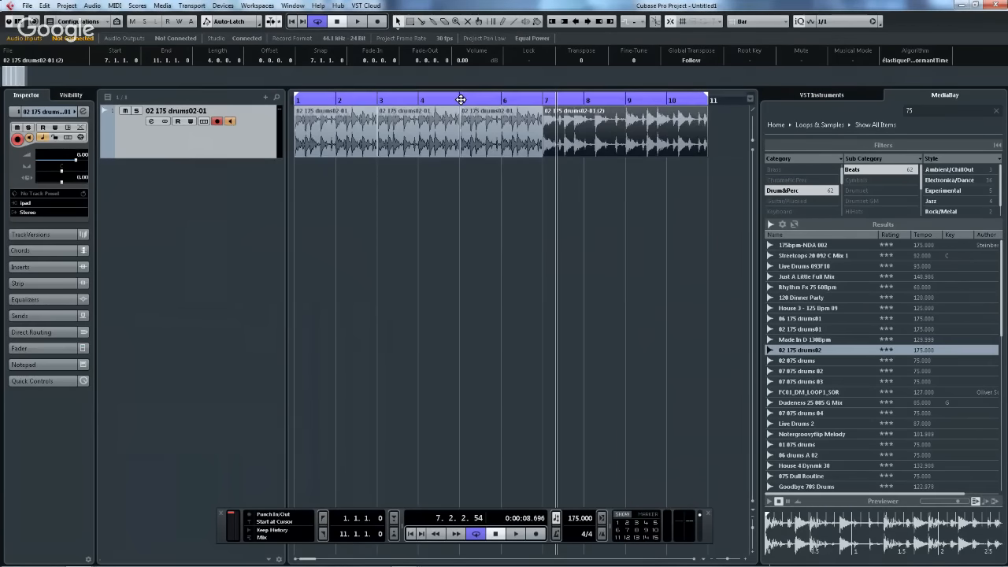
- Play the drum track from the start, including the stretched last event, and undo the time stretch
key("Home")
key("space")
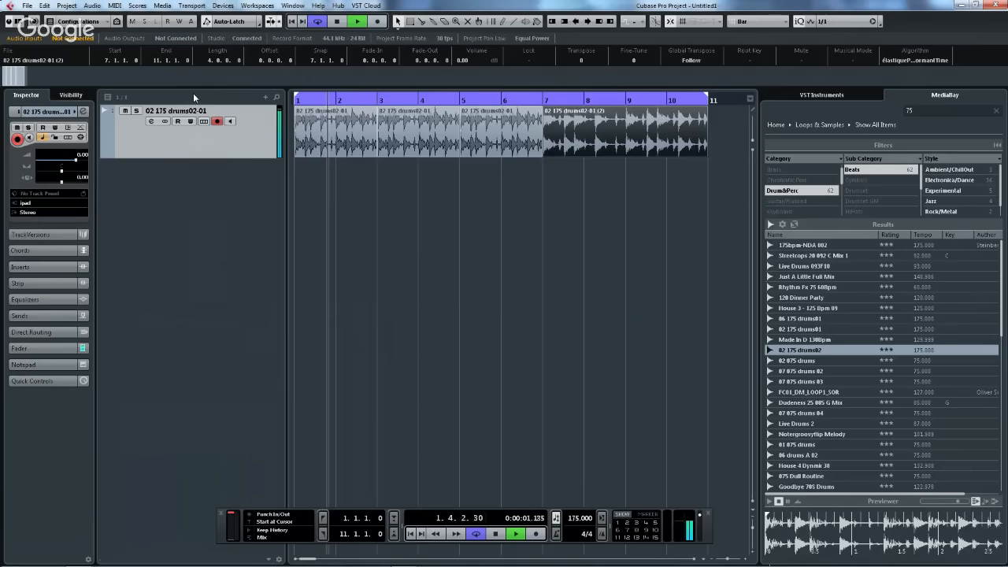
left_click(478, 100)
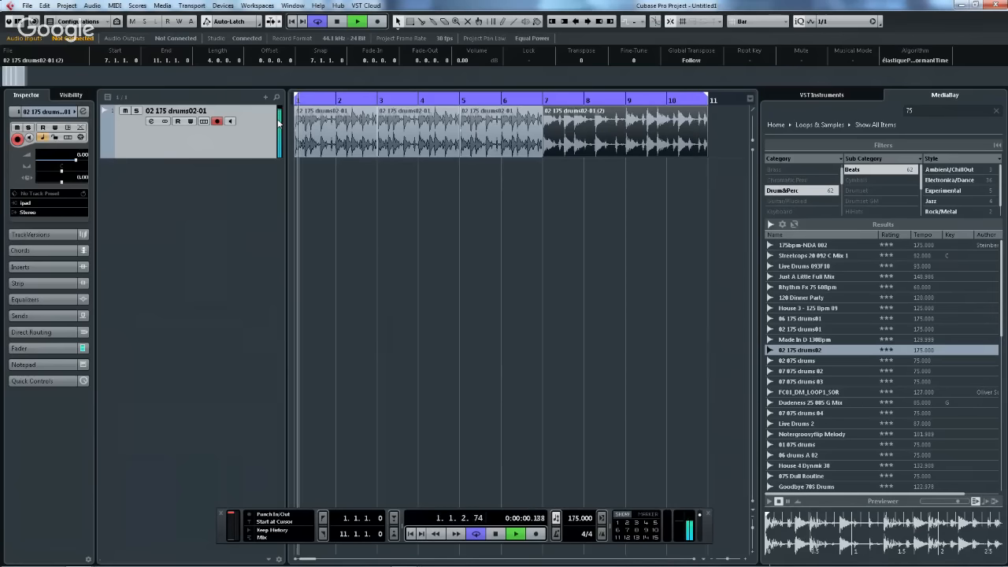
key("space")
key("ctrl+z")
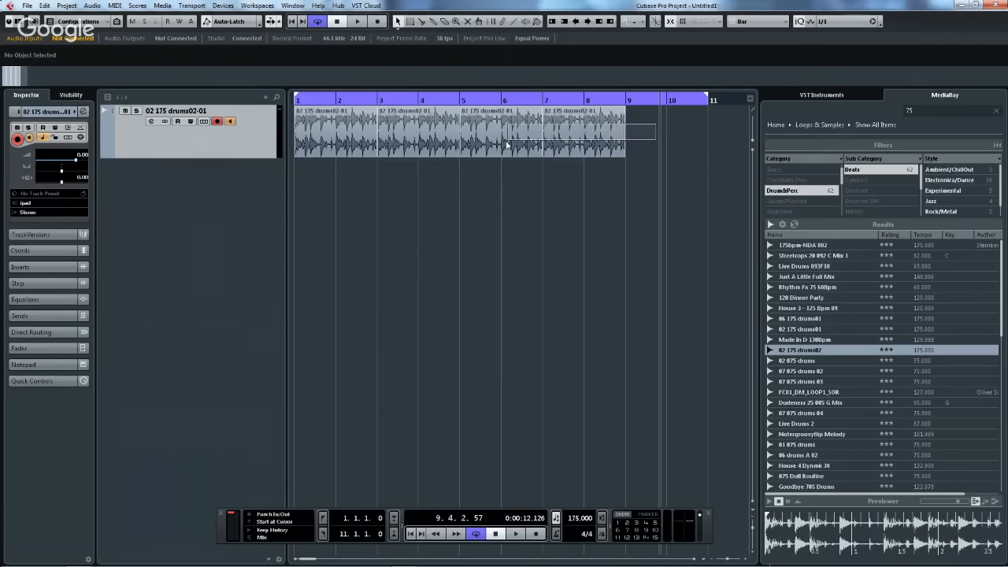
- Turn on Musical Mode for all the drum loop events on the track
left_click(330, 138)
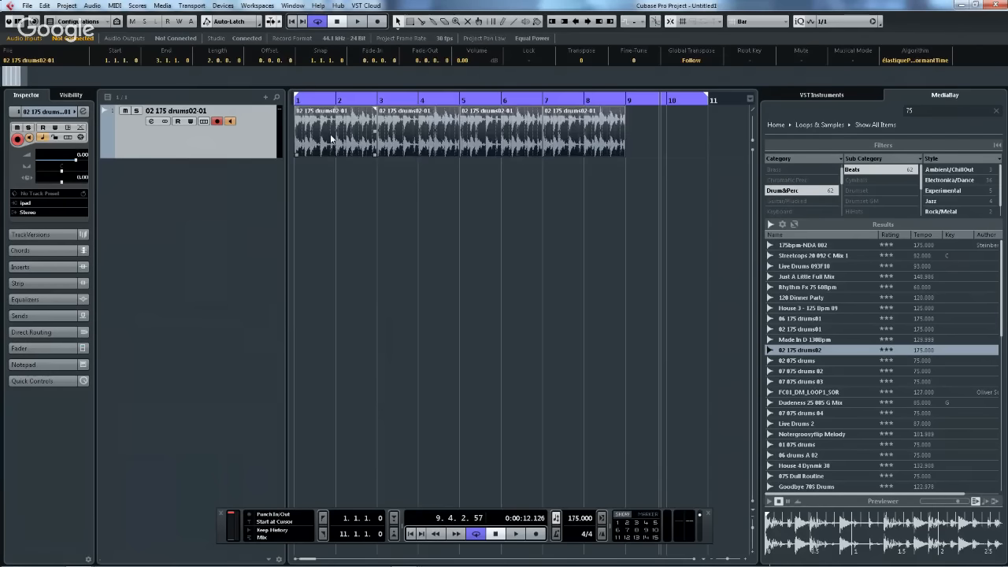
left_click(853, 61)
left_click(514, 428)
- Play the drum loop from near bar 1 and set the project tempo to 120 BPM during playback
left_click_drag(327, 100, 336, 102)
key("space")
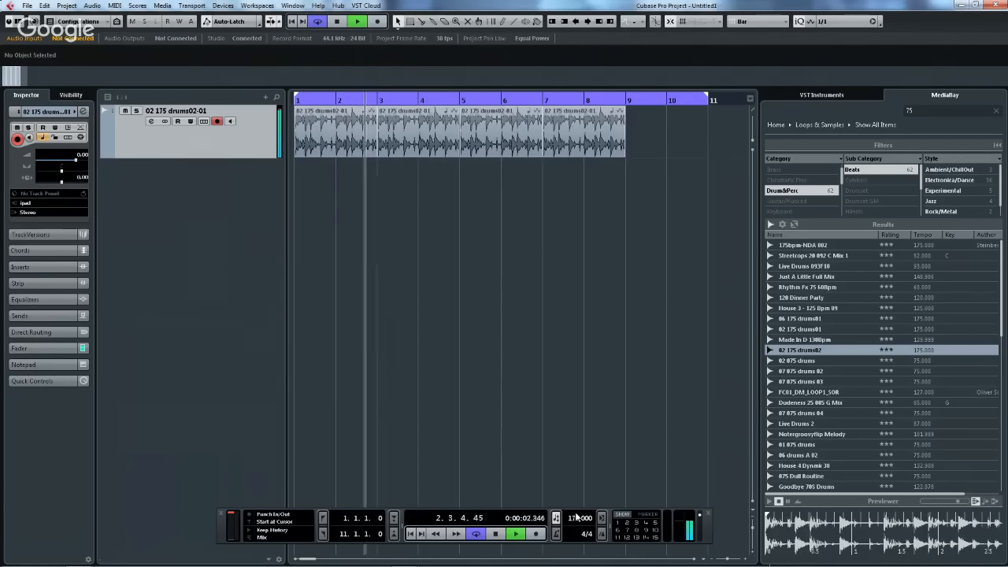
double_click(576, 518)
type("120")
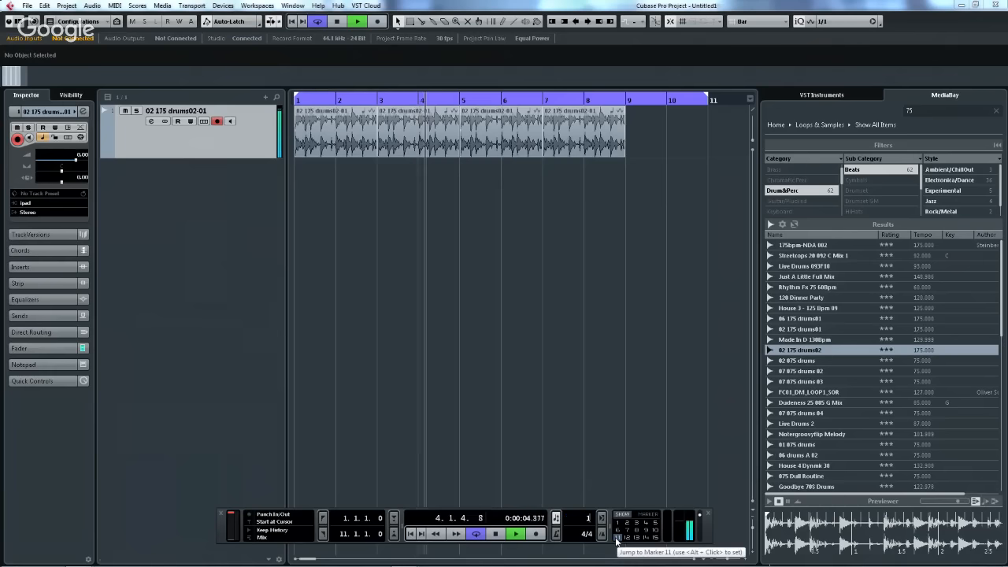
key("Return")
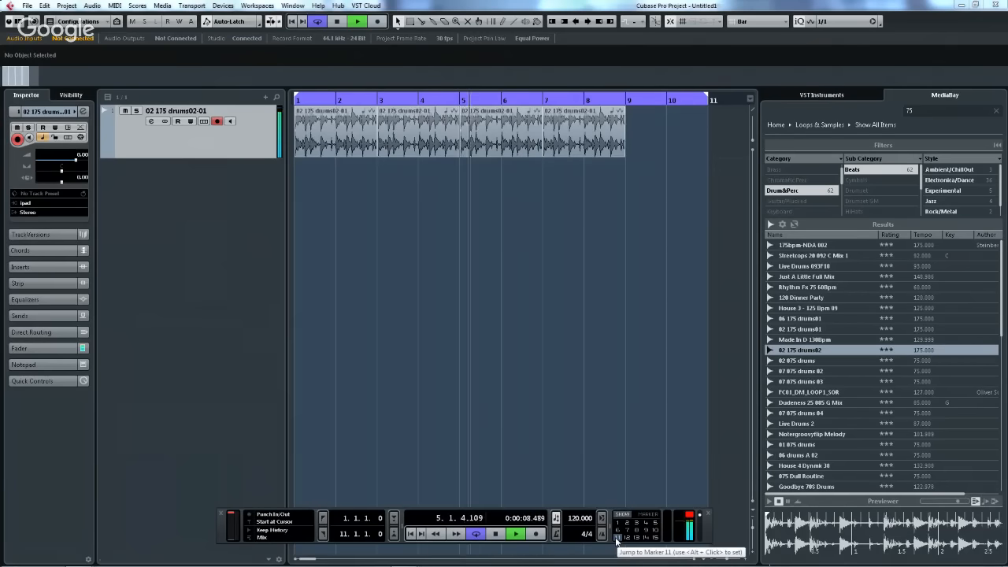
- Set the project tempo to 87.5 BPM during playback and replay the loop from the first bar
double_click(577, 520)
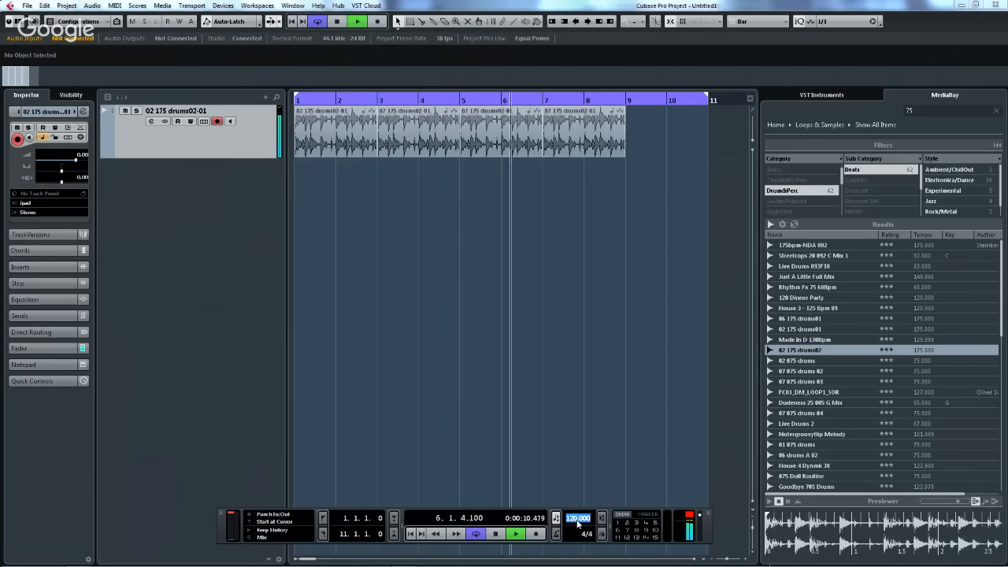
type("87")
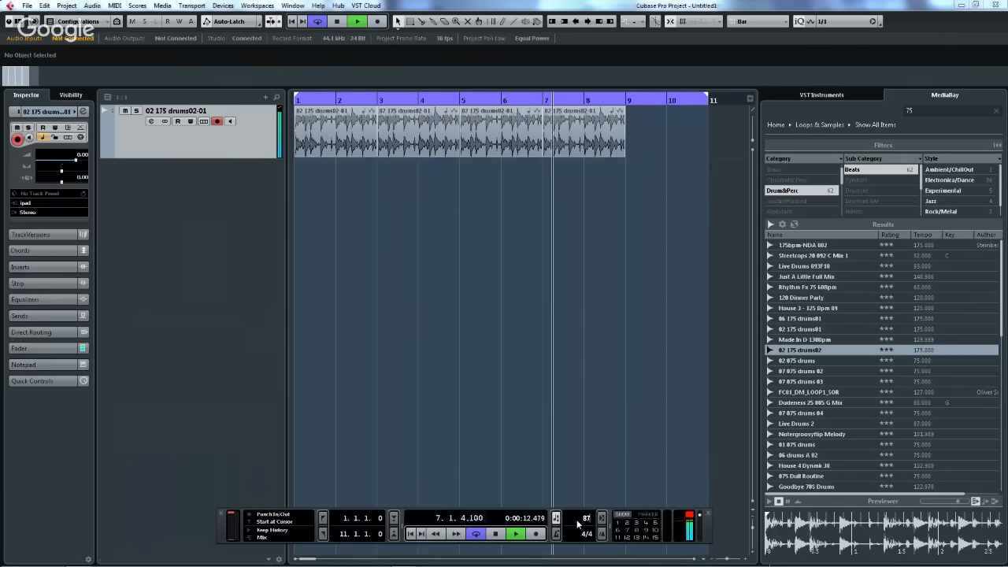
type(".5")
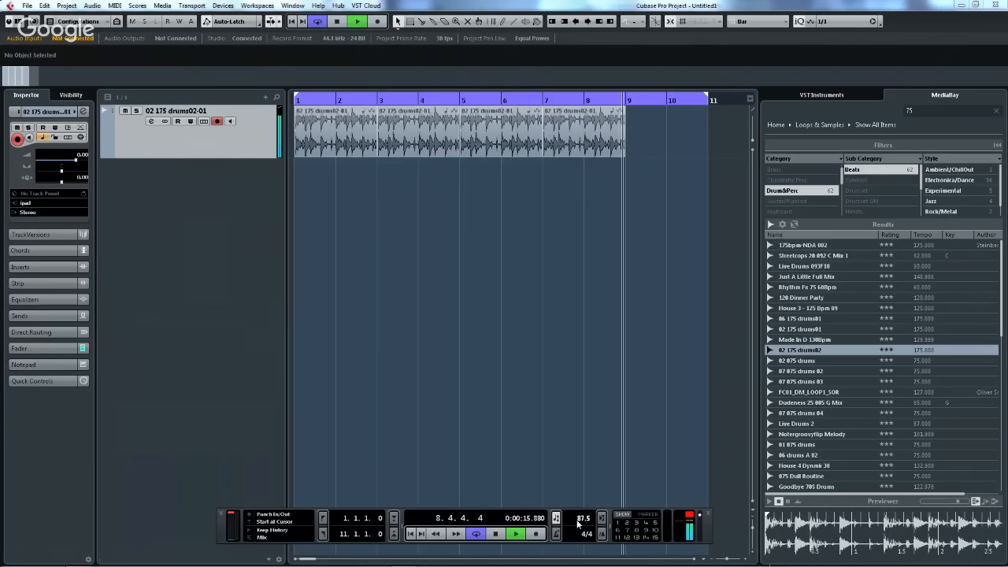
key("Return")
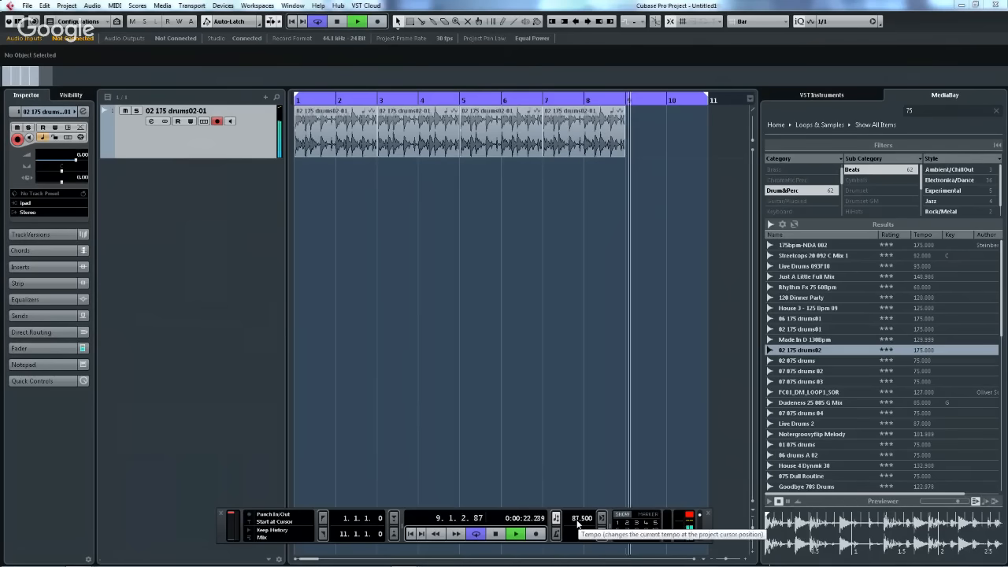
left_click(321, 100)
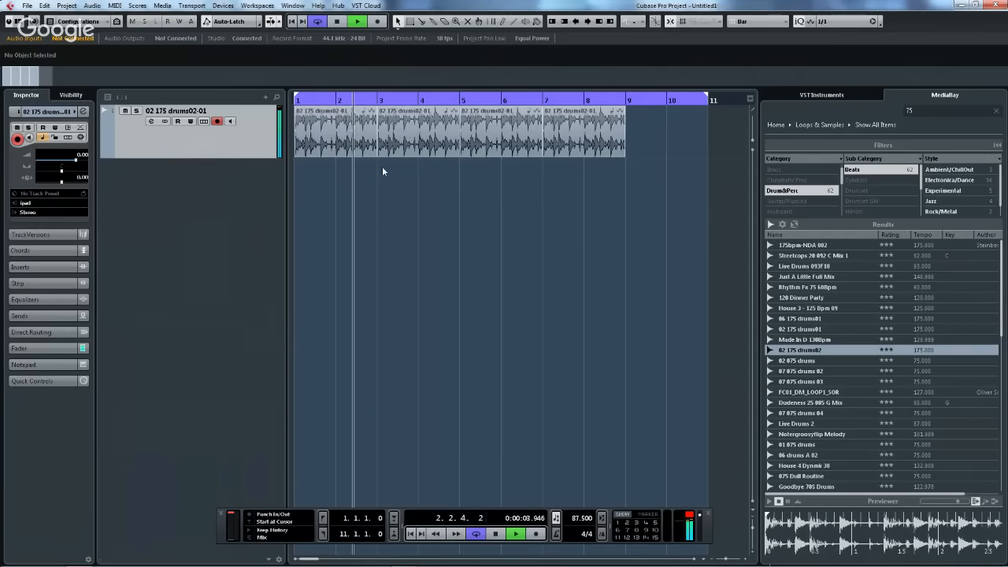
- Stop playback and set the project tempo to 200 BPM
double_click(580, 518)
type("2")
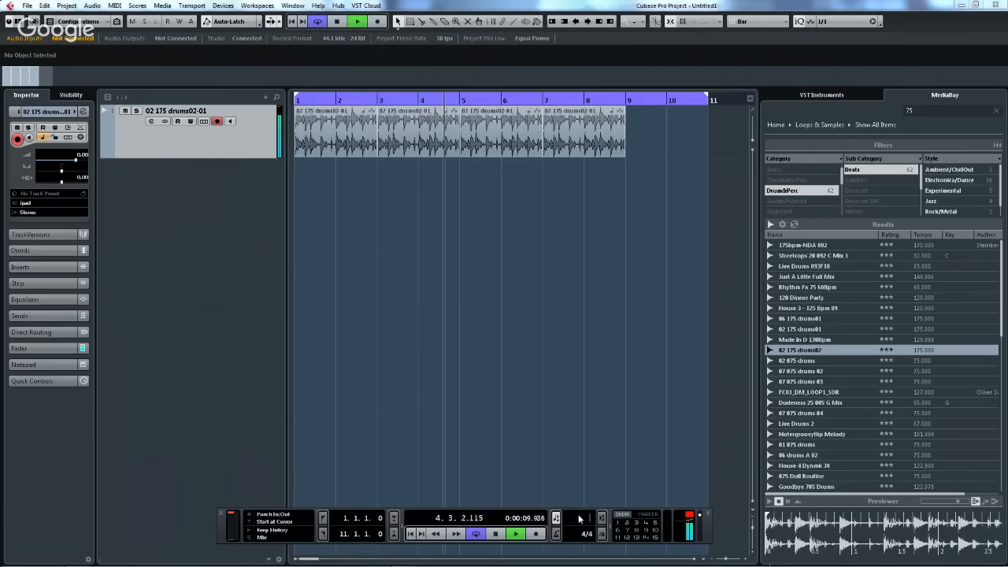
type("0")
key("Return")
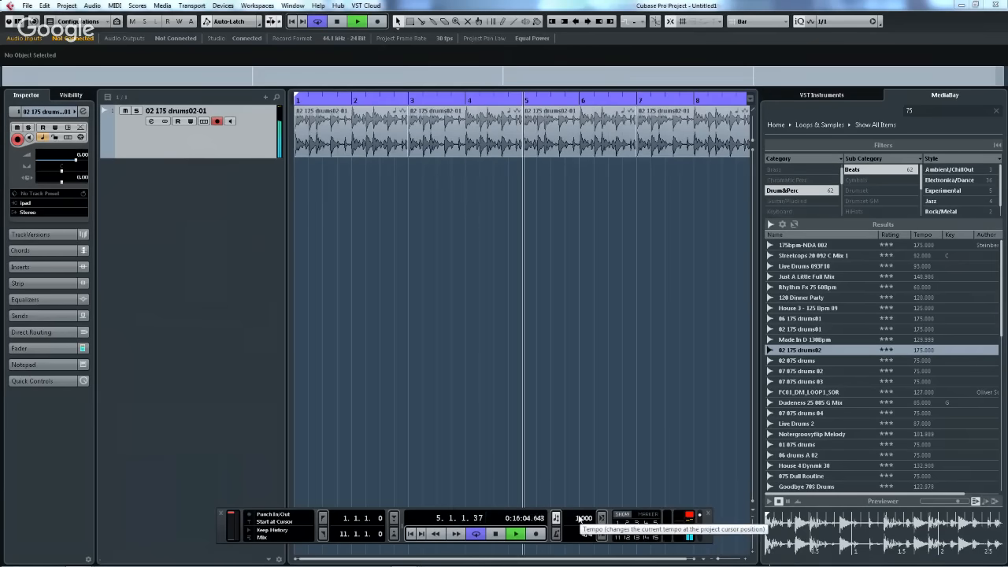
key("space")
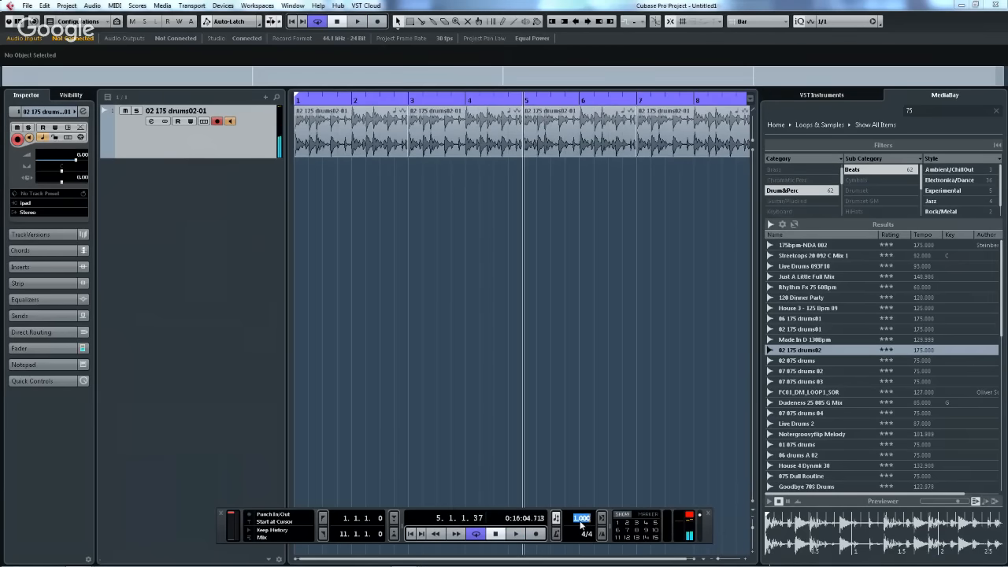
type("200")
key("Return")
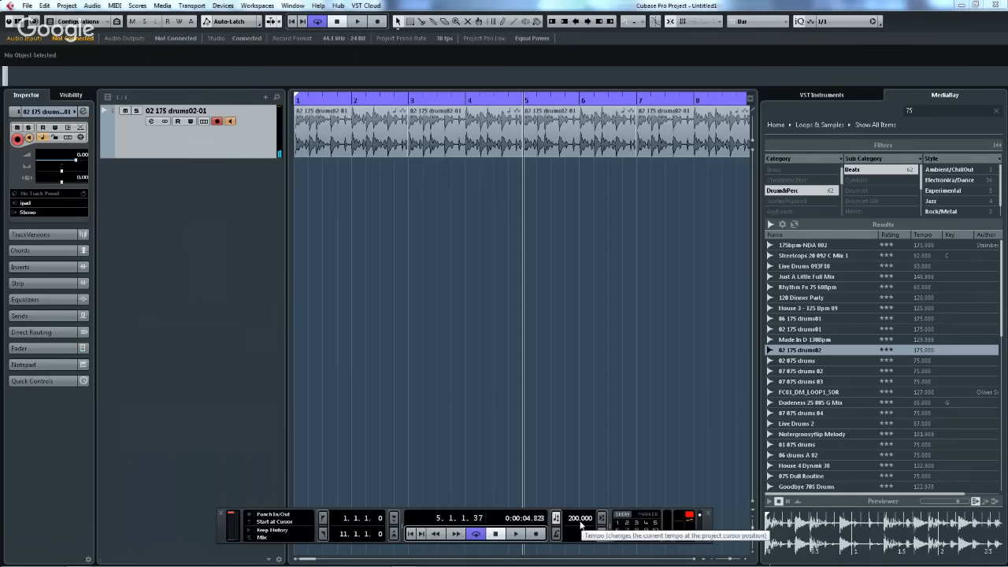
- Play the loop from bar 1 and lower the tempo gradually to 178 BPM, and select the last drum event with playback stopped
left_click_drag(301, 103, 290, 52)
key("space")
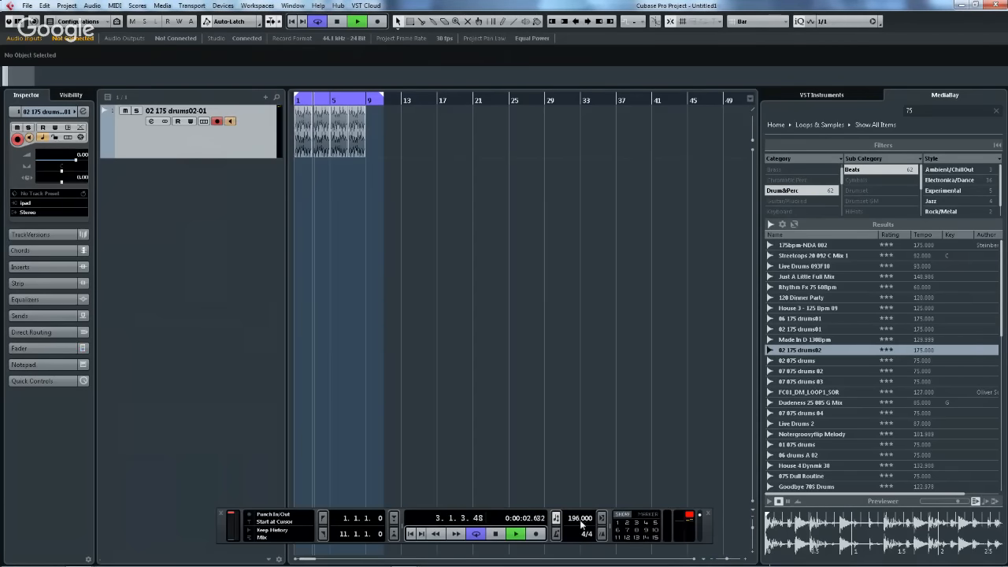
scroll(575, 520, "down", 18)
scroll(574, 521, "down", 4)
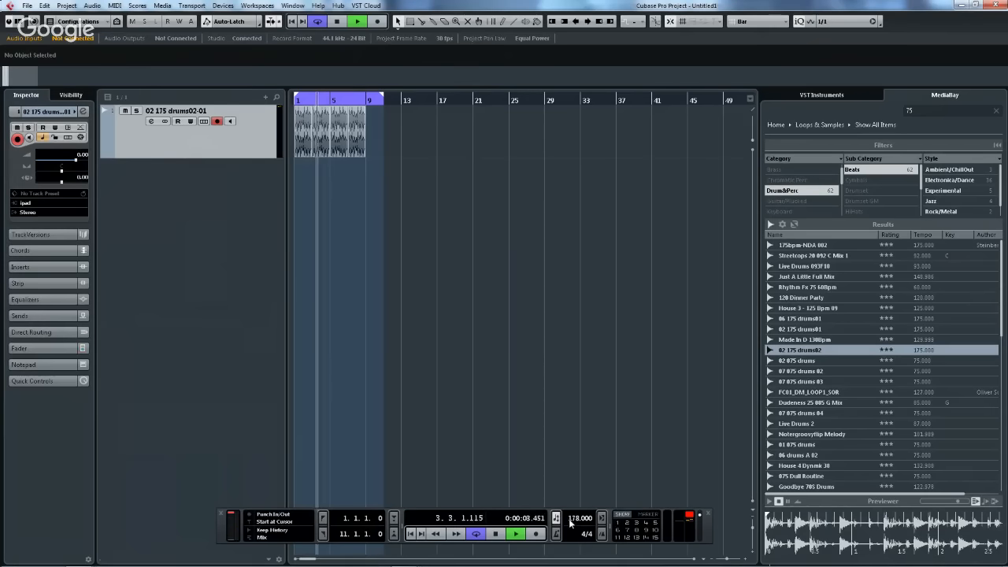
key("space")
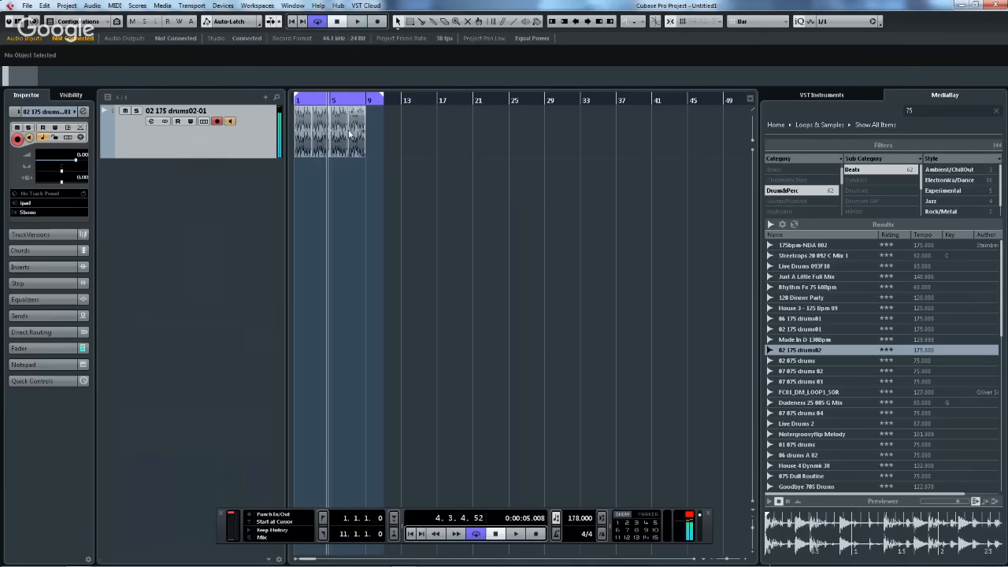
left_click(353, 135)
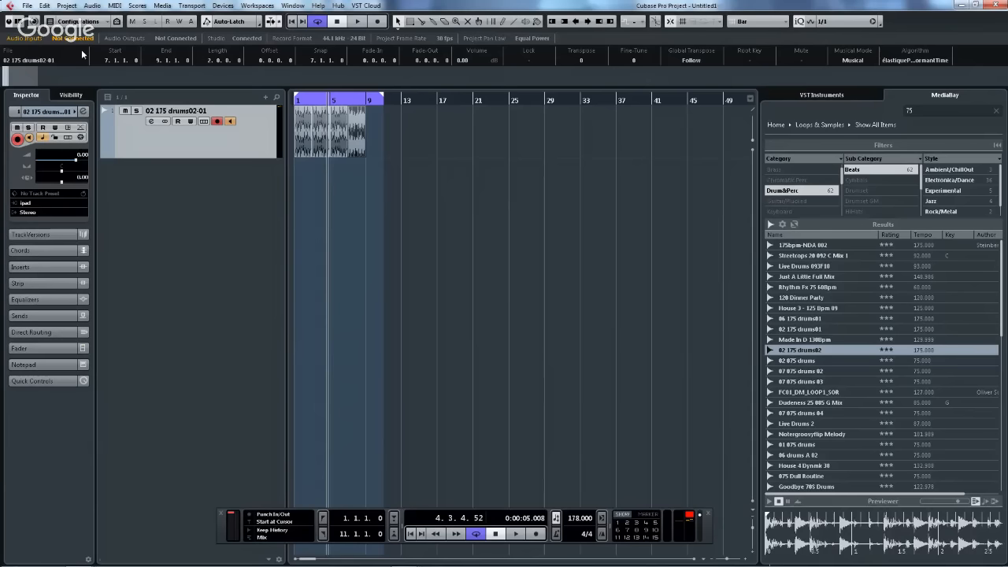
- Open and activate the main 12-6-10 "1 vod" project, without a version suffix, from its subfolder of the Jazz folder on drive F
left_click(27, 6)
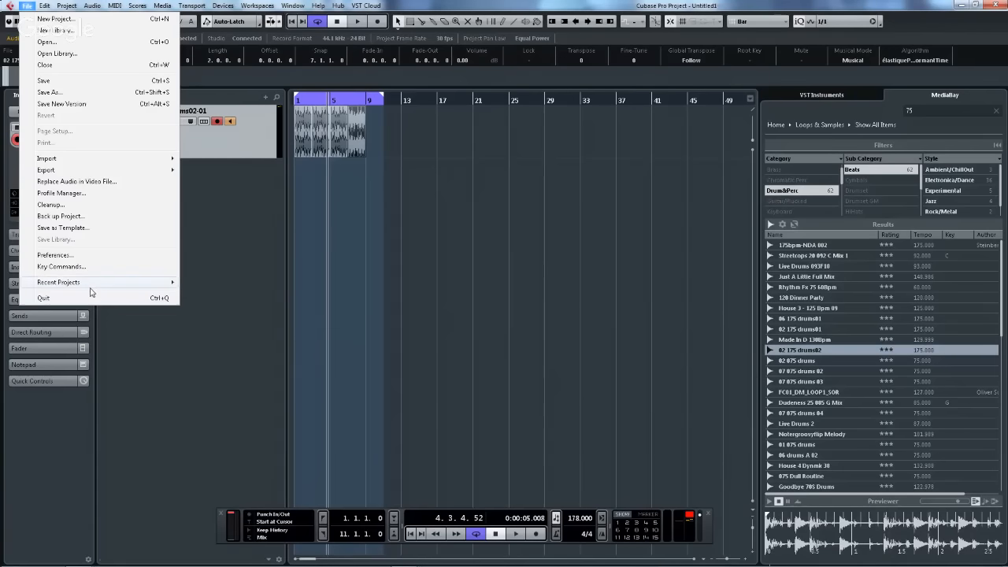
mouse_move(92, 291)
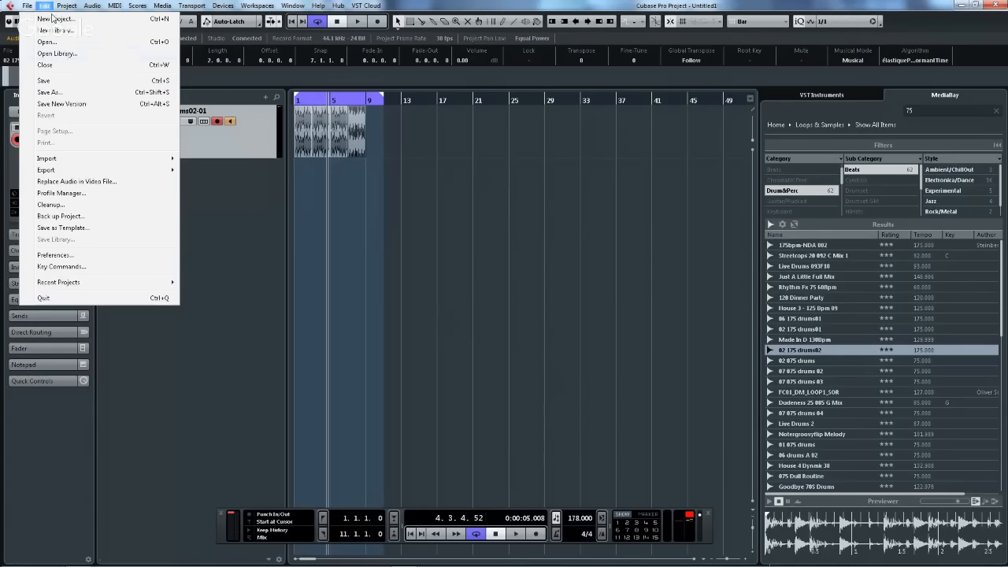
left_click(47, 42)
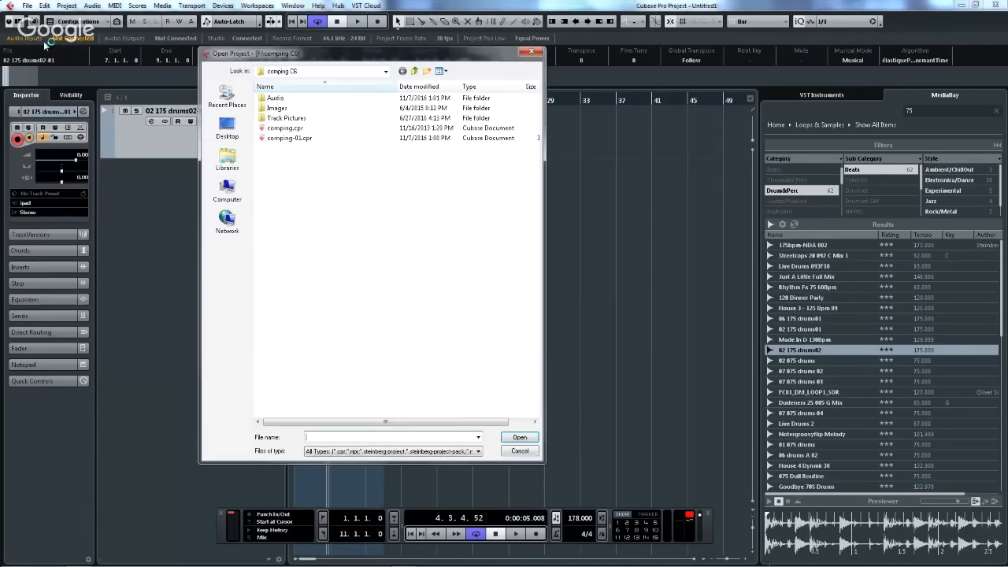
left_click(414, 71)
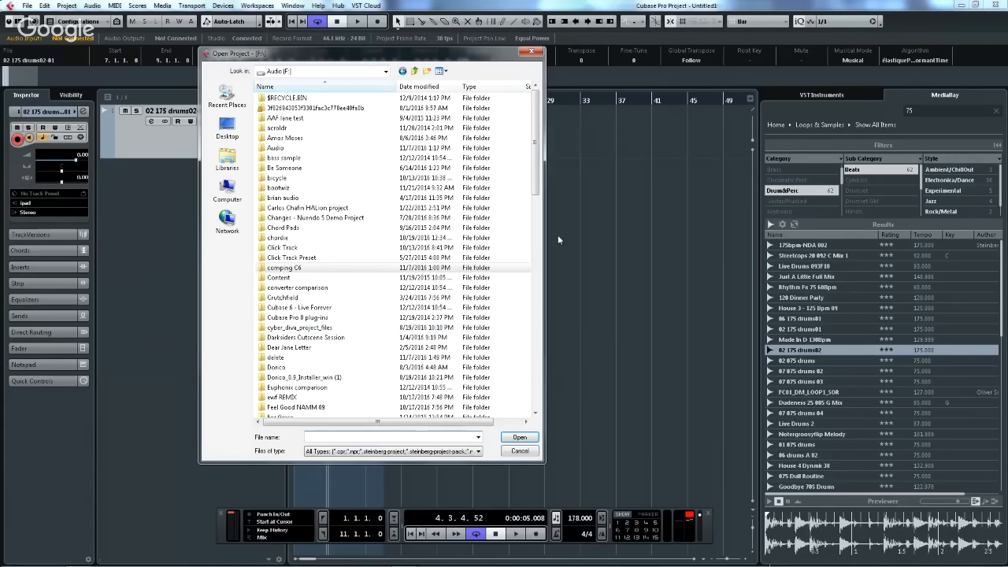
left_click_drag(537, 153, 533, 230)
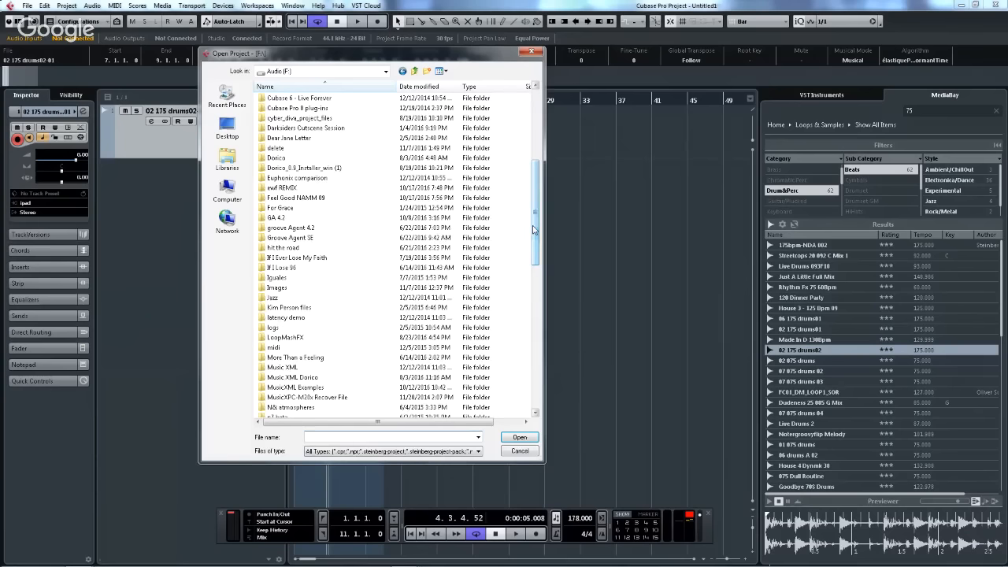
double_click(298, 304)
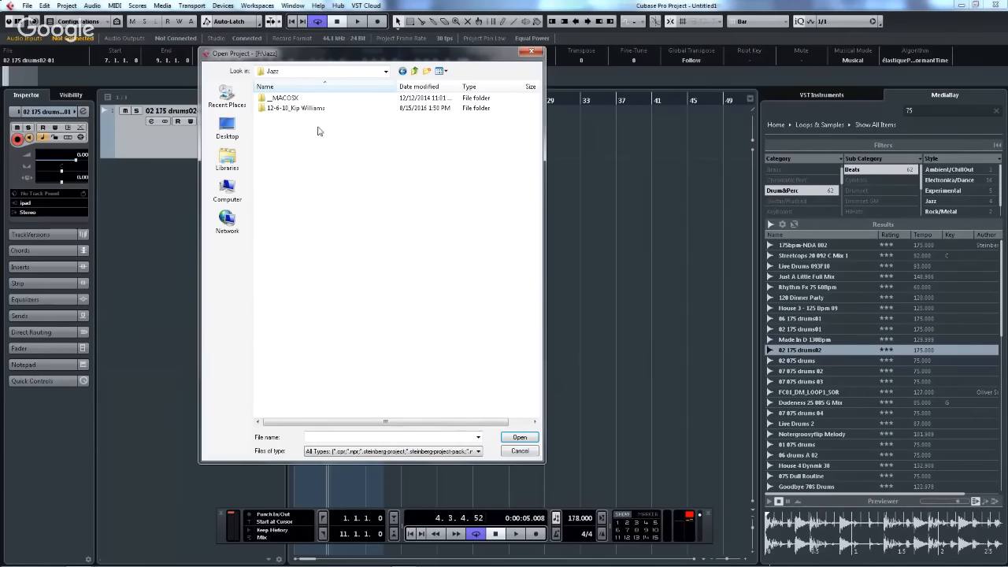
double_click(296, 108)
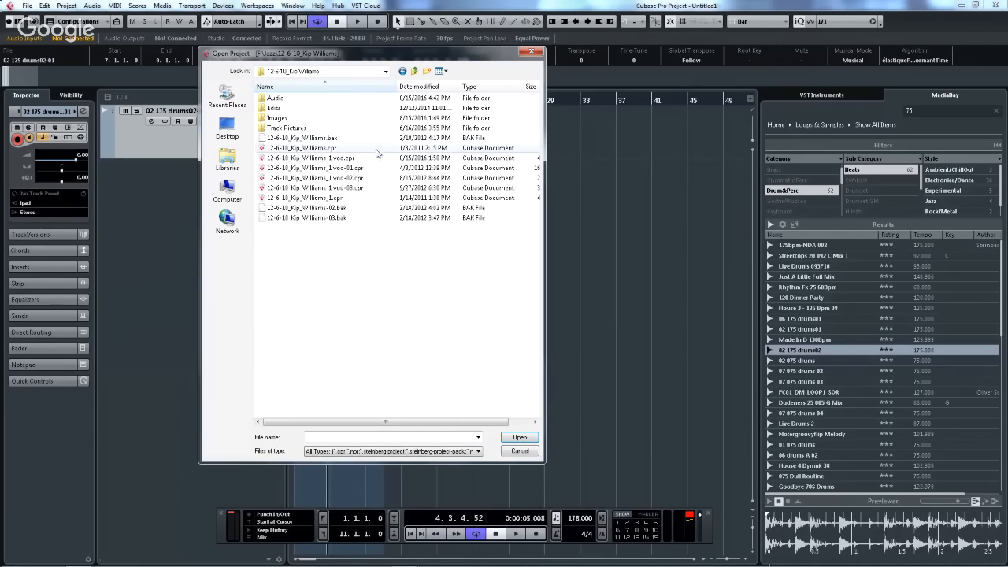
double_click(326, 157)
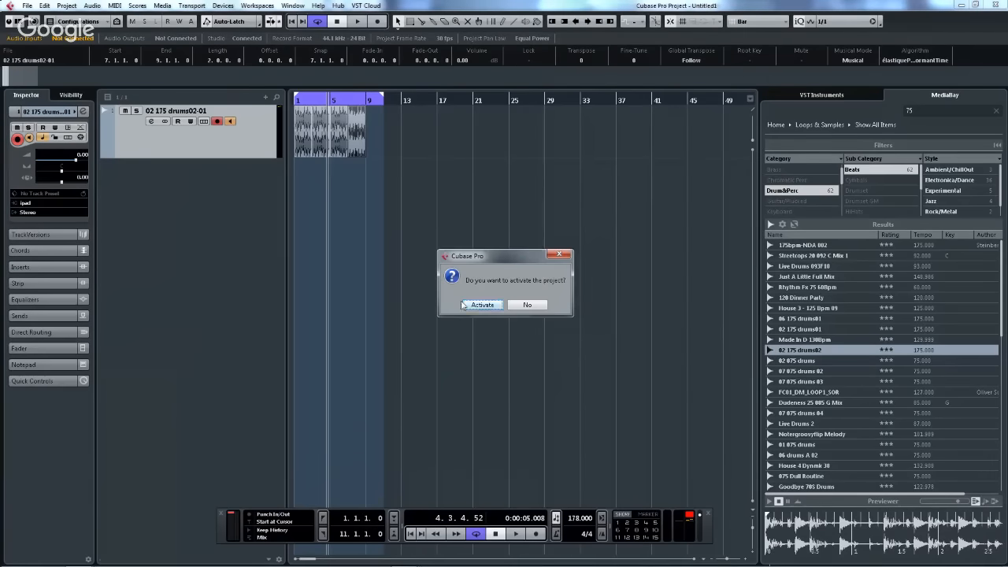
left_click(479, 306)
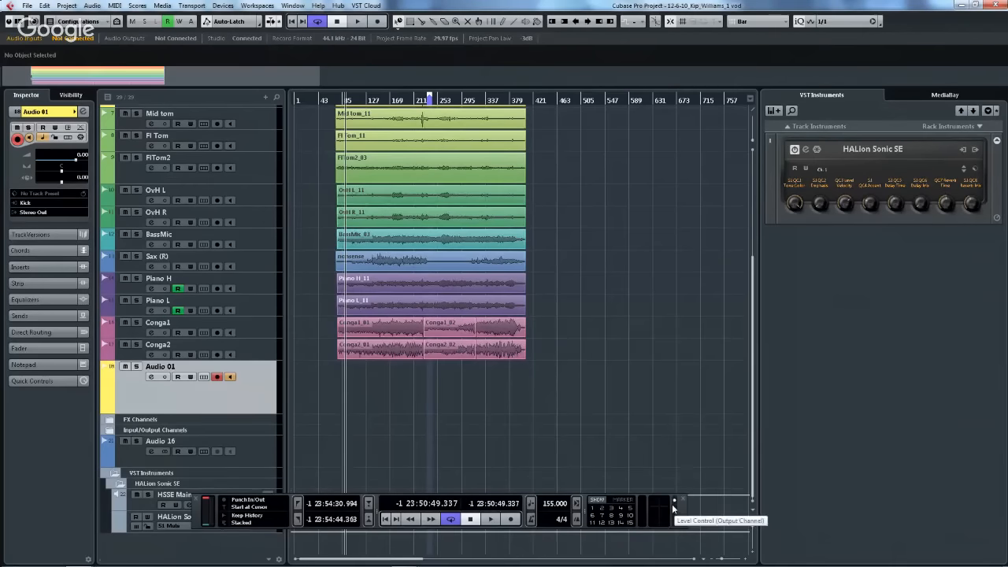
- Play the project and show all channel racks in the MixConsole
key("space")
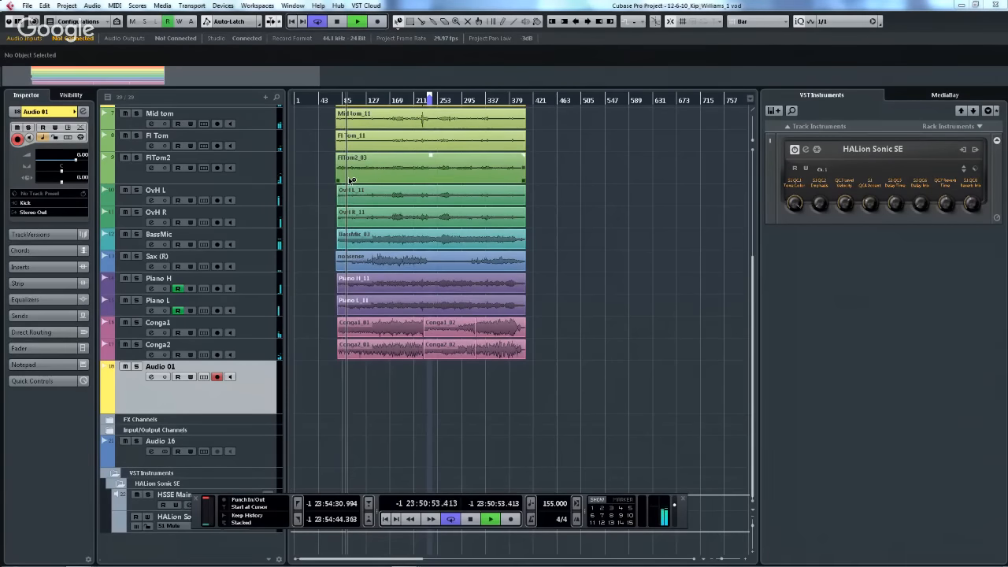
key("F3")
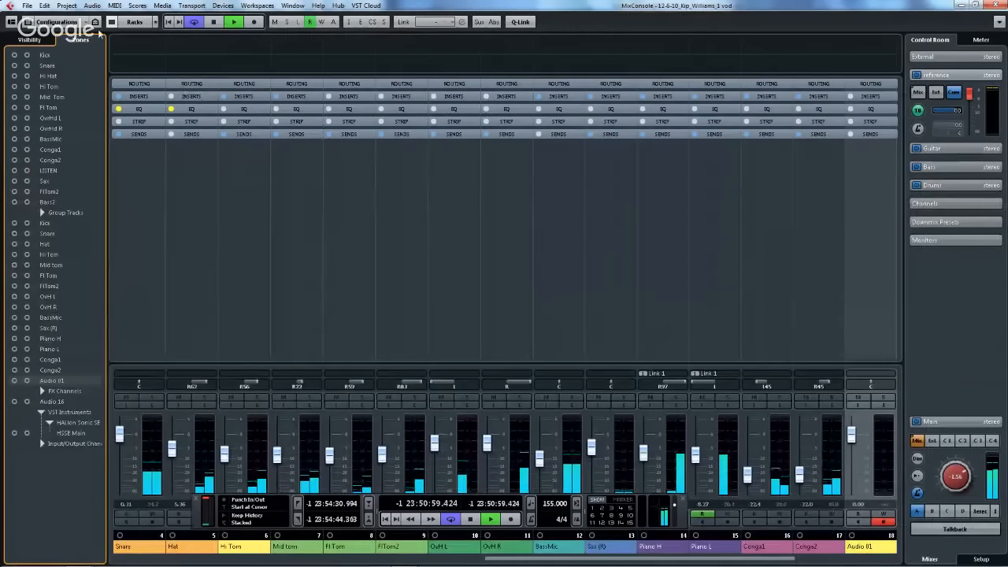
left_click(143, 26)
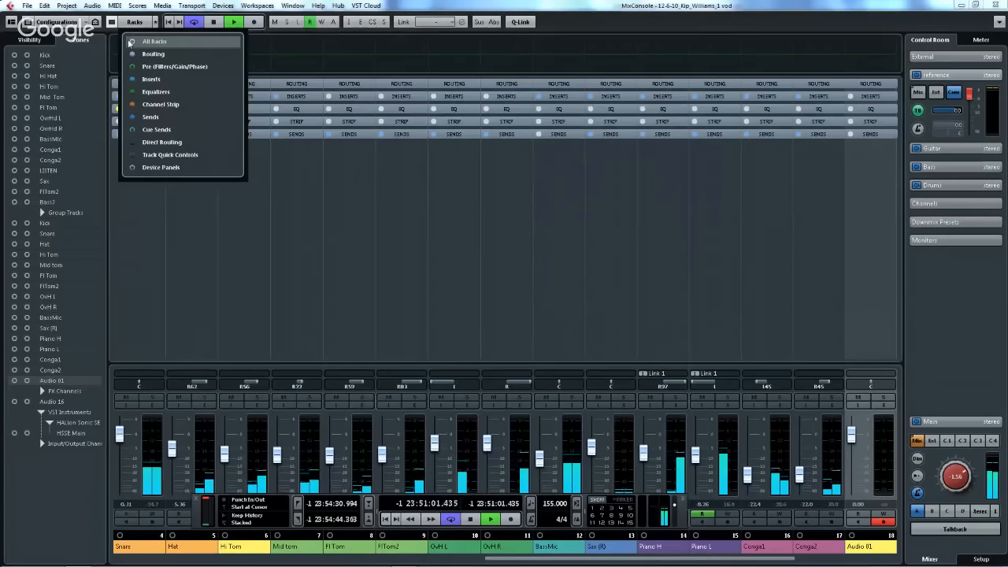
left_click(131, 42)
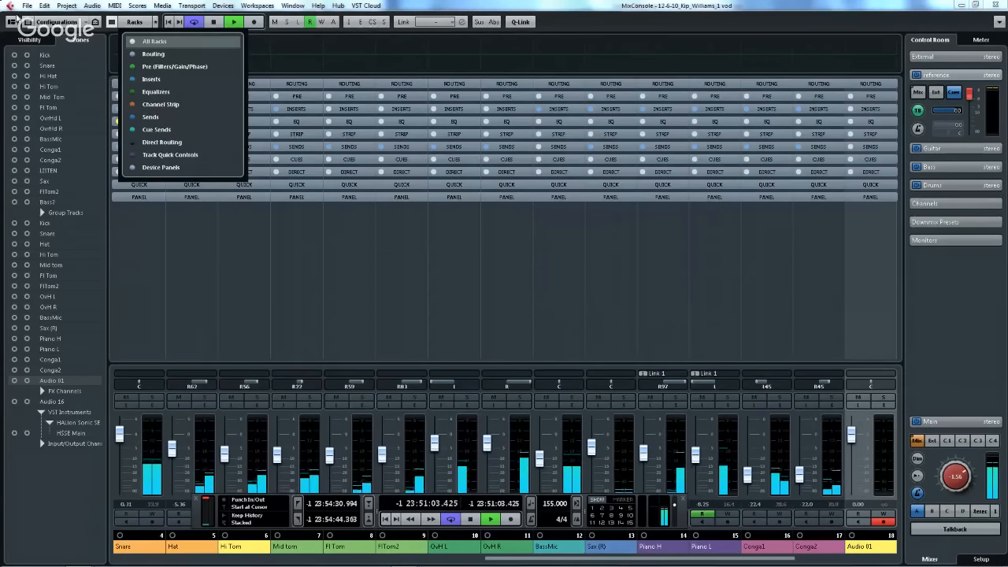
- Show the Channel Overview and the Meter Bridge in the MixConsole layout
left_click(11, 22)
left_click(75, 48)
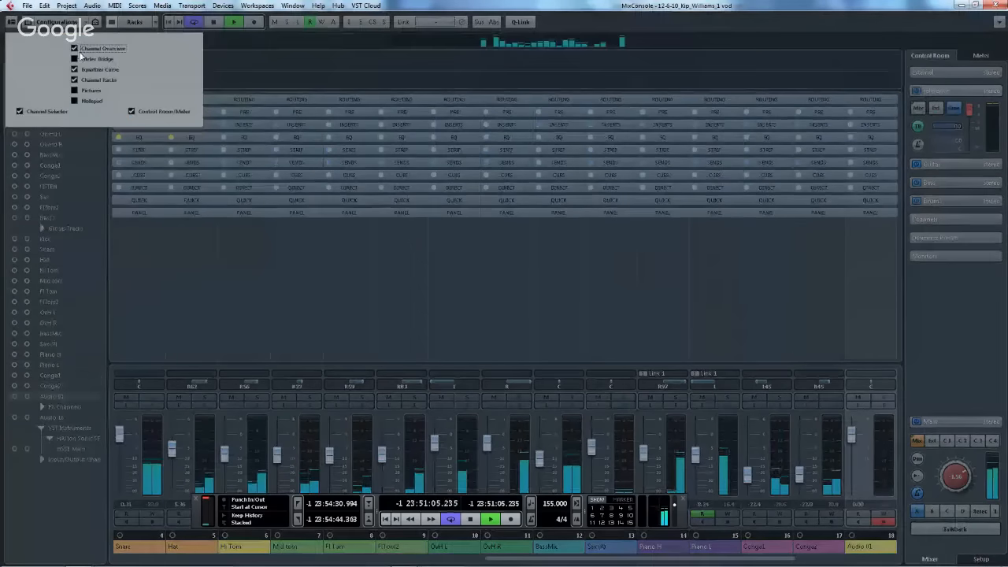
left_click(75, 59)
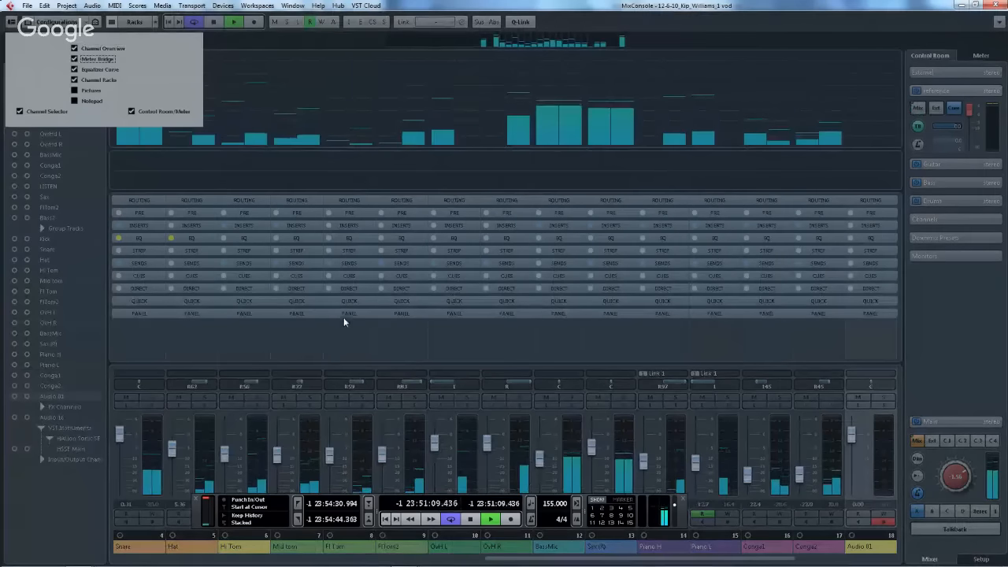
left_click(75, 59)
left_click(75, 59)
left_click(273, 160)
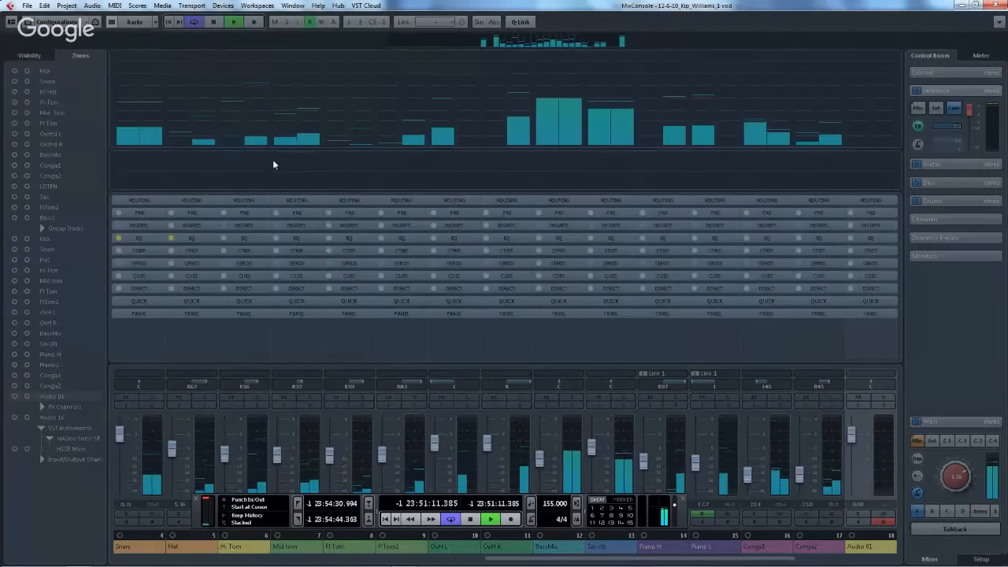
- Stop playback and narrow the MixConsole channel strips to fit more channels in view
key("space")
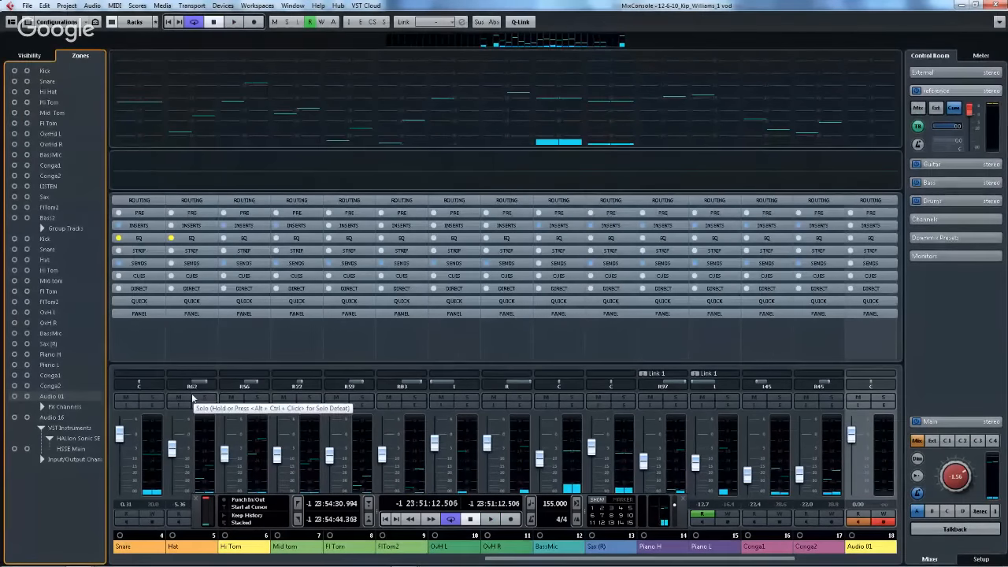
key("g")
key("g")
key("g")
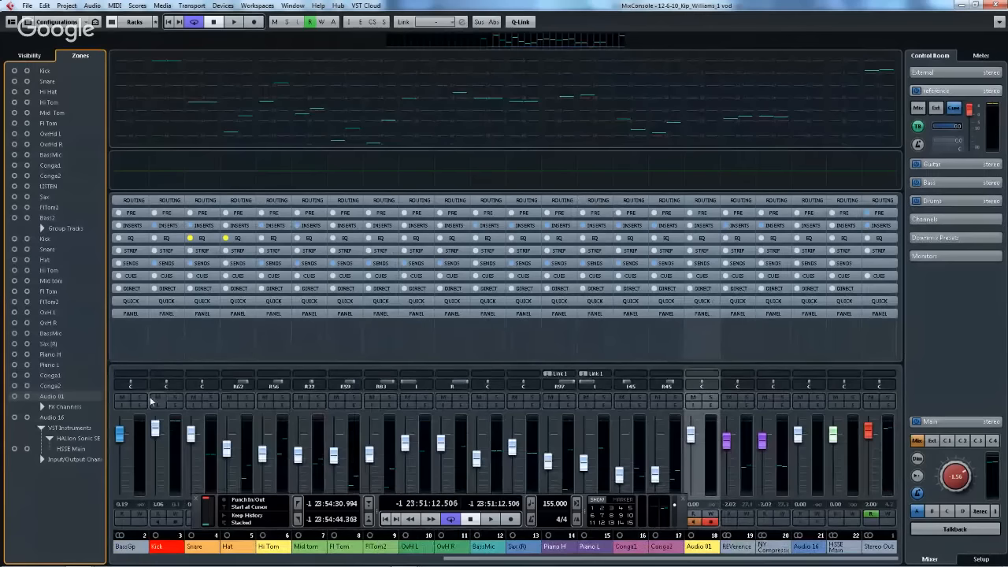
- Select the channels from Kick through Stereo Out and save their settings as a VST mixer settings file in the project folder
left_click(165, 441)
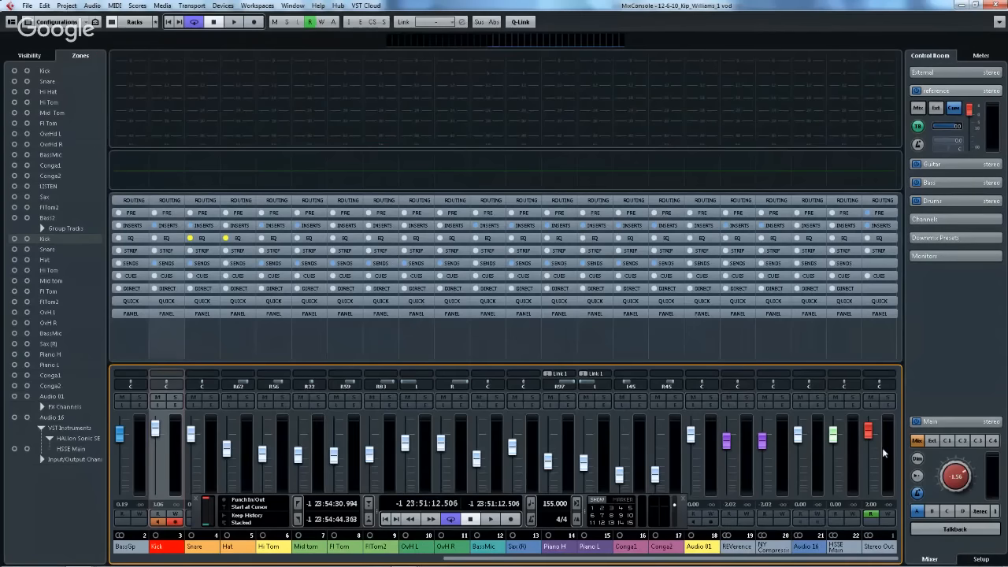
left_click(883, 452)
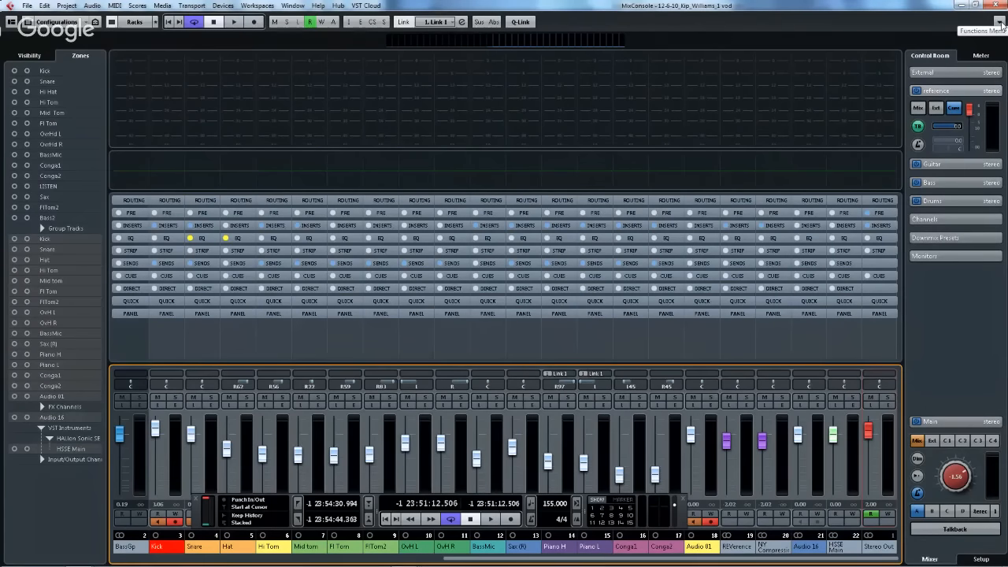
left_click(1000, 24)
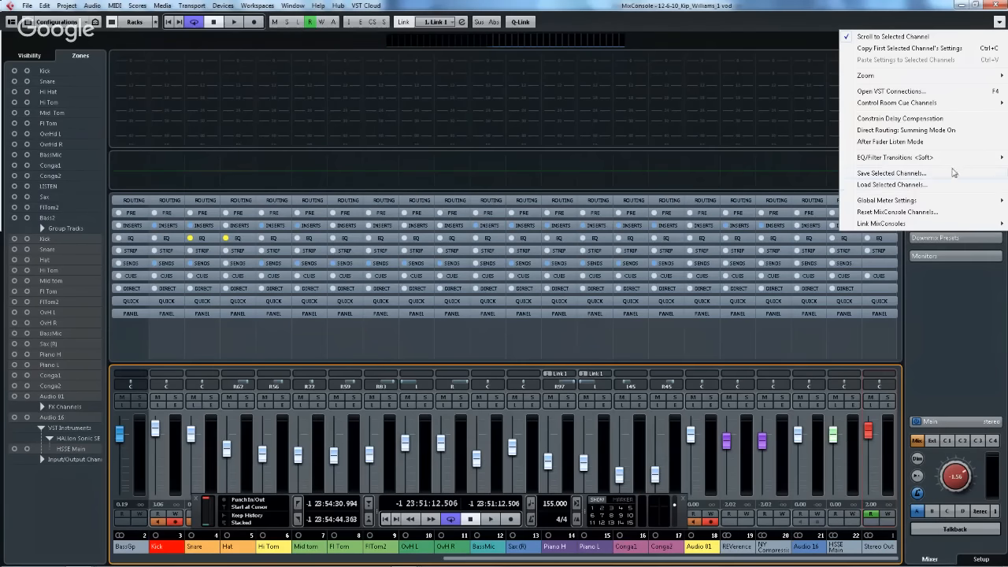
left_click(889, 172)
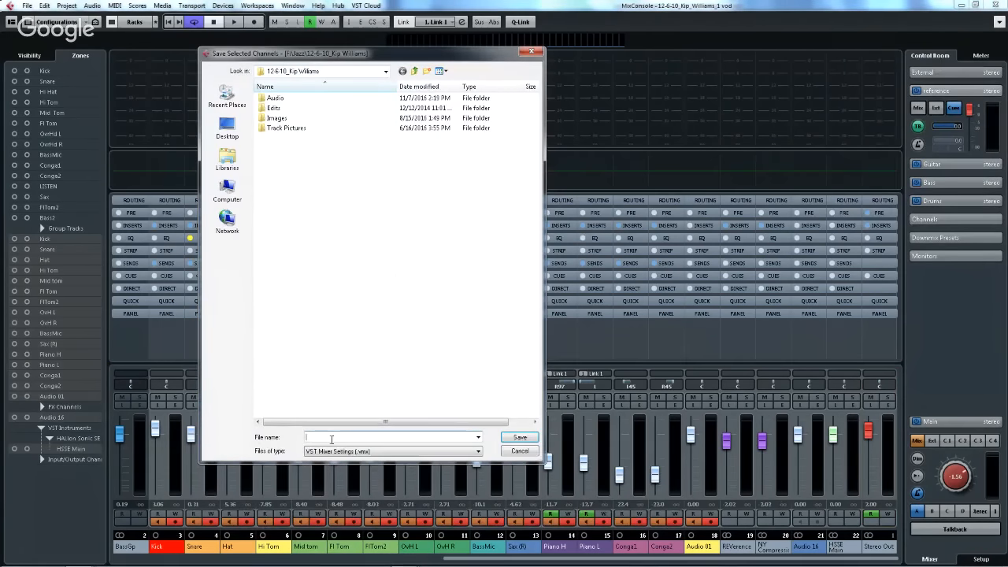
type("kip .x")
key("Return")
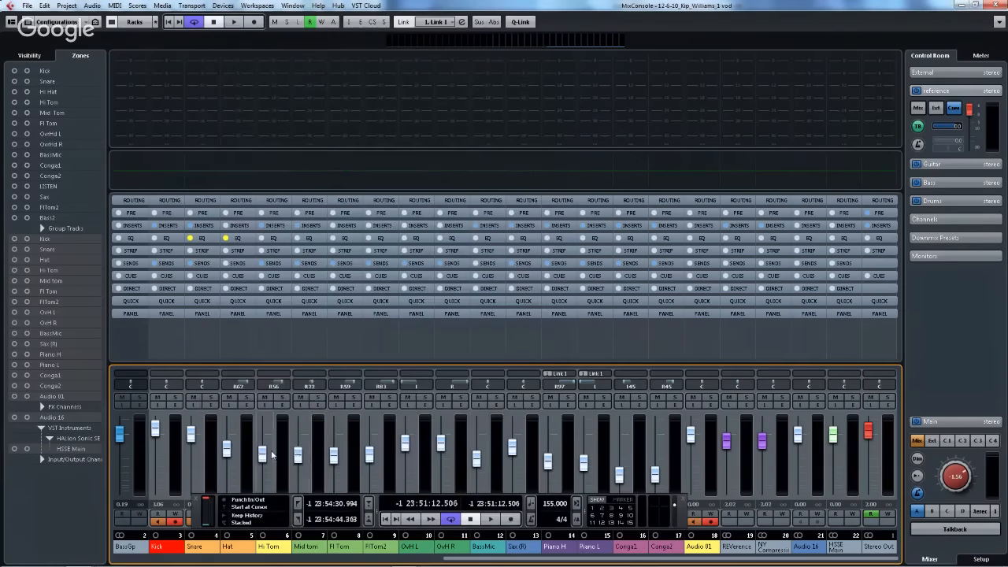
- Lower the Hi Tom fader to about -27.1 dB, the Snare to about -22.5 dB and the Kick to about -14.7 dB
left_click_drag(271, 454, 268, 478)
left_click(192, 435)
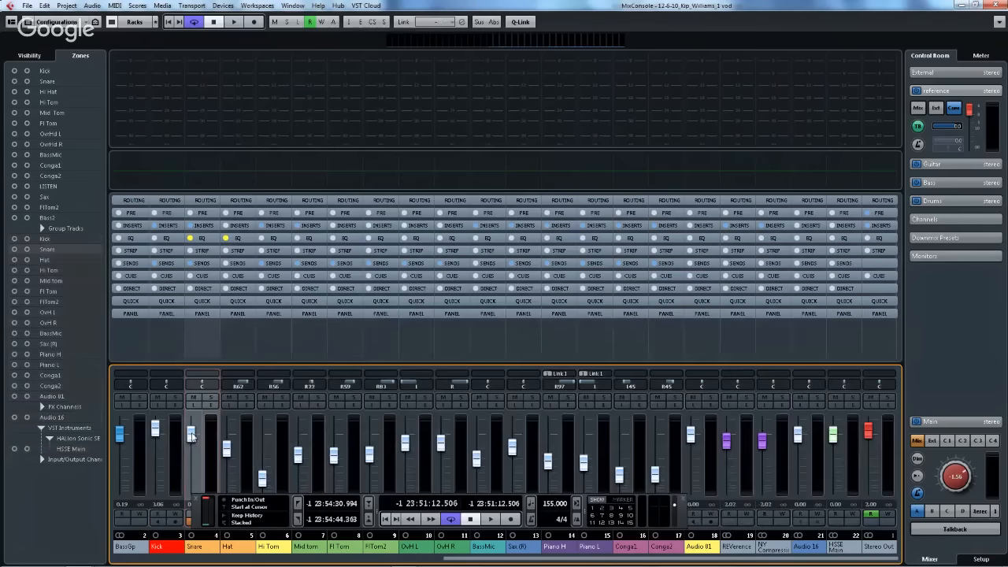
left_click_drag(191, 437, 191, 479)
left_click_drag(156, 430, 156, 468)
- Raise the faders of the OvH R, Sax (R), Conga1 and Conga2 channels well above their saved levels
left_click(423, 443)
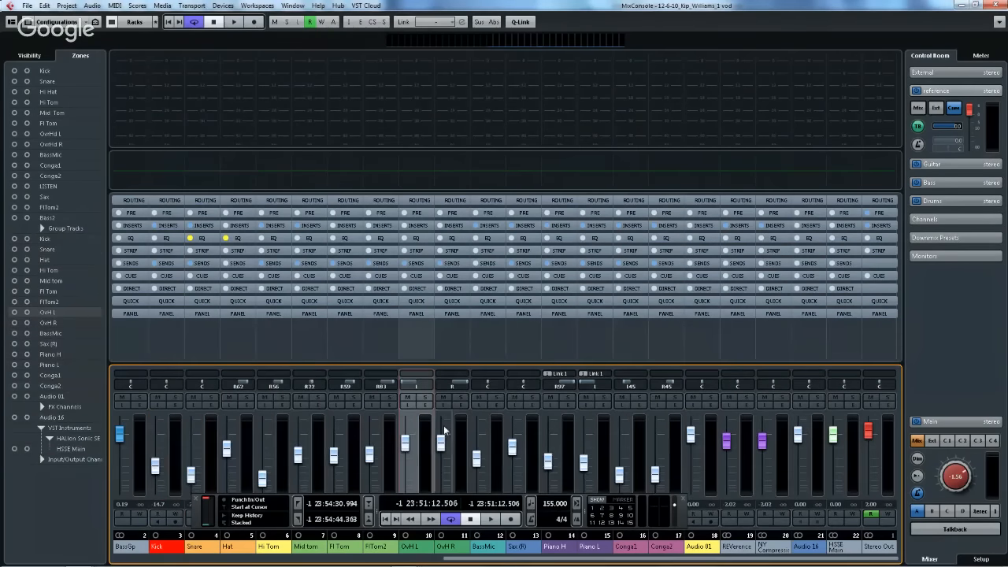
left_click_drag(441, 443, 441, 419)
left_click_drag(512, 446, 511, 426)
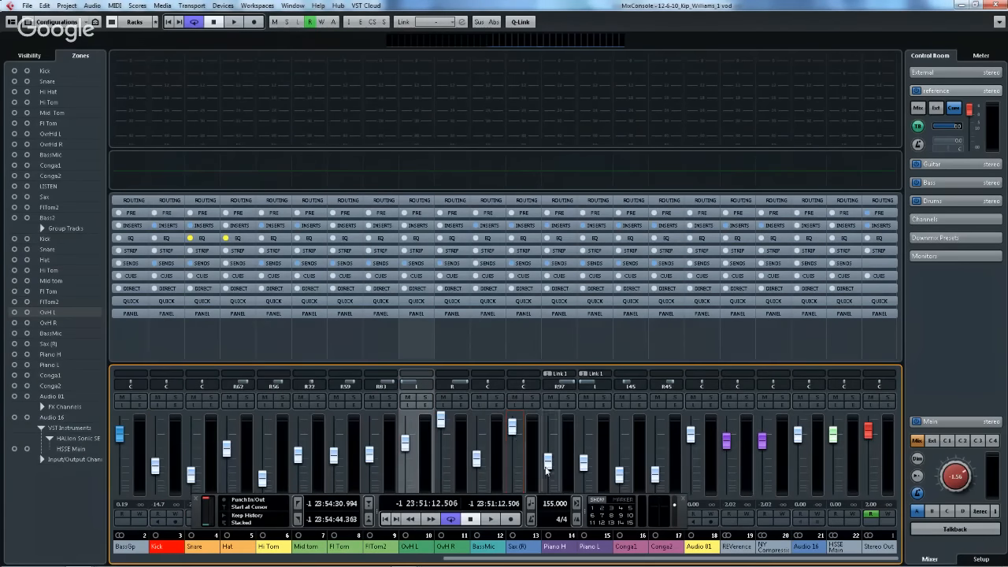
left_click_drag(619, 474, 619, 429)
left_click(655, 474)
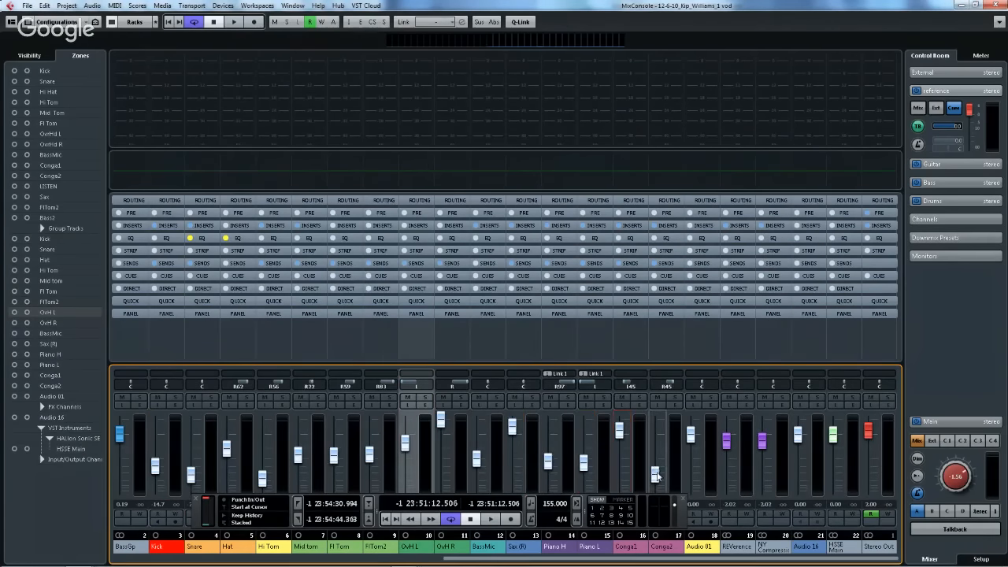
left_click_drag(655, 474, 655, 429)
left_click(995, 24)
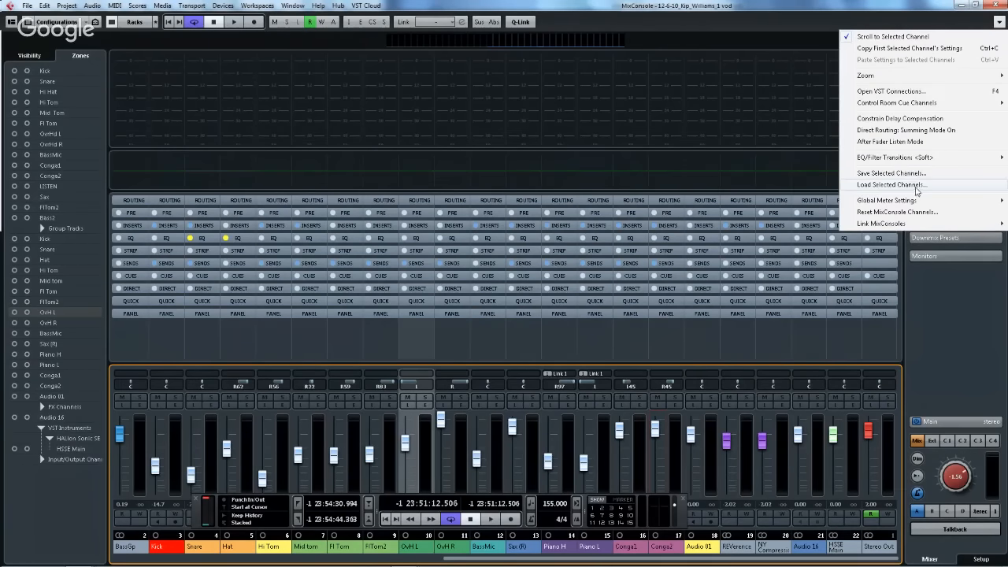
left_click(915, 186)
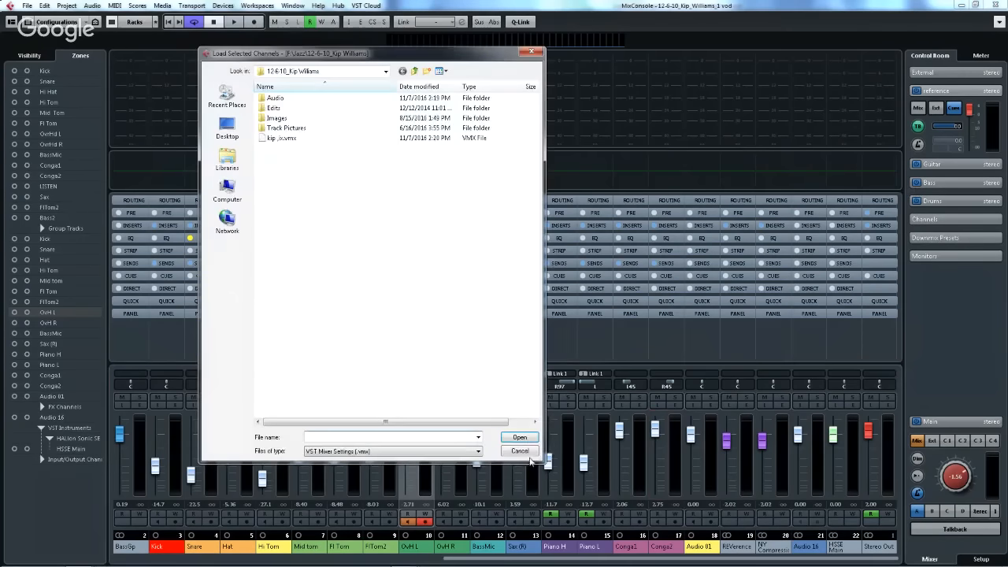
left_click(529, 455)
- Select the channels from Kick through Stereo Out and load the saved mixer settings file onto them
left_click(172, 463)
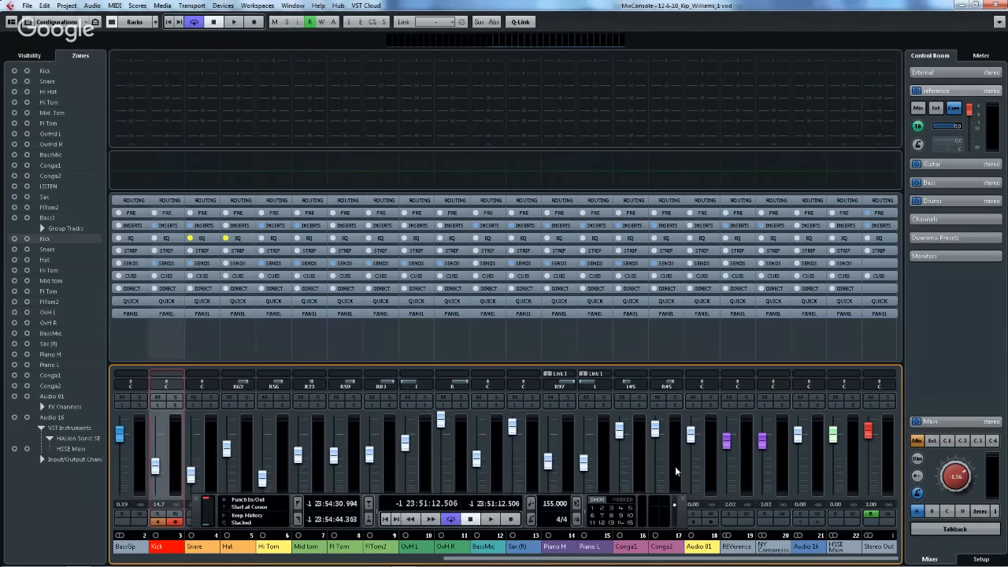
left_click(872, 468)
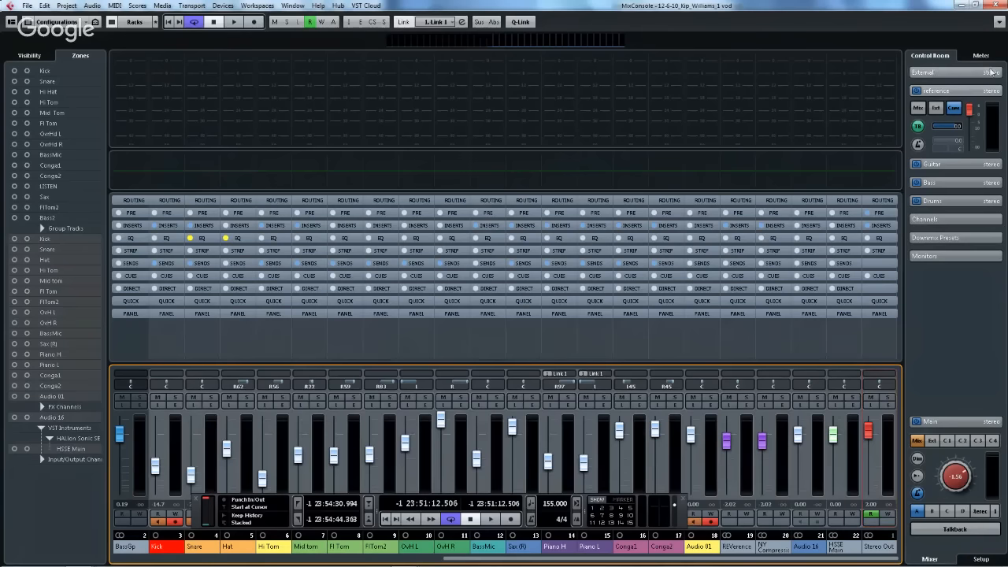
left_click(998, 22)
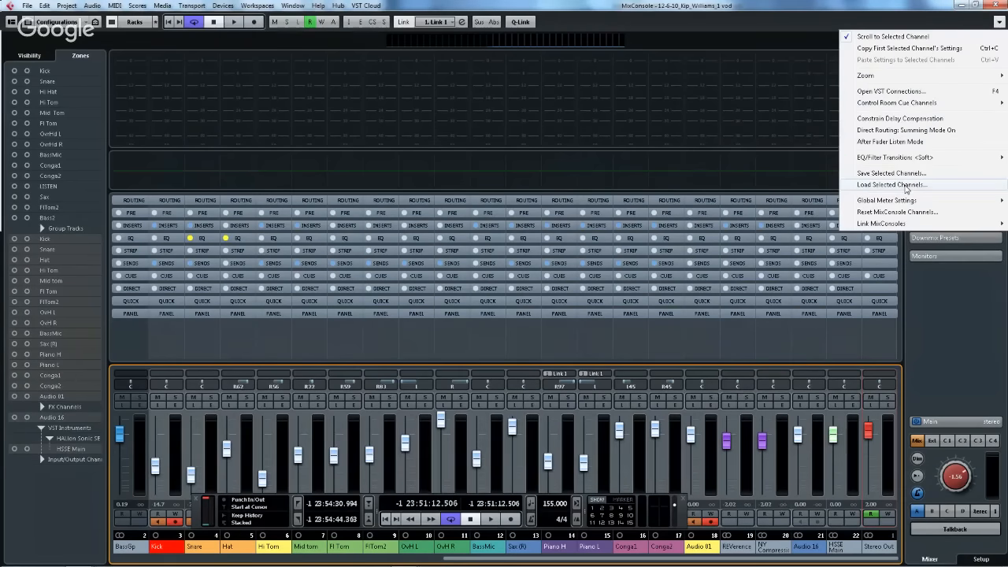
left_click(891, 184)
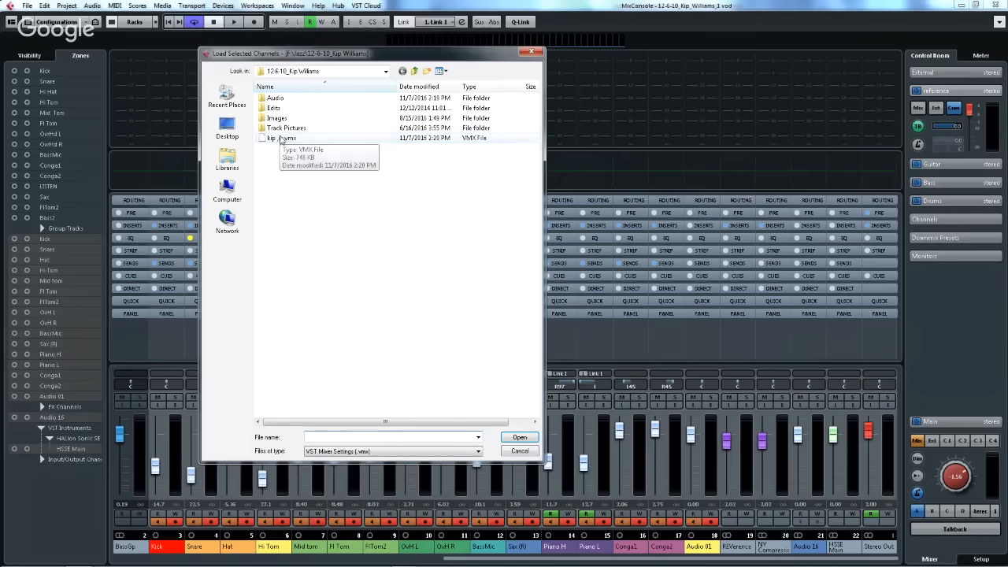
double_click(280, 139)
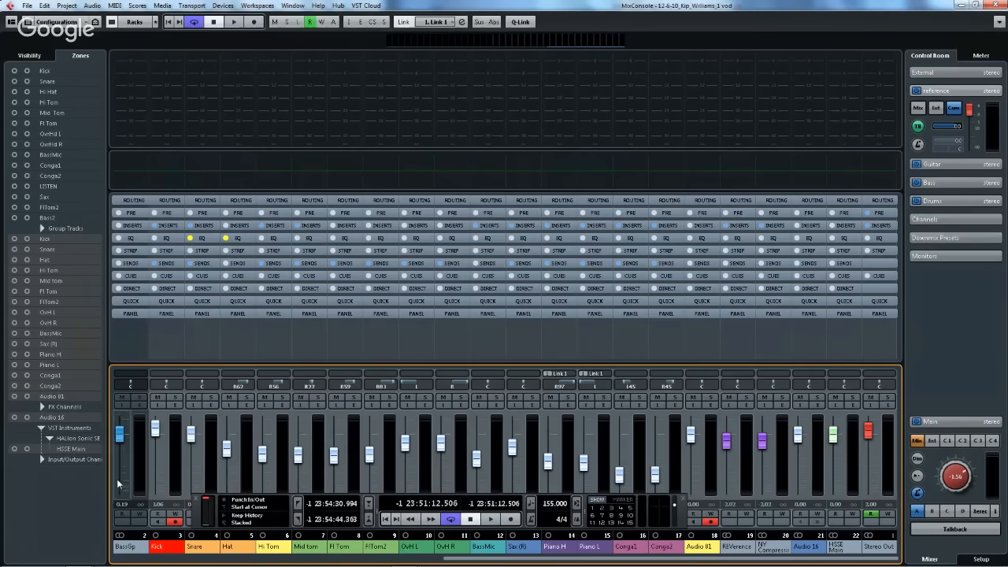
- Reselect the channels from Kick through Stereo Out and close the MixConsole to return to the project window
left_click(173, 473)
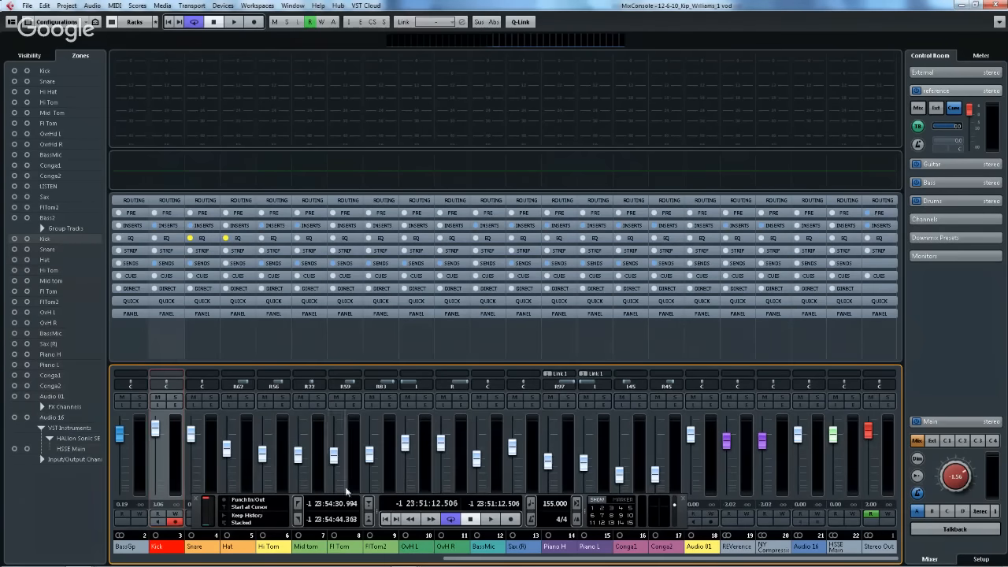
left_click(134, 474)
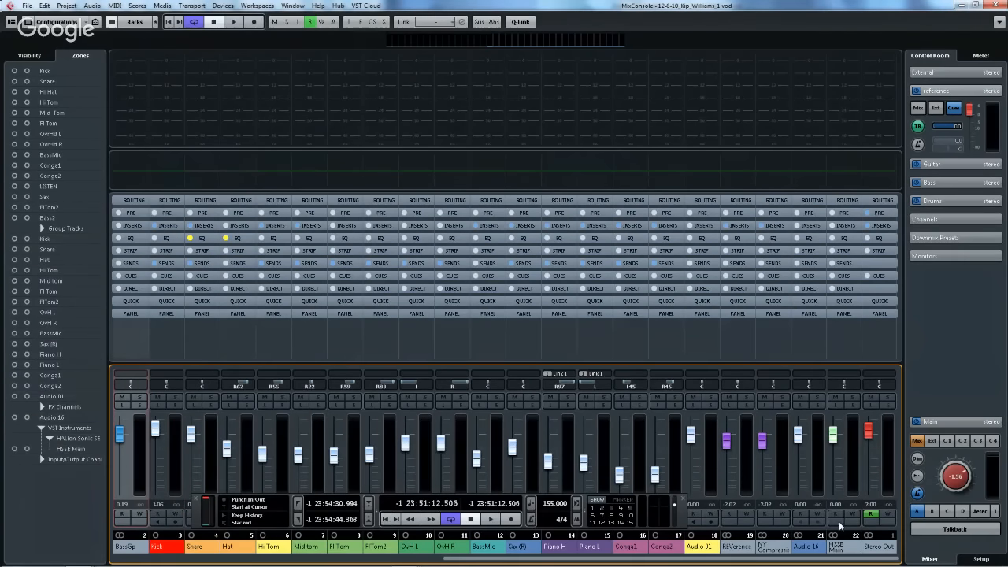
left_click(888, 439)
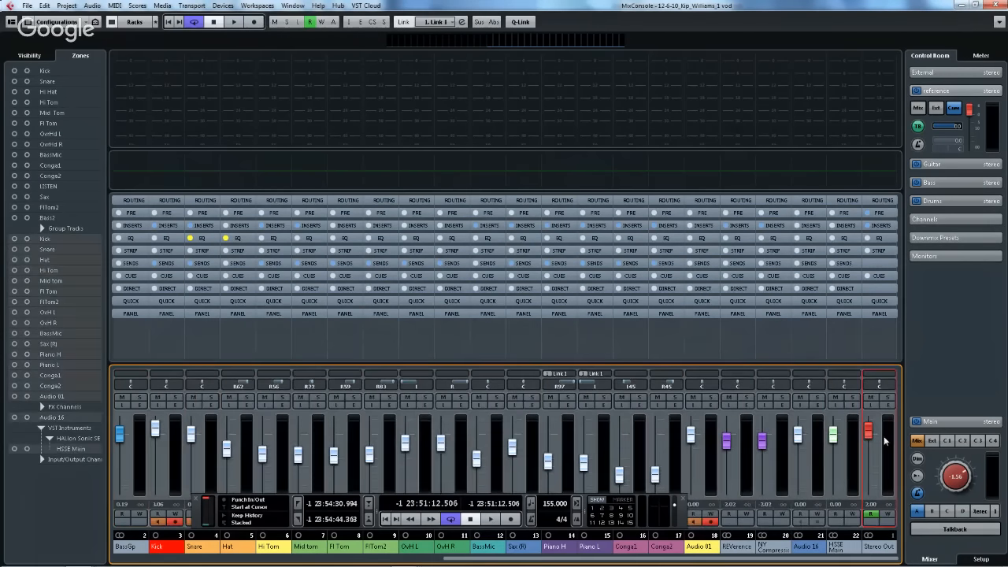
left_click(920, 289)
mouse_move(992, 564)
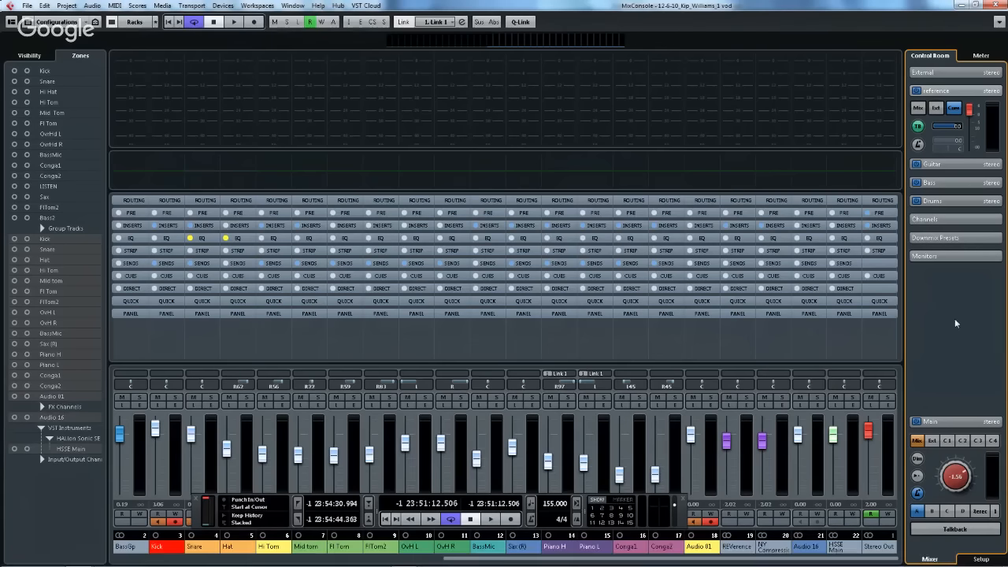
left_click(998, 6)
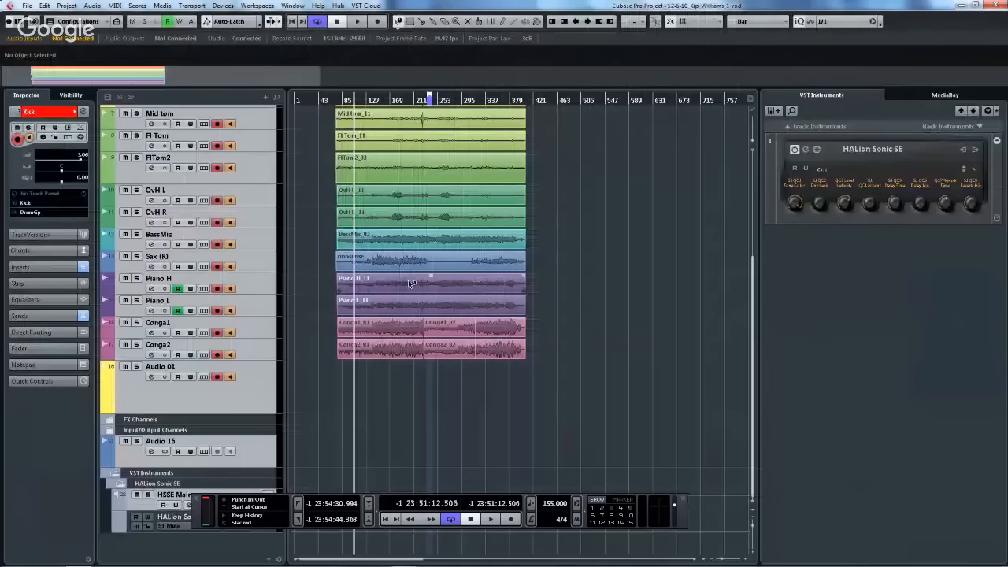
- Open the OvH L_11 audio event in the Sample Editor to view its waveform, and close the editor
left_click(387, 194)
left_click(551, 210)
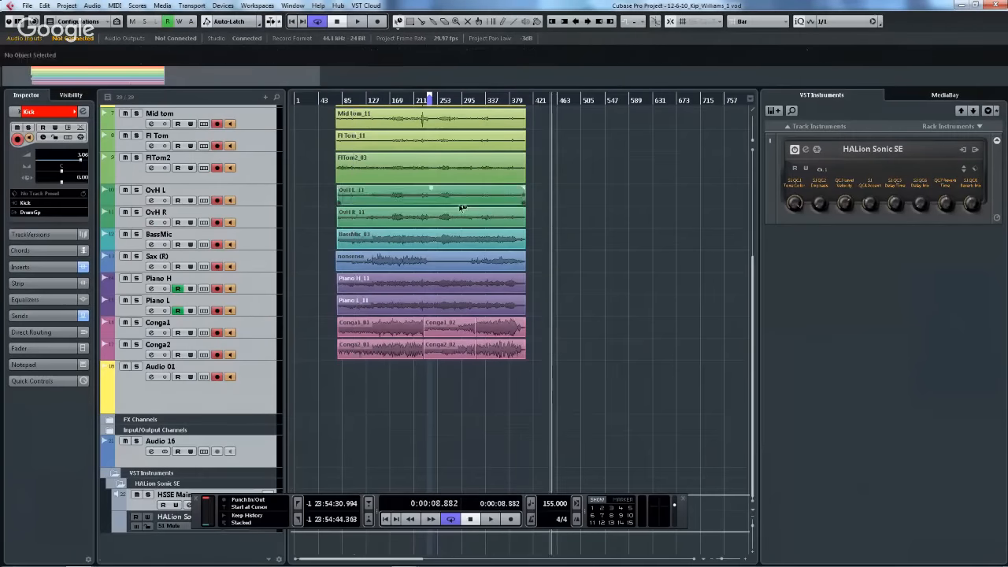
left_click(419, 204)
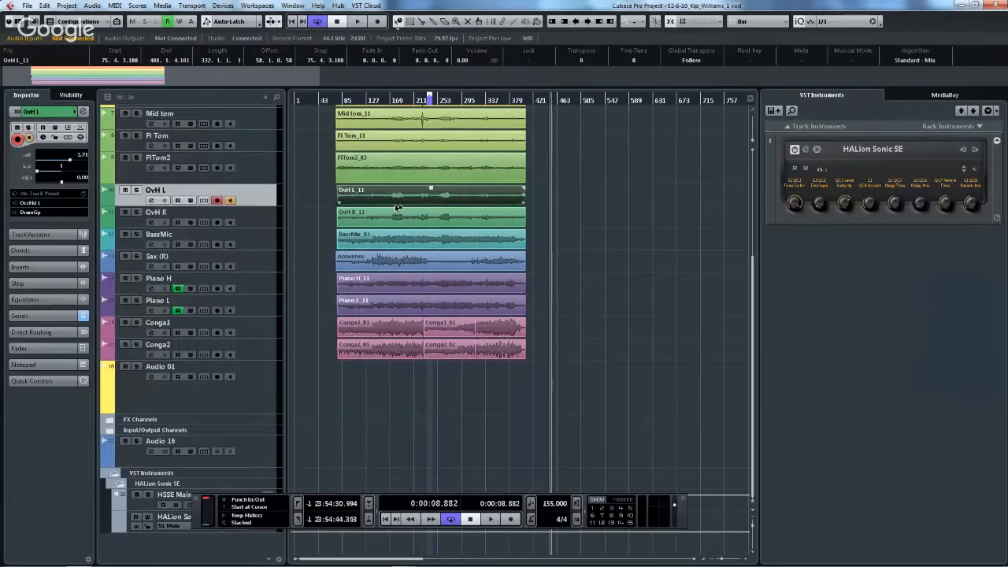
double_click(400, 200)
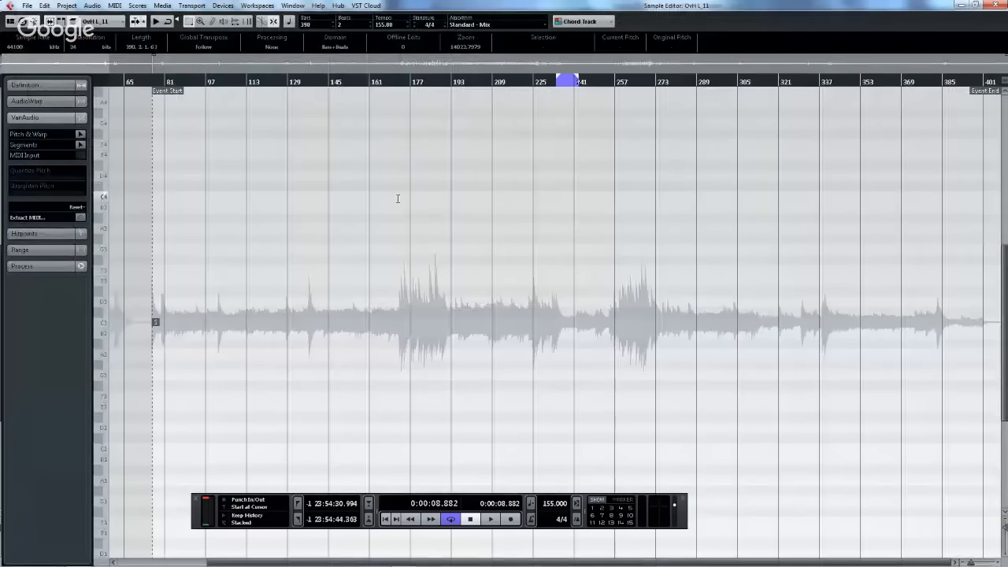
left_click(988, 6)
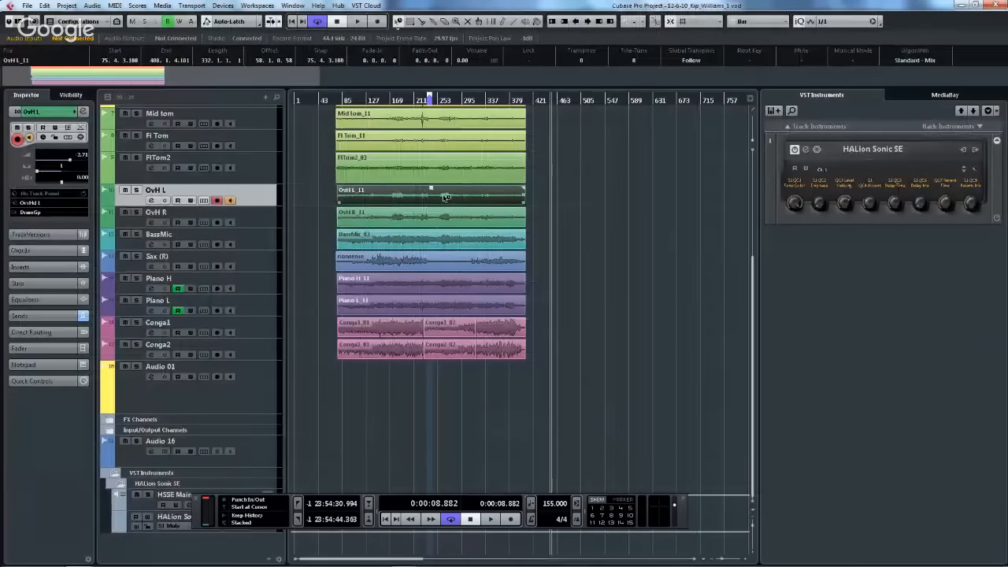
right_click(416, 200)
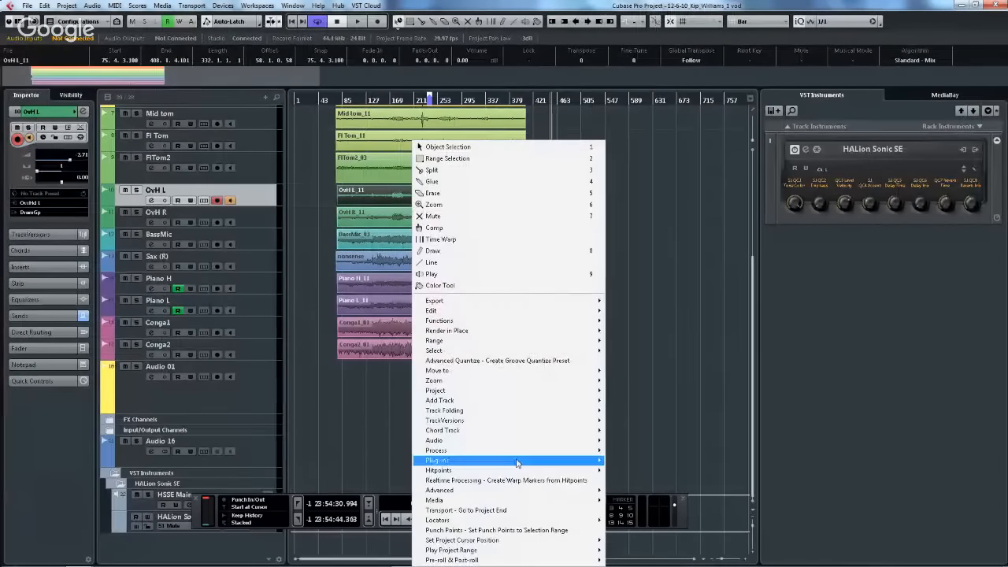
mouse_move(517, 463)
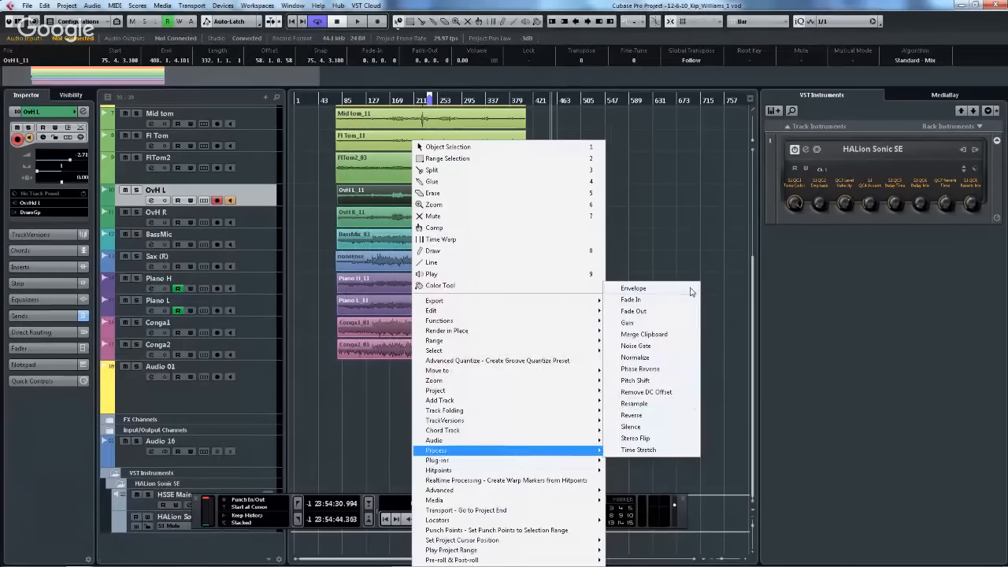
left_click(644, 348)
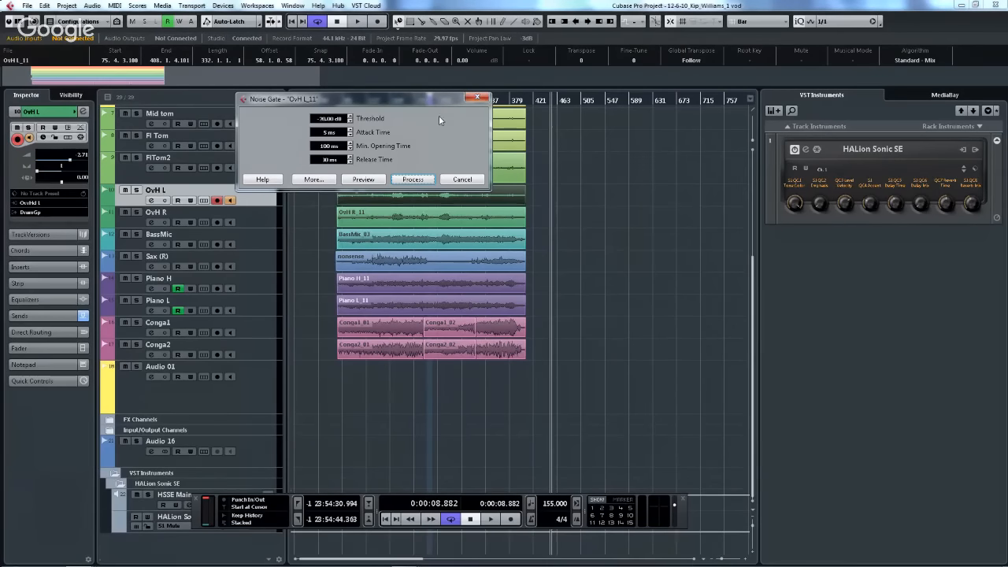
left_click(477, 97)
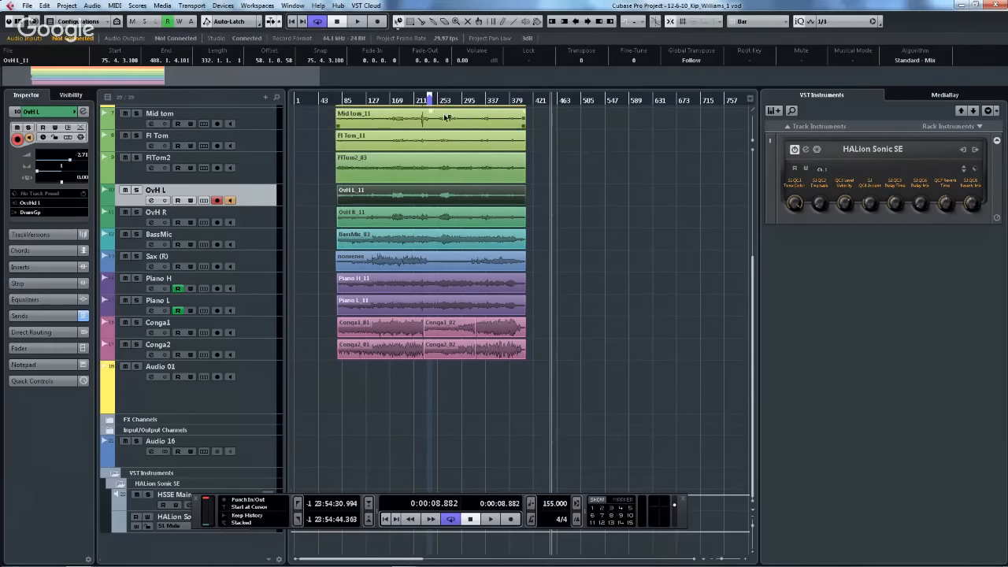
- Select the OvH L_11 event and open Detect Silence for it
left_click(423, 200)
left_click(540, 189)
left_click(468, 198)
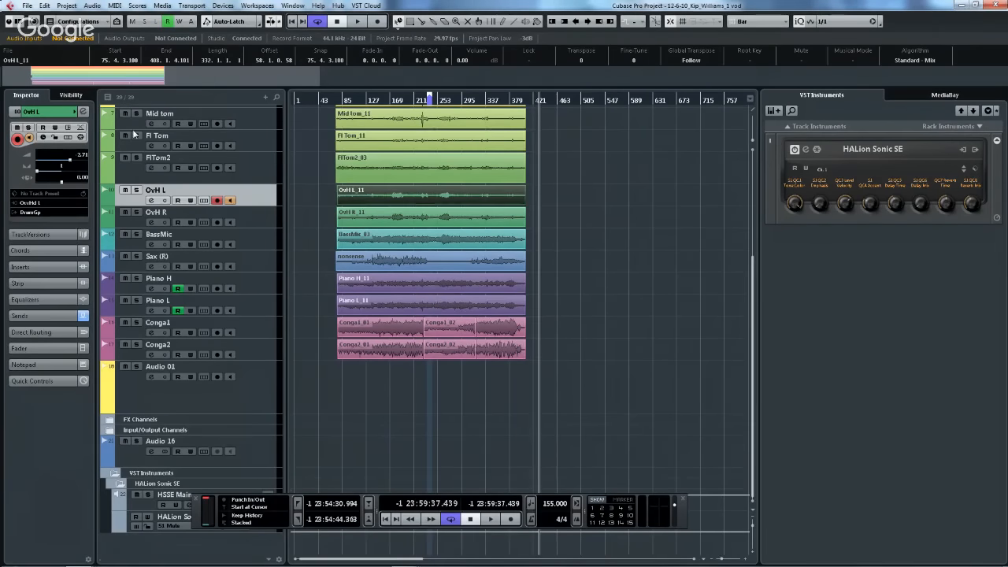
left_click(91, 6)
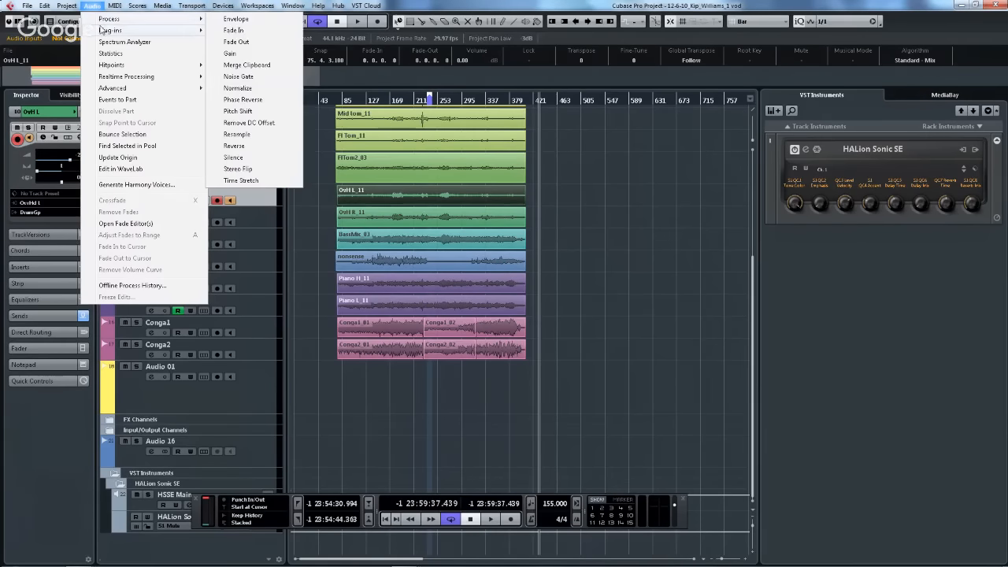
mouse_move(115, 91)
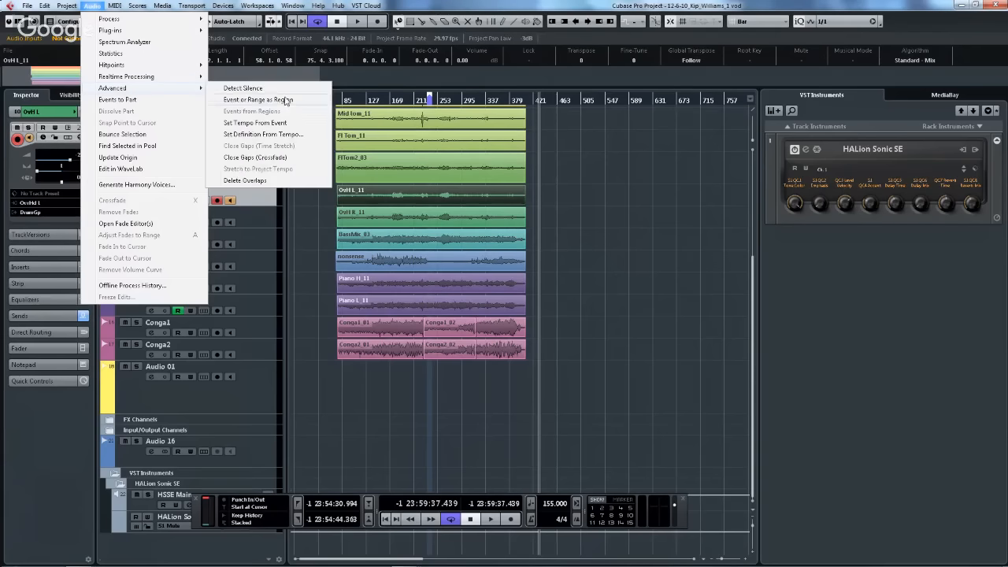
left_click(270, 90)
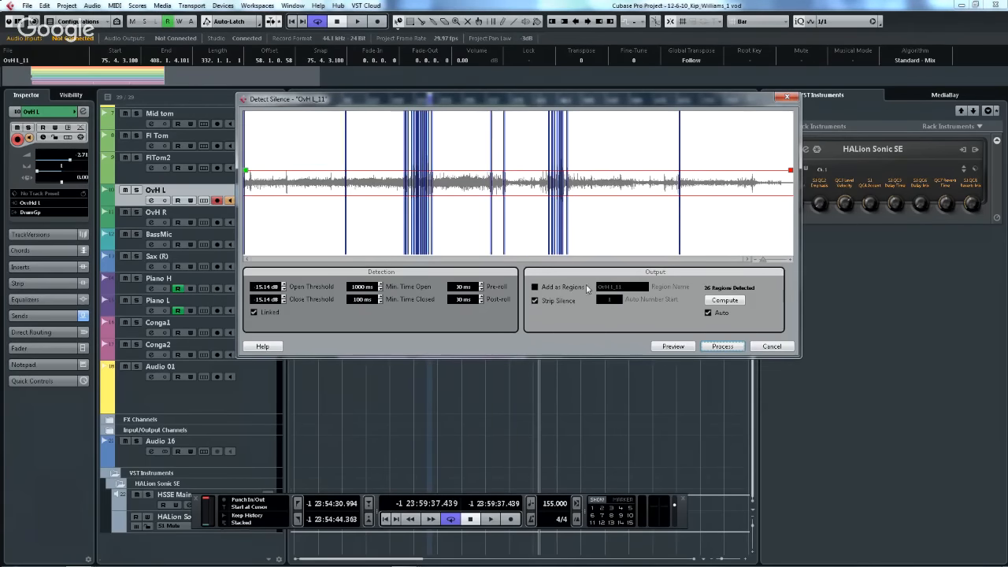
- Lower the linked open and close thresholds of the silence detection to -28.14 dB
left_click(284, 289)
left_click(283, 289)
left_click(283, 289)
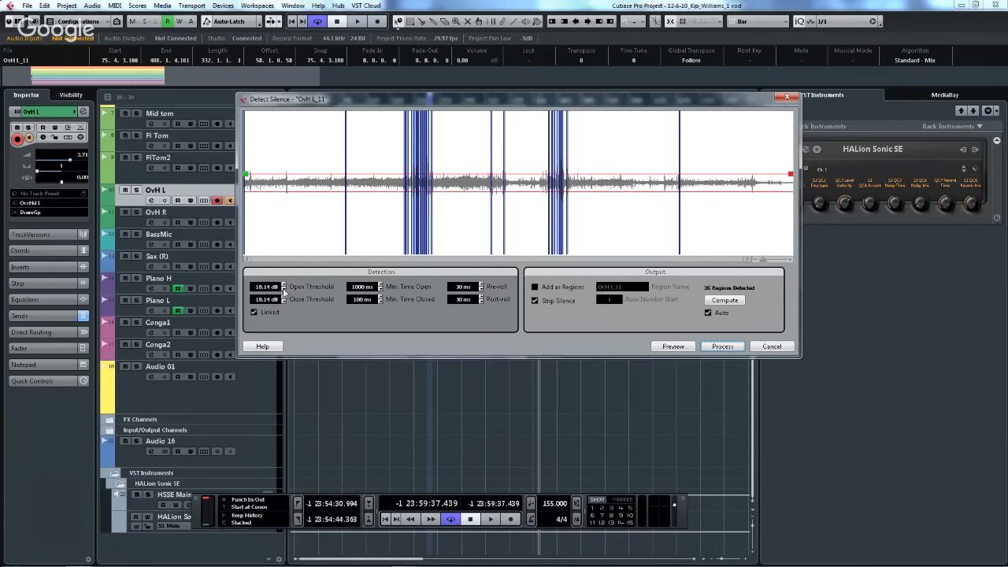
left_click(284, 289)
left_click(283, 289)
left_click(284, 289)
left_click(284, 289)
left_click(283, 289)
left_click(284, 289)
left_click(284, 289)
left_click(283, 289)
left_click(284, 289)
left_click(284, 289)
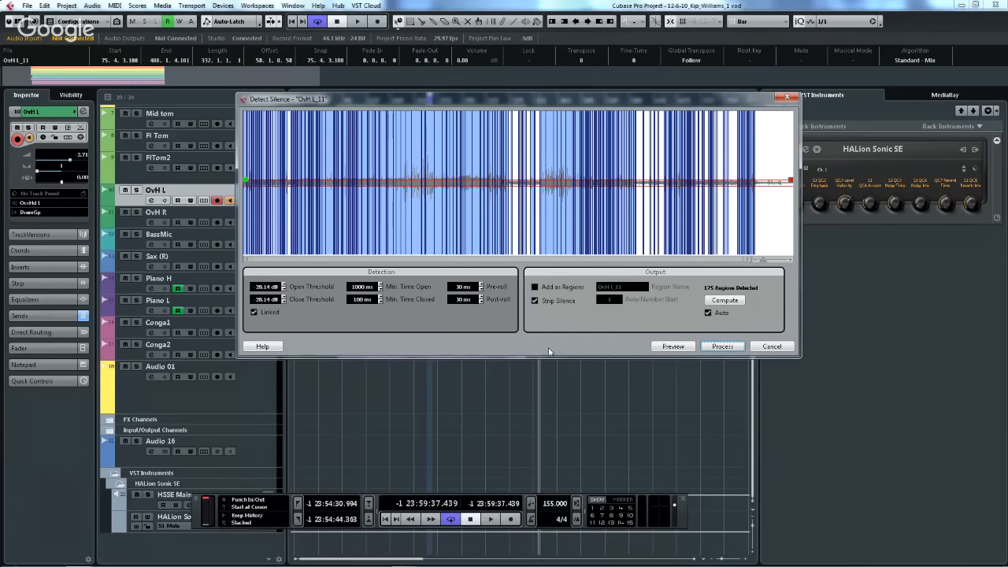
- Cancel the silence detection, then raise the hitpoint threshold of the OvH L_11 event in the Sample Editor and close it
left_click(768, 347)
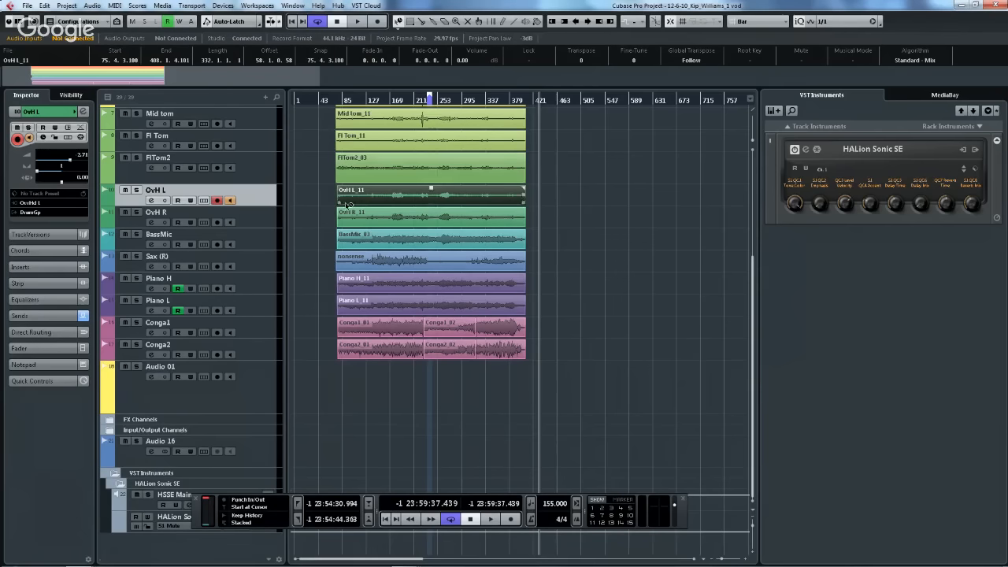
double_click(379, 192)
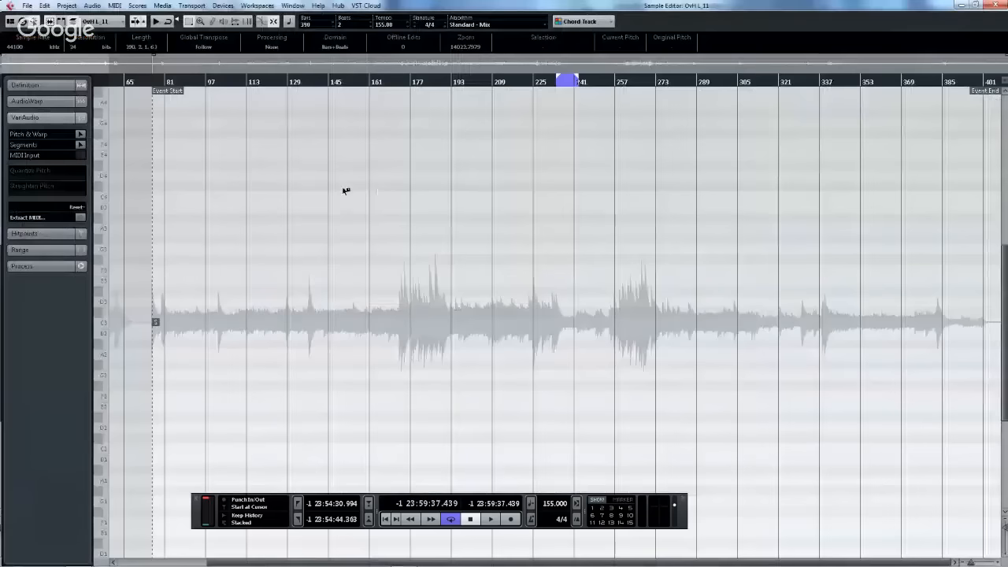
left_click(30, 230)
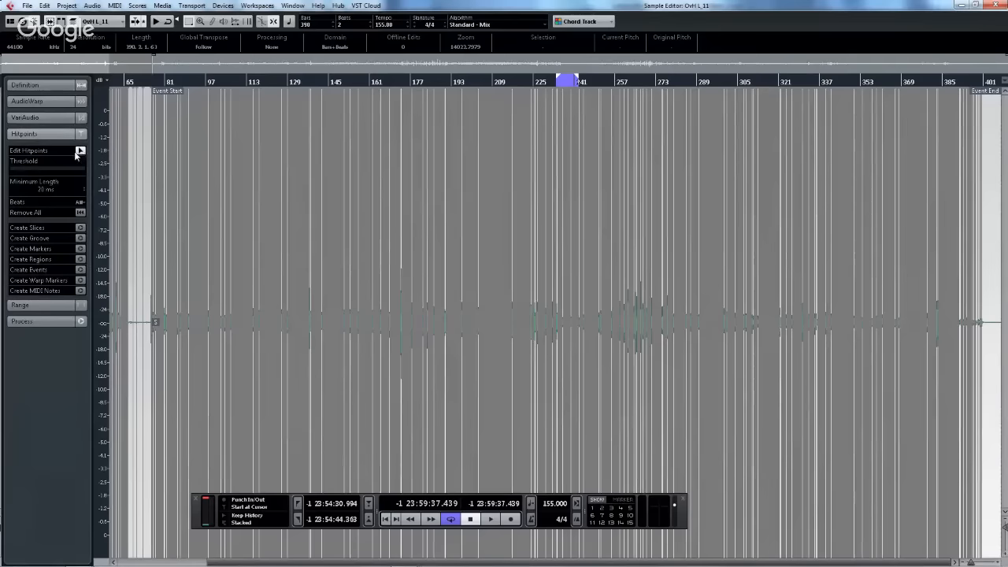
left_click_drag(11, 170, 19, 176)
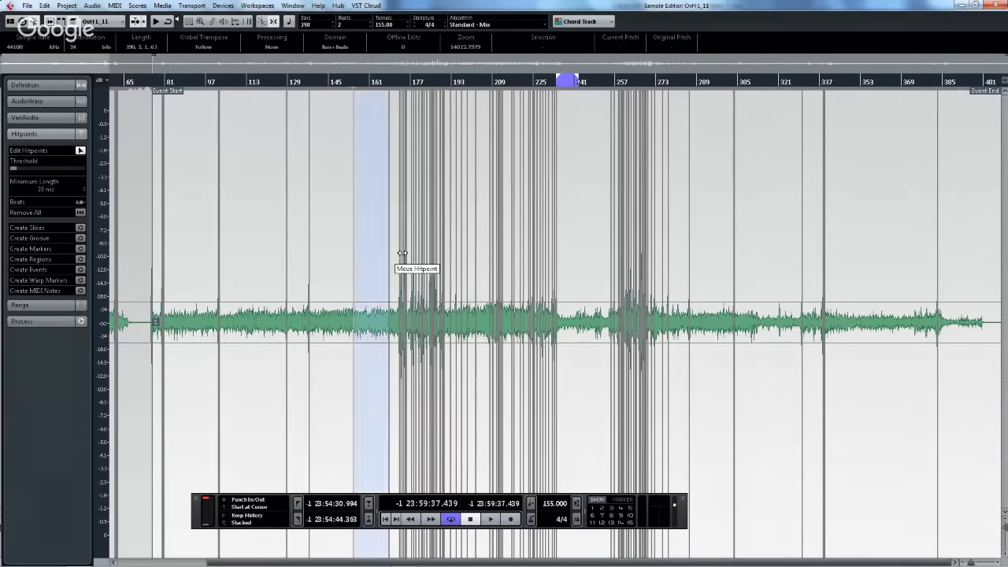
left_click(998, 5)
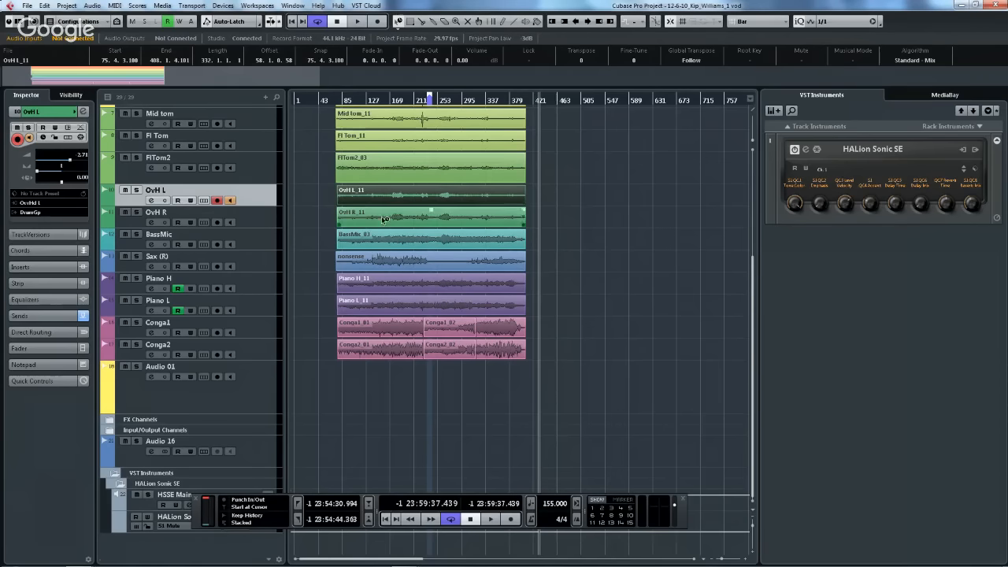
- Add one MIDI track directly below the Conga2 track
left_click(257, 217)
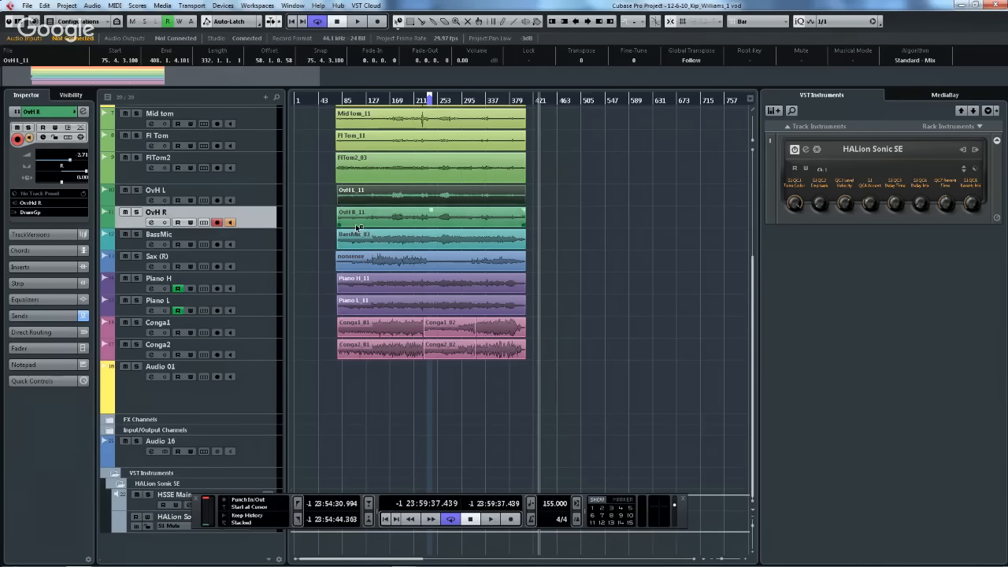
left_click(253, 194)
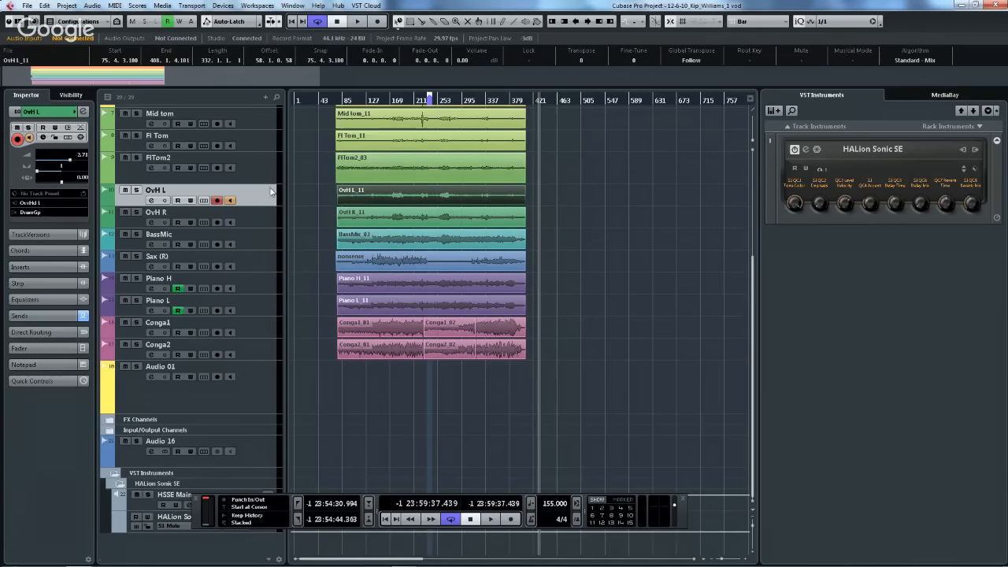
right_click(260, 344)
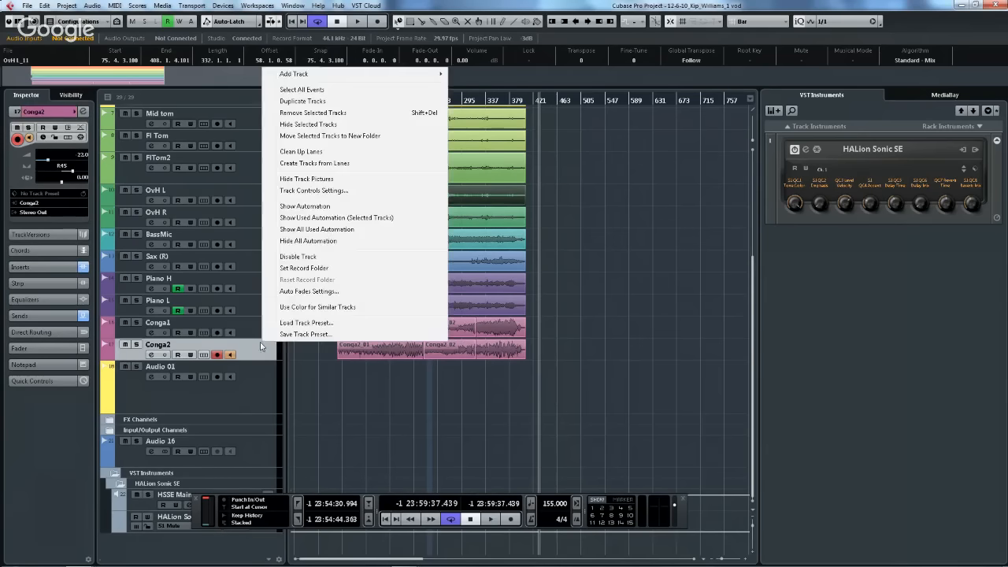
mouse_move(291, 75)
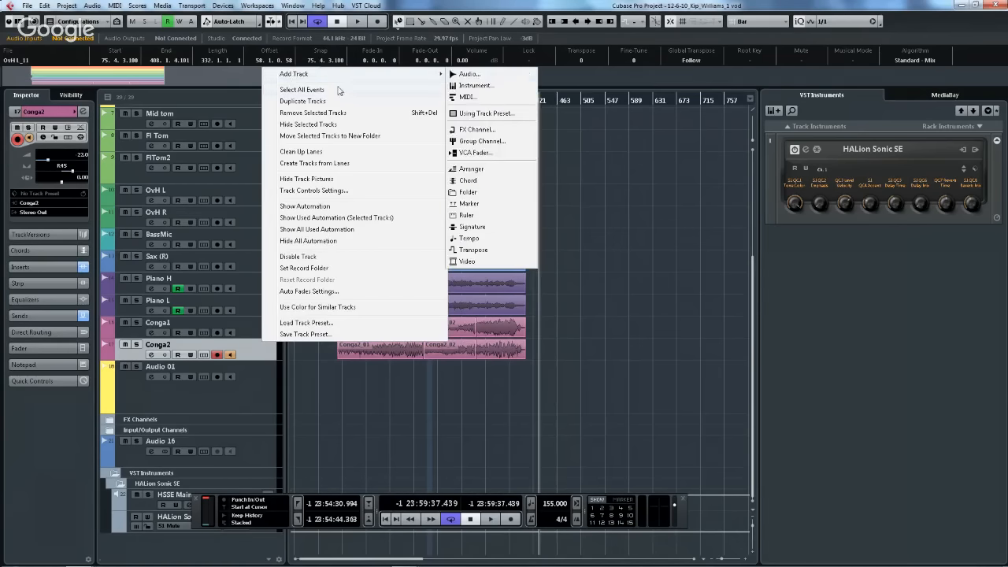
left_click(468, 99)
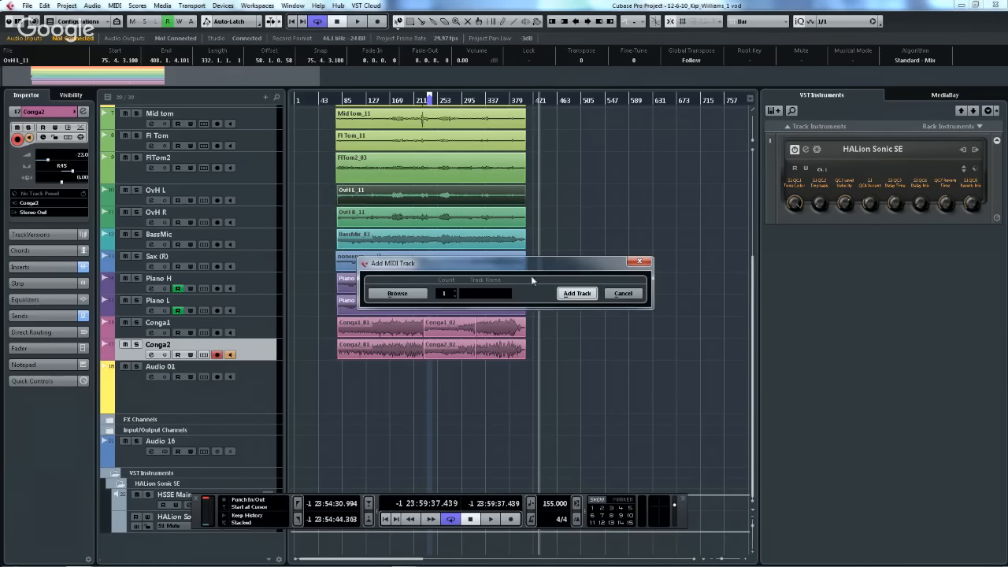
left_click(576, 293)
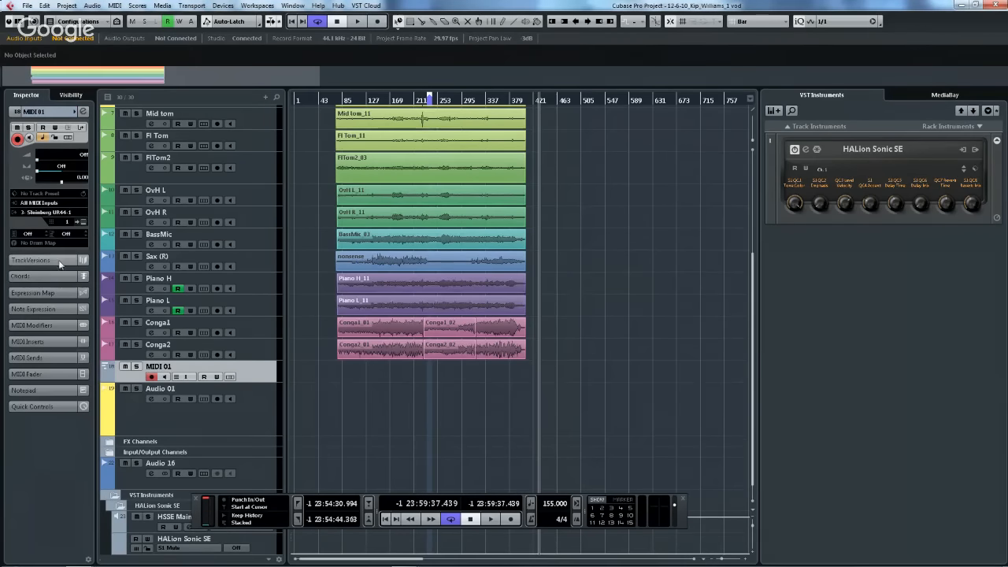
- Insert the Quantizer MIDI effect on the MIDI 01 track and set its swing to 67% and delay to 30 ms
left_click(56, 342)
left_click(58, 240)
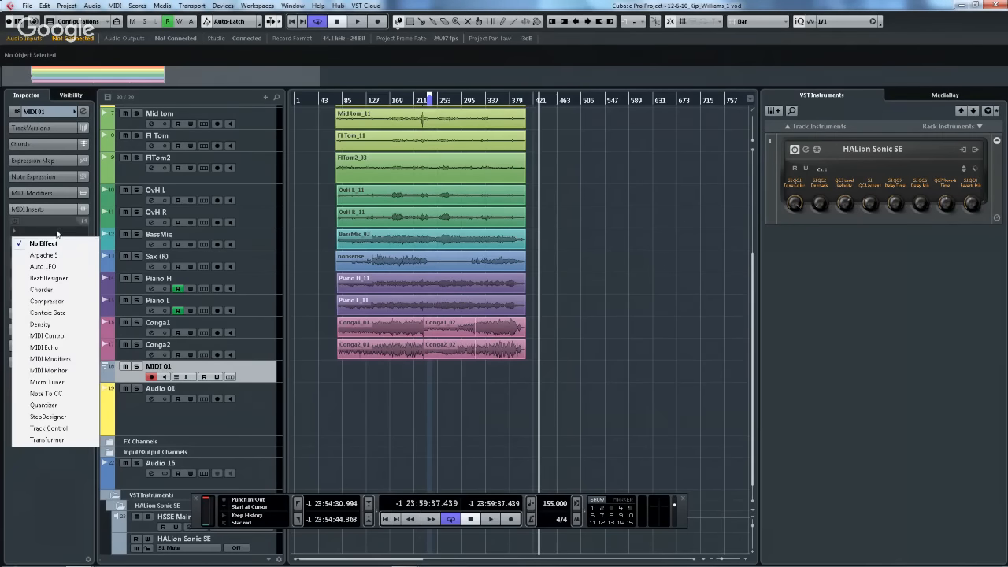
left_click(65, 406)
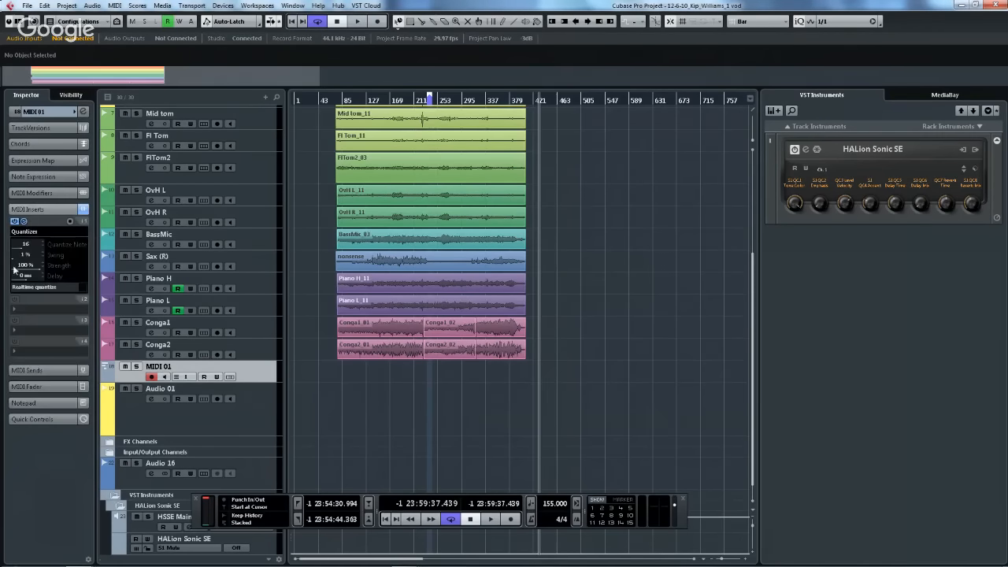
left_click_drag(22, 278, 71, 292)
mouse_move(21, 263)
left_mouse_down()
mouse_move(96, 272)
mouse_move(14, 272)
mouse_move(107, 274)
mouse_move(16, 291)
mouse_move(79, 287)
mouse_move(43, 285)
mouse_move(58, 277)
mouse_move(20, 264)
left_mouse_up()
- Open the Kick_11 event in the Sample Editor and raise its hitpoint threshold to filter out the quieter hits
scroll(403, 219, "up", 6)
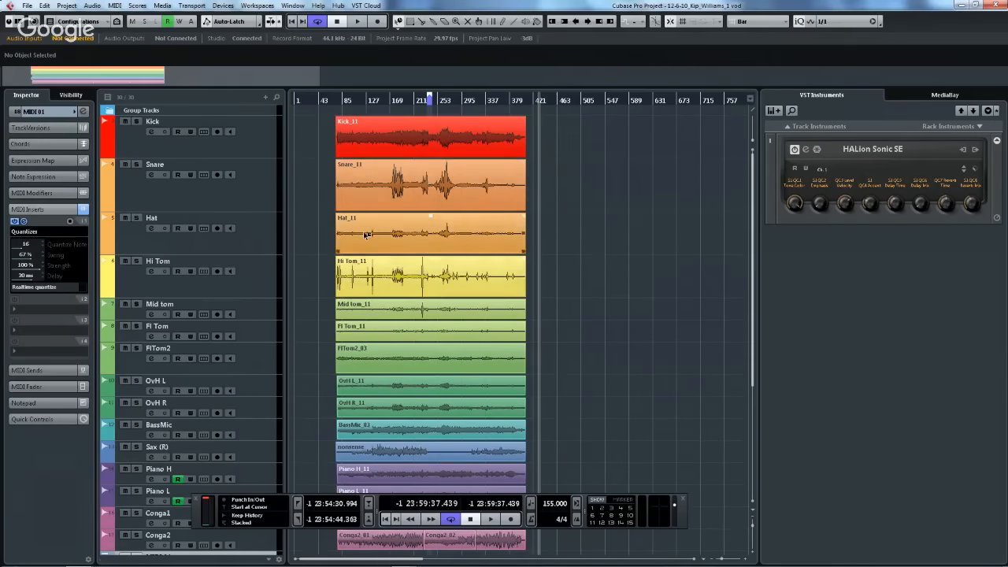
double_click(377, 145)
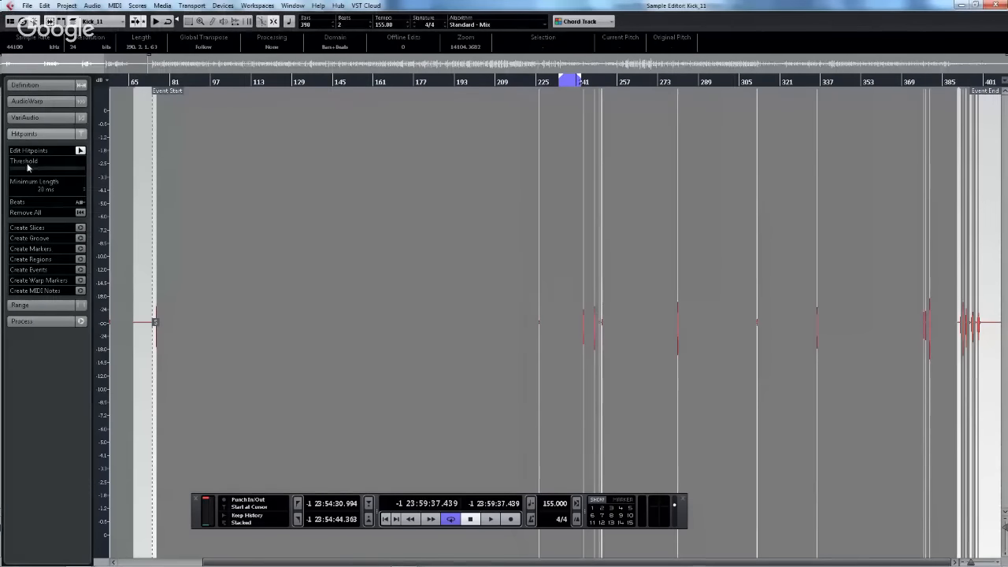
mouse_move(22, 169)
left_mouse_down()
mouse_move(38, 165)
mouse_move(25, 171)
left_mouse_up()
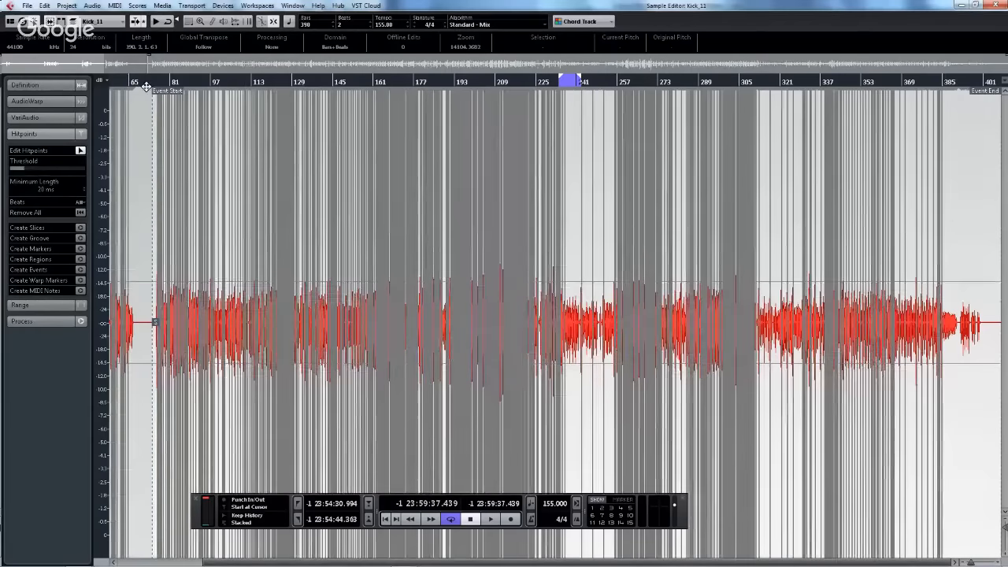
left_click_drag(150, 83, 144, 149)
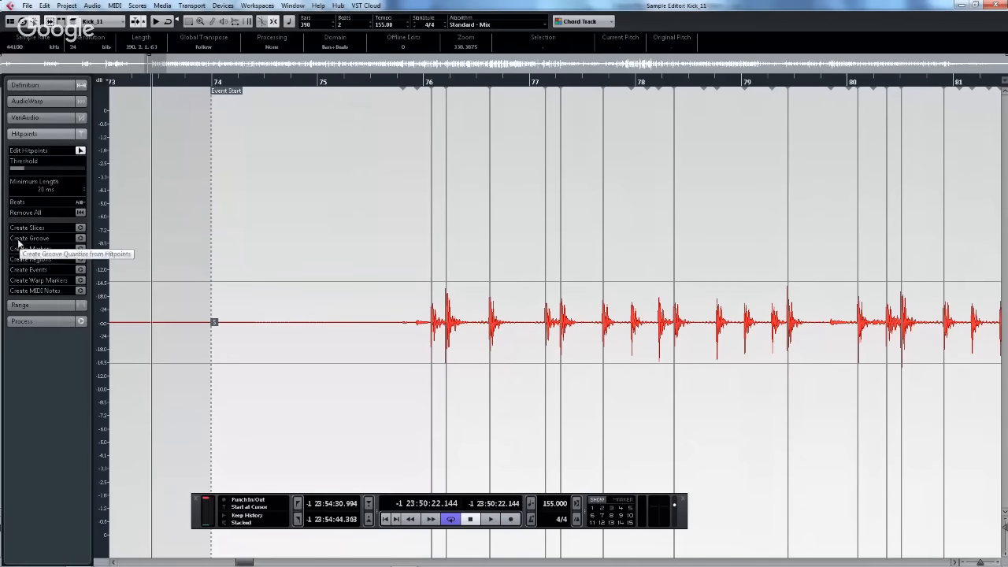
- Lower the Kick_11 hitpoint threshold slightly, create a groove quantize from the hitpoints and close the Sample Editor
left_click(42, 133)
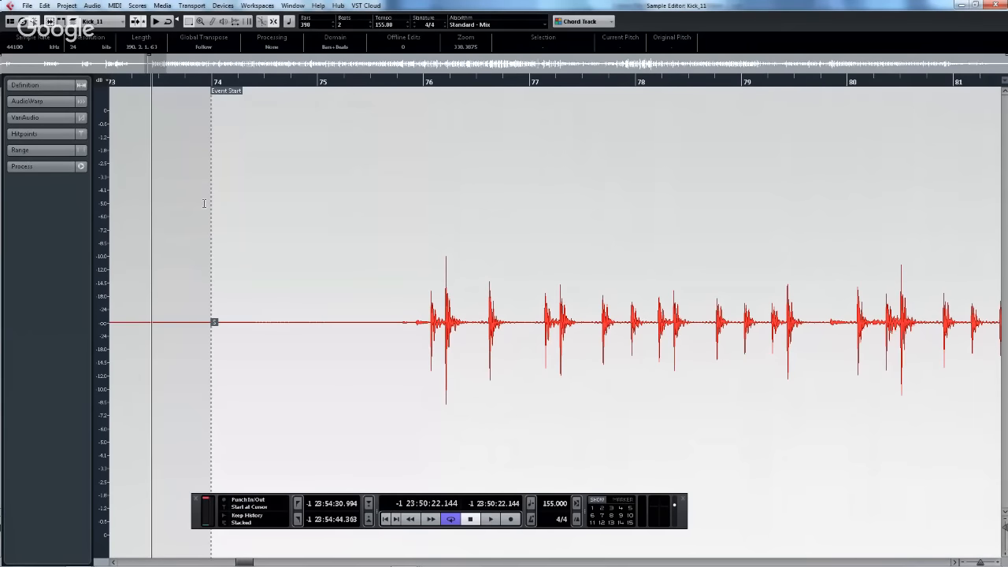
left_click(35, 134)
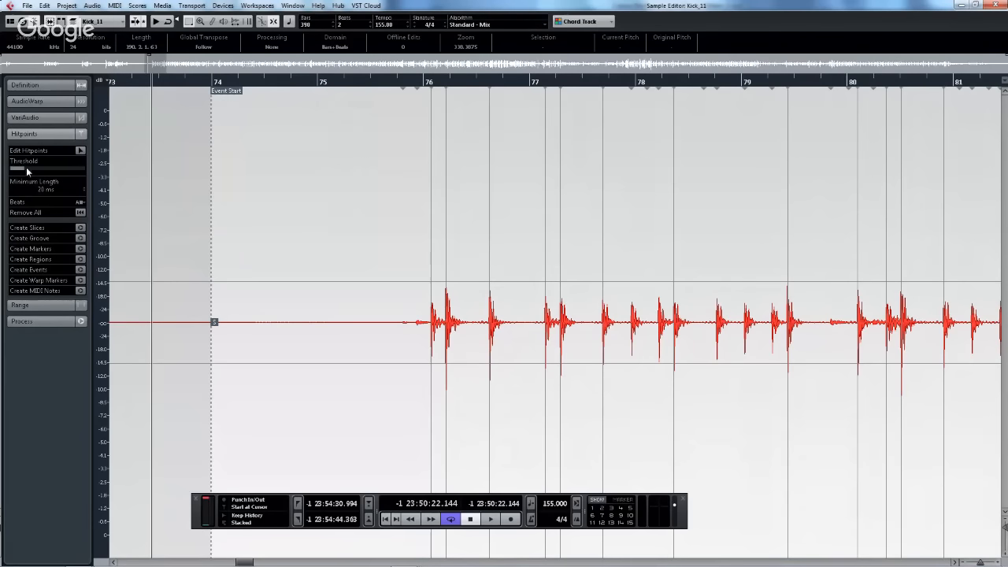
left_click_drag(30, 170, 19, 172)
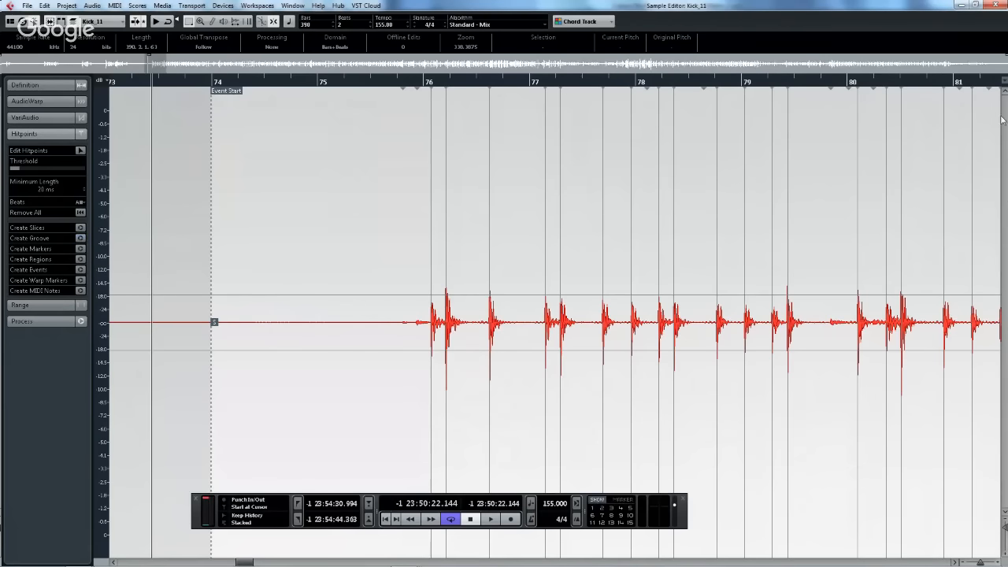
left_click(995, 5)
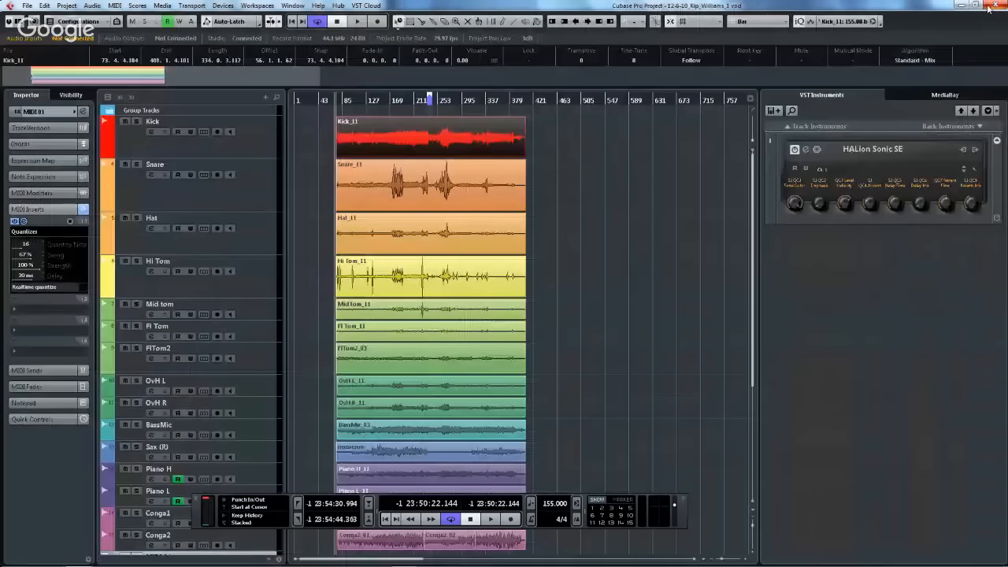
- Draw a MIDI part on the MIDI 01 track from bar 93 to bar 405 and return to the Object Selection tool
scroll(306, 218, "down", 5)
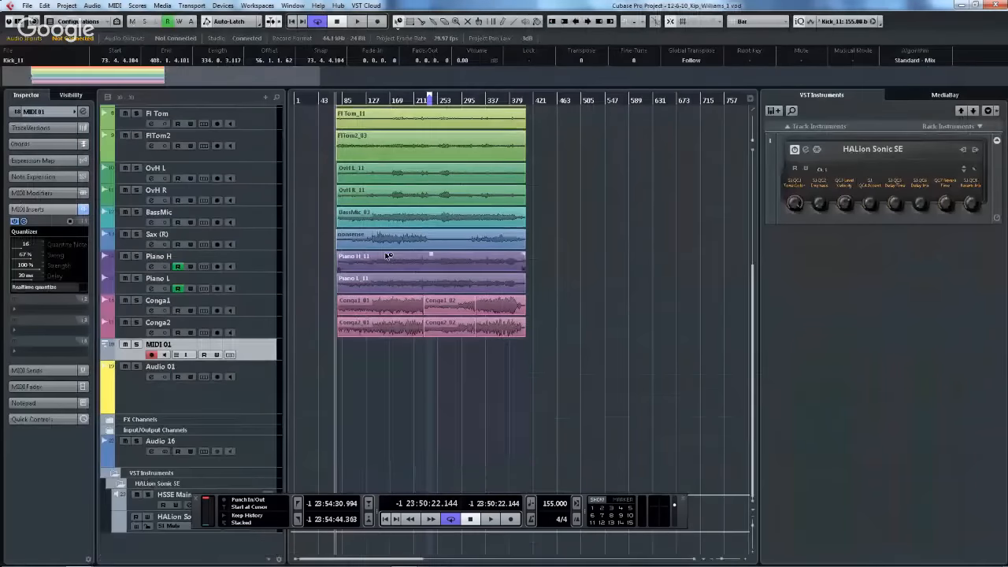
right_click(356, 365)
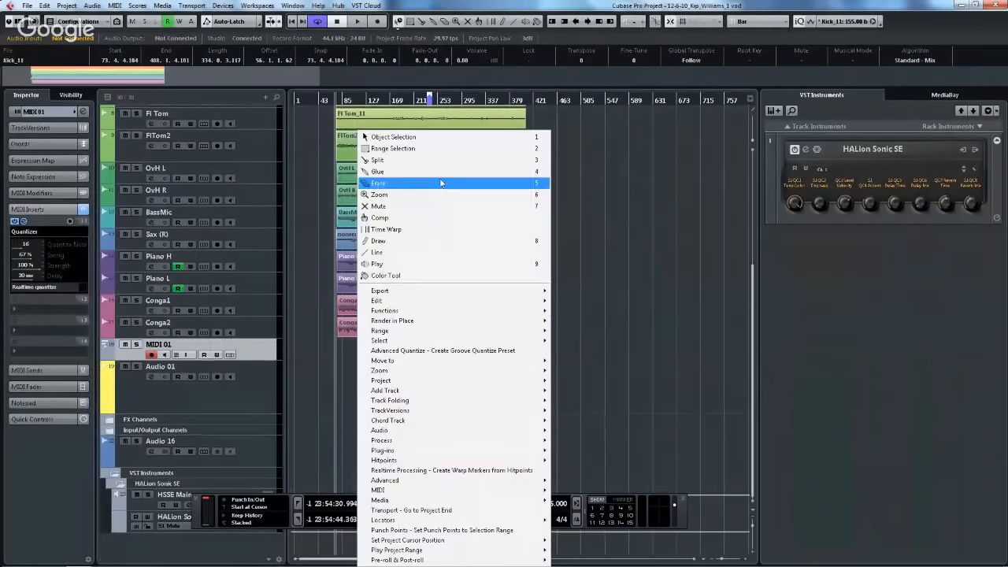
left_click(409, 252)
left_click_drag(348, 352, 519, 353)
right_click(363, 348)
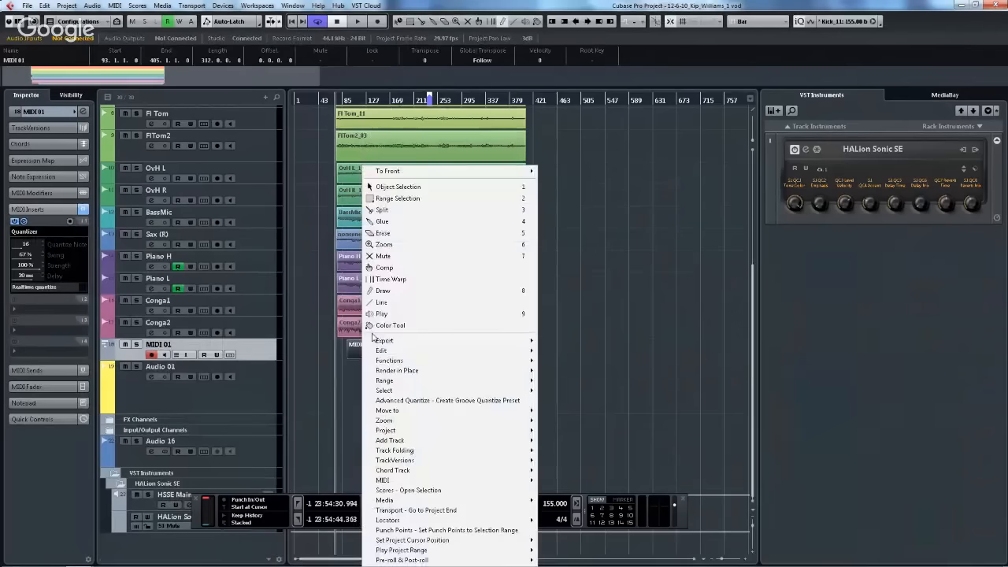
left_click(430, 186)
- Open the MIDI 01 part in the Key Editor, draw scattered notes of varied pitch and length between bars 99 and 110, and close it
double_click(388, 351)
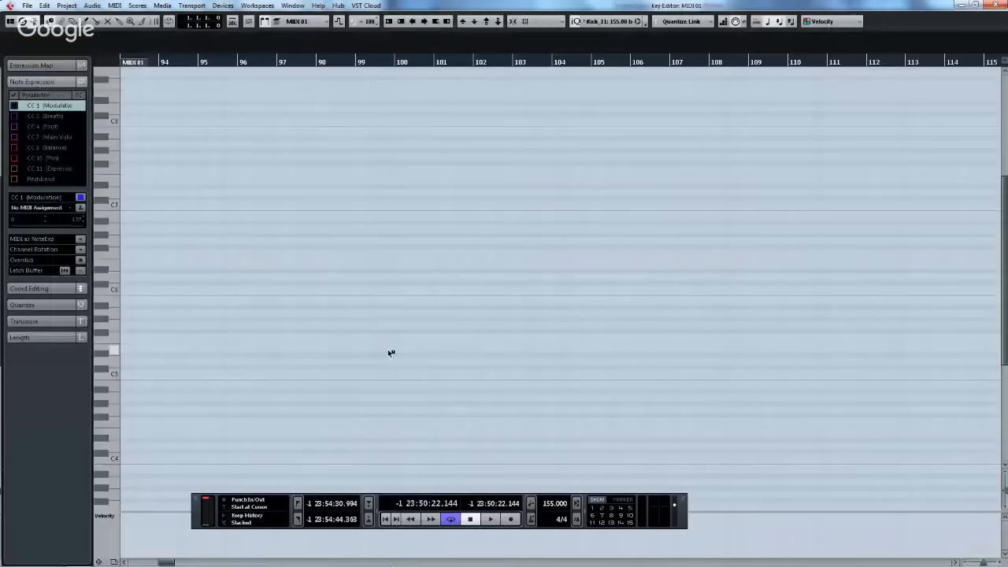
right_click(468, 322)
left_click(470, 33)
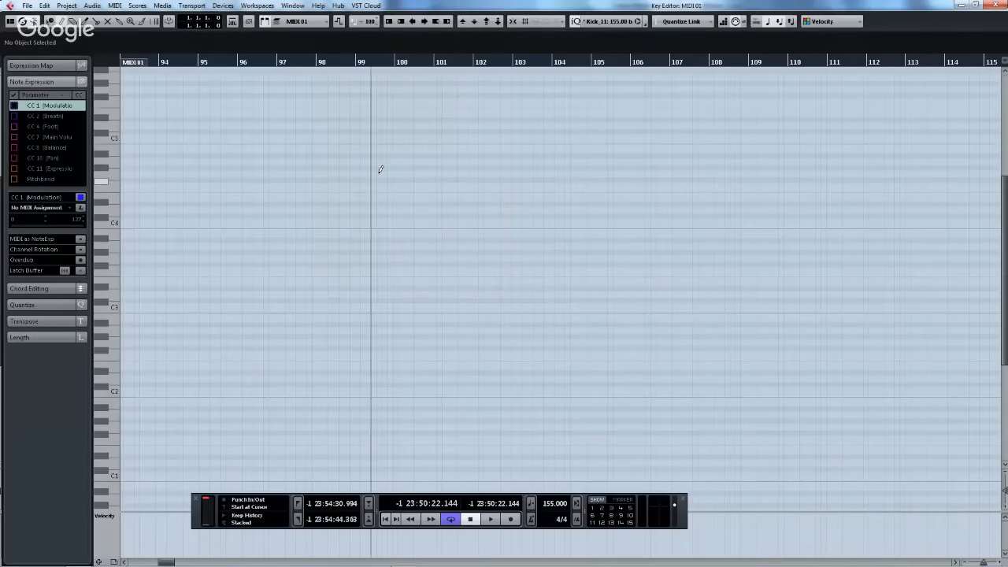
left_click_drag(362, 186, 431, 187)
left_click_drag(382, 258, 403, 260)
left_click_drag(470, 319, 475, 319)
left_click_drag(508, 186, 518, 223)
left_click_drag(532, 282, 543, 285)
left_click_drag(478, 374, 780, 373)
left_click_drag(656, 283, 672, 283)
left_click_drag(468, 300, 660, 300)
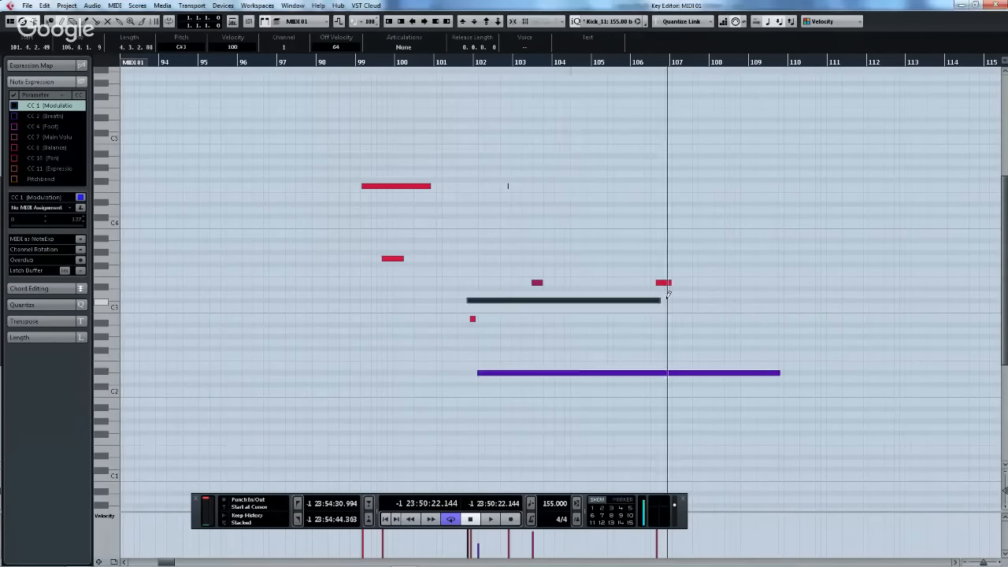
left_click_drag(407, 270, 456, 270)
left_click_drag(571, 215, 587, 216)
left_click_drag(588, 180, 608, 179)
left_click_drag(413, 283, 429, 283)
left_click_drag(413, 330, 429, 330)
left_click_drag(504, 349, 514, 348)
left_click_drag(358, 270, 466, 270)
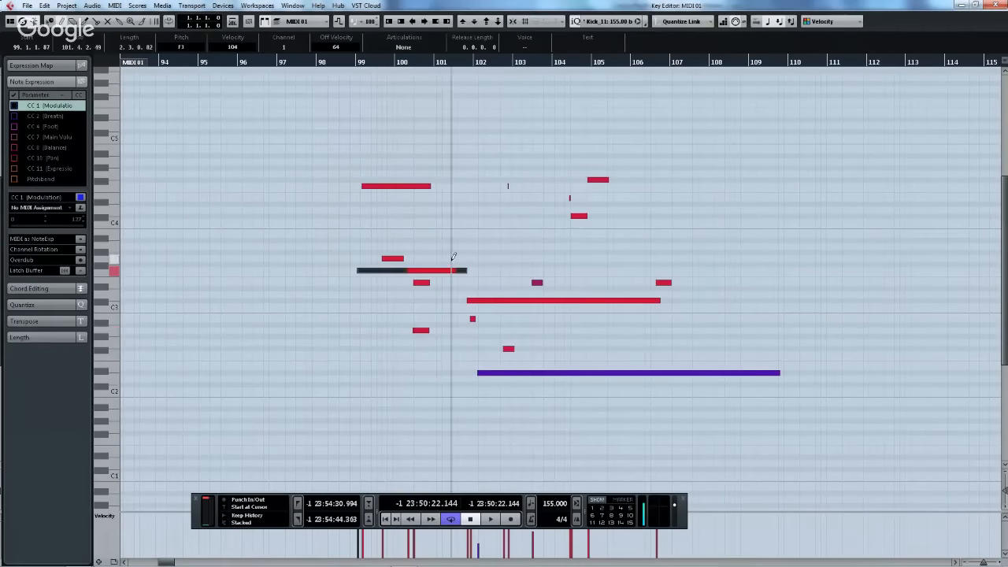
left_click(995, 5)
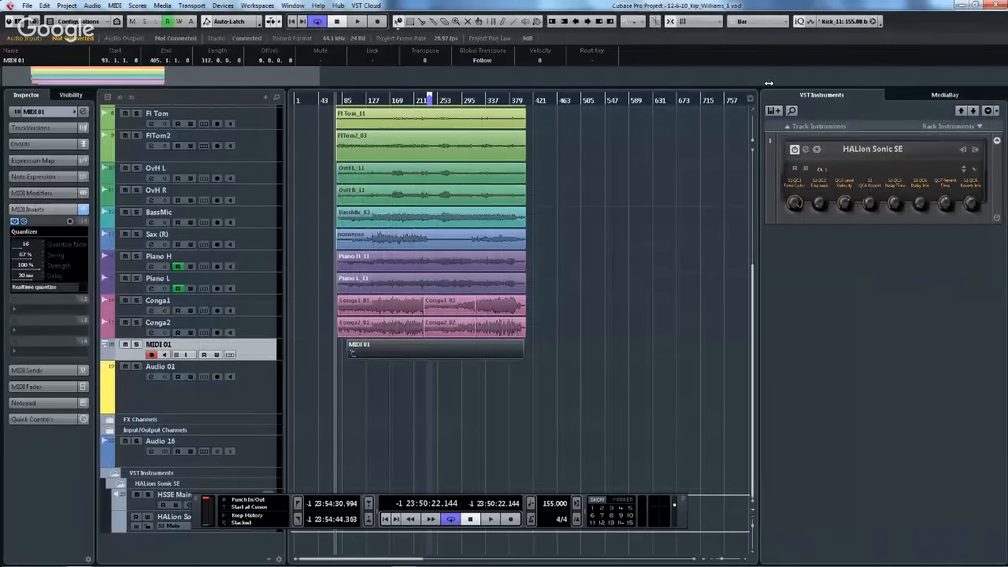
- Examine the Kick_11 groove and the list of quantize presets in the Quantize Panel, and close the panel
left_click(782, 22)
left_click(662, 136)
left_click(876, 21)
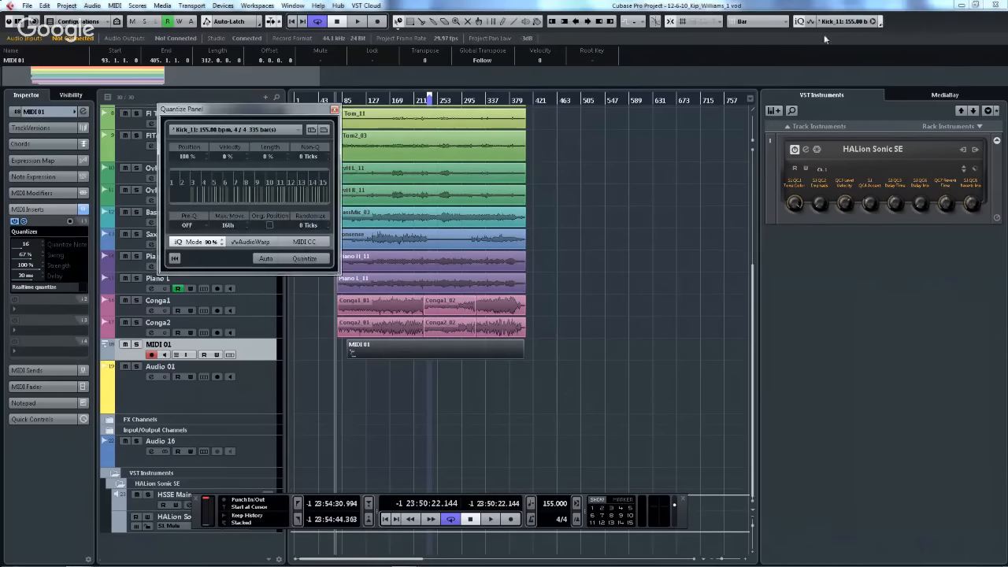
left_click(286, 131)
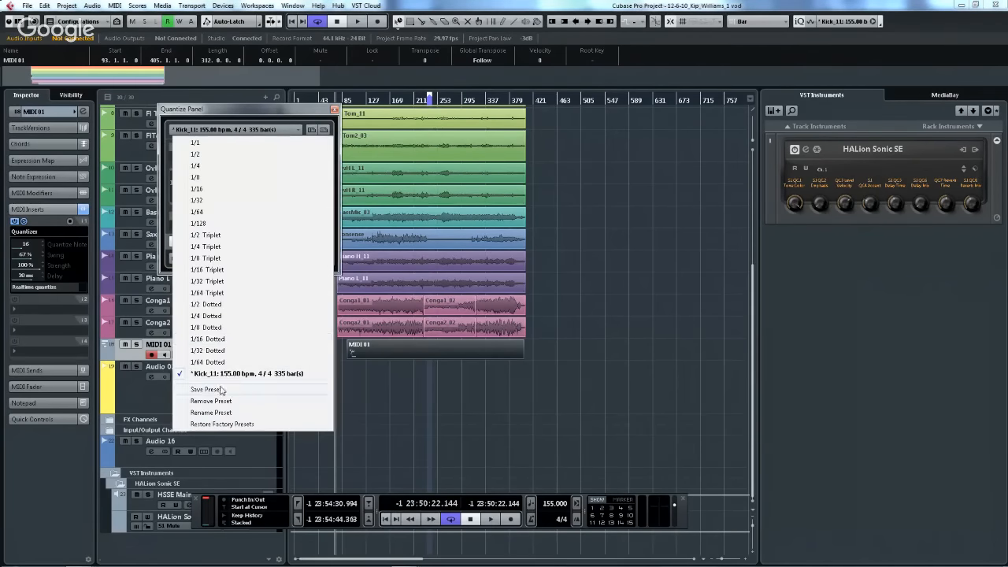
left_click(618, 155)
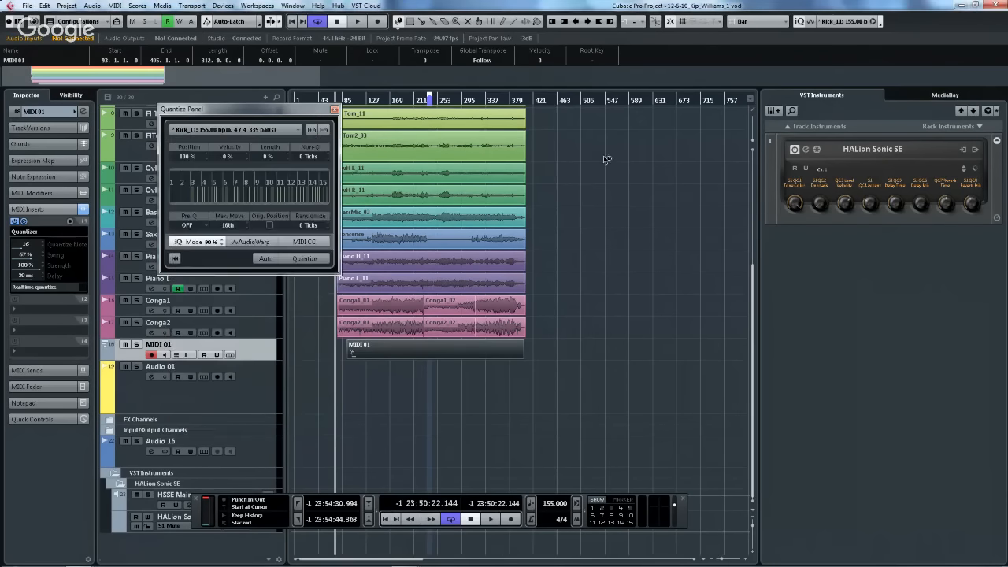
left_click(333, 111)
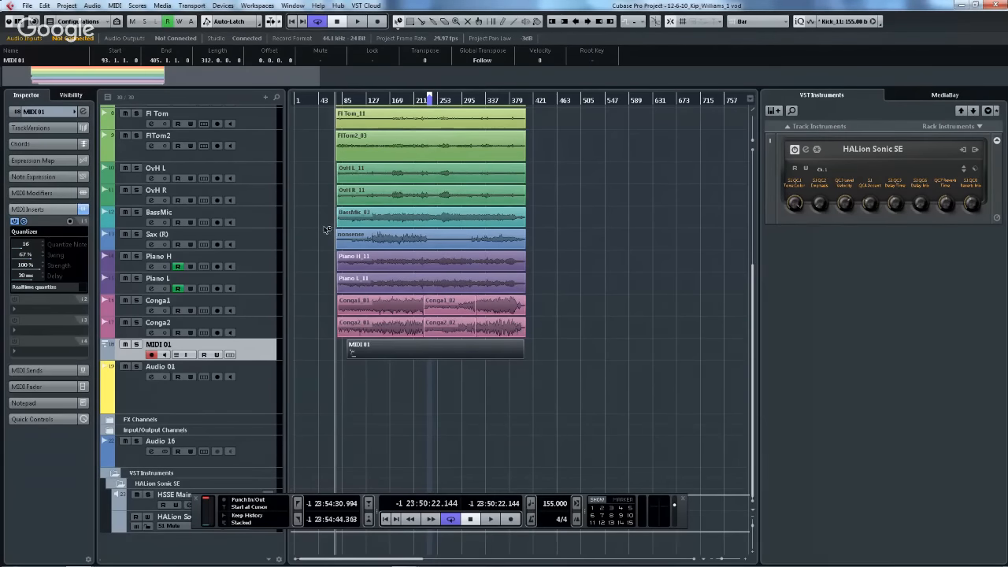
- Open the recent project Hit the Road go C7.cpr and activate it
scroll(326, 229, "up", 5)
left_click(27, 6)
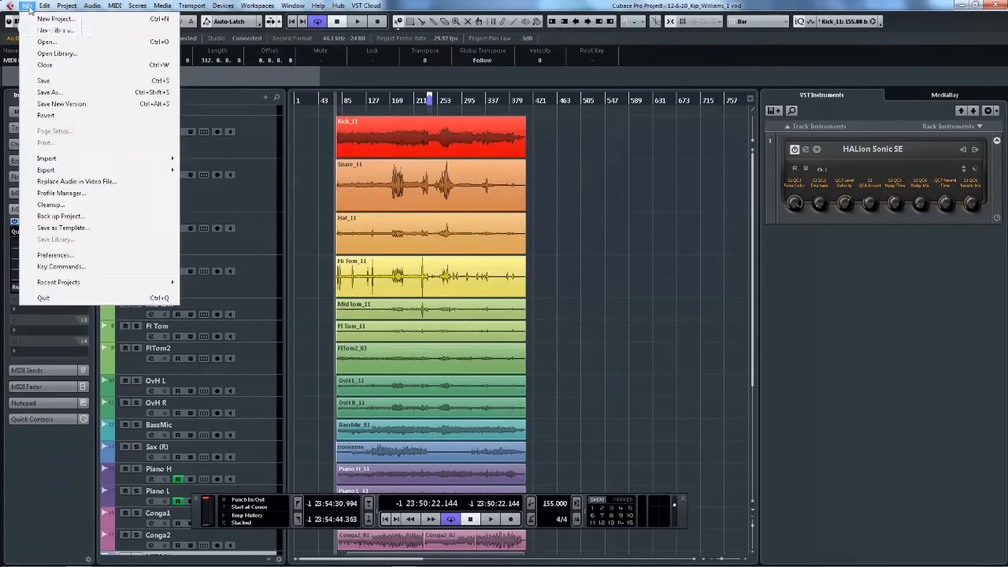
mouse_move(88, 282)
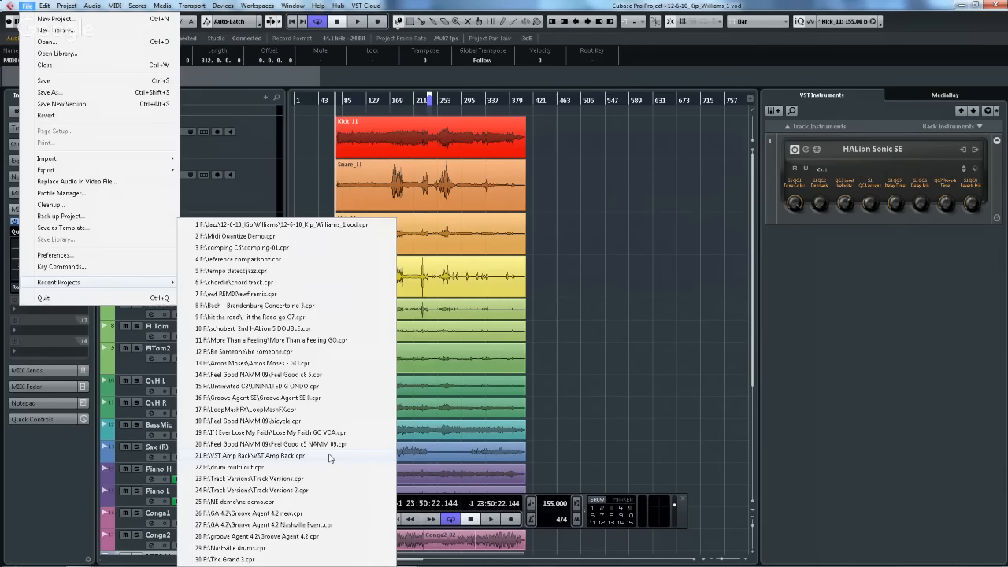
left_click(333, 316)
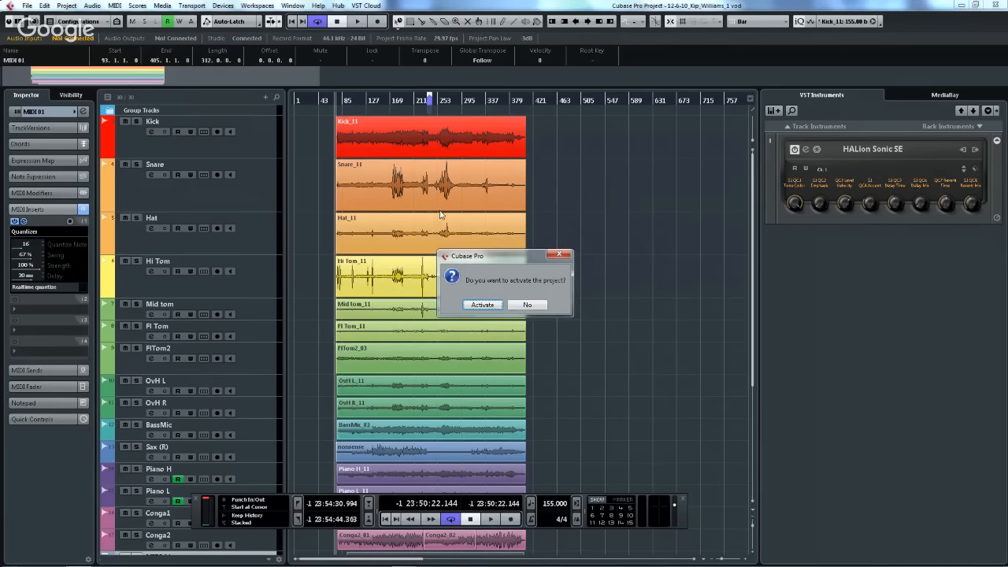
left_click(484, 305)
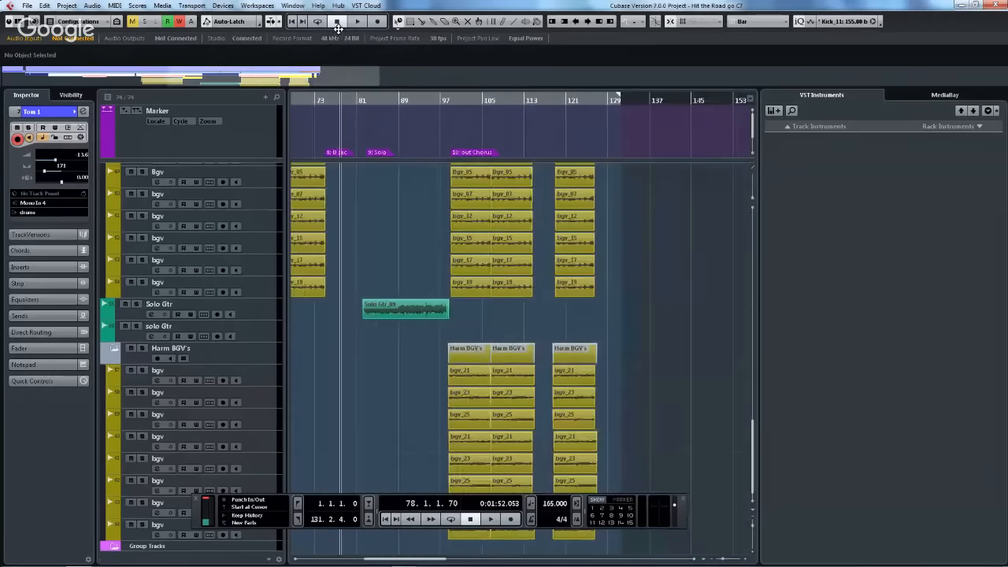
- Collapse the Harm BGV's folder track, then fold the Gang BGV's folder and unfold it again
scroll(412, 274, "down", 2)
scroll(421, 363, "up", 3)
scroll(416, 358, "down", 3)
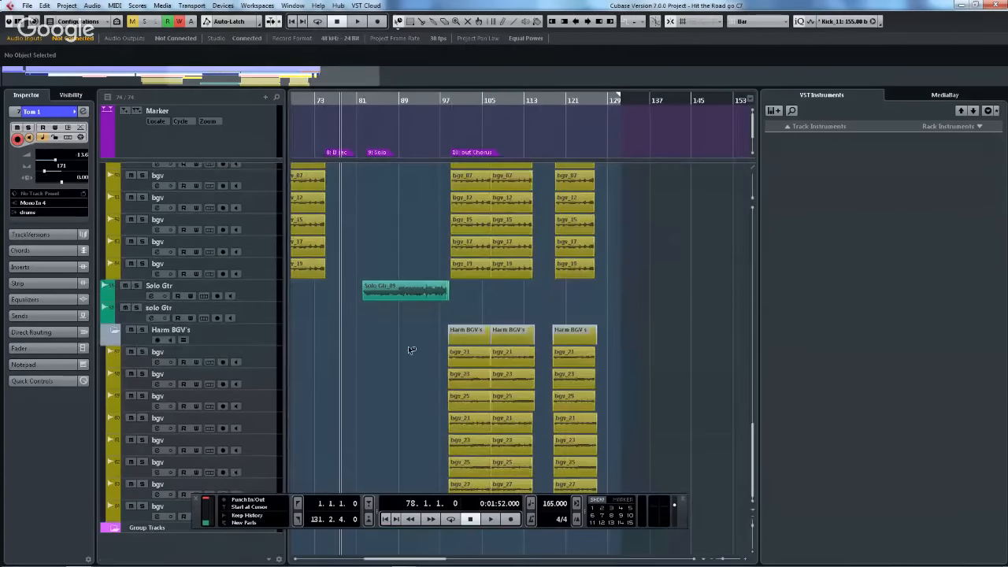
left_click(115, 331)
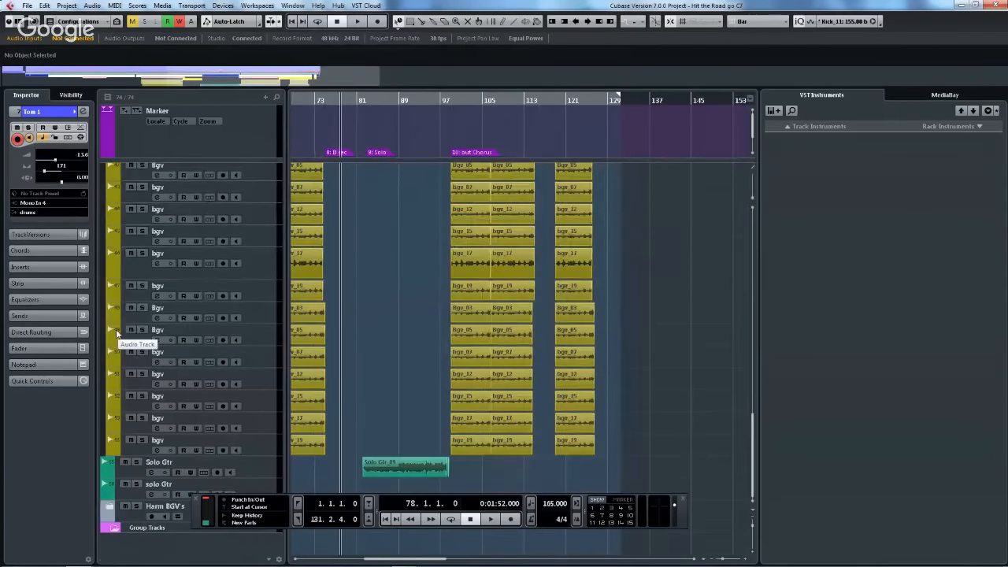
scroll(238, 381, "up", 3)
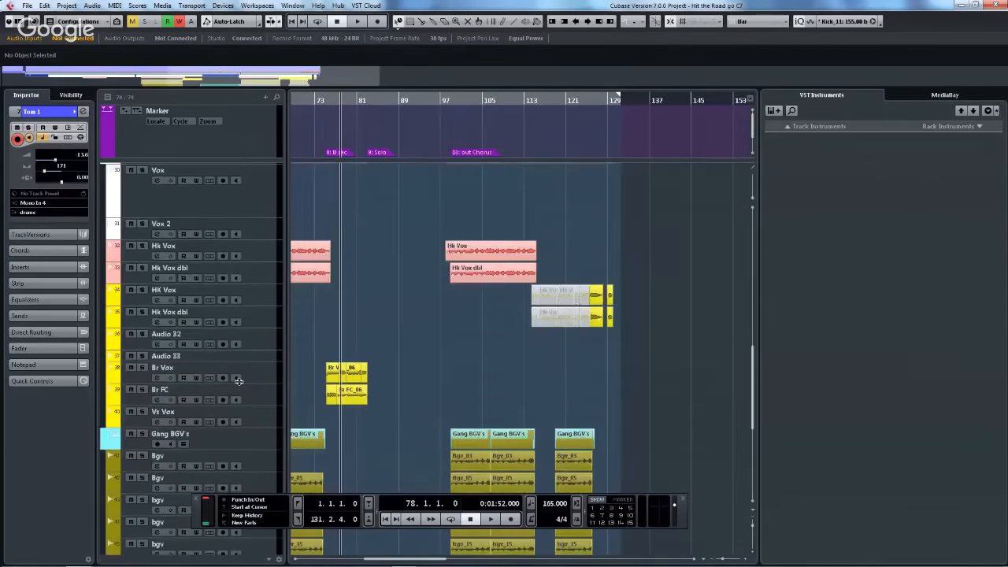
scroll(239, 381, "down", 4)
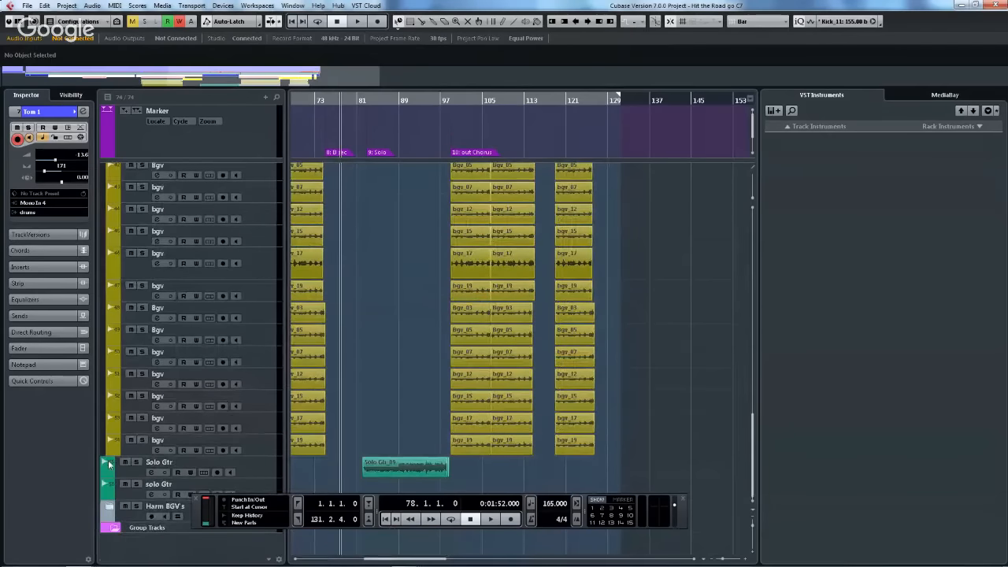
scroll(236, 354, "up", 3)
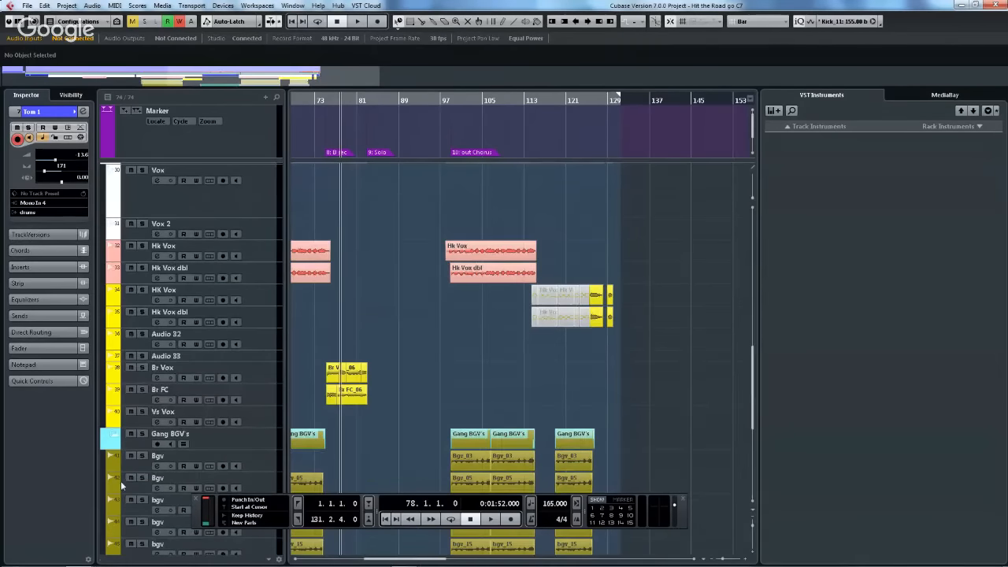
left_click(112, 439)
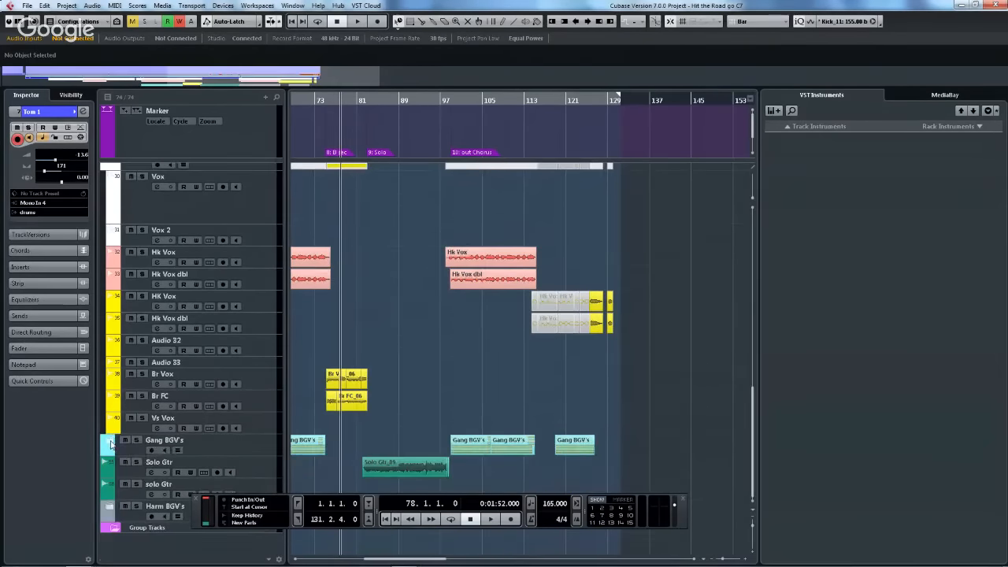
left_click(112, 439)
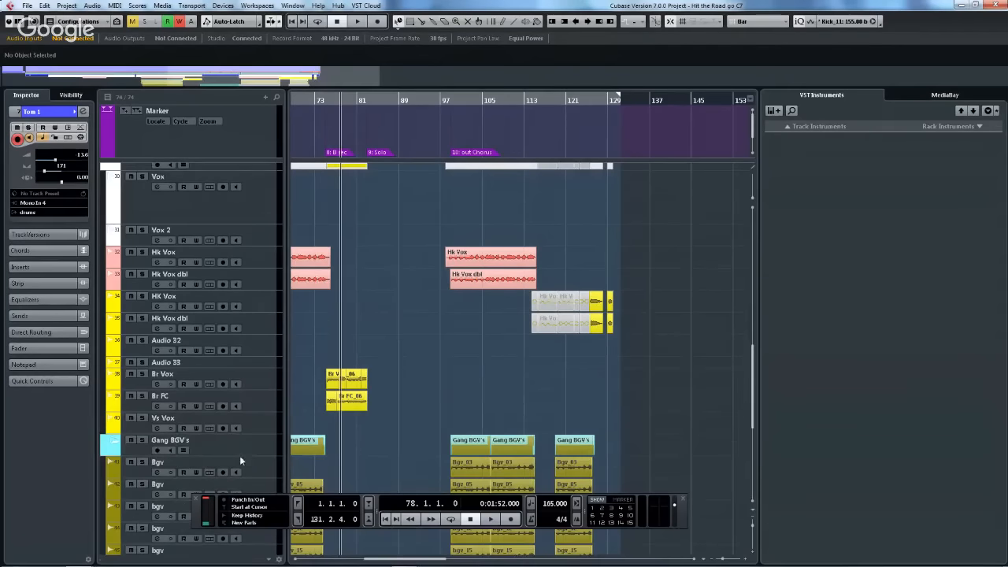
- Select all the Bgv tracks inside the Gang BGV's folder and move them out, directly above that folder
scroll(240, 455, "down", 5)
left_click(254, 315)
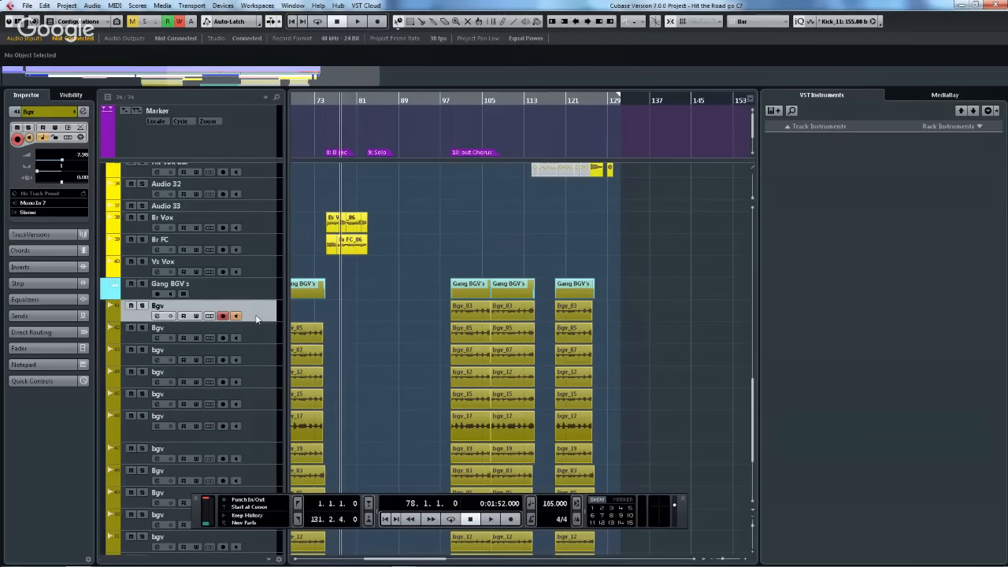
scroll(239, 374, "down", 4)
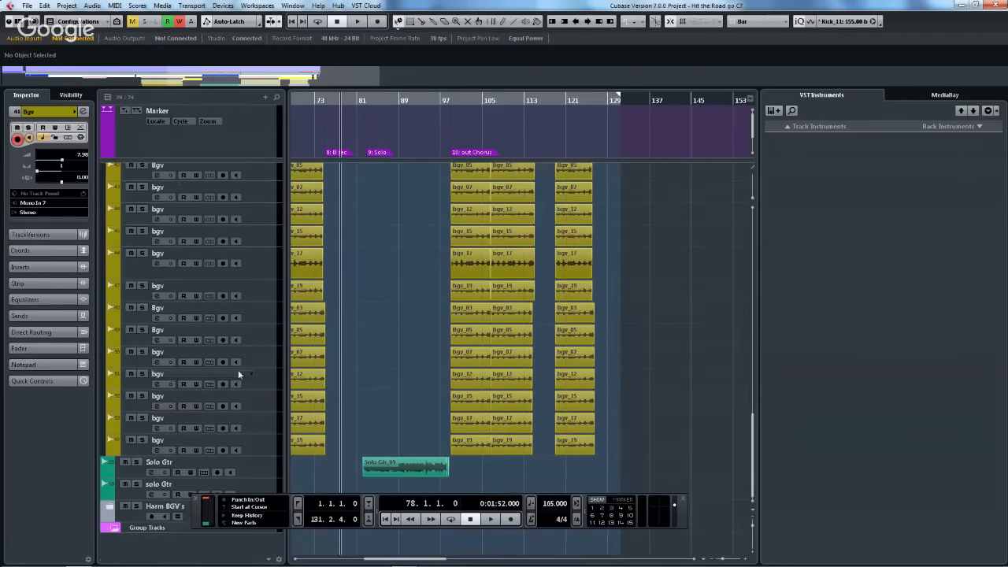
left_click(264, 447, "shift")
scroll(212, 344, "up", 10)
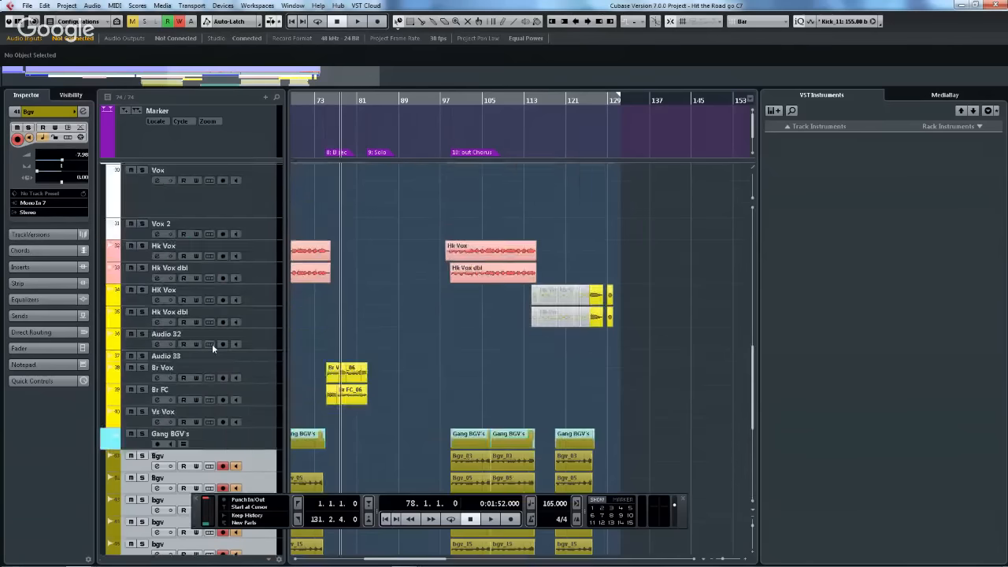
scroll(222, 344, "down", 10)
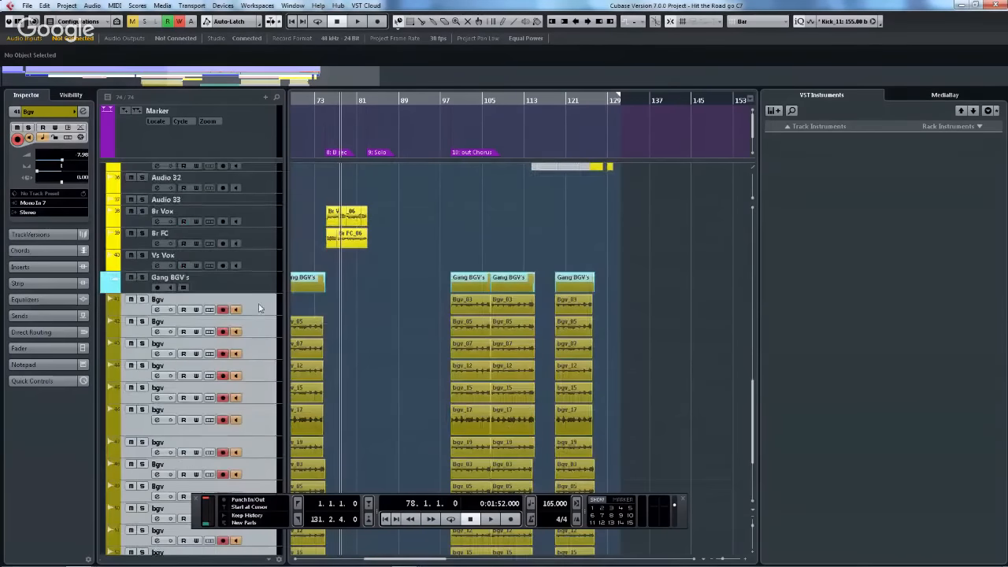
left_click_drag(262, 307, 266, 279)
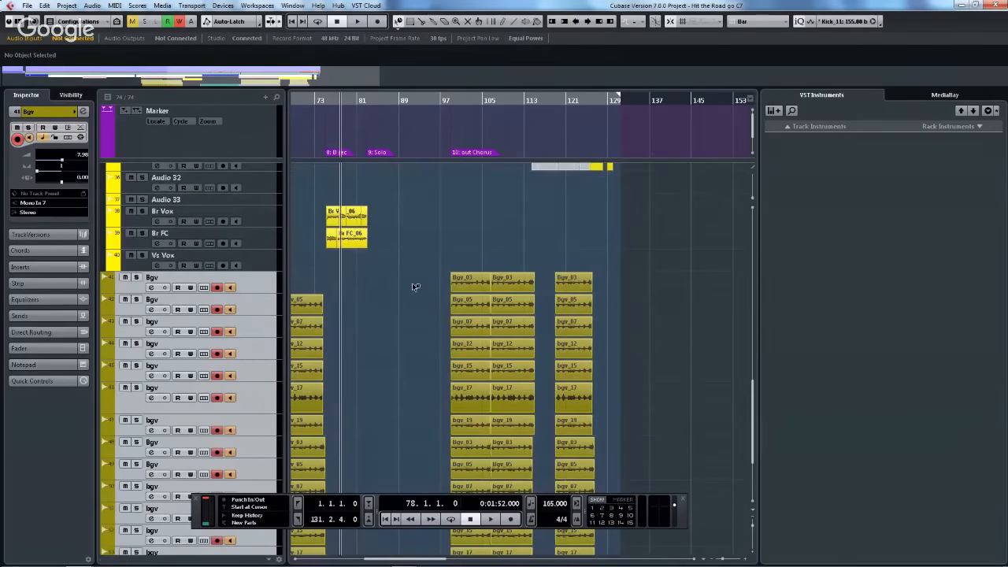
- Move the selected Bgv tracks below Vs Vox into a new folder track
scroll(412, 288, "down", 4)
scroll(412, 290, "up", 6)
scroll(413, 291, "down", 6)
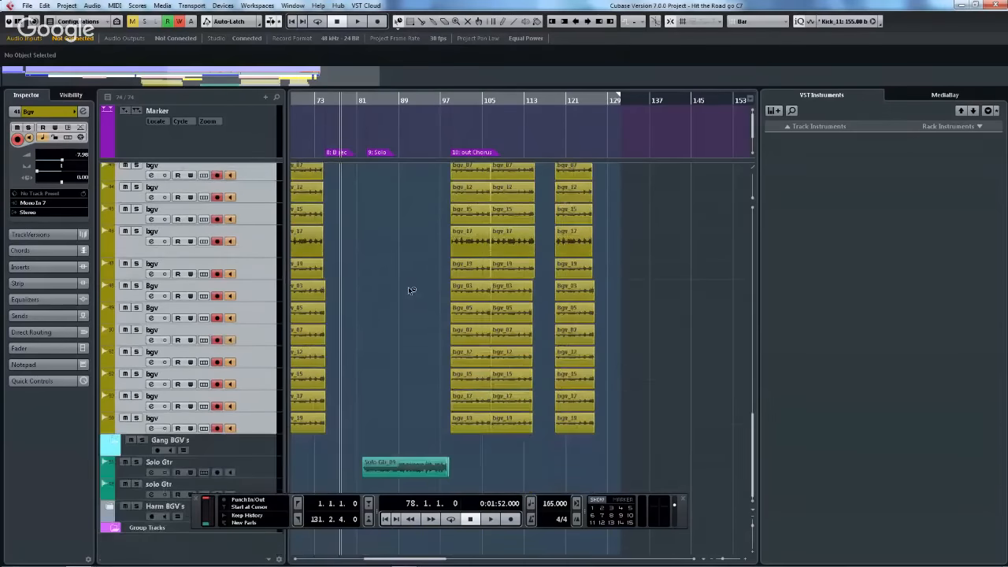
scroll(245, 360, "up", 8)
scroll(195, 286, "down", 6)
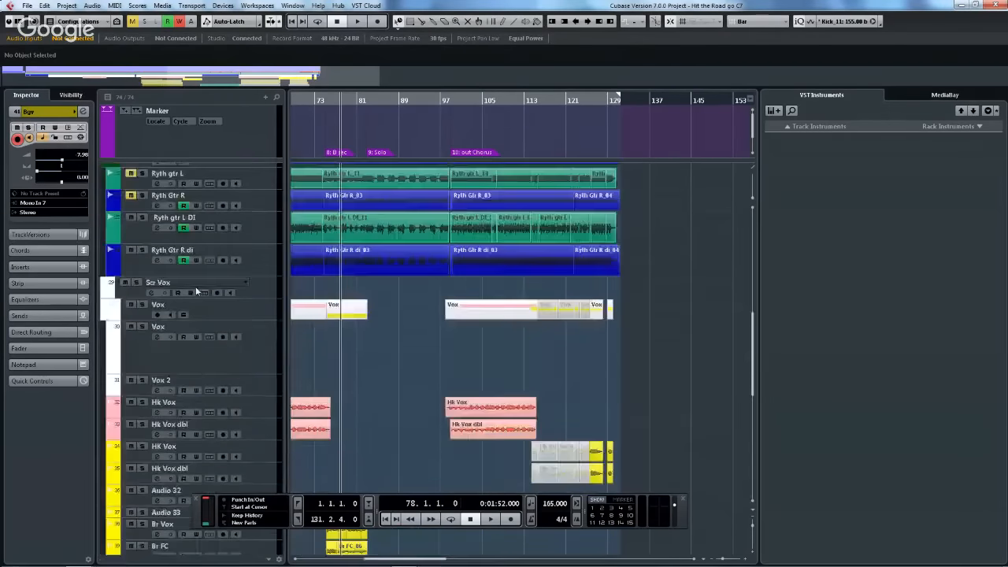
scroll(194, 288, "down", 4)
scroll(194, 288, "up", 4)
scroll(194, 288, "down", 2)
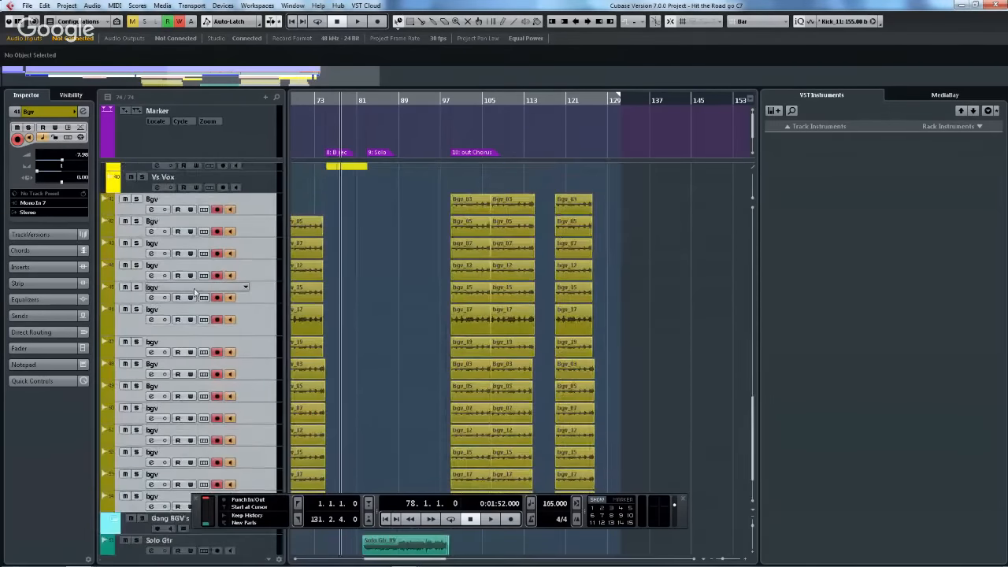
right_click(263, 208)
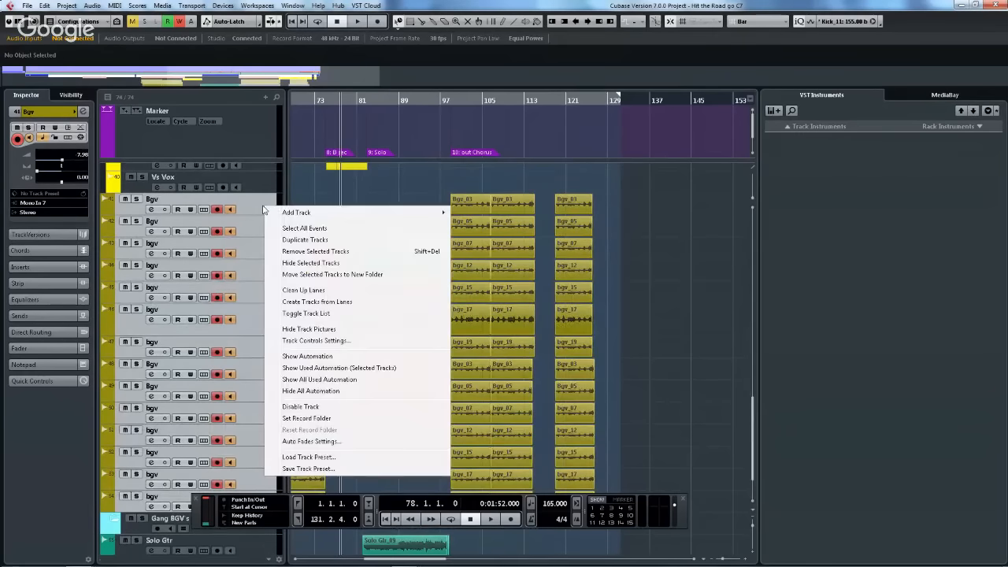
left_click(347, 274)
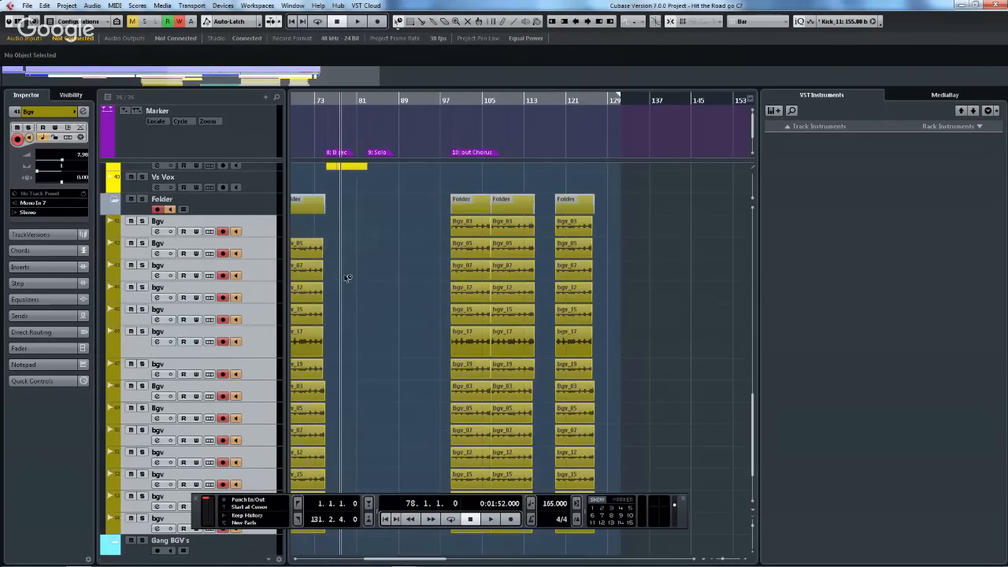
- Rename the new folder track as back ground, and fold and unfold it once
double_click(172, 201)
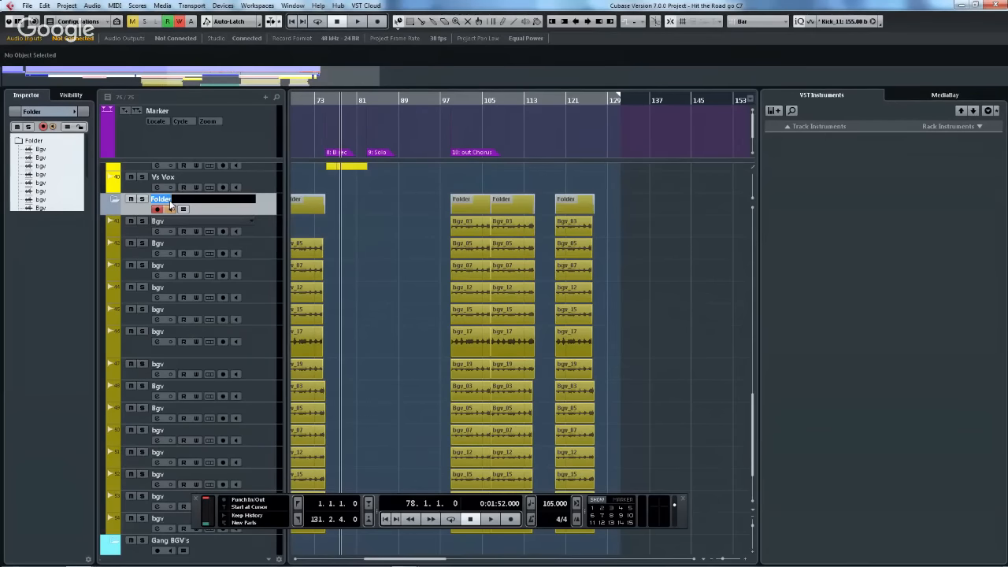
type("back ground")
key("Return")
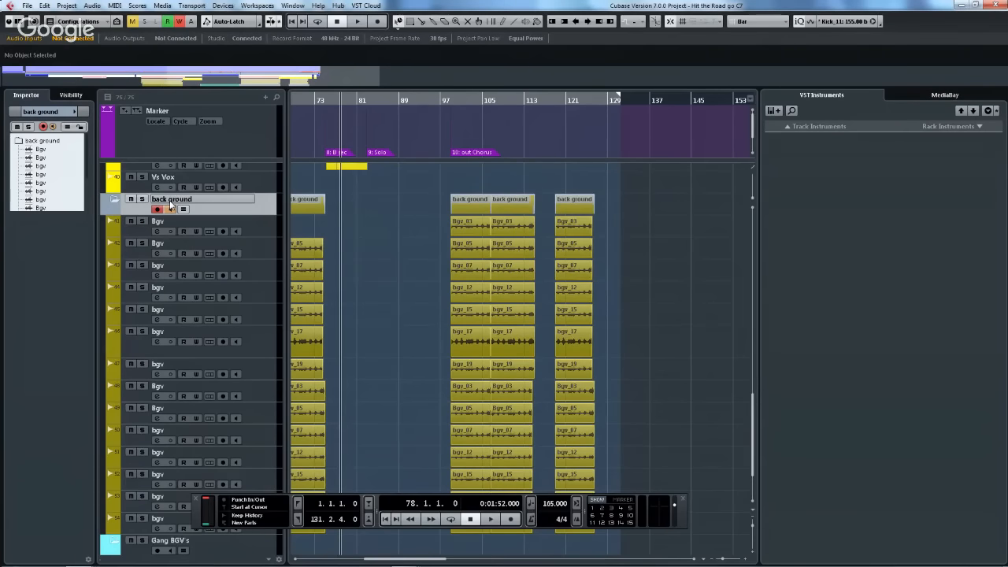
left_click(114, 199)
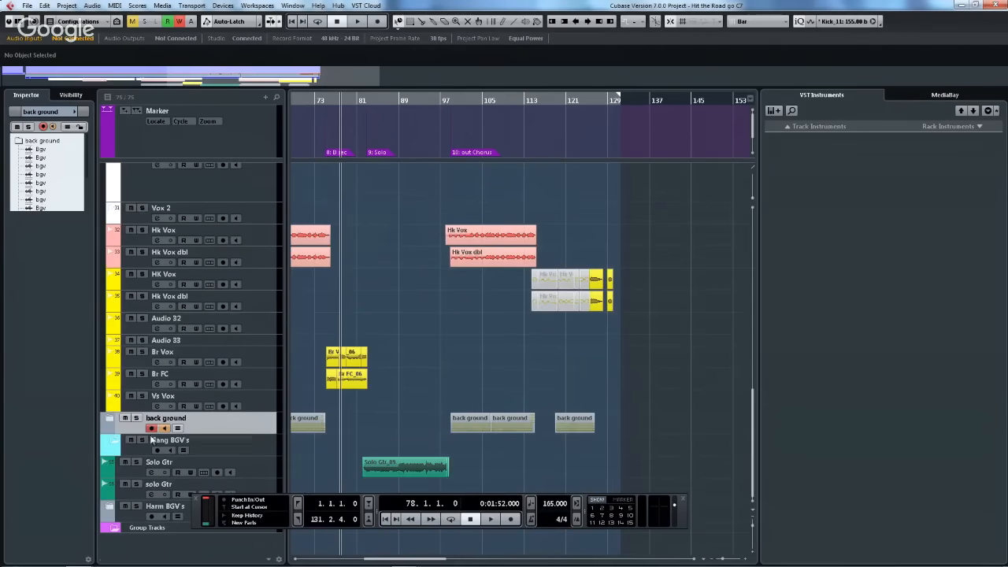
left_click(110, 418)
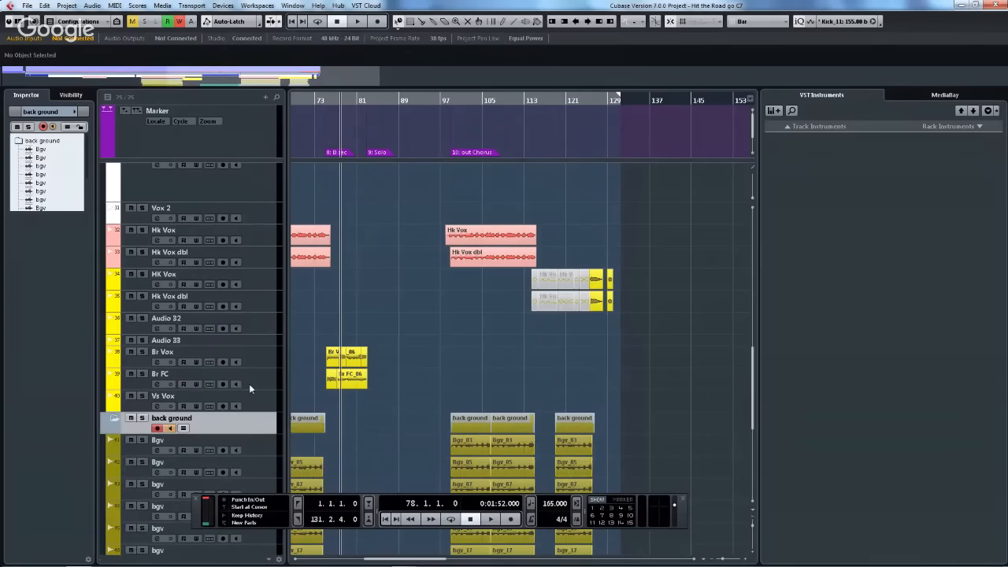
- Move the five bgv tracks 45 to 49 into a new folder nested inside back ground, and collapse the nested folder
scroll(249, 383, "down", 5)
left_click(256, 302)
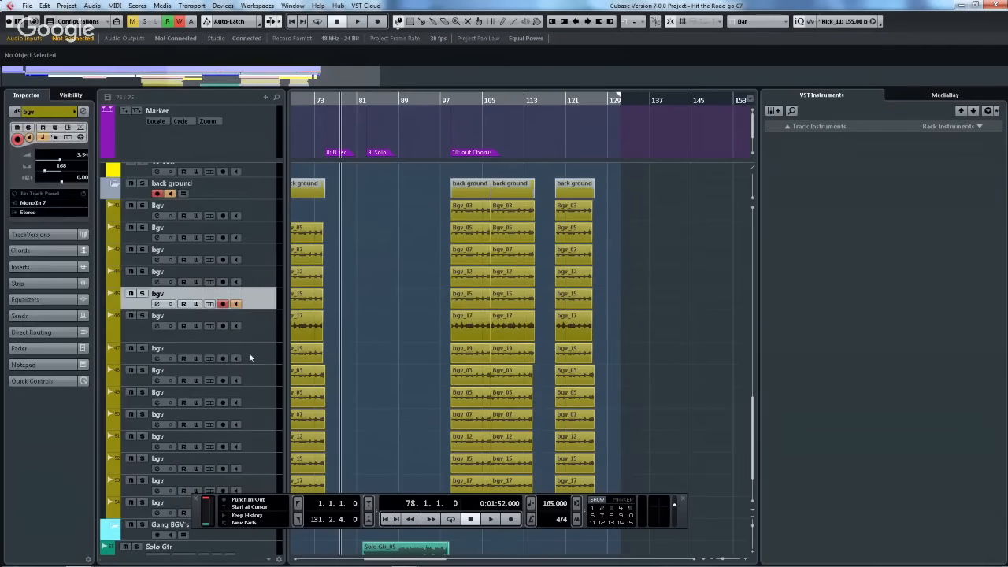
left_click(253, 392, "ctrl")
left_click(262, 367, "ctrl")
left_click(260, 346, "ctrl")
left_click(261, 331, "ctrl")
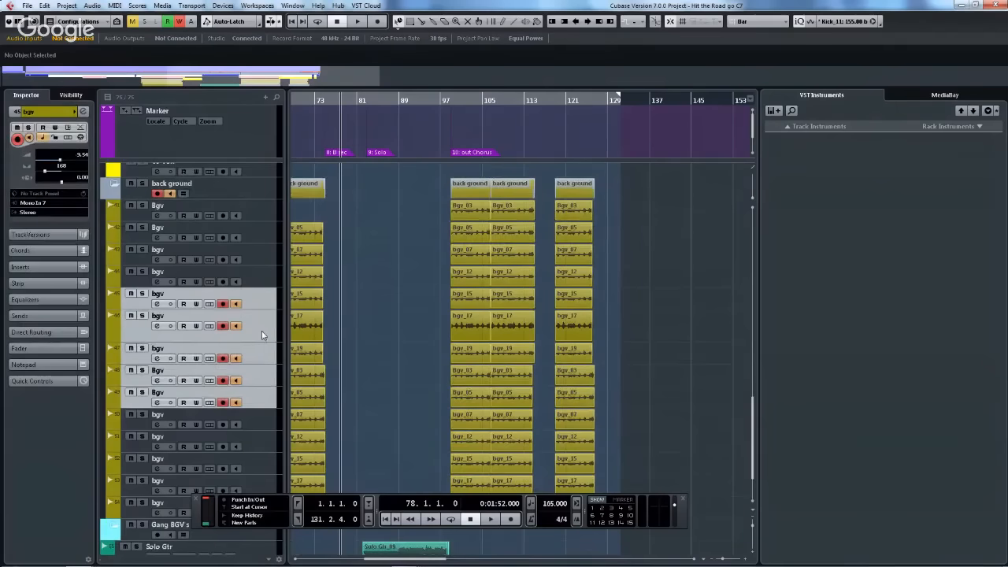
right_click(258, 326)
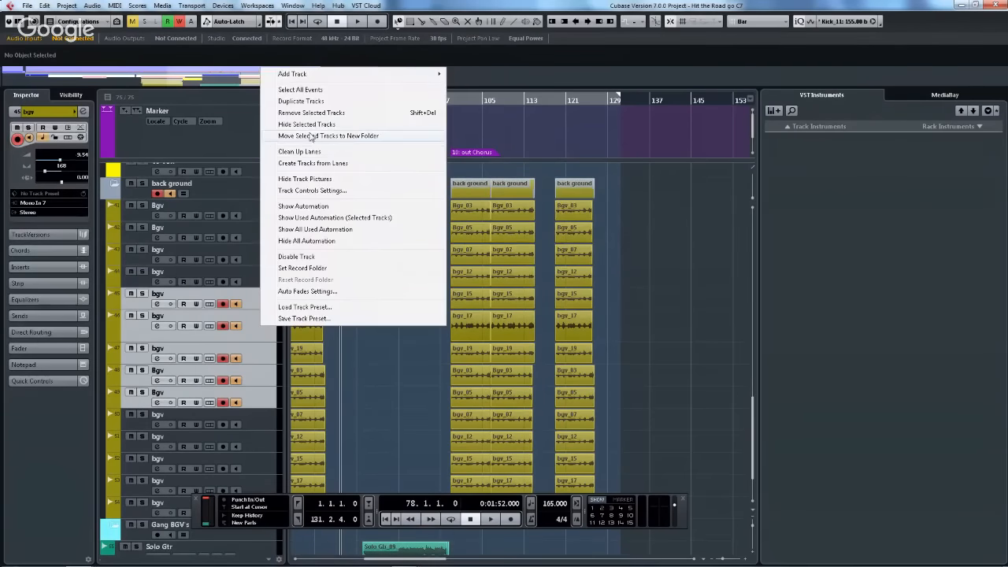
left_click(370, 138)
left_click(120, 294)
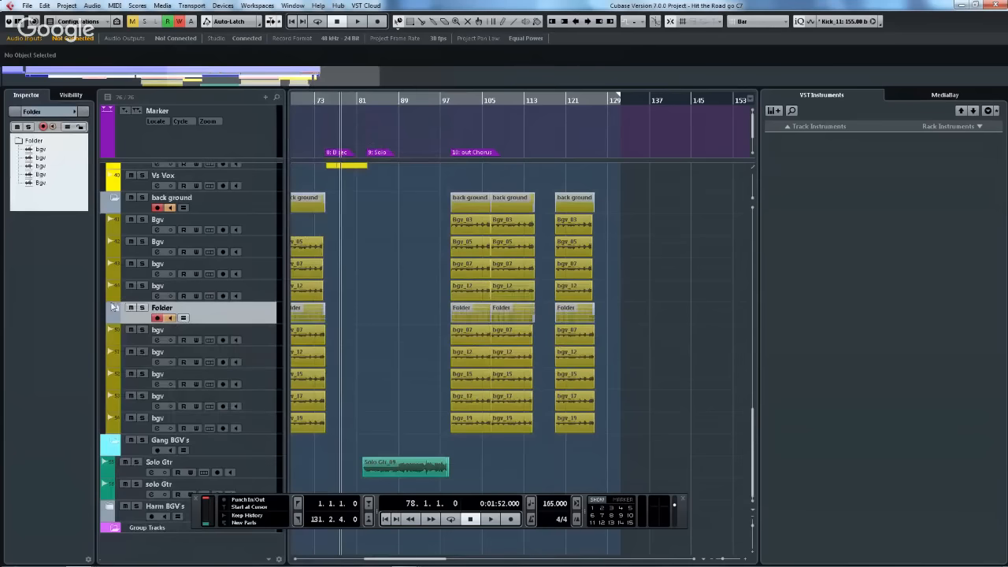
- Fold and unfold the back ground folder and its nested folder, leaving back ground collapsed
left_click(114, 198)
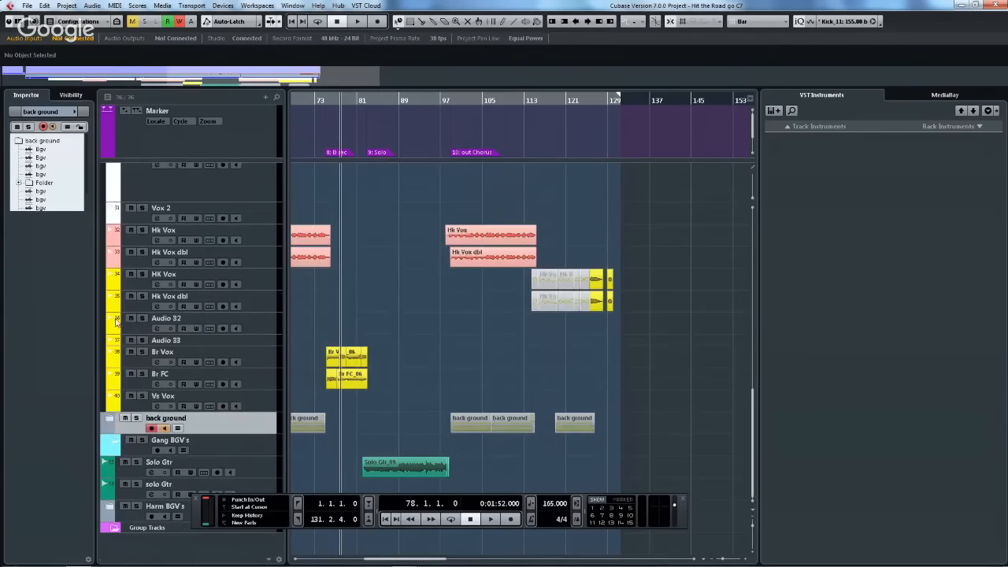
left_click(109, 418)
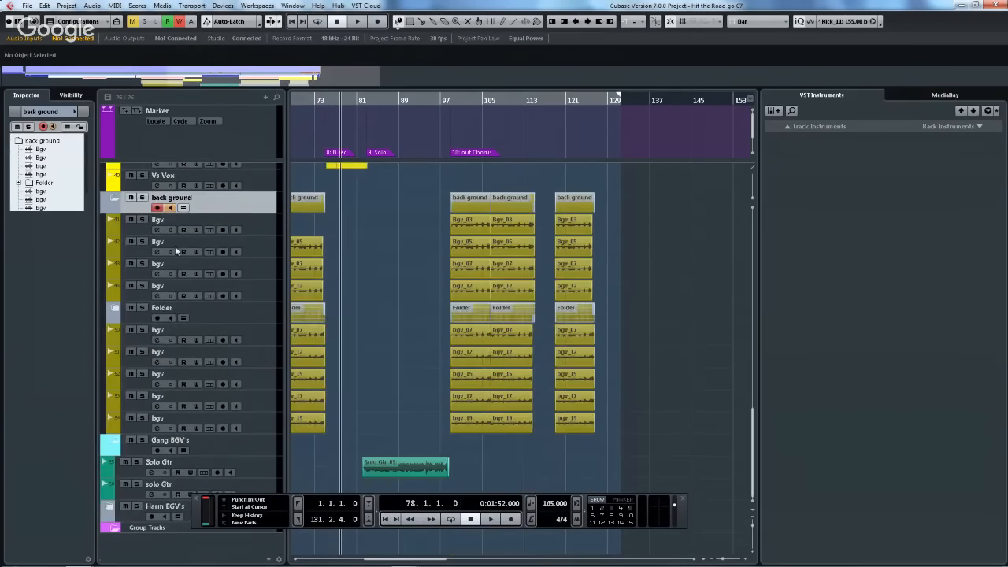
scroll(175, 248, "down", 5)
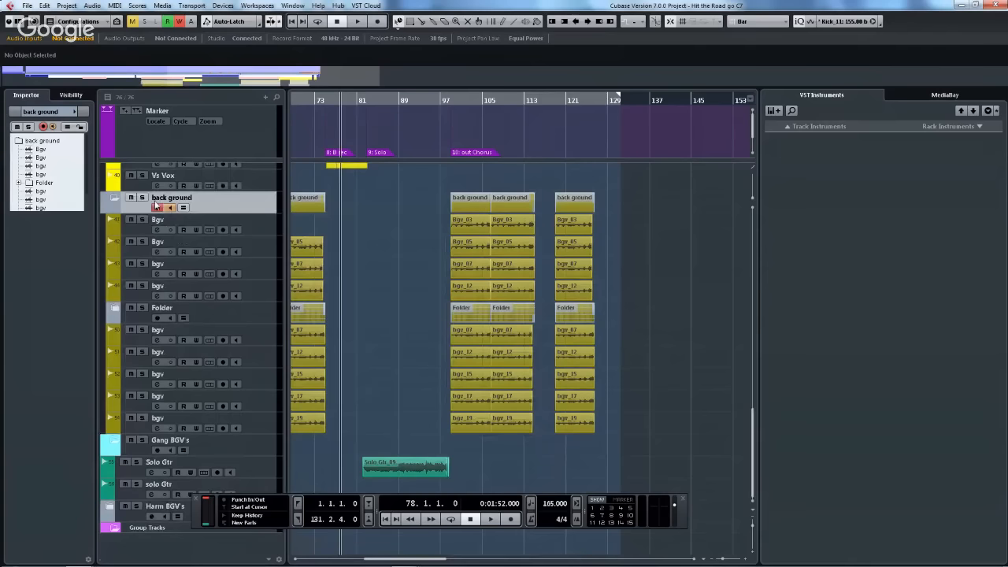
left_click(112, 311)
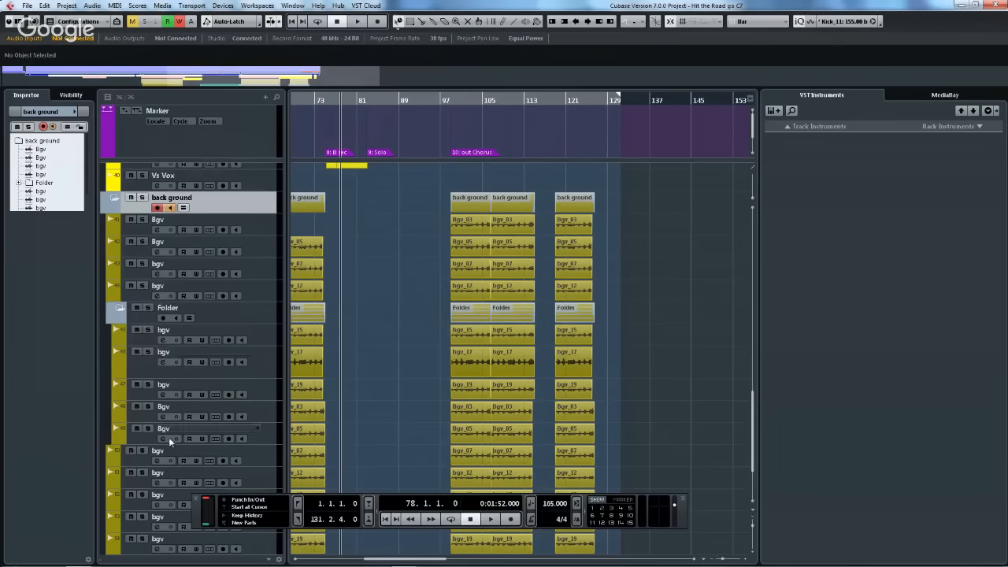
left_click(119, 311)
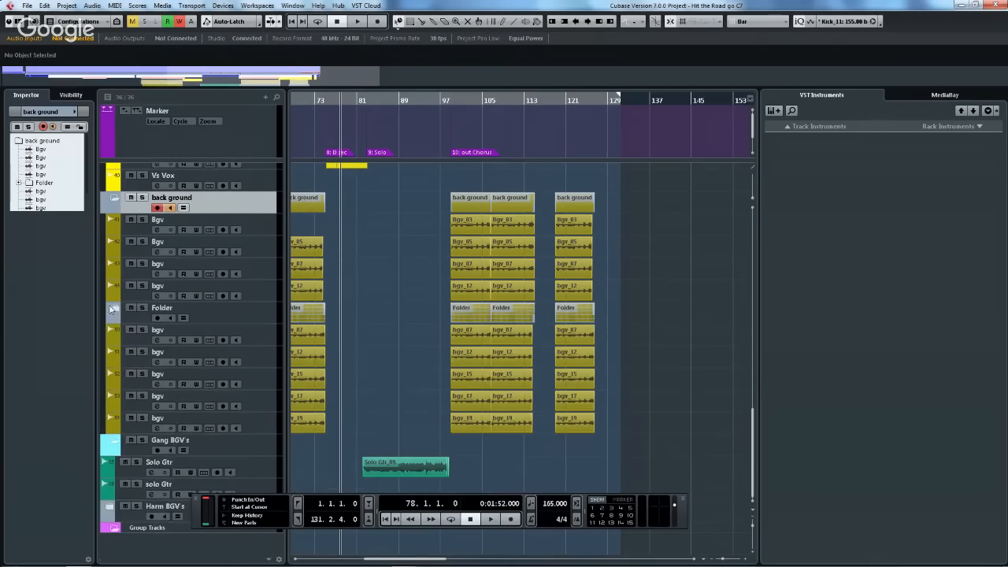
left_click(114, 198)
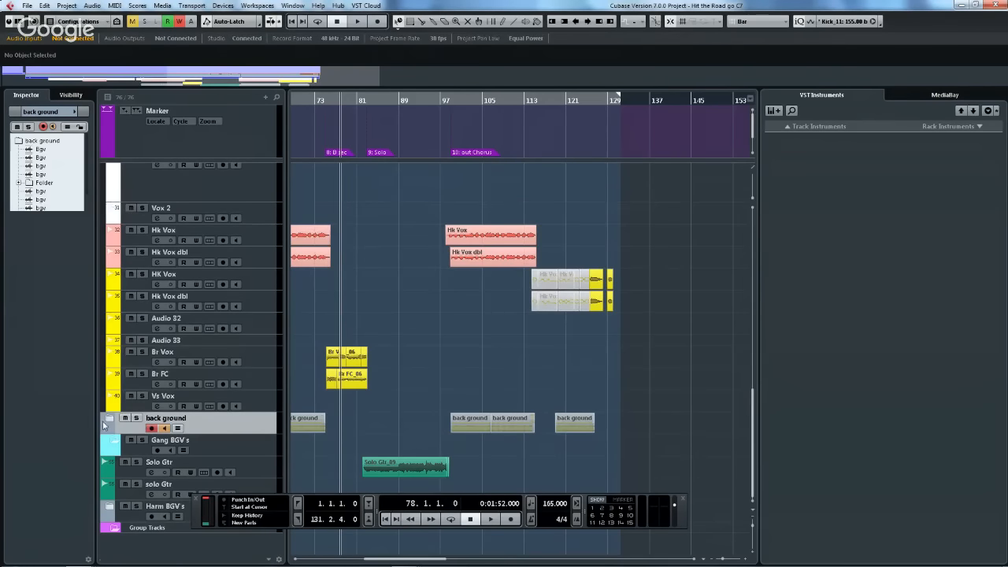
- Unfold the back ground folder and its nested folder to show their bgv tracks, and fold both again
left_click(109, 421)
left_click(109, 421)
left_click(110, 422)
scroll(124, 408, "down", 3)
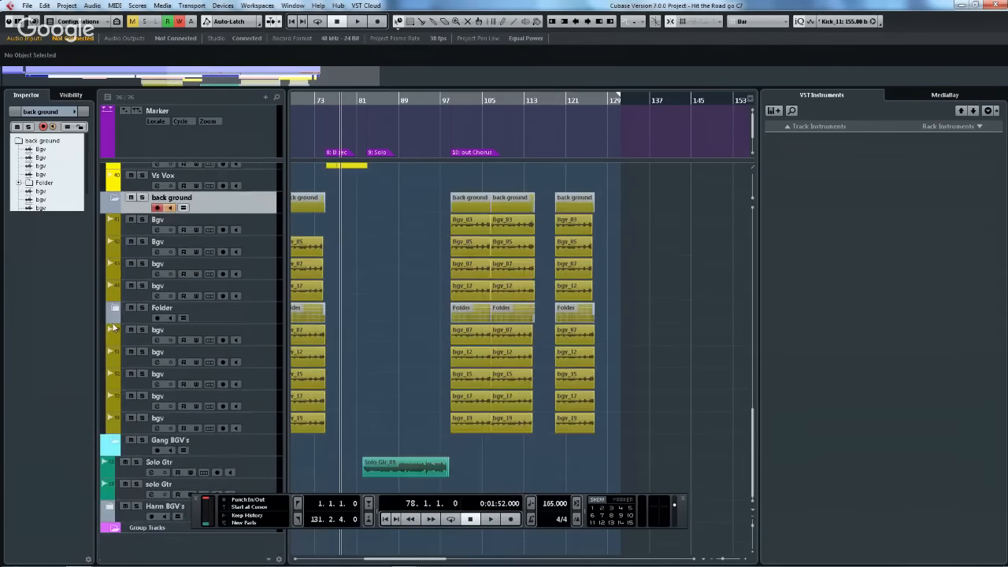
left_click(113, 309)
left_click(111, 300)
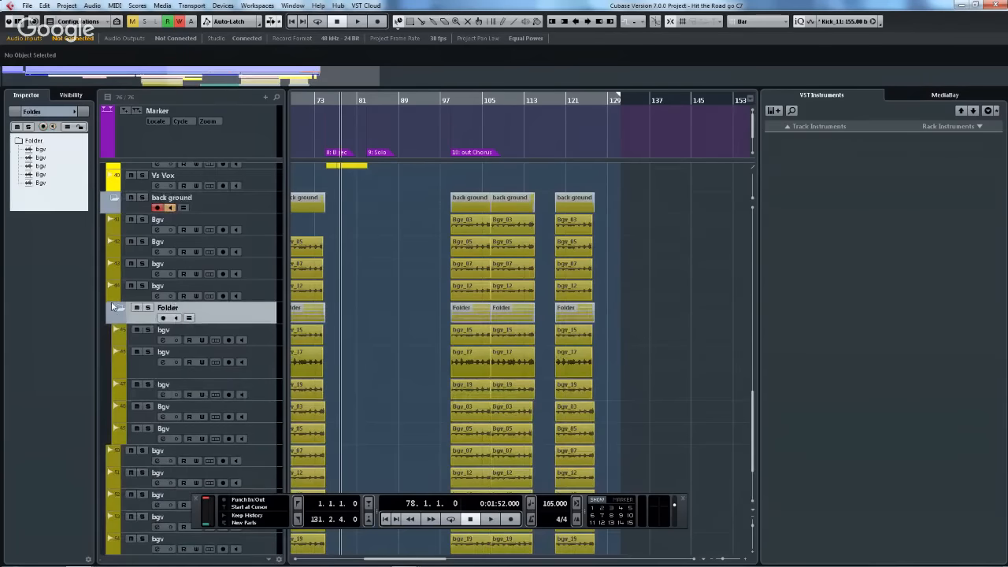
left_click(121, 309)
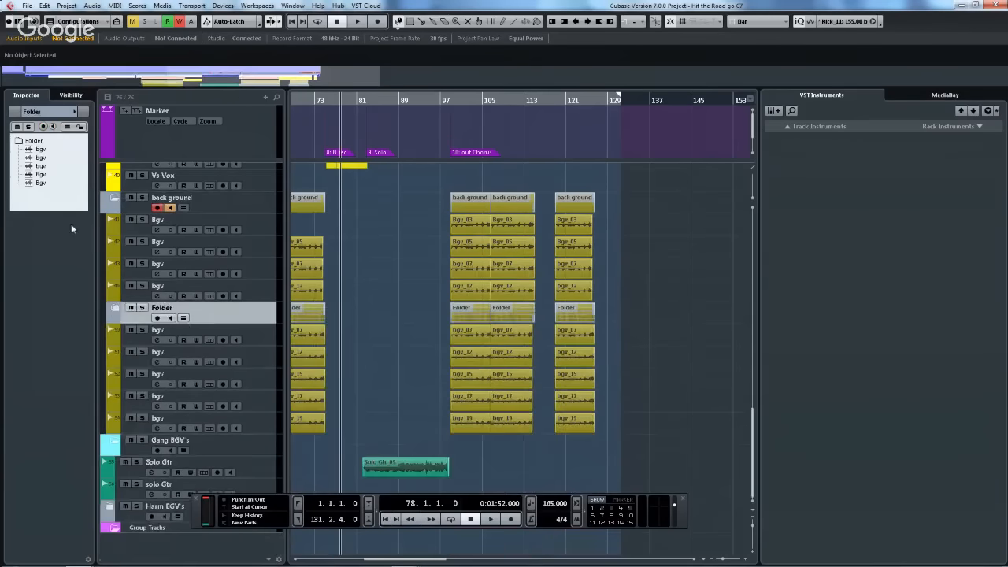
left_click(115, 200)
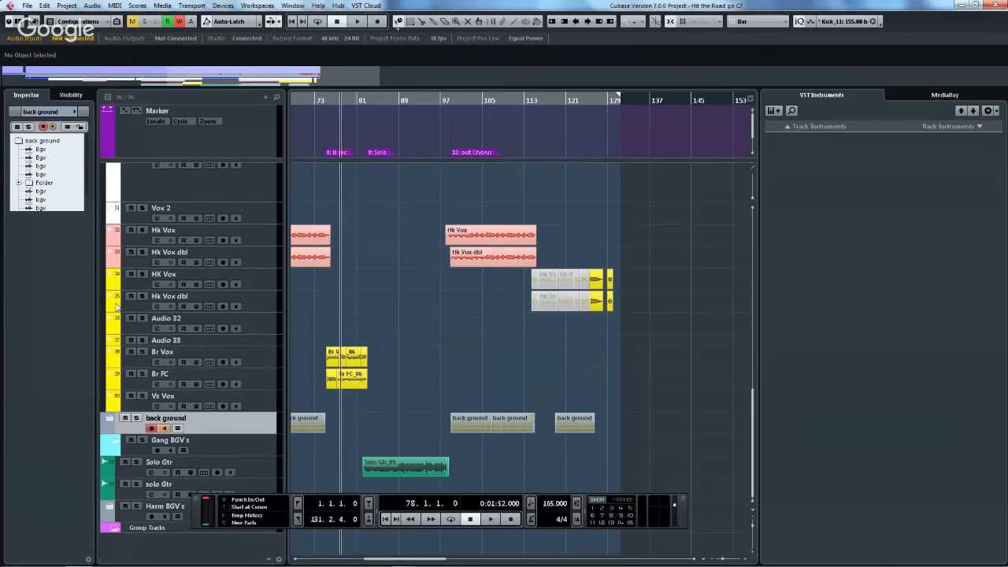
- Look through the track list between the drums and guitar tracks and the vocal and background folders
scroll(146, 327, "up", 1)
scroll(179, 333, "down", 1)
scroll(180, 333, "up", 4)
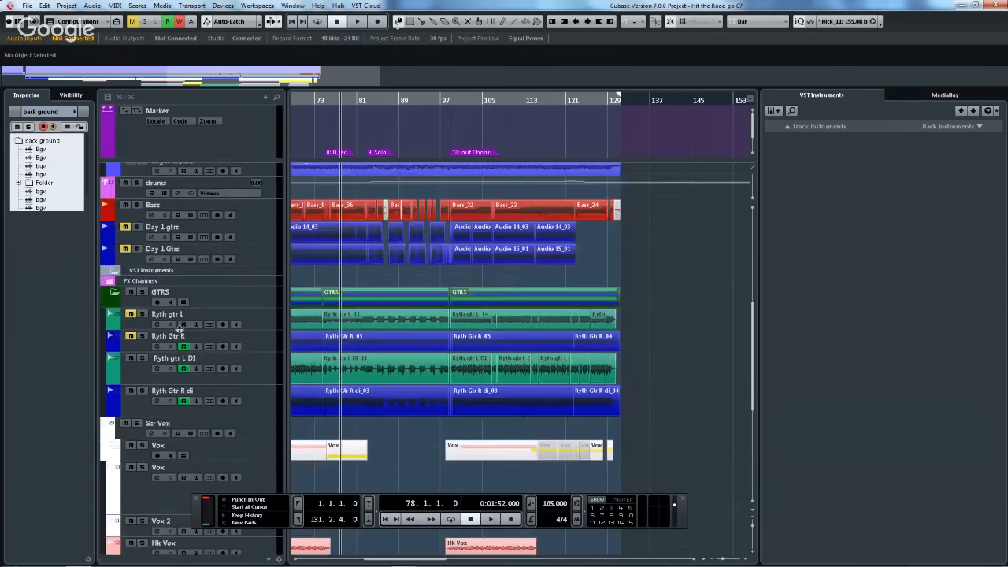
scroll(180, 332, "down", 4)
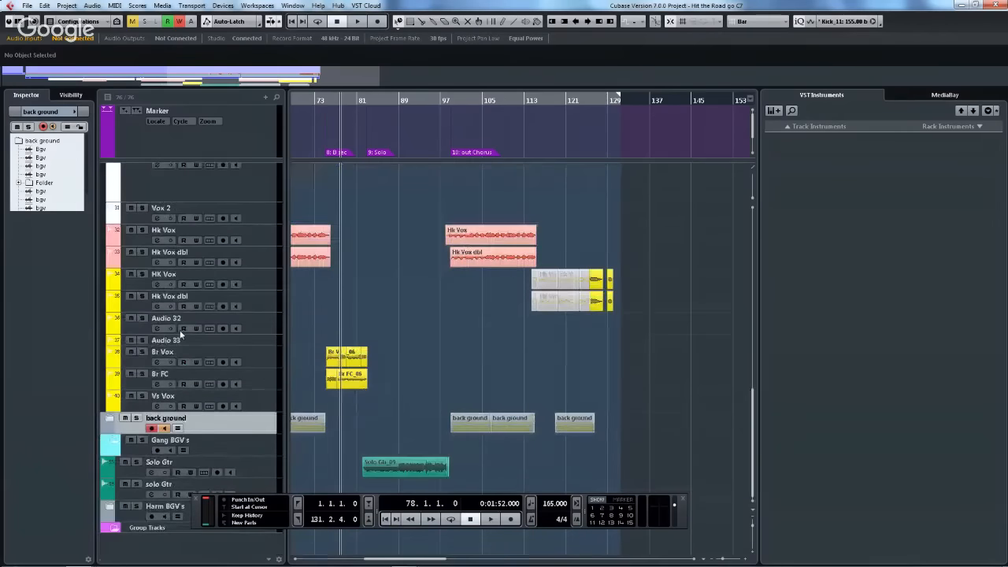
scroll(180, 330, "up", 5)
scroll(180, 330, "down", 5)
scroll(179, 330, "up", 5)
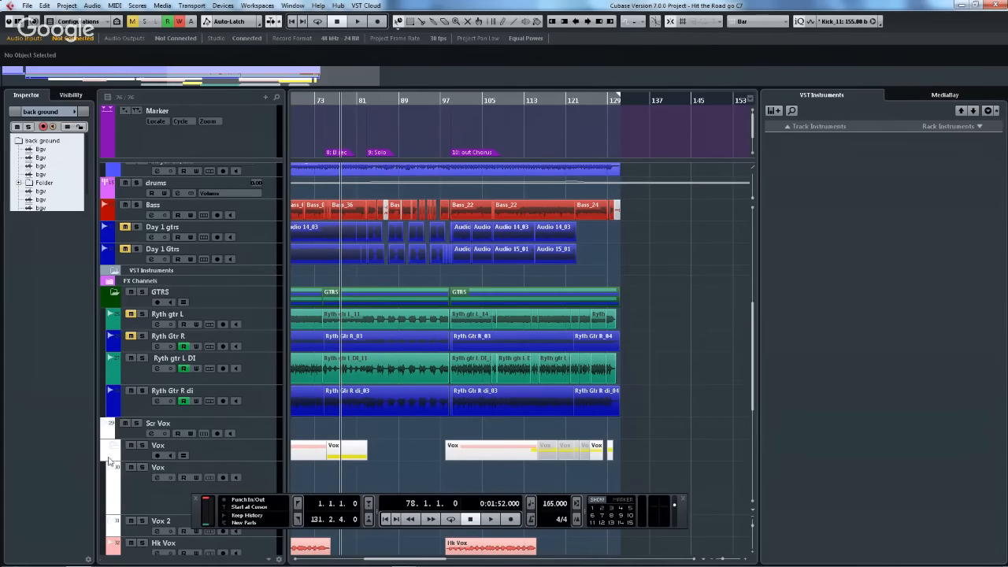
scroll(219, 339, "down", 5)
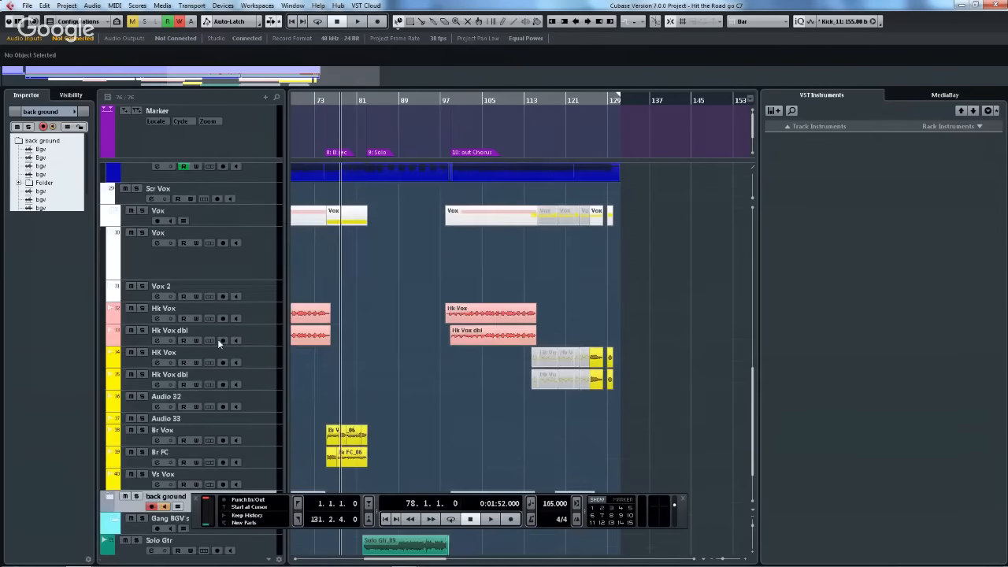
scroll(218, 338, "up", 3)
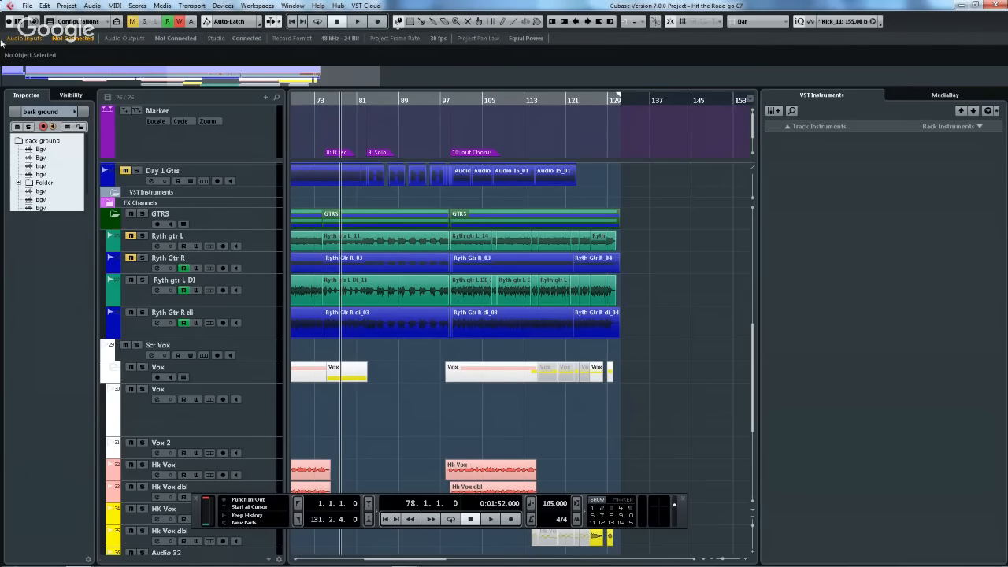
- View the stored profiles in the Profile Manager and close it
left_click(27, 8)
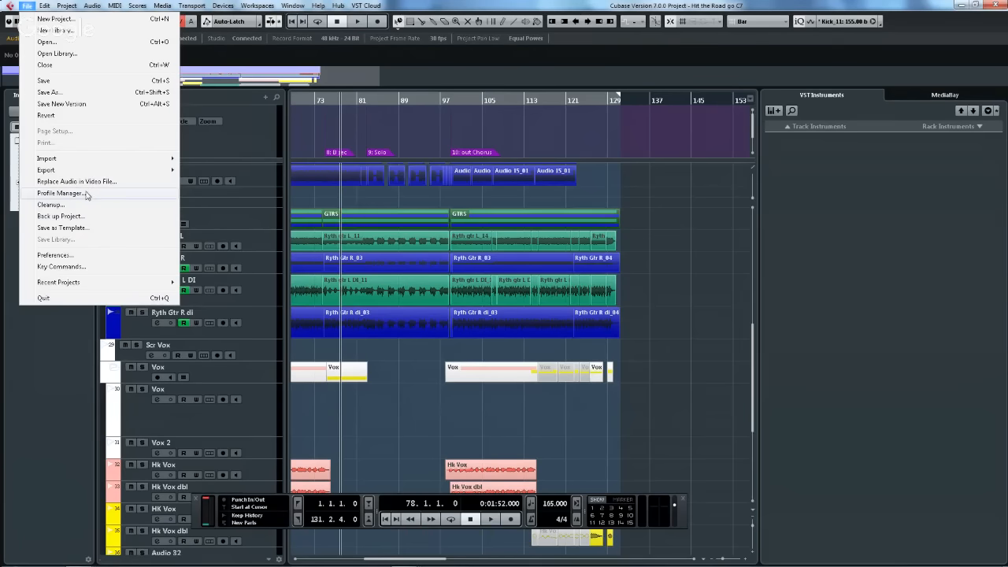
left_click(57, 196)
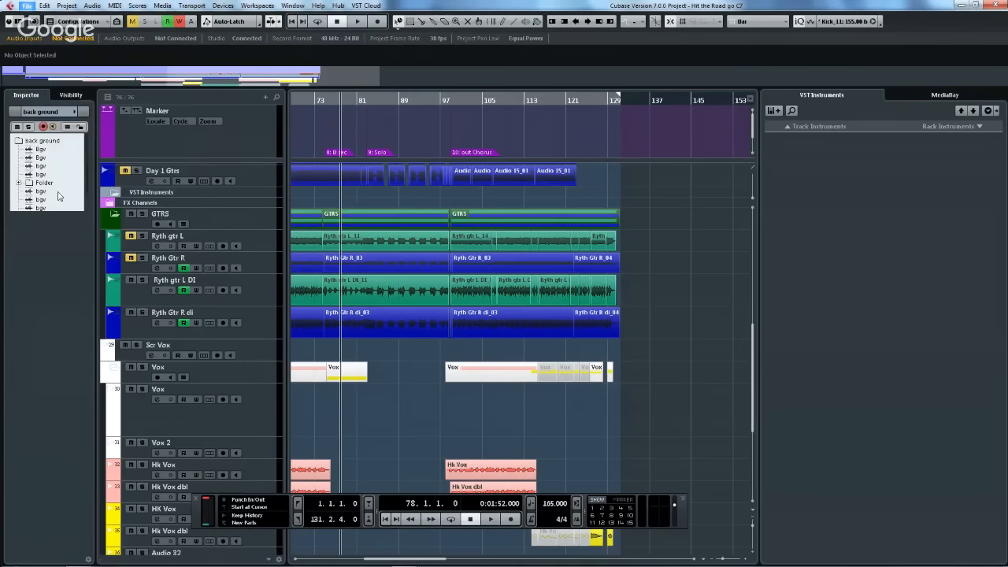
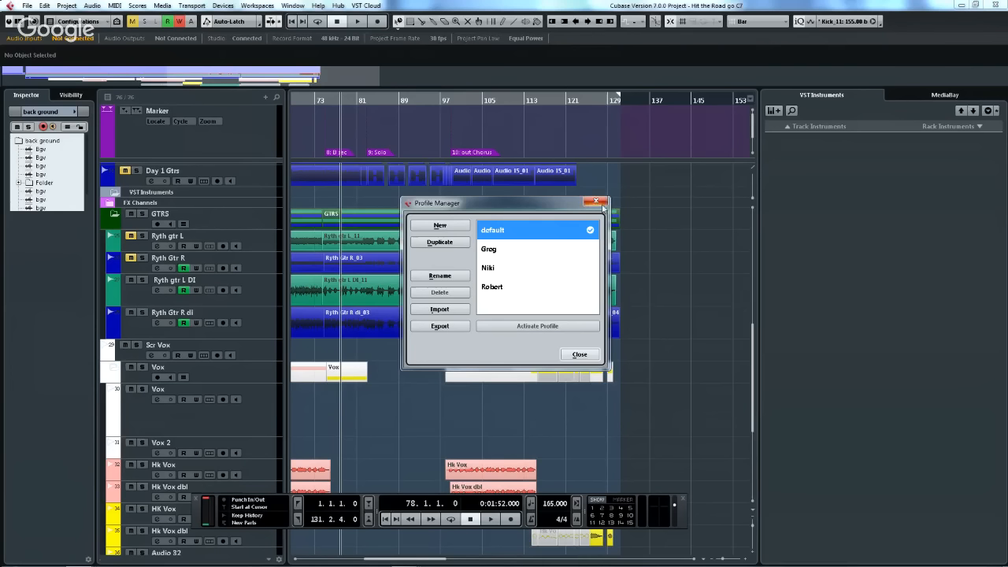
left_click(603, 203)
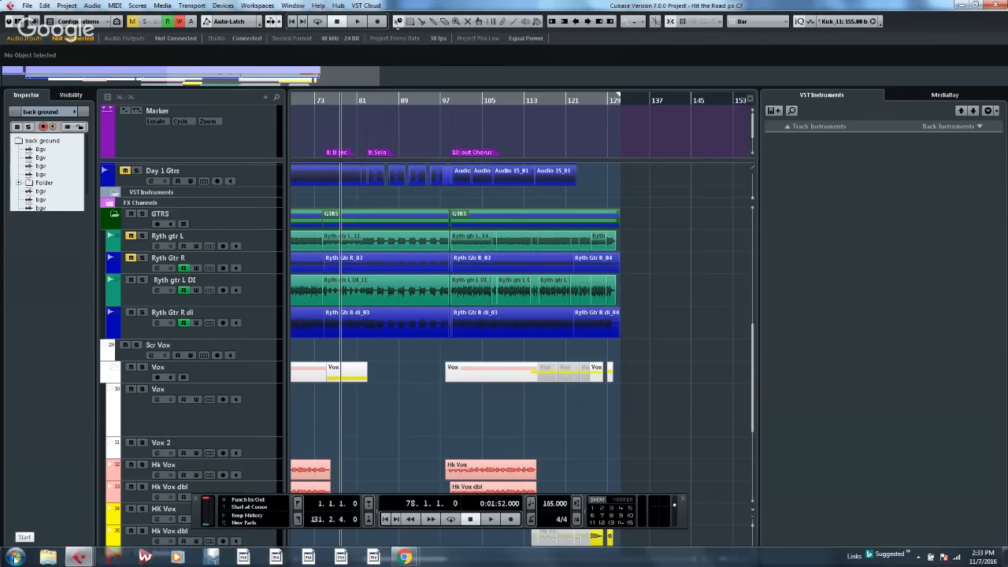
left_click(14, 557)
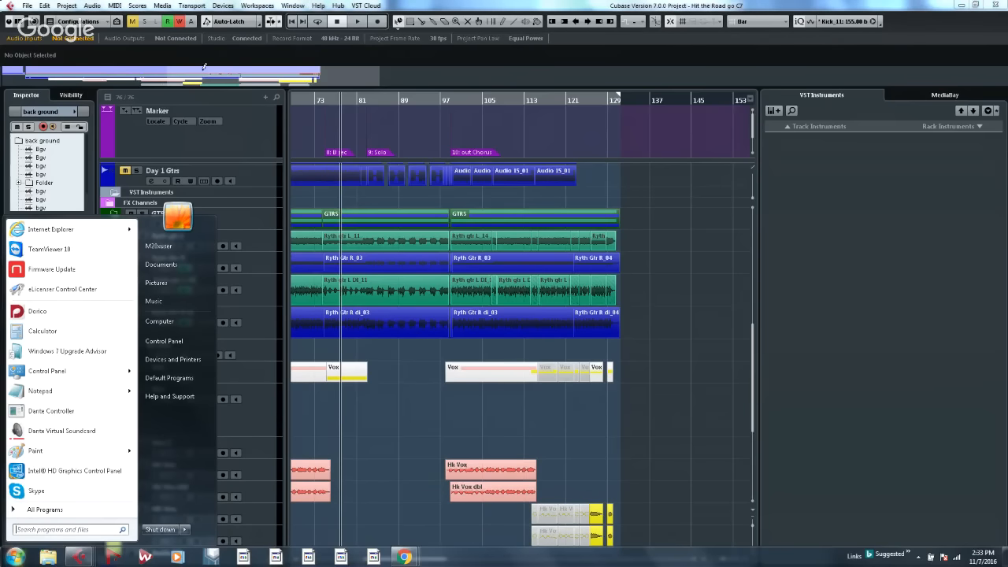
left_click(291, 7)
left_click(292, 7)
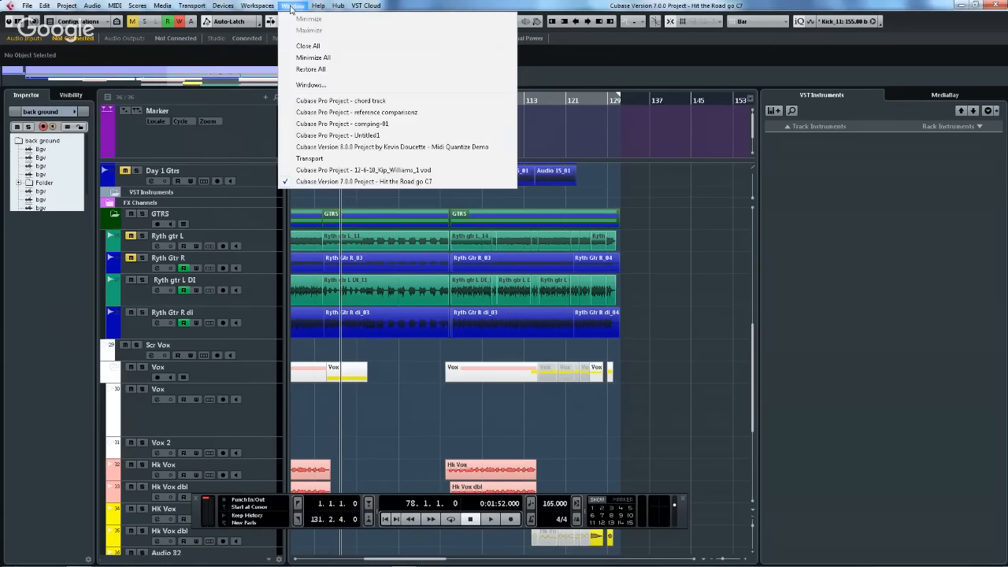
- Review the Yamaha Steinberg USB ASIO driver settings and the VST Audio System page in Device Setup, and leave without changes
mouse_move(223, 6)
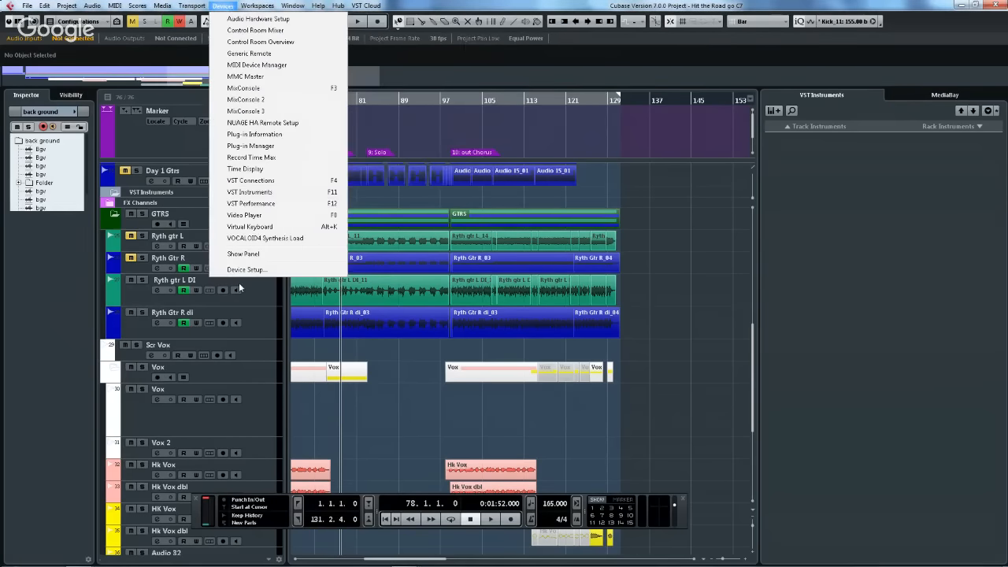
left_click(251, 270)
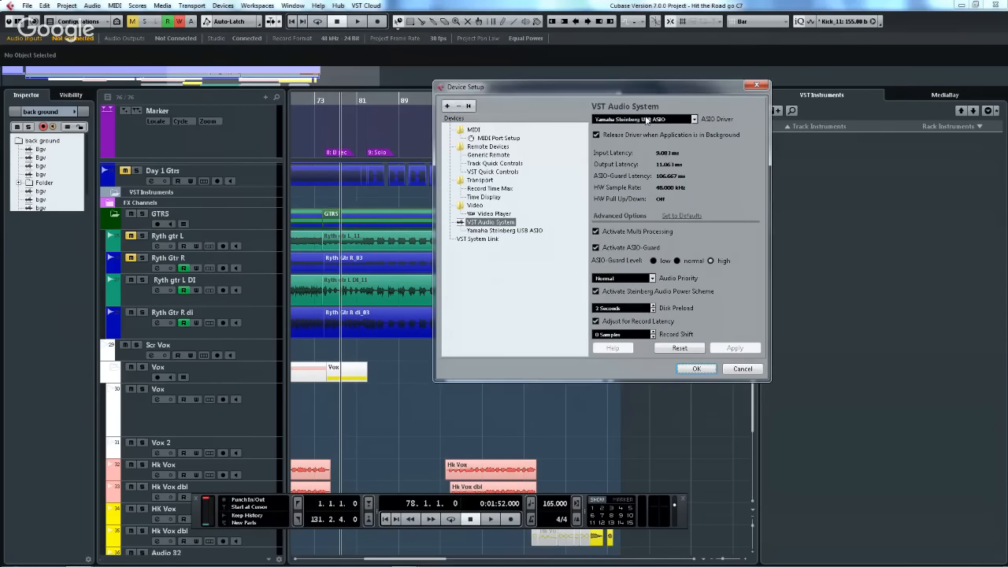
left_click(497, 230)
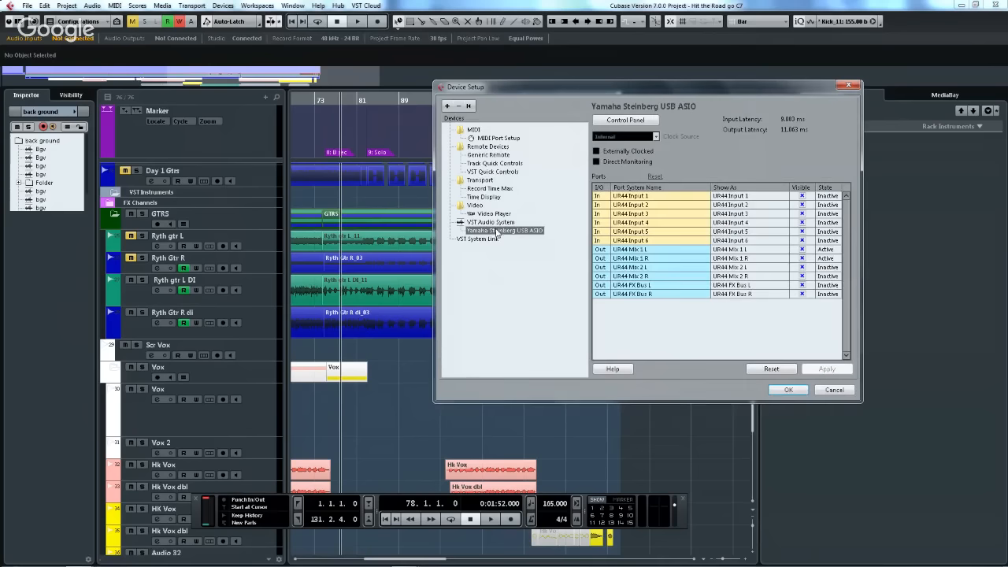
left_click(612, 120)
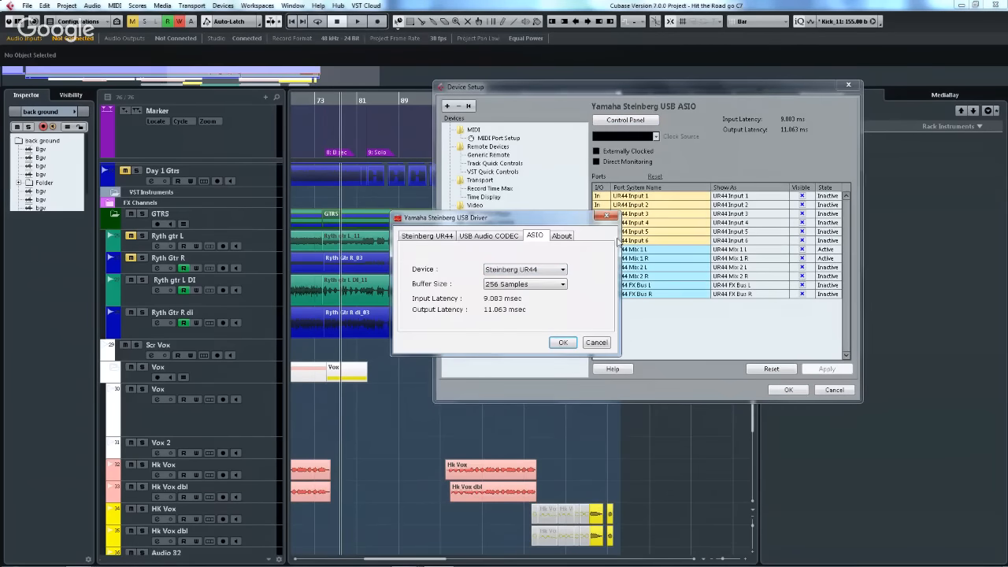
left_click(608, 216)
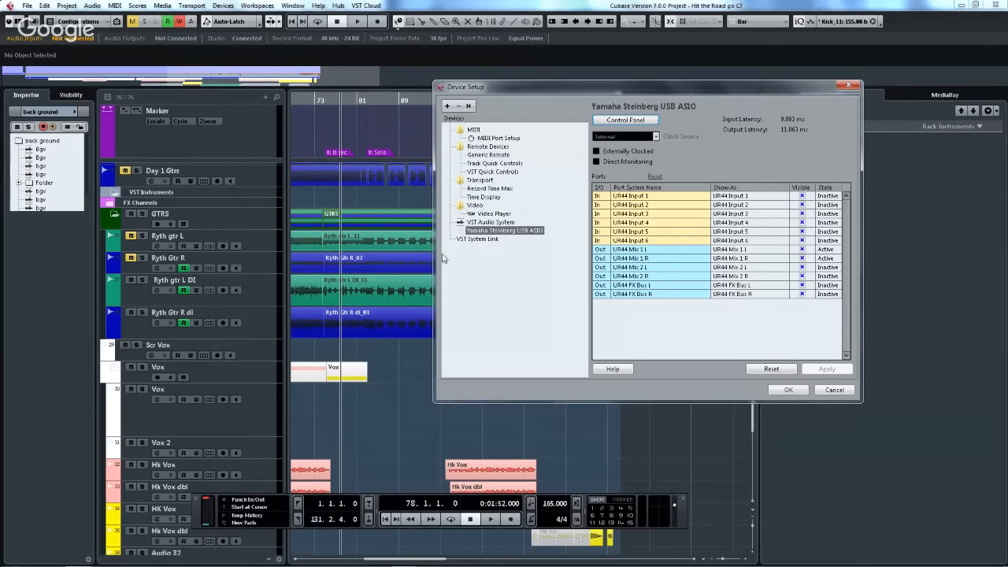
left_click(501, 223)
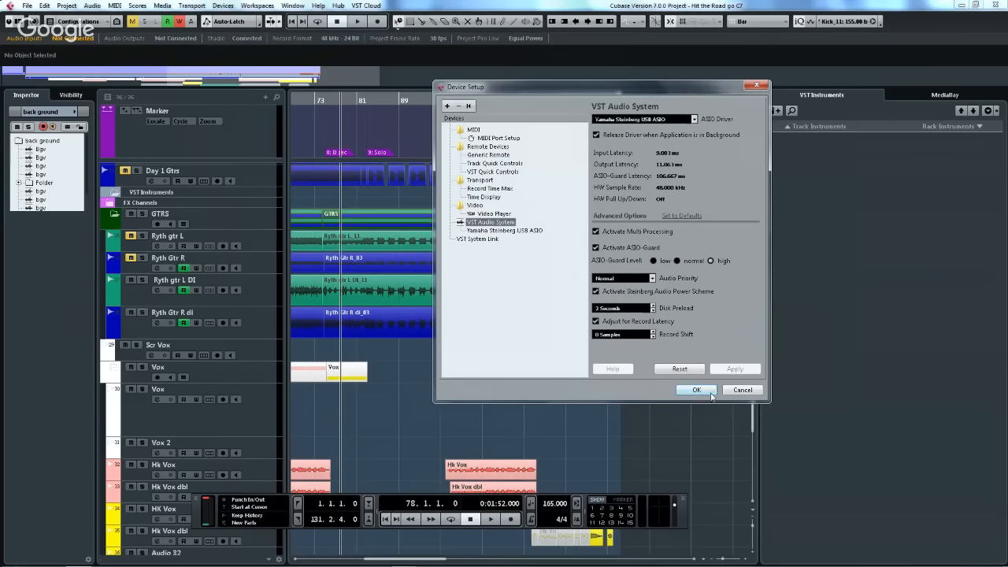
left_click(741, 389)
- Switch to the Windows Control Panel, view the available plans in Power Options, and close the window
mouse_move(52, 560)
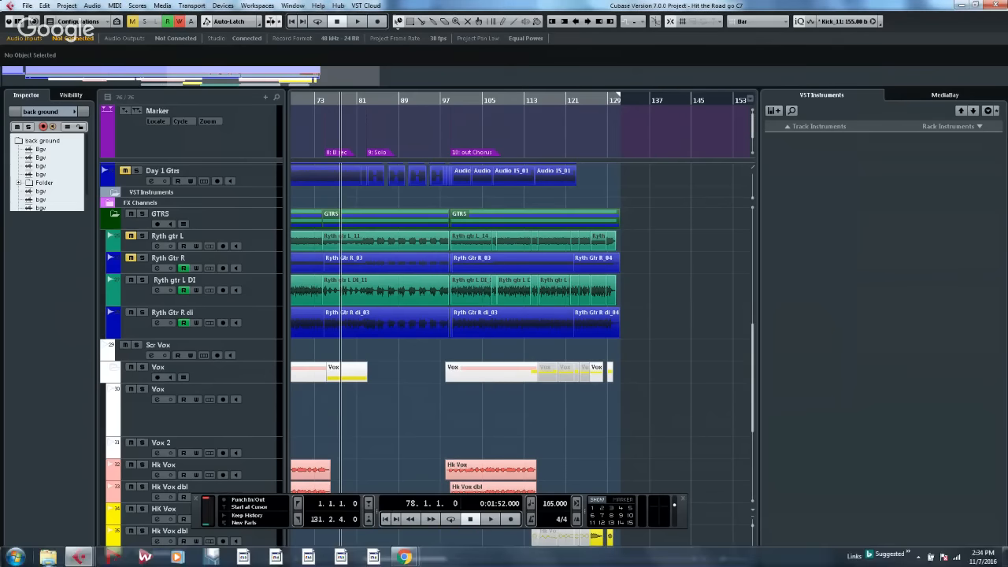
left_click(16, 556)
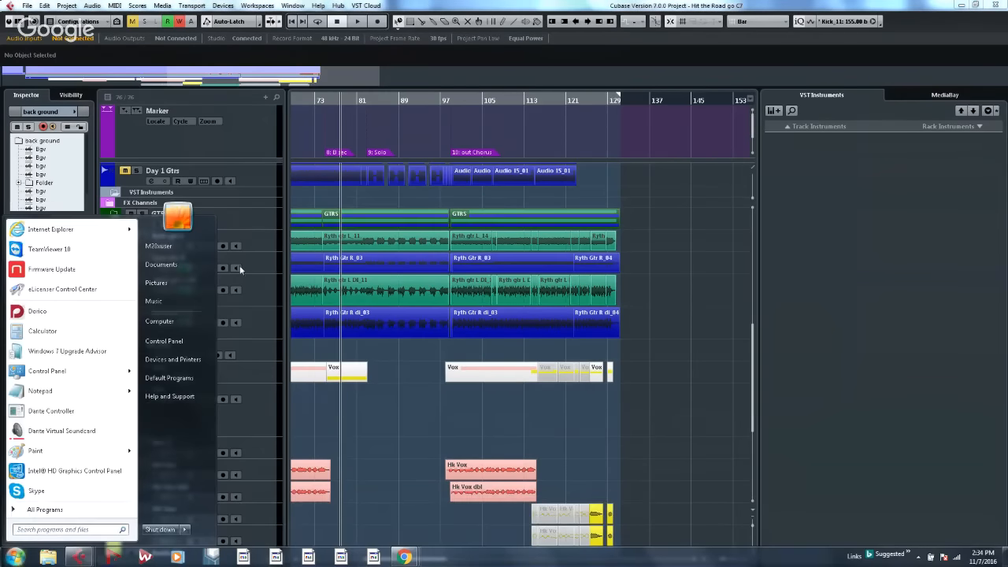
left_click(203, 340)
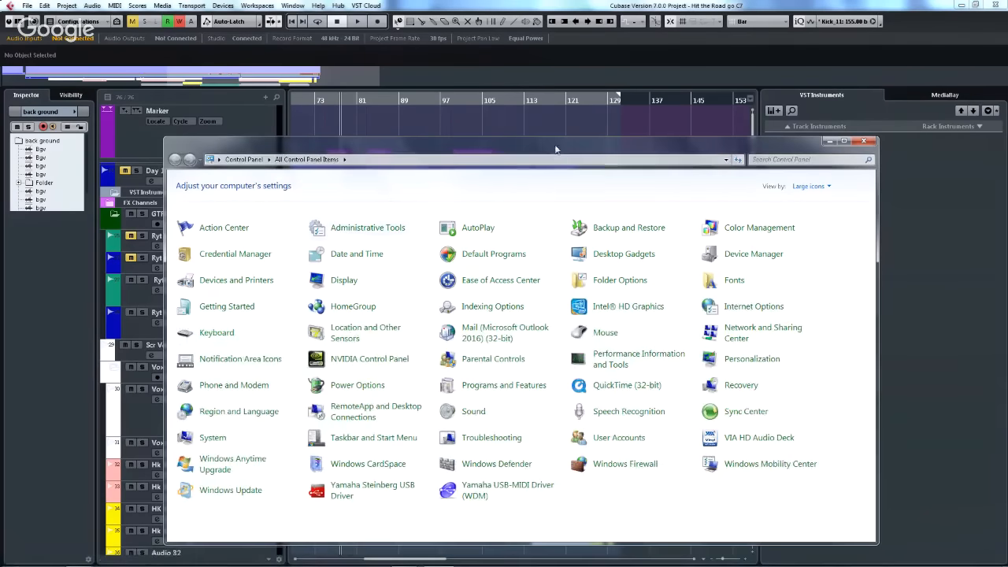
left_click_drag(556, 146, 564, 62)
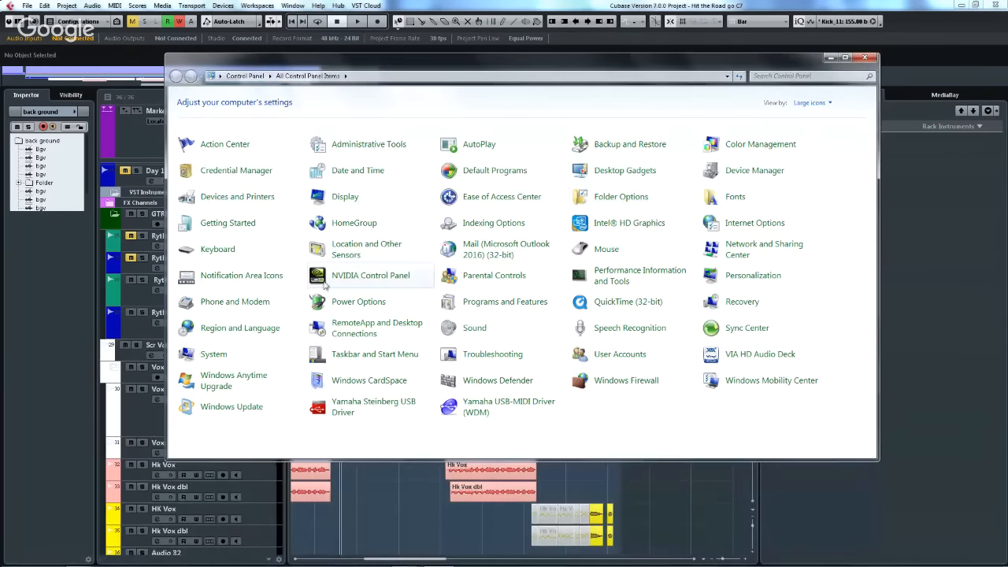
left_click(351, 302)
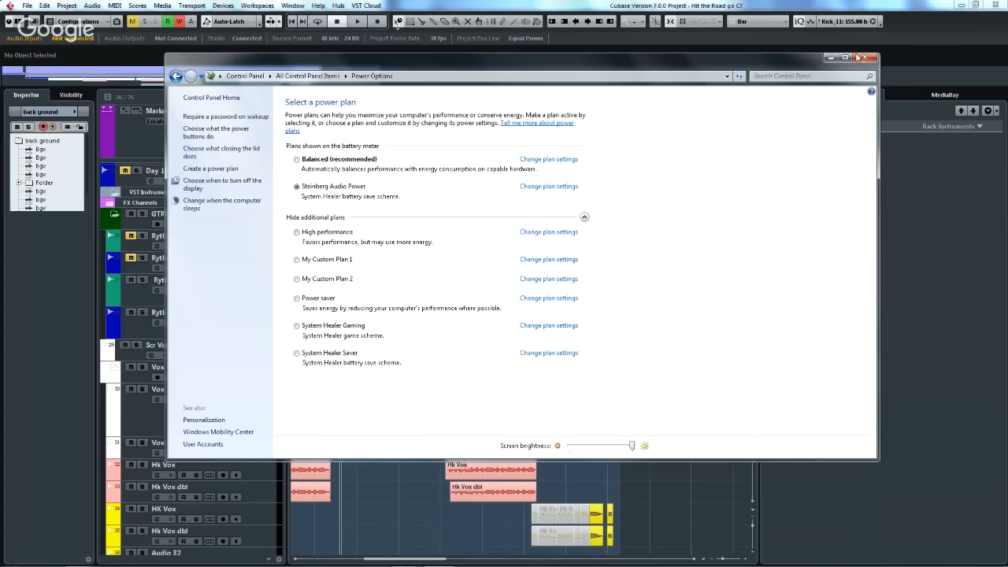
left_click(858, 57)
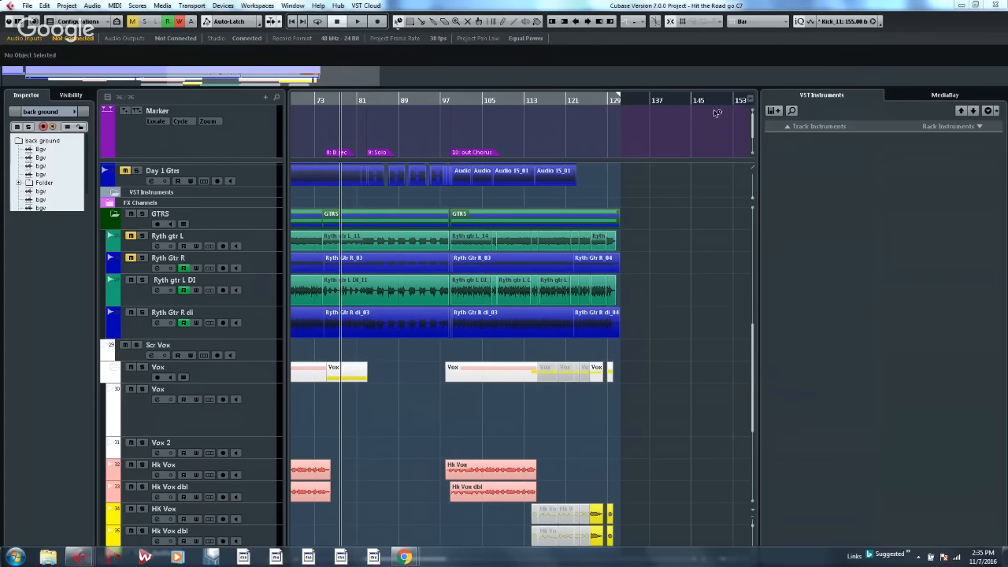
- Create a new empty project from the Steinberg Hub, using the delete folder as its project folder
key("F2")
left_click(45, 9)
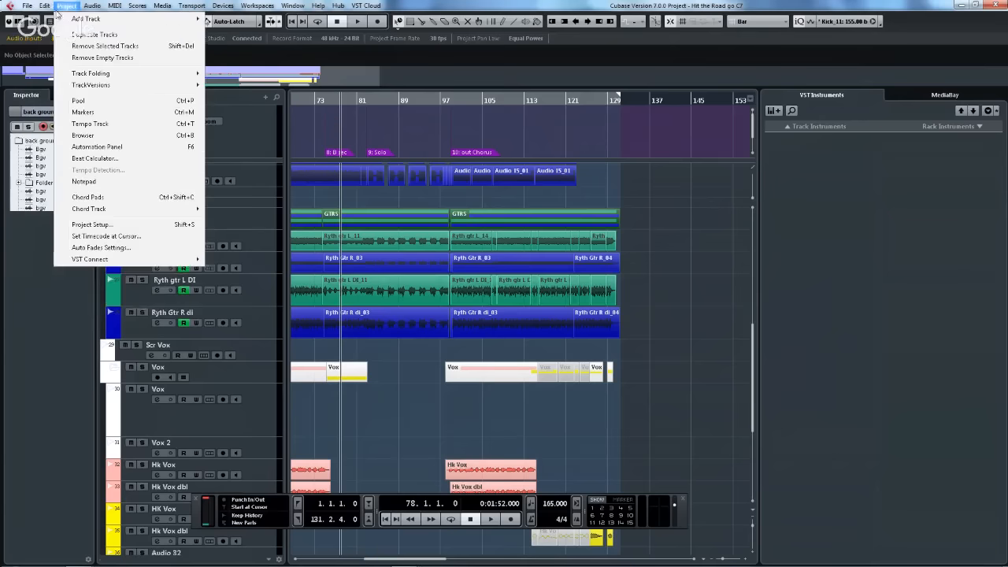
left_click(46, 19)
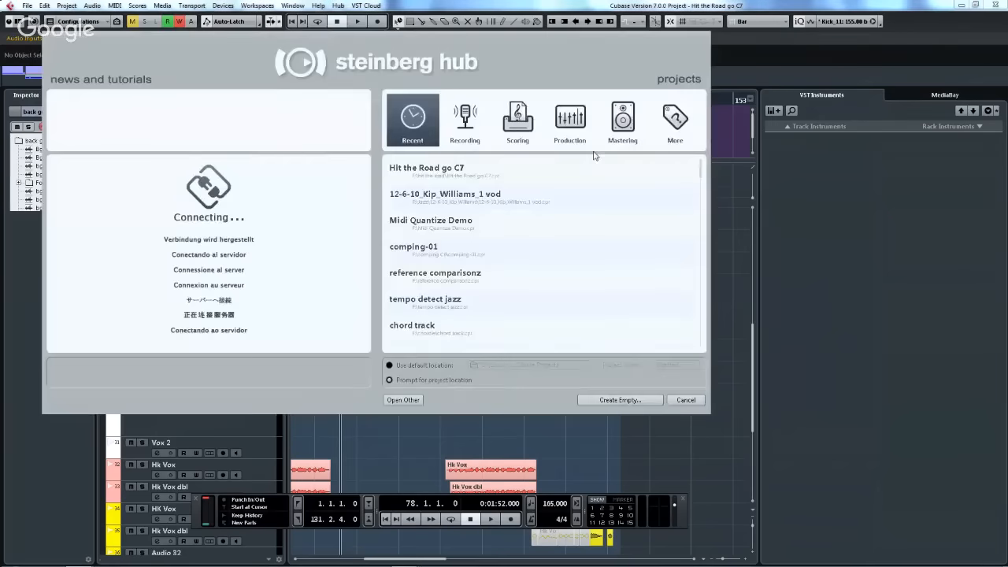
left_click(668, 128)
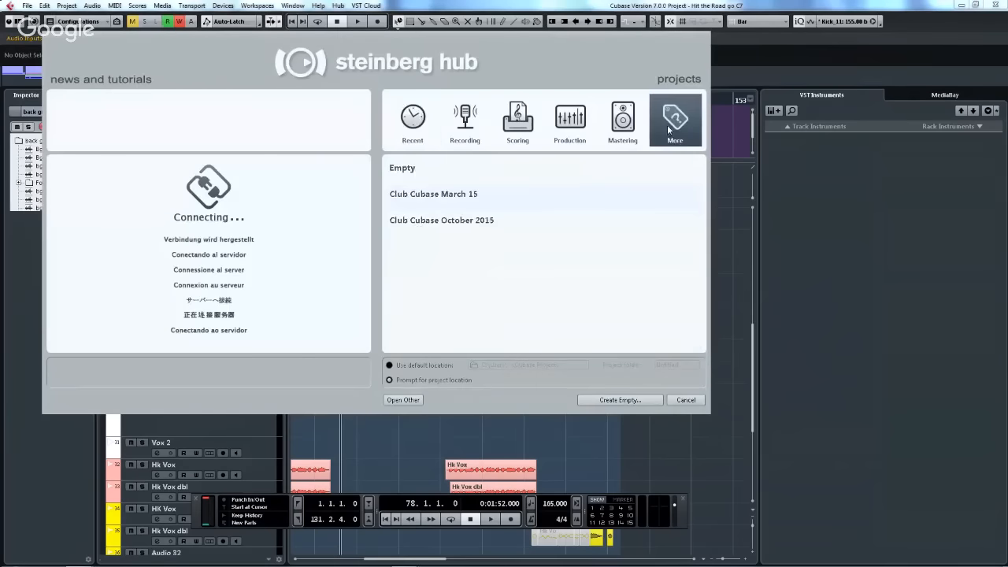
left_click(405, 169)
left_click(616, 398)
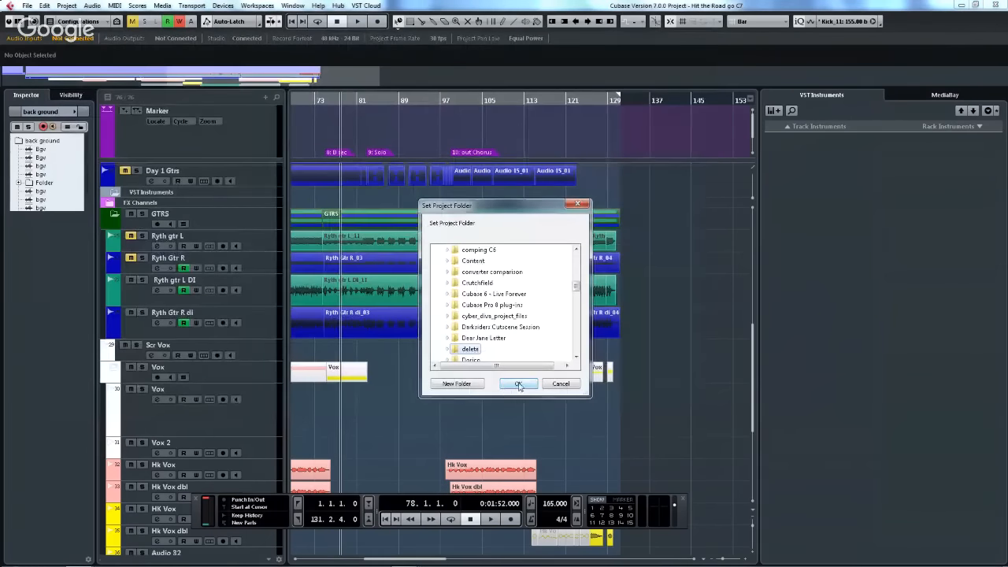
left_click(518, 385)
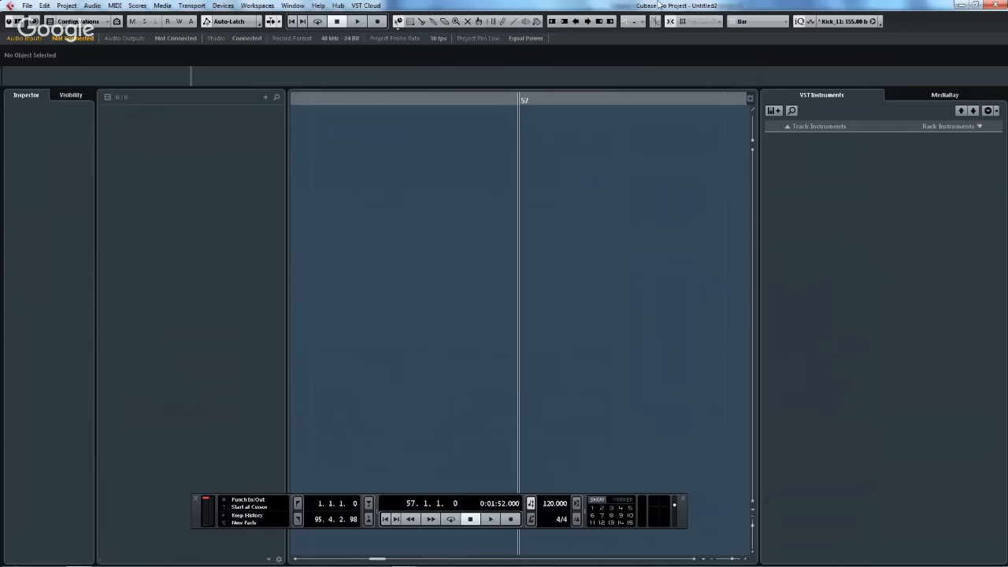
- Add HALion Sonic SE as a rack instrument and create a MIDI track assigned to it
left_click_drag(453, 98, 441, 36)
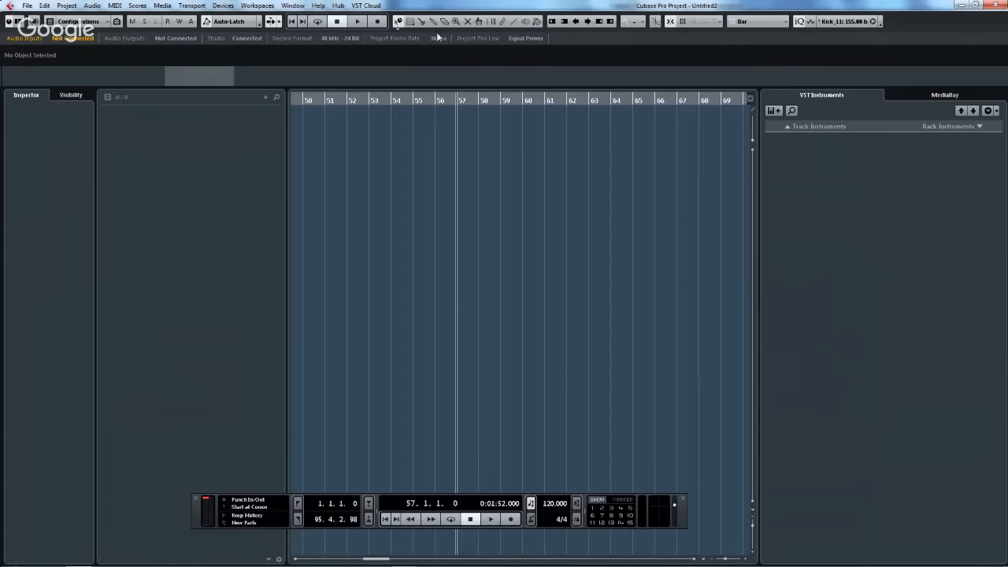
left_click(979, 125)
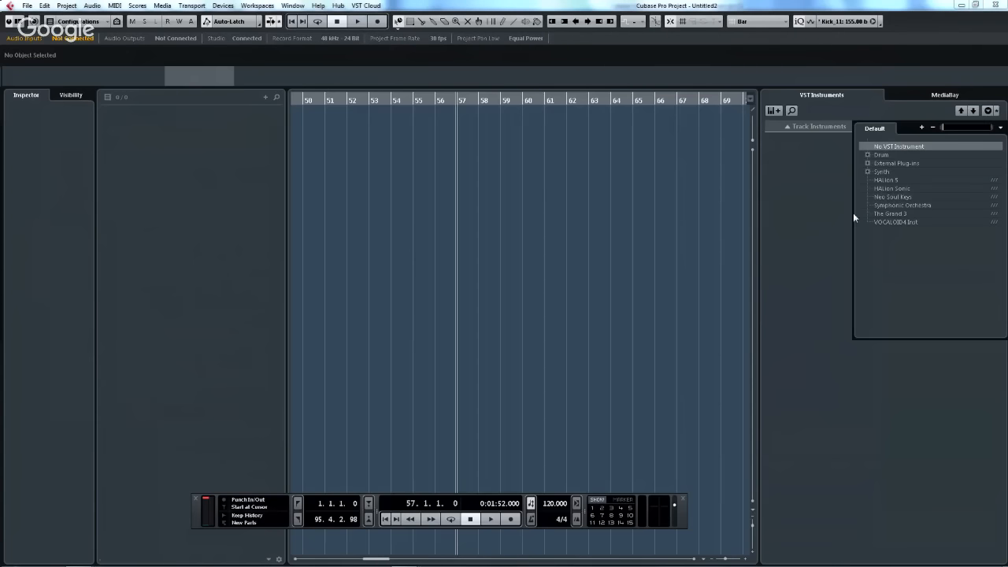
left_click(868, 172)
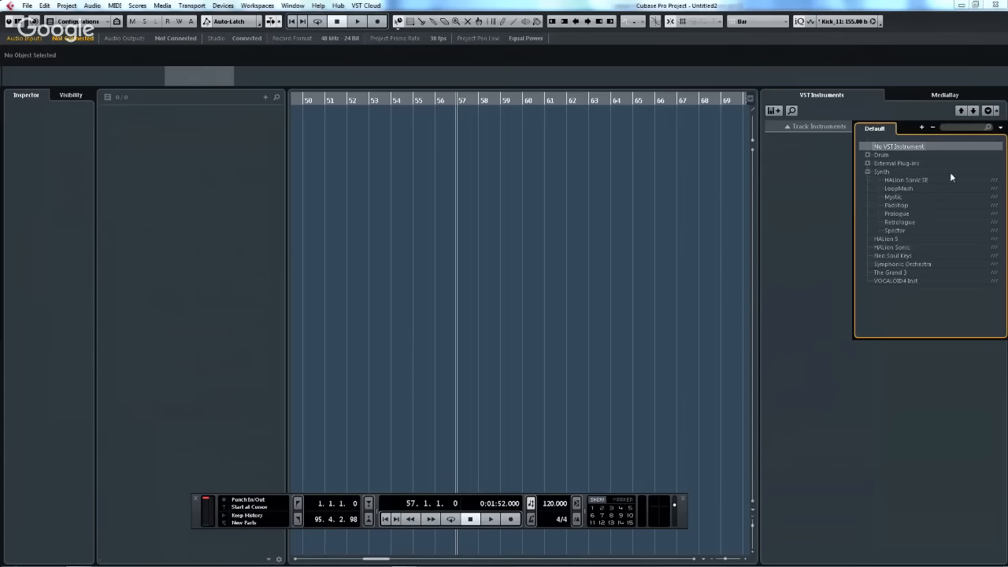
left_click(910, 180)
left_click(493, 308)
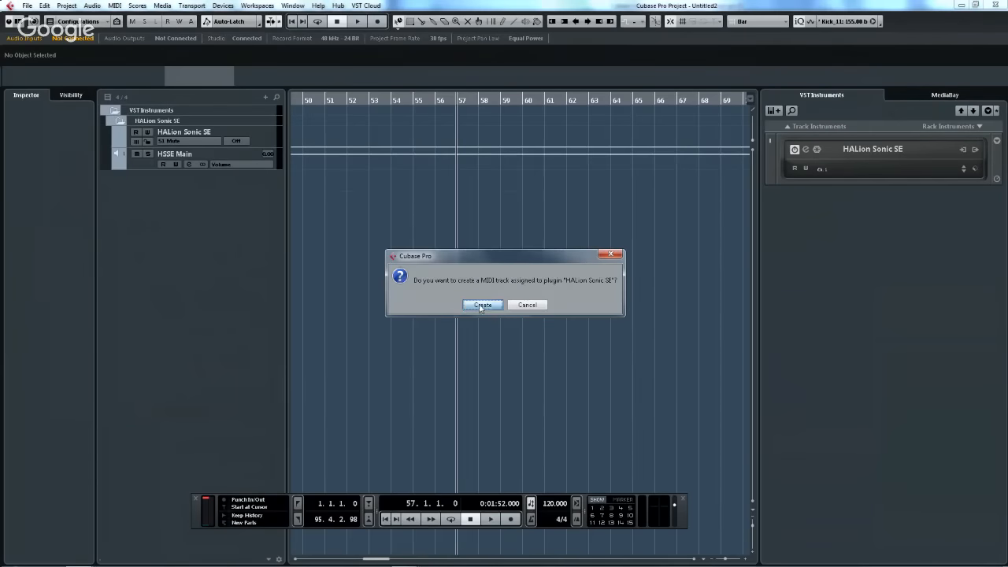
- Move the HALion Sonic SE window clear of the instrument rack and view the output choices for its first program slot
left_click(804, 151)
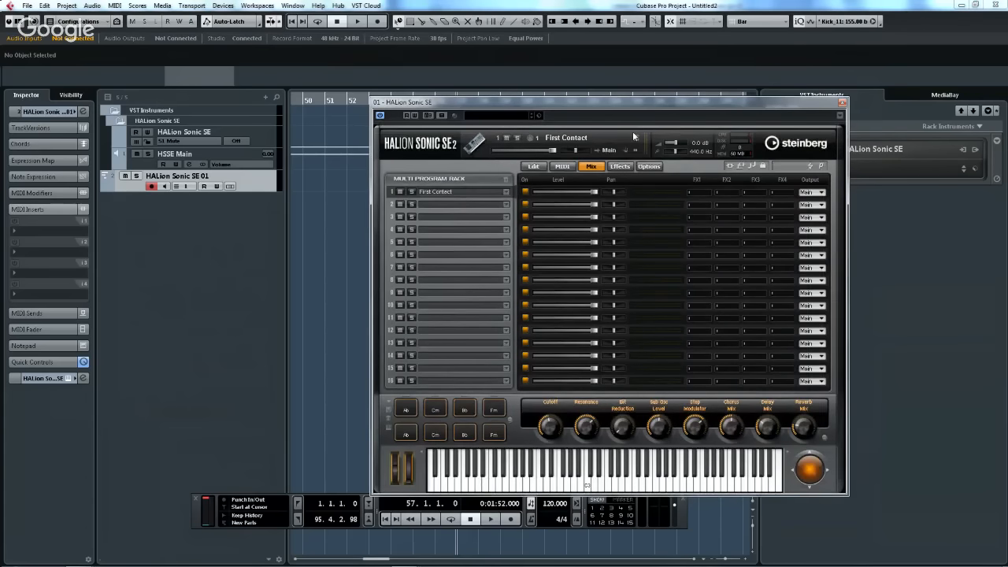
left_click_drag(762, 103, 642, 89)
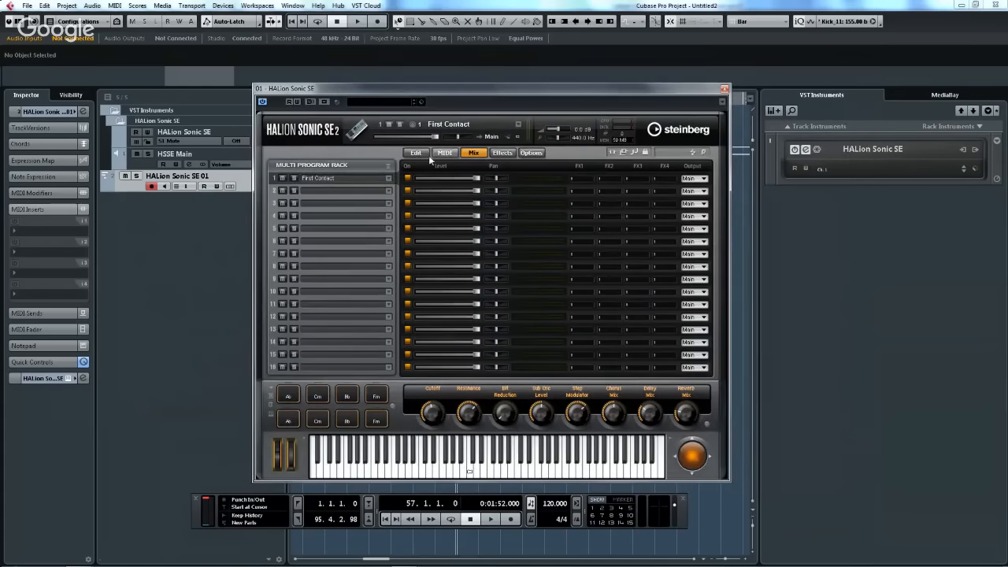
left_click(702, 179)
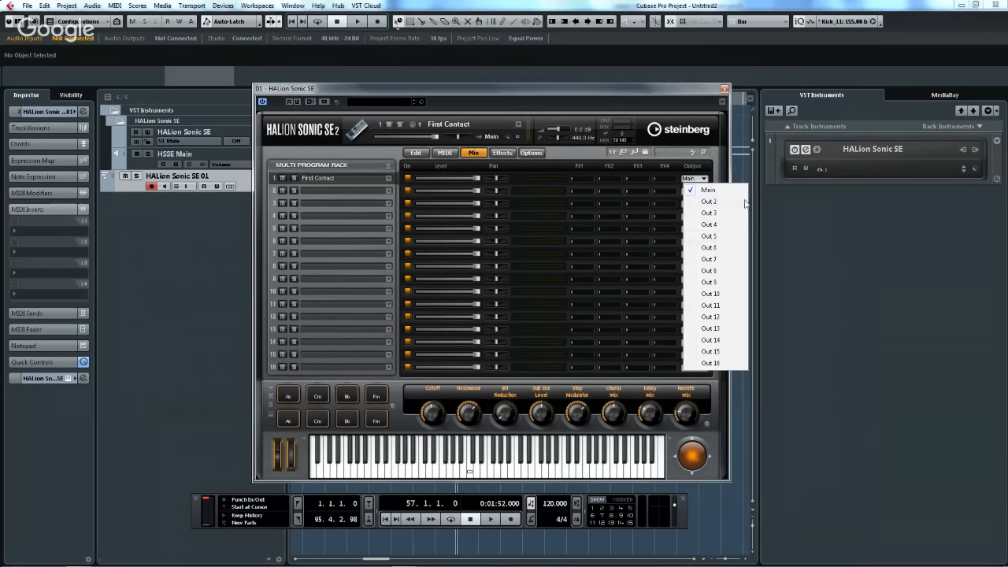
left_click(903, 216)
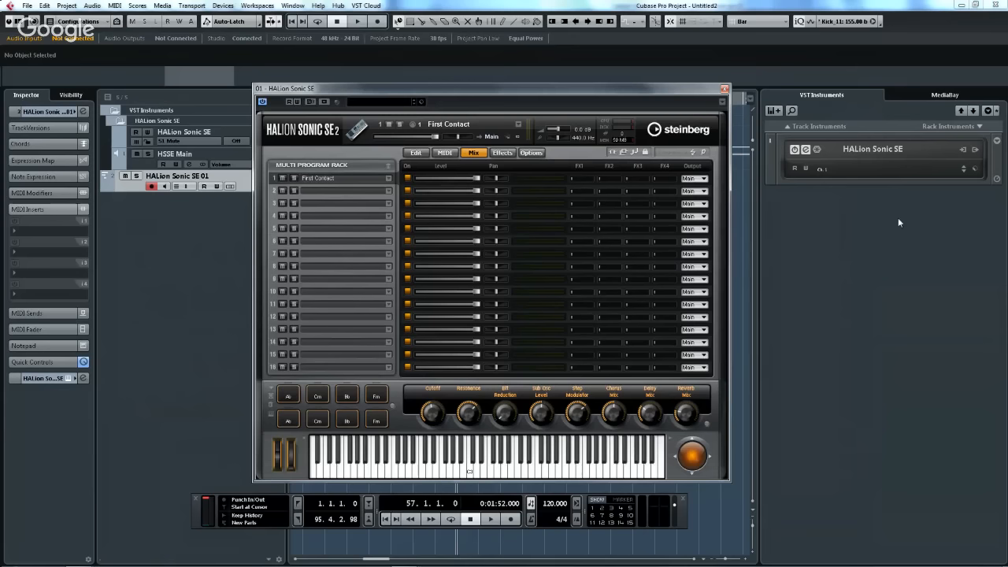
- Activate all outputs of the HALion Sonic SE rack instrument
left_click(976, 150)
left_click(840, 215)
left_click(973, 149)
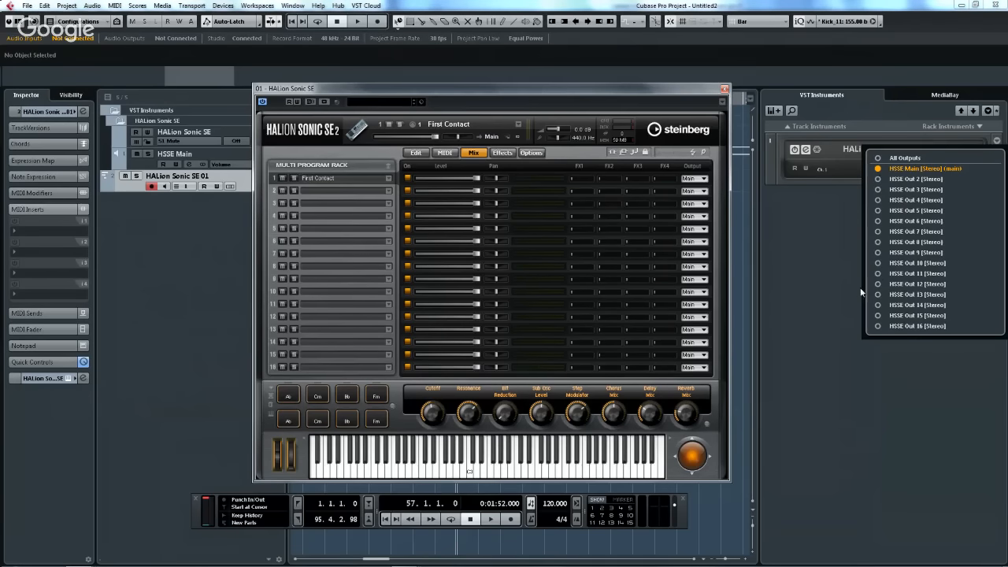
left_click(800, 267)
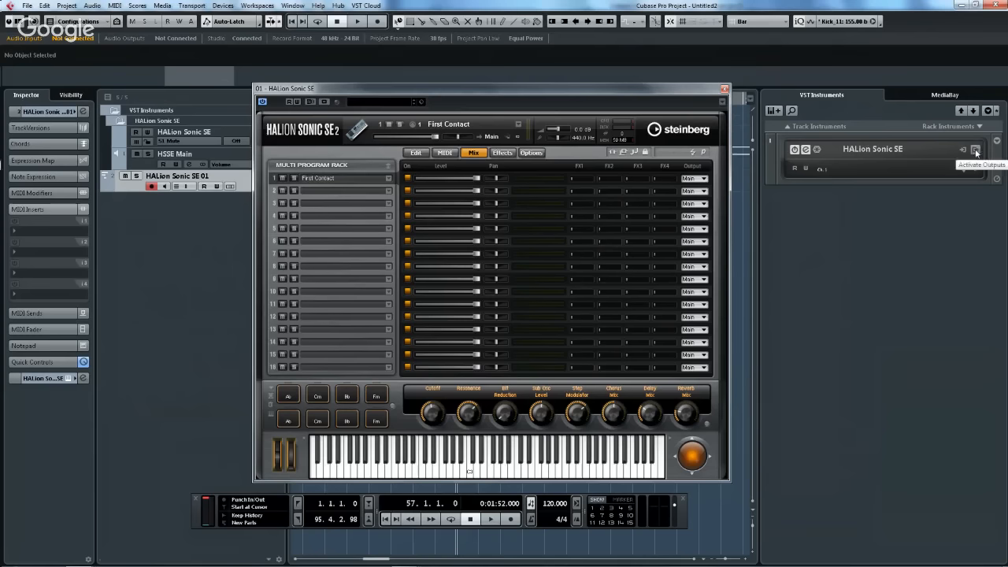
left_click(977, 150)
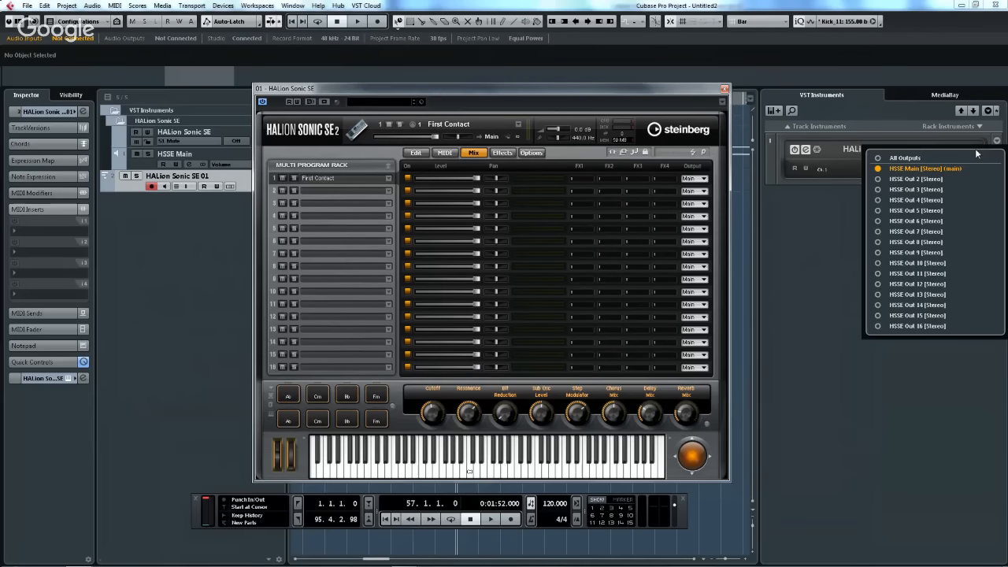
left_click(878, 157)
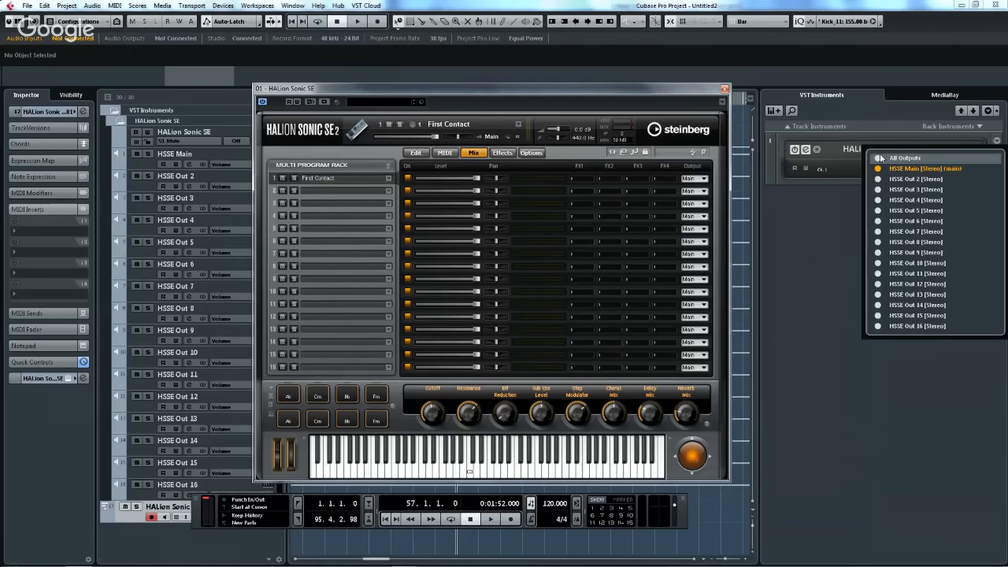
- Deactivate HSSE outputs 16 down to 12 individually and reactivate each of them
left_click(878, 325)
left_click(878, 315)
left_click(878, 305)
left_click(878, 294)
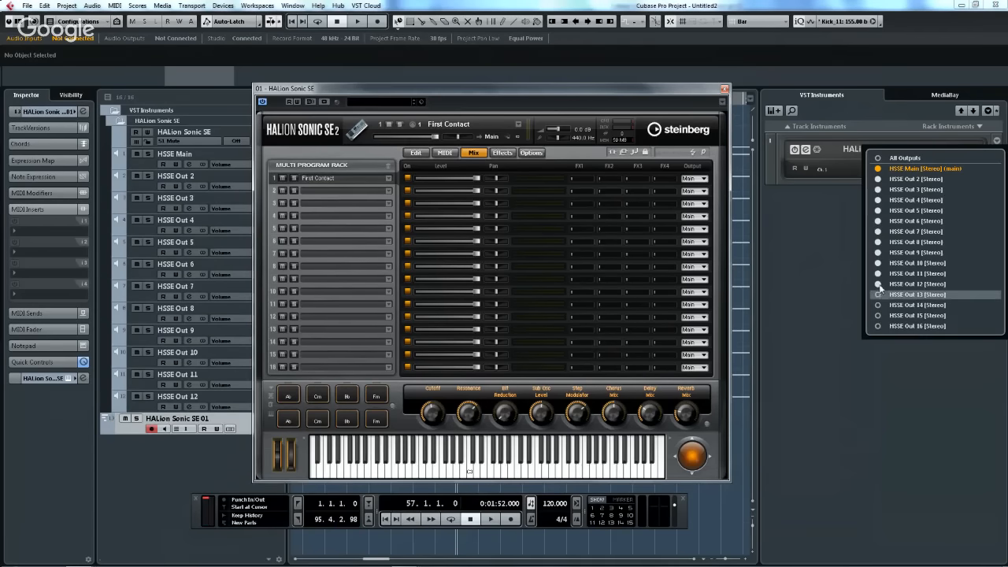
left_click(878, 283)
left_click(878, 284)
left_click(878, 294)
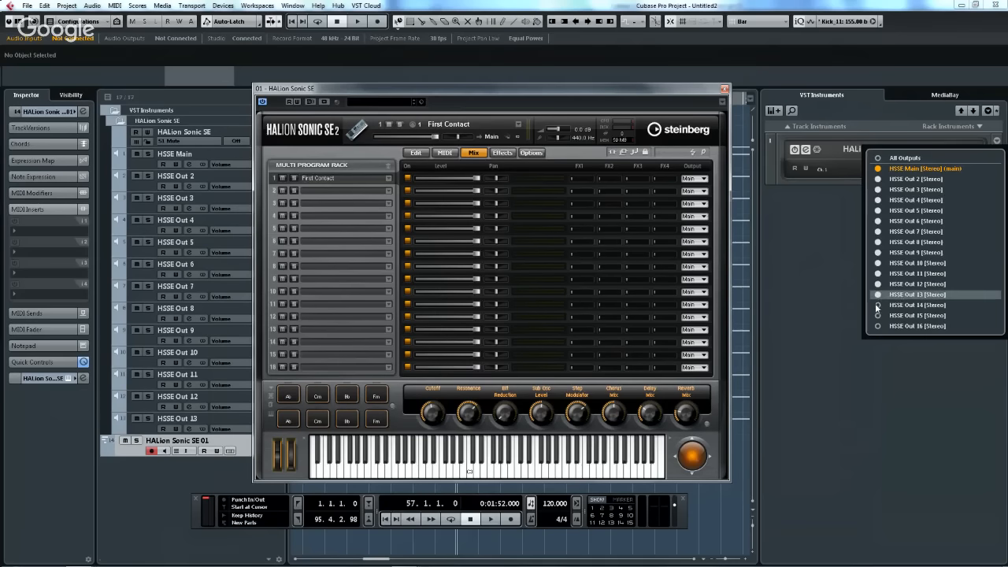
left_click(877, 305)
left_click(878, 315)
left_click(878, 325)
- Close the output list and the HALion Sonic SE window, and collapse the instrument's folder of output tracks
left_click(816, 244)
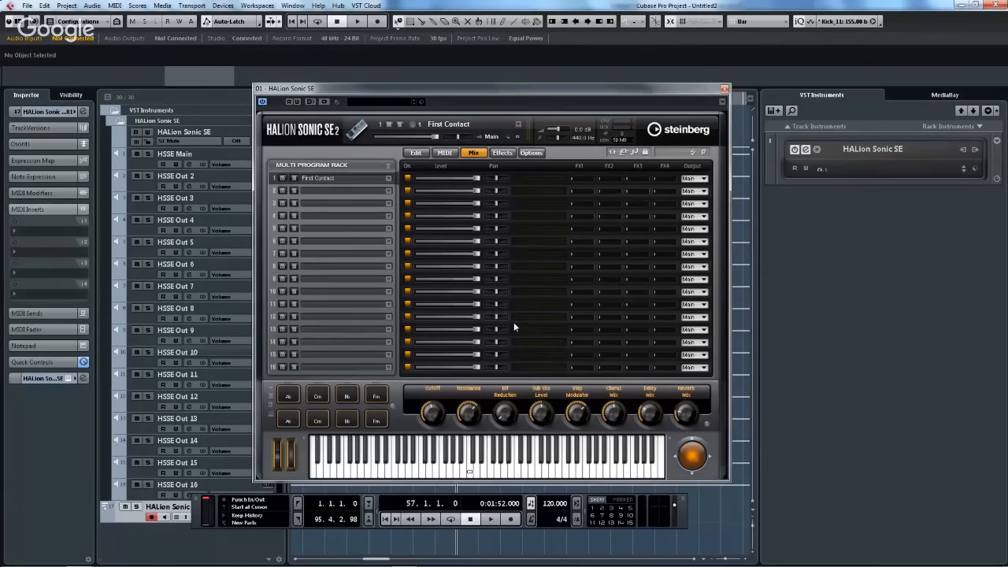
left_click(724, 88)
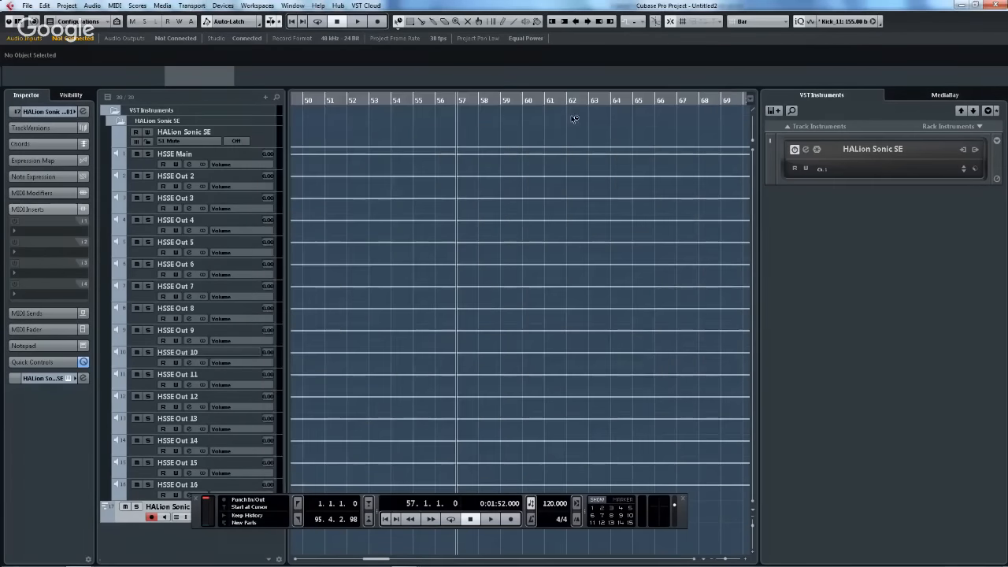
left_click(120, 123)
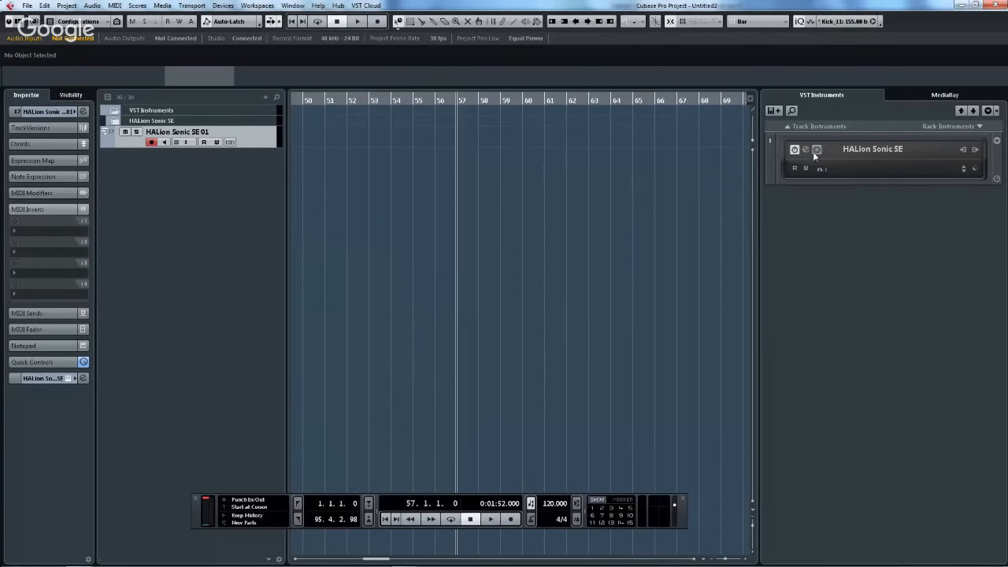
- Add an instrument track using HALion Sonic SE with stereo output routing, and view its list of activatable outputs
left_click(787, 126)
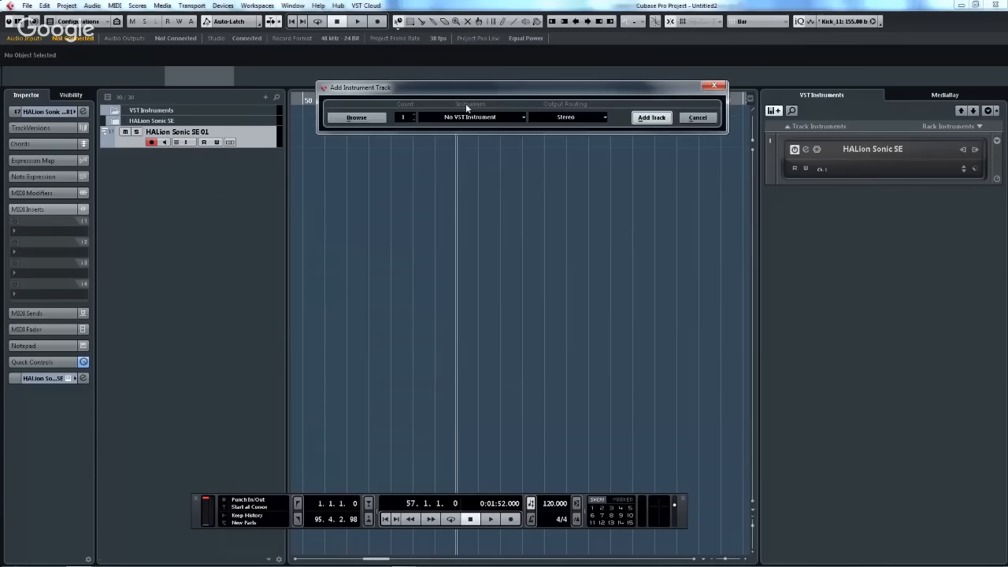
left_click(482, 120)
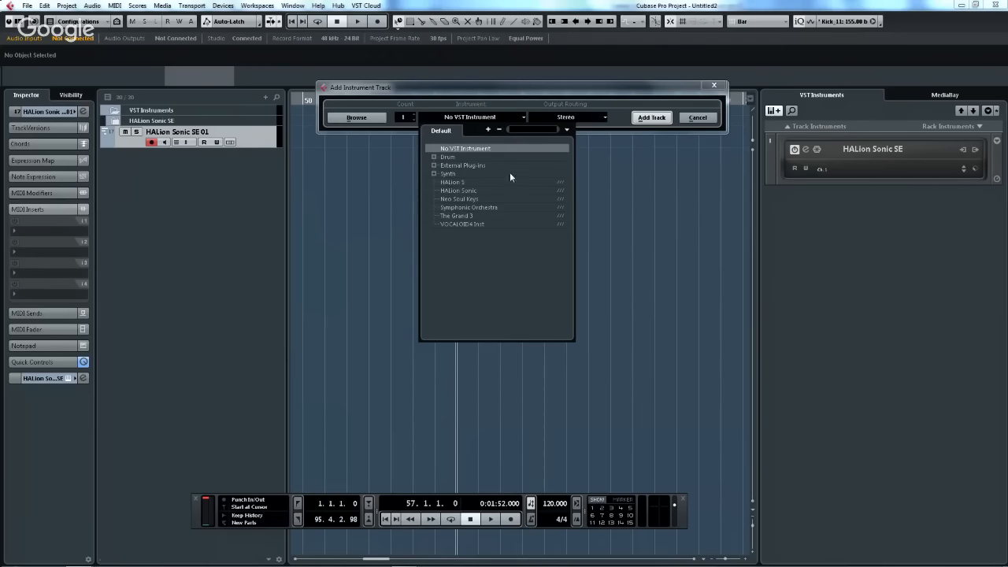
left_click(433, 173)
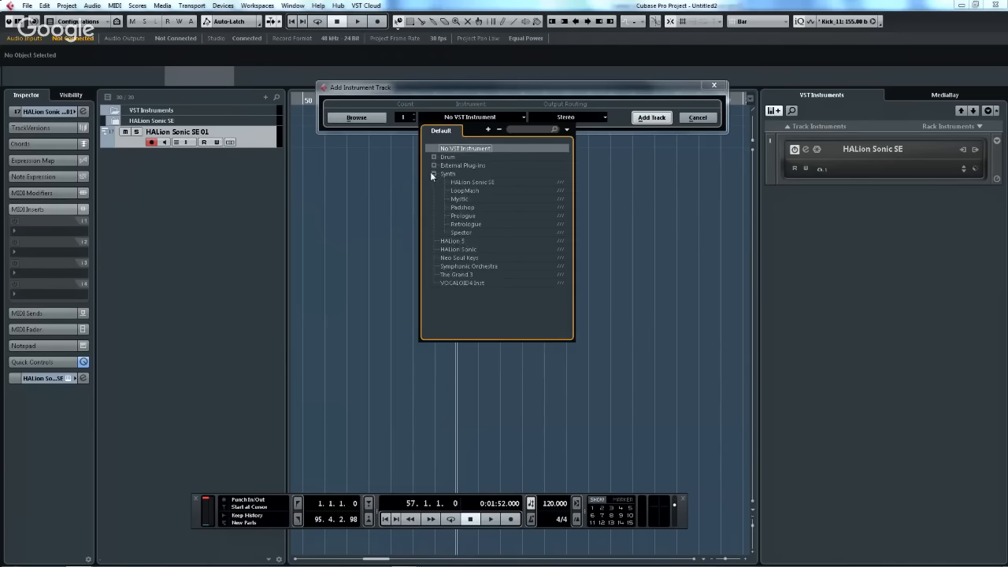
left_click(478, 181)
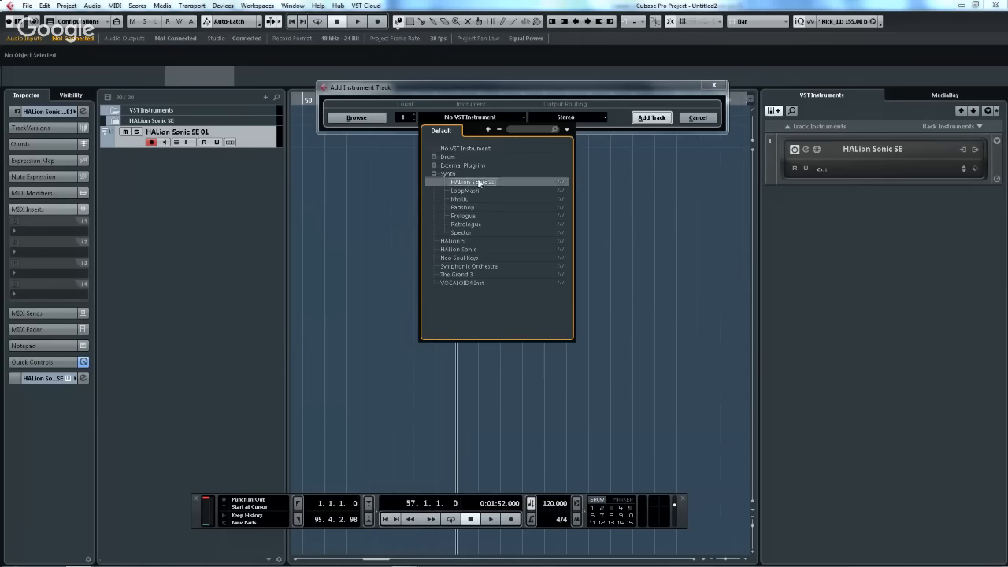
left_click(651, 117)
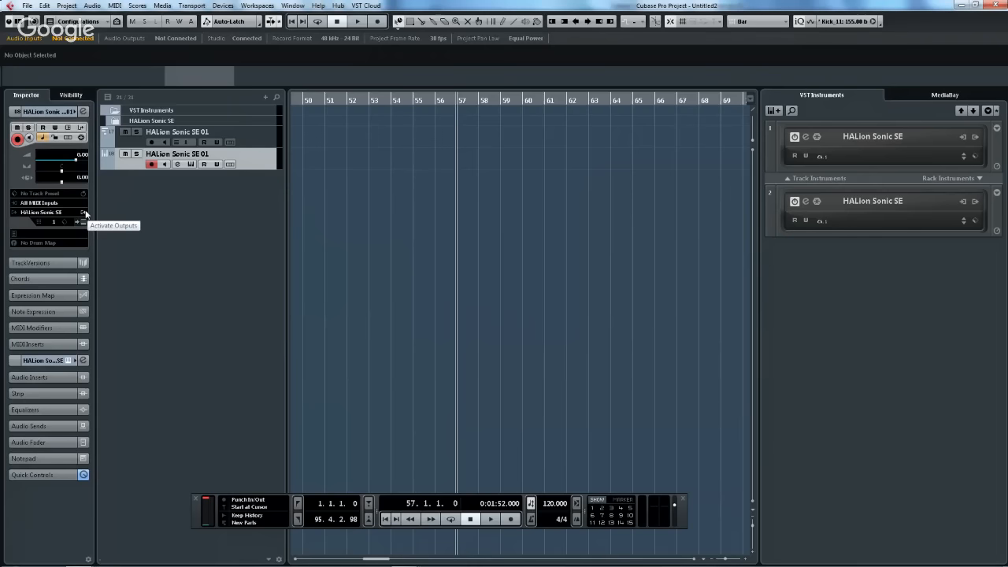
left_click(48, 213)
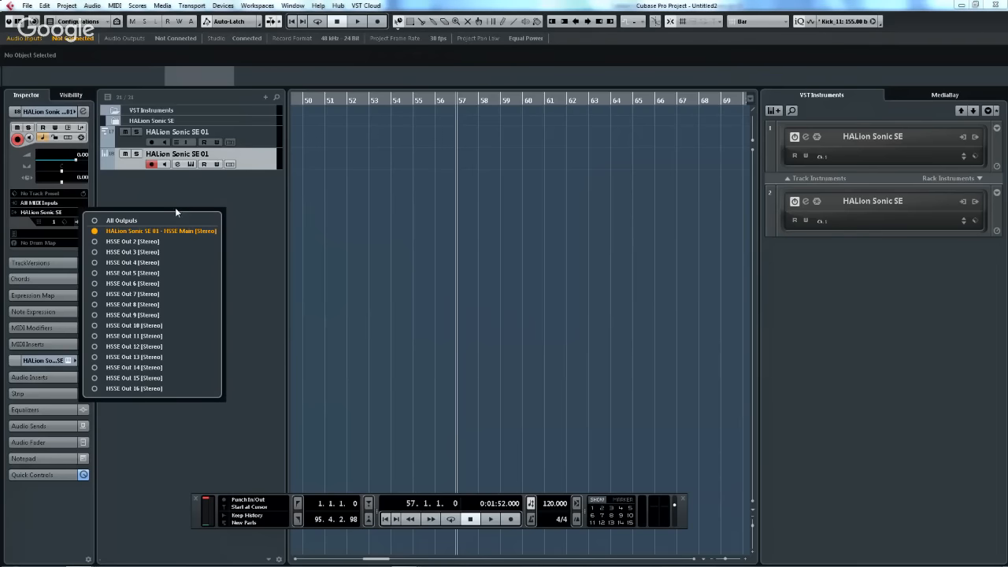
left_click(230, 174)
- Add 14 MIDI tracks below the HALion Sonic SE instrument track
right_click(222, 184)
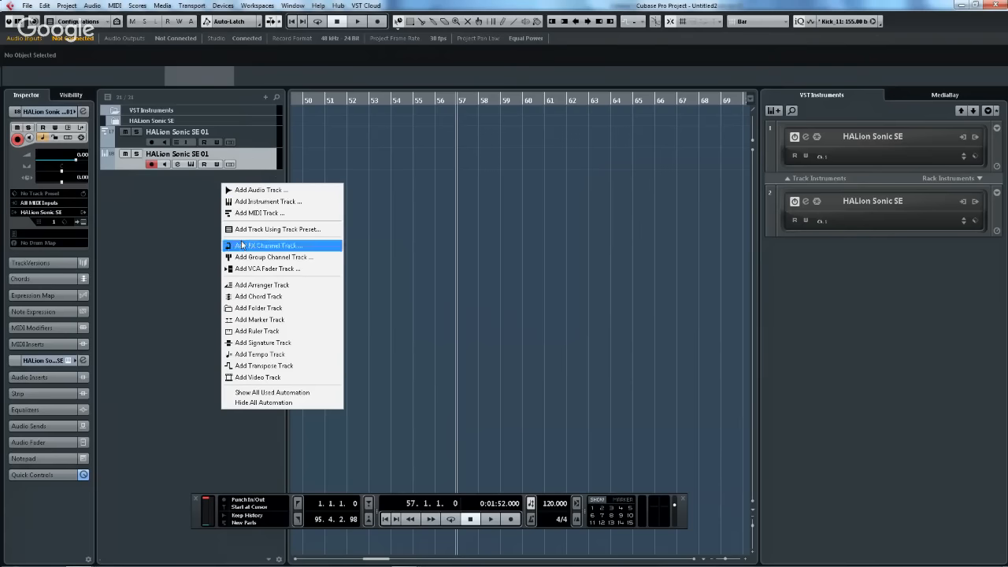
left_click(250, 212)
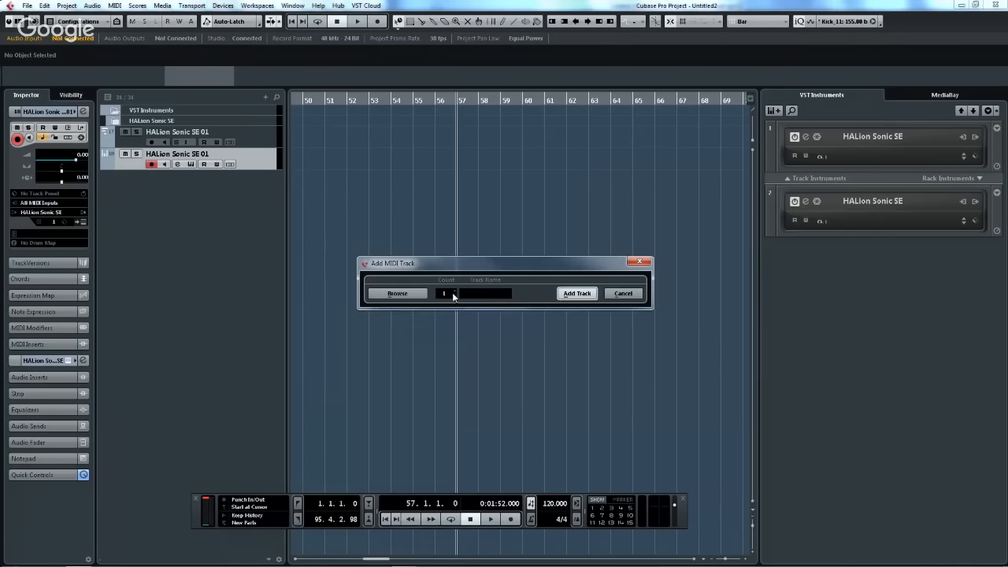
left_click(576, 293)
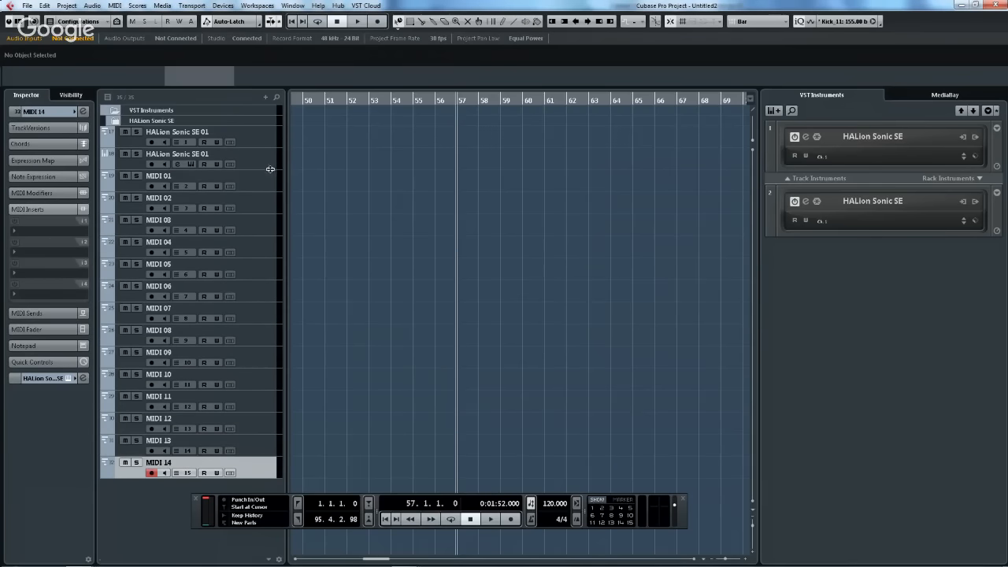
- Inspect the output routing and MIDI channels of the HALion Sonic SE instrument track and several of the new MIDI tracks
left_click(245, 168)
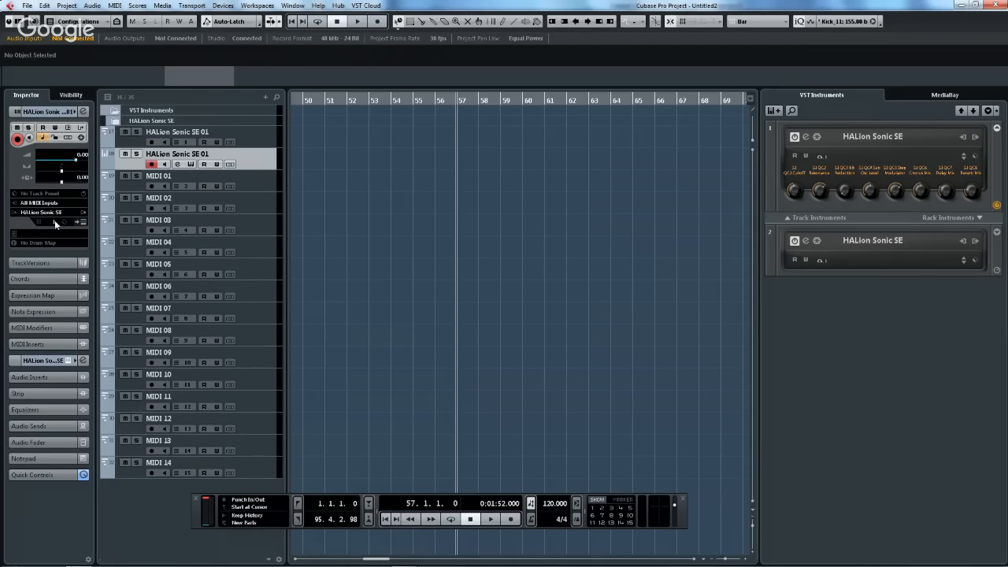
left_click(255, 184)
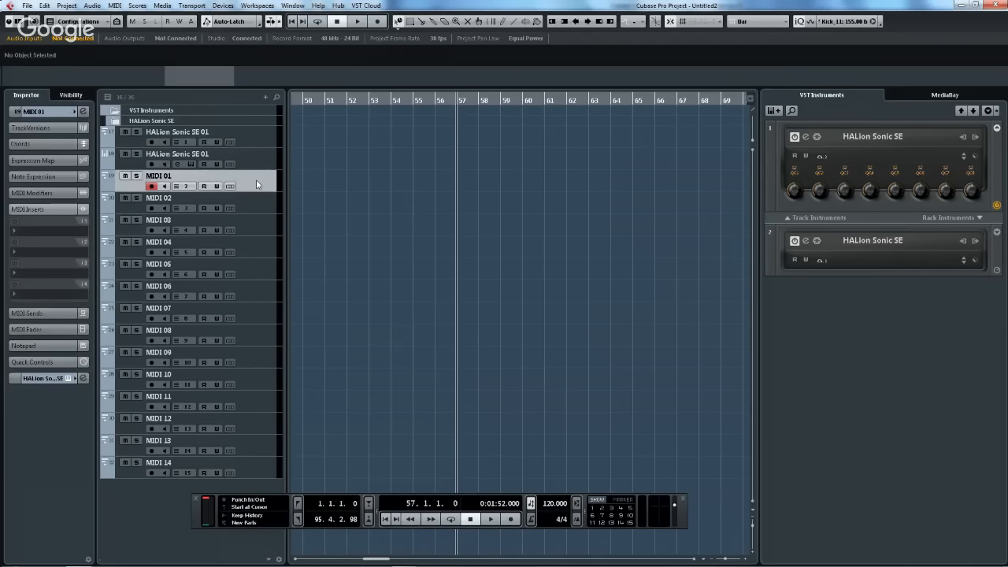
left_click(45, 112)
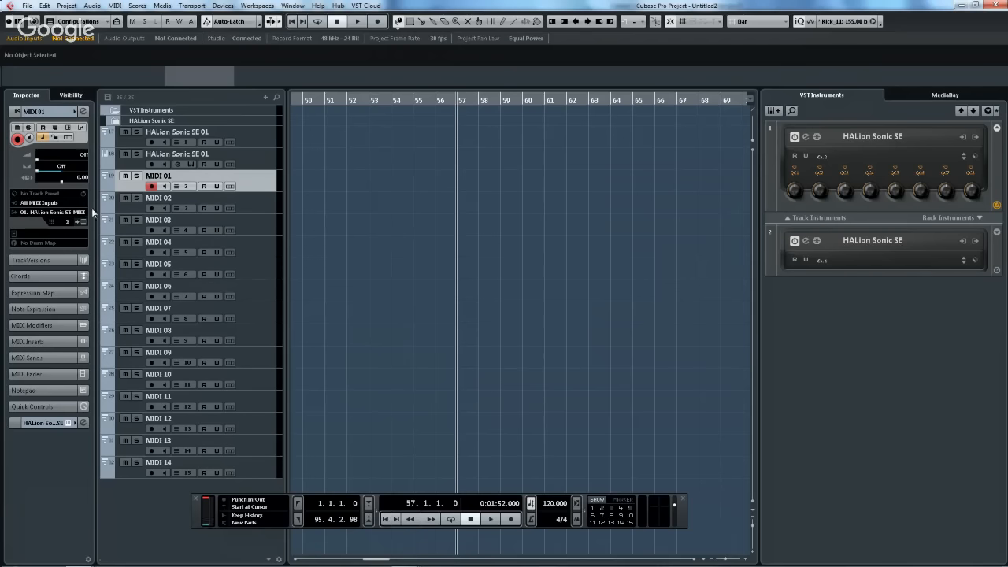
left_click(244, 209)
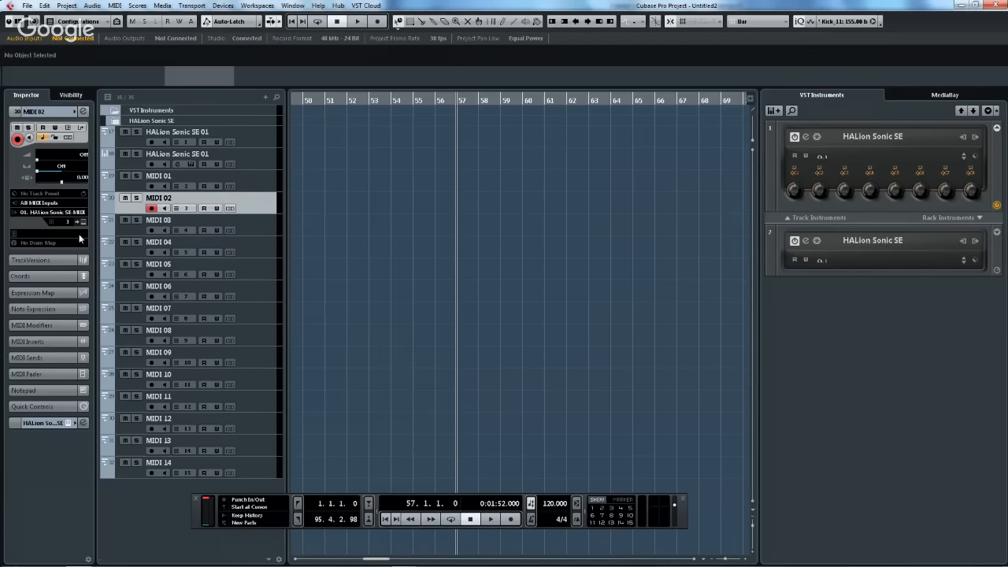
left_click(199, 227)
left_click(248, 264)
left_click(247, 288)
left_click(243, 331)
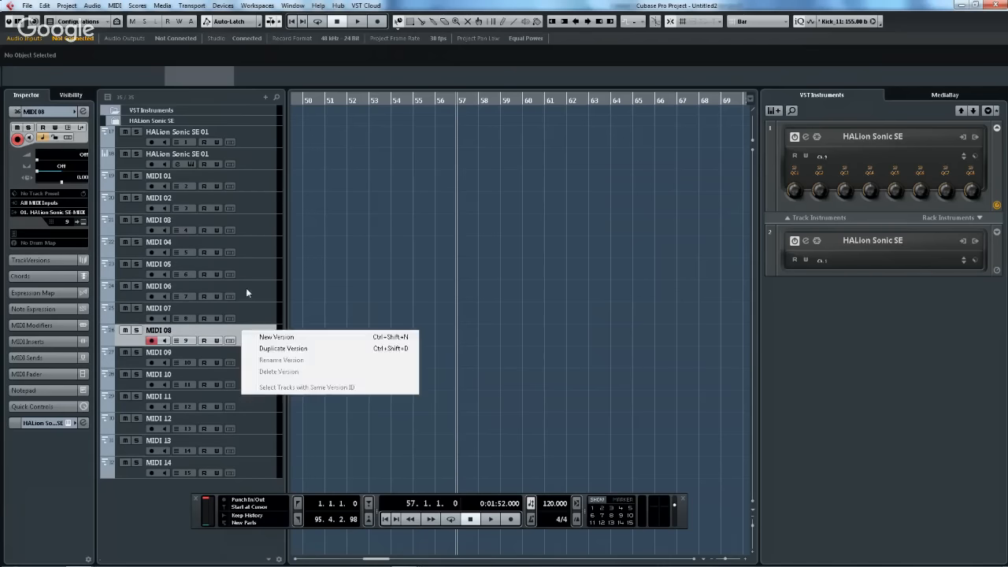
left_click(244, 230)
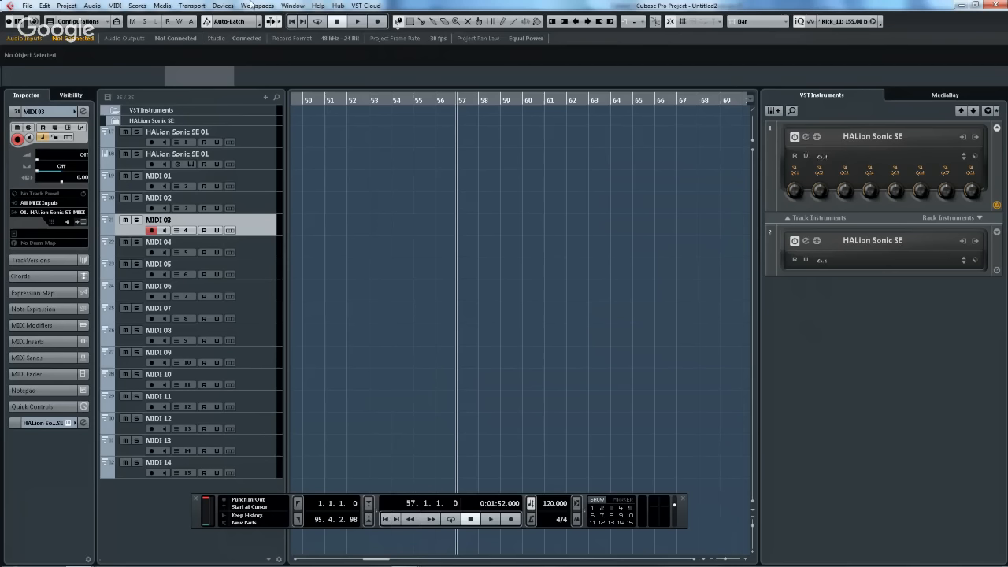
left_click(260, 156)
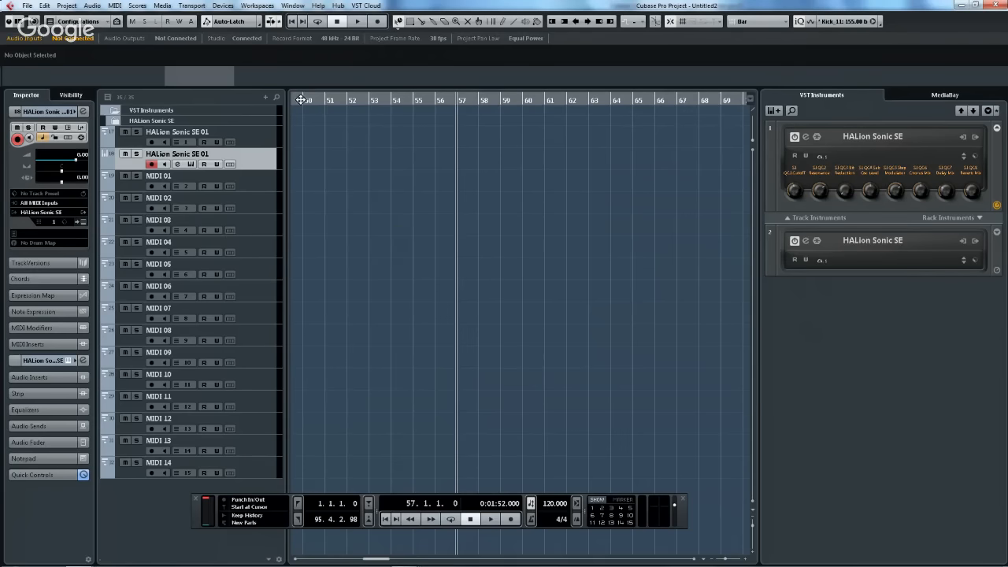
- Draw an eight-bar MIDI part from bar 4 to bar 12 on the HALion Sonic SE instrument track
left_click_drag(301, 100, 296, 168)
right_click(341, 181)
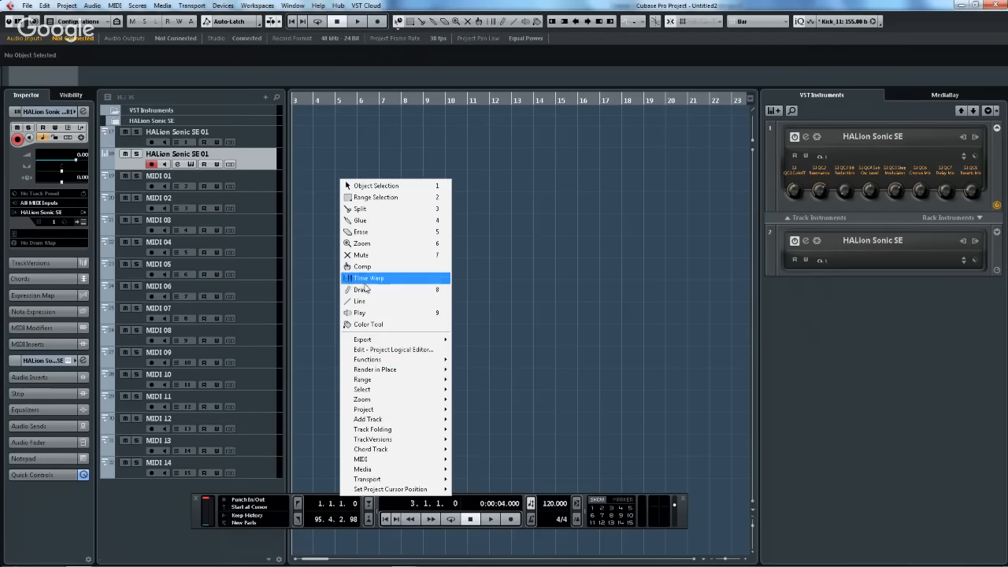
right_click(367, 249)
left_click(414, 362)
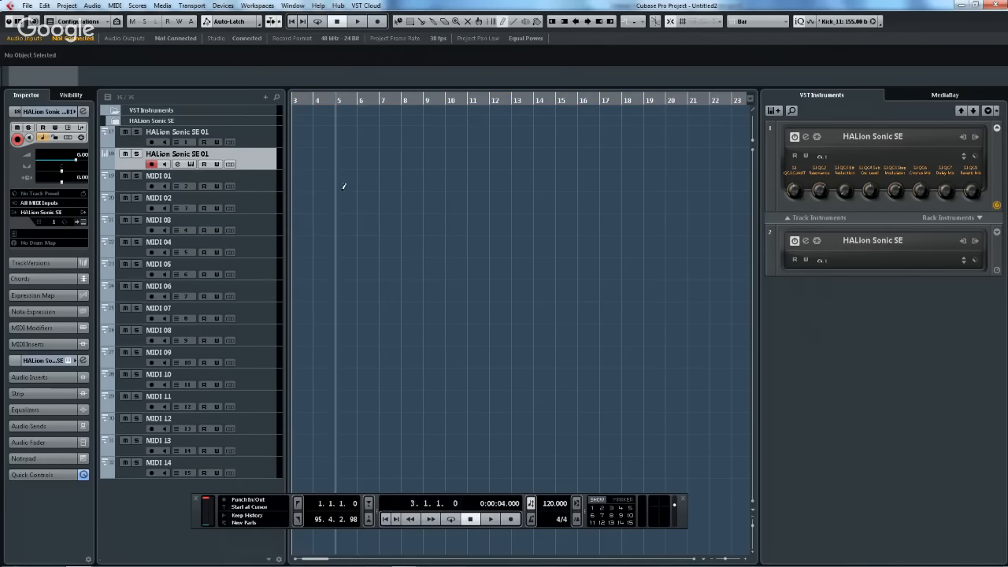
left_click_drag(315, 156, 488, 160)
right_click(368, 167)
left_click(408, 174)
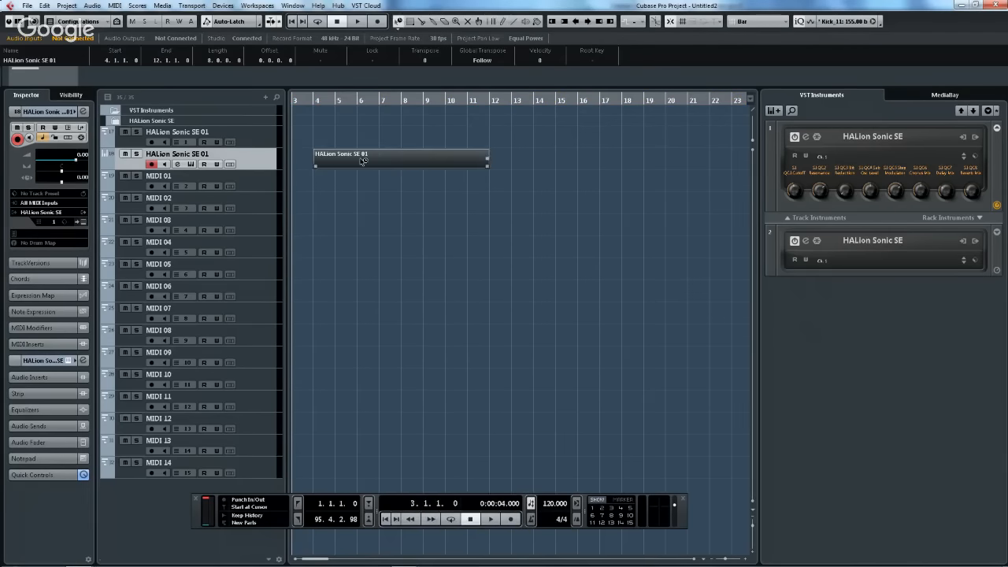
- Open the new part in the Key Editor and draw scattered notes of varied pitch and length between about bars 5 and 10
double_click(363, 161)
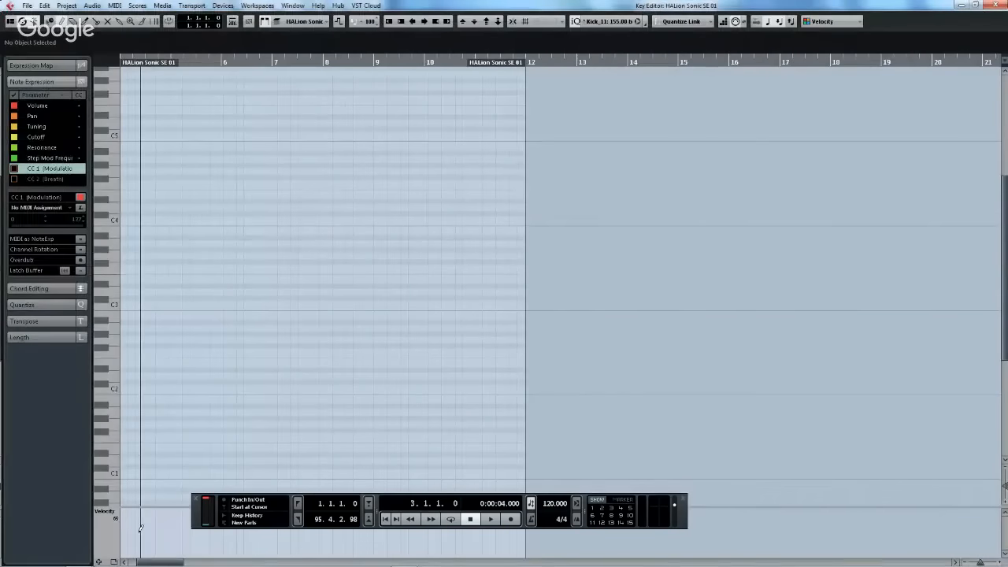
right_click(214, 284)
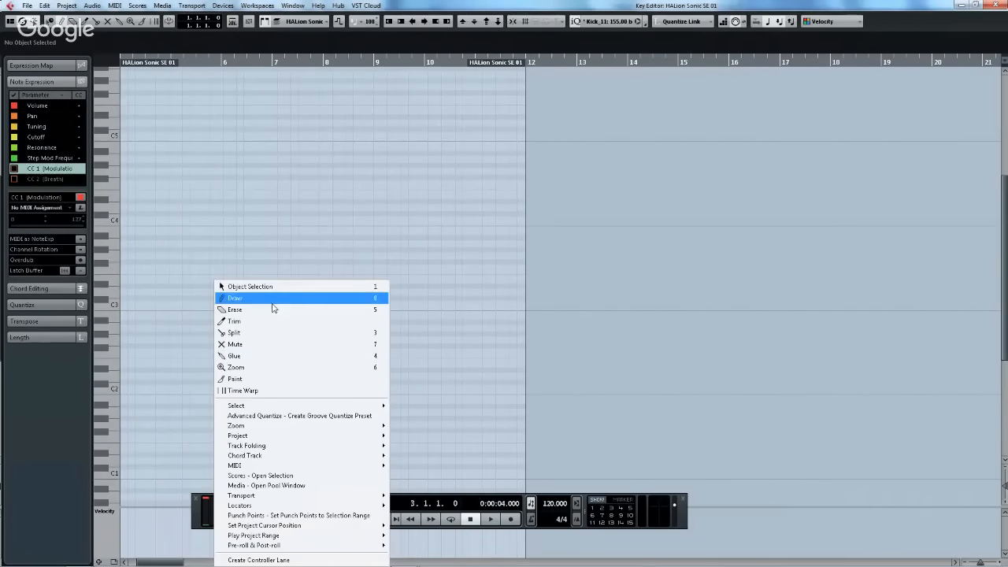
left_click(272, 302)
left_click_drag(215, 279, 301, 279)
left_click_drag(236, 346, 296, 346)
mouse_move(255, 177)
left_mouse_down()
mouse_move(288, 176)
mouse_move(267, 176)
left_mouse_up()
left_click_drag(339, 261, 373, 260)
left_click(348, 411)
left_click_drag(201, 436, 222, 436)
left_click_drag(221, 363, 279, 364)
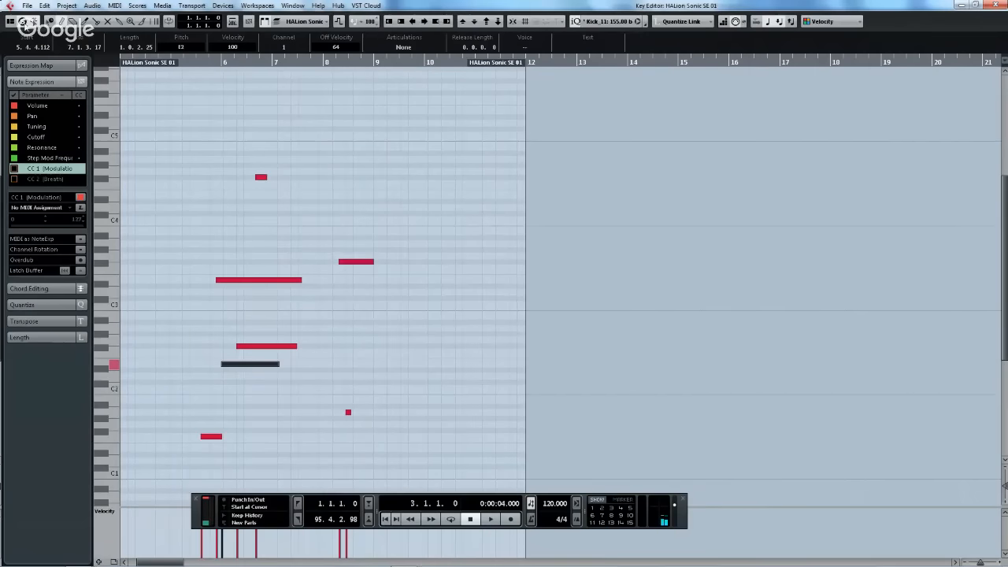
left_click_drag(226, 201, 407, 201)
left_click_drag(236, 346, 310, 346)
left_click_drag(334, 454, 402, 453)
left_click(380, 436)
left_click_drag(392, 279, 419, 279)
mouse_move(415, 370)
left_mouse_down()
mouse_move(434, 371)
mouse_move(417, 370)
left_mouse_up()
left_click_drag(220, 93, 371, 92)
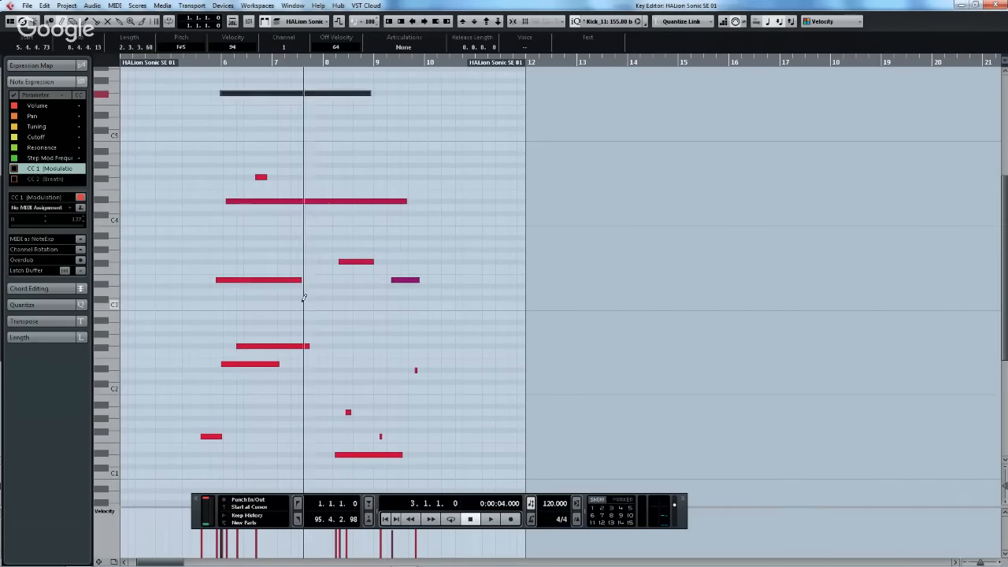
left_click_drag(303, 298, 367, 298)
left_click_drag(157, 423, 300, 423)
- Move the transport panel clear of the velocity lane and raise the velocity of the note starting between bars 7 and 8
scroll(252, 298, "down", 4)
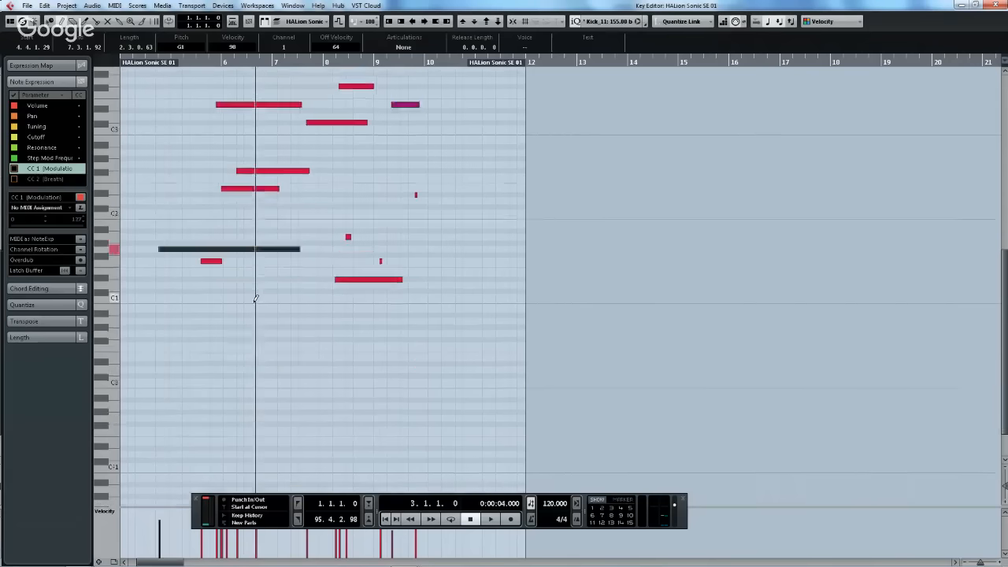
scroll(255, 297, "down", 1)
left_click_drag(196, 519, 459, 362)
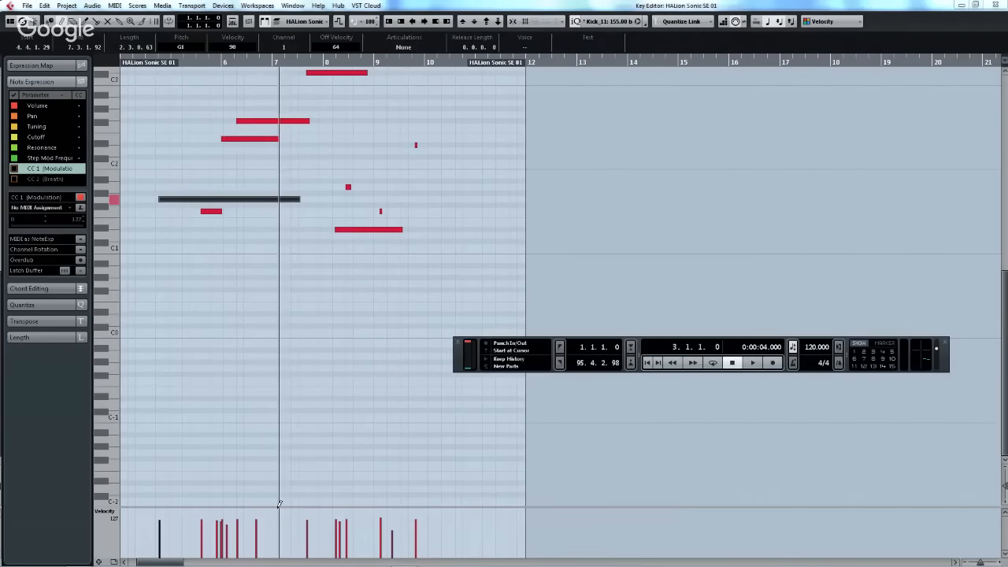
left_click(307, 511)
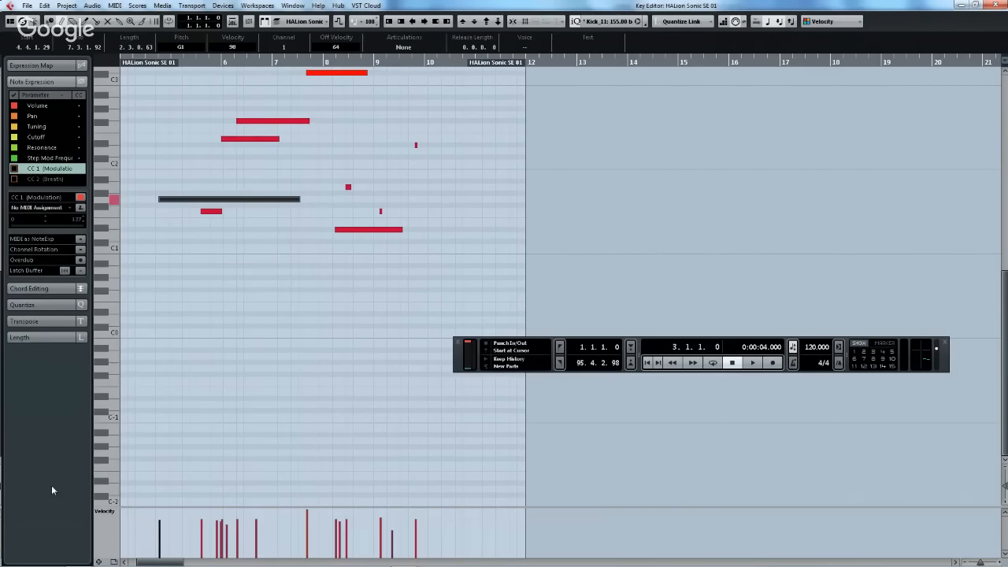
- Switch the controller lane to CC 1 (Modulation), enlarge it, and draw a wavy modulation curve across the part
key("ctrl+a")
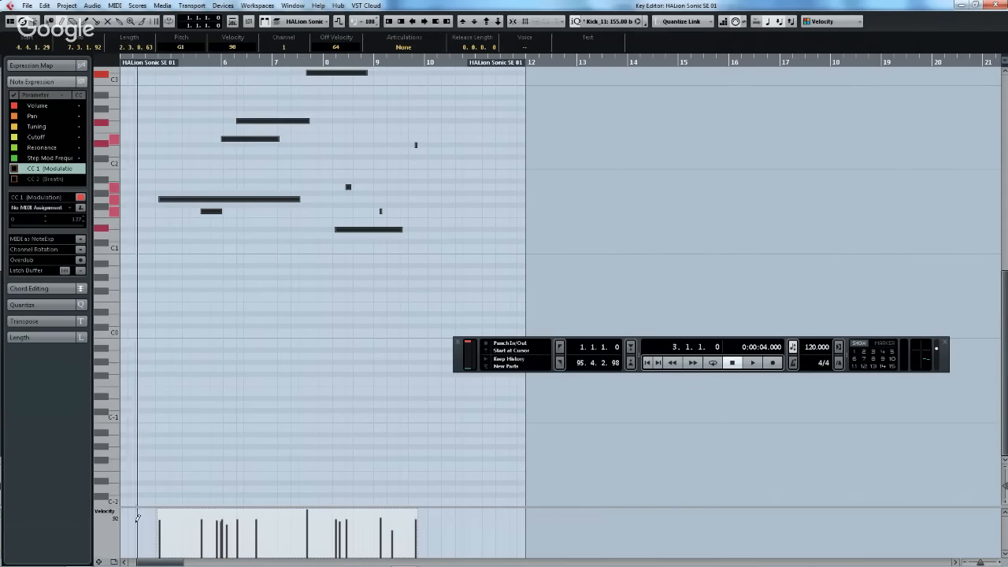
left_click(114, 517)
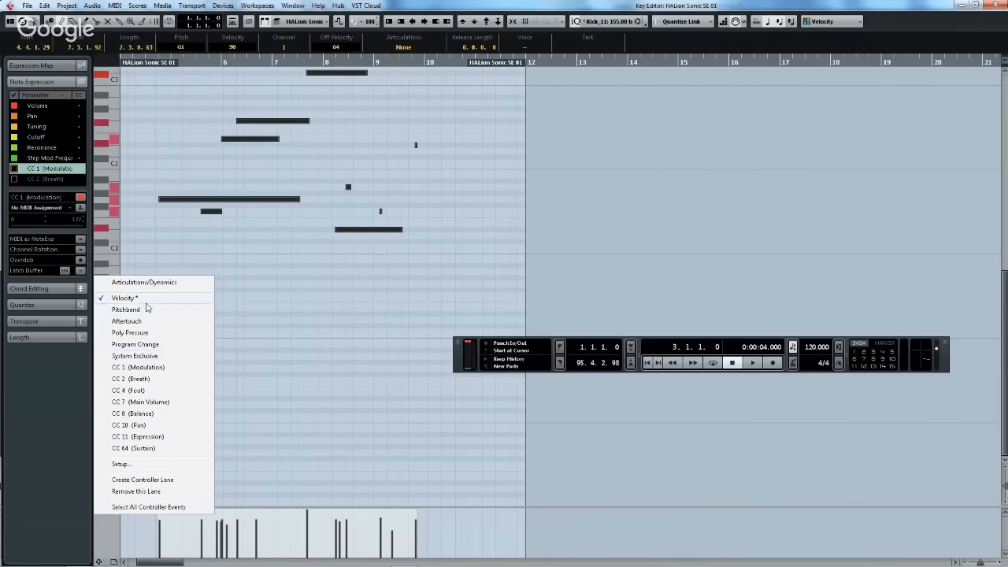
left_click(151, 367)
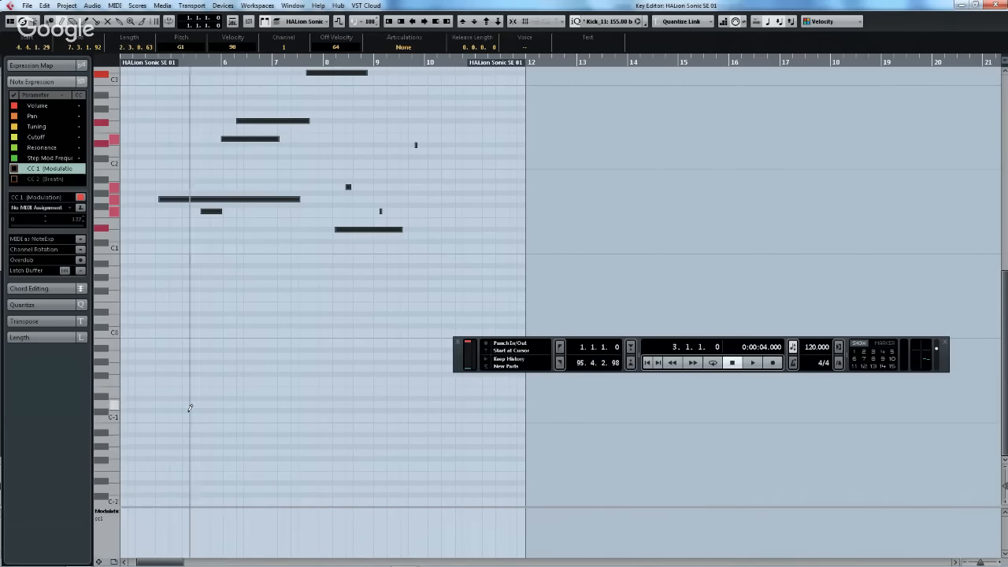
left_click_drag(243, 508, 201, 370)
left_click(141, 518)
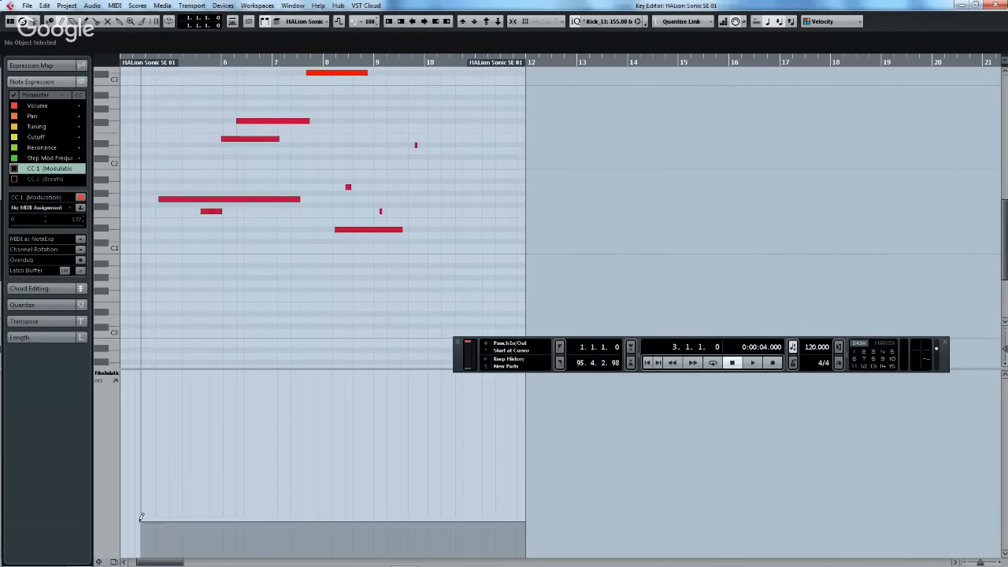
mouse_move(141, 517)
left_mouse_down()
mouse_move(209, 423)
mouse_move(267, 468)
mouse_move(351, 407)
mouse_move(412, 420)
mouse_move(495, 478)
mouse_move(504, 417)
mouse_move(514, 429)
left_mouse_up()
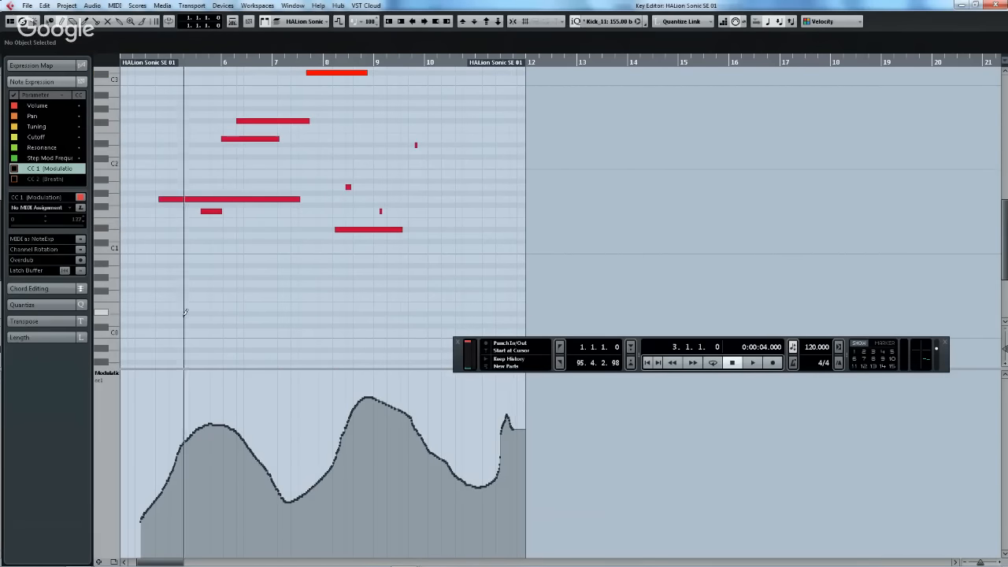
- Select the whole modulation curve, compress it around its absolute center, and tilt its right end upward
right_click(236, 224)
left_click(279, 231)
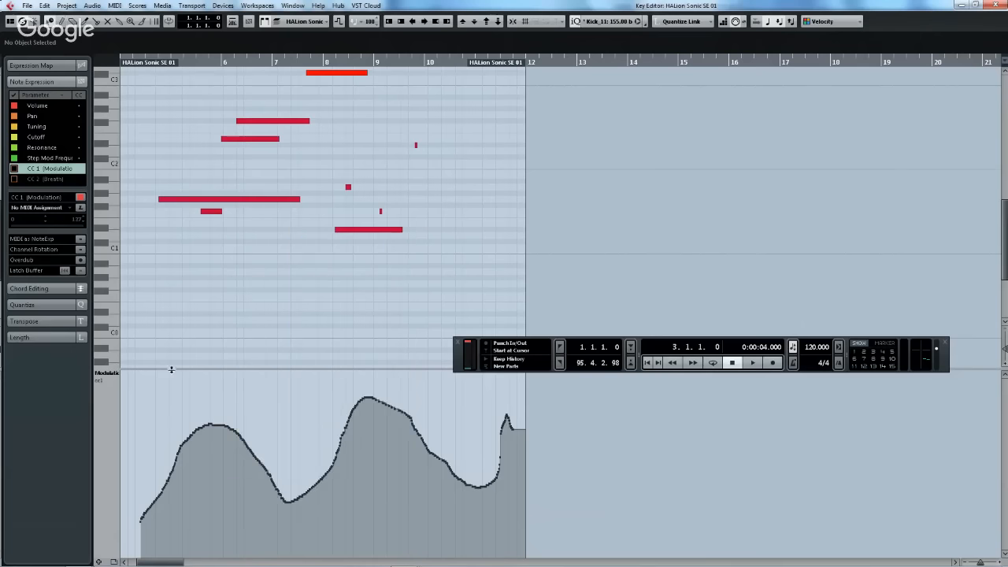
left_click_drag(140, 379, 543, 560)
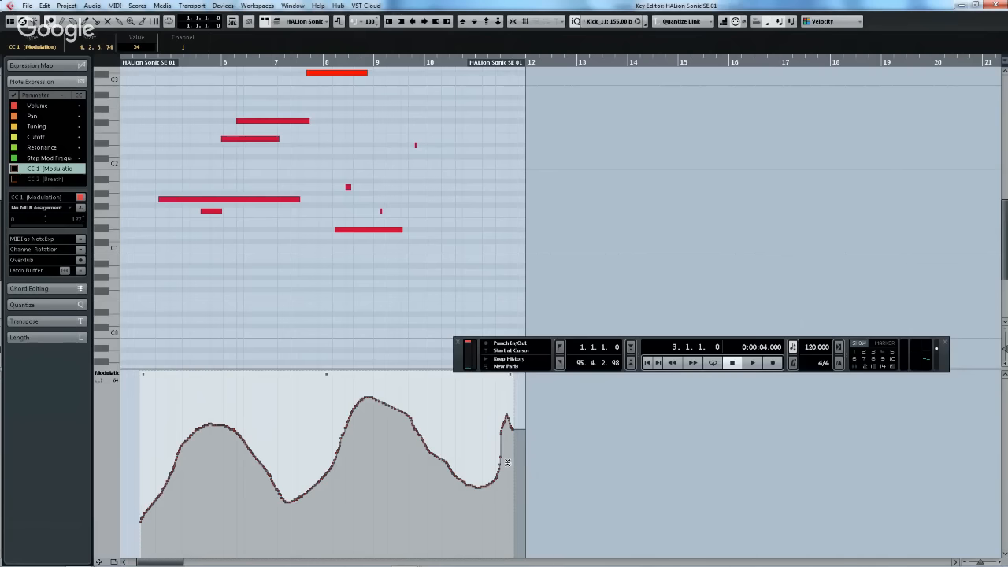
left_click_drag(506, 462, 478, 464)
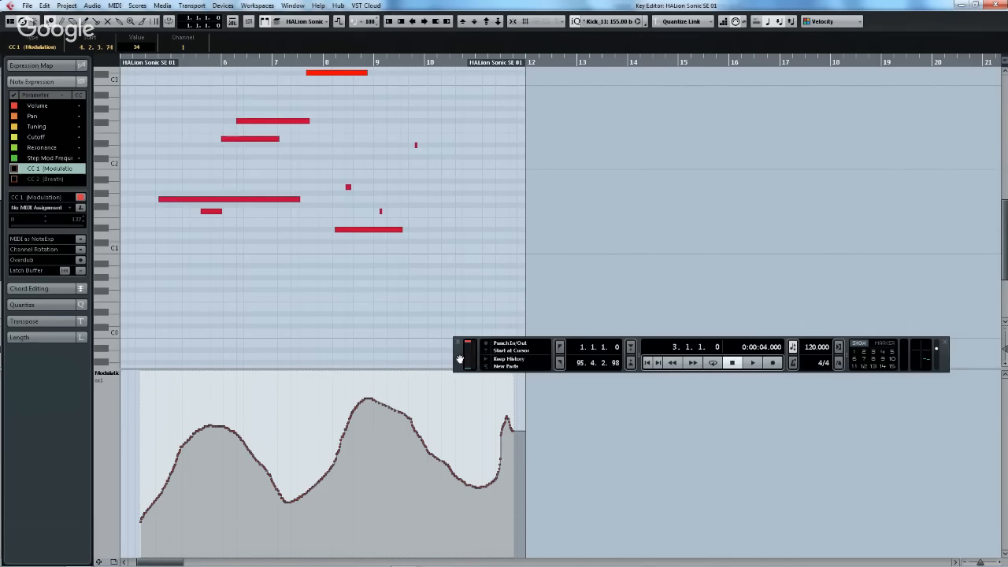
left_click_drag(460, 358, 493, 307)
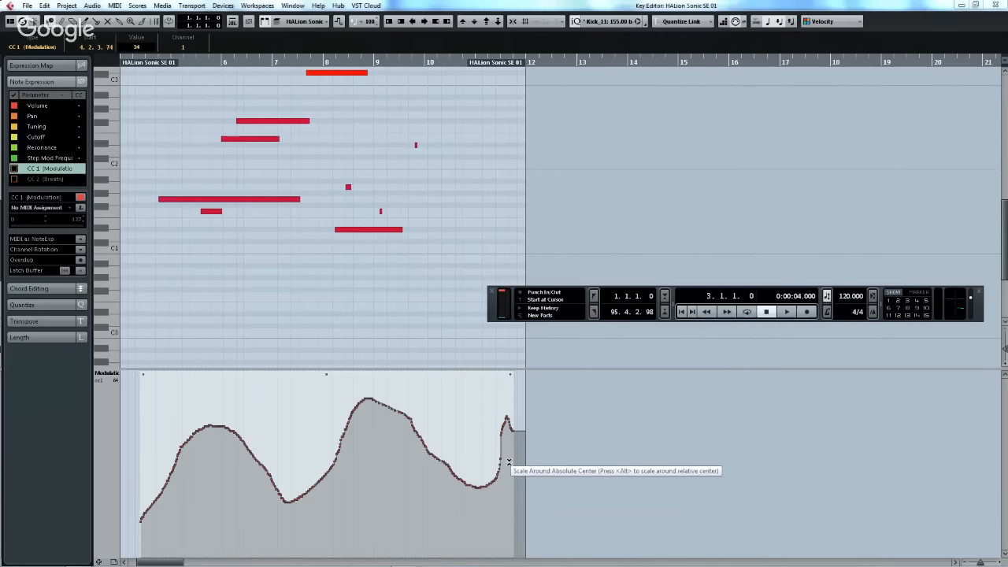
left_click_drag(508, 463, 423, 493)
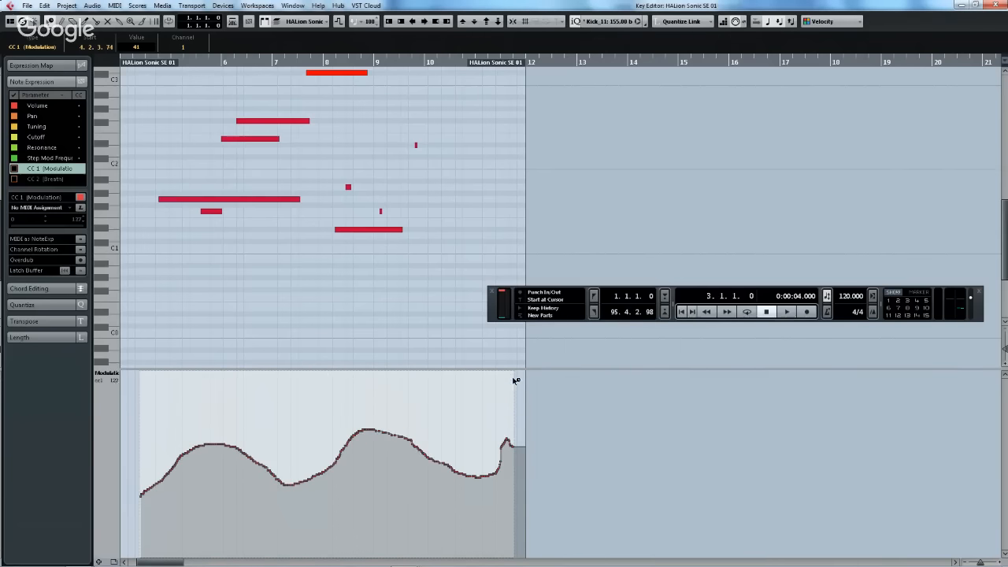
left_click_drag(511, 382, 506, 414)
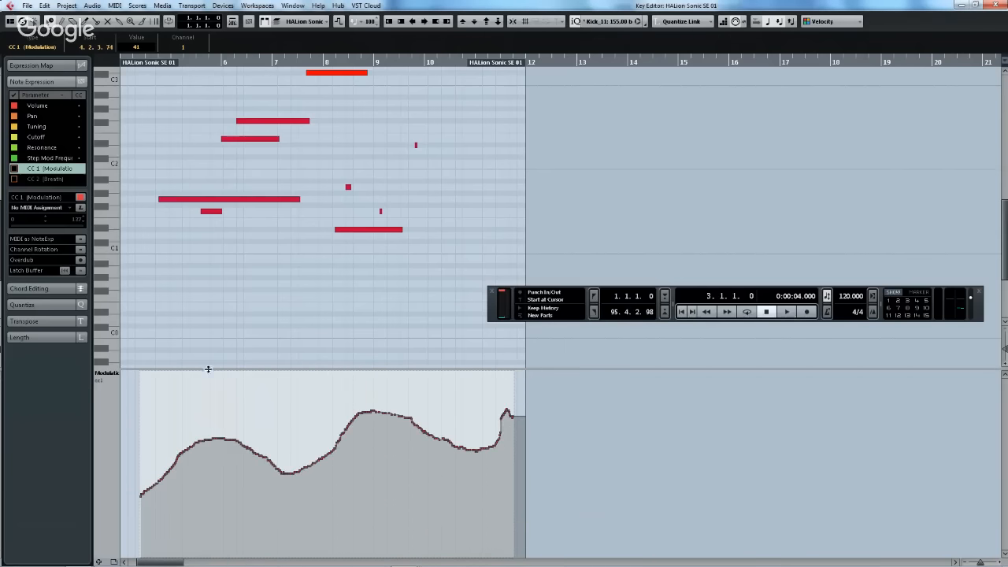
- Try tilting the left end of the modulation curve and scaling the whole curve vertically in different ways
mouse_move(135, 371)
left_mouse_down()
mouse_move(131, 396)
mouse_move(135, 322)
mouse_move(133, 379)
mouse_move(134, 369)
left_mouse_up()
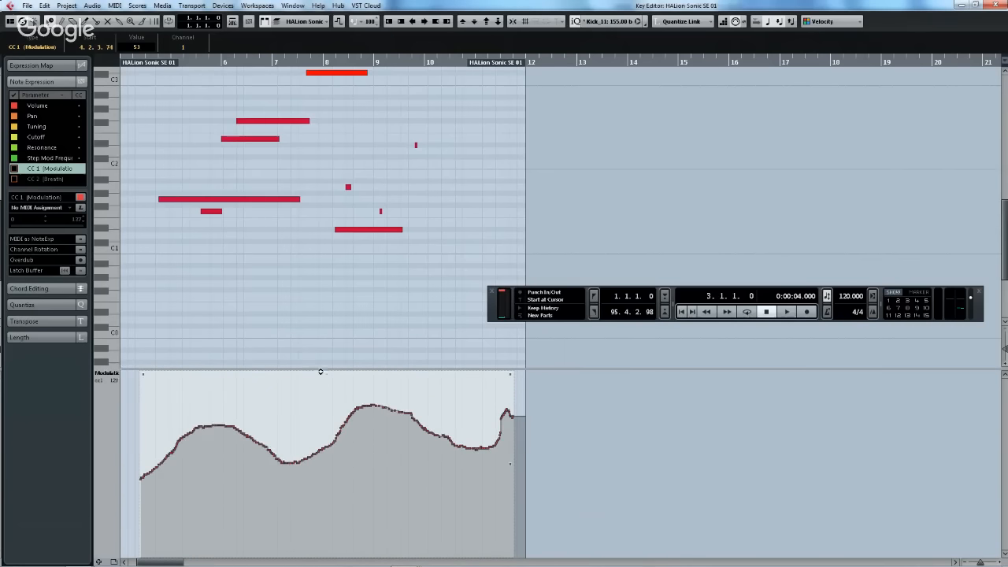
left_click_drag(321, 373, 298, 408)
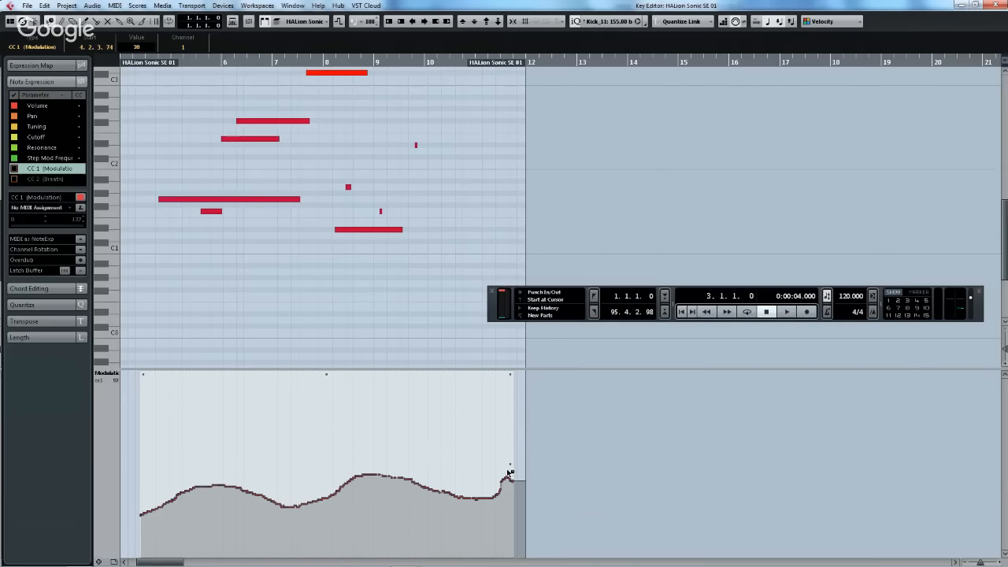
left_click_drag(511, 468, 504, 441)
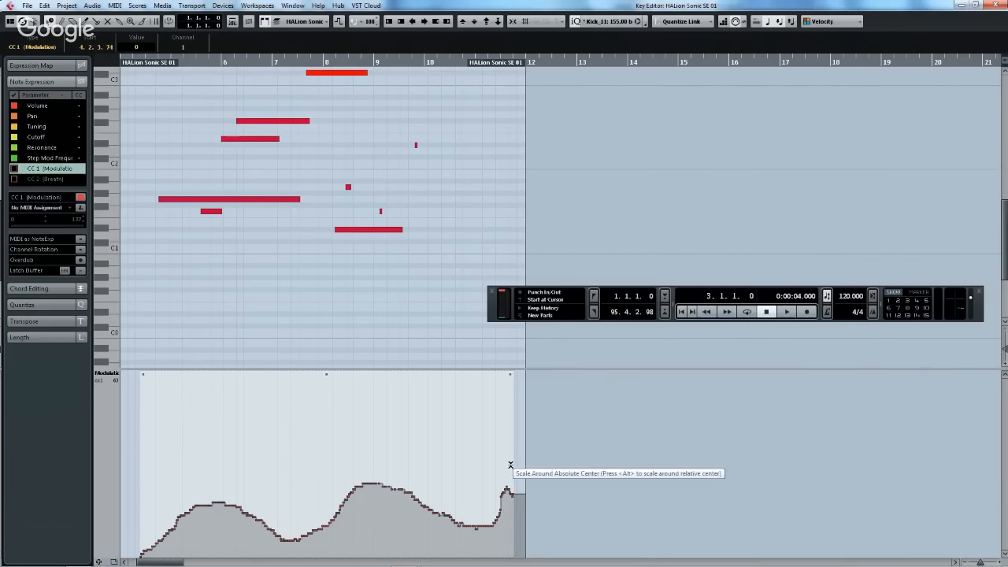
left_click_drag(508, 466, 508, 497)
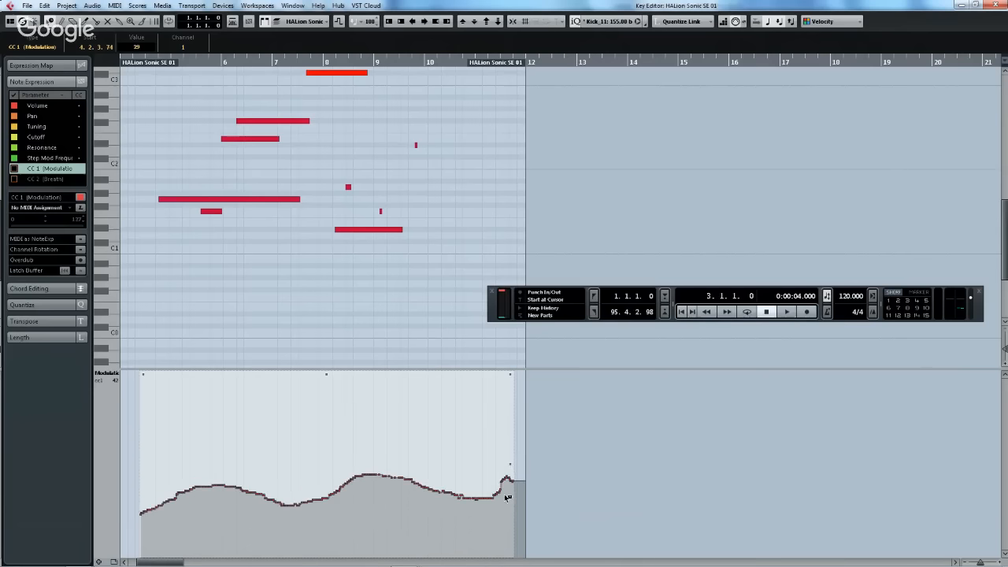
- Undo the last four tilt and scale edits on the modulation curve
key("ctrl+z")
key("ctrl+z")
key("ctrl+z")
key("ctrl+z")
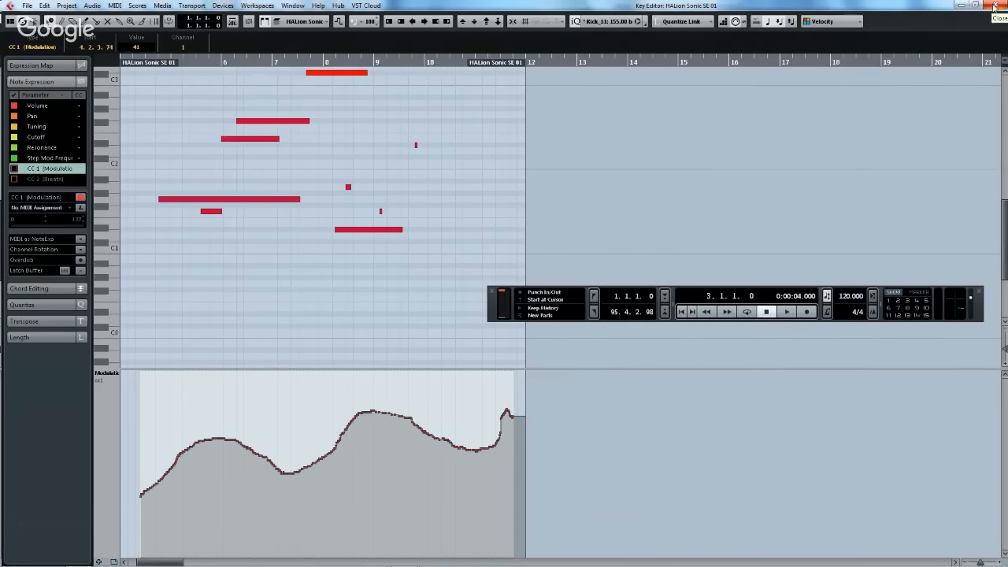
- Close the Key Editor and open the recent project be someone.cpr
left_click(994, 5)
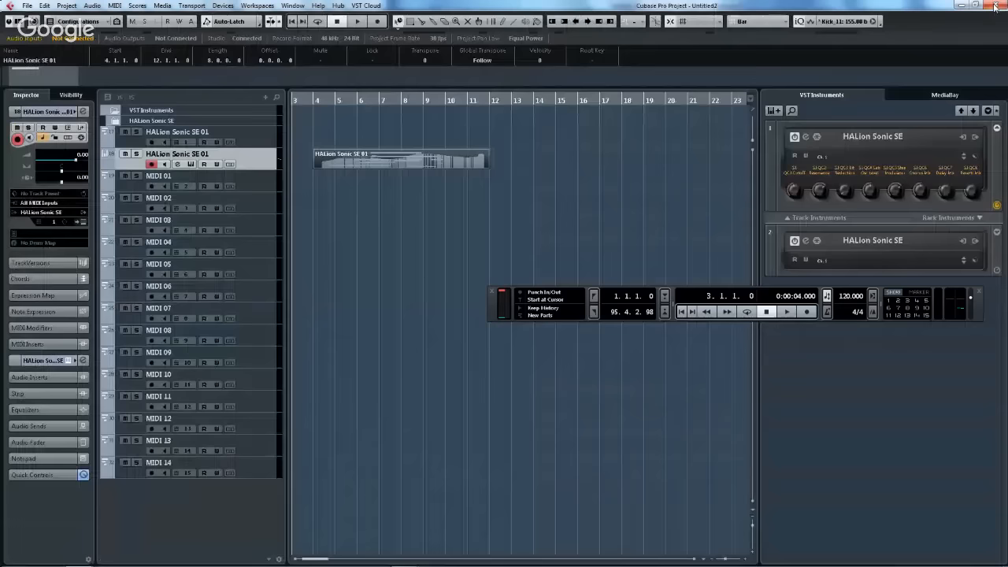
left_click(25, 7)
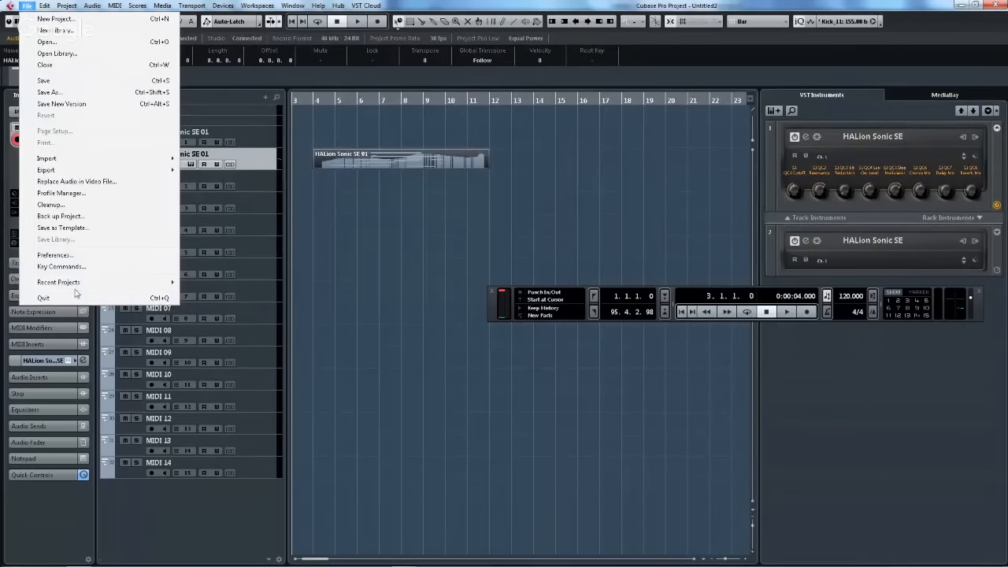
mouse_move(77, 284)
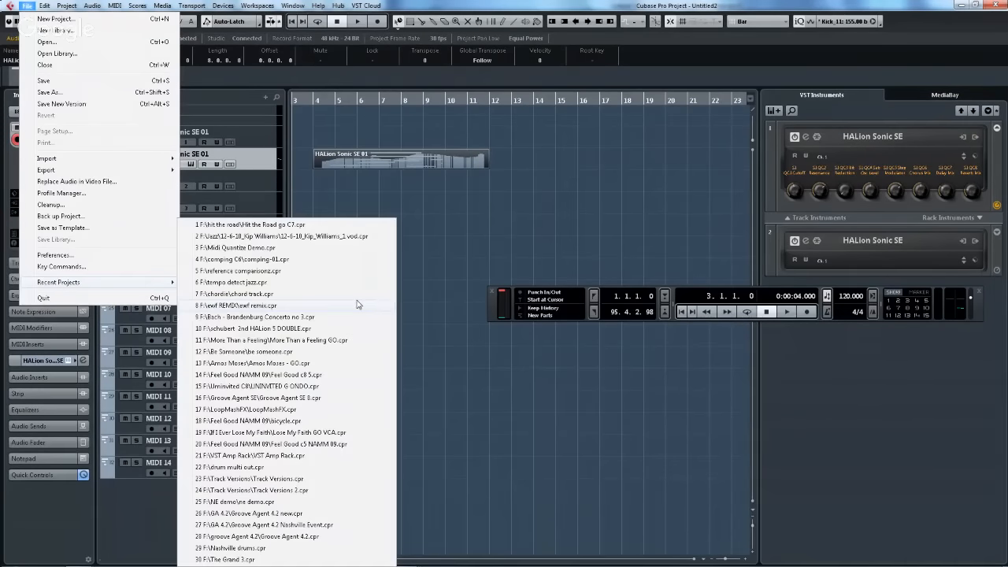
left_click(300, 344)
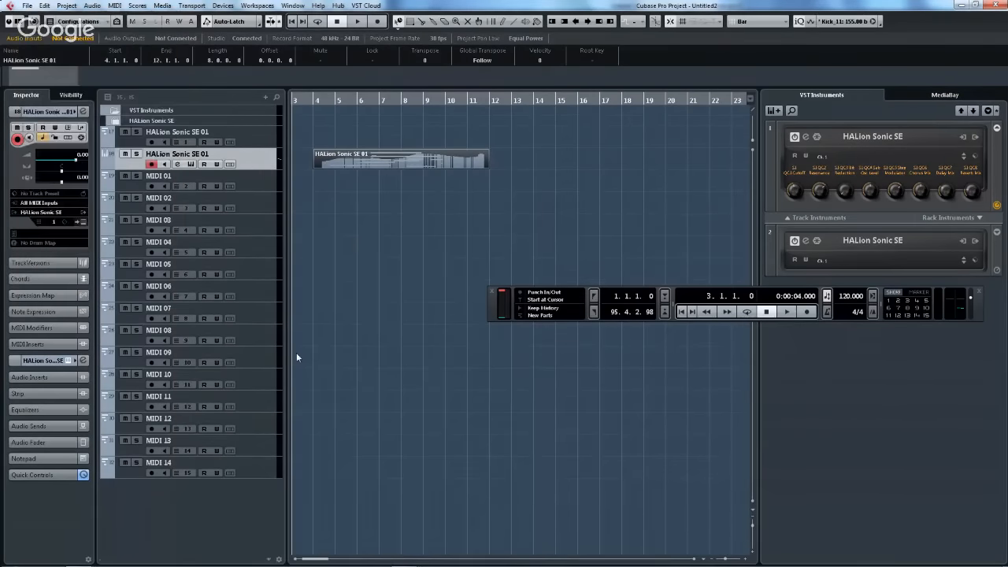
left_click(476, 305)
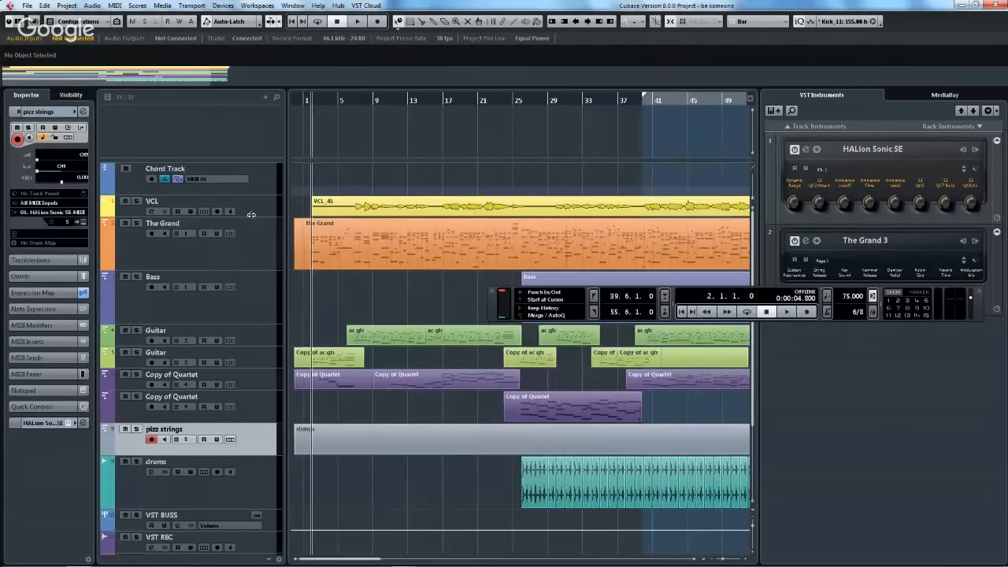
- Enlarge and solo the VCL audio track, and start playback from bar 11
left_click_drag(250, 216, 246, 247)
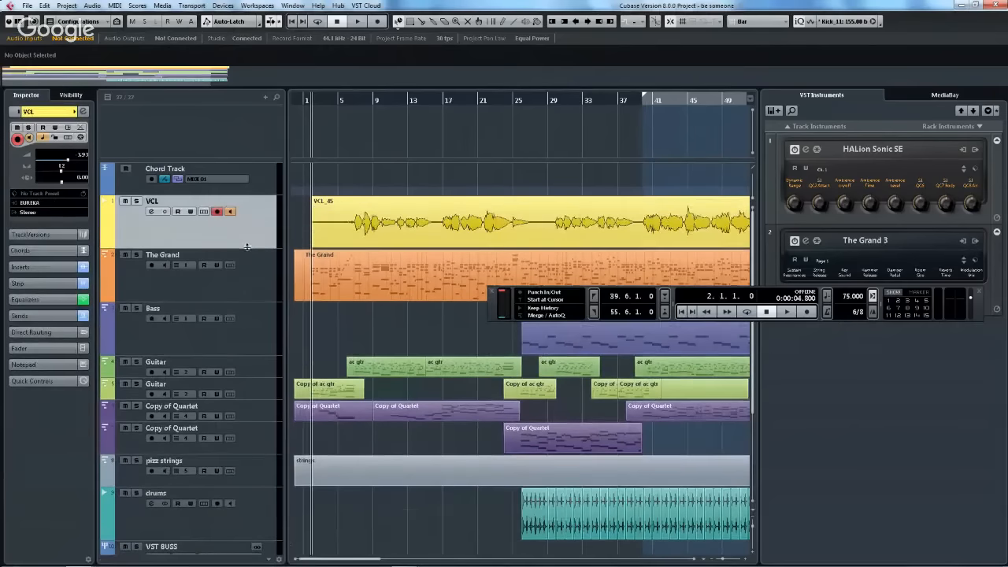
left_click(137, 202)
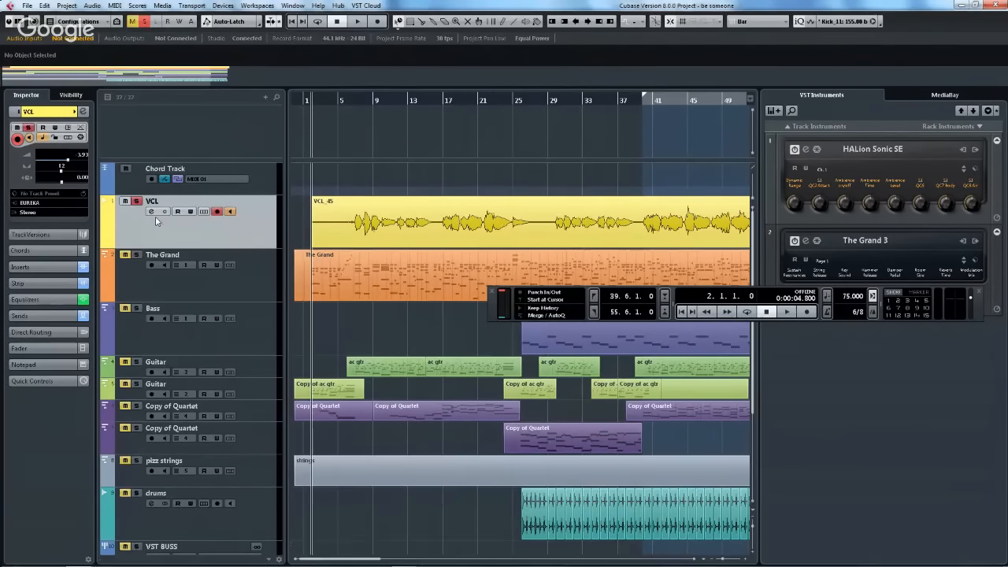
left_click(408, 99)
left_click(389, 104)
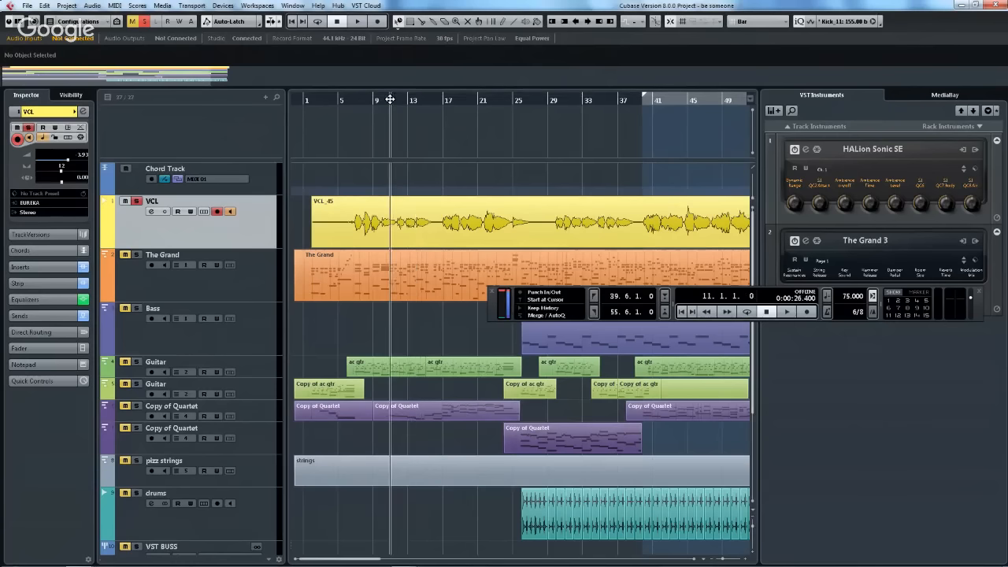
key("space")
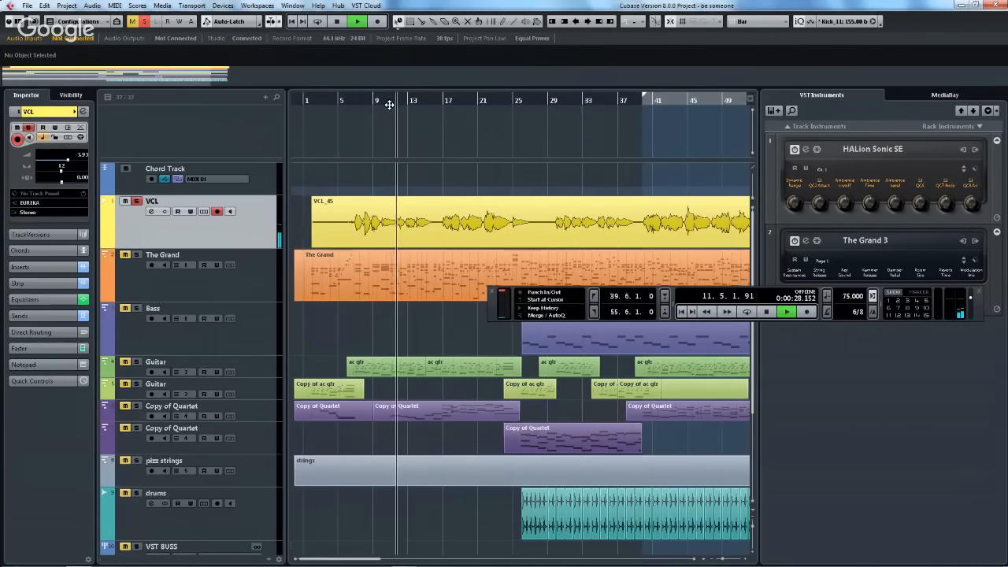
- Replay the VCL vocal from bar 9, make its track taller, and stop playback
left_click(377, 98)
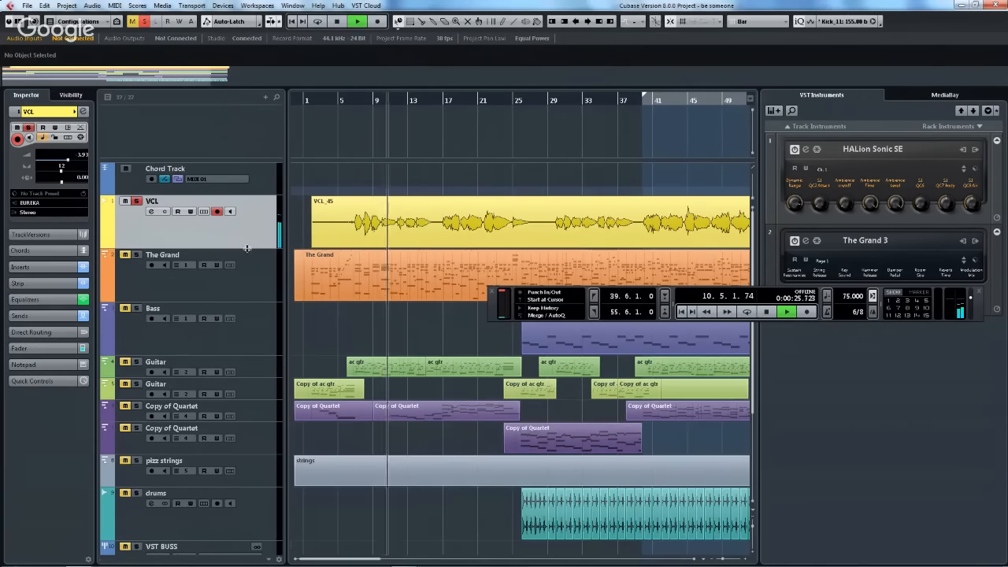
left_click_drag(246, 248, 242, 279)
key("space")
- Turn snap off and range-select the vocal phrase on the VCL track from about 9.6.2 to 11.5.2
left_click_drag(371, 99, 372, 149)
right_click(446, 210)
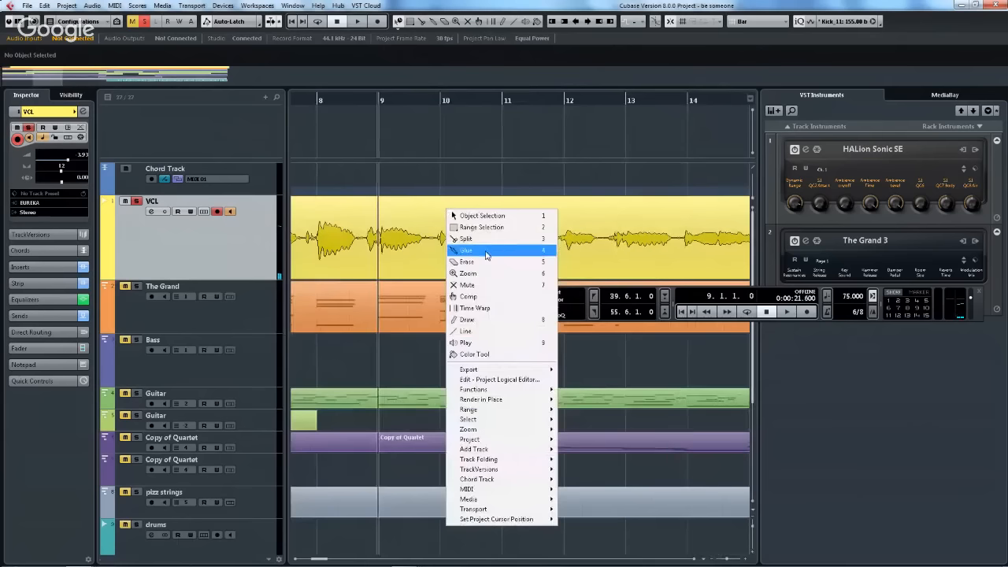
left_click(442, 229)
left_click_drag(429, 230, 536, 235)
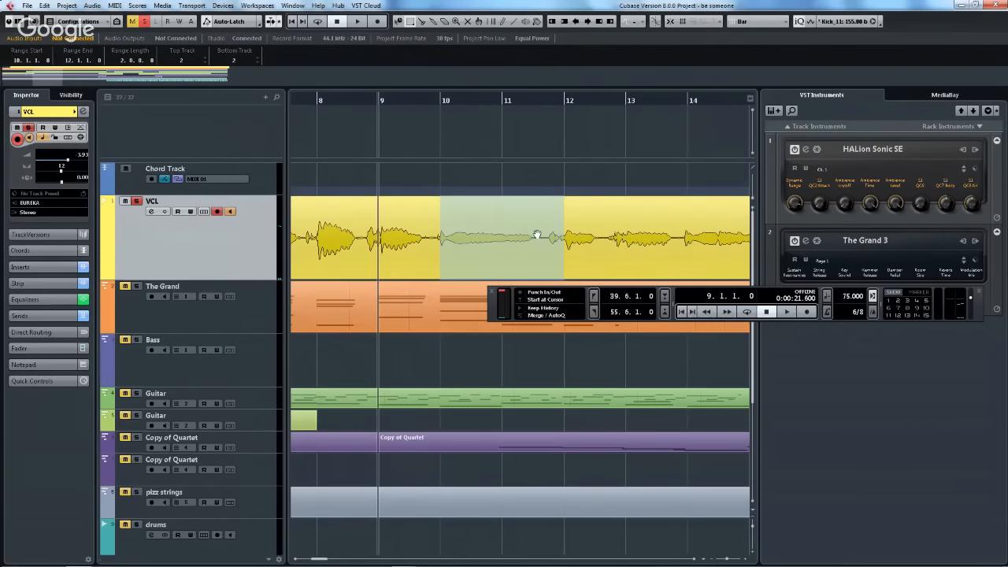
left_click_drag(426, 226, 539, 228)
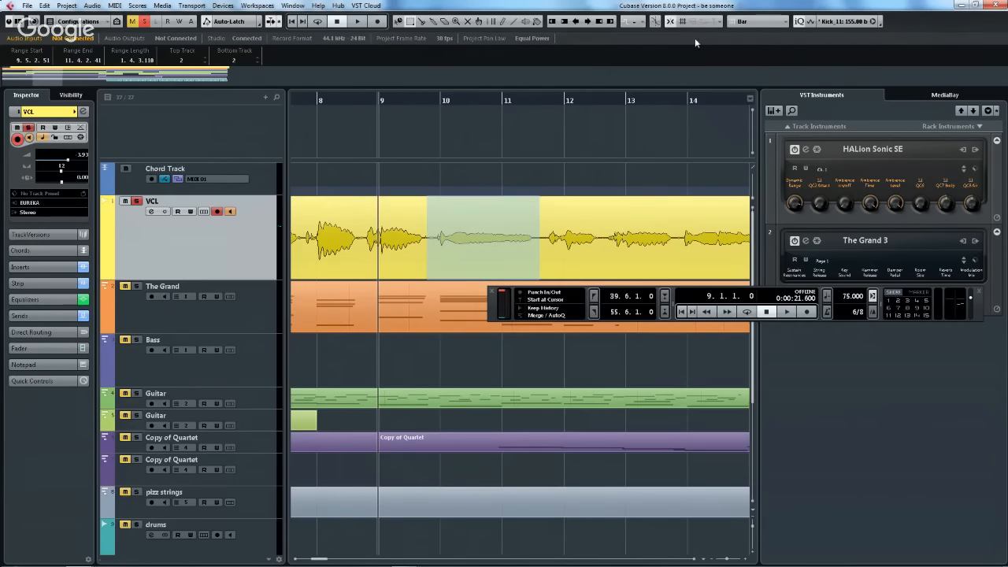
left_click(436, 214)
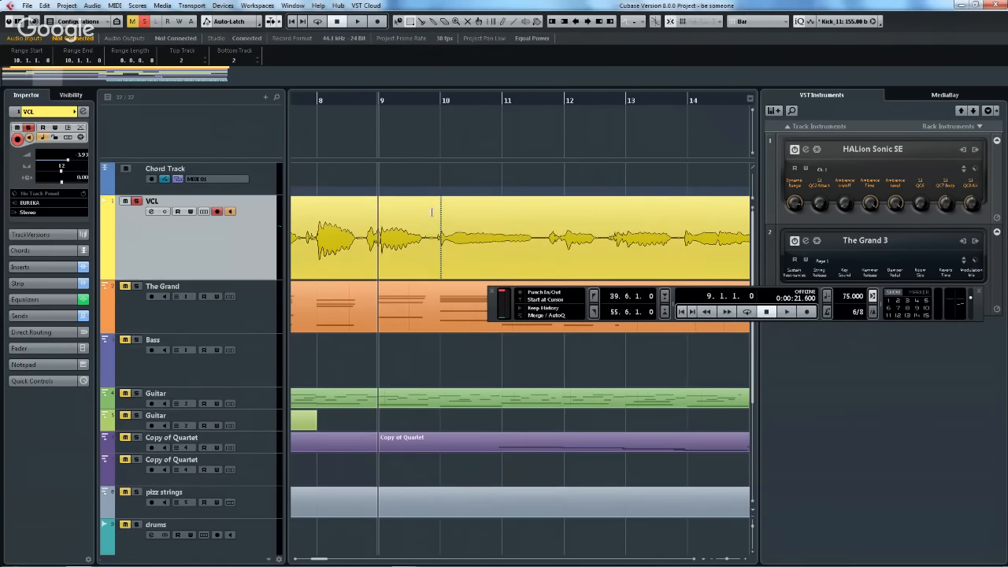
left_click_drag(432, 212, 554, 237)
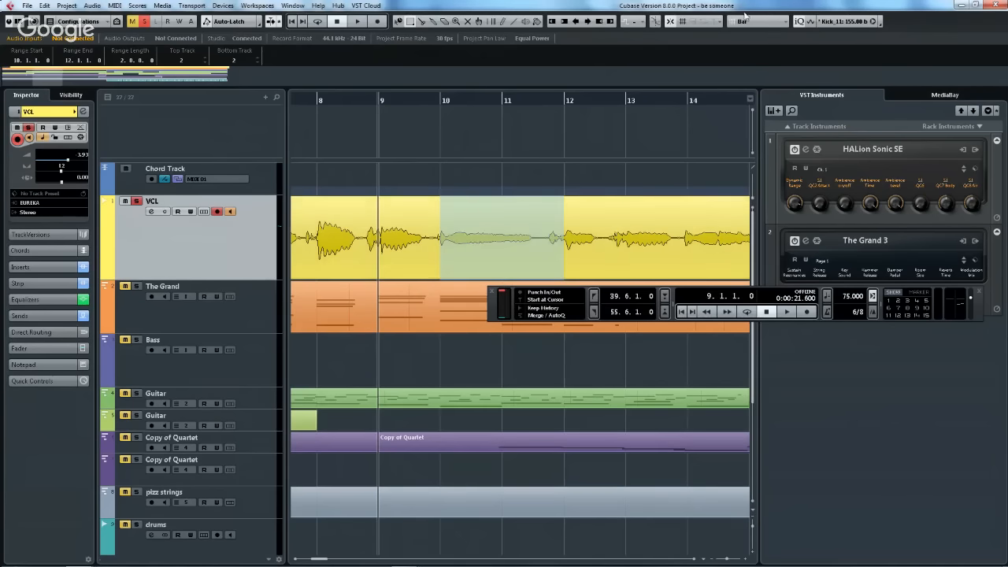
left_click(672, 22)
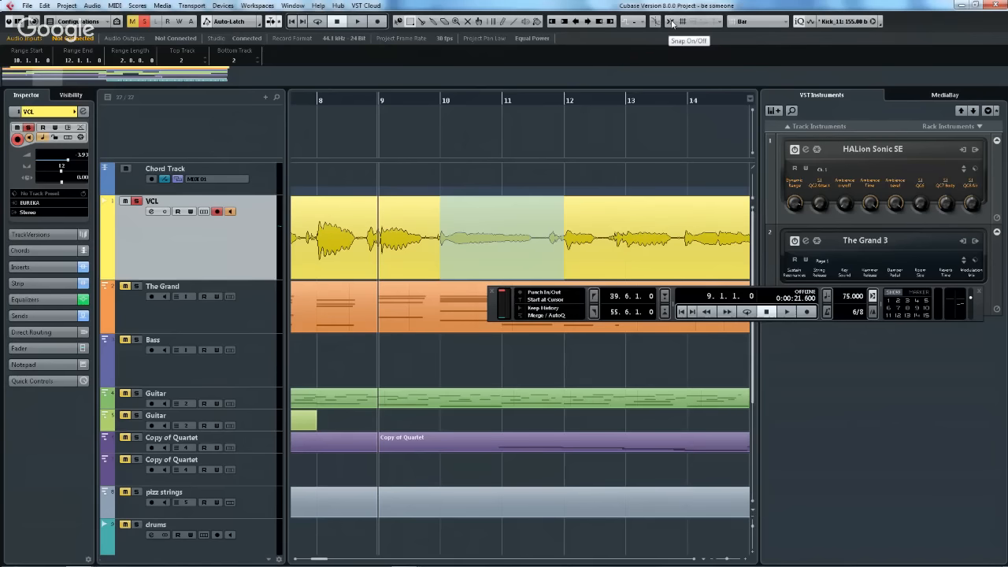
left_click_drag(435, 221, 550, 221)
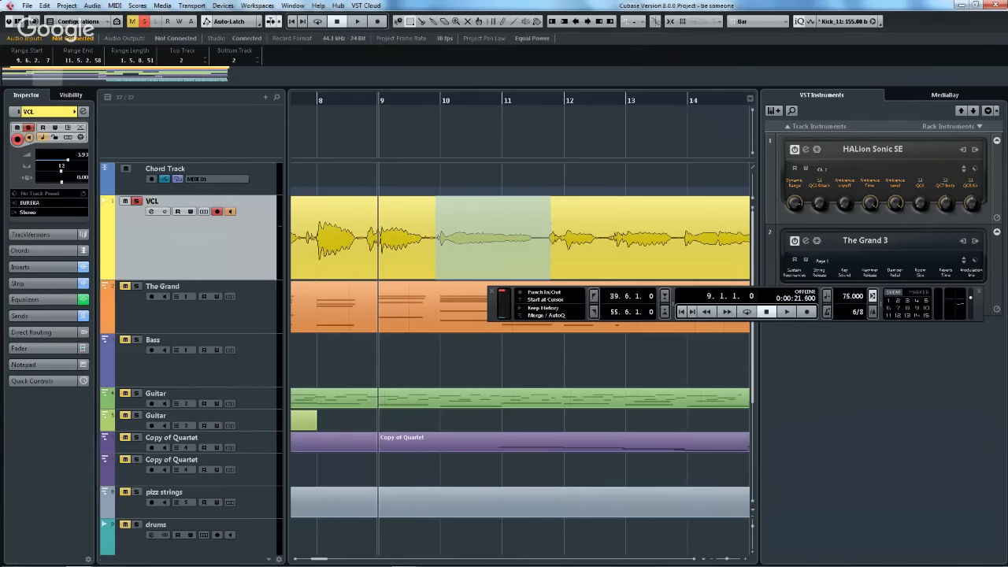
- Generate four harmony voices from the selected VCL range with vibrato strength reduced by 80%
right_click(468, 214)
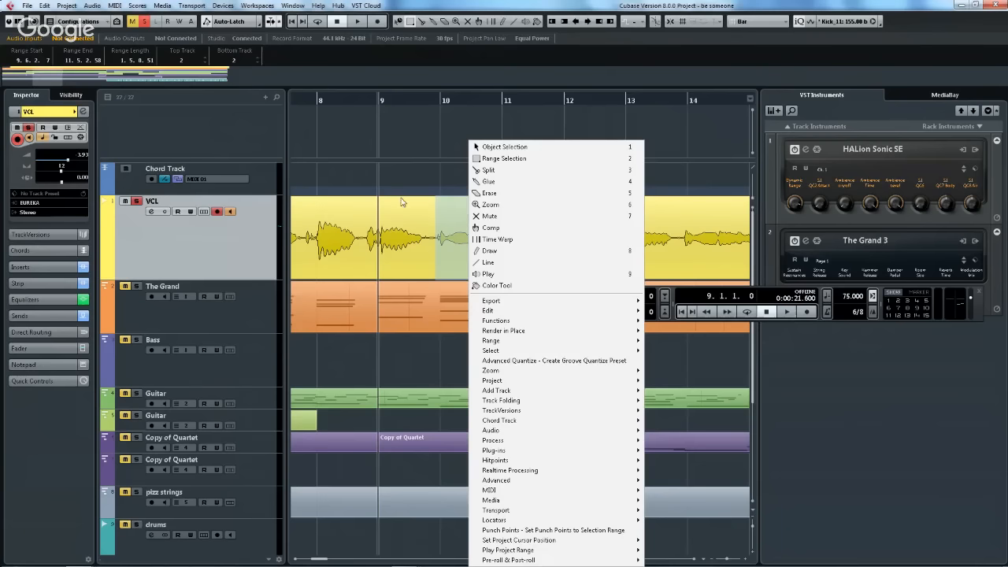
left_click(93, 5)
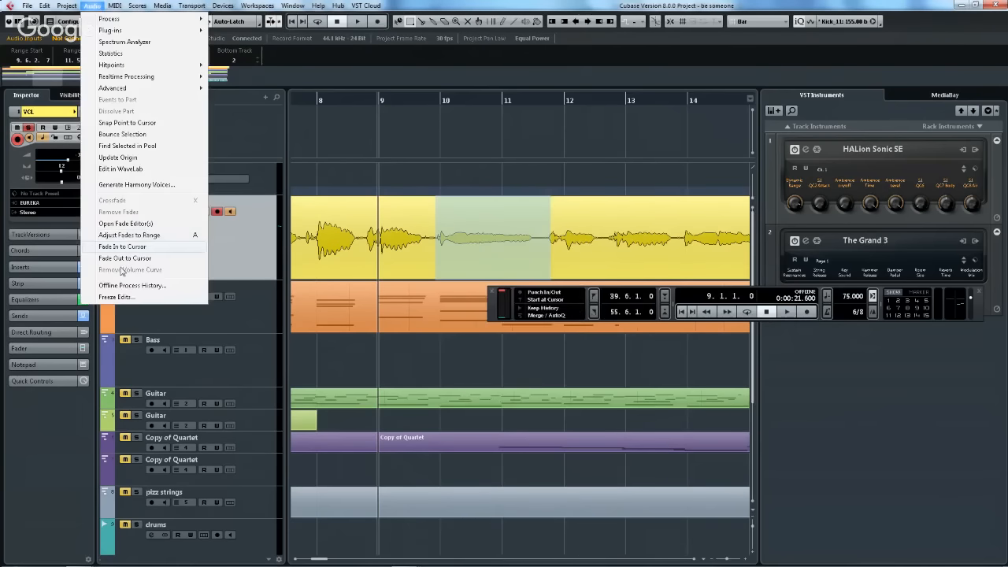
left_click(157, 185)
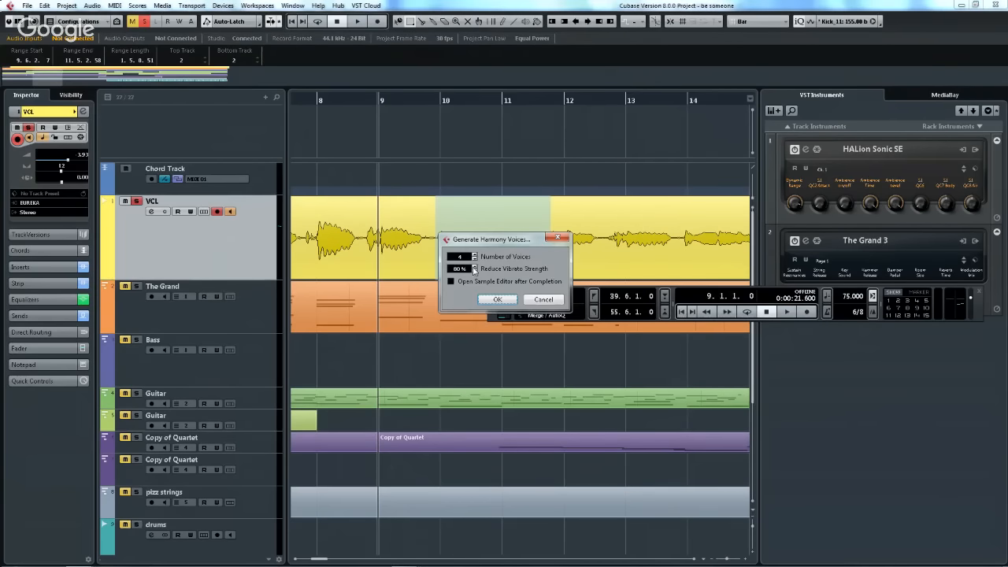
left_click(502, 300)
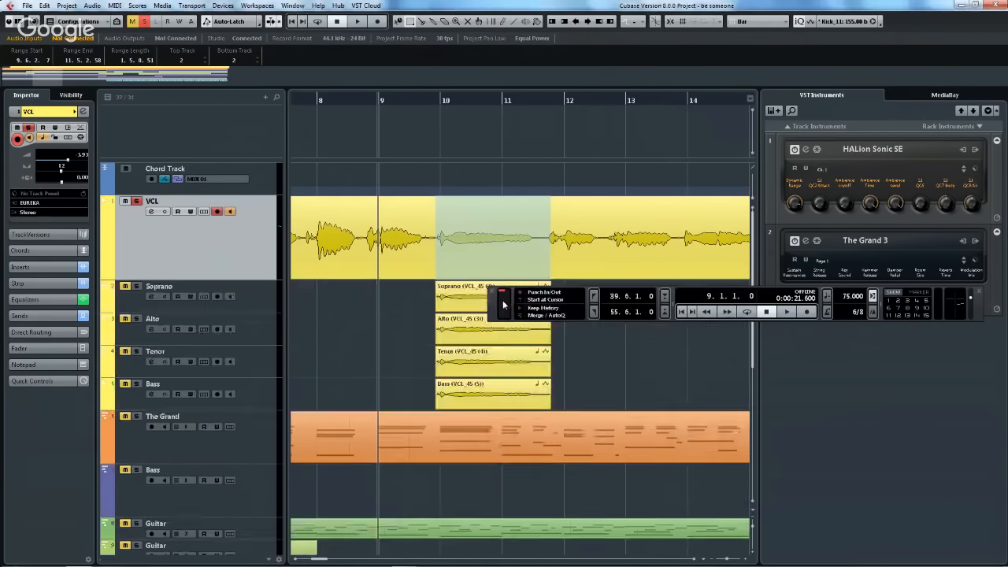
- Play the vocal from just before bar 10, stop playback, and unsolo the VCL track
left_click_drag(447, 101, 426, 100)
key("space")
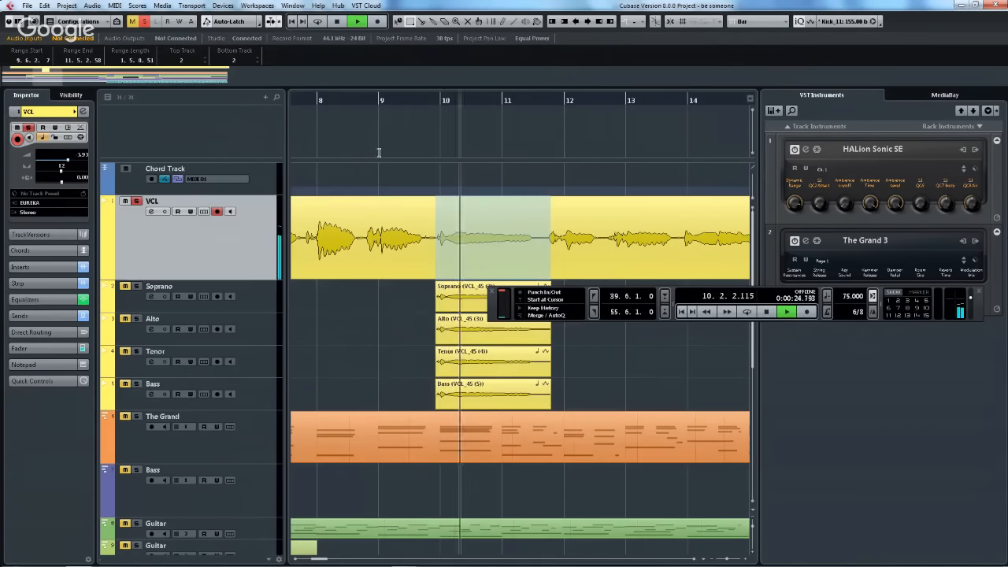
key("space")
left_click(136, 202)
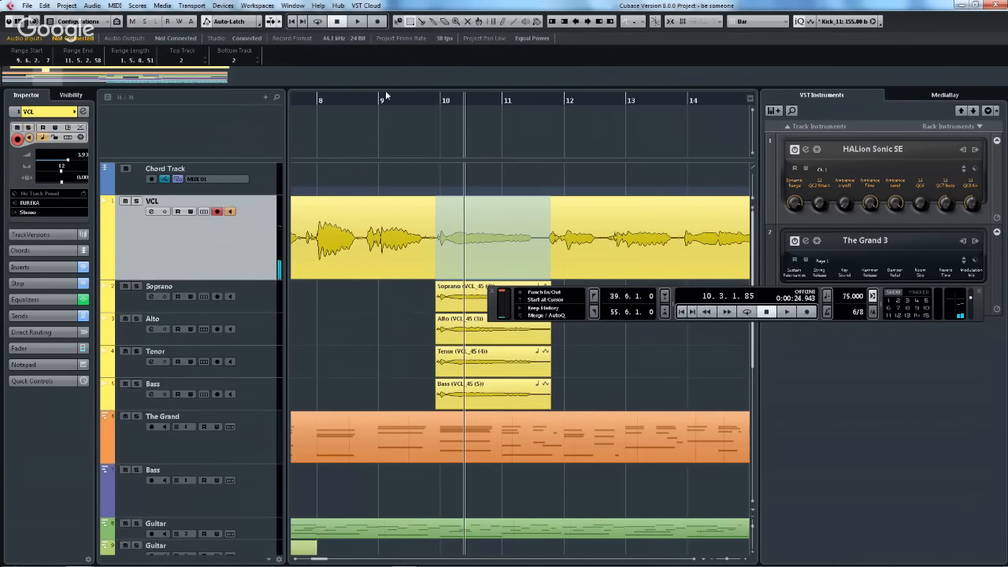
- Audition the harmony voices in the full mix from about 9.4, and undo their generation
left_click_drag(420, 100, 411, 100)
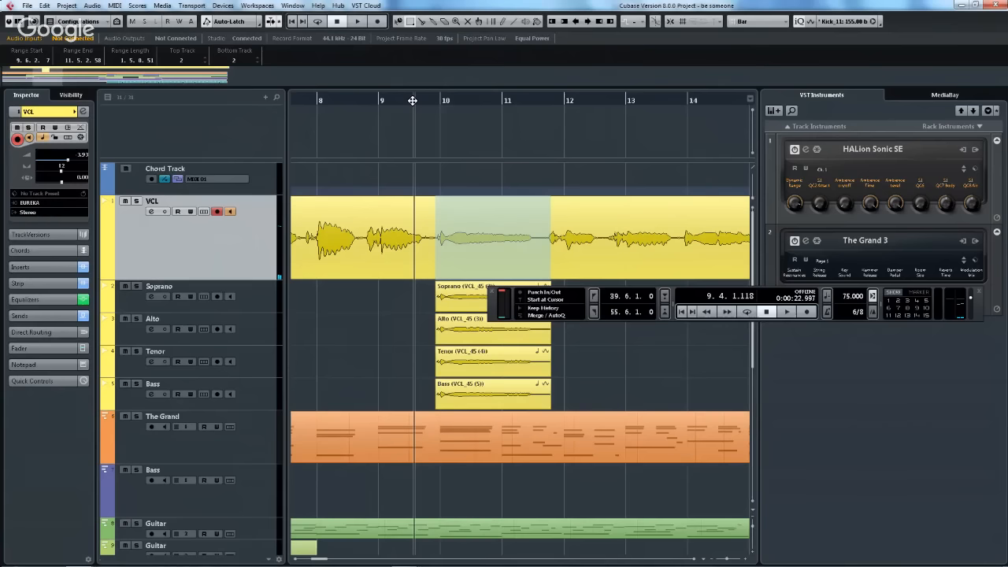
key("space")
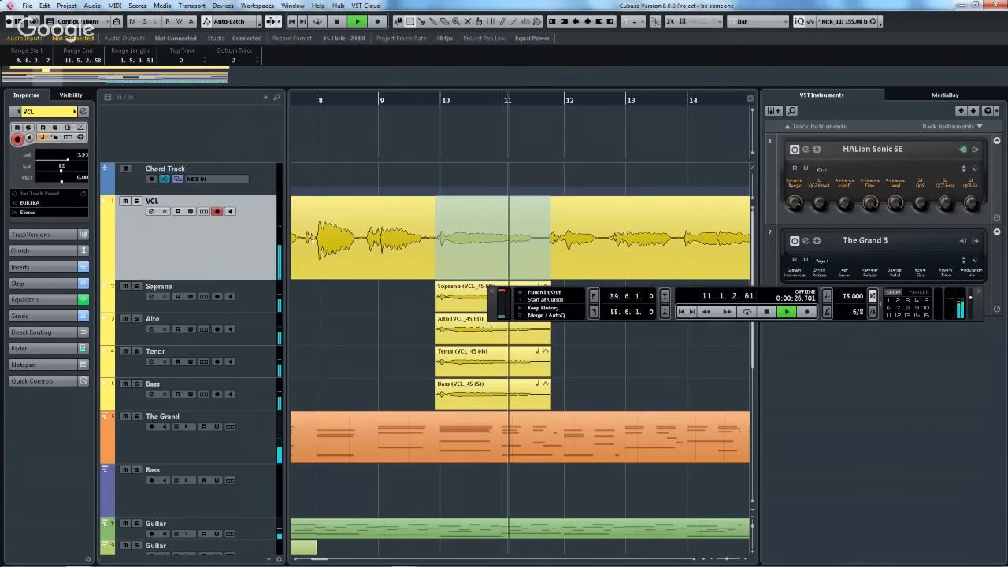
key("space")
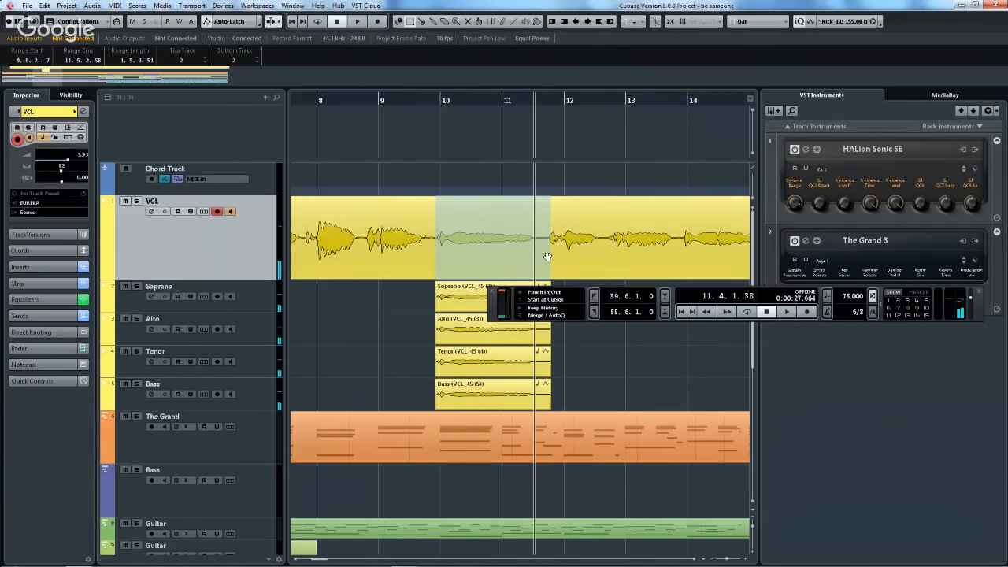
key("ctrl+z")
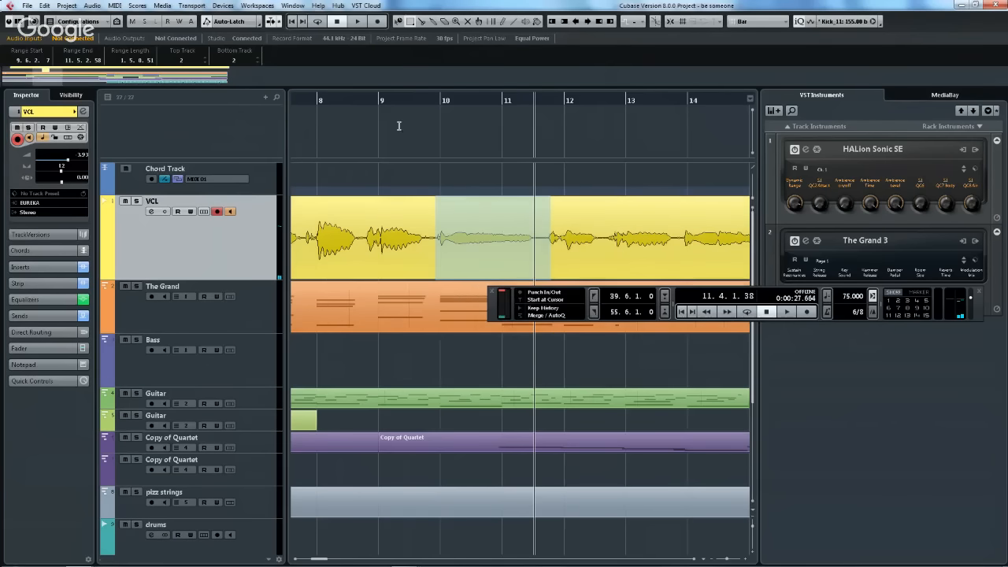
- Create chord symbols on the Chord Track from The Grand part, including bass notes and tensions and ignoring notes shorter than 0.2.0.0
left_click_drag(395, 101, 400, 79)
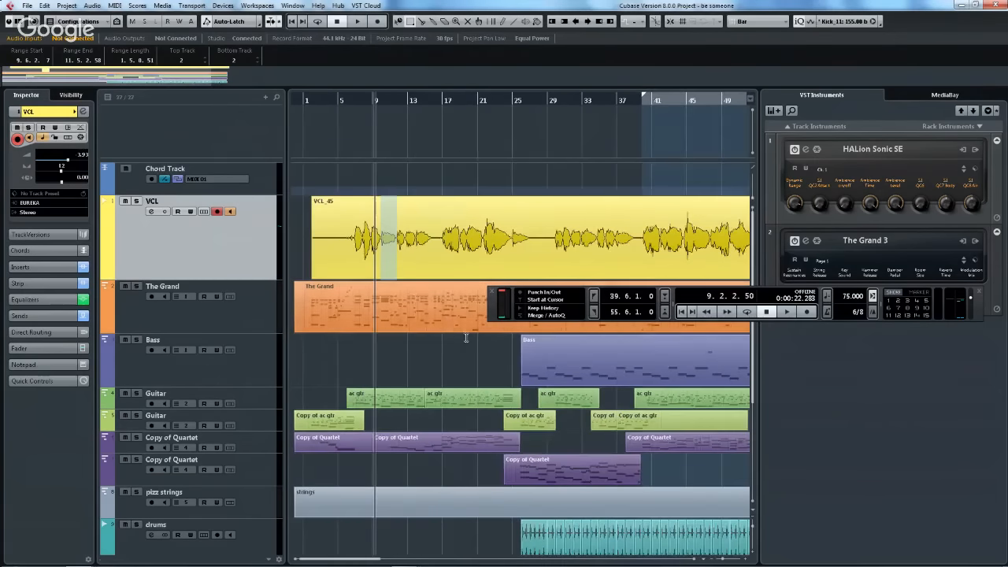
right_click(411, 331)
left_click(441, 146)
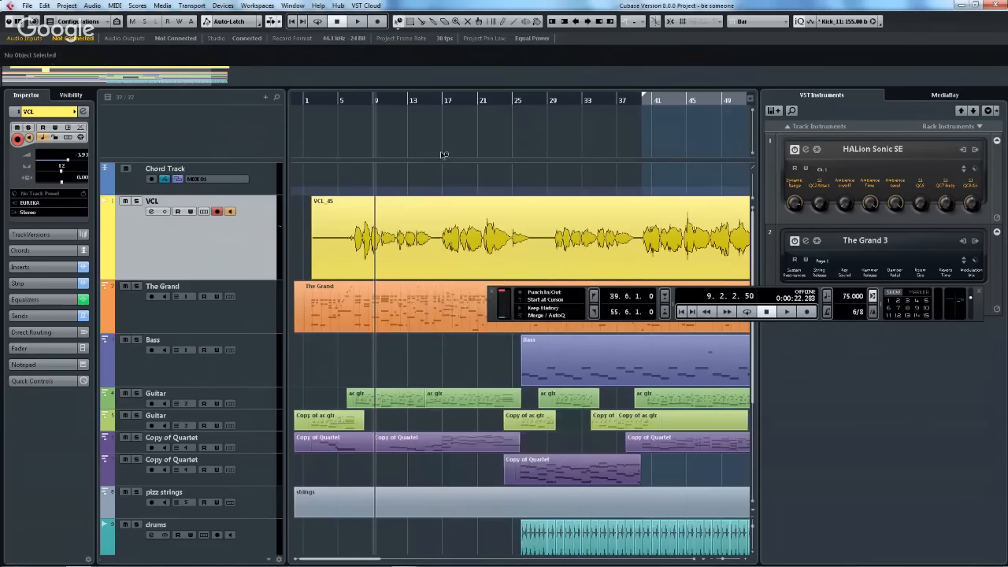
left_click(398, 311)
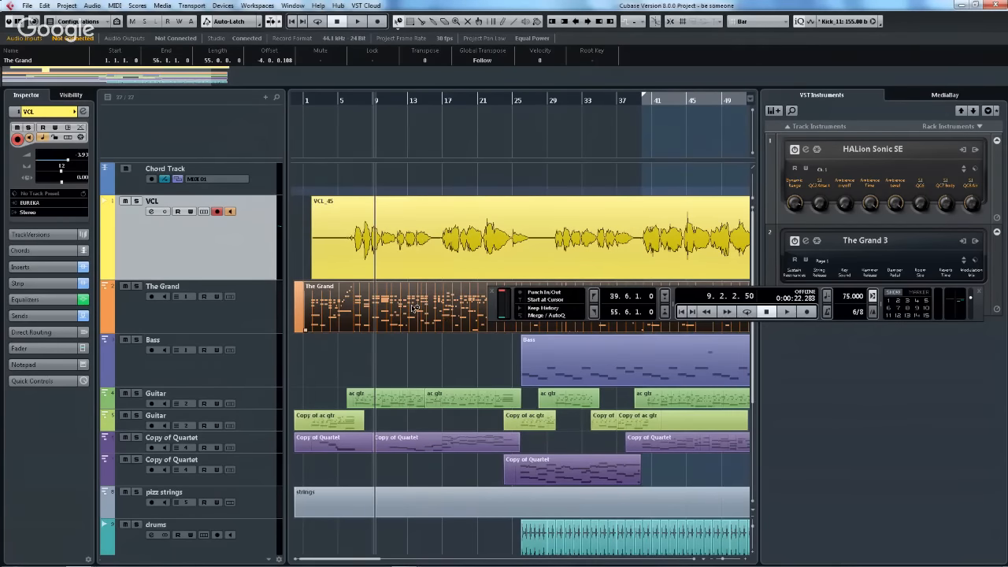
right_click(415, 307)
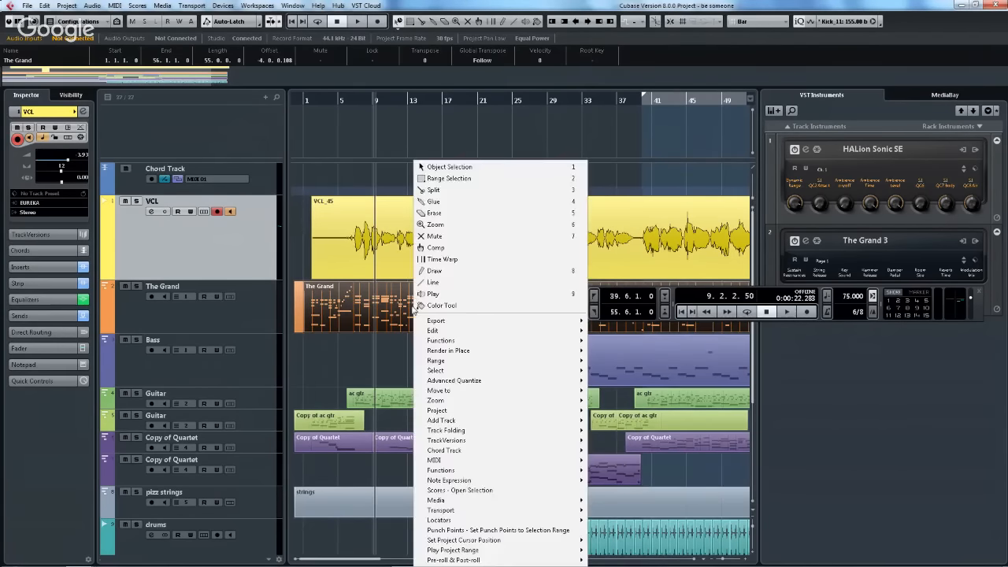
mouse_move(482, 453)
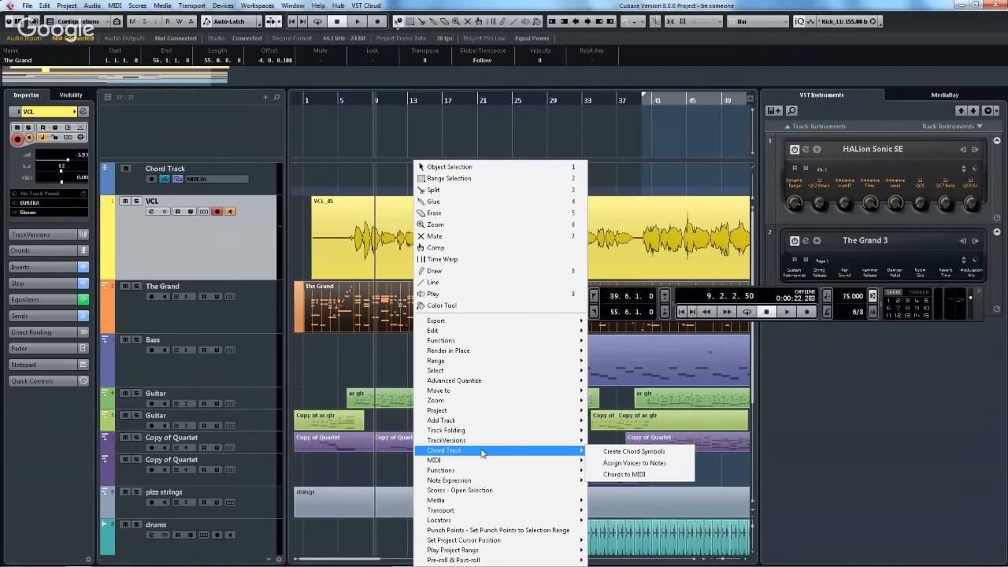
left_click(650, 454)
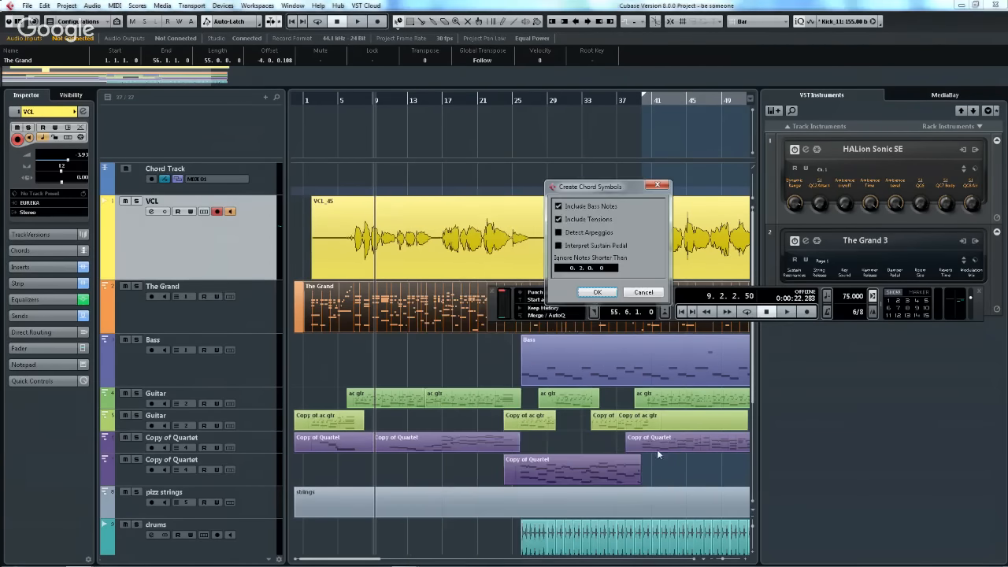
left_click(600, 292)
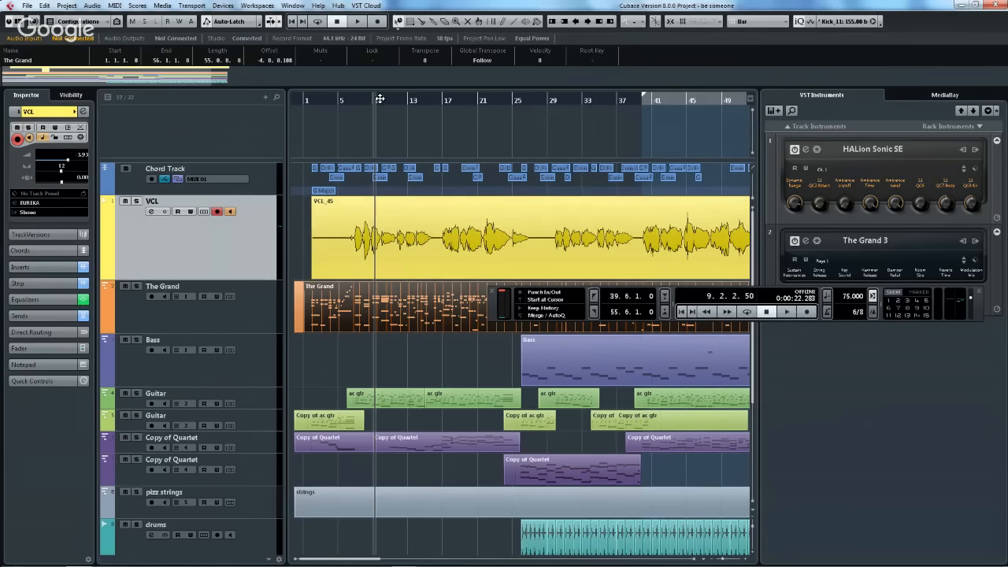
- Generate four harmony voices from the 9.6.2 to 11.5.2 VCL range against the chord symbols, with 80% vibrato reduction
left_click_drag(381, 99, 394, 187)
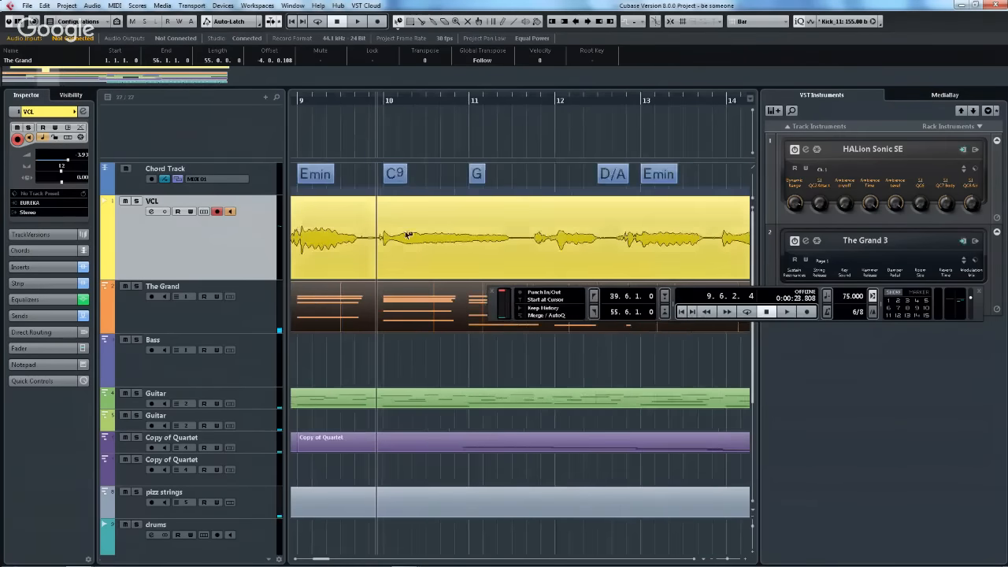
right_click(393, 238)
left_click(443, 180)
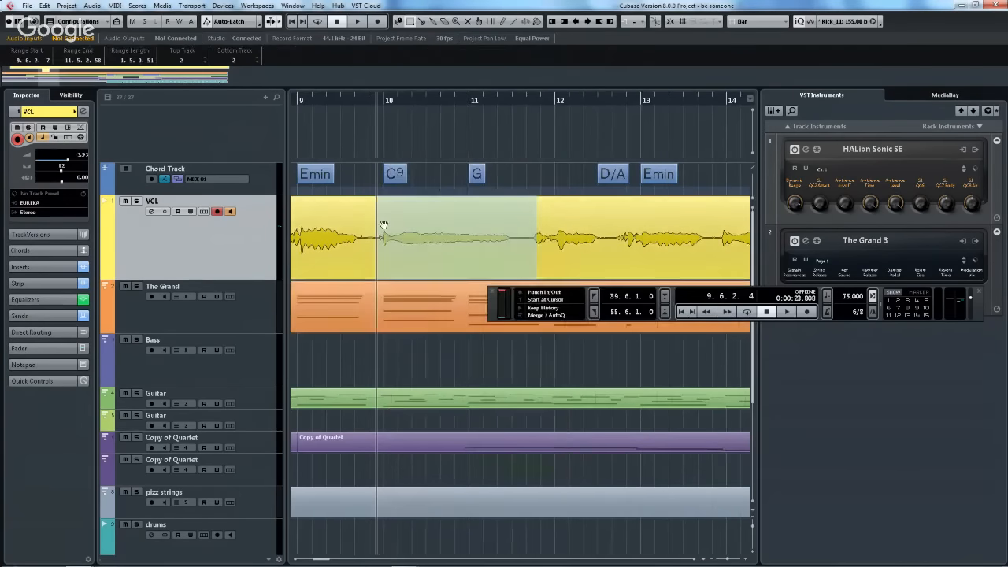
right_click(454, 225)
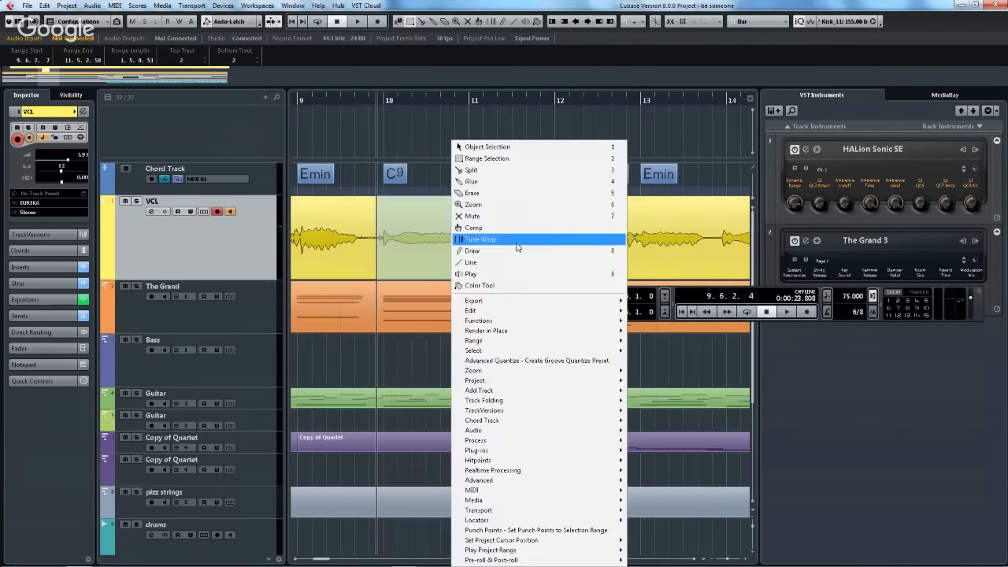
mouse_move(512, 322)
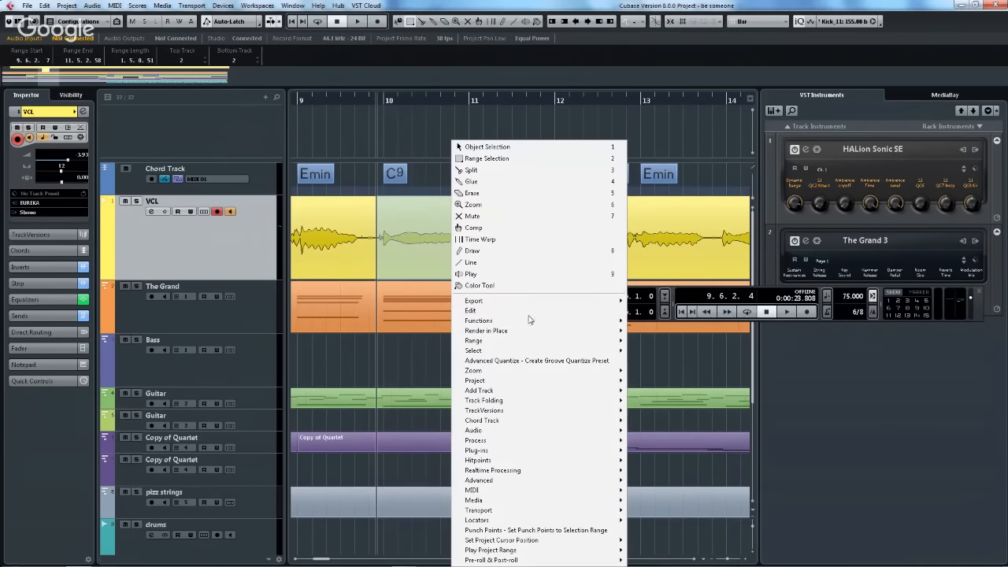
left_click(92, 6)
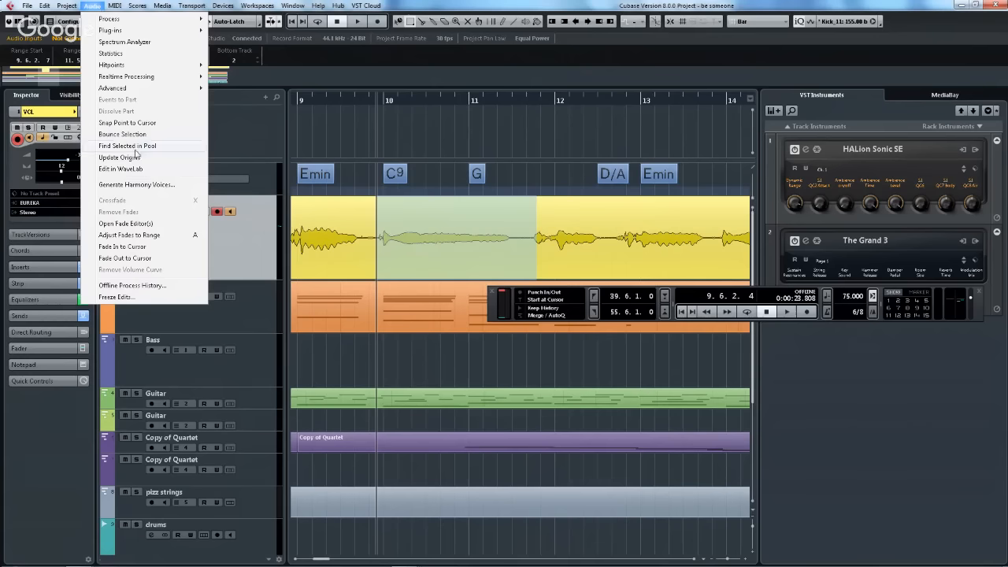
left_click(139, 185)
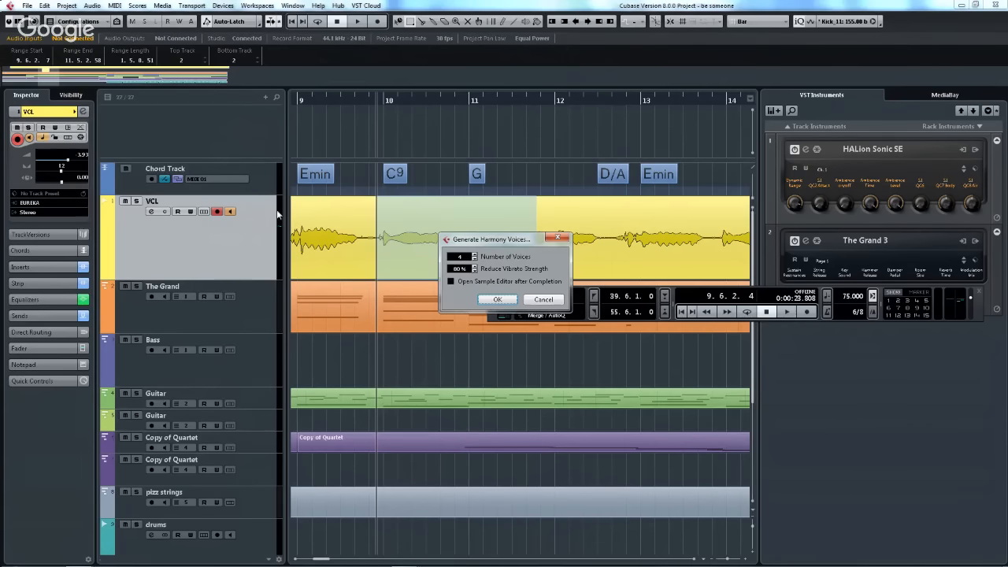
left_click(498, 300)
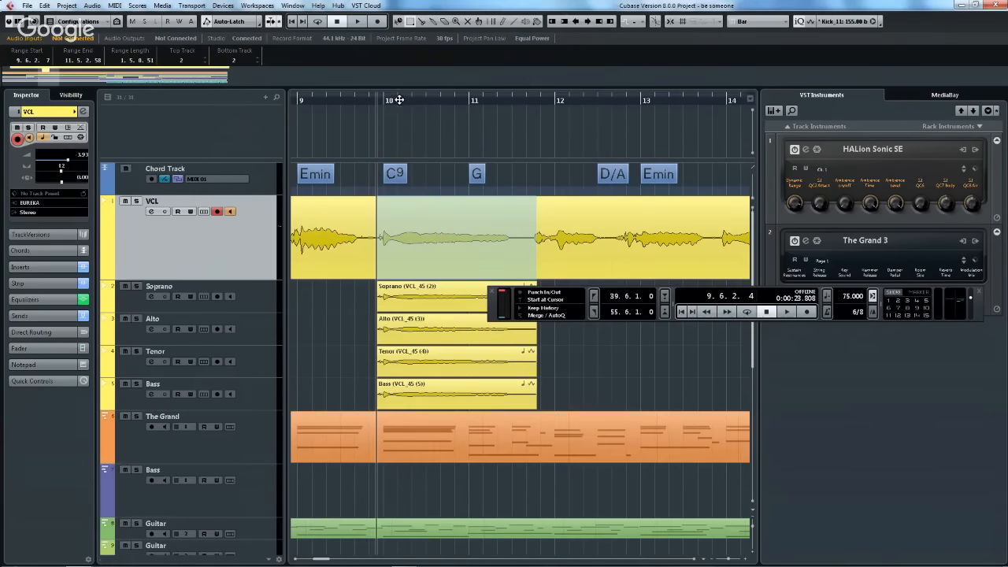
- Play back the chord-based harmony voices with the full mix from before bar 10, and stop playback before bar 12
key("space")
left_click(340, 93)
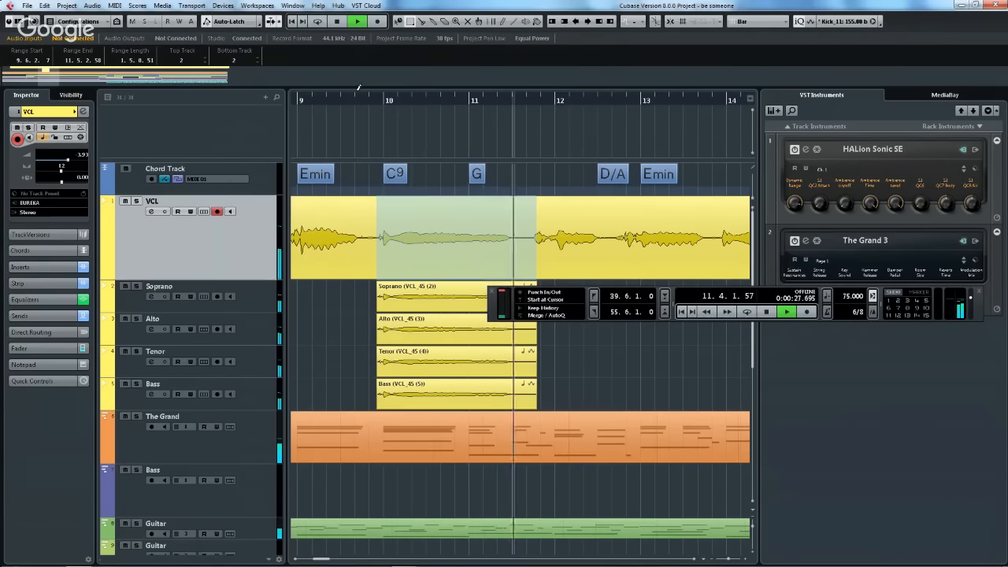
key("space")
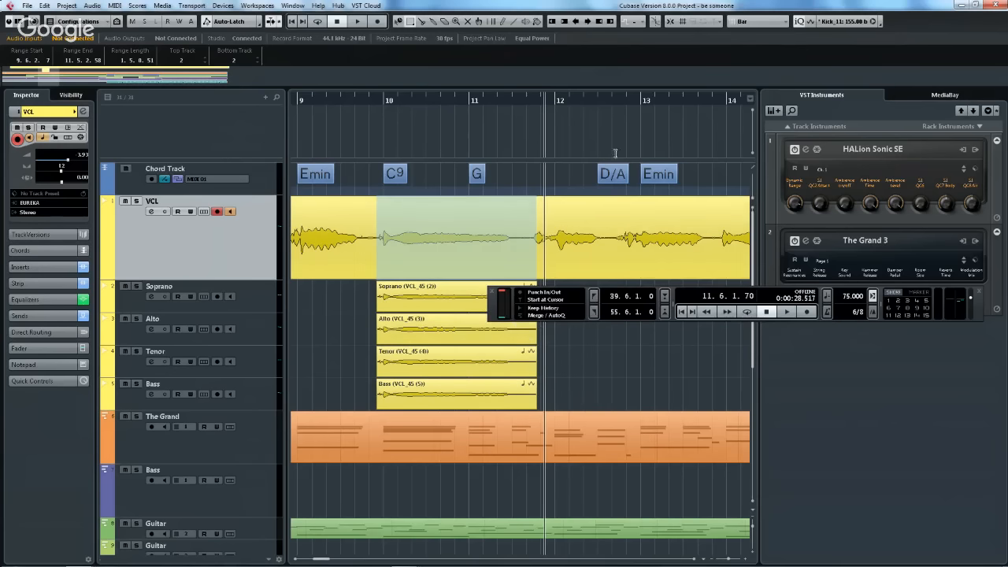
- Open the VCL event together with the Soprano, Alto, Tenor and Bass parts in the Sample Editor, showing VariAudio Pitch & Warp segments coloured by Chord Track
right_click(446, 239)
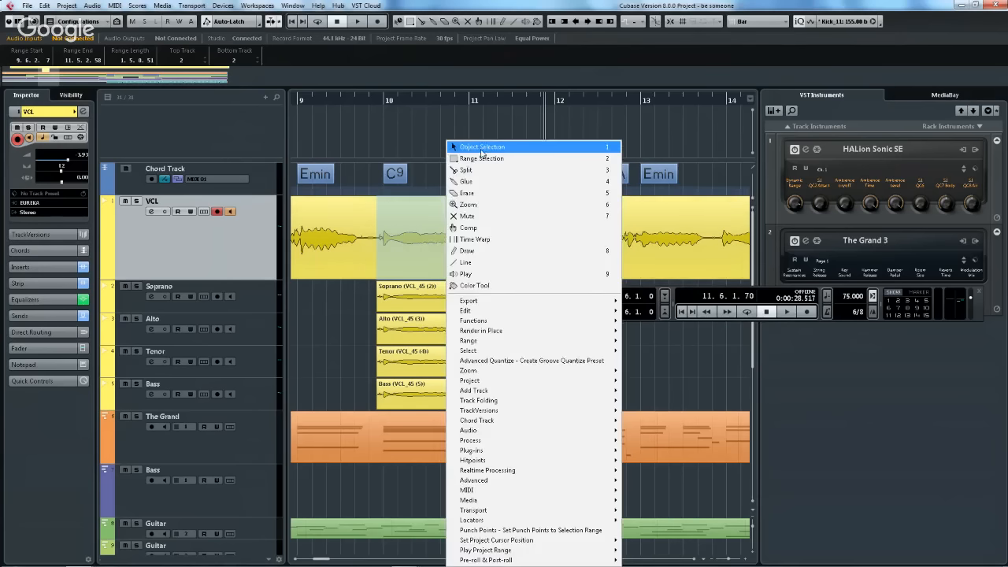
left_click(481, 147)
left_click_drag(553, 397, 381, 228)
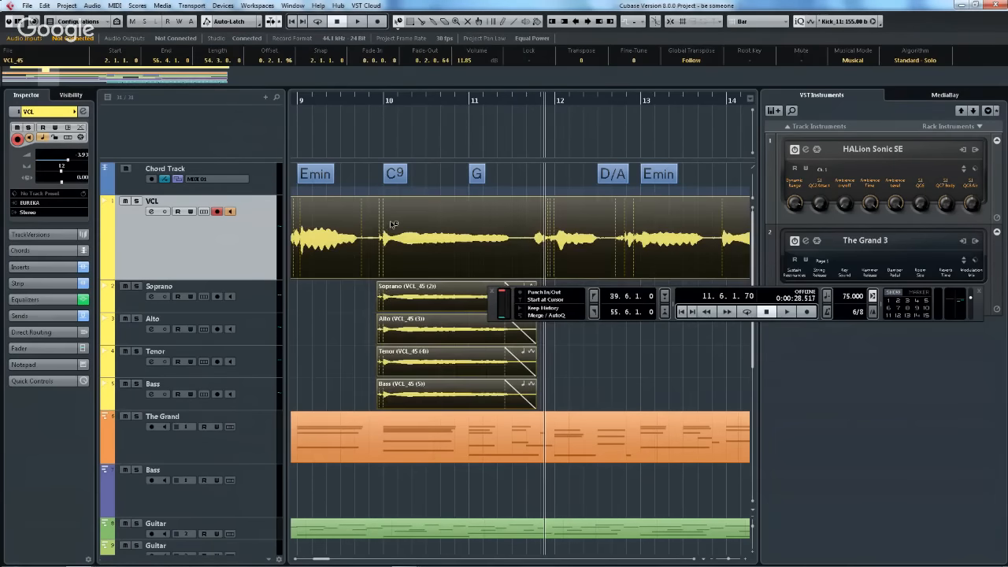
double_click(392, 225)
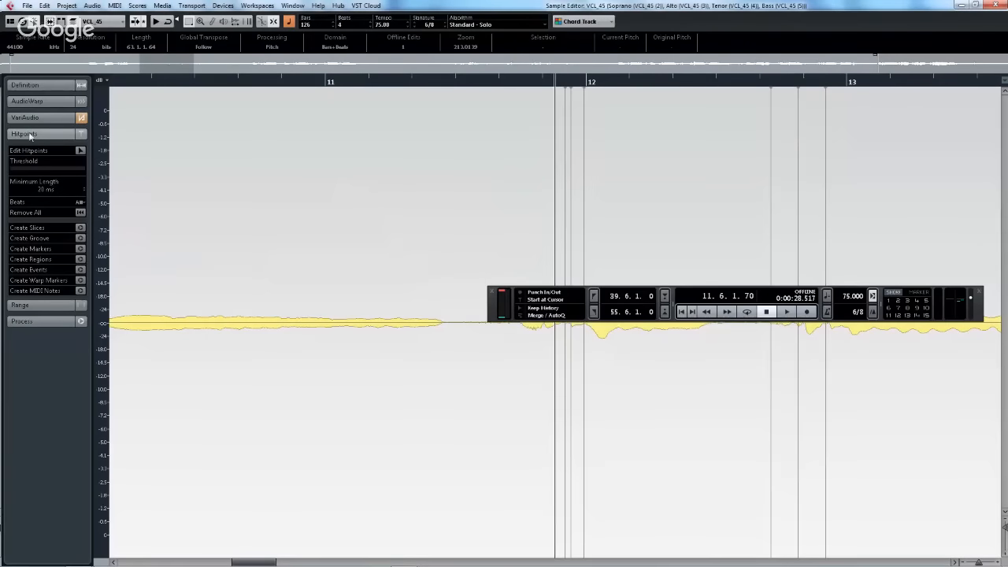
left_click(48, 118)
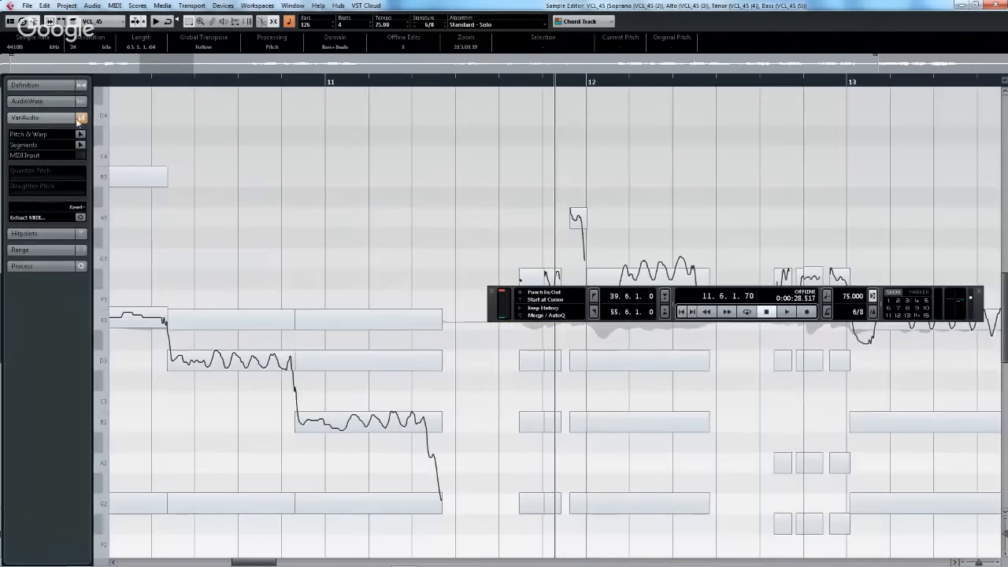
left_click(79, 133)
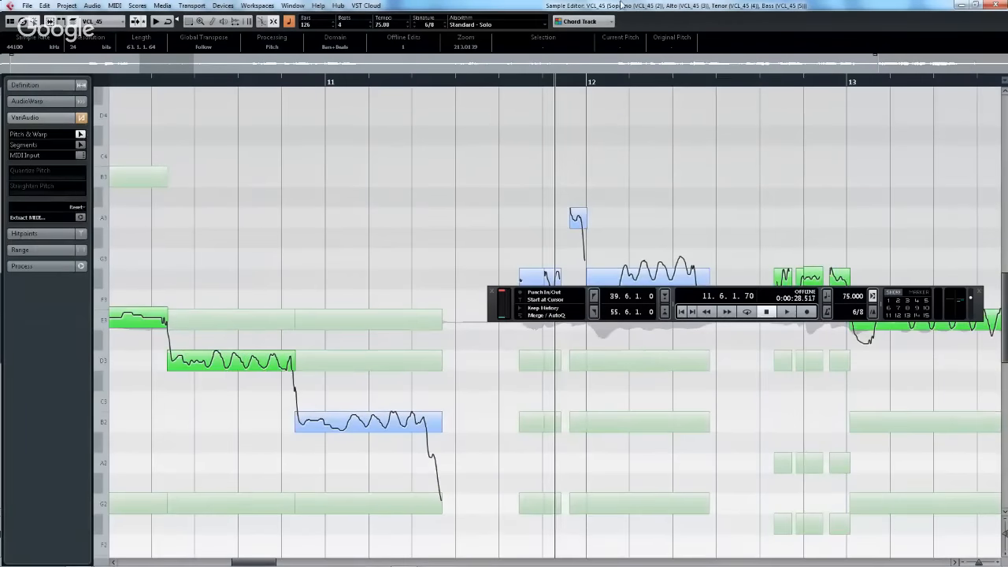
left_click(593, 24)
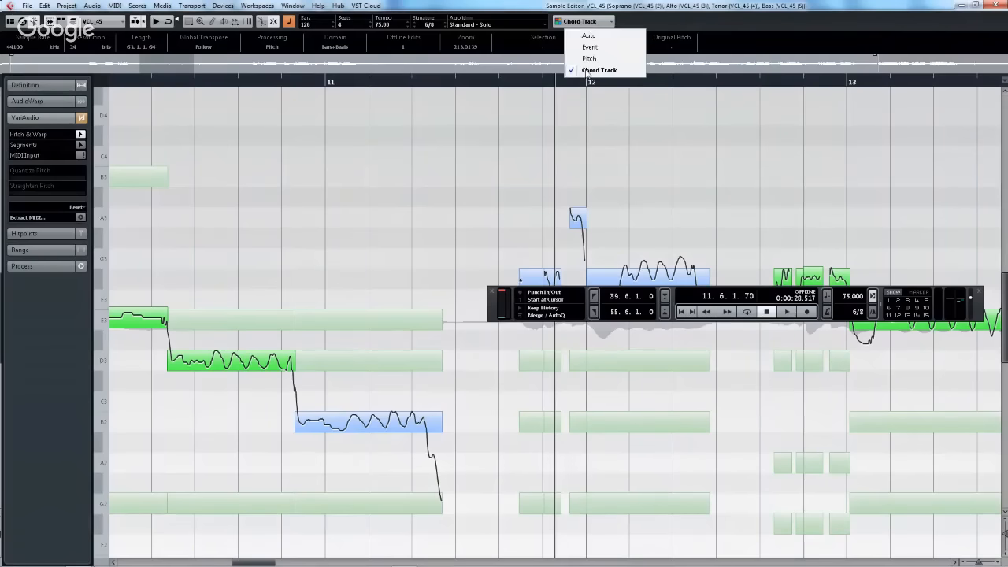
left_click(592, 71)
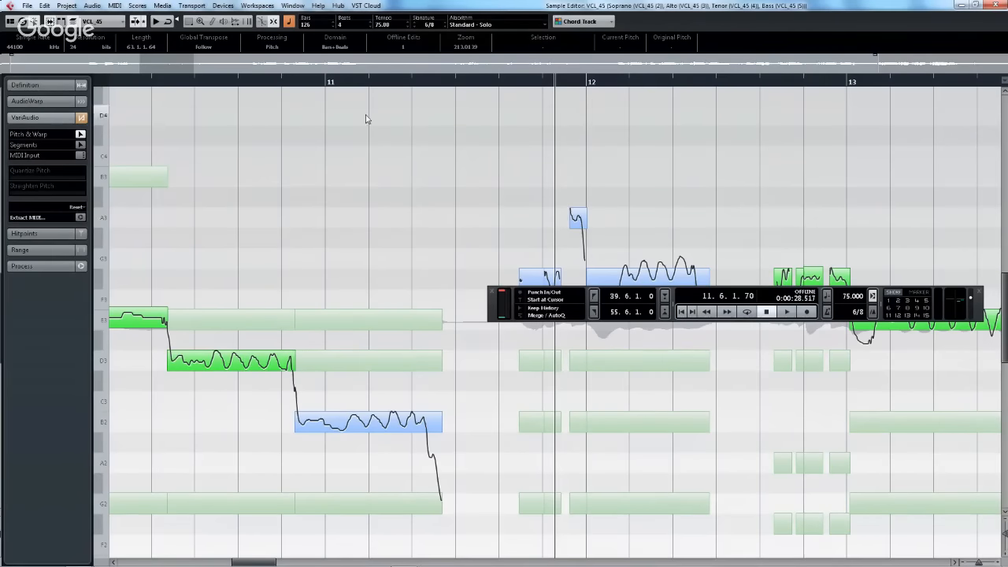
- Inspect the Soprano, Alto and VCL pitch segments between bars 10 and 12 by selecting them one after another
left_click_drag(251, 73, 130, 99)
left_click(332, 320)
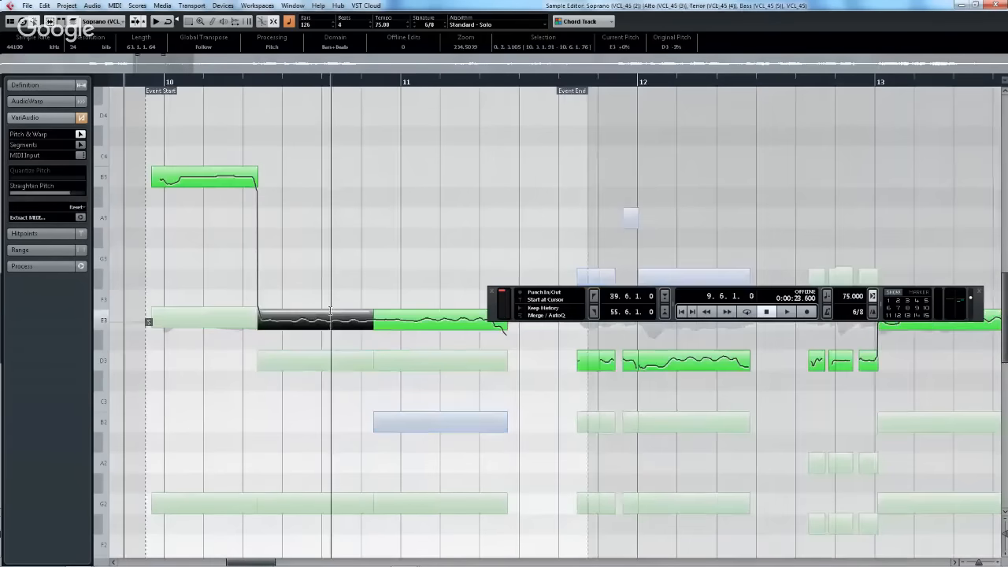
left_click(323, 362)
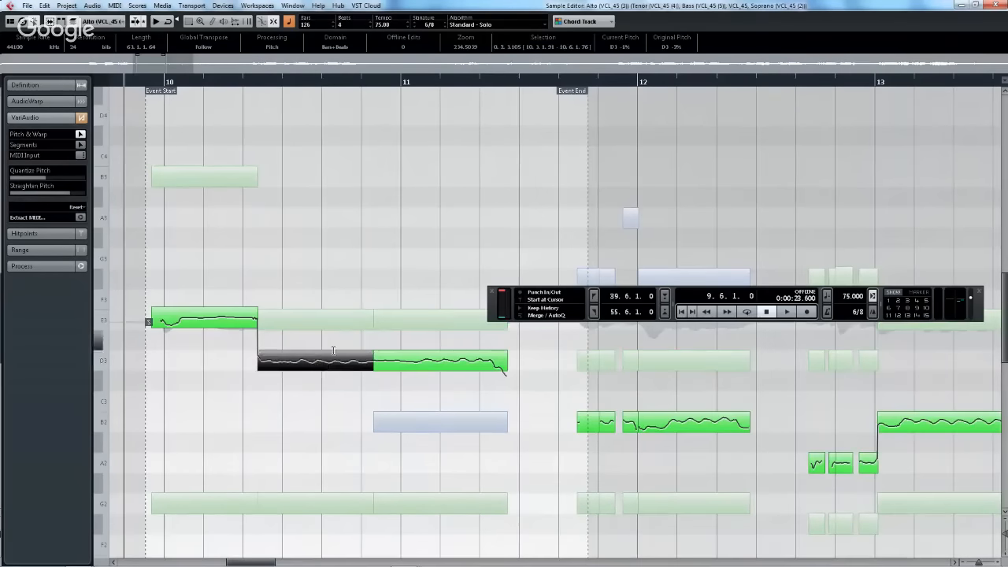
left_click(225, 320)
left_click(451, 432)
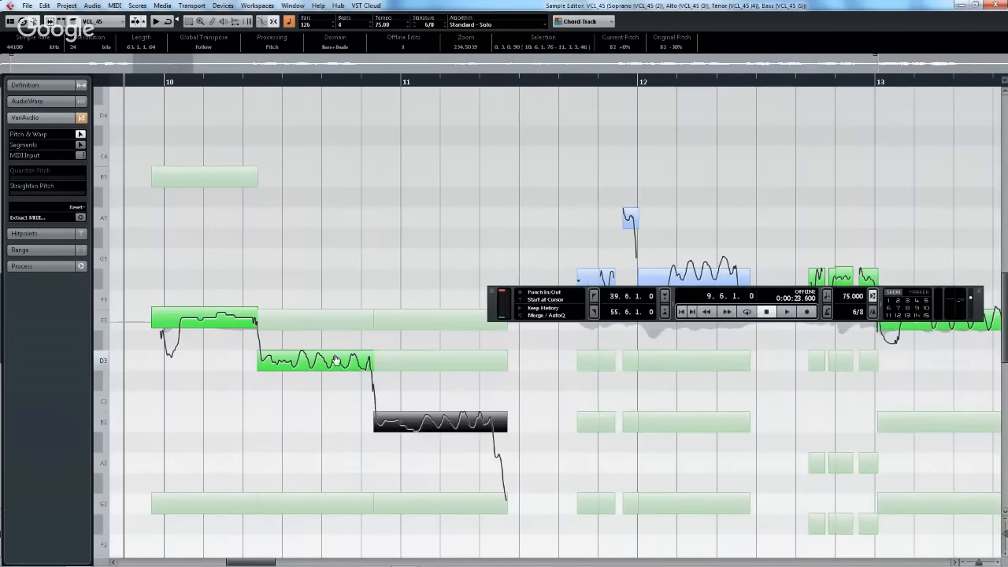
- Raise the middle VCL pitch segment in bar 10 to F3 and audition it from just before bar 10
mouse_move(333, 361)
left_mouse_down()
mouse_move(333, 282)
mouse_move(322, 309)
left_mouse_up()
left_click_drag(186, 82, 144, 85)
left_click(263, 238)
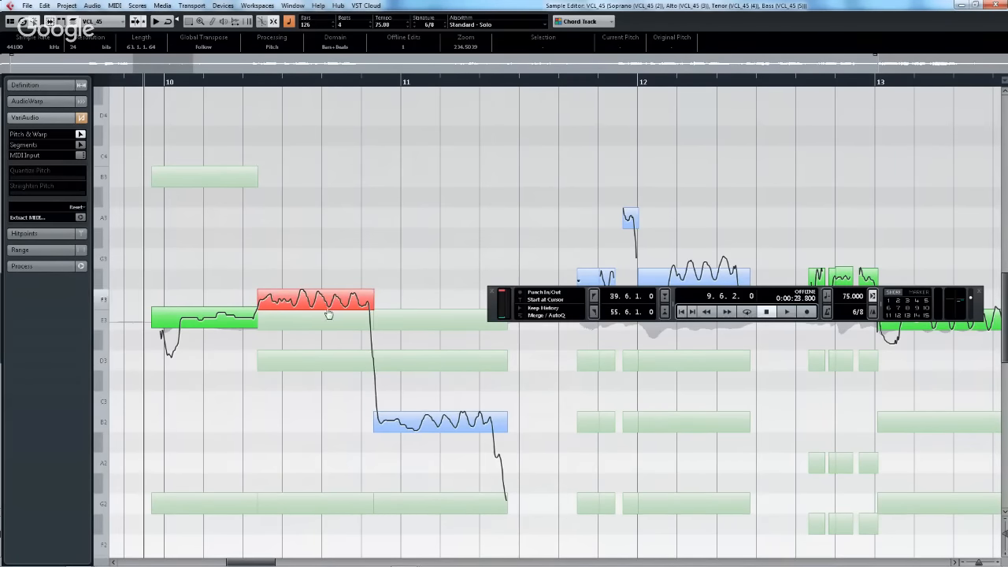
left_click(134, 82)
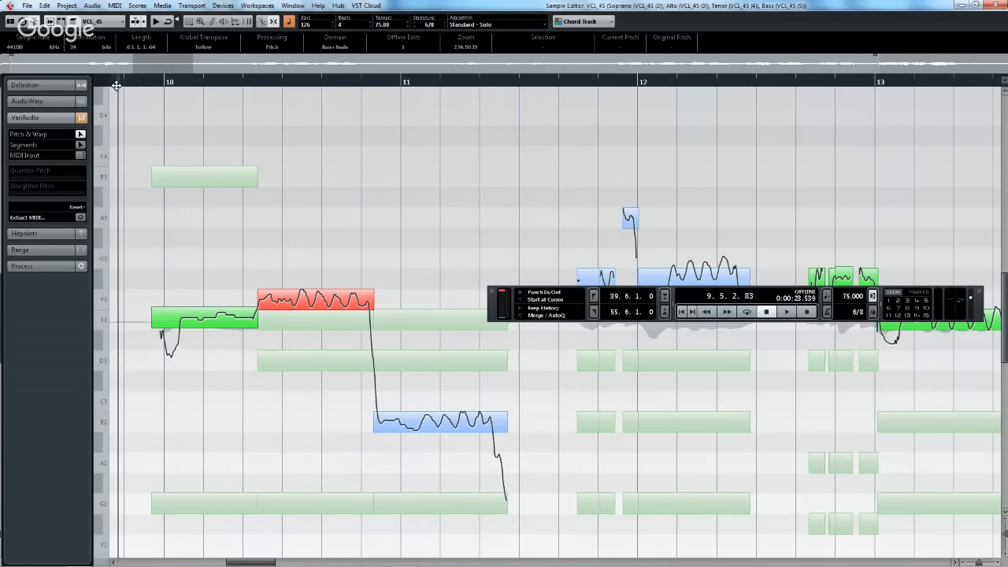
key("space")
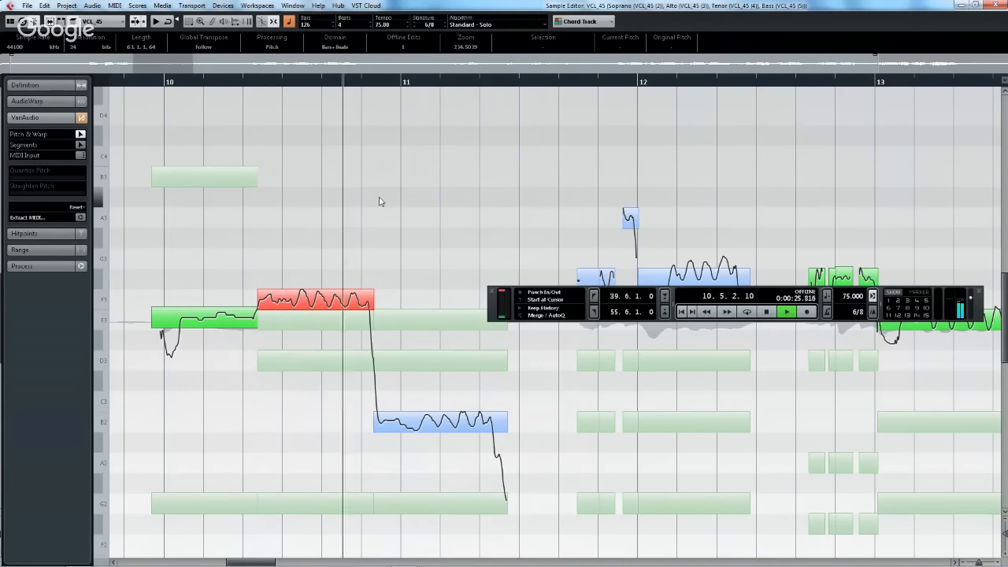
key("space")
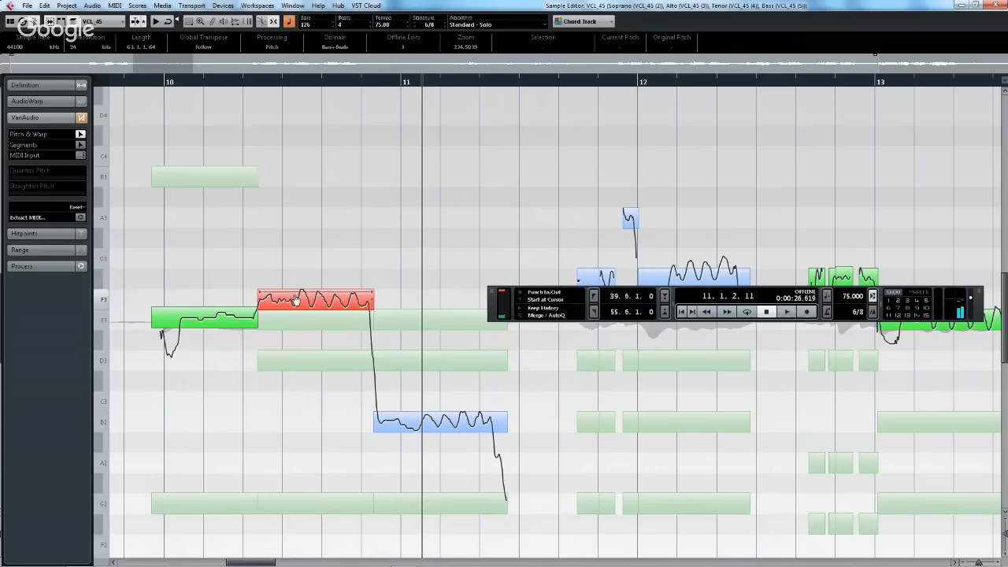
- Move the middle VCL pitch segment up to G3 and play the phrase from before bar 10
left_click_drag(300, 299, 301, 260)
left_click(123, 73)
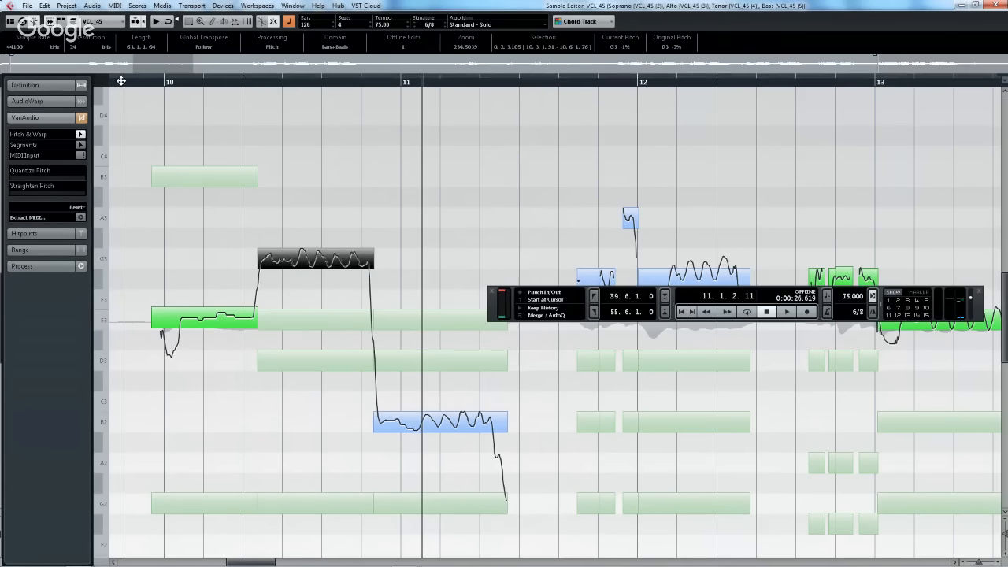
key("space")
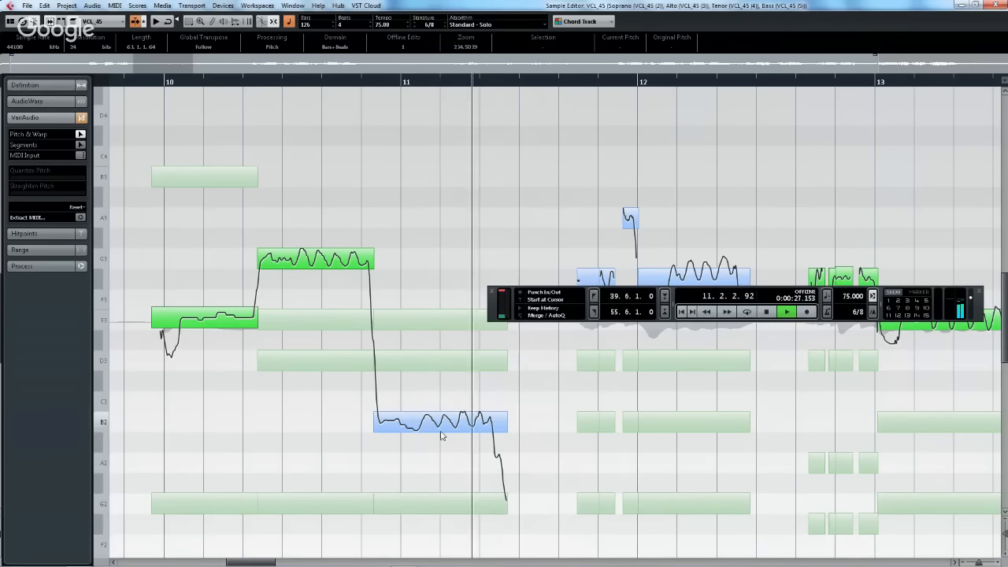
key("space")
- Raise the last VCL segment of the phrase to G3, audition the phrase from before bar 10, and close the Sample Editor
left_click_drag(438, 422, 384, 293)
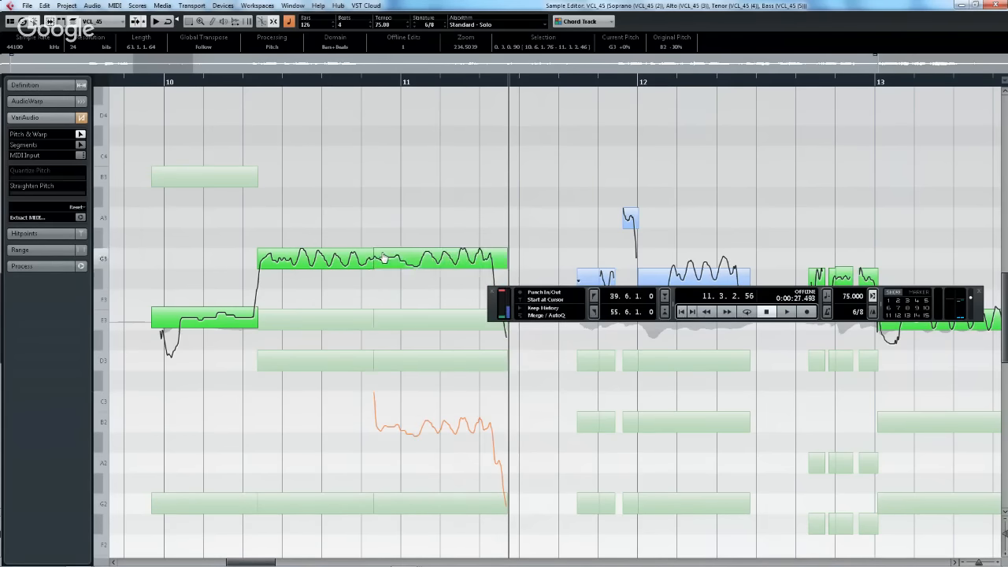
left_click(134, 81)
key("space")
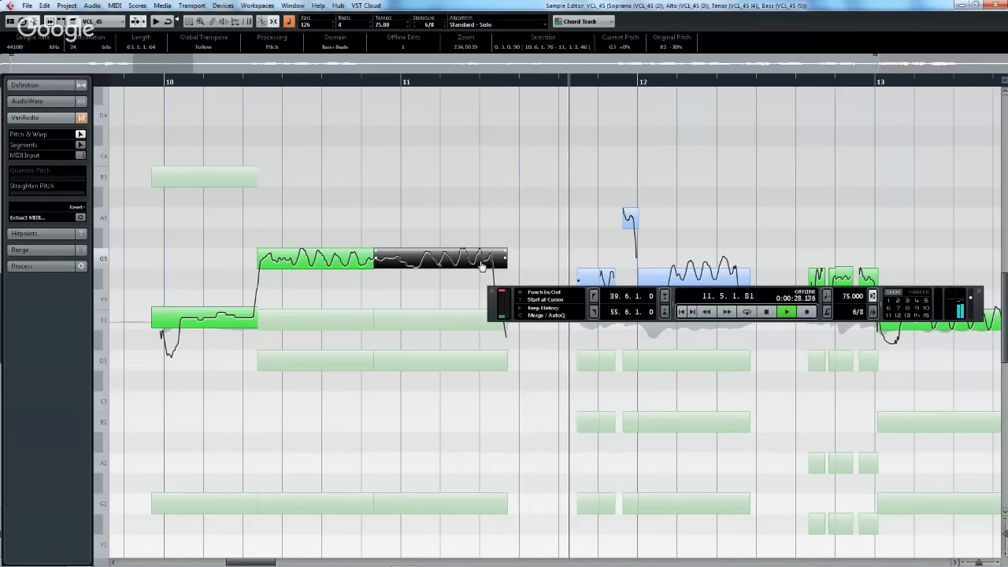
key("space")
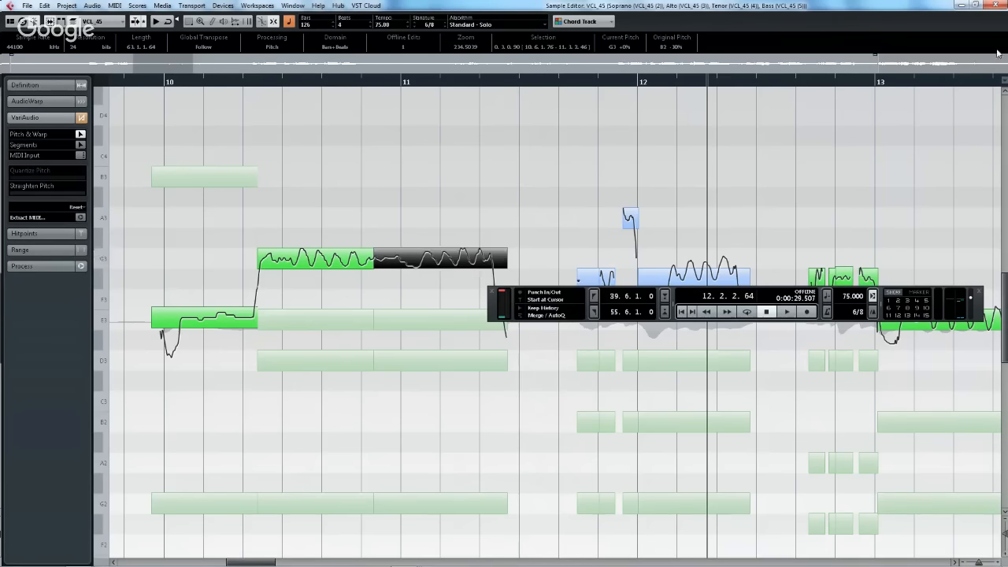
left_click(998, 6)
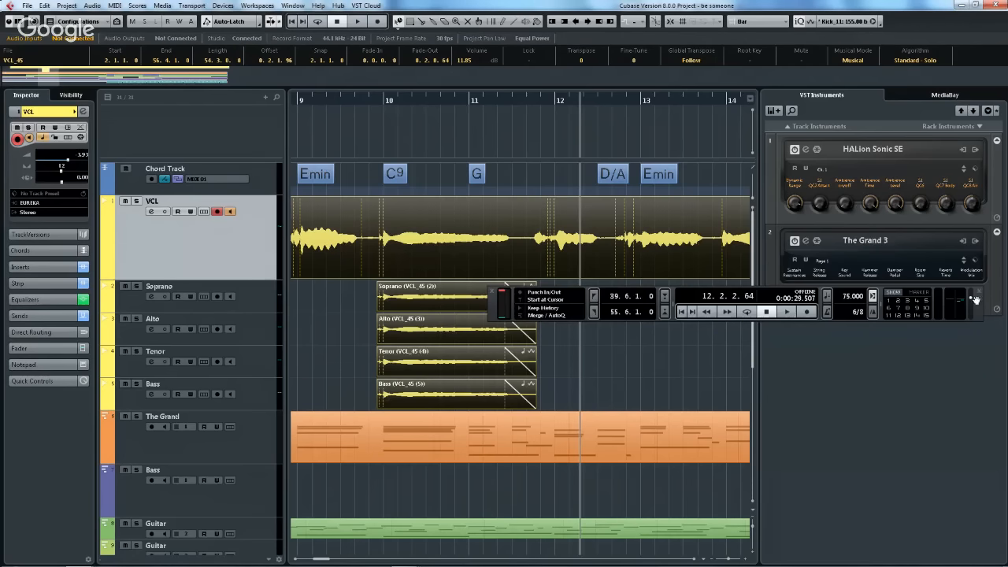
- Move the Transport panel clear of the instrument racks and revert the project to its previously saved version
left_click_drag(972, 299, 907, 405)
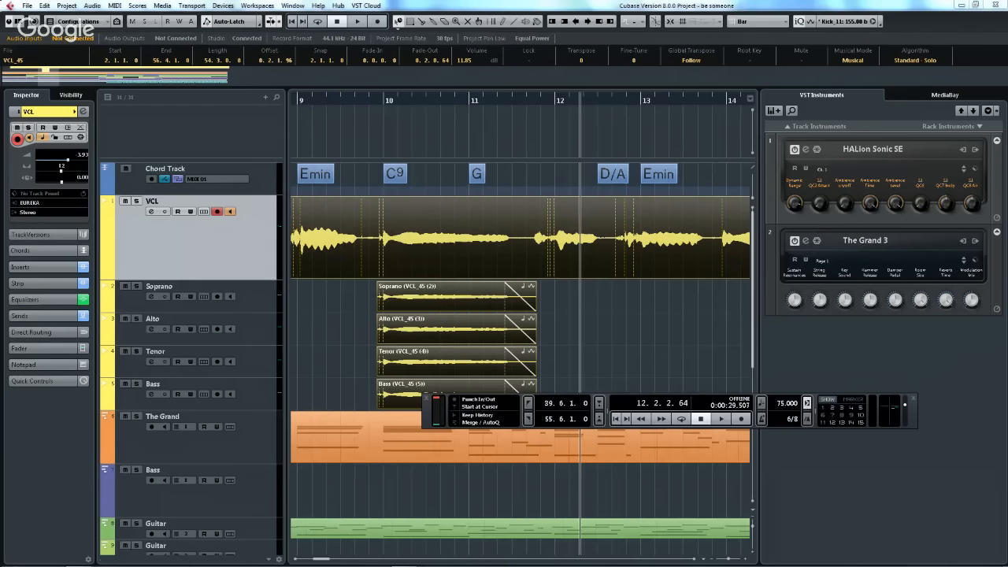
right_click(1007, 260)
left_click(28, 6)
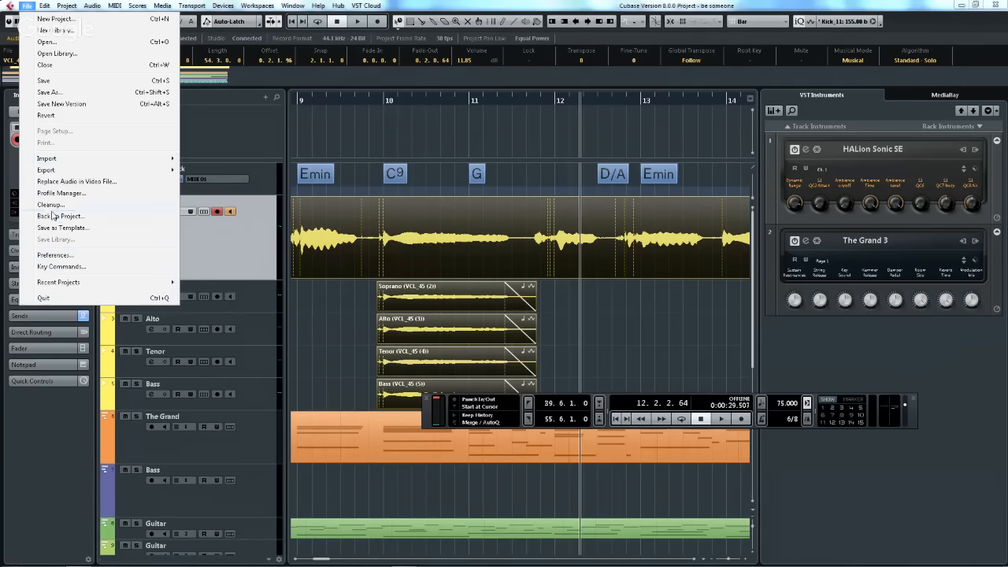
left_click(66, 122)
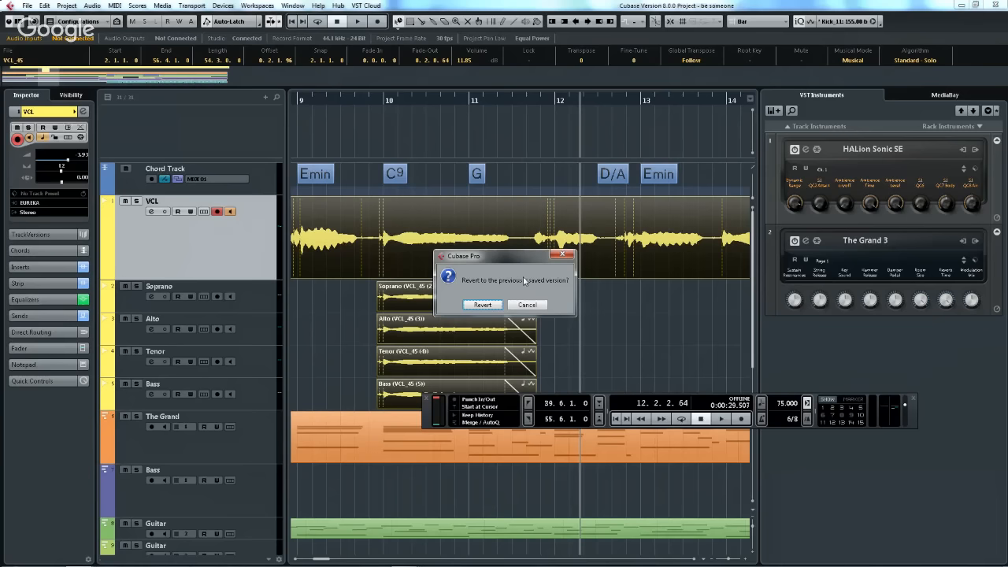
left_click(481, 305)
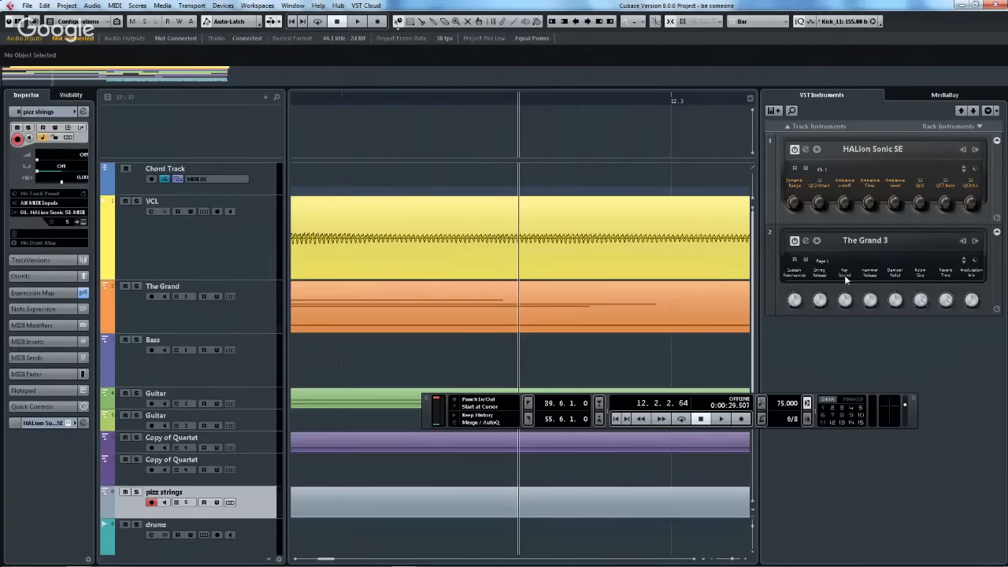
- Show the HALion Sonic SE instrument window and close it again
left_click(803, 149)
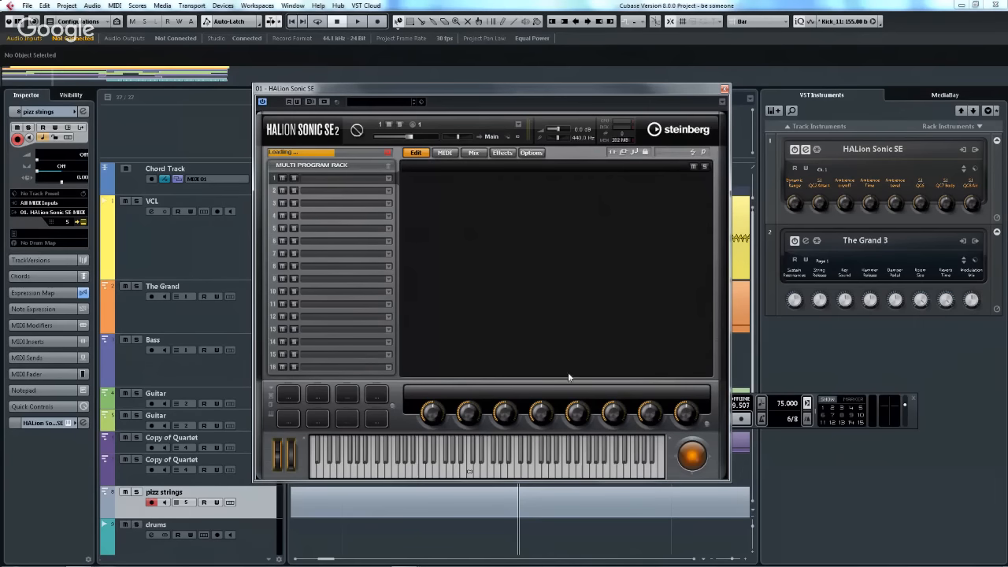
left_click(725, 89)
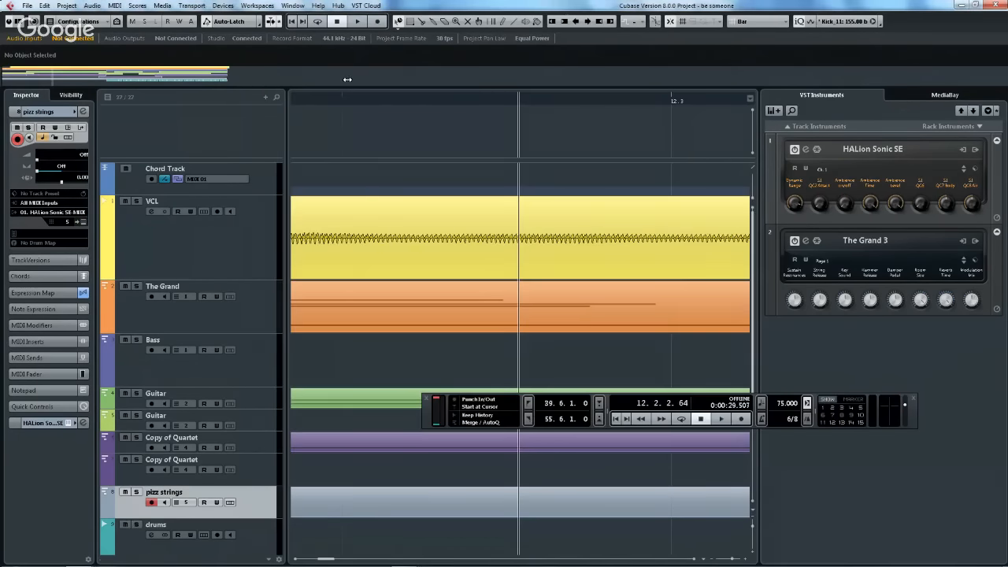
- Open Device Setup and add another Generic Remote to the remote devices
left_click(255, 6)
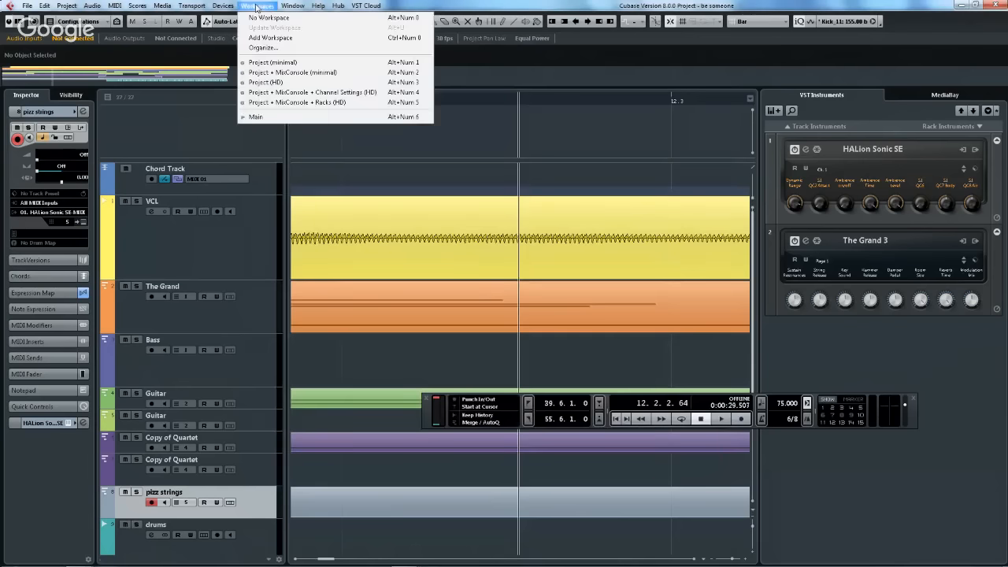
left_click(230, 7)
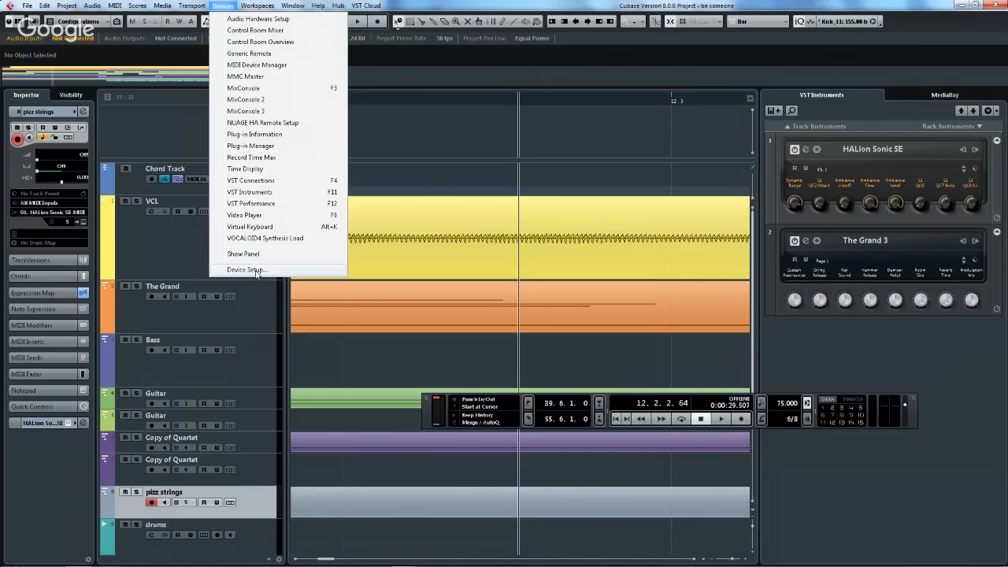
left_click(246, 270)
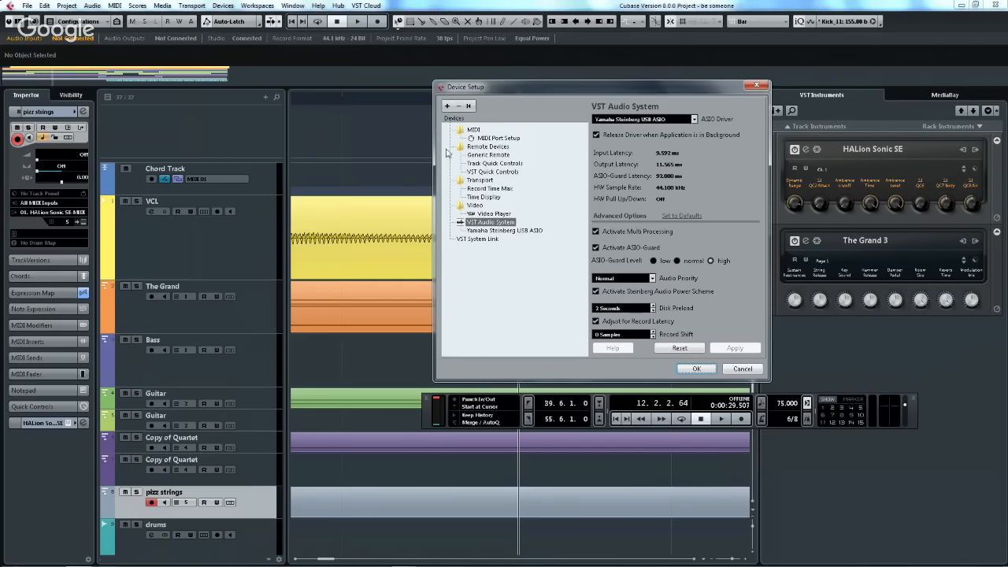
left_click(449, 105)
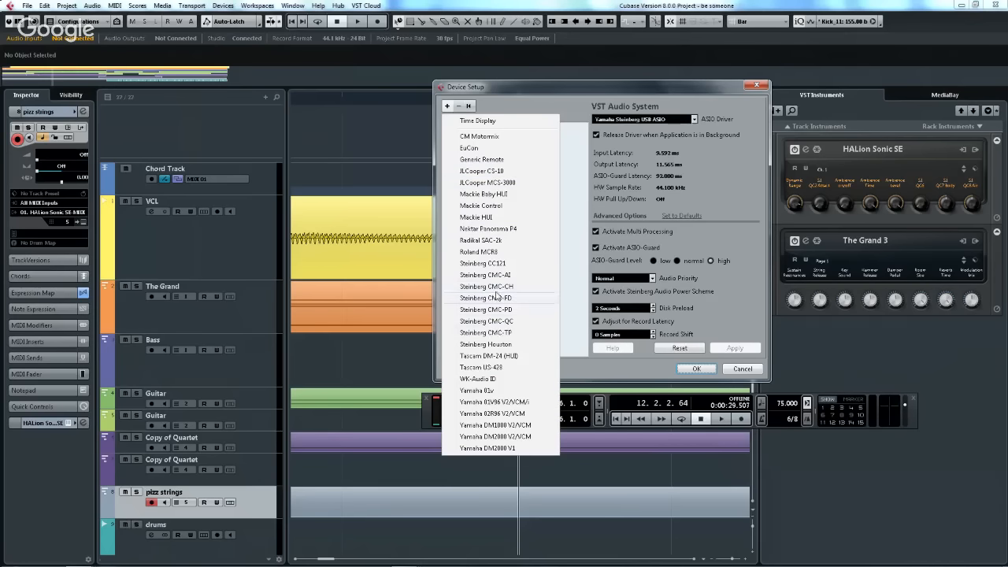
left_click(501, 161)
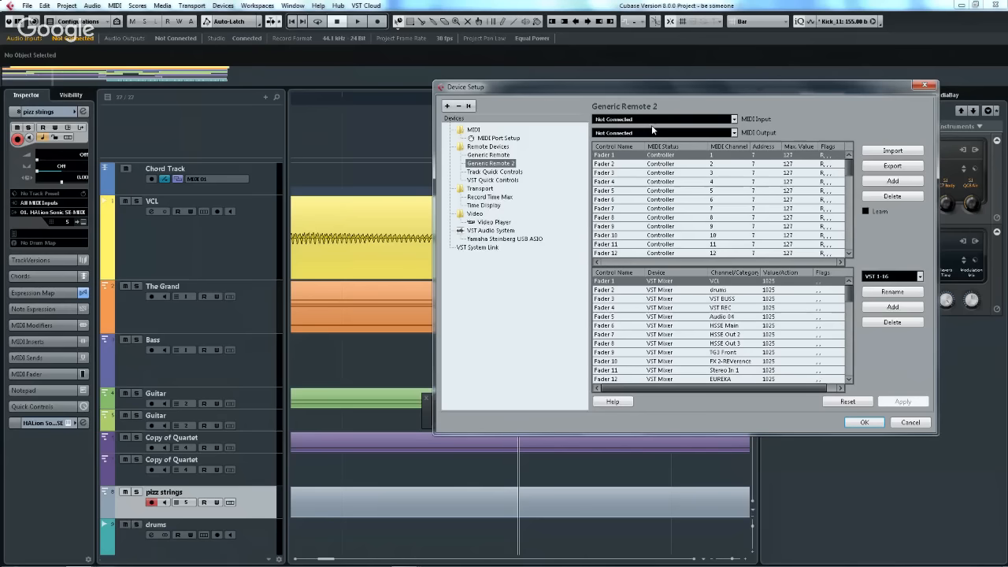
- Toggle MIDI Learn on and back off and set the device controlled by Fader 1 in Generic Remote 2 to Command
left_click(865, 211)
left_click(865, 211)
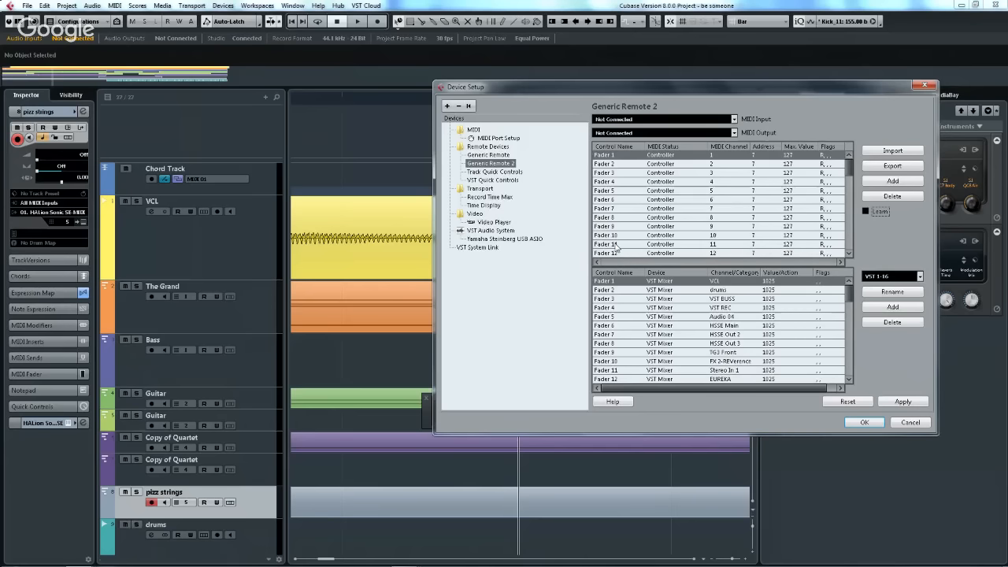
left_click(662, 289)
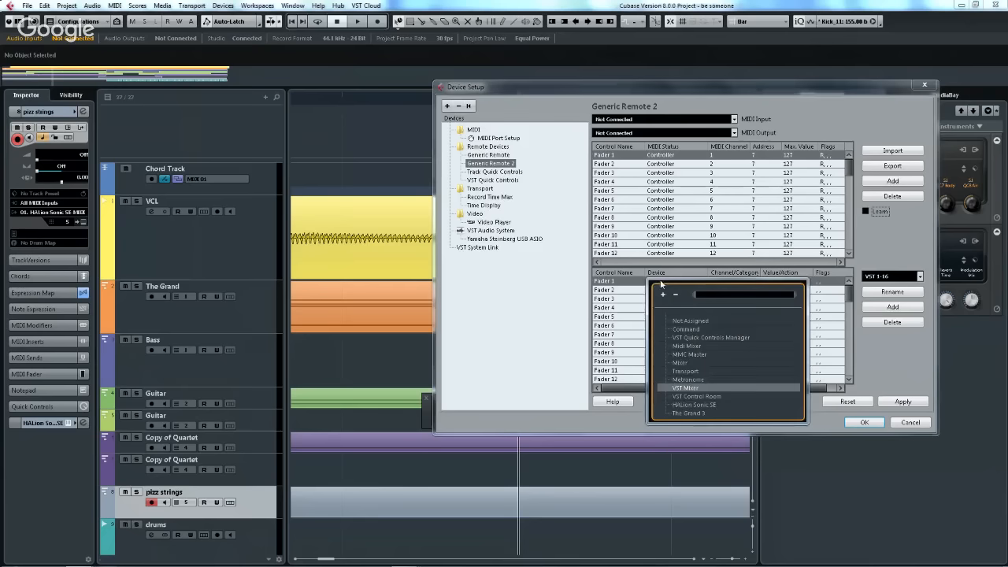
left_click(607, 281)
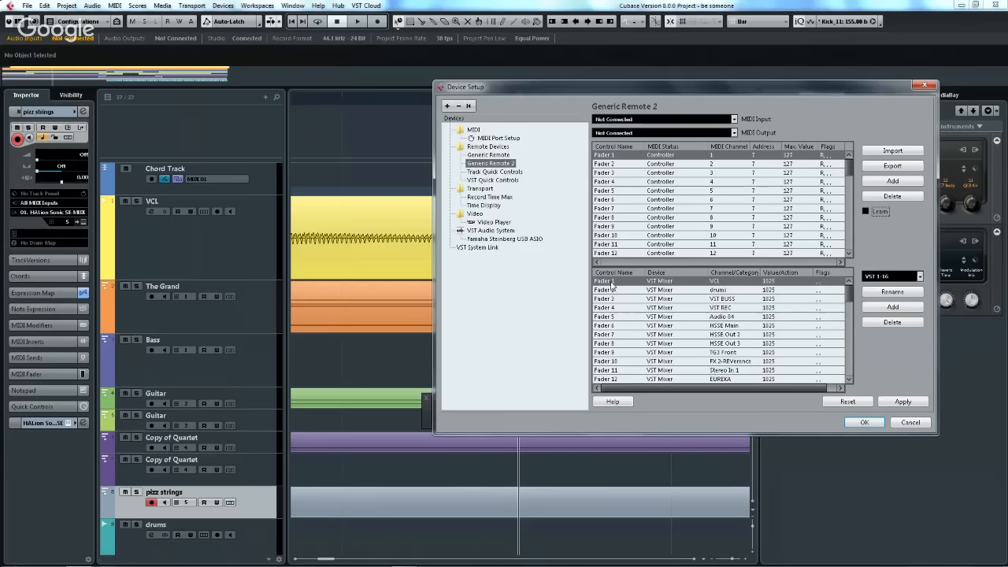
left_click(656, 282)
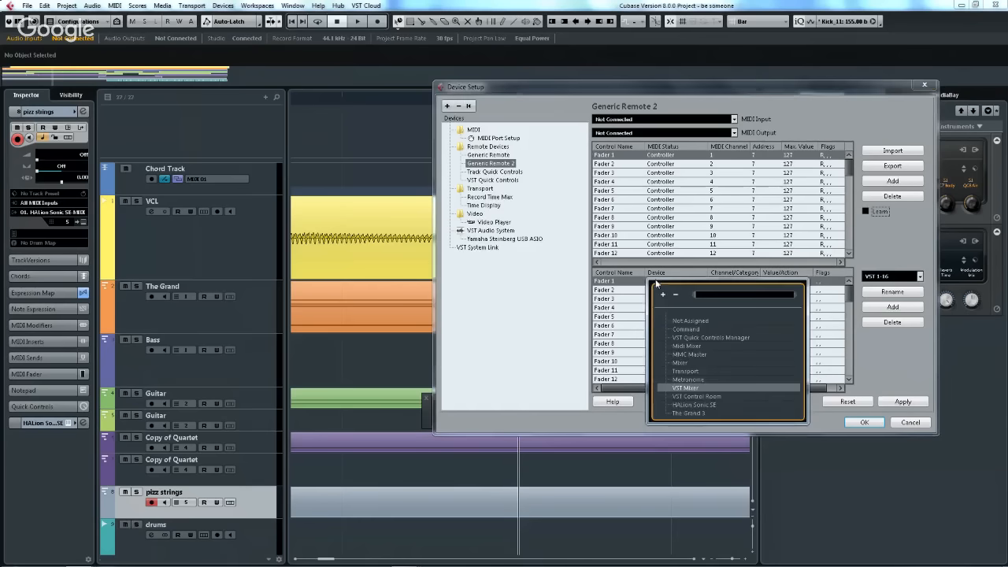
left_click(698, 326)
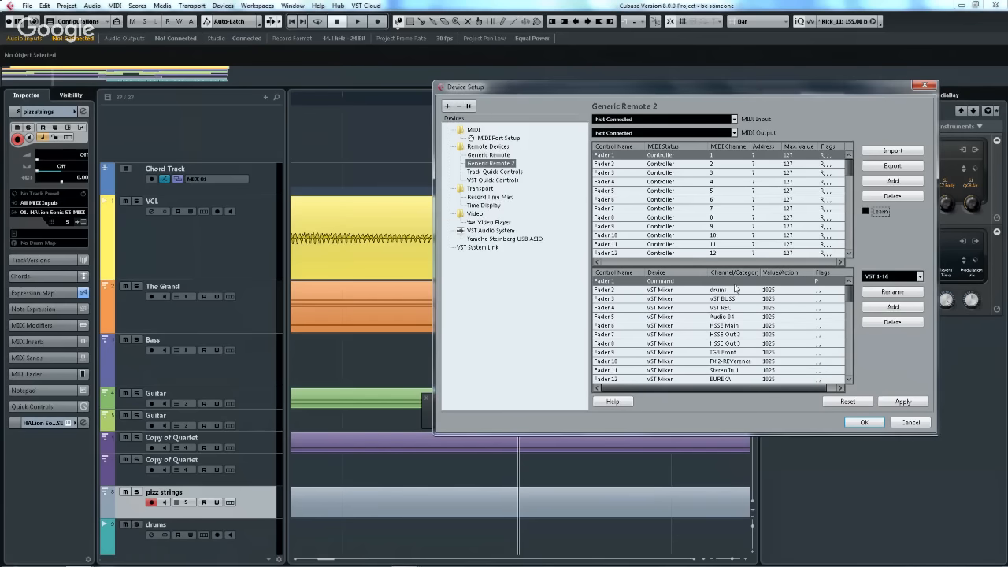
- Set Fader 1's command category to Transport and its action to StartStop, filtering the actions by "start"
left_click(740, 282)
scroll(747, 323, "down", 2)
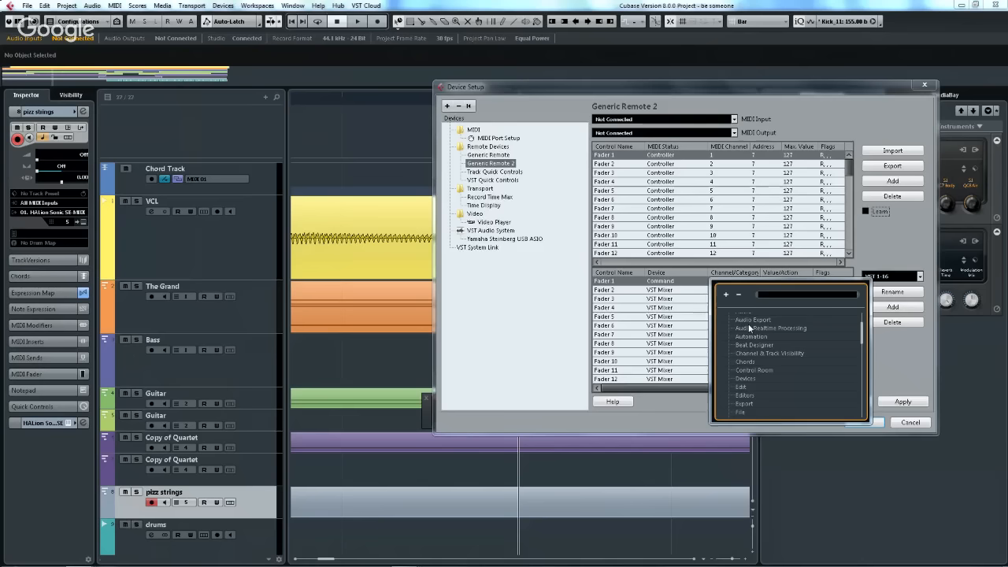
scroll(748, 331, "down", 8)
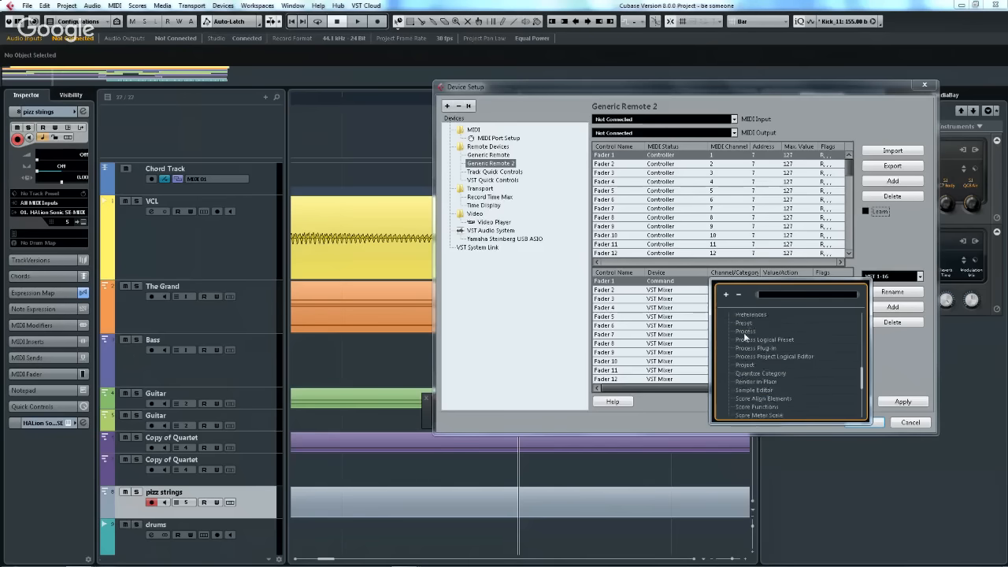
scroll(744, 336, "down", 6)
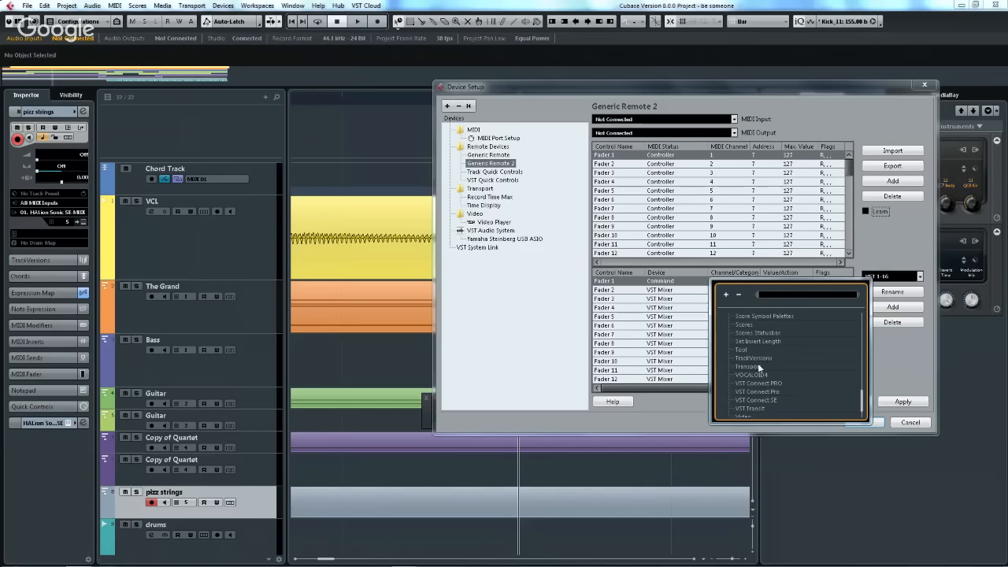
left_click(761, 365)
left_click(775, 281)
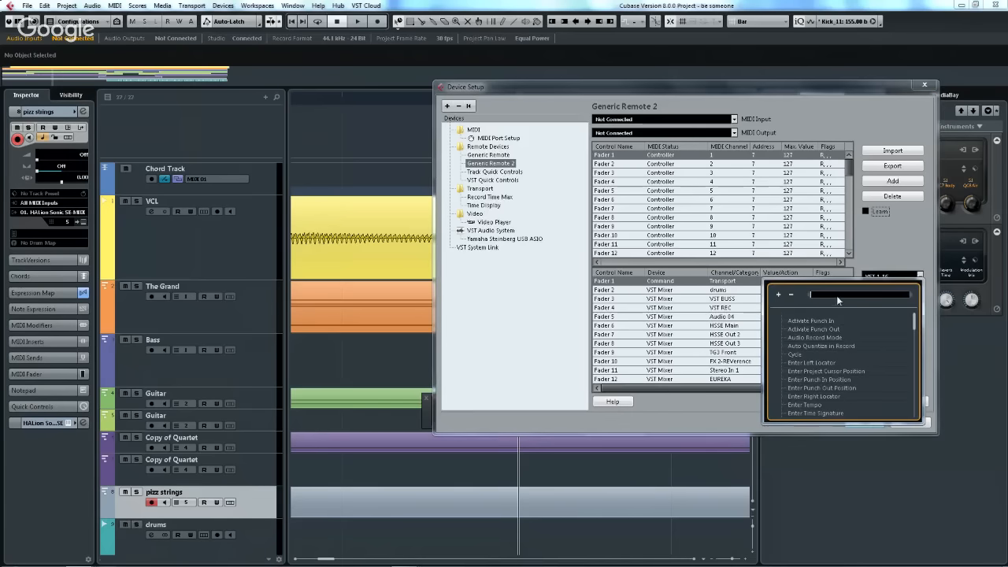
type("star")
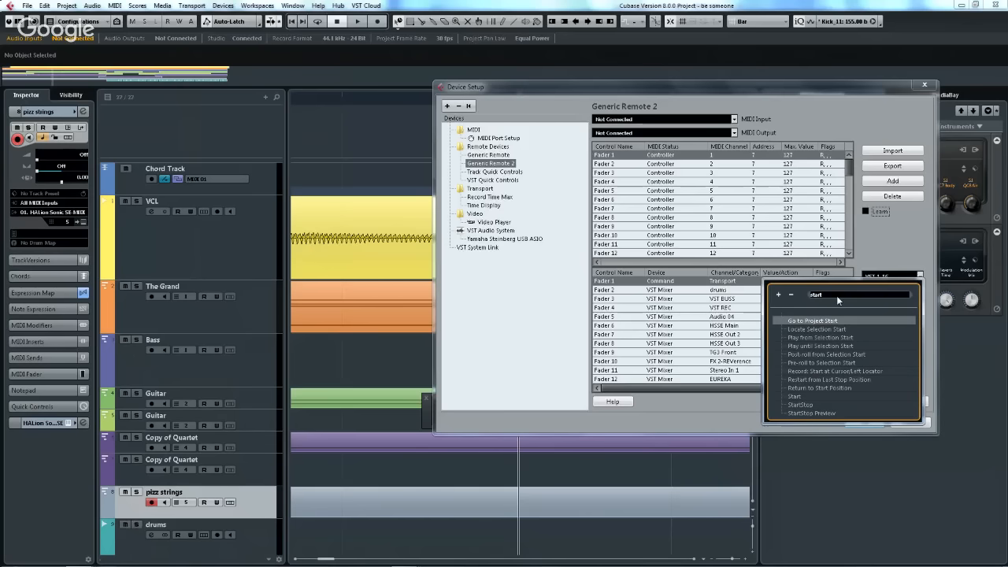
type("t")
double_click(802, 402)
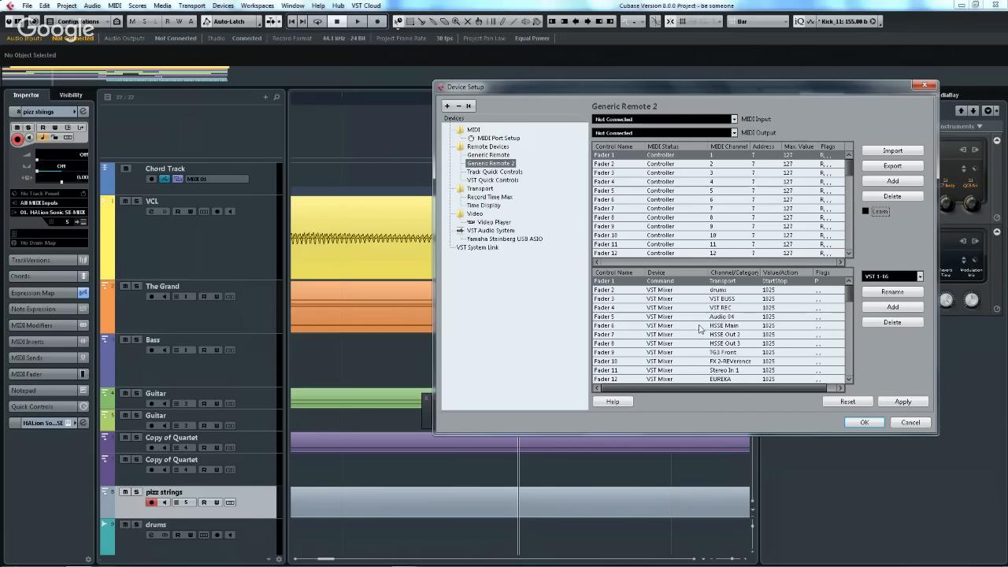
- Close Device Setup without applying the Fader 1 assignment
left_click(665, 282)
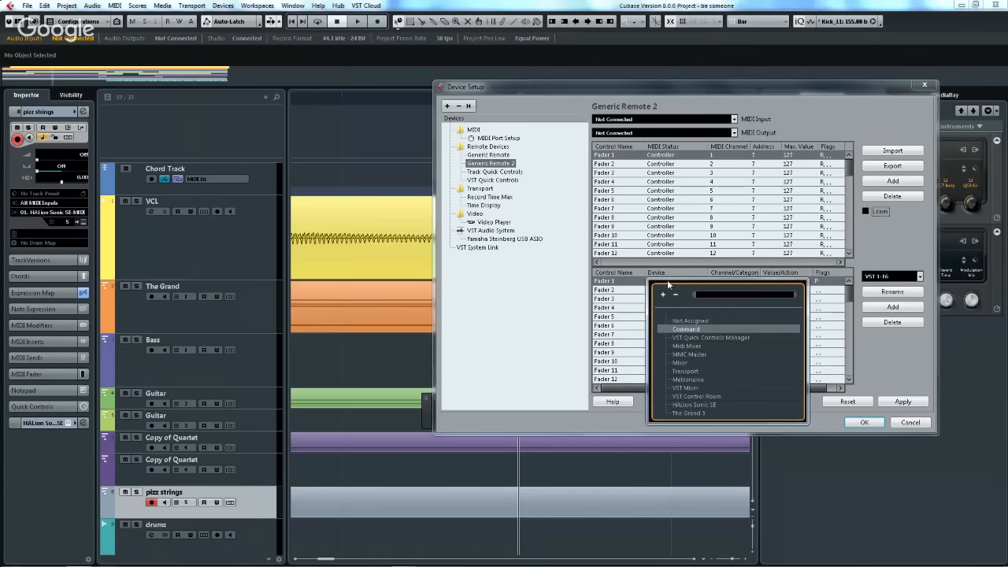
left_click(905, 422)
left_click(906, 422)
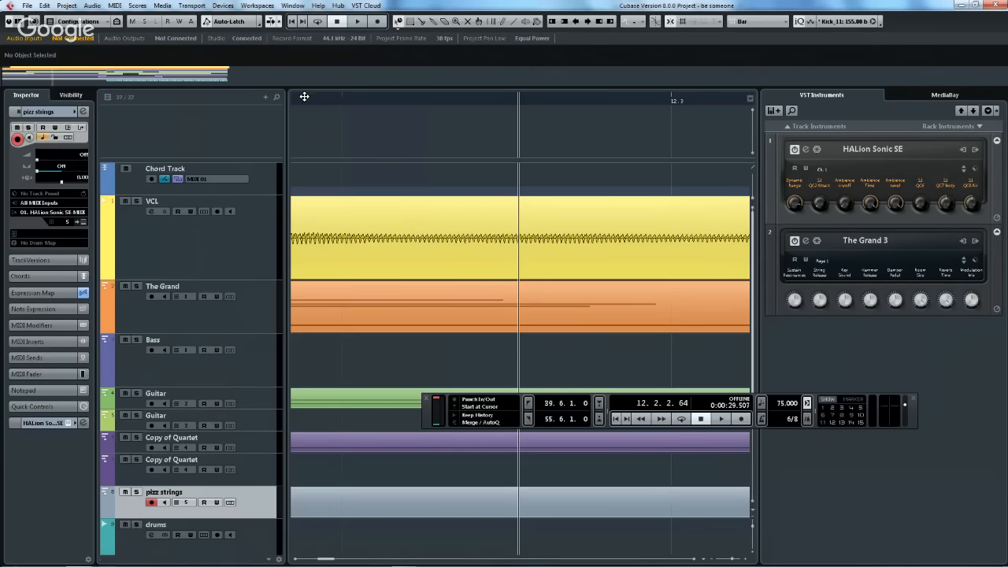
- Show the arrangement from bar 1 and display the Bass track's Quick Controls
left_click_drag(304, 96, 306, 32)
left_click_drag(300, 13, 317, 5)
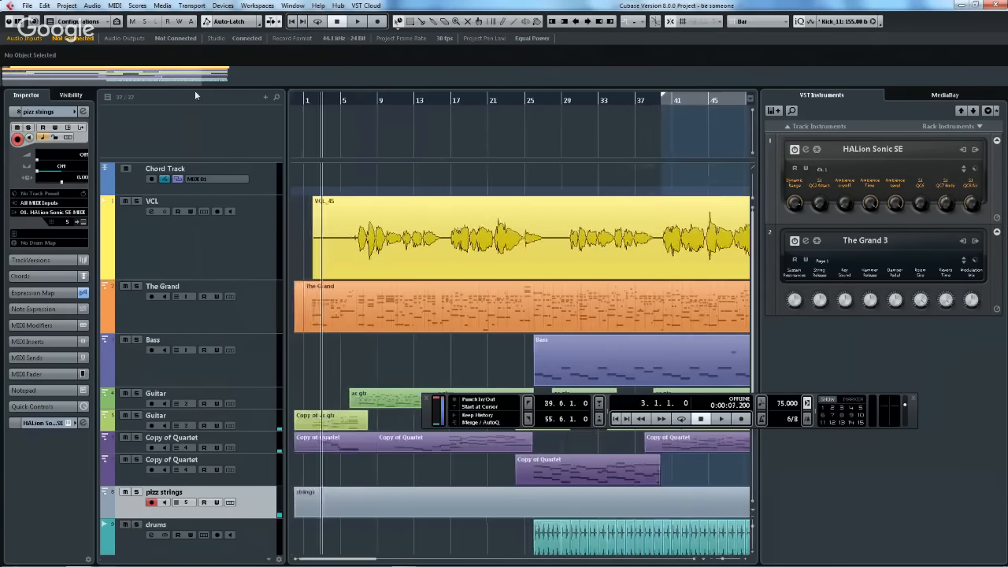
left_click(235, 375)
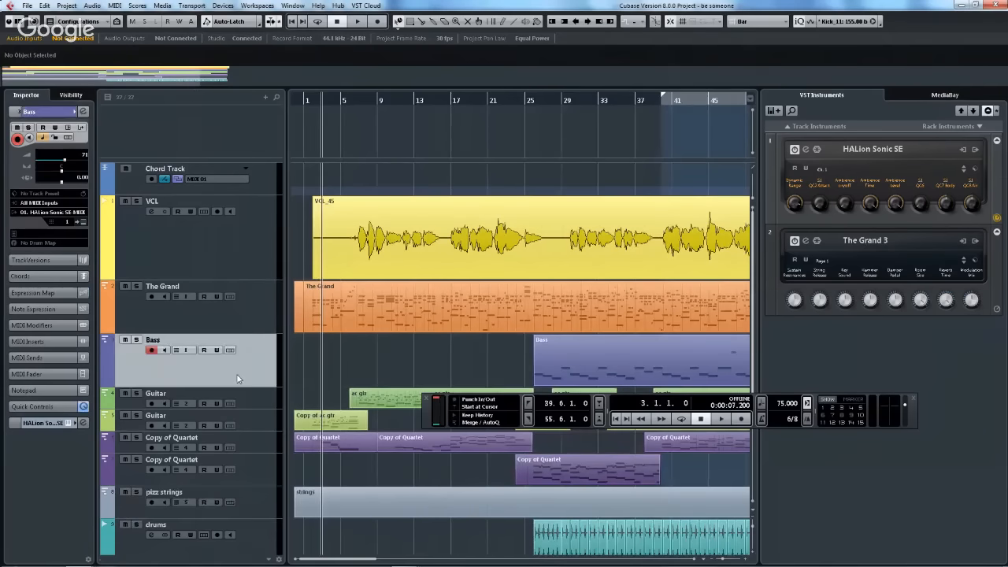
left_click(60, 407)
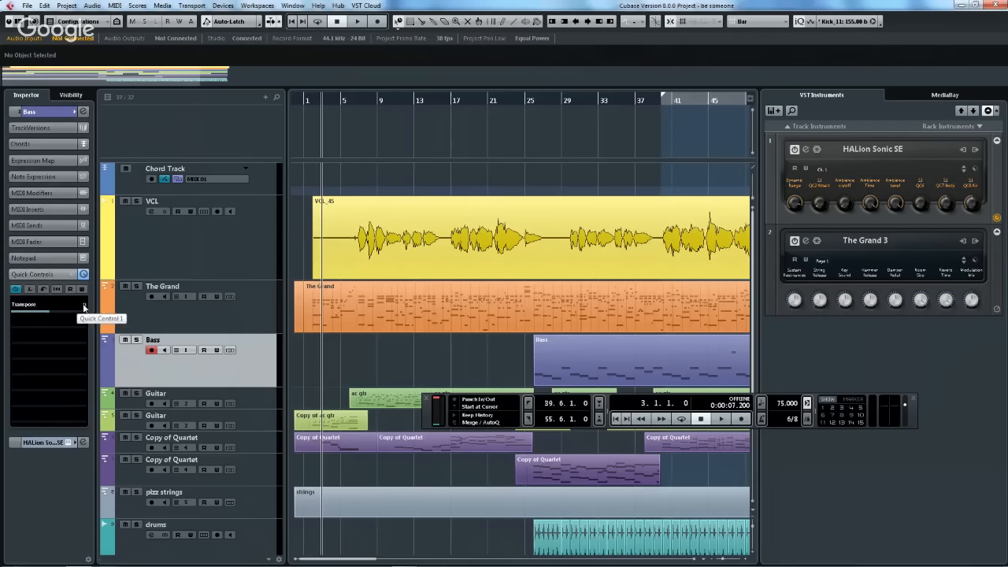
- Assign Volume, Pan and S1 Program Change to Quick Controls 2, 3 and 4 of the Bass track
left_click(44, 321)
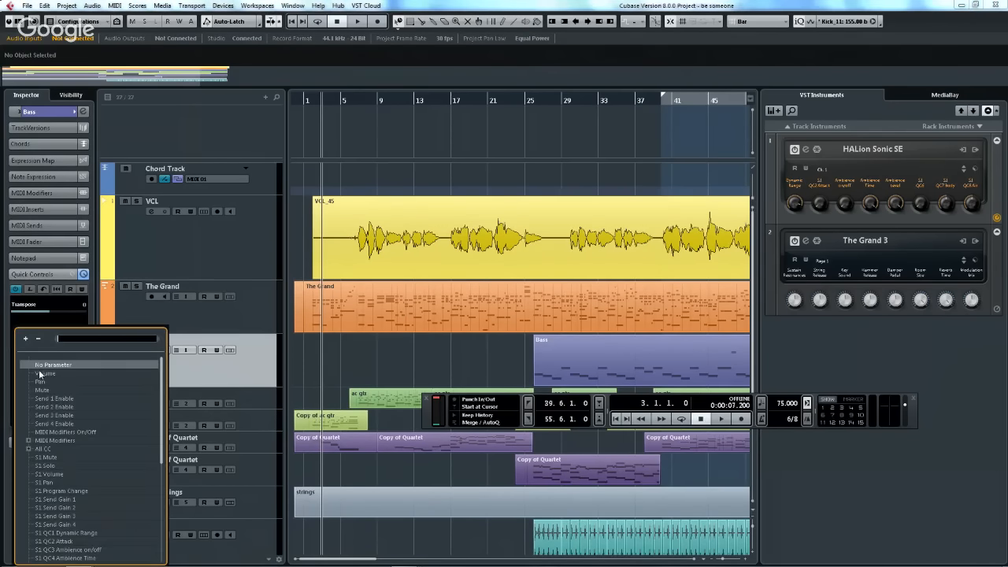
left_click(69, 373)
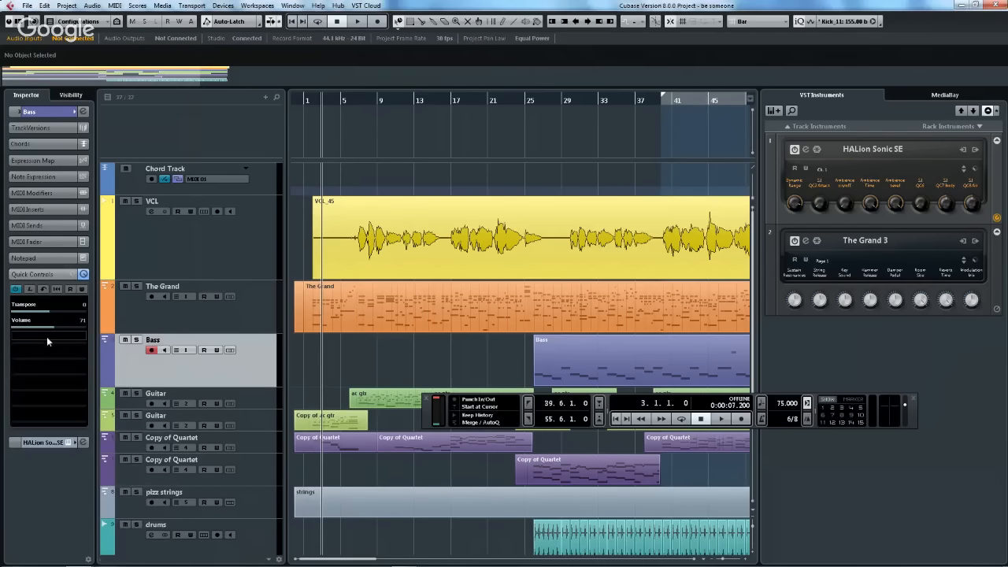
left_click(46, 336)
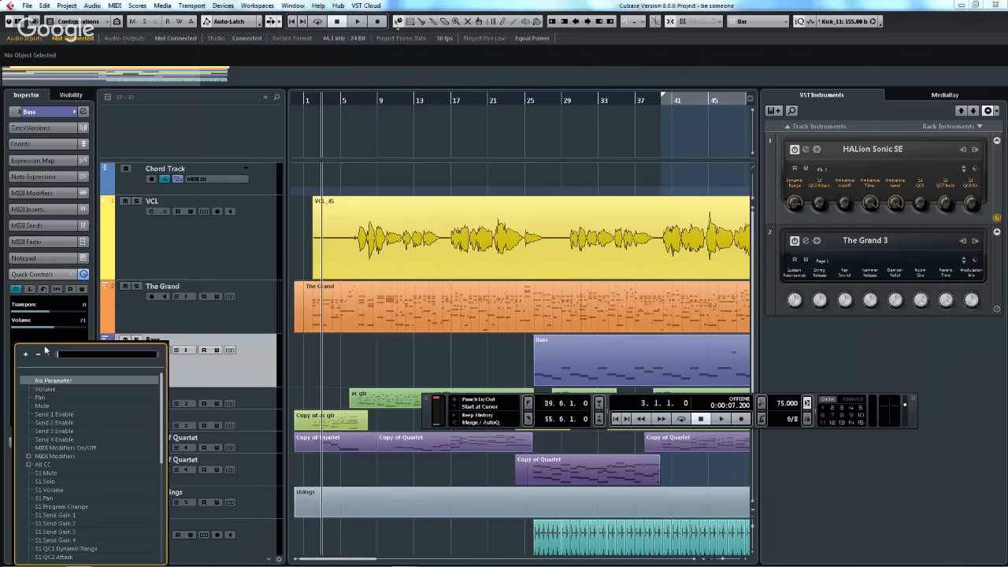
left_click(44, 397)
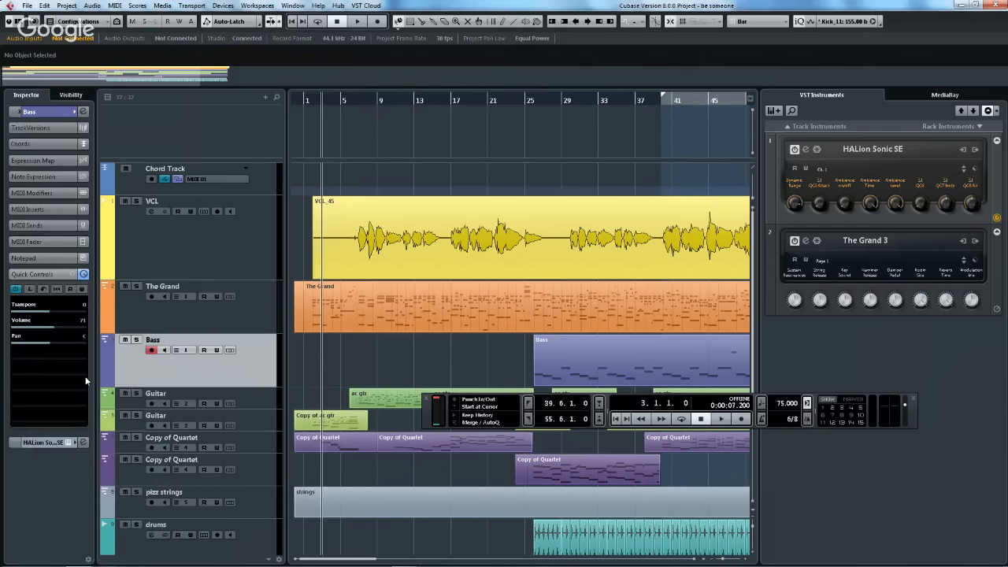
left_click(57, 352)
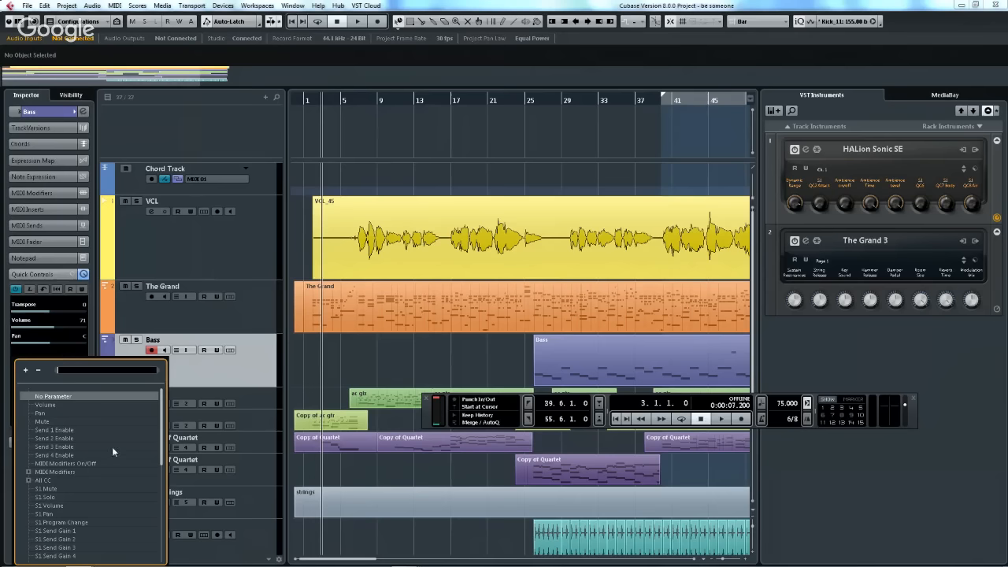
scroll(50, 488, "down", 5)
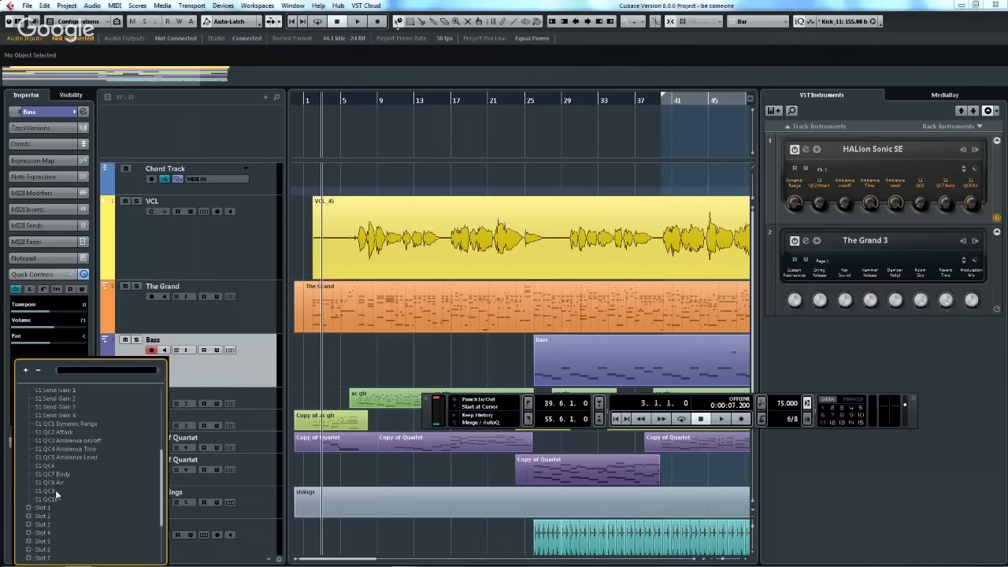
scroll(49, 469, "up", 3)
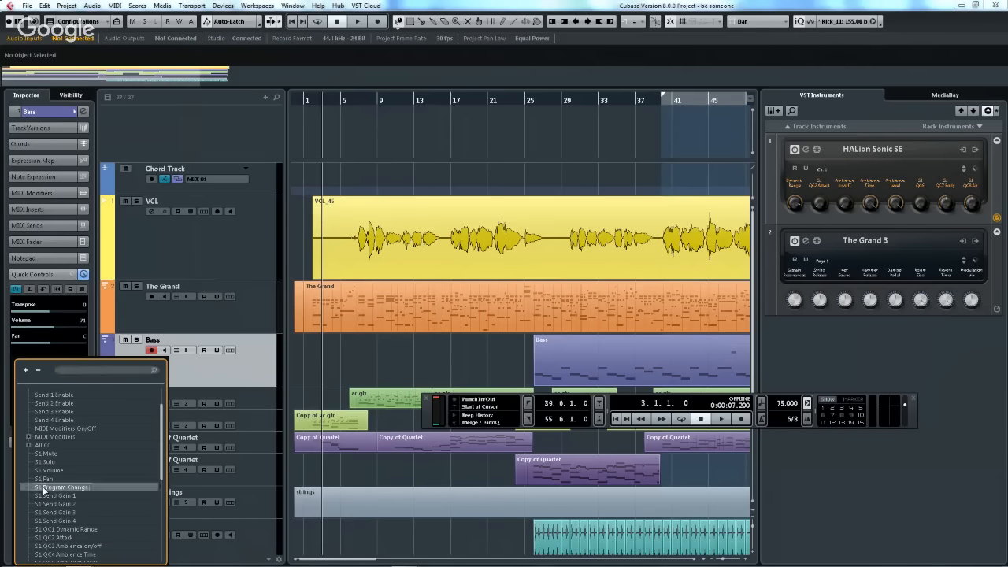
left_click(48, 487)
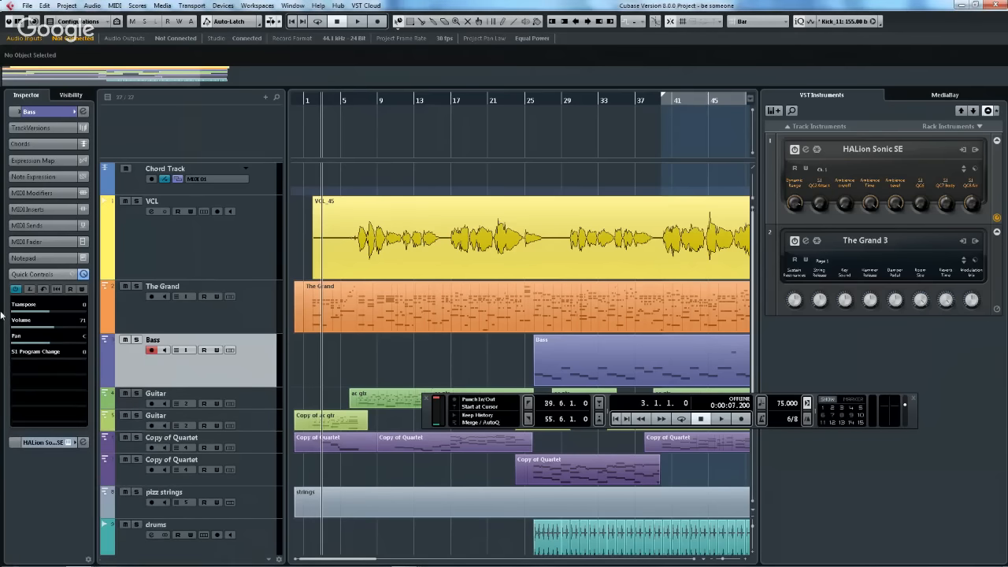
left_click(293, 6)
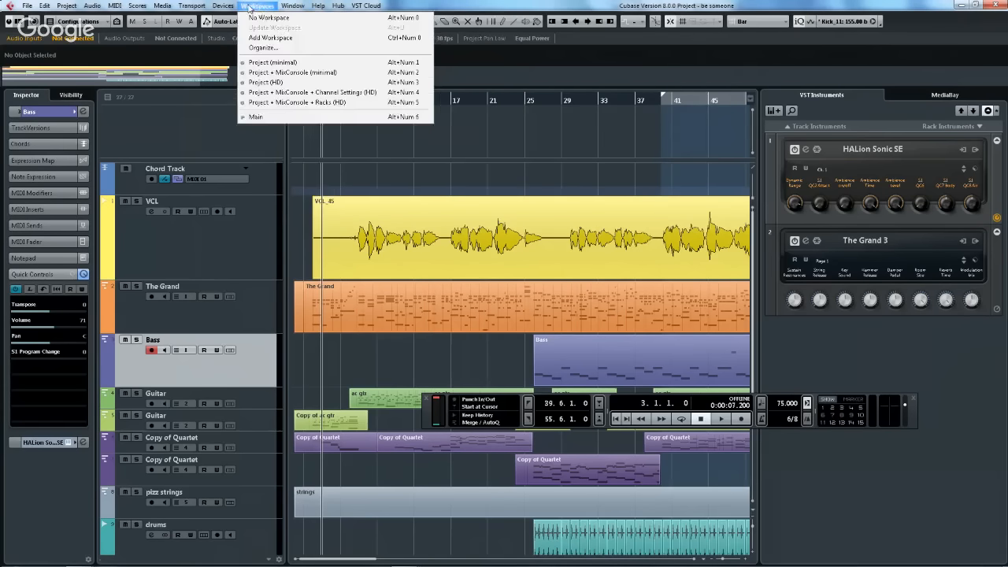
mouse_move(222, 5)
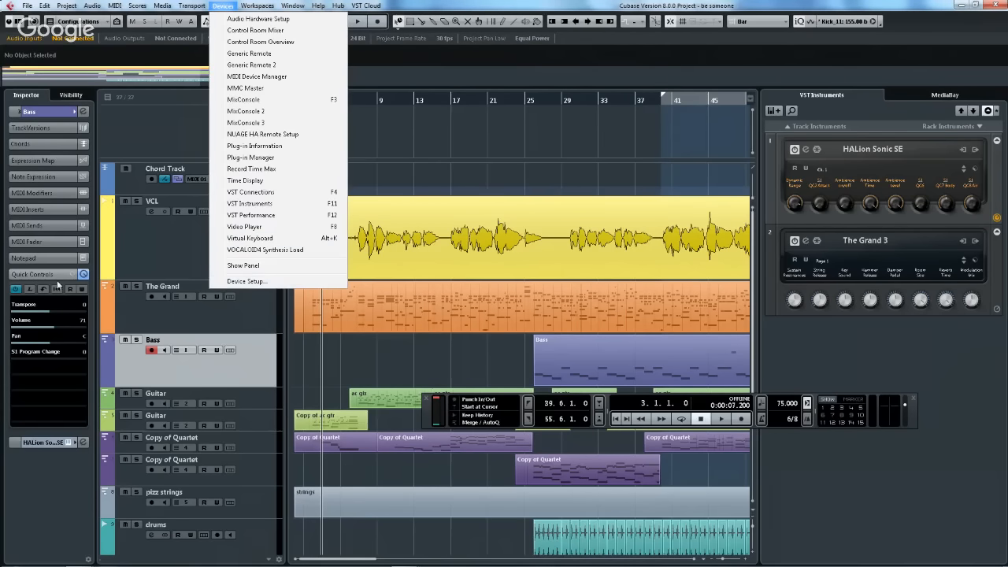
left_click(154, 244)
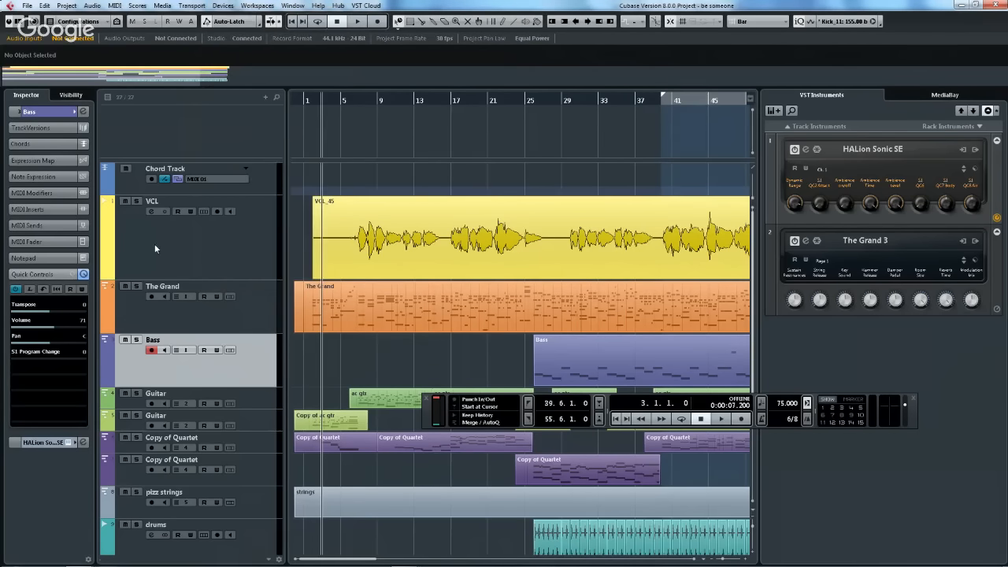
- Assign the Pan Left-Right parameter of send 1's Standard Panner to the VCL track's first Quick Control
left_click(154, 243)
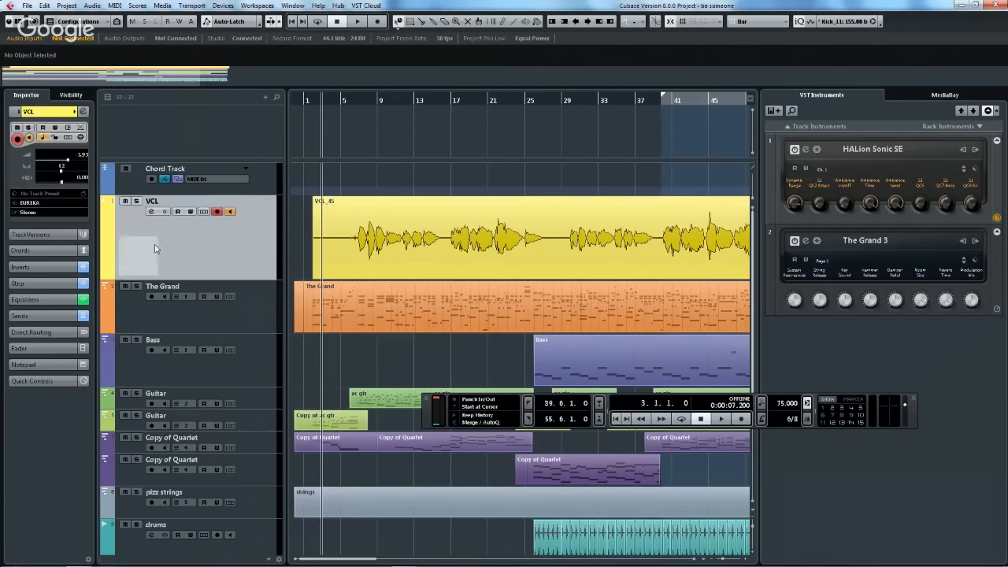
left_click(41, 380)
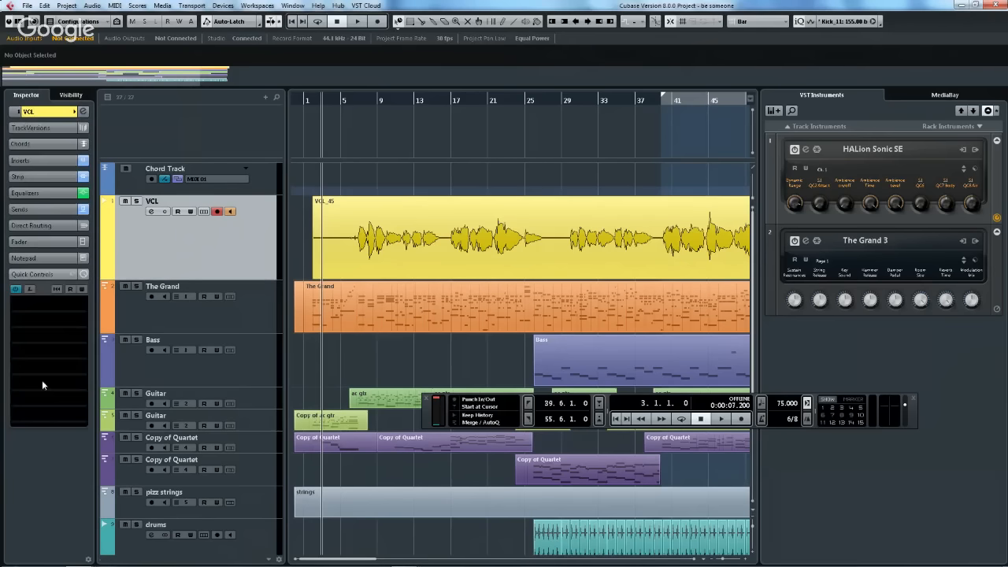
left_click(55, 307)
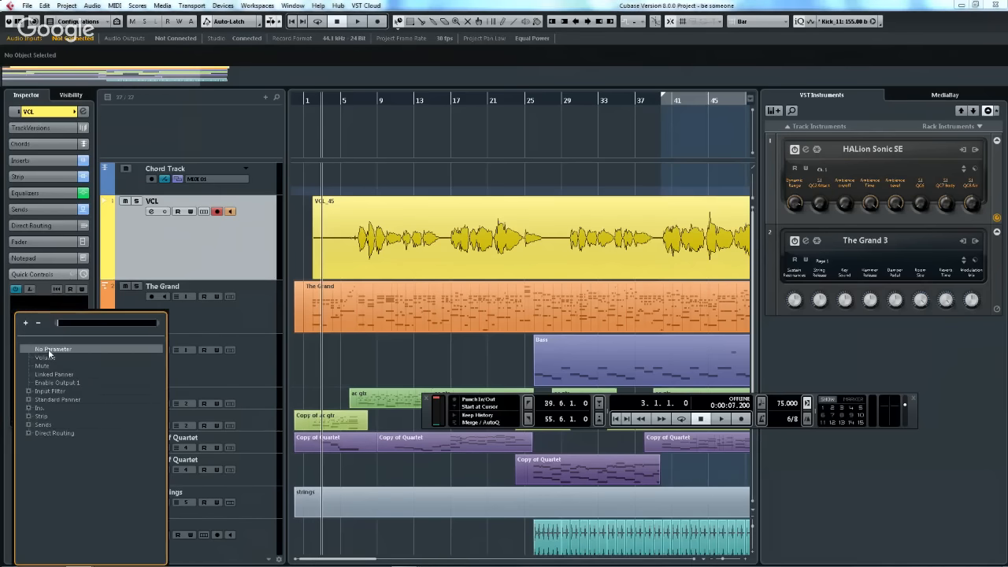
left_click(28, 425)
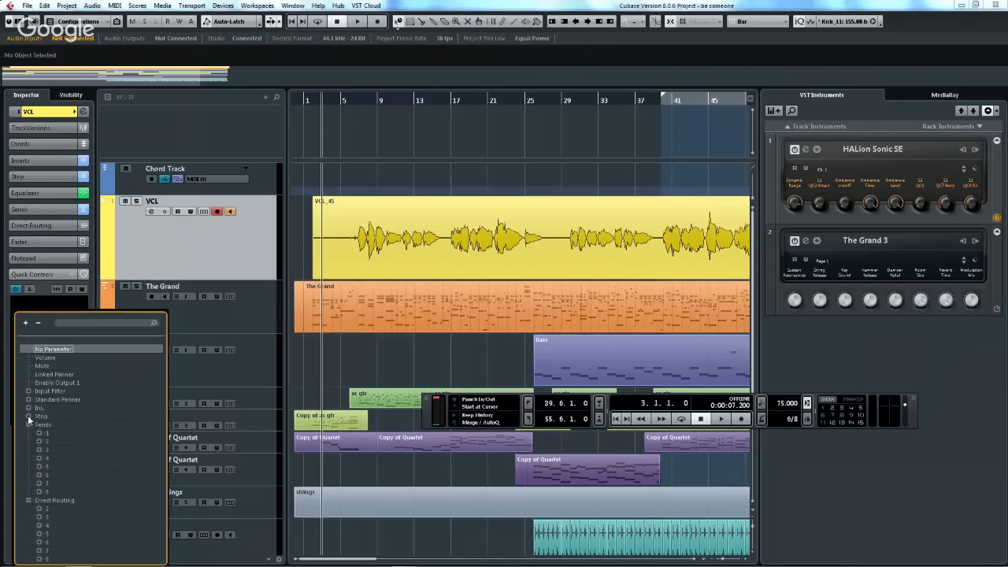
left_click(38, 433)
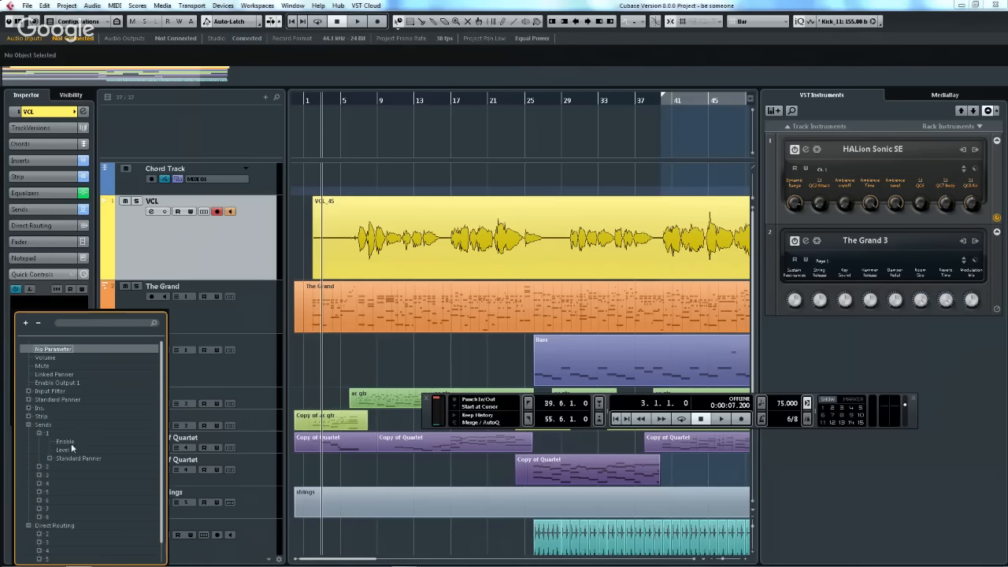
left_click(48, 458)
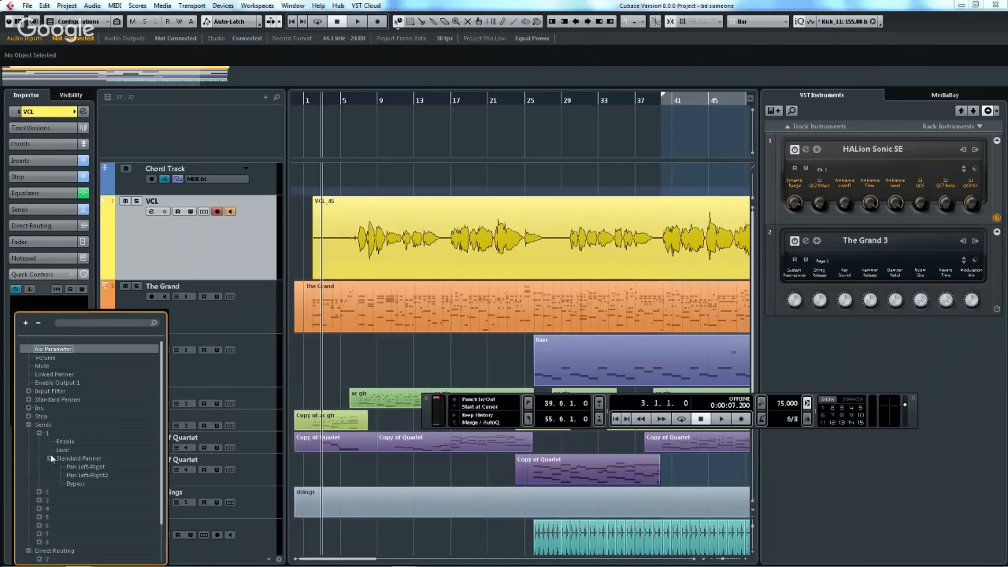
left_click(94, 470)
double_click(95, 467)
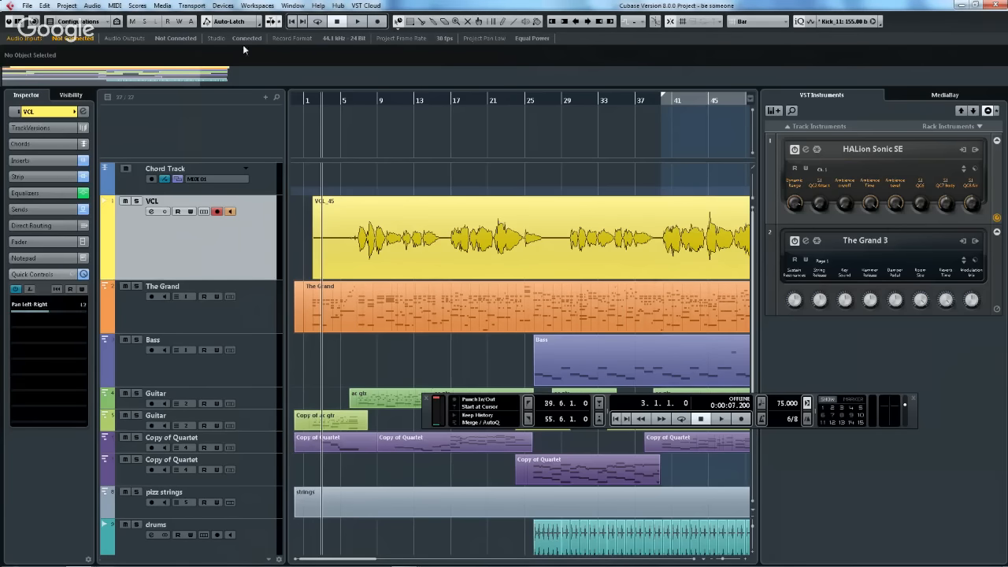
- Review the Track Quick Controls and VST Quick Controls remote settings in Device Setup, and close it without changes
left_click(258, 7)
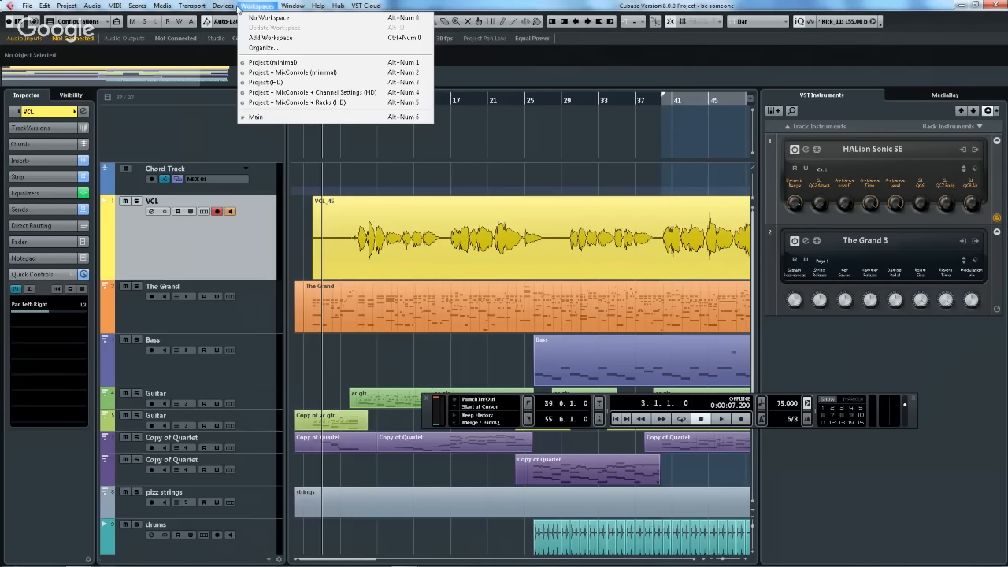
mouse_move(265, 8)
mouse_move(223, 6)
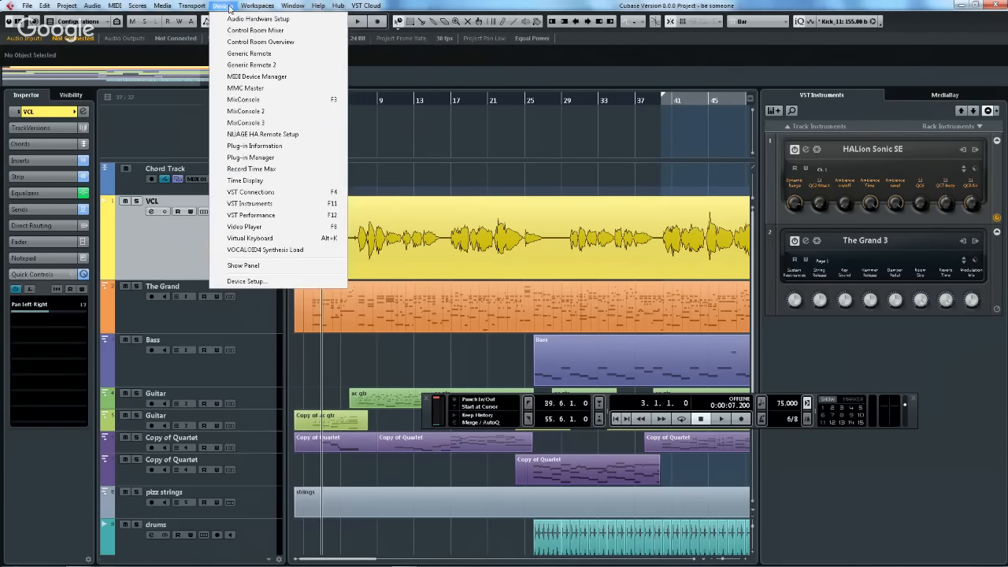
left_click(229, 280)
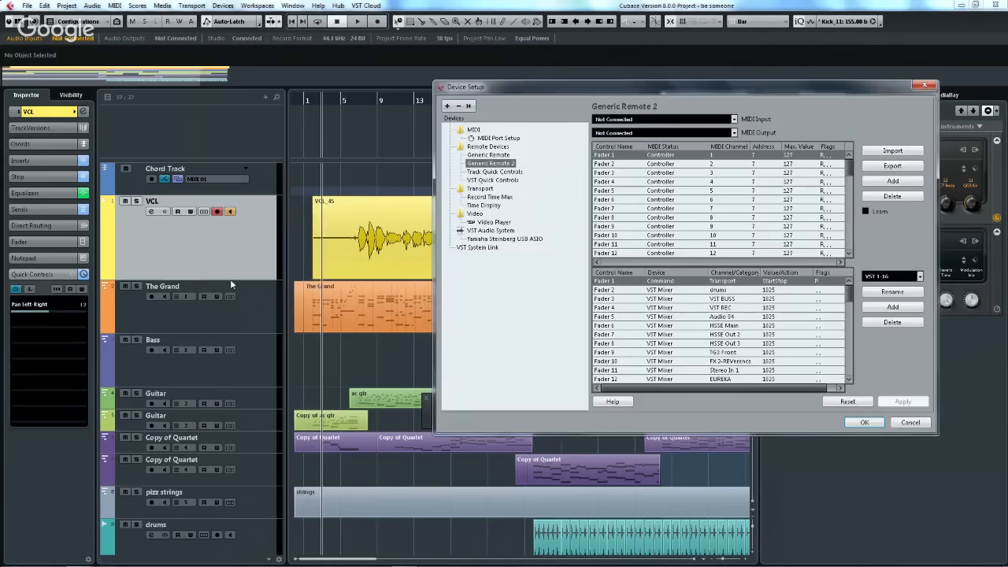
left_click(496, 171)
left_click(502, 180)
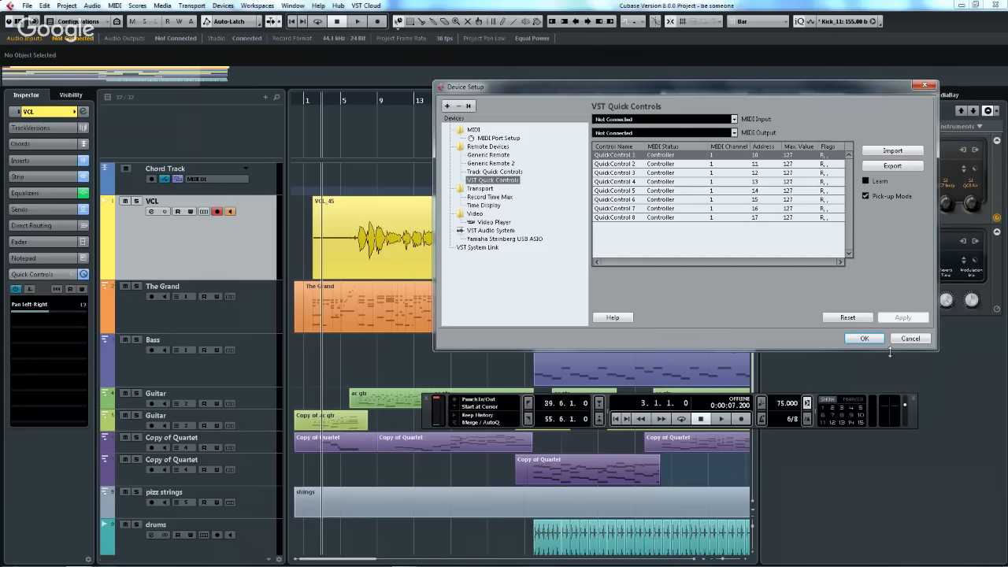
left_click(911, 340)
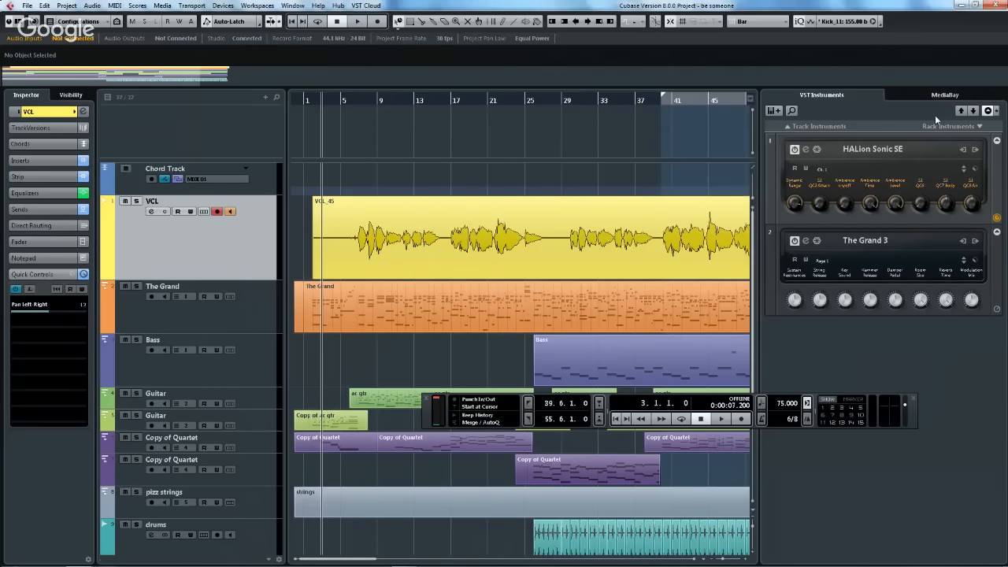
- Remove the Kick_11 groove preset in the Quantize Panel and check the list of remaining presets
left_click_drag(361, 100, 412, 77)
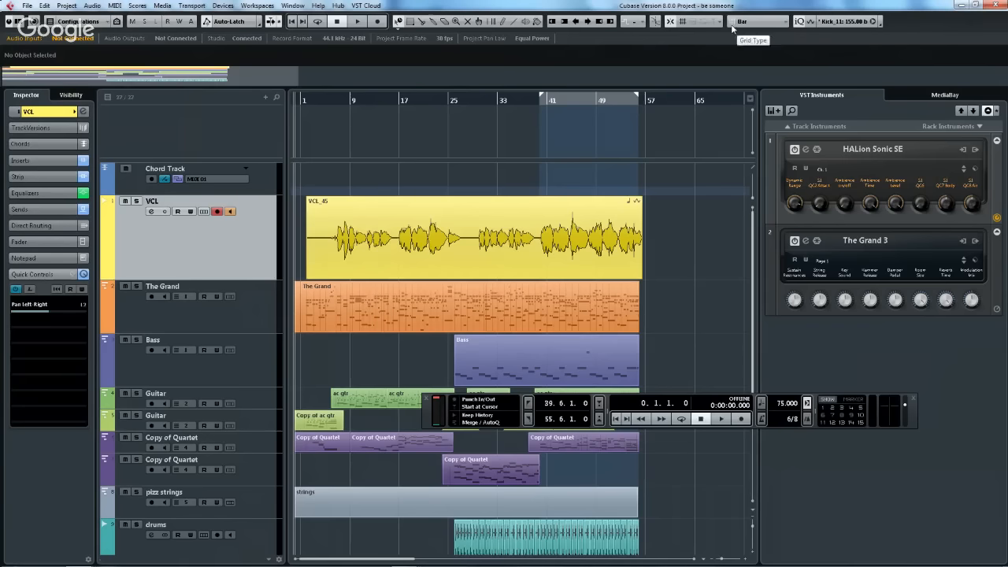
left_click(880, 23)
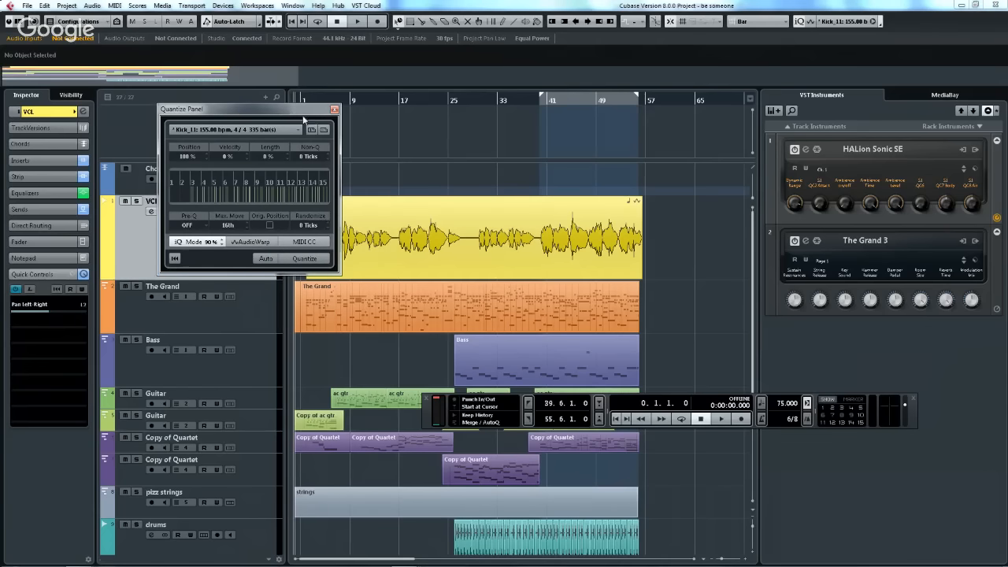
left_click(324, 131)
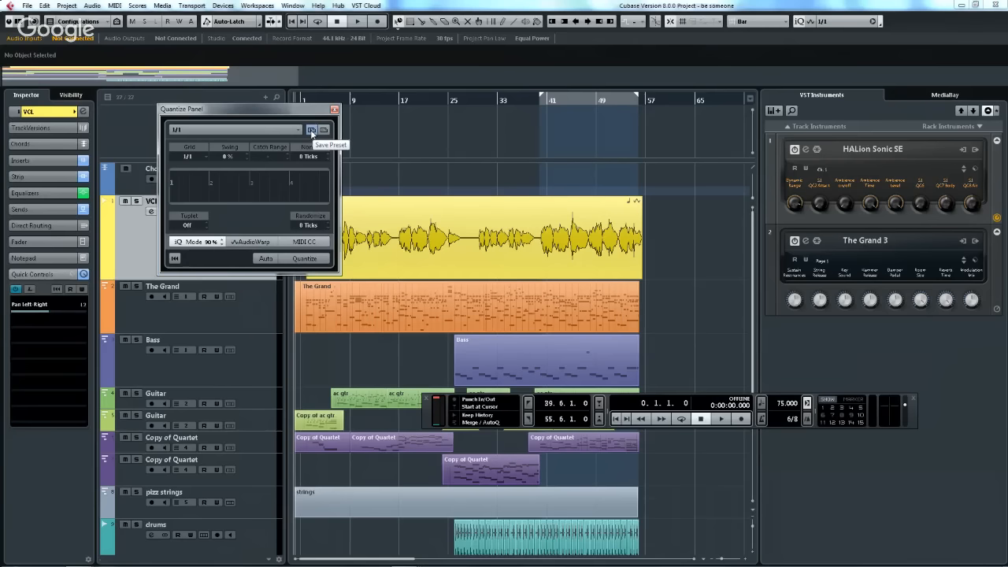
left_click(298, 130)
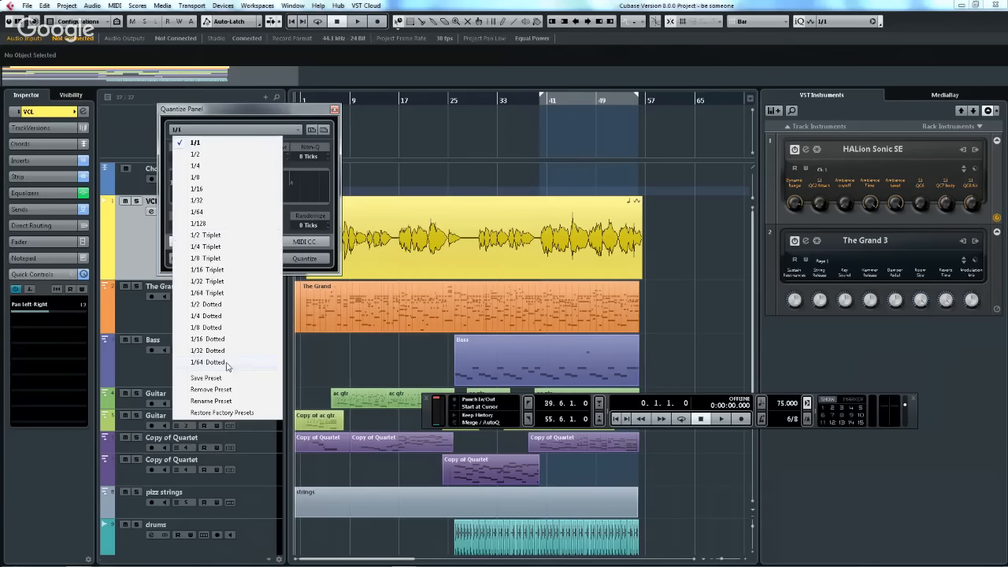
- Open the VCL_45 vocal event in the Sample Editor and raise the hitpoint threshold slightly to thin out its hitpoints
left_click(415, 255)
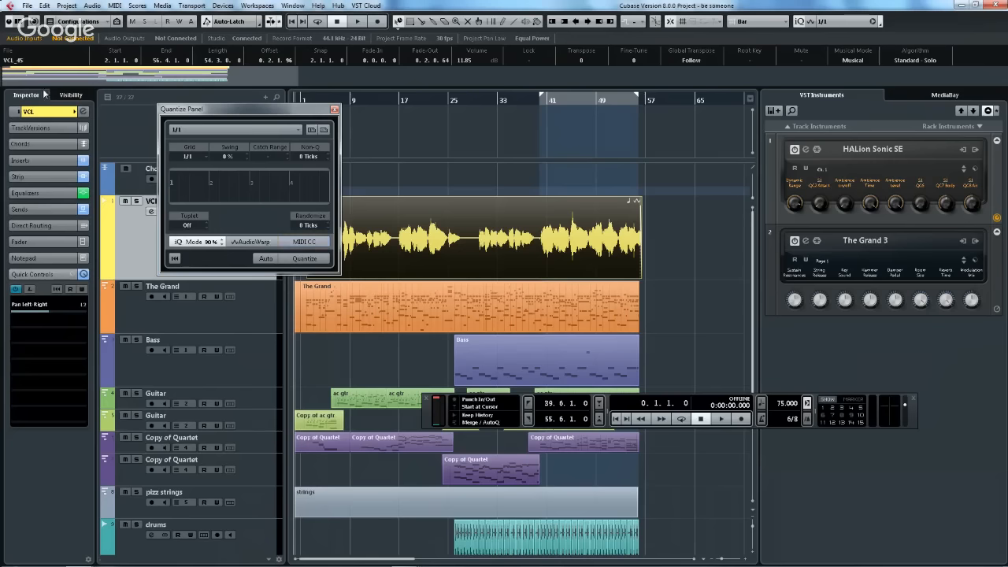
double_click(430, 244)
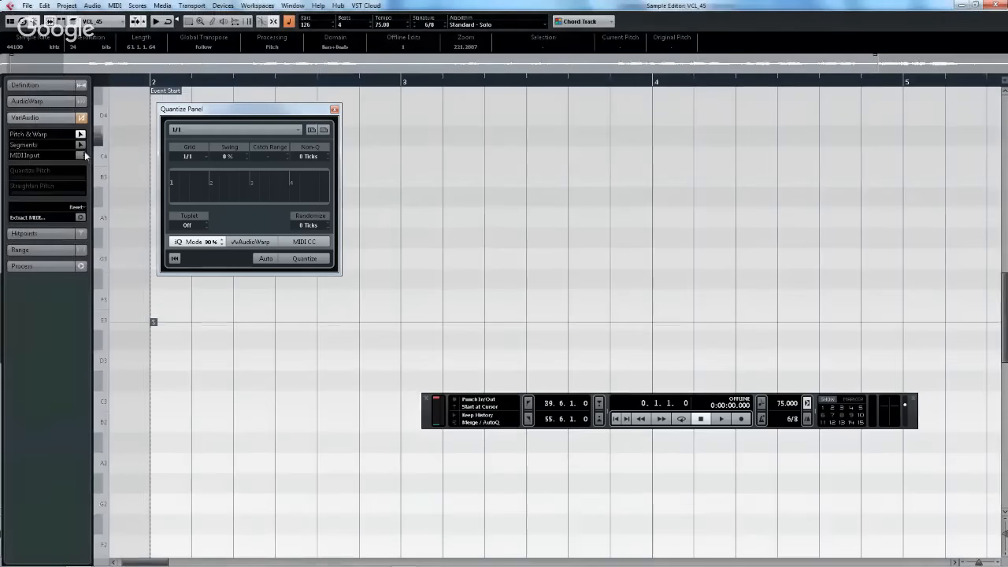
left_click_drag(364, 78, 365, 30)
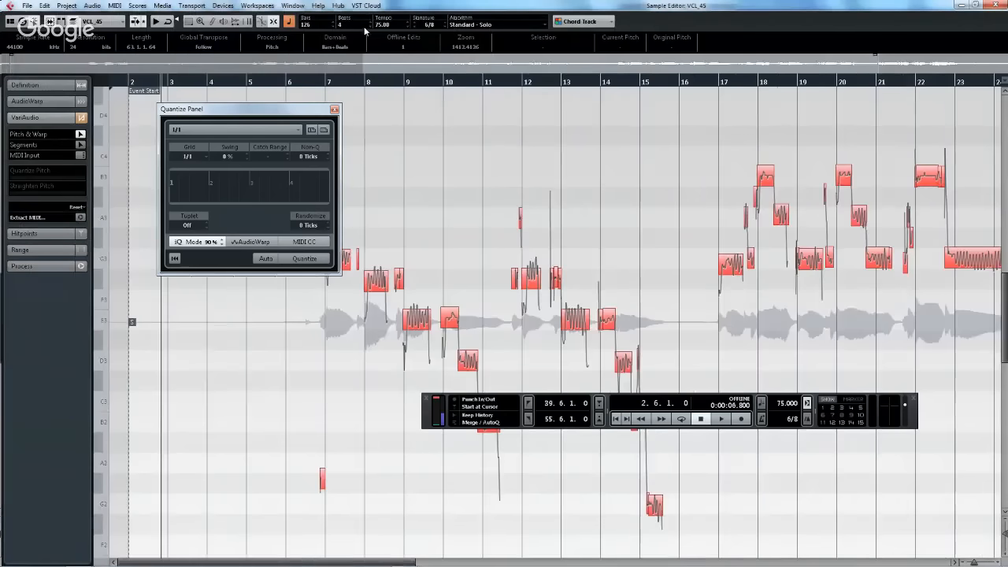
left_click(46, 233)
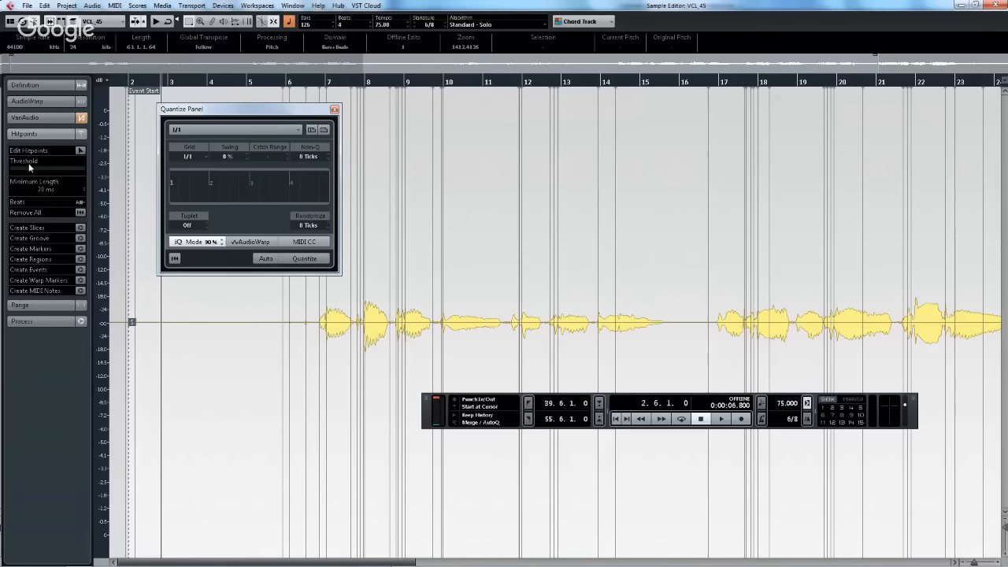
left_click(82, 151)
mouse_move(11, 169)
left_mouse_down()
mouse_move(22, 169)
mouse_move(11, 170)
left_mouse_up()
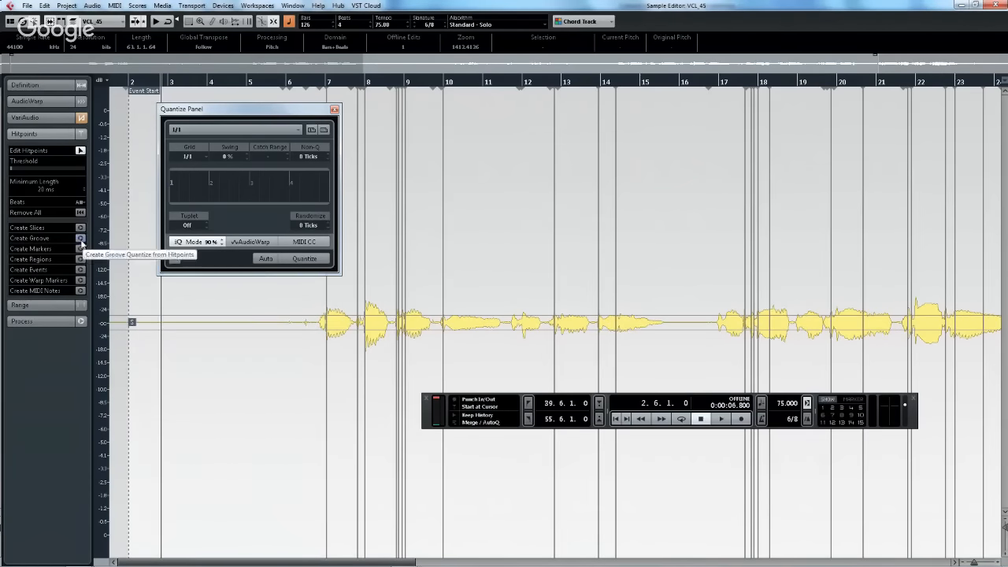
- Create a groove quantize from the VCL_45 hitpoints, save it as a quantize preset and check it in the preset list
left_click(81, 243)
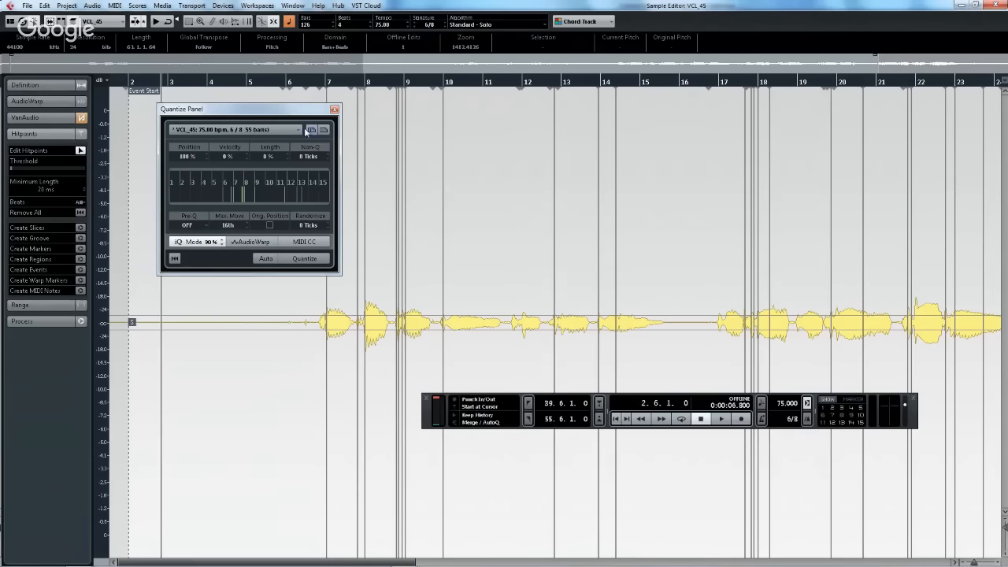
left_click(311, 131)
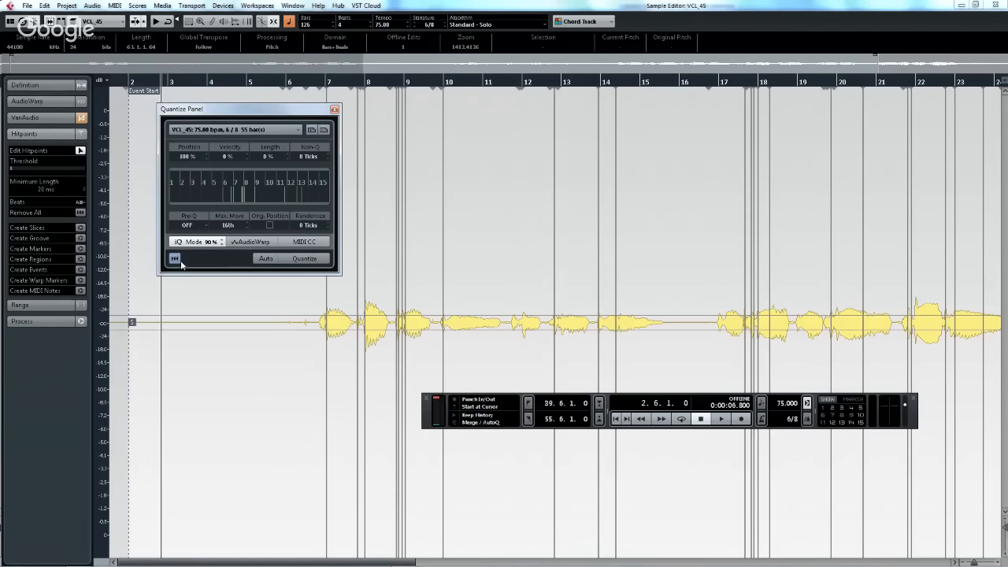
left_click(296, 131)
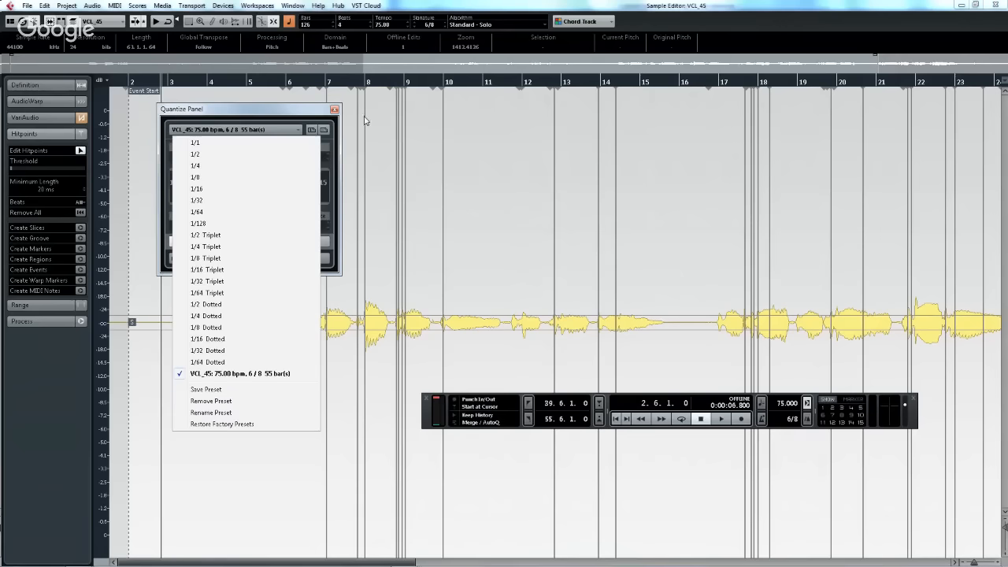
- Close the Quantize Panel and the Sample Editor to return to the project arrangement
left_click(336, 111)
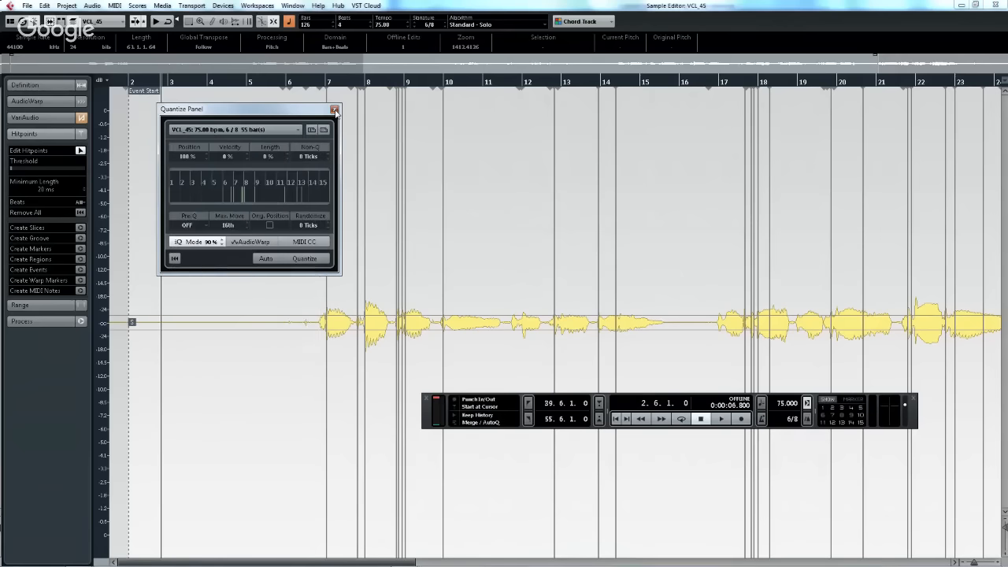
left_click(335, 111)
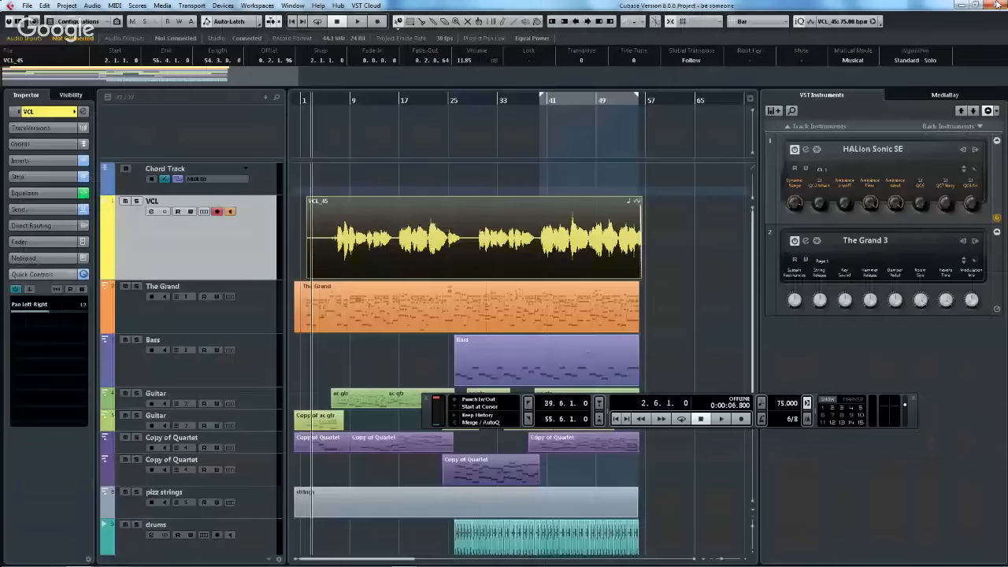
left_click(996, 5)
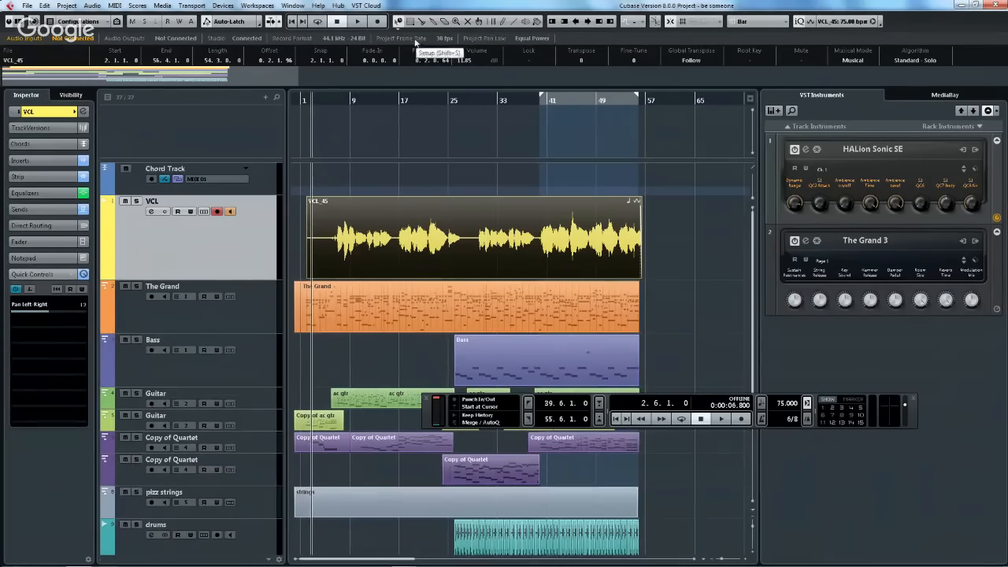
- Solo The Grand track and play a short passage of it on its own
left_click(257, 313)
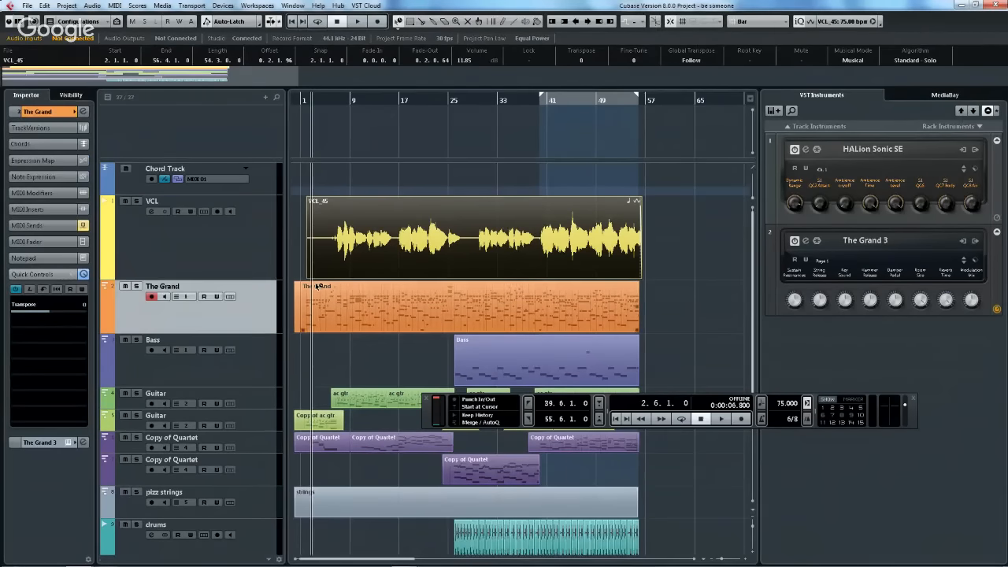
left_click(136, 288)
key("space")
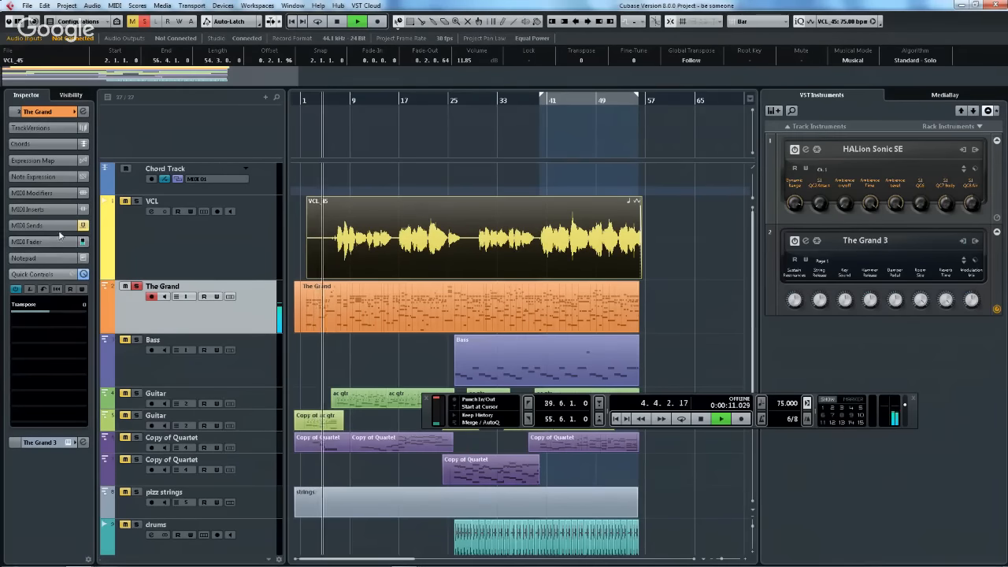
key("space")
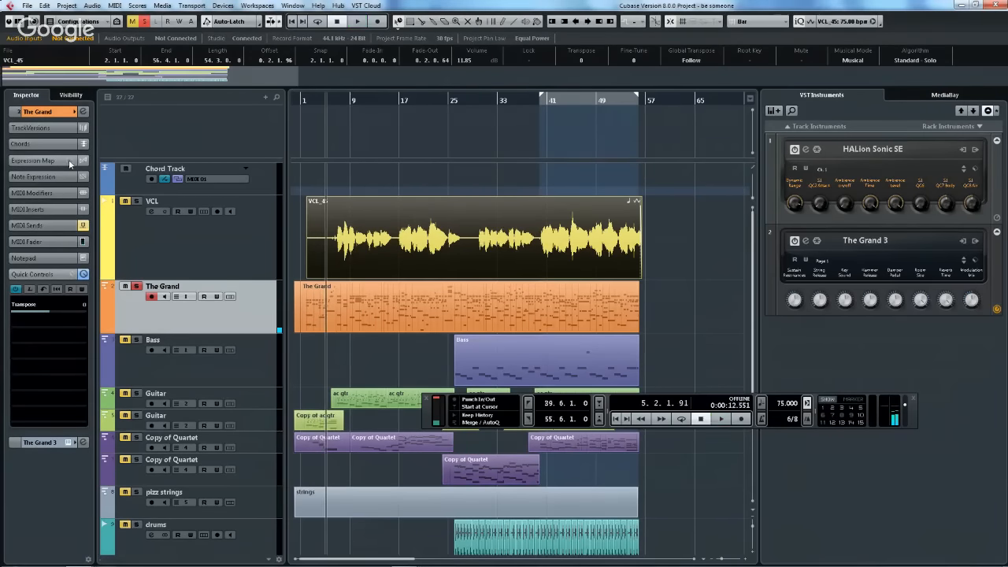
- Insert the Micro Tuner MIDI effect in The Grand track's first insert slot and load its Equal Temperament preset
left_click(42, 210)
left_click(52, 234)
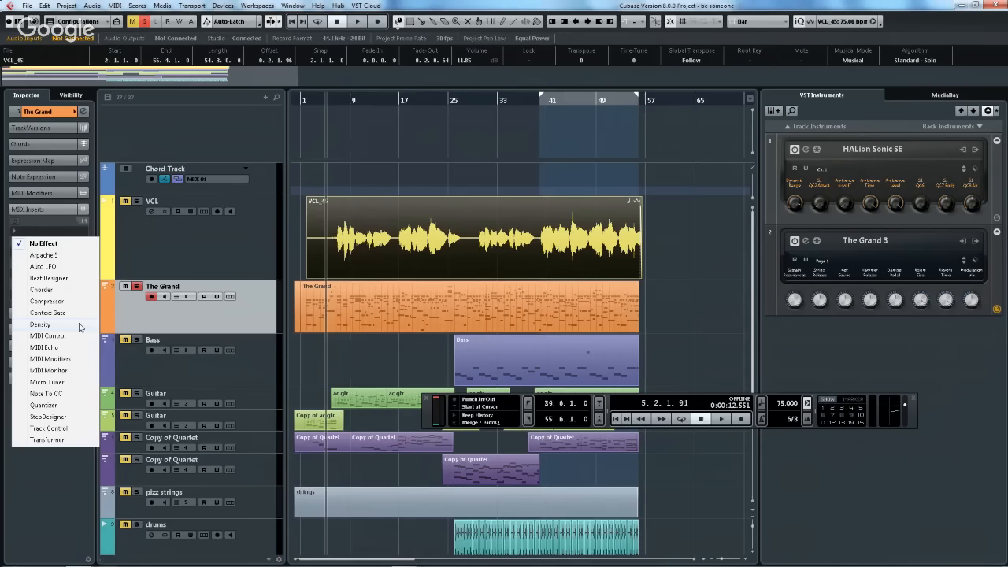
left_click(75, 381)
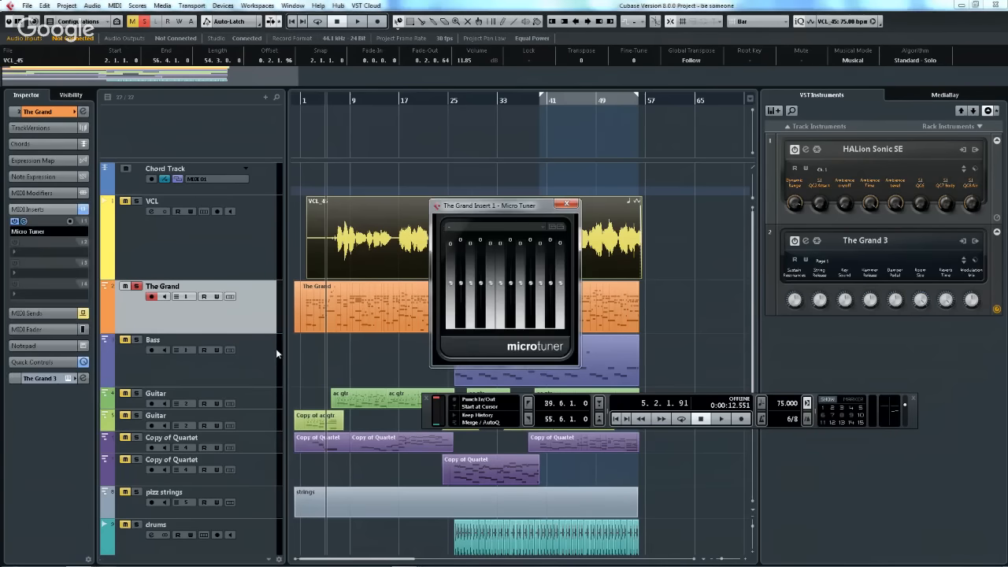
left_click(540, 225)
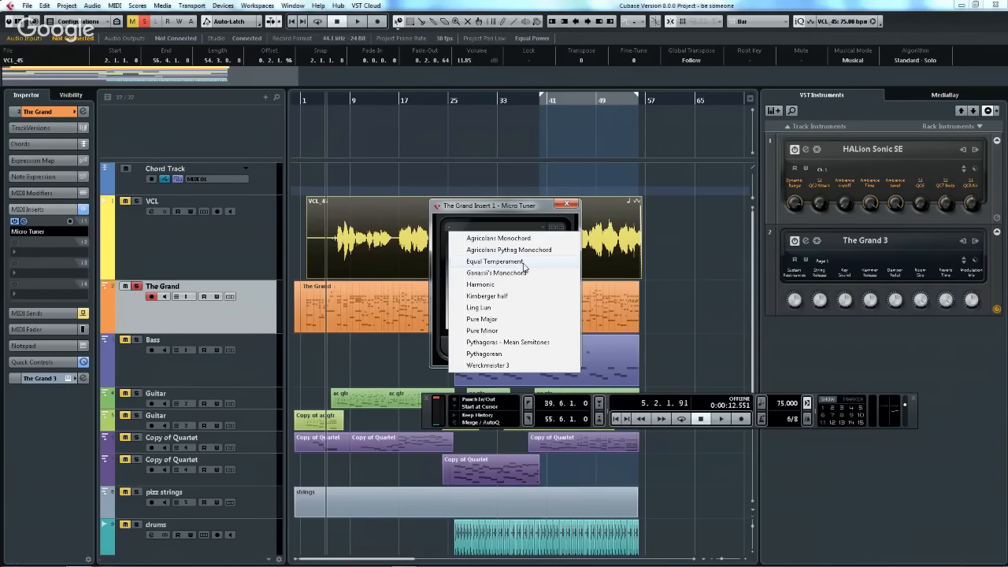
left_click(526, 261)
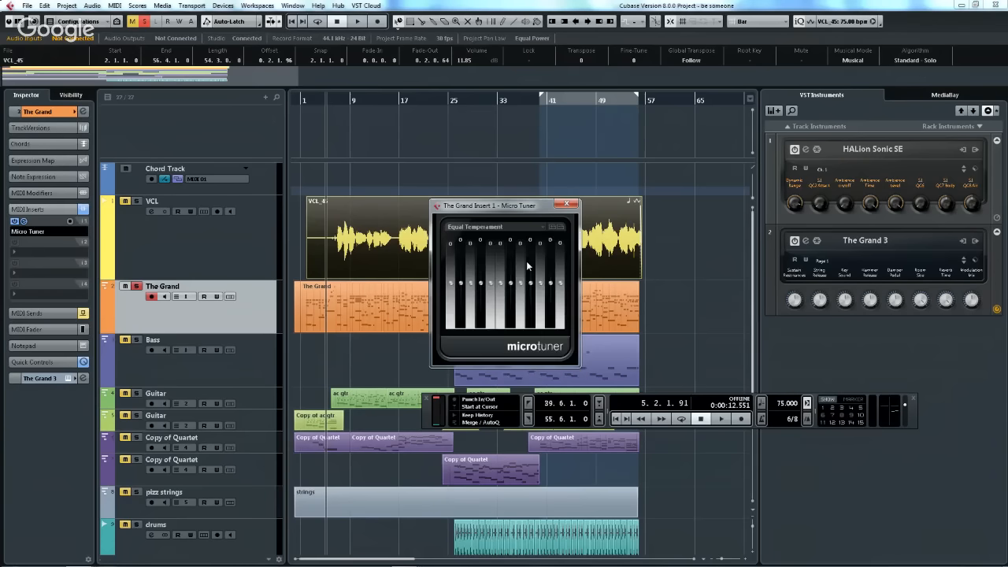
- Audition the Micro Tuner presets Pythagoras - Mean Semitones, Ling Lun and Ganassi's Monochord on the piano, and close the effect's window
left_click(529, 228)
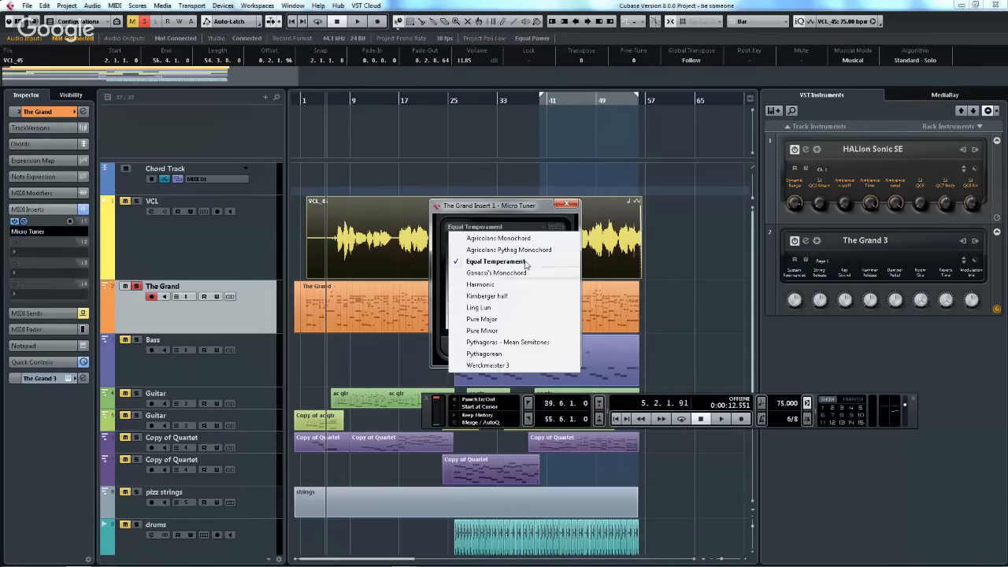
left_click(520, 338)
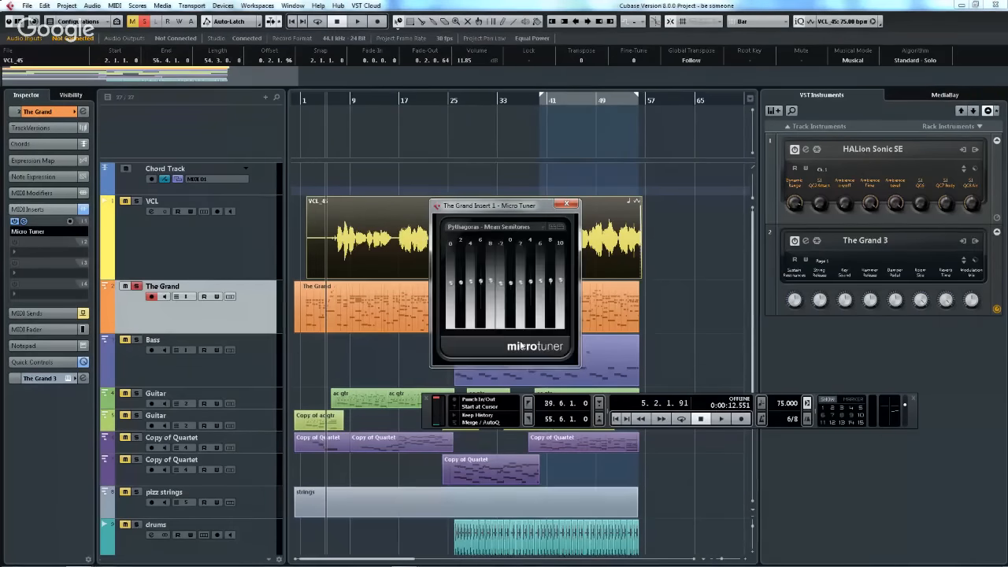
key("space")
left_click(532, 227)
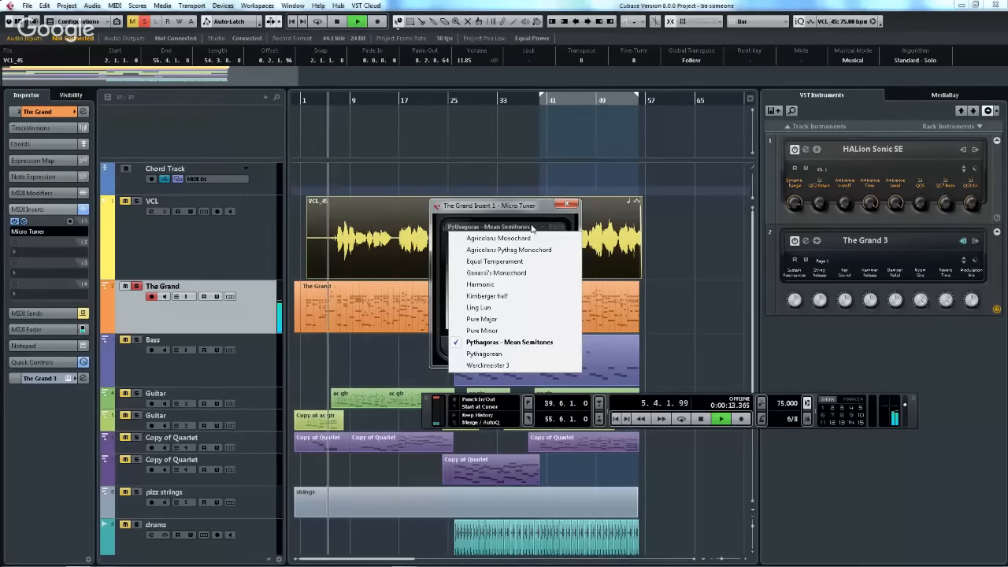
left_click(495, 308)
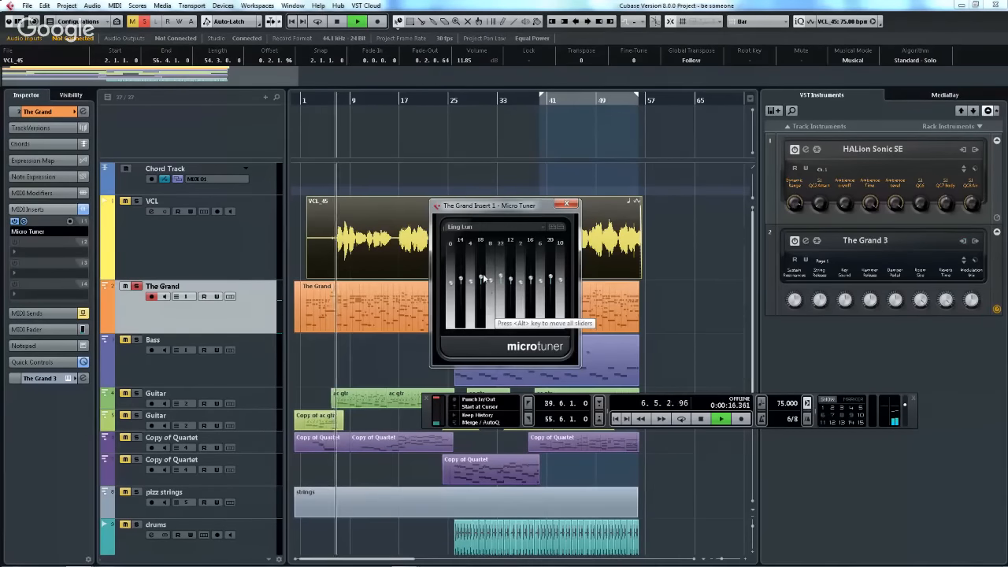
left_click(522, 227)
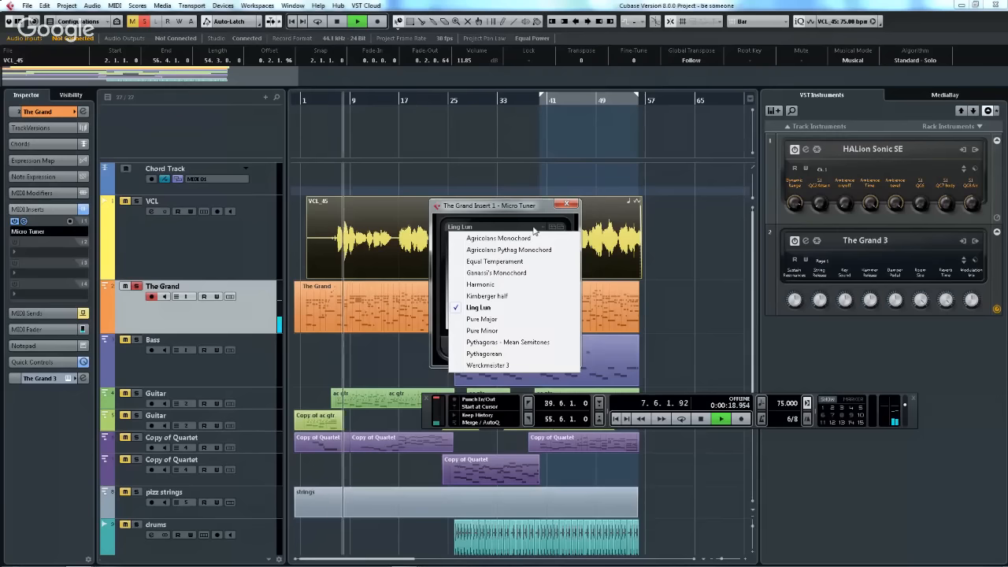
left_click(499, 274)
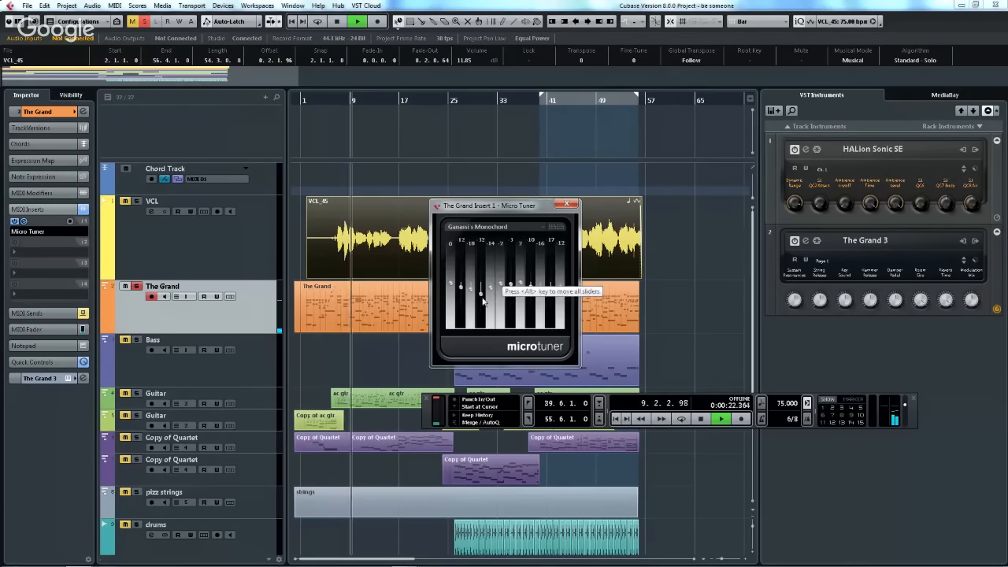
key("space")
left_click(512, 227)
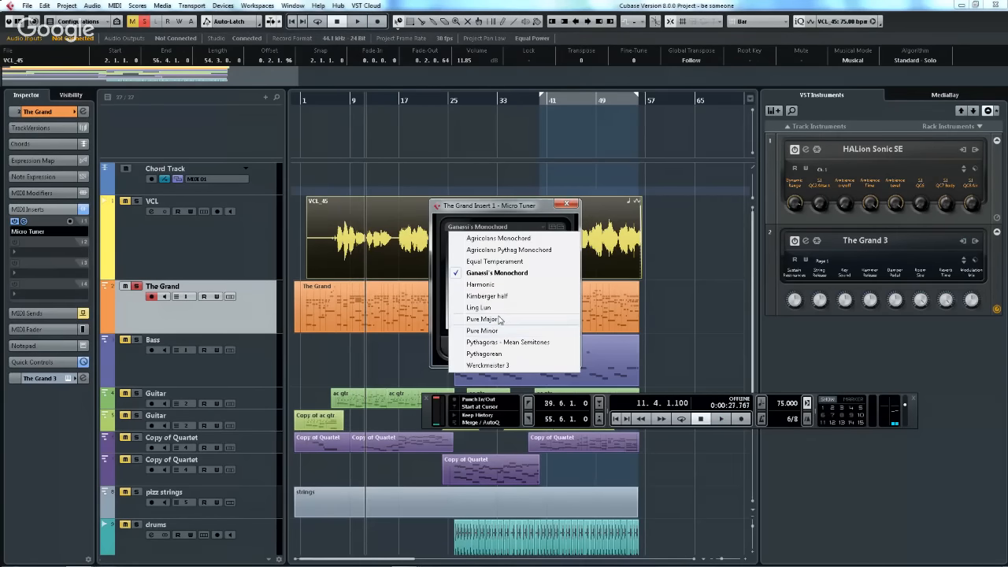
left_click(566, 205)
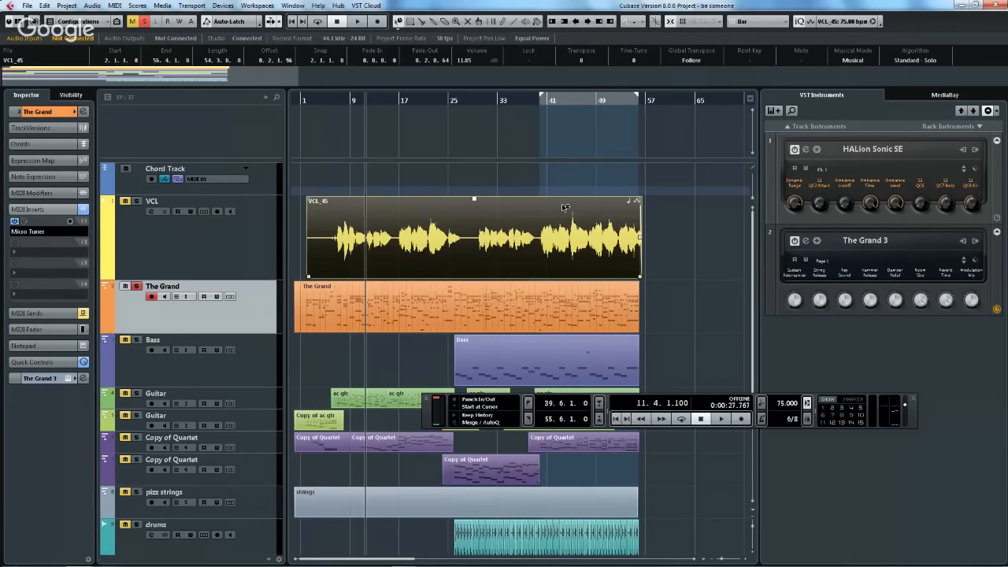
- Open the project hermode.cpr from the Audio (F:) drive, accept the suggested project folder and activate the project
right_click(384, 143)
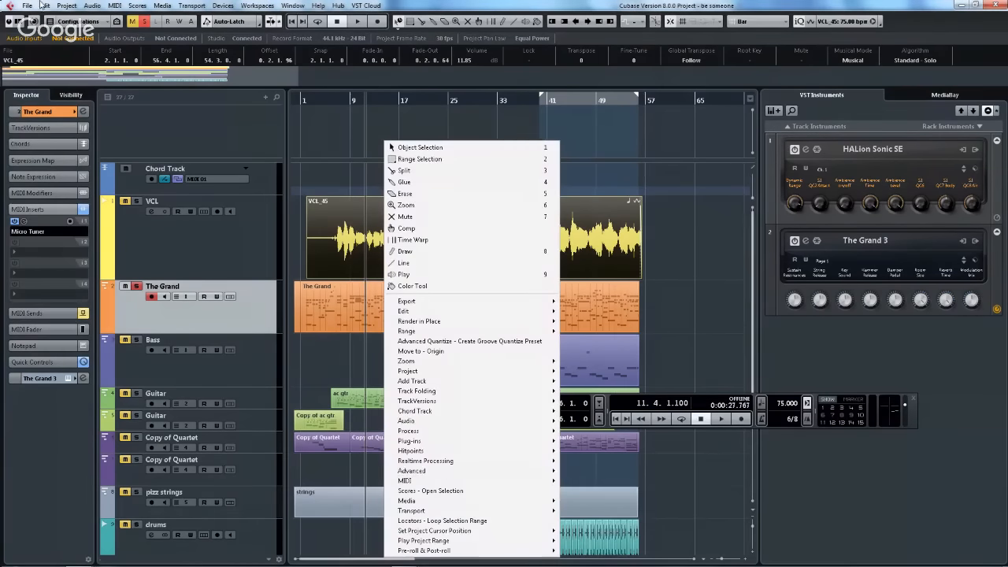
left_click(27, 5)
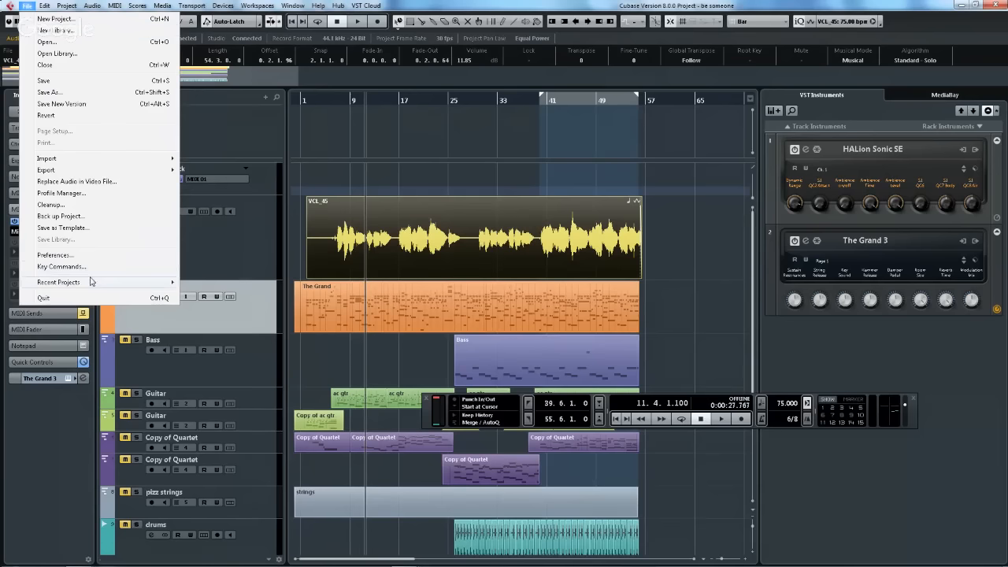
mouse_move(93, 282)
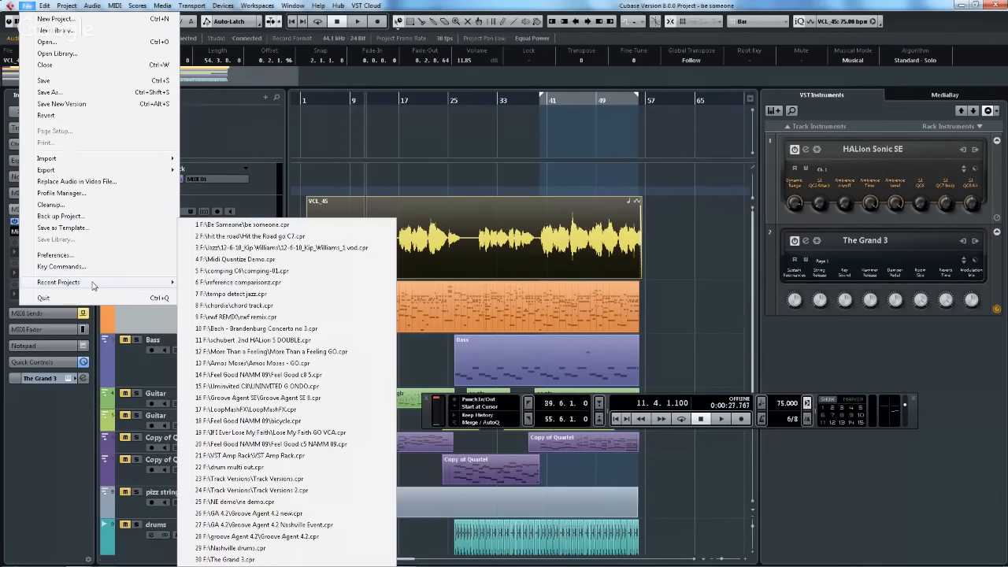
left_click(49, 42)
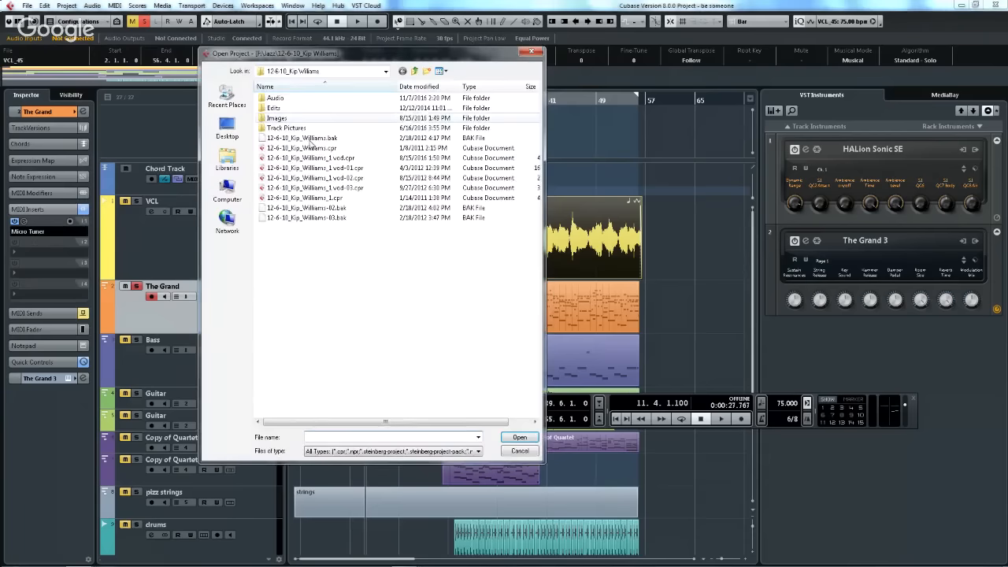
left_click_drag(311, 53, 479, 98)
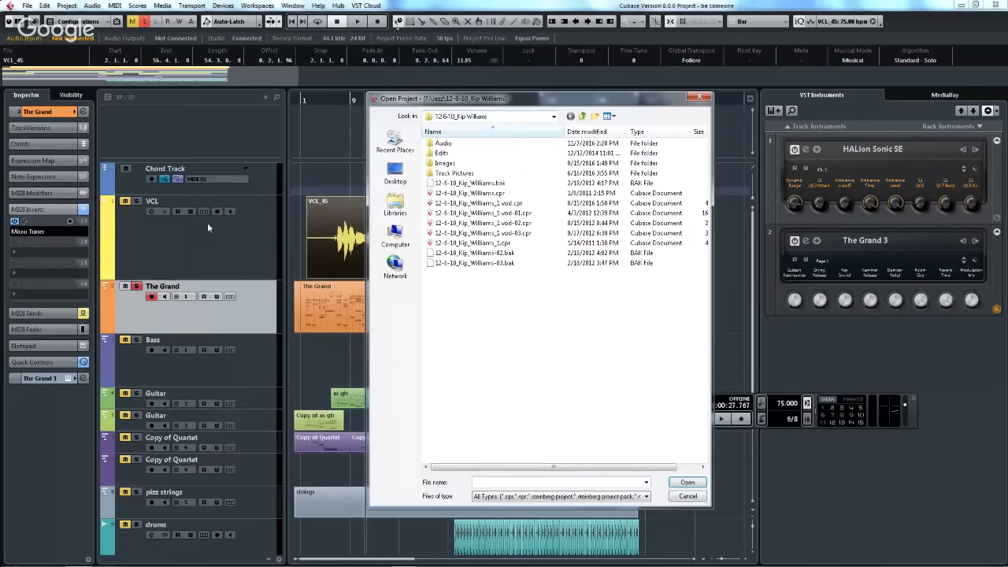
left_click(553, 116)
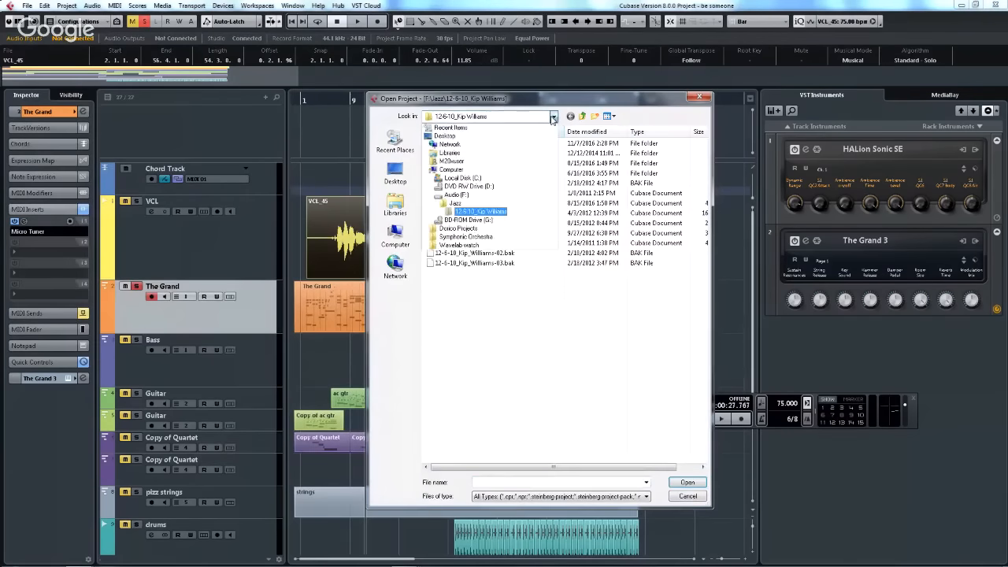
left_click(456, 194)
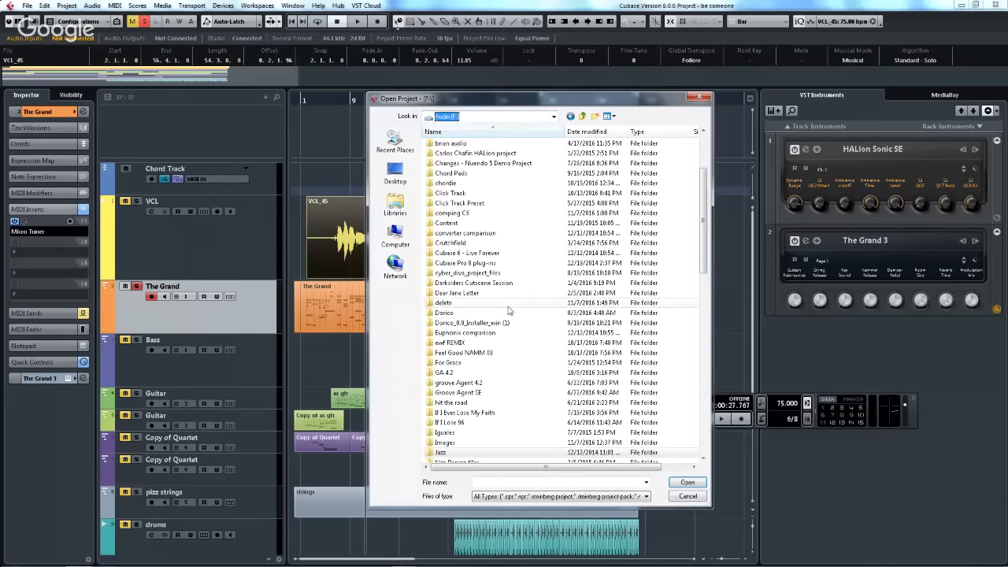
left_click_drag(704, 204, 698, 379)
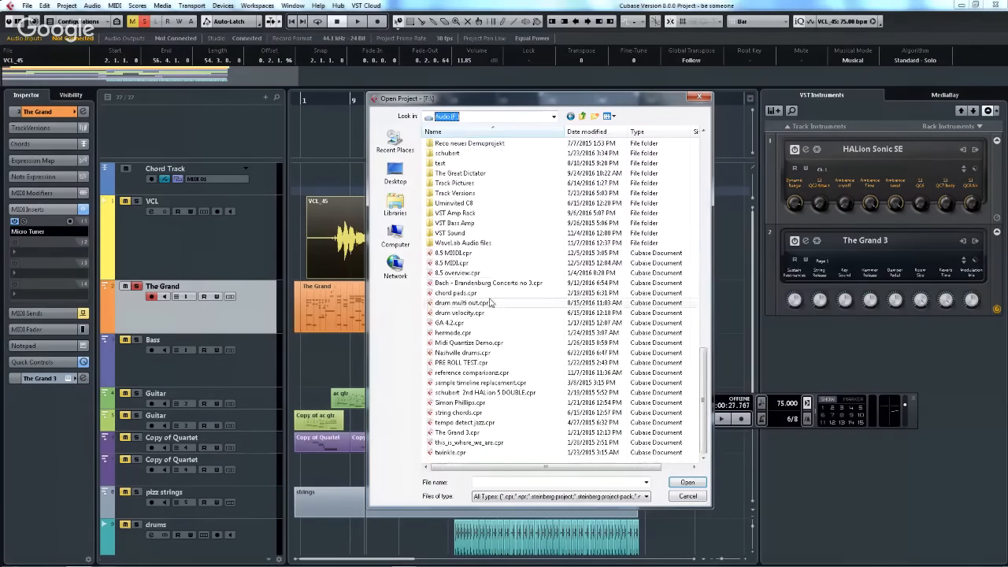
double_click(461, 337)
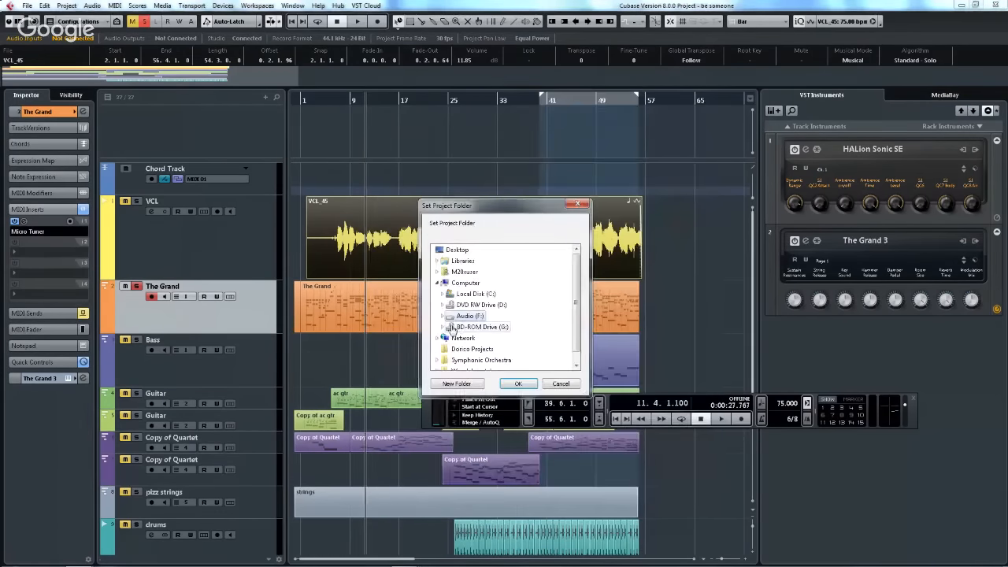
left_click(518, 382)
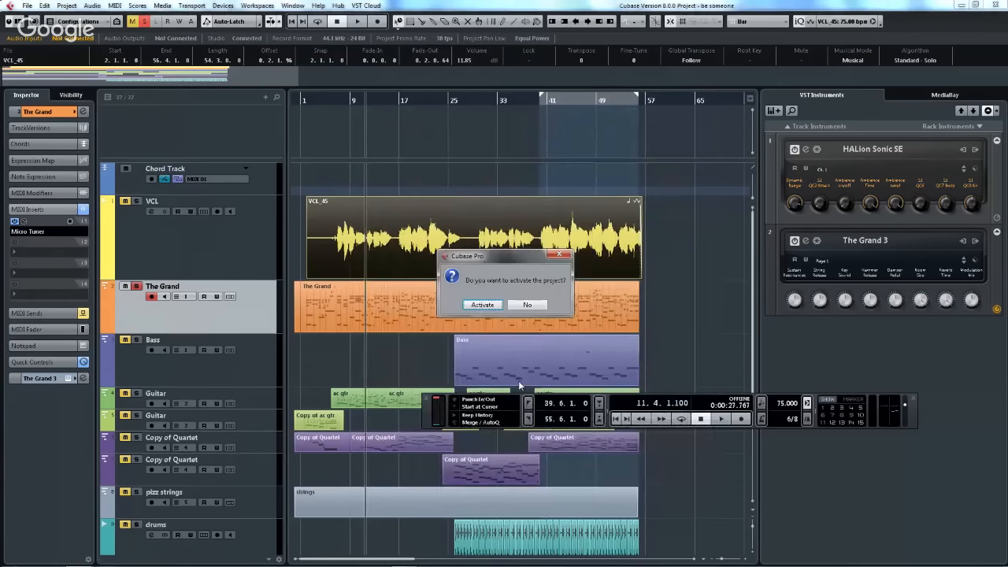
left_click(483, 307)
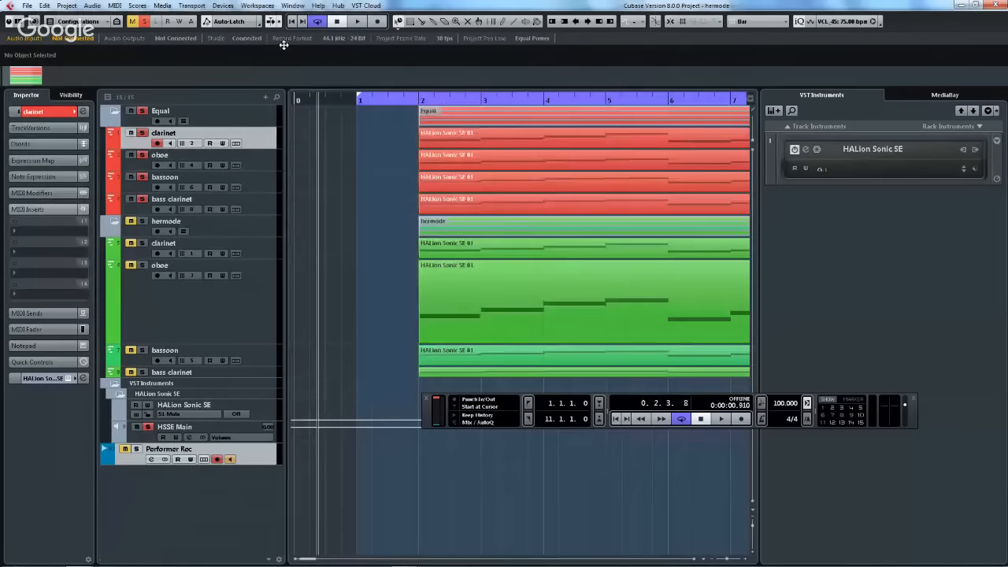
- Examine the available HMT Type options in the Project Setup dialog and close it without applying changes
left_click_drag(293, 32, 289, 28)
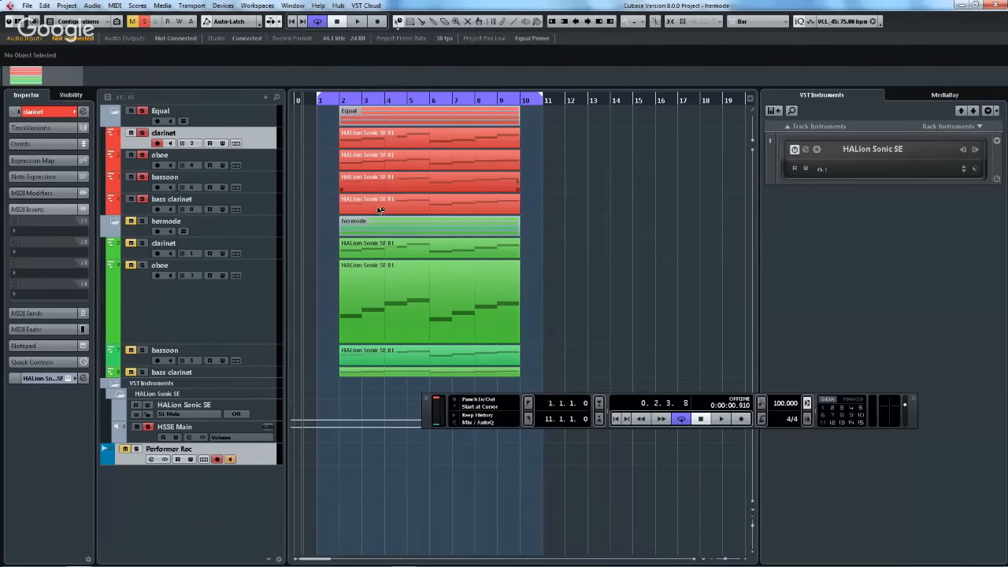
right_click(540, 147)
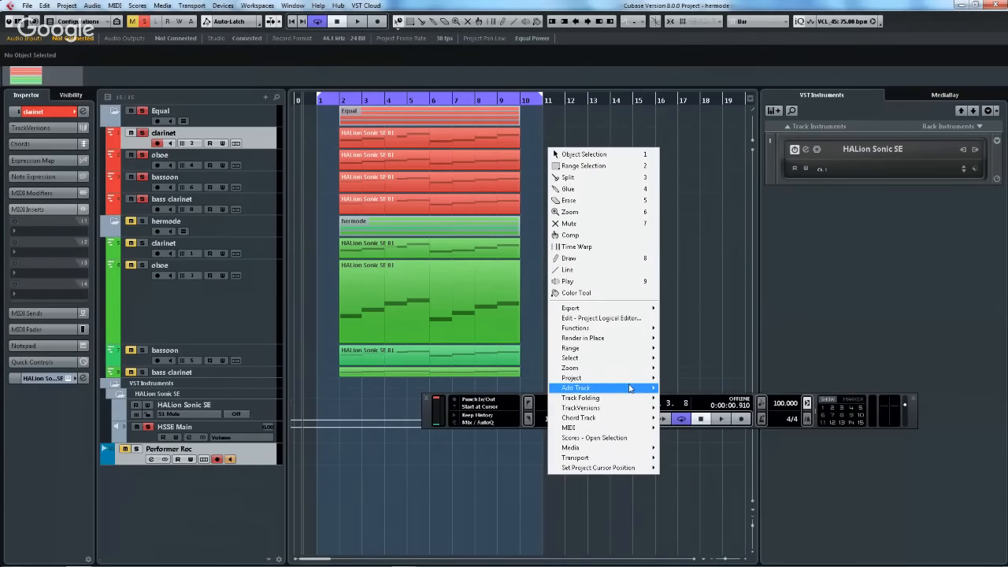
mouse_move(630, 384)
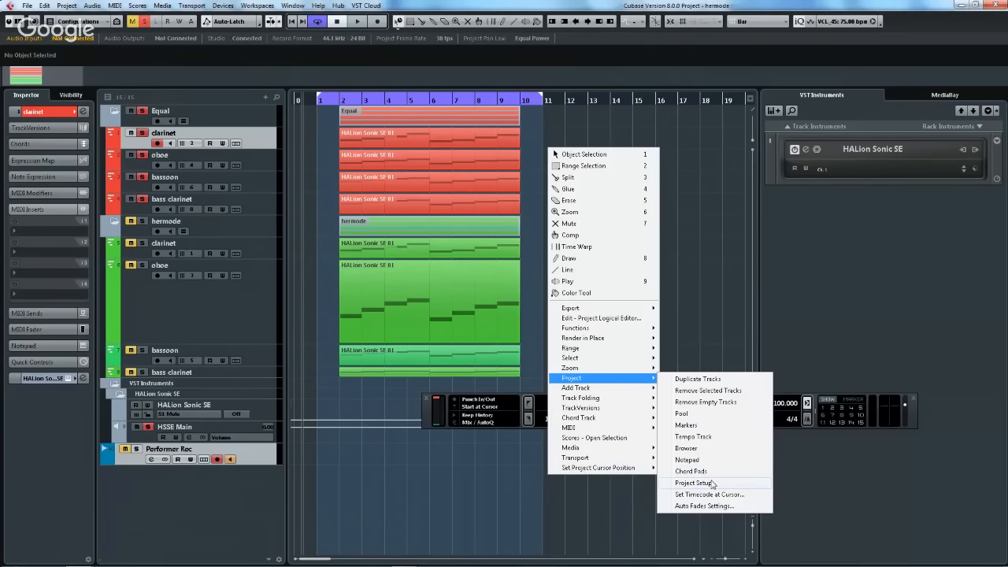
left_click(713, 482)
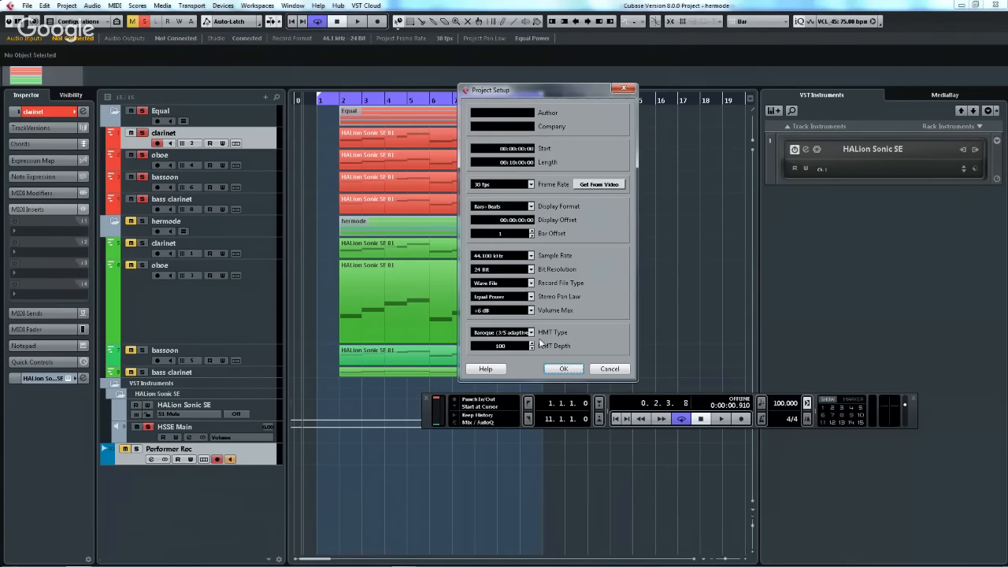
left_click(58, 112)
left_click(530, 333)
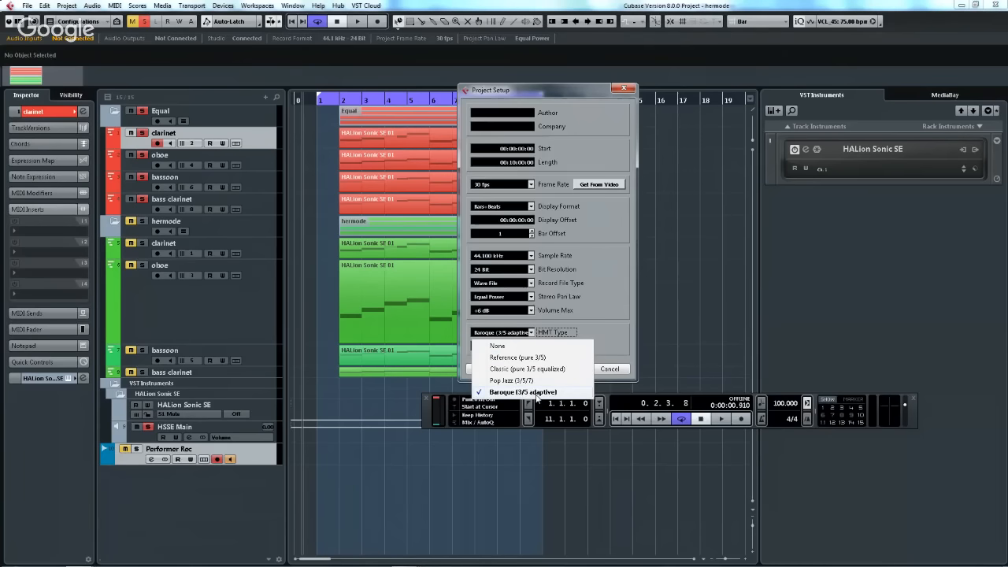
left_click(627, 357)
left_click(613, 369)
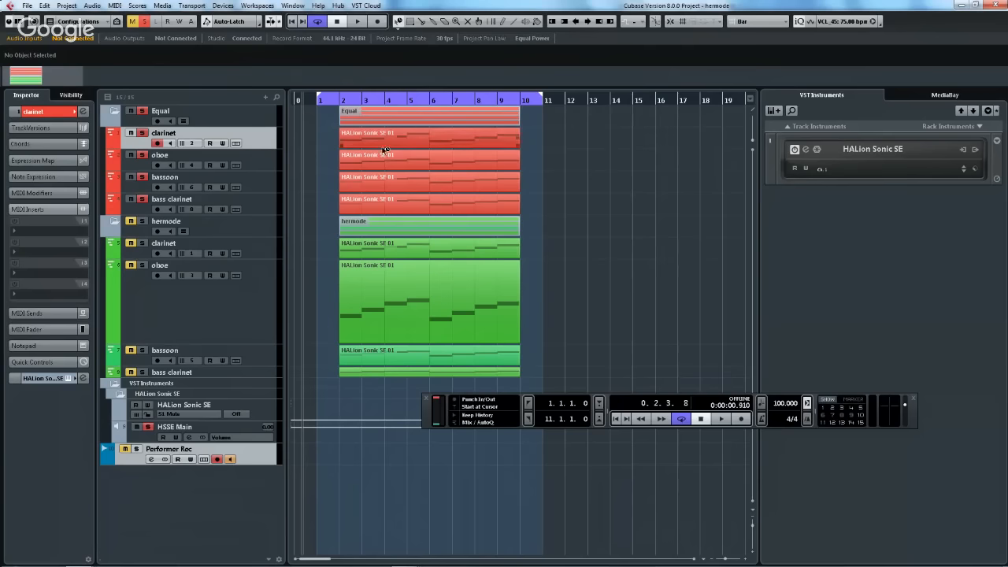
- Place the project cursor just before bar 1 and briefly play the soloed tracks of the Equal folder
left_click_drag(335, 100, 308, 105)
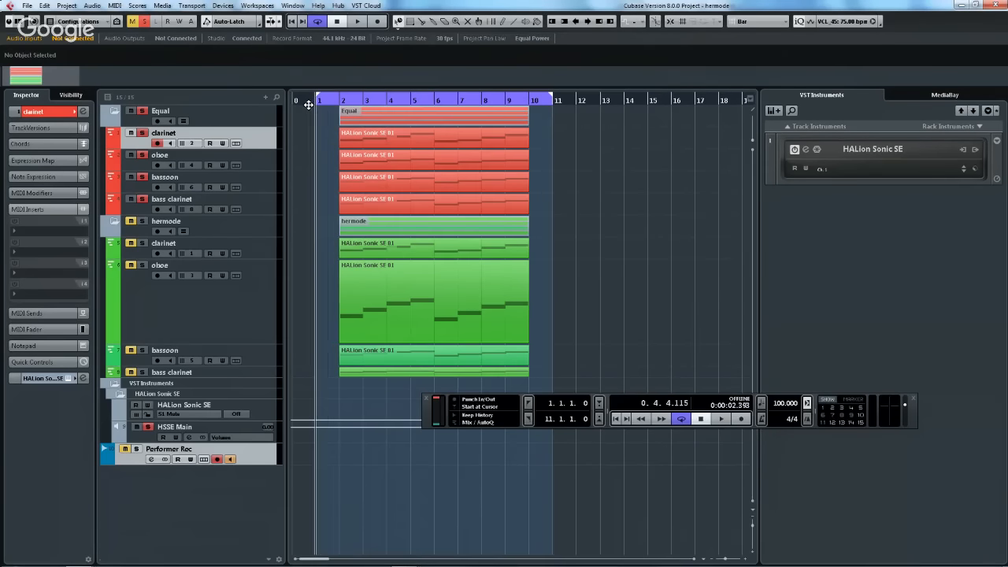
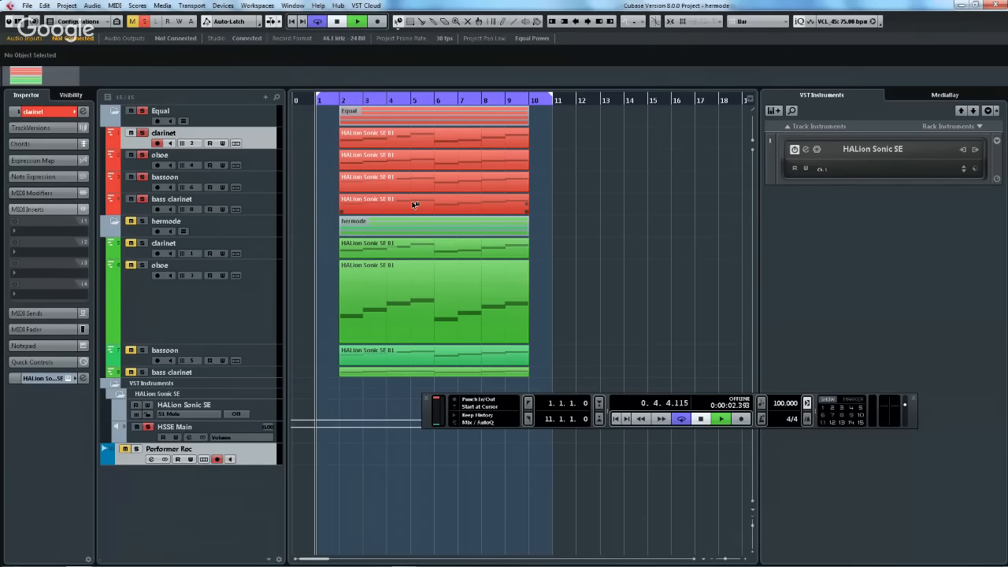
key("space")
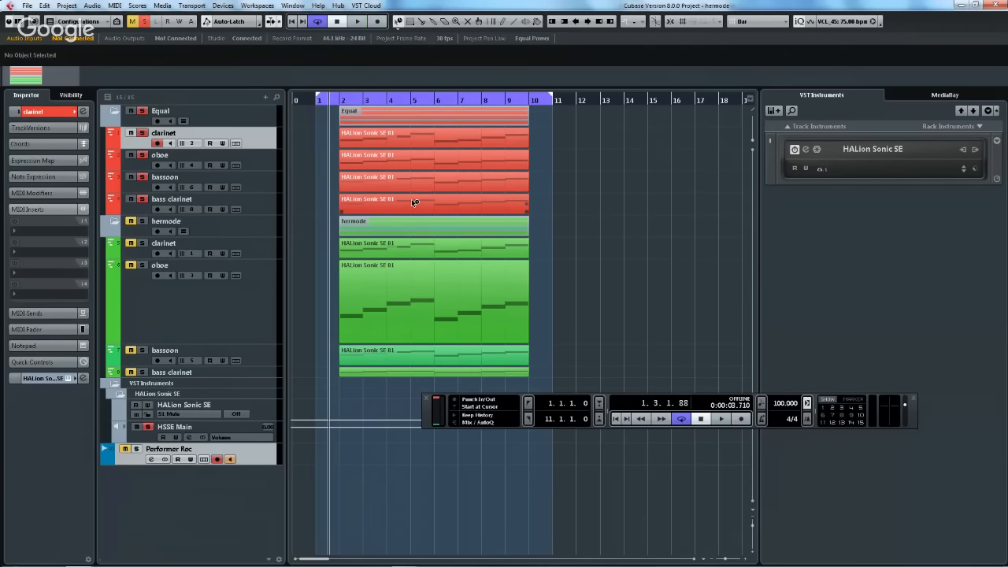
- Play the project with the Equal folder soloed, and move the solo to the hermode folder during playback for comparison
key("space")
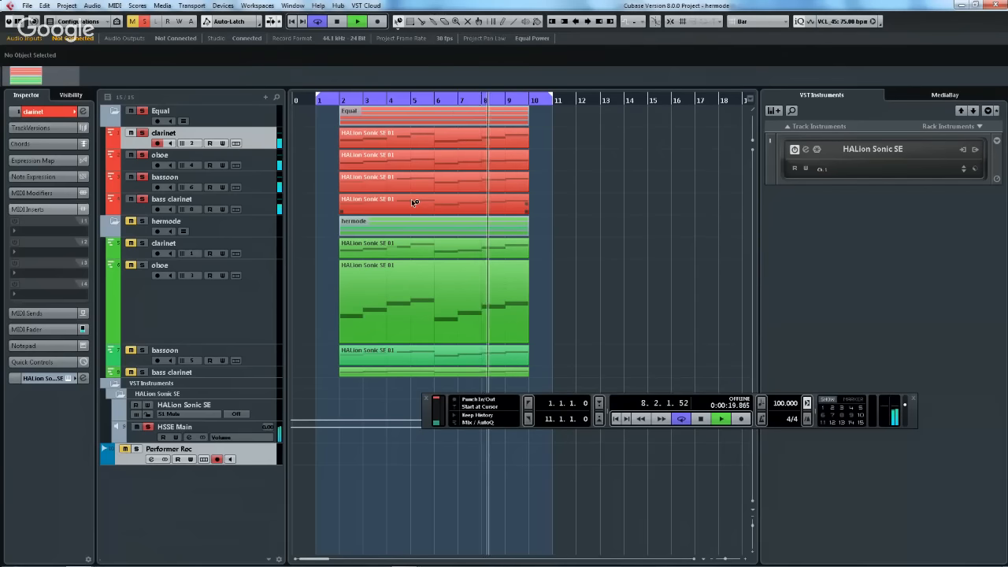
left_click(140, 109)
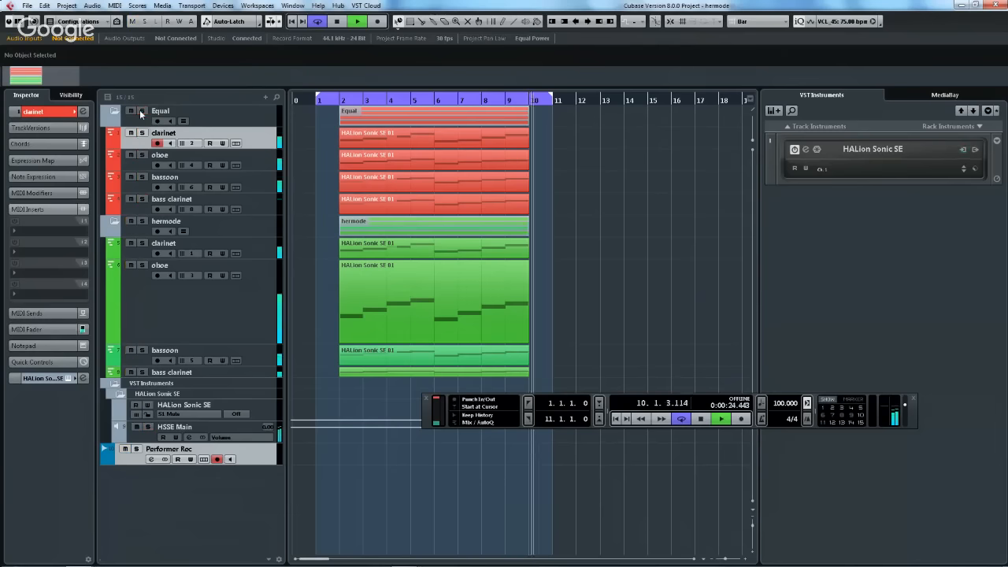
left_click(142, 221)
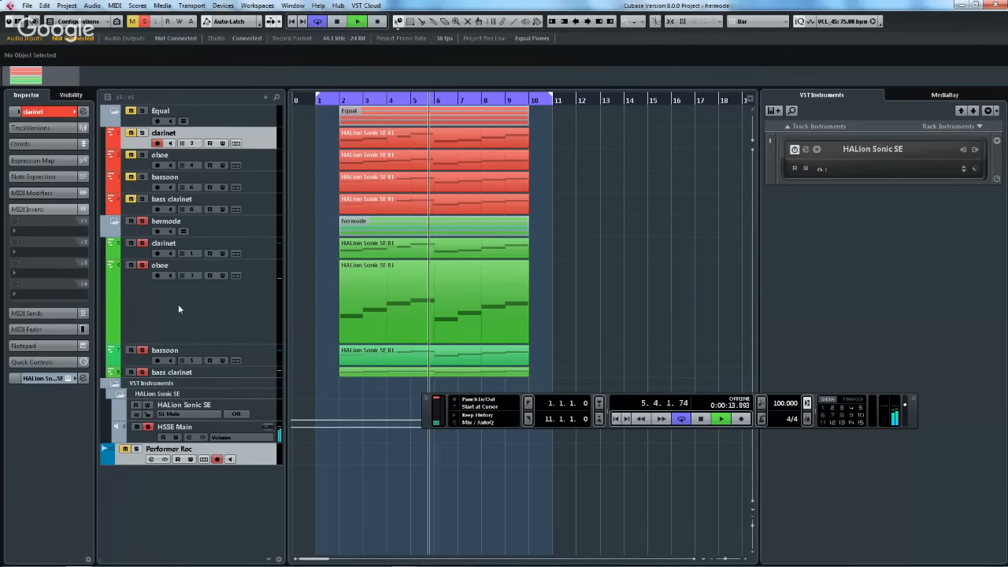
- Solo the Equal folder alongside the hermode folder, stop playback and clear all solo and mute states
left_click(143, 112)
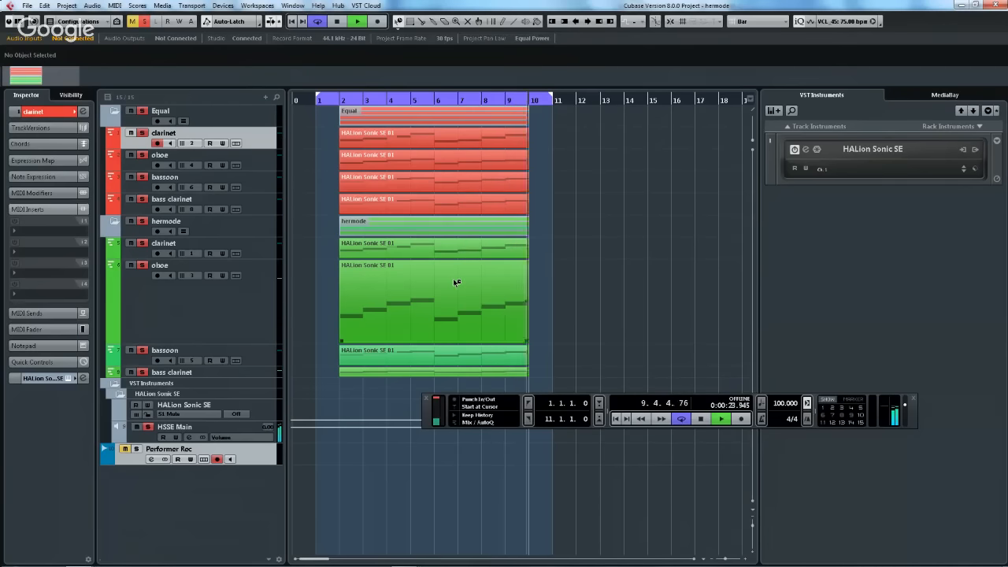
key("space")
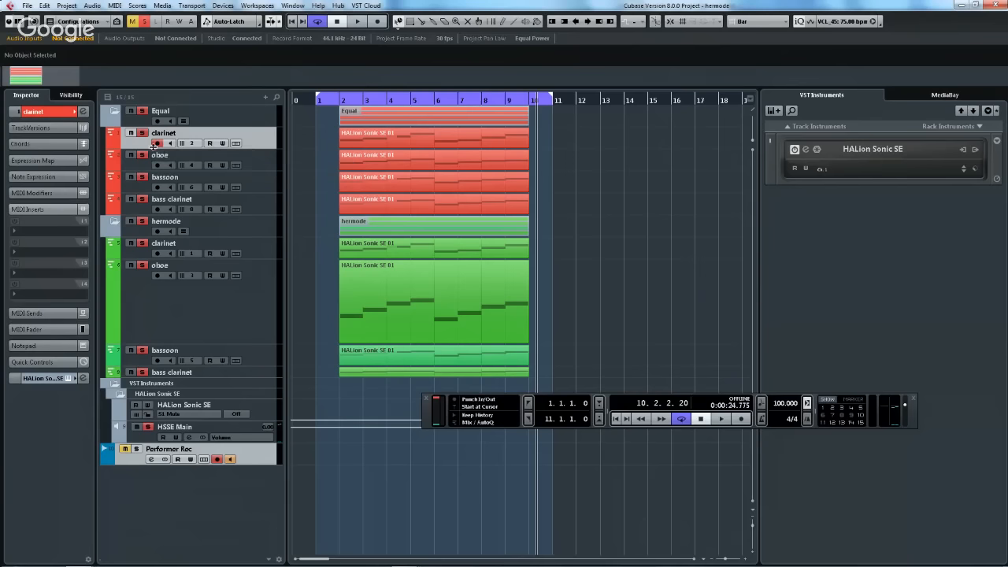
left_click(144, 21)
left_click(132, 21)
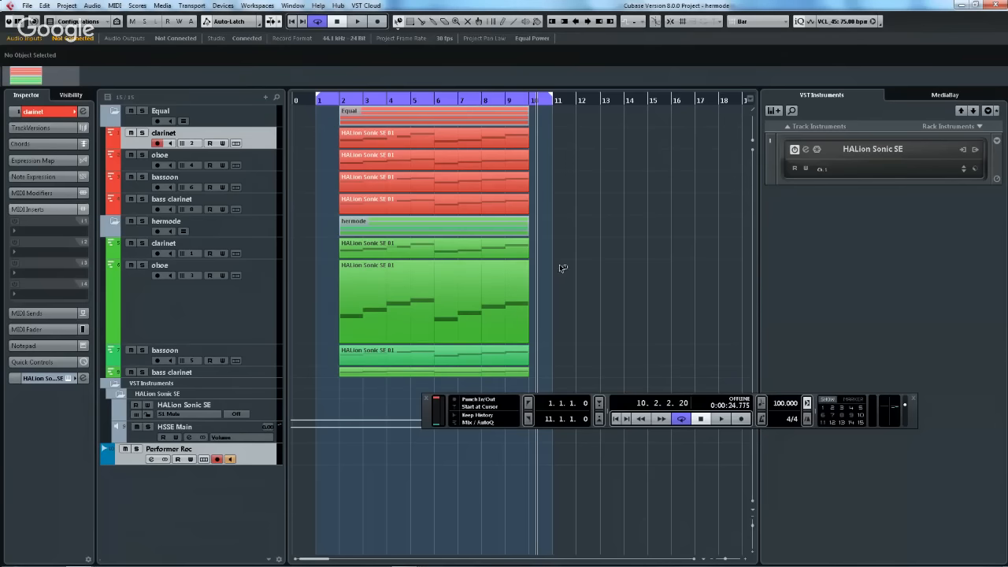
- Look through the Equal clarinet track's Inspector sections and expand its MIDI Modifiers to view the HMT options
left_click(46, 115)
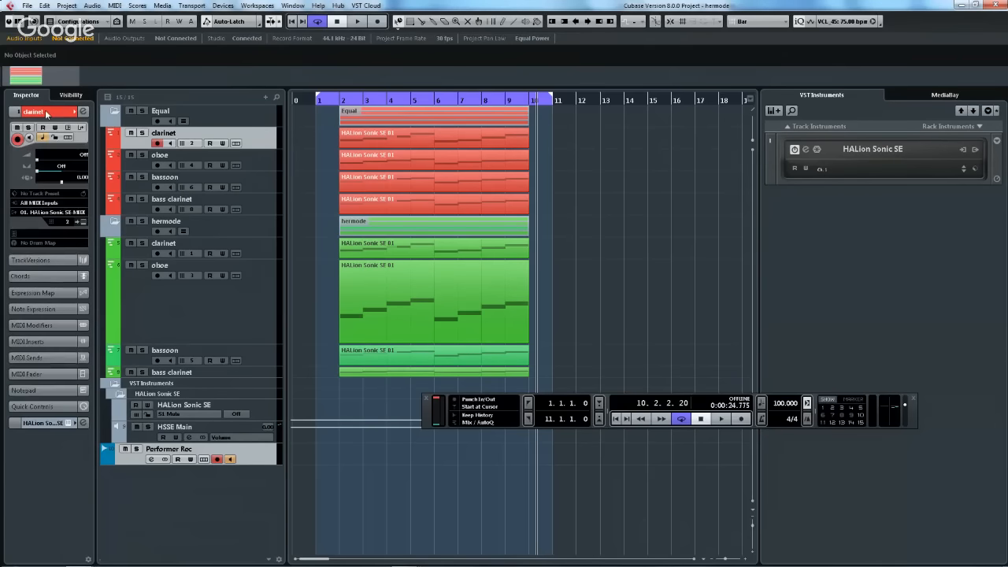
left_click(30, 259)
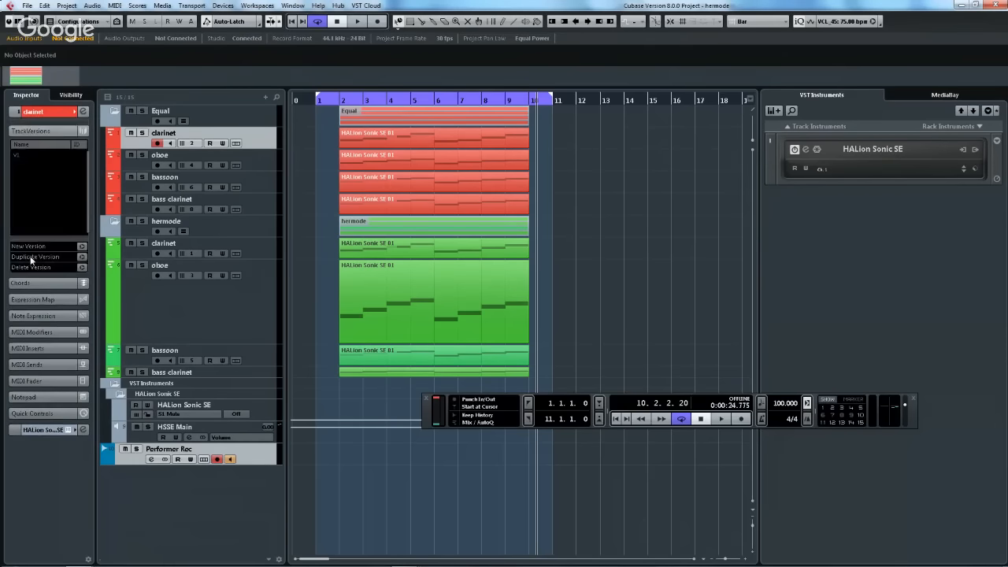
left_click(52, 112)
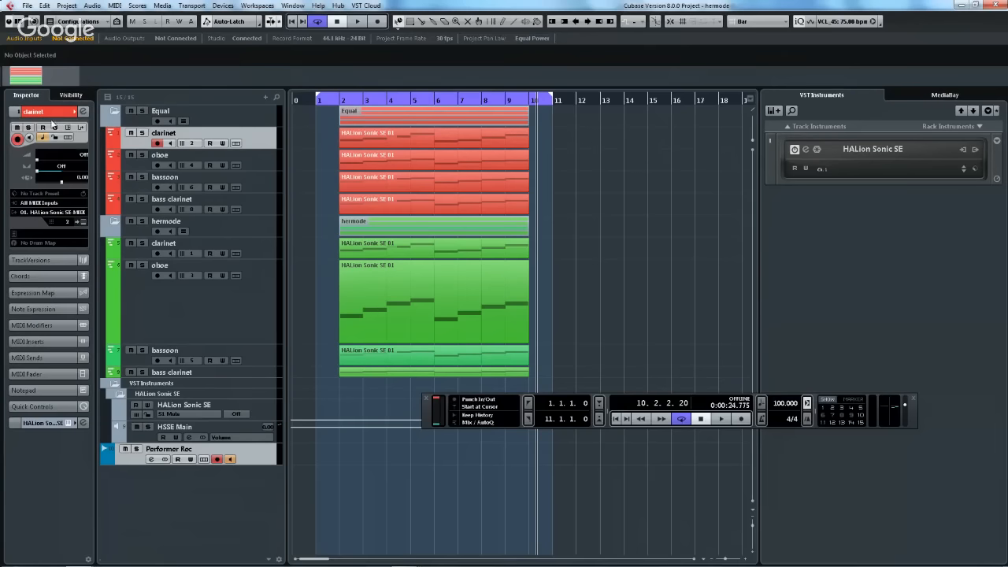
right_click(52, 266)
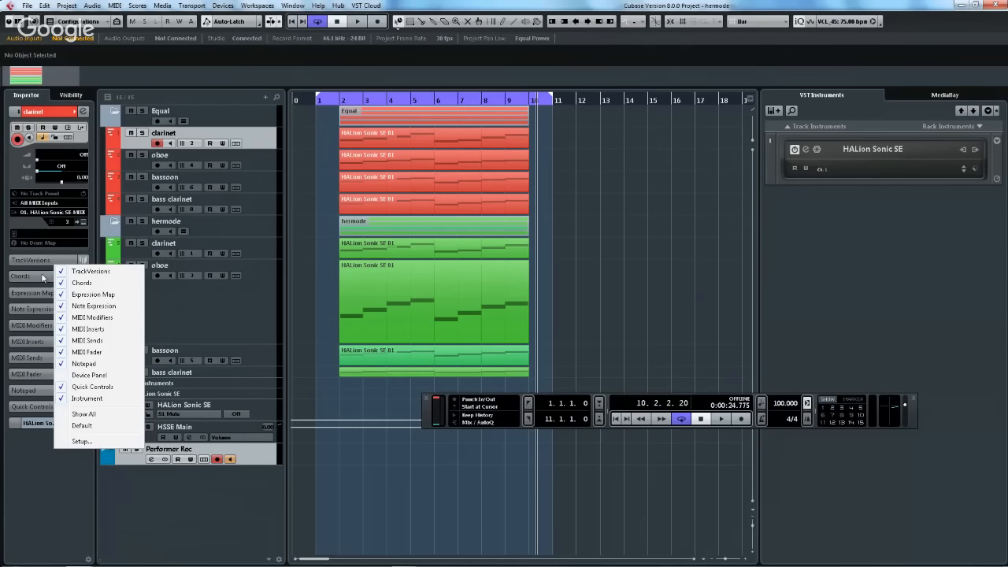
left_click(24, 330)
left_click(39, 328)
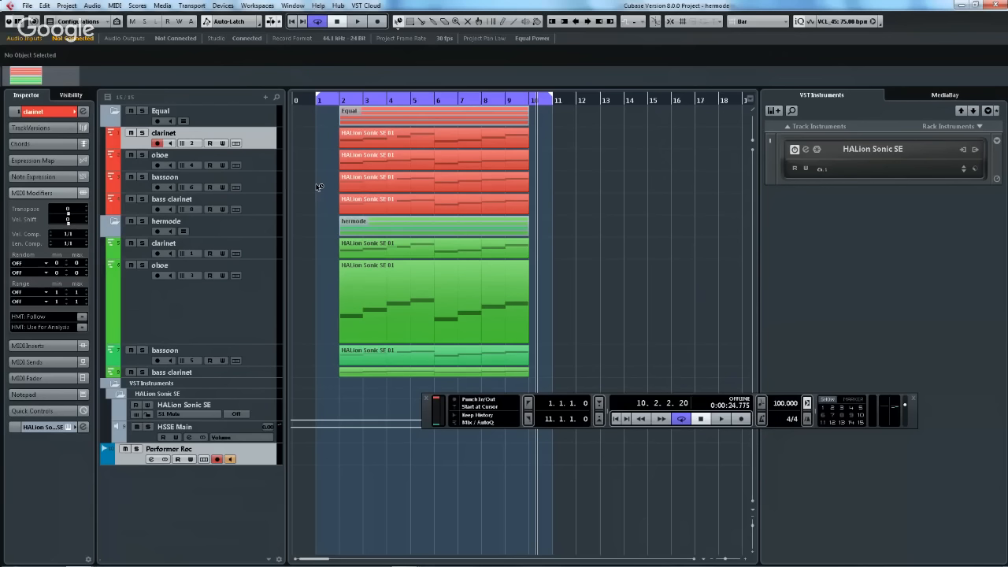
- Add the hermode oboe and the Equal bass clarinet and bassoon to the track selection, and show all channels narrowed in the MixConsole
left_click(225, 304, "ctrl")
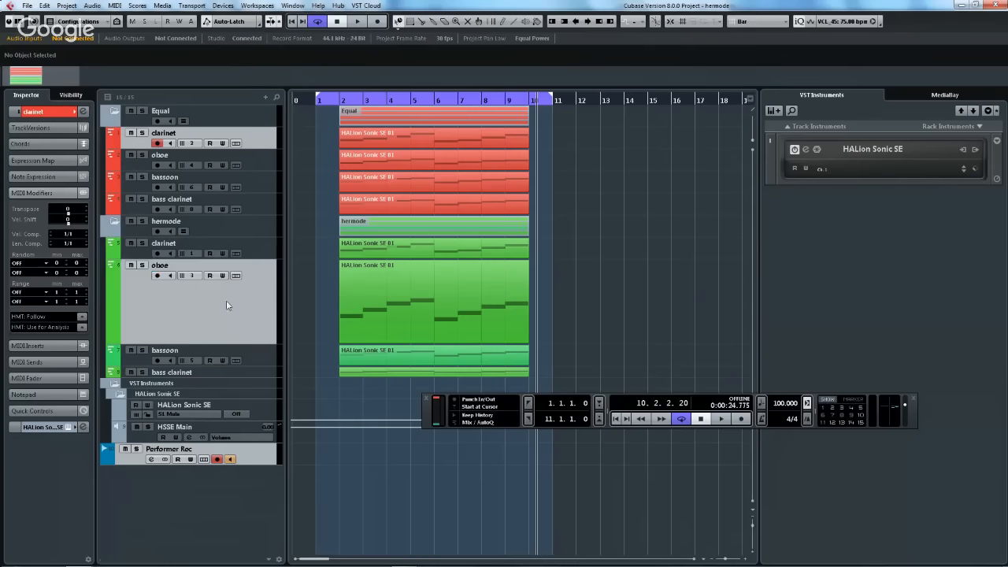
left_click(263, 199, "ctrl")
left_click(263, 176, "ctrl")
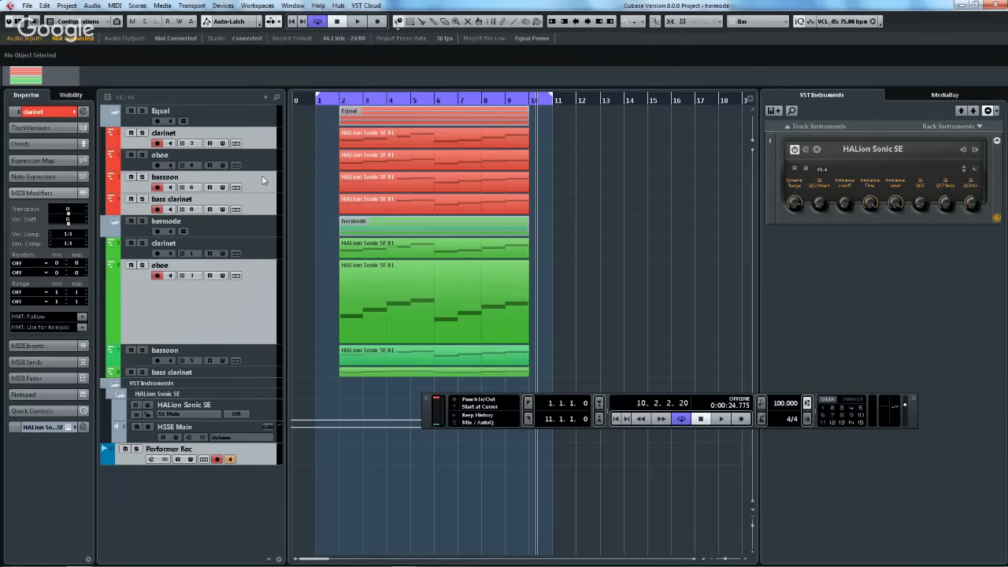
key("F3")
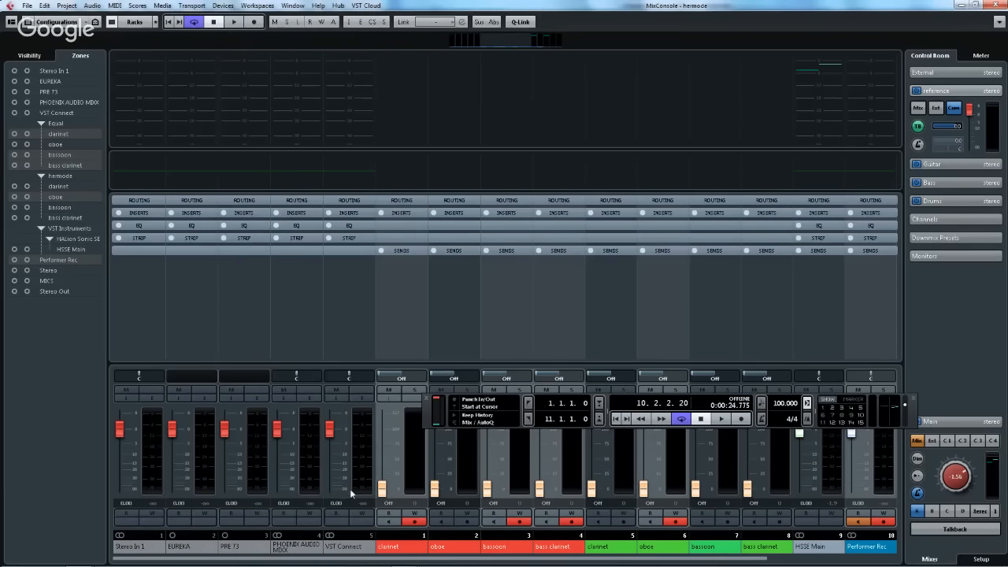
key("g")
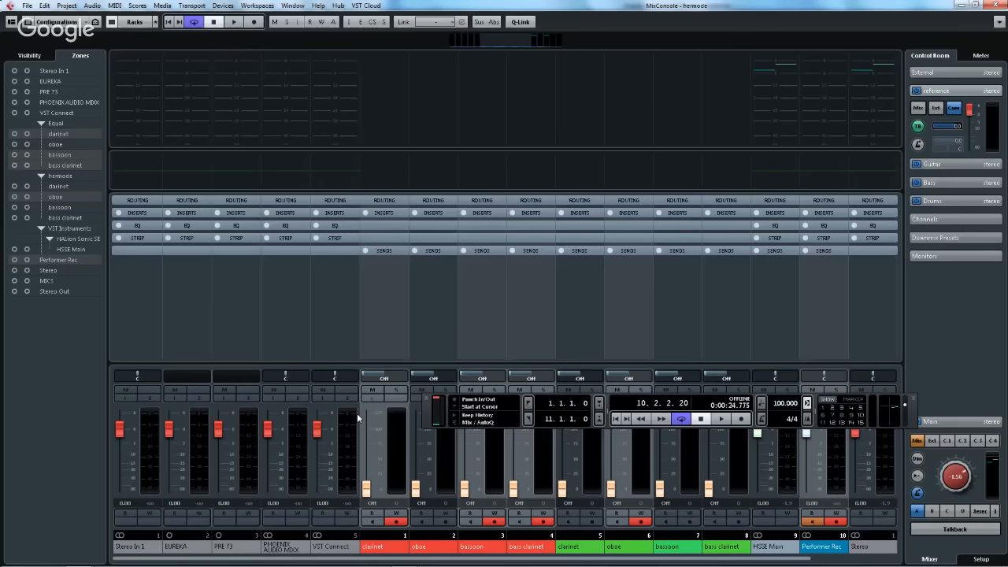
key("g")
key("g")
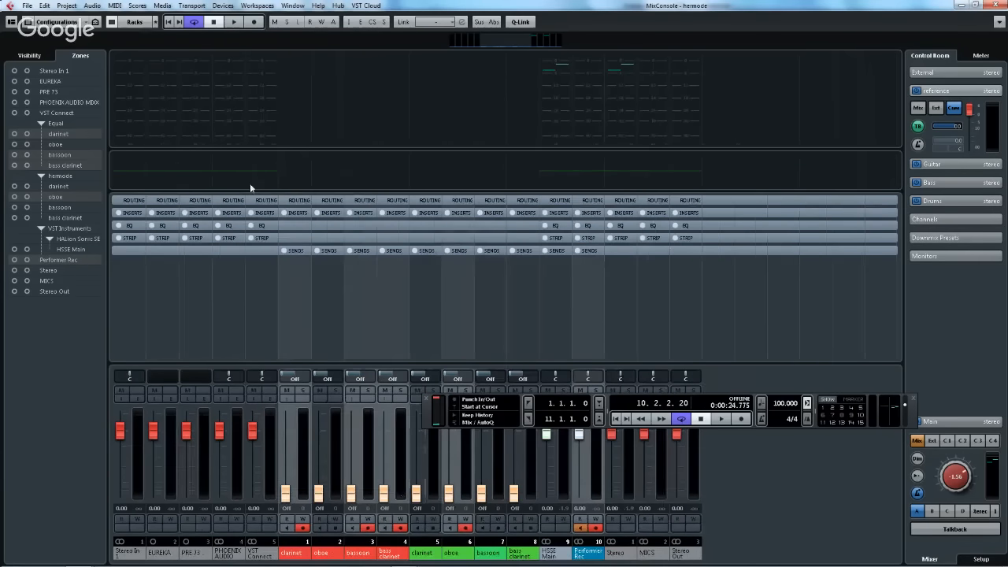
- Display the MixConsole's channel visibility list, raise the Equal clarinet's fader to 47 and close the mixer
left_click(28, 56)
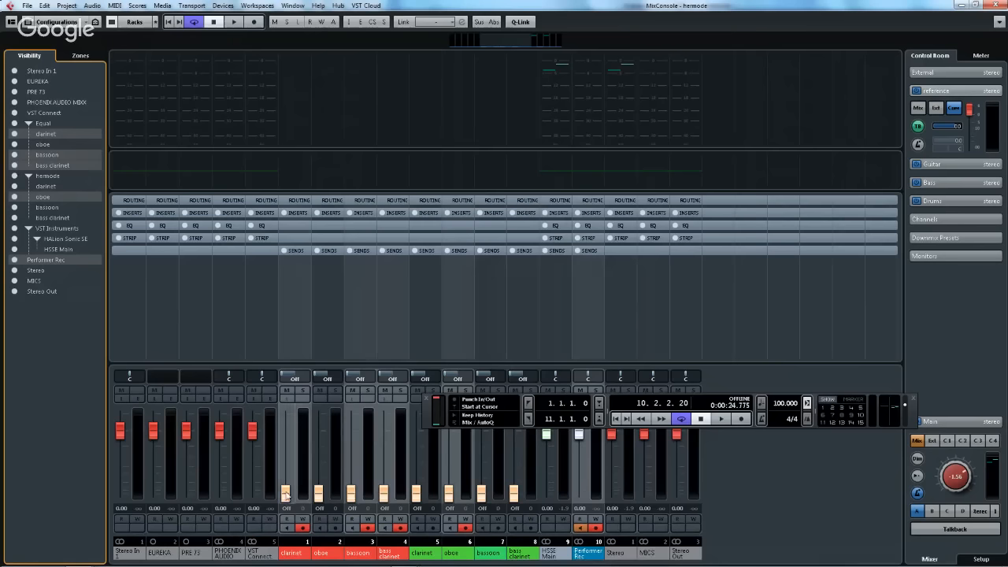
left_click_drag(285, 493, 285, 463)
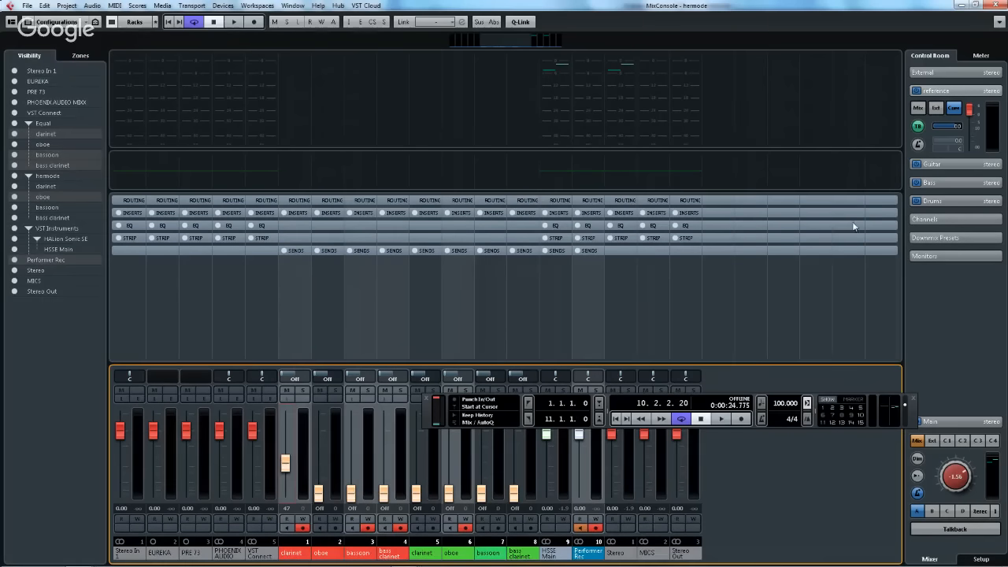
left_click(1002, 5)
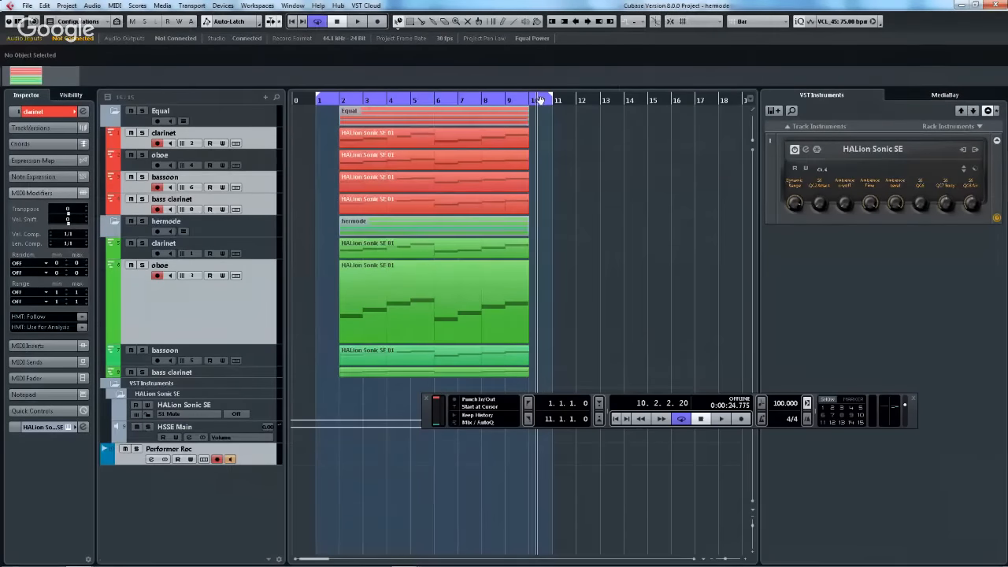
- Add four instrument tracks using the Mystic synth with Stereo output routing
left_click(786, 127)
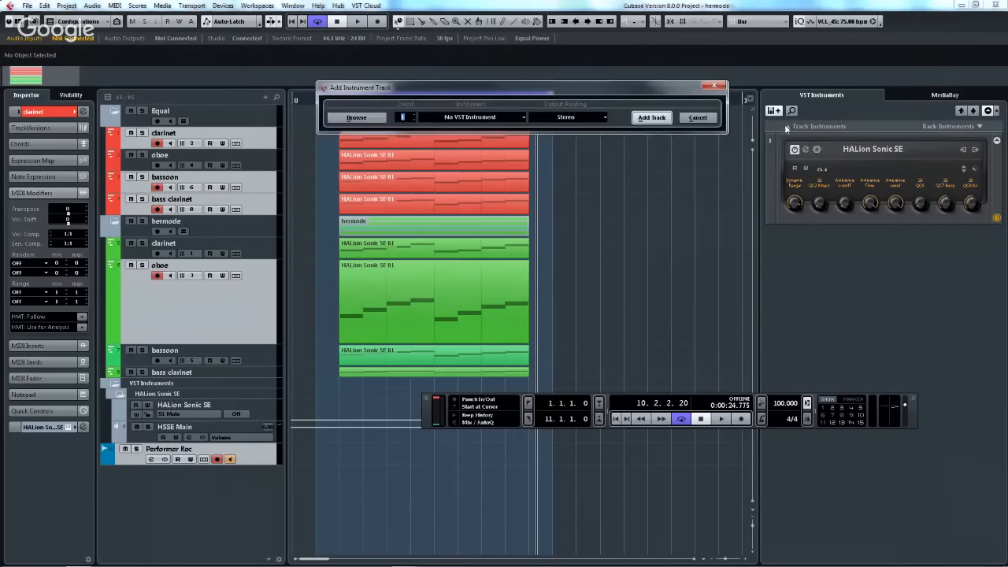
left_click(484, 118)
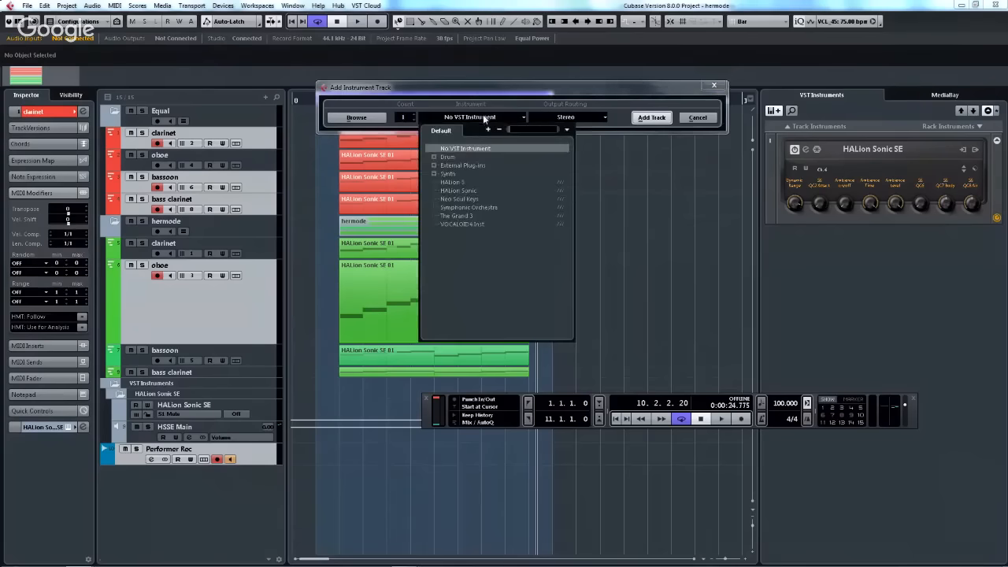
left_click(433, 166)
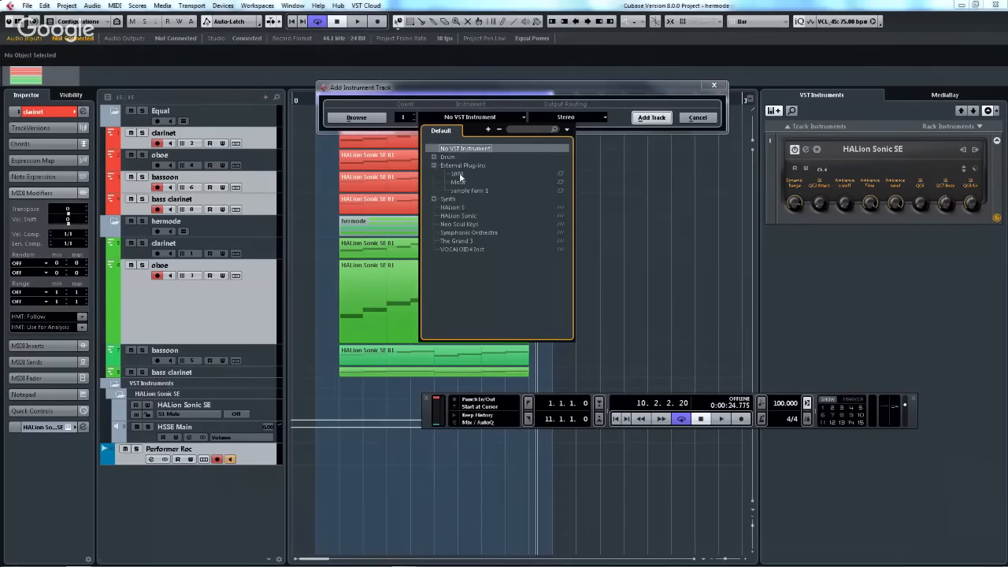
left_click(432, 198)
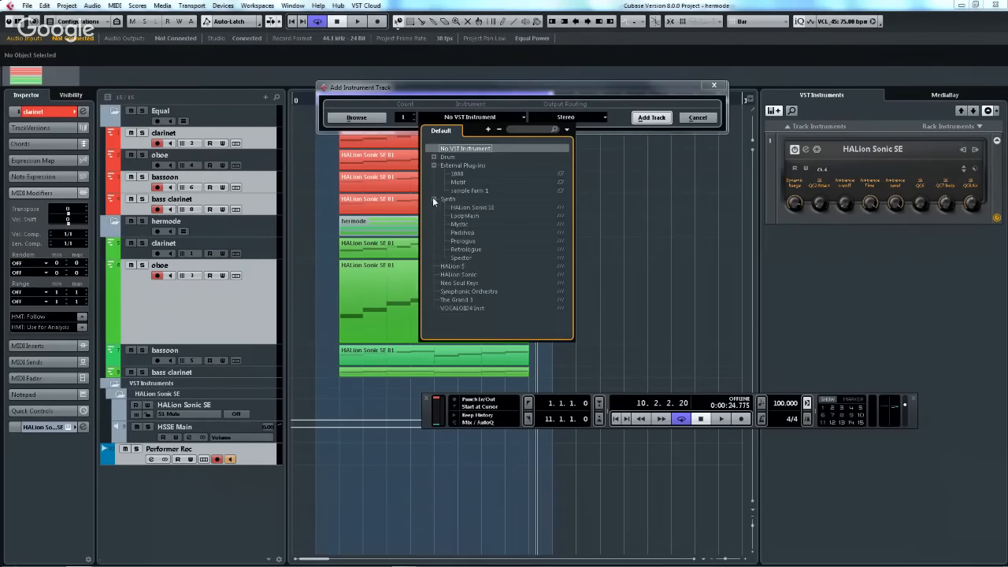
left_click(457, 226)
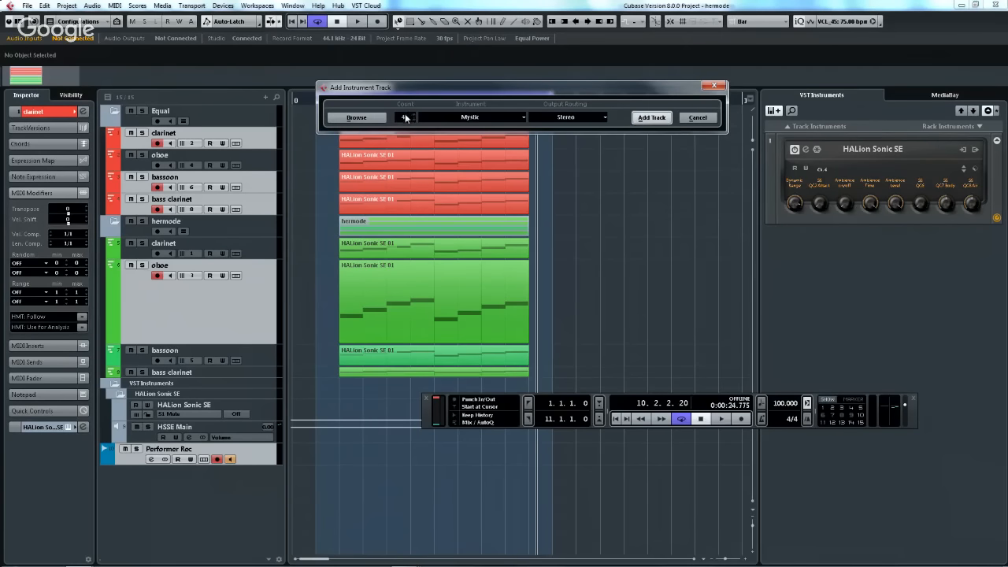
left_click(651, 118)
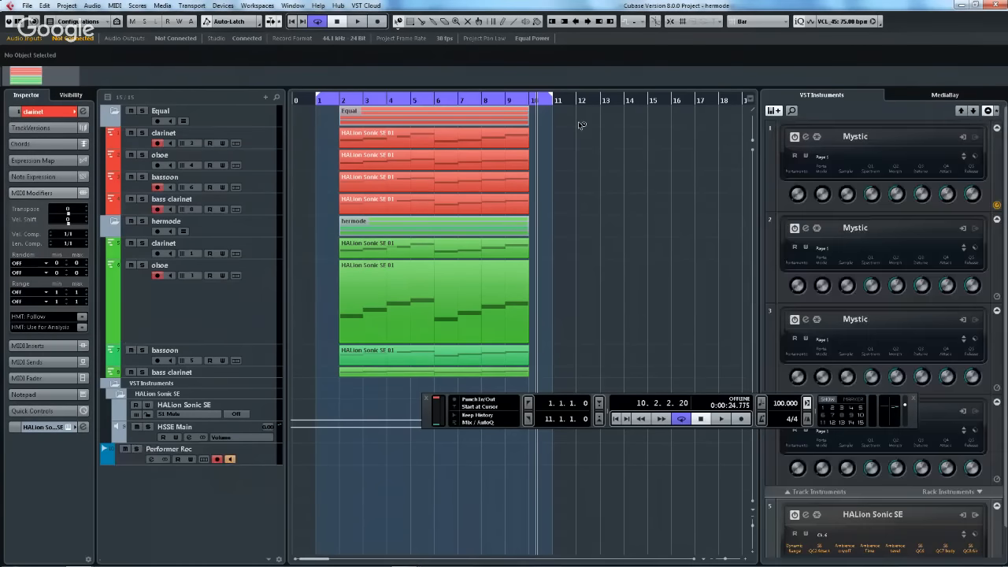
- Limit the MixConsole's visible channels to Mystic 01, Mystic 02, Mystic 03 and Mystic 04
key("F3")
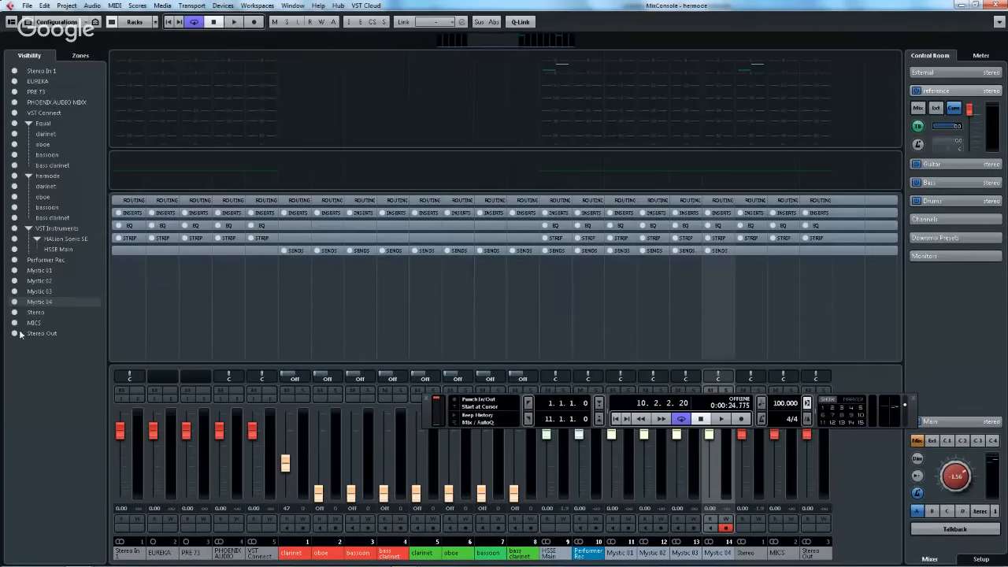
left_click(14, 270)
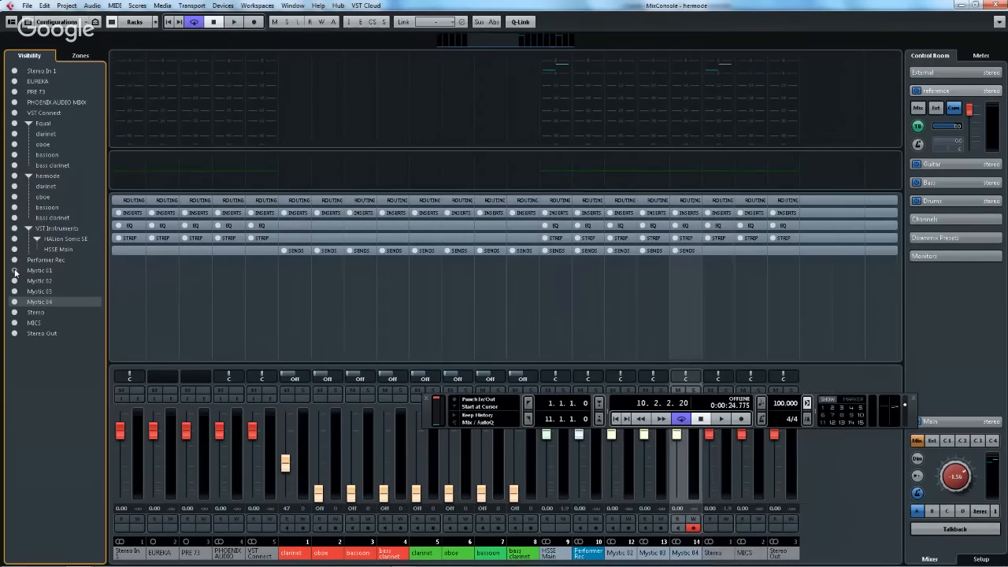
left_click(14, 271, "alt")
left_click(14, 281, "alt")
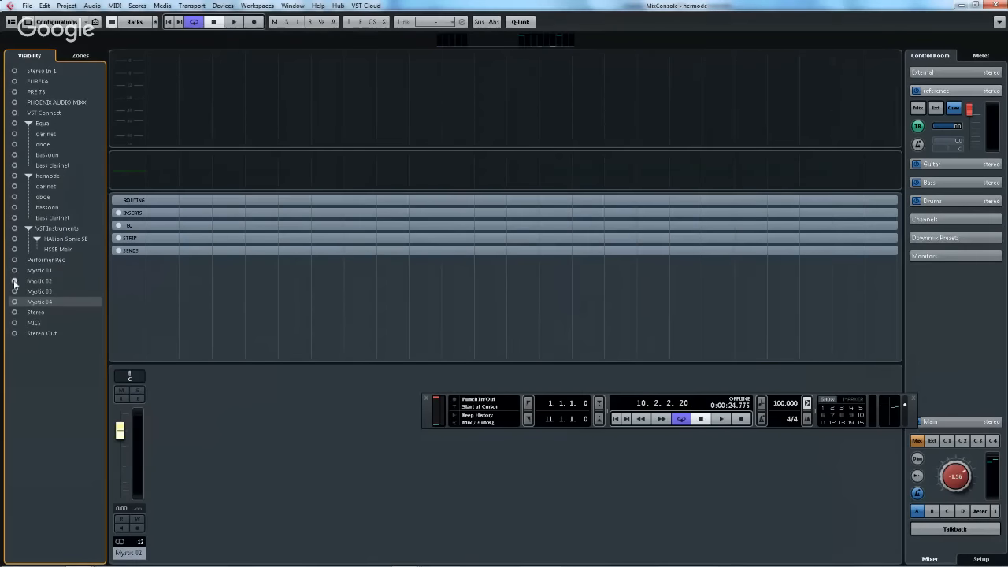
left_click(14, 270)
left_click(14, 291)
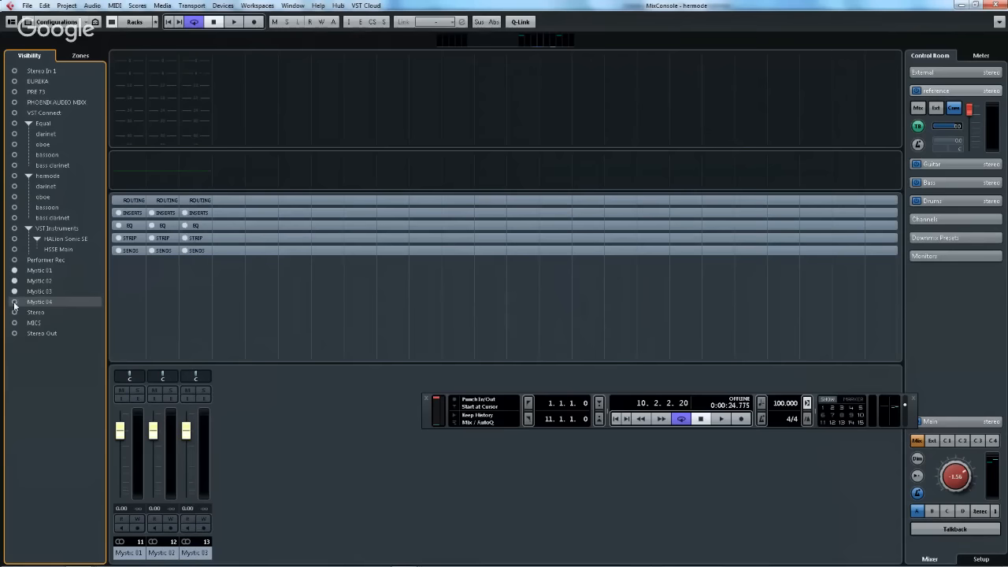
left_click(14, 303)
- Stagger the Mystic 02 to 04 faders, lower all four Mystic faders together with Q-Link until Mystic 04 reads -7.63, and close the mixer
left_click_drag(155, 462, 220, 424)
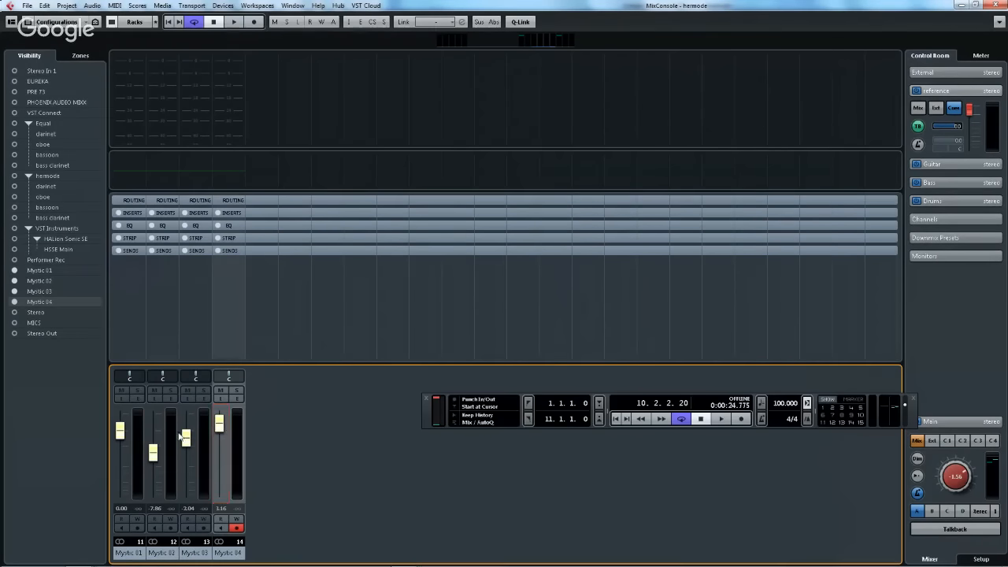
left_click(139, 463, "shift")
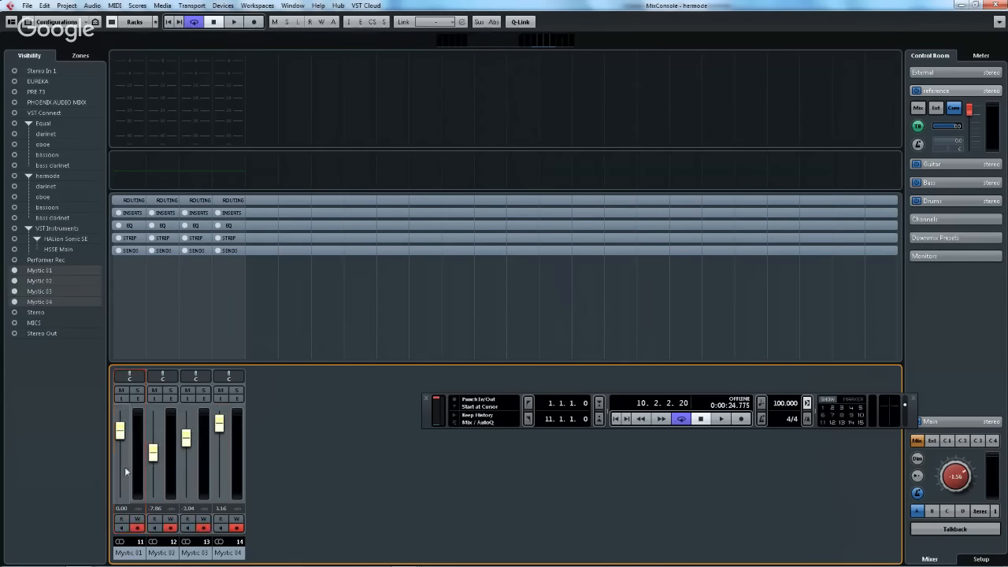
left_click(529, 24)
left_click_drag(220, 426, 221, 454)
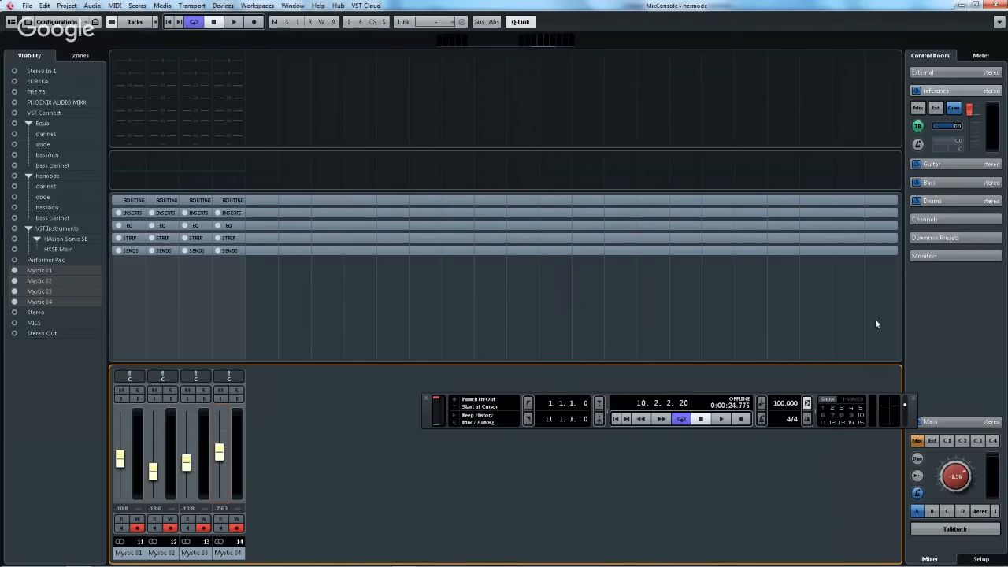
left_click(996, 7)
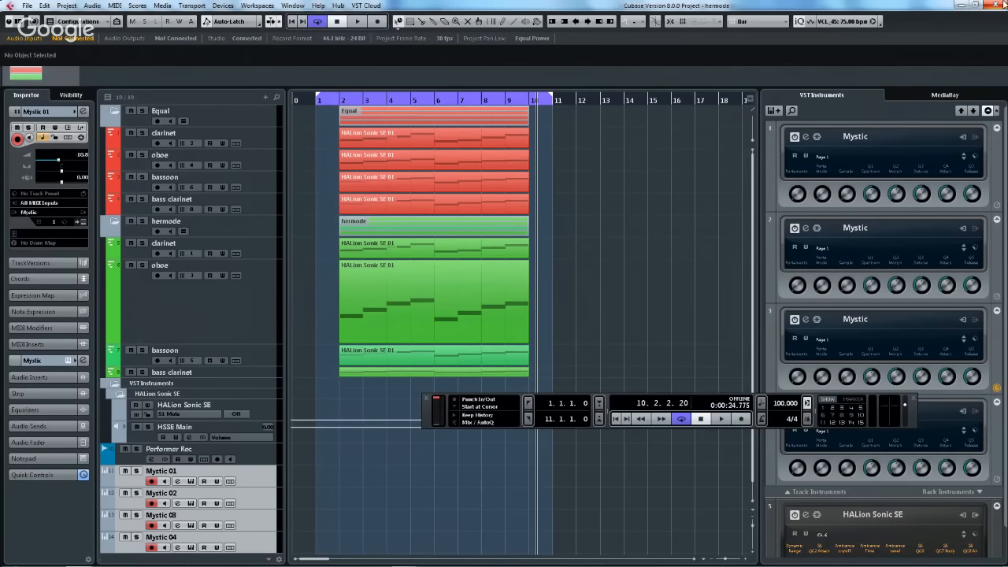
- Select the oboe track in the hermode folder and view the MixConsole briefly
left_click(166, 316)
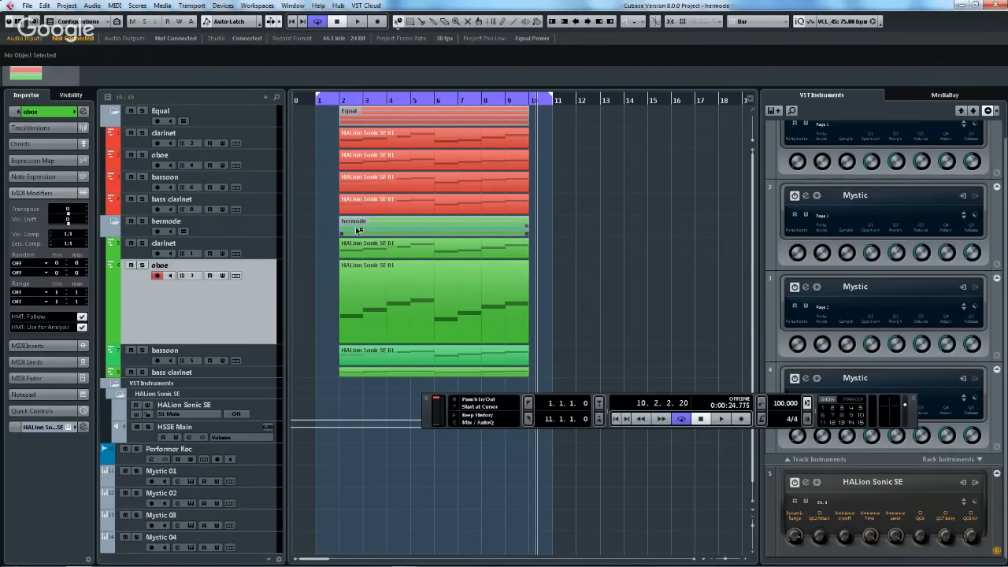
key("F3")
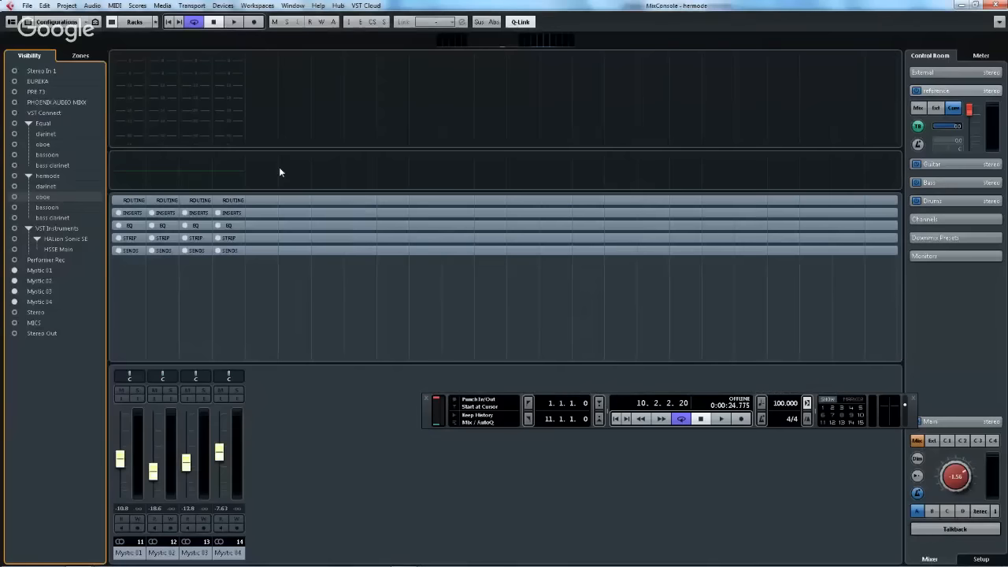
left_click(998, 5)
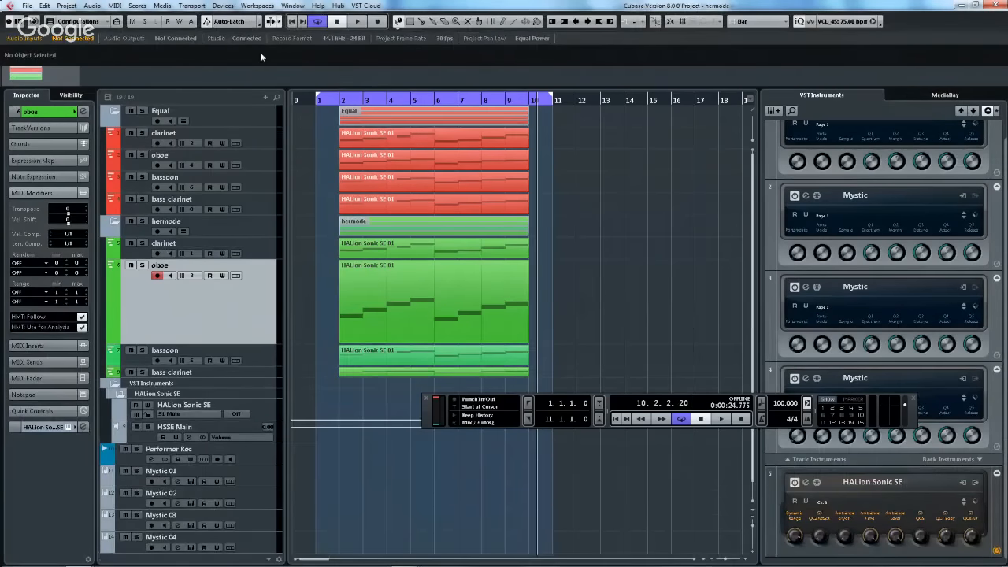
- Switch to the Hit the Road go C7 project
key("alt+Tab")
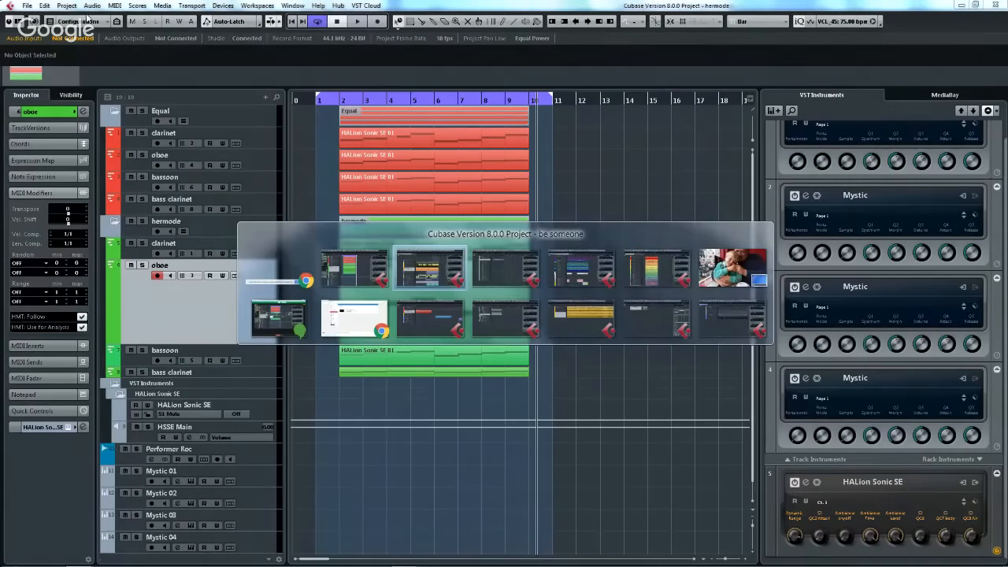
key("alt+Tab")
key("alt+Tab")
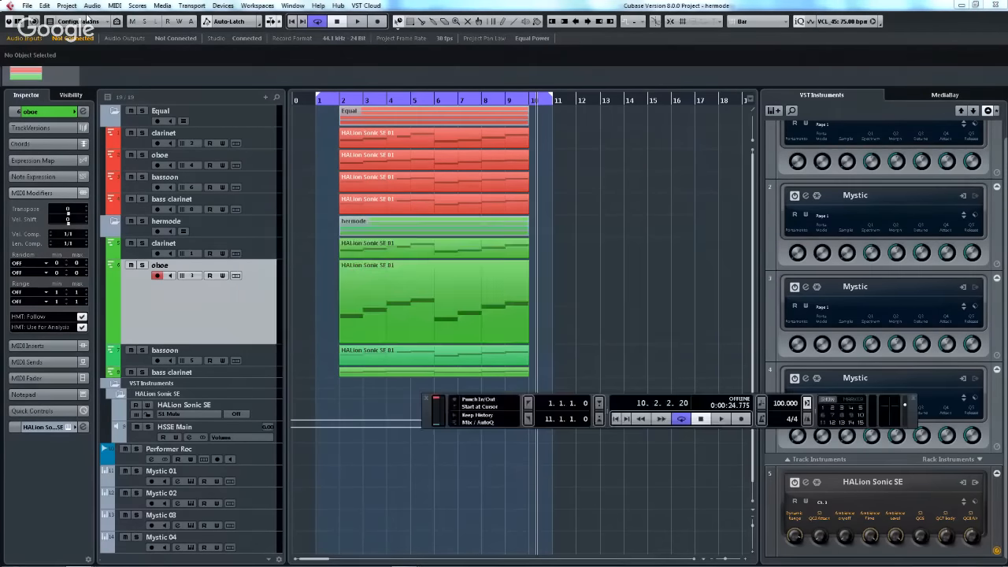
key("F3")
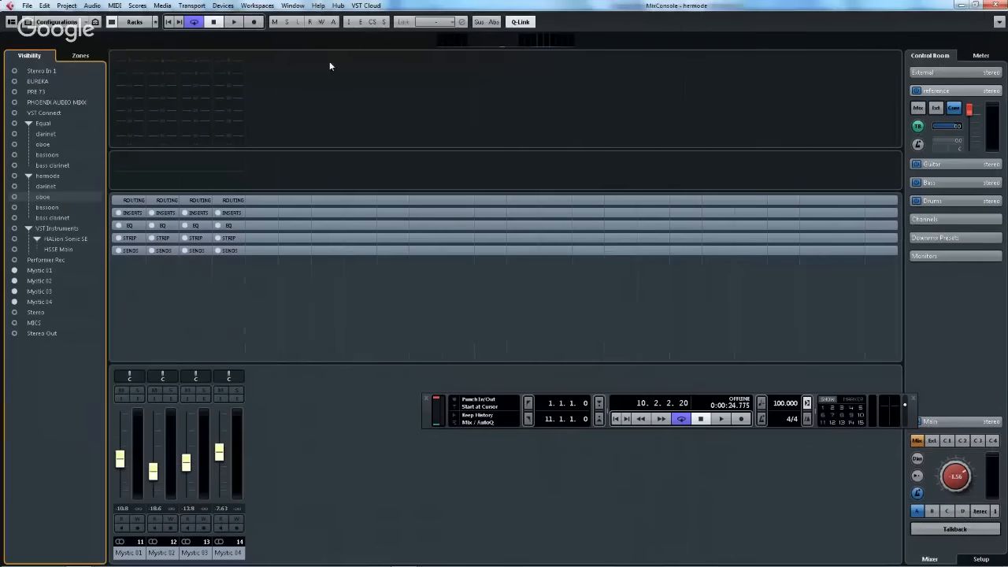
key("F2")
key("F2")
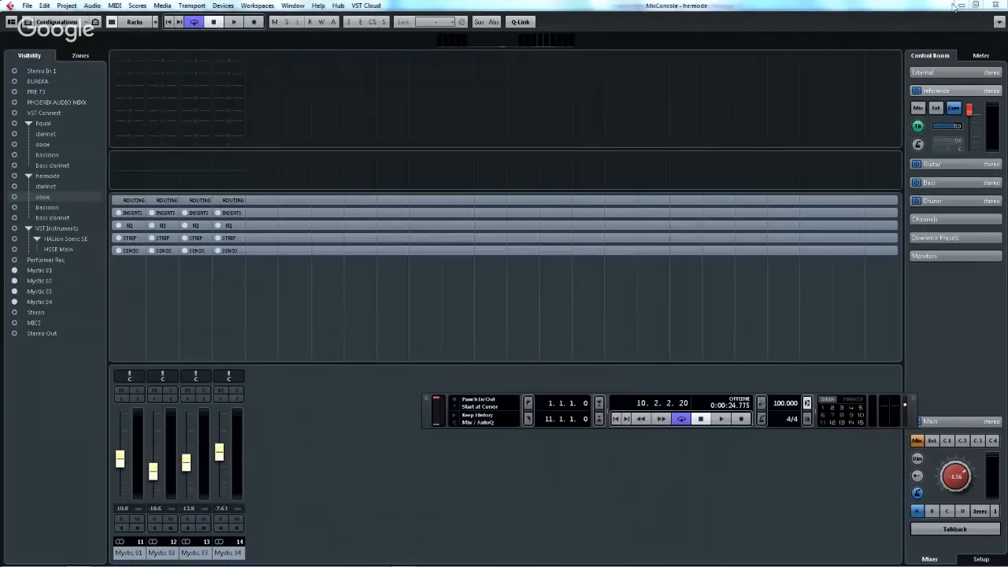
key("F3")
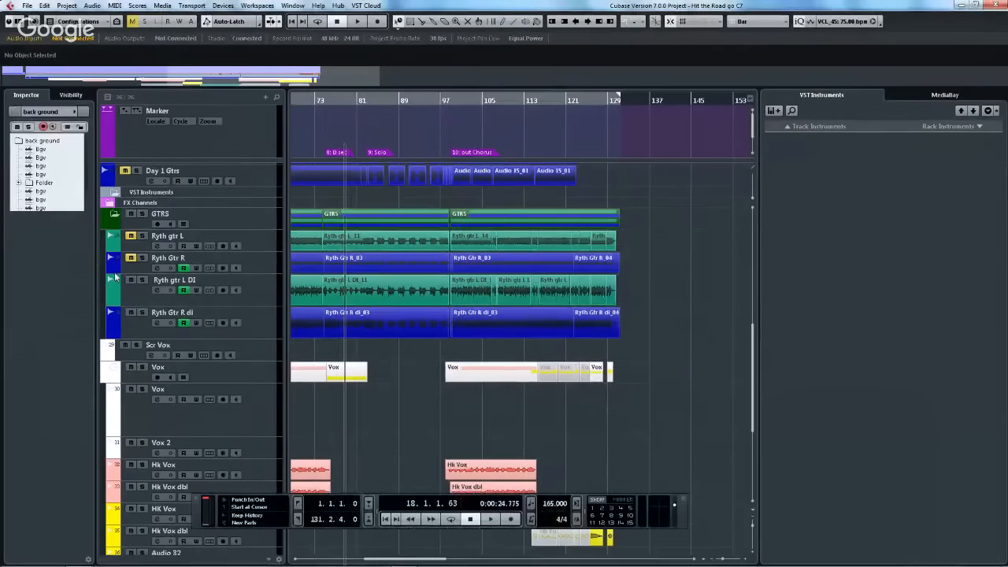
- Open the MixConsole, hide the Transport panel and bring the OHL to Hk Vox dbl channels into view
key("F3")
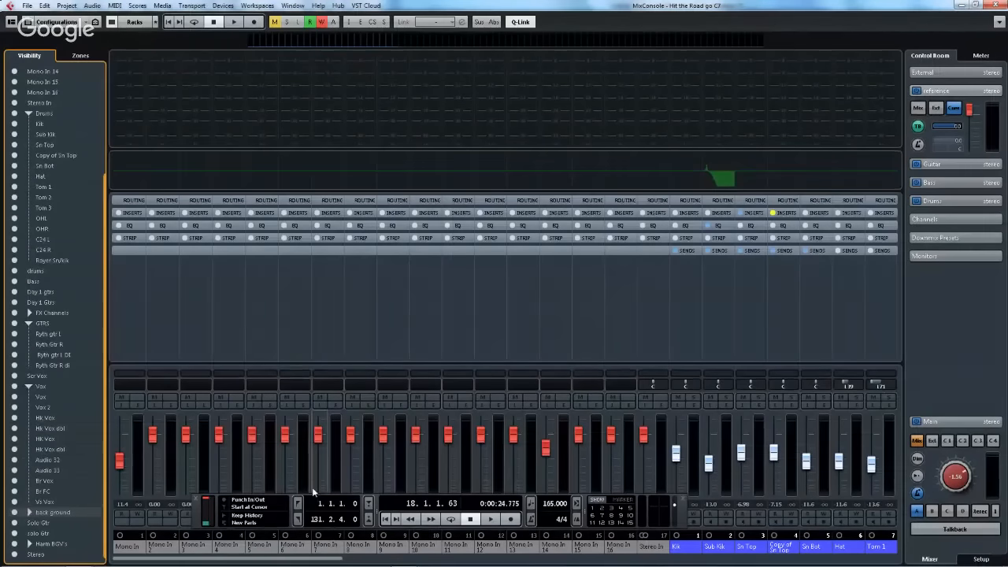
left_click(196, 500)
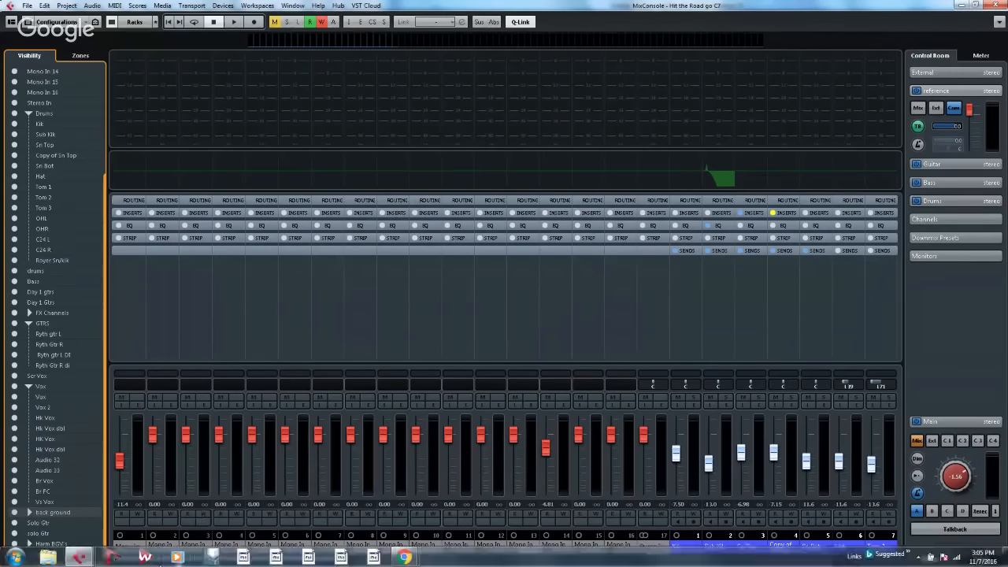
left_click(236, 557)
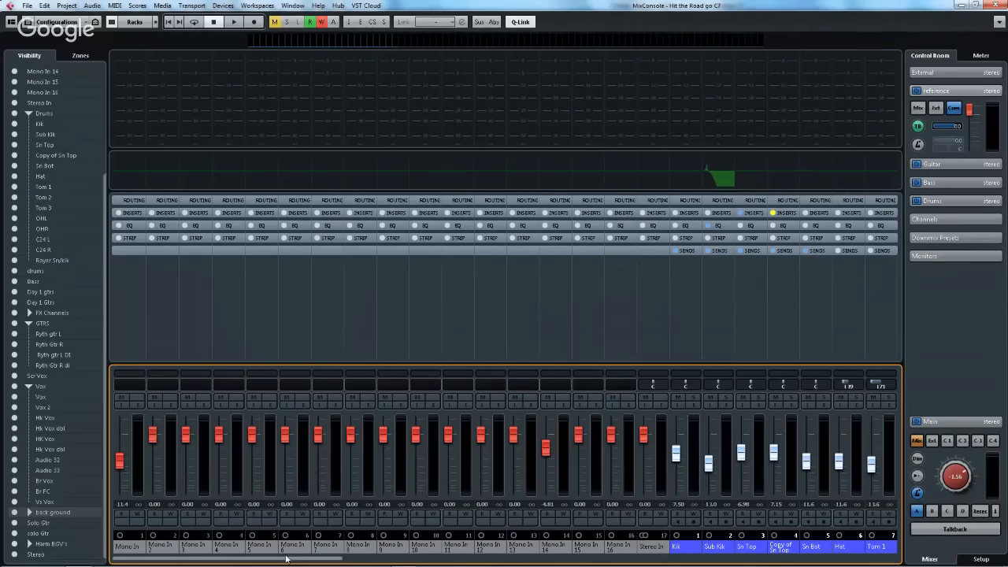
left_click_drag(315, 558, 565, 559)
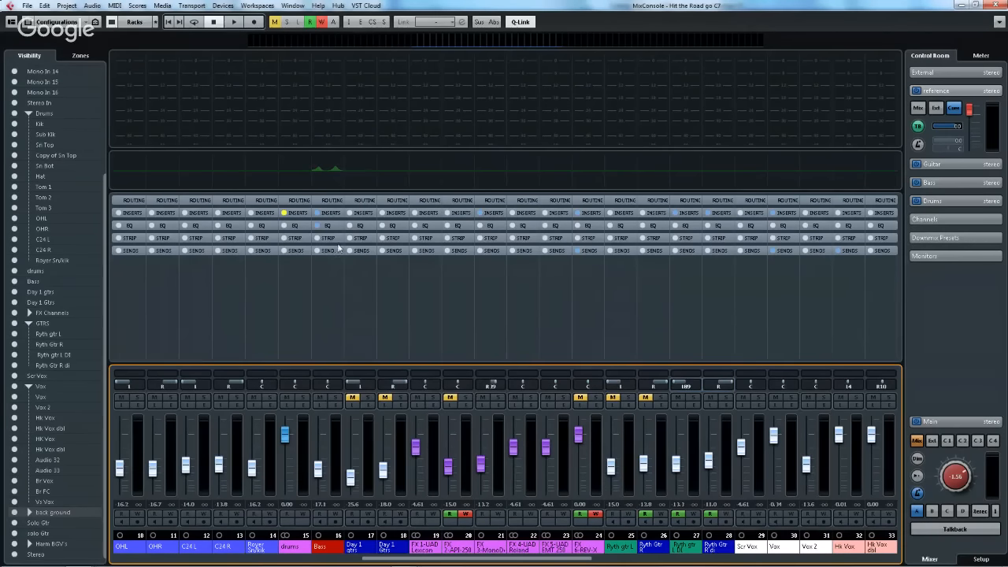
- In the channel strips, enable the standard compressor on FX 1-UAD Lexicon and noise gates on Bass and the second Day 1 Gtrs, and close the mixer
left_click(360, 238)
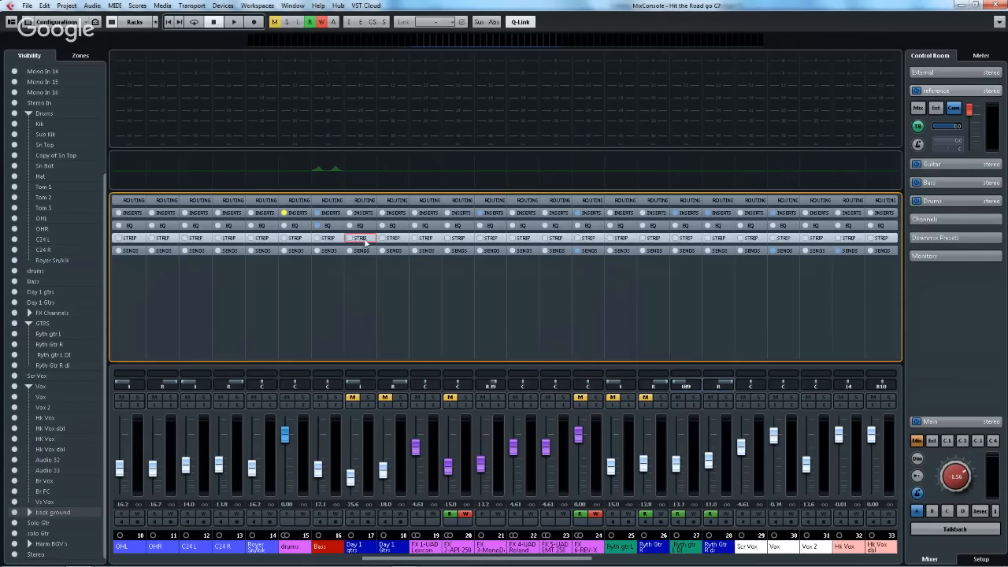
scroll(435, 298, "down", 1)
scroll(436, 298, "up", 2)
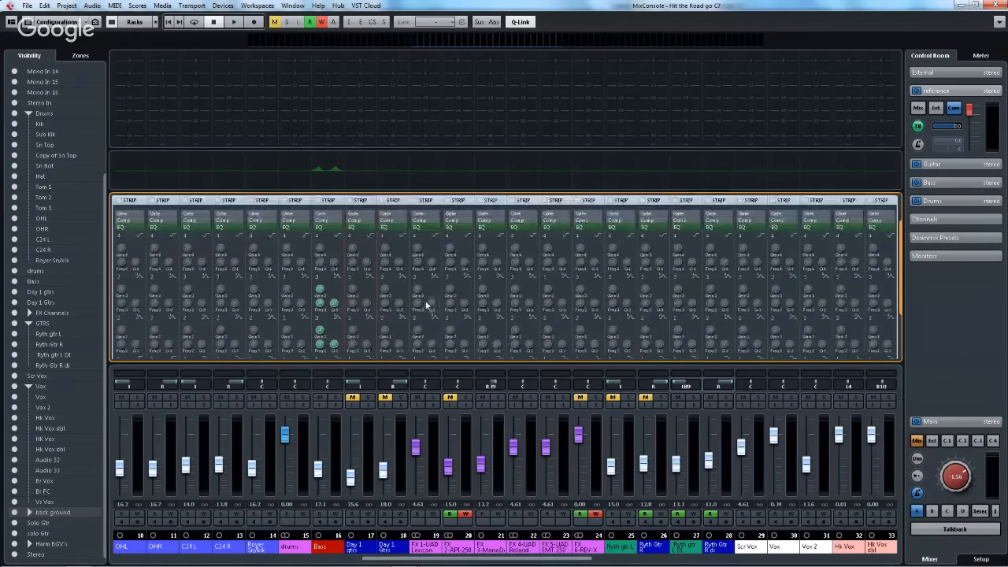
left_click(418, 253)
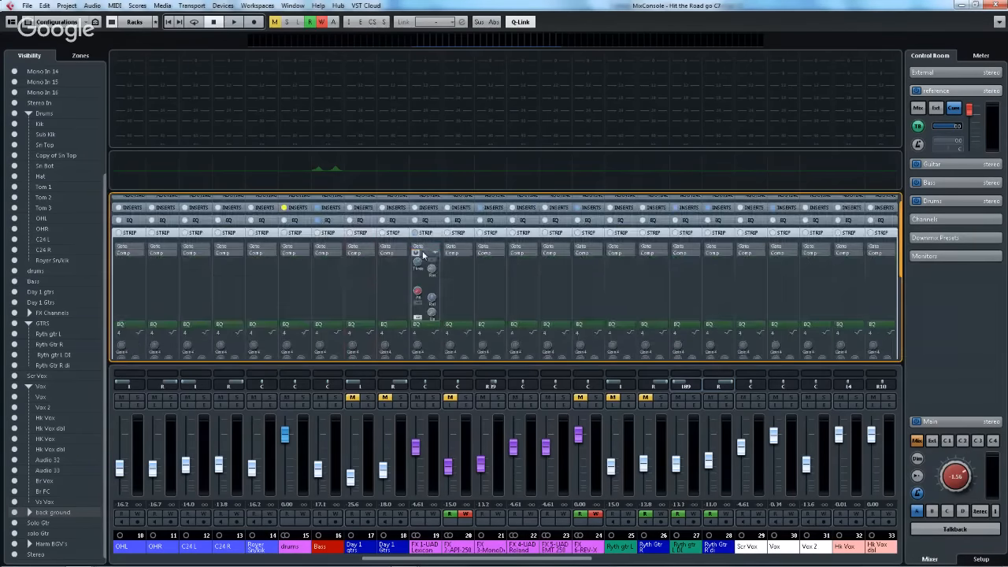
left_click(333, 252)
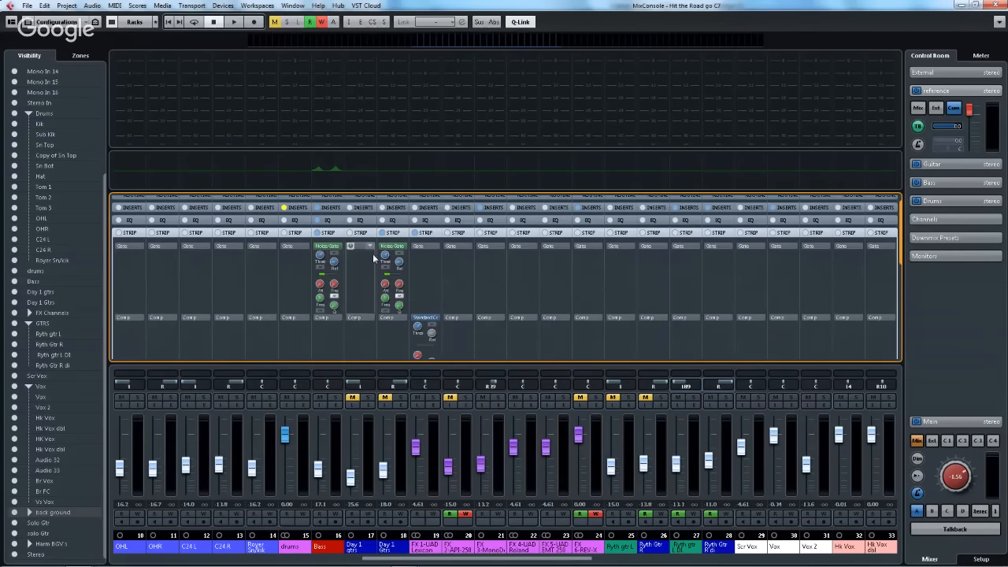
left_click(994, 5)
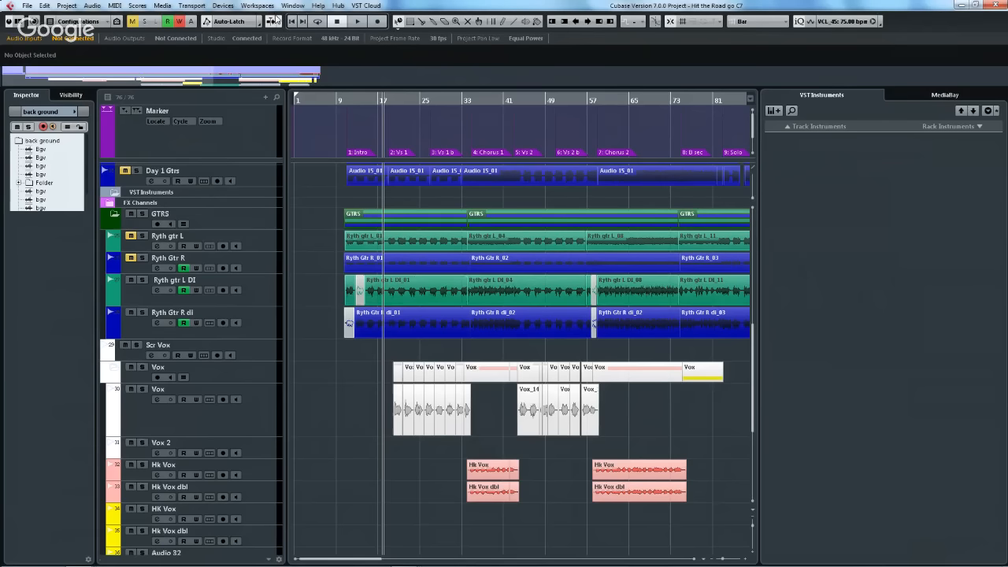
- Switch to the Untitled2 project and open the HALion Sonic SE 01 part in the Key Editor
key("alt+Tab")
key("alt+Tab")
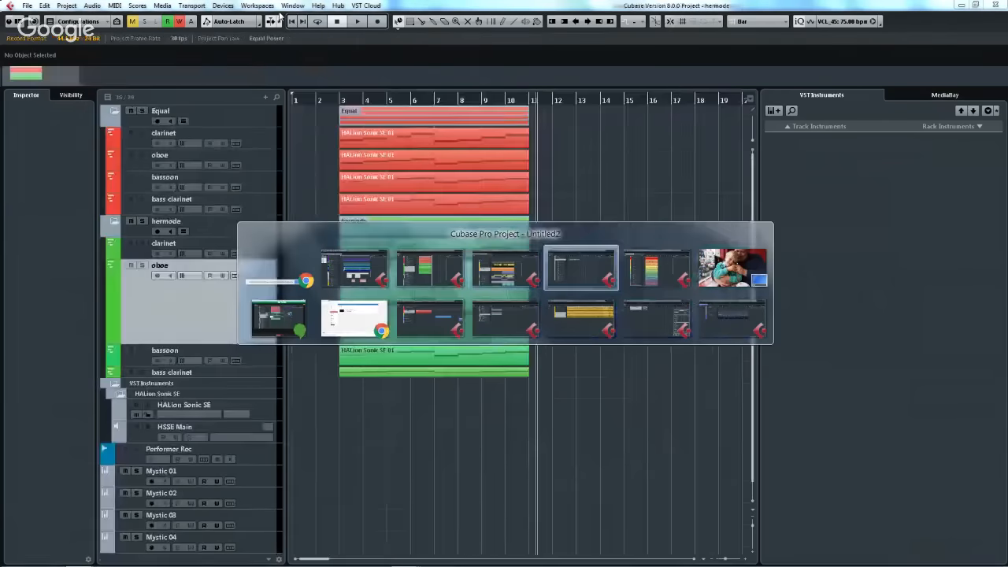
key("alt+Tab")
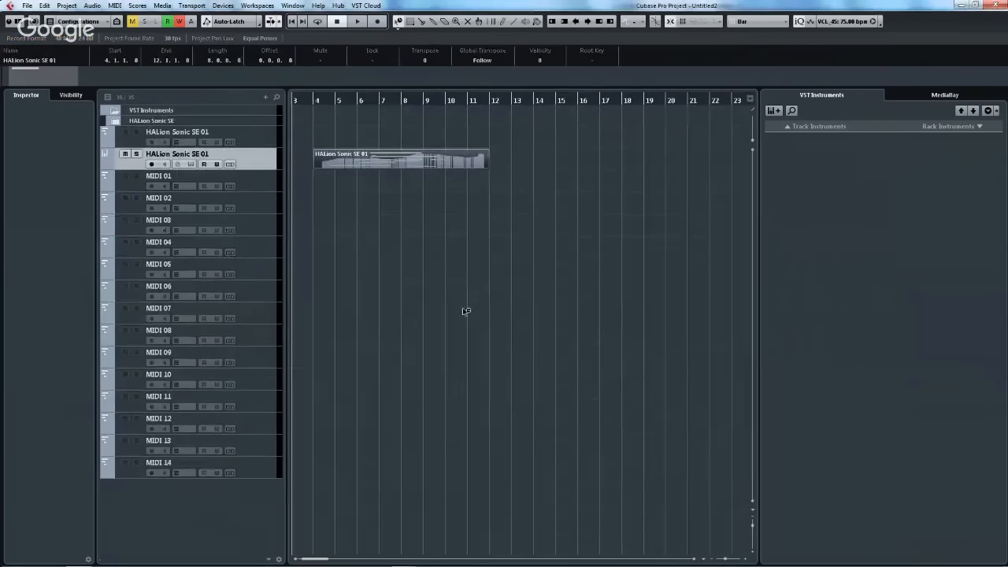
double_click(381, 162)
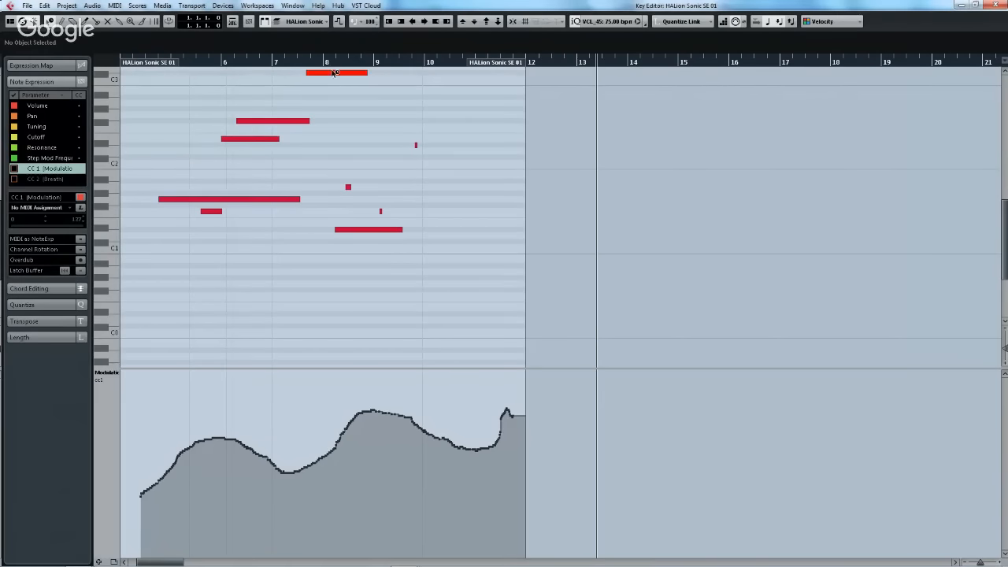
- Open the Logical Editor clear of the modulation lane and set its function to Select
left_click(114, 7)
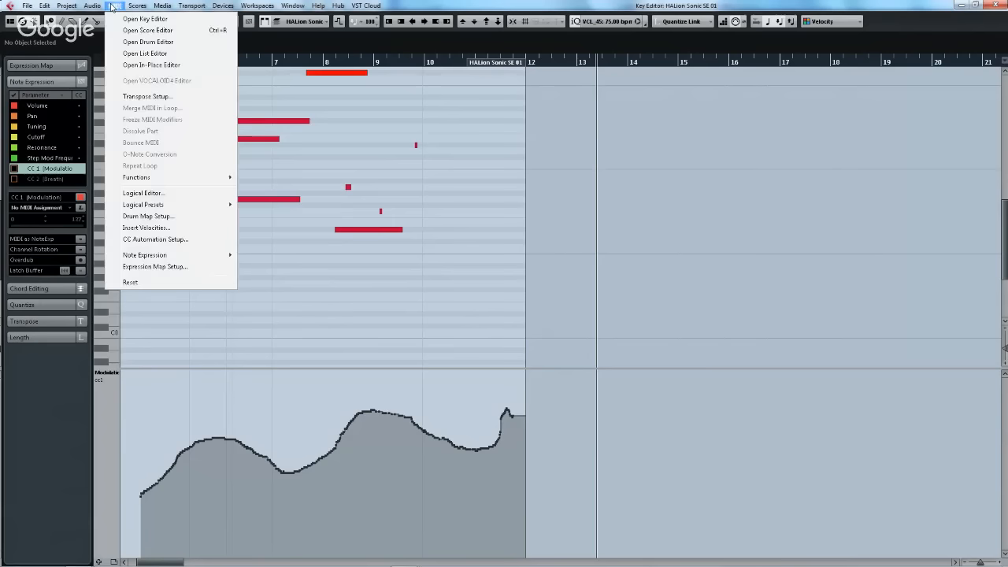
left_click(170, 194)
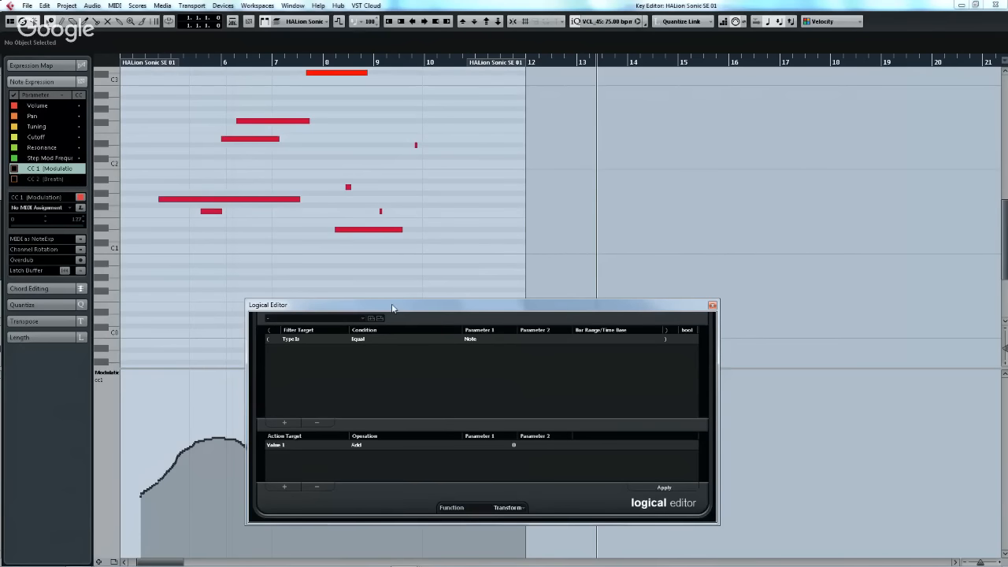
left_click_drag(392, 308, 338, 114)
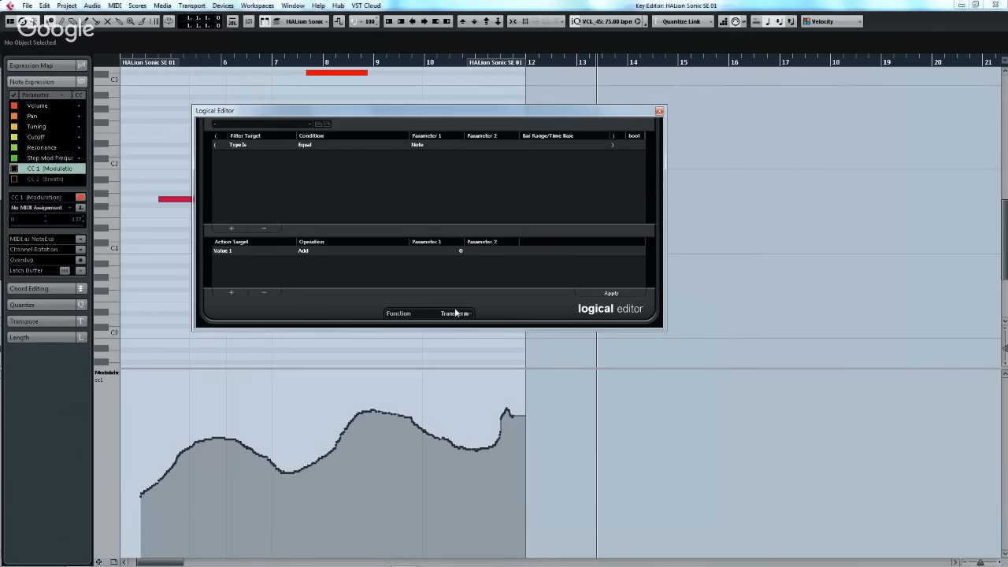
left_click(457, 313)
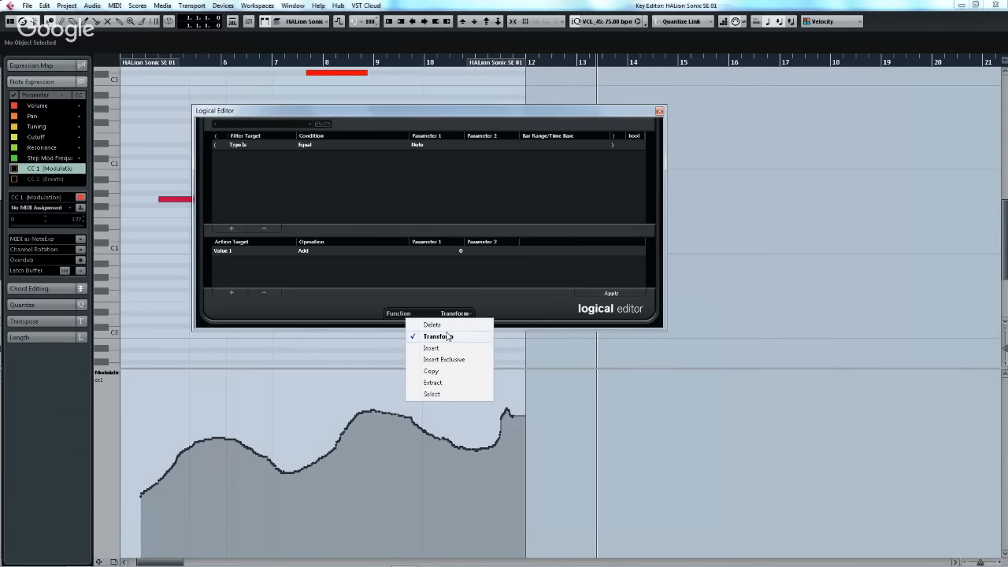
left_click(441, 396)
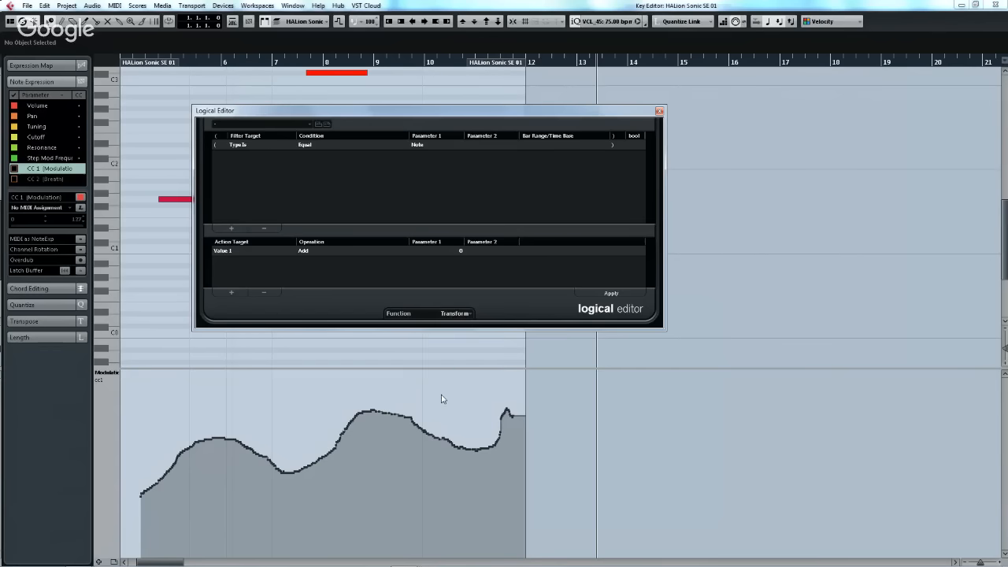
- Set the filter line to Value 1, Equal, with Parameter 1 at 1
left_click(252, 146)
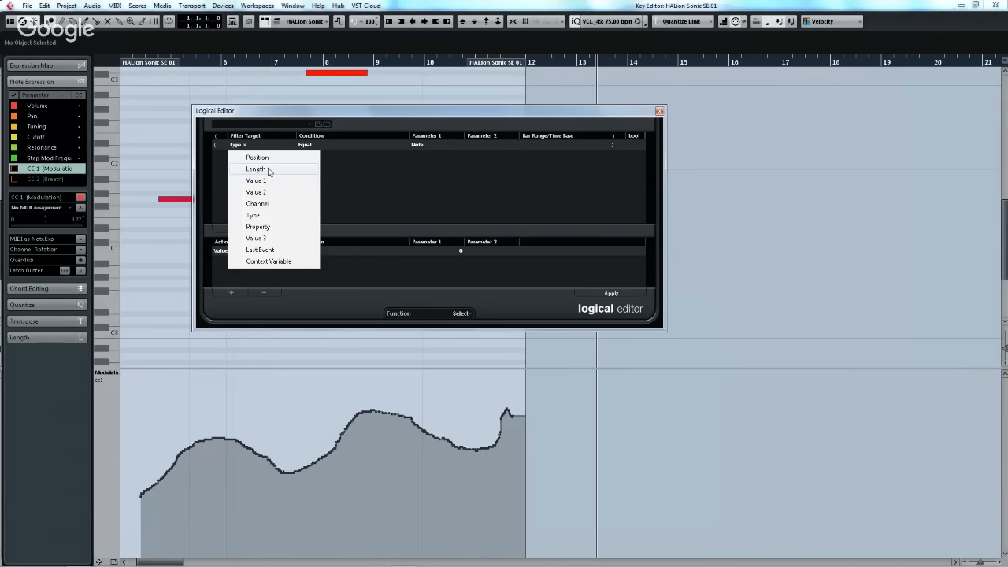
left_click(267, 181)
left_click(318, 147)
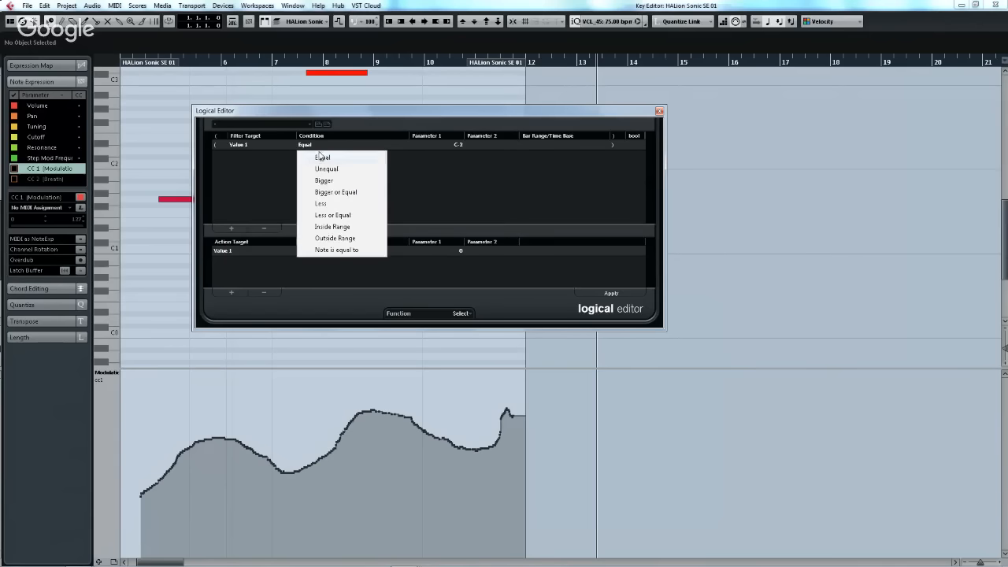
left_click(321, 157)
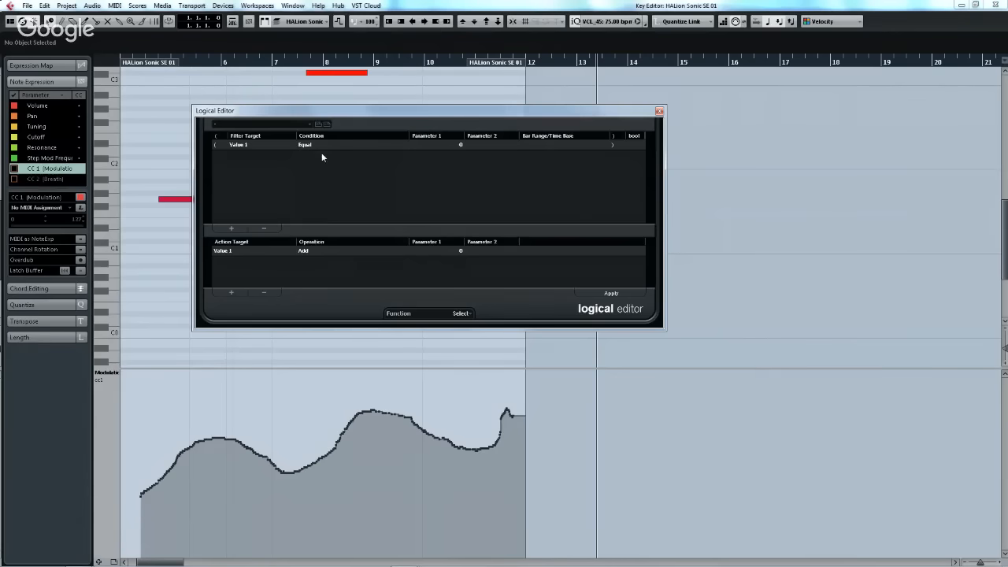
left_click(453, 145)
type("2")
key("Return")
- Set the filter line to Type Is, Equal, Controller
left_click(254, 146)
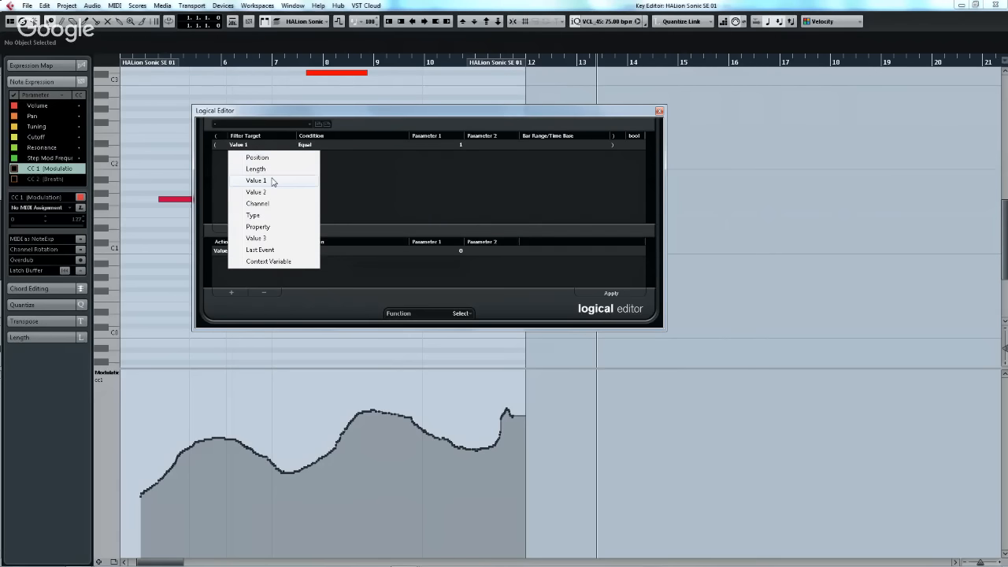
left_click(282, 216)
left_click(313, 146)
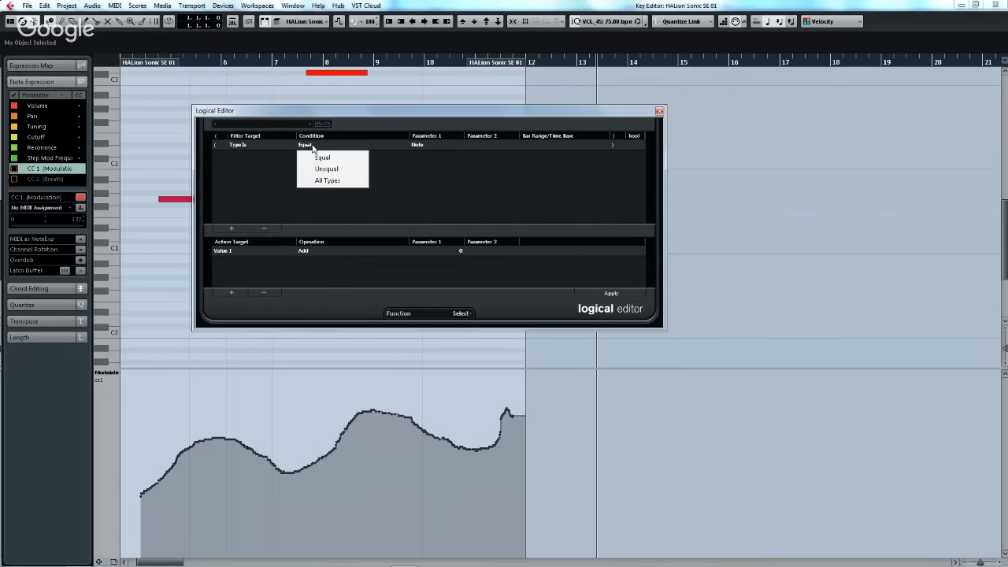
left_click(326, 158)
left_click(415, 146)
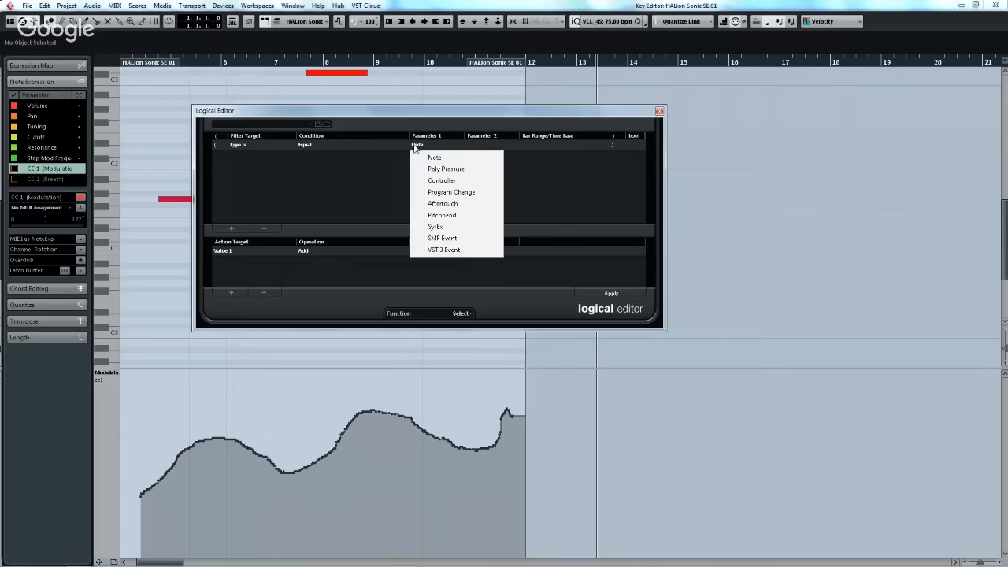
left_click(460, 182)
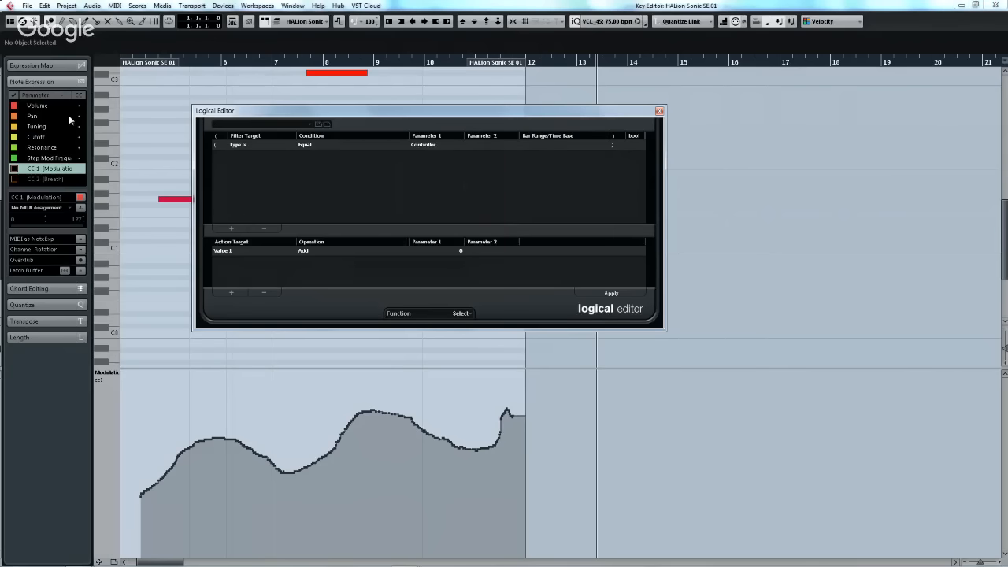
- Add a second filter line to the Logical Editor and set its filter target to Value 1
left_click(233, 229)
left_click(247, 155)
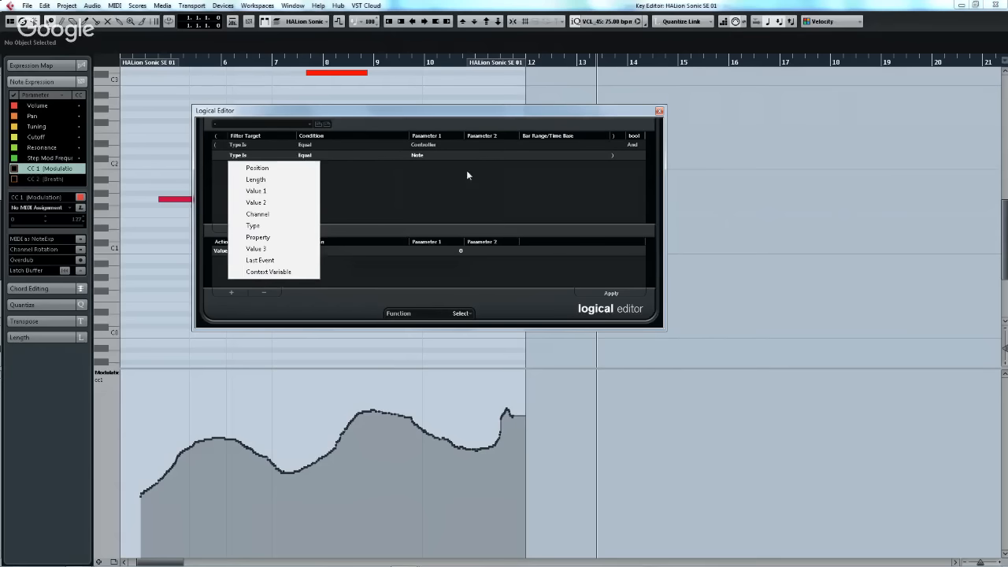
left_click(420, 154)
left_click(420, 154)
left_click(544, 164)
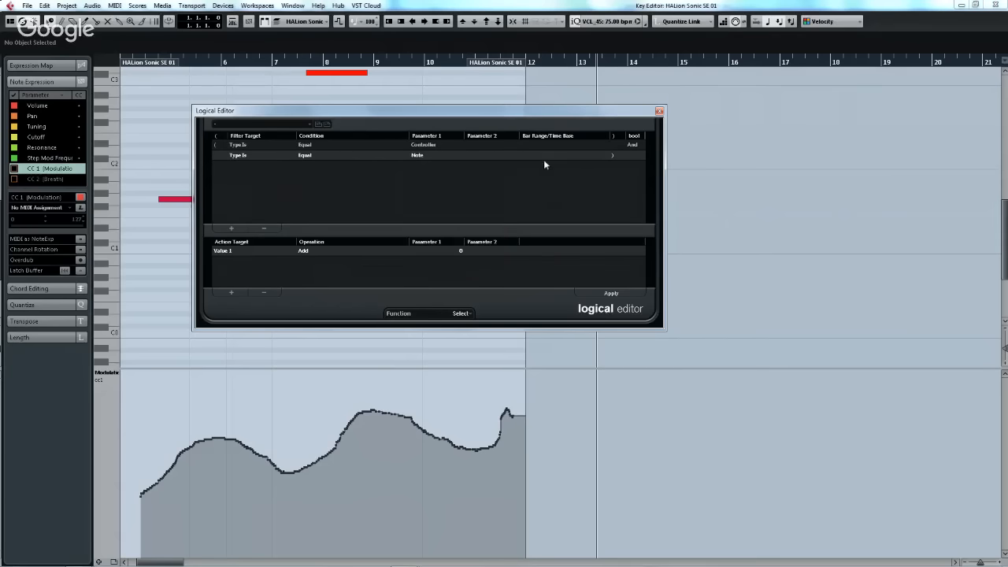
left_click(421, 155)
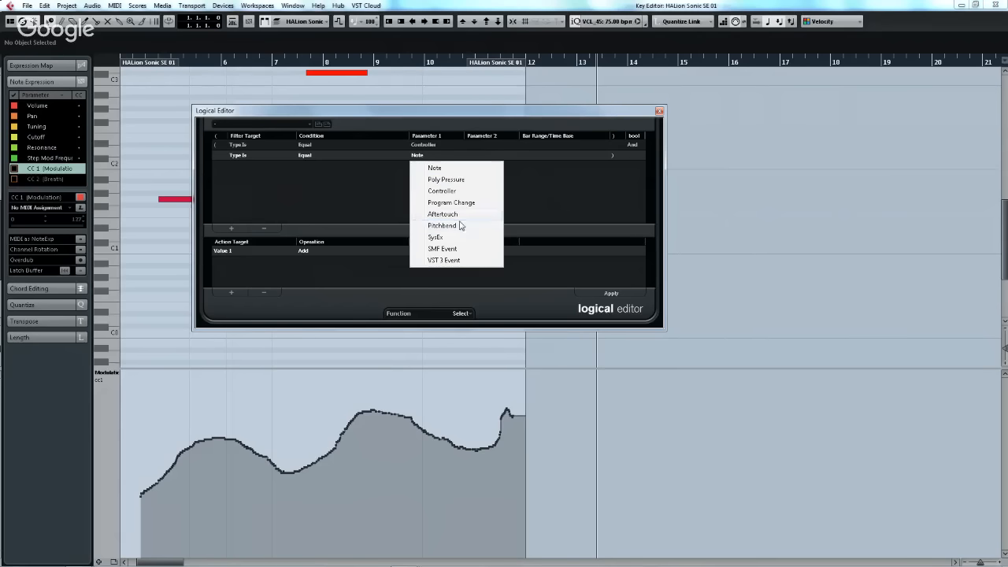
left_click(302, 155)
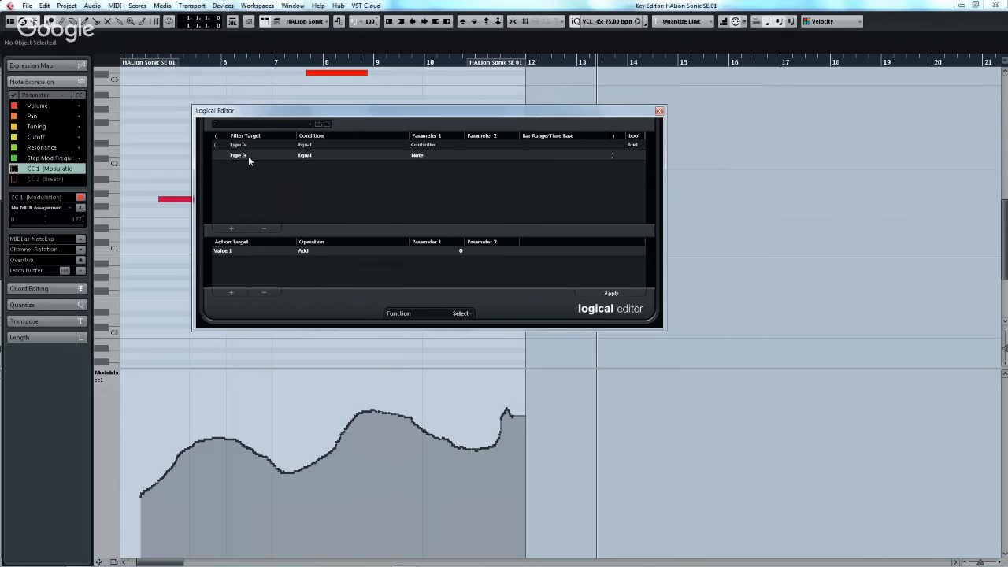
left_click(243, 156)
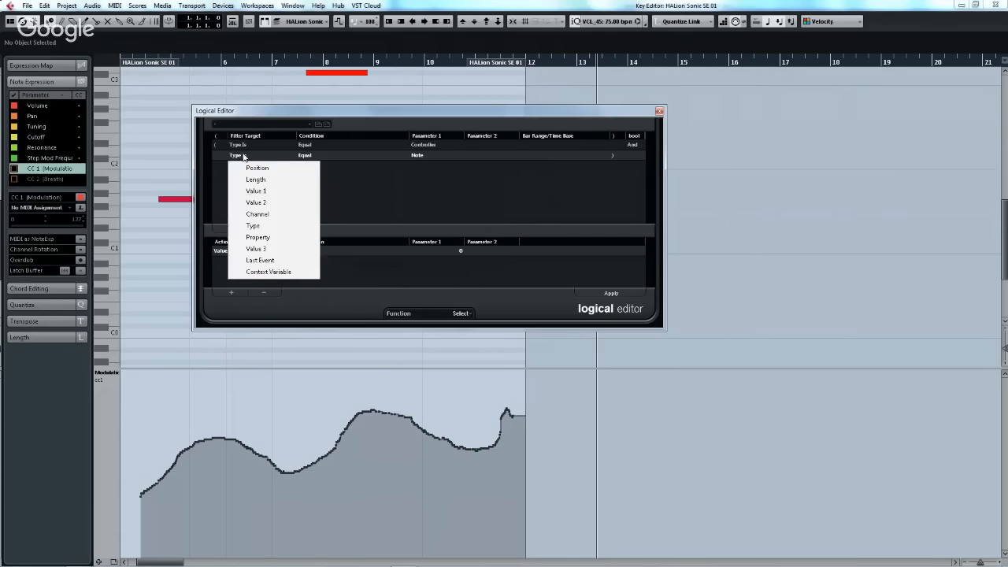
left_click(268, 191)
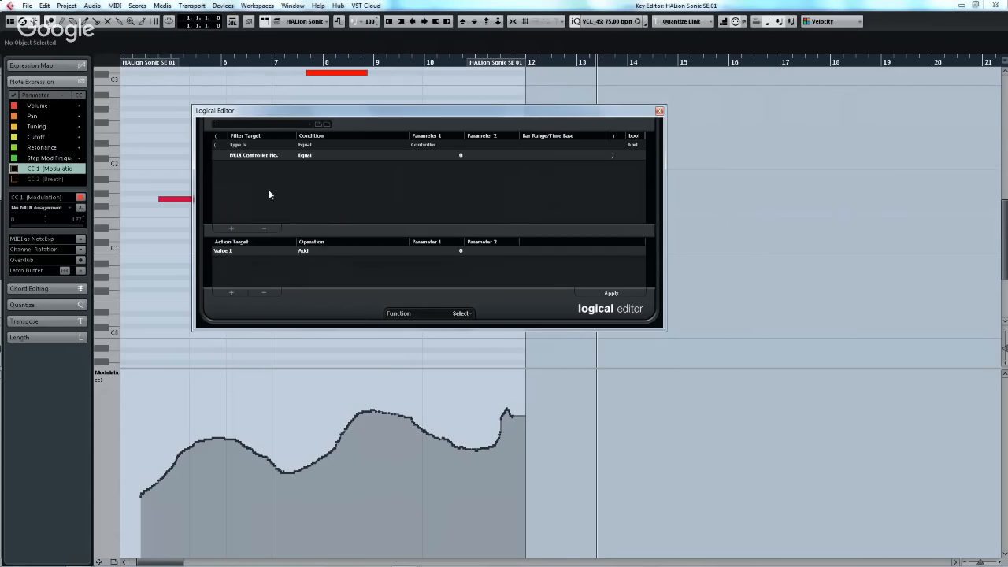
- Set the second filter line's condition to Equal and its Parameter 1 to CC 1 (Modulation)
left_click(310, 155)
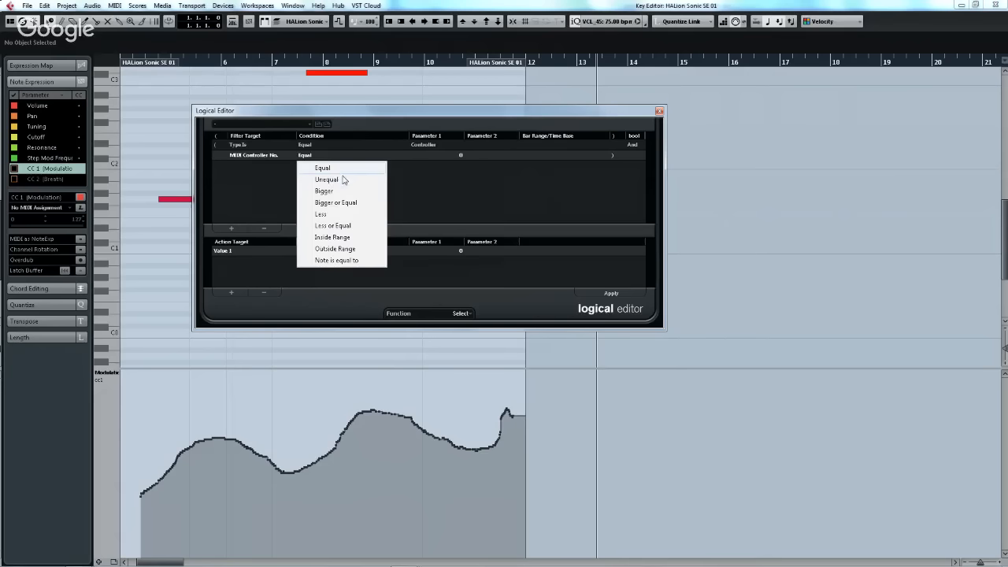
left_click(333, 168)
left_click(455, 156)
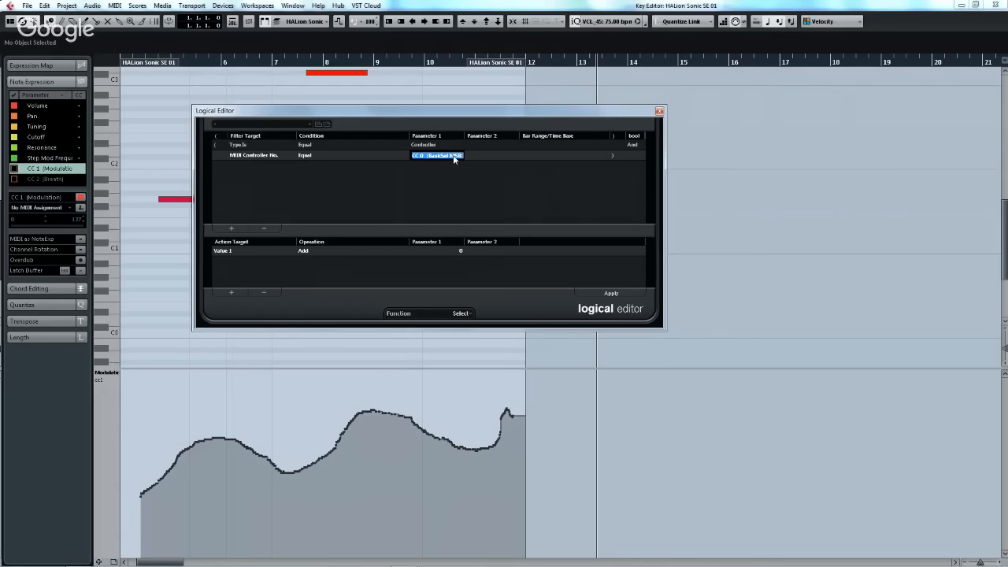
scroll(454, 159, "up", 2)
scroll(453, 159, "down", 1)
- Examine the action targets, operations and functions that the Logical Editor offers for the filtered controller data
left_click(228, 251)
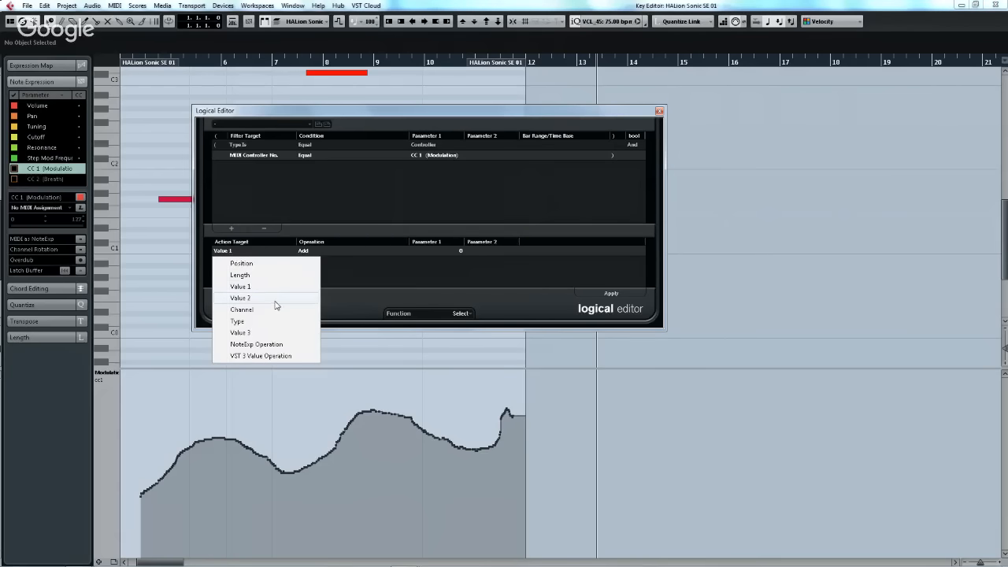
left_click(247, 244)
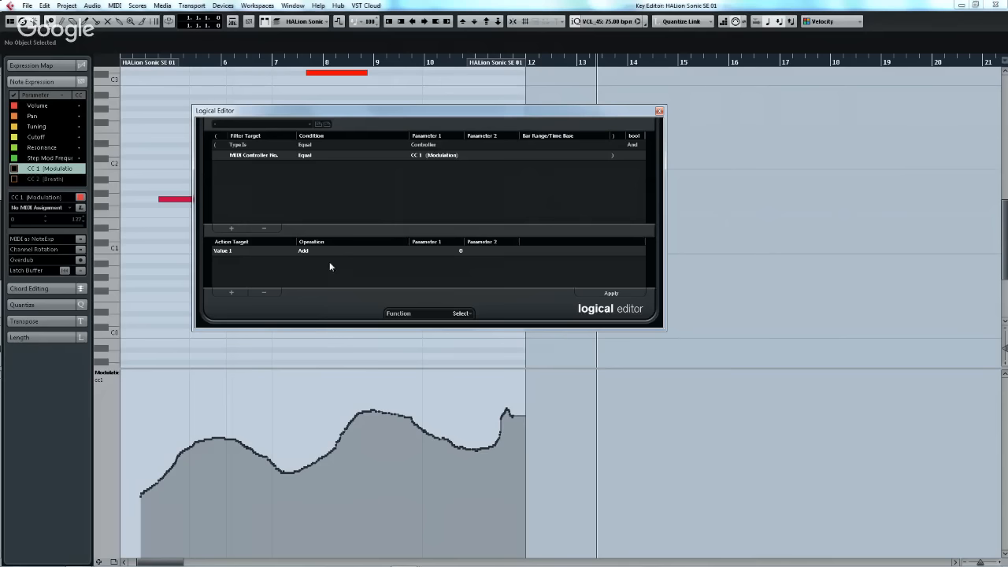
left_click(307, 250)
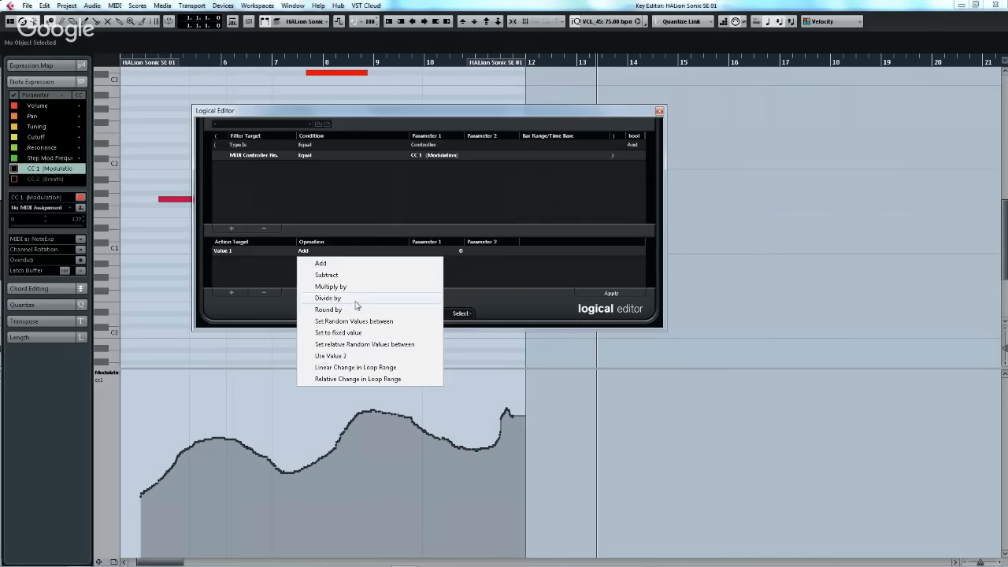
left_click(229, 252)
left_click(228, 252)
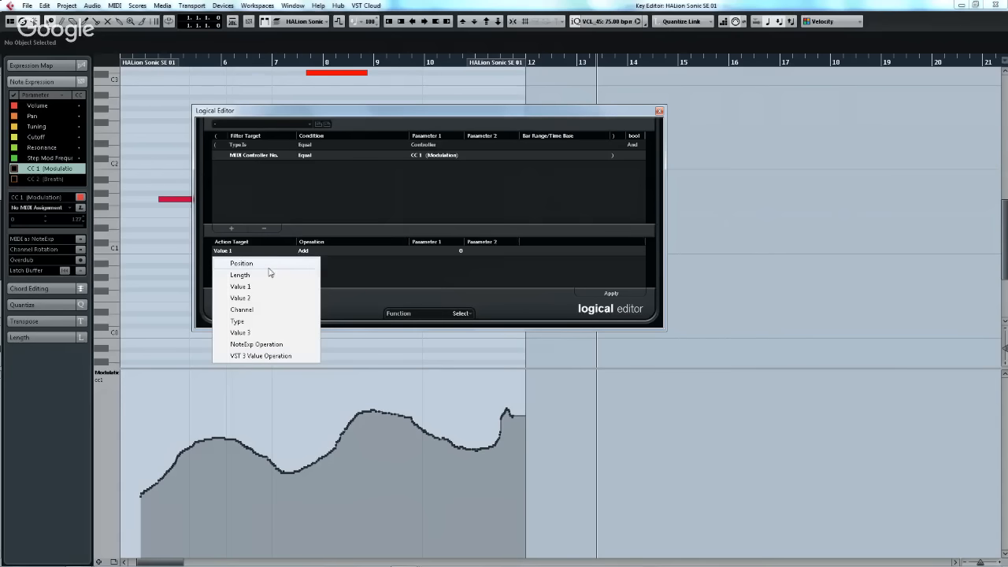
left_click(461, 313)
left_click(462, 313)
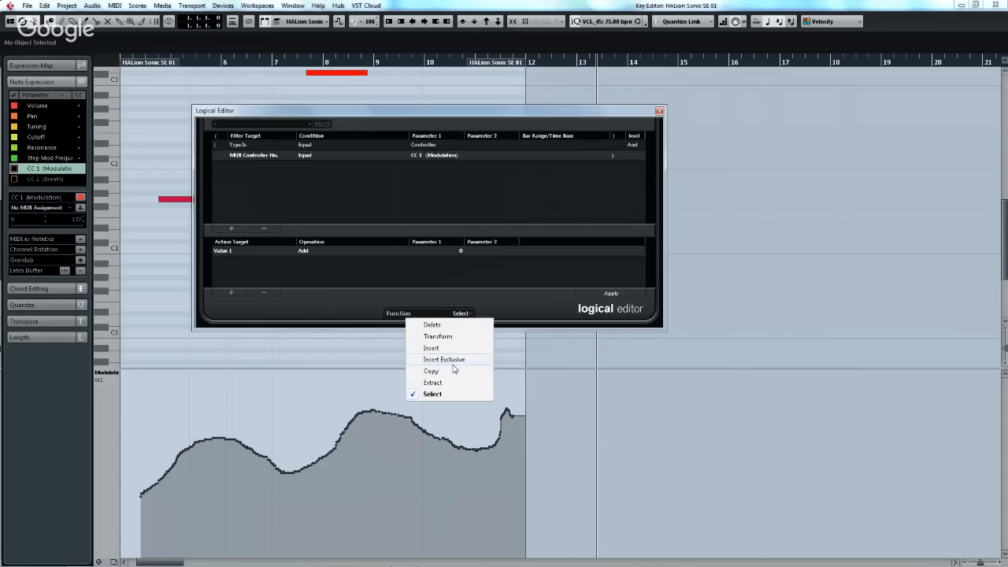
left_click(303, 250)
left_click(303, 251)
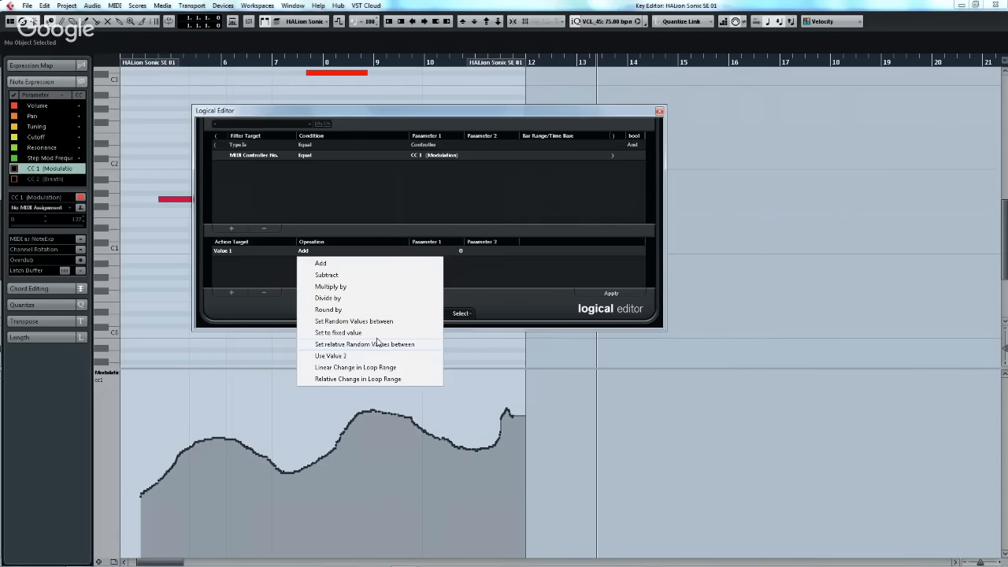
left_click(460, 251)
left_click(464, 250)
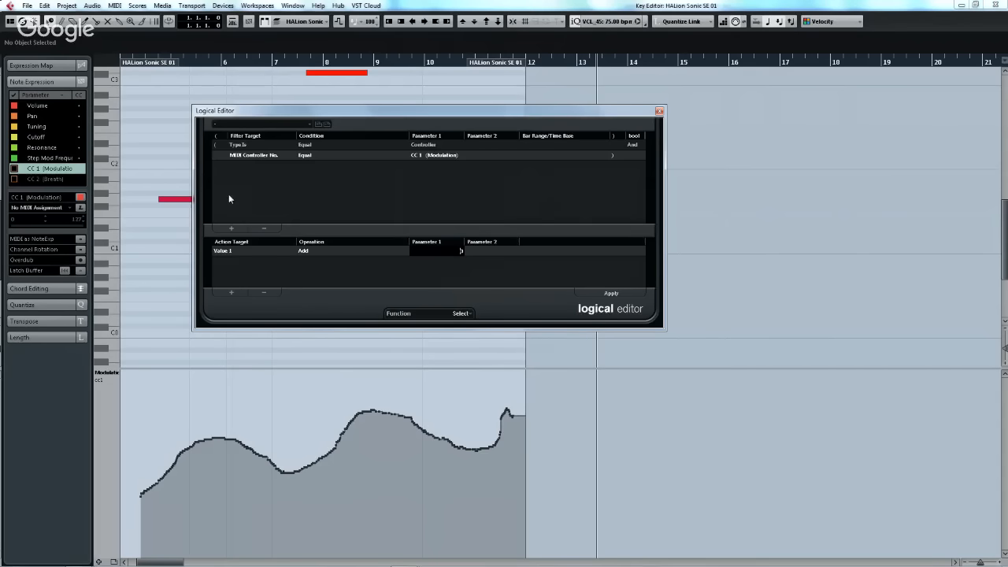
- Set the action target to Position, review its operations, and close the Logical Editor without applying it
left_click(230, 252)
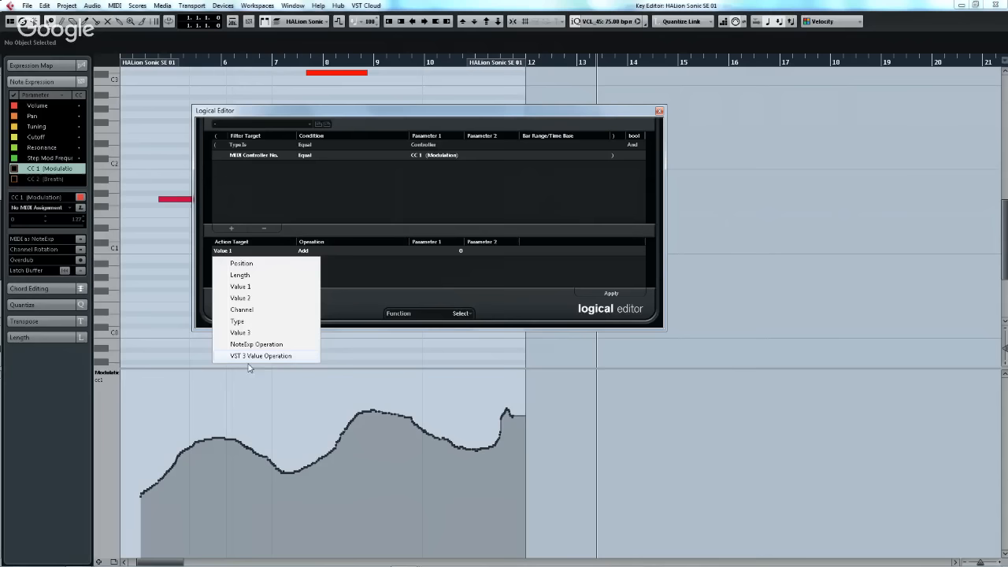
left_click(258, 266)
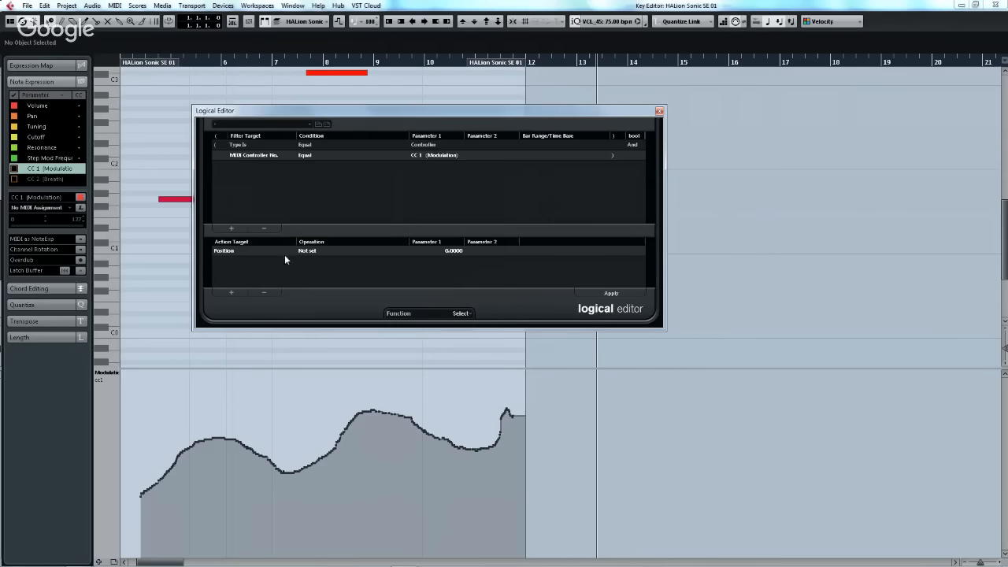
left_click(311, 251)
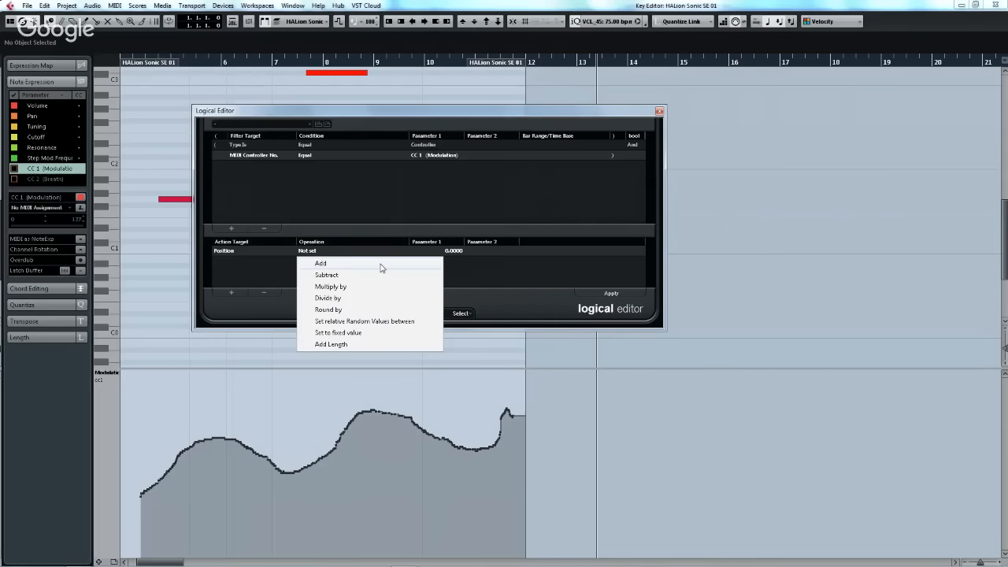
left_click(238, 251)
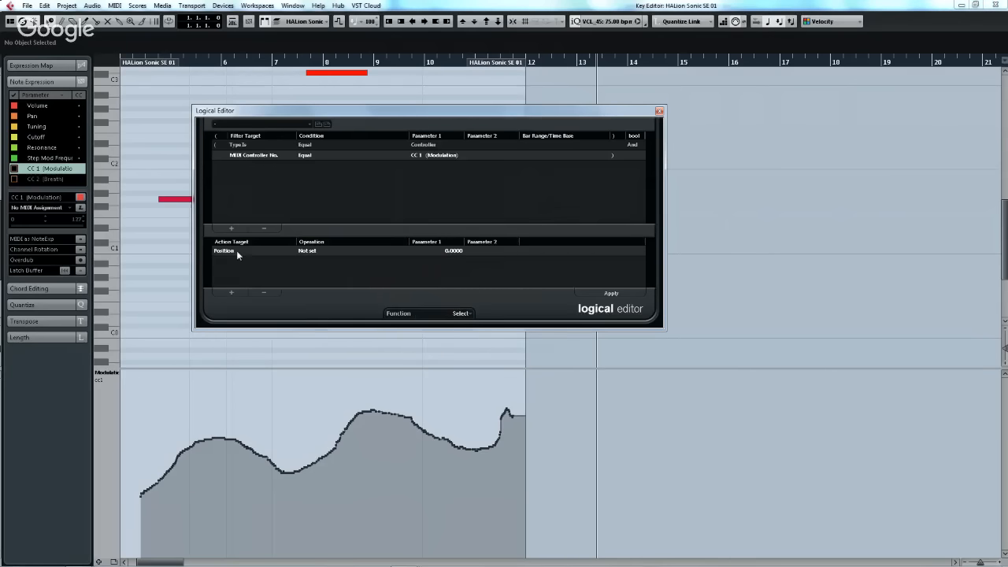
left_click(236, 251)
left_click(238, 181)
left_click(454, 313)
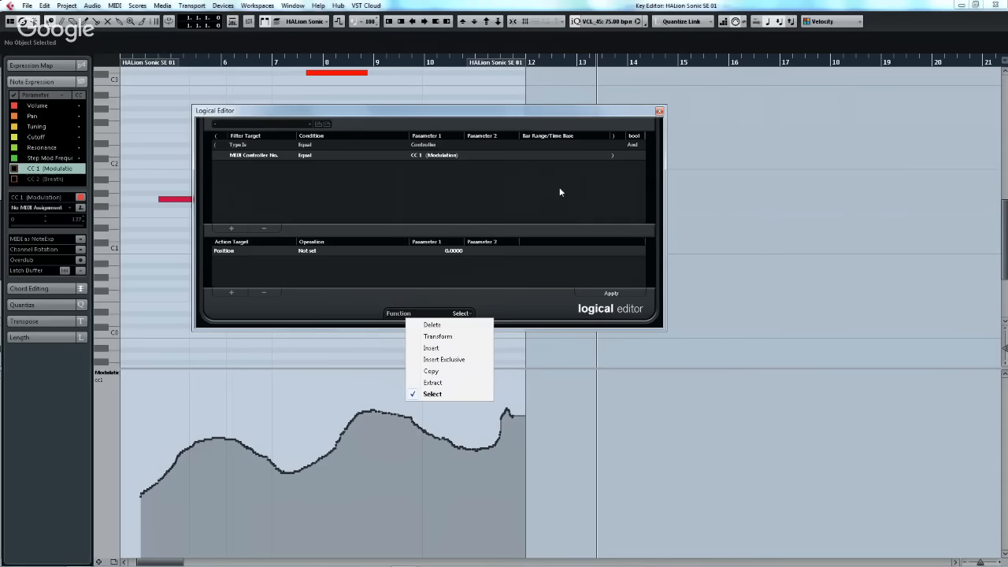
left_click(659, 111)
left_click(659, 111)
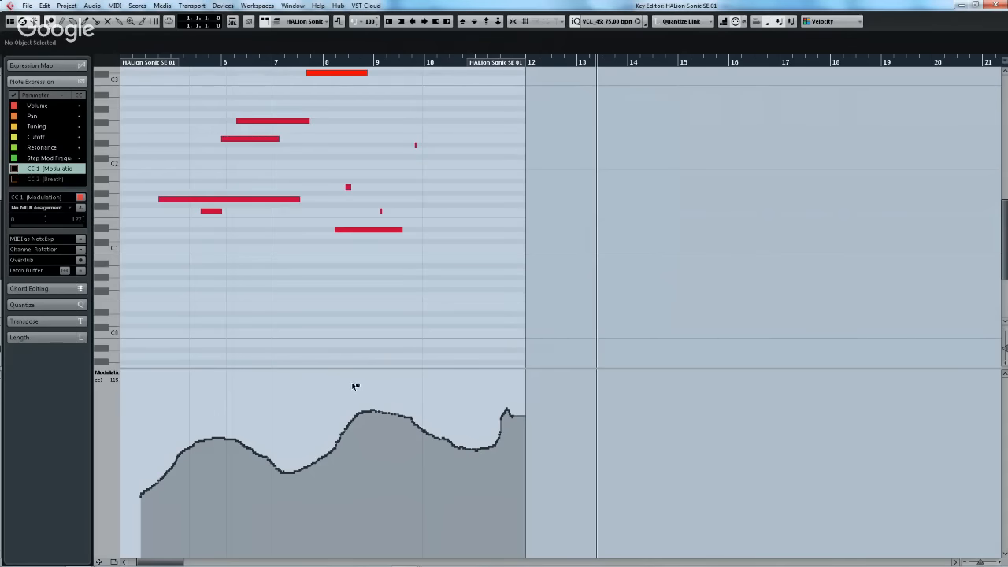
- Select all the modulation events in the controller lane with the Object Selection tool and delete them
right_click(152, 387)
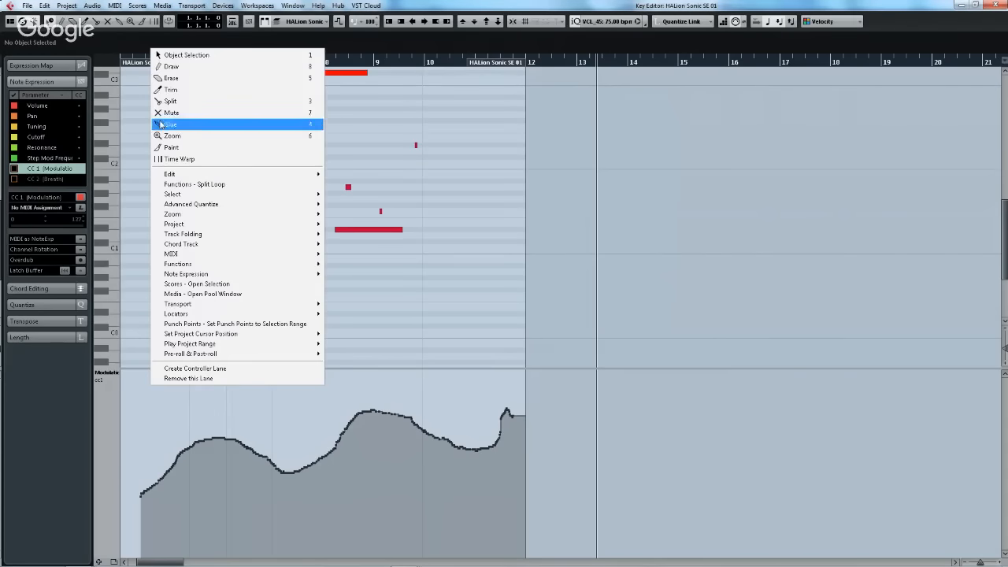
left_click(173, 57)
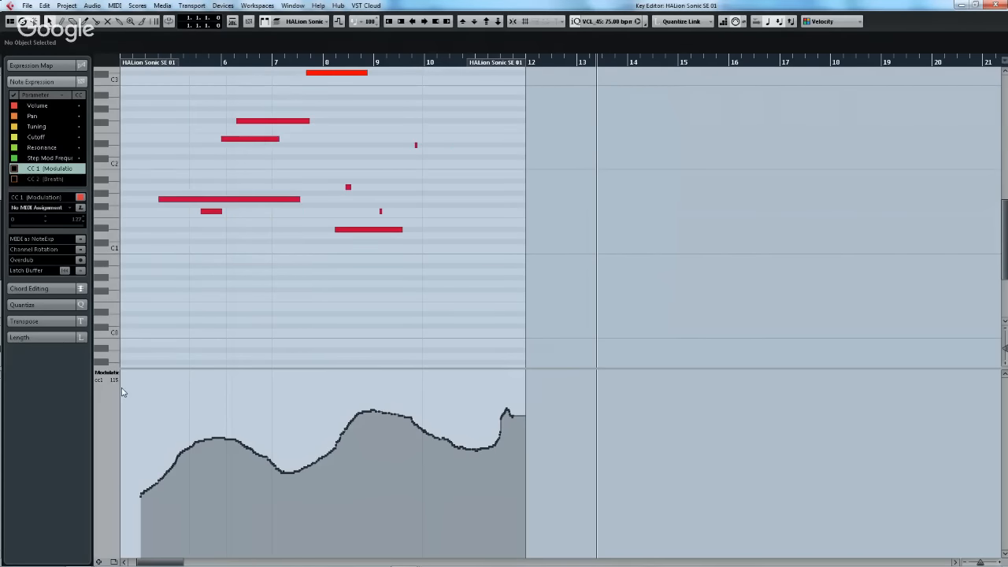
left_click_drag(122, 392, 551, 545)
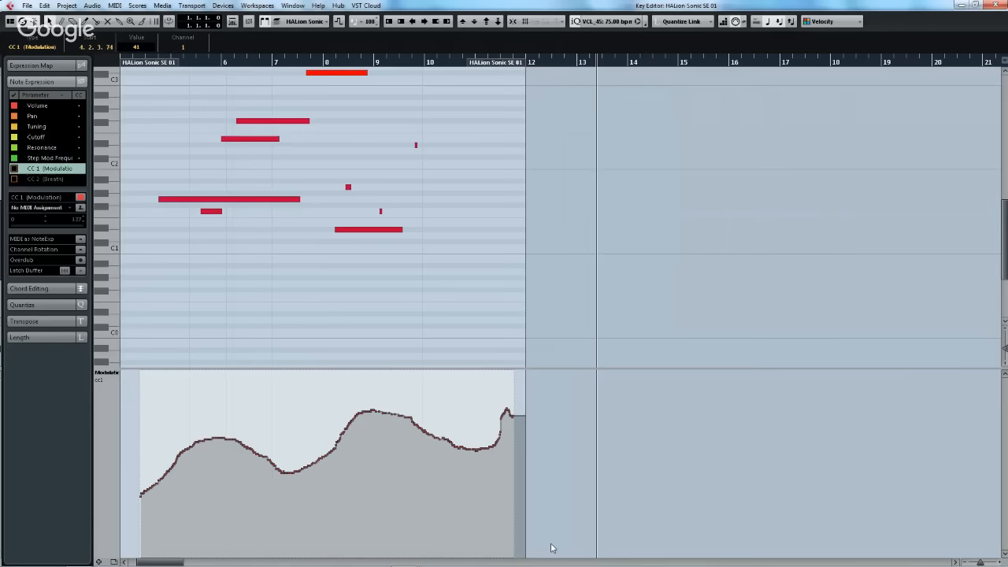
key("Delete")
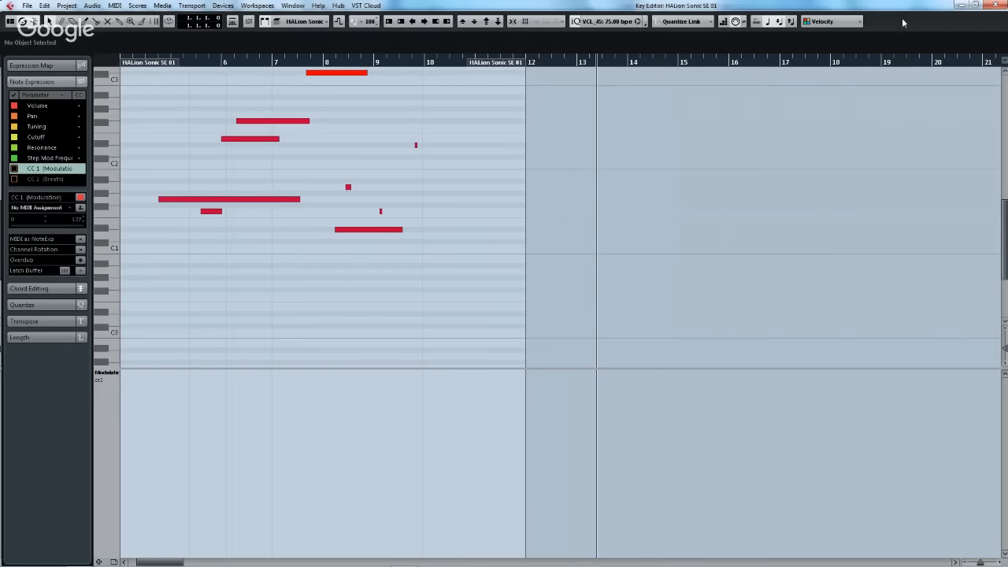
- Return to the project and lengthen the HALion Sonic SE 01 part to 76 bars using Normal Sizing
left_click(994, 6)
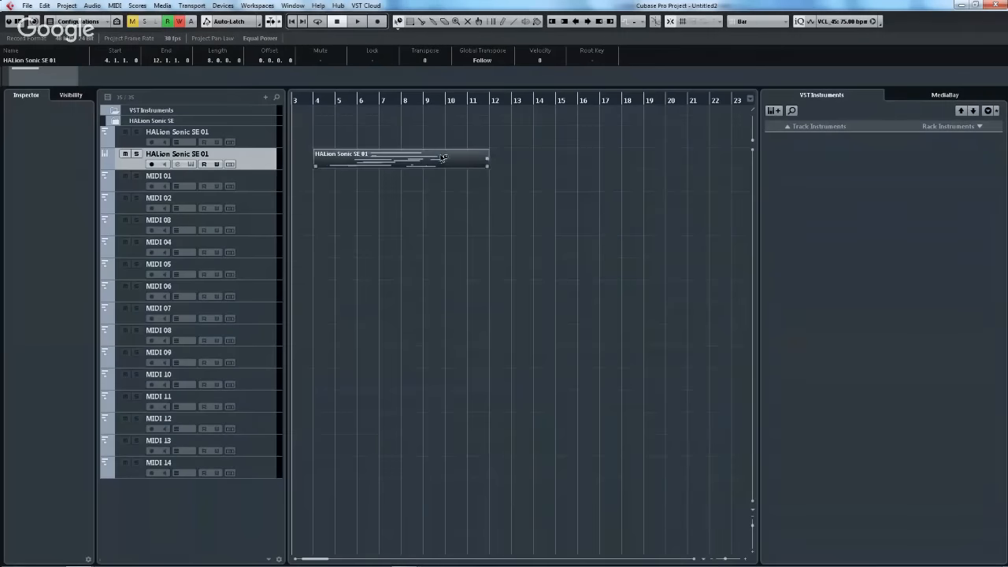
left_click_drag(315, 102, 313, 86)
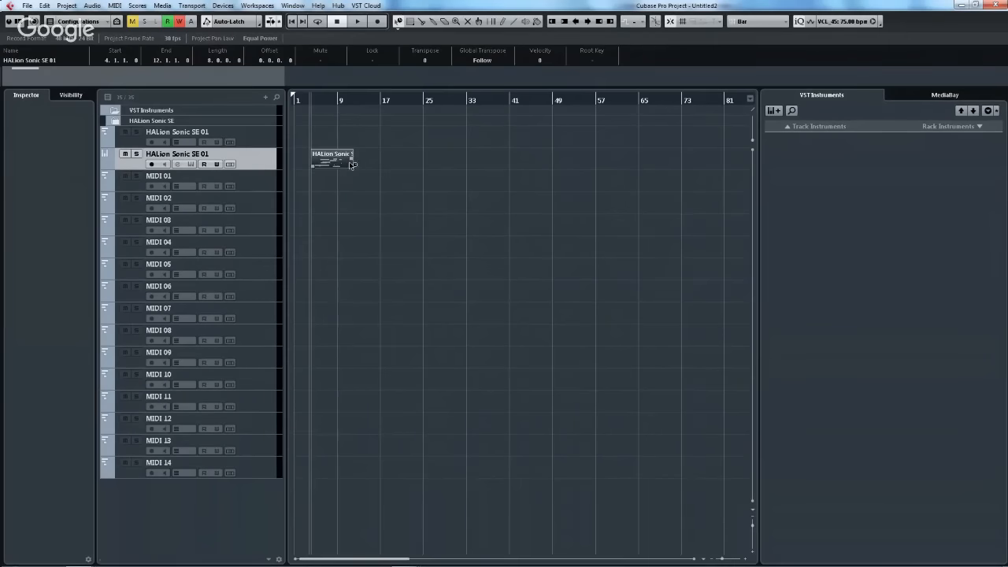
mouse_move(351, 163)
left_mouse_down()
mouse_move(562, 166)
mouse_move(344, 165)
left_mouse_up()
left_click(397, 21)
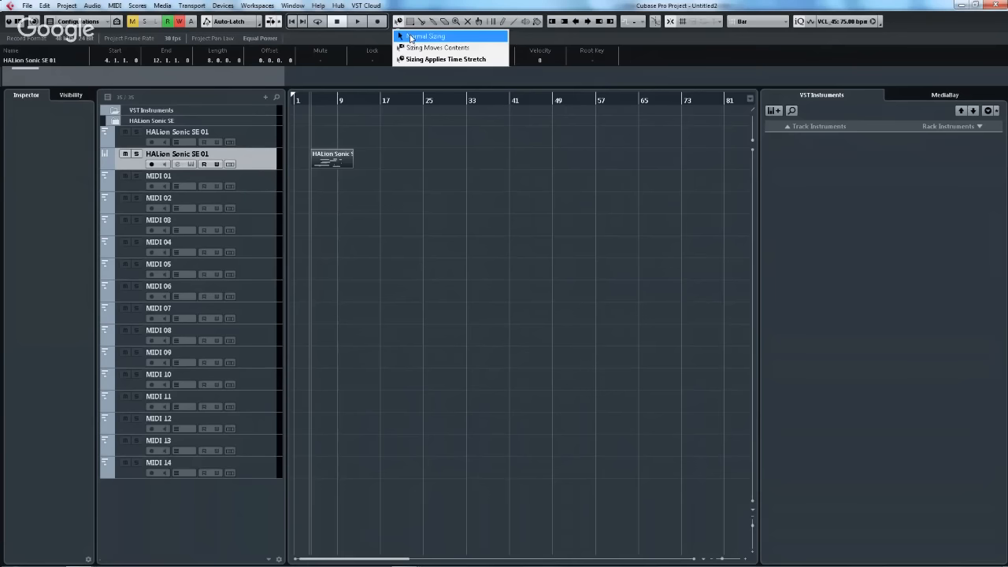
left_click(429, 34)
left_click_drag(349, 166, 715, 194)
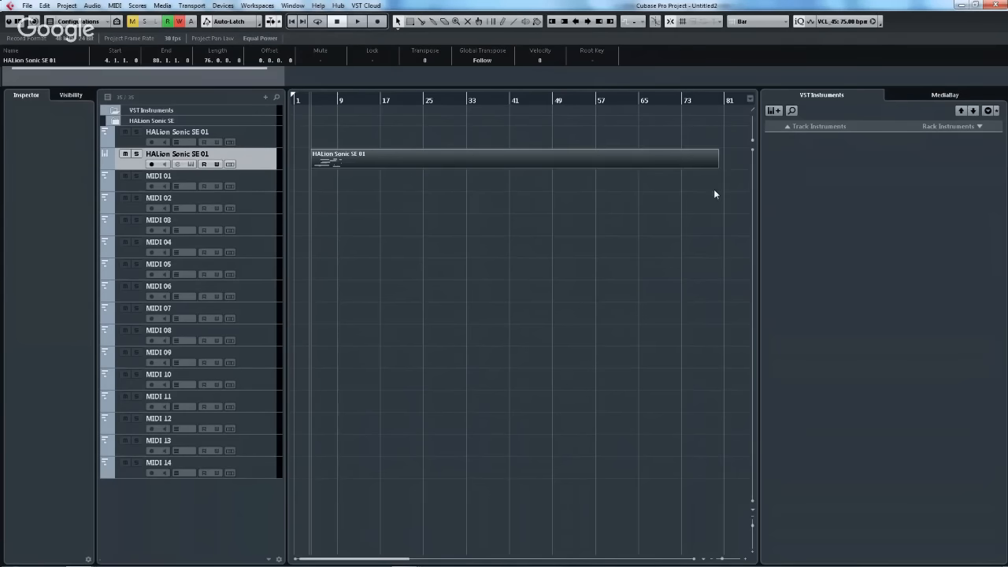
- Reopen the part in the Key Editor and draw a Sine curve in the modulation lane from about bar 6 to bar 18
double_click(396, 164)
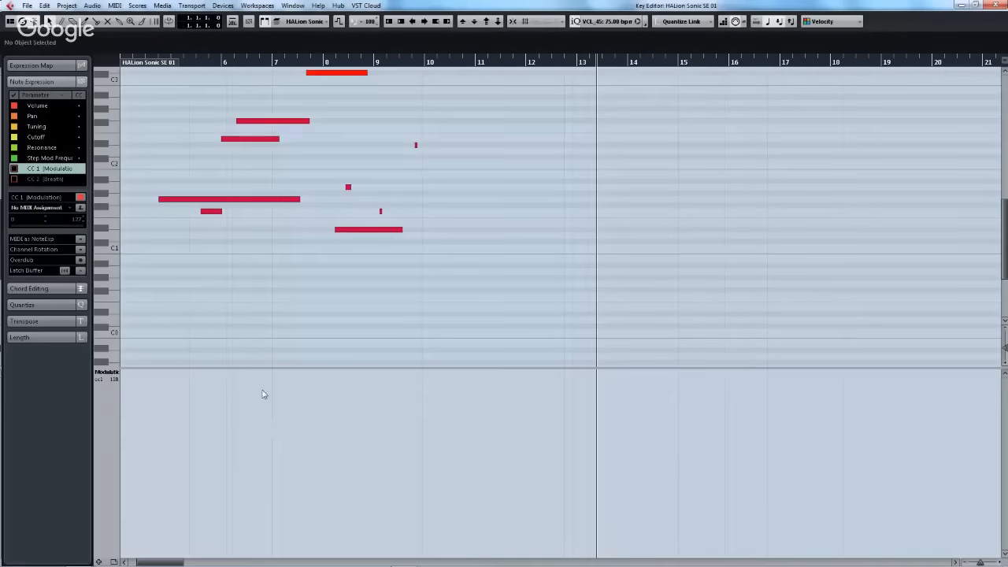
right_click(285, 333)
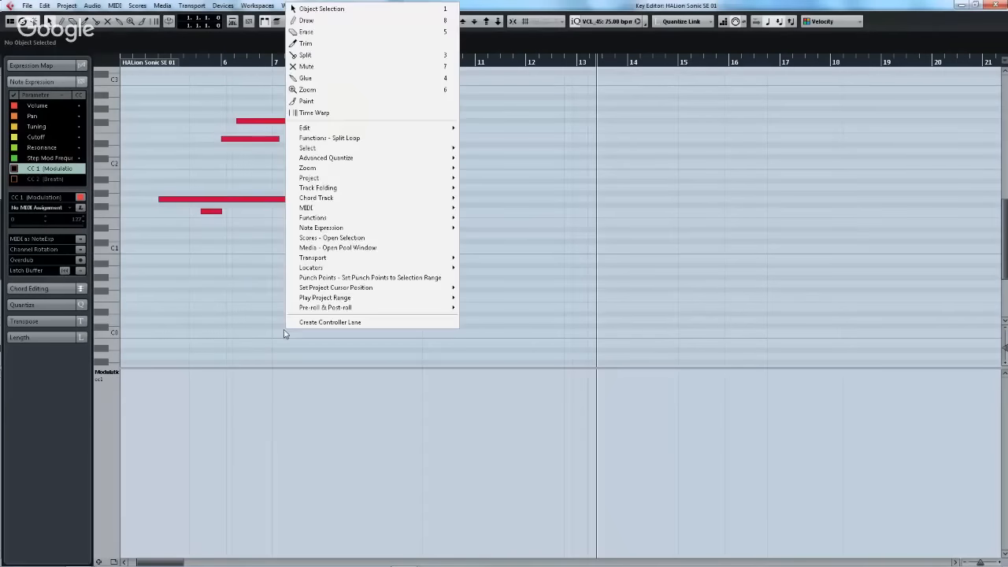
left_click(342, 100)
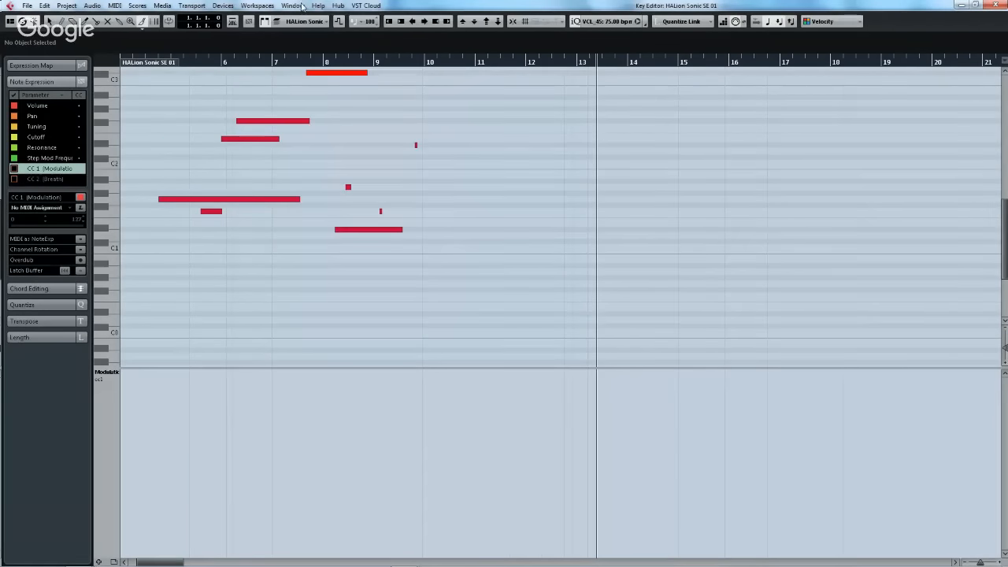
left_click(143, 21)
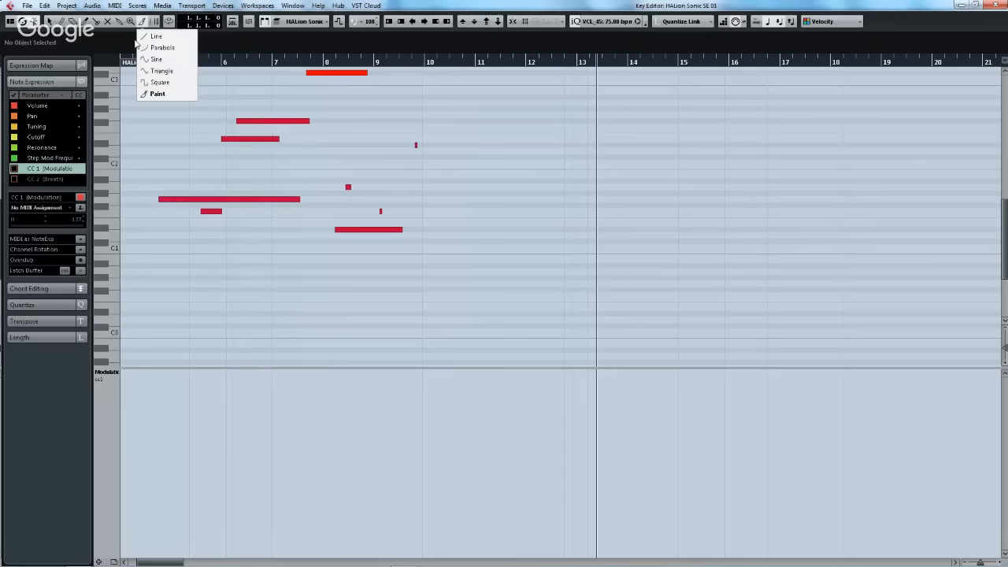
left_click(183, 66)
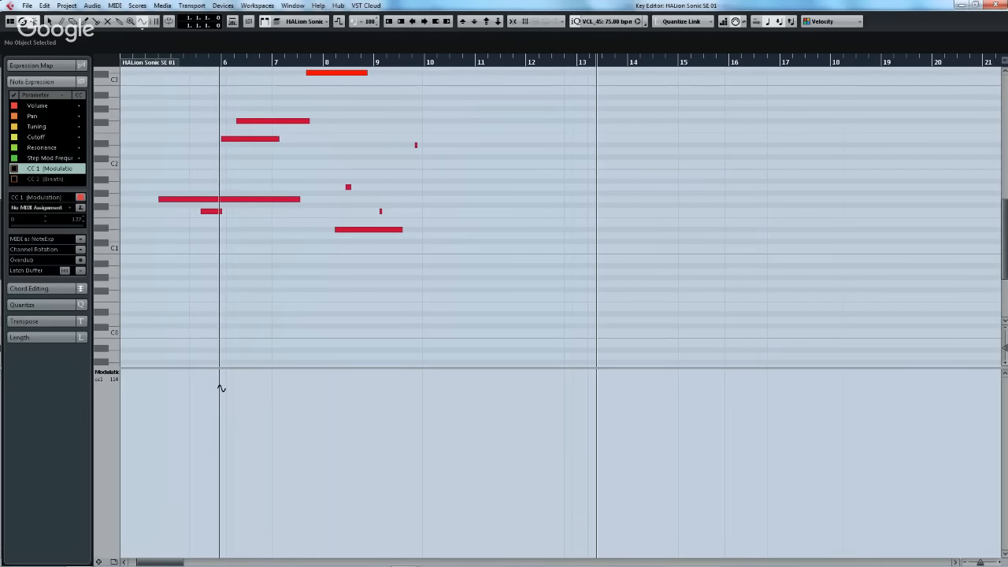
left_click_drag(221, 388, 254, 463)
mouse_move(257, 454)
left_mouse_down()
mouse_move(514, 491)
mouse_move(532, 522)
mouse_move(758, 479)
mouse_move(751, 557)
mouse_move(945, 465)
mouse_move(866, 462)
mouse_move(688, 551)
mouse_move(759, 551)
mouse_move(989, 464)
mouse_move(803, 488)
mouse_move(845, 519)
mouse_move(829, 555)
left_mouse_up()
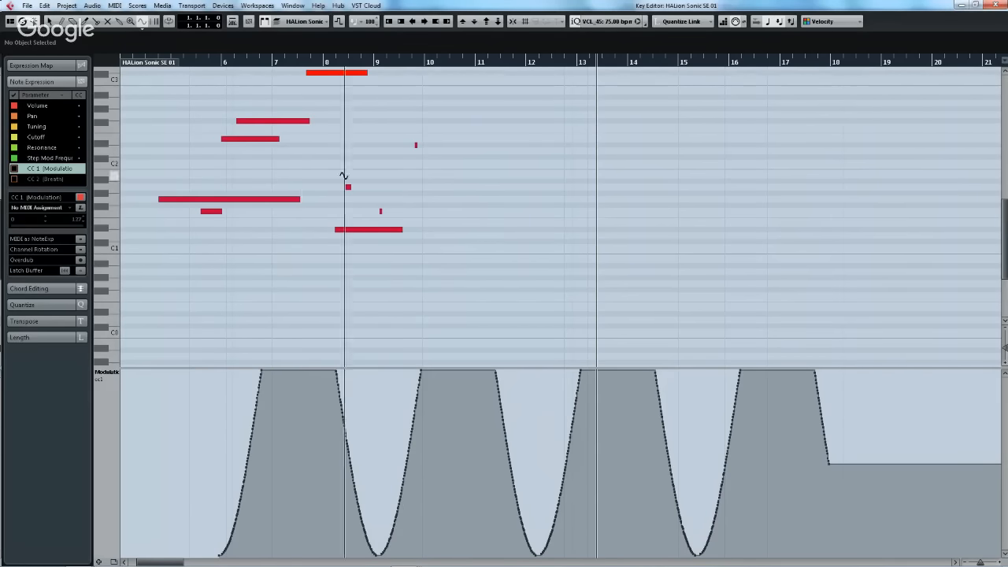
- Draw a wider Sine curve in the modulation lane from about bar 27 to bar 54
left_click(142, 22)
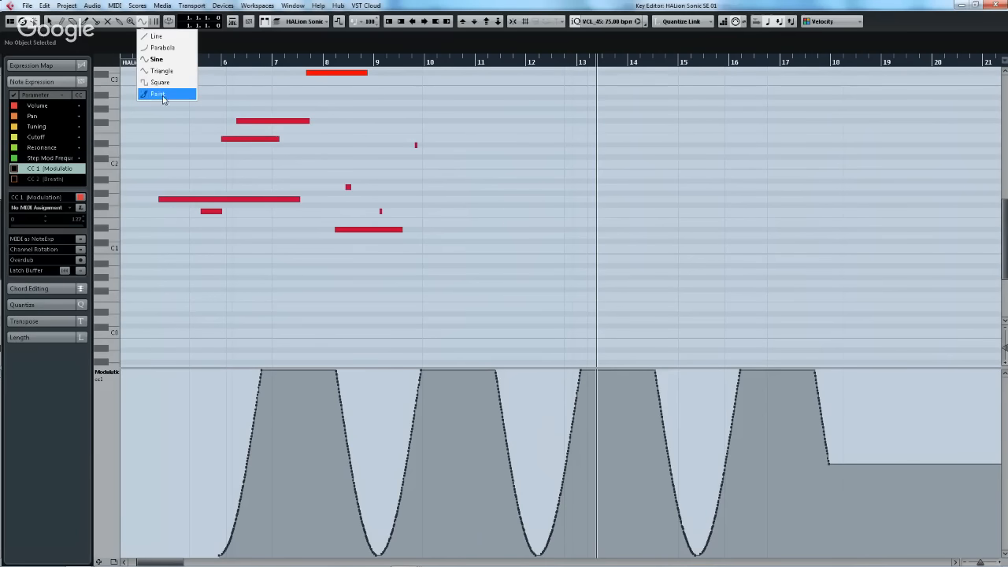
left_click(161, 60)
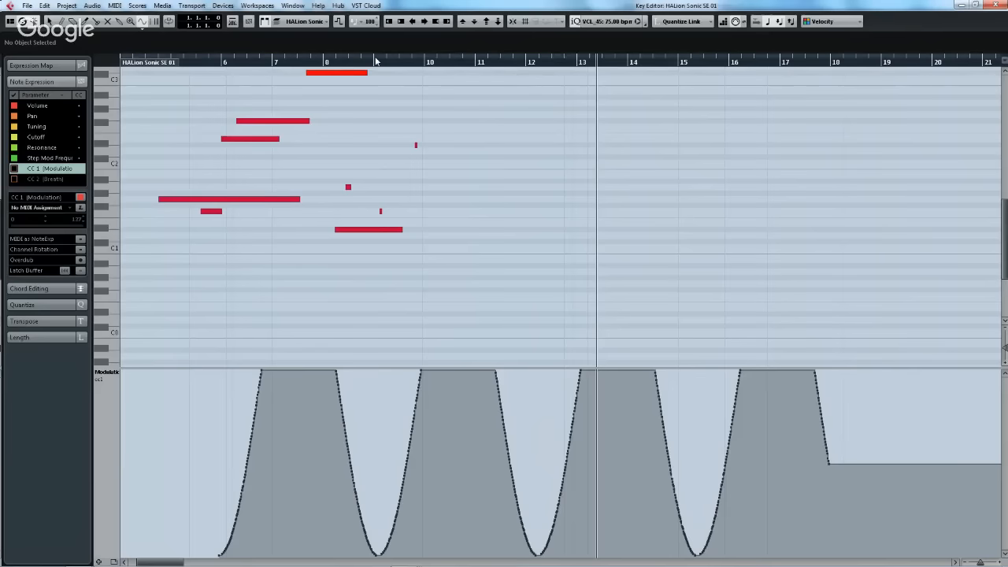
left_click_drag(376, 60, 376, 35)
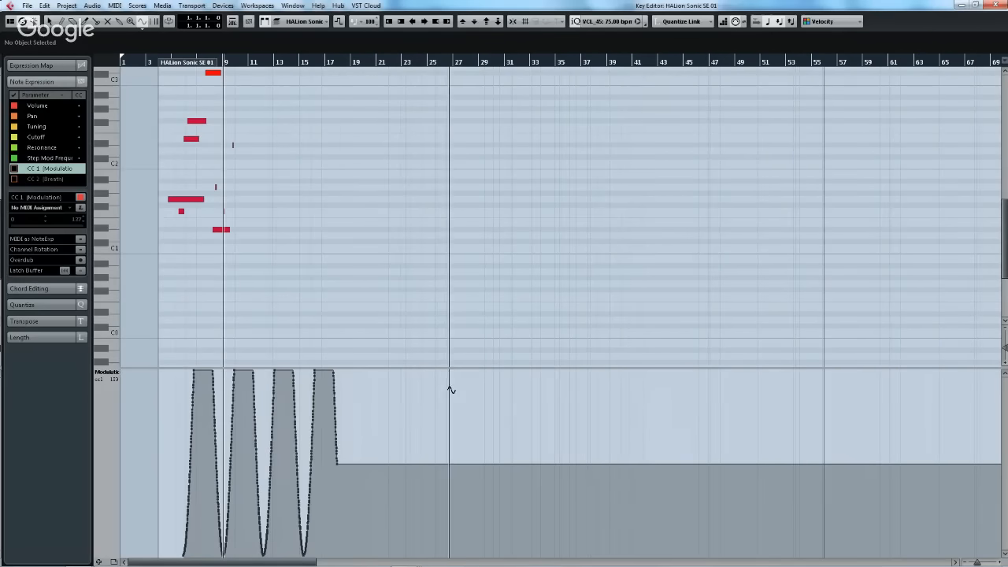
mouse_move(453, 400)
left_mouse_down()
mouse_move(473, 446)
mouse_move(679, 474)
mouse_move(549, 482)
mouse_move(799, 555)
left_mouse_up()
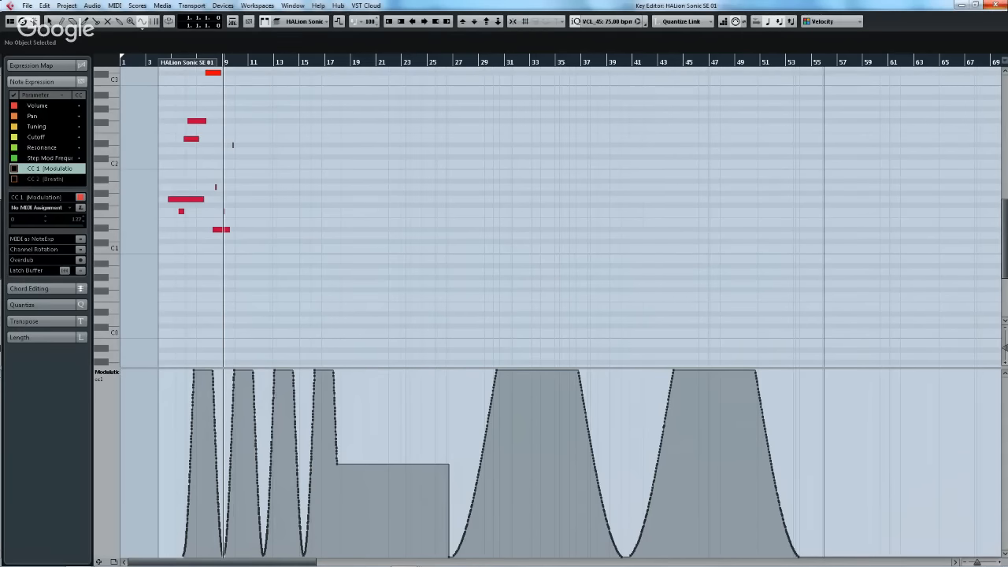
- Return to the project, undo both Sine curves and the part lengthening, and check the shortened part in the Key Editor
left_click(997, 5)
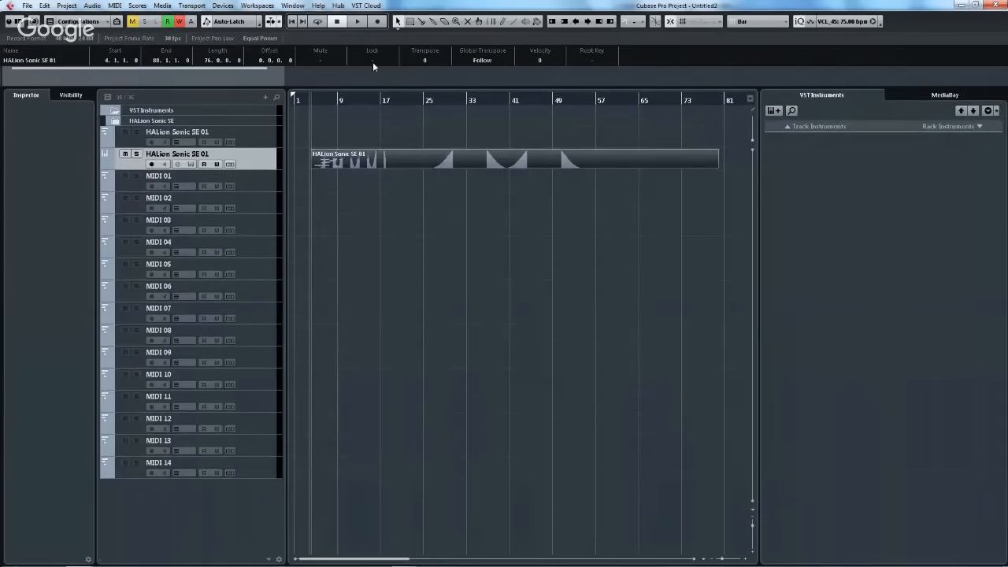
key("ctrl+z")
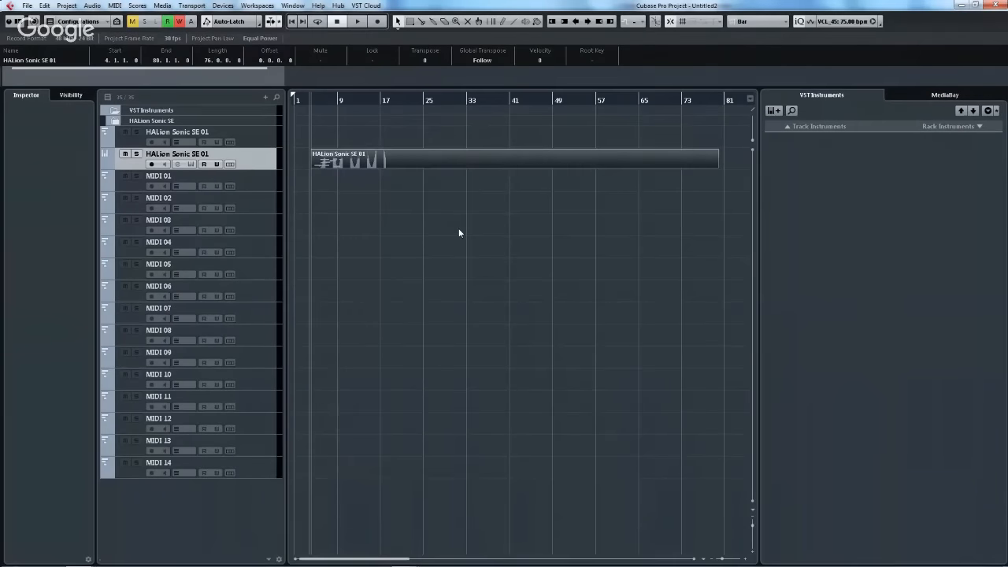
key("ctrl+z")
key("ctrl+z")
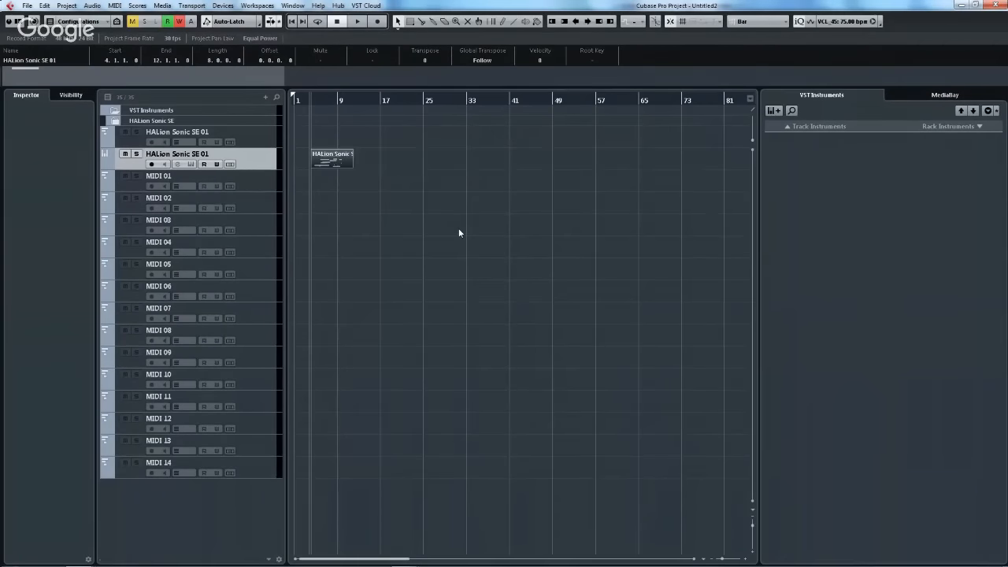
double_click(341, 160)
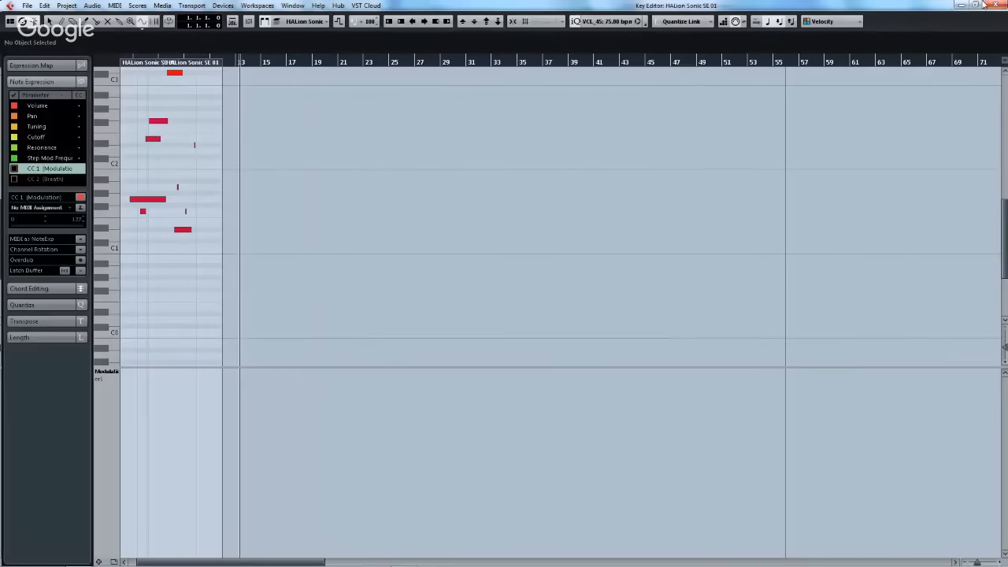
left_click(996, 5)
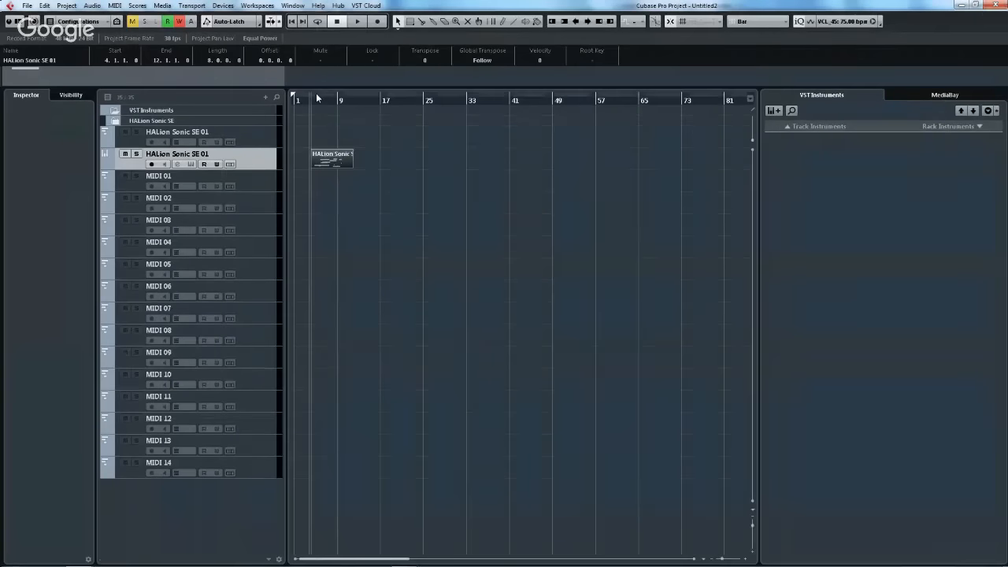
- Switch to the Midi Quantize Demo project, activate it and bring the whole HALion Sonic SE 01 part into view
left_click_drag(316, 93, 359, 131)
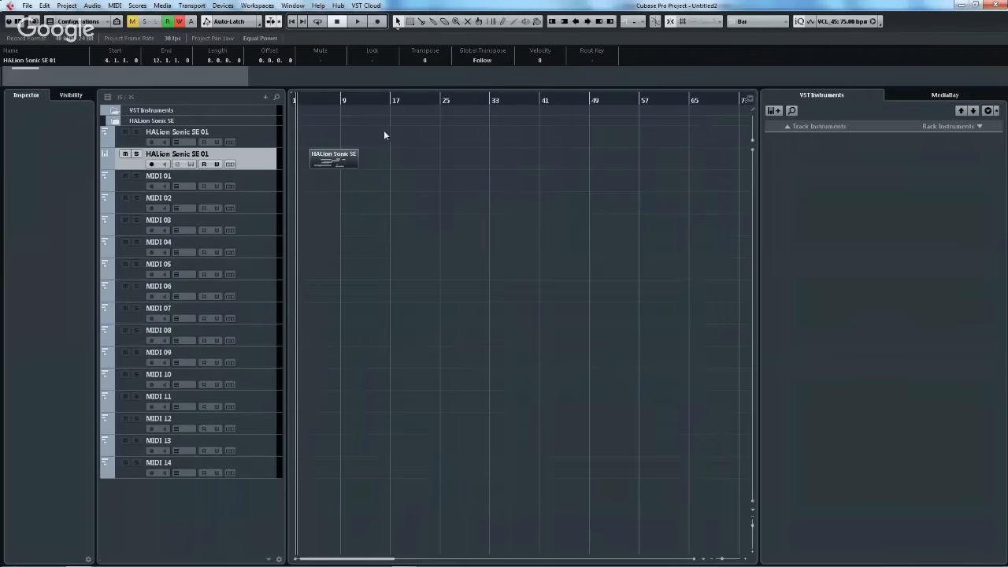
key("alt+Tab")
key("alt+Tab")
key("alt+Tab")
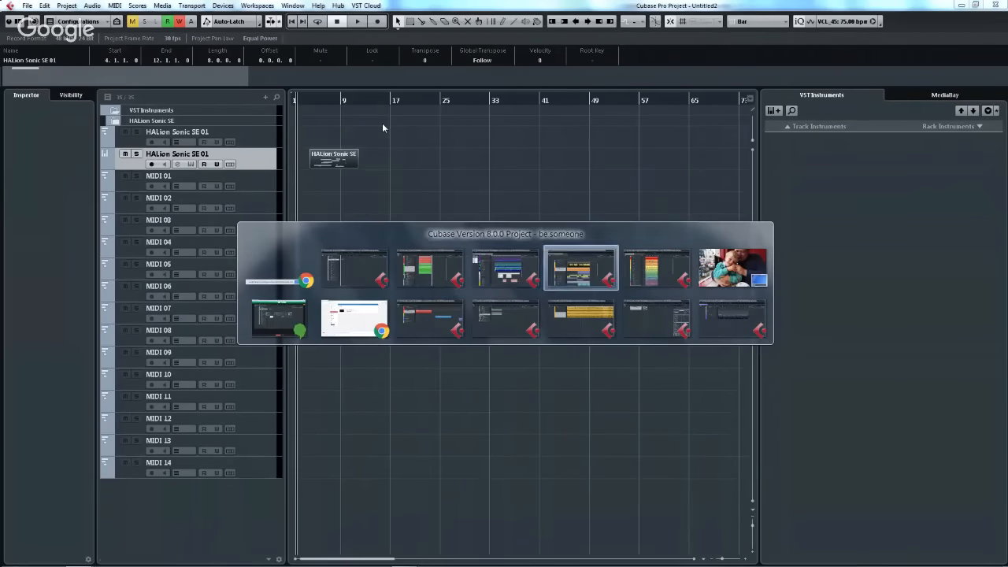
key("alt+Tab")
key("alt+Tab")
key("alt+Tab")
key("alt+Tab")
key("alt+Tab")
key("alt+Tab")
key("alt+Tab")
key("alt+Tab")
key("alt+Tab")
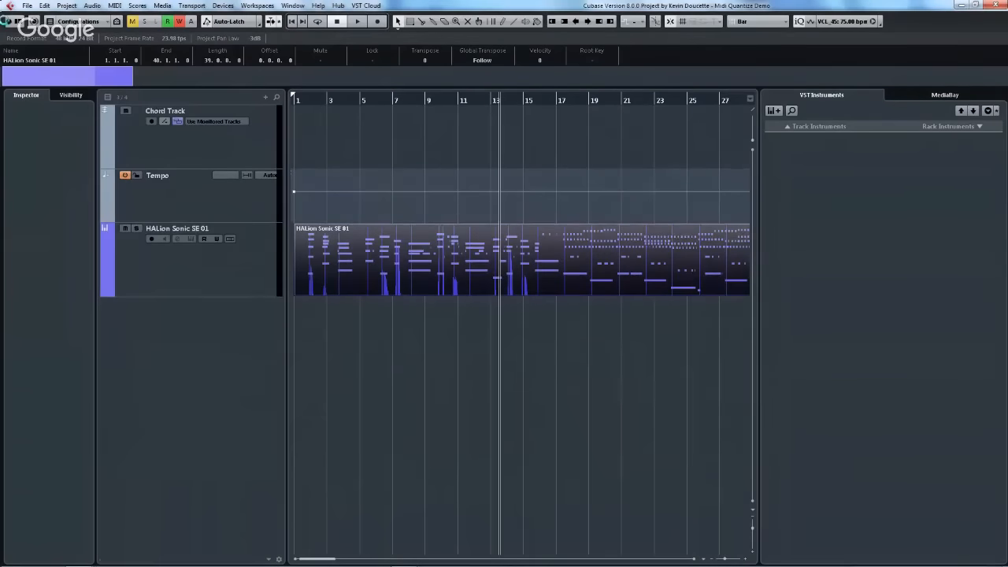
key("F3")
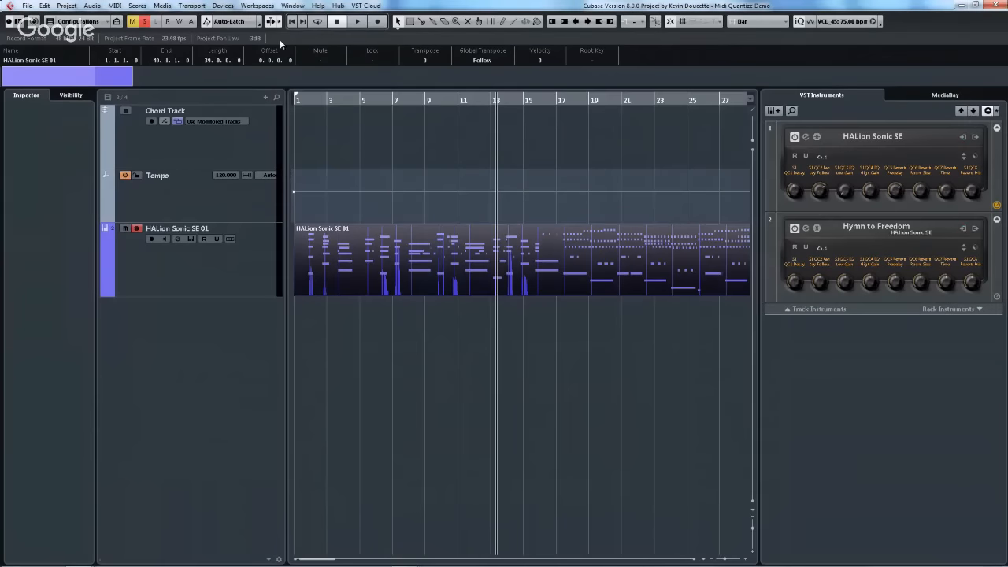
left_click_drag(341, 98, 340, 70)
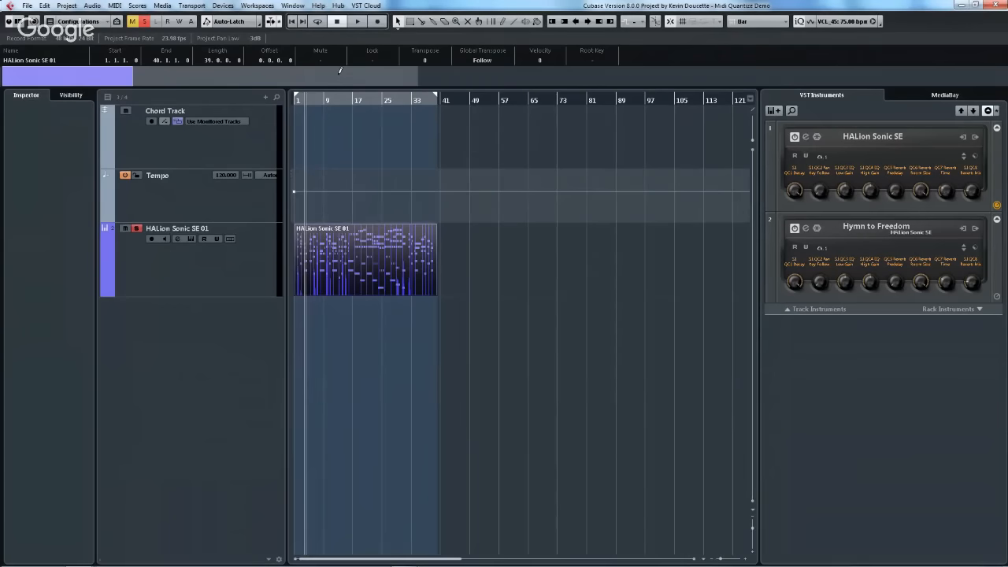
- Examine the list of outputs available for the HALion Sonic SE instrument without activating any
right_click(1, 487)
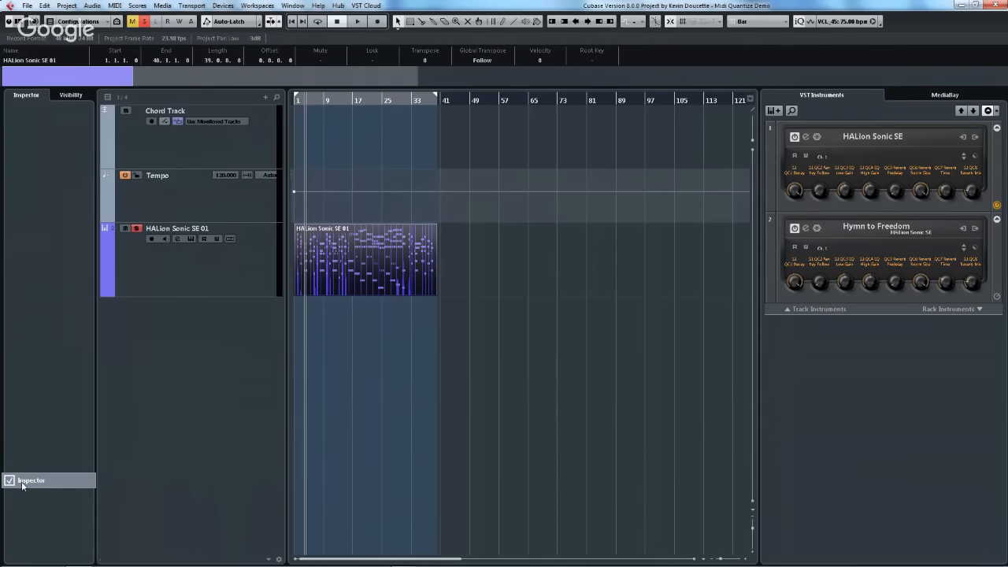
left_click(507, 438)
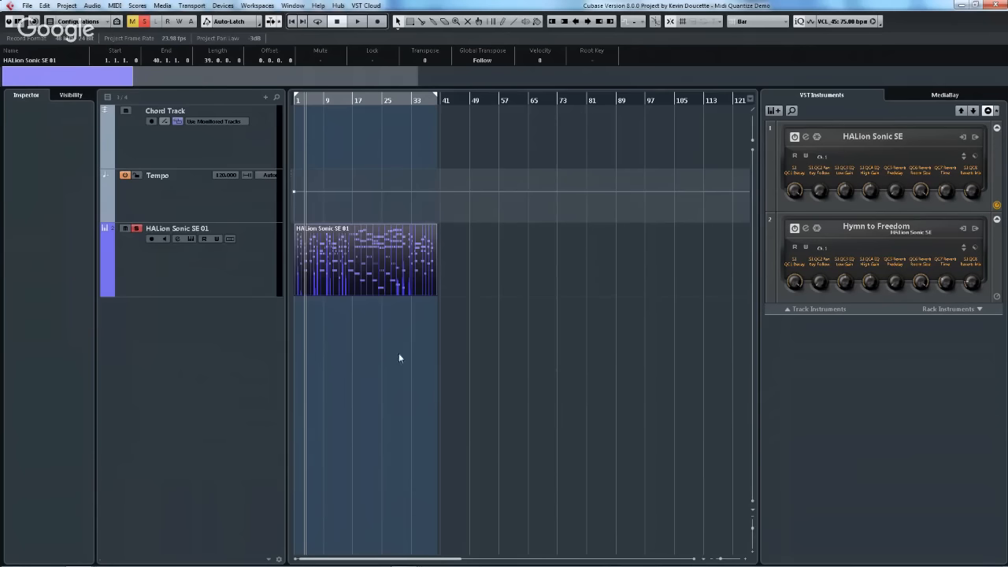
left_click(974, 137)
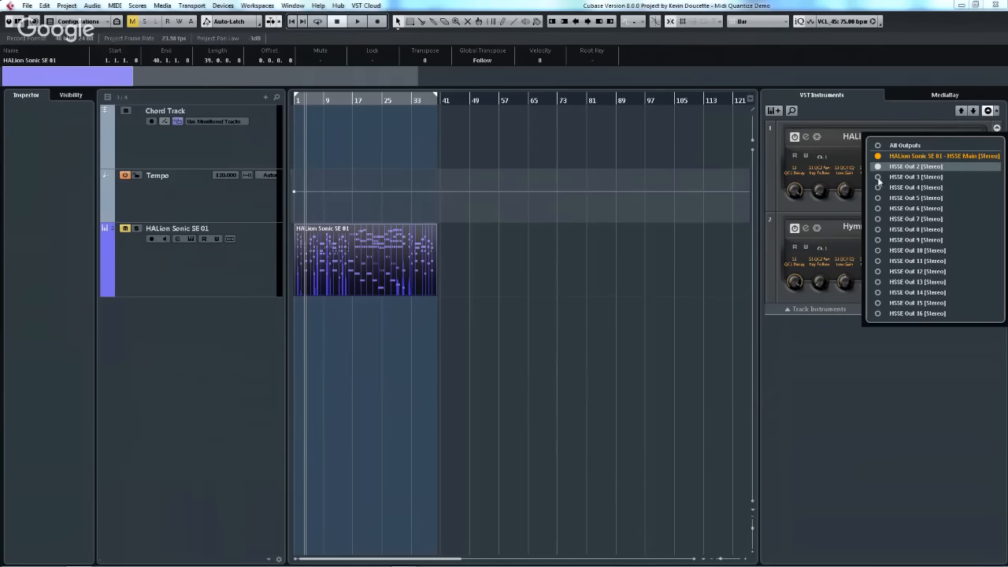
left_click(544, 295)
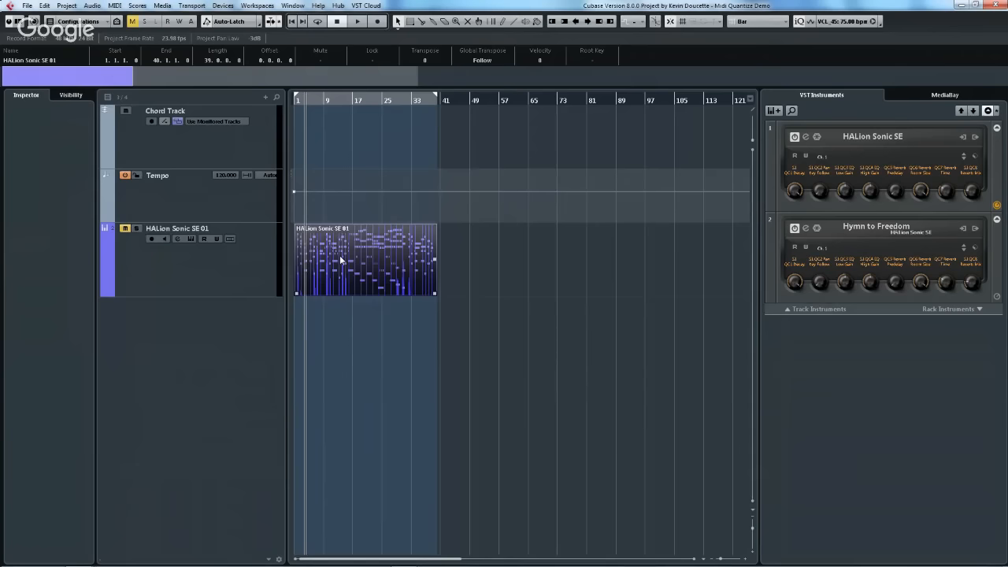
- Split the HALion Sonic SE 01 part at bar 29 and move its second section to bar 57
right_click(339, 255)
left_click(332, 121)
right_click(384, 237)
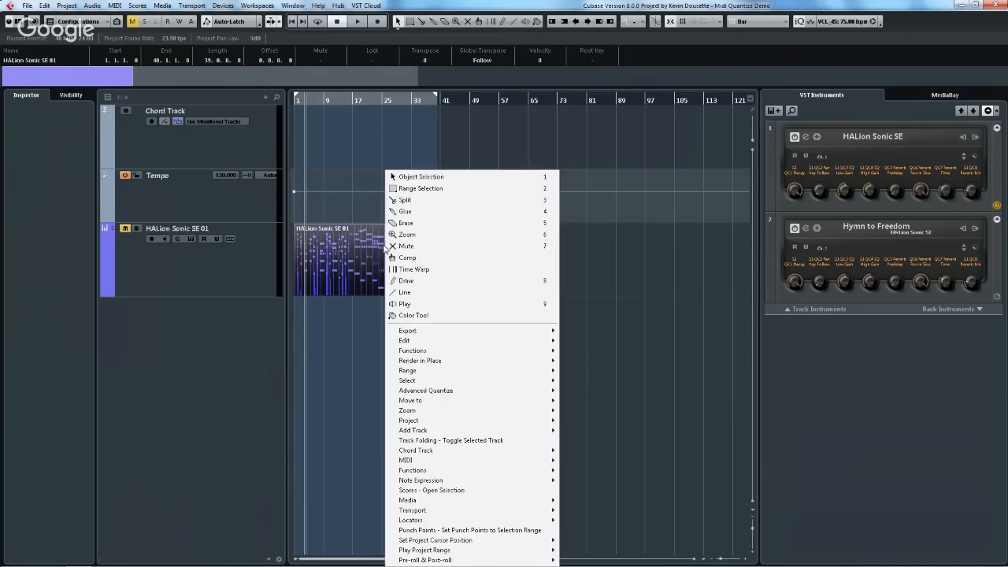
left_click(439, 191)
left_click(396, 260)
right_click(396, 260)
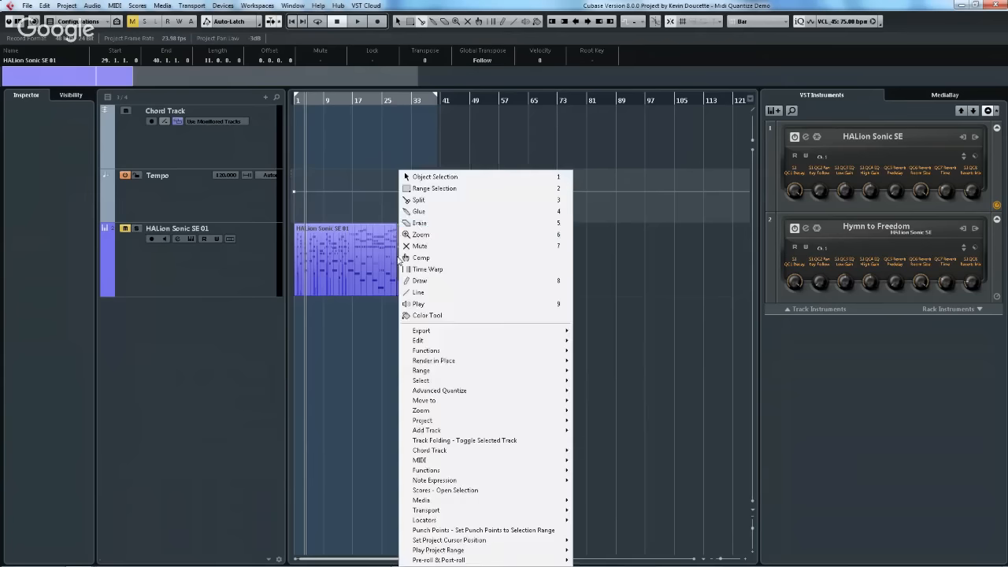
left_click(425, 180)
left_click_drag(420, 255, 523, 255)
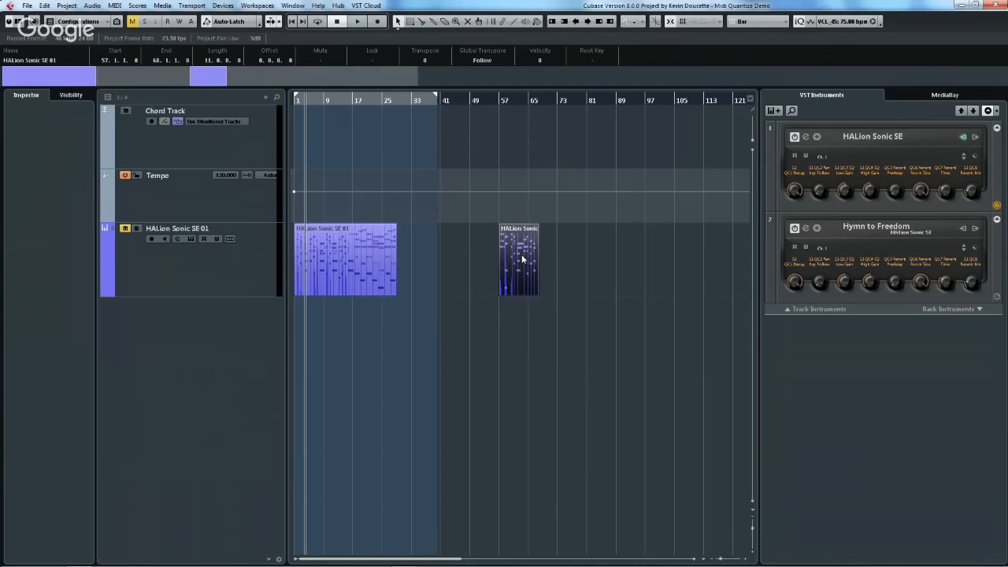
- Try to open the Render in Place settings for the part at bar 57 and check the list of open windows
right_click(526, 257)
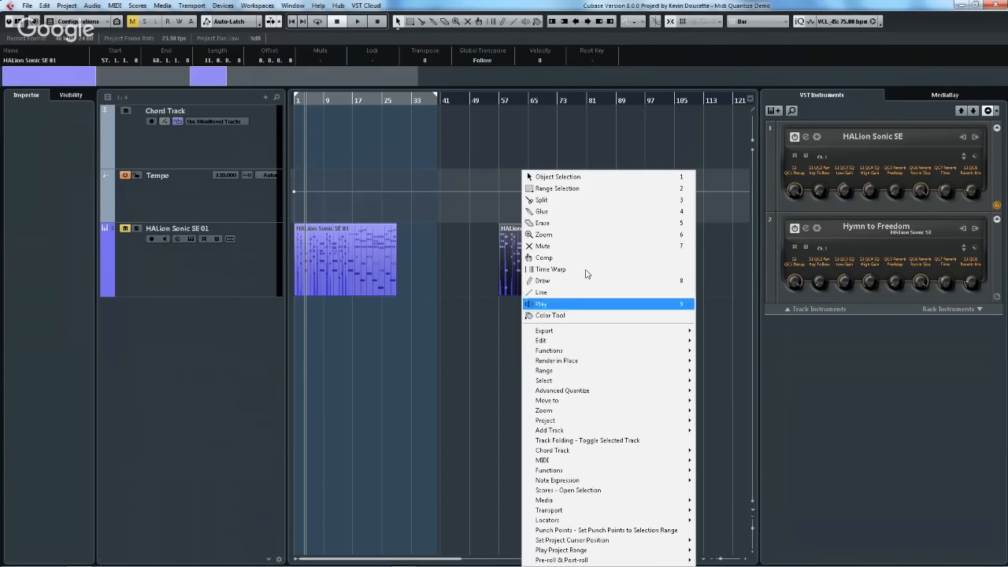
mouse_move(610, 361)
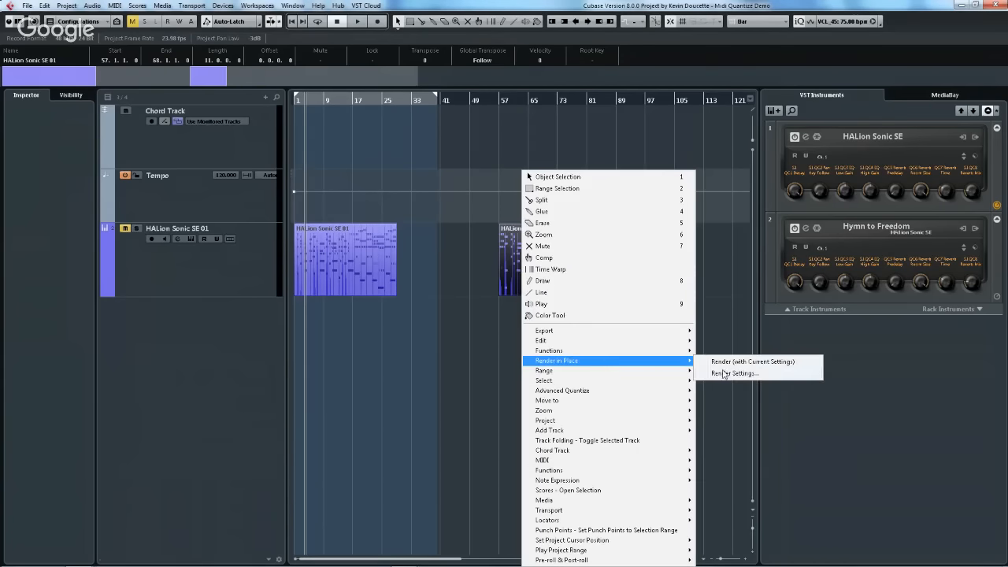
left_click(728, 372)
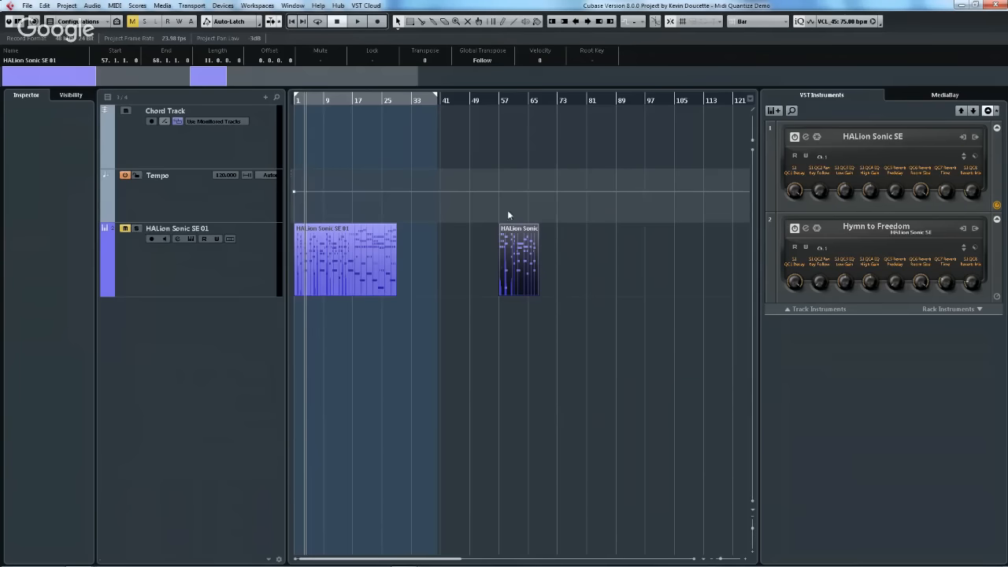
right_click(523, 249)
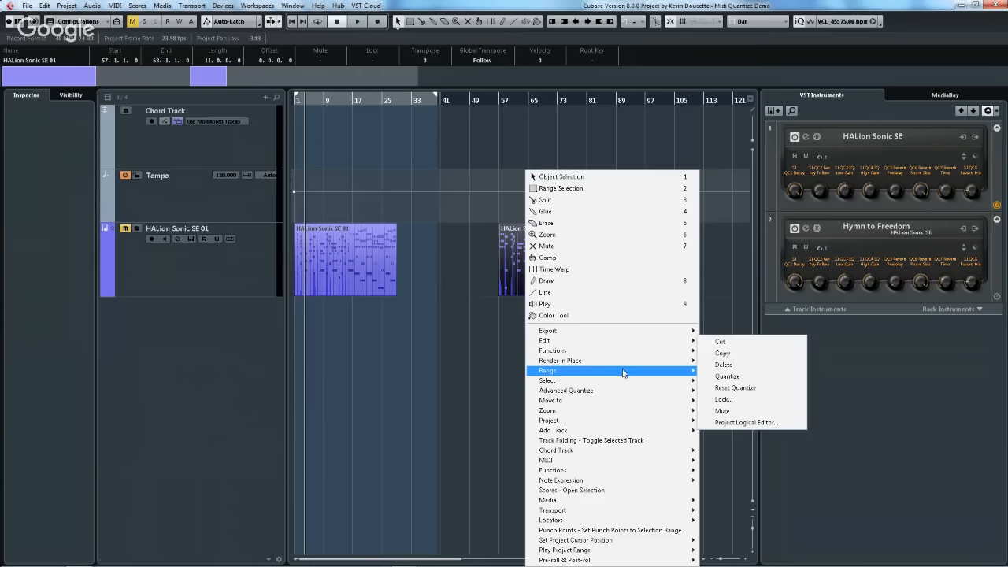
mouse_move(634, 362)
left_click(752, 374)
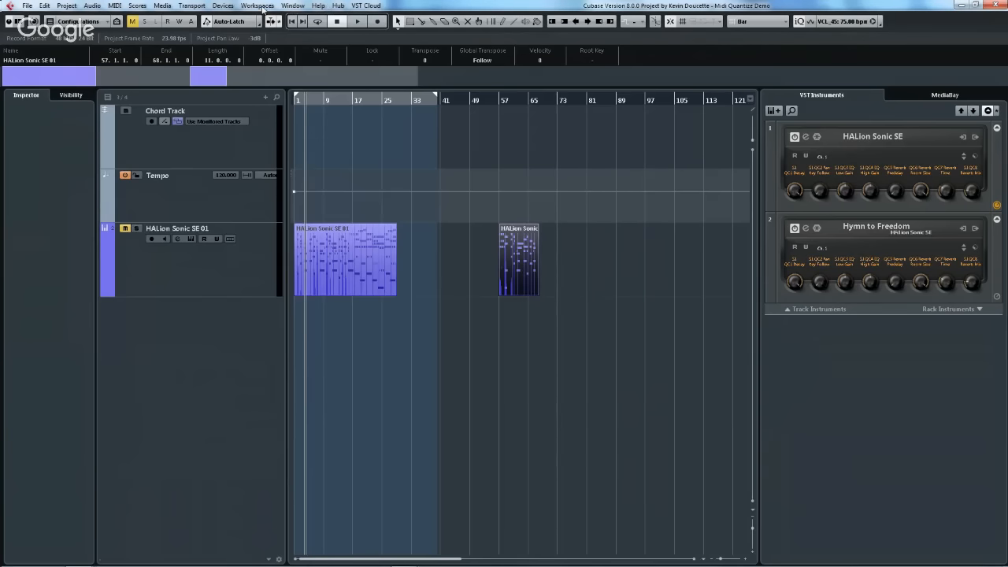
left_click(293, 5)
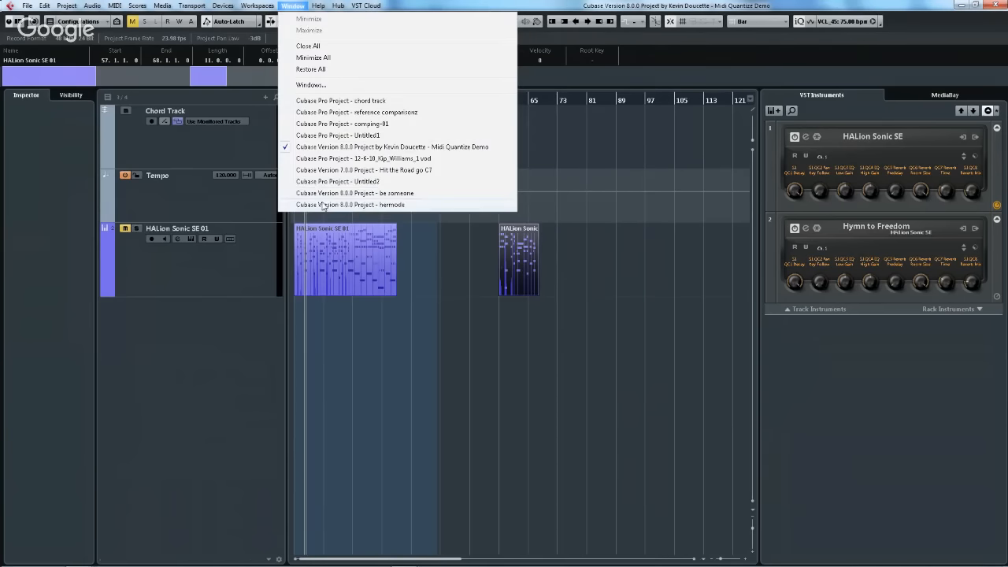
- Try to render the part at bar 57 in place with the current settings
right_click(704, 181)
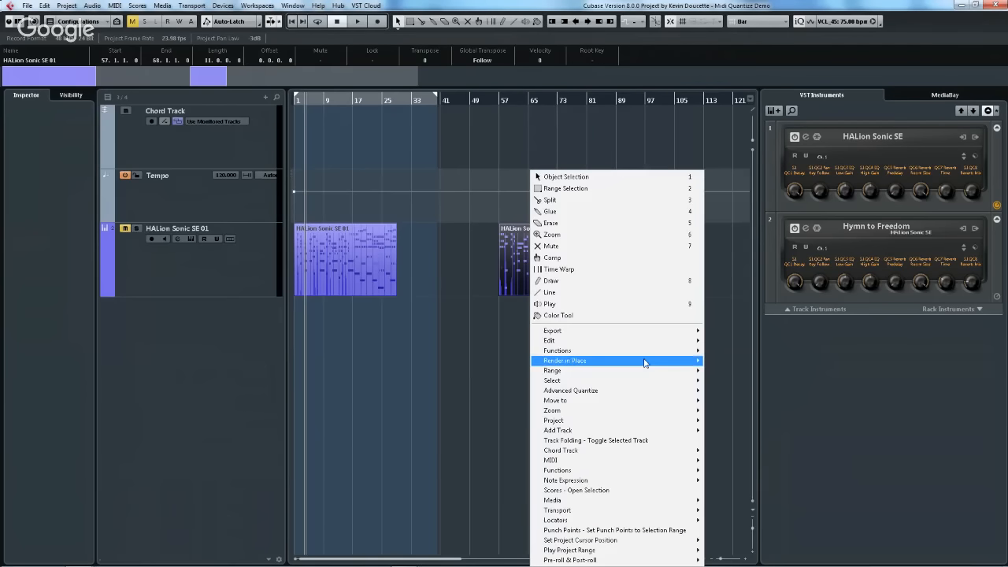
mouse_move(644, 362)
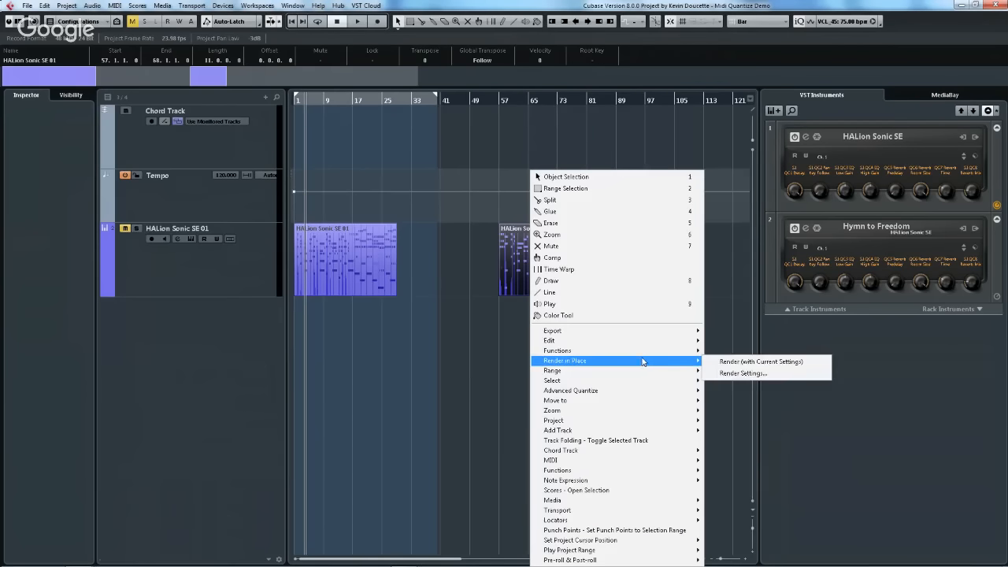
left_click(759, 361)
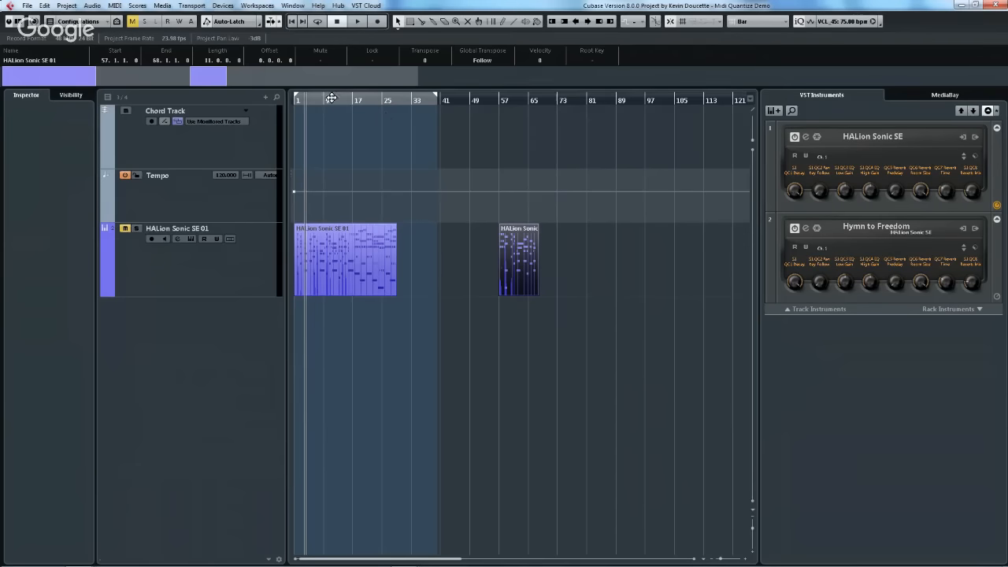
- Close the Midi Quantize Demo project without saving the changes
key("g")
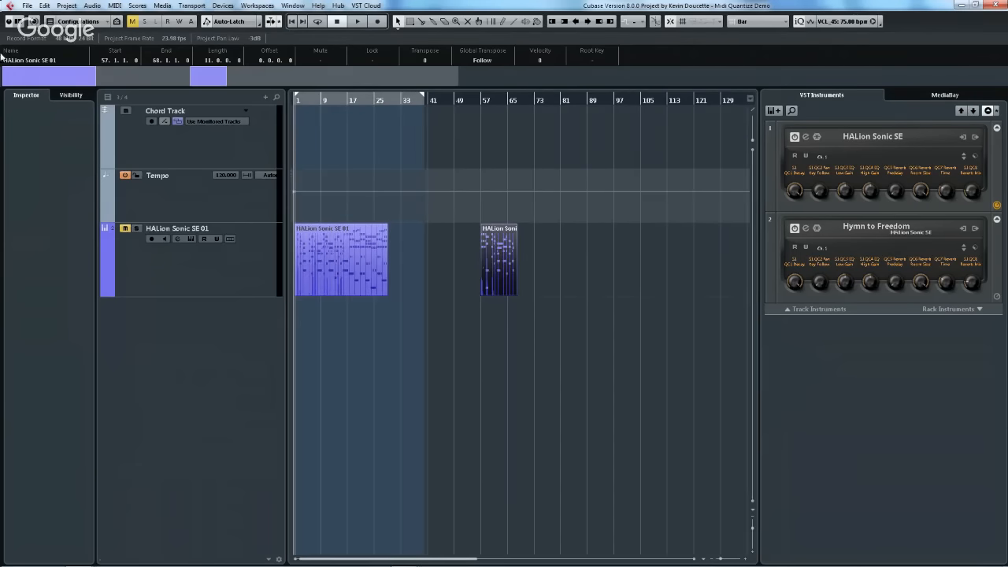
left_click(994, 6)
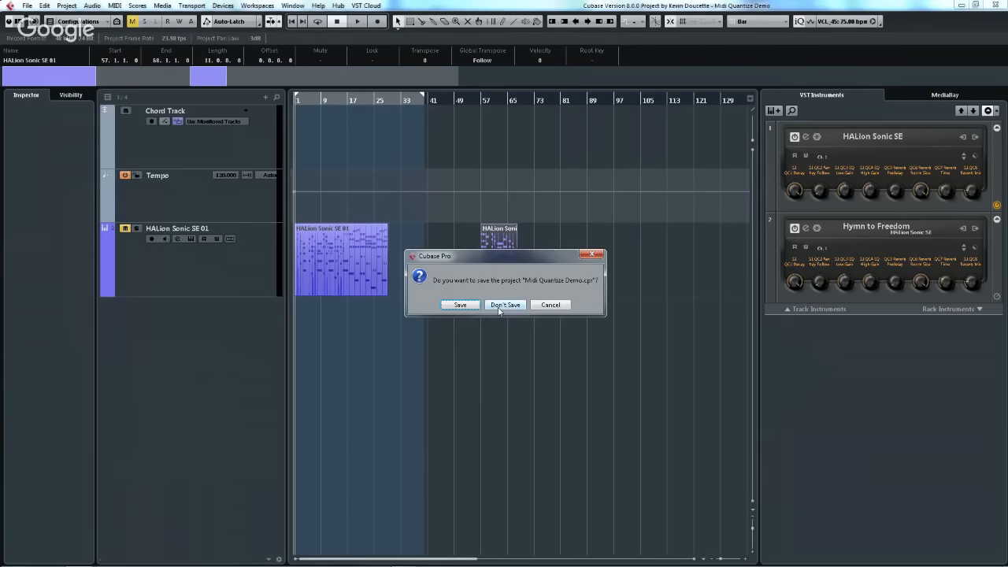
left_click(502, 309)
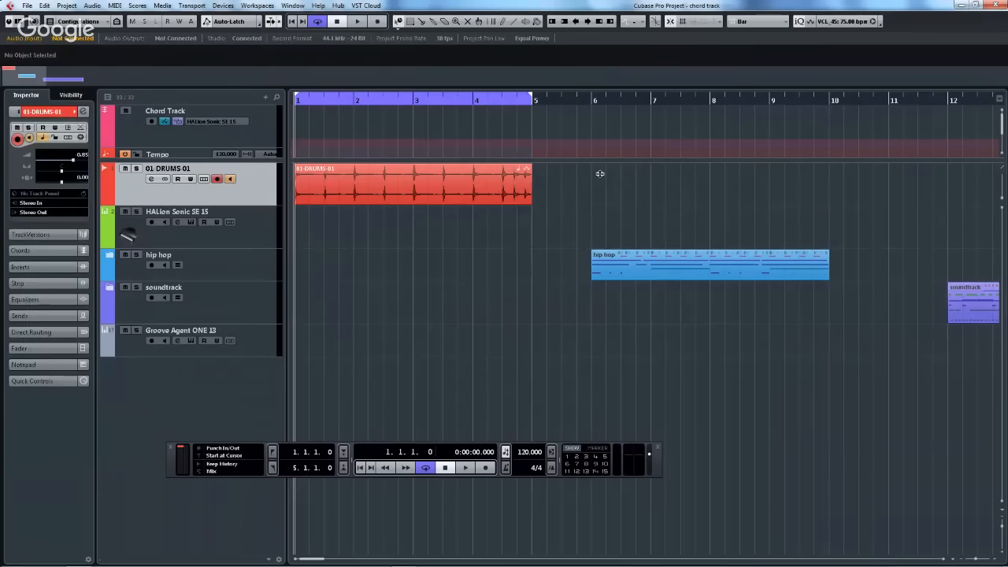
- Expand the hip hop folder in the chord track project so its tracks are shown
left_click(320, 99)
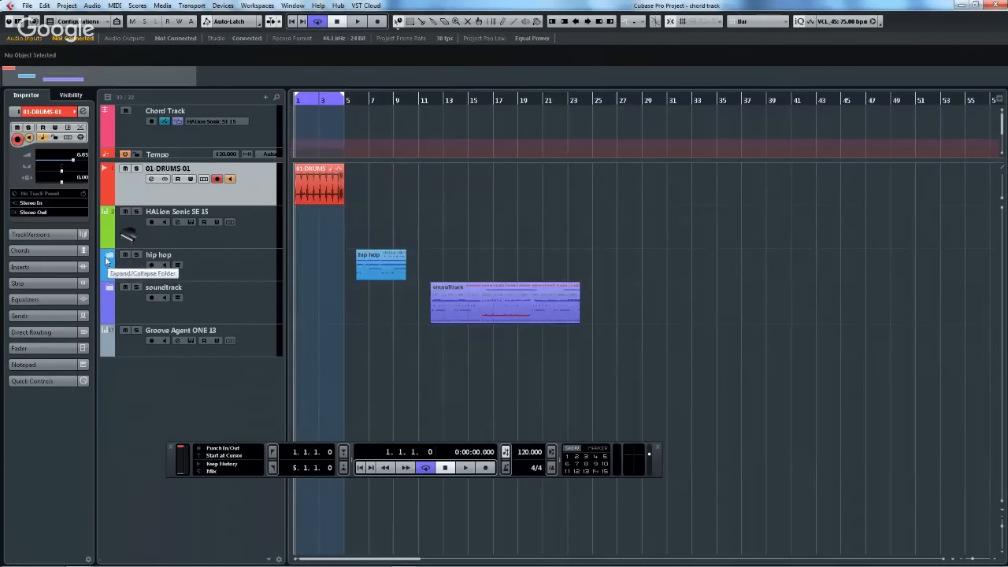
left_click(109, 254)
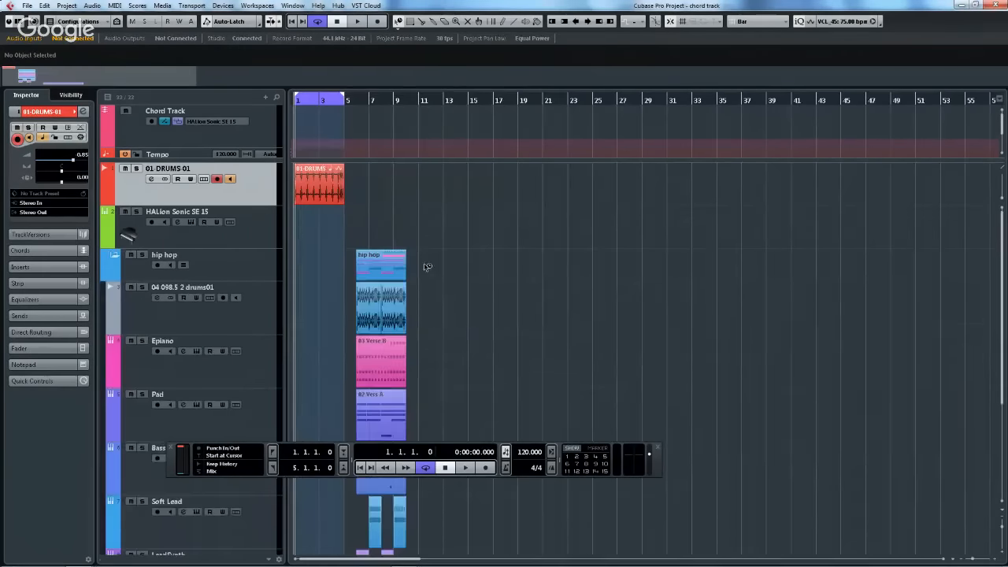
- Render the Epiano part in place as one event with Dry (Transfer Channel Settings), and undo the render
left_click(372, 355)
right_click(372, 355)
mouse_move(459, 352)
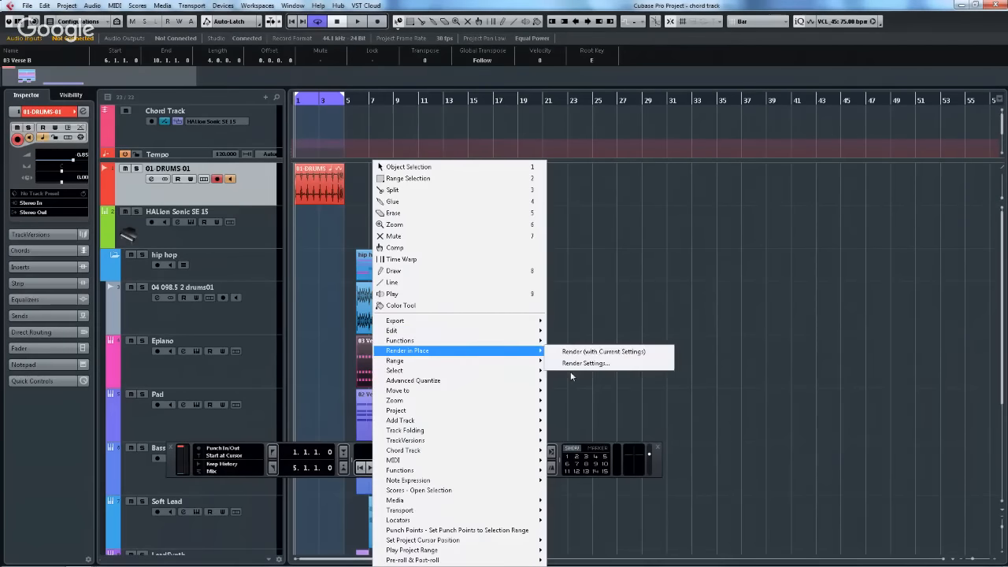
left_click(595, 365)
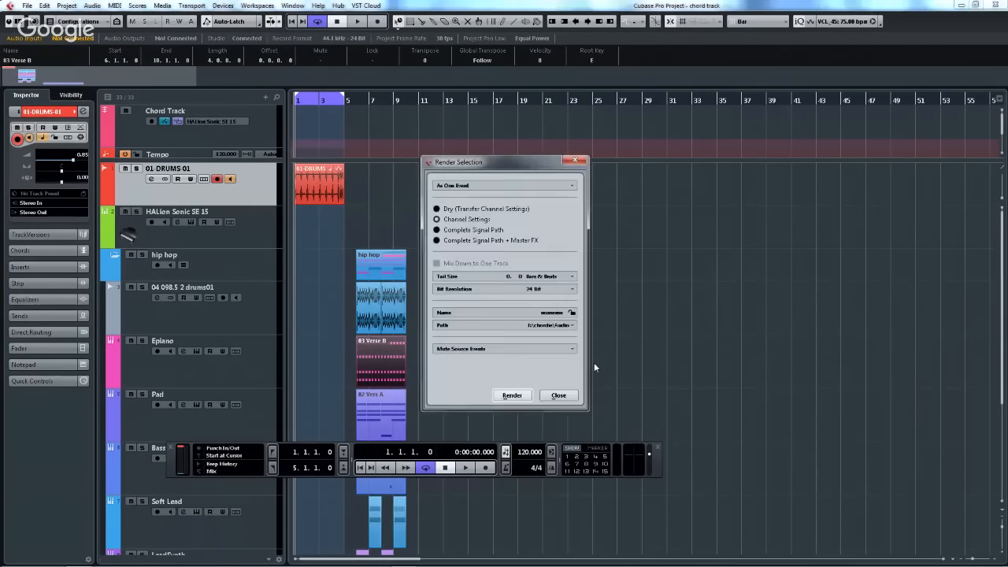
left_click_drag(489, 166, 645, 134)
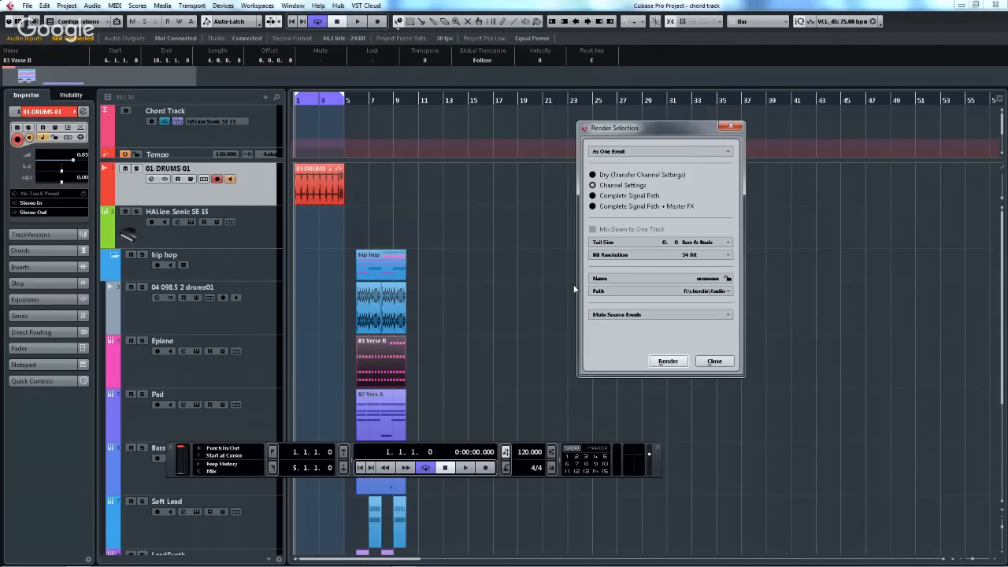
left_click(594, 184)
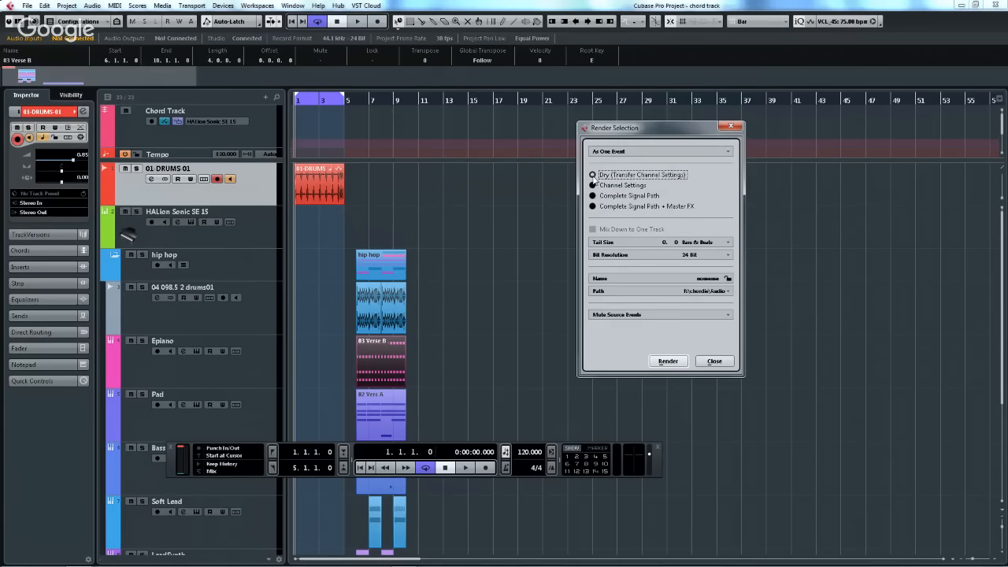
left_click(668, 362)
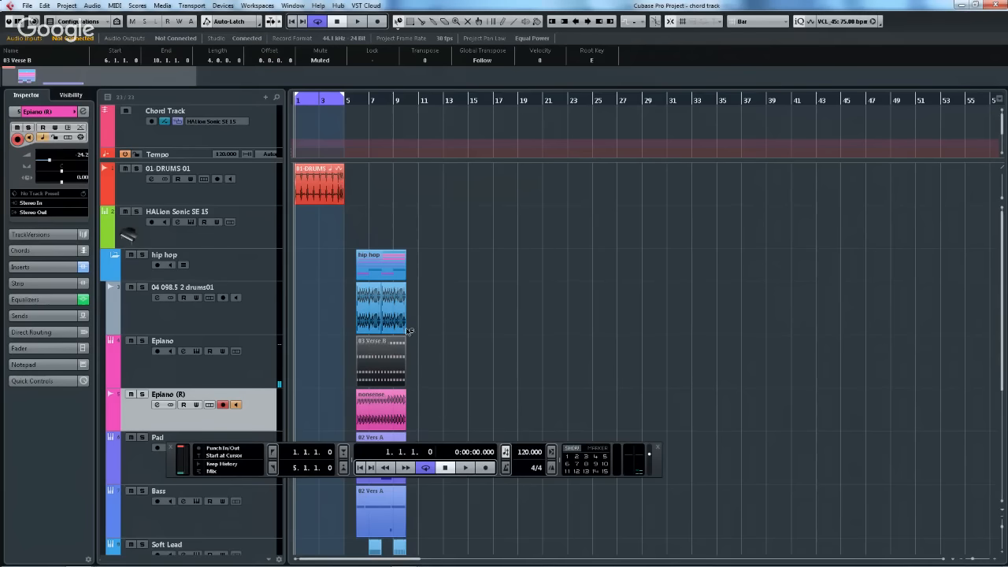
left_click_drag(359, 92, 382, 370)
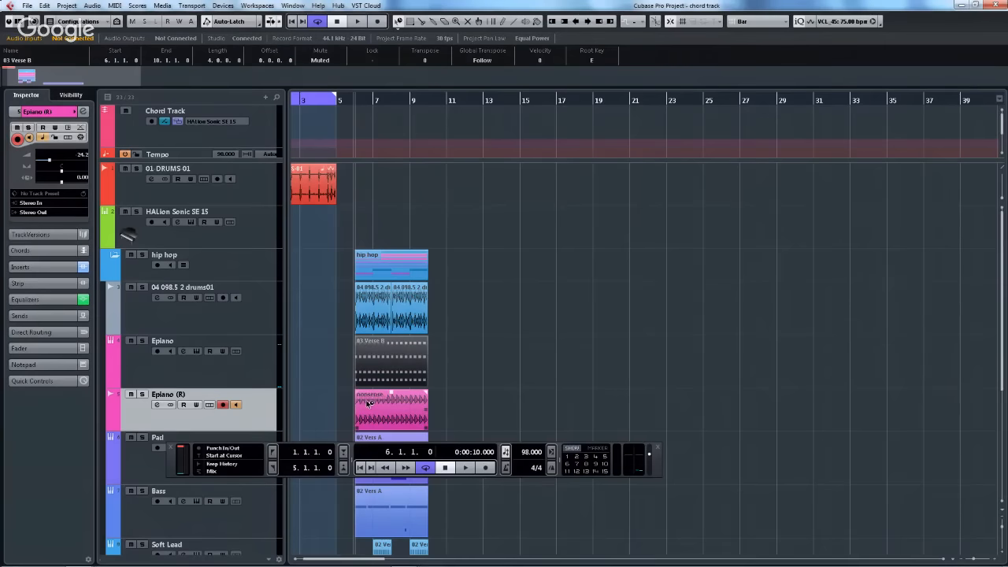
key("ctrl+z")
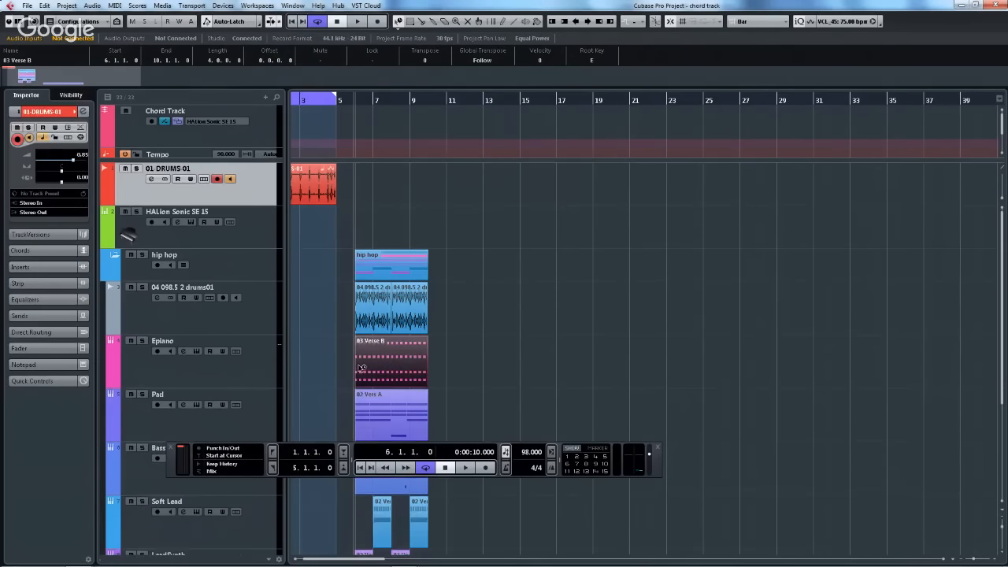
- View the HALion Sonic SE instrument assigned to the Epiano track and close its window
left_click(217, 375)
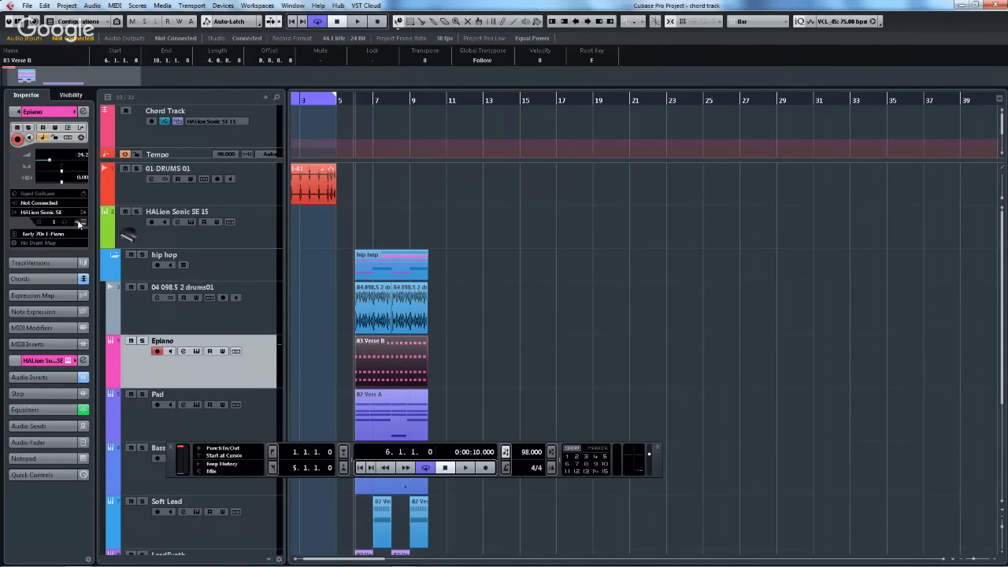
left_click(80, 224)
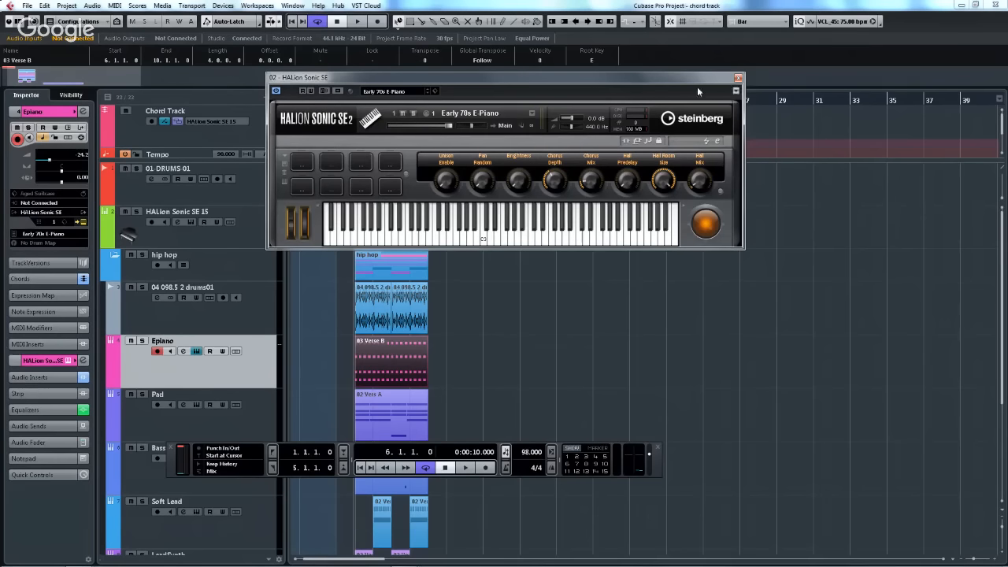
left_click(738, 79)
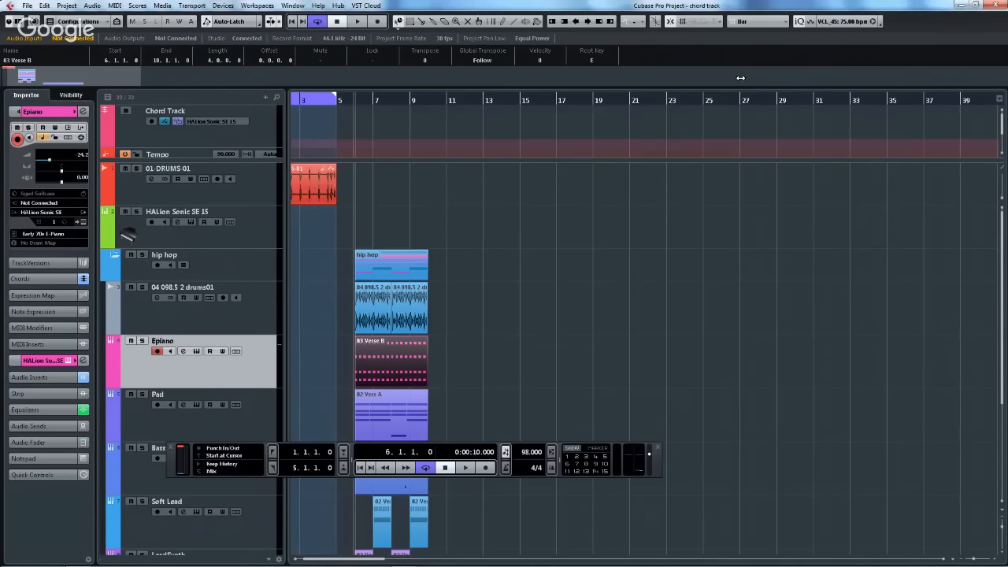
- Add one instrument track with HALion Sonic SE, routed to Stereo Out, below the HALion Sonic SE 15 track
right_click(231, 233)
mouse_move(290, 241)
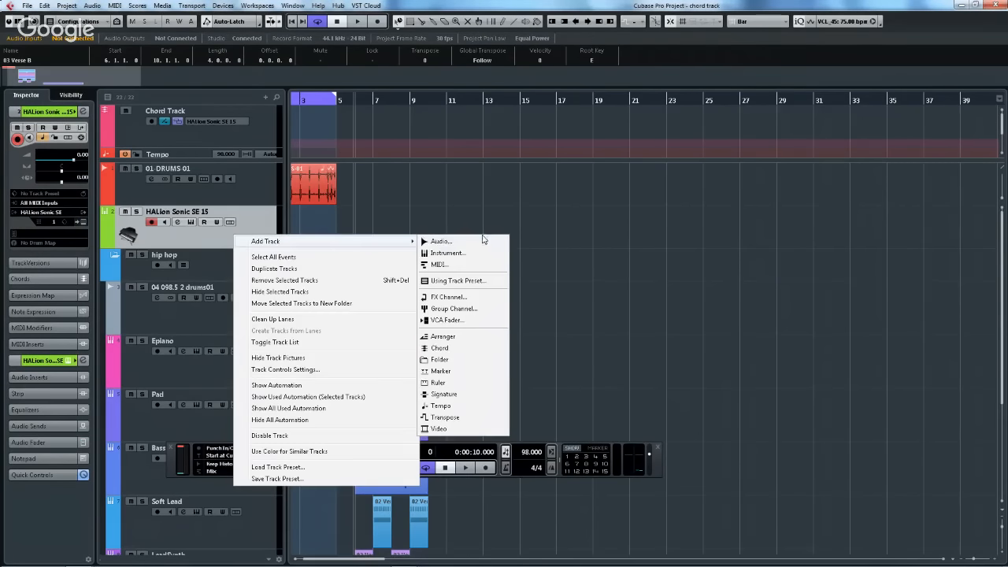
left_click(448, 252)
left_click(499, 118)
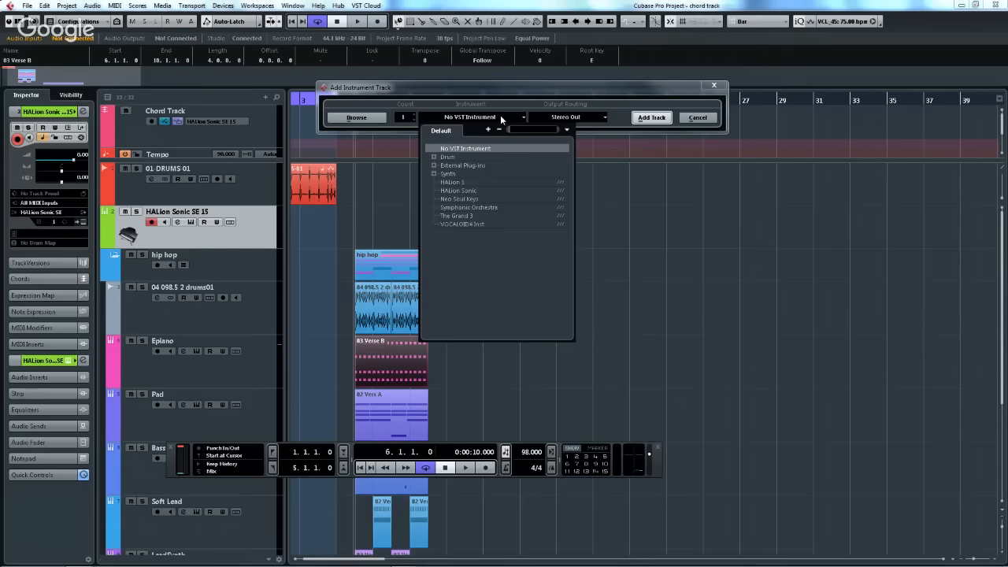
left_click(432, 172)
left_click(486, 180)
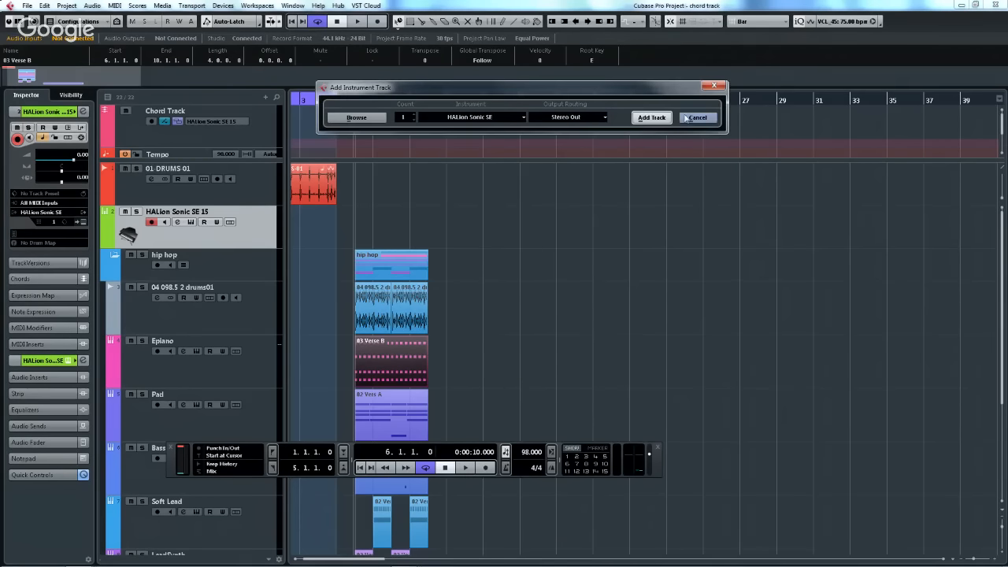
left_click(645, 118)
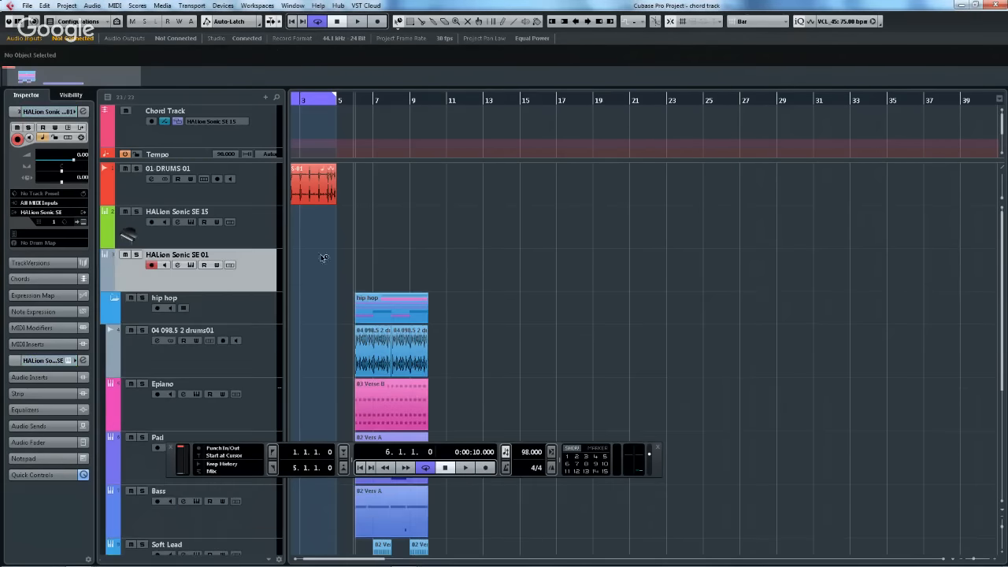
- Copy the 03 Verse B part from the Epiano track to the HALion Sonic SE 01 track at bar 6
right_click(363, 258)
left_click(604, 340)
left_click_drag(386, 411, 393, 279)
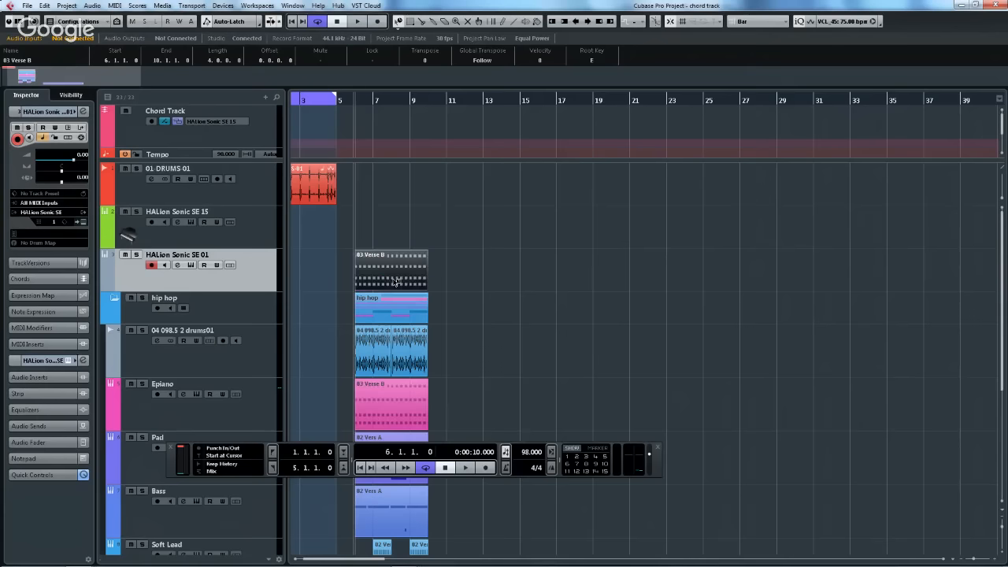
- Examine the program slots and output assignments in the HALion Sonic SE 01 instrument window
left_click(85, 223)
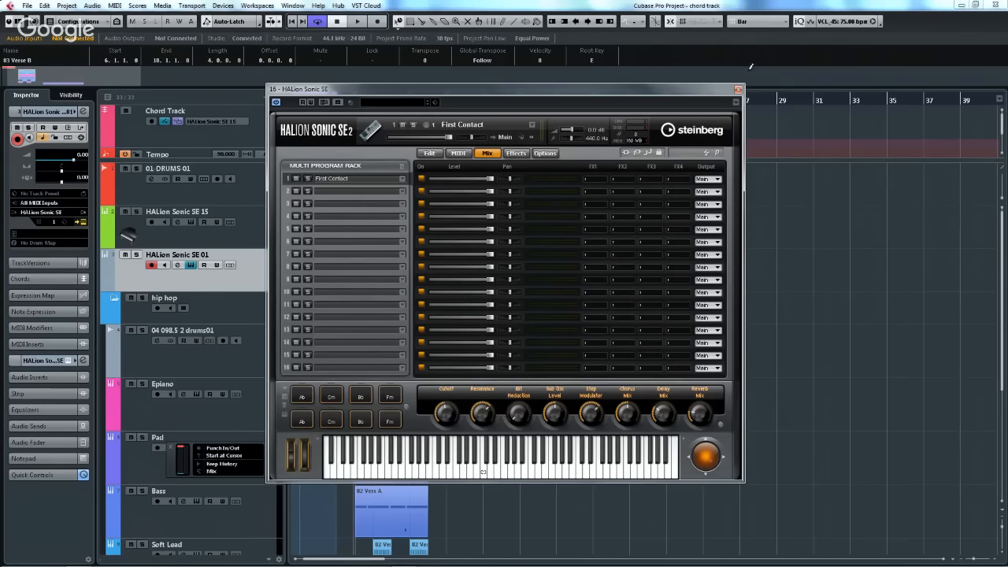
left_click(737, 90)
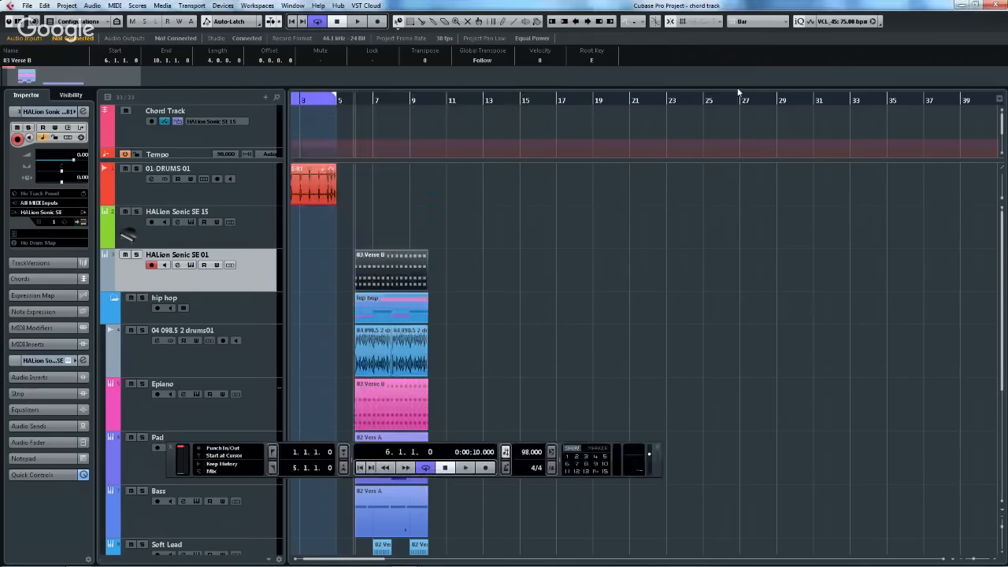
left_click(84, 223)
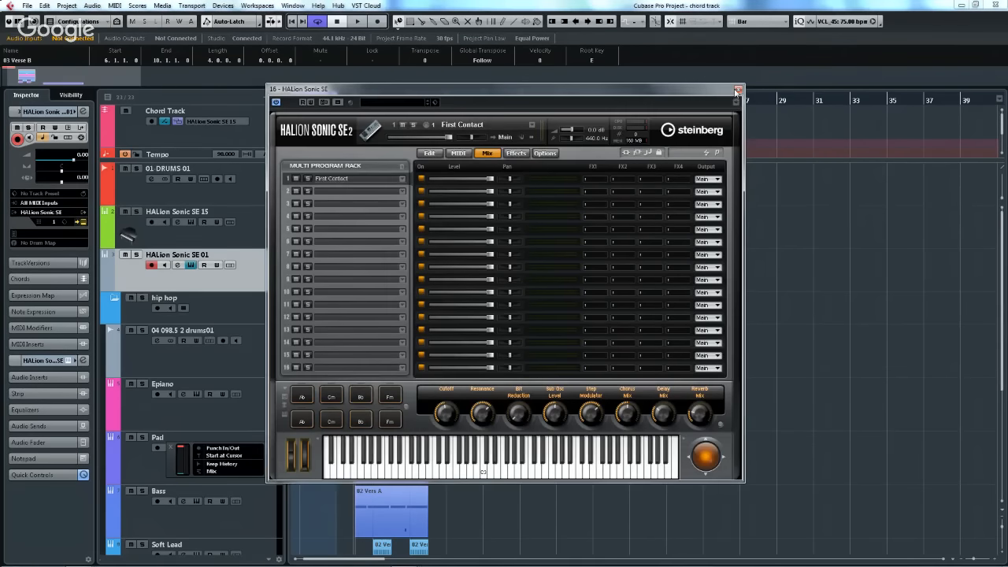
left_click(737, 90)
- Activate the additional HSSE Out 2 [Stereo] output for the HALion Sonic SE 01 track
left_click(84, 213)
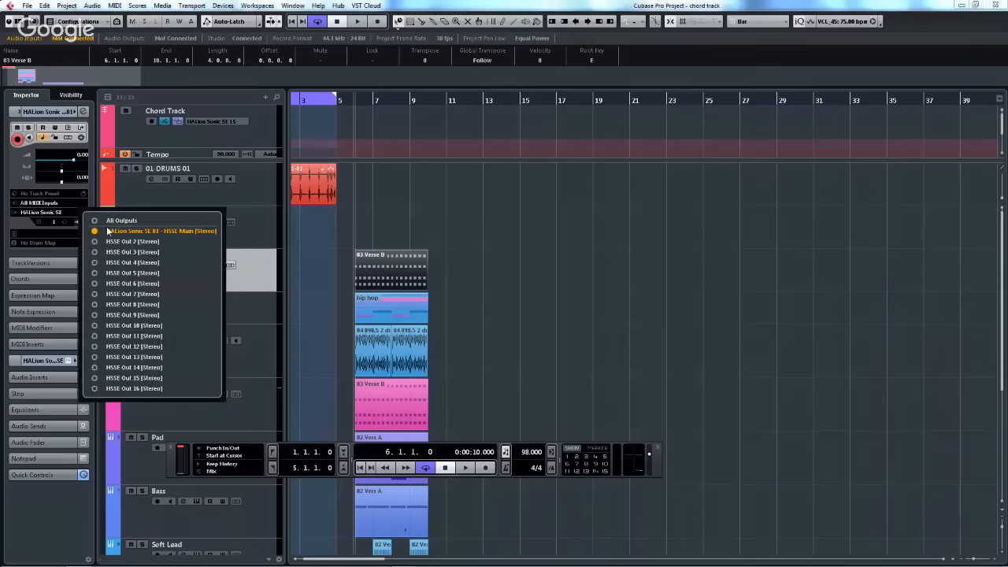
left_click(93, 241)
left_click(438, 222)
- Render the 03 Verse B part on the HALion Sonic SE 01 track in place with Dry (Transfer Channel Settings)
right_click(396, 267)
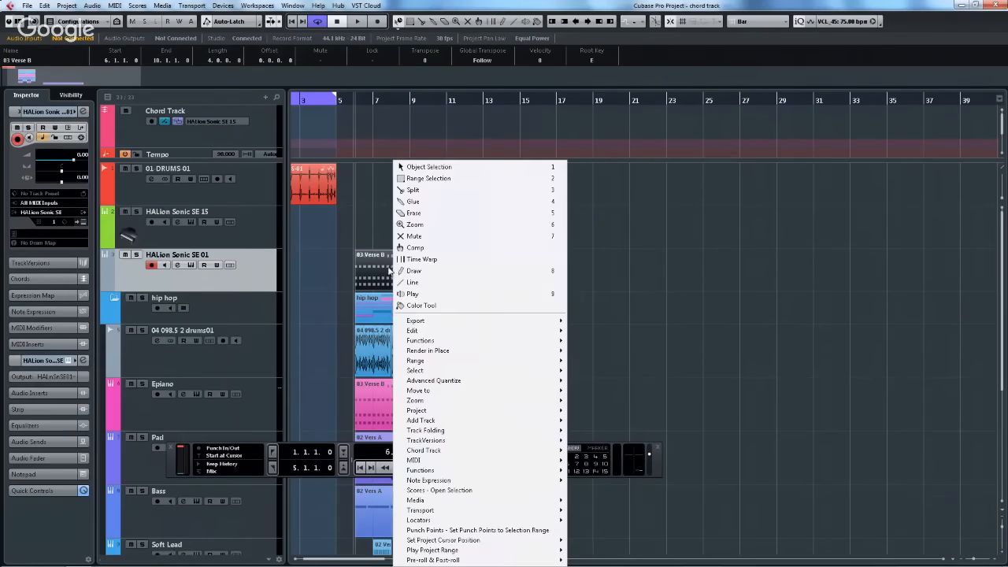
left_click(373, 270)
right_click(373, 270)
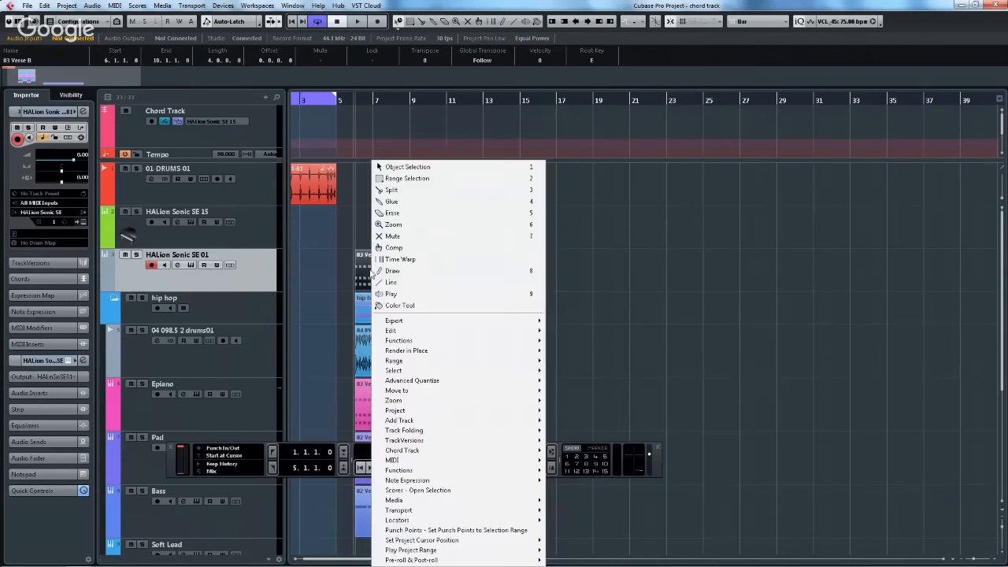
mouse_move(491, 350)
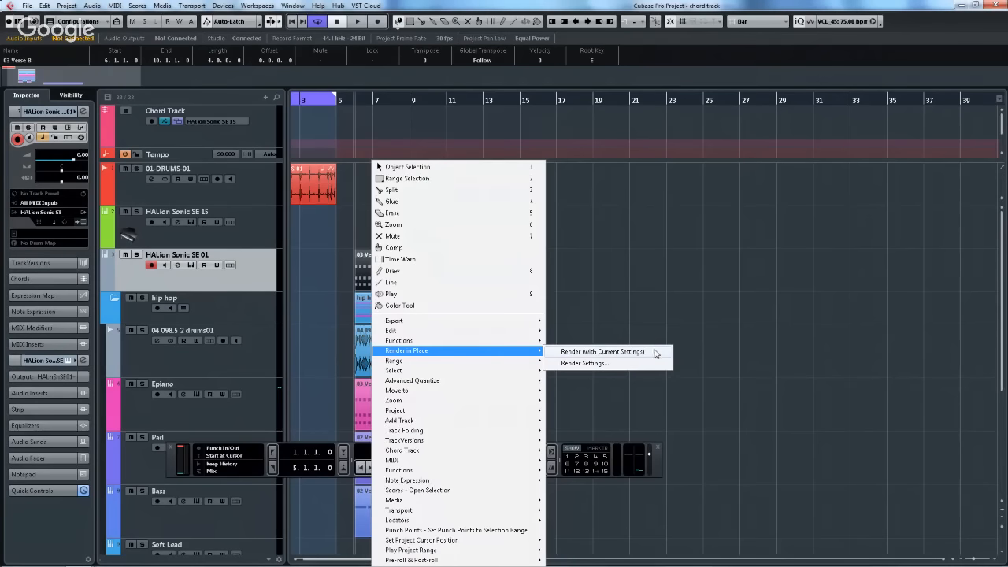
left_click(579, 364)
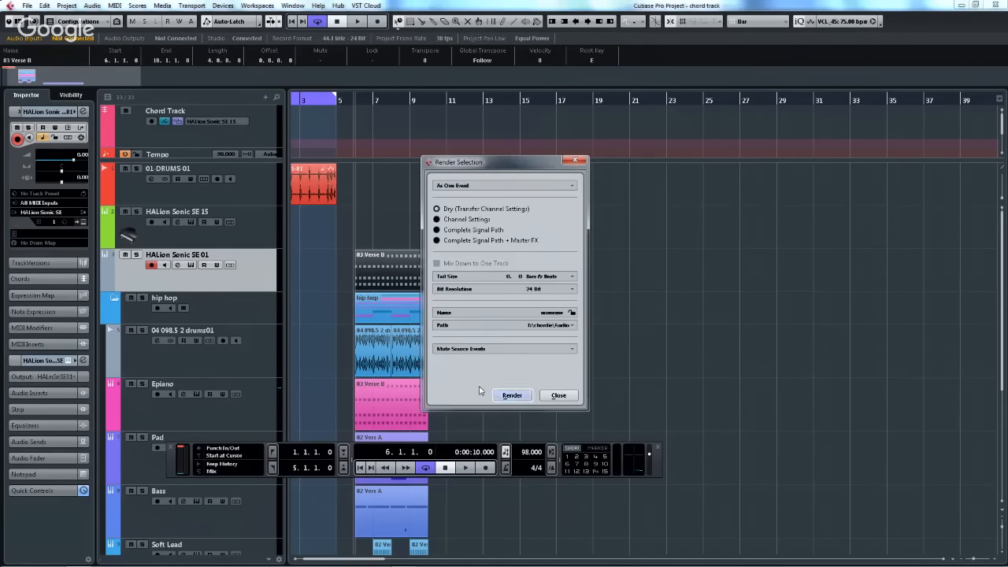
left_click(508, 394)
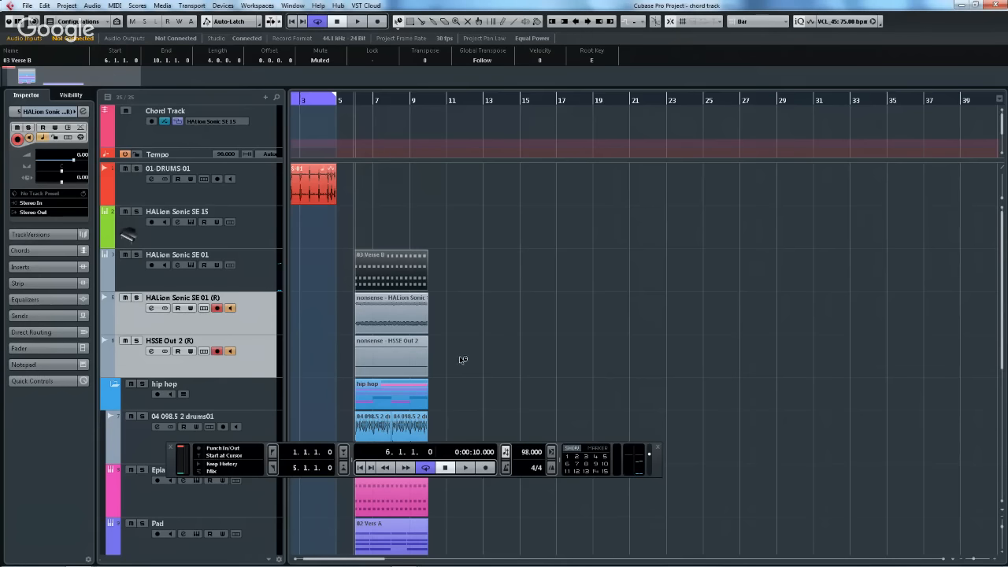
- Switch to the Object Selection tool and undo the render of the HALion Sonic SE 01 part
right_click(371, 360)
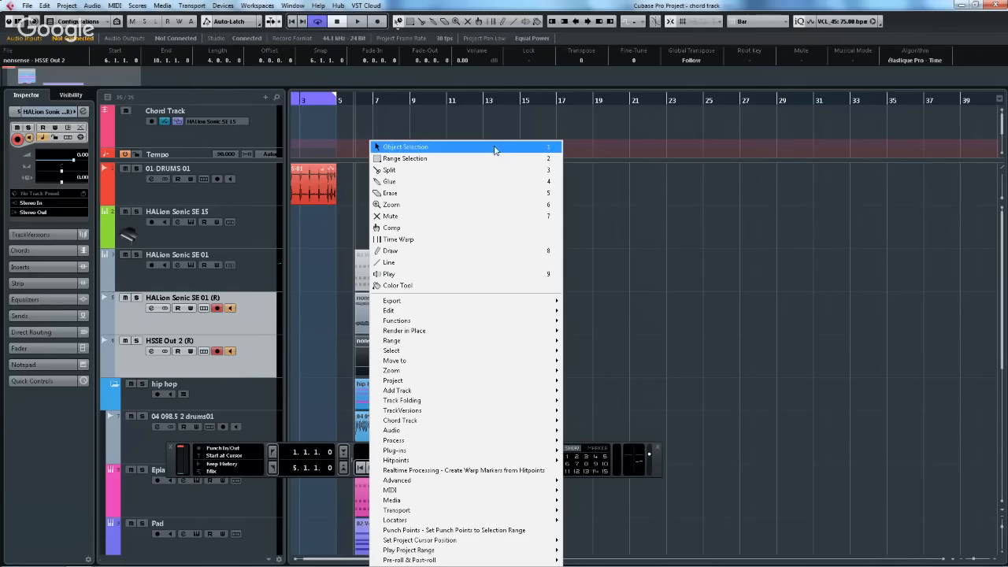
left_click(413, 146)
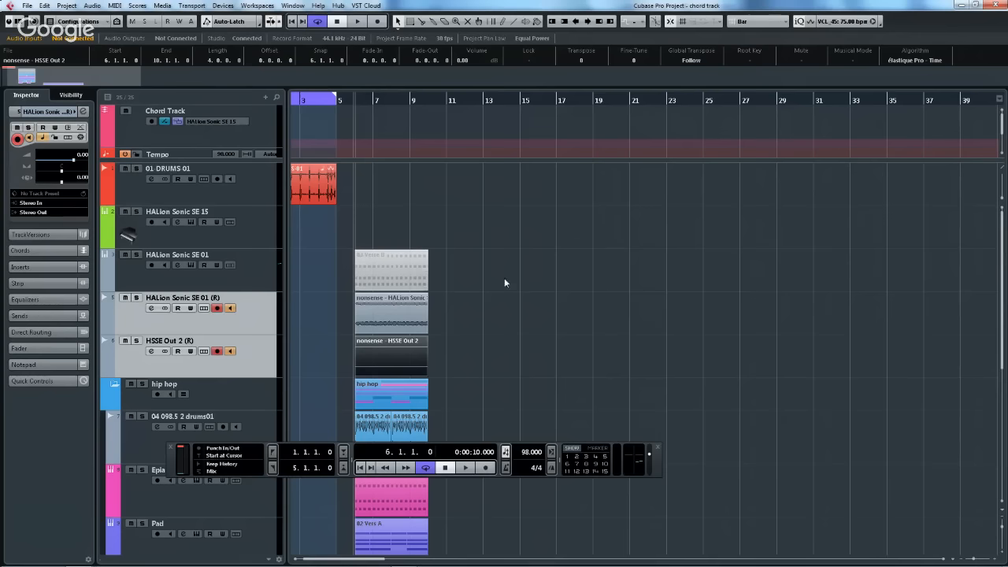
key("ctrl+z")
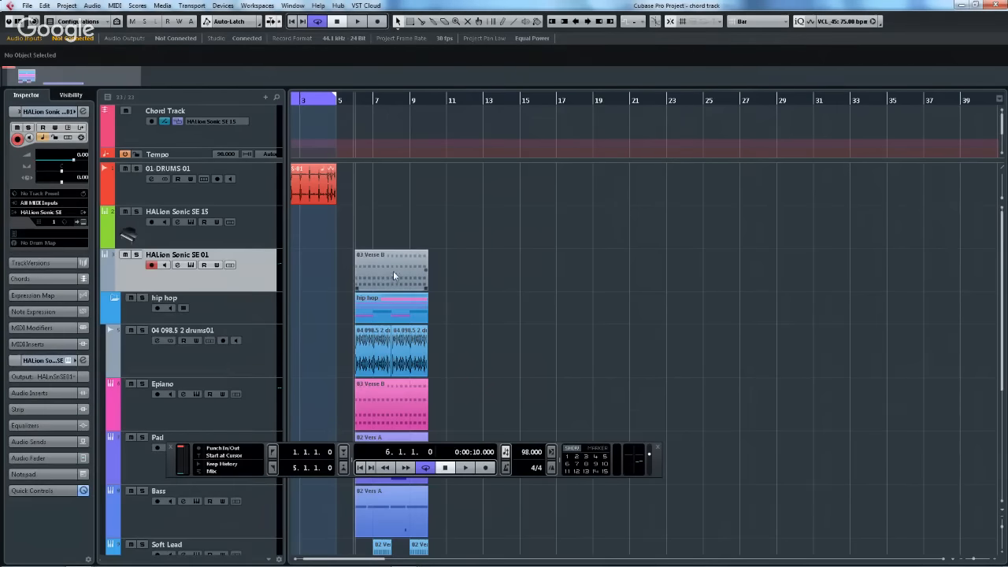
- Open the HALion Sonic SE 01 track's 03 Verse B part in the Key Editor and activate the Object Selection tool
double_click(393, 271)
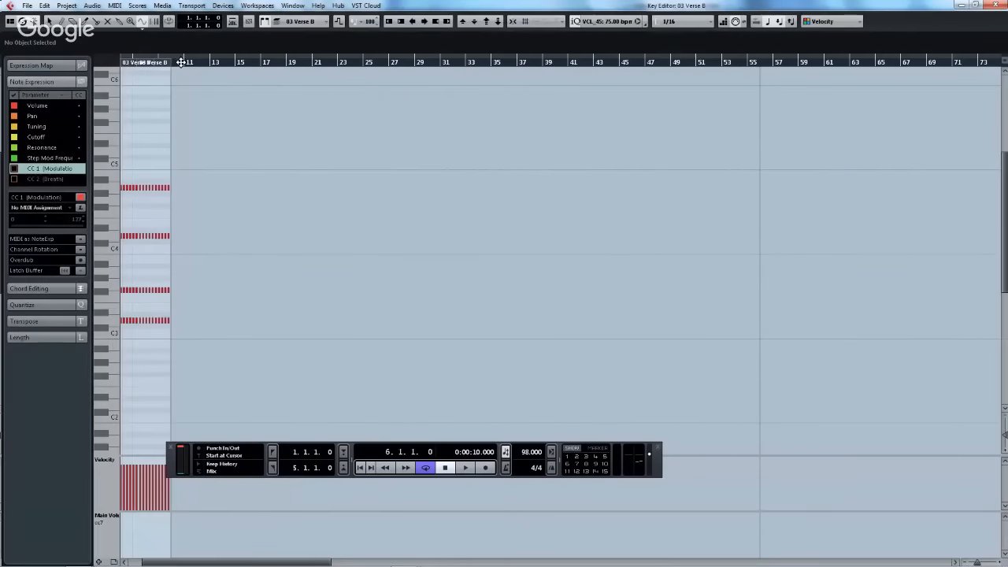
left_click_drag(138, 59, 495, 228)
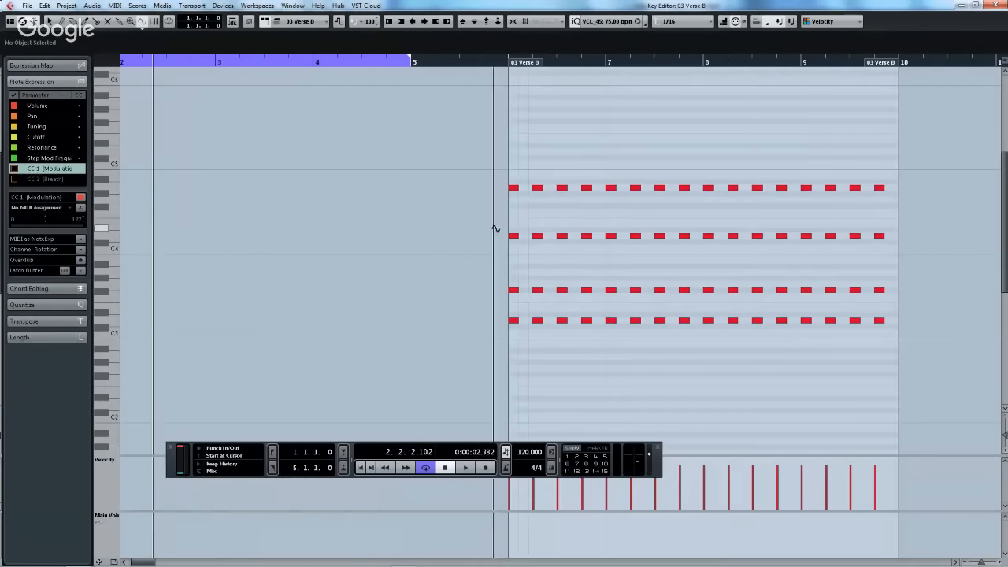
right_click(538, 243)
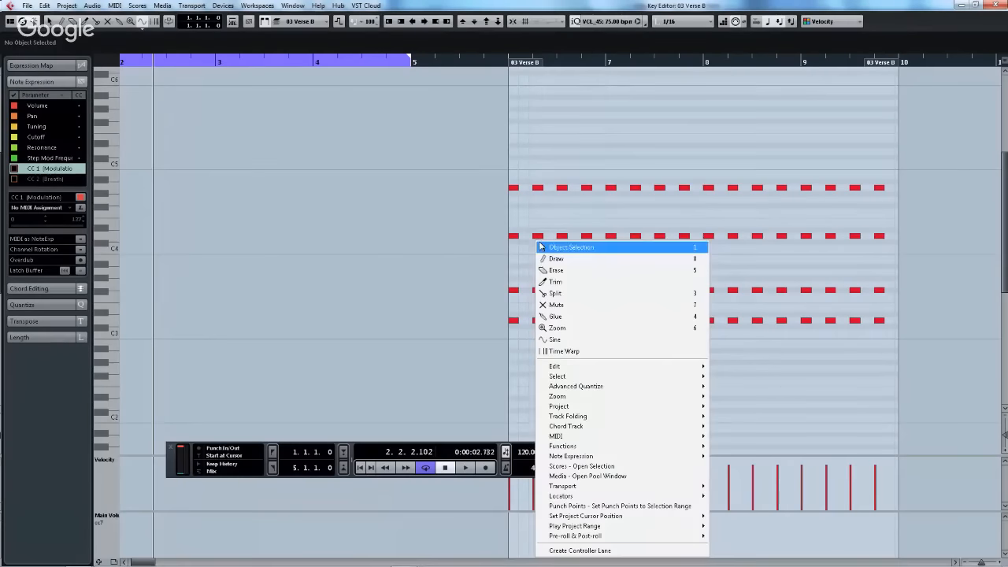
left_click(545, 247)
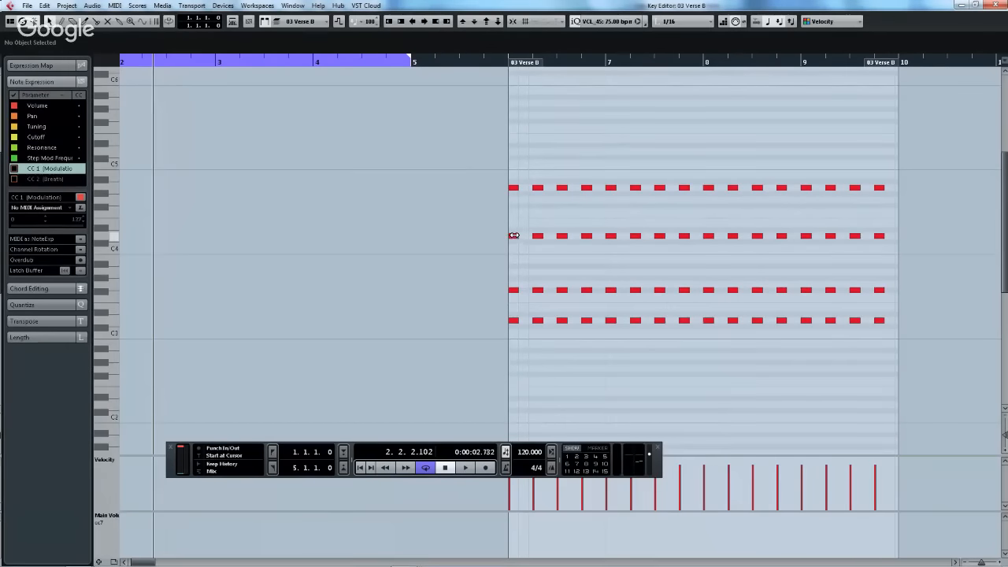
- Delete the highest and second-lowest notes of the first chord and the lowest note of the second chord
left_click(512, 238)
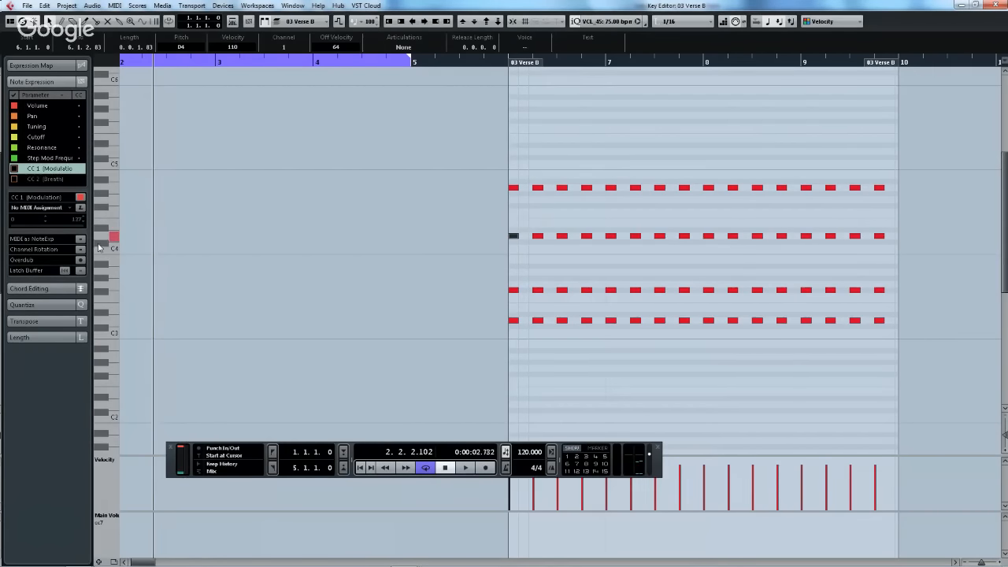
key("Delete")
key("Delete")
key("Delete")
key("Delete")
- Select all D4 notes of the 03 Verse B part at once
left_click(114, 239, "ctrl")
left_click(114, 239)
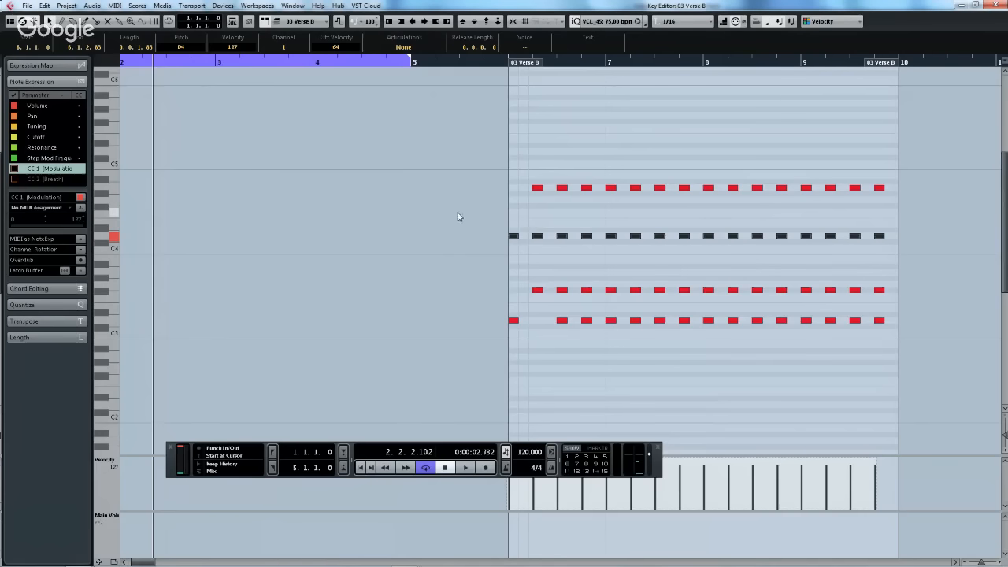
left_click(94, 6)
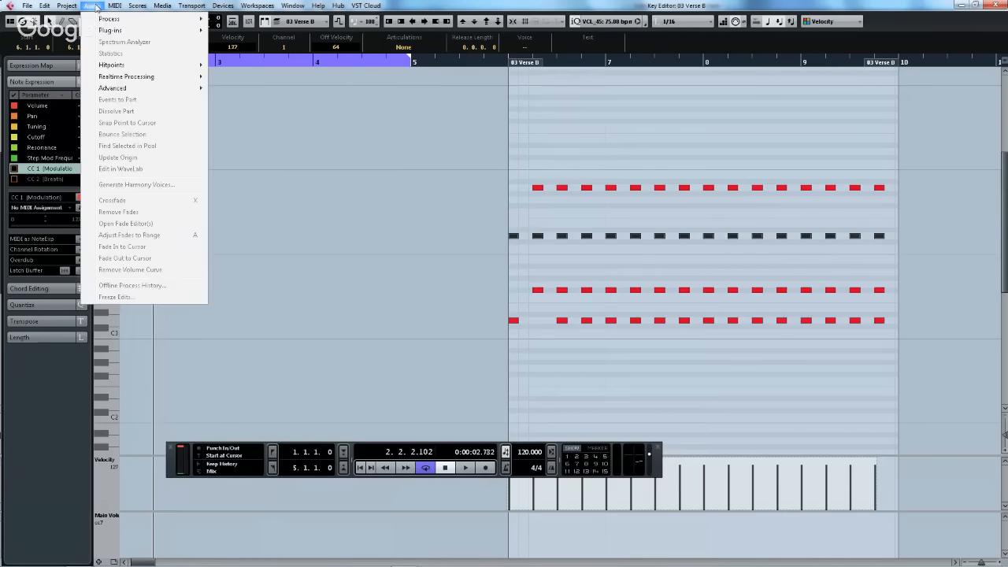
left_click(515, 224)
- Try muting the D4 notes, including the row below them on a second attempt, with the Mute tool and undo each muting
right_click(518, 223)
left_click(551, 284)
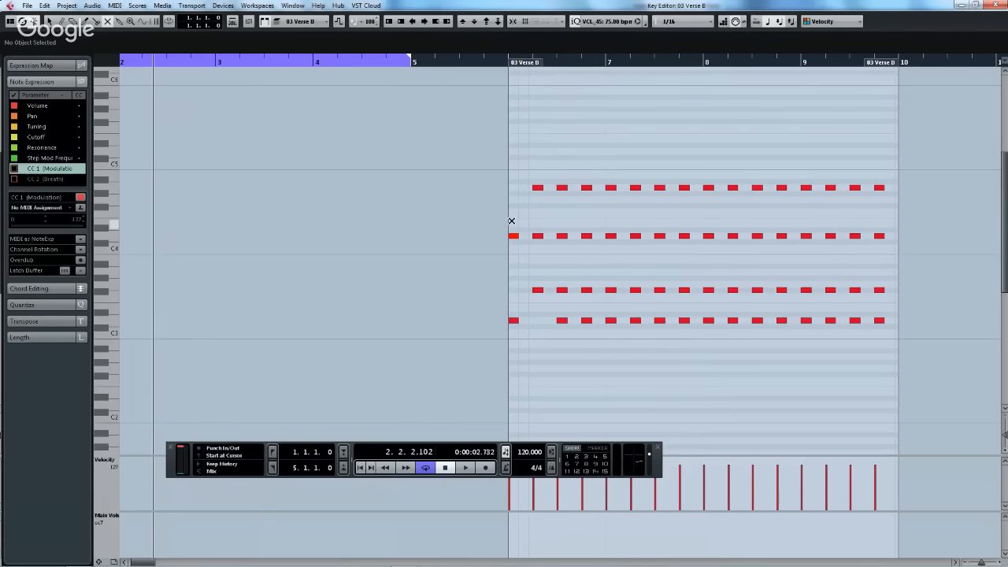
left_click_drag(512, 221, 894, 276)
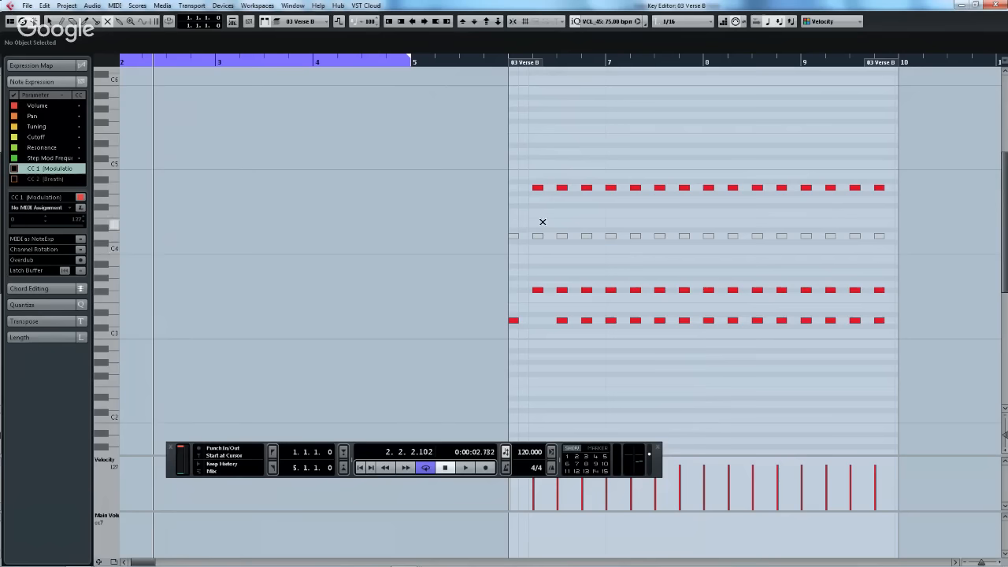
key("ctrl+z")
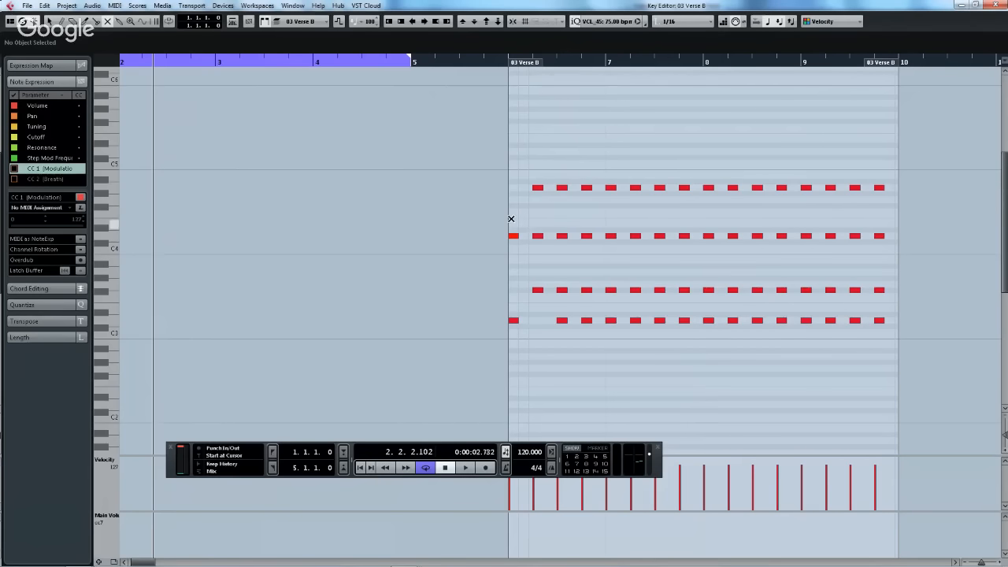
left_click_drag(511, 219, 864, 286)
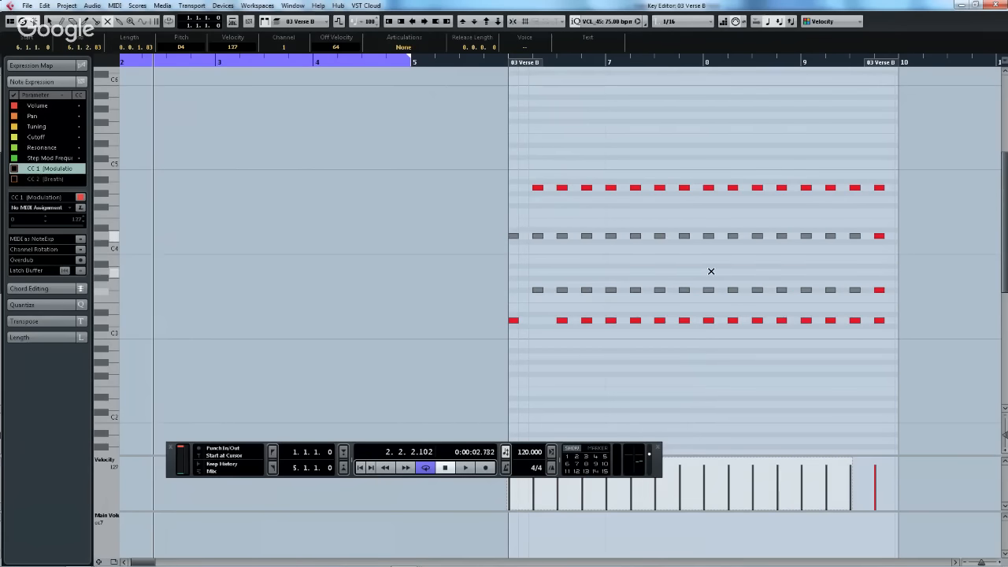
right_click(553, 230)
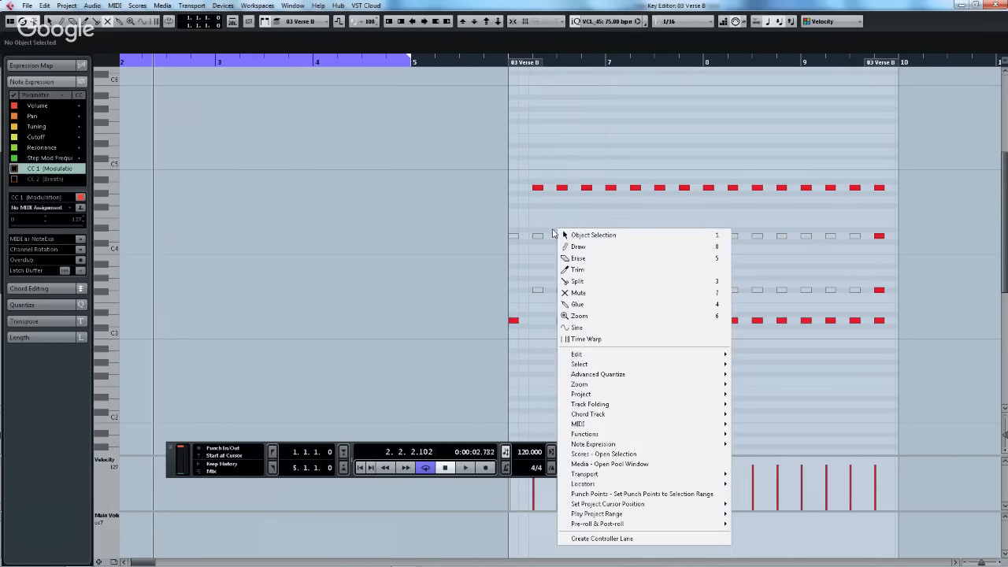
key("Escape")
key("ctrl+z")
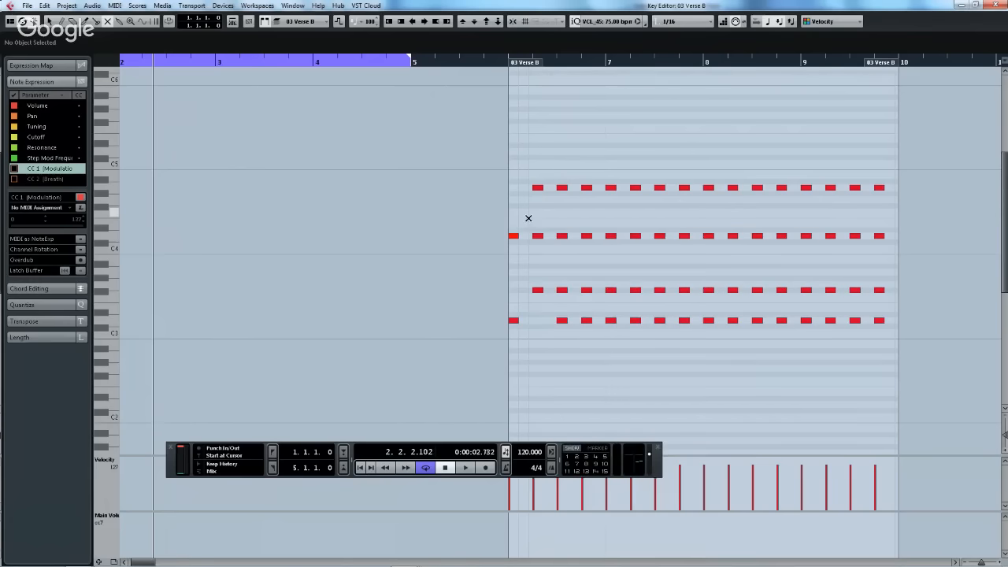
- Delete every note except the D4 row by selecting that row and inverting the selection, and close the Key Editor
right_click(527, 218)
left_click(553, 224)
left_click_drag(514, 223, 913, 279)
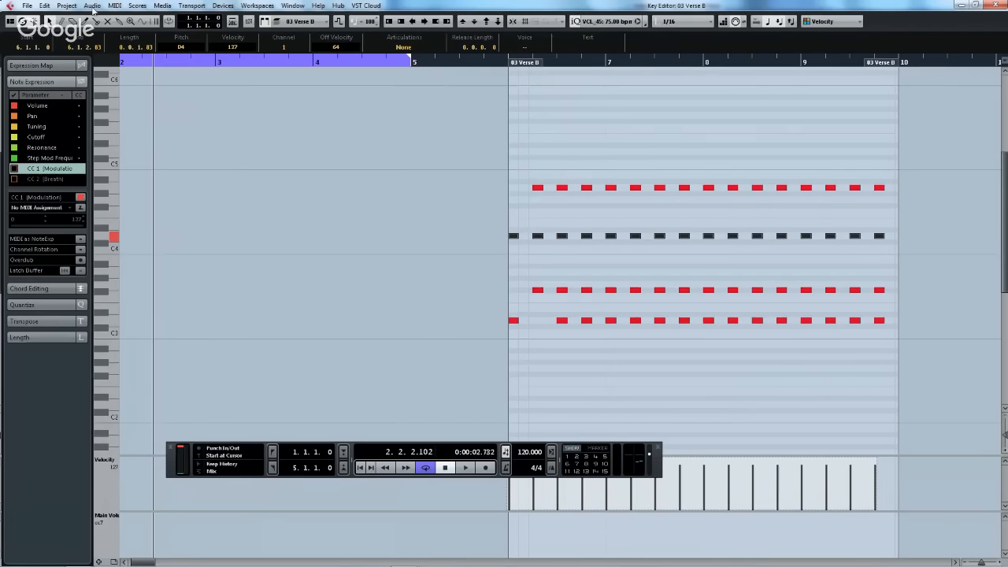
left_click(47, 6)
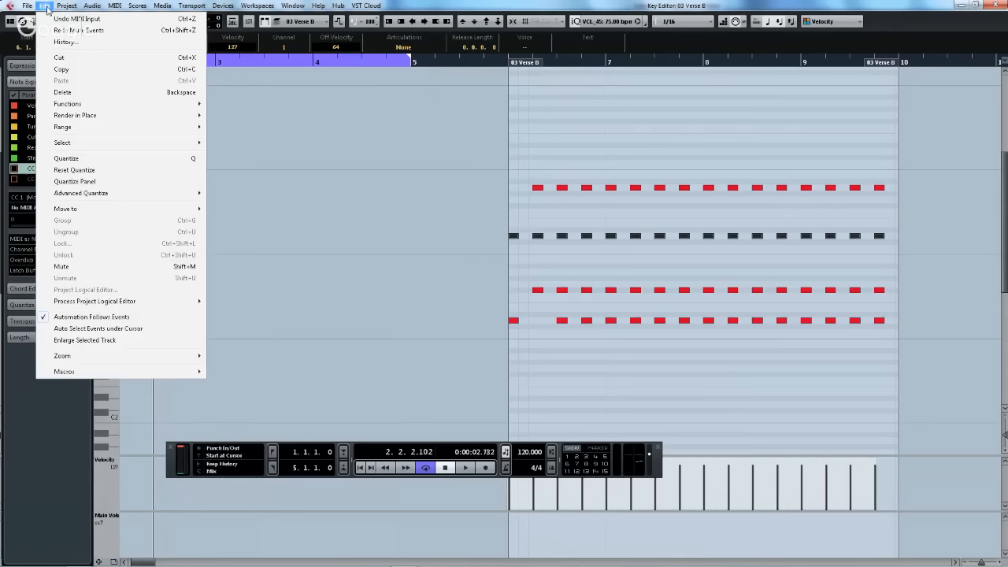
mouse_move(66, 6)
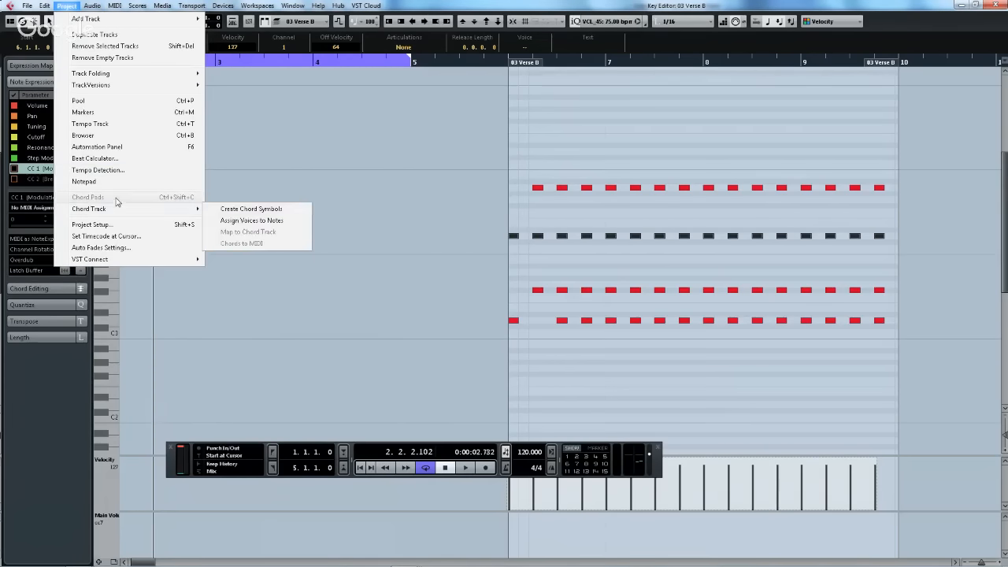
mouse_move(130, 86)
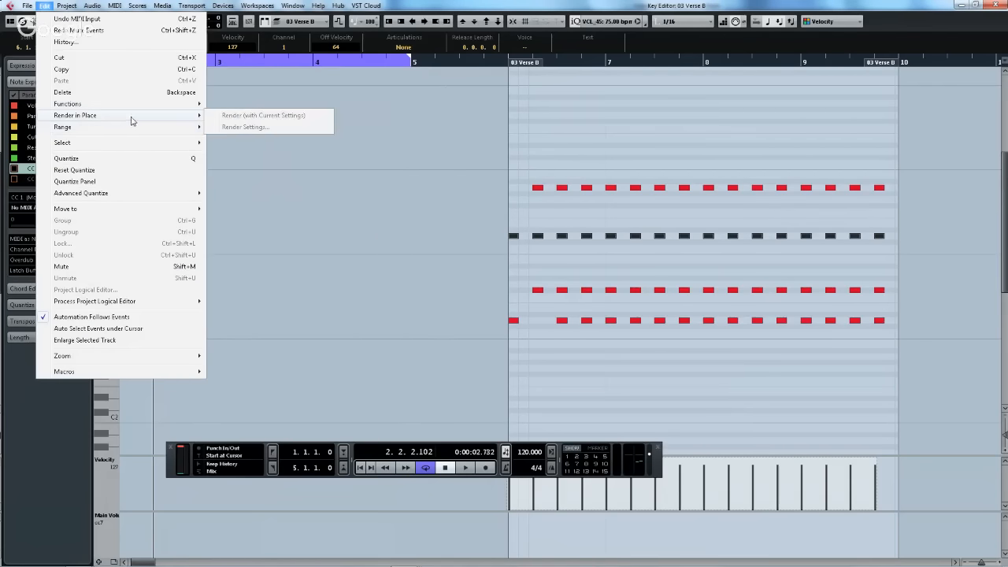
mouse_move(118, 127)
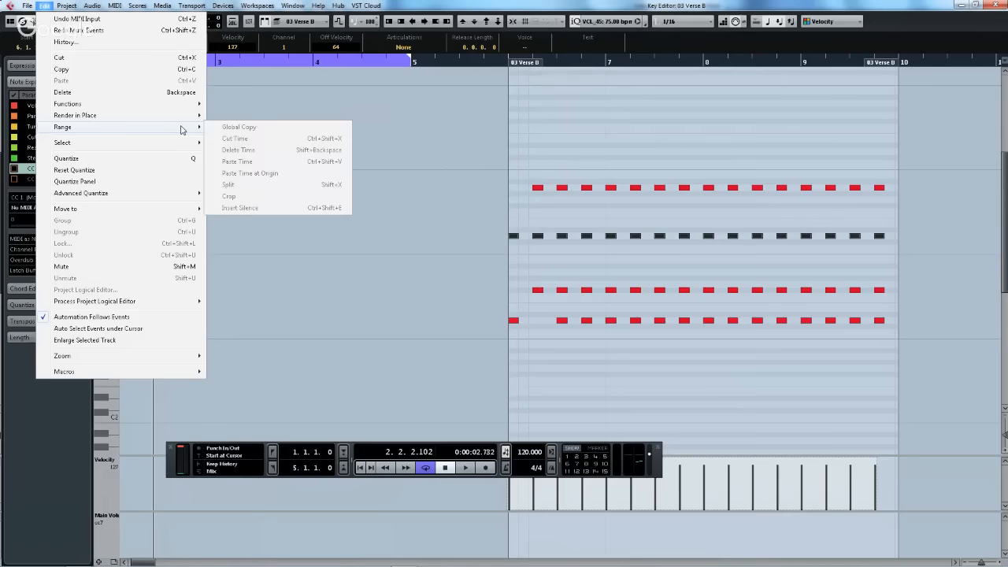
mouse_move(193, 142)
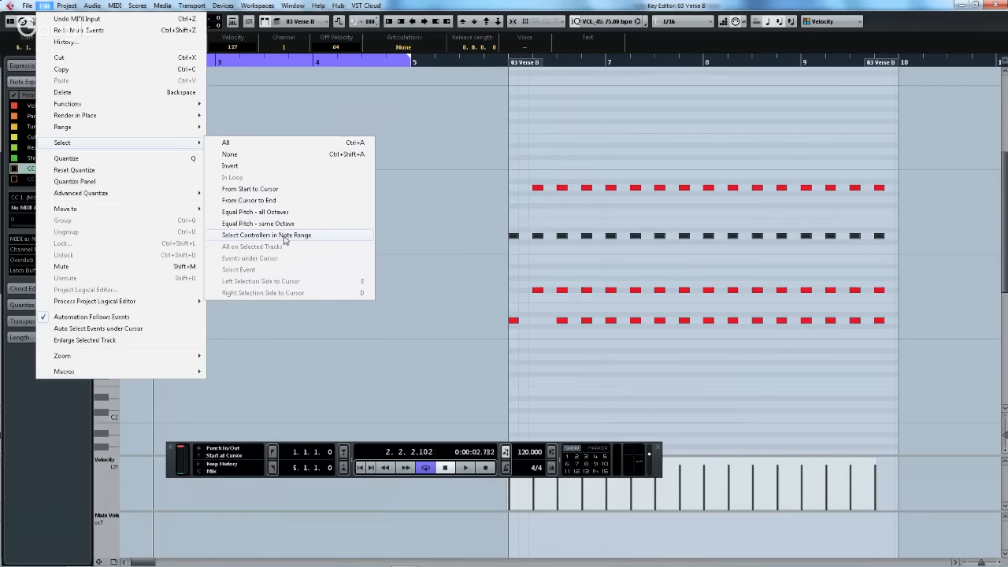
left_click(268, 170)
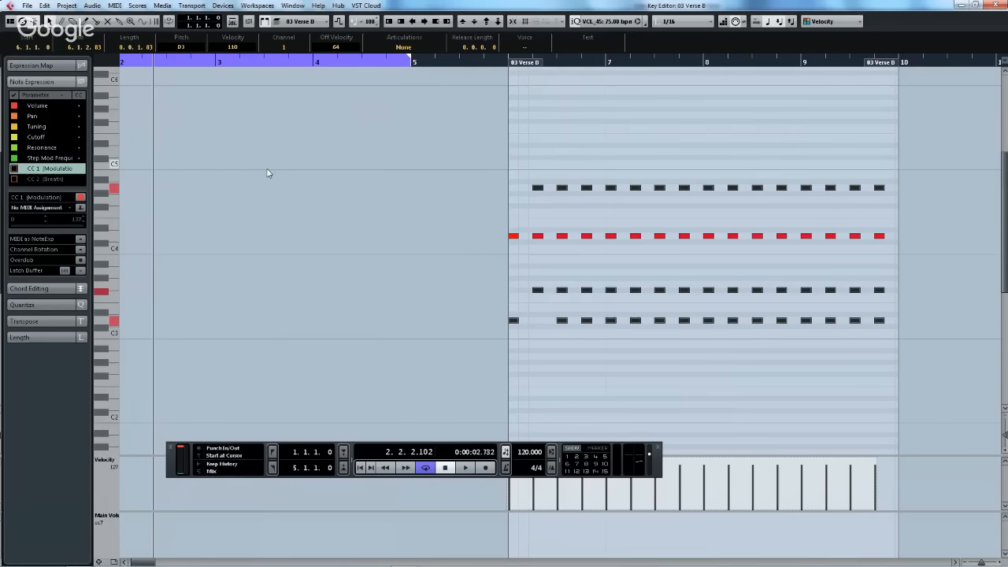
key("Delete")
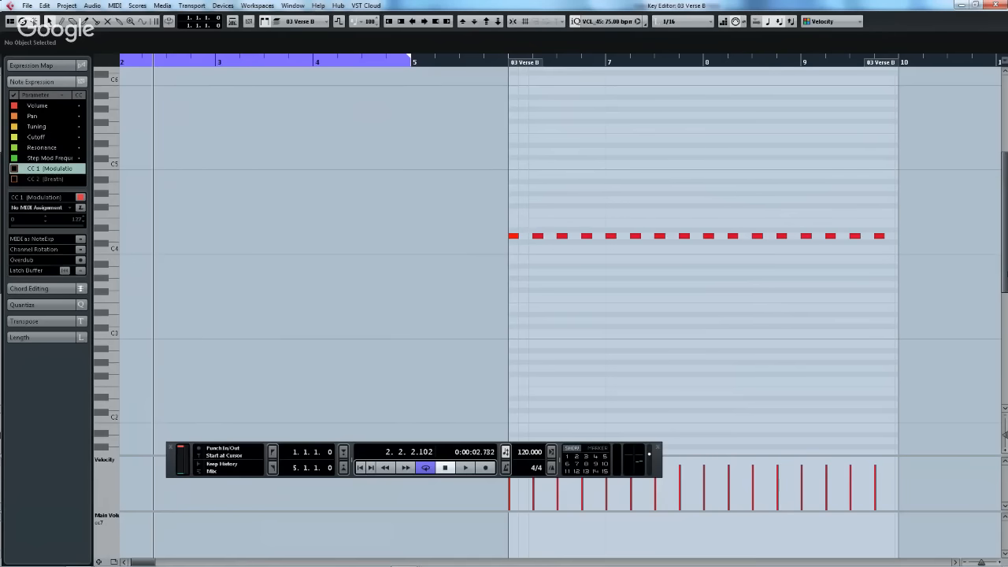
left_click(994, 5)
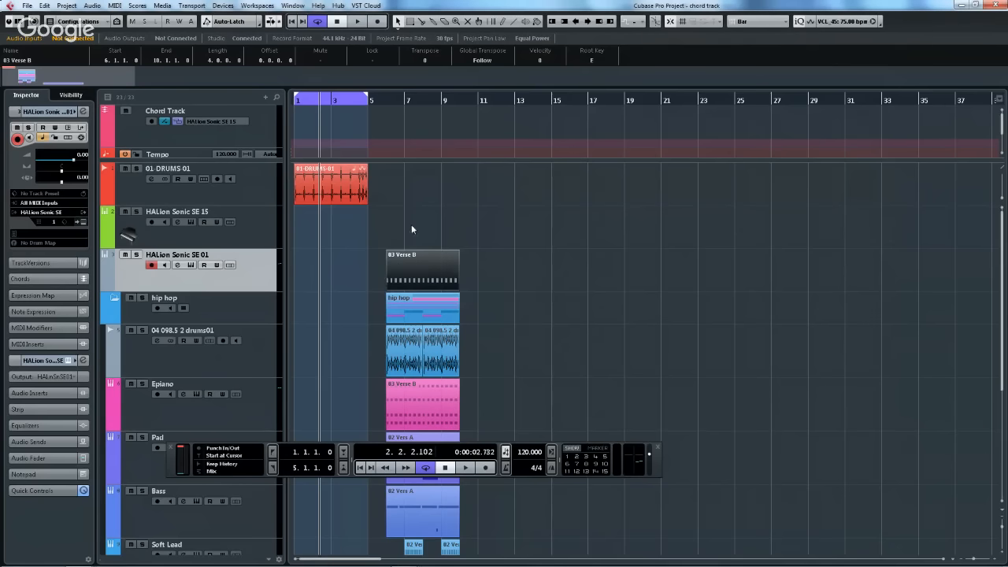
- Draw a chord event at bar 6 on the Chord Track and define it as C major
left_click_drag(382, 99, 388, 127)
right_click(387, 127)
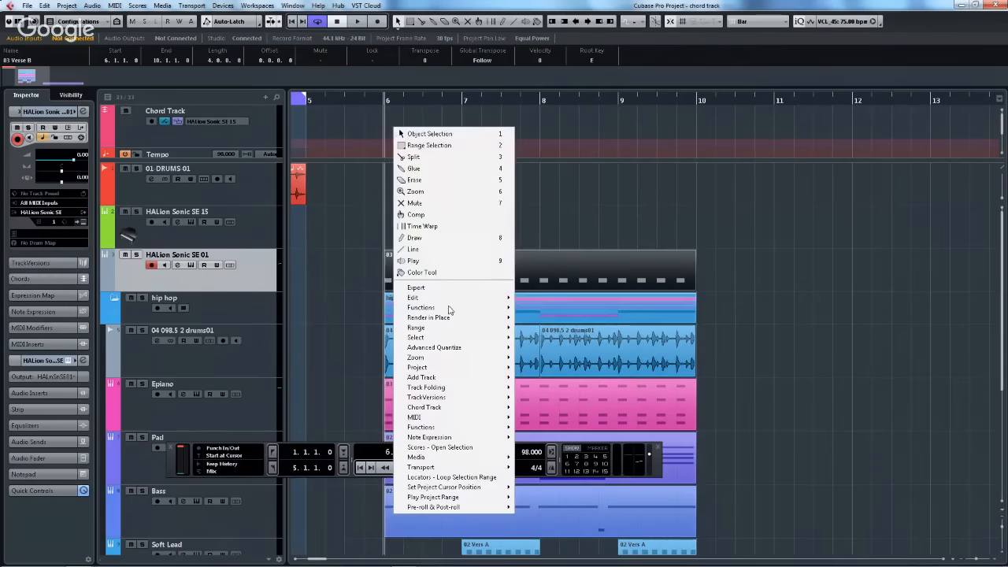
left_click(447, 234)
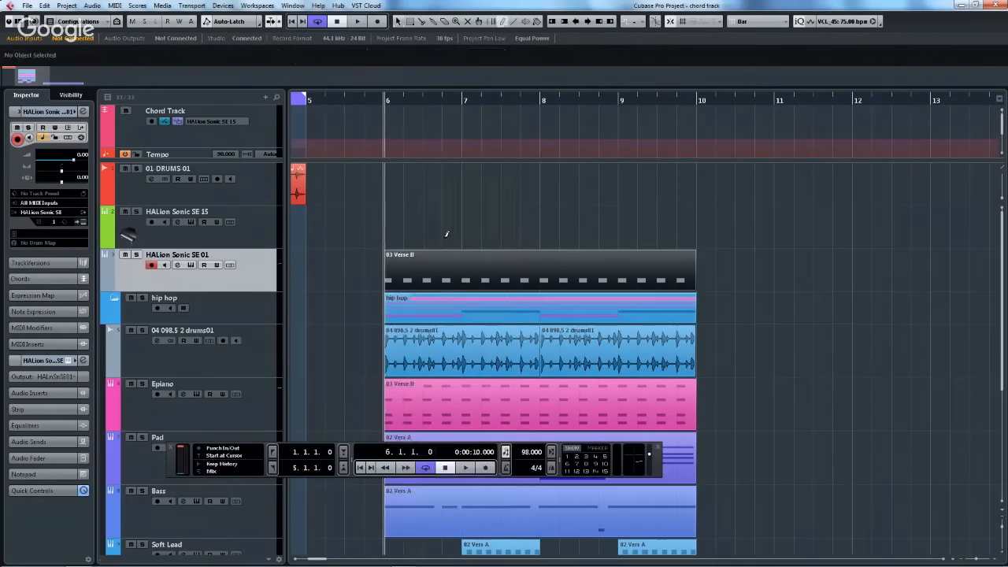
left_click(394, 120)
right_click(396, 123)
left_click(404, 129)
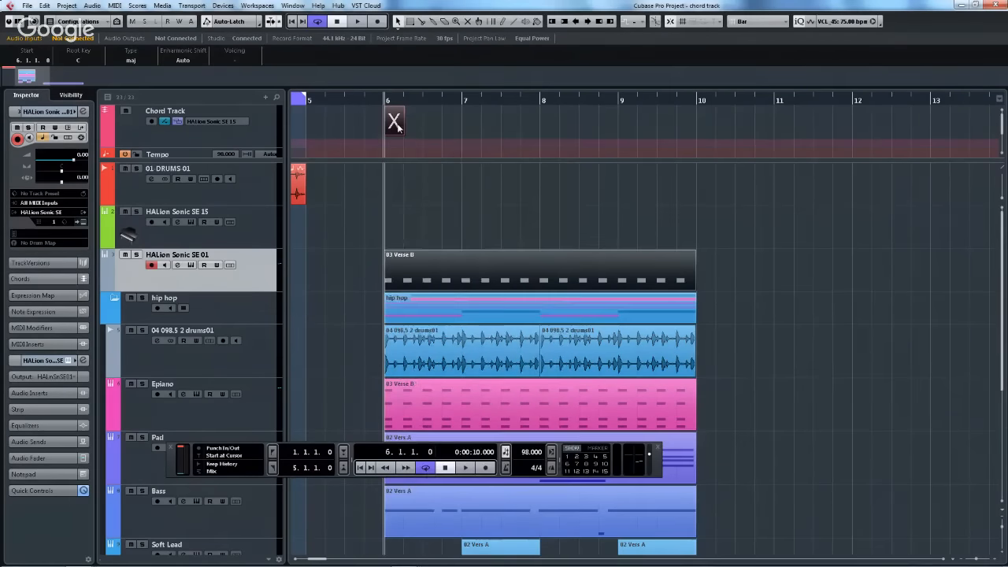
double_click(393, 123)
left_click(332, 162)
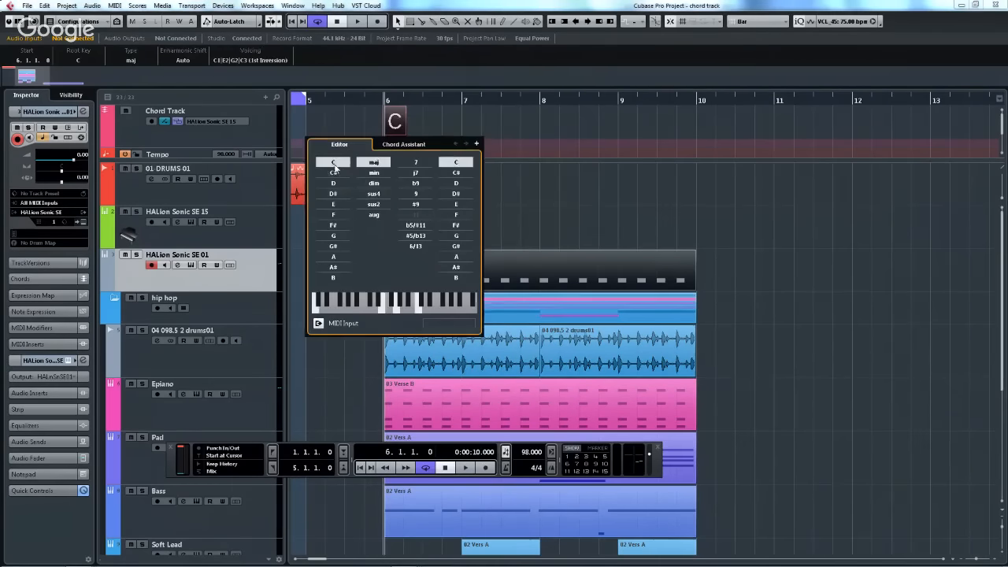
left_click(504, 117)
- Draw a chord event at bar 7 on the Chord Track and define it as F major
right_click(507, 120)
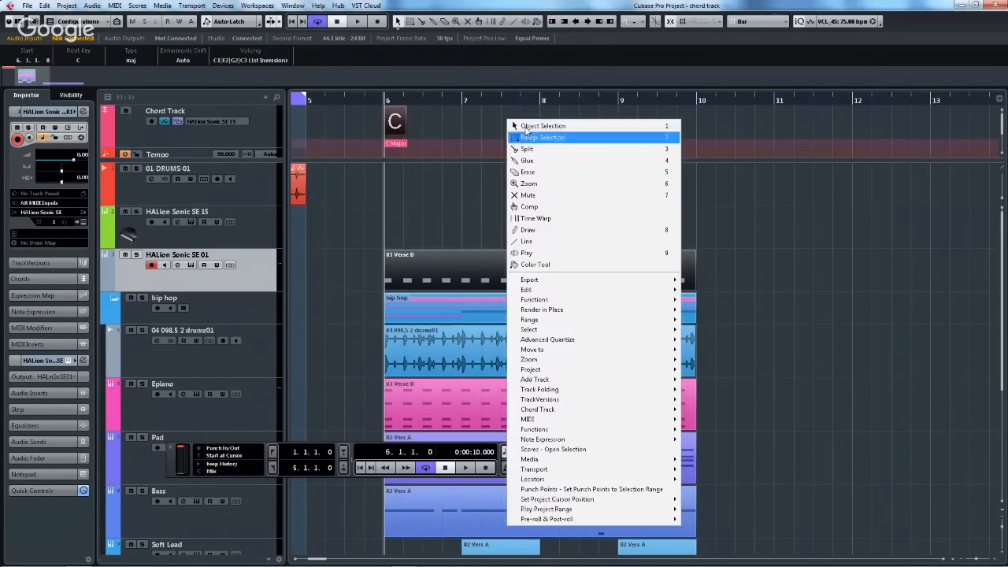
left_click(528, 229)
left_click(471, 122)
right_click(471, 115)
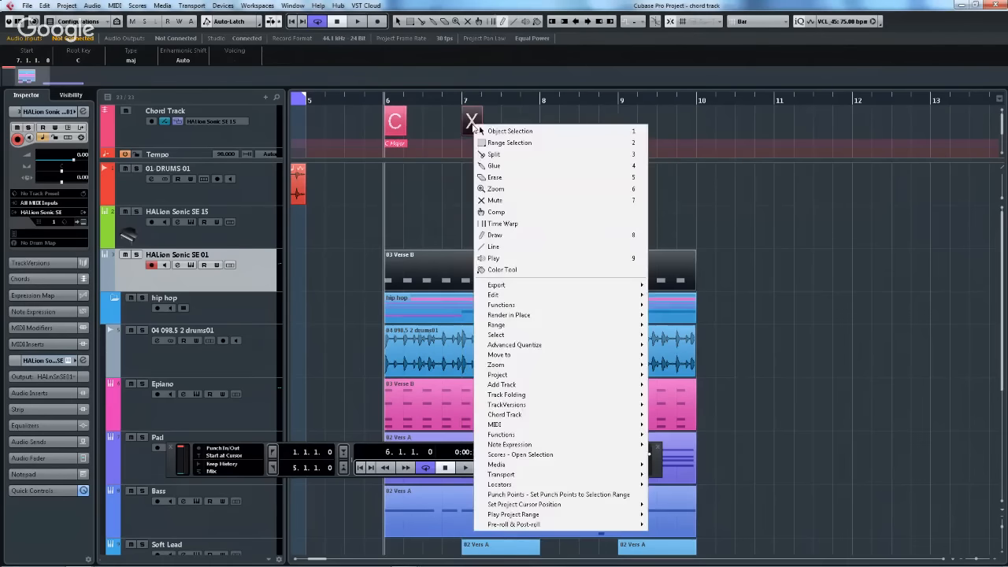
left_click(476, 125)
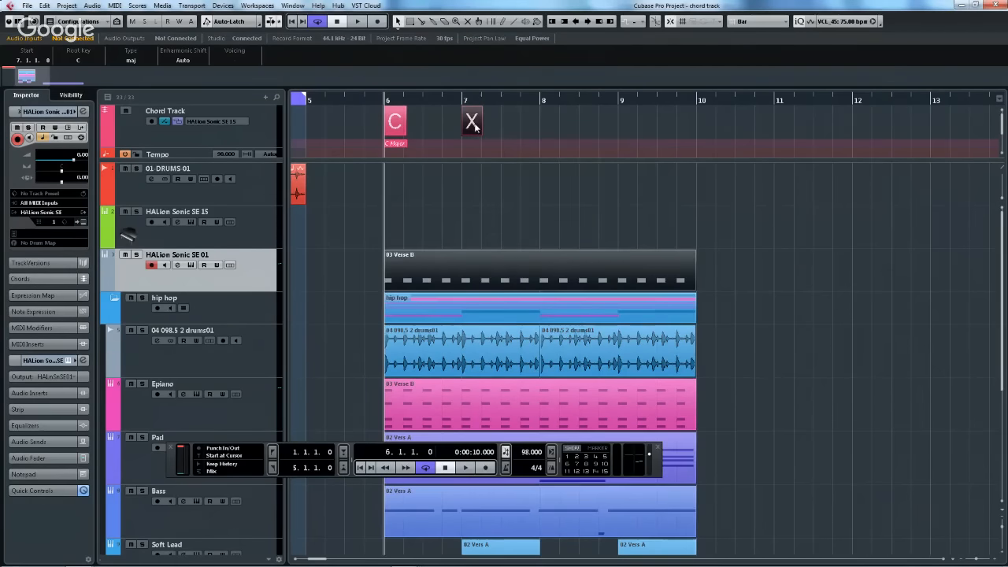
double_click(473, 122)
left_click(410, 214)
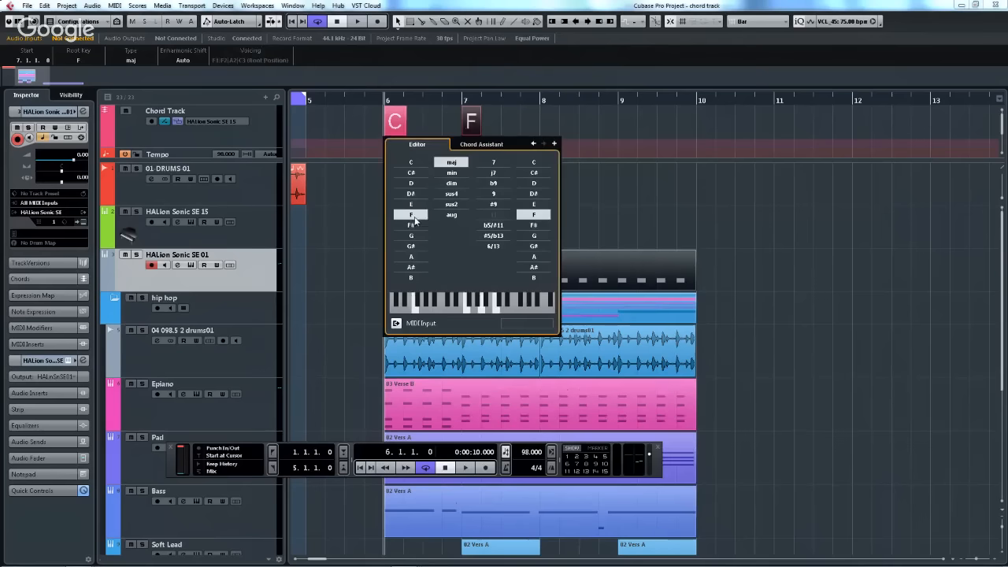
- Draw a chord event at bar 9 on the Chord Track and define it as G major
right_click(618, 124)
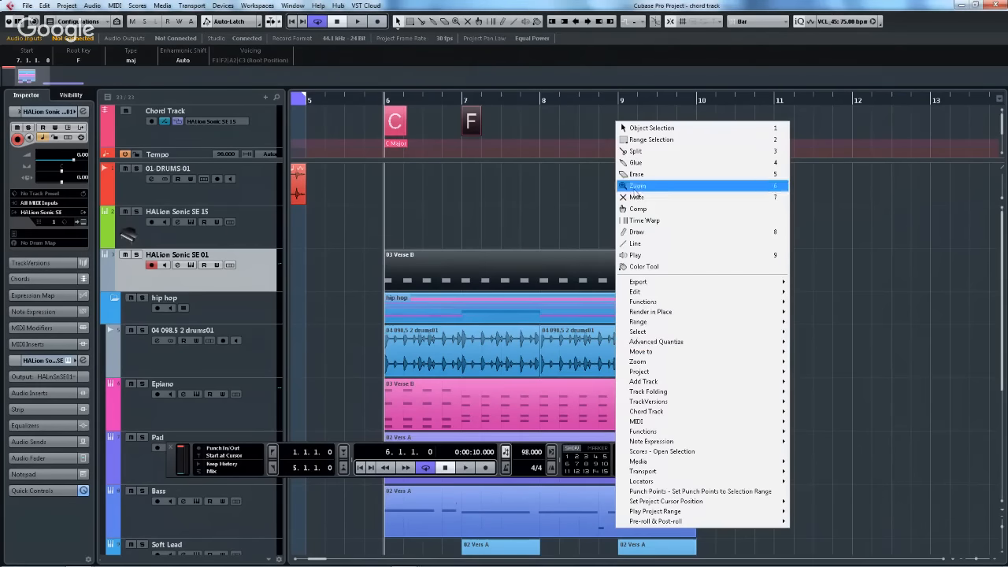
left_click(637, 231)
left_click(626, 122)
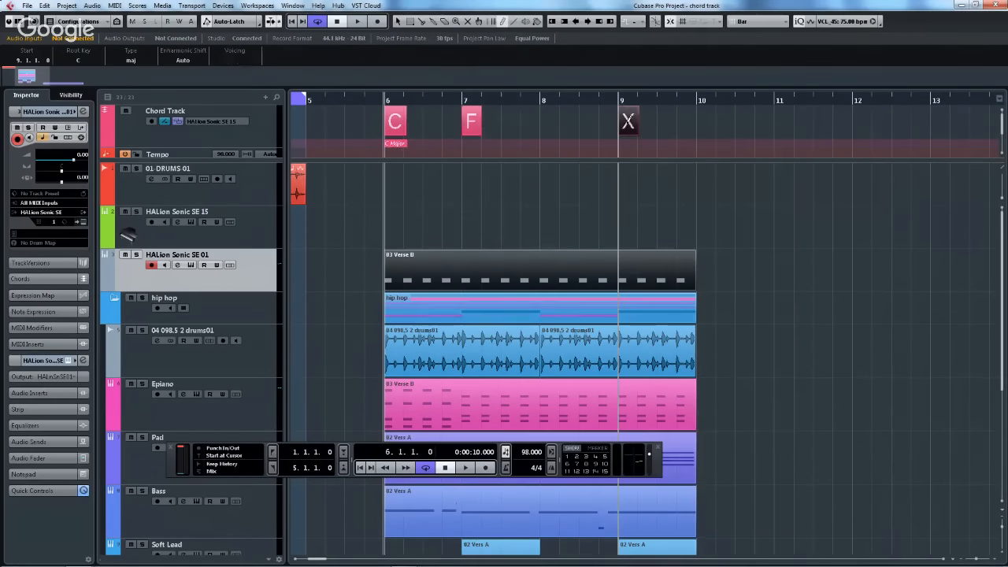
right_click(627, 125)
left_click(627, 131)
double_click(627, 126)
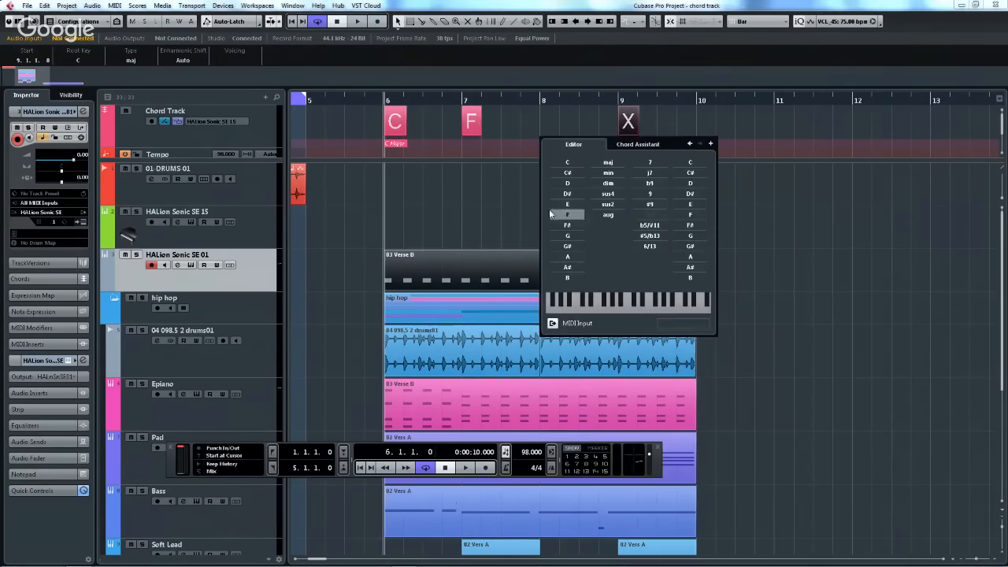
left_click(572, 251)
left_click(502, 150)
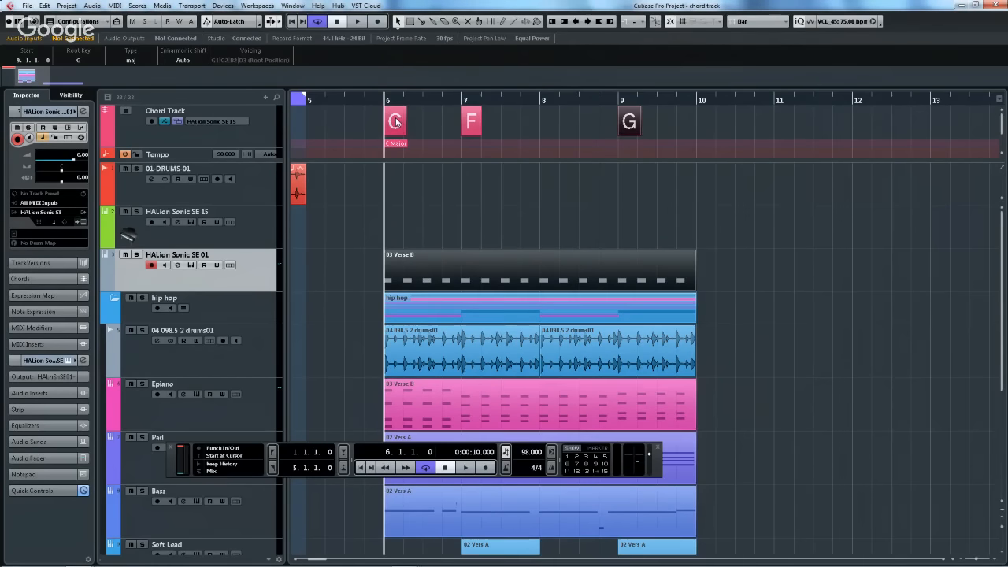
- Open the Epiano track's 03 Verse B part in the Key Editor and color its notes by Chord Track
double_click(475, 424)
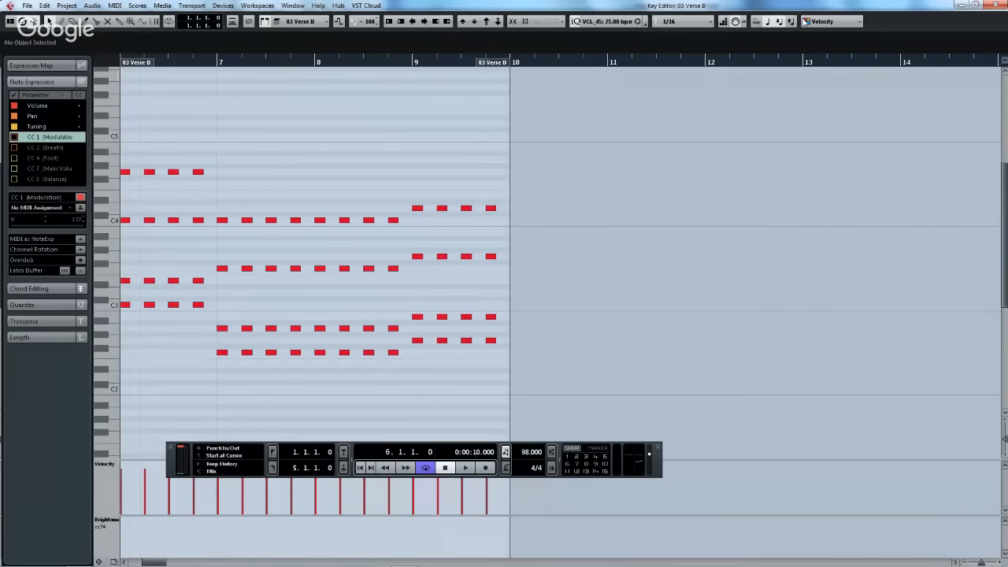
left_click(850, 24)
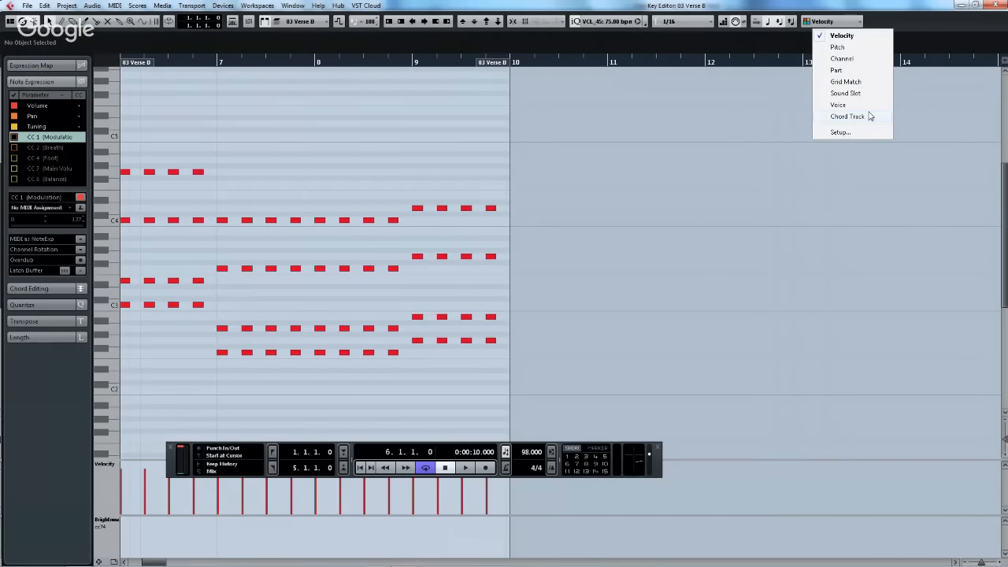
left_click(847, 117)
- Move four C4 notes starting in bar 7 up to C#4, and raise the last five low note pairs before bar 9 by three semitones
left_click_drag(248, 198, 318, 214)
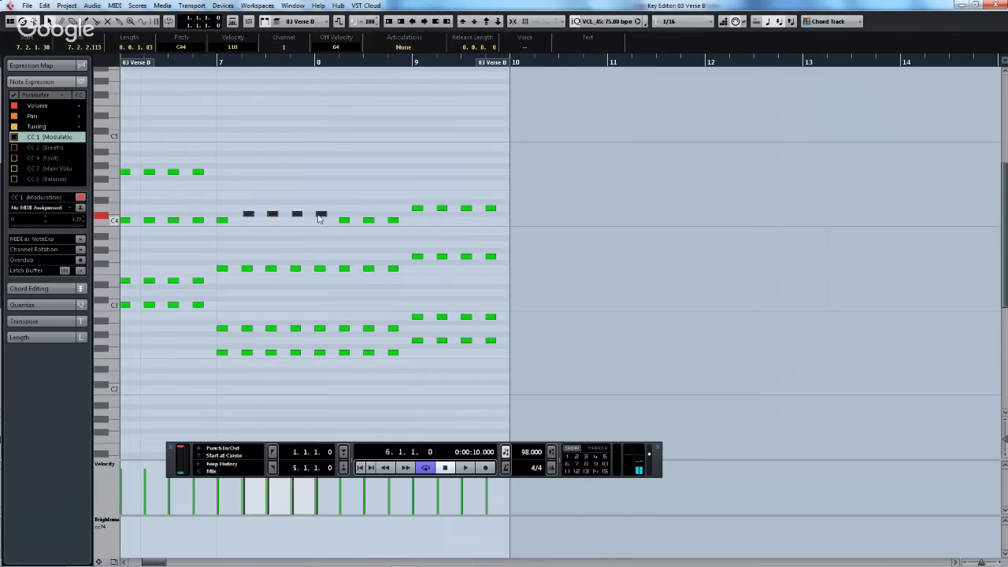
left_click(279, 248)
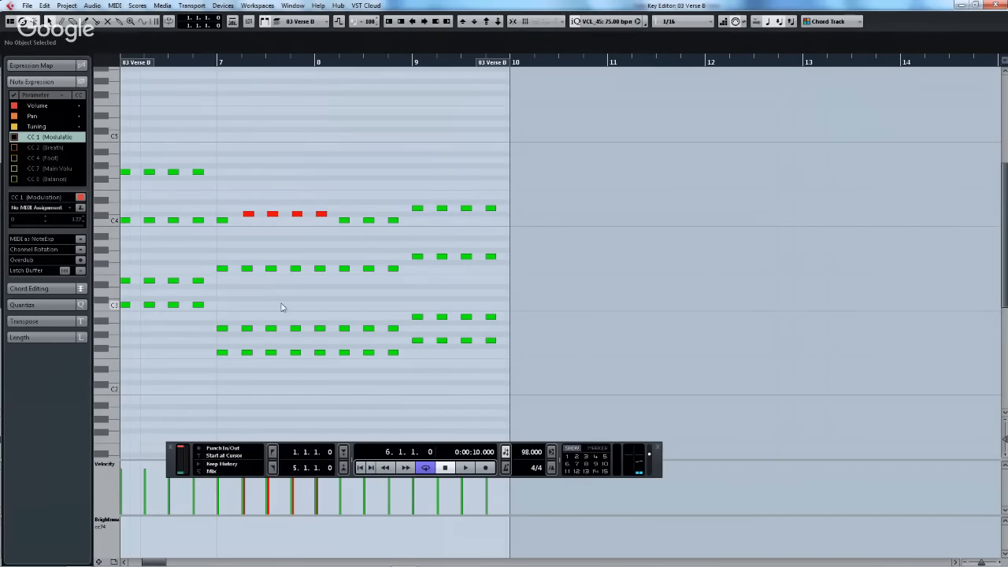
left_click_drag(282, 307, 400, 362)
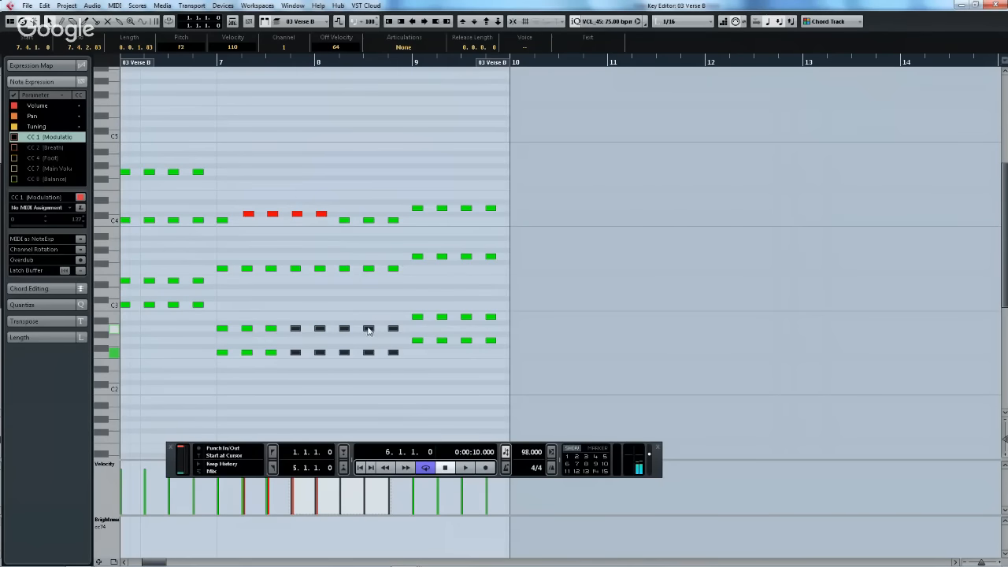
left_click_drag(368, 329, 372, 306)
left_click(344, 293)
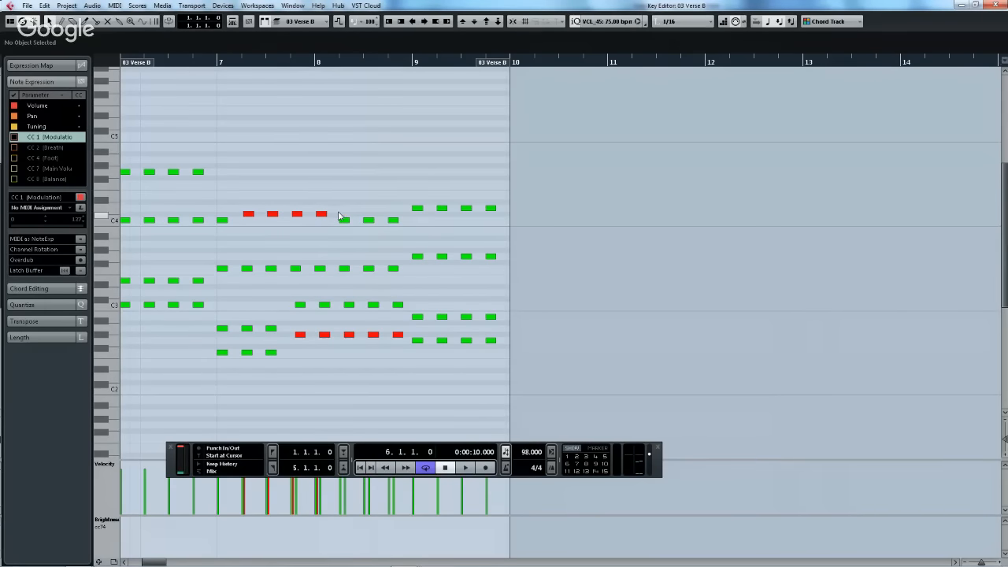
- Select the last three C4 notes before bar 9 and lower them two semitones to A#3
left_click_drag(339, 215, 403, 237)
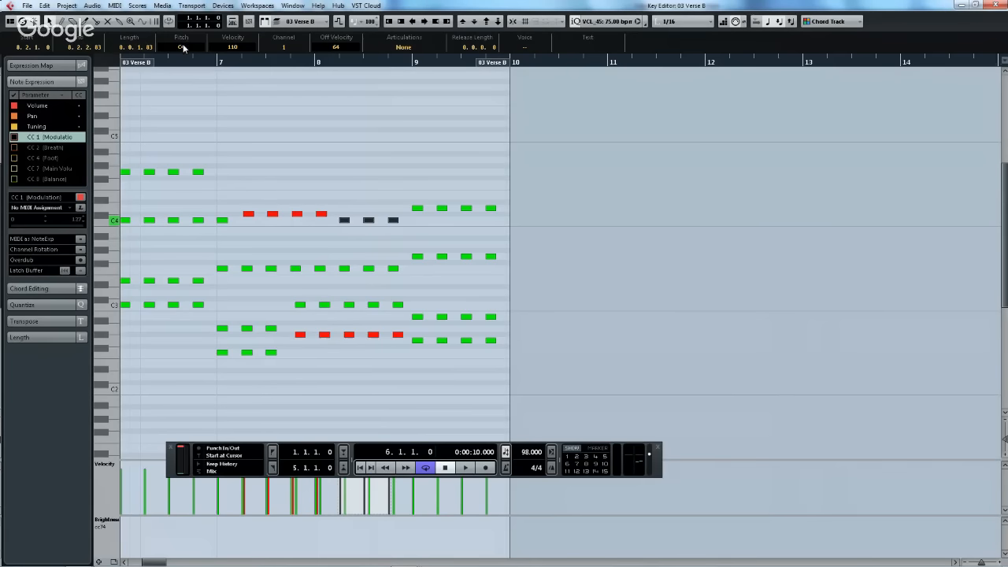
scroll(183, 46, "down", 2)
left_click(261, 116)
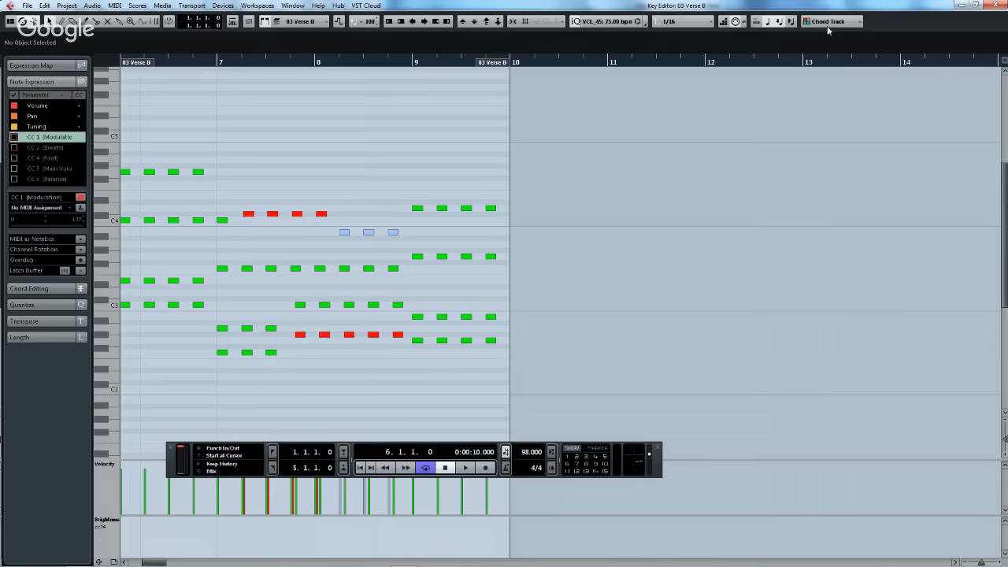
- Color the notes by Velocity and close the Key Editor
left_click(852, 22)
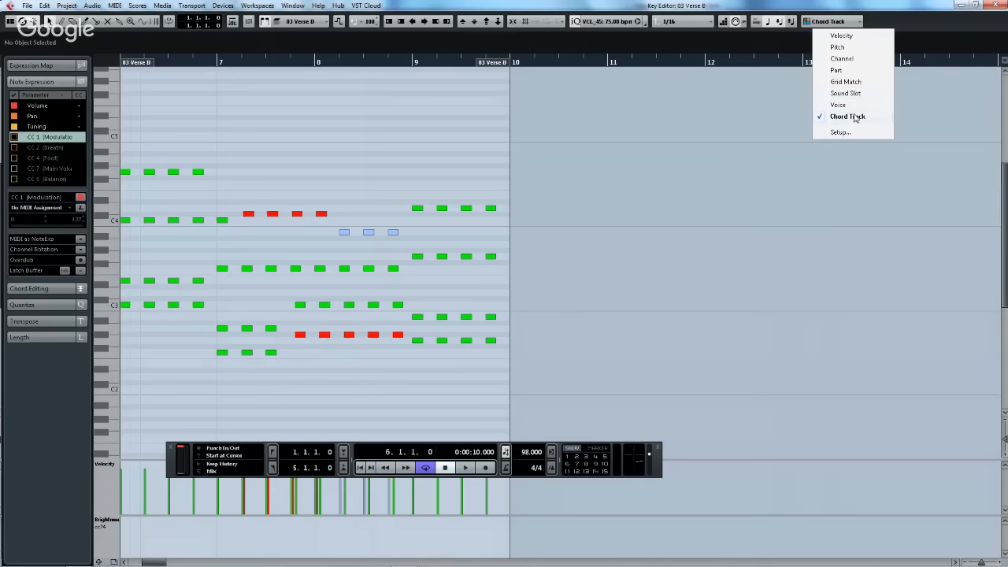
left_click(863, 36)
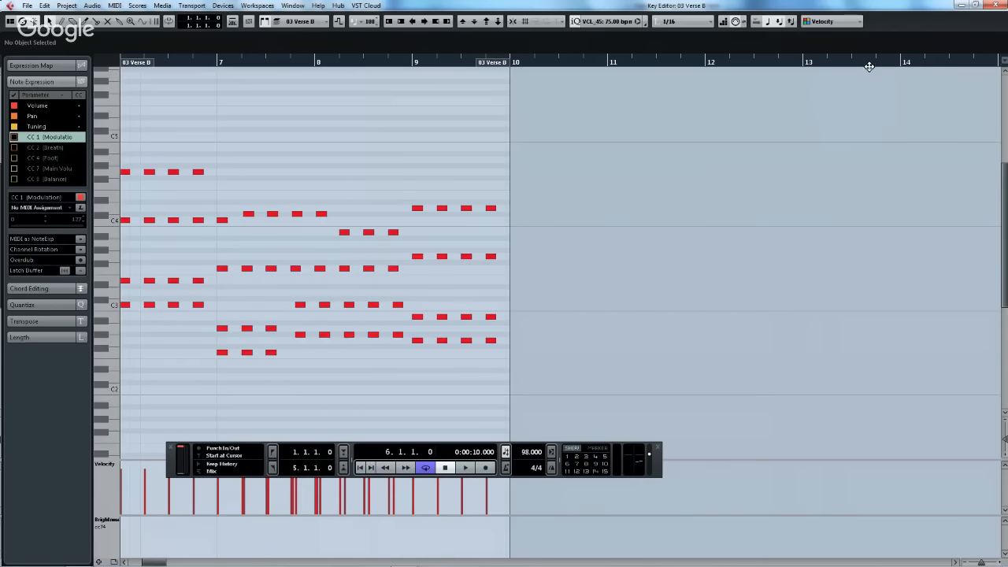
left_click(997, 5)
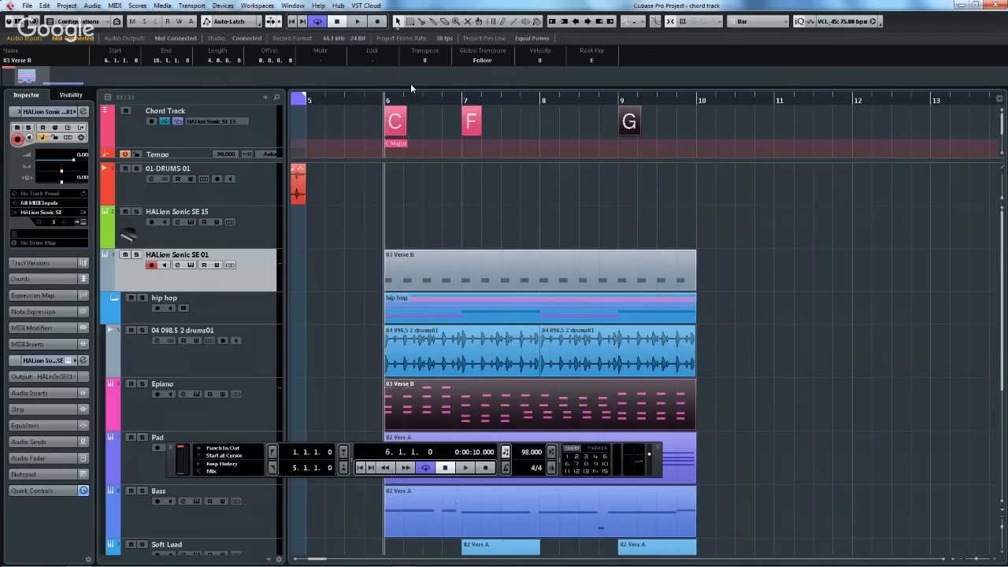
- Open the recent project Feel Good c8 5.cpr and activate it
left_click_drag(412, 98, 407, 88)
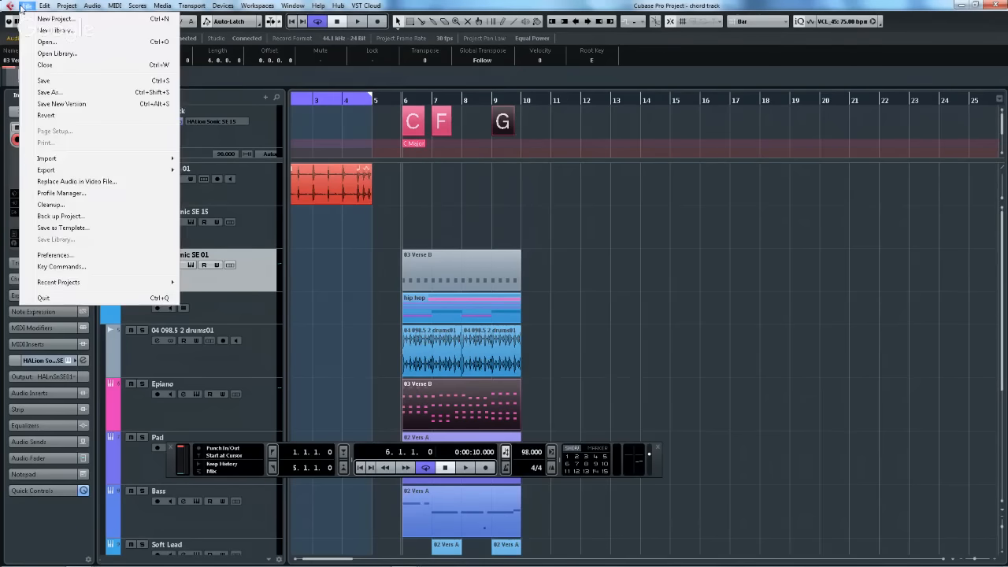
left_click(24, 6)
mouse_move(75, 283)
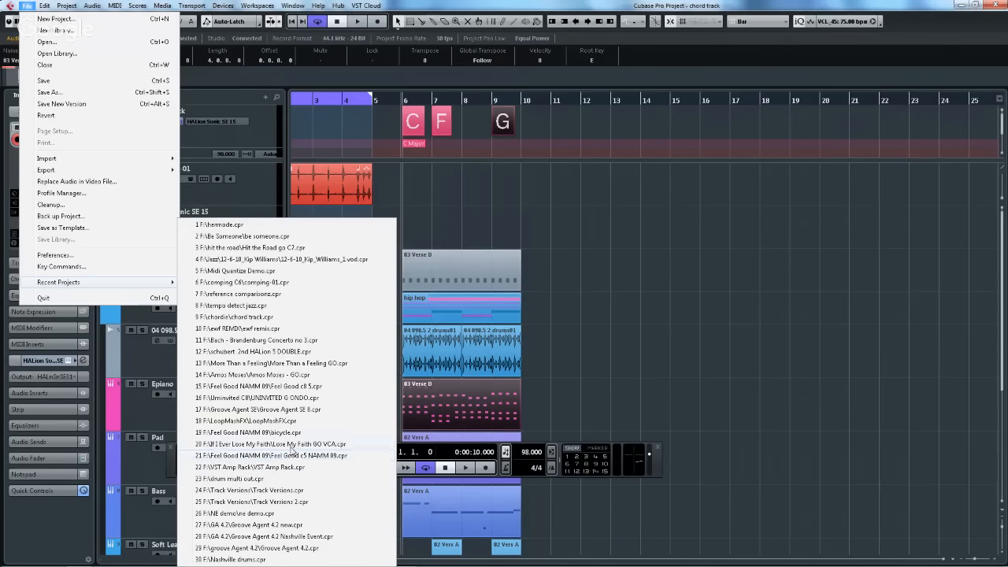
left_click(305, 387)
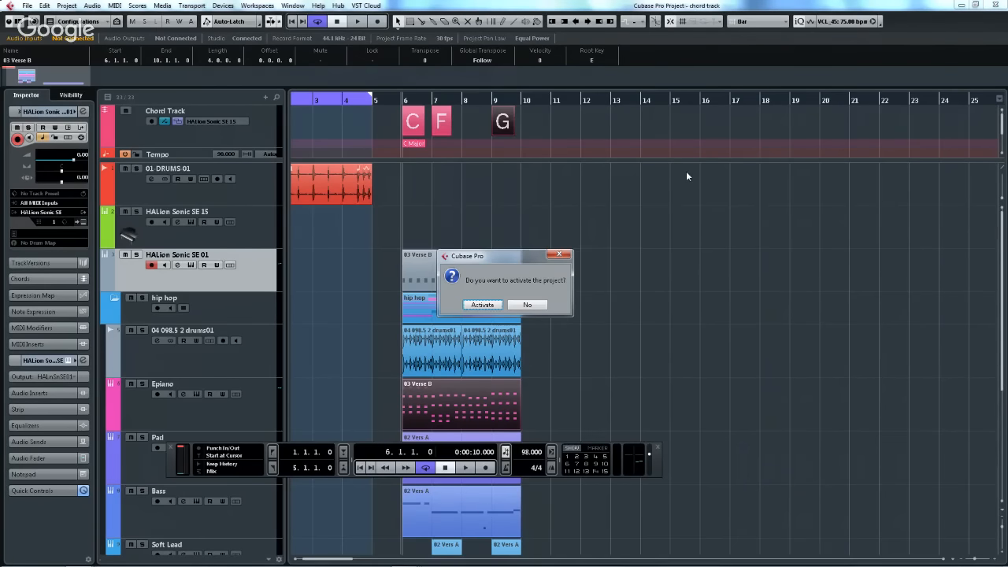
left_click(482, 304)
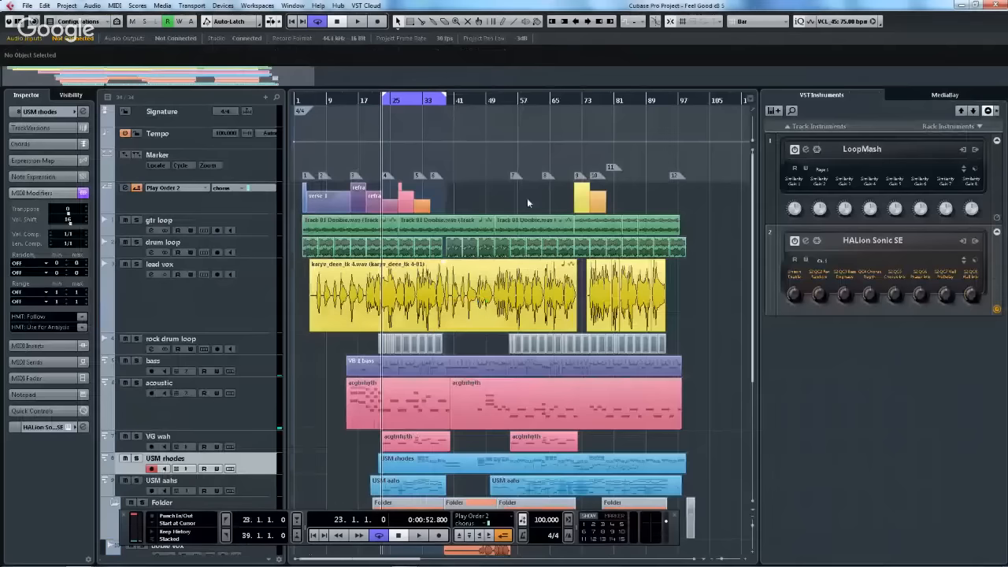
scroll(459, 363, "down", 5)
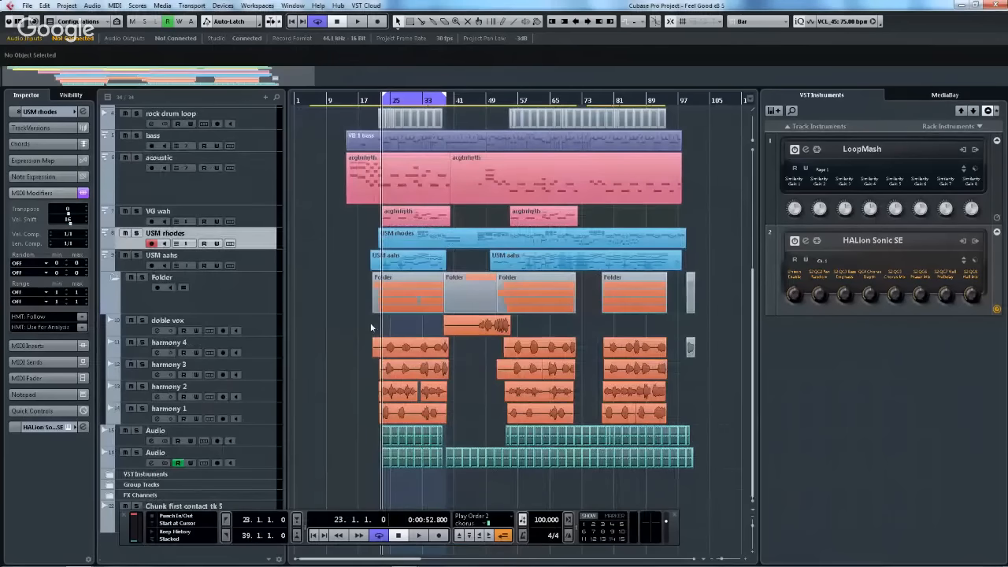
left_click_drag(381, 332, 447, 402)
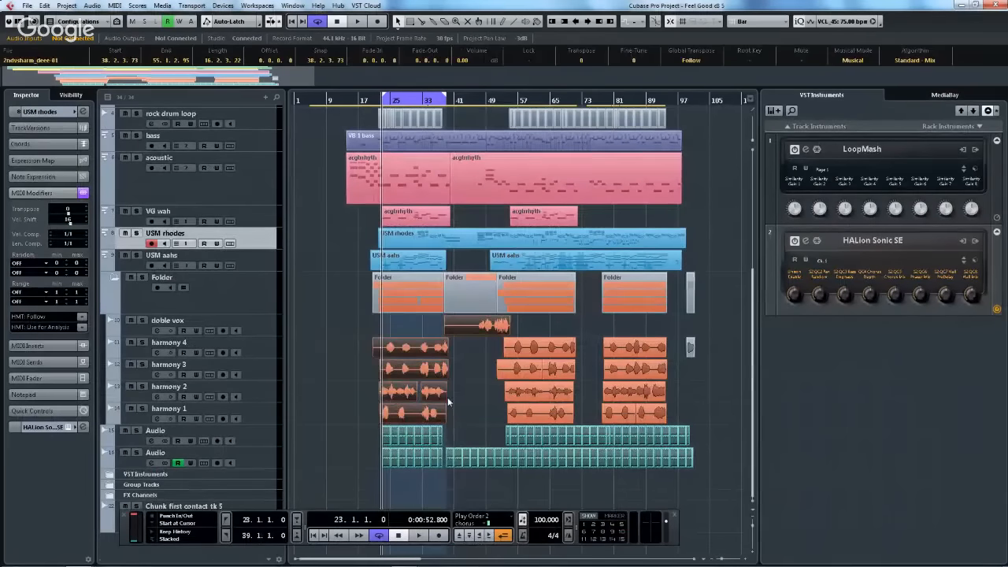
double_click(453, 349)
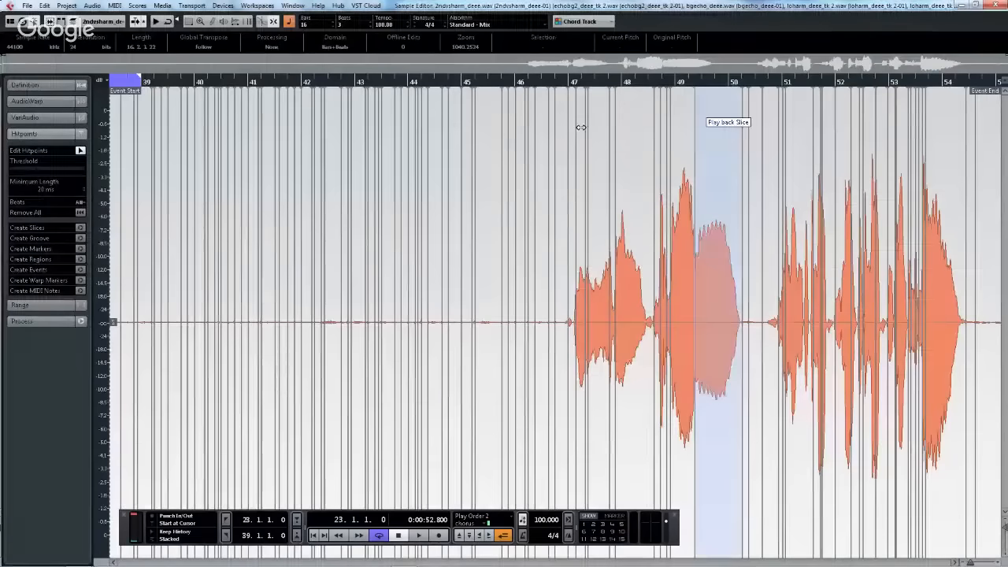
left_click(998, 5)
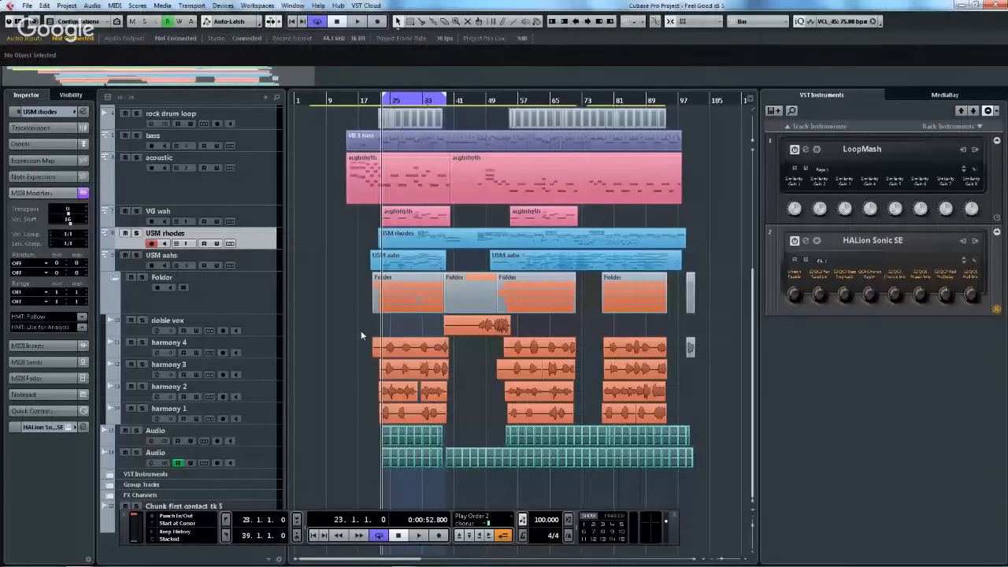
left_click_drag(360, 330, 443, 417)
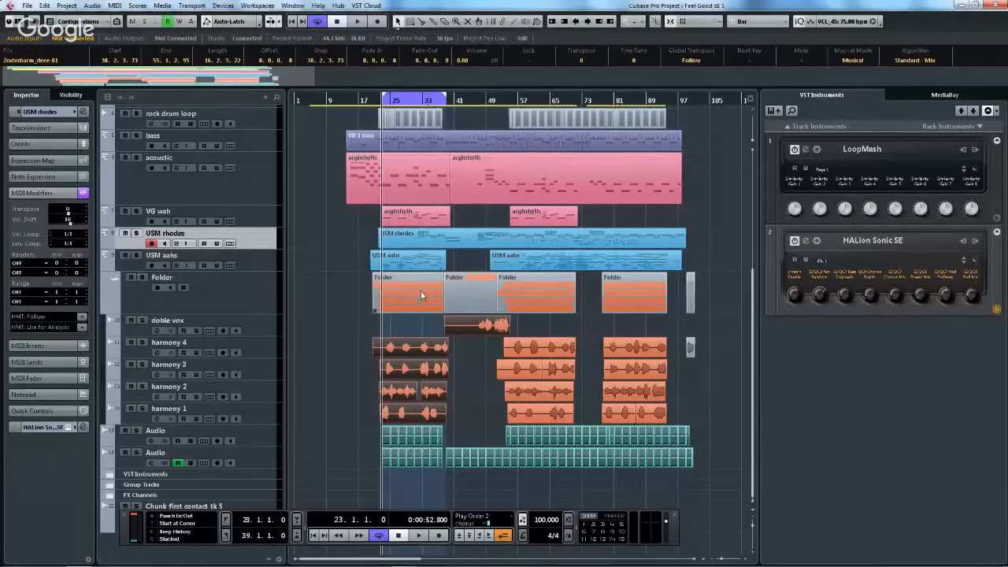
left_click(353, 321)
- Select the audio events across the harmony 1 to harmony 4 tracks and convert them into one audio part per track
left_click_drag(359, 340, 675, 421)
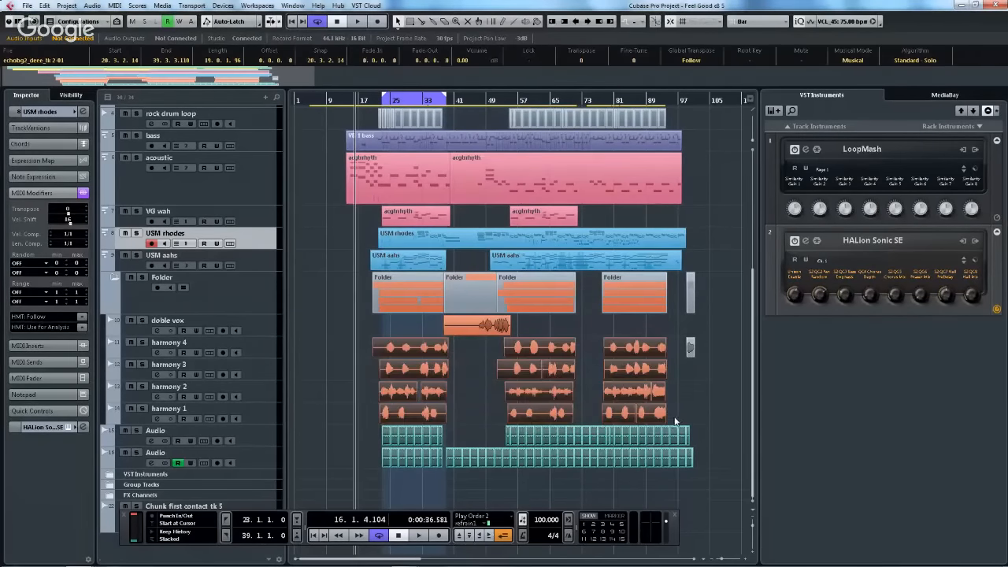
left_click(92, 6)
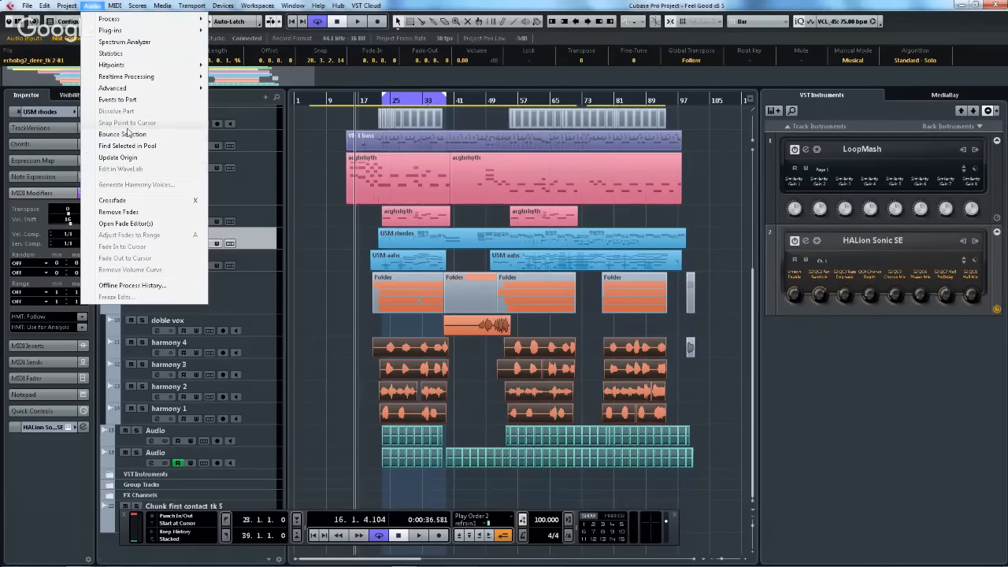
left_click(128, 100)
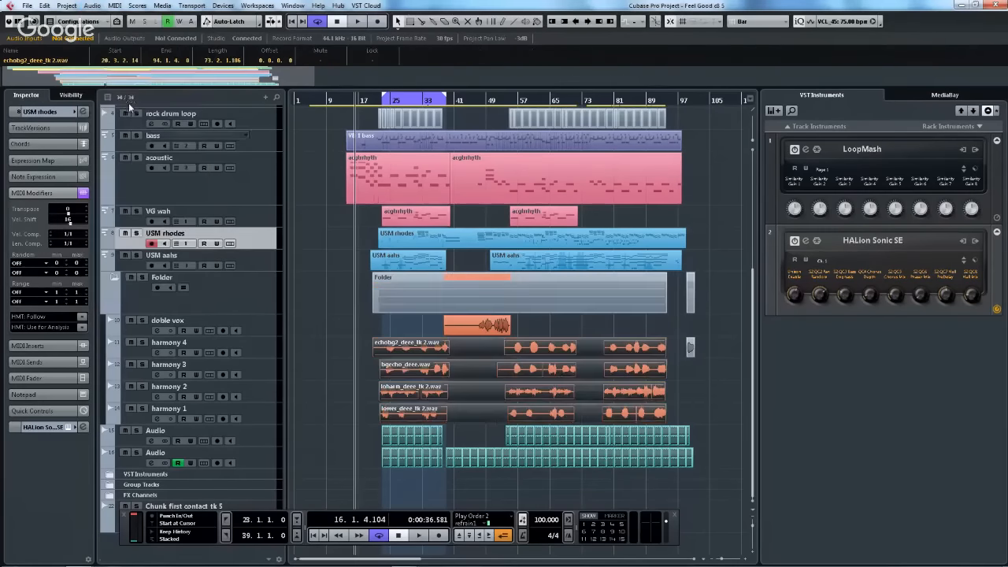
- Open the four harmony parts together in the Audio Part Editor
left_click(410, 345)
left_click_drag(341, 345, 666, 424)
double_click(660, 419)
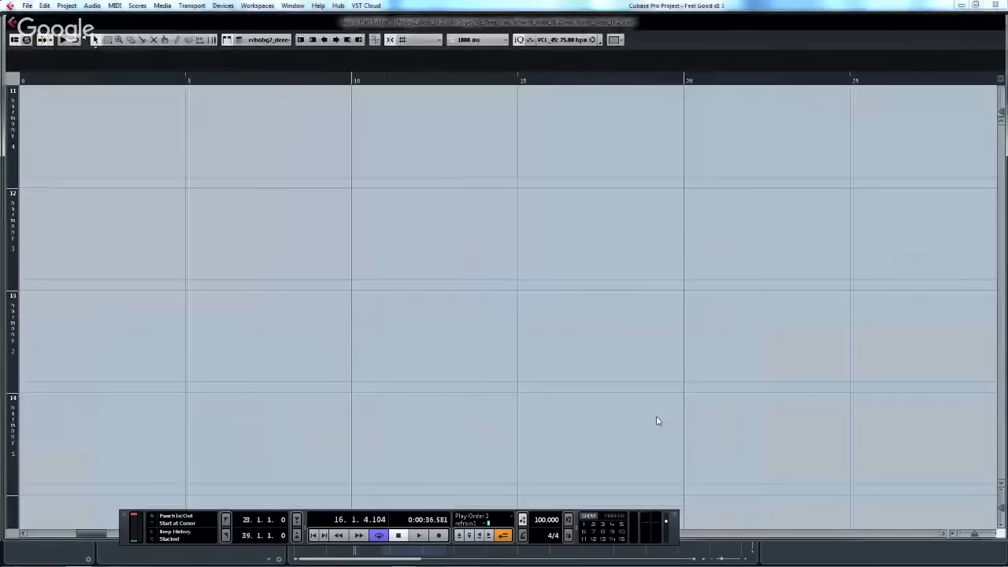
left_click(369, 207)
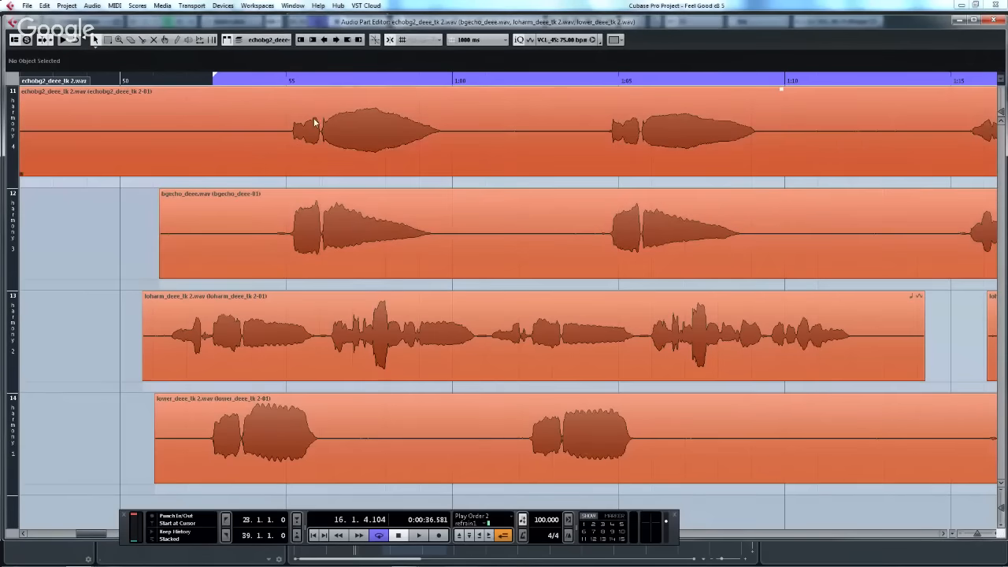
- Split the harmony 3 event at 55 s, 1:01 and 1:05, and the harmony 2 event at 1:05
right_click(307, 235)
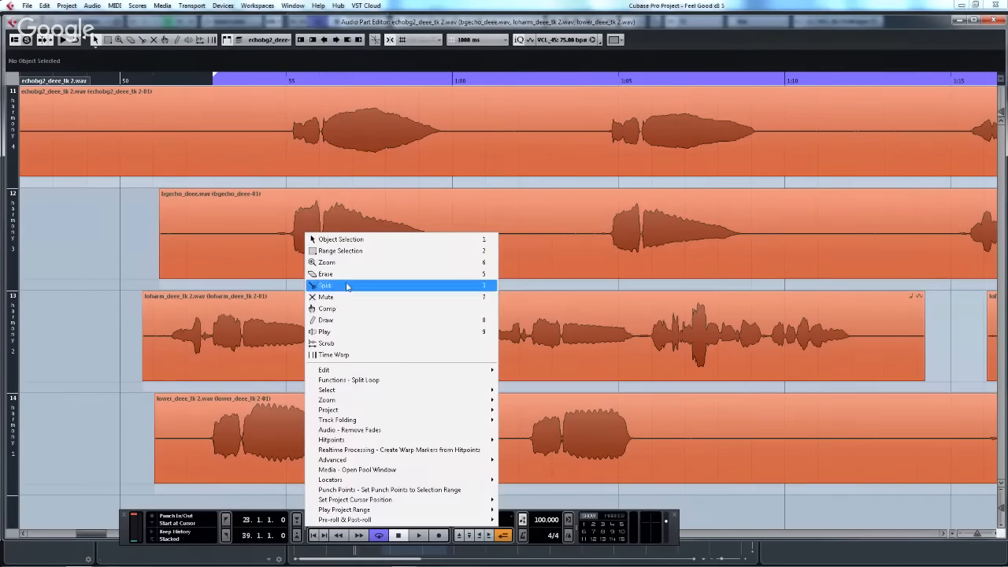
left_click(347, 286)
left_click(288, 236)
left_click(485, 250)
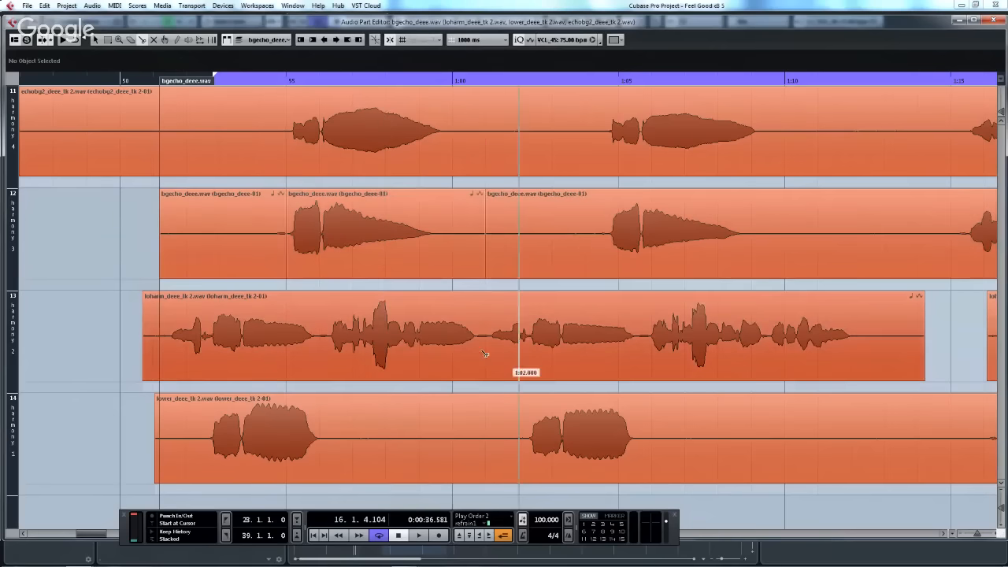
left_click(619, 324)
left_click(618, 260)
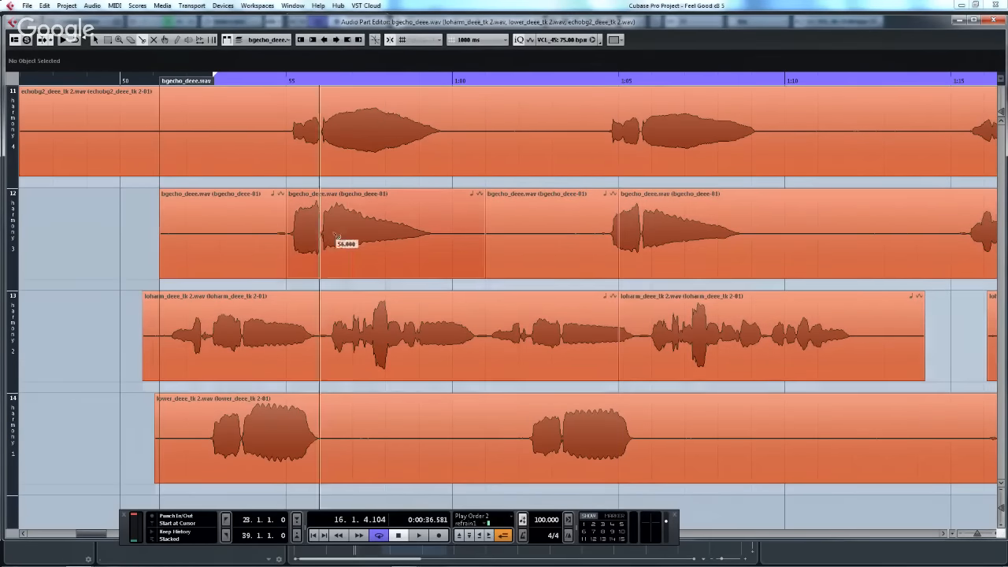
- Slip the audio slightly later inside the harmony 3 event between 55 s and 1:01, keeping the event's borders in place
right_click(367, 238)
left_click(383, 244)
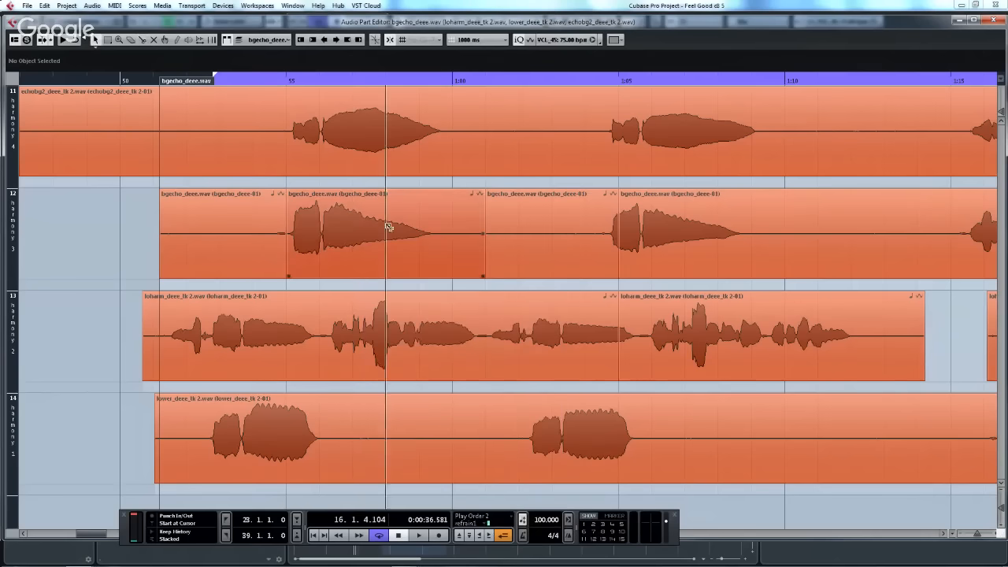
left_click(366, 244)
left_click_drag(366, 244, 394, 244)
- Split the first harmony 2 event and the harmony 1 event at 56 s
left_click(477, 339)
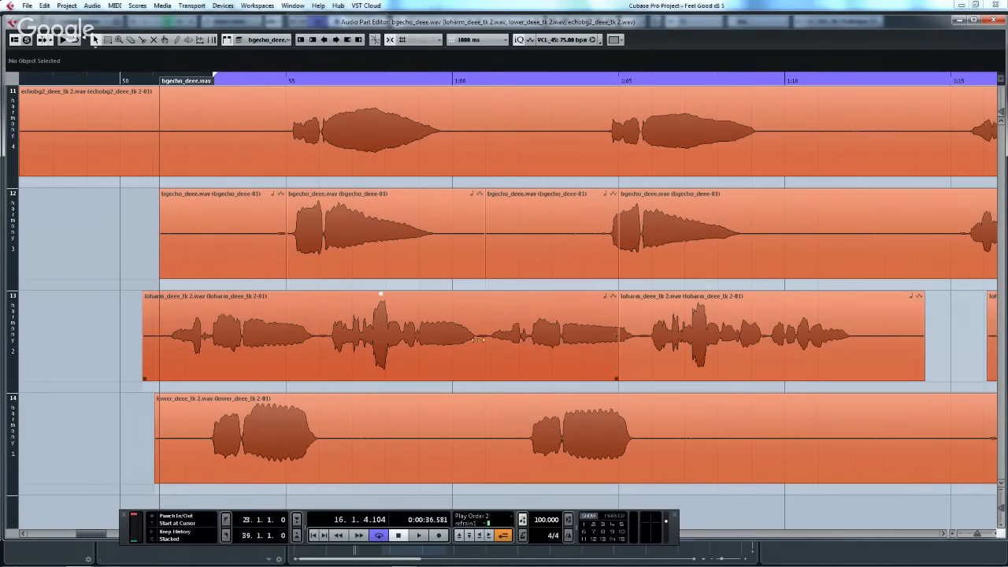
right_click(372, 341)
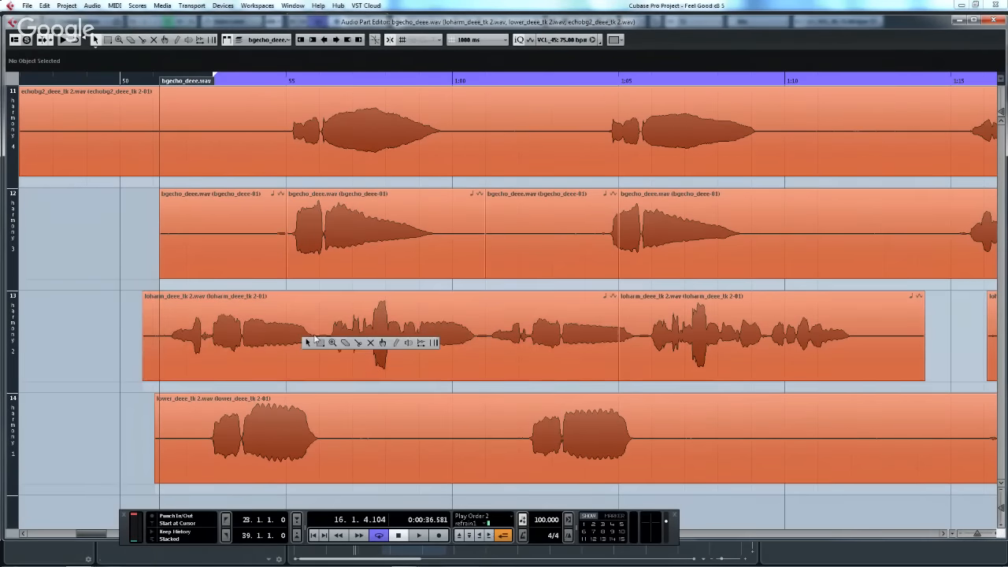
left_click(370, 342)
left_click(320, 348)
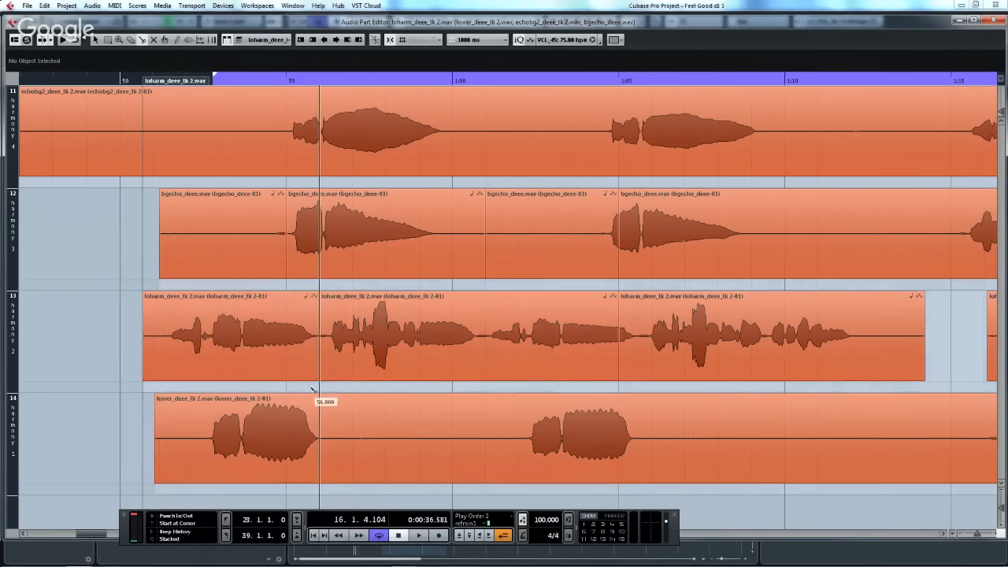
left_click(316, 421)
- Slip the audio later inside the harmony 3 event between 55 s and 1:01 and the harmony 2 event between 56 s and 1:05
right_click(348, 189)
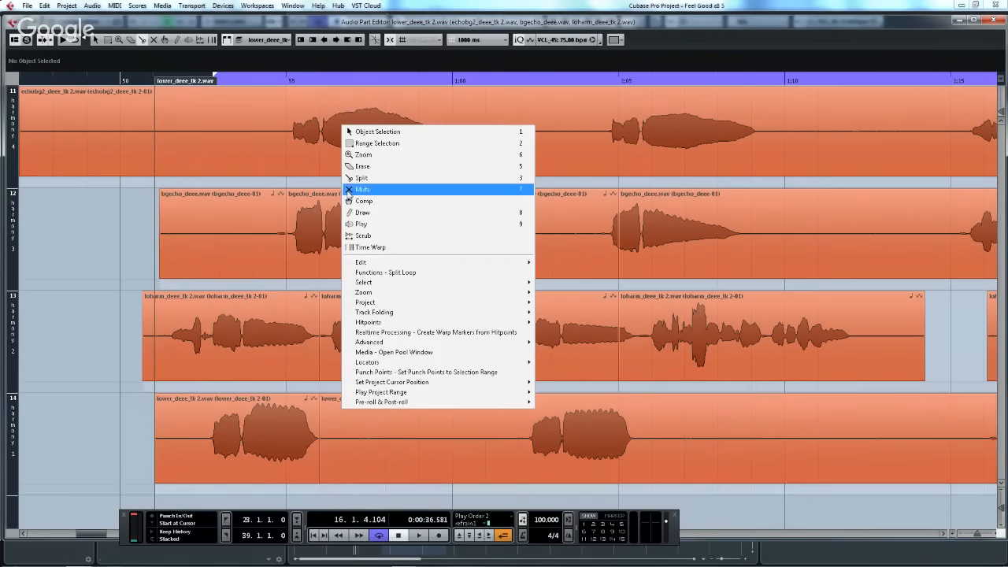
left_click(356, 178)
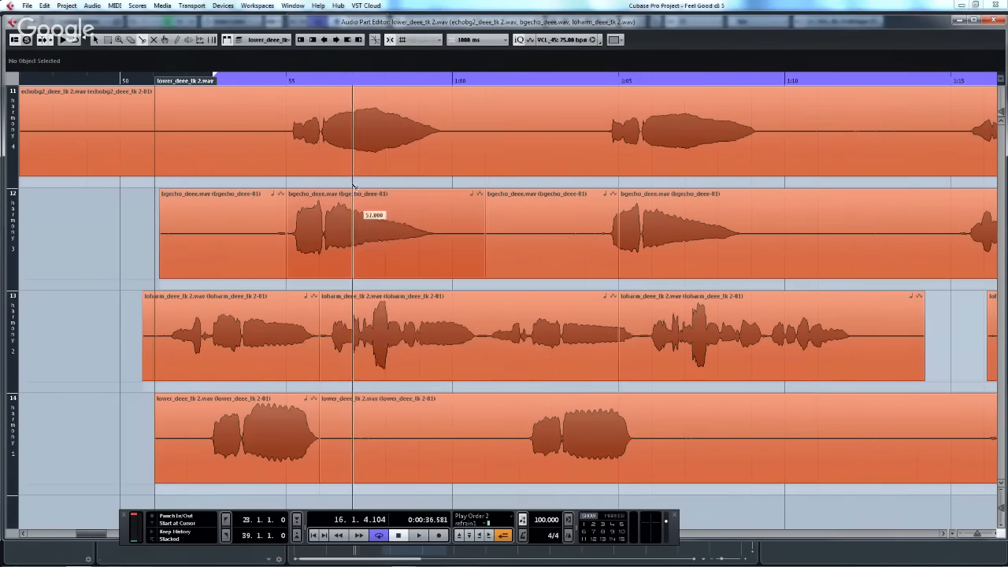
right_click(355, 230)
left_click(376, 233)
left_click(379, 234)
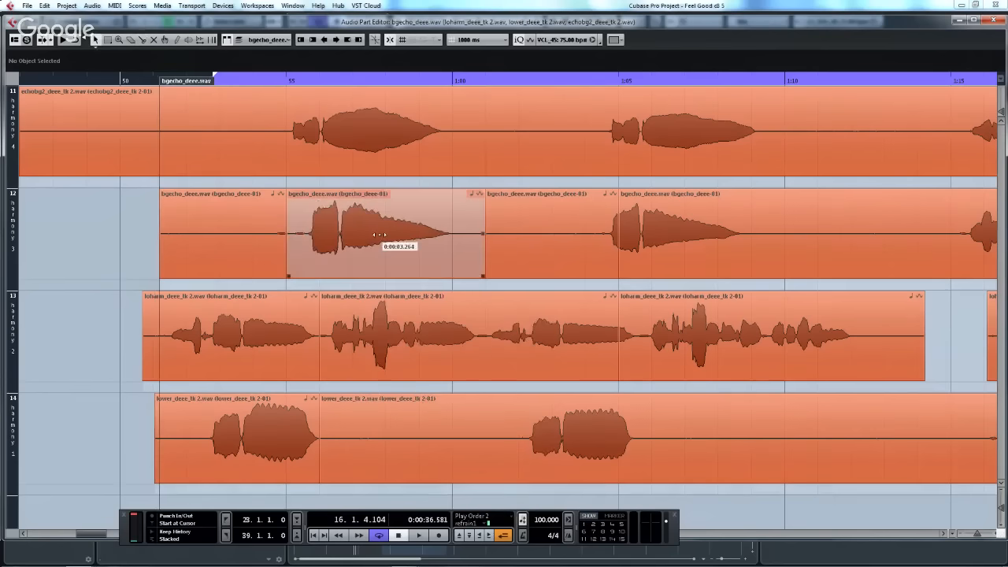
left_click(353, 344)
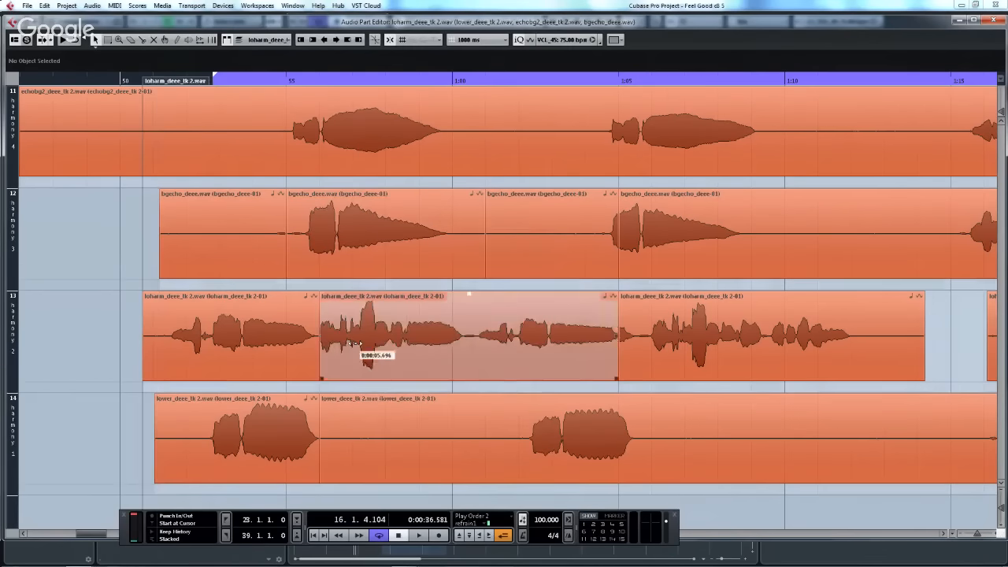
left_click_drag(354, 344, 392, 339)
left_click_drag(352, 239, 376, 239)
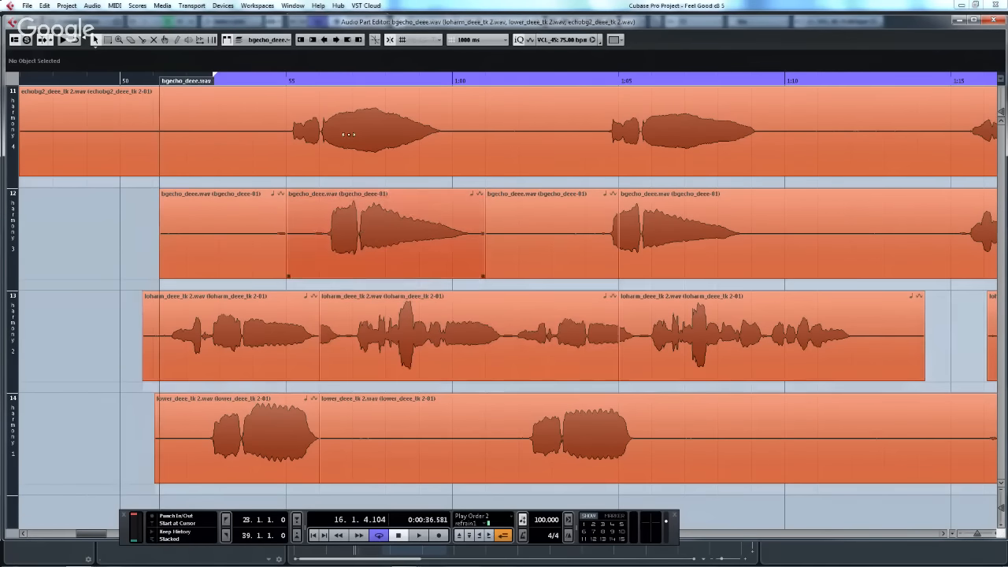
- Split the harmony 4 event at 55 s and 1:01
left_click(424, 147)
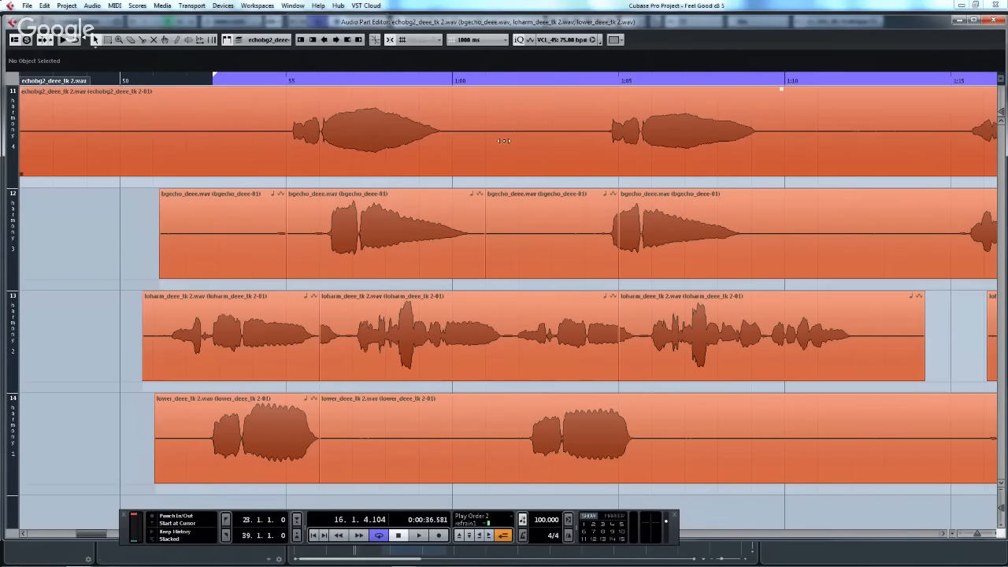
right_click(272, 95)
left_click(339, 152)
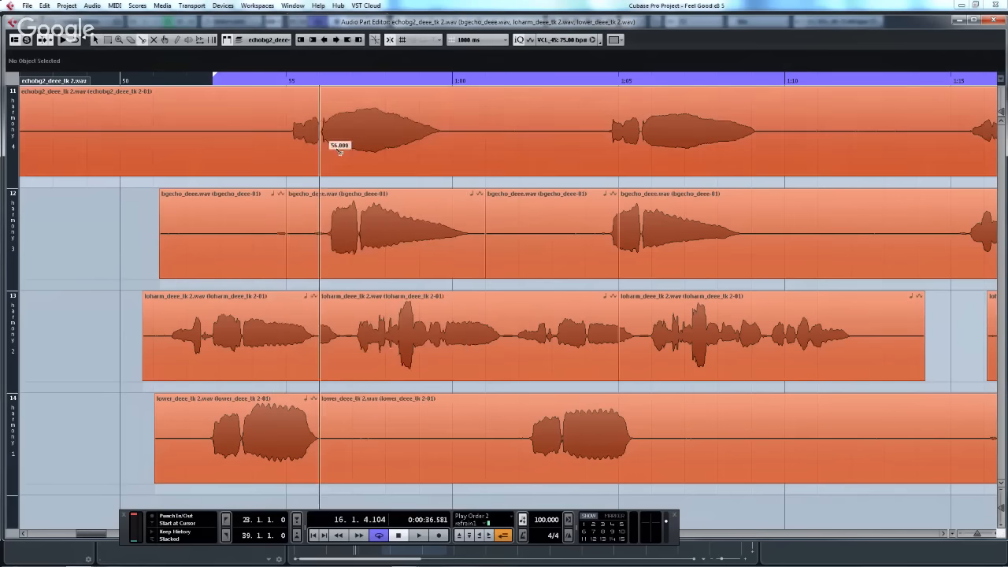
left_click(292, 130)
left_click(488, 150)
- Slip the audio later inside the harmony 4 event between 55 s and 1:01, roughly in line with harmony 3
right_click(463, 133)
left_click(498, 142)
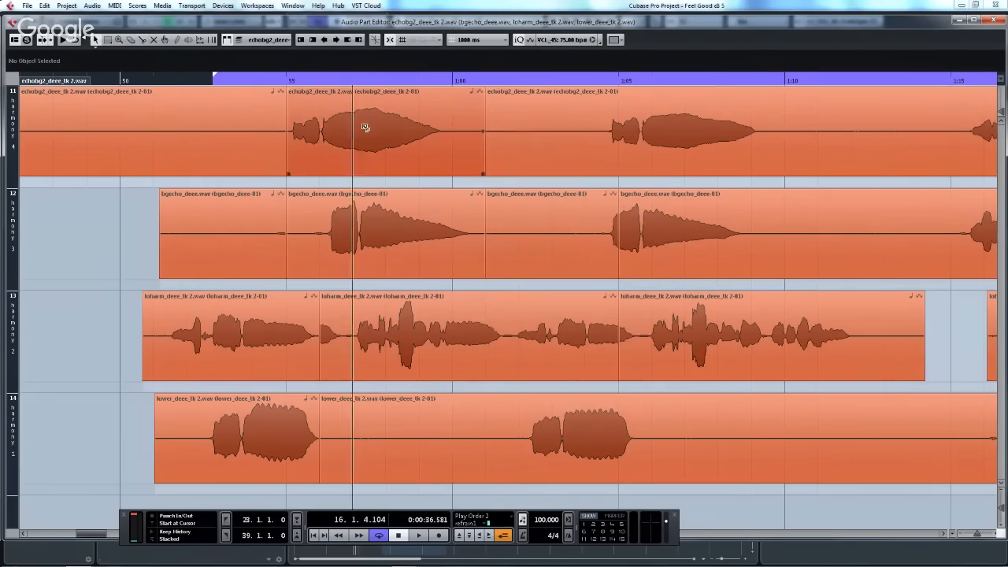
left_click_drag(359, 132, 401, 132)
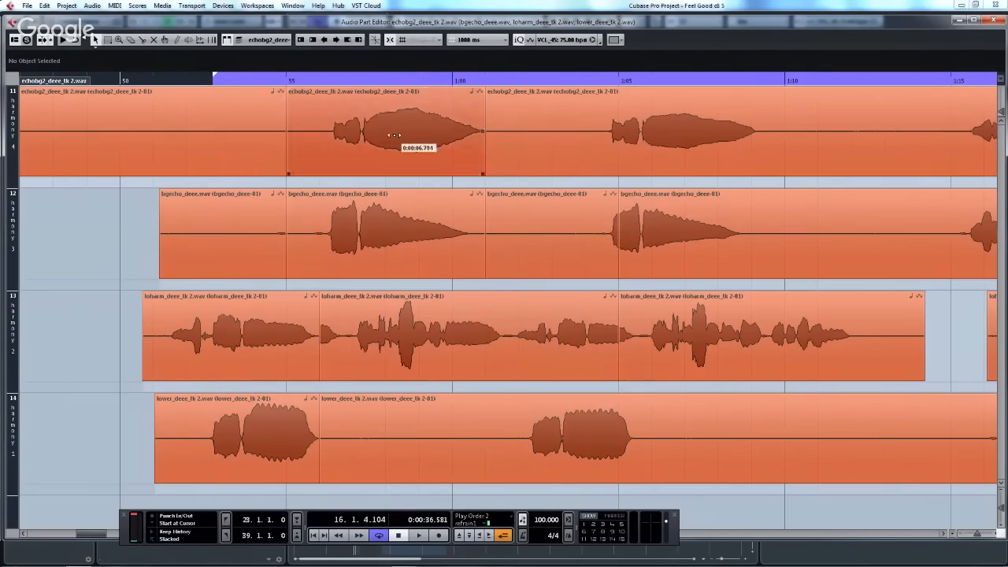
- Play back the edited harmony parts together from about 56 s
left_click(319, 79)
key("space")
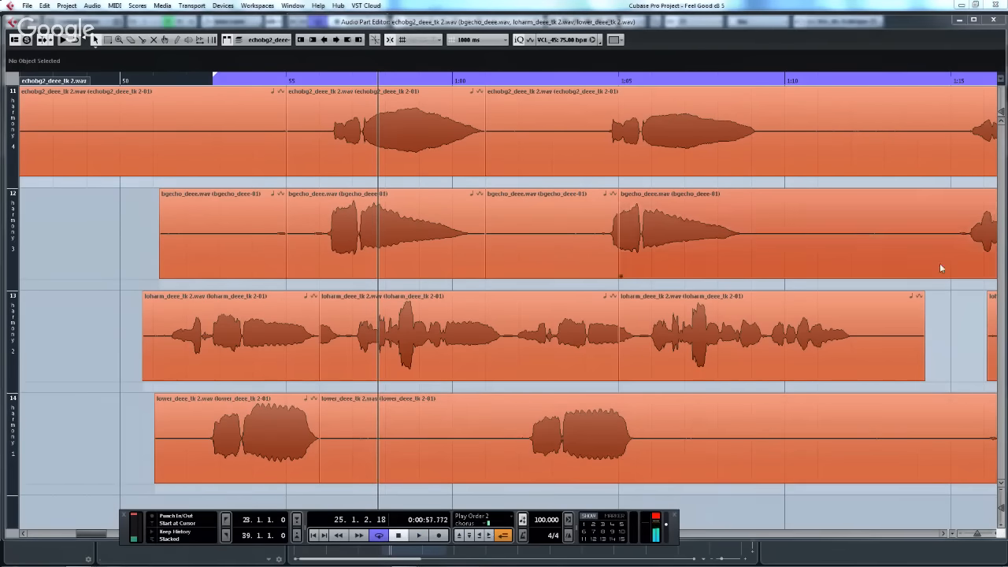
- Close the Audio Part Editor and dissolve the selected harmony parts back into individual audio events
left_click(993, 22)
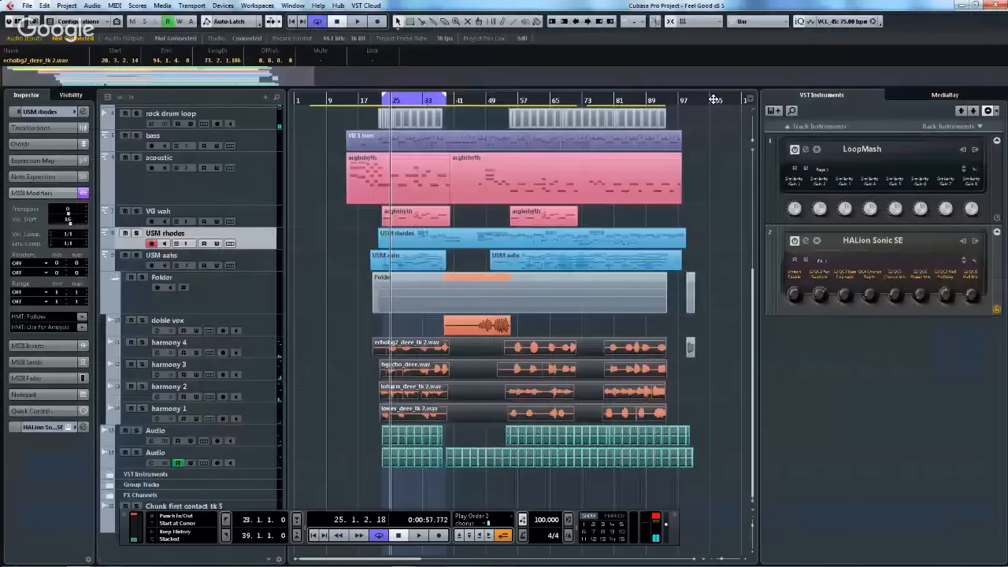
left_click(92, 6)
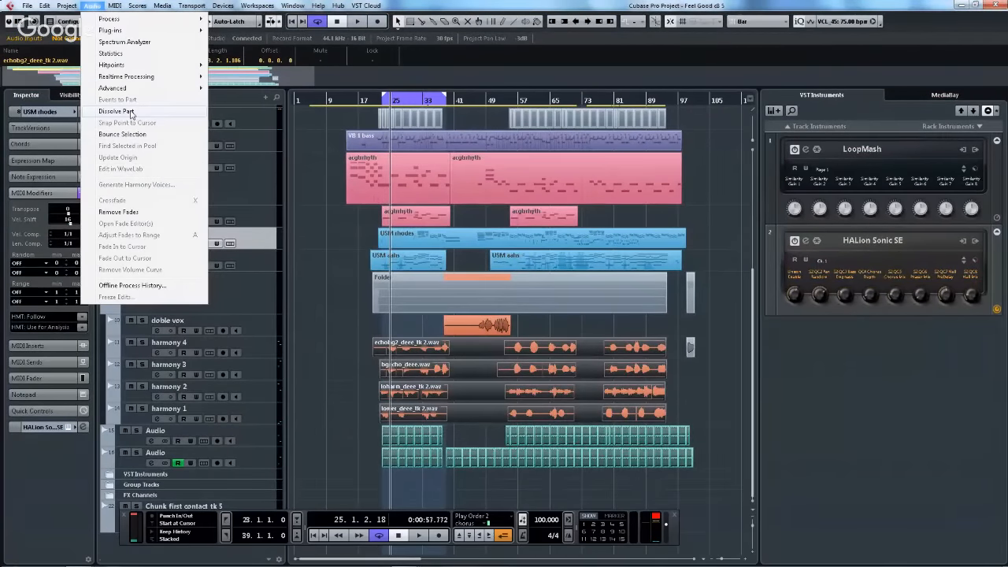
left_click(131, 113)
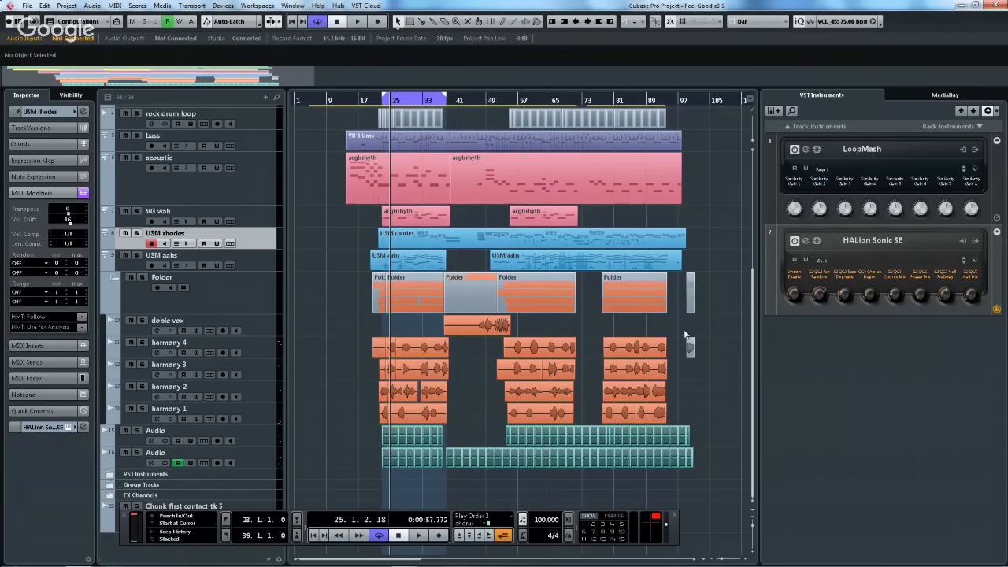
- Open the first lead vox event in the Sample Editor and show its VariAudio pitch segments
scroll(385, 307, "up", 3)
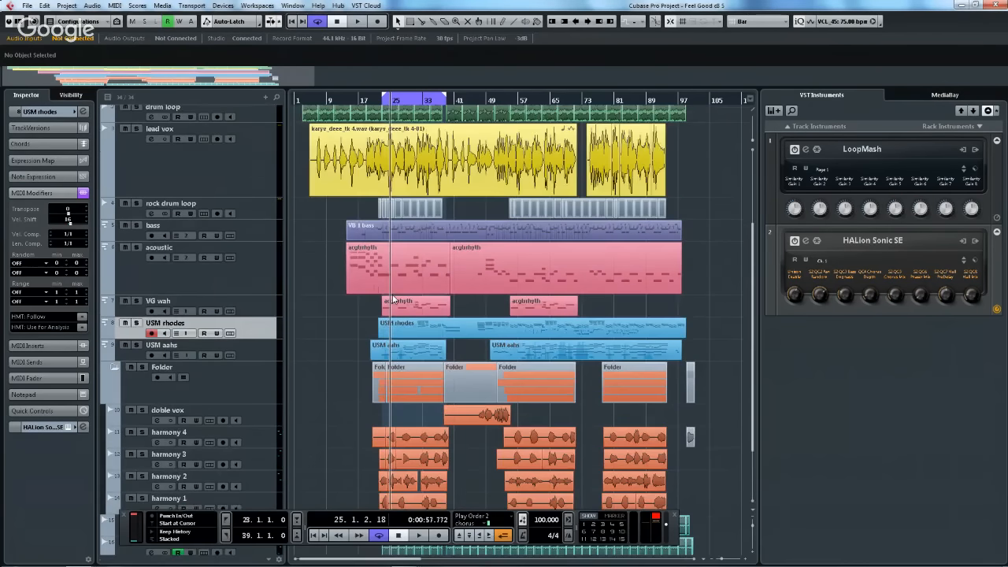
scroll(392, 300, "up", 3)
right_click(403, 235)
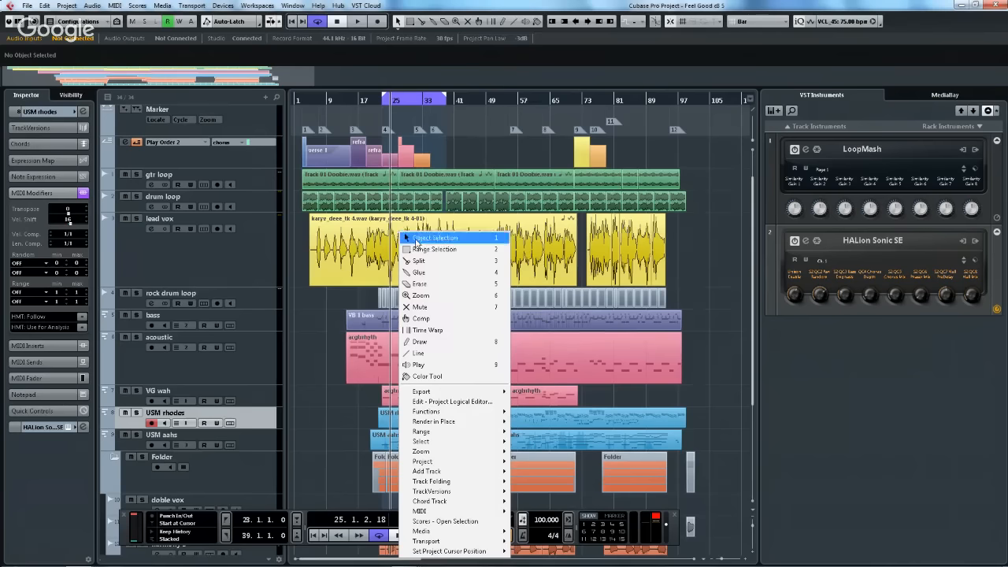
left_click(418, 242)
right_click(492, 162)
left_click(504, 167)
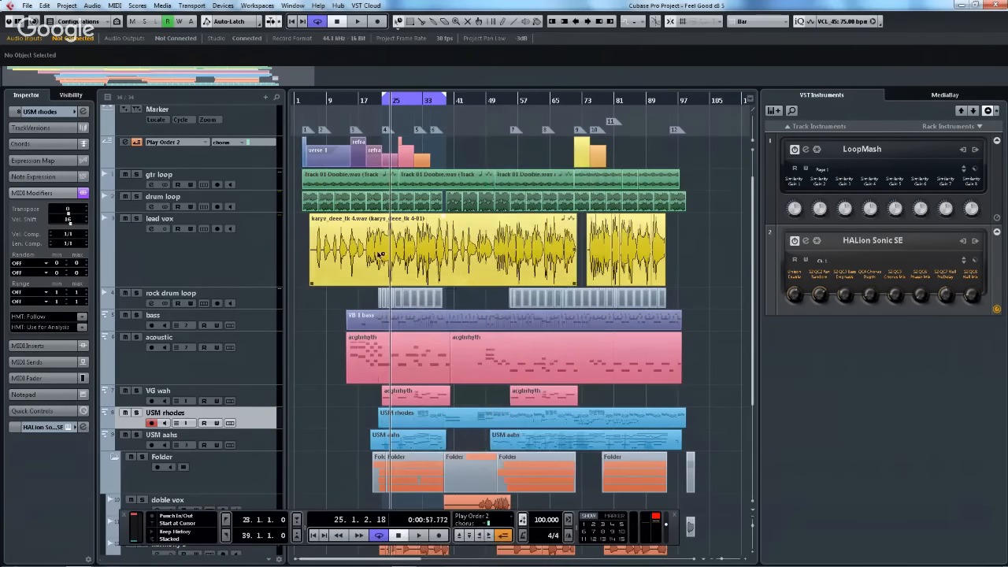
right_click(393, 245)
left_click(402, 241)
double_click(394, 246)
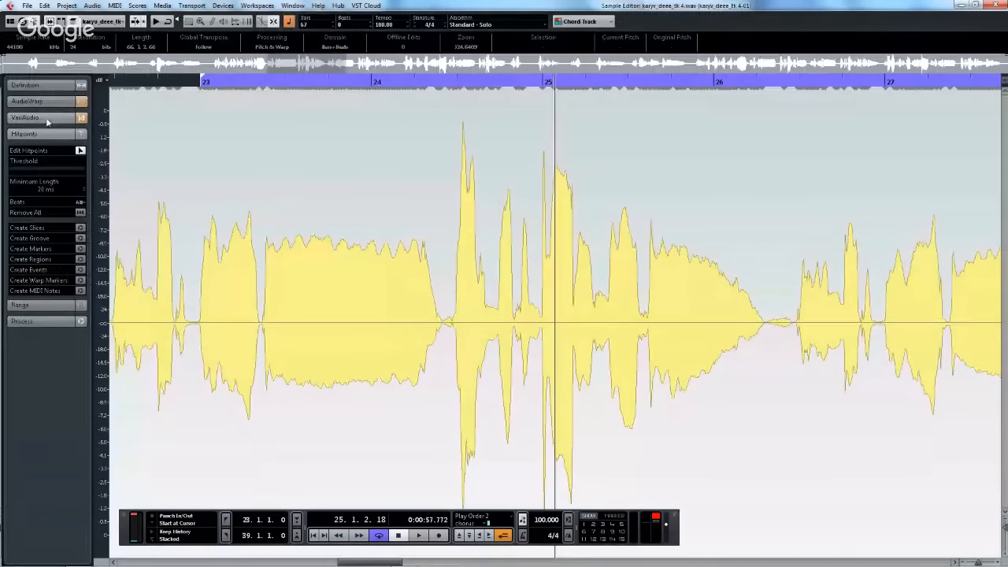
left_click(47, 120)
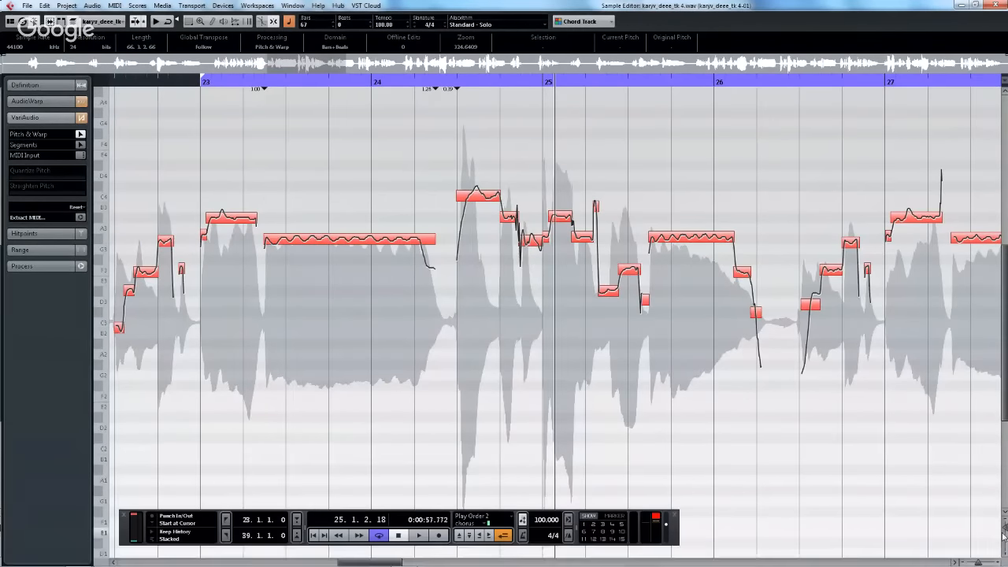
- Partly straighten the pitch of the long sung note after bar 23 and tilt the end of its pitch curve upward
left_click_drag(1002, 532, 1003, 537)
scroll(391, 331, "up", 2)
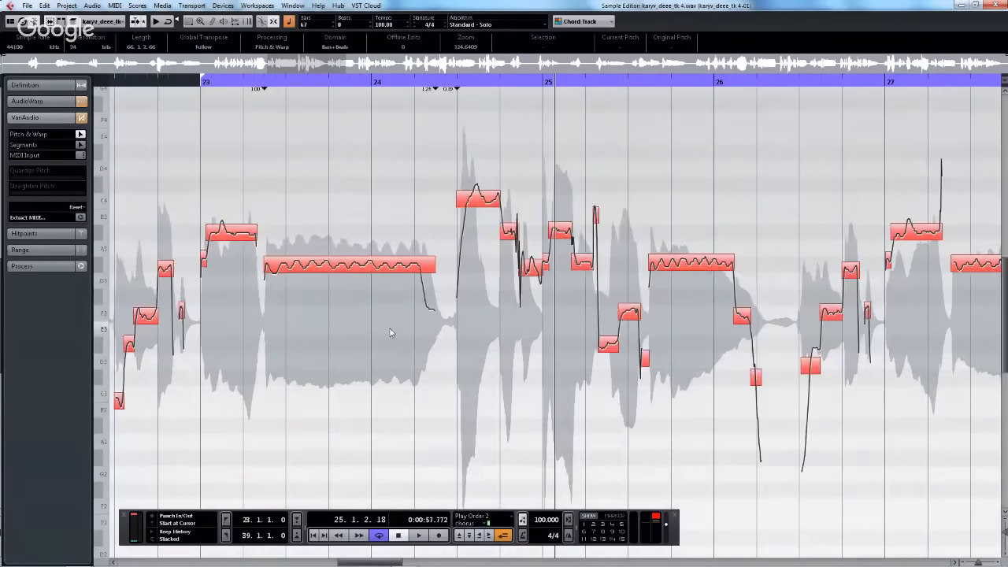
left_click_drag(166, 79, 111, 82)
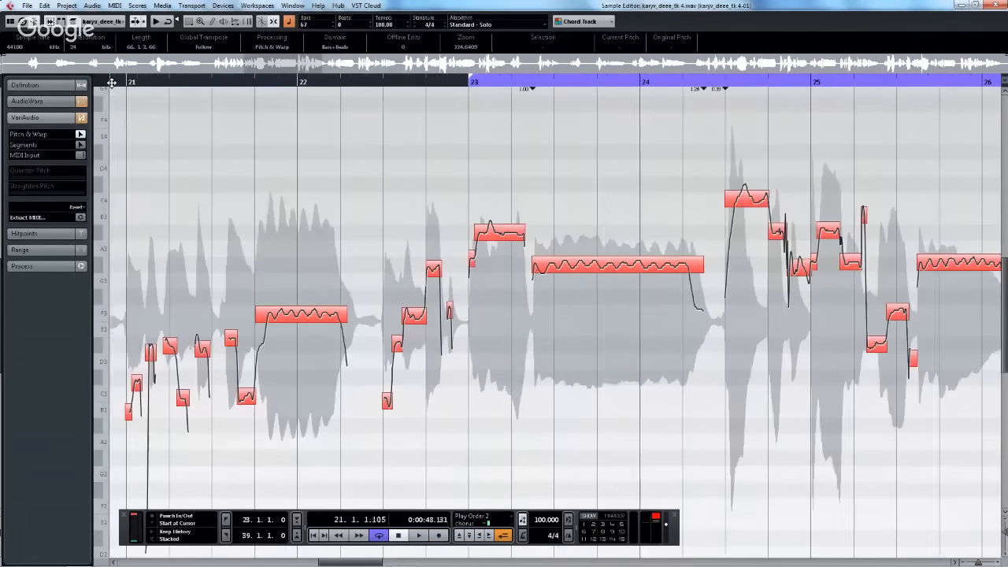
mouse_move(570, 267)
left_mouse_down()
mouse_move(577, 235)
mouse_move(574, 331)
mouse_move(564, 278)
left_mouse_up()
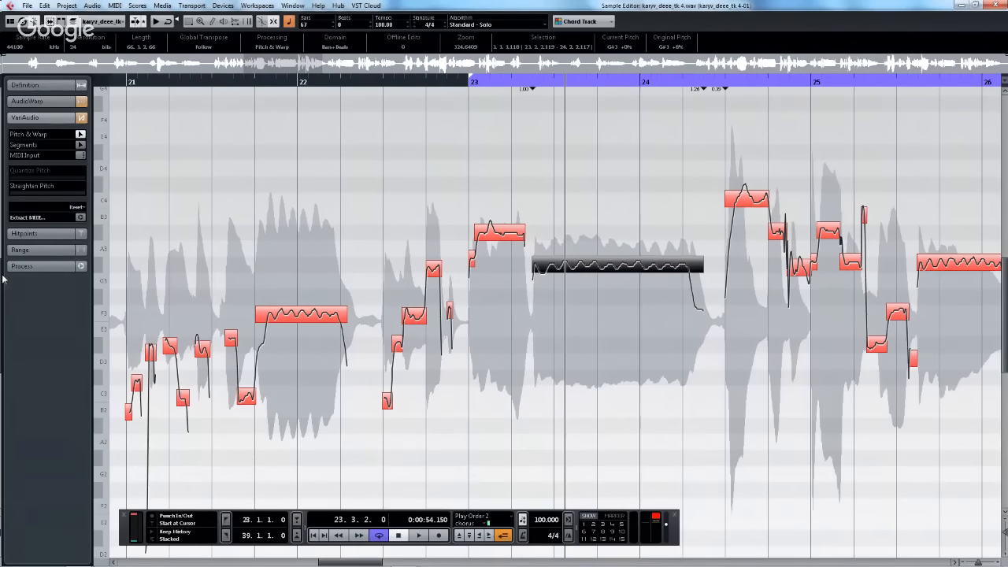
mouse_move(20, 191)
left_mouse_down()
mouse_move(71, 194)
mouse_move(36, 193)
left_mouse_up()
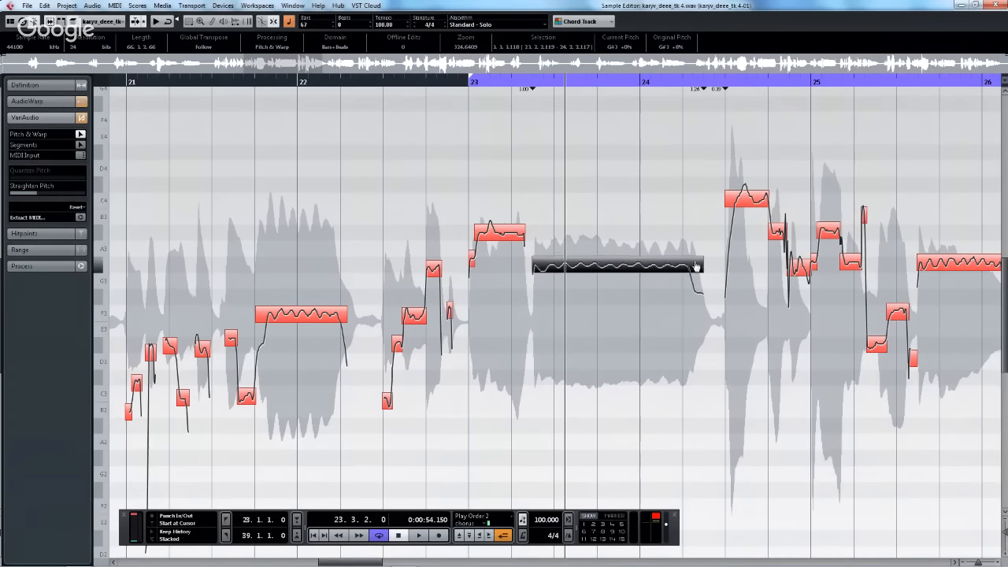
left_click_drag(699, 260, 696, 218)
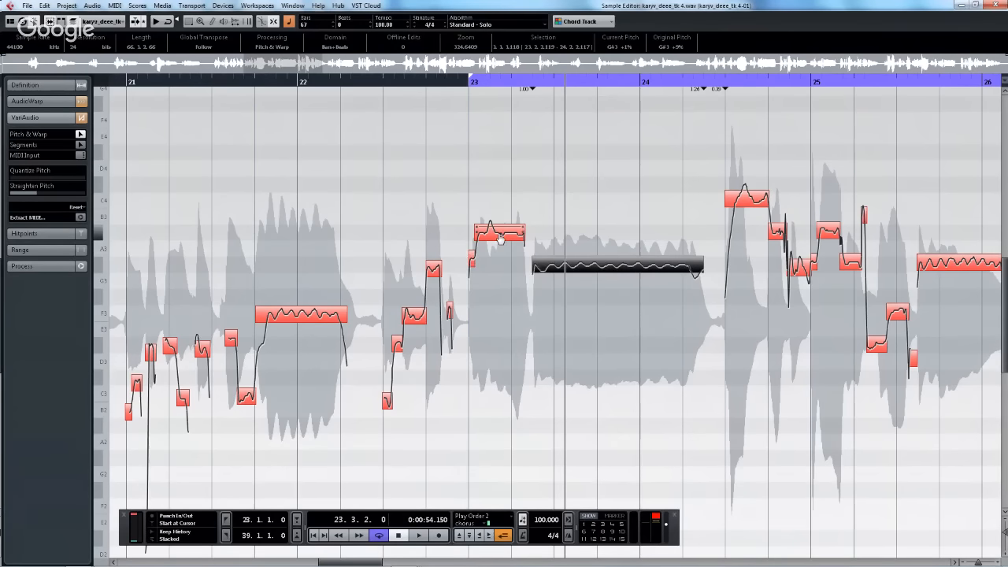
- Fully quantize the pitch of the vocal segments from late bar 21 to bar 24, close the Sample Editor and deselect the event
left_click_drag(262, 179, 740, 416)
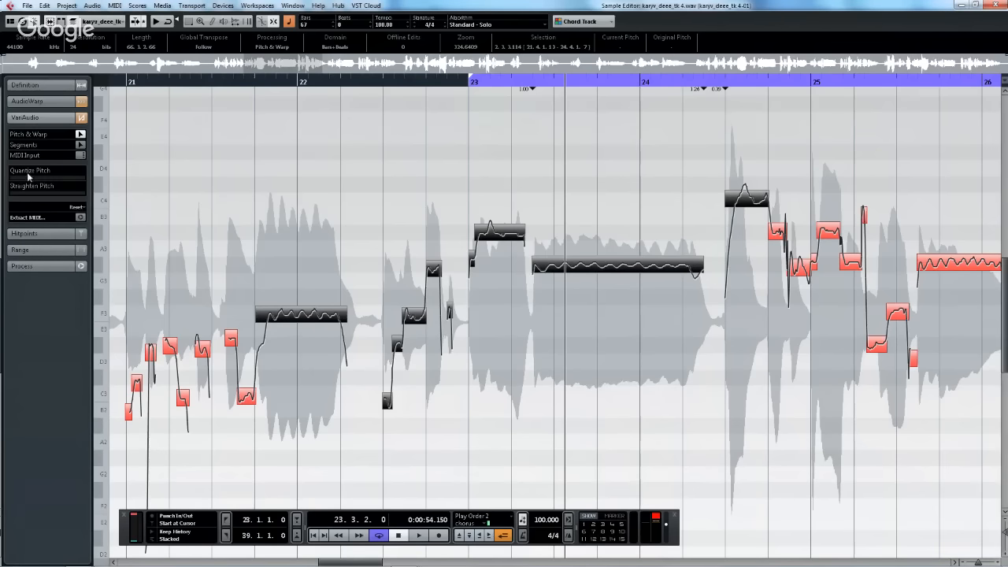
left_click_drag(34, 179, 63, 183)
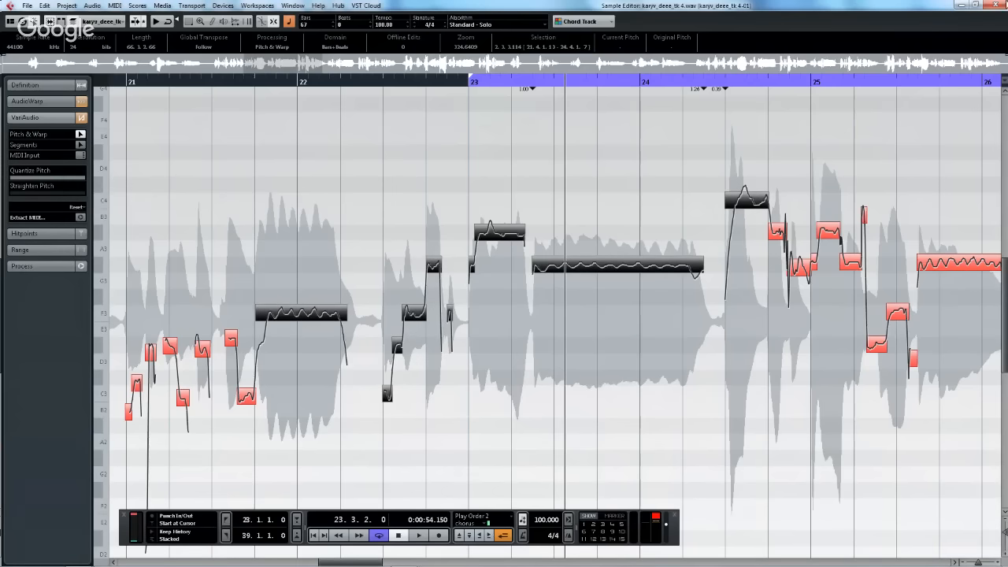
left_click(994, 5)
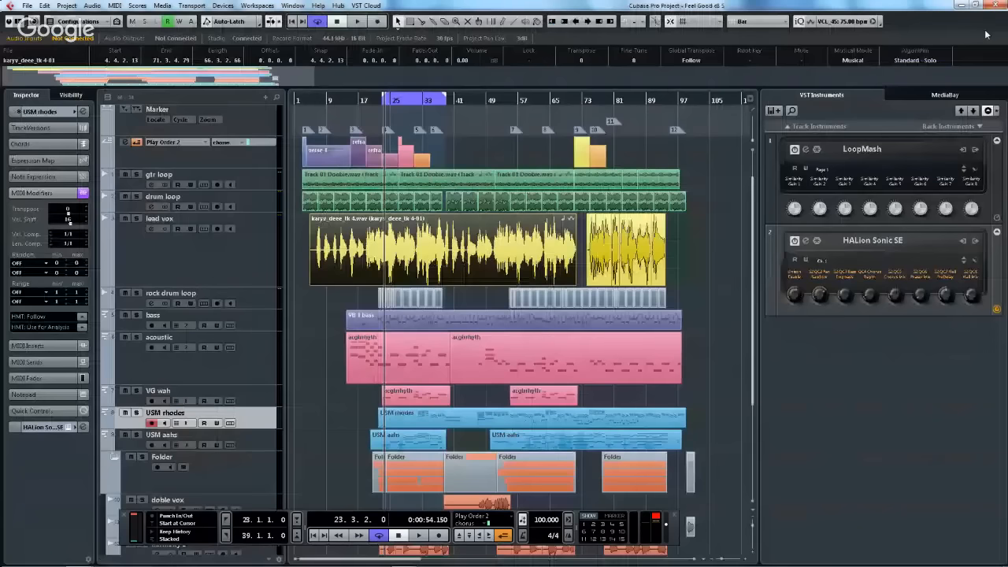
left_click(691, 253)
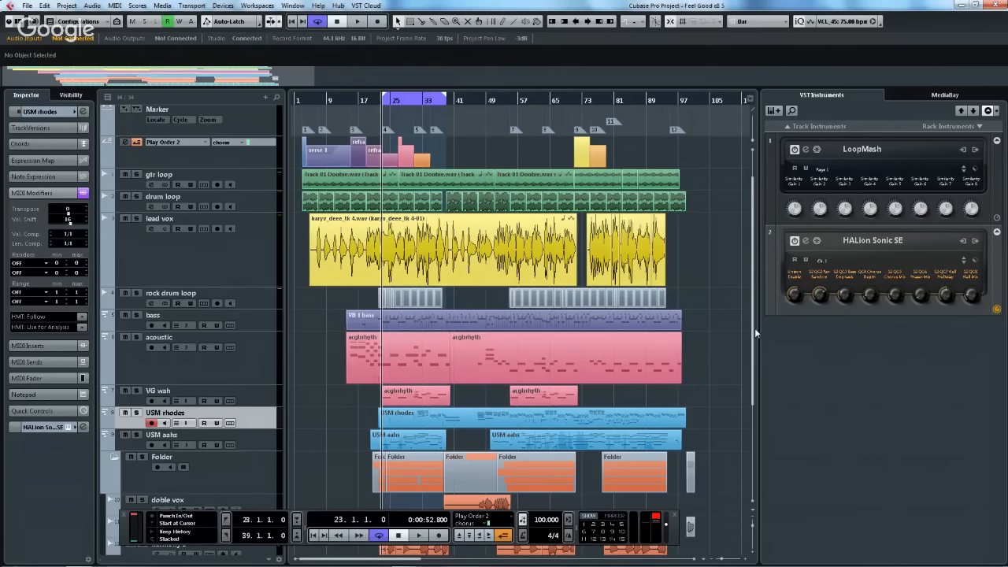
- Create a new project from the Empty template
left_click(27, 8)
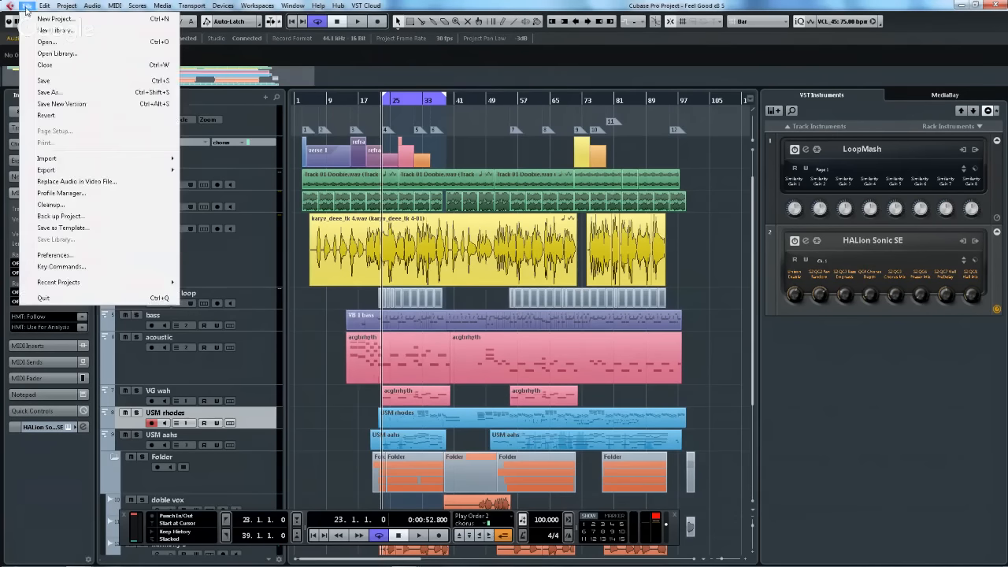
left_click(69, 20)
double_click(408, 170)
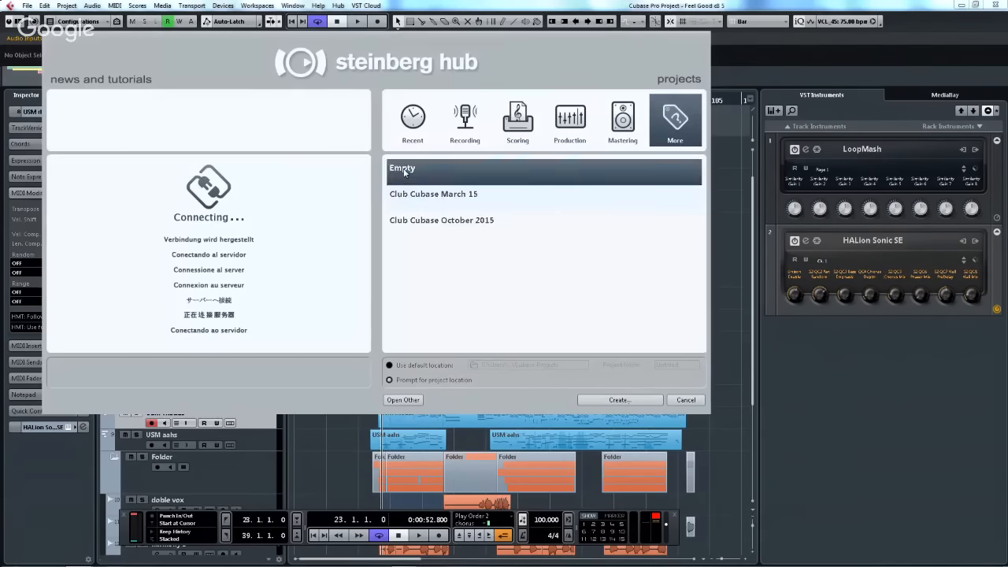
left_click(518, 385)
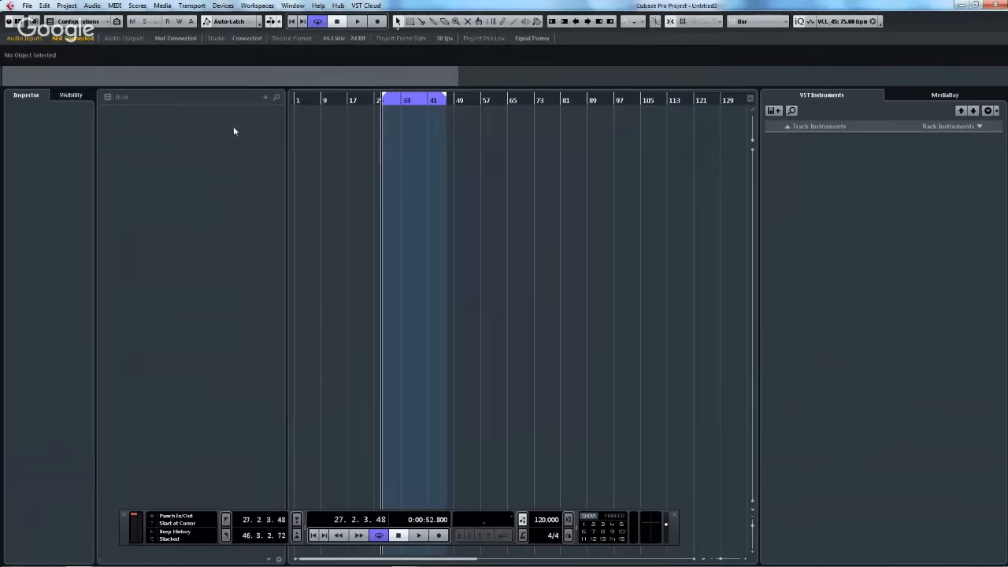
- Add one instrument track using the HALion Sonic SE synth
right_click(211, 137)
left_click(258, 157)
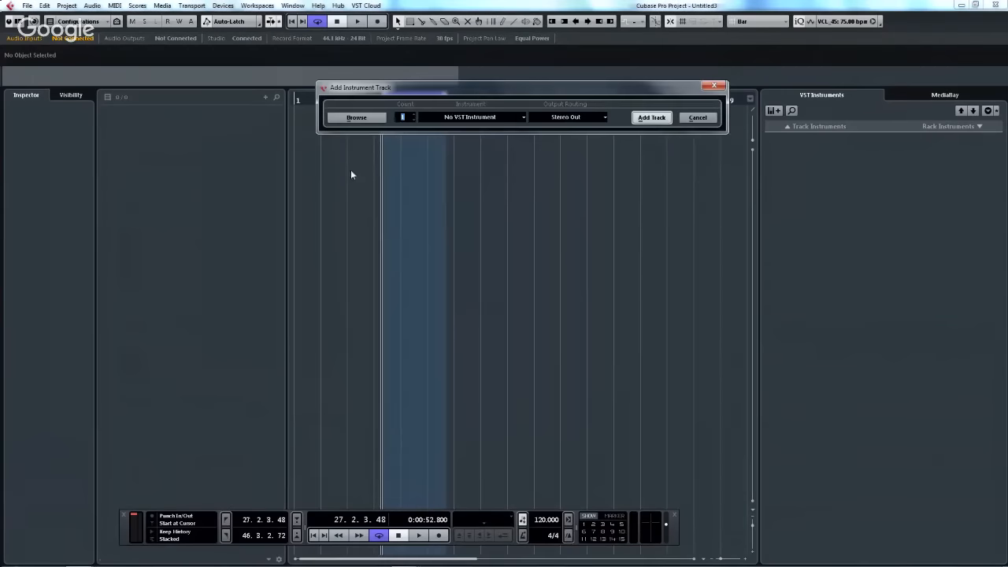
left_click(456, 116)
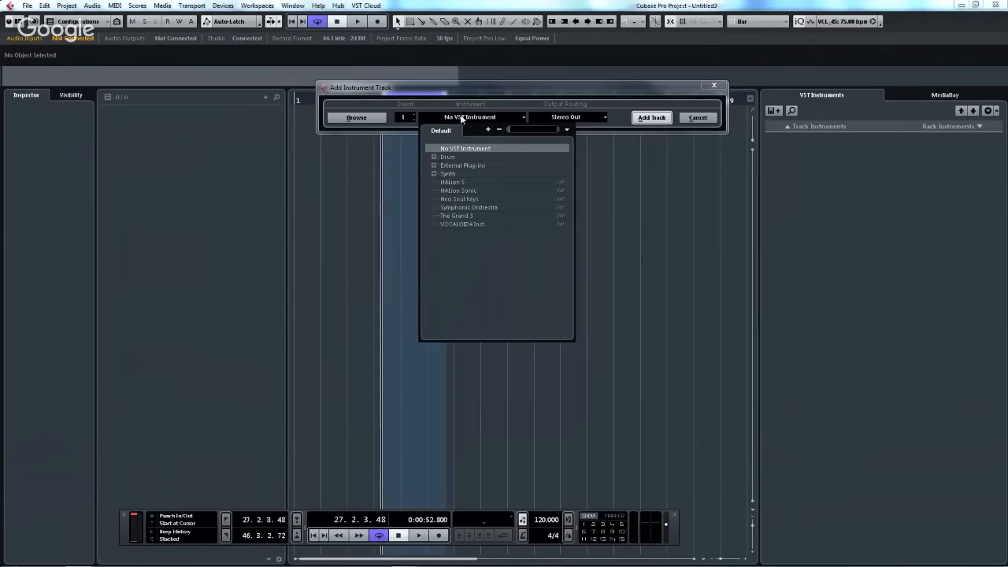
left_click(434, 174)
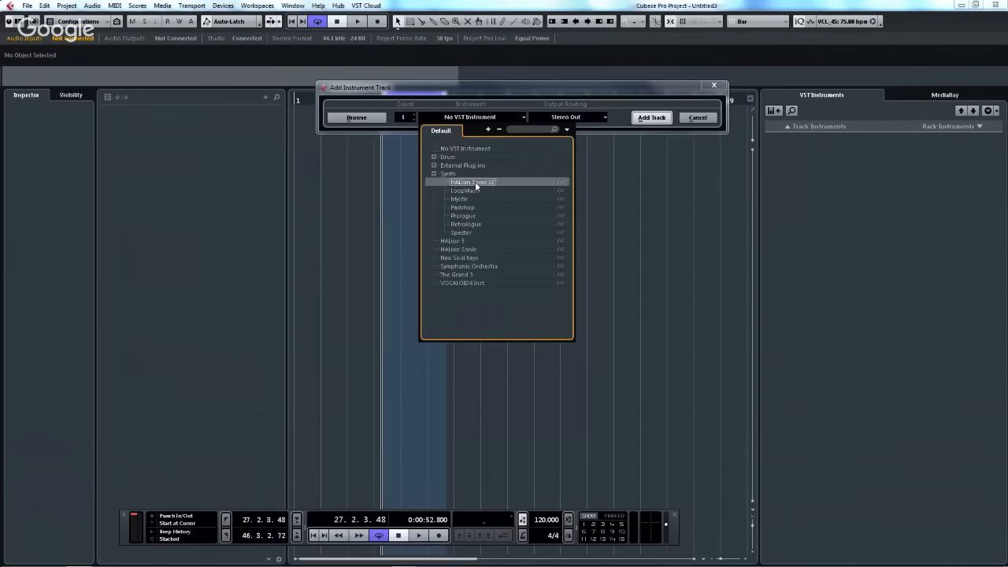
left_click(477, 182)
left_click(652, 119)
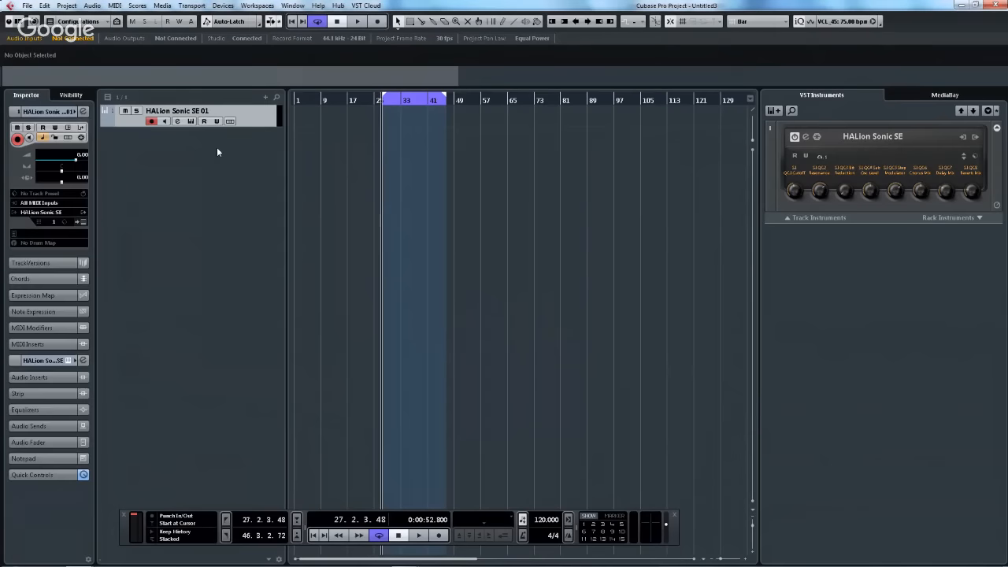
- Load the Autumn Ballad program into slot 1 of HALion Sonic SE and audition some notes
left_click(83, 222)
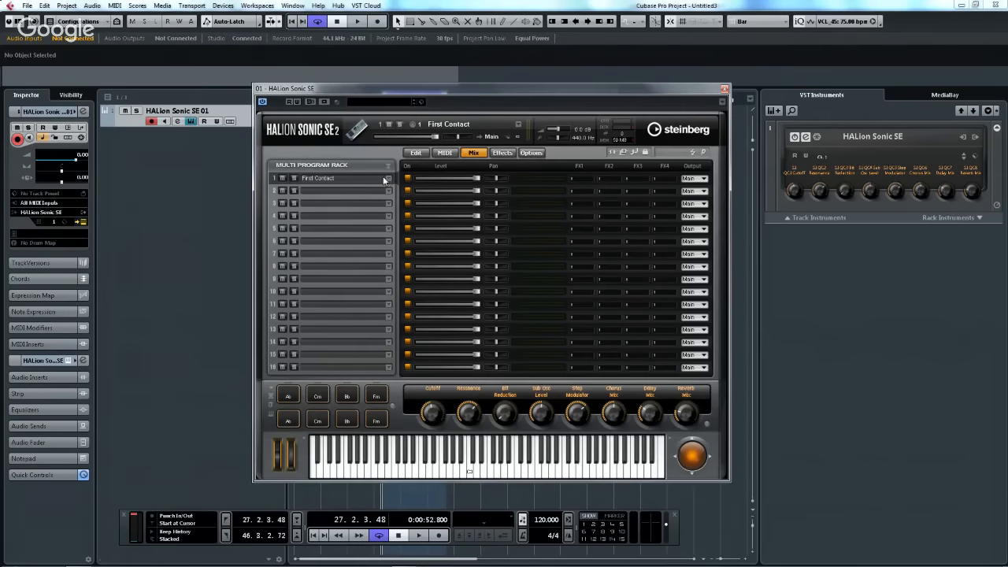
left_click(386, 178)
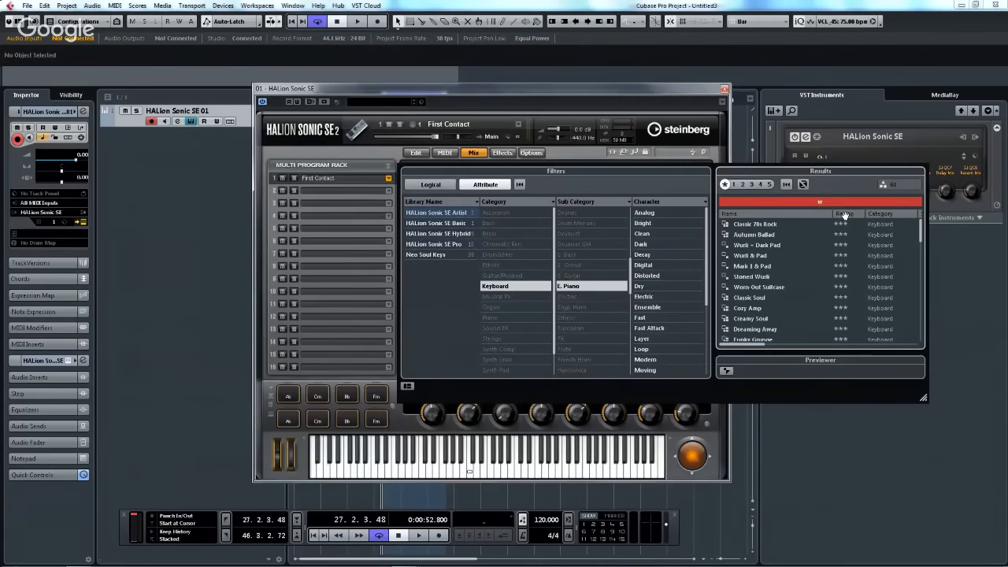
double_click(763, 234)
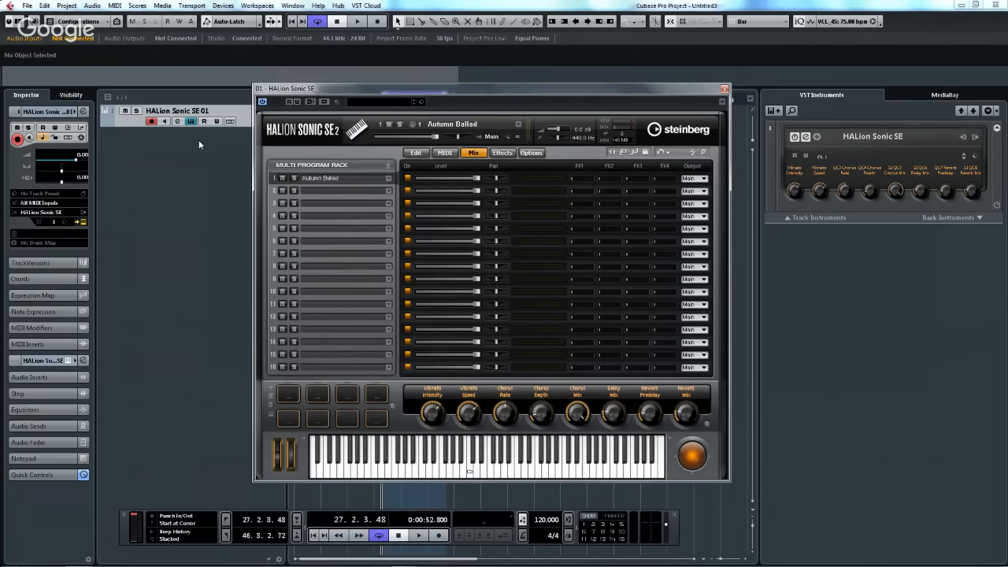
left_click_drag(535, 471, 401, 465)
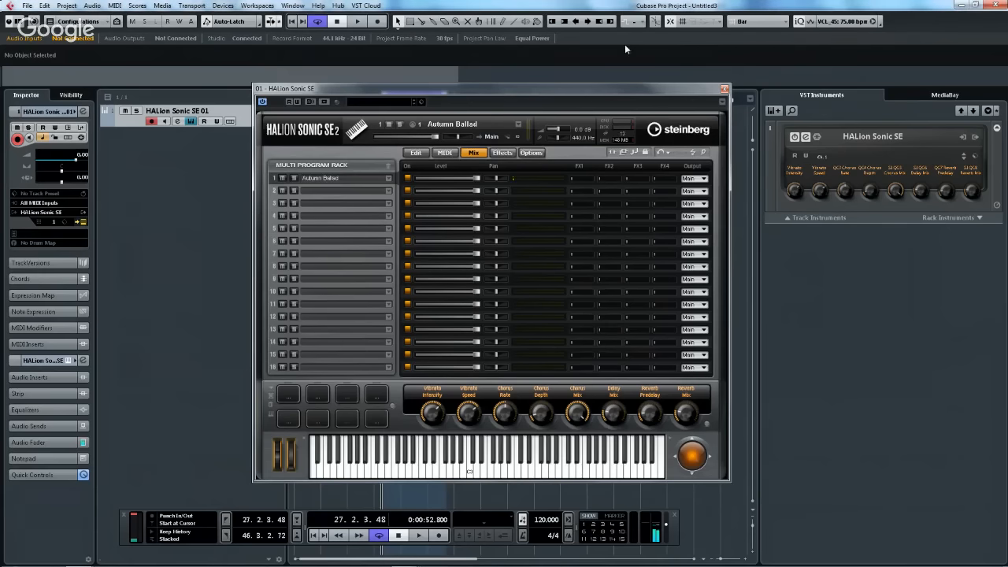
- Open the instrument track's channel settings and place that window beside the HALion Sonic SE window
left_click_drag(548, 90, 818, 98)
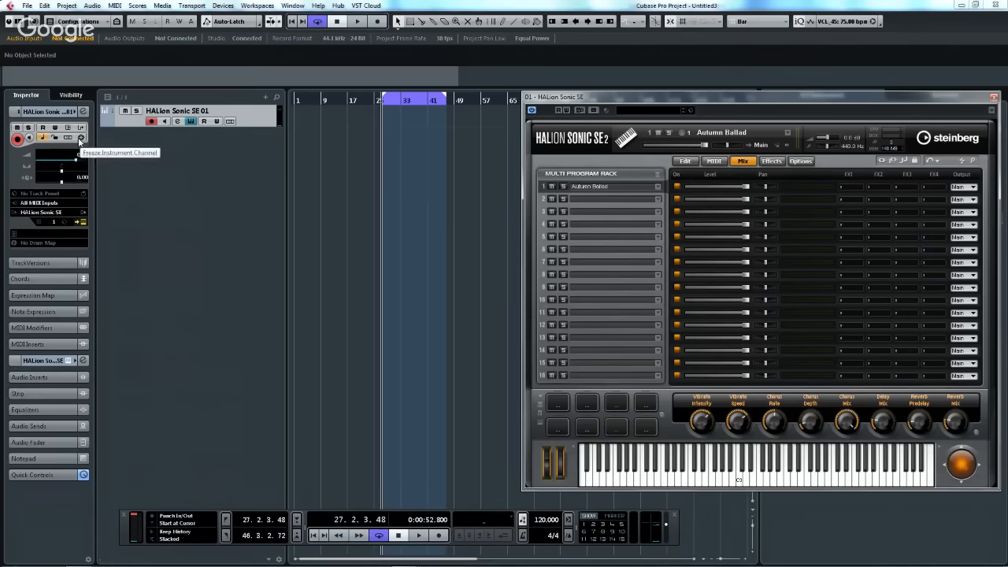
left_click(83, 361)
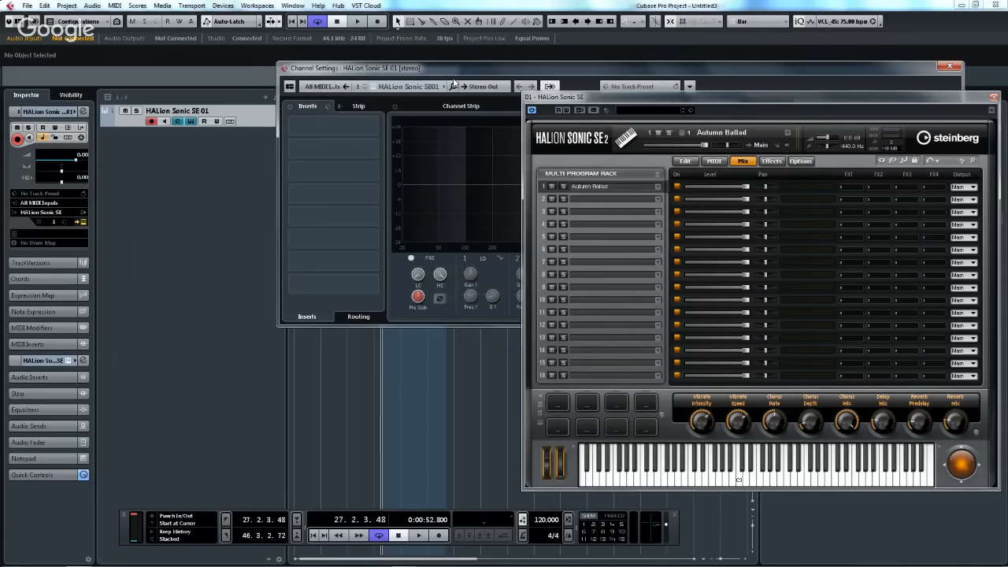
left_click_drag(454, 73, 226, 140)
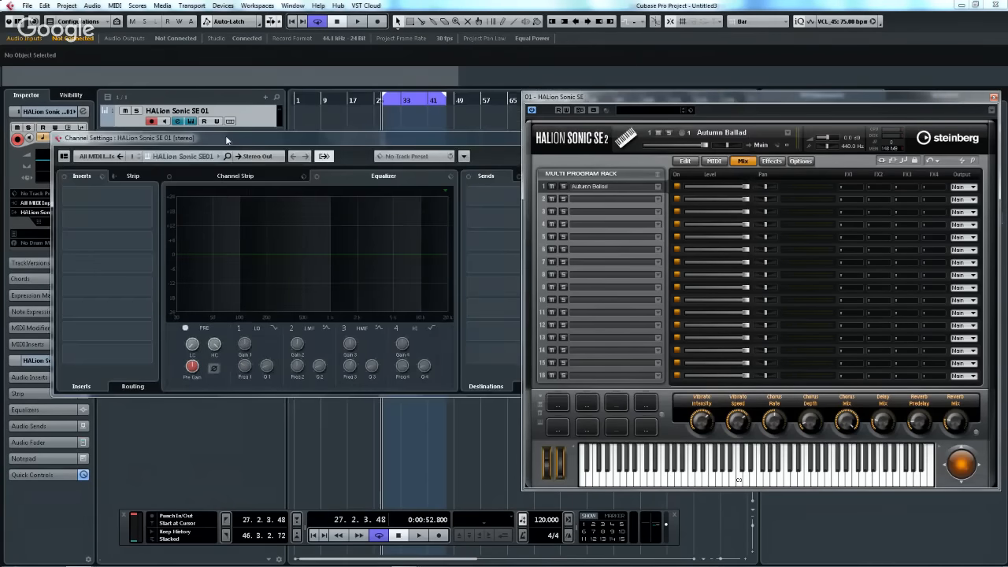
- While playing notes, boost equalizer band 3 to about 20.5 dB at 6.96 kHz and strongly cut the low frequencies with band 1
left_click(687, 476)
left_click_drag(362, 251, 406, 203)
left_click(778, 480)
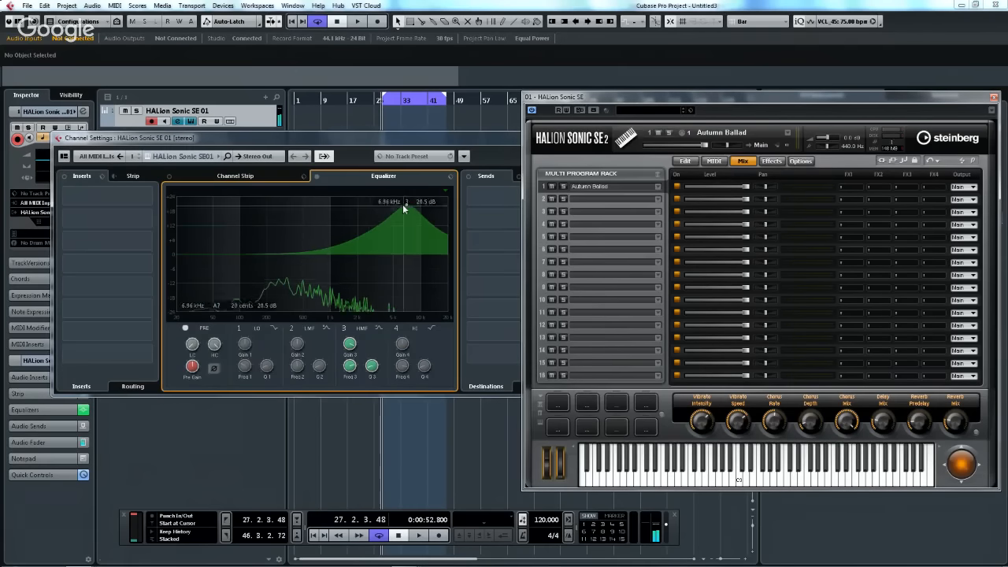
left_click(789, 480)
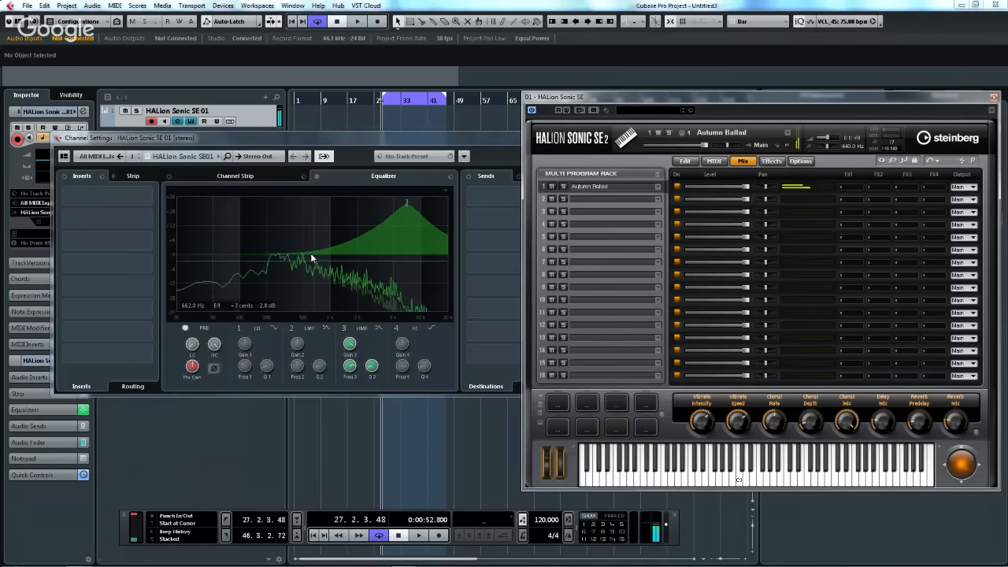
left_click_drag(226, 279, 224, 307)
left_click(791, 483)
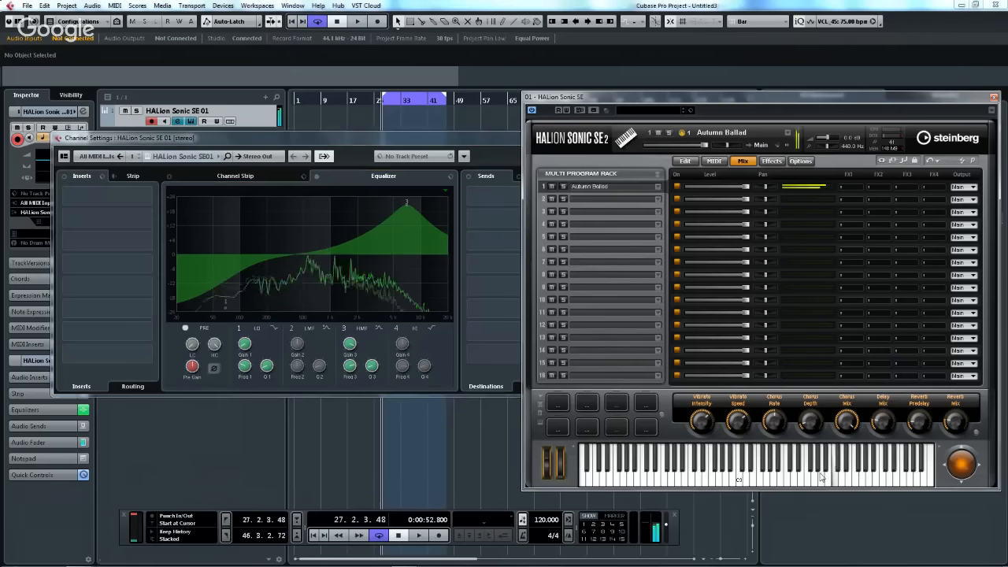
- Load the DaTube distortion effect into the first insert slot of the HALion Sonic SE channel
left_click(93, 177)
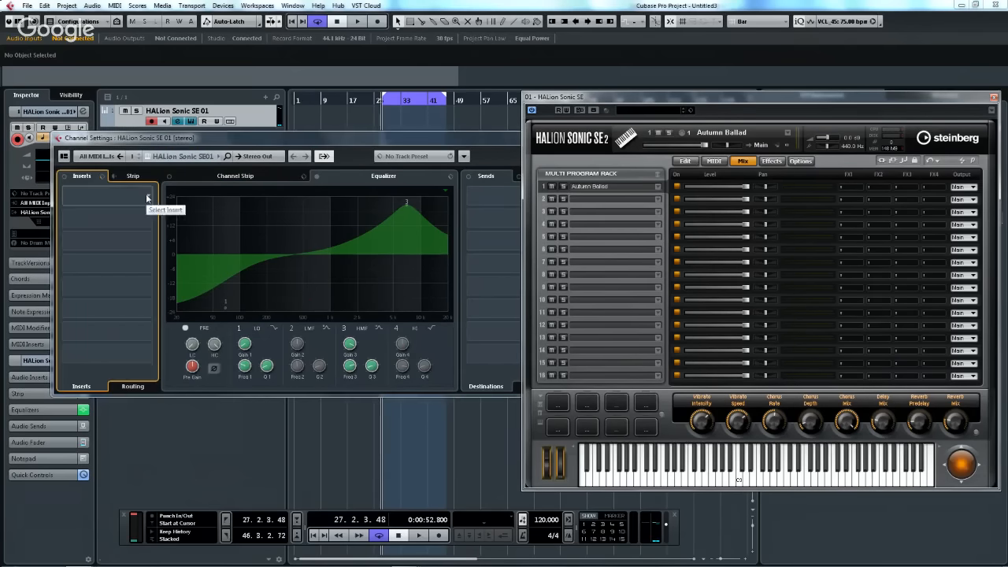
left_click(134, 196)
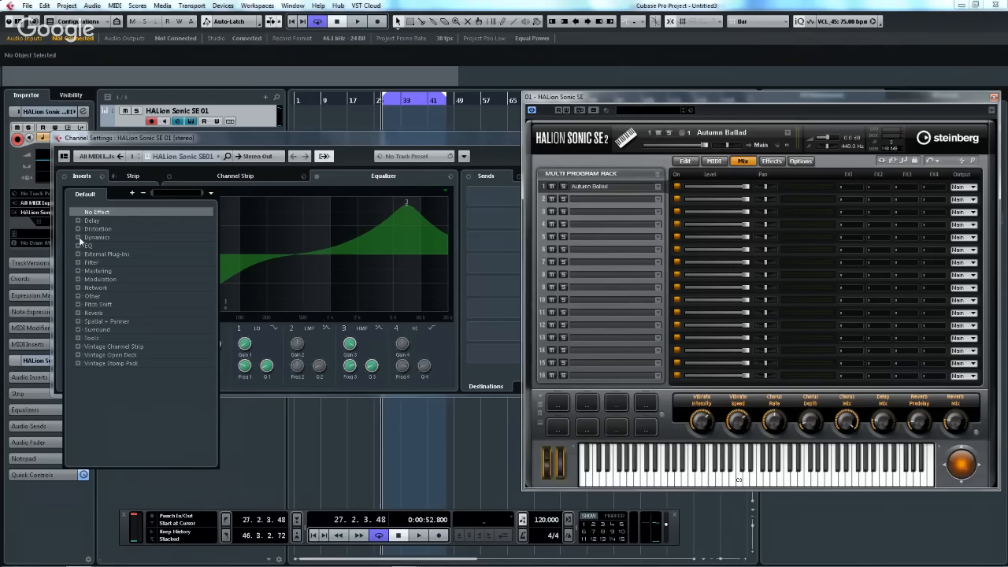
left_click(78, 229)
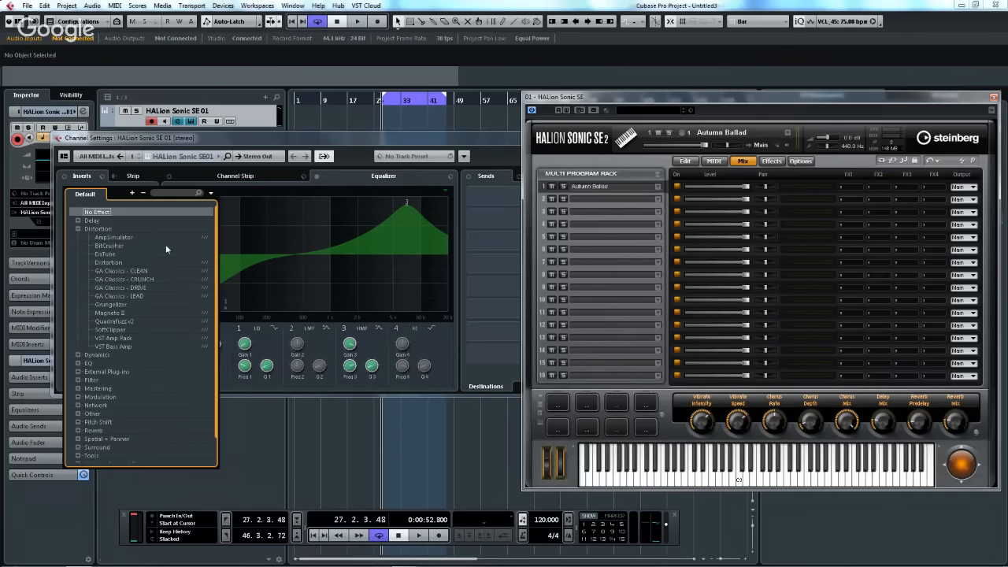
left_click(111, 254)
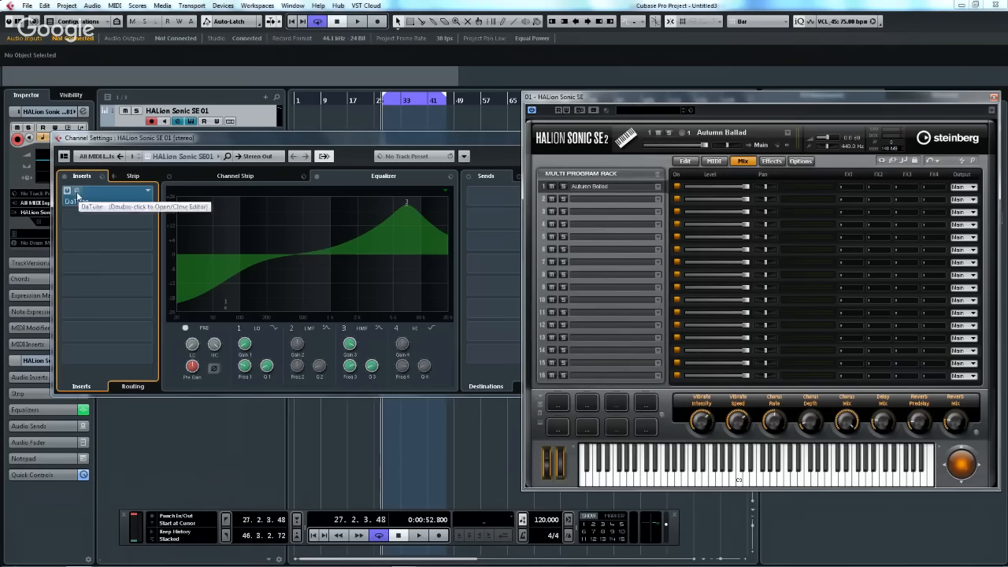
- Set DaTube's Drive to 92 % and audition the sound with a few notes on the HALion Sonic SE keyboard
left_click(77, 193)
left_click_drag(453, 307, 474, 257)
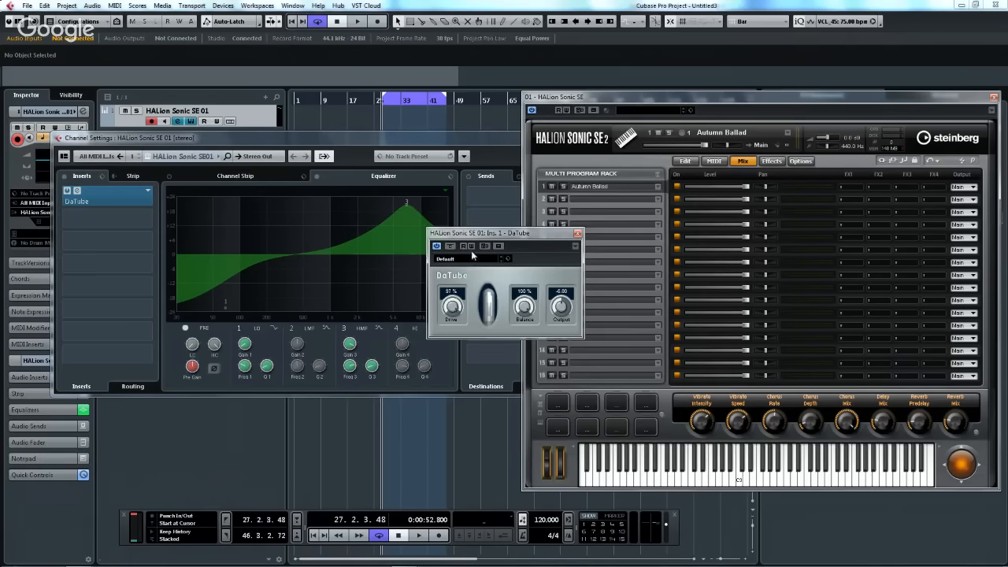
left_click(762, 482)
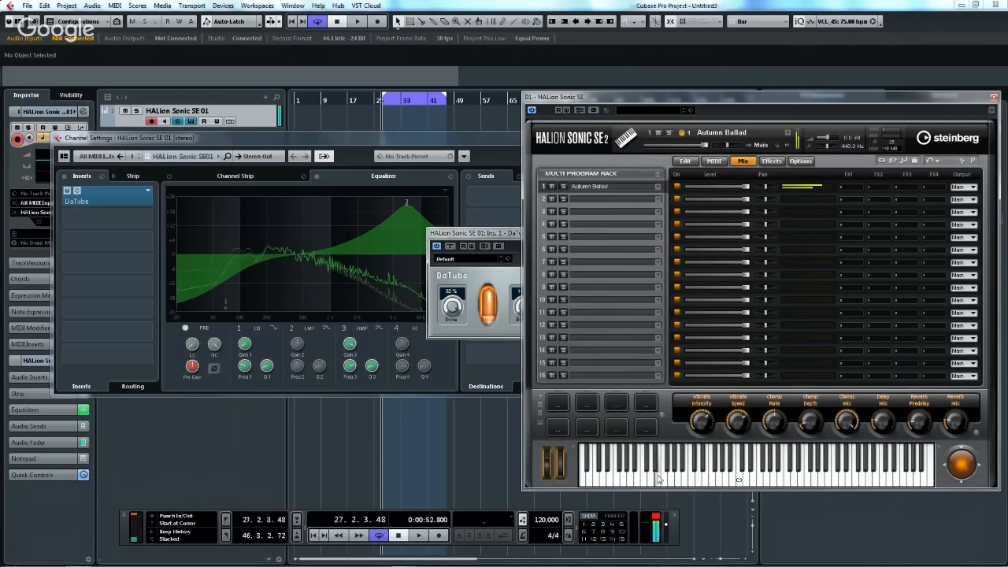
- Close the HALion Sonic SE, channel settings and DaTube windows
left_click(994, 97)
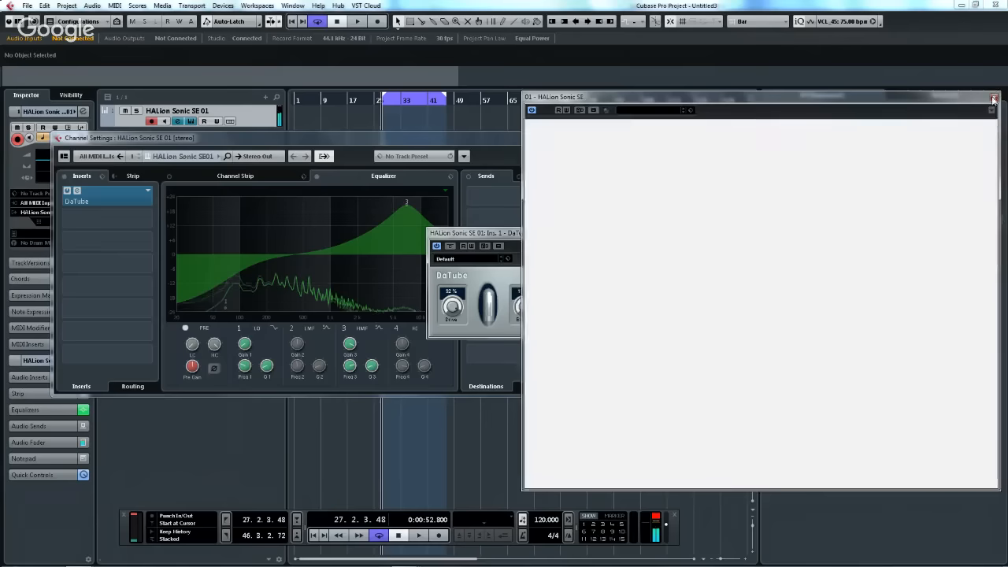
left_click(724, 136)
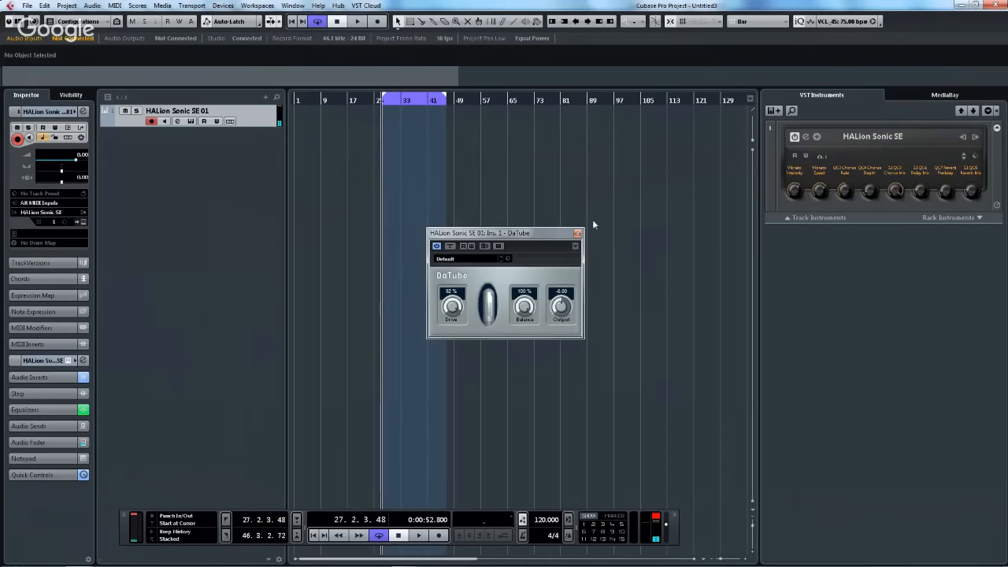
left_click(578, 236)
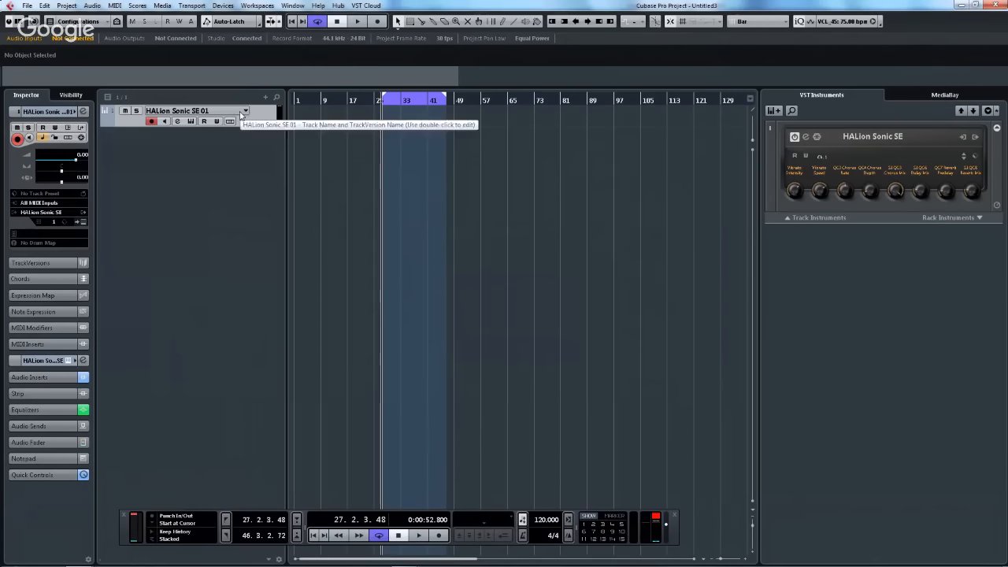
- Rename the HALion Sonic SE 01 track as dirty rhodes
double_click(205, 113)
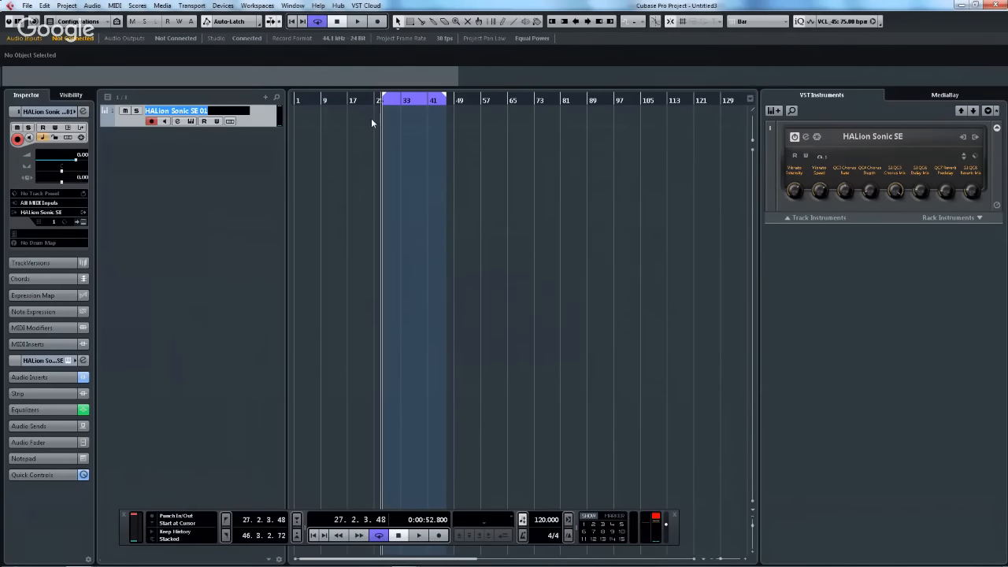
type("d")
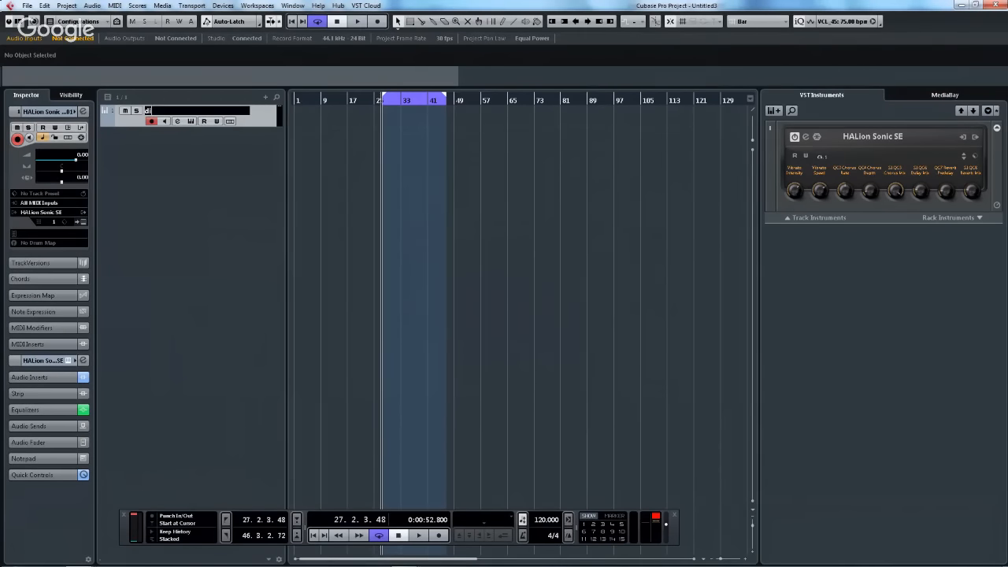
type("irty rhodes")
key("Return")
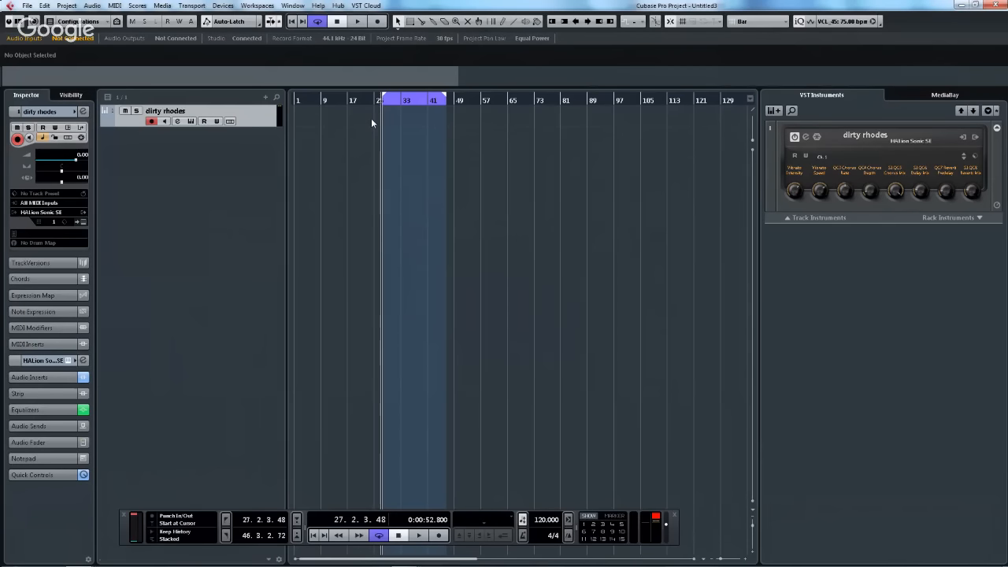
- Save the dirty rhodes track as a track preset named dirty rhodes
right_click(242, 112)
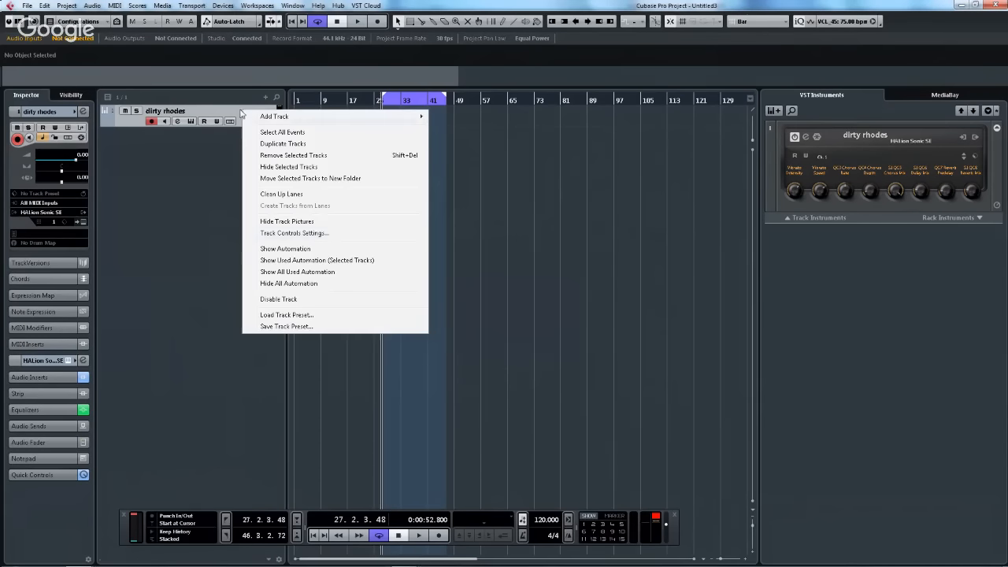
left_click(290, 325)
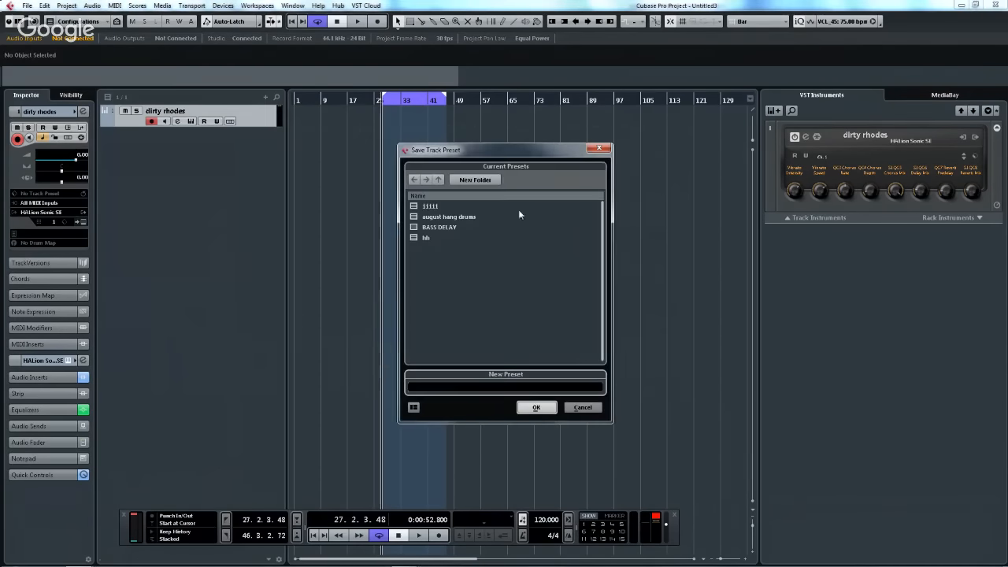
type("dirty rhodes b")
key("Caps_Lock")
type("ANGOU")
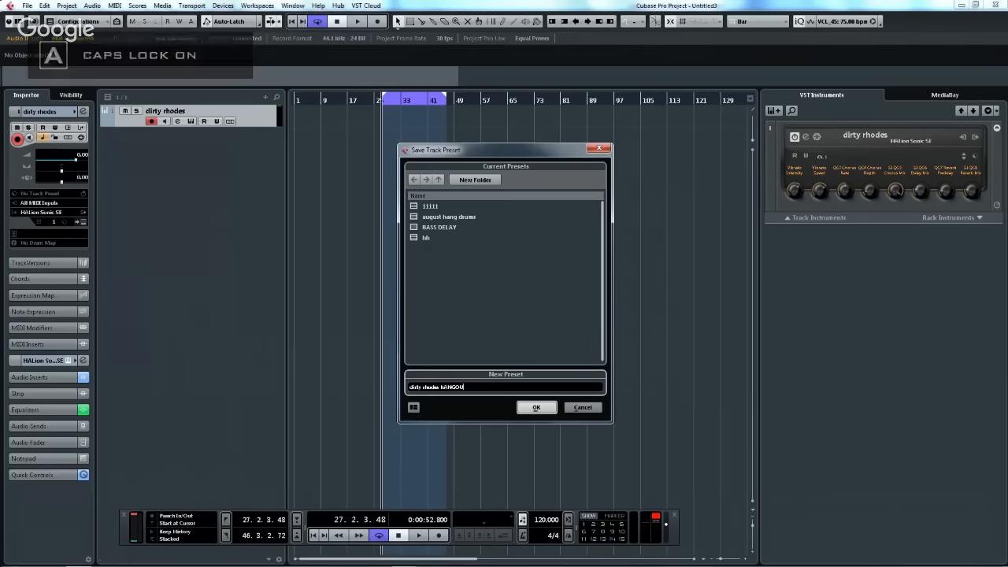
type("T")
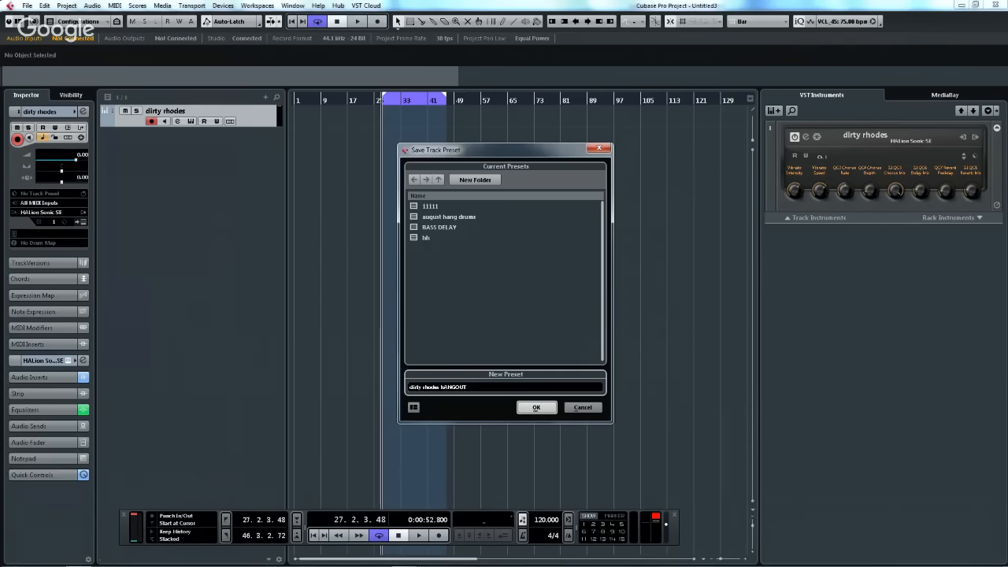
key("BackSpace")
key("BackSpace")
key("BackSpace")
key("BackSpace")
key("BackSpace")
key("BackSpace")
key("BackSpace")
left_click(535, 408)
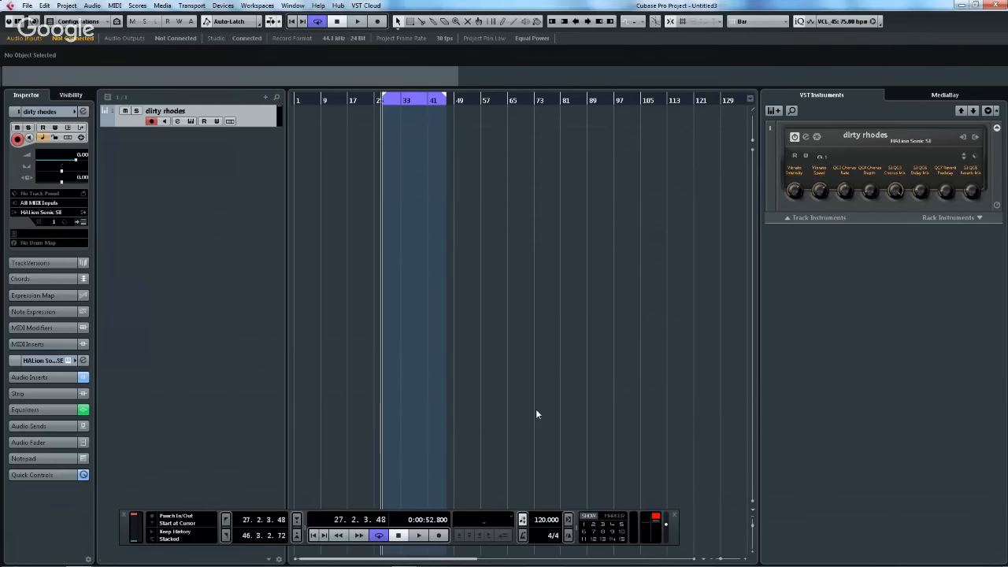
- Start adding another instrument track, open its preset browser and clear the GA SE Library content filter
right_click(203, 167)
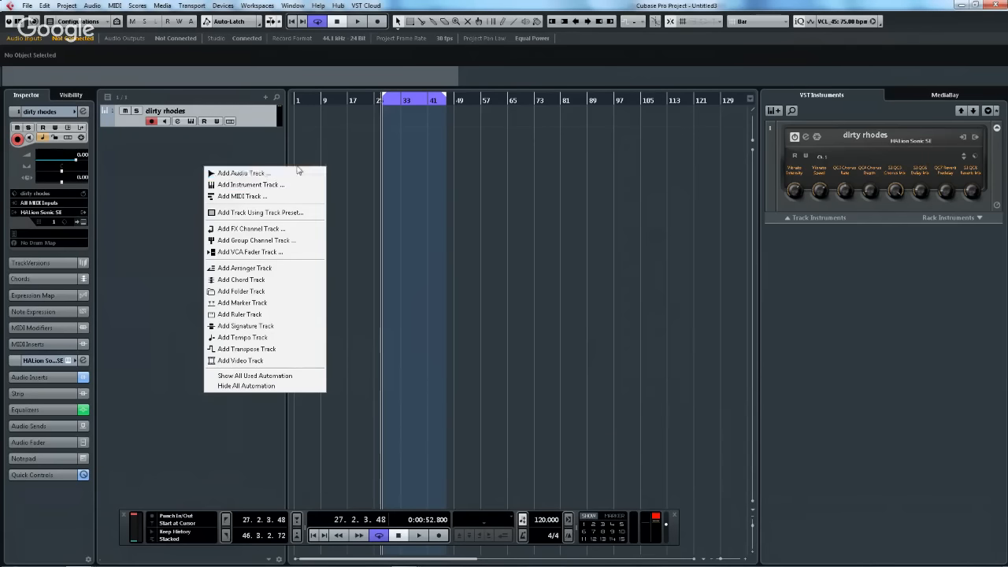
left_click(250, 184)
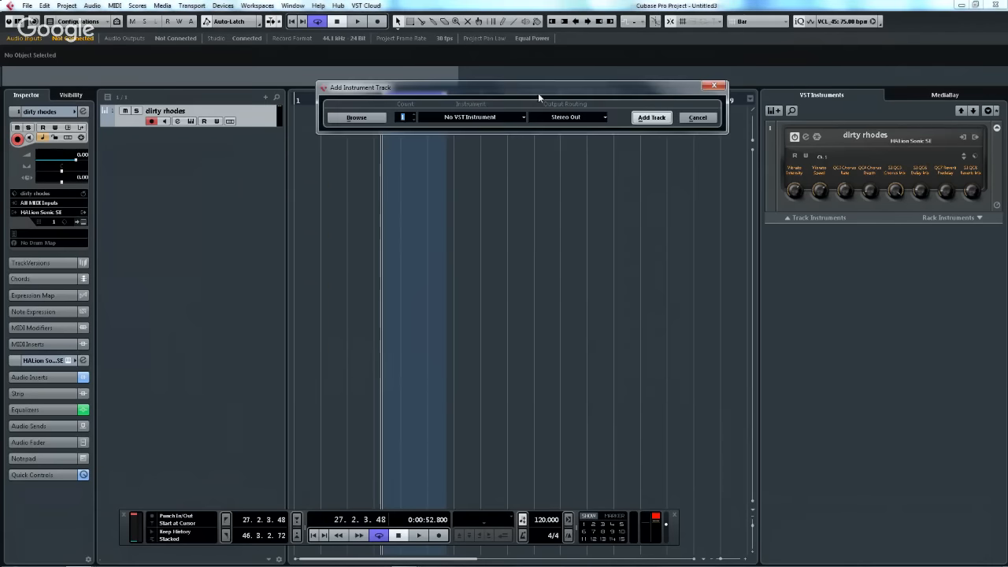
left_click(358, 117)
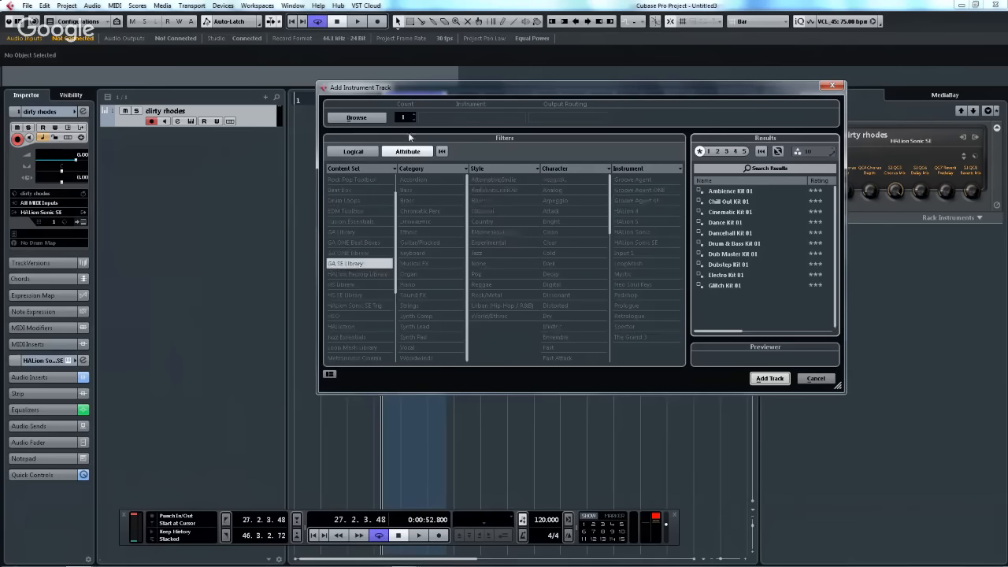
left_click(348, 265)
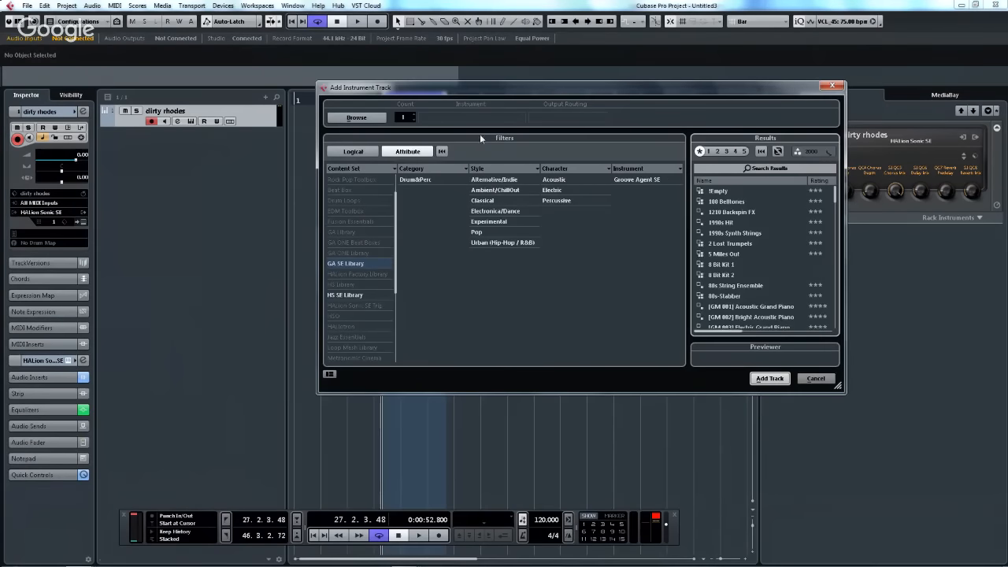
- Search the presets for DIRTY RHODES and add the instrument track from the saved dirty rhodes preset
left_click(766, 169)
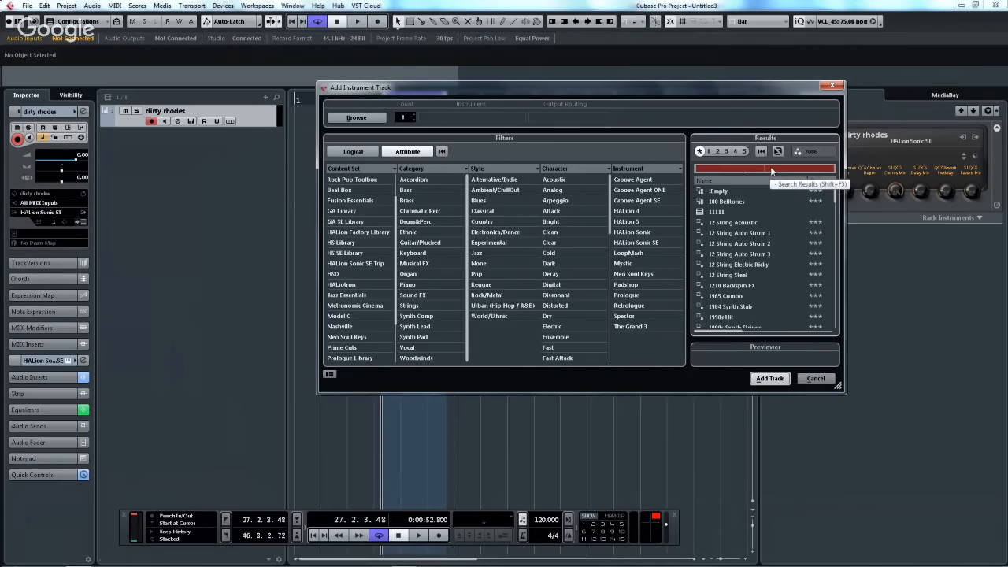
type("DIRTY")
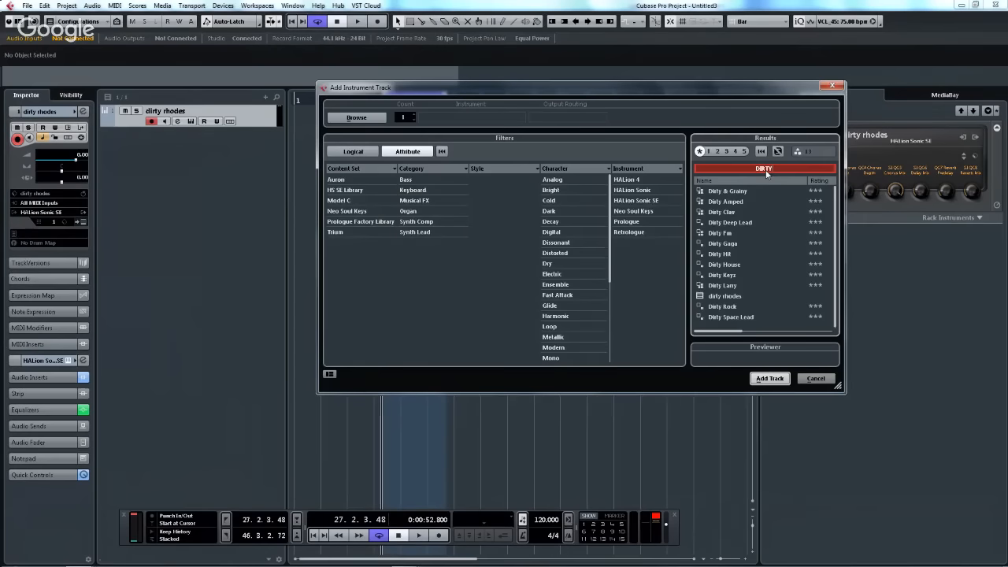
type(" RH")
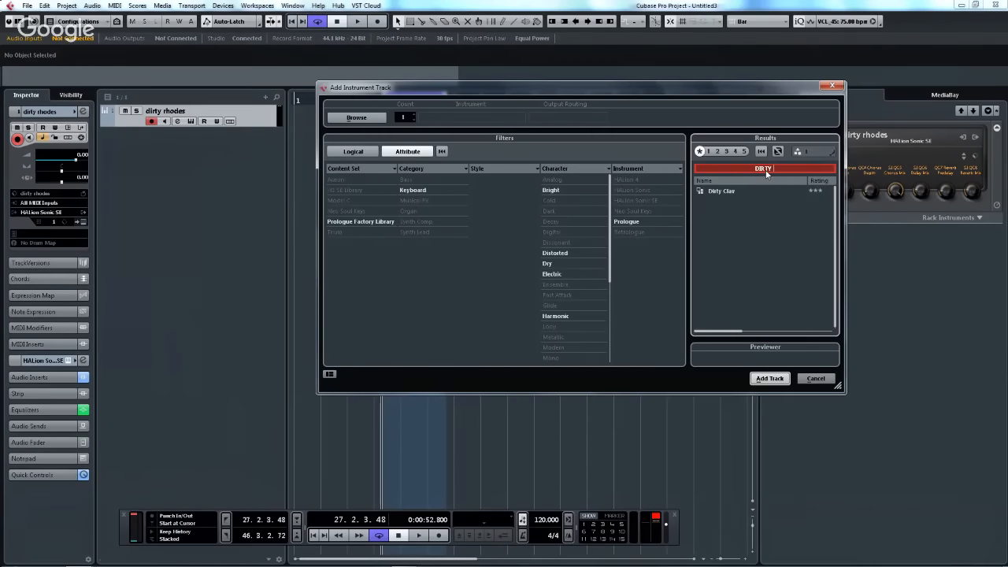
type("ODES")
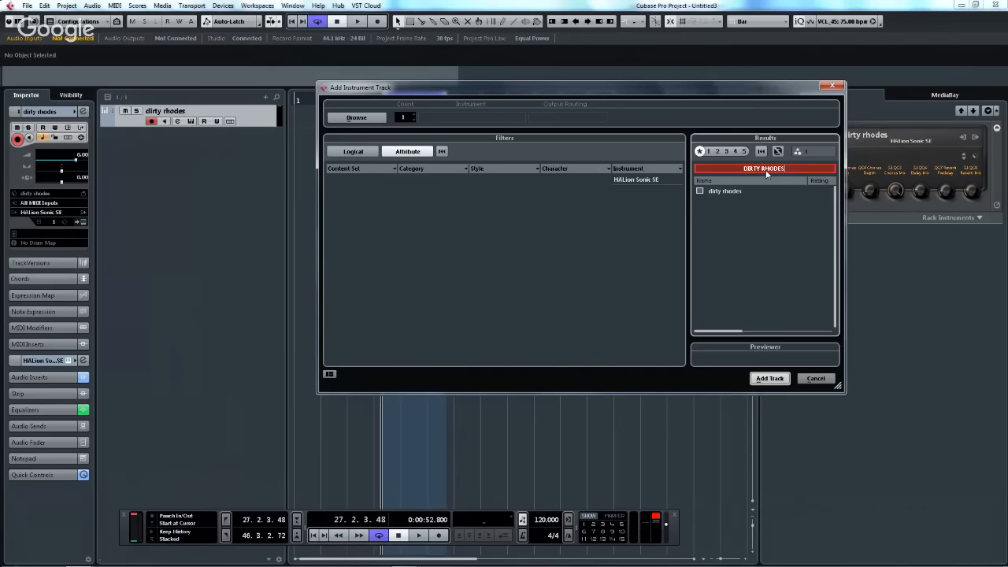
double_click(714, 193)
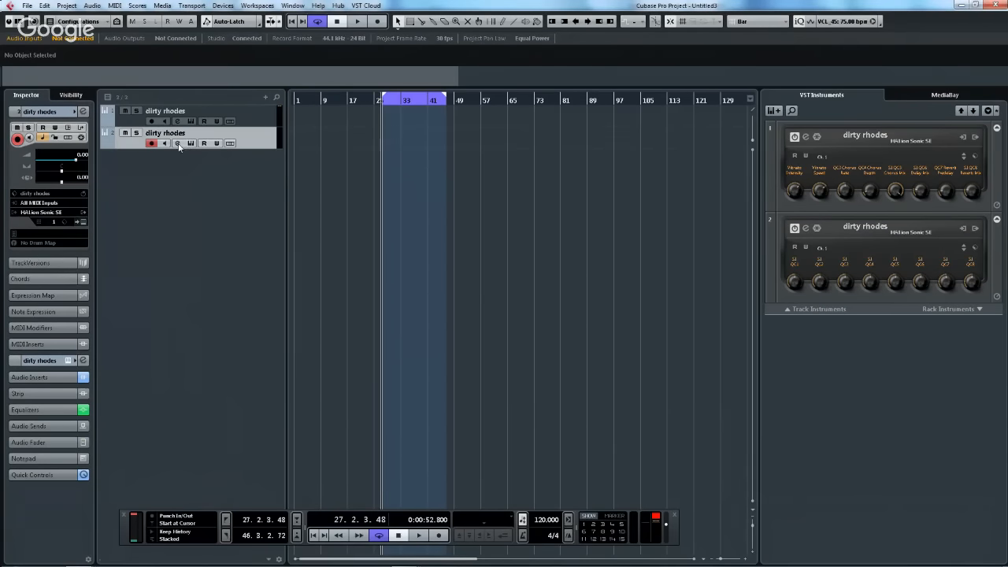
- Check the inserts and equalizer in the second dirty rhodes track's channel settings, and close the window
left_click(177, 142)
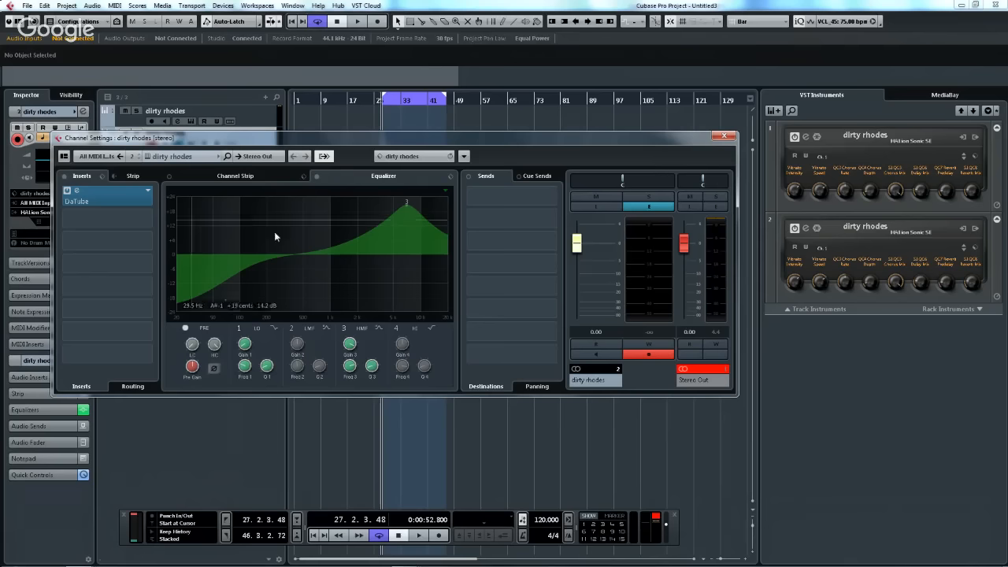
left_click(722, 137)
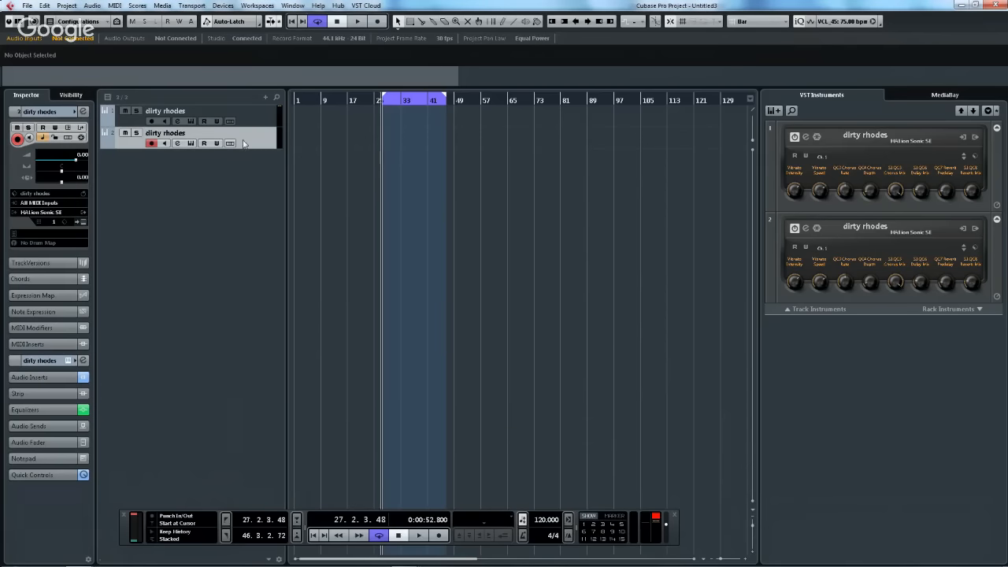
- Review the project's file export and import options without choosing any
left_click(23, 7)
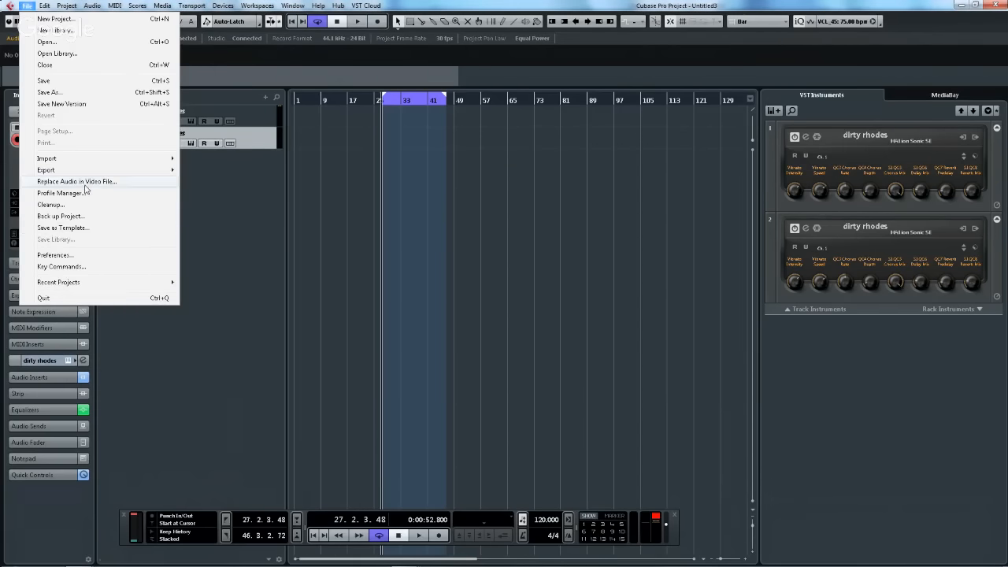
mouse_move(63, 169)
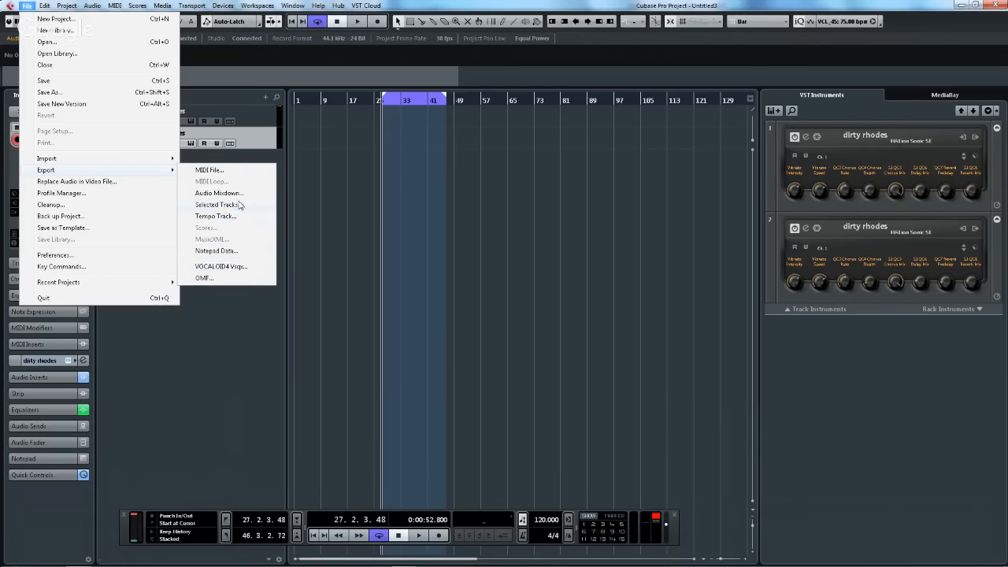
mouse_move(118, 161)
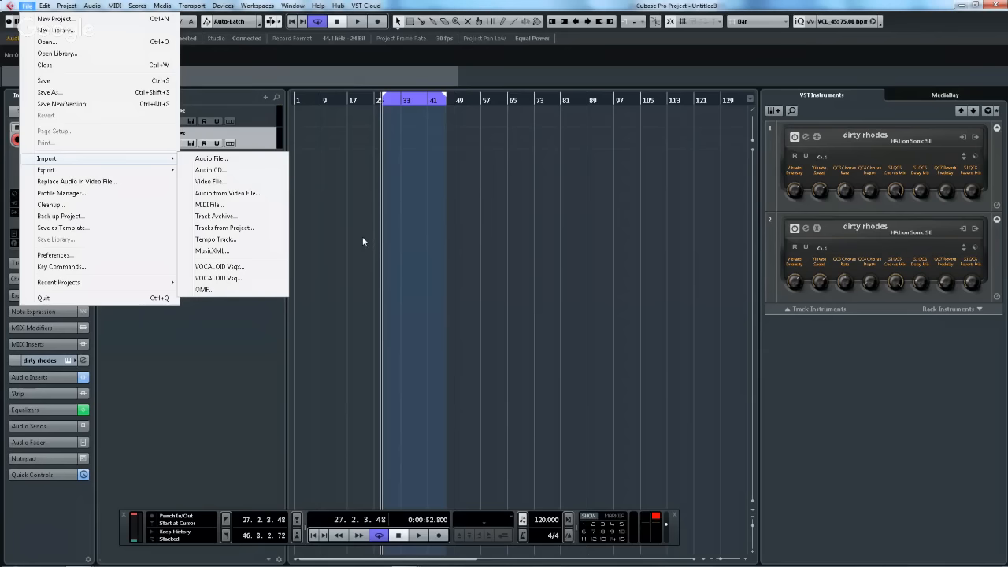
left_click(457, 233)
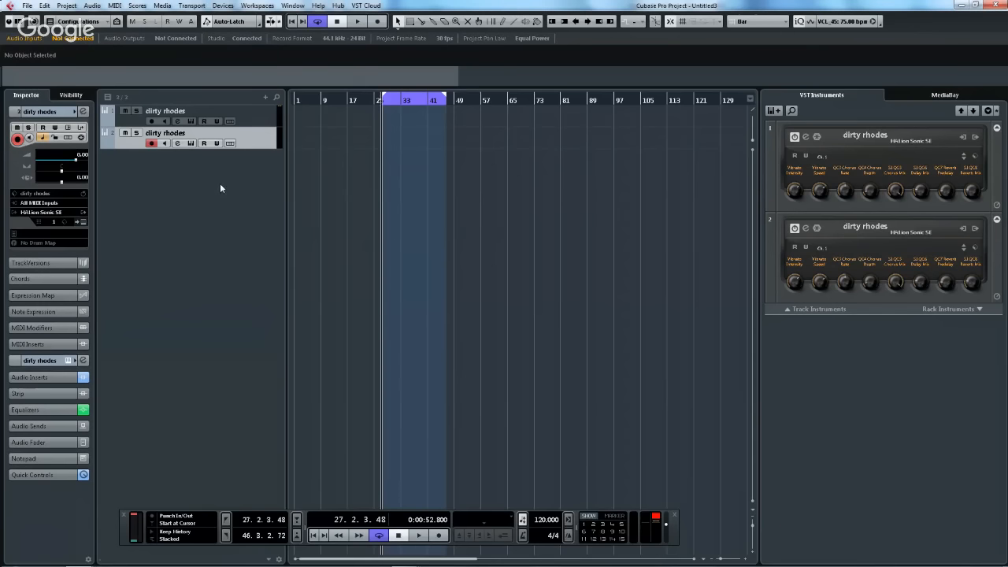
- Examine the MIDI Modifiers section and the Inspector's list of available sections for the second dirty rhodes track without changing them
left_click(44, 328)
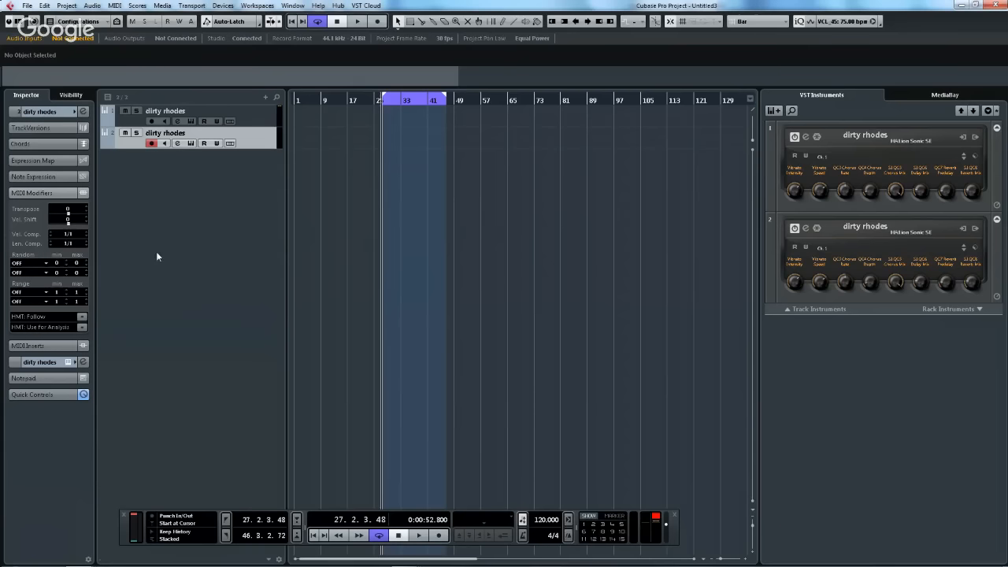
right_click(157, 193)
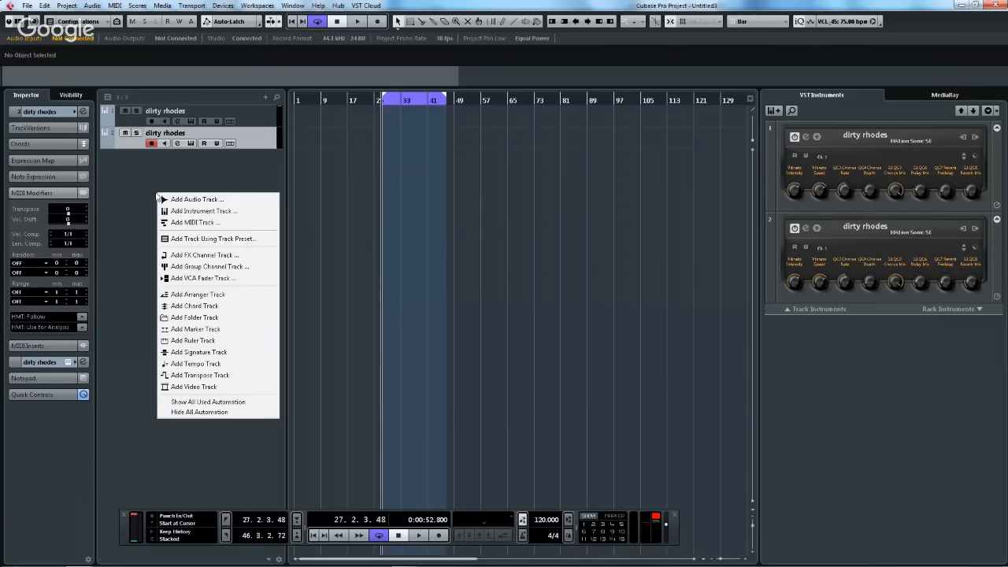
right_click(49, 192)
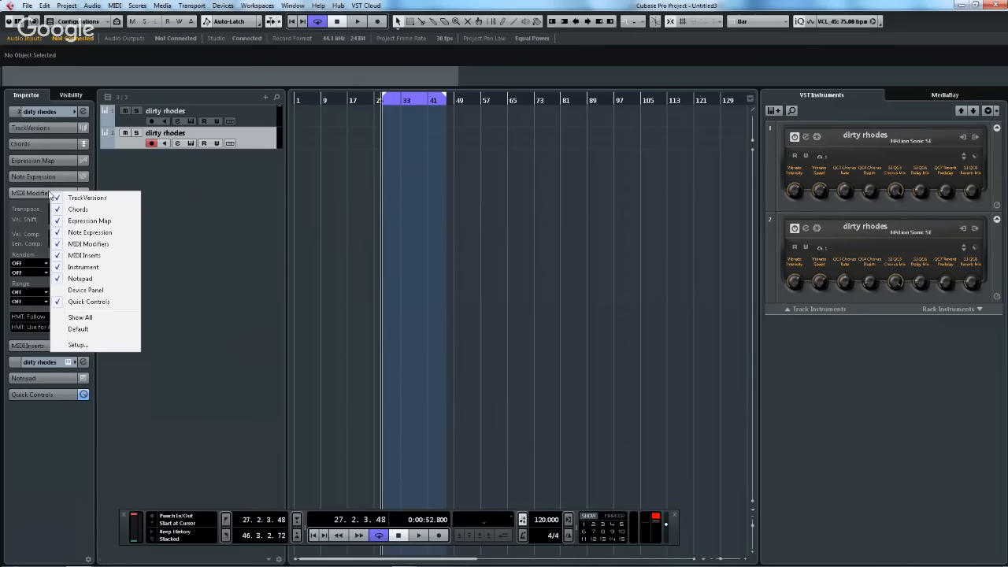
left_click(220, 228)
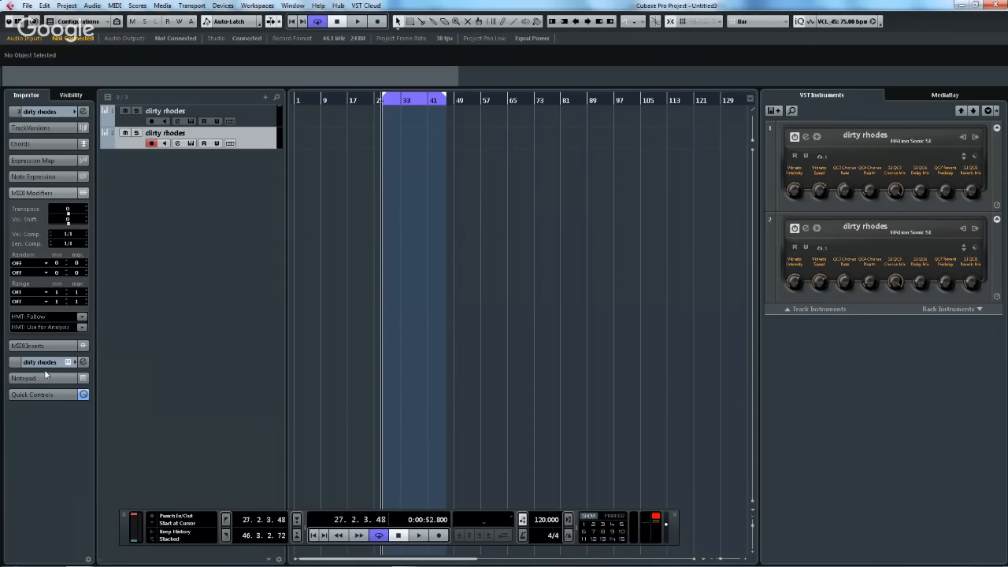
left_click(53, 194)
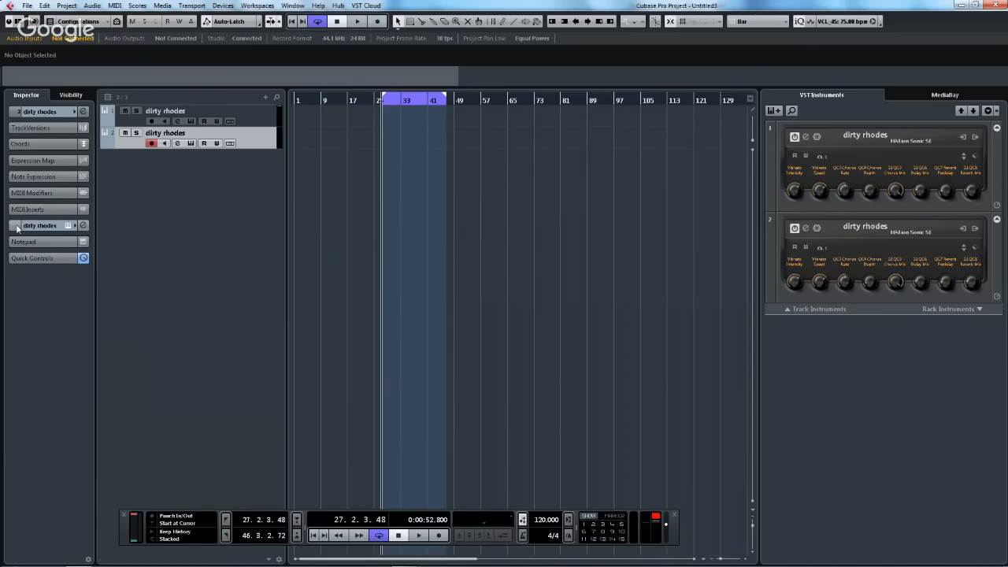
right_click(57, 212)
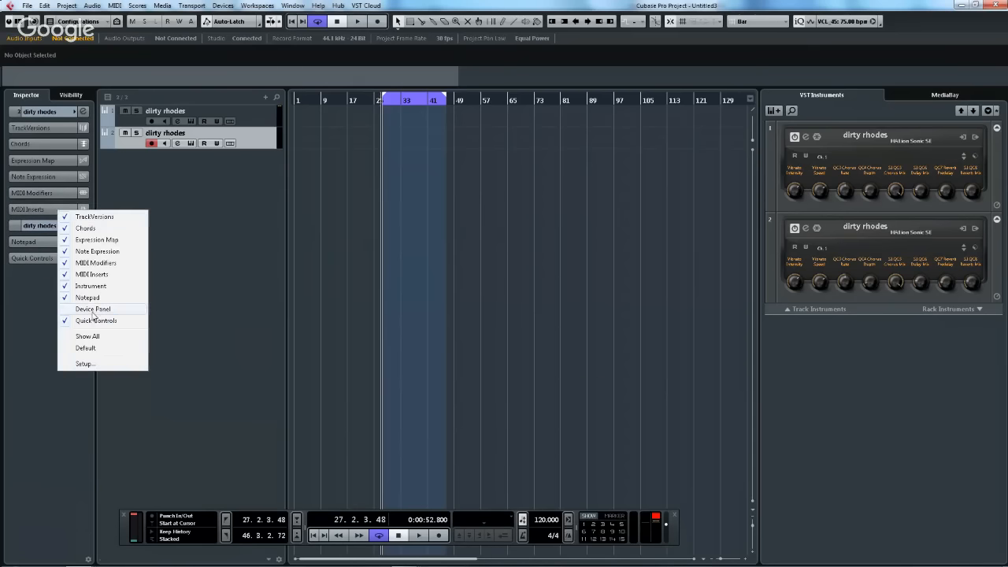
left_click(192, 213)
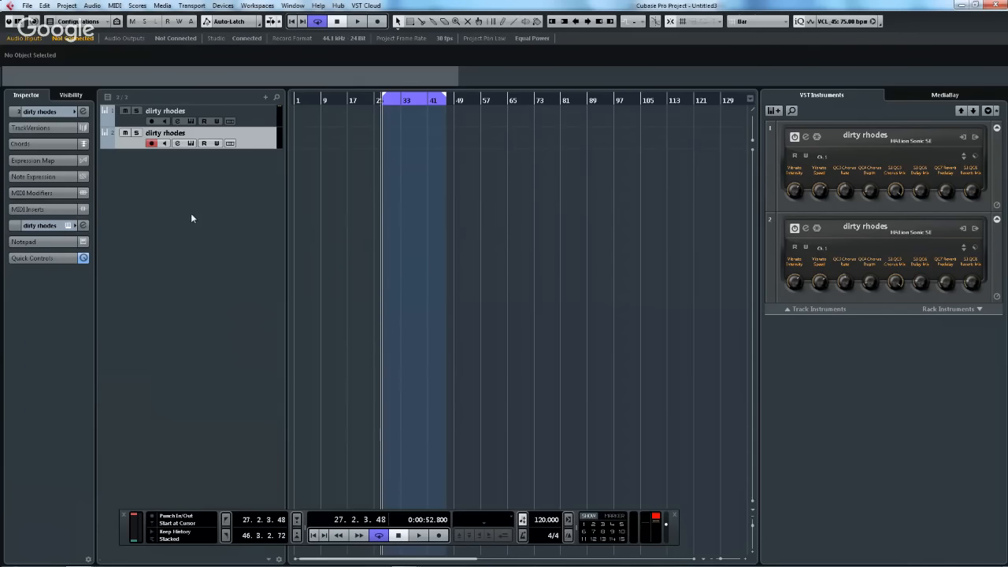
- Add one MIDI track below the two dirty rhodes tracks
right_click(192, 214)
left_click(237, 244)
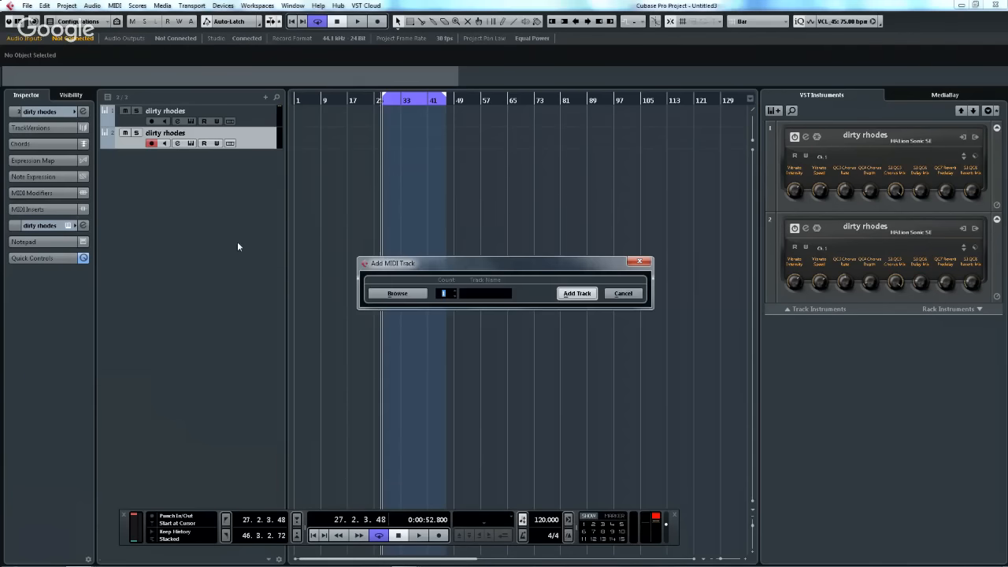
left_click(576, 293)
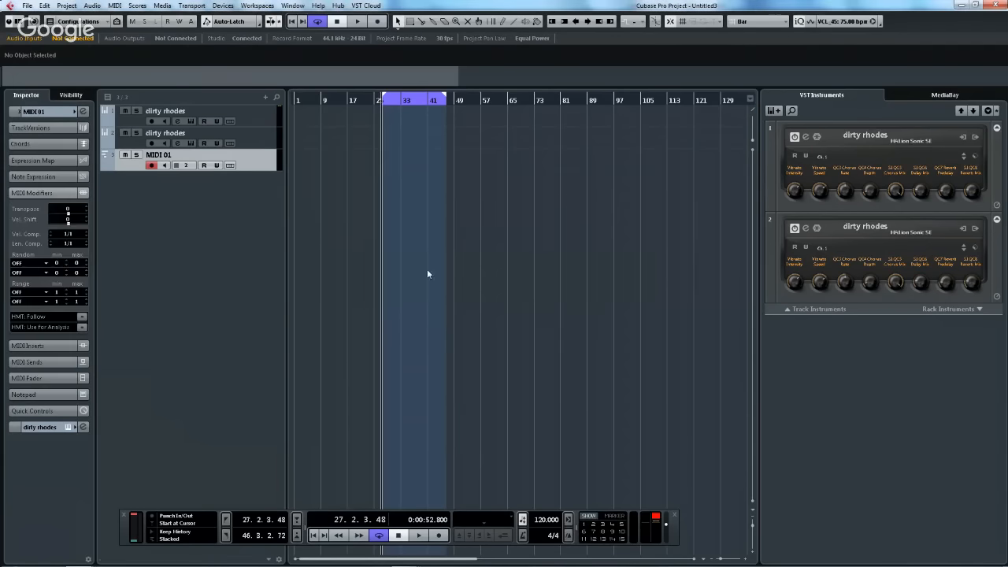
- Route the MIDI track's first MIDI send to 01. dirty rhodes - MIDI and its second to Microsoft GS Wavetable Synth
left_click(54, 362)
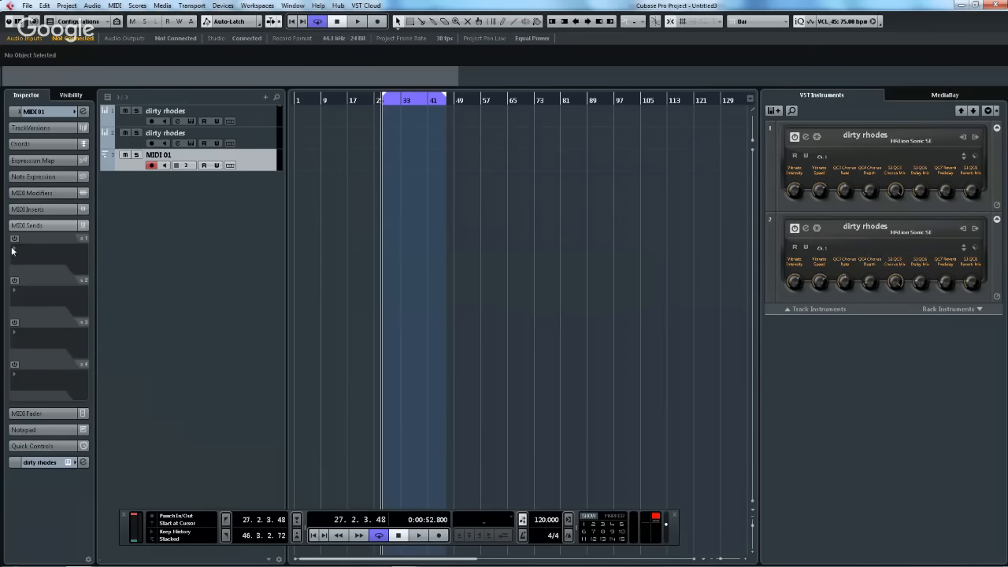
left_click(32, 269)
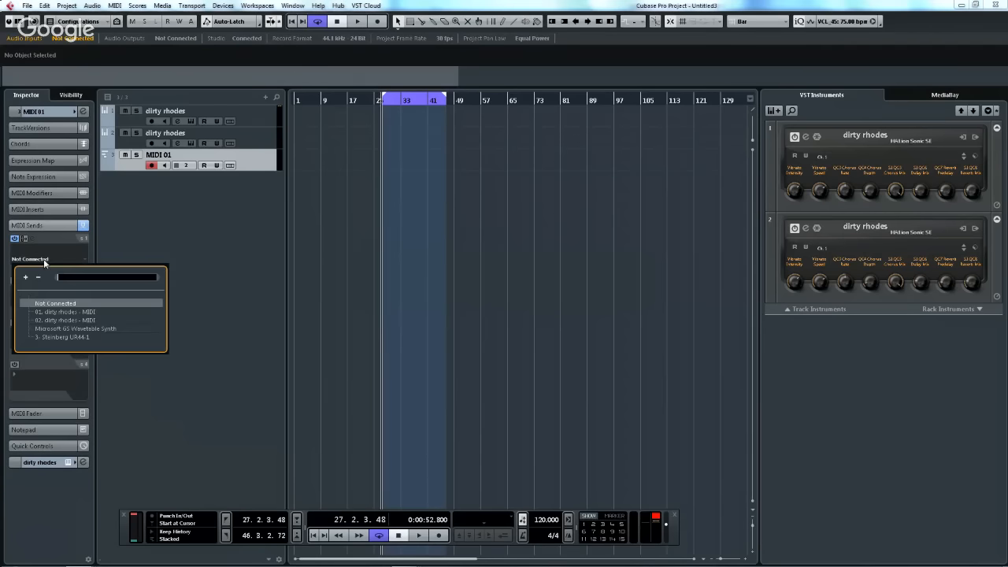
left_click(81, 312)
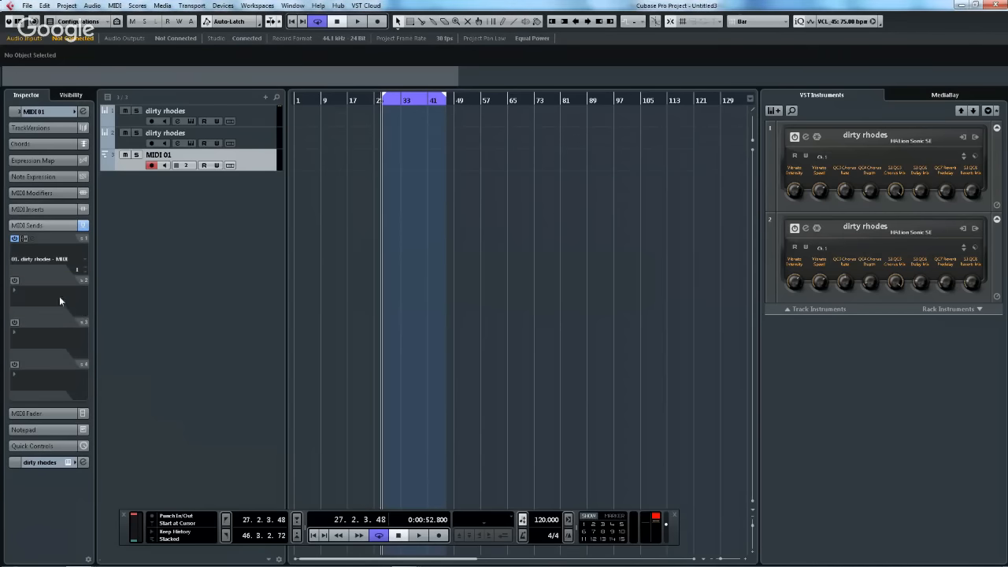
left_click(17, 305)
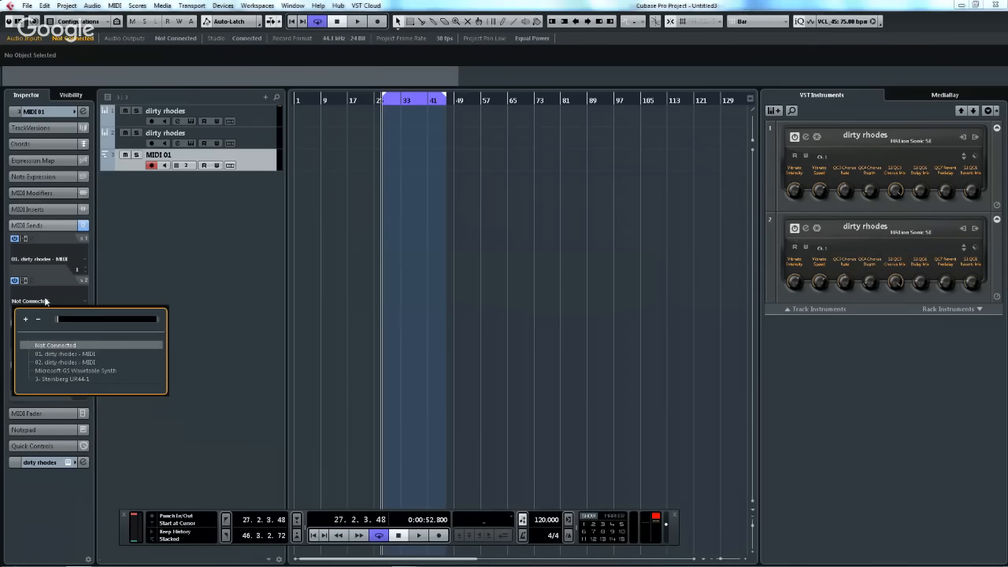
left_click(58, 366)
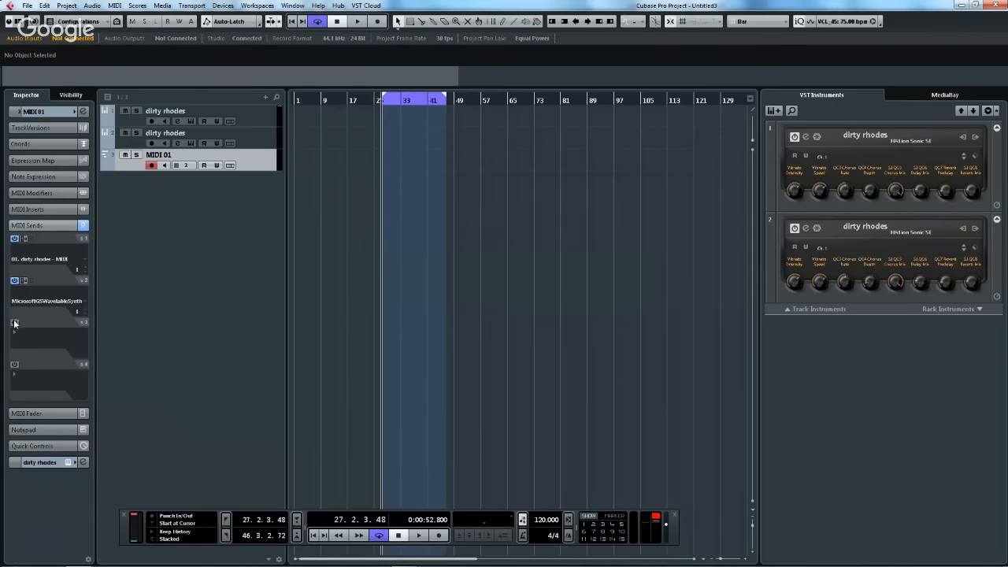
- Activate the MIDI track's third and fourth MIDI sends and route both to 02. dirty rhodes - MIDI
left_click(14, 322)
left_click(38, 344)
left_click(82, 400)
left_click(13, 366)
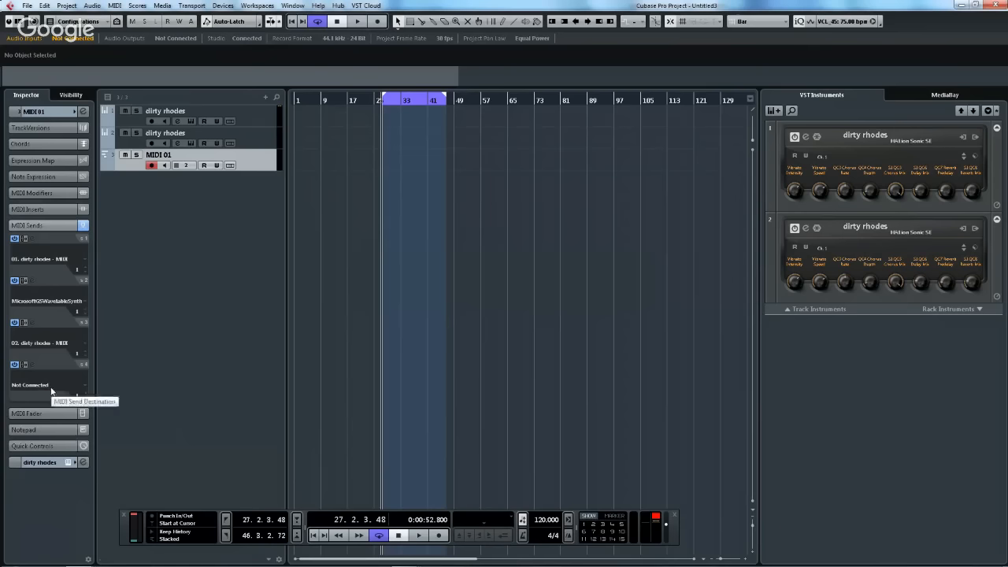
left_click(62, 387)
left_click(92, 446)
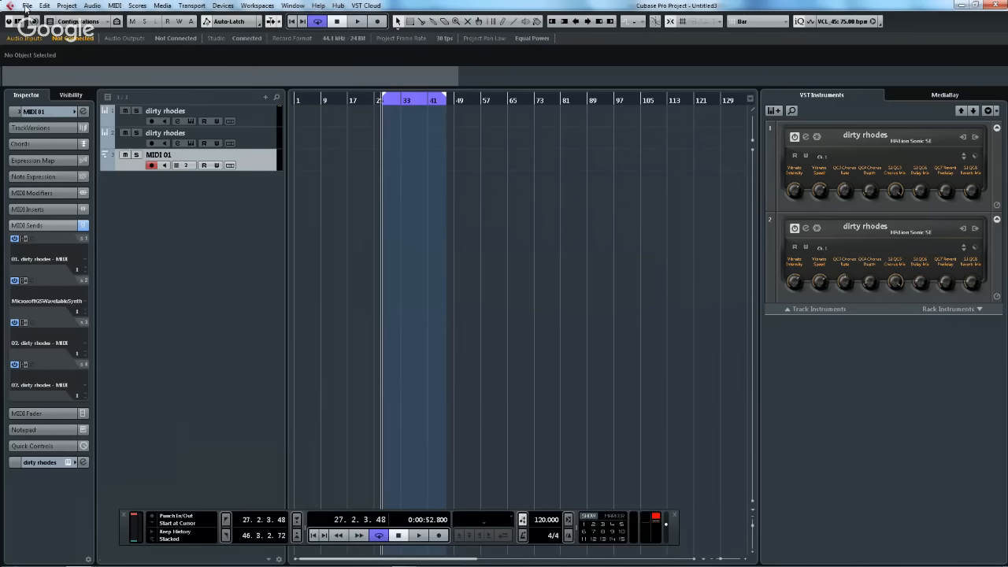
- Switch to the open reference comparison project that contains the two jazz audio tracks
key("alt+Tab")
key("alt+Tab")
key("alt+Tab")
key("alt+Tab")
key("alt+Tab")
key("alt+Tab")
key("alt+Tab")
key("alt+Tab")
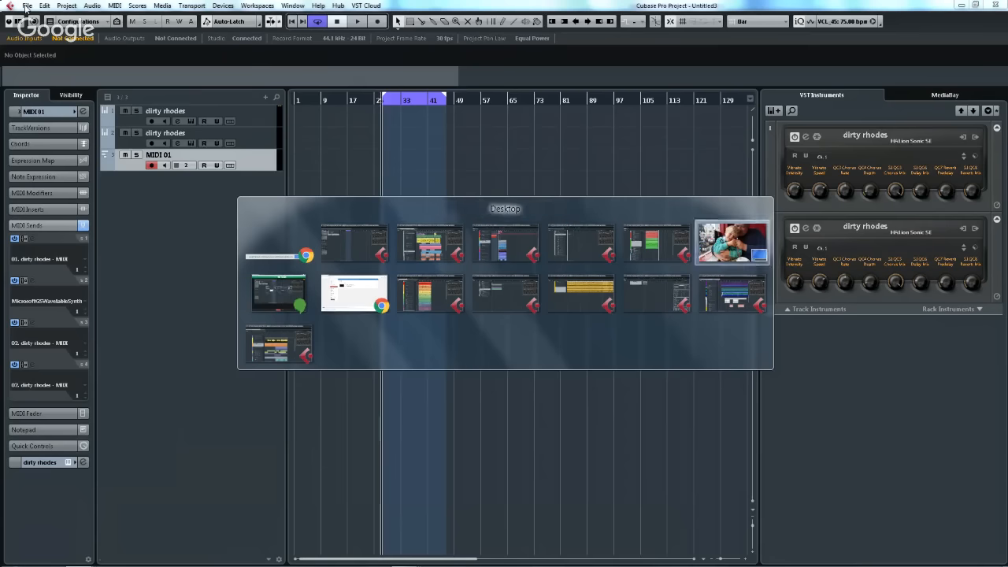
key("alt+Tab")
key("alt+Tab")
key("alt+Tab")
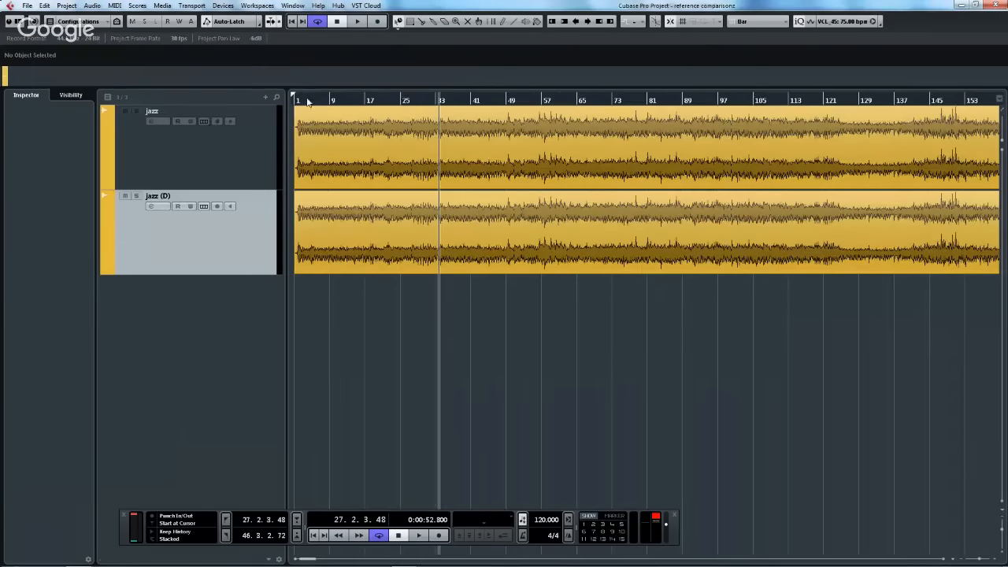
- Select the event on the duplicate jazz (D) track and hide that track through the track visibility settings
left_click_drag(306, 100, 294, 67)
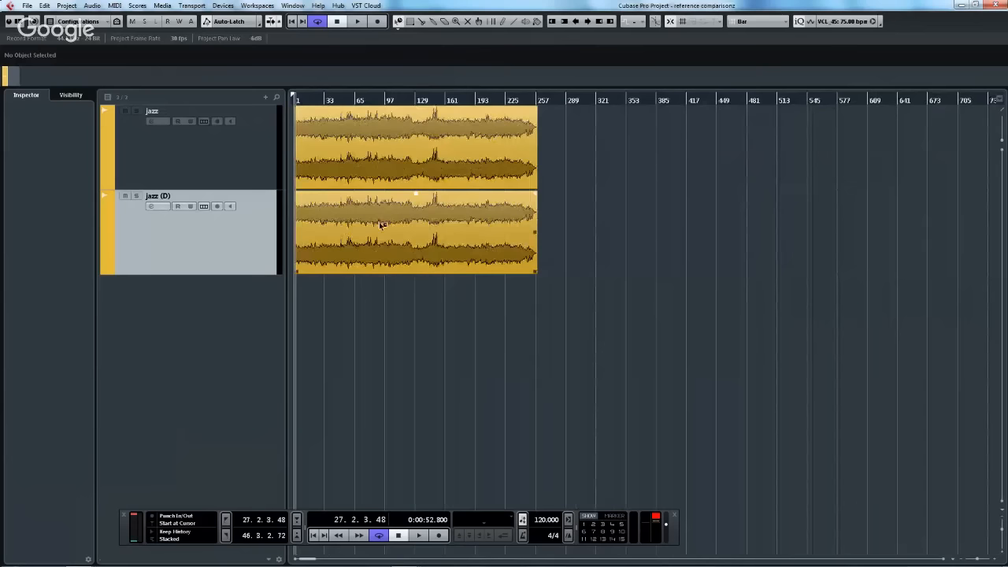
left_click_drag(364, 236, 346, 213)
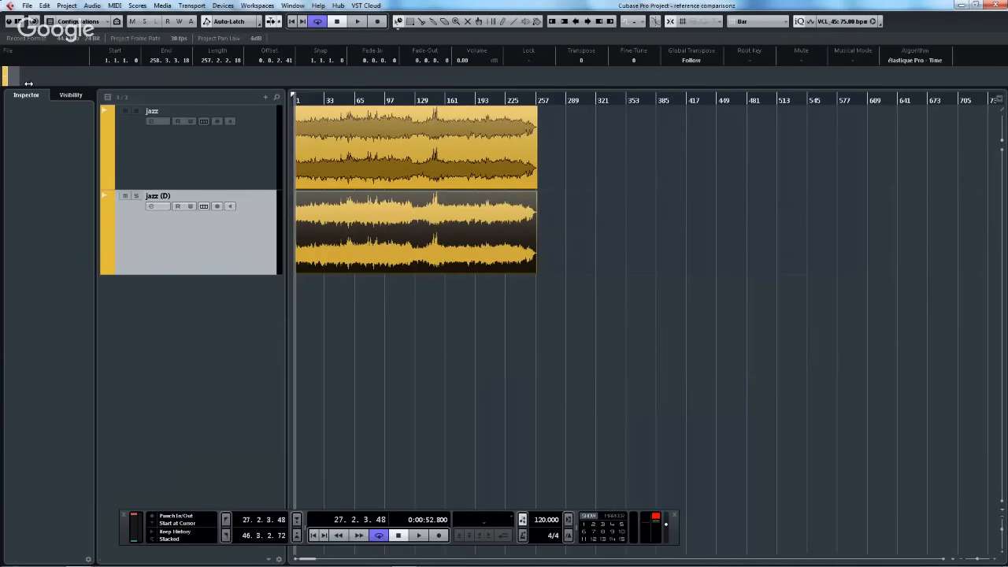
left_click(70, 95)
left_click(14, 120)
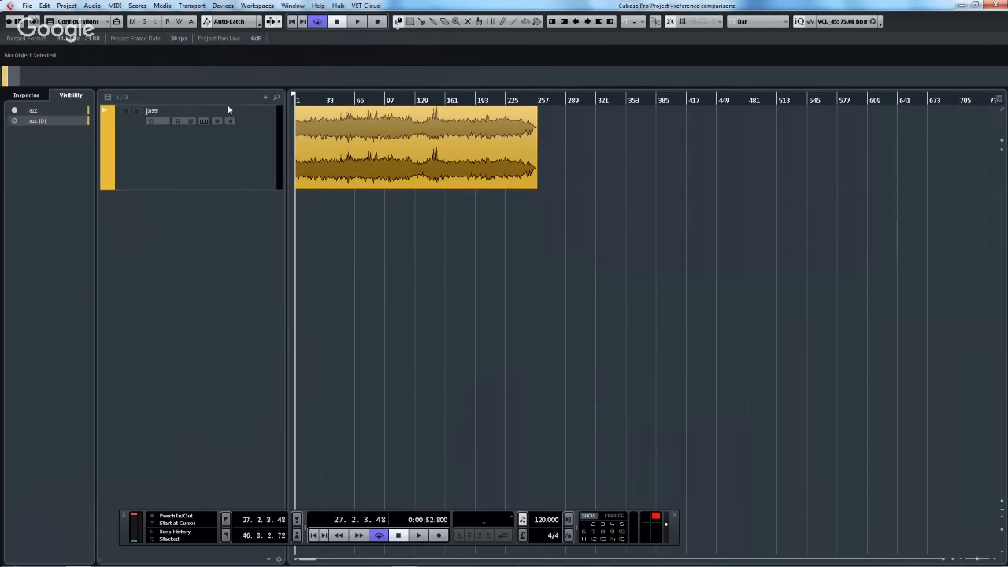
- Play back part of the jazz recording and stop playback
left_click_drag(309, 100, 271, 108)
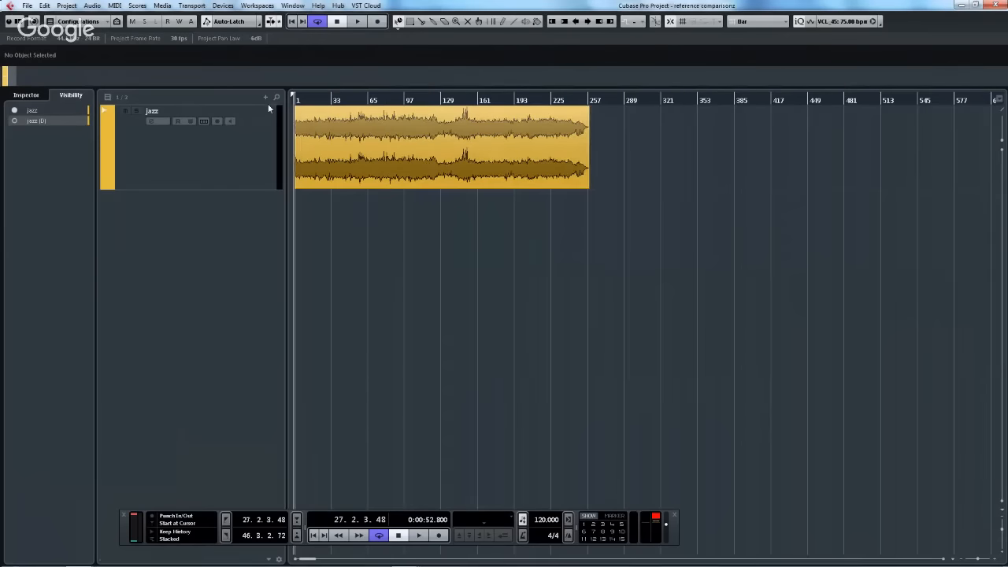
left_click(319, 103)
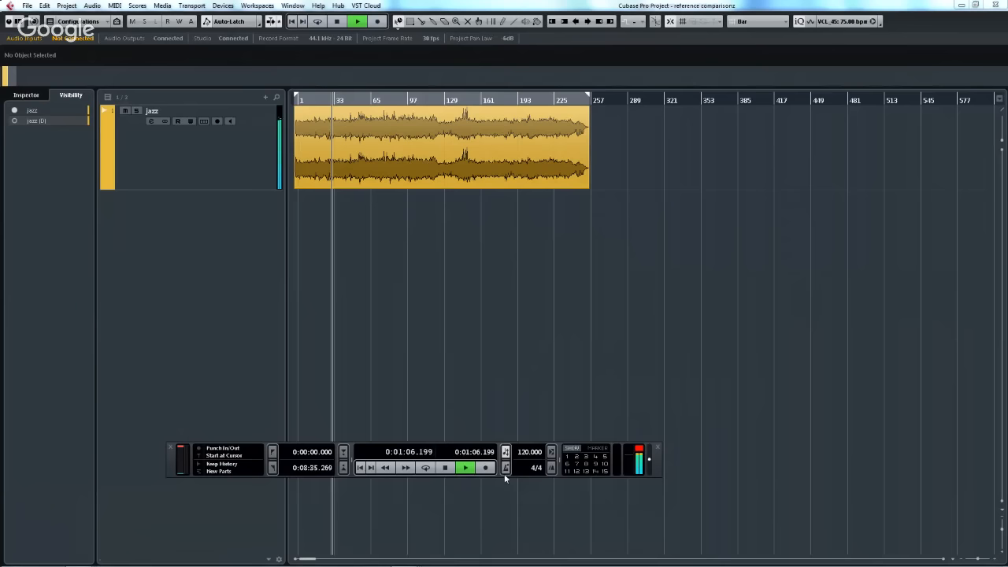
left_click(366, 174)
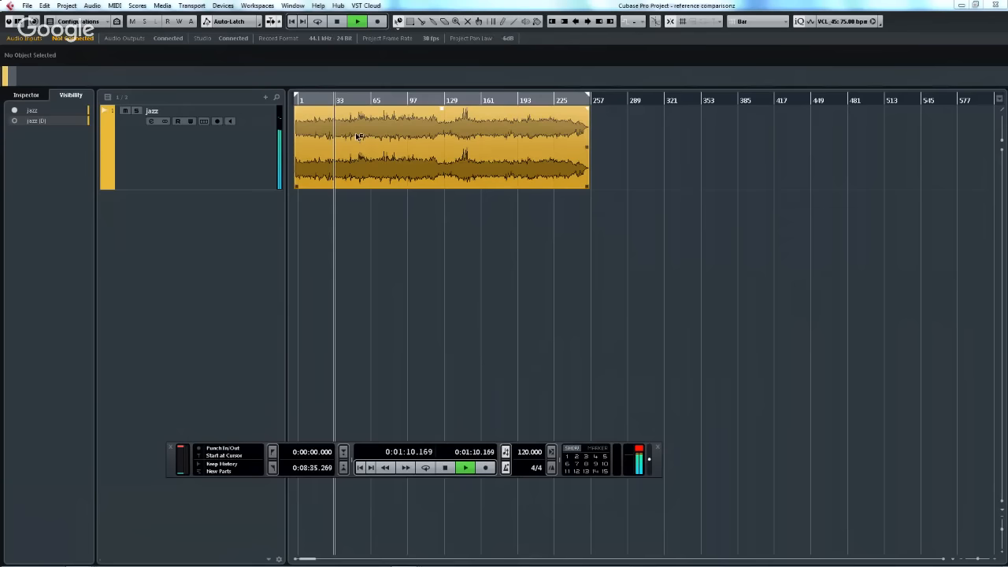
key("space")
- Select the jazz audio event, analyze it with Tempo Detection and close the detection panel
left_click(359, 136)
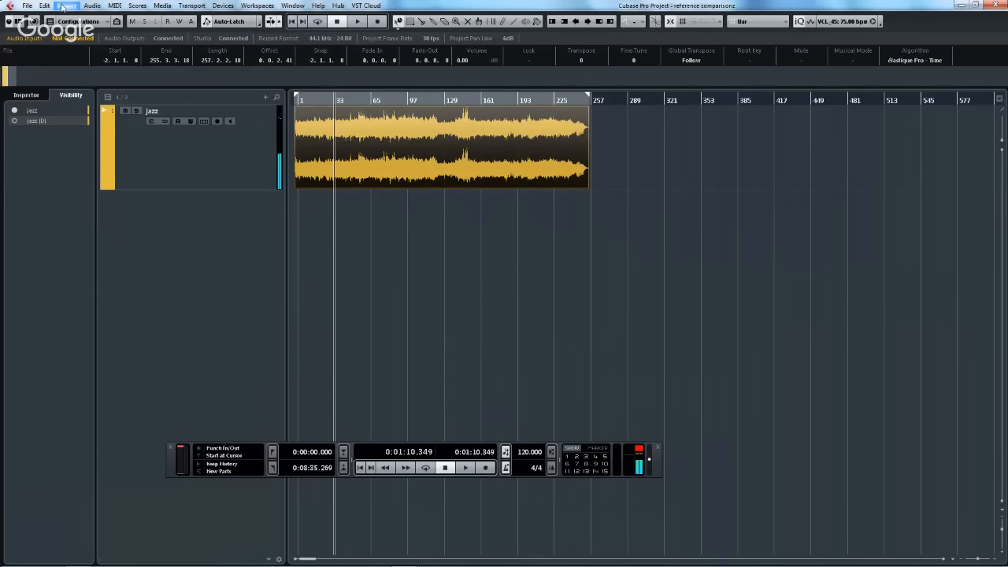
left_click(66, 6)
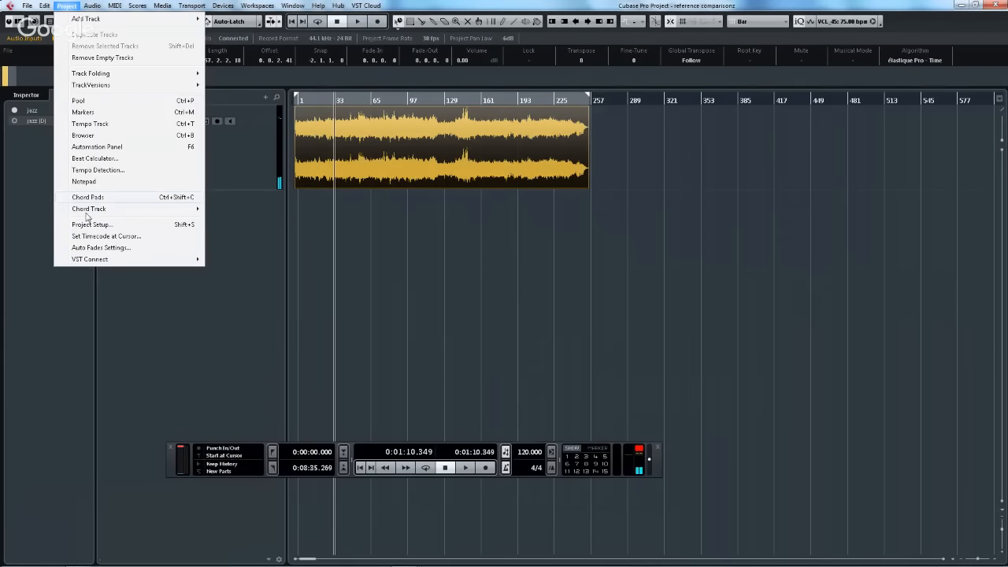
left_click(111, 170)
left_click(276, 240)
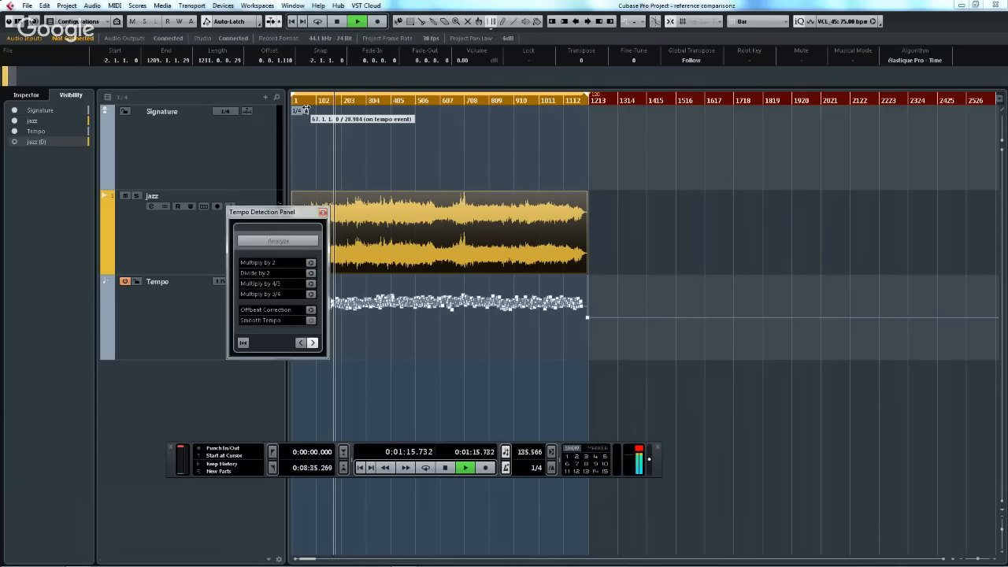
left_click(322, 212)
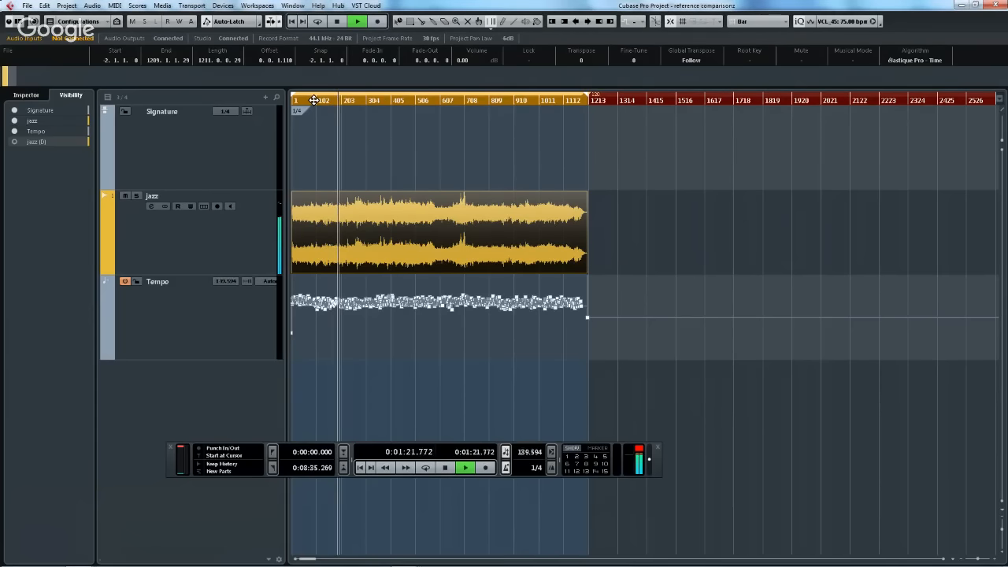
- Zoom in on the start of the jazz track and play the opening to locate the first downbeat
left_click_drag(313, 100, 204, 184)
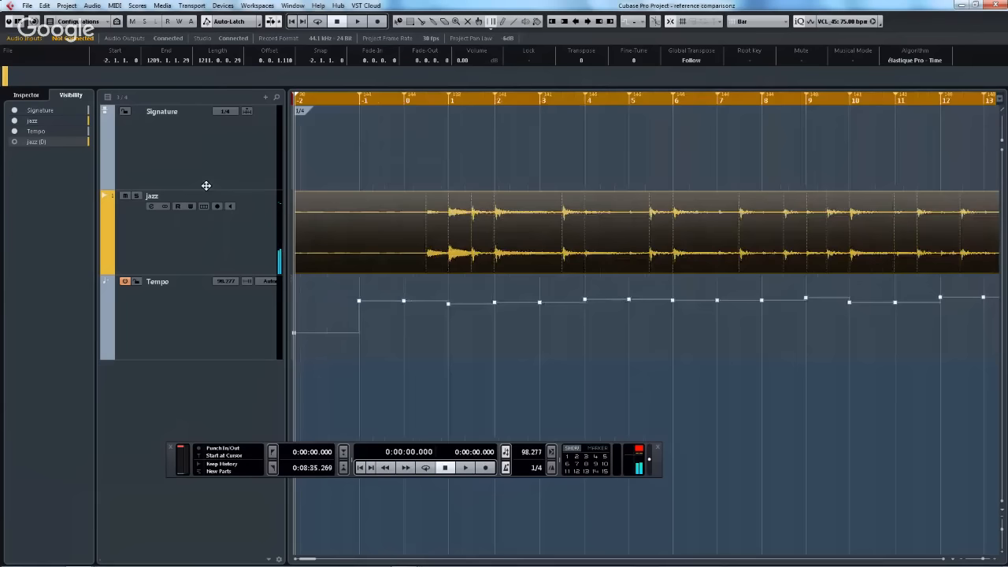
key("space")
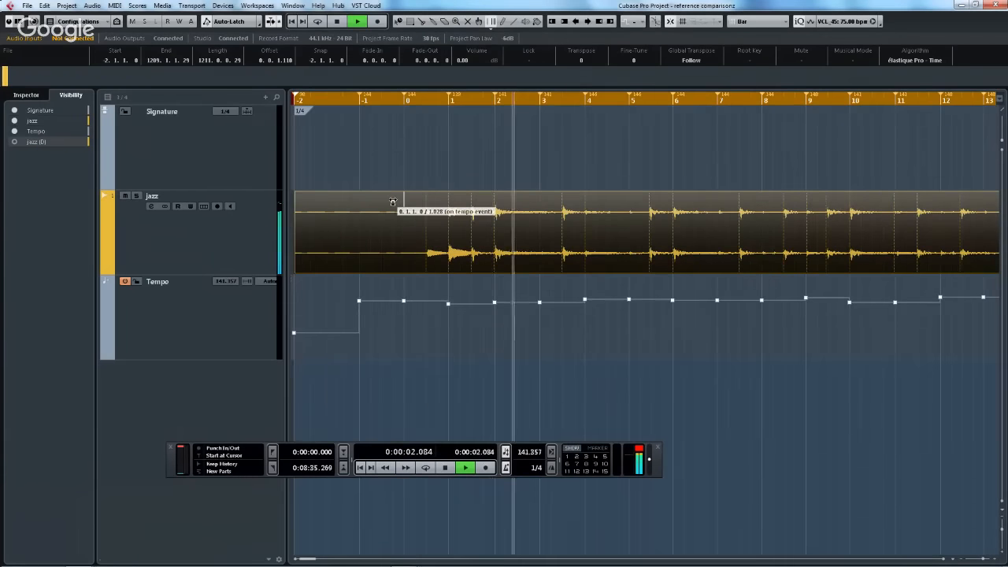
key("space")
- Use the Draw tool to insert a 4/4 time signature at bar 2 on the Signature track
right_click(493, 120)
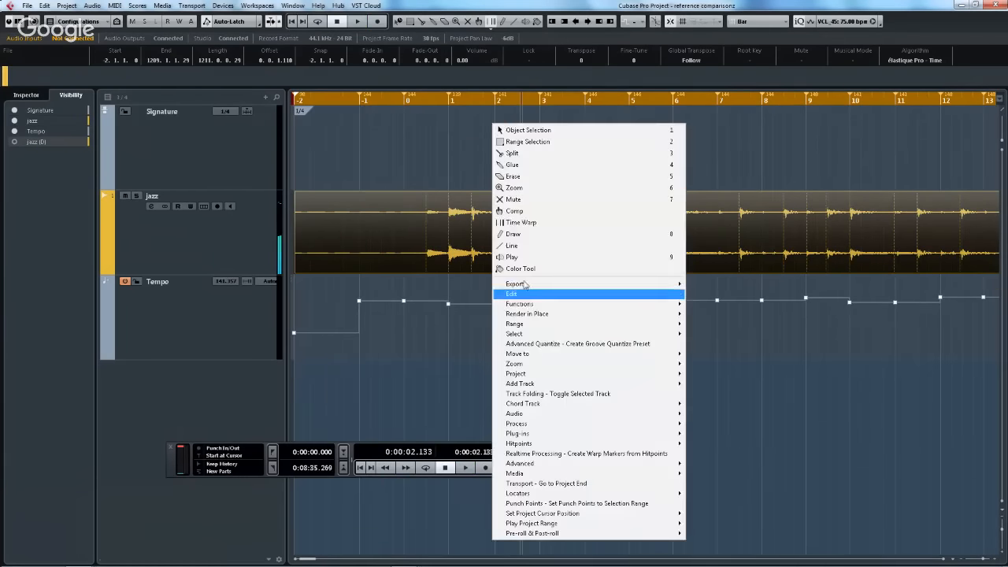
left_click(526, 234)
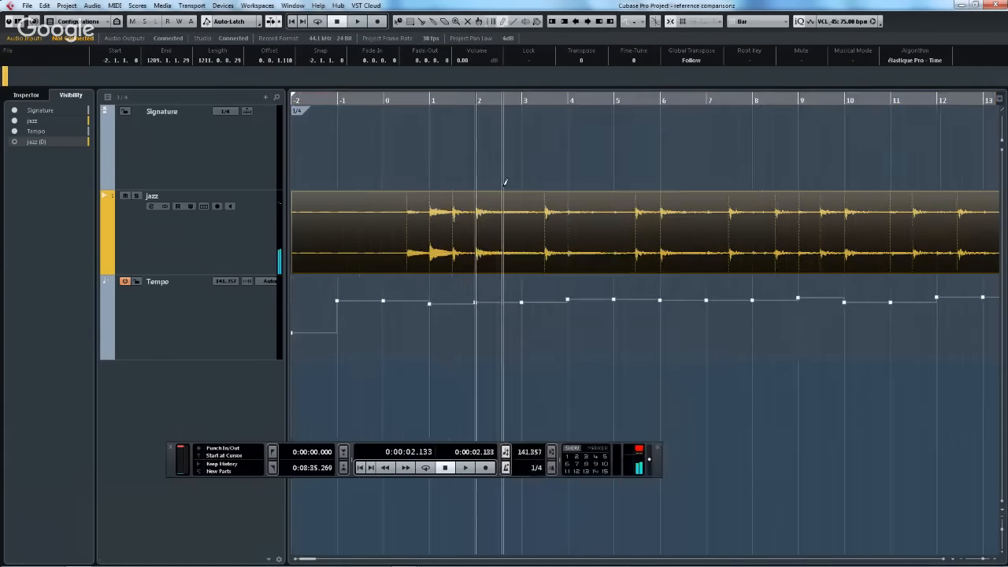
left_click(486, 108)
- Play the jazz track from the beginning to check the beats against the new bar grid
left_click_drag(432, 99, 232, 83)
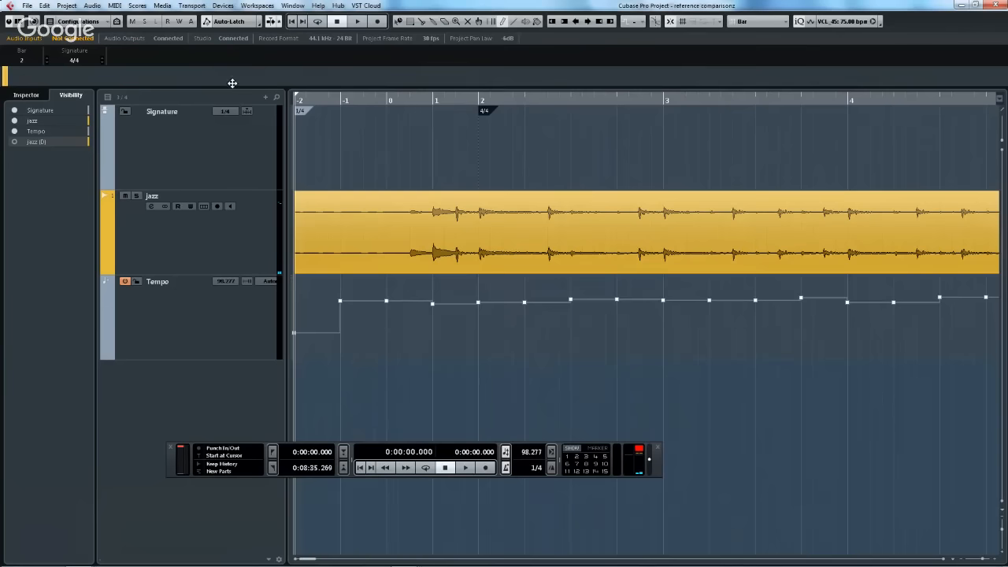
key("space")
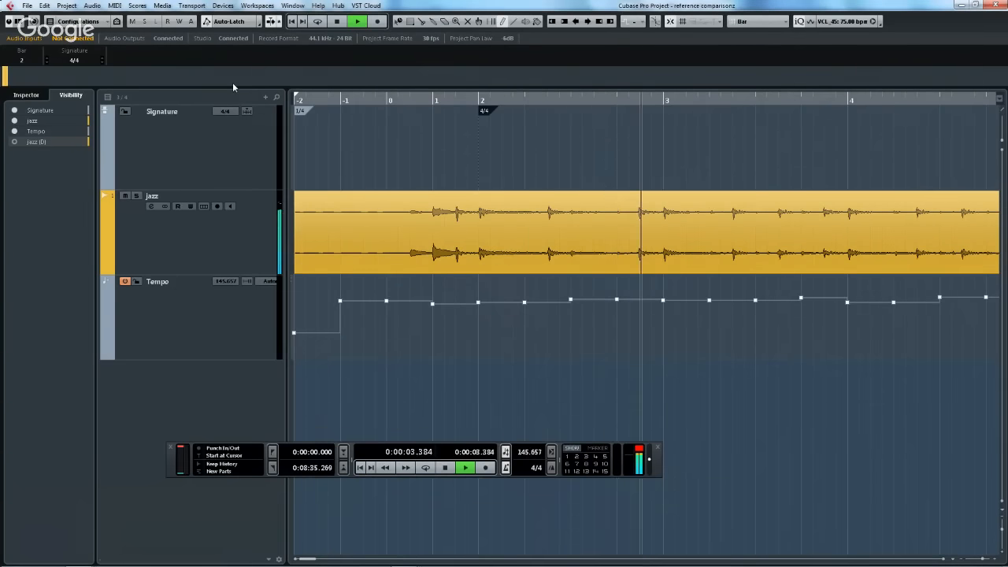
key("g")
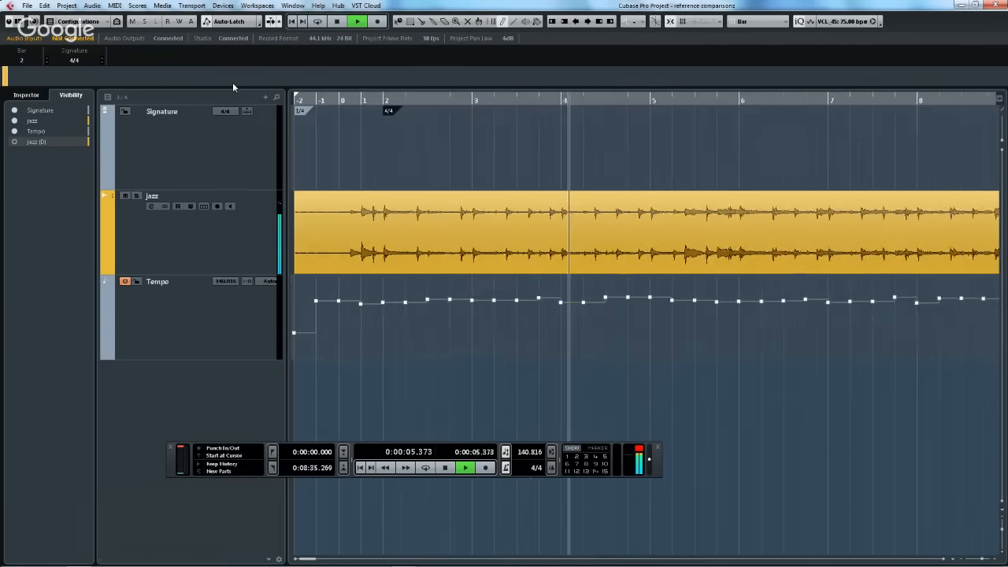
- Stop playback, switch to the Object Selection tool and select the whole jazz audio event
key("g")
key("g")
key("g")
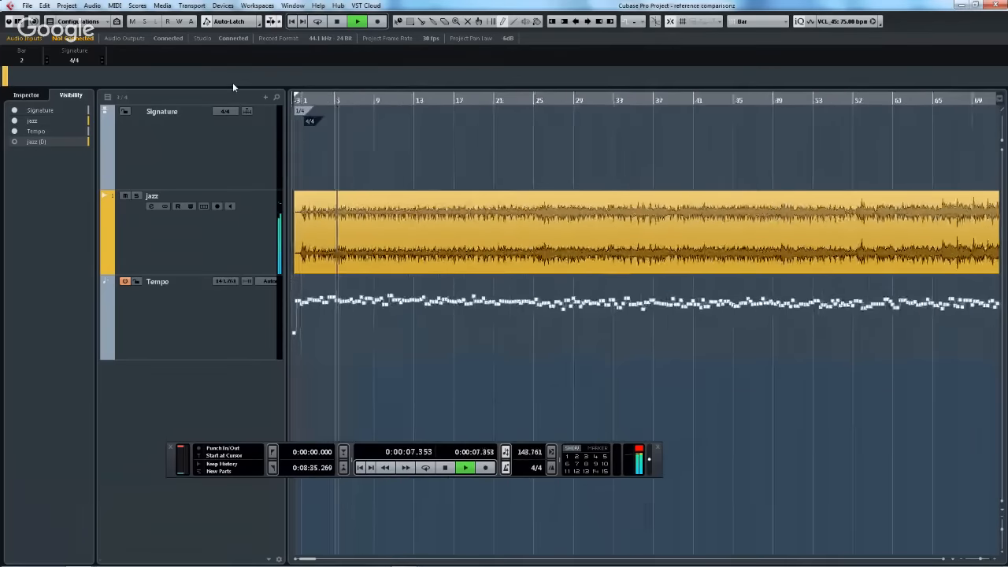
key("g")
key("g")
key("g")
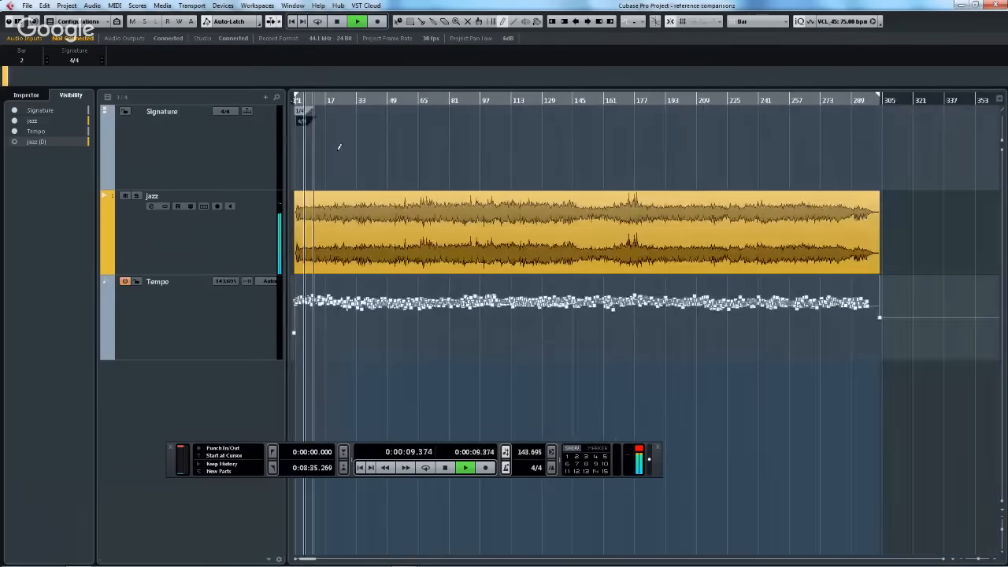
key("space")
right_click(437, 220)
left_click(450, 226)
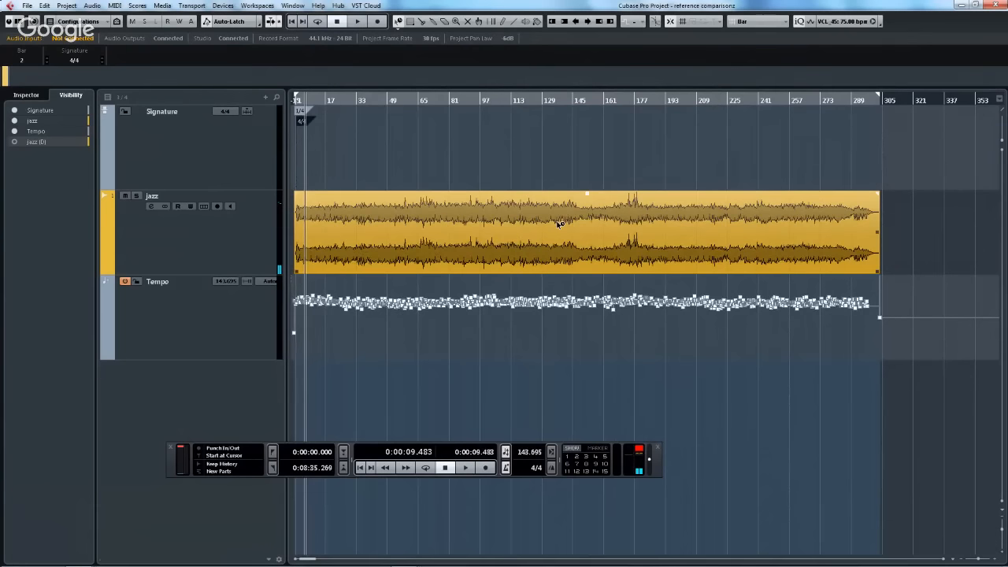
left_click(532, 214)
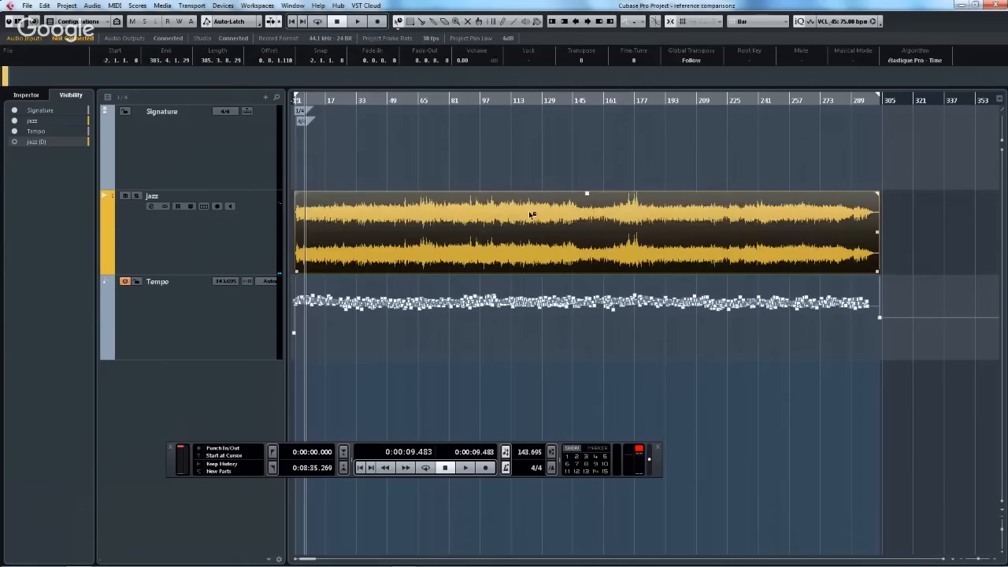
- Apply Set Definition From Tempo to the selected jazz event, with all tracks set to musical time base
left_click(138, 6)
mouse_move(114, 6)
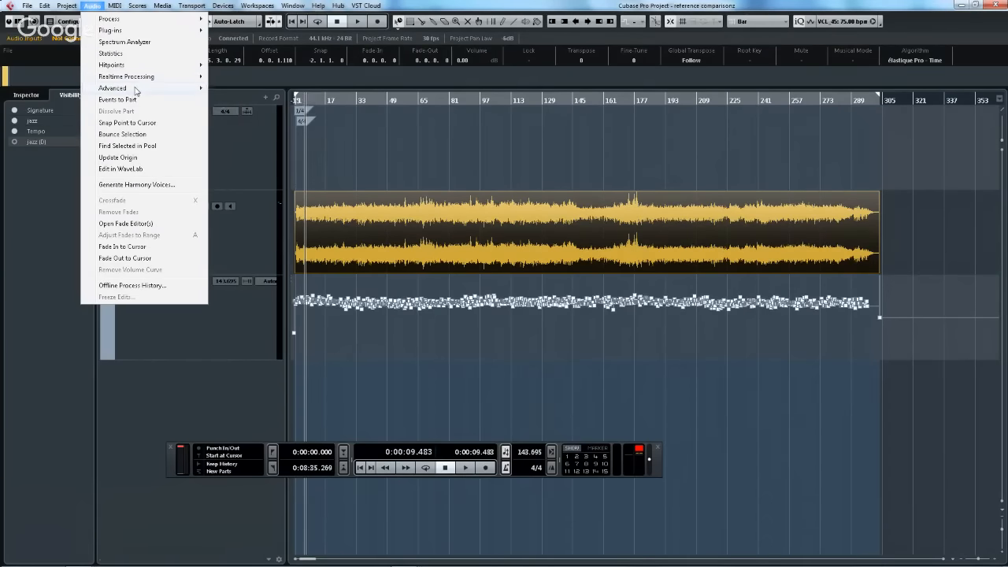
mouse_move(138, 89)
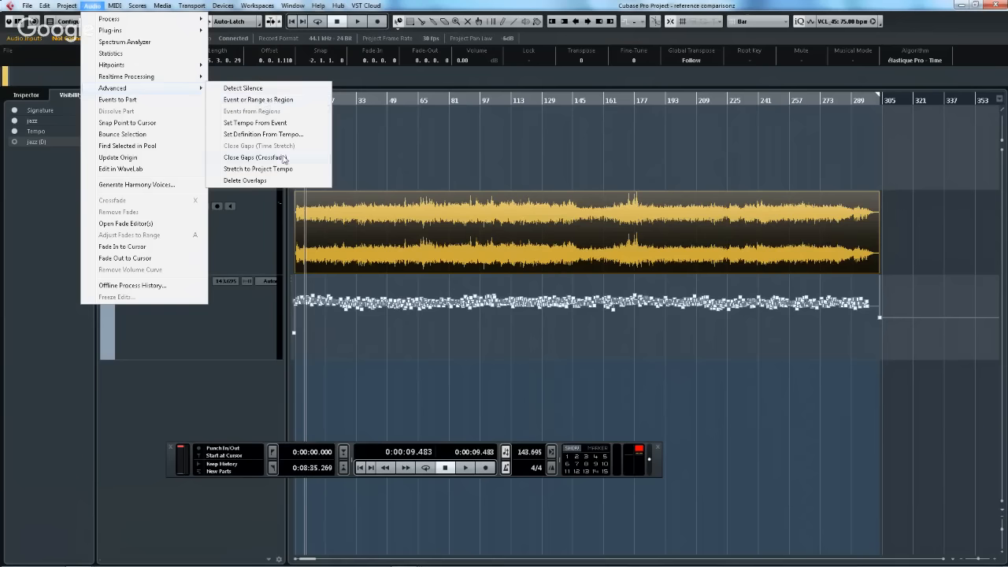
left_click(263, 134)
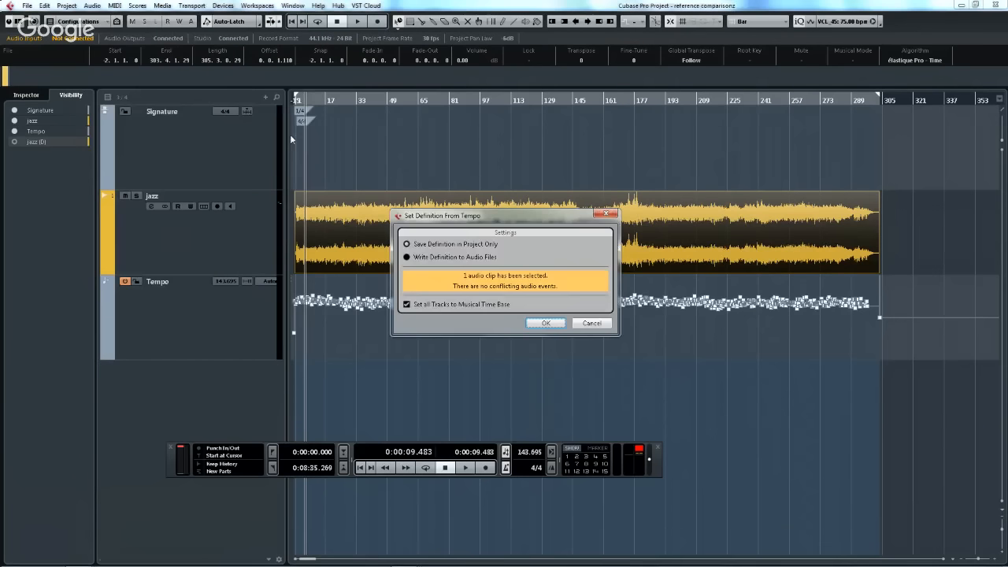
left_click(532, 323)
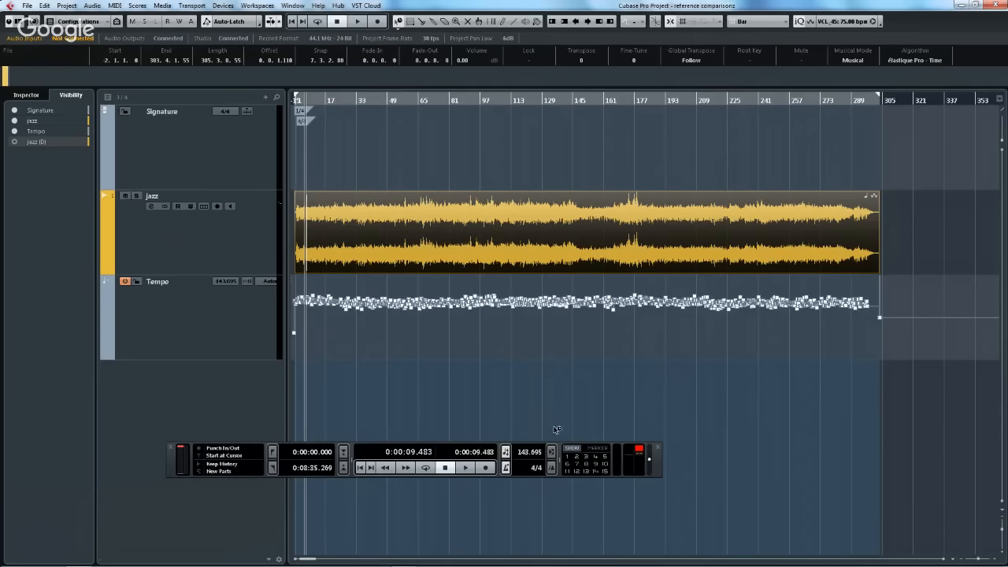
- Play the jazz track from about one minute in and, with the tempo track deactivated, set the fixed tempo to 156 BPM
left_click_drag(394, 96, 369, 91)
left_click(466, 467)
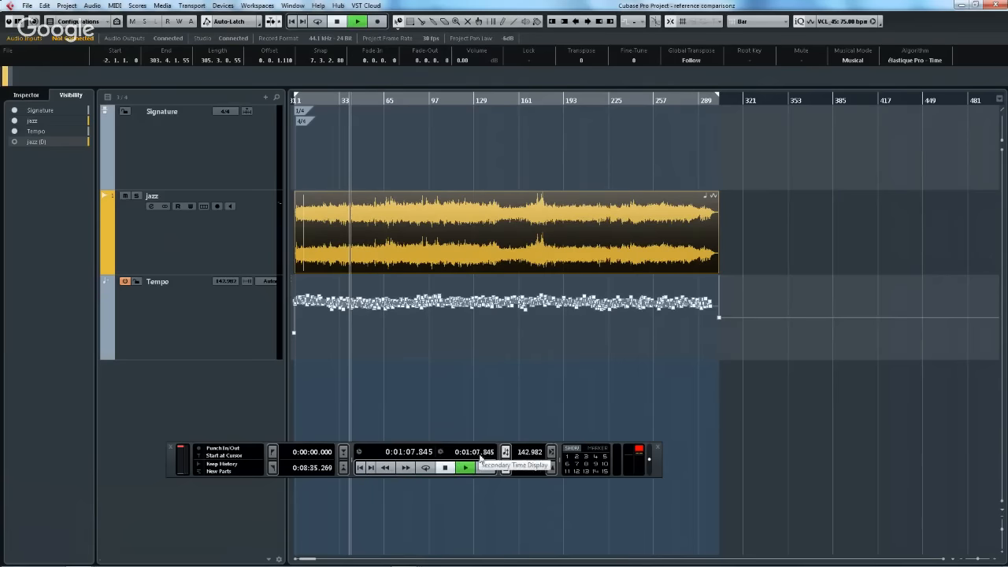
left_click(505, 451)
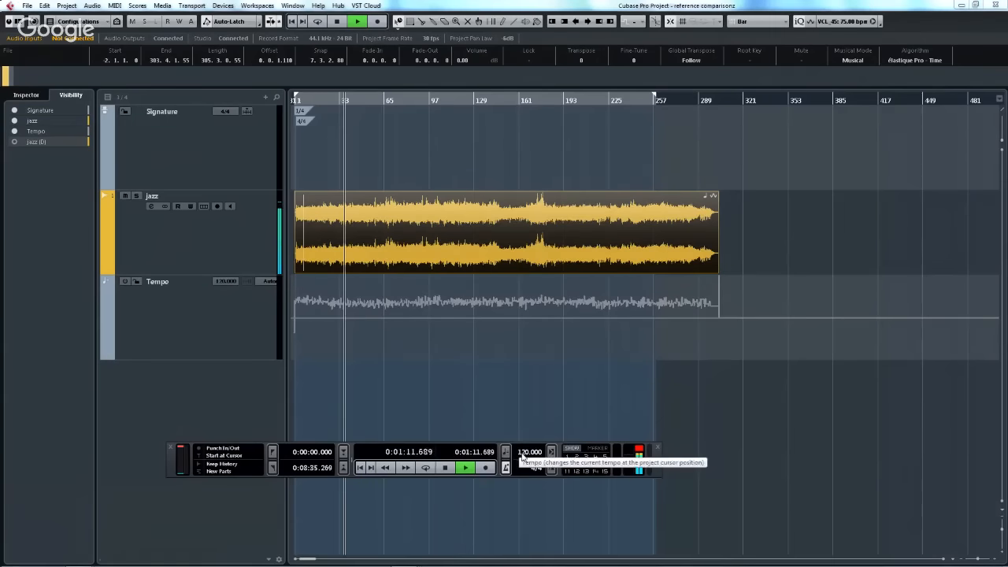
left_click(523, 454)
type("156")
key("Return")
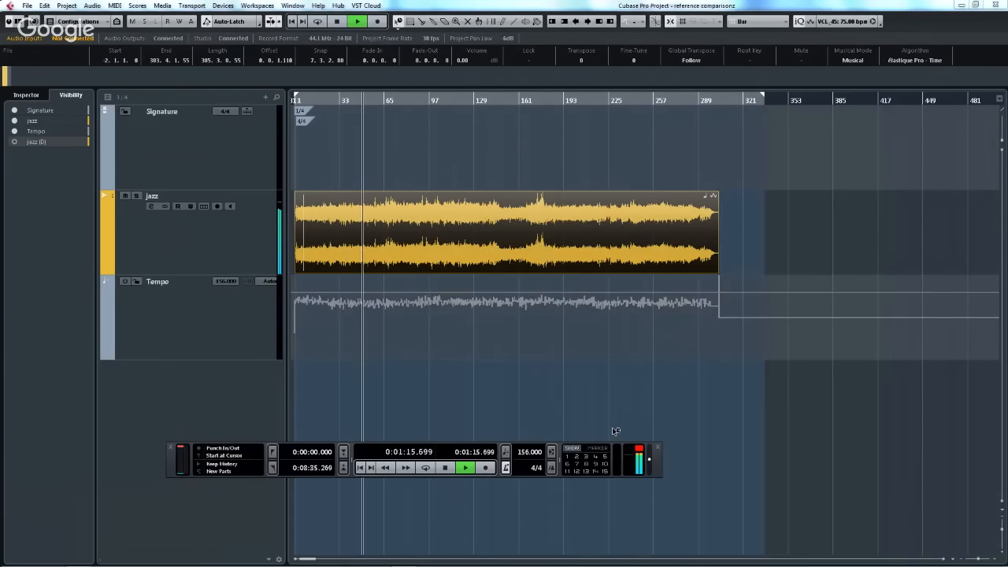
- Audition the jazz track at fixed tempos of 168 and 132 BPM and stop playback
double_click(526, 454)
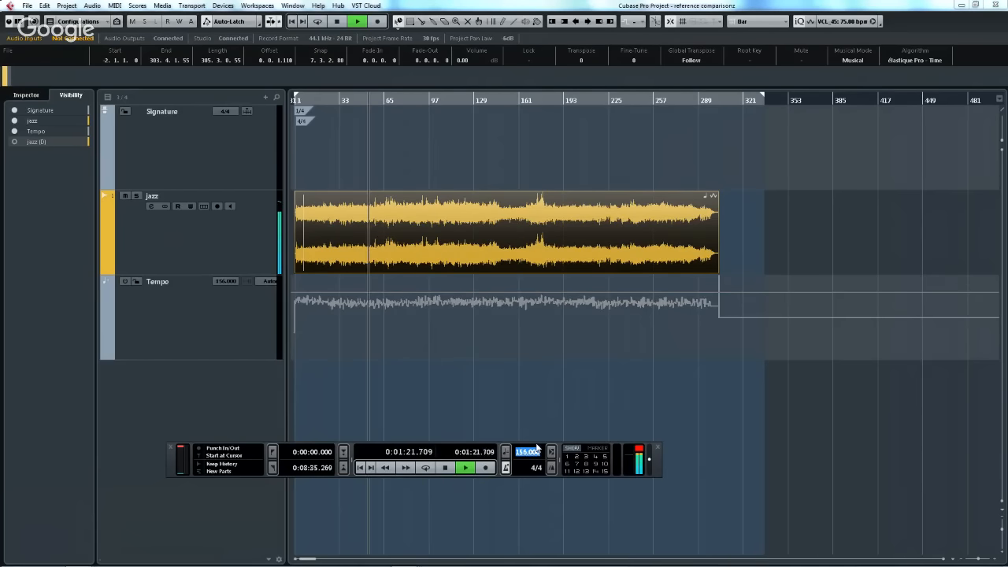
type("188")
key("Return")
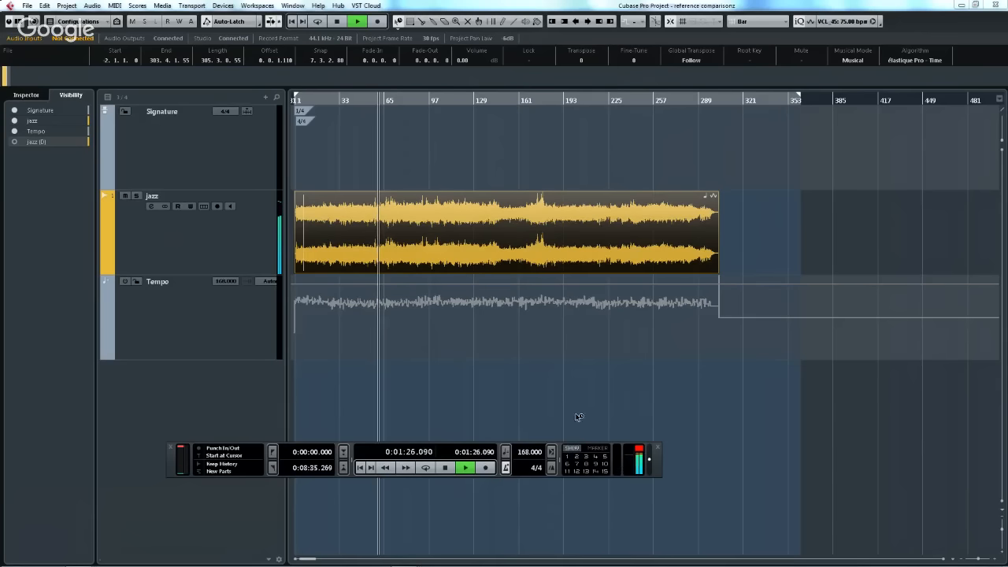
double_click(533, 454)
type("132")
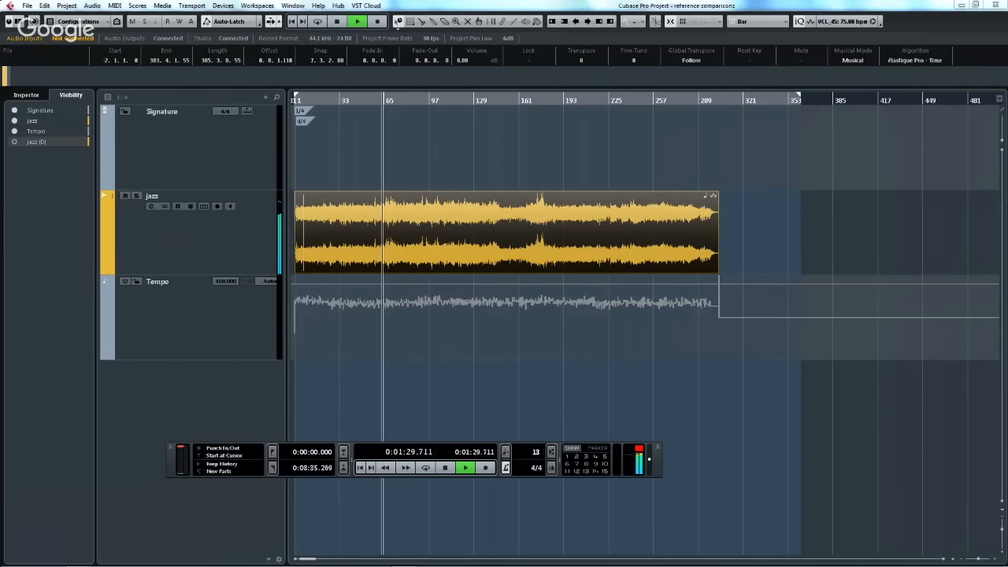
key("Return")
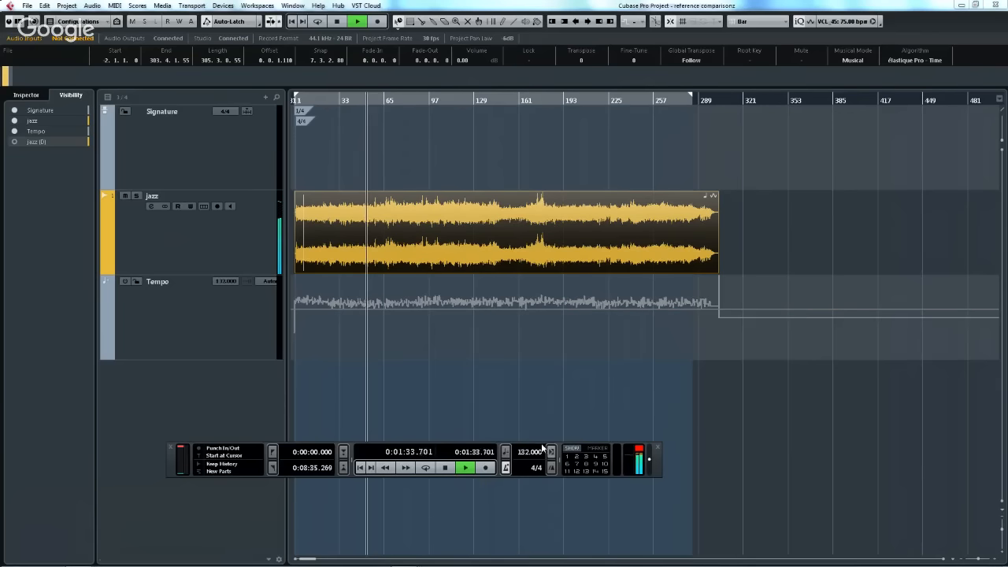
key("space")
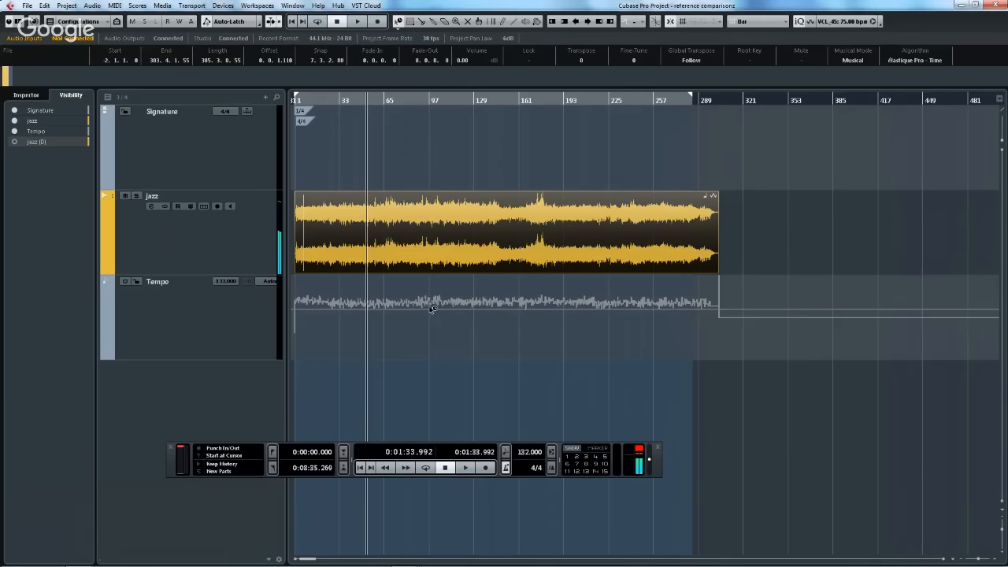
- Reactivate the tempo track and scale down its tempo points between about bars 65 and 141
left_click(506, 453)
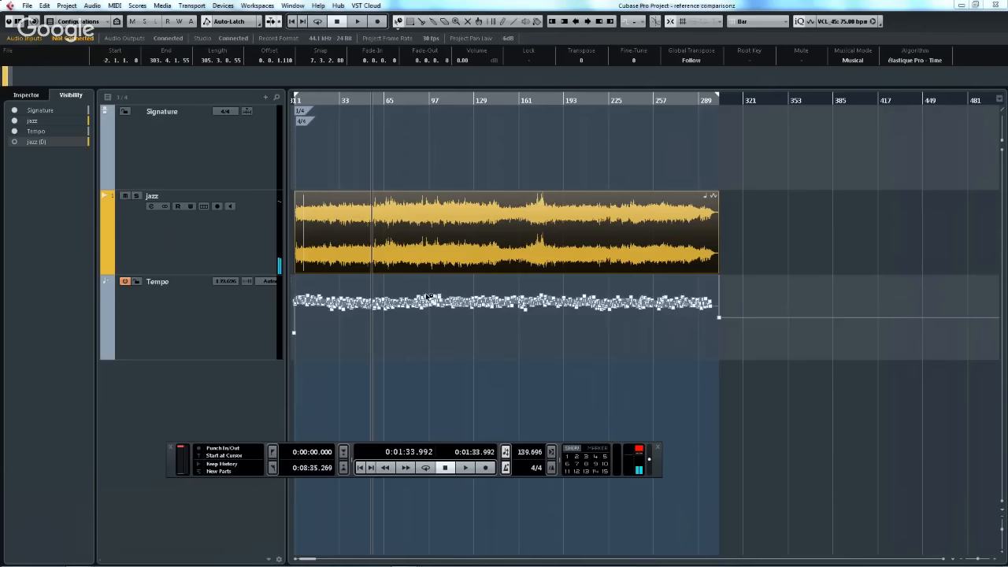
mouse_move(393, 289)
left_mouse_down()
mouse_move(495, 333)
mouse_move(491, 323)
mouse_move(468, 378)
left_mouse_up()
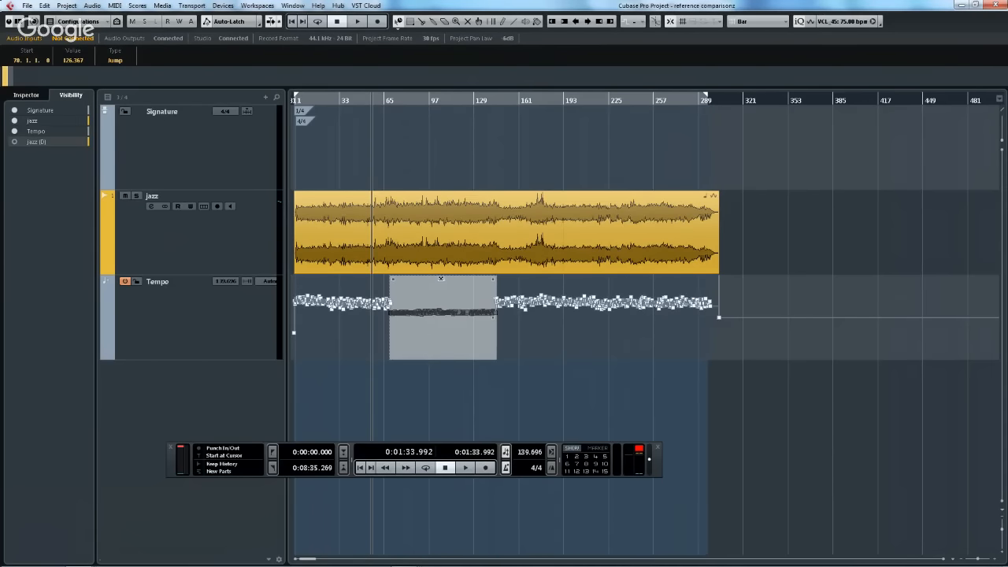
- Raise the selected range of tempo points on the Tempo track and play the song from inside that range
left_click_drag(440, 279, 442, 275)
left_click(405, 120)
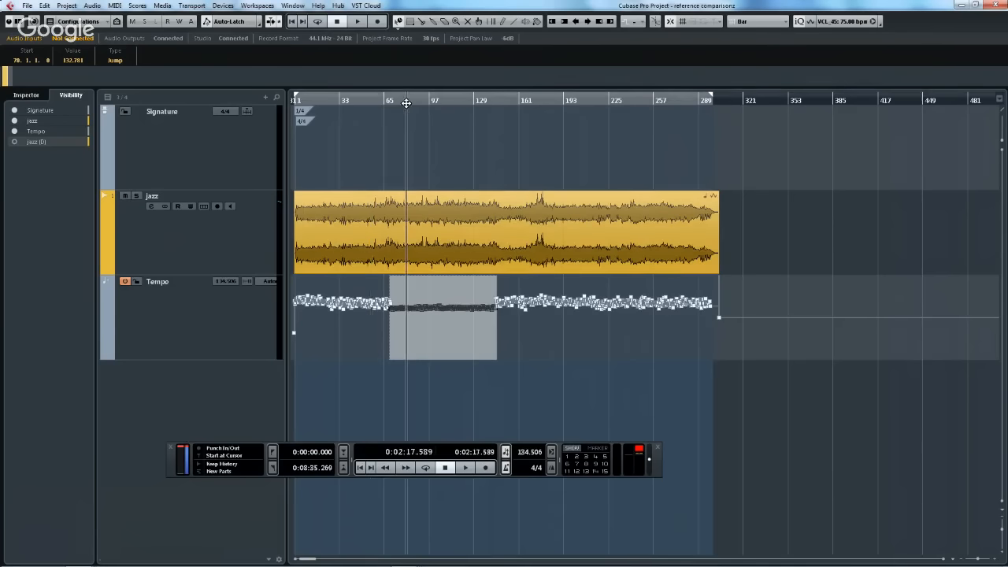
key("space")
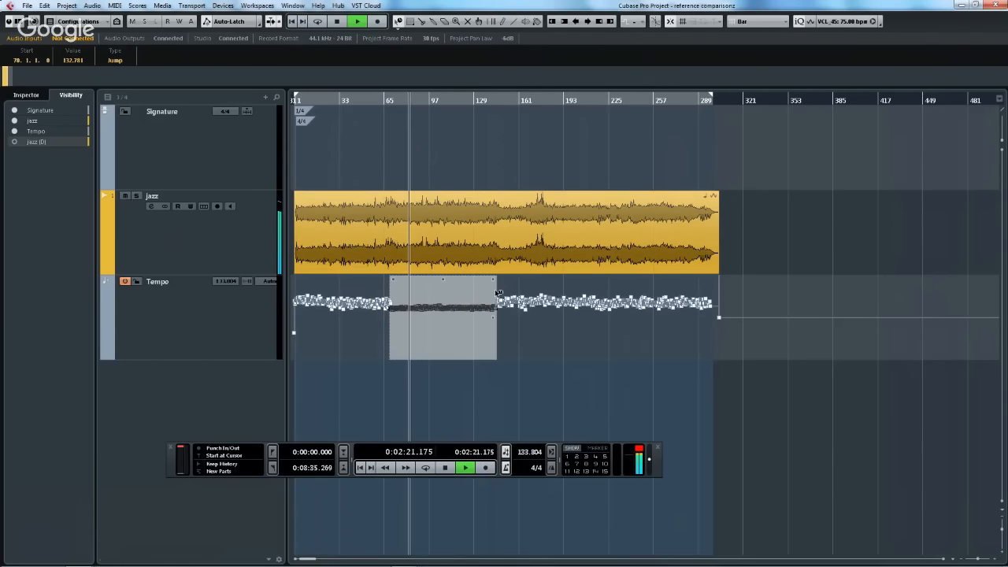
- Tilt the end of the selected tempo range up and then down into a slowing slope during playback, then stop playback
left_click_drag(498, 293, 432, 273)
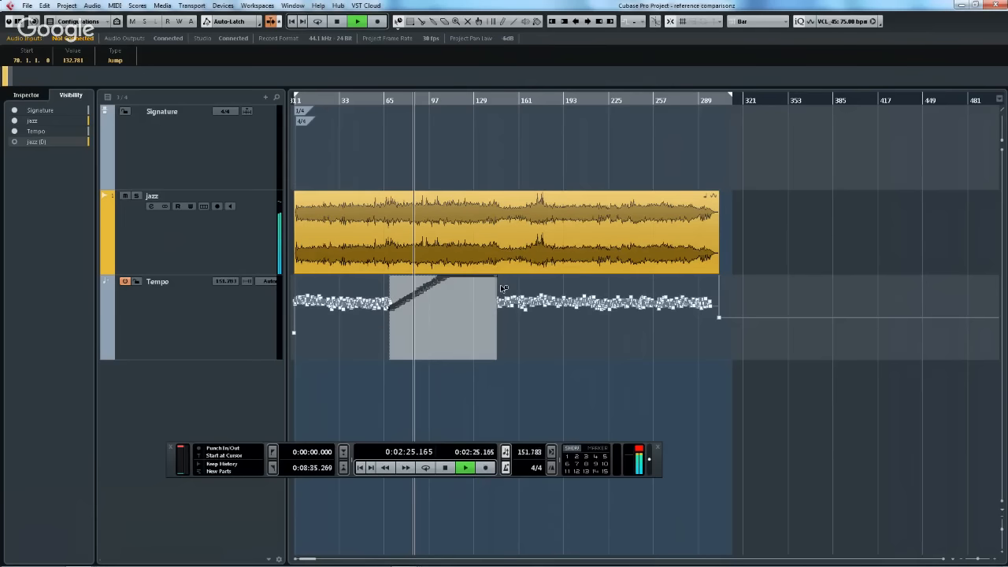
left_click_drag(492, 279, 455, 346)
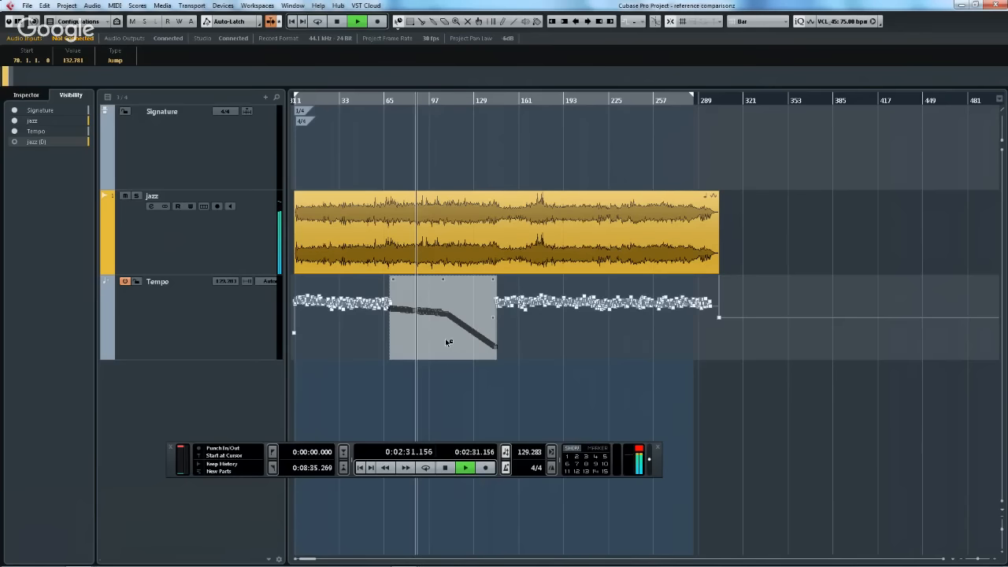
key("space")
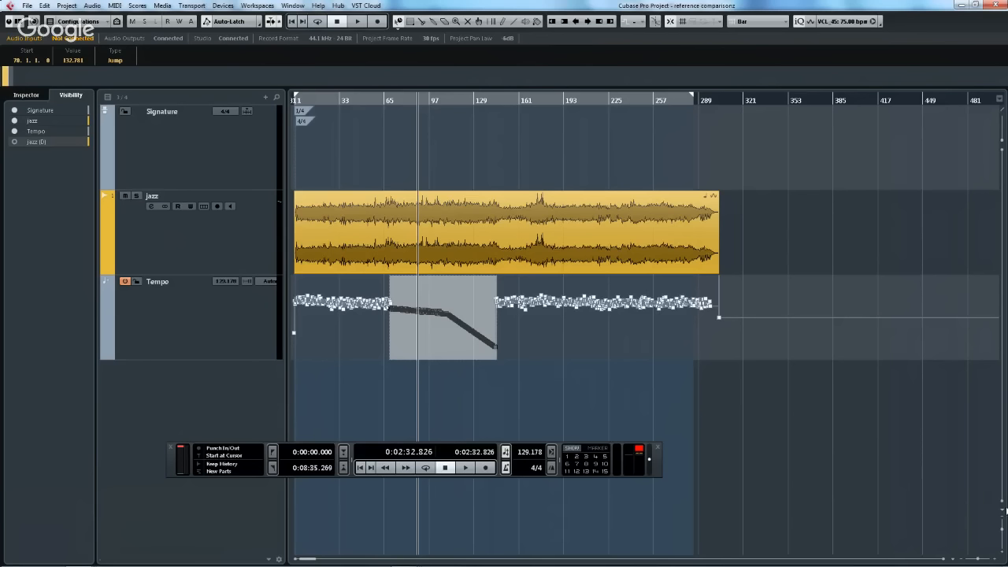
- Open MediaBay and expand the User Content folder under VST Sound
left_click(222, 7)
mouse_move(166, 6)
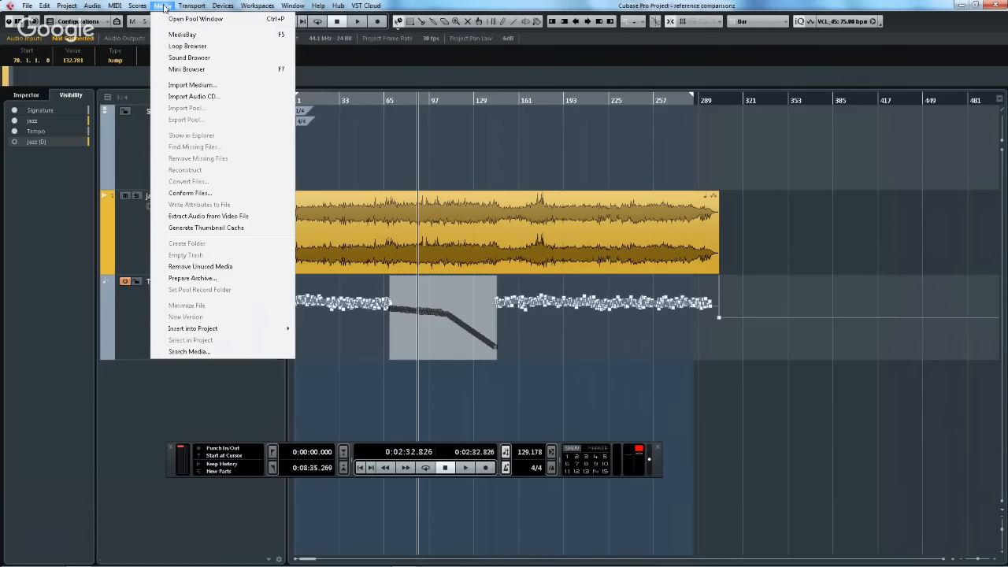
left_click(168, 36)
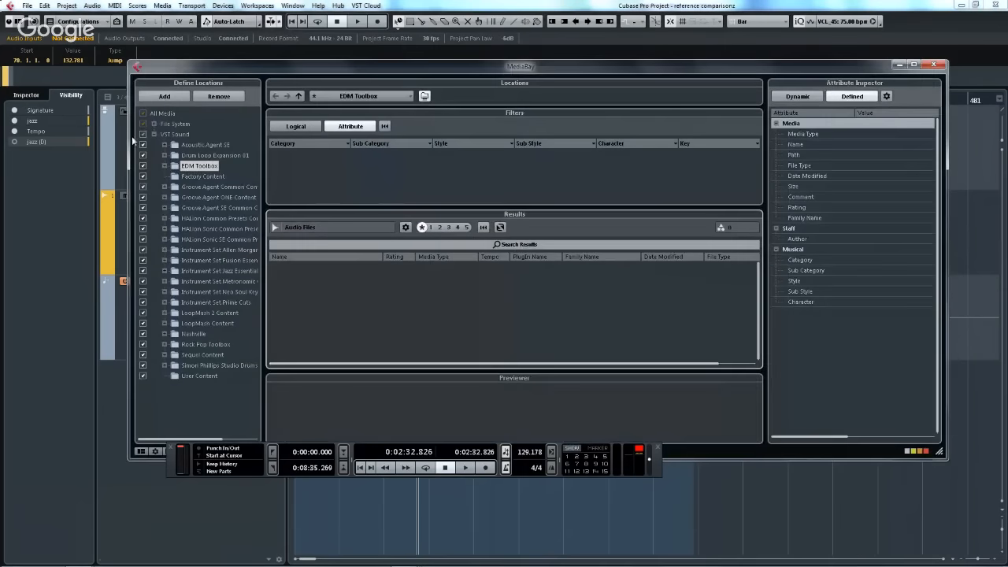
left_click(186, 375)
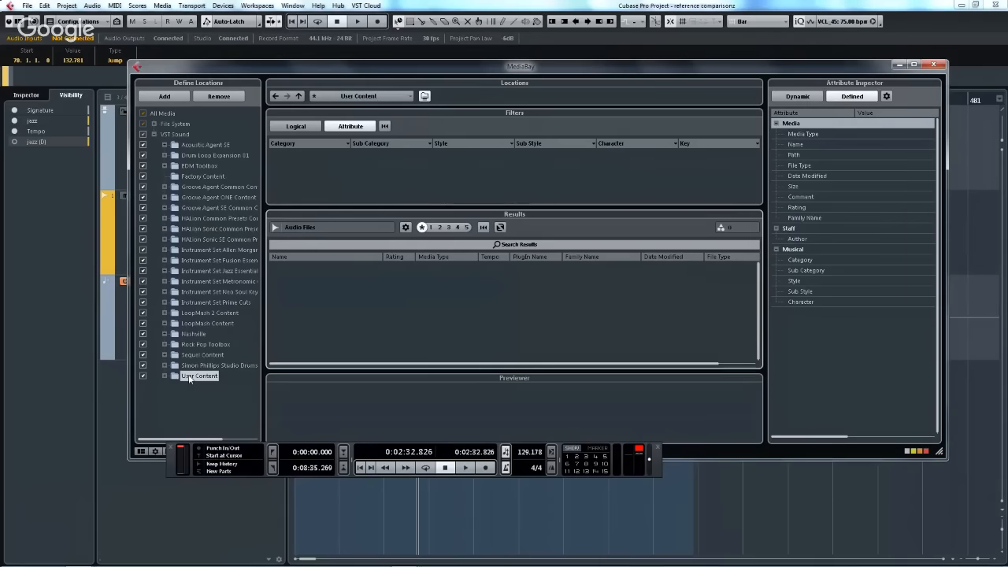
left_click(163, 374)
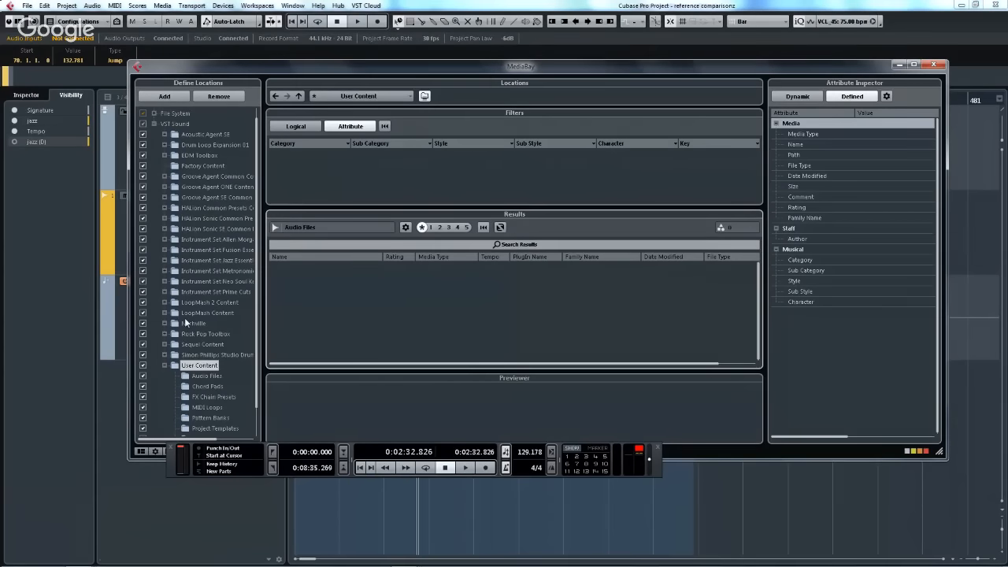
scroll(209, 376, "down", 1)
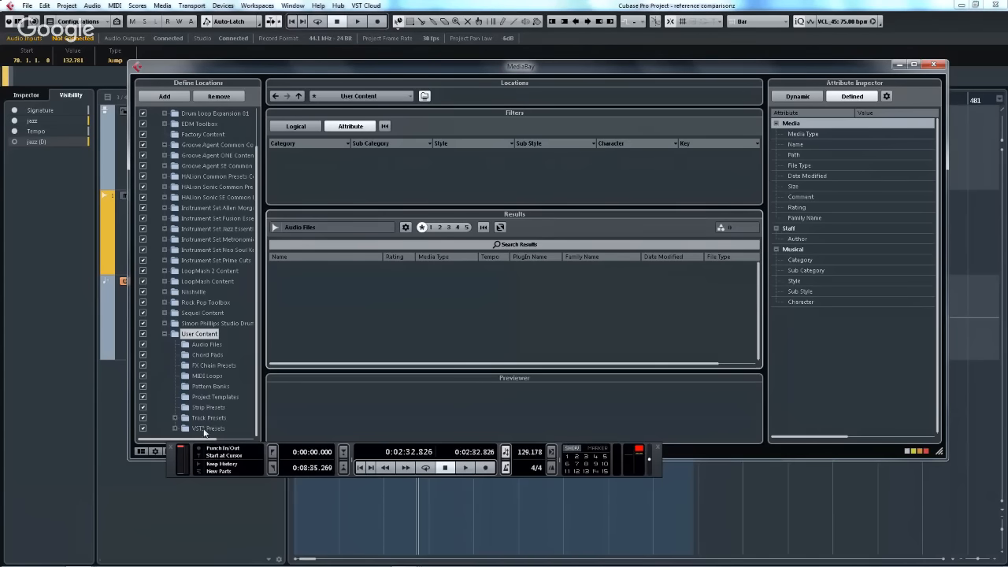
- Define the MIDI Loops folder in User Content as a new location named MIDI Loops
left_click(208, 376)
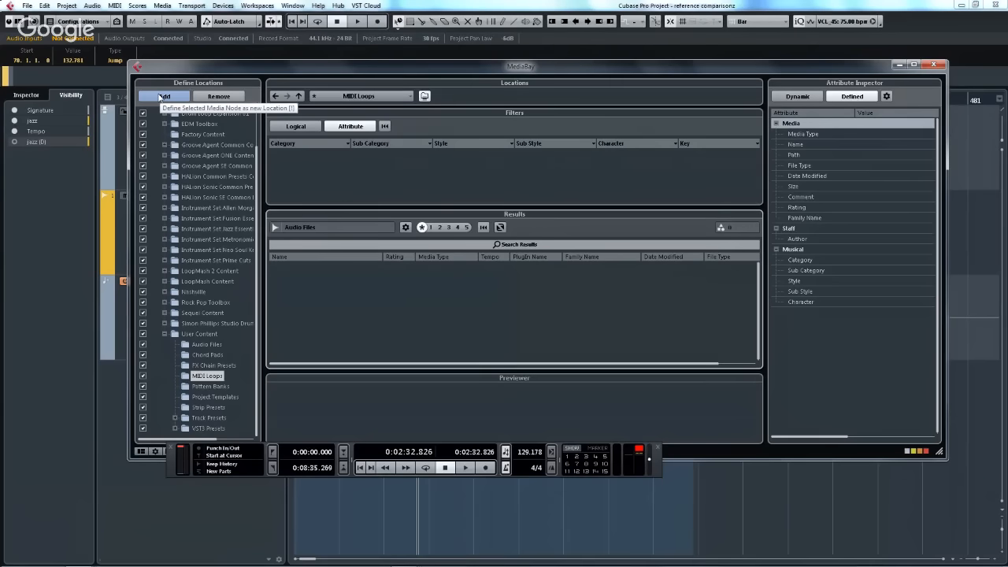
left_click(160, 96)
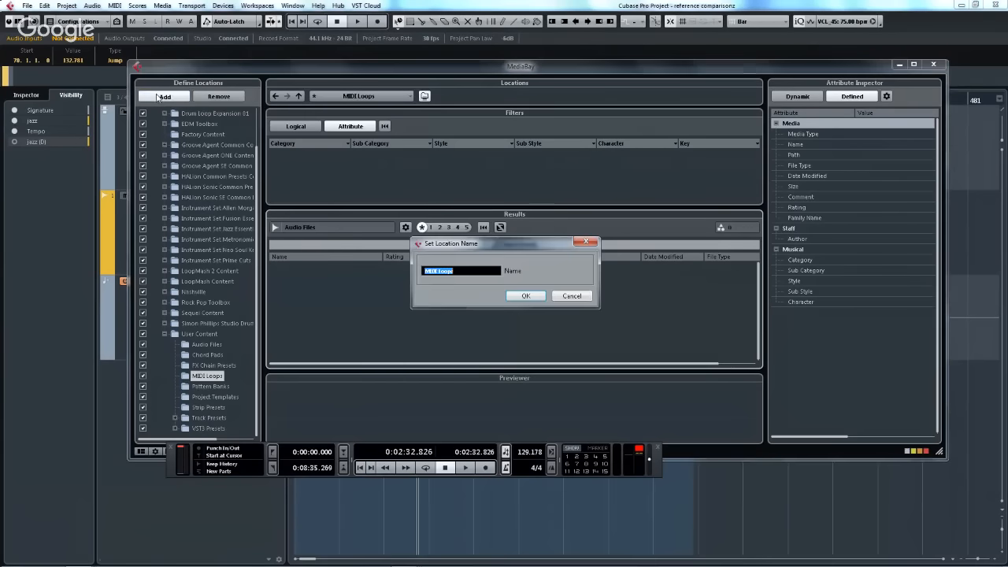
left_click(521, 296)
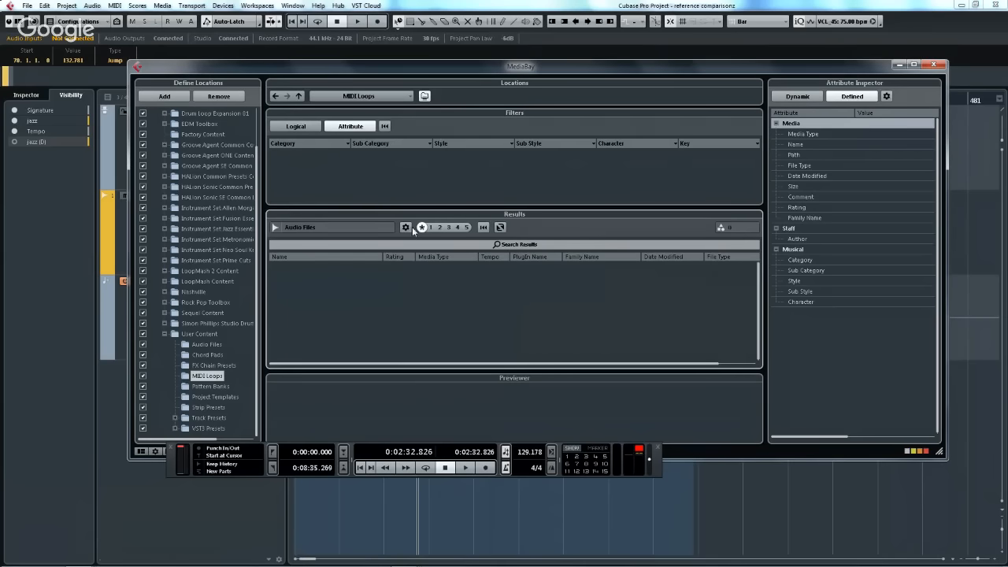
- Check the saved locations by switching to the custom audio folder and back to MIDI Loops, then close MediaBay
left_click(373, 96)
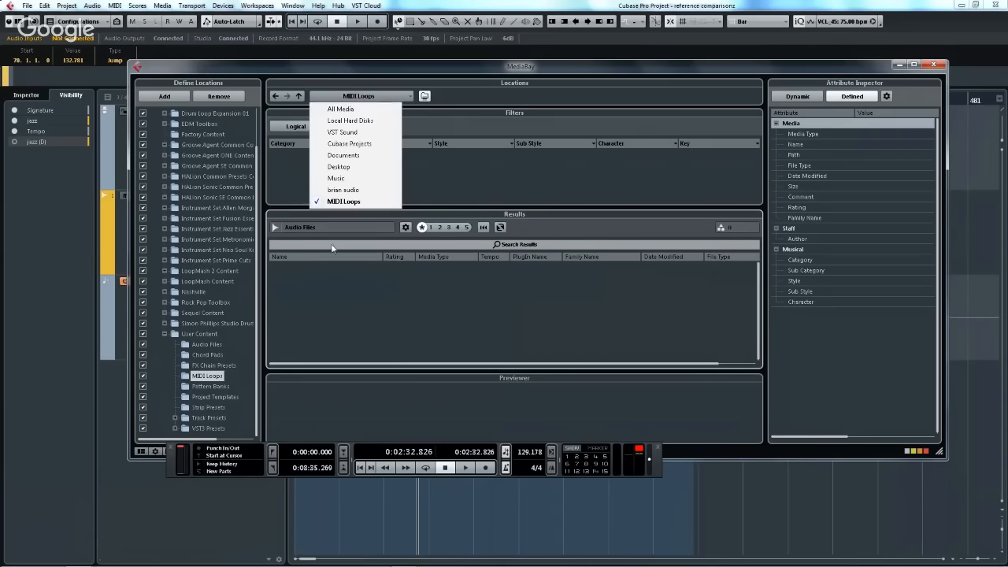
key("Up")
key("Return")
left_click(371, 97)
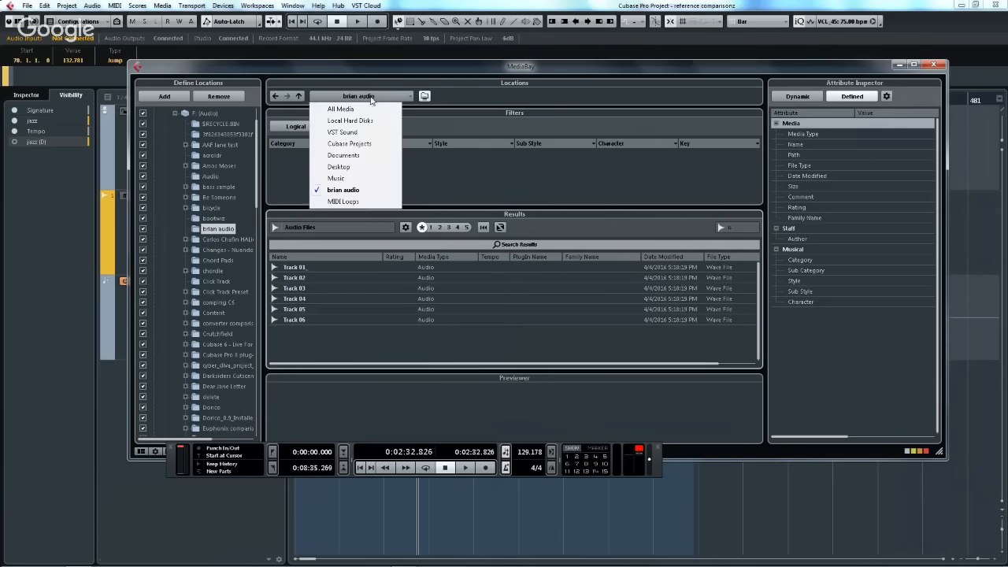
left_click(355, 202)
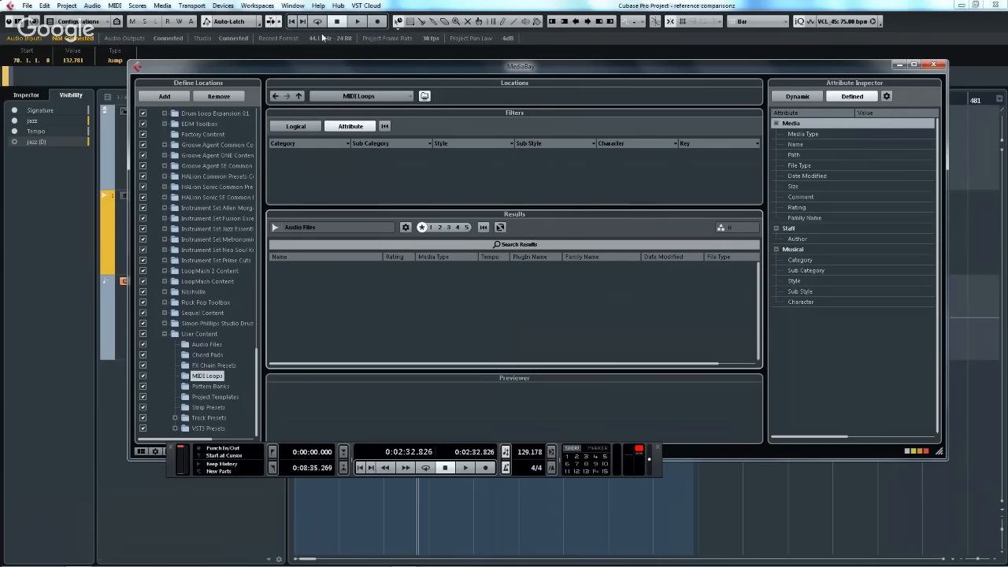
left_click(934, 64)
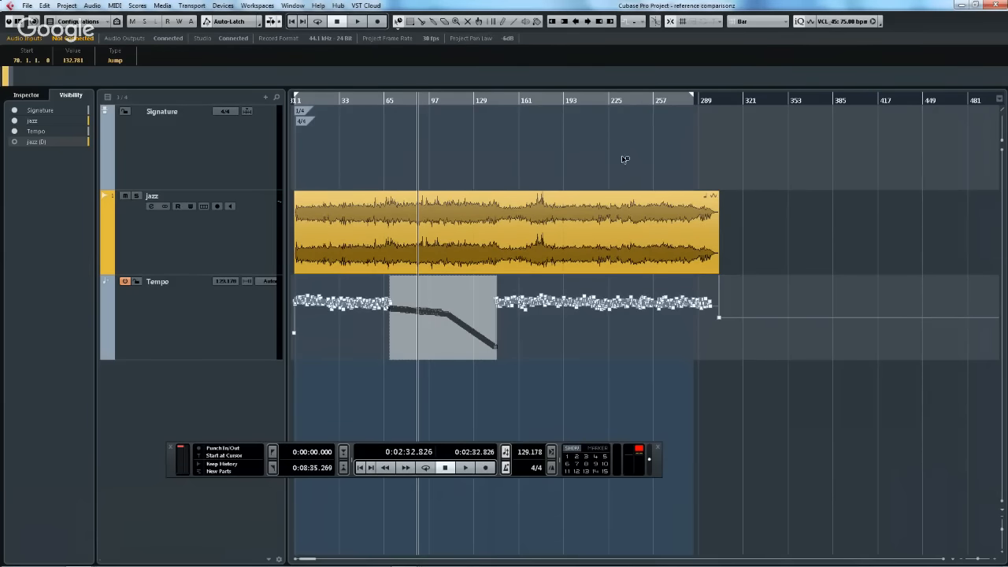
- Reopen MediaBay, then hide the Define Locations section and show it again
left_click(224, 6)
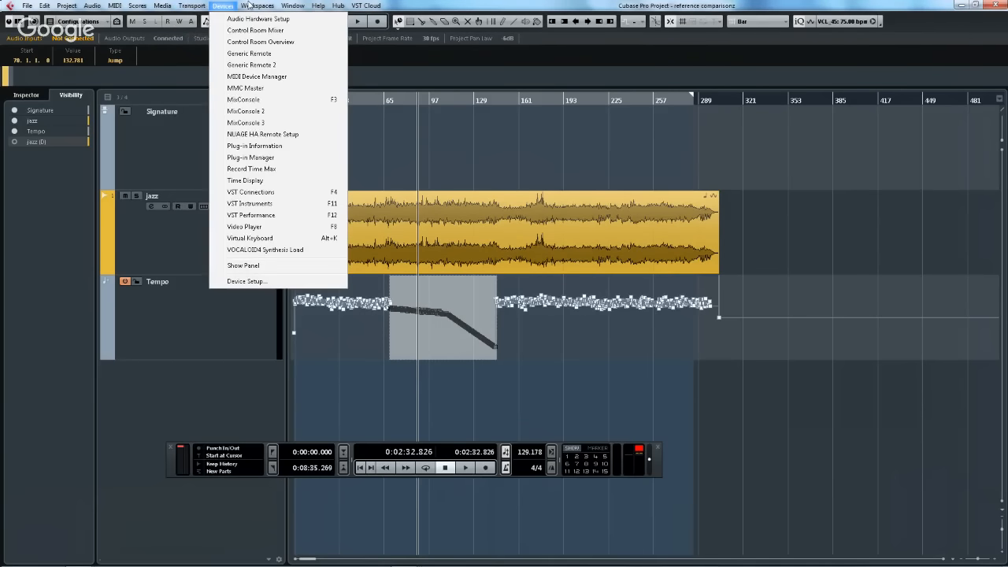
mouse_move(168, 6)
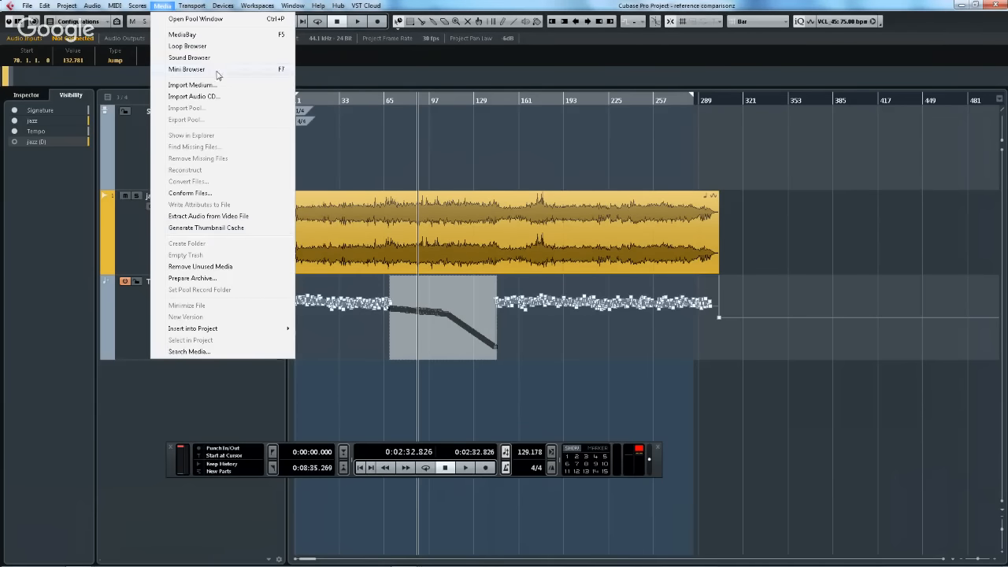
left_click(214, 35)
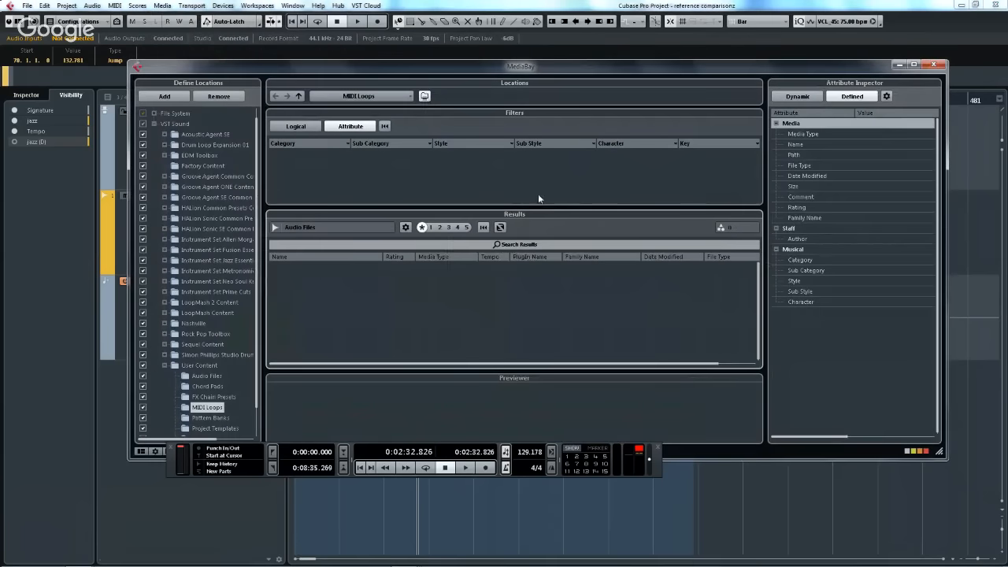
left_click(139, 453)
left_click(146, 406)
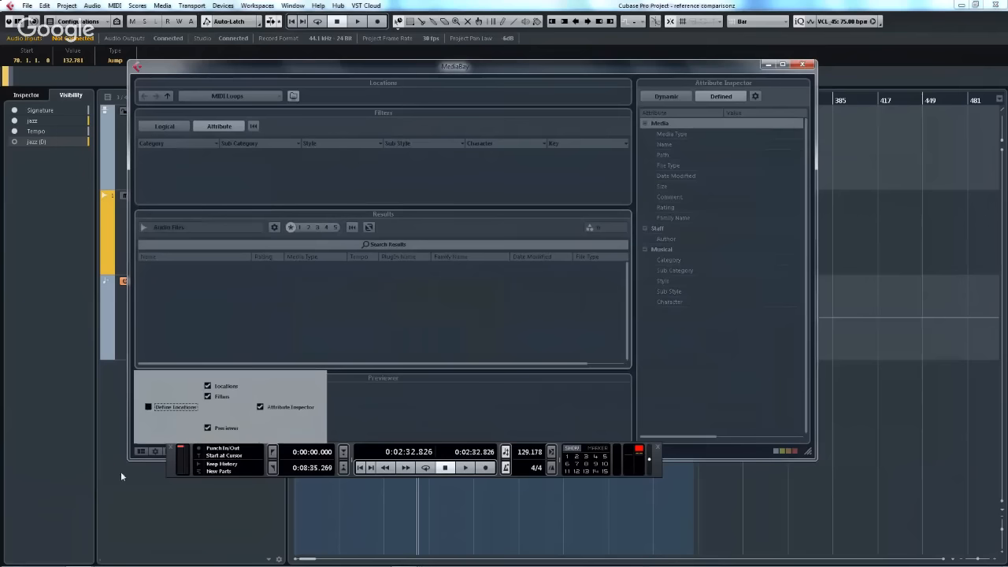
left_click(148, 407)
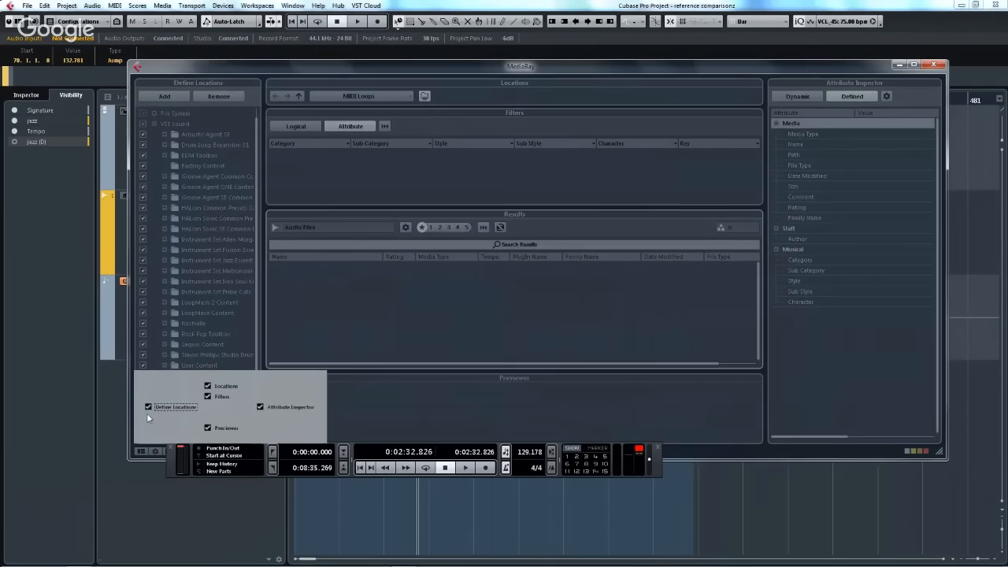
left_click(174, 277)
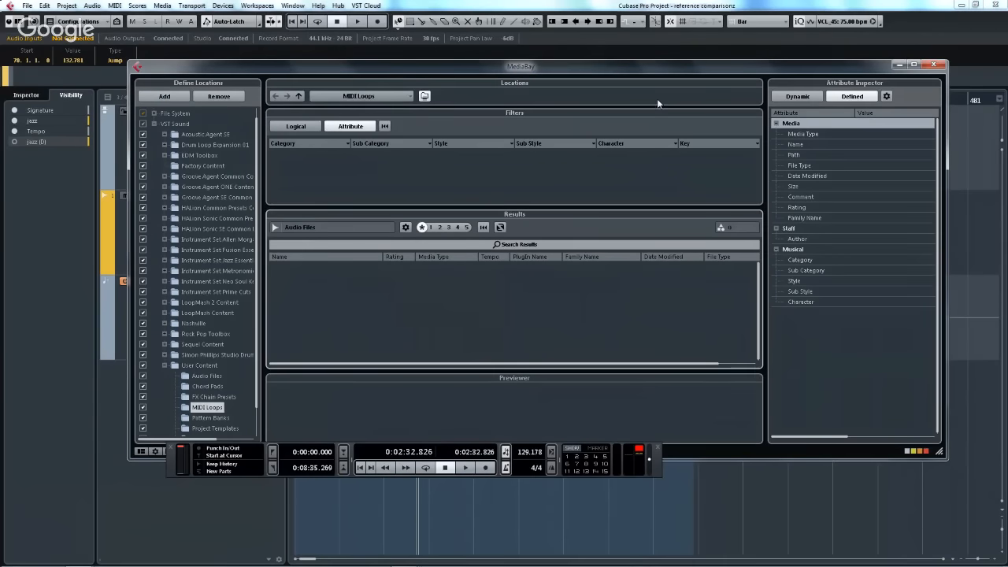
- Review the list of saved locations in MediaBay and close the window
left_click(380, 96)
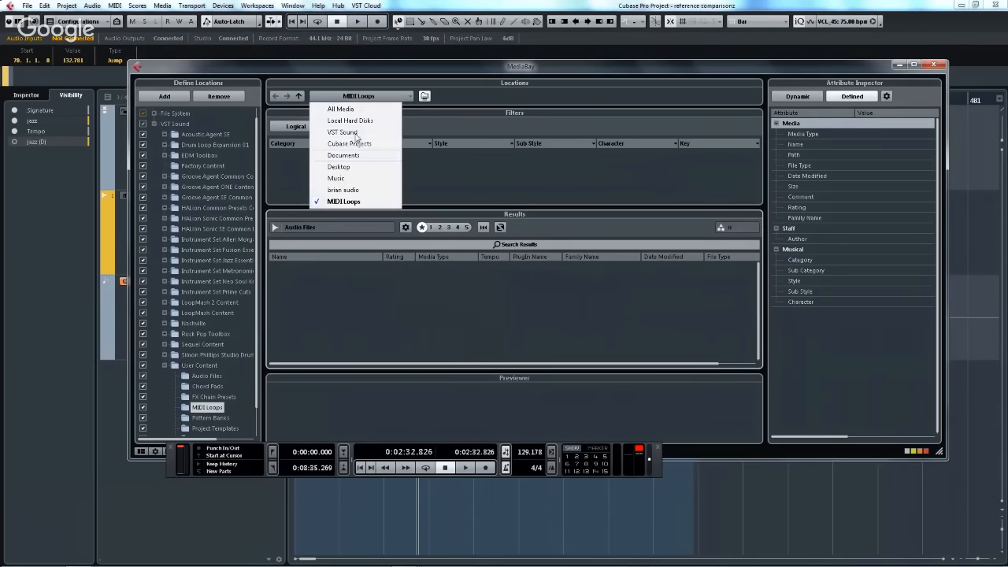
left_click(932, 69)
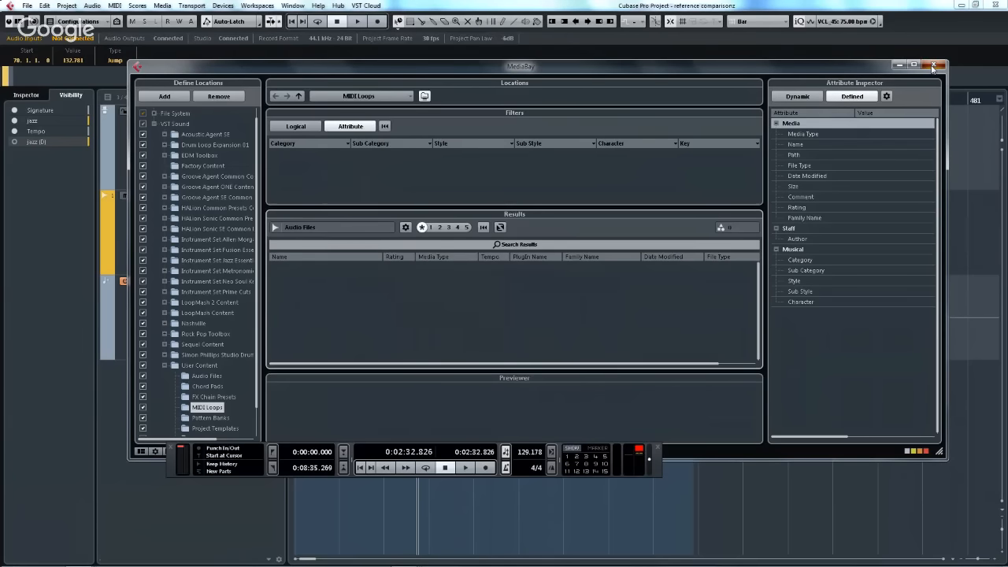
left_click(933, 67)
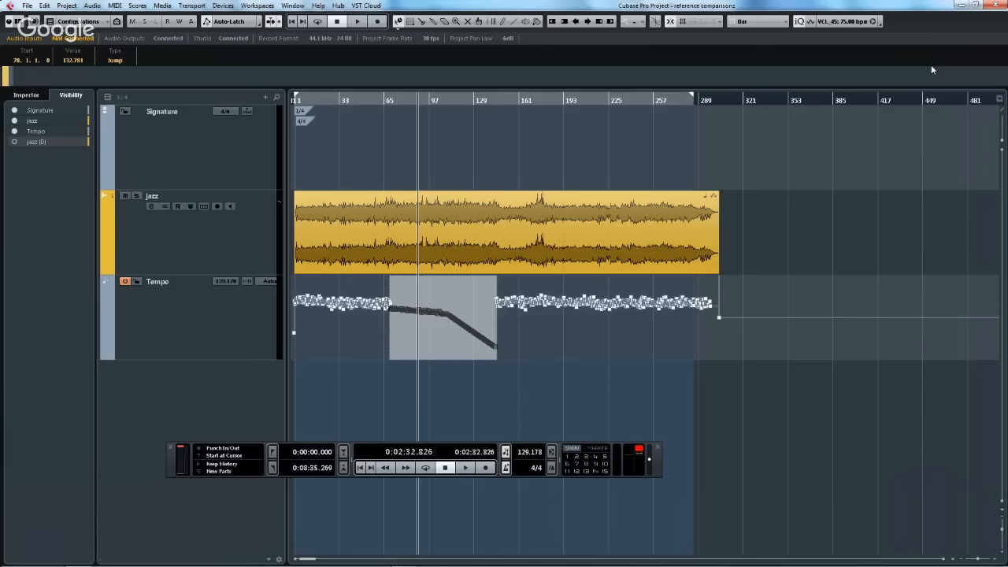
- Switch from the reference comparisons project to the open project Hit the Road go C7
key("alt+Tab")
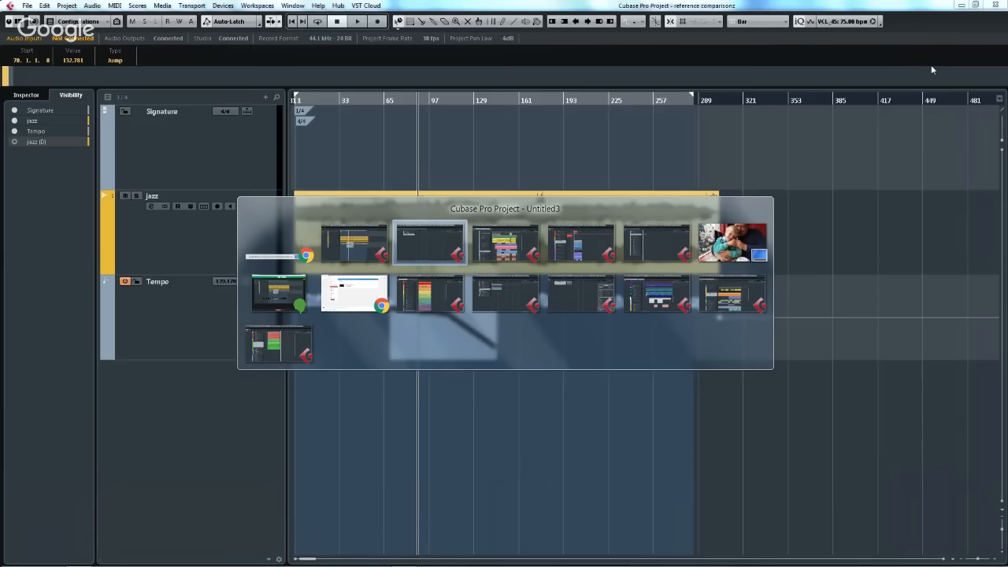
key("alt+Tab")
key("alt+Tab")
key("alt+Tab")
key("alt+Tab")
key("alt+Tab")
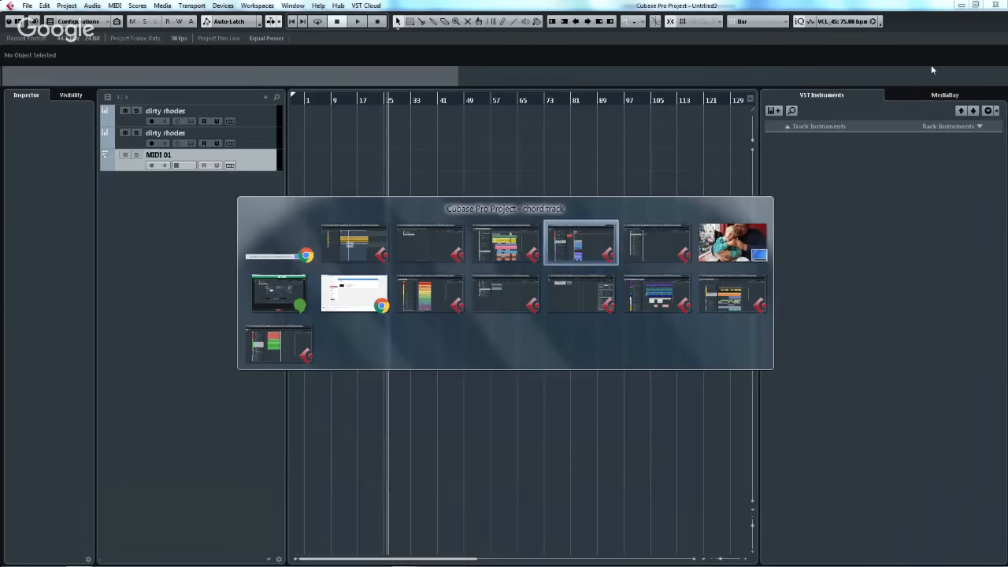
key("alt+Tab")
key("alt+Tab")
key("alt+Tab")
key("alt+Tab")
key("alt+Tab")
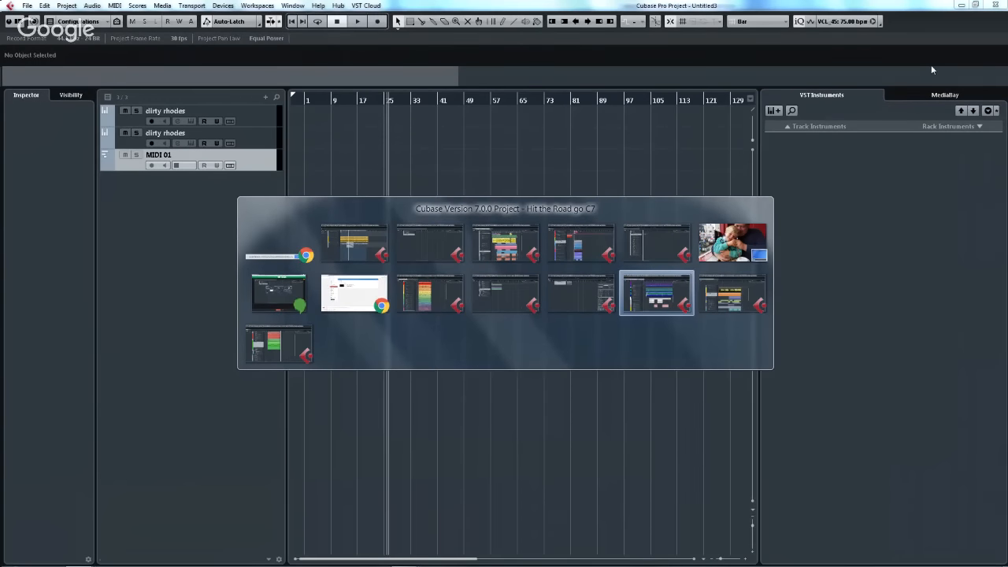
key("alt+Tab")
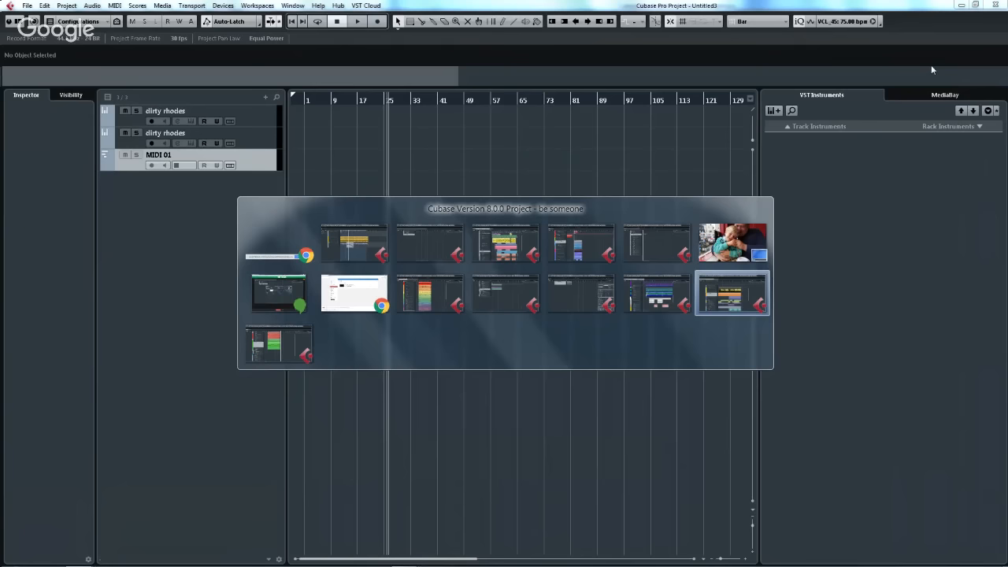
key("alt+Tab")
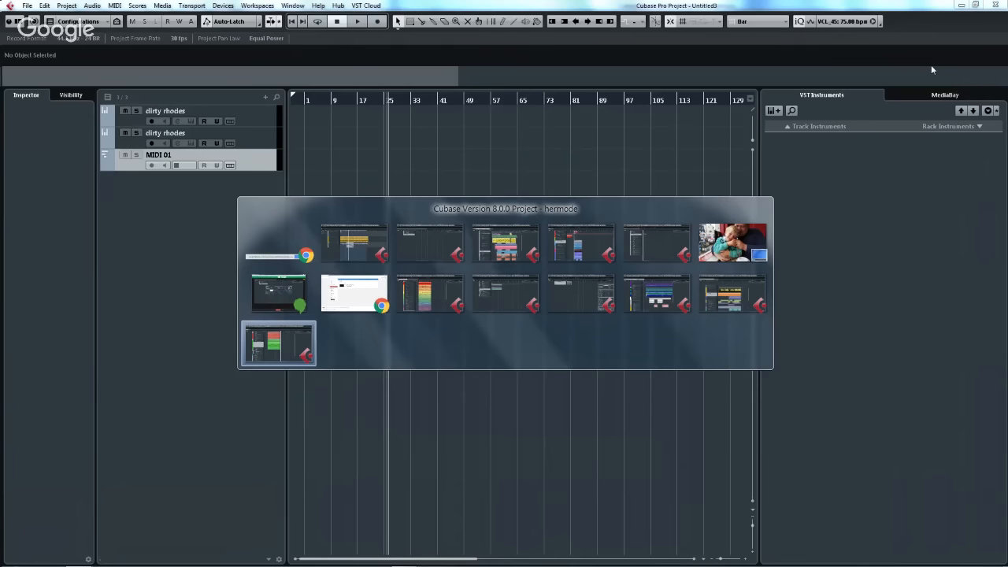
key("alt+Tab")
key("alt+Tab")
key("alt+Tab")
key("alt+Tab")
key("alt+Tab")
key("alt+Tab")
key("alt+Tab")
key("alt+Tab")
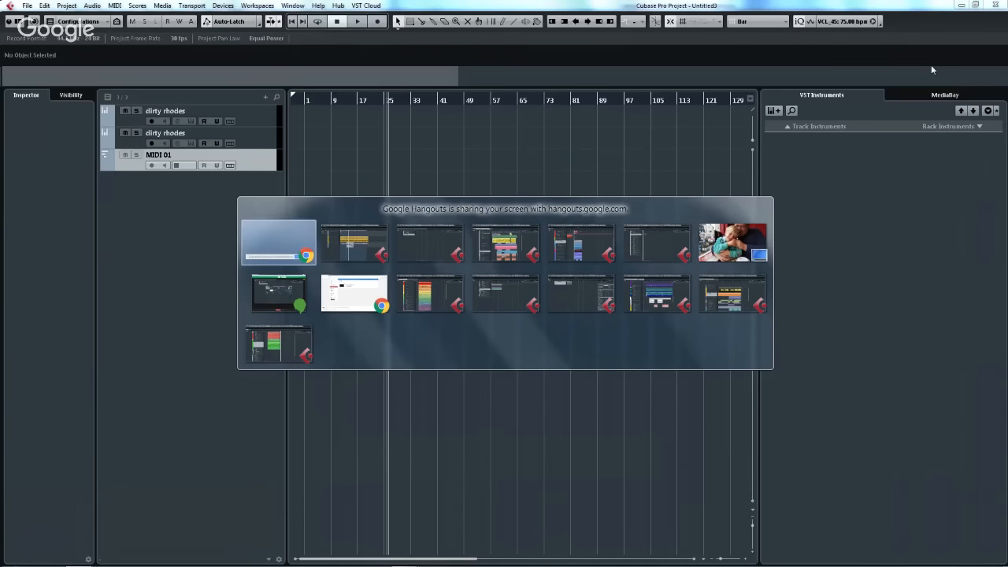
key("alt+Tab")
key("alt+Tab")
key("alt+Tab")
key("alt+Tab")
key("alt+Tab")
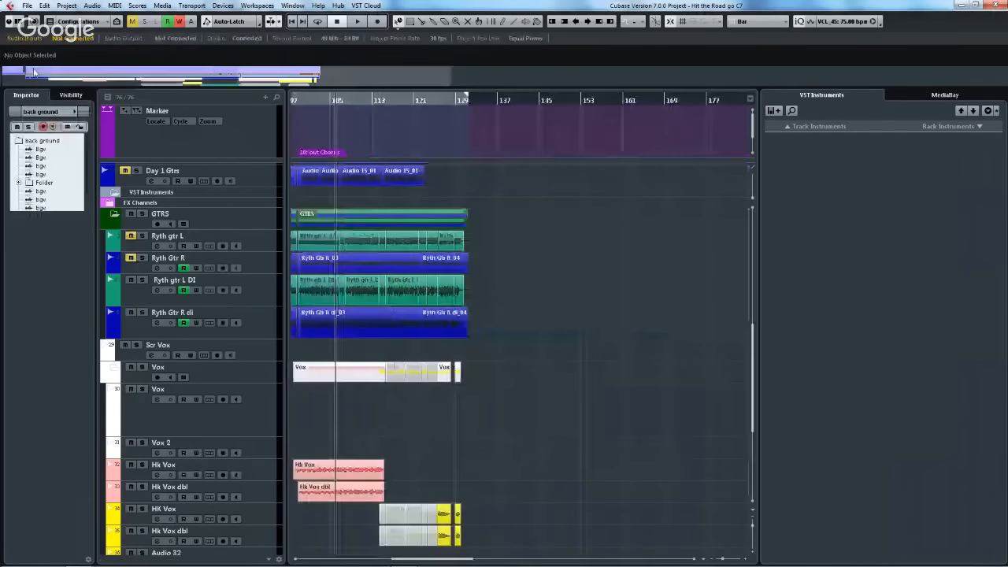
- Open the Audio Mixdown export settings, enable Channel Batch Export and view the available file formats
left_click(25, 7)
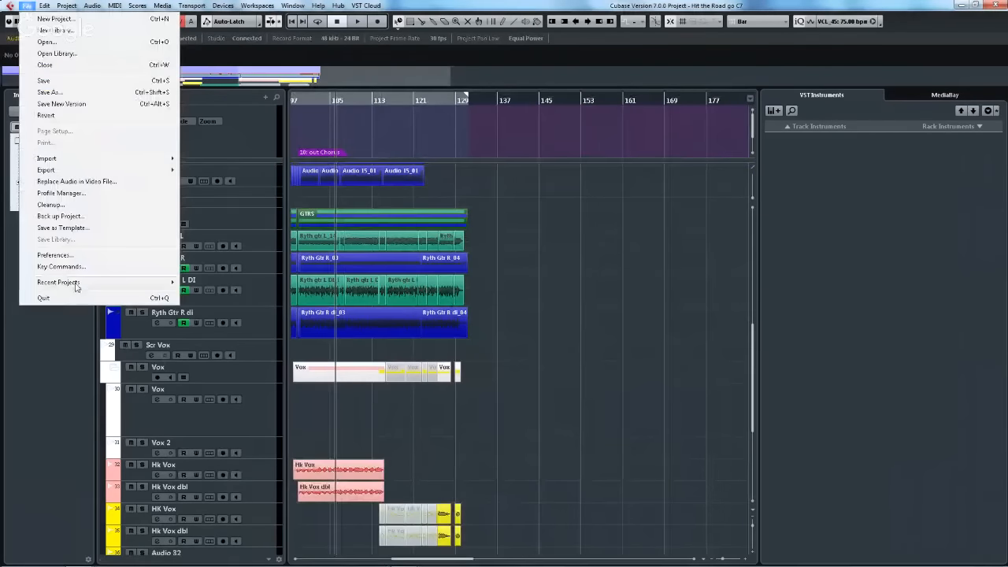
mouse_move(75, 285)
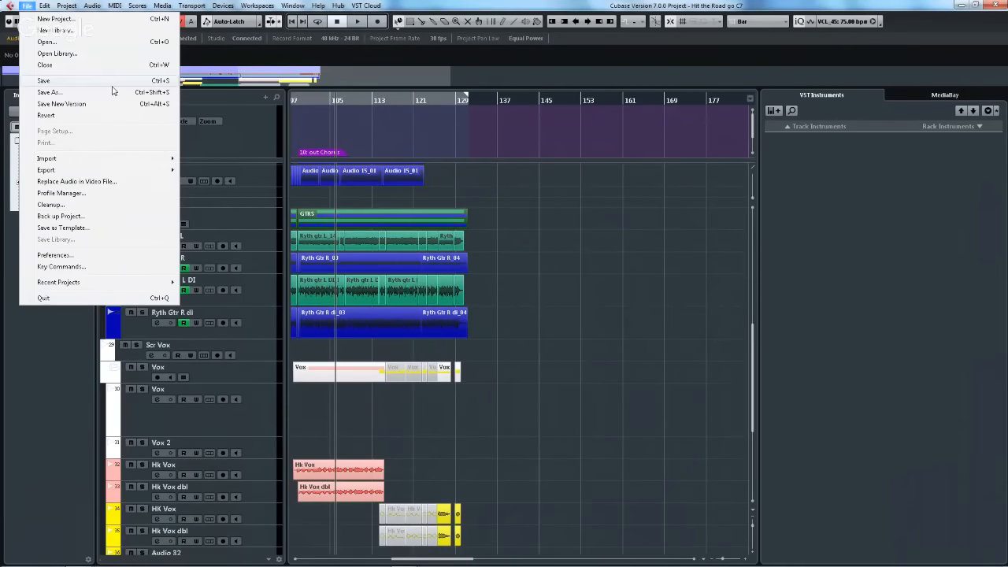
mouse_move(52, 170)
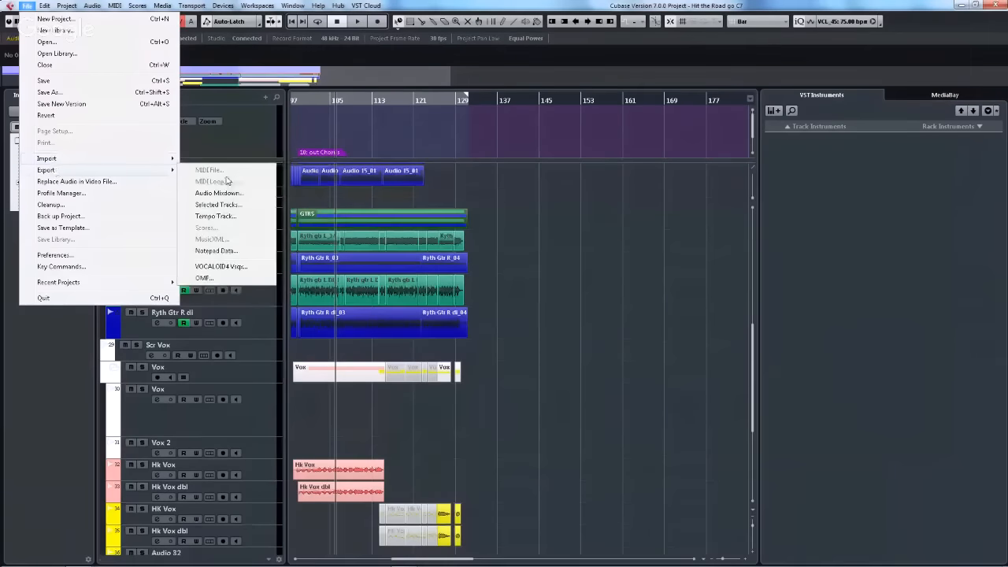
left_click(220, 193)
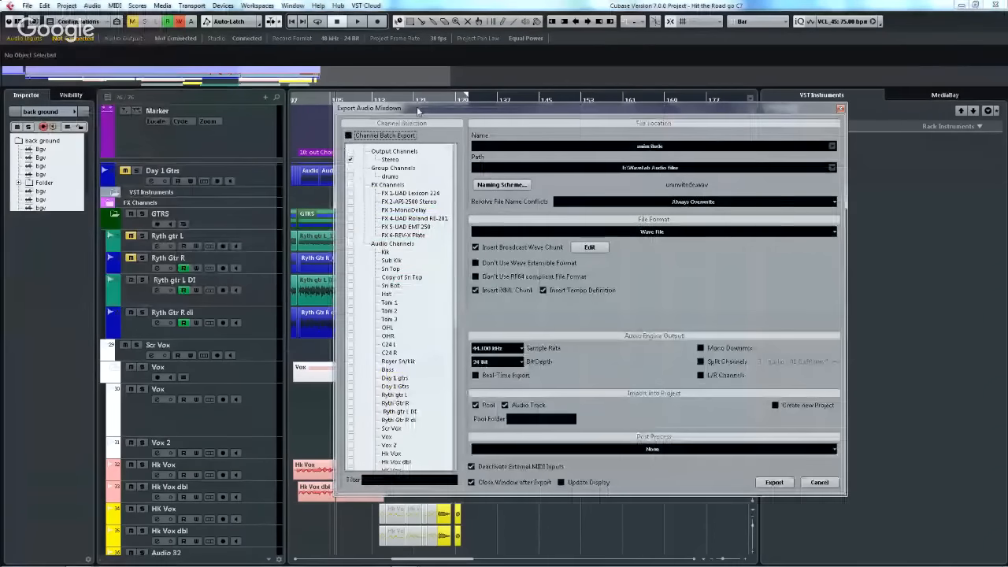
left_click_drag(418, 111, 341, 101)
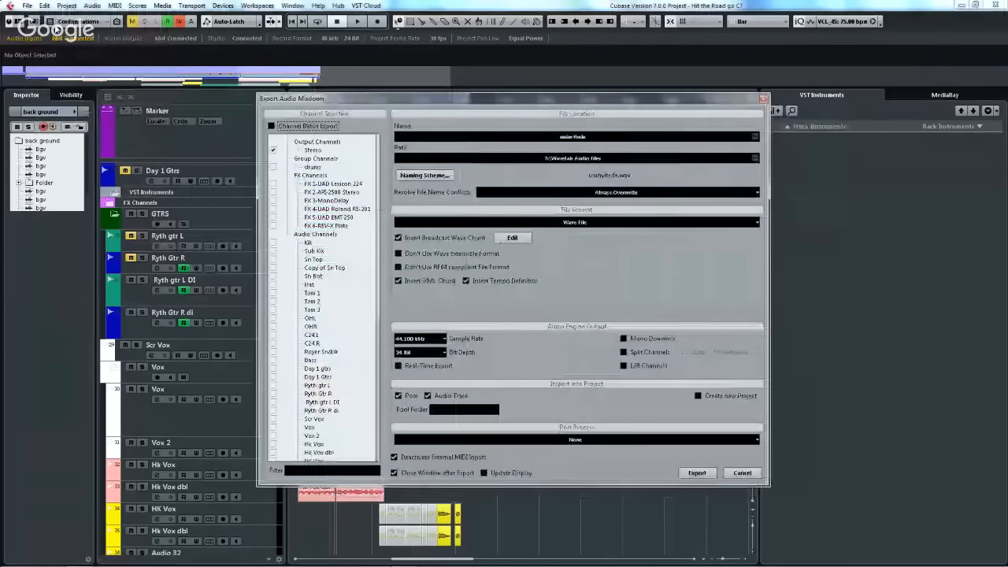
left_click(272, 127)
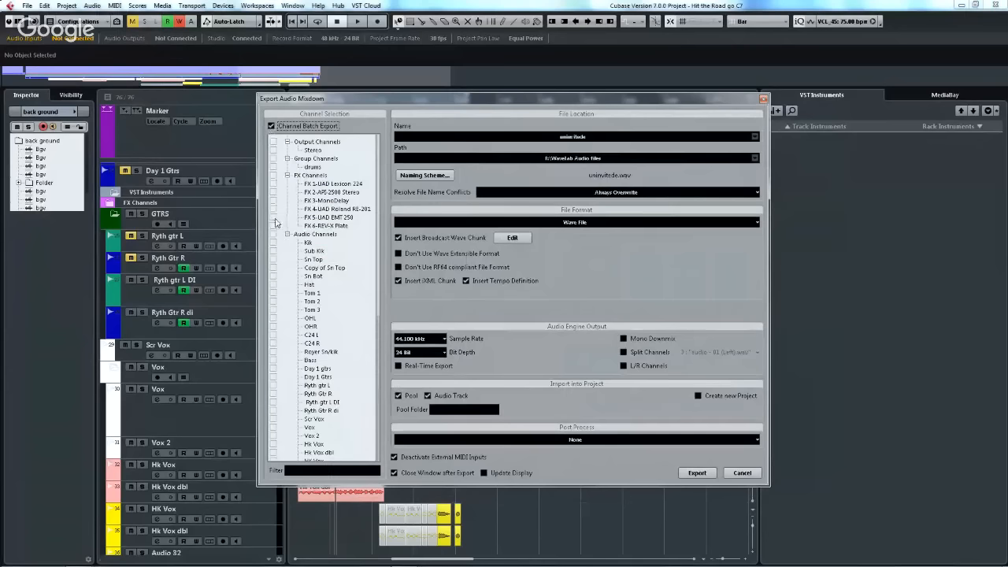
left_click(576, 223)
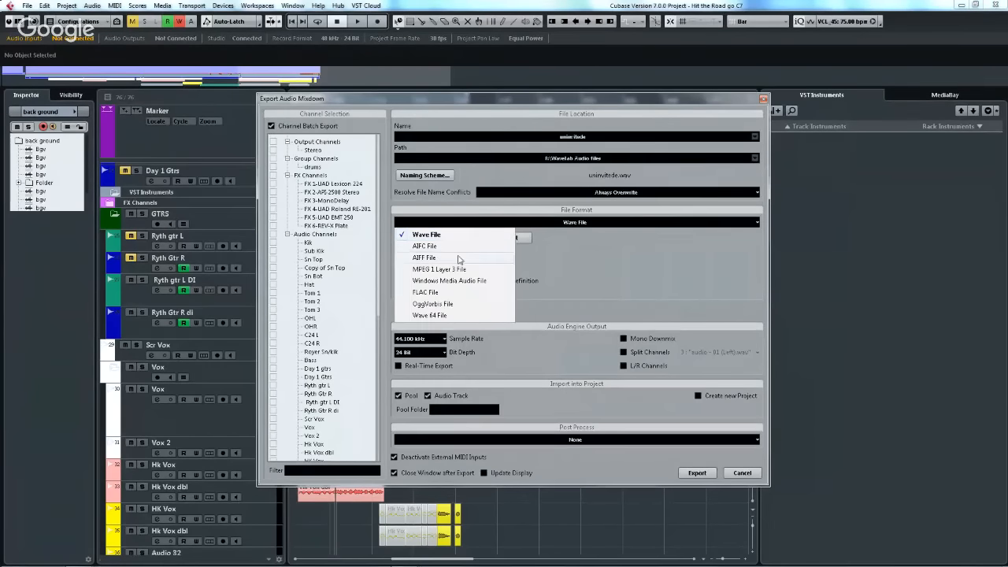
- Include all output, group, FX and audio channels in the batch export, review the channel list and cancel the export
left_click(272, 144)
left_click(274, 142)
left_click(274, 159)
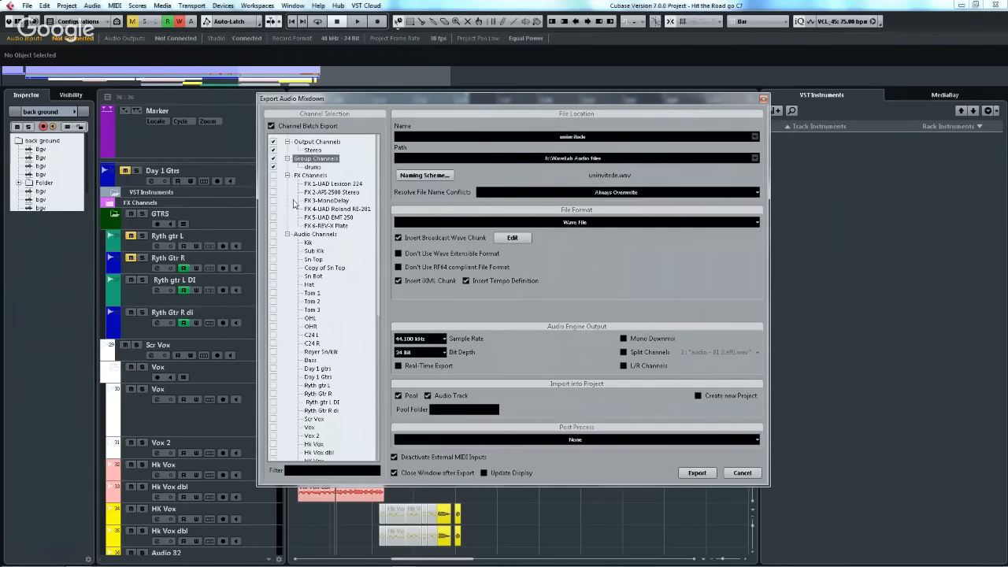
left_click(274, 175)
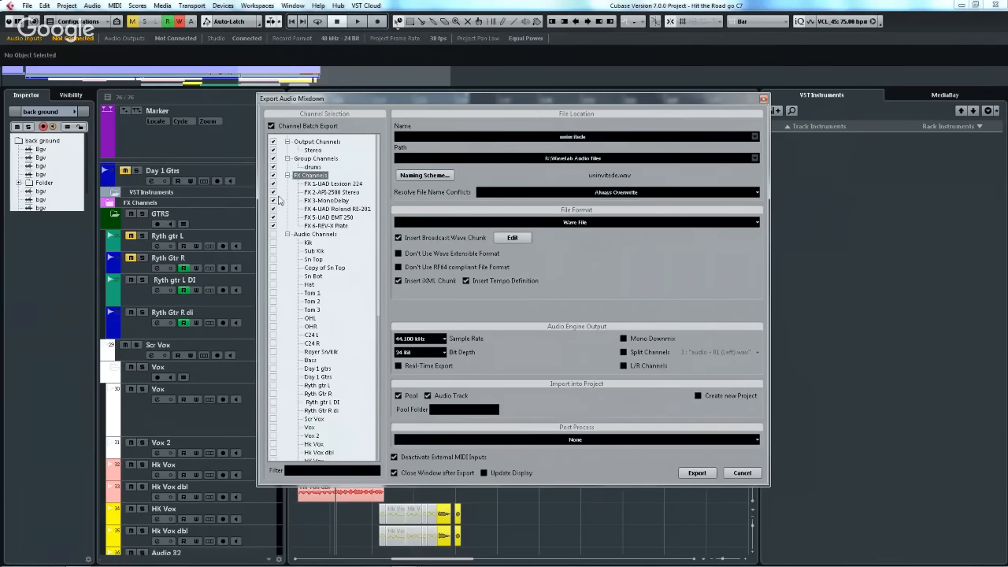
left_click(274, 235)
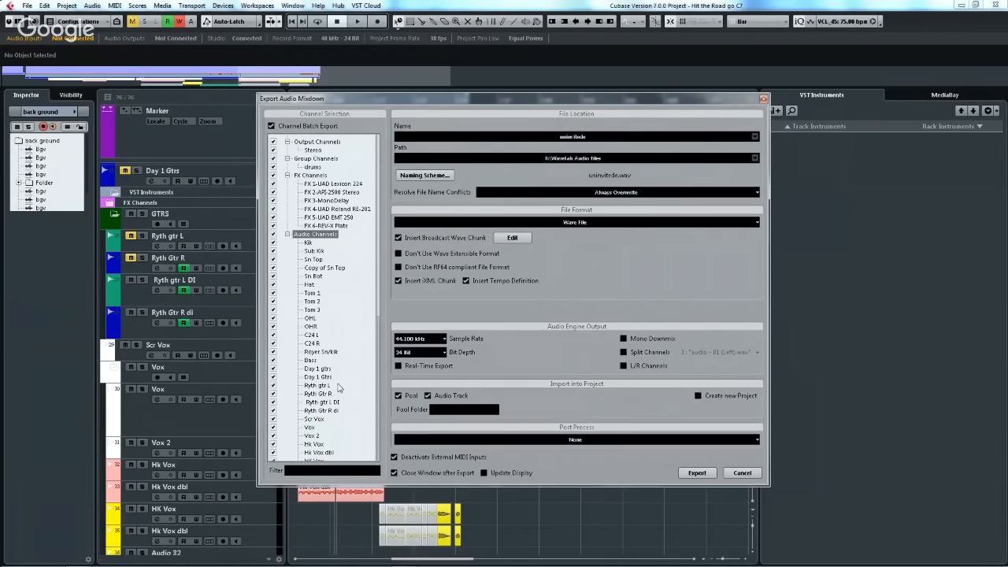
scroll(323, 287, "down", 5)
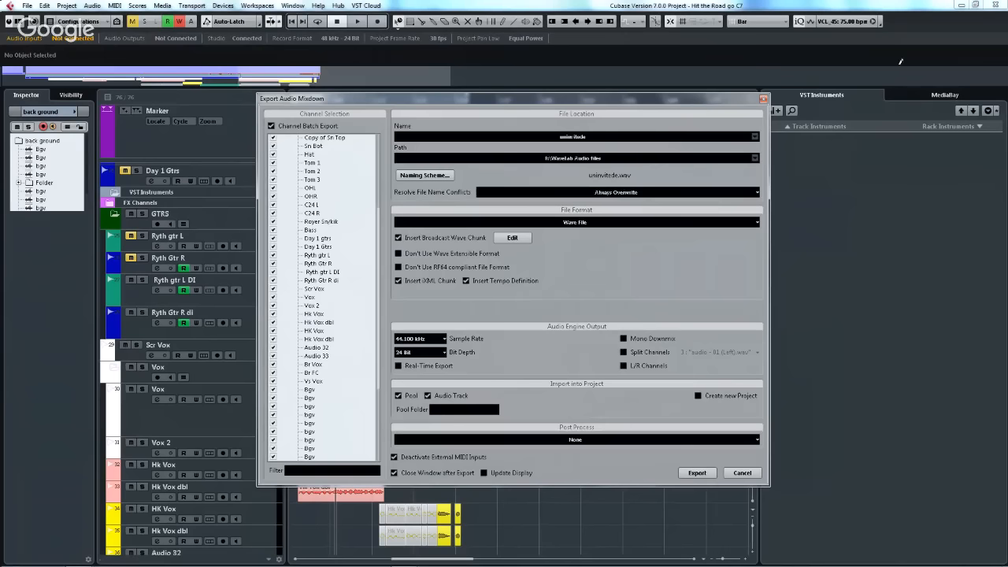
left_click(742, 473)
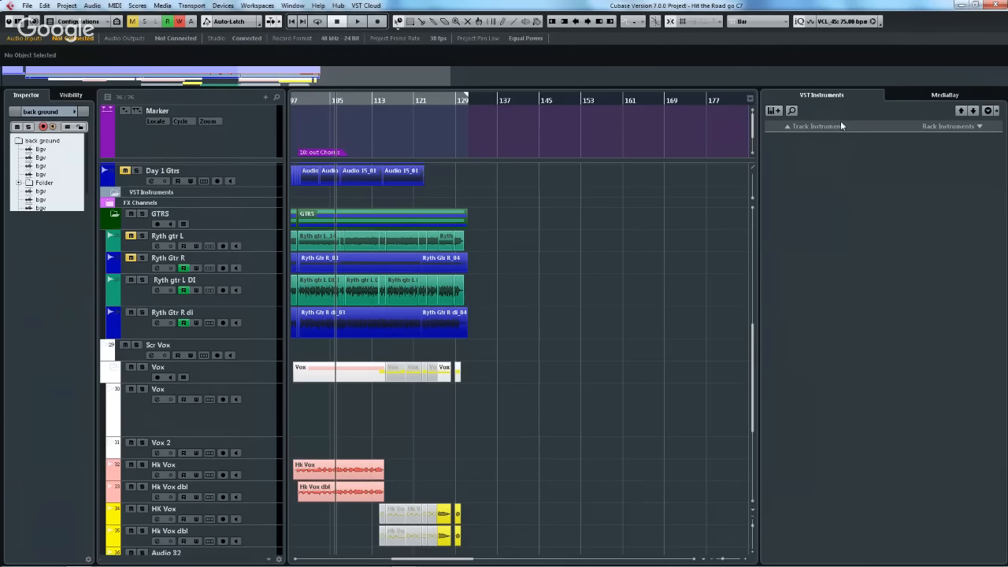
- Select the rhythm guitar events together with the Vox events and set their Fine-Tune to -2
left_click_drag(479, 233, 324, 344)
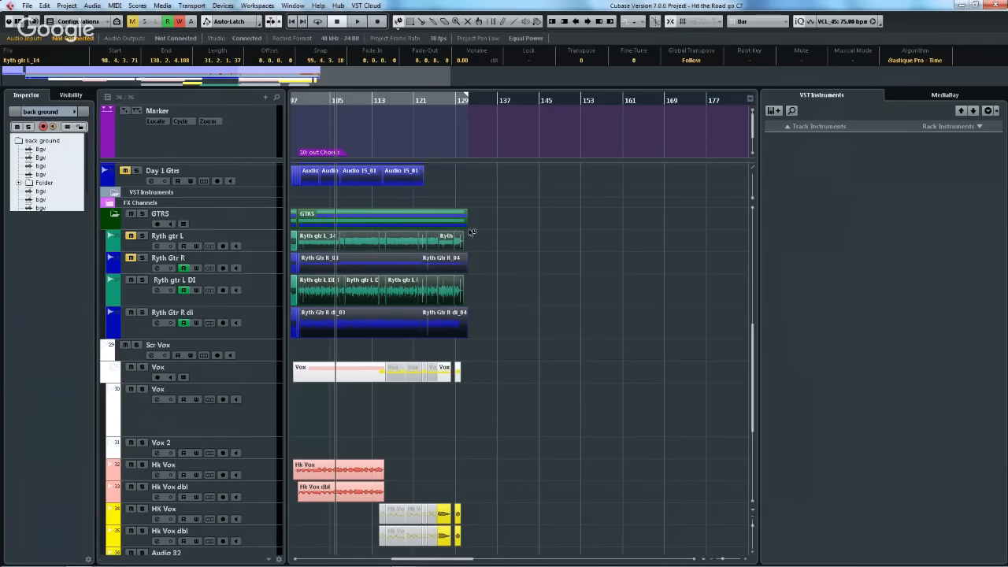
left_click_drag(517, 244, 316, 450)
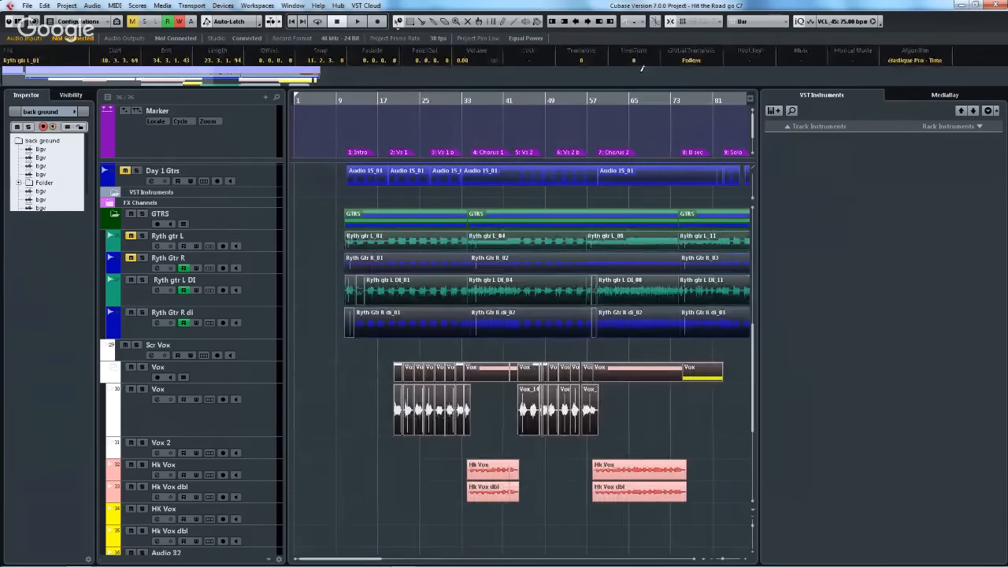
scroll(638, 60, "down", 2)
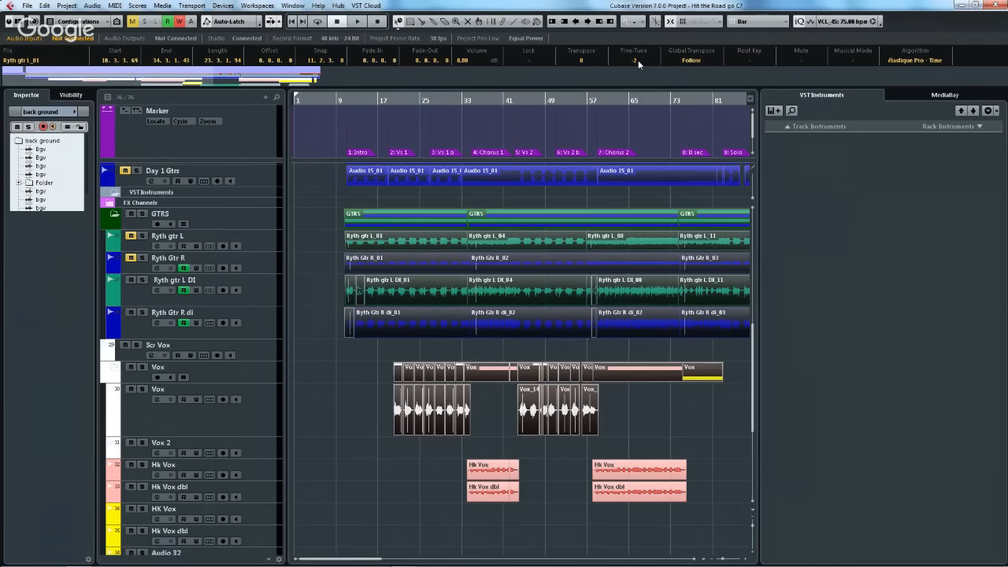
- Deselect the events and audition the project from the start of Chorus 2
left_click(597, 118)
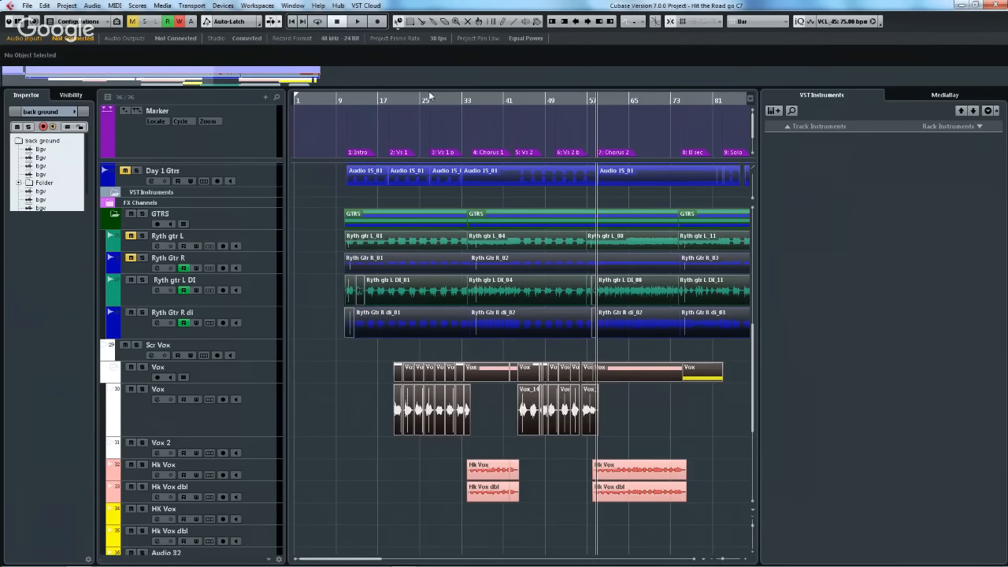
key("space")
key("space")
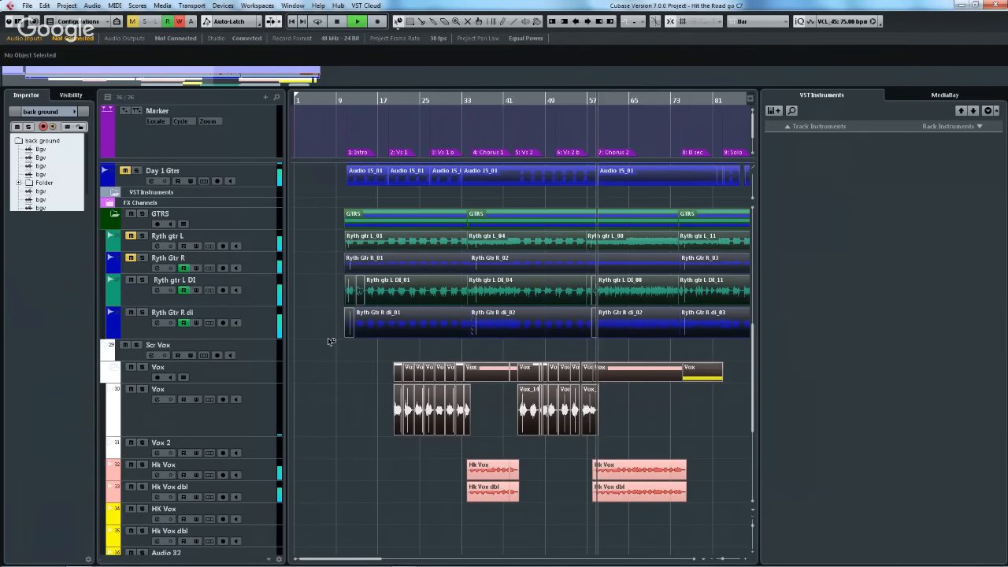
- Switch to the open project Untitled3, select its first dirty rhodes track and activate the project
left_click(323, 337)
key("alt+Tab")
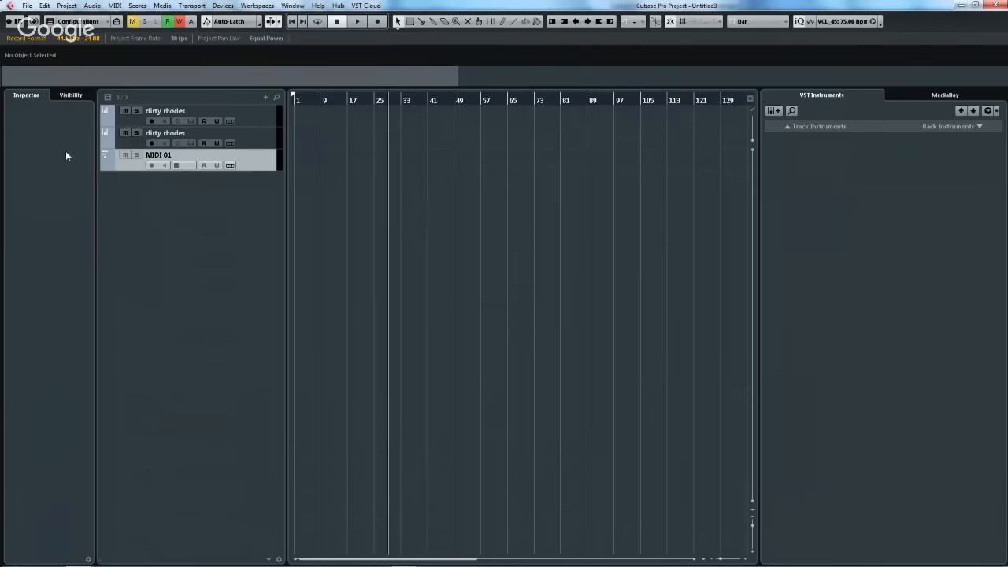
left_click(254, 144)
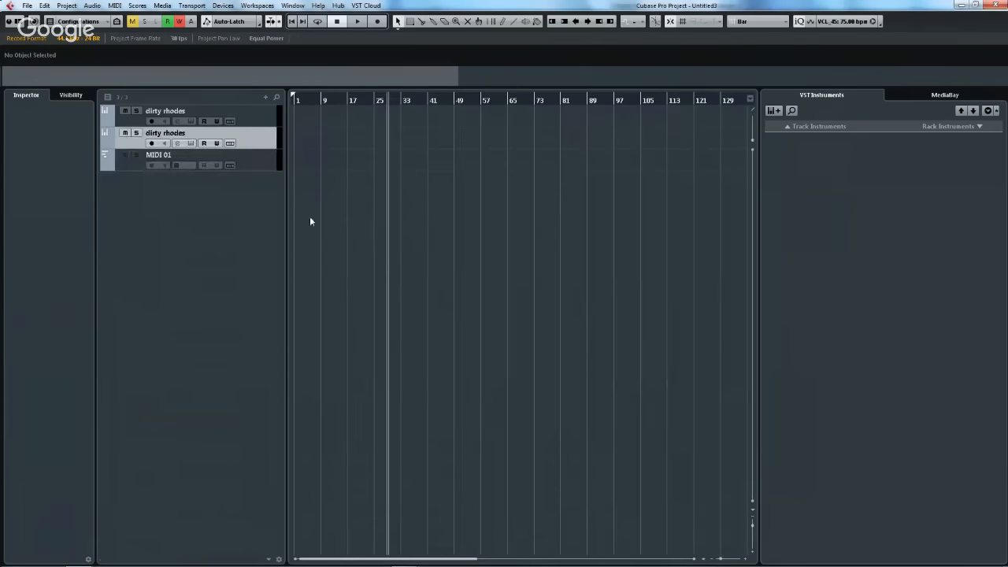
left_click(227, 117)
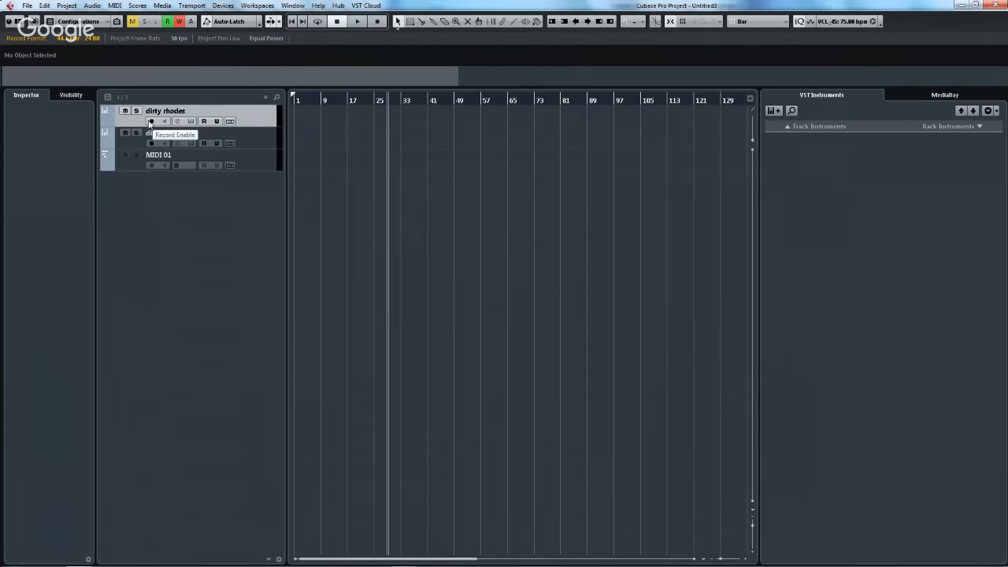
key("F3")
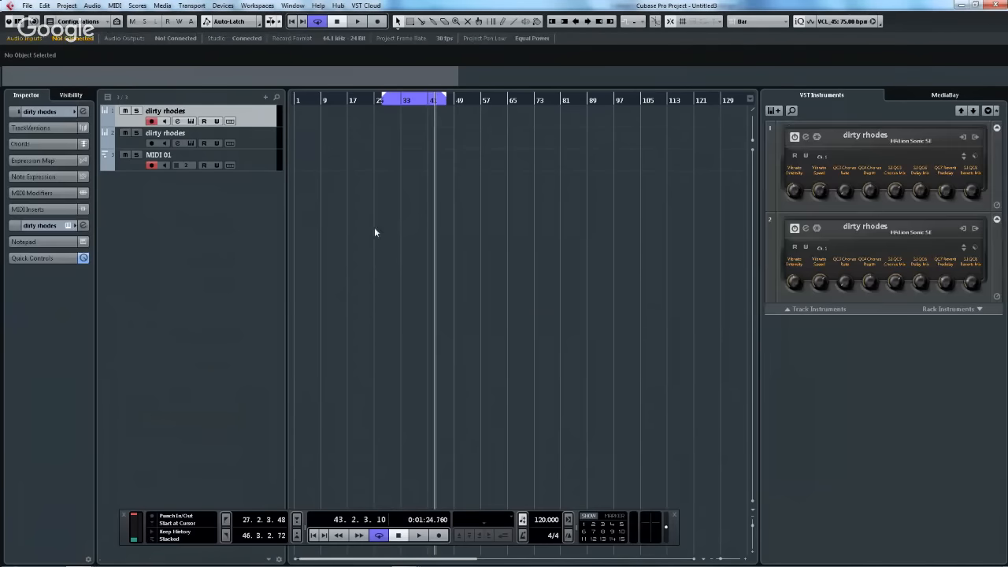
- In the first dirty rhodes track's channel settings, set the insert to No Effect, lower the EQ band 3 peak and close the window
left_click(43, 110)
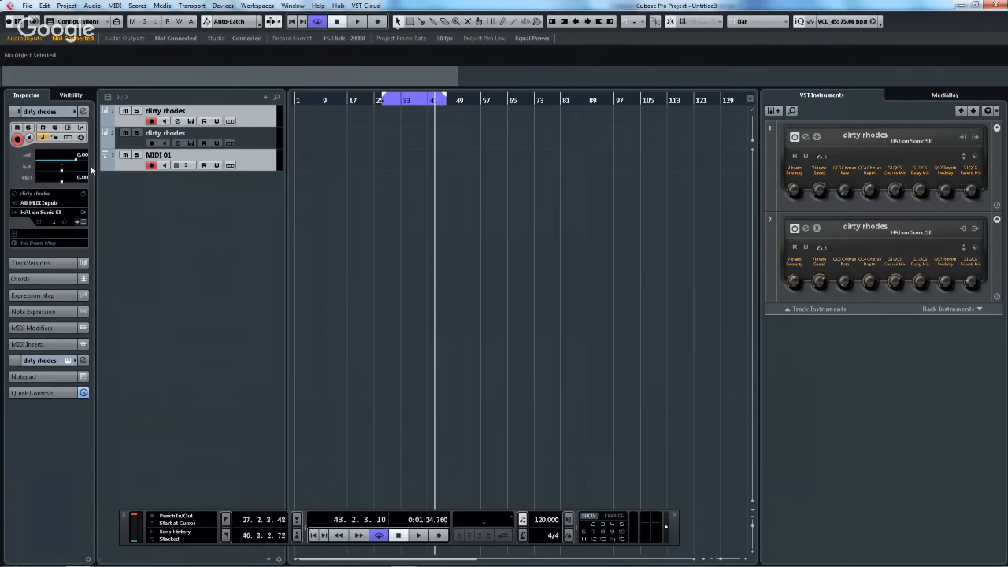
left_click(84, 360)
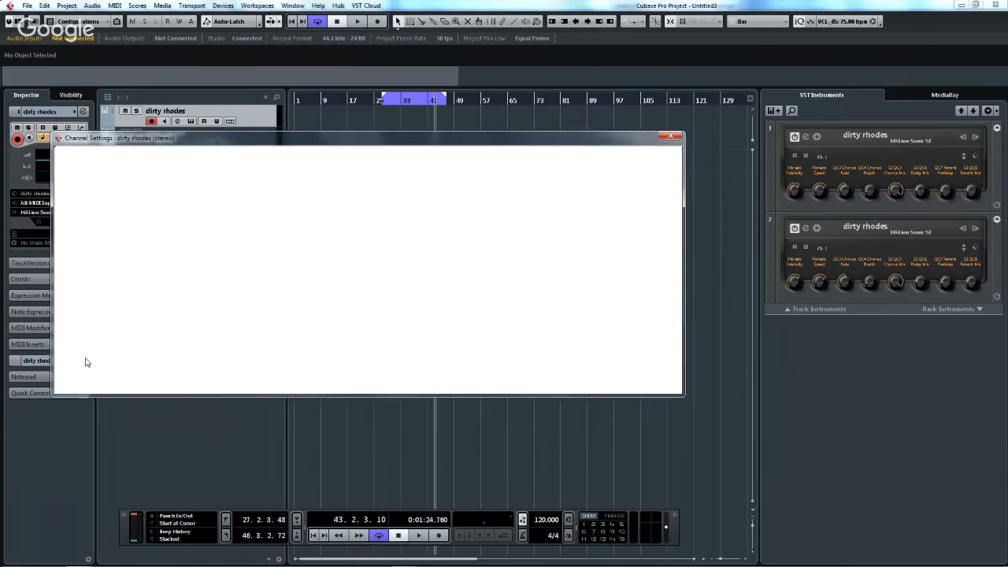
left_click(144, 192)
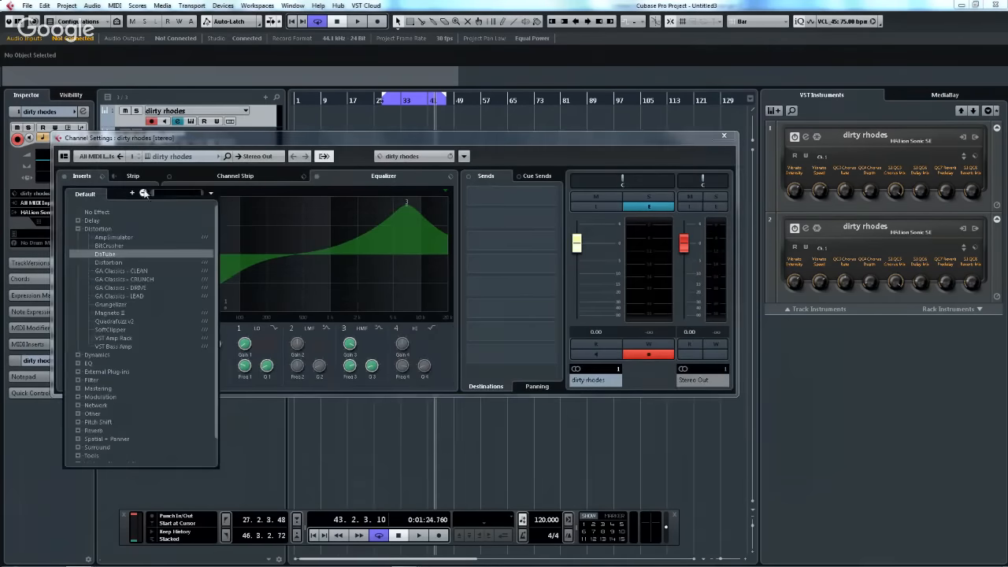
left_click(104, 213)
left_click_drag(405, 203, 390, 260)
left_click(724, 136)
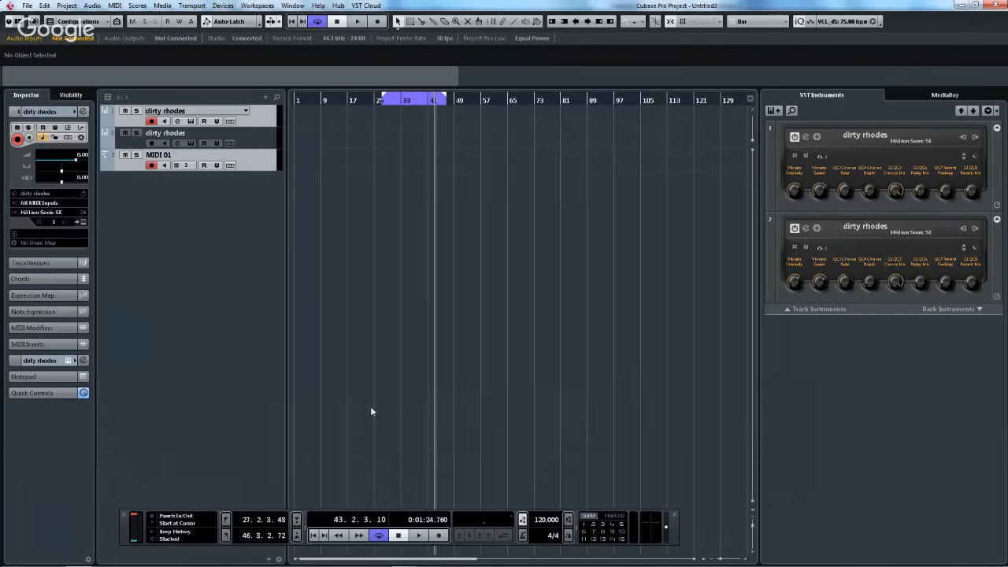
- Select only the first dirty rhodes track, play a few notes on the transport panel's virtual keyboard and hide the keyboard again
left_click(263, 123)
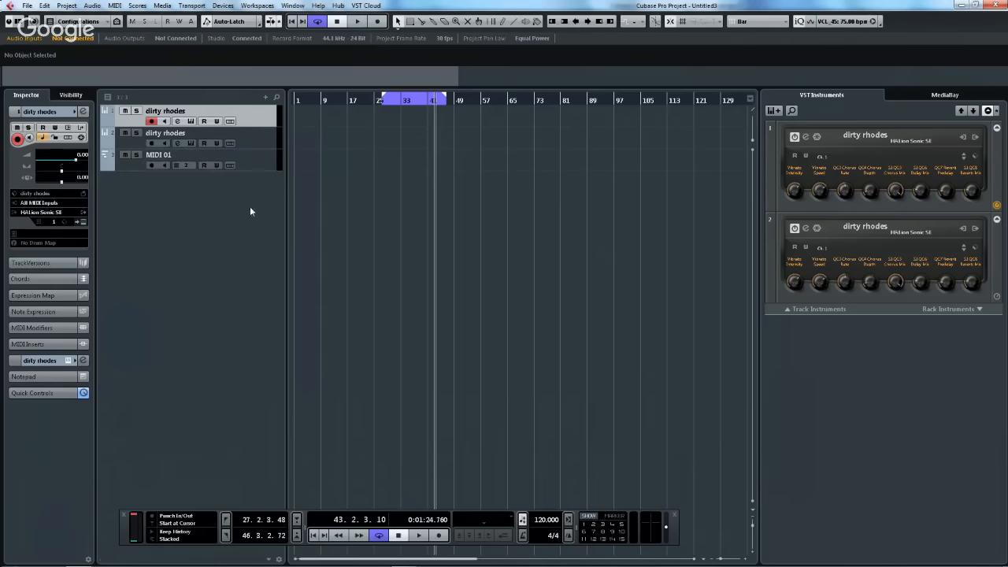
right_click(132, 526)
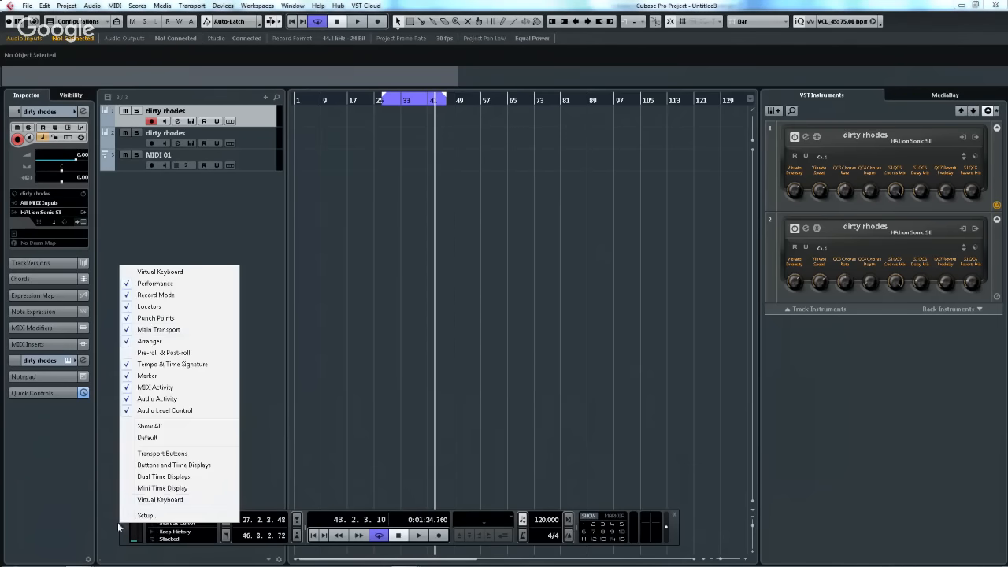
left_click(149, 275)
left_click_drag(252, 526, 176, 530)
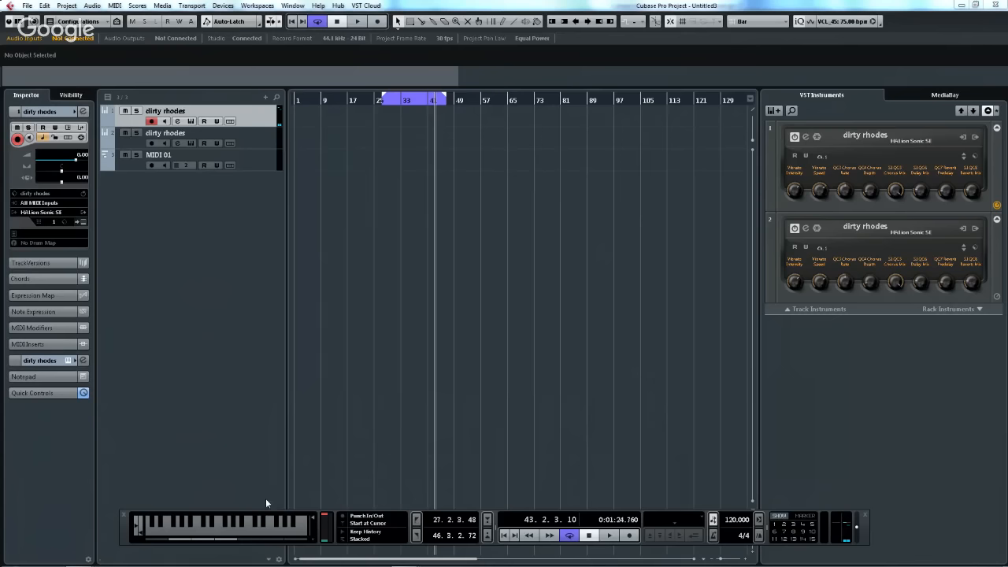
right_click(272, 520)
left_click(310, 258)
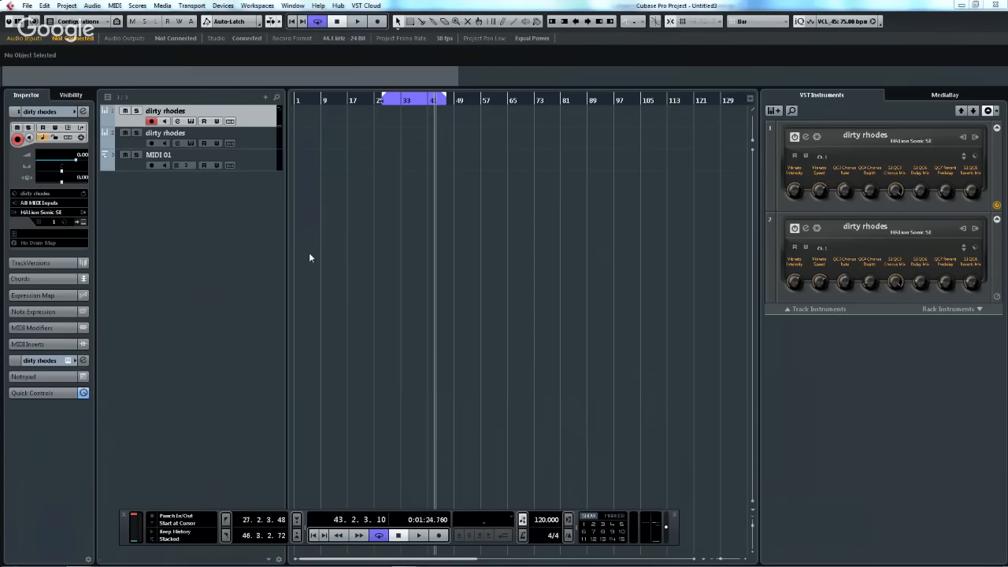
- Insert the retrospectively captured MIDI performance on the first dirty rhodes track and enlarge the track's height
key("shift+KP_Multiply")
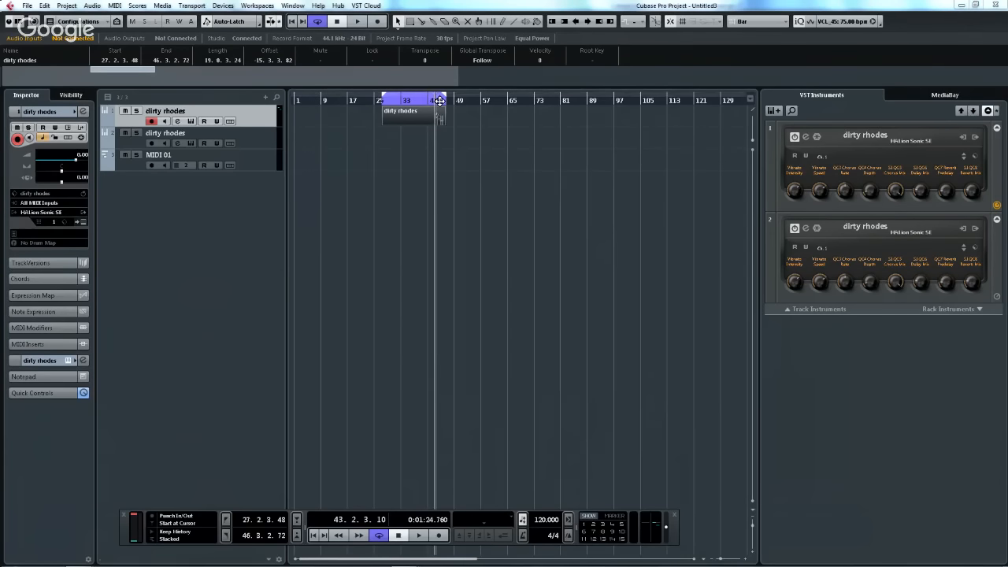
left_click_drag(438, 103, 325, 127)
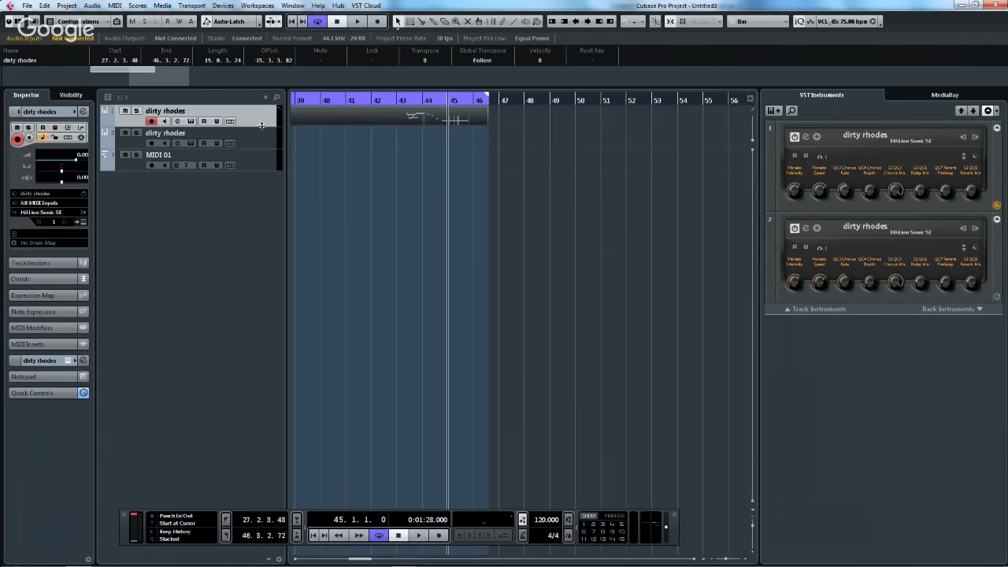
left_click_drag(244, 126, 213, 158)
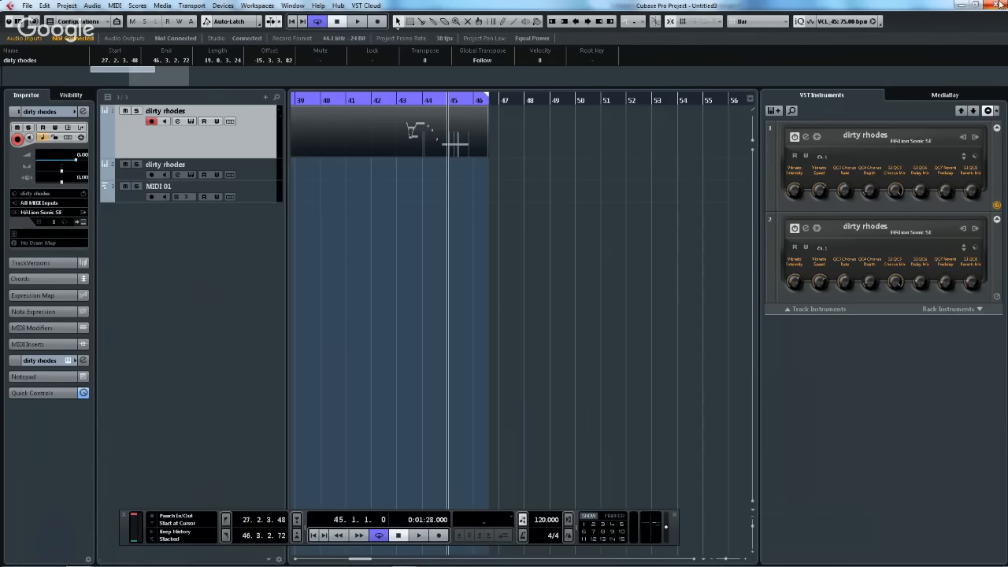
- Open the Rock Pop Toolbox library from MediaBay's Loops & Samples and clear the Urban (Hip-Hop / R&B) and Beats filters
mouse_move(1005, 563)
left_click(928, 93)
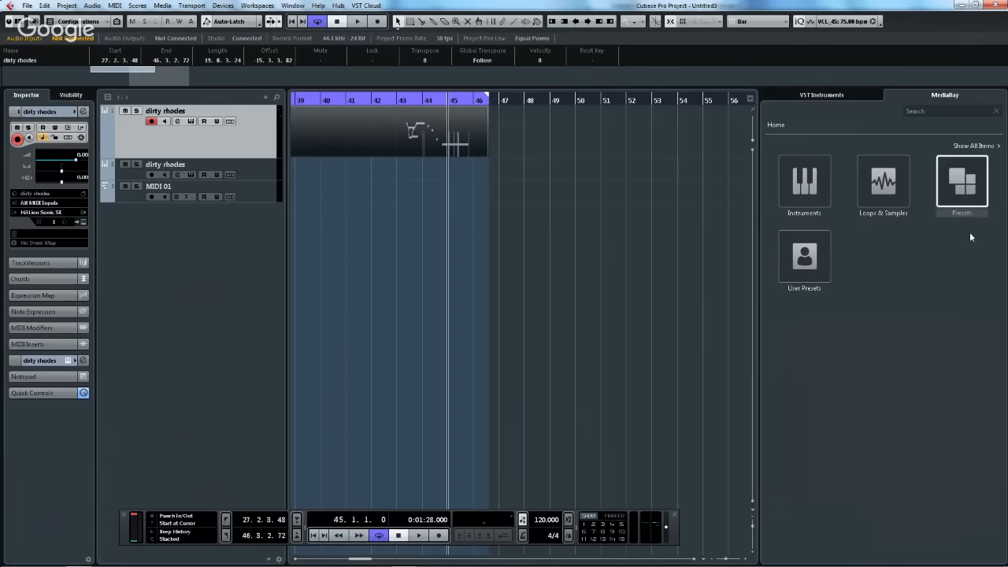
left_click(889, 184)
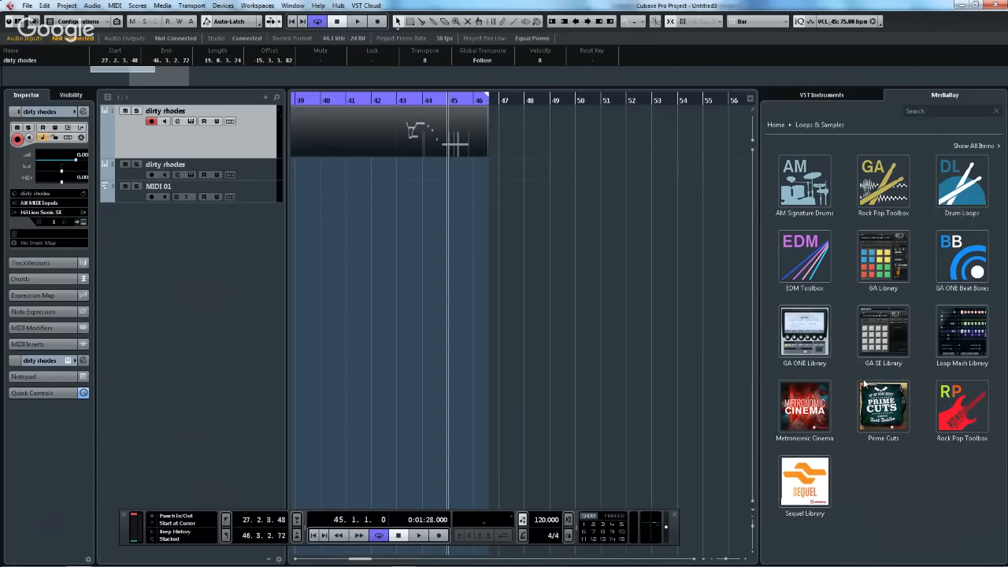
left_click(901, 180)
left_click(961, 202)
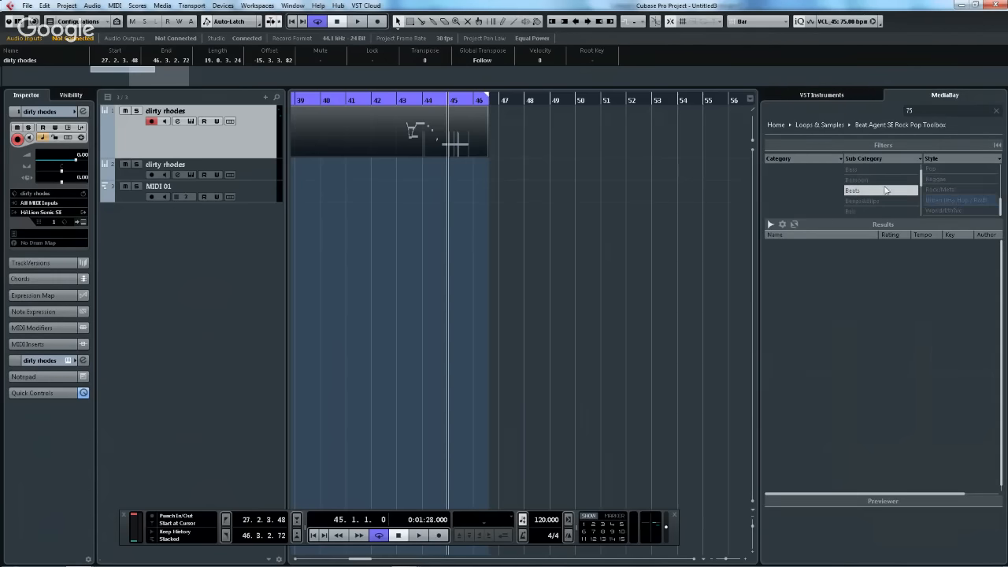
left_click(876, 192)
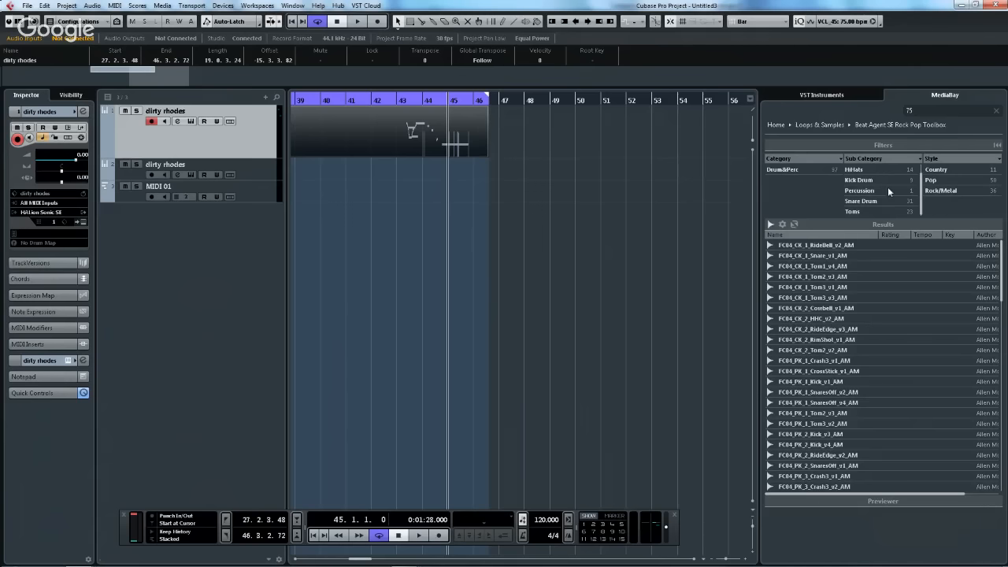
- Return to the Loops & Samples overview, reopen the Rock Pop Toolbox library and look through its sub categories
left_click(813, 124)
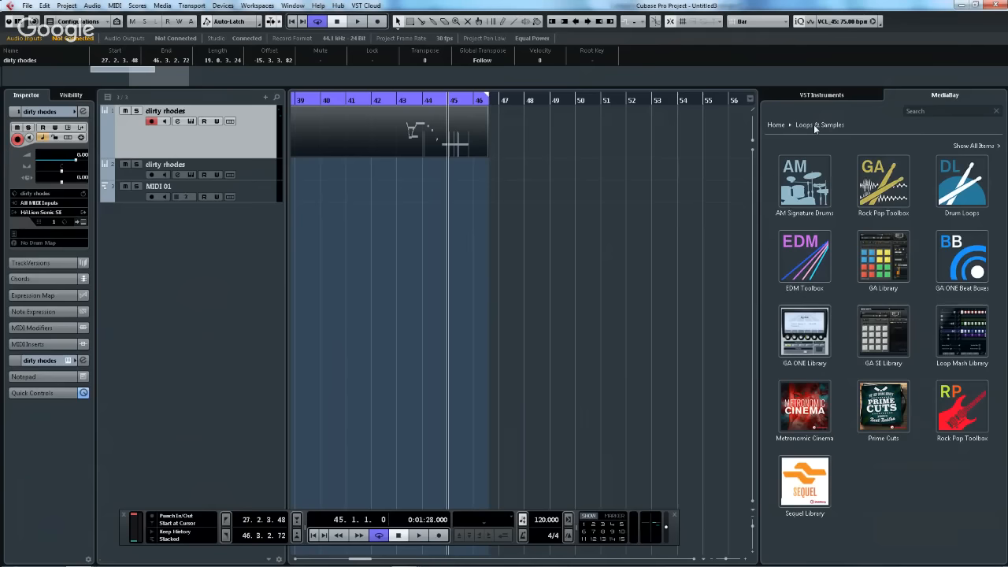
left_click(875, 181)
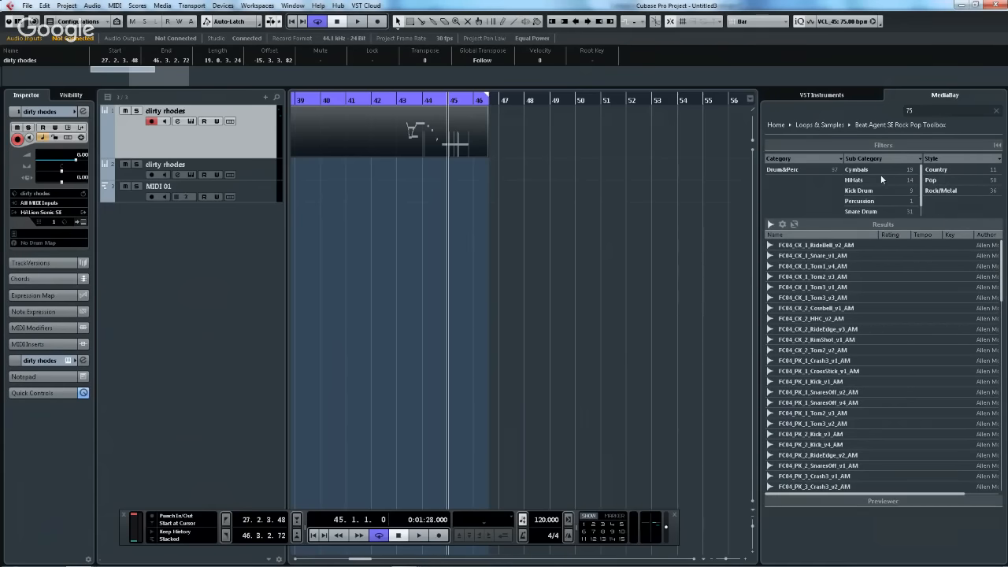
scroll(875, 193, "down", 1)
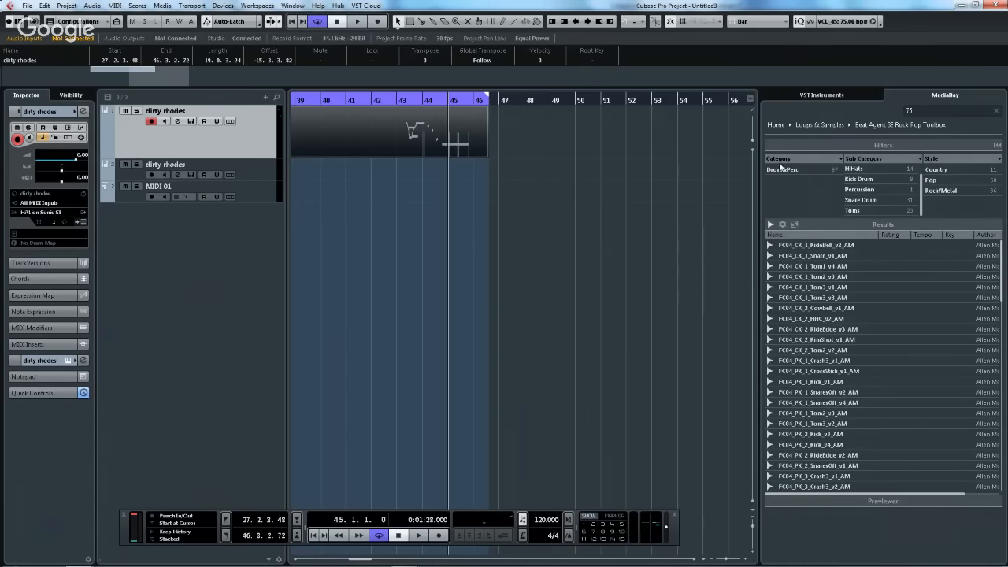
- Audition loops in the Drum Loops library, then filter by the Jazz style and preview 07 075 drums 03
left_click(829, 124)
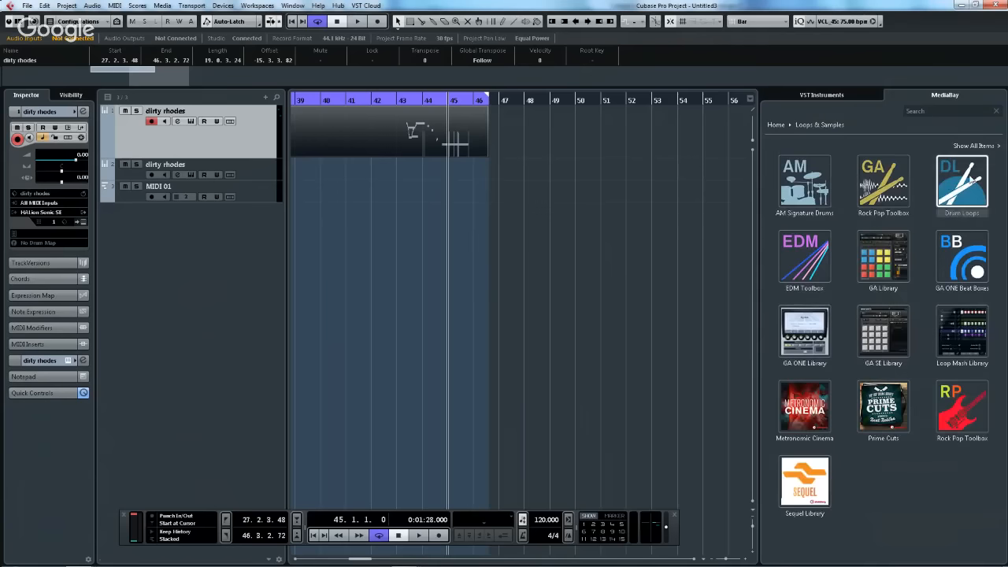
left_click(949, 185)
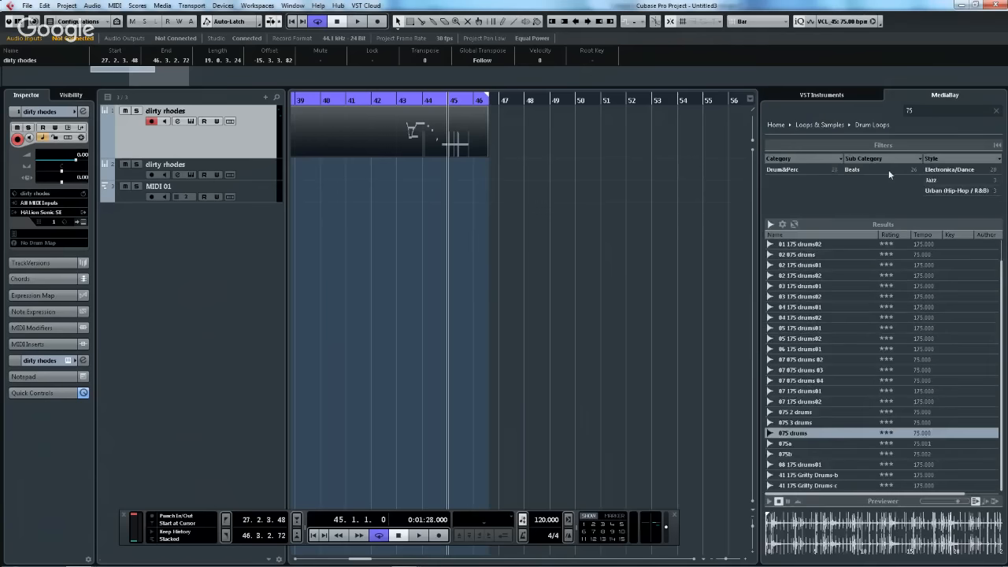
left_click(800, 339)
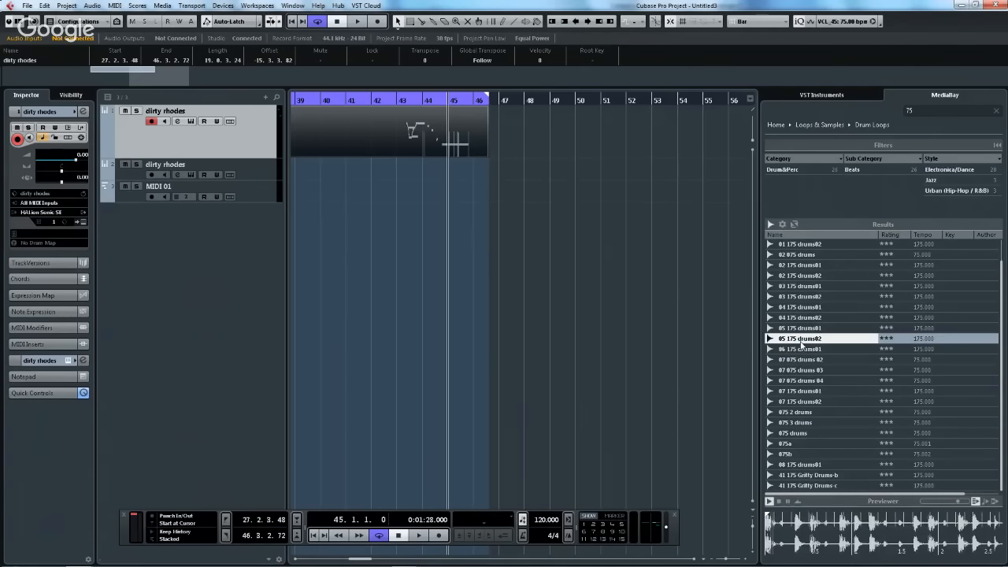
left_click(800, 318)
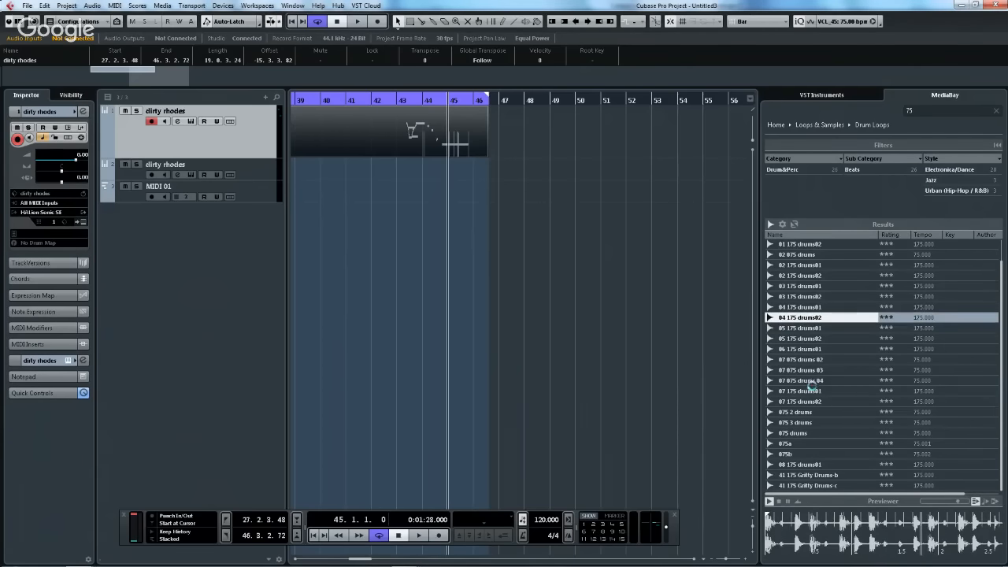
scroll(811, 384, "up", 1)
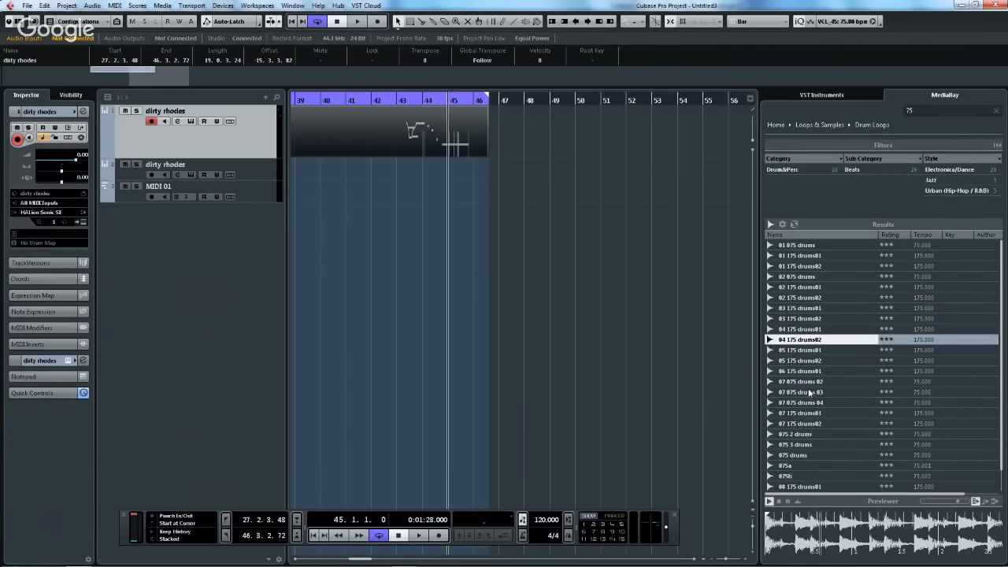
left_click(934, 180)
left_click(808, 256)
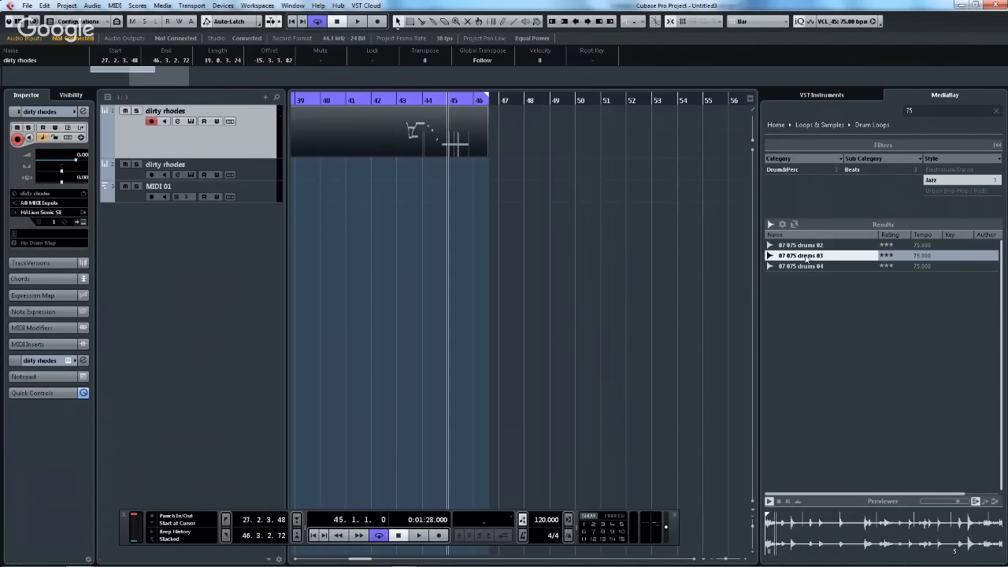
- Place 07 075 drums 03 on a new track at bar 48 and loop around it with the cursor at its start
left_click_drag(806, 259, 538, 238)
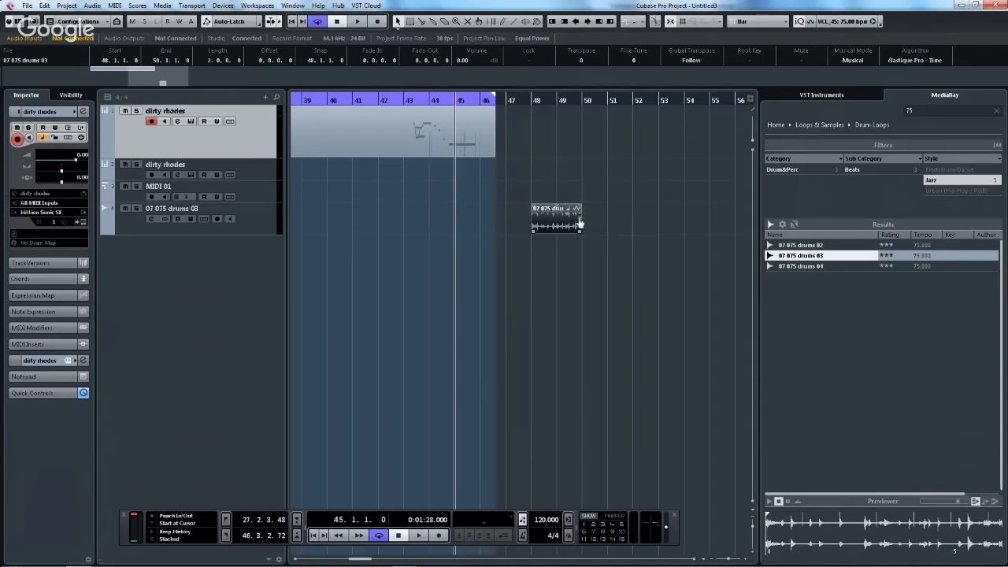
key("p")
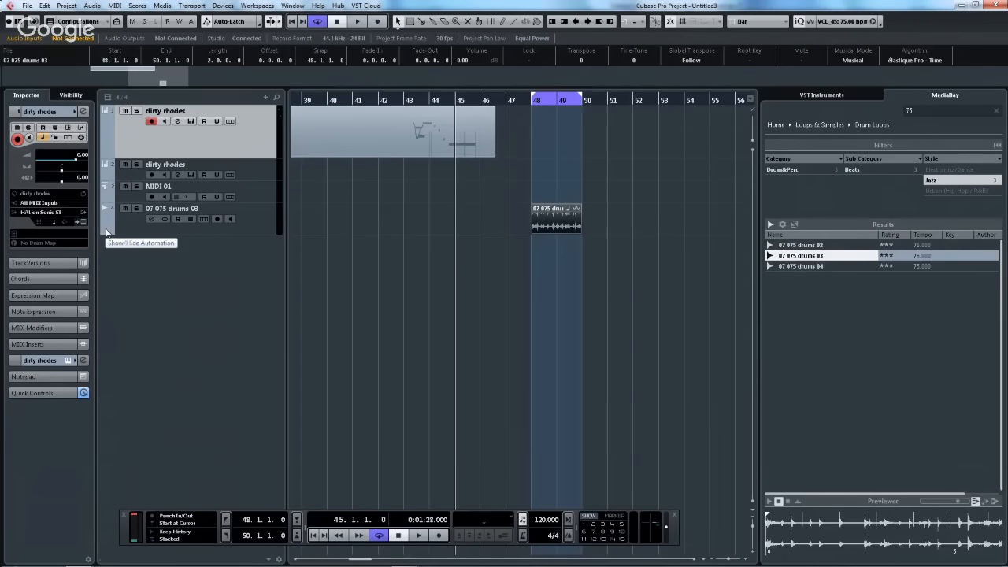
left_click_drag(538, 99, 532, 118)
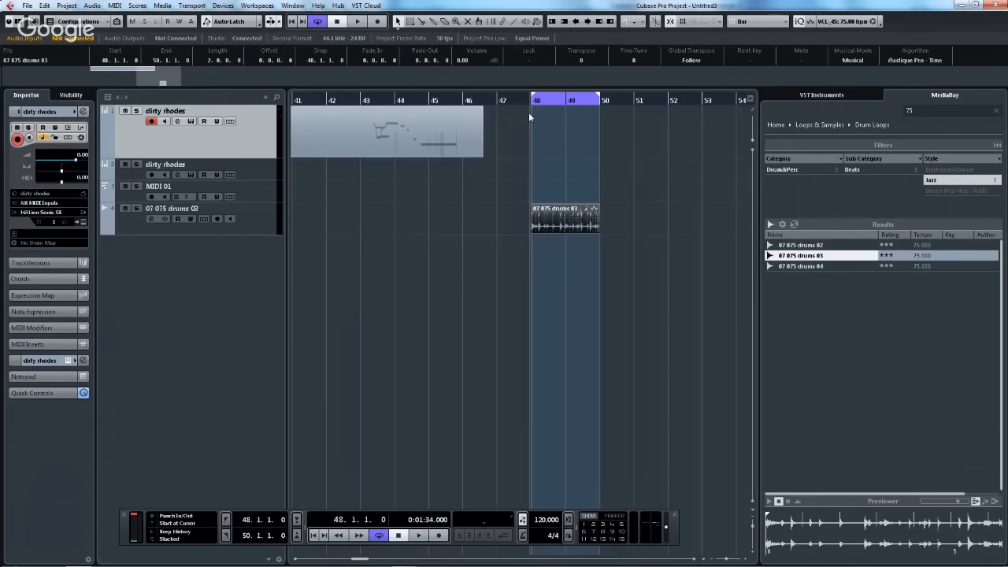
- Show the drum track's Volume automation lane and draw a short volume dip around bar 49
left_click(108, 231)
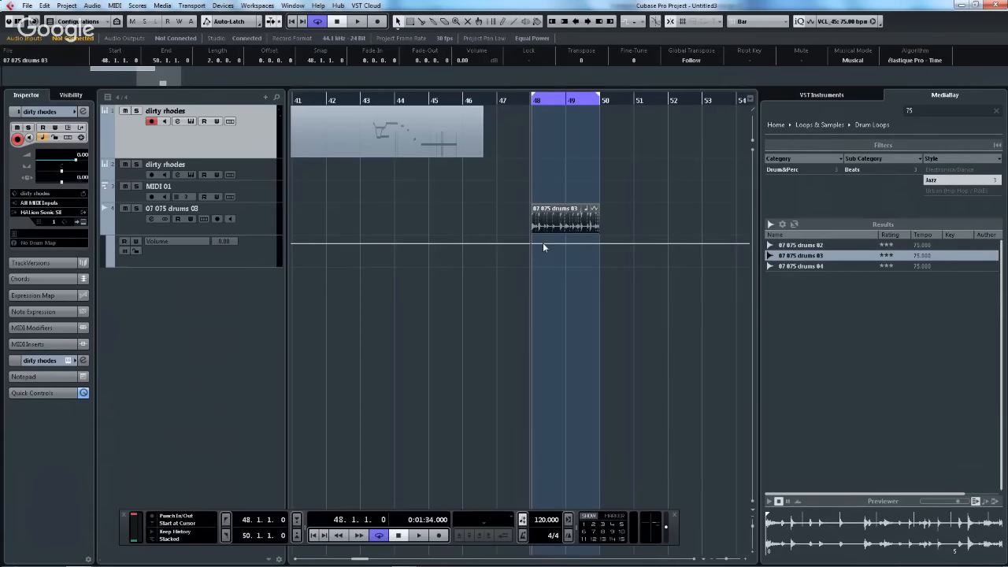
right_click(549, 219)
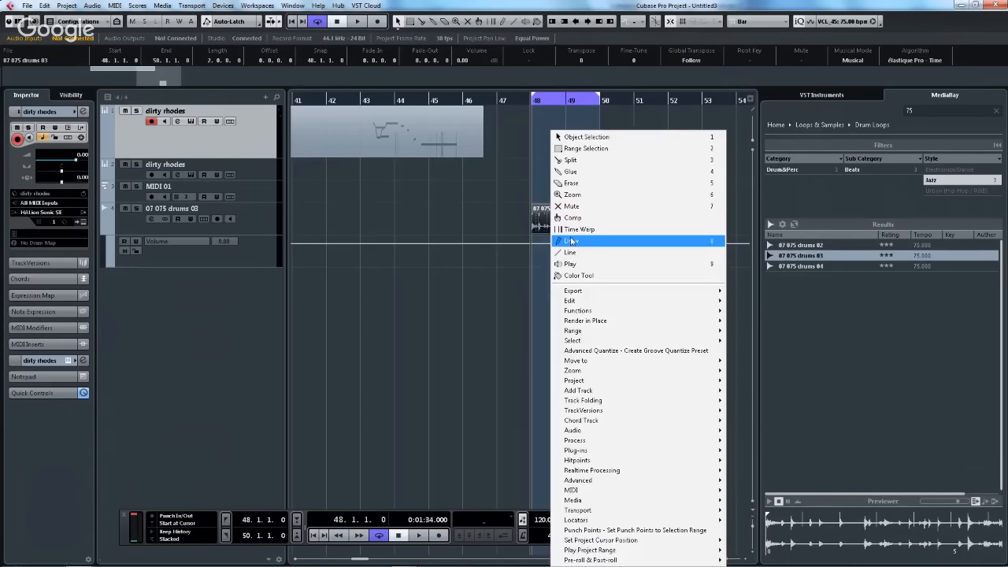
left_click(556, 243)
mouse_move(556, 243)
left_mouse_down()
mouse_move(562, 252)
mouse_move(573, 240)
left_mouse_up()
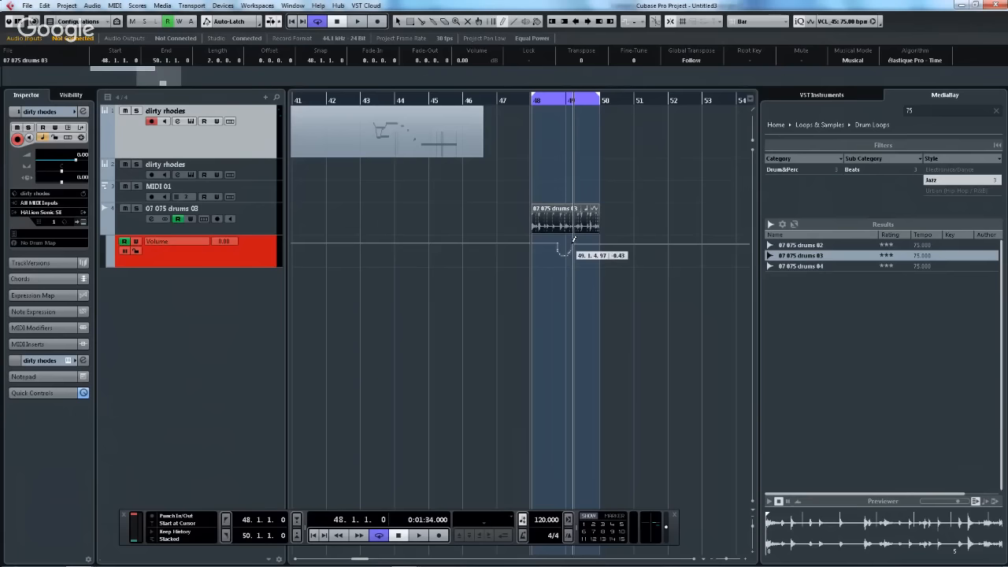
- Play the drum loop through the volume dip and stop playback
key("space")
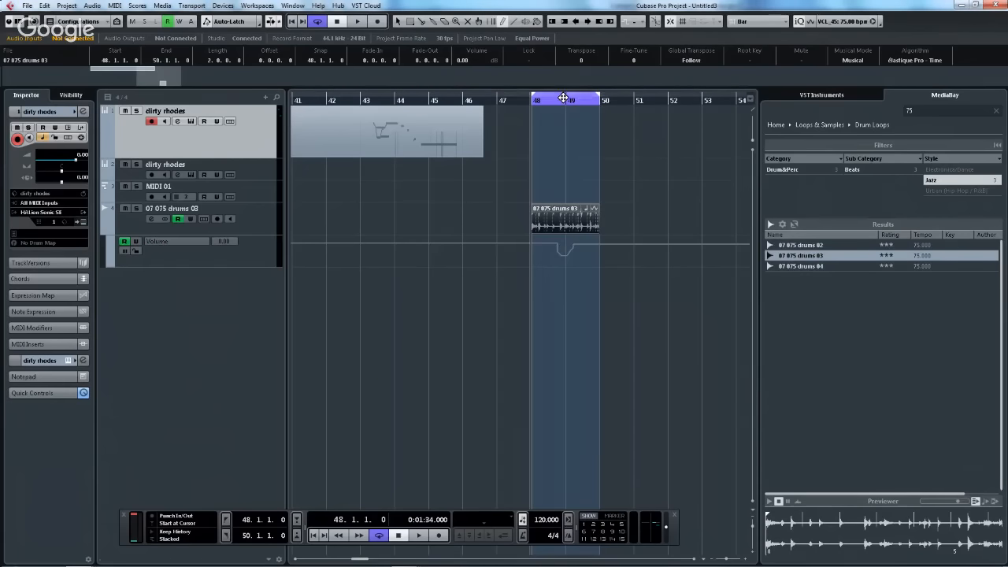
key("space")
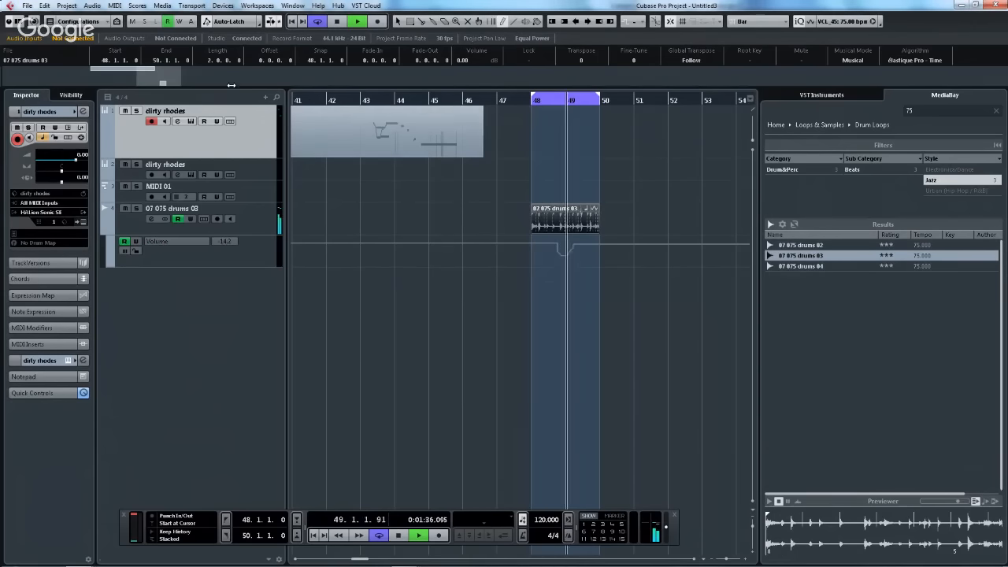
key("space")
- Turn off Musical Mode for the drum event and play it from bar 48 with the locators refitted around it
left_click(852, 61)
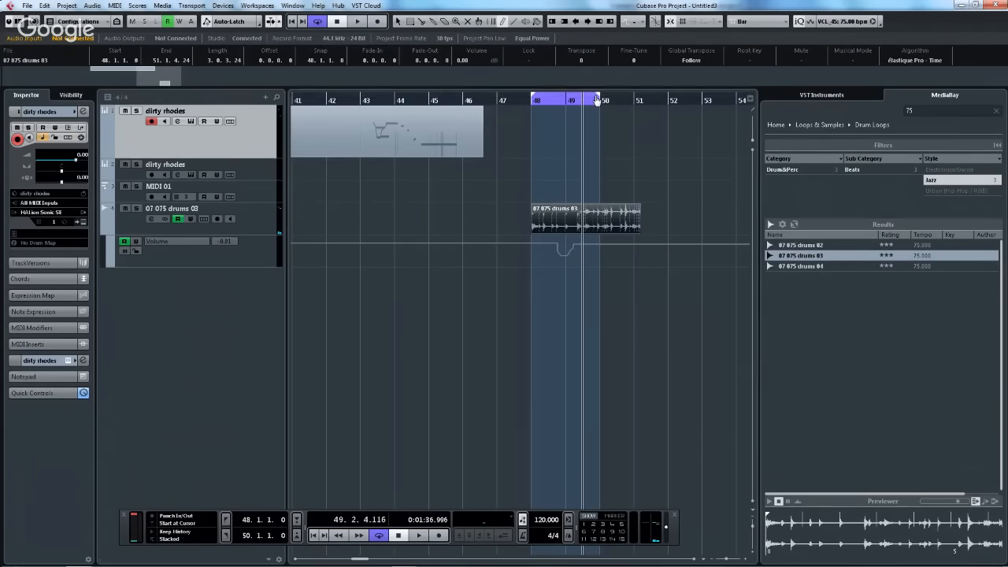
key("p")
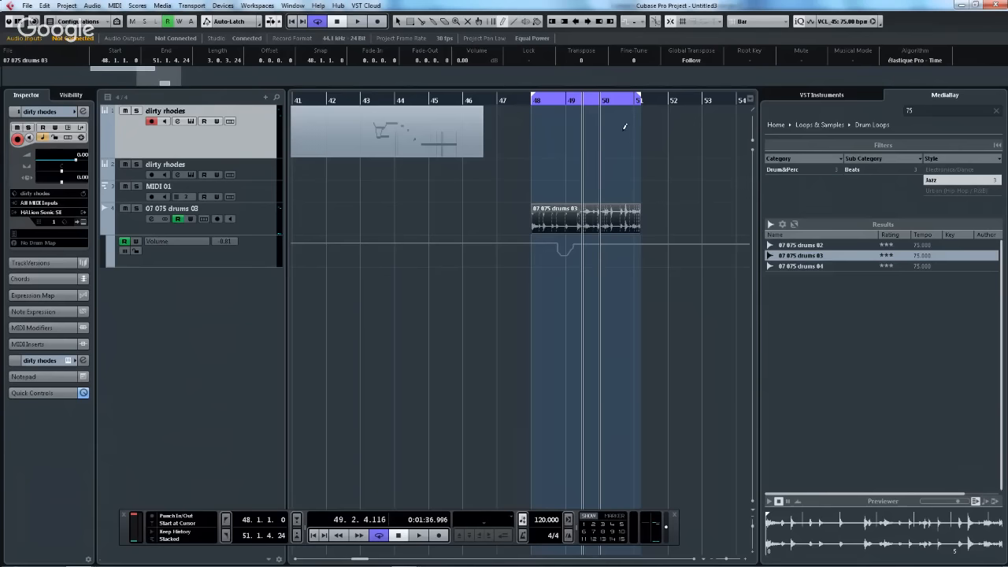
left_click(533, 99)
key("space")
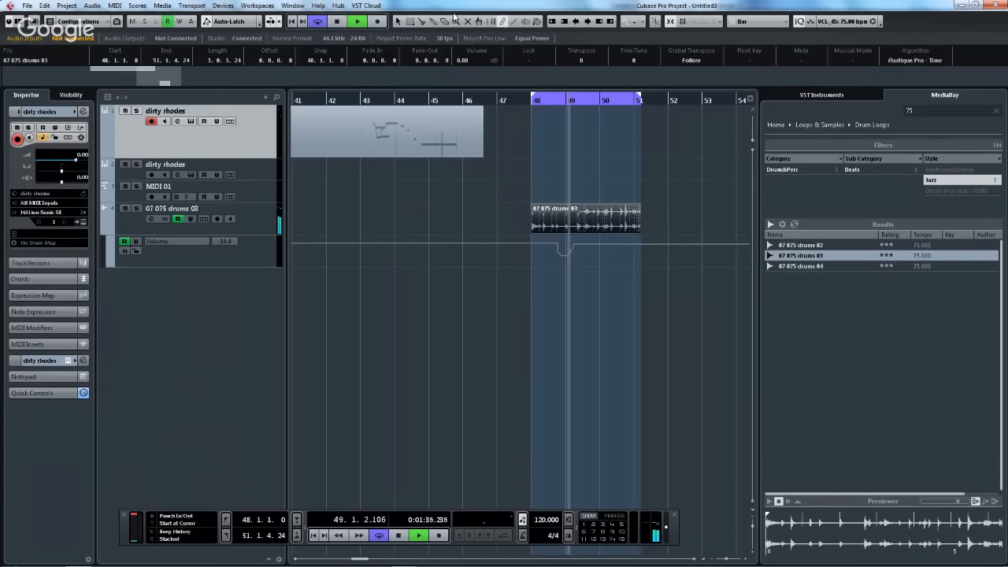
key("space")
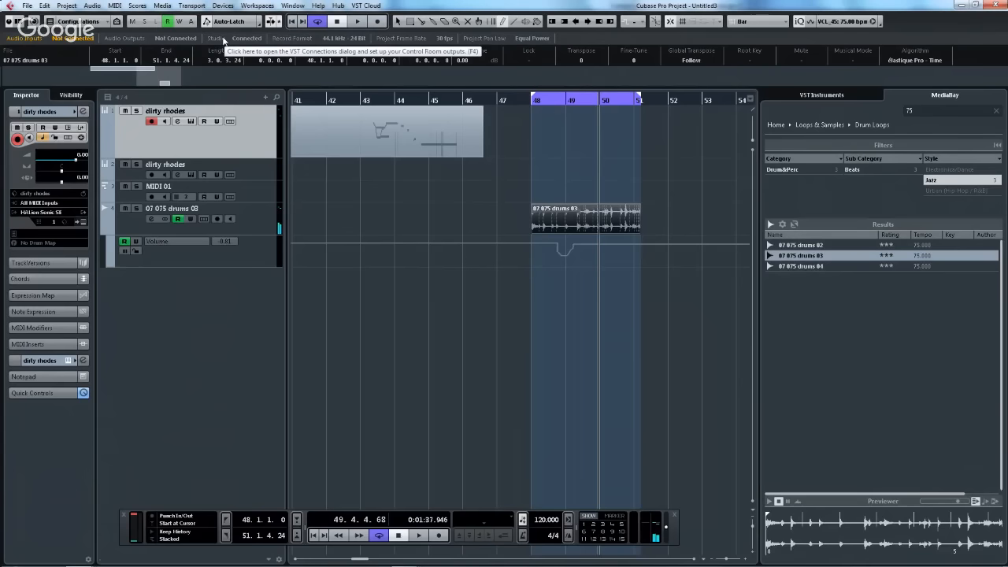
- Enable Show Data on Tracks in the Automation Panel's settings and close the panel
key("F6")
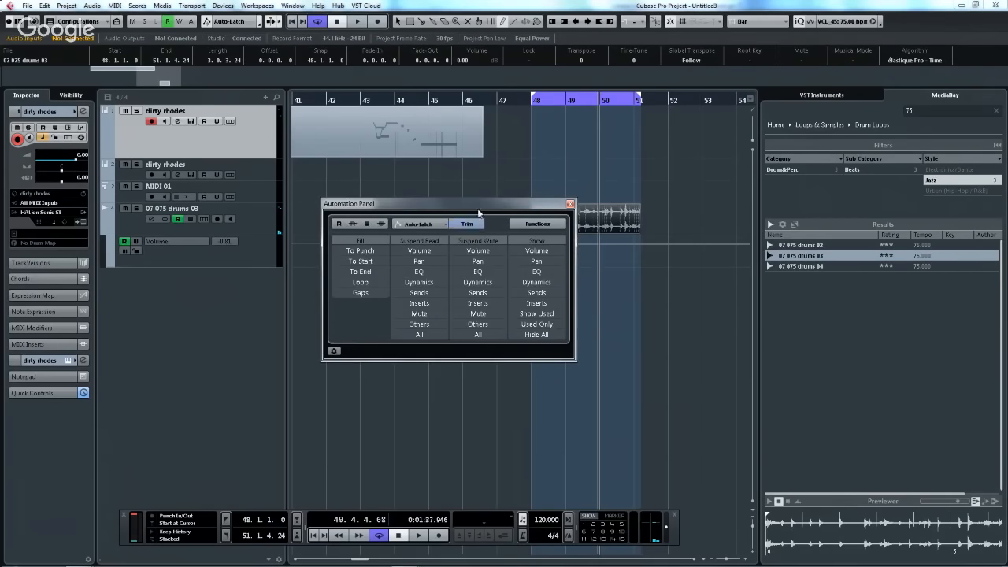
left_click(540, 224)
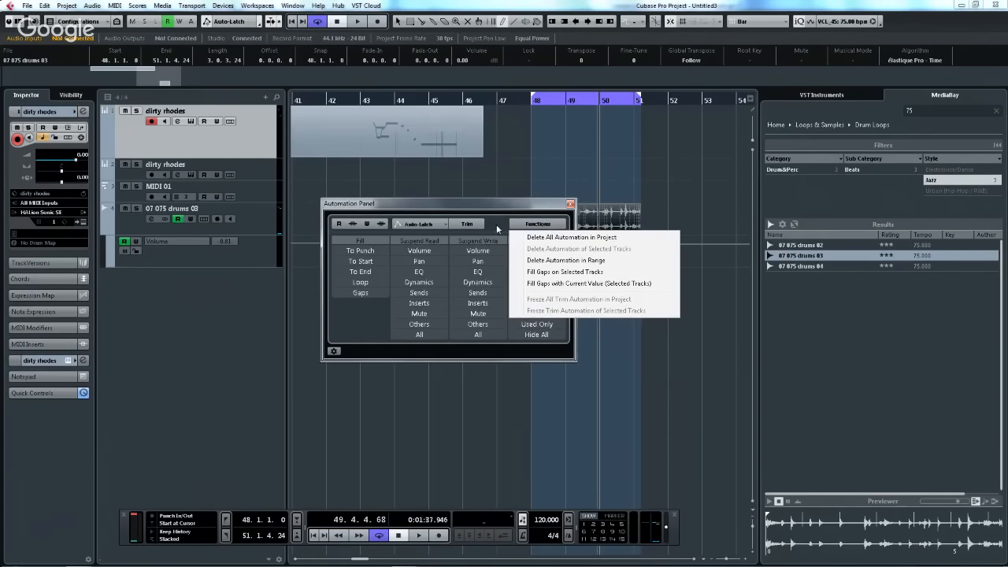
left_click(334, 352)
left_click(335, 352)
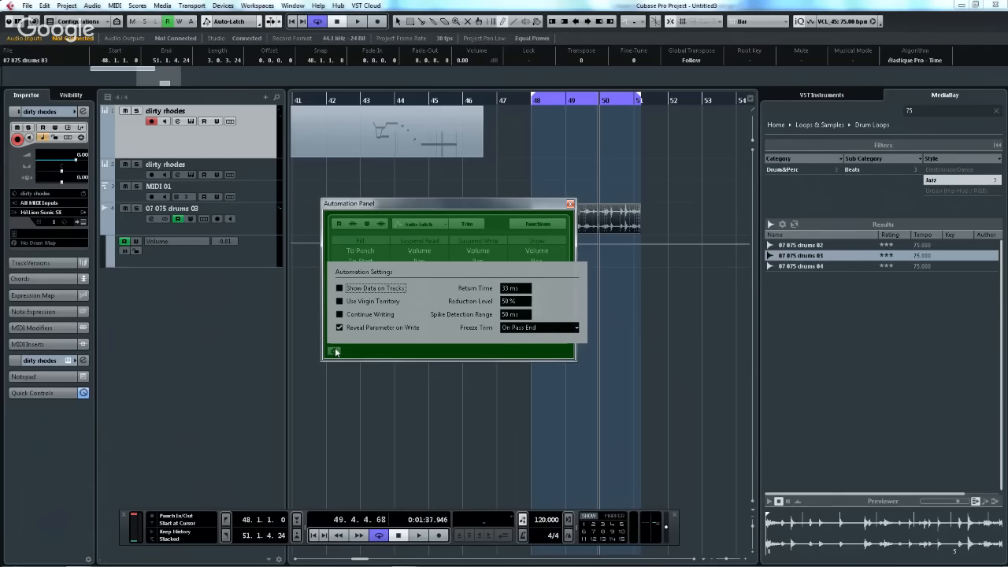
left_click(341, 288)
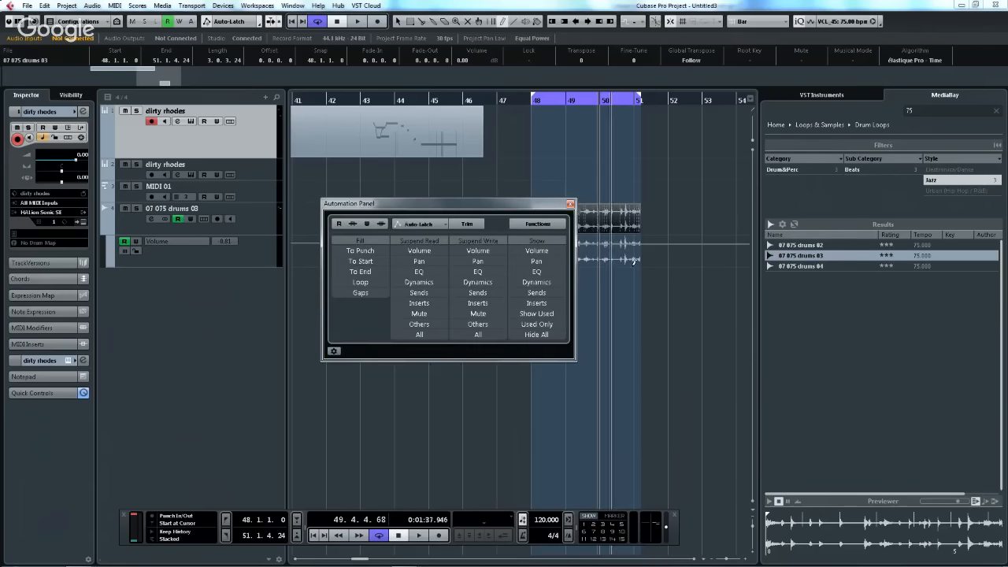
left_click(571, 203)
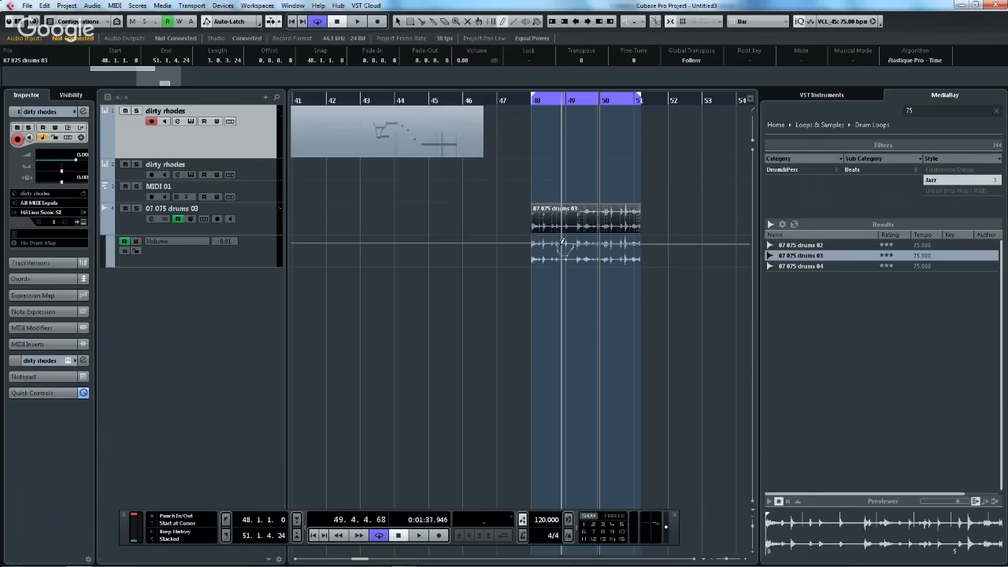
- Enlarge the drum track's Volume automation lane and move the project cursor to bar 49
left_click_drag(556, 257, 559, 255)
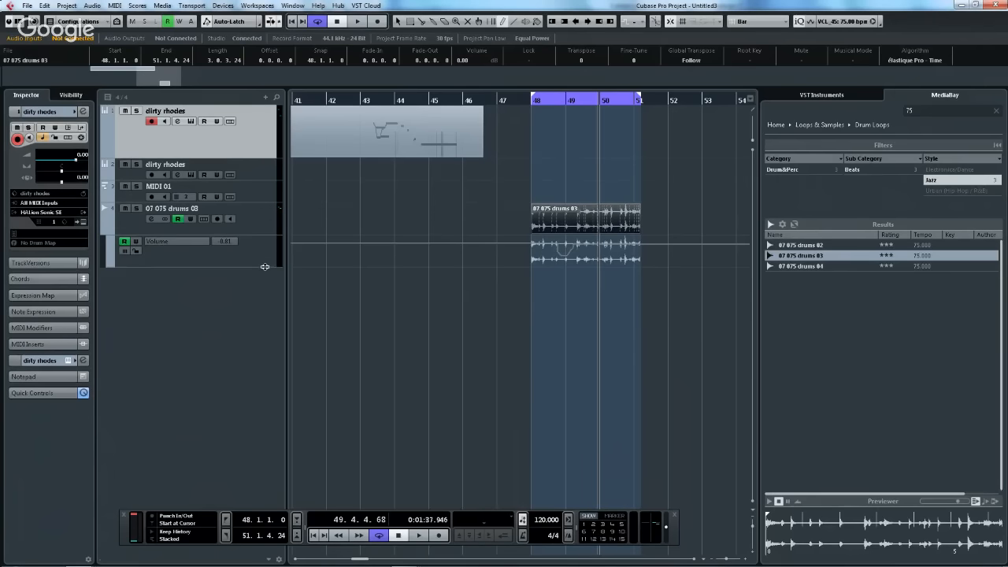
left_click_drag(263, 266, 264, 299)
left_click_drag(555, 101, 575, 110)
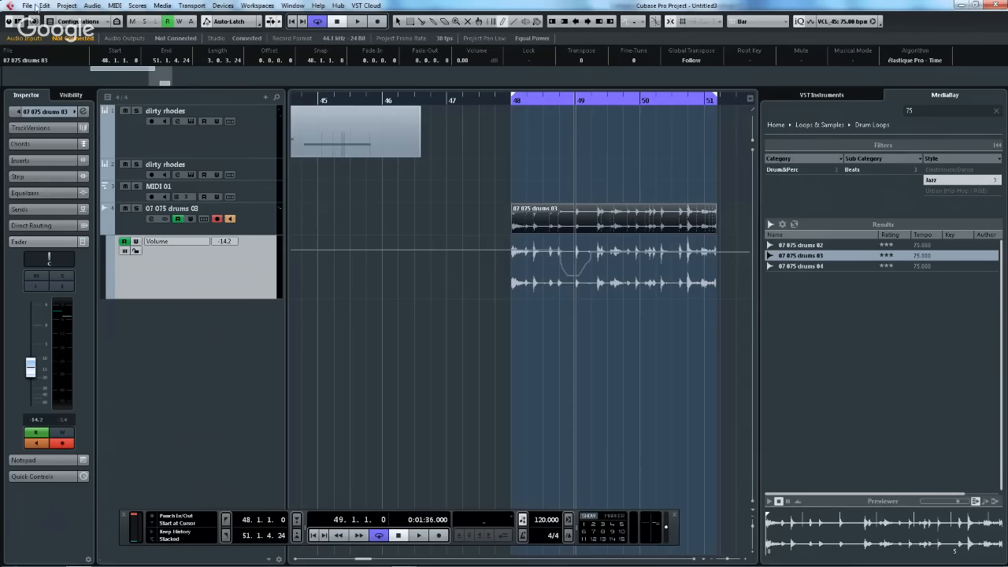
- Reopen the Automation Panel's settings and toggle Show Data on Tracks several times, leaving it off
left_click(271, 23)
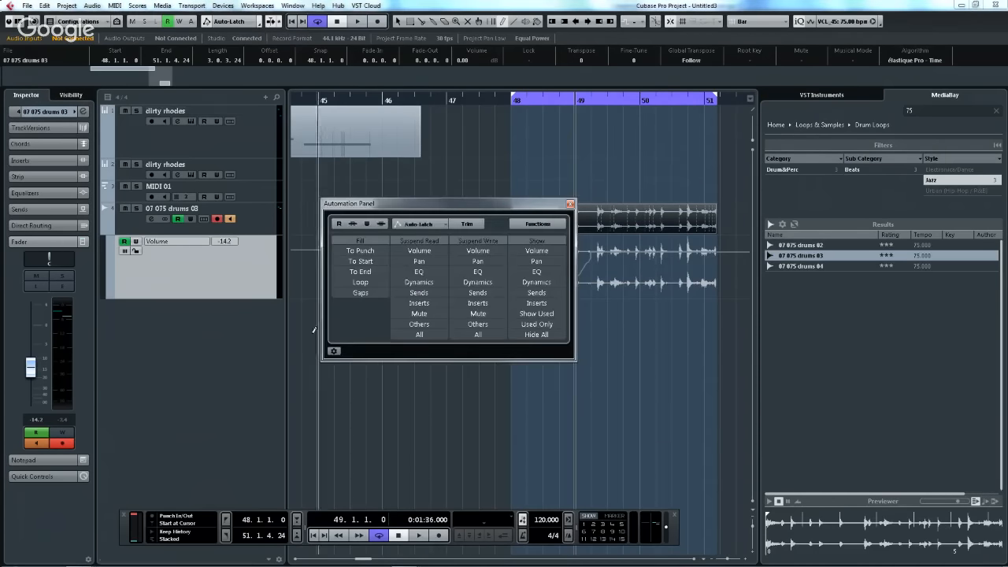
left_click(333, 352)
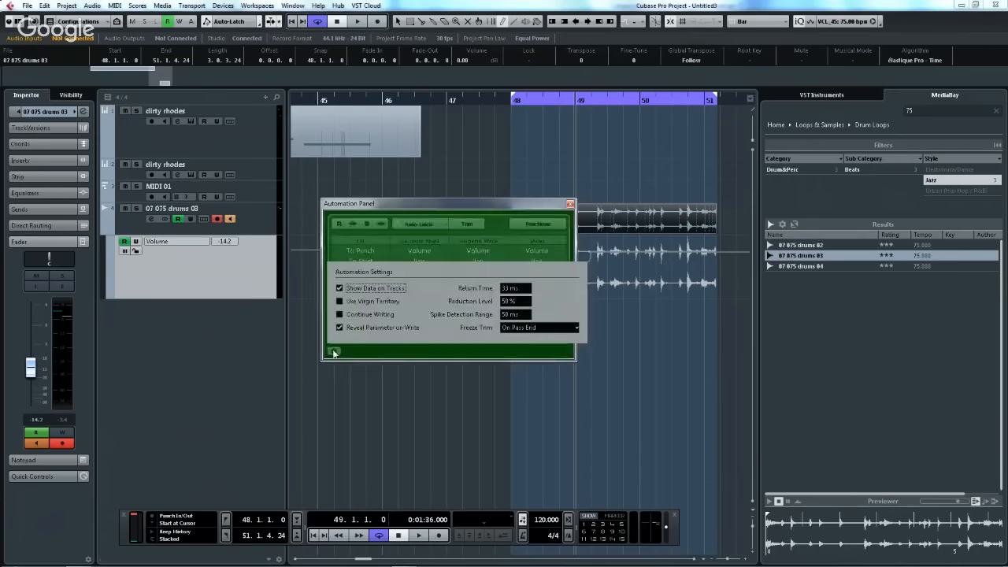
left_click(341, 290)
left_click(340, 290)
left_click(340, 290)
left_click(340, 289)
left_click(340, 289)
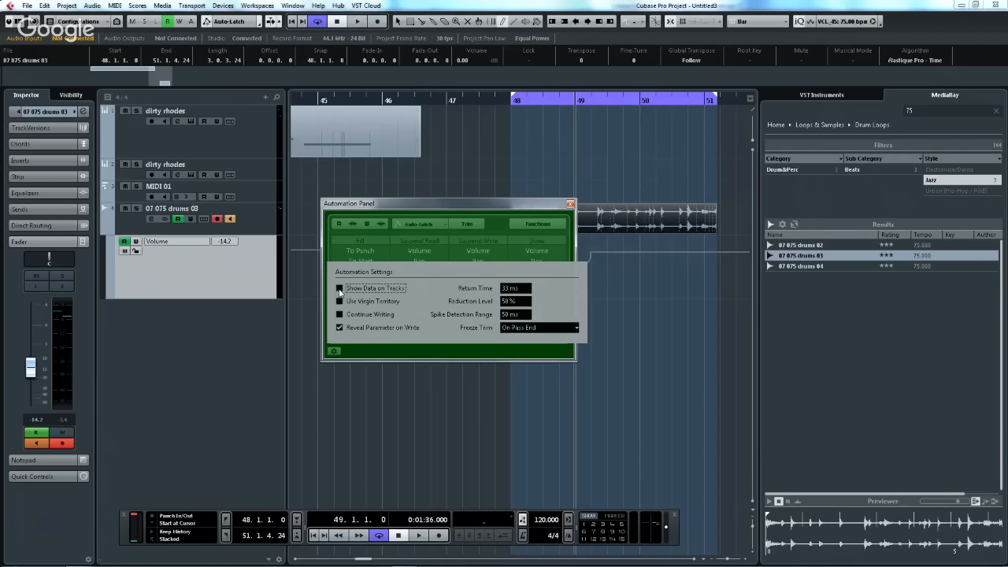
- Switch Show Data on Tracks on and back off, and close the Automation Panel
left_click(341, 290)
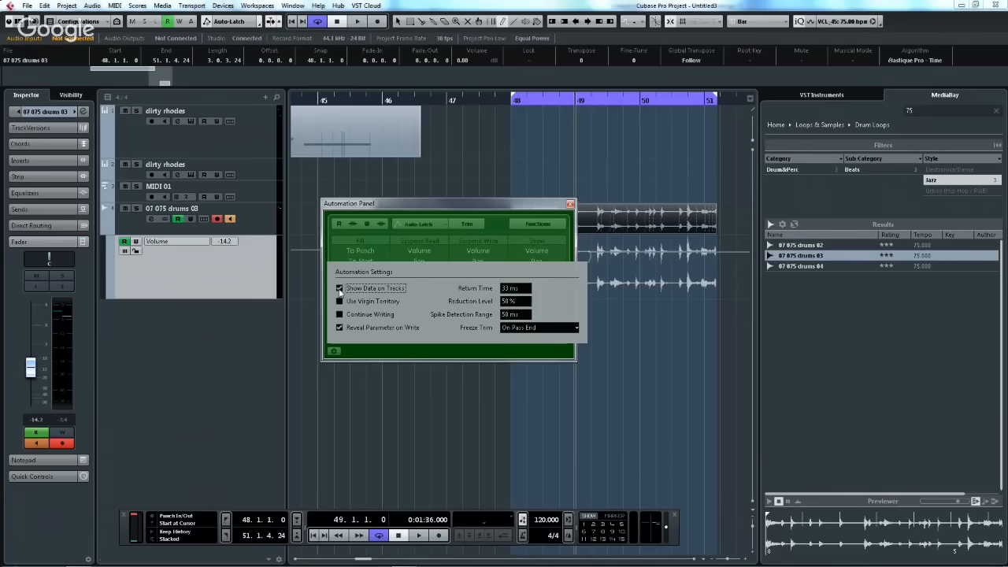
left_click(340, 290)
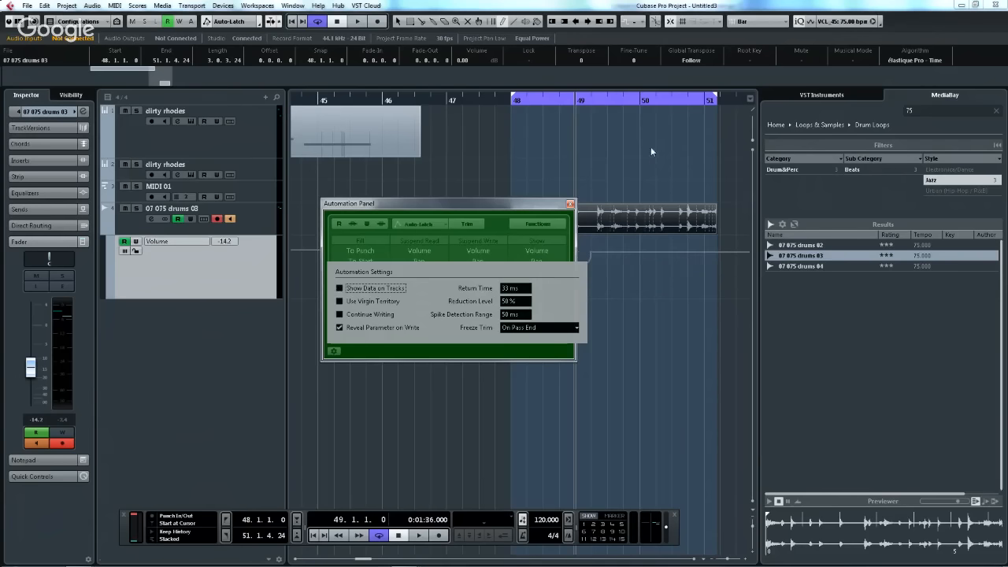
left_click(571, 207)
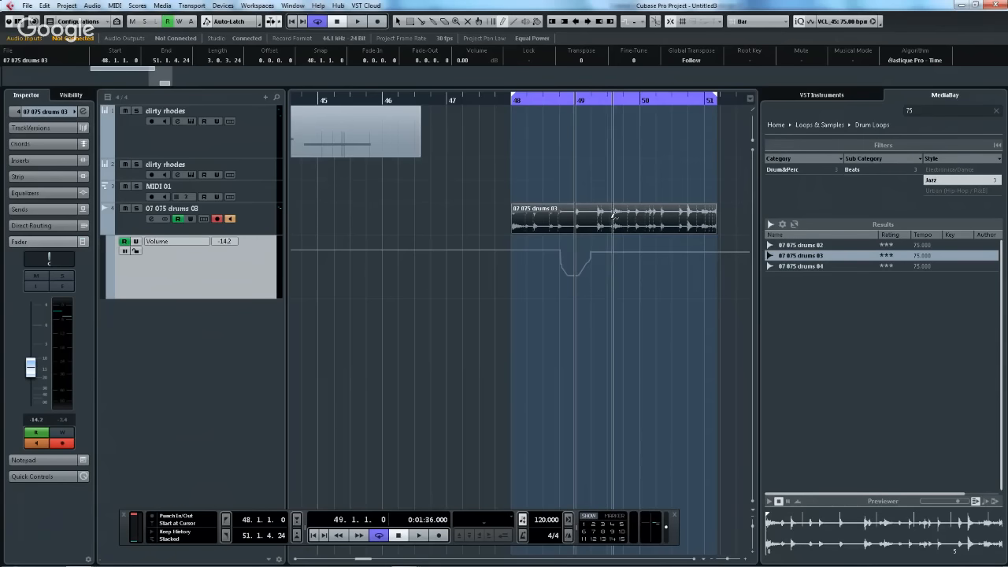
- Redraw the drum track's Volume automation freehand with the Draw tool, from just after bar 48 to about bar 51
right_click(613, 175)
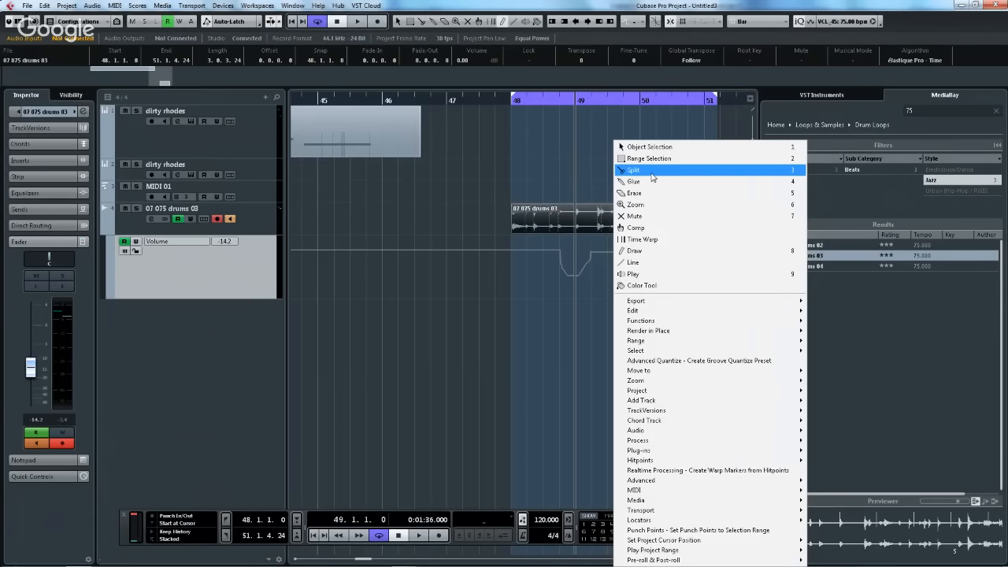
right_click(539, 243)
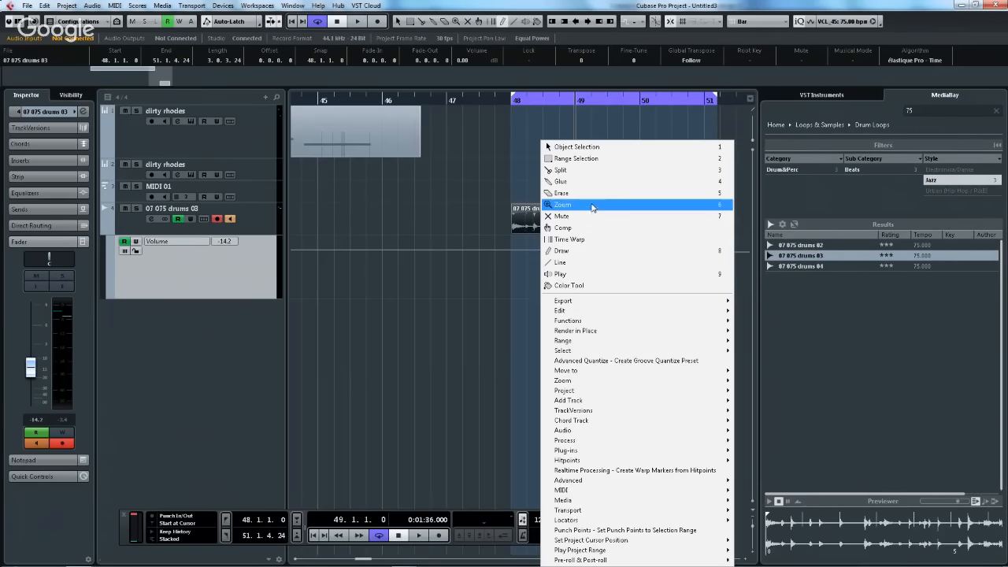
left_click(570, 250)
left_click_drag(526, 252, 708, 251)
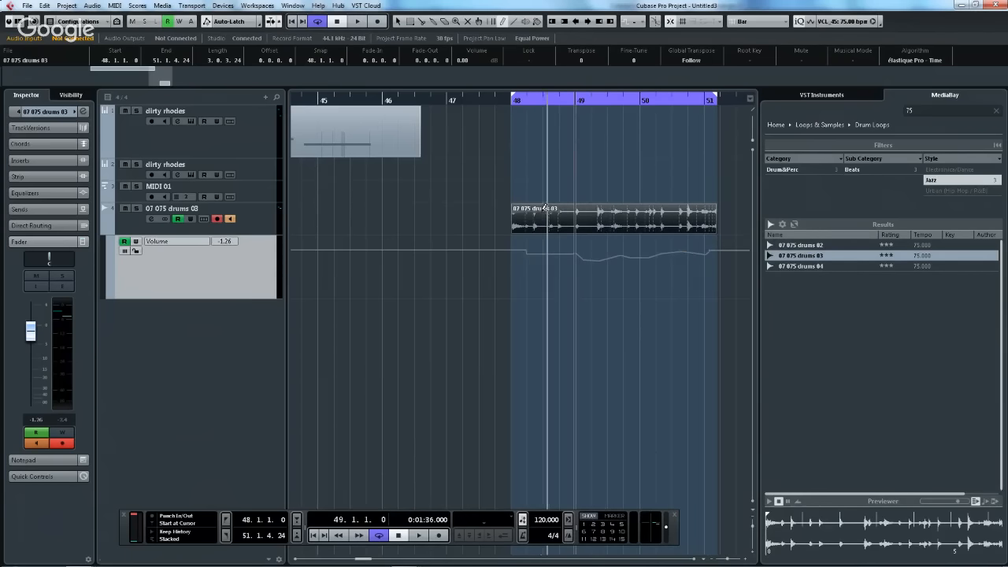
- Try the Line tool, and use Object Selection to adjust the level of the drum Volume points just after bar 49
right_click(534, 140)
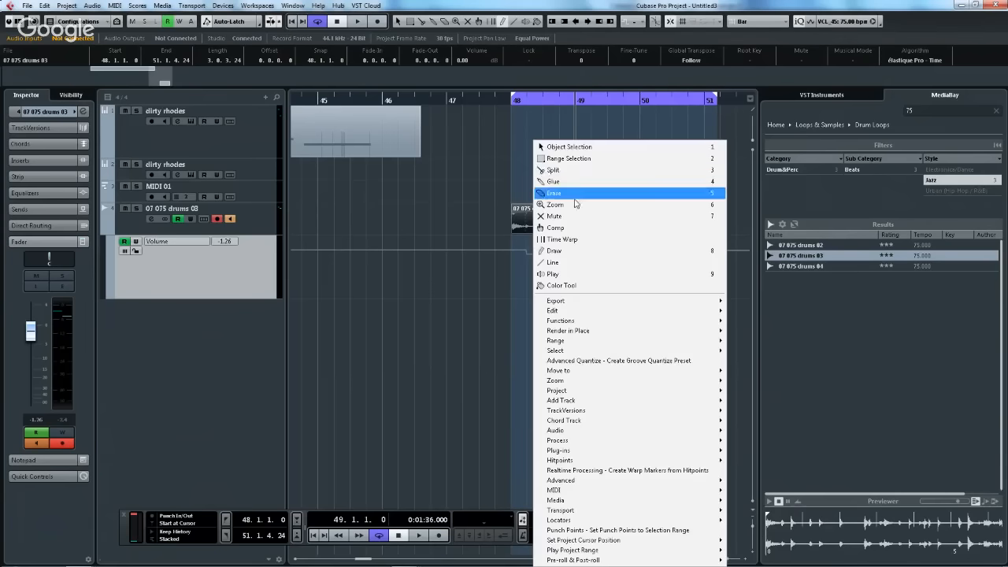
left_click(556, 262)
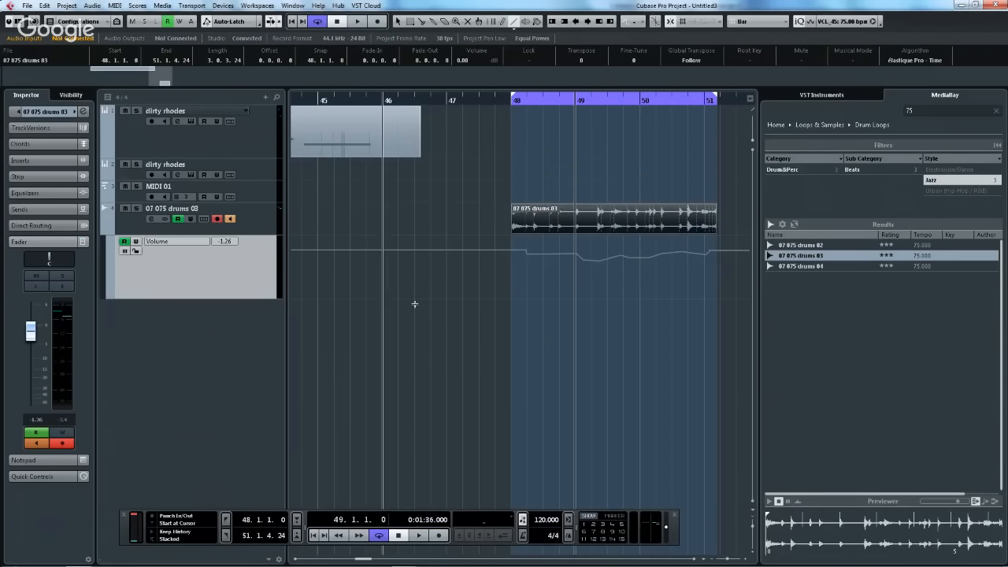
right_click(537, 139)
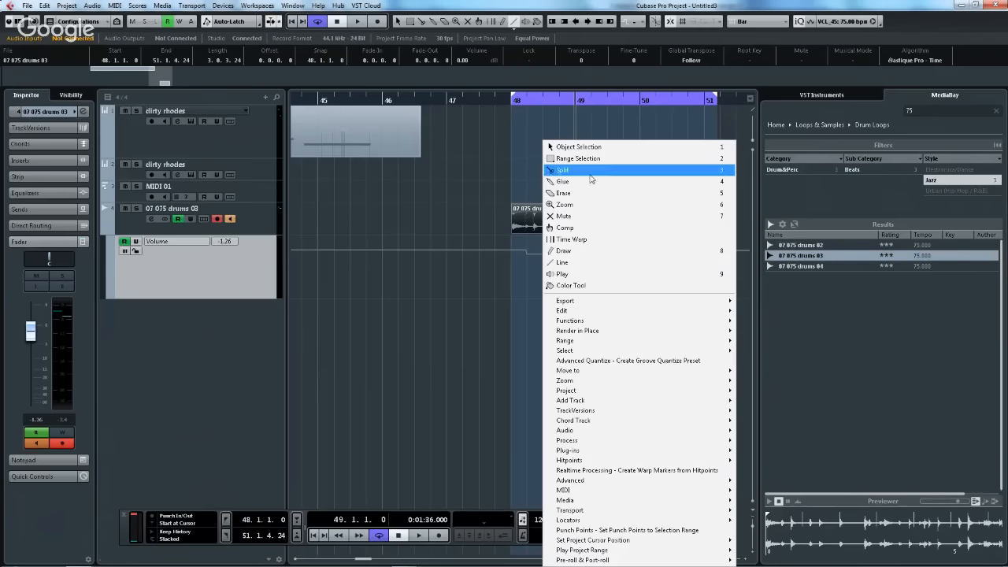
left_click(563, 142)
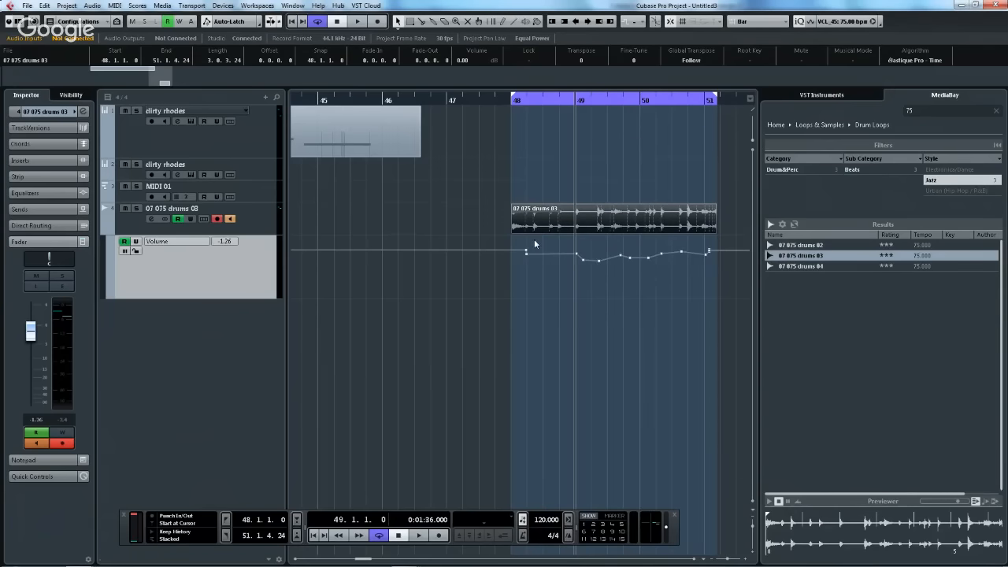
left_click(551, 226)
right_click(541, 247)
left_click_drag(539, 238, 582, 252)
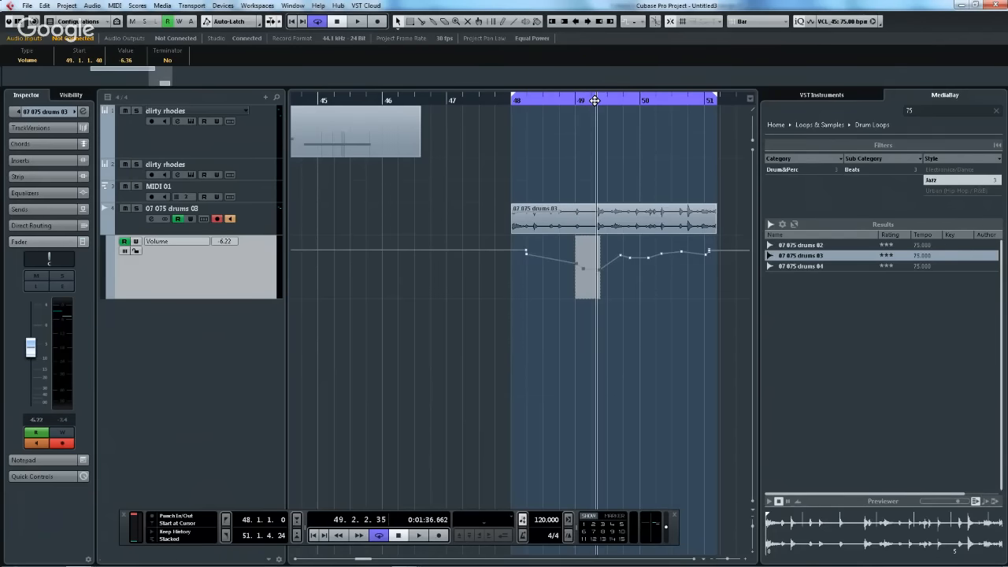
left_click_drag(595, 97, 587, 118)
left_click_drag(558, 240, 561, 231)
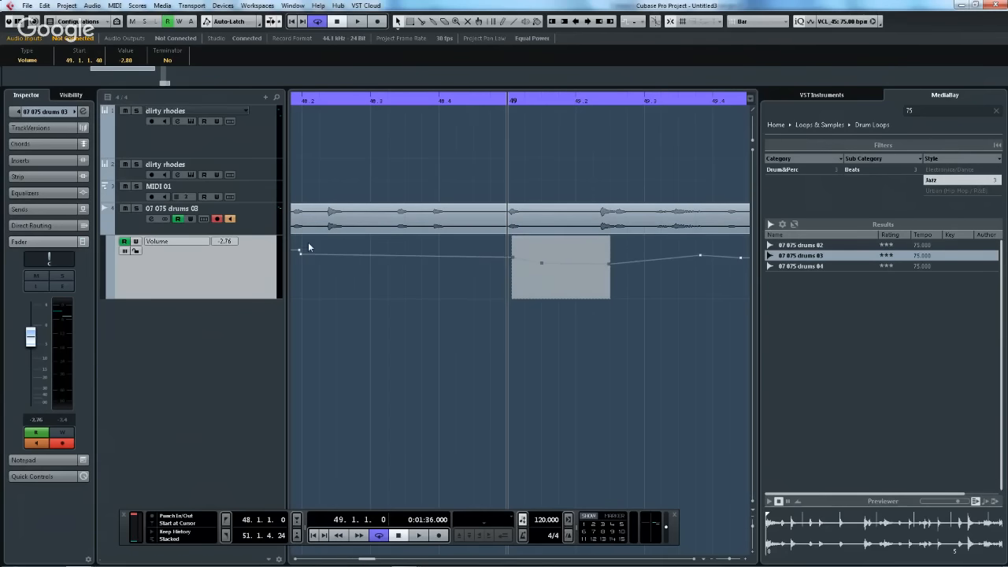
- Select bar 48 of the drum event with the Range Selection tool, and return to Object Selection
left_click_drag(305, 244, 517, 289)
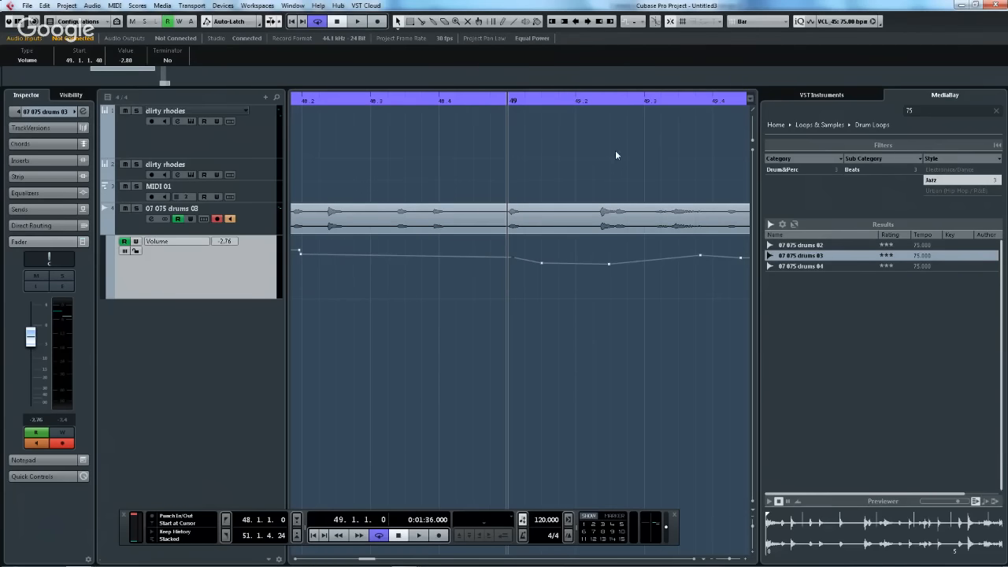
right_click(351, 184)
left_click(387, 202)
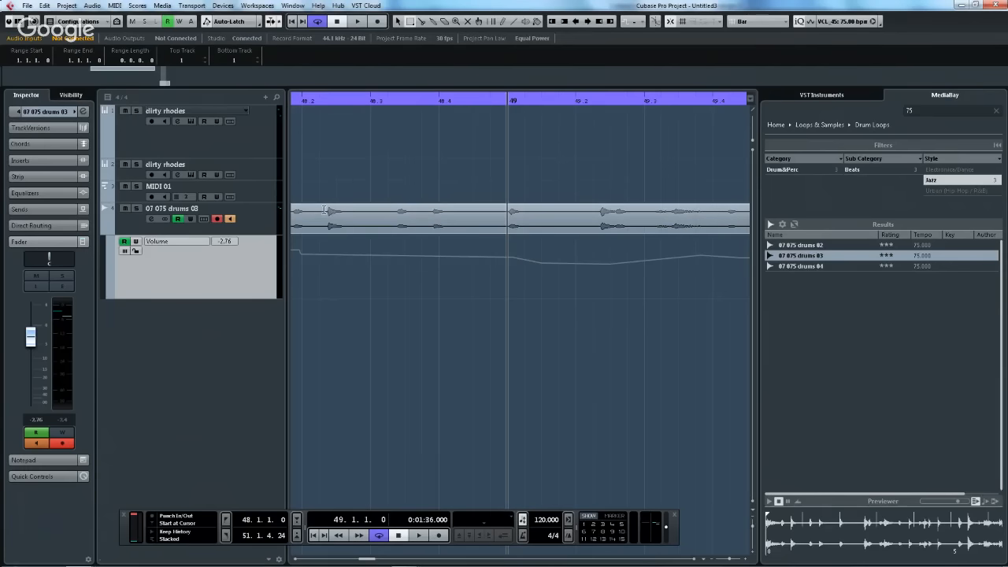
double_click(324, 211)
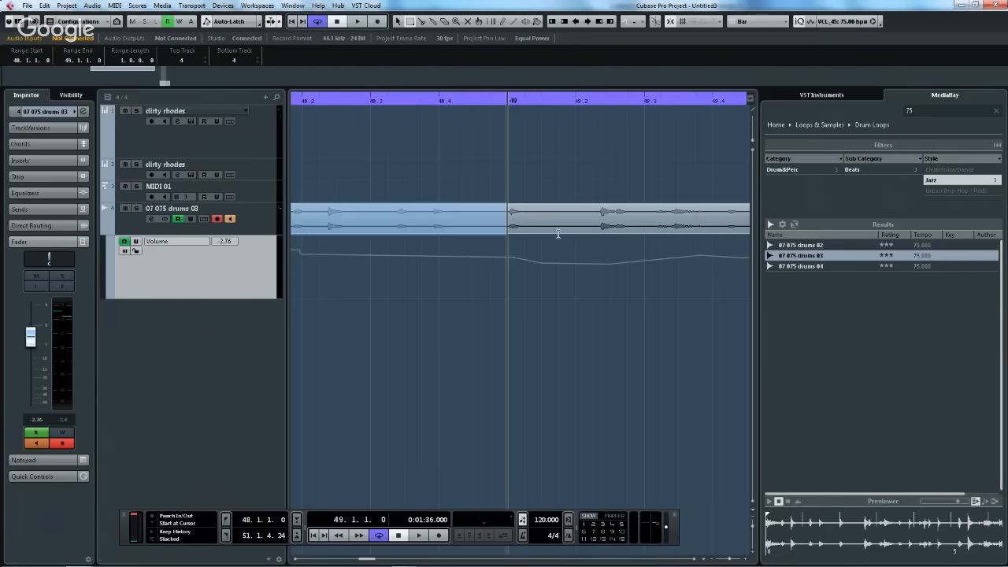
right_click(370, 250)
left_click(425, 159)
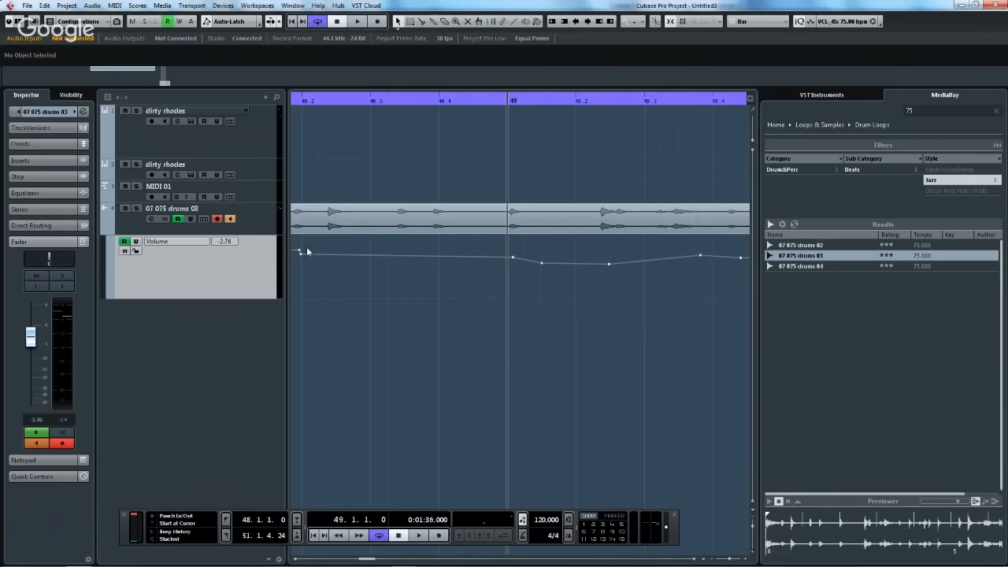
- Draw a bar-snapped square Volume curve with the Line tool's Square shape, low across bar 48 and high across bar 49
left_click(400, 92)
left_click_drag(400, 91, 403, 86)
left_click(511, 21)
left_click(511, 21)
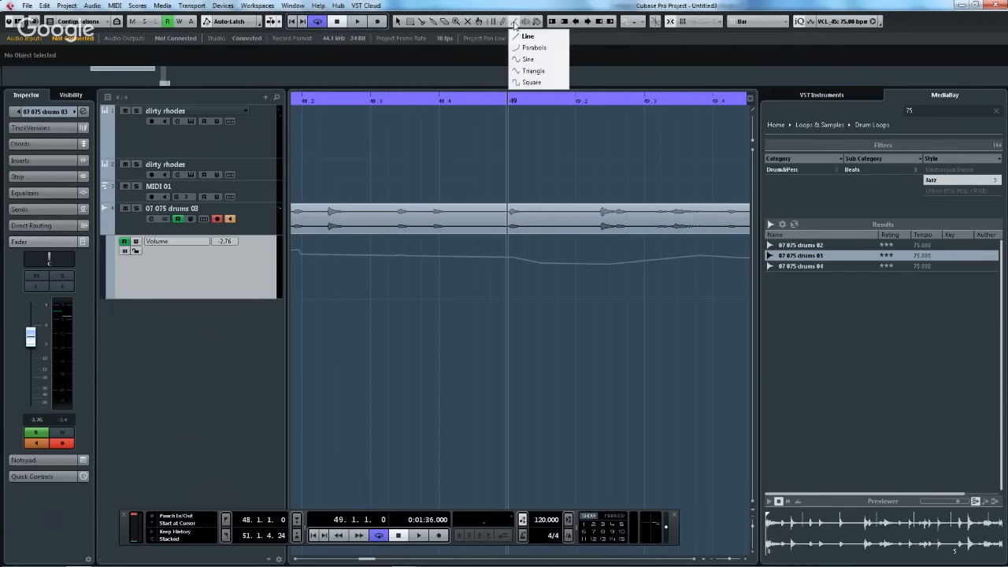
left_click(542, 81)
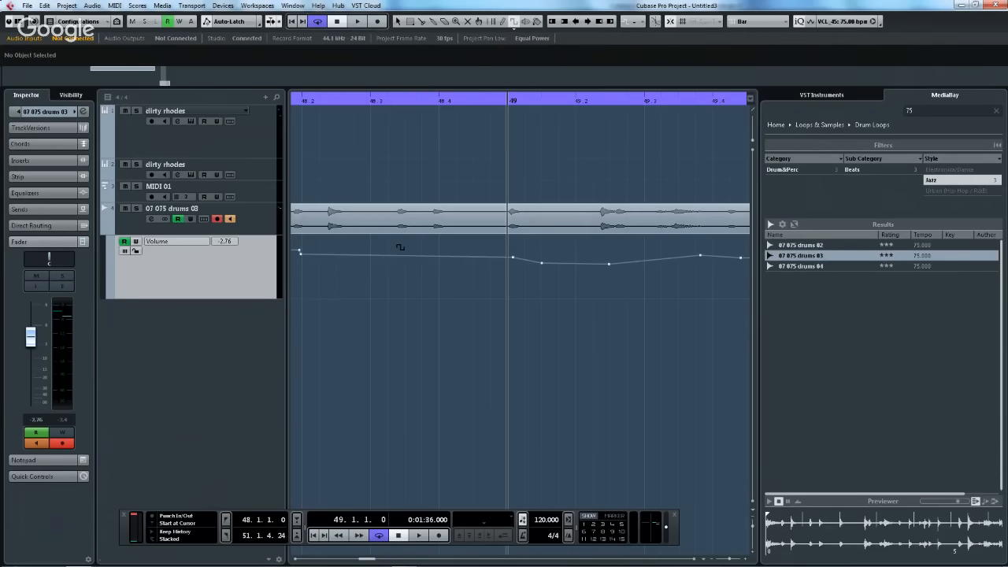
left_click_drag(408, 241, 564, 263)
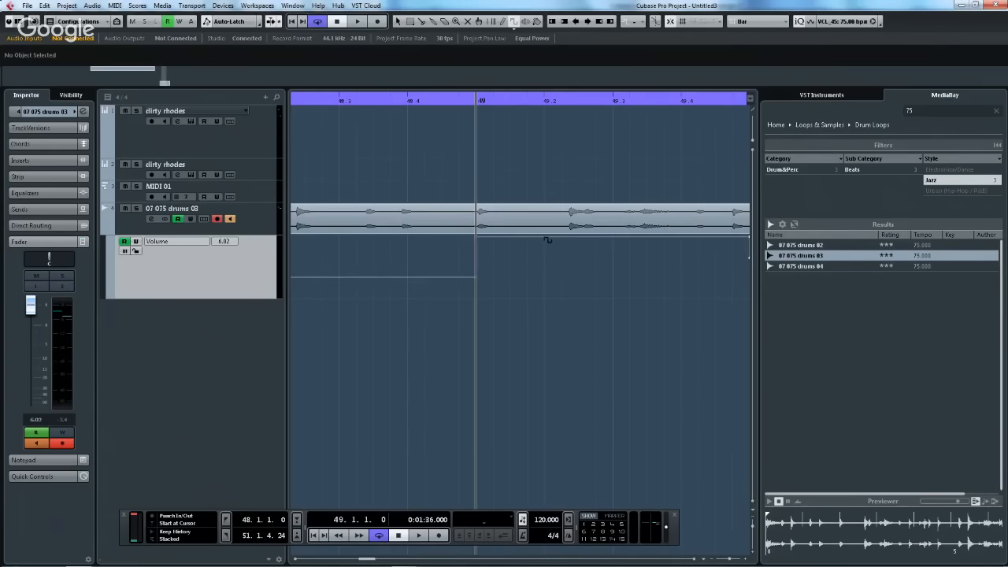
left_click_drag(472, 100, 473, 63)
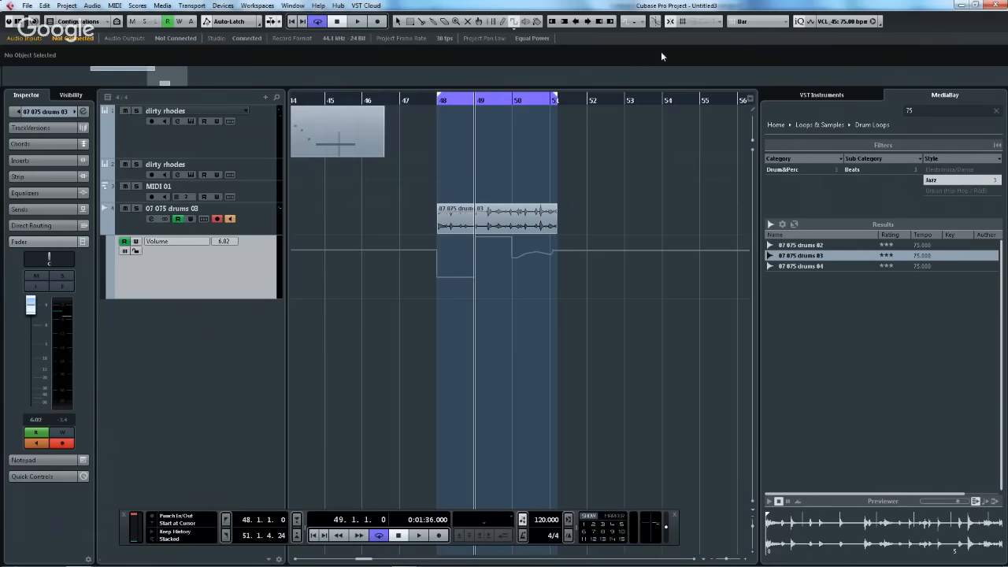
- Turn Snap off and extend the square Volume curve's high level to about the middle of bar 50
left_click(670, 22)
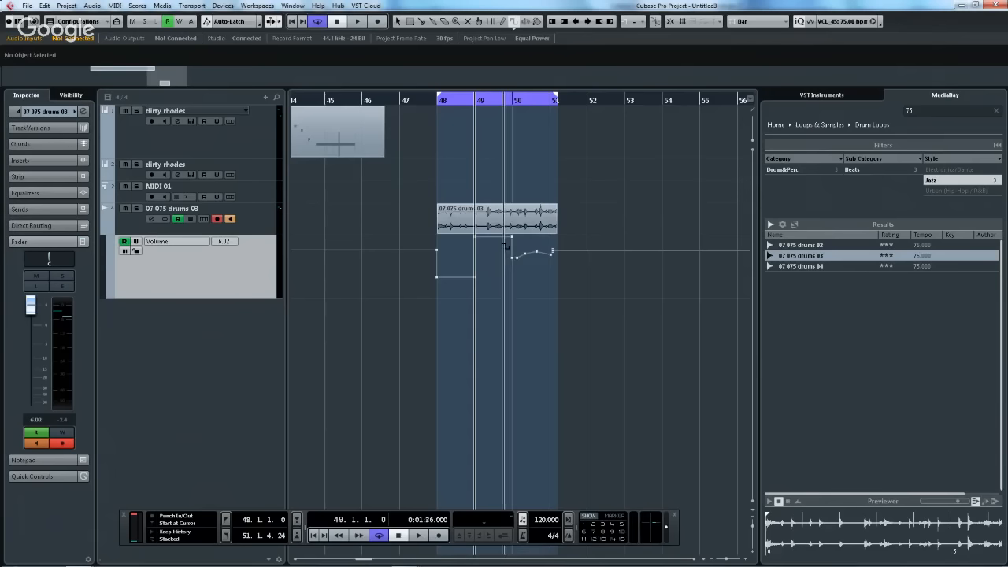
left_click_drag(504, 266, 530, 265)
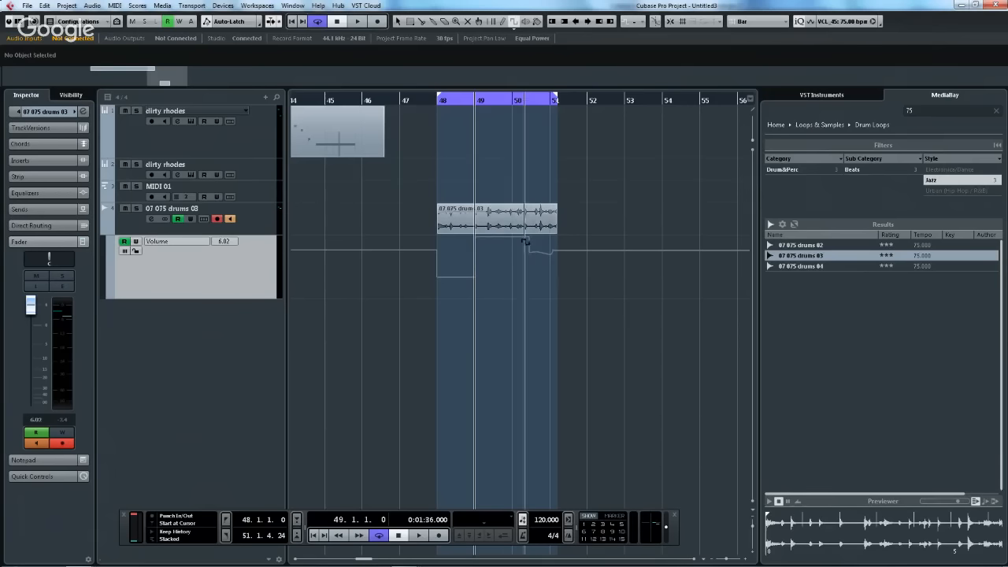
left_click_drag(498, 98, 446, 123)
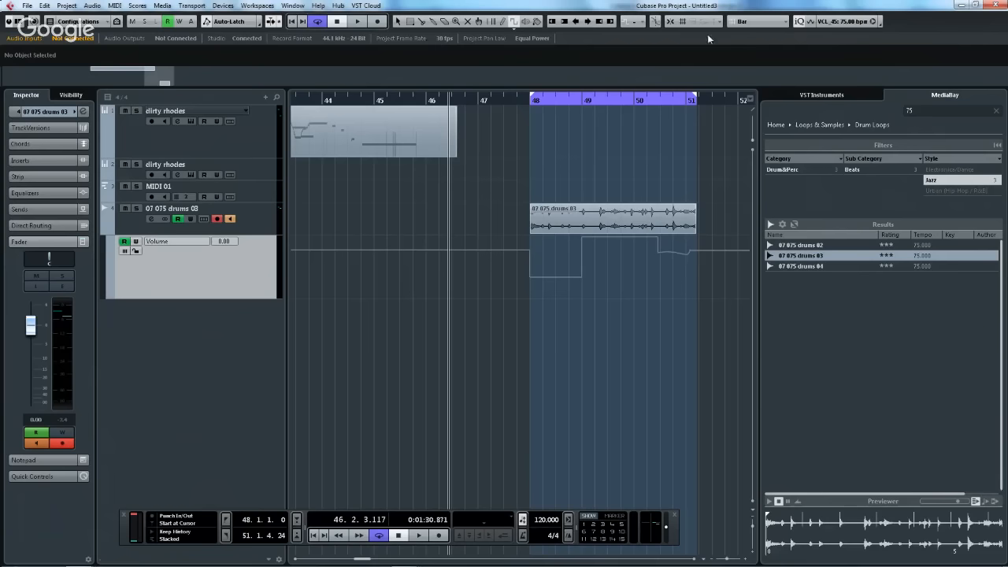
- Draw several unsnapped square steps at different levels in the drum Volume lane between bars 48 and 51
left_click(510, 28)
left_click(520, 82)
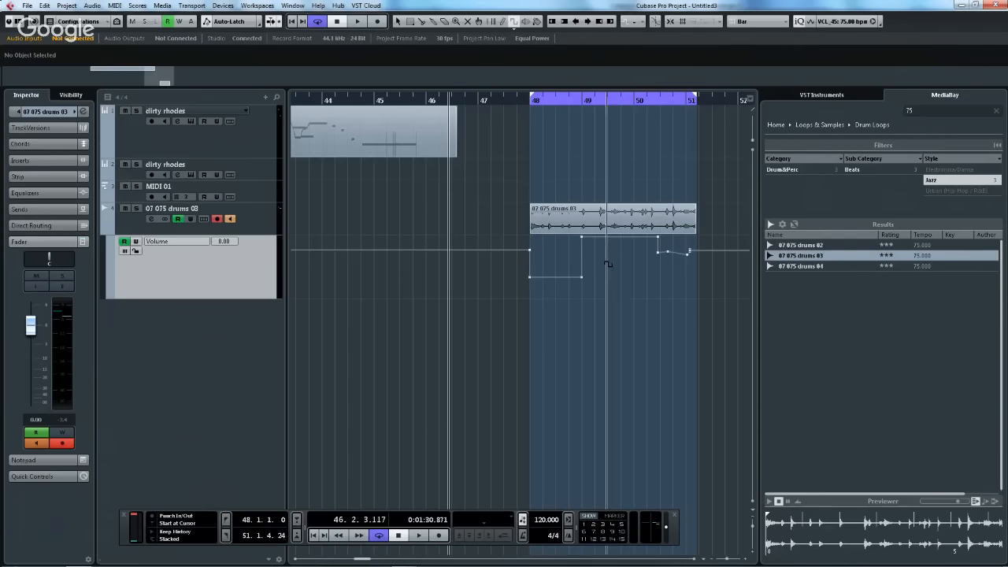
key("Caps_Lock")
left_click_drag(597, 276, 634, 276)
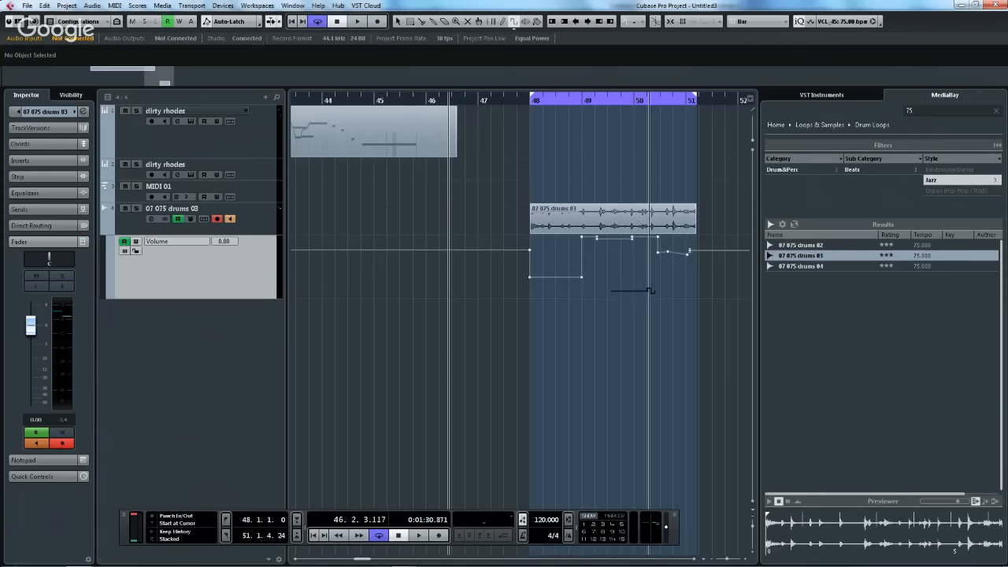
left_click_drag(633, 295, 666, 262)
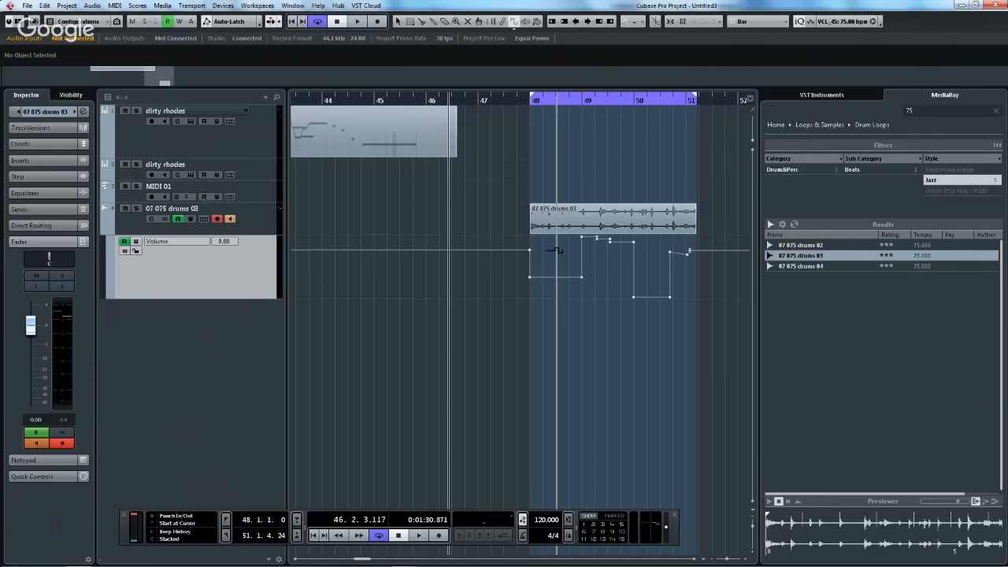
mouse_move(556, 250)
left_mouse_down()
mouse_move(595, 256)
mouse_move(579, 255)
left_mouse_up()
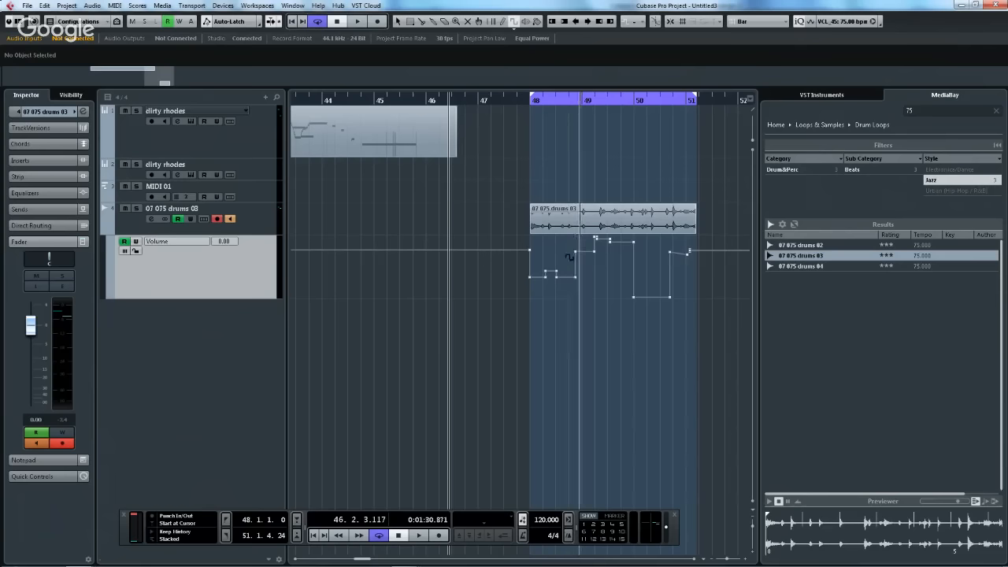
- Draw two raised square steps in the Volume lane within the first two beats of bar 48
left_click(545, 110)
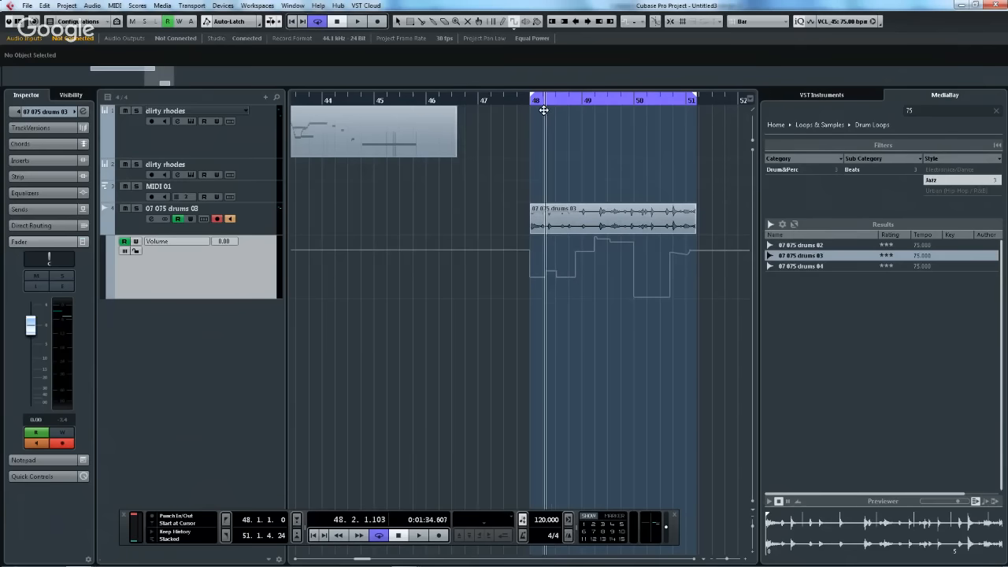
left_click_drag(544, 110, 533, 140)
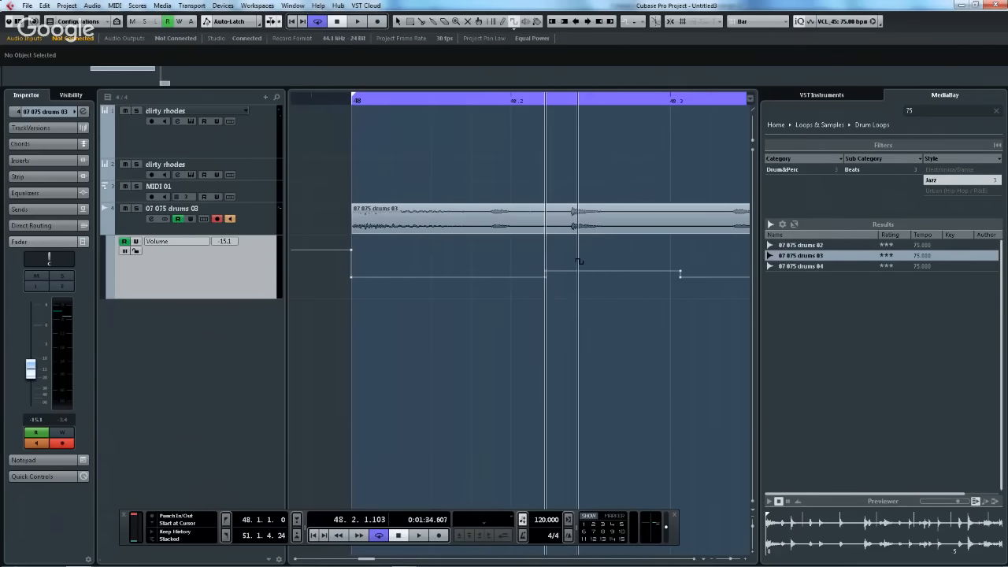
left_click_drag(581, 266, 645, 266)
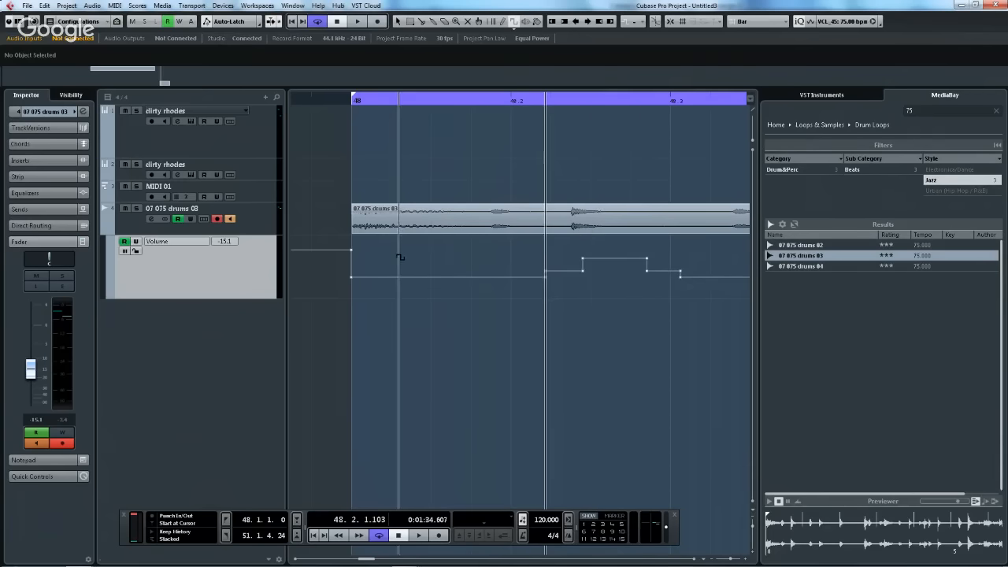
mouse_move(391, 262)
left_mouse_down()
mouse_move(510, 266)
mouse_move(497, 262)
left_mouse_up()
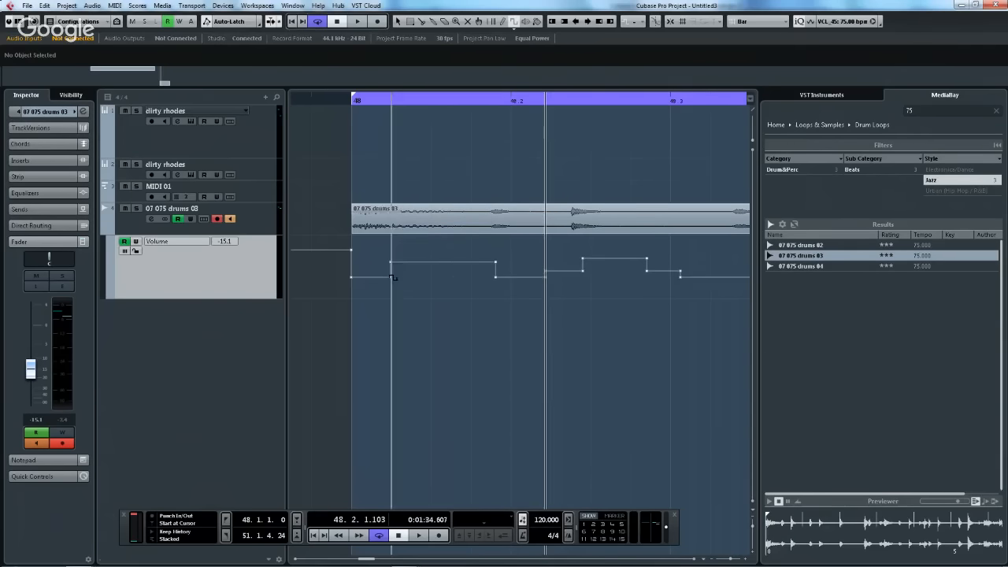
- Draw another raised square Volume step after beat 3 of bar 48, and move the Transport panel slightly higher
left_click_drag(453, 101, 495, 61)
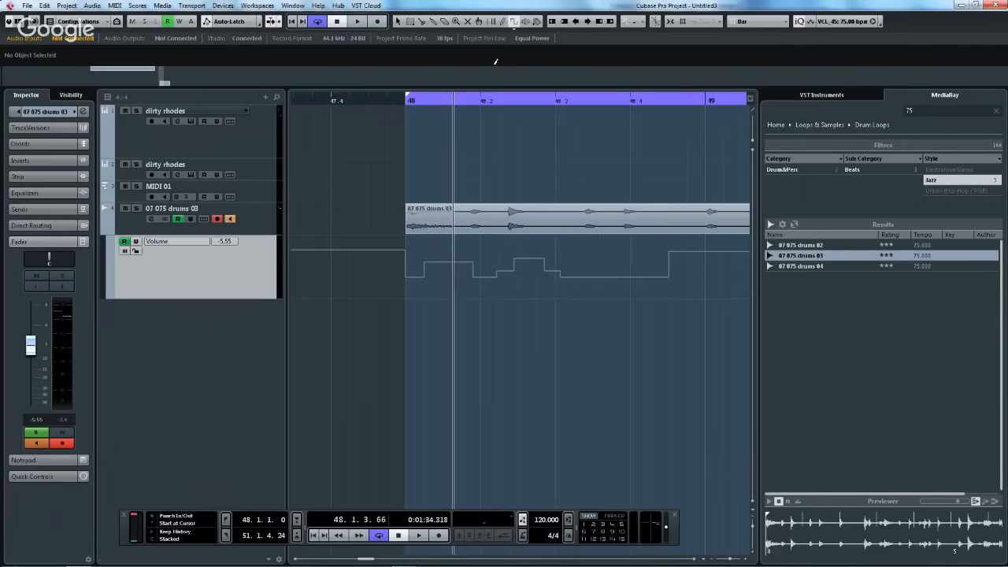
left_click(513, 22)
left_click(532, 82)
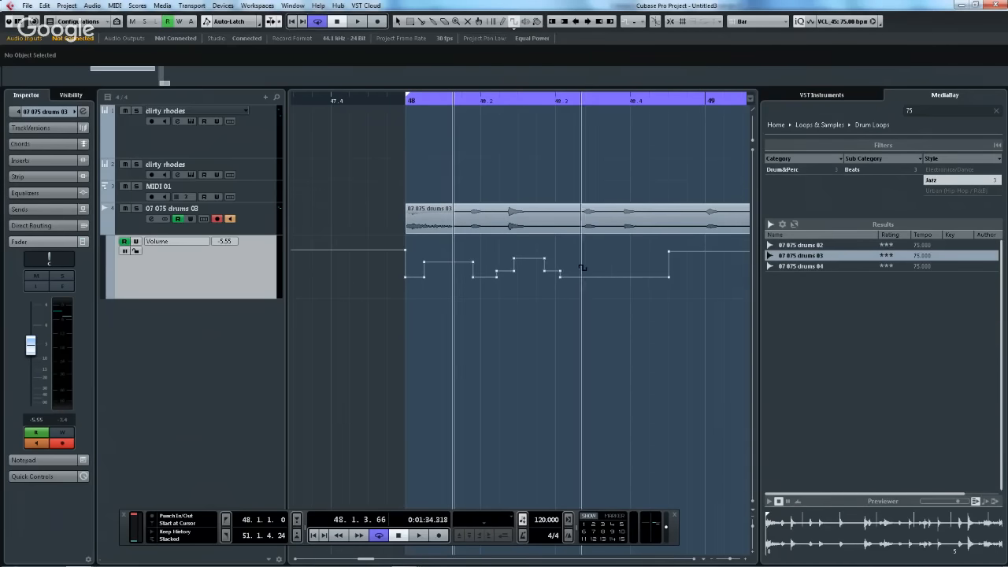
mouse_move(581, 268)
left_mouse_down()
mouse_move(574, 256)
mouse_move(605, 256)
left_mouse_up()
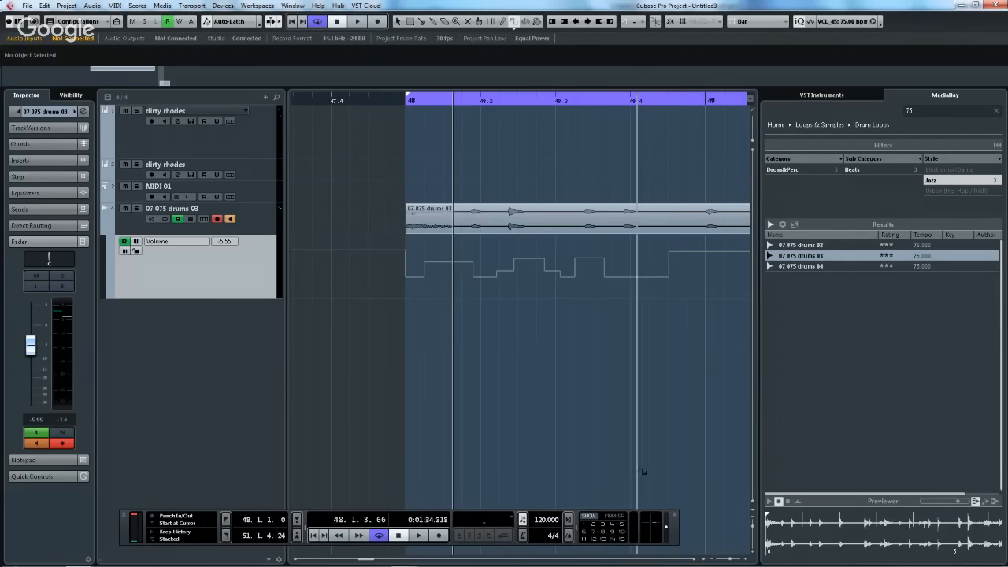
left_click_drag(673, 528, 682, 484)
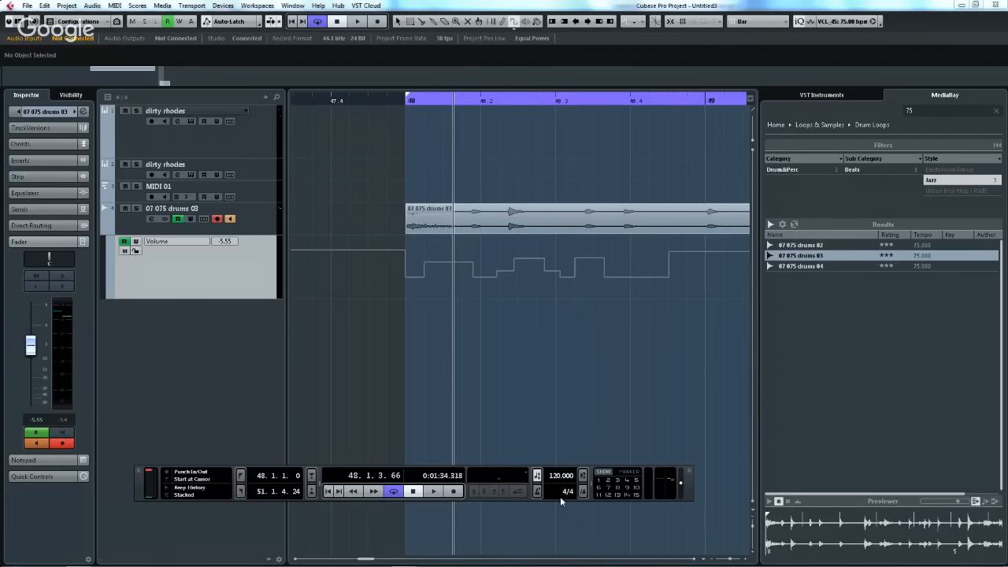
- Show the Virtual Keyboard in the Transport panel
right_click(629, 488)
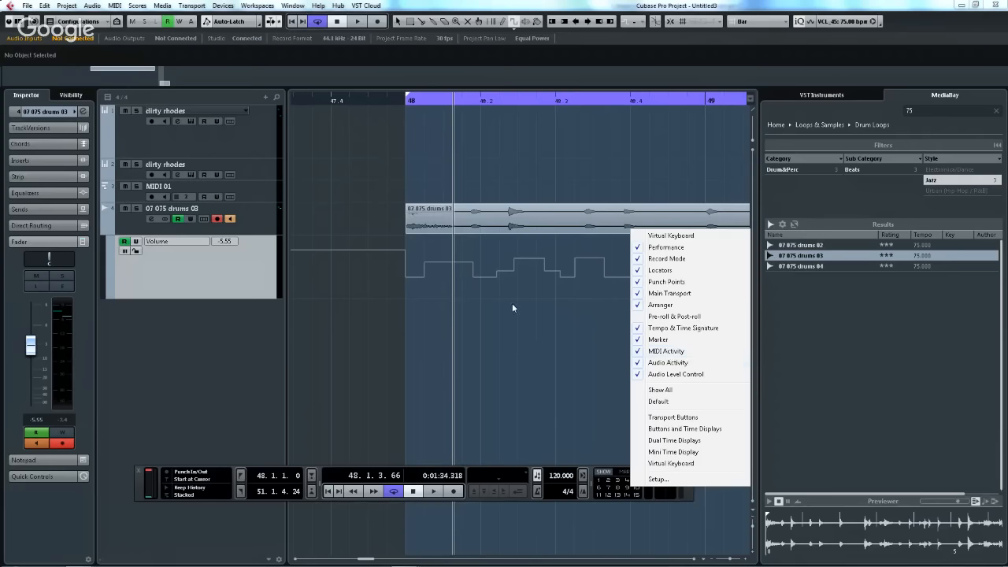
left_click(578, 432)
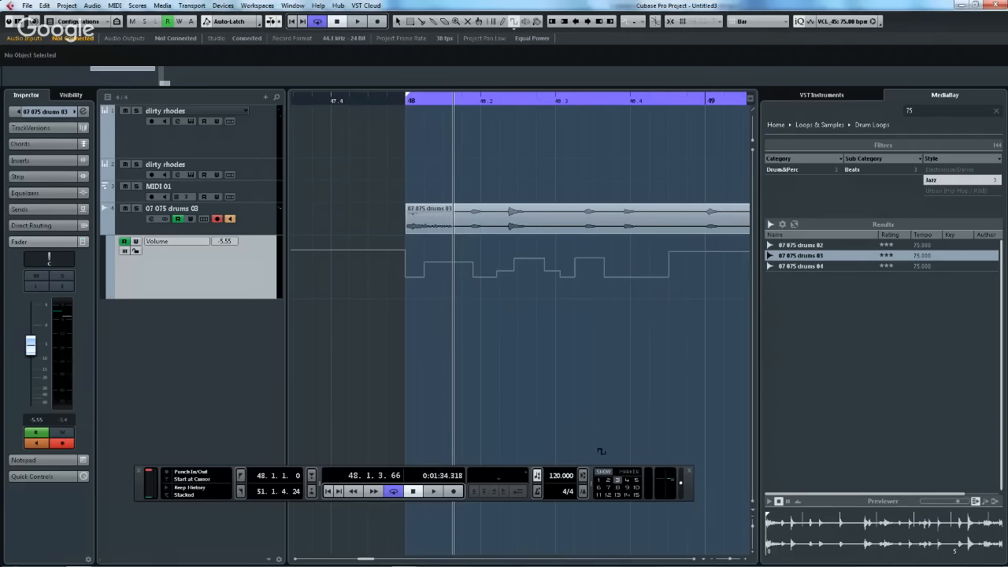
right_click(137, 492)
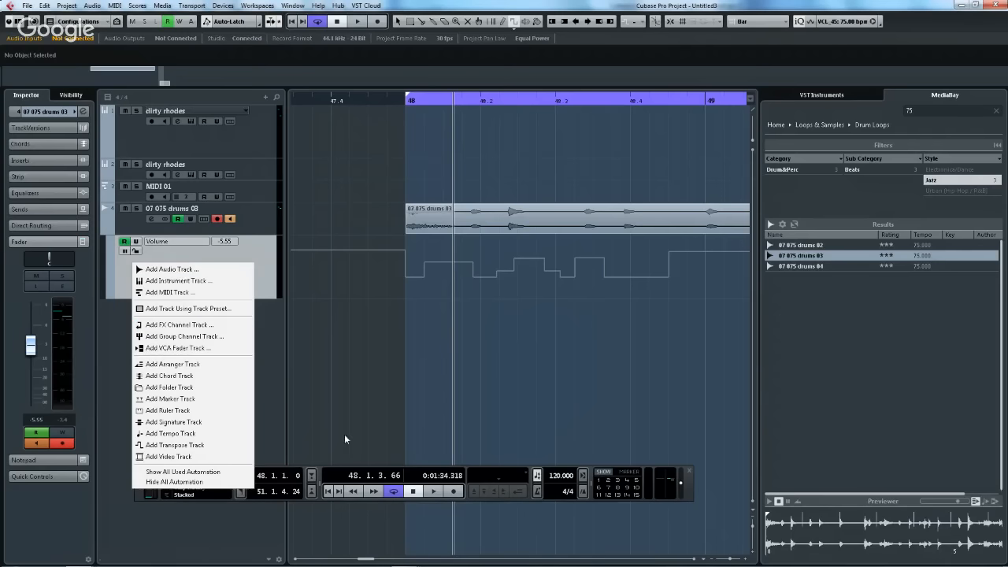
left_click(275, 492)
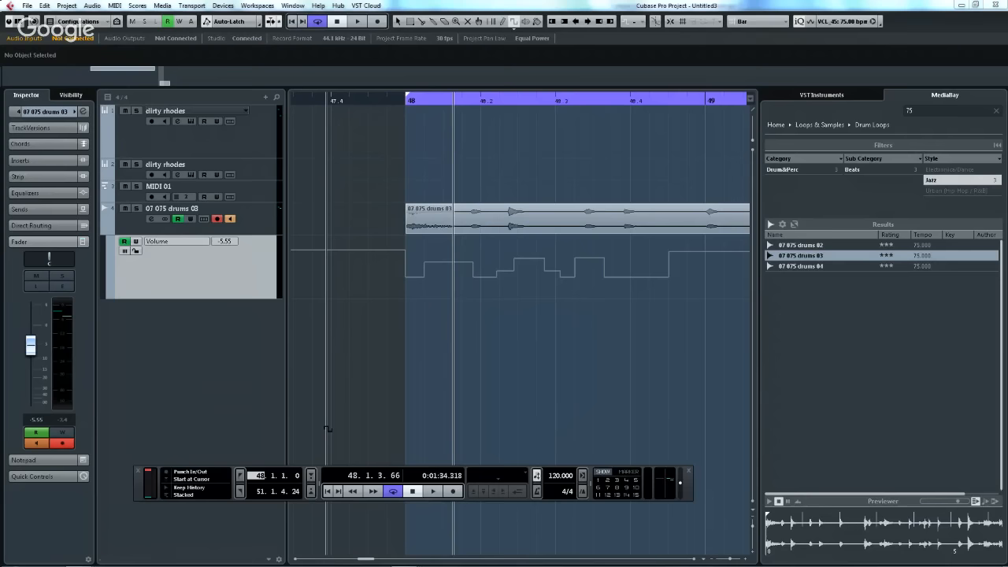
key("alt+k")
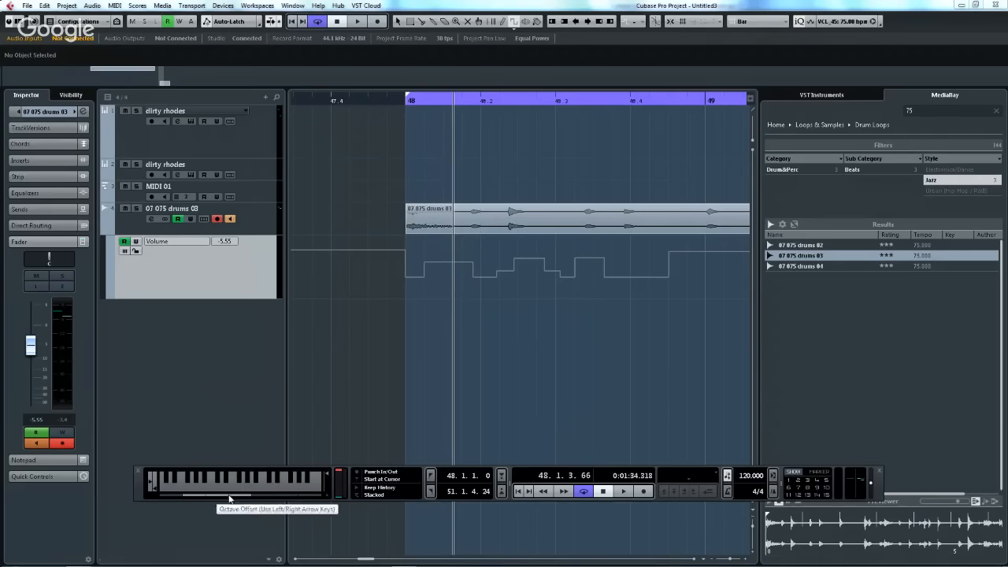
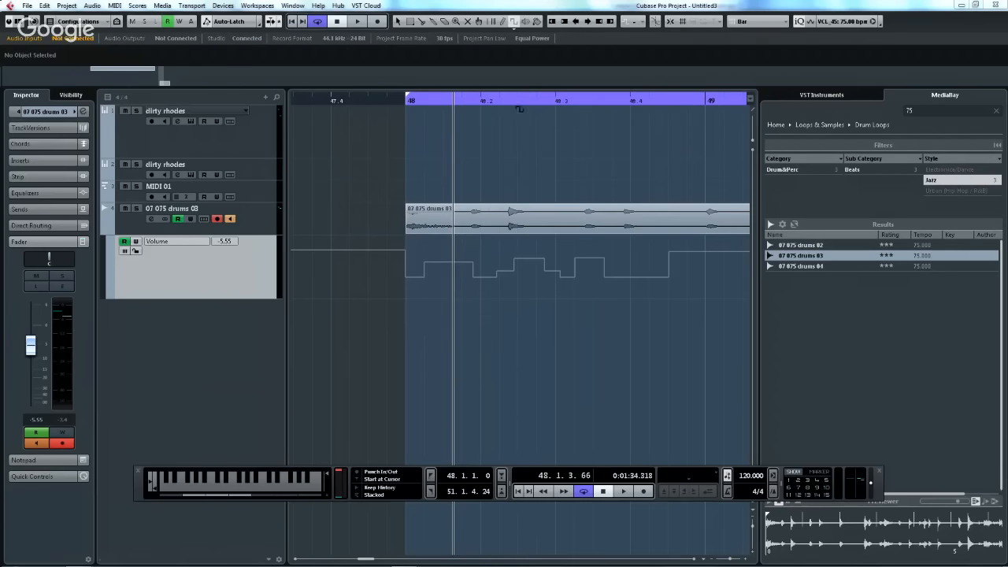
- Select a range on the upper dirty rhodes track from about 48.2 to 48.4.4 and set the punch points to that selection range
left_click(220, 7)
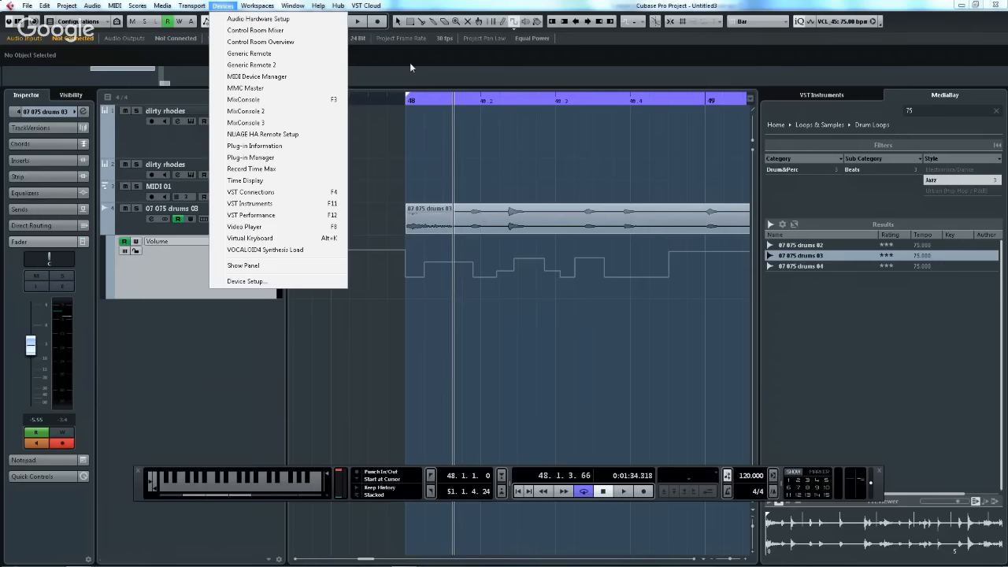
left_click(582, 118)
right_click(505, 109)
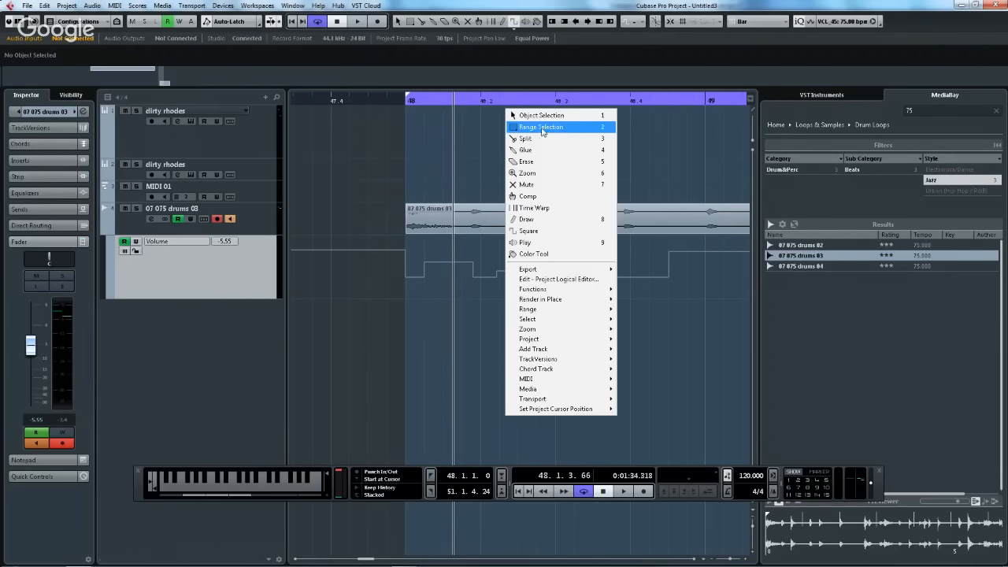
left_click(542, 129)
left_click_drag(480, 118, 697, 157)
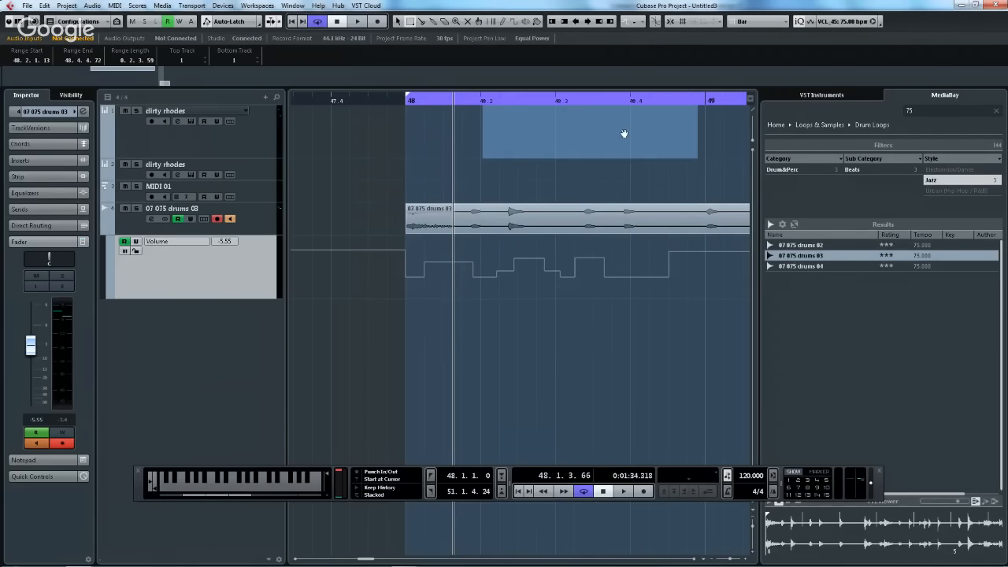
left_click(212, 6)
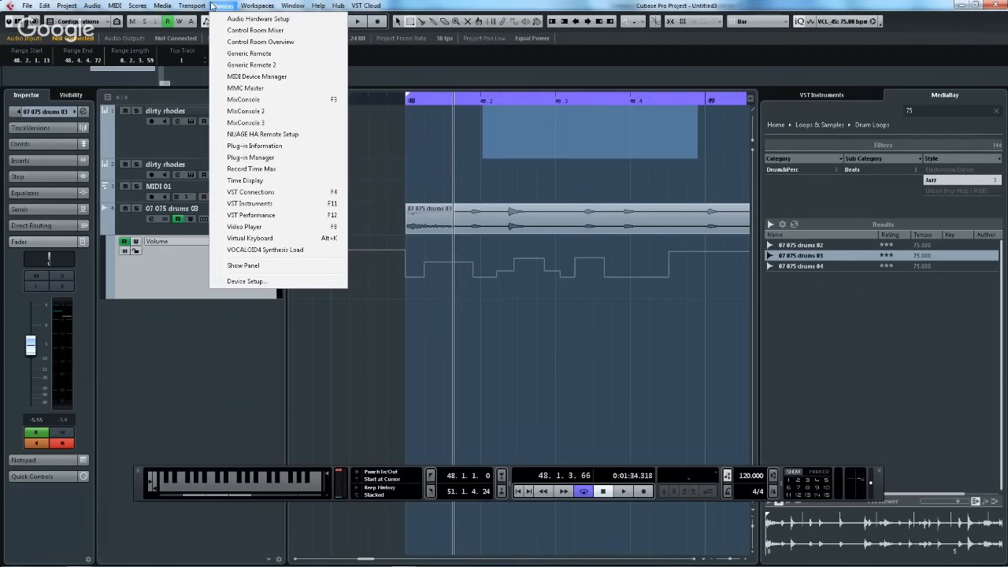
mouse_move(192, 6)
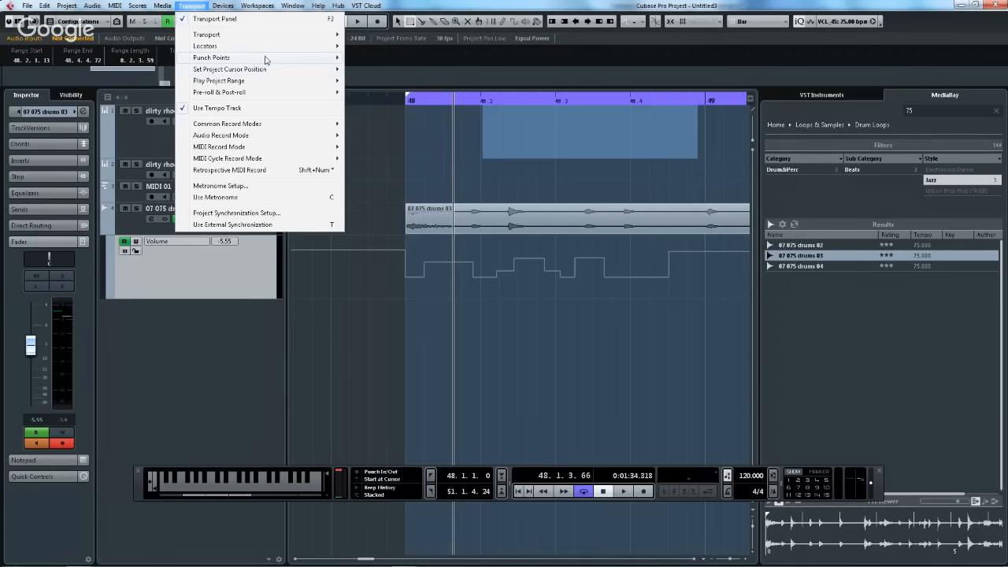
mouse_move(269, 61)
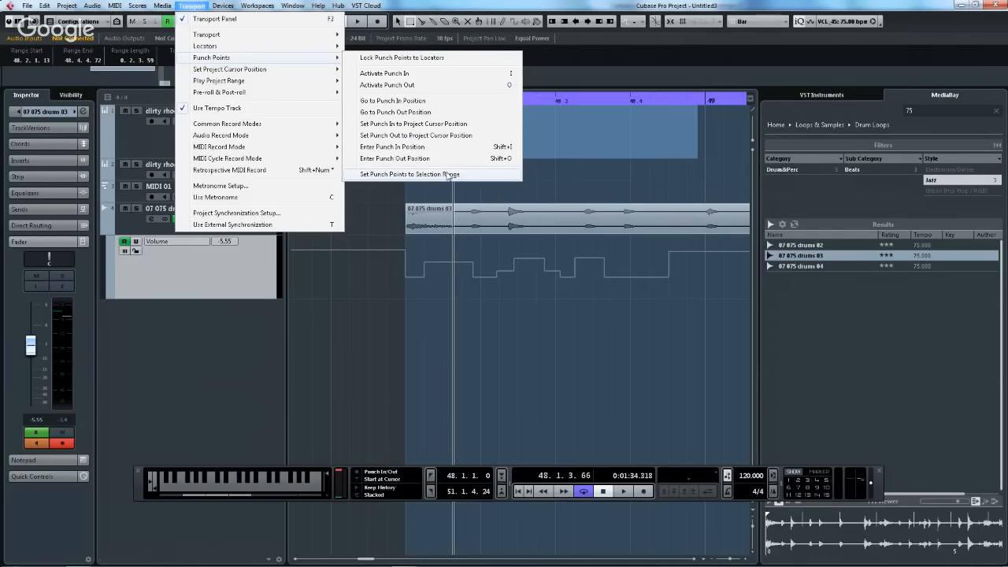
left_click(447, 174)
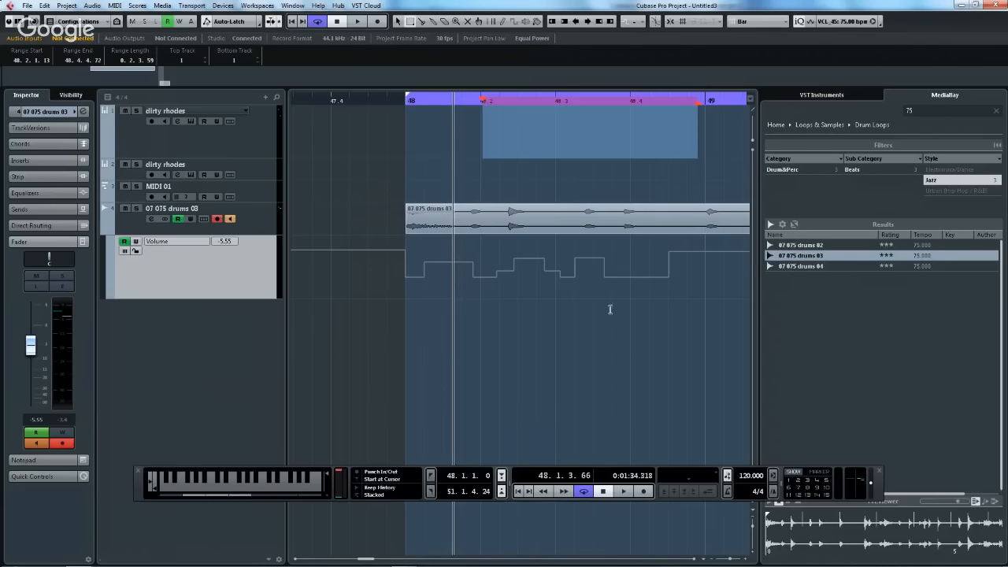
- In the metronome setup, choose a 1/4 count base and toggle the click in precount, and close the dialog
left_click(728, 492, "ctrl")
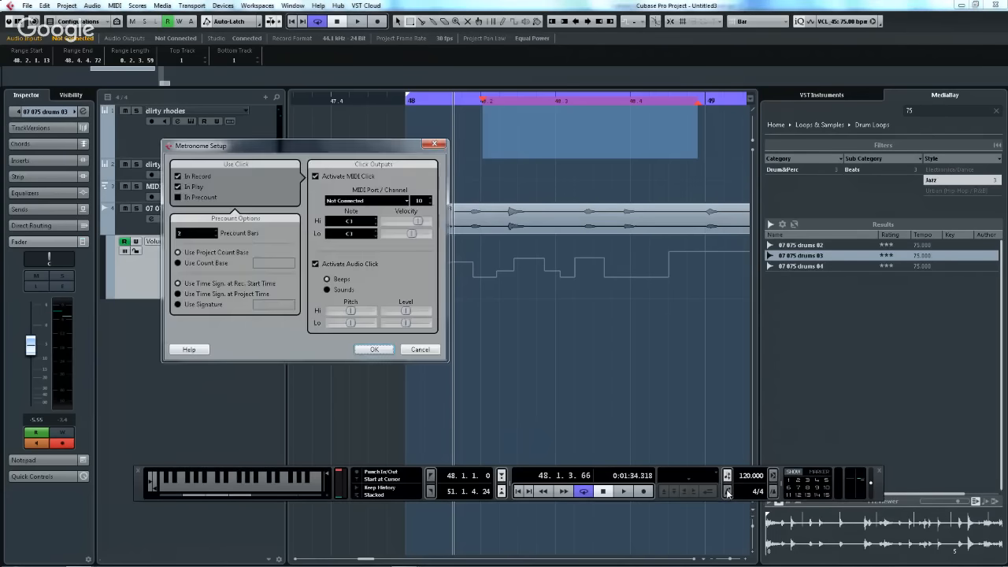
left_click_drag(384, 154, 756, 185)
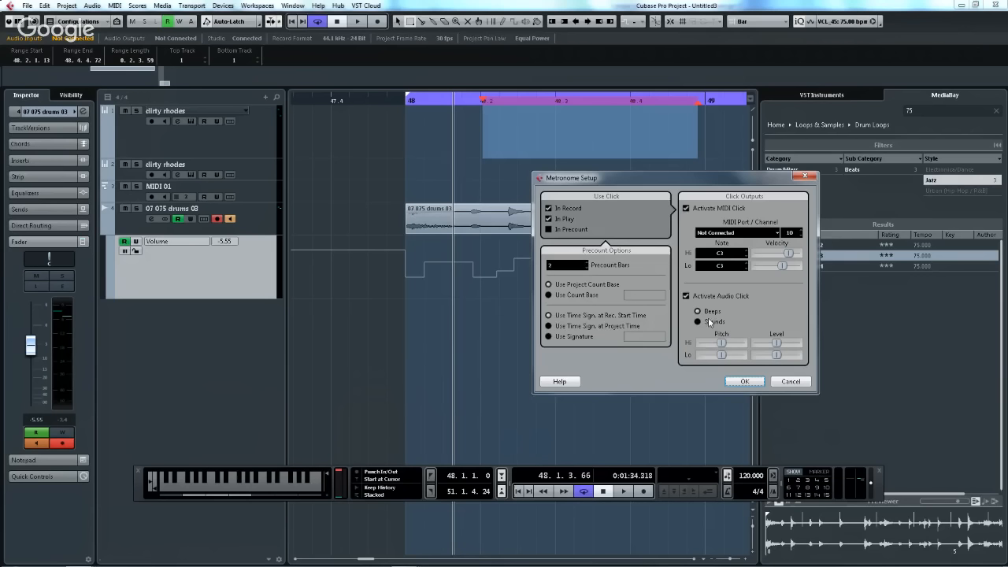
left_click(548, 296)
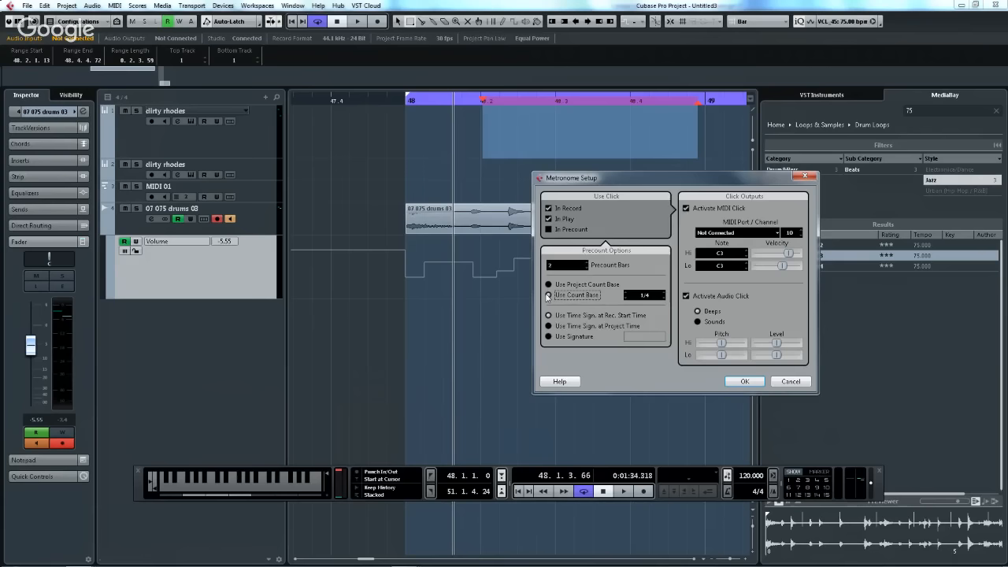
left_click(548, 229)
left_click(805, 177)
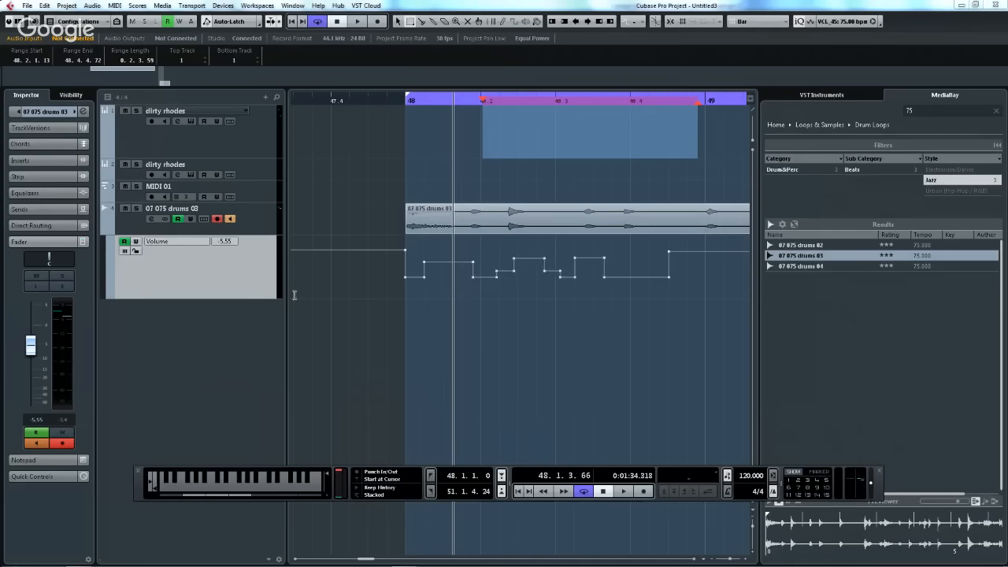
- Examine the Record and Record-Audio preferences, including the punch options and the audio pre-record seconds
left_click(27, 5)
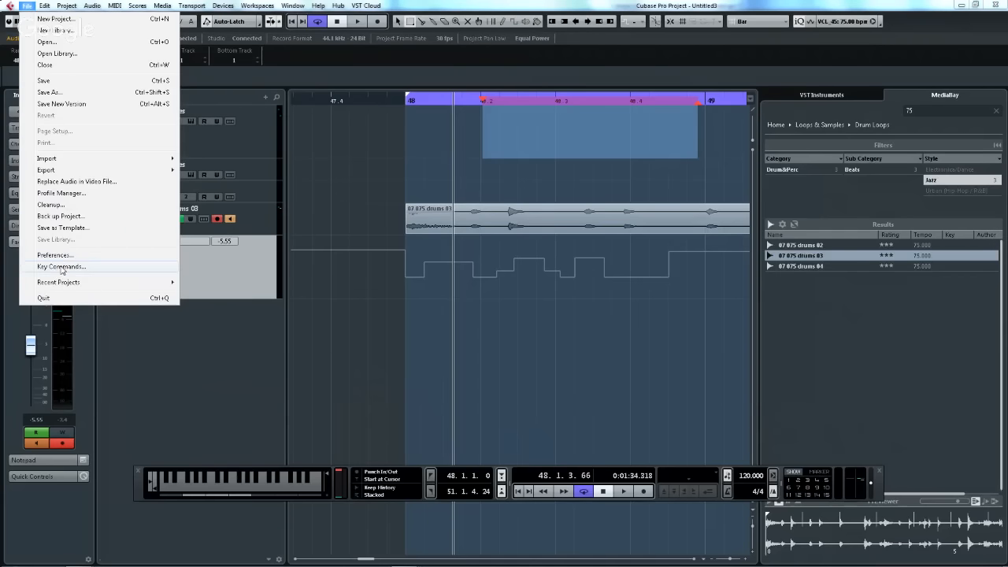
left_click(55, 256)
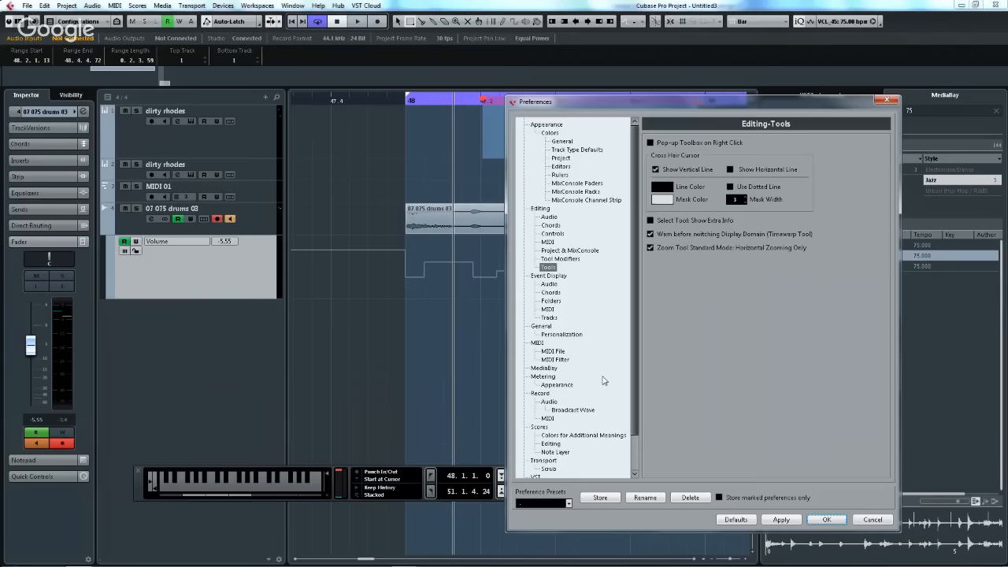
left_click(542, 393)
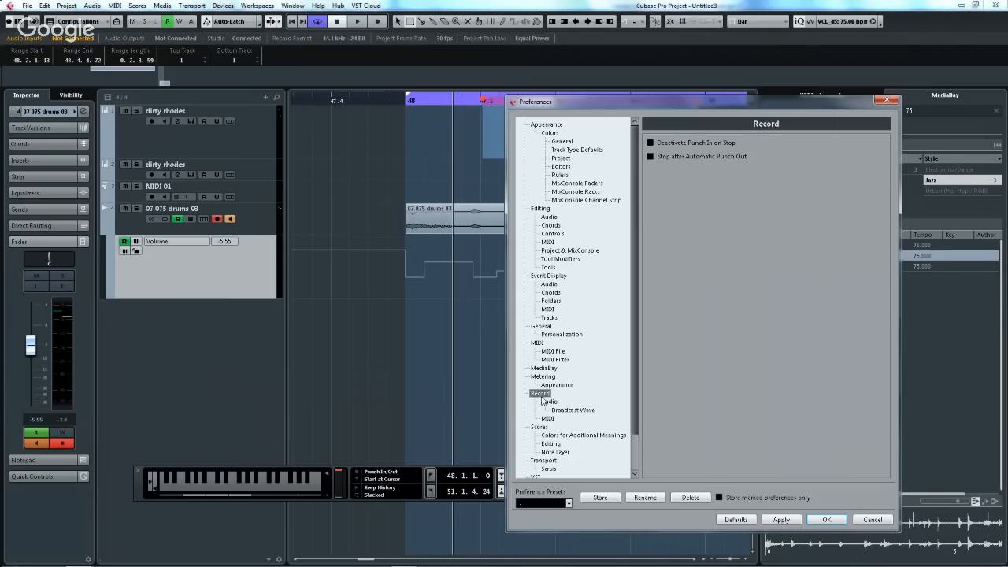
left_click(548, 402)
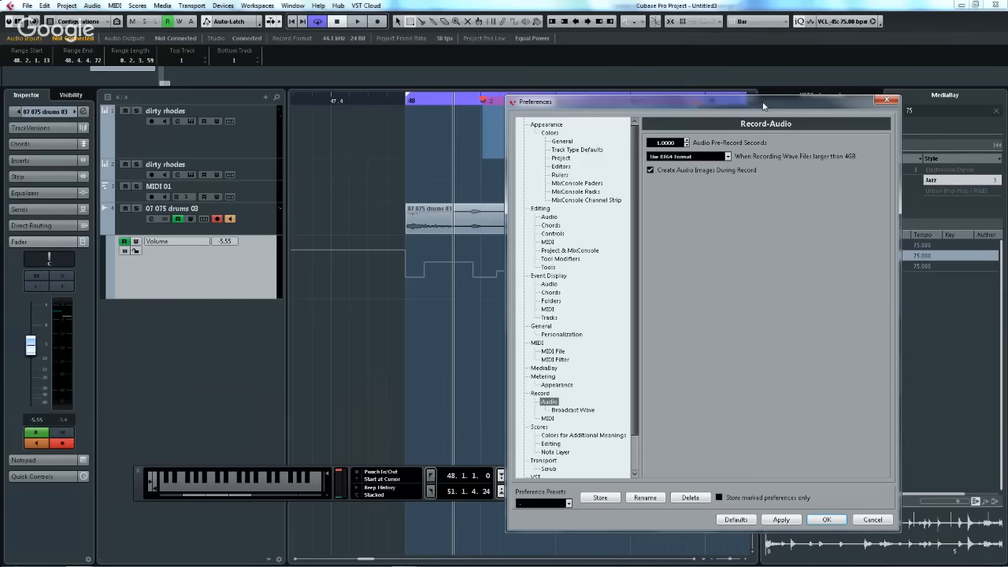
left_click(889, 103)
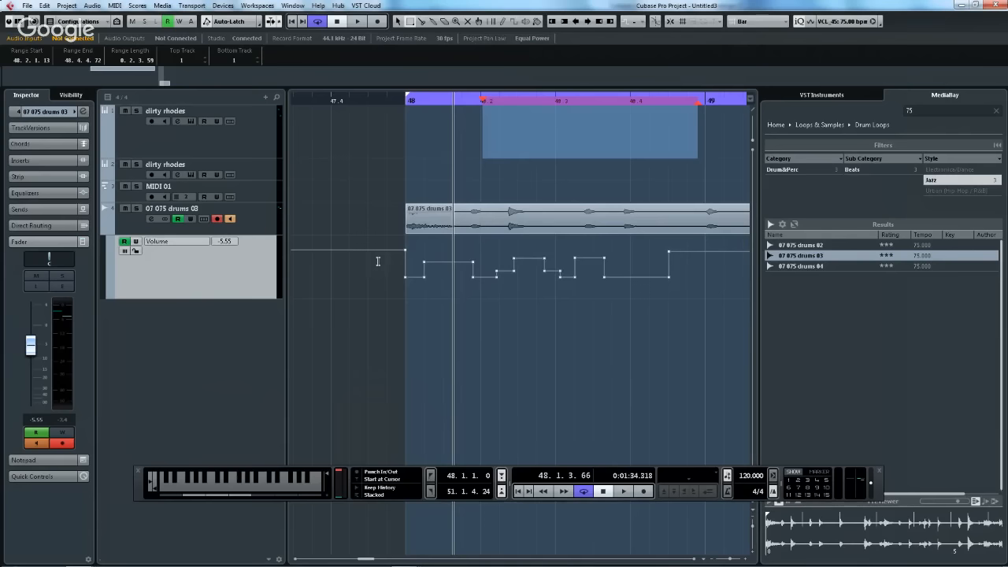
- Try to extend the start of the 07 075 drums 03 event earlier with Object Selection, and place the project cursor at about bar 46
right_click(417, 231)
left_click(424, 218)
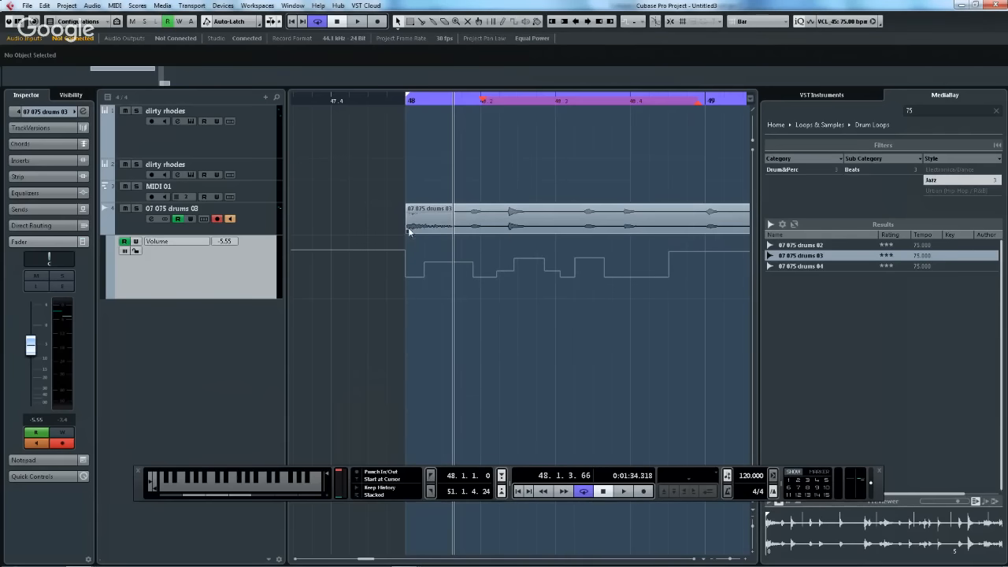
left_click_drag(405, 232, 253, 229)
left_click_drag(464, 98, 461, 81)
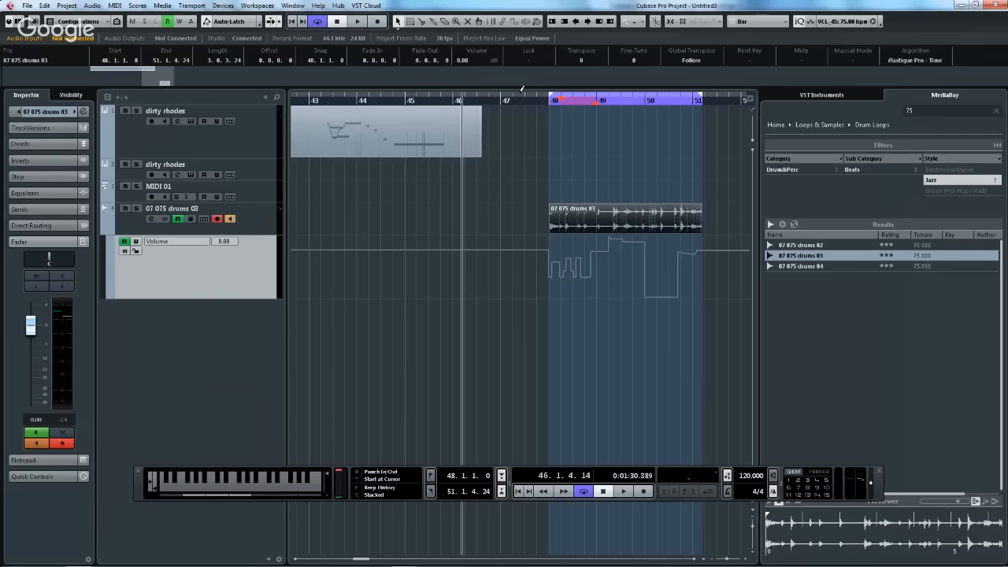
- Open the recent project comping-01.cpr
key("alt+Tab")
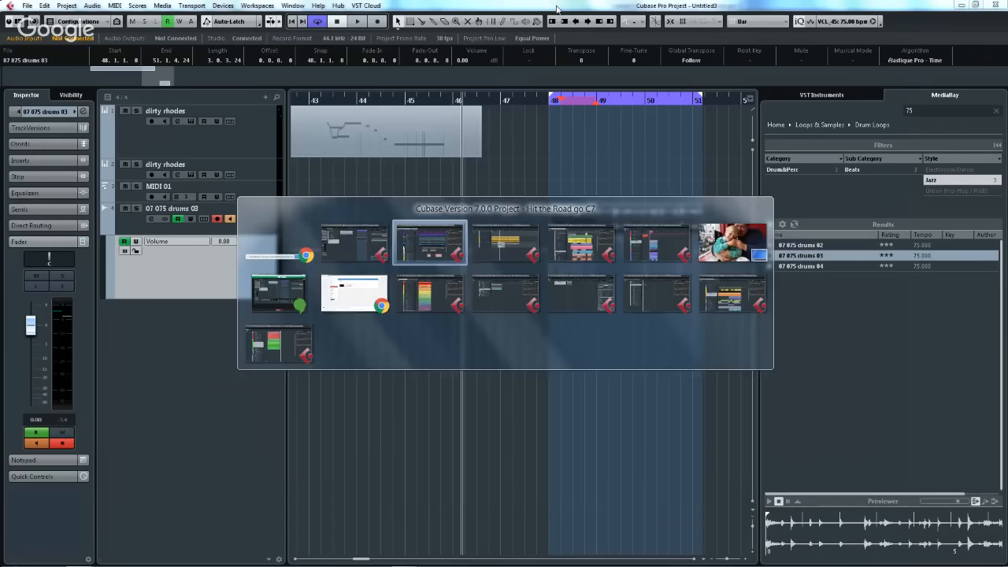
key("alt+Tab")
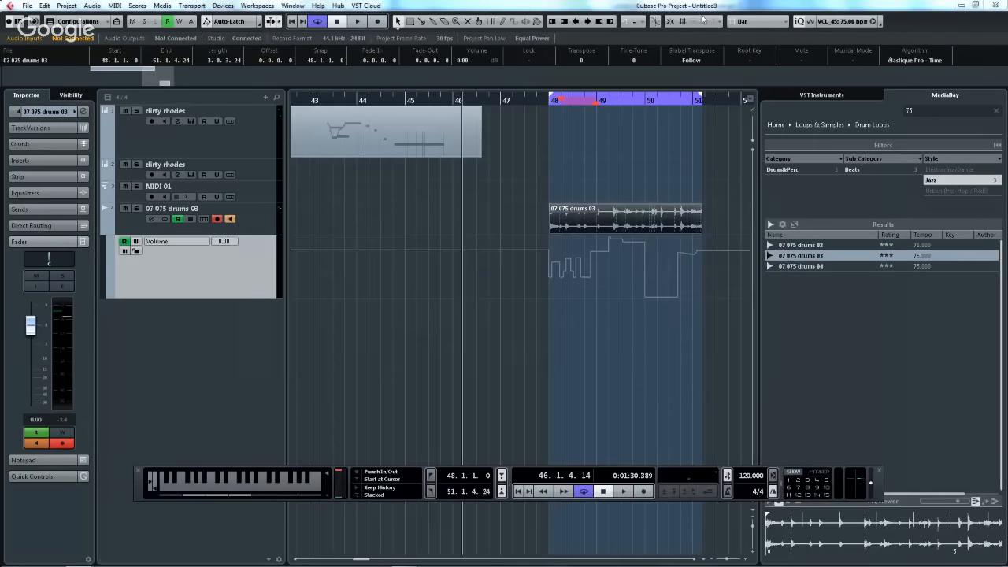
key("alt+Tab")
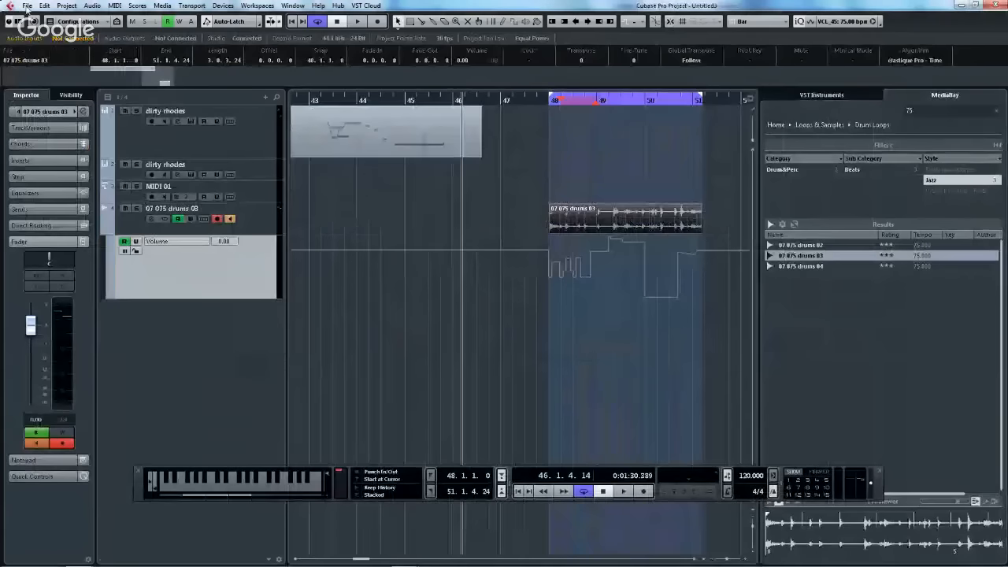
left_click(27, 6)
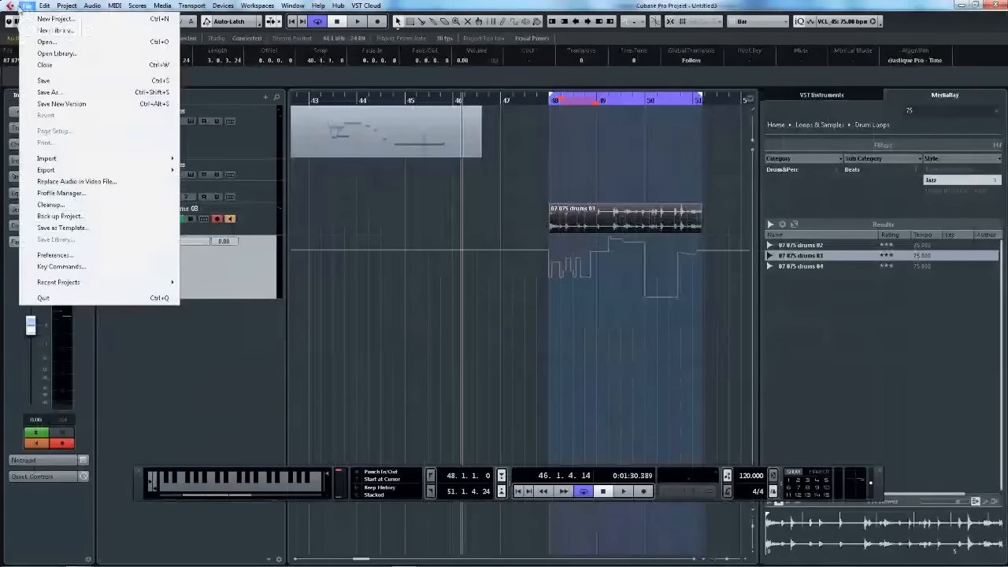
mouse_move(78, 286)
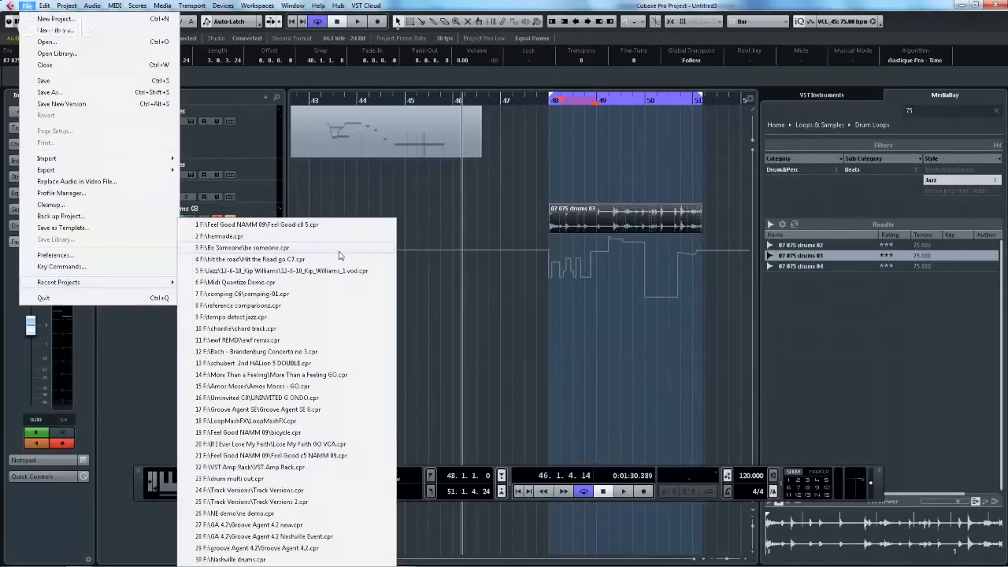
left_click(315, 294)
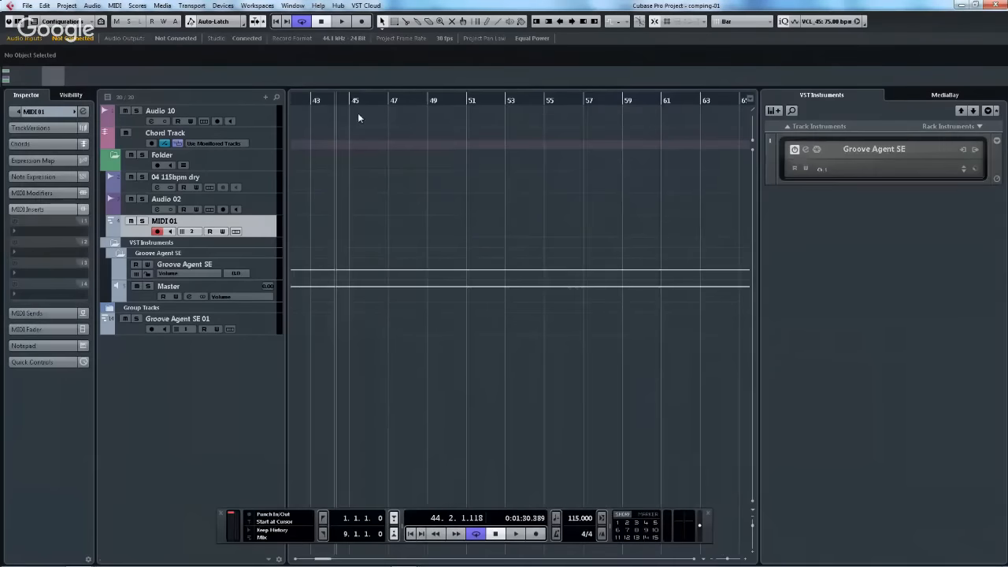
- Show the lanes of Audio 02 with monitoring on, and record a short take from bar 1
left_click_drag(315, 102, 215, 90)
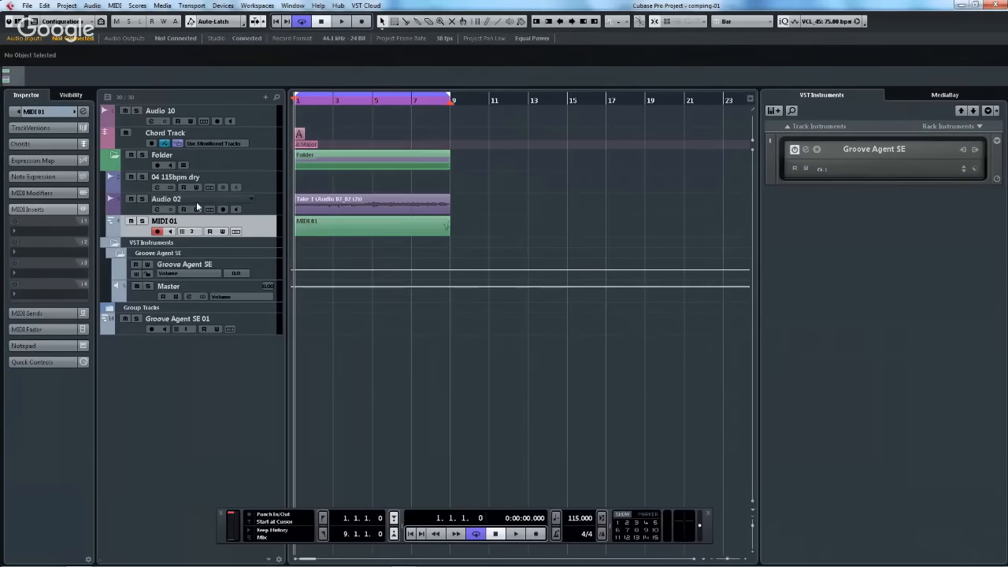
left_click(236, 209)
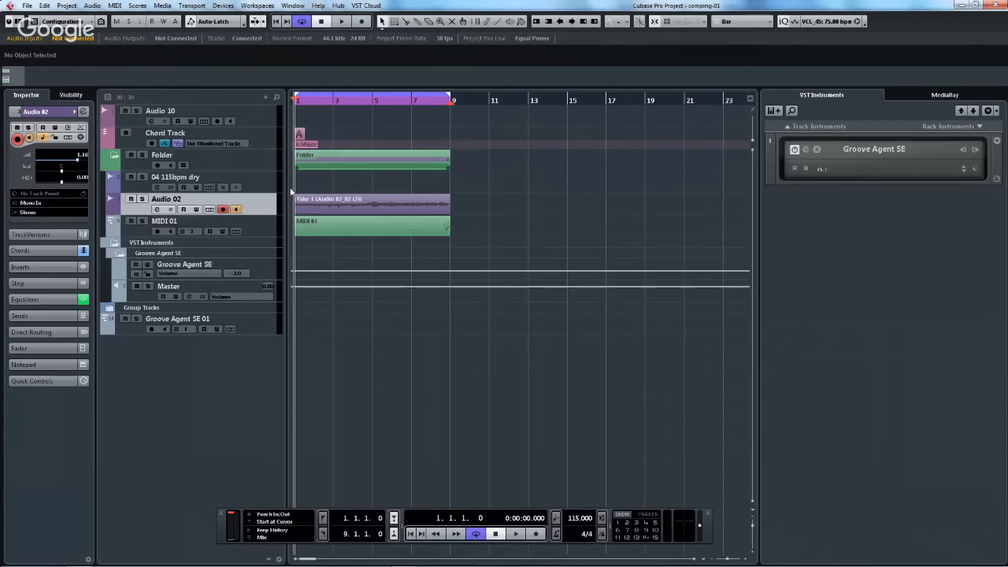
left_click(209, 210)
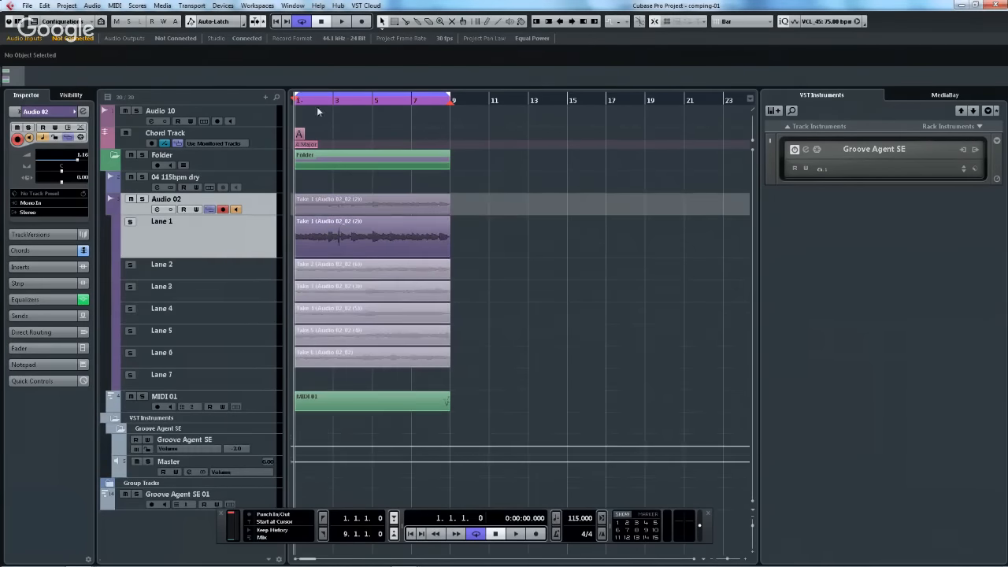
key("KP_Multiply")
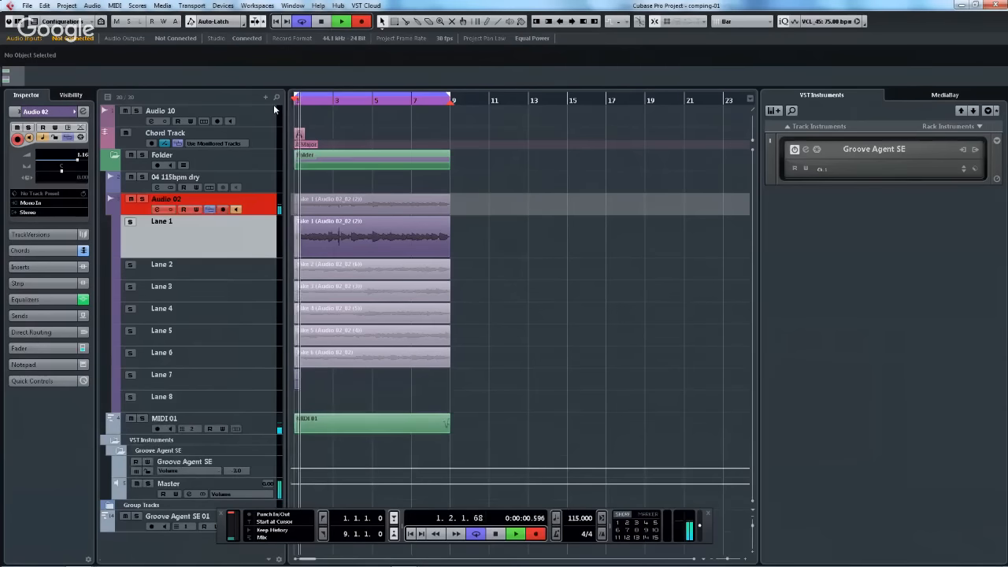
key("space")
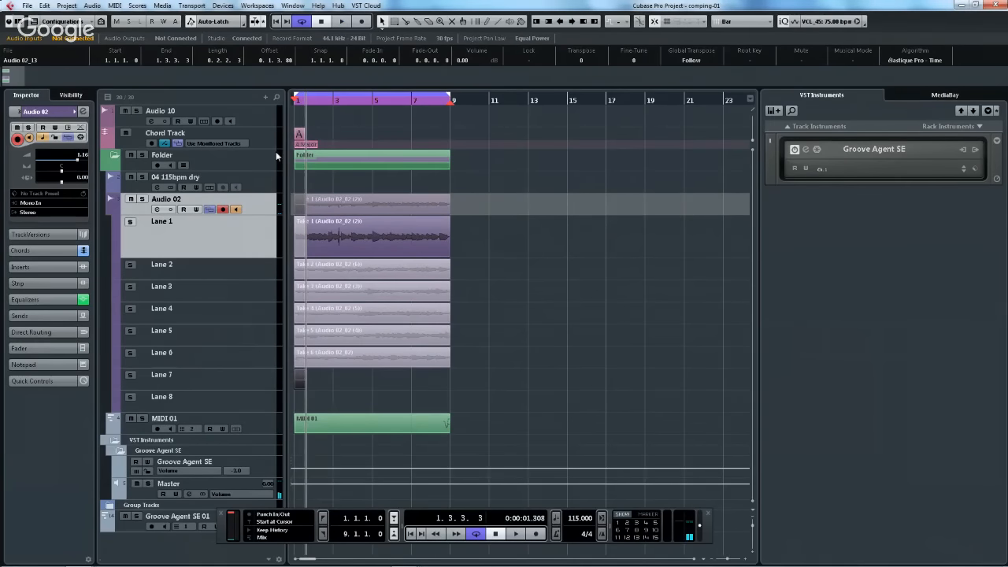
- Delete the short take just recorded on Audio 02 and play the project briefly
key("Delete")
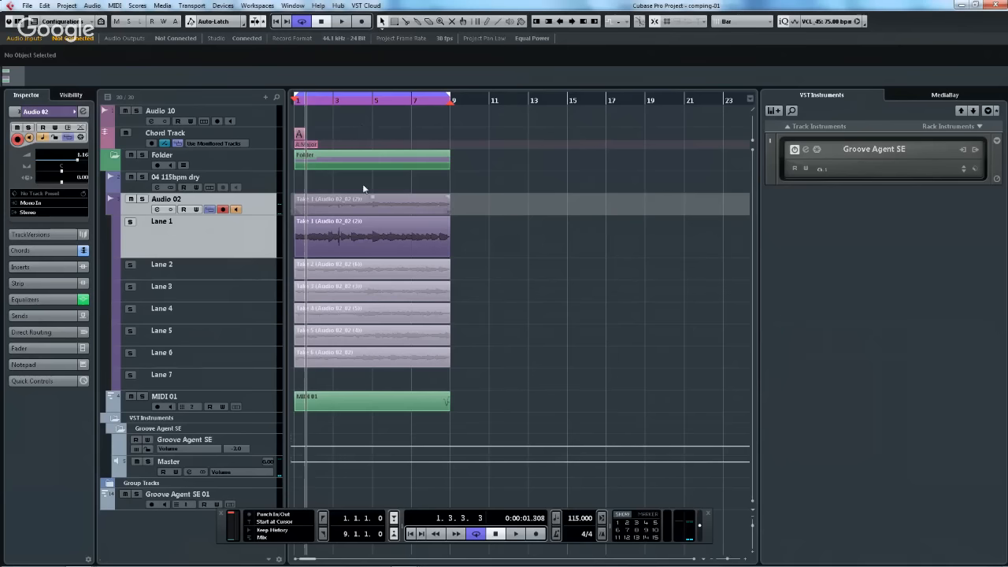
key("space")
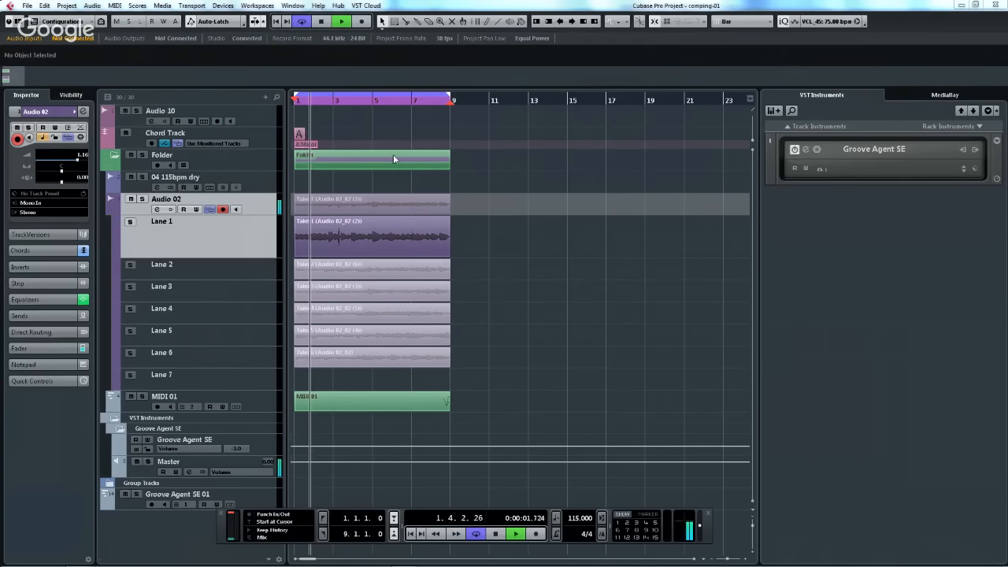
key("space")
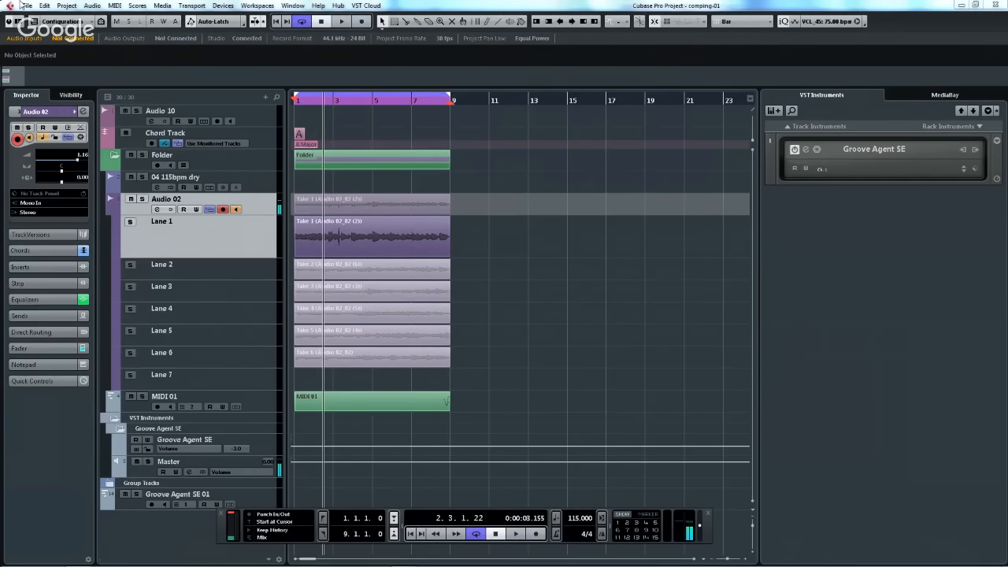
- Revert the project to its previously saved version and delete the newly recorded files
left_click(44, 6)
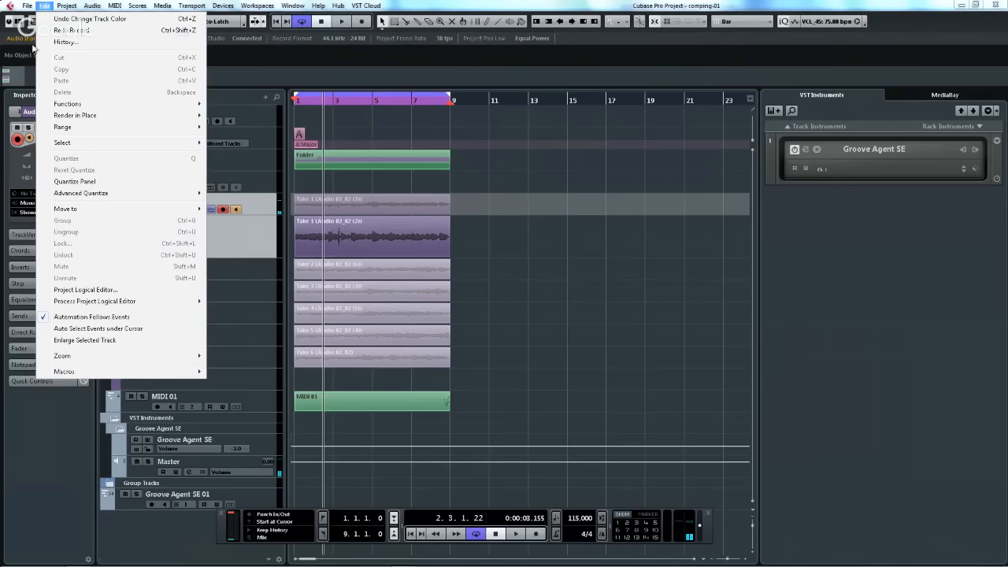
mouse_move(29, 7)
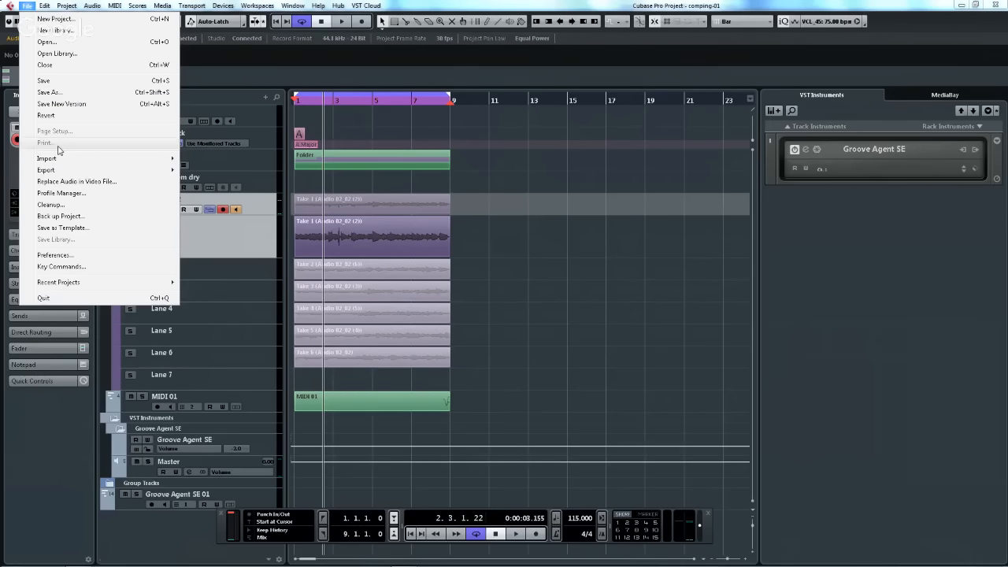
mouse_move(61, 164)
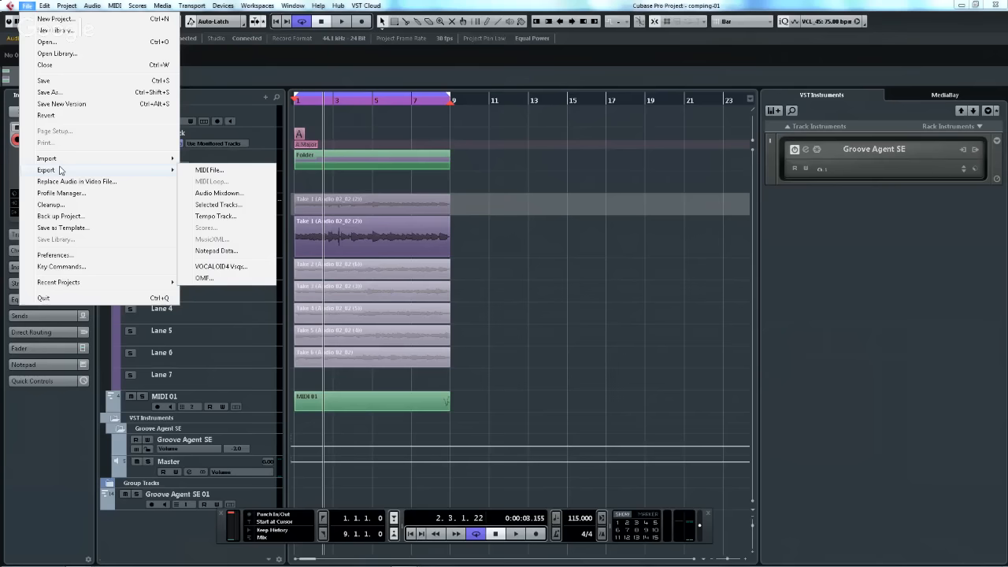
left_click(63, 115)
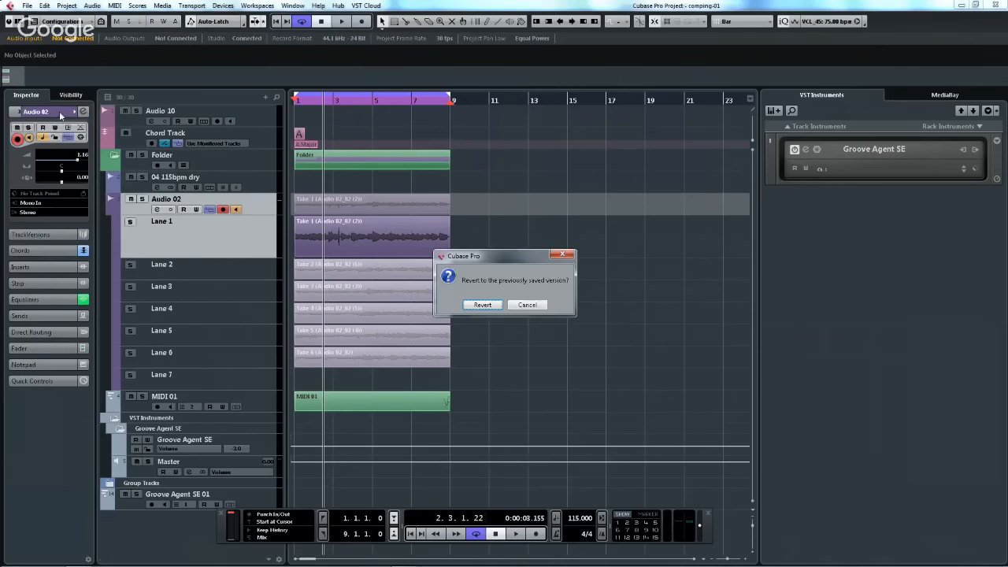
left_click(488, 304)
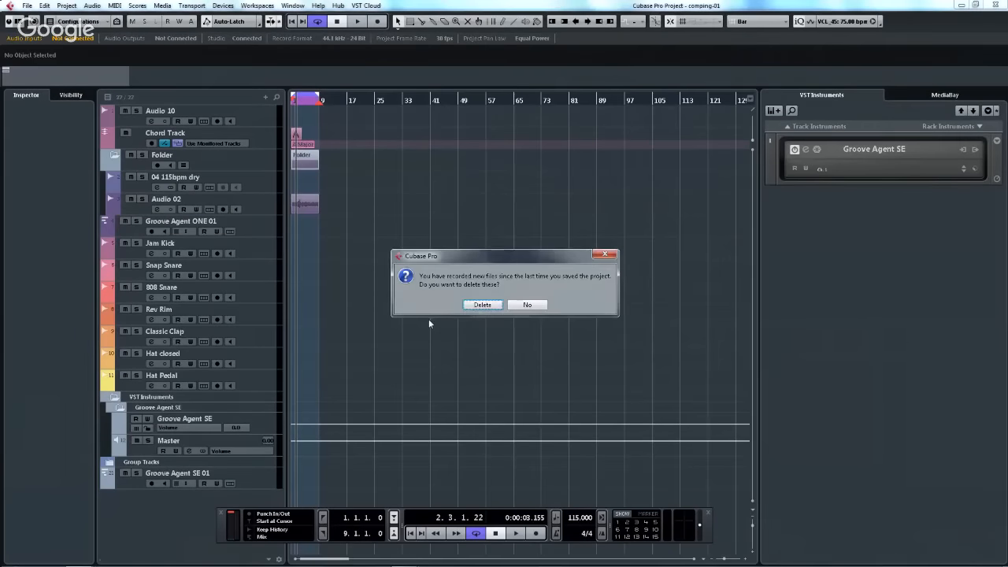
left_click(489, 304)
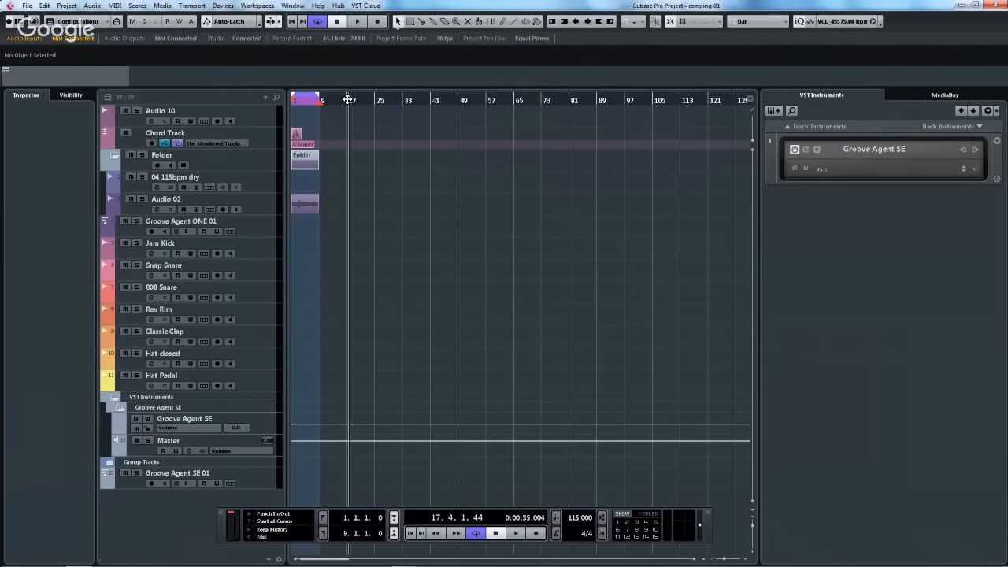
- Start recording from bar 1, show the lanes of Audio 02, and make Lane 2 taller
key("h")
key("h")
key("h")
key("h")
key("h")
key("h")
key("h")
key("h")
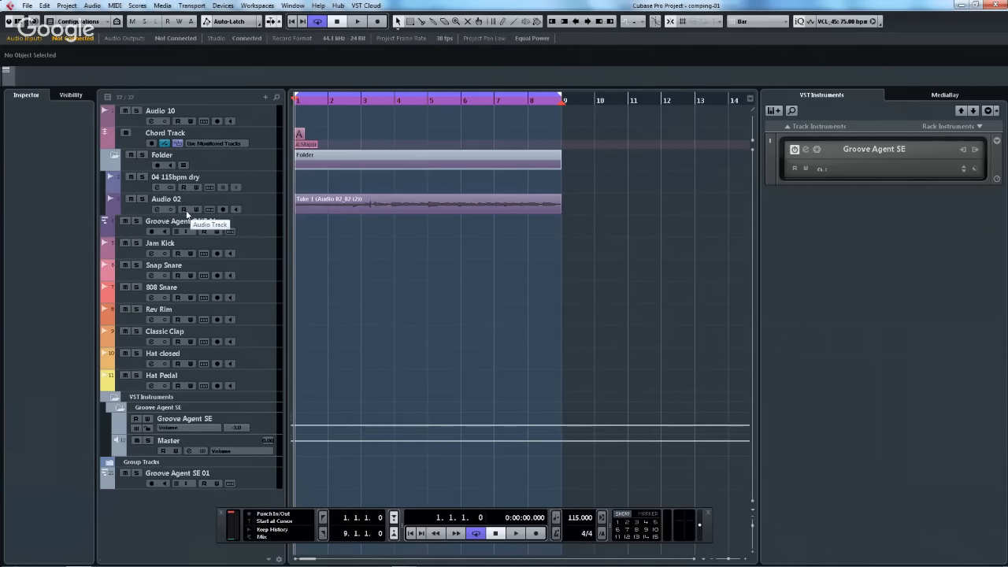
key("KP_Multiply")
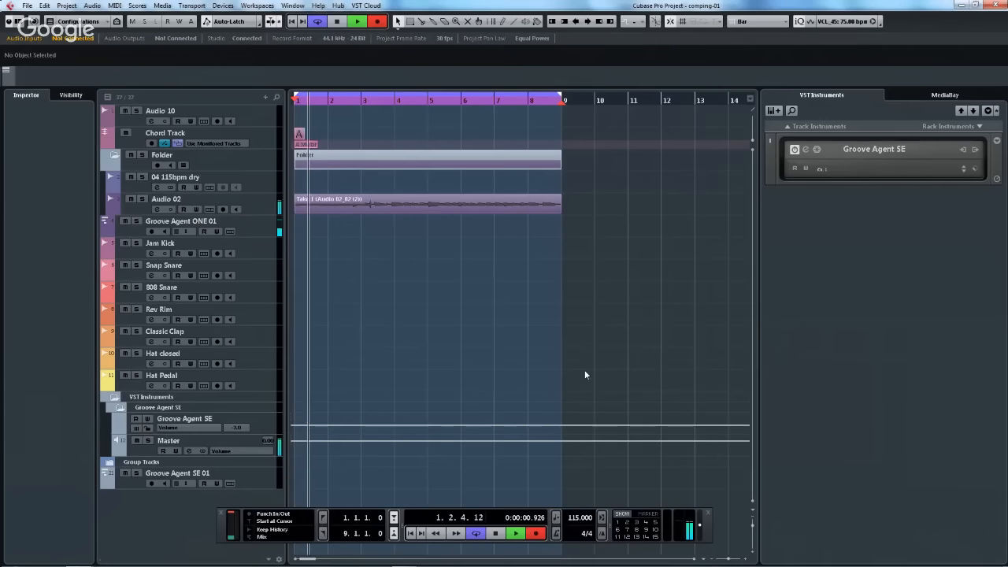
left_click(207, 208)
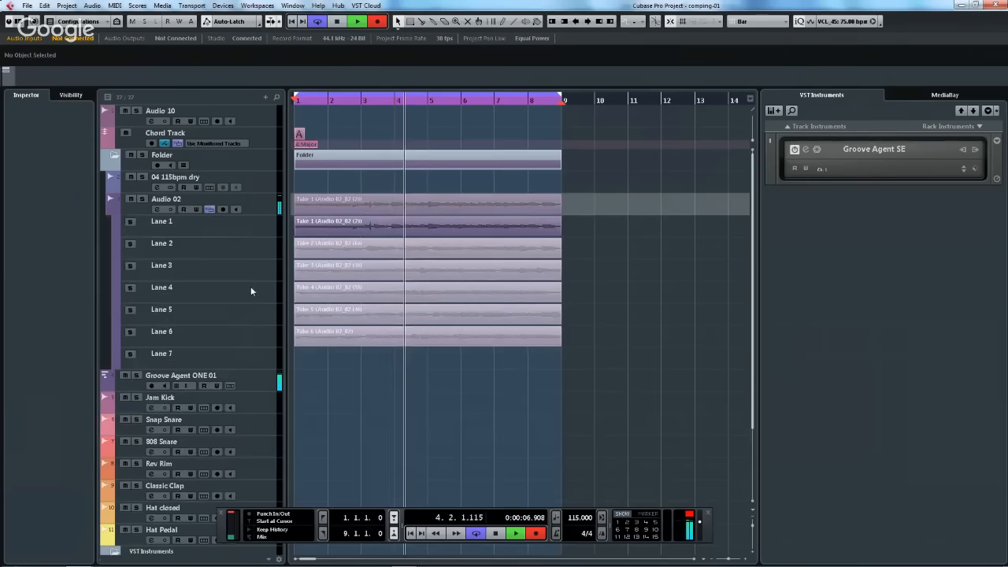
left_click_drag(227, 255, 227, 270)
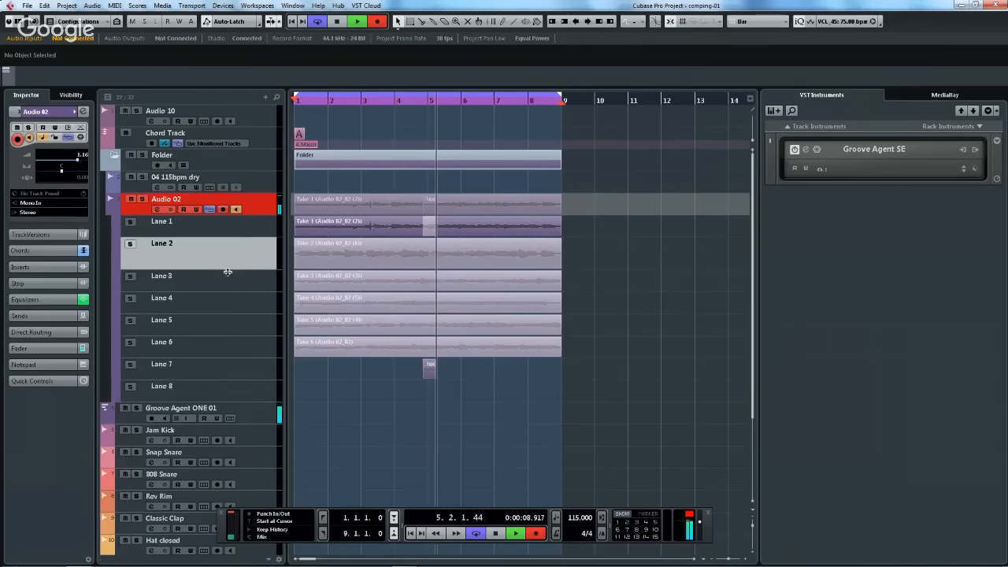
- Stop and undo the recording on Audio 02, and resume playback with the track's record enable off
key("space")
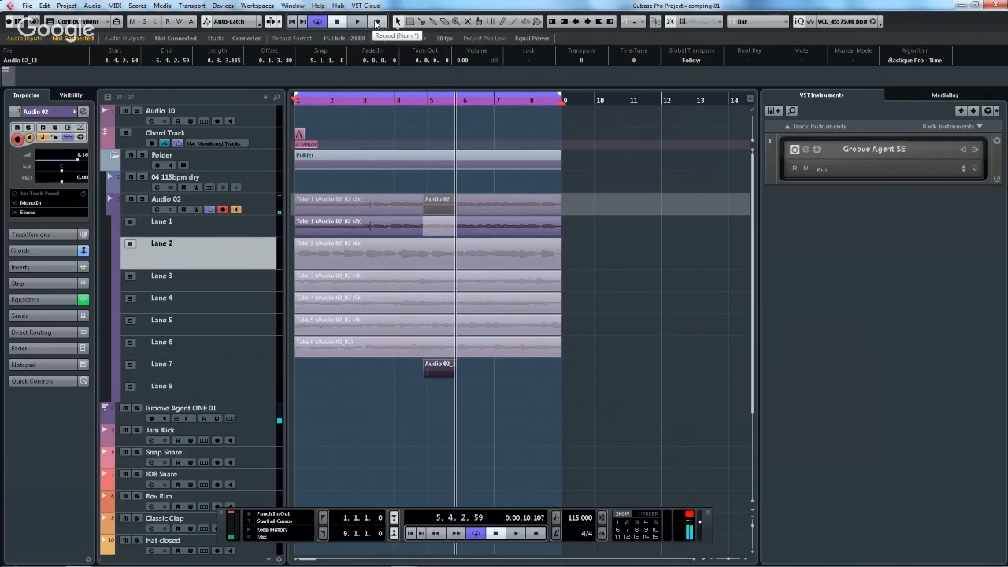
key("ctrl+z")
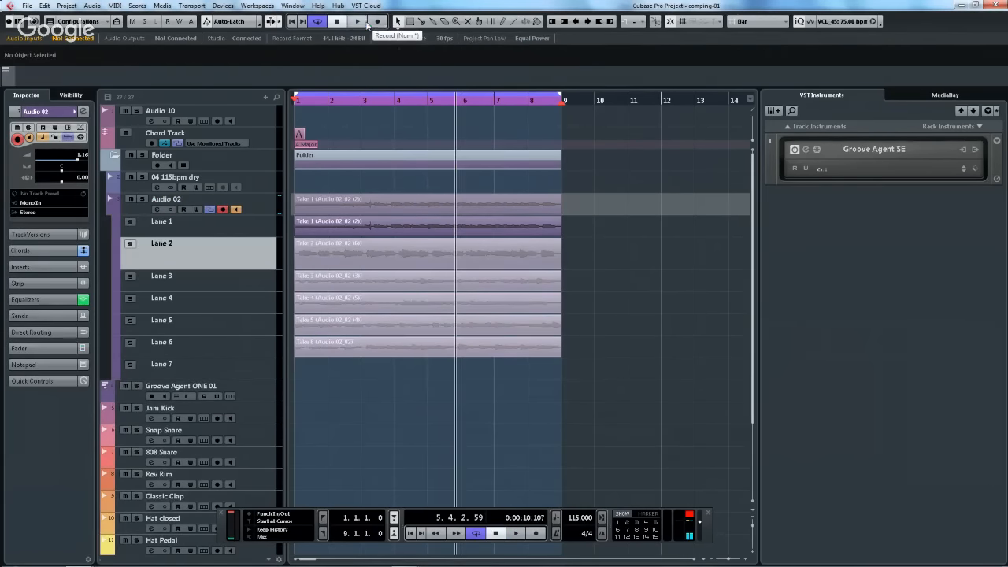
key("space")
left_click(222, 209)
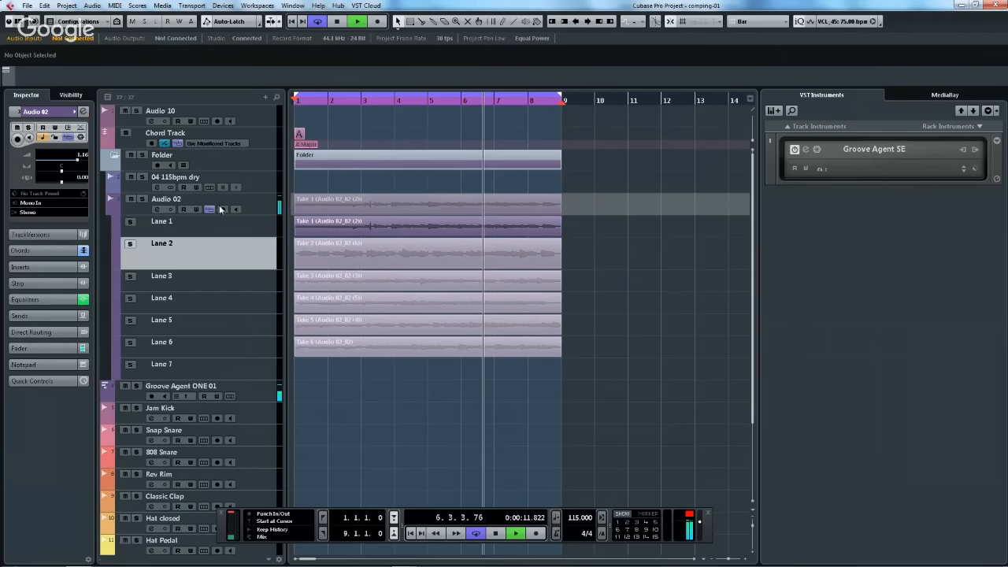
- Make Lanes 2 and 3 of Audio 02 taller during playback
left_click(215, 285)
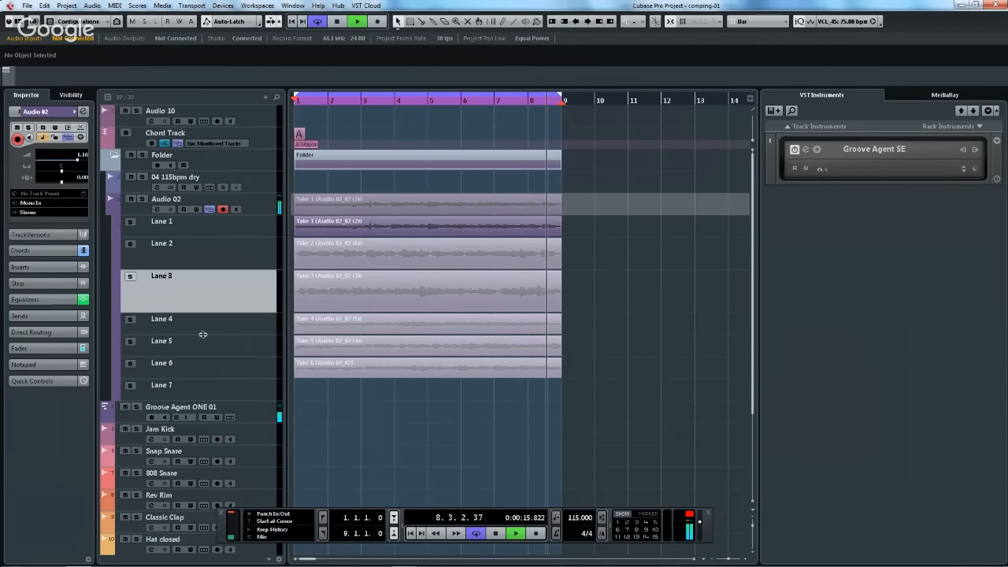
left_click(199, 331)
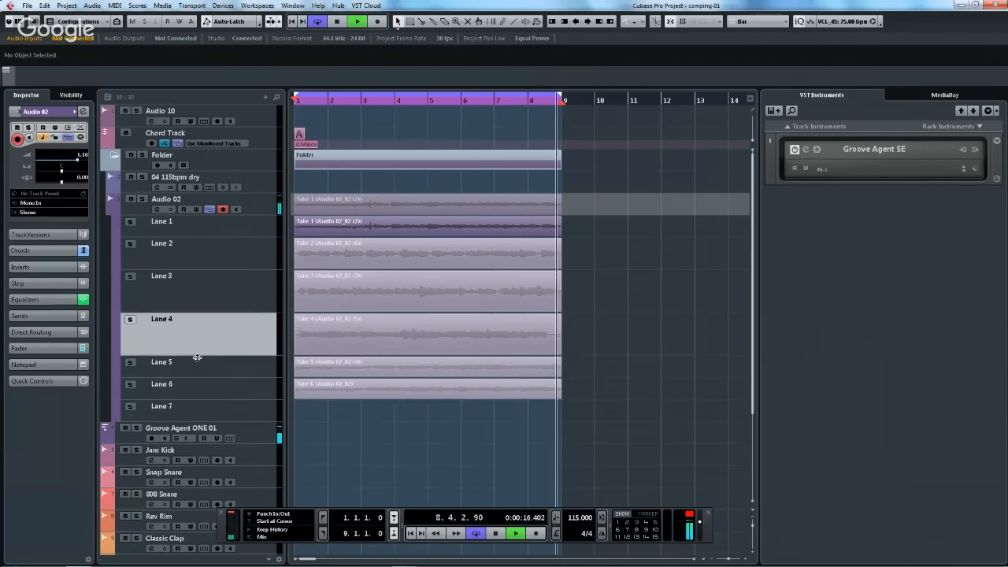
left_click(222, 289)
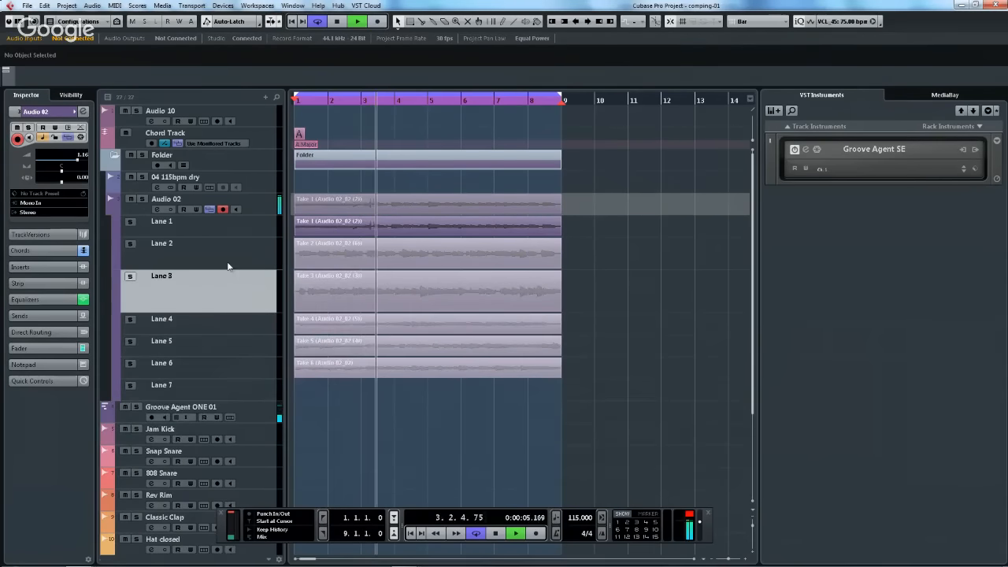
left_click(229, 260)
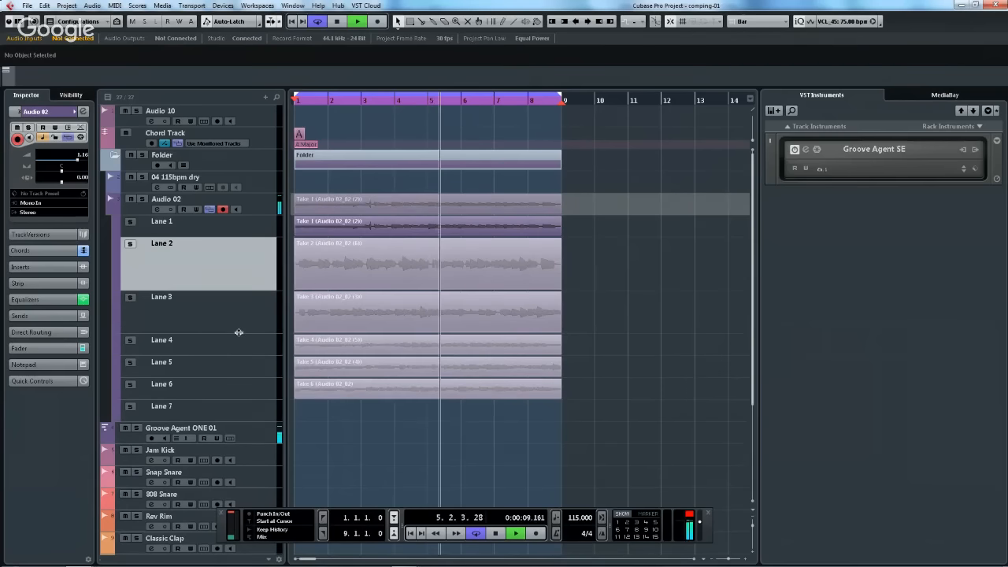
left_click(243, 331)
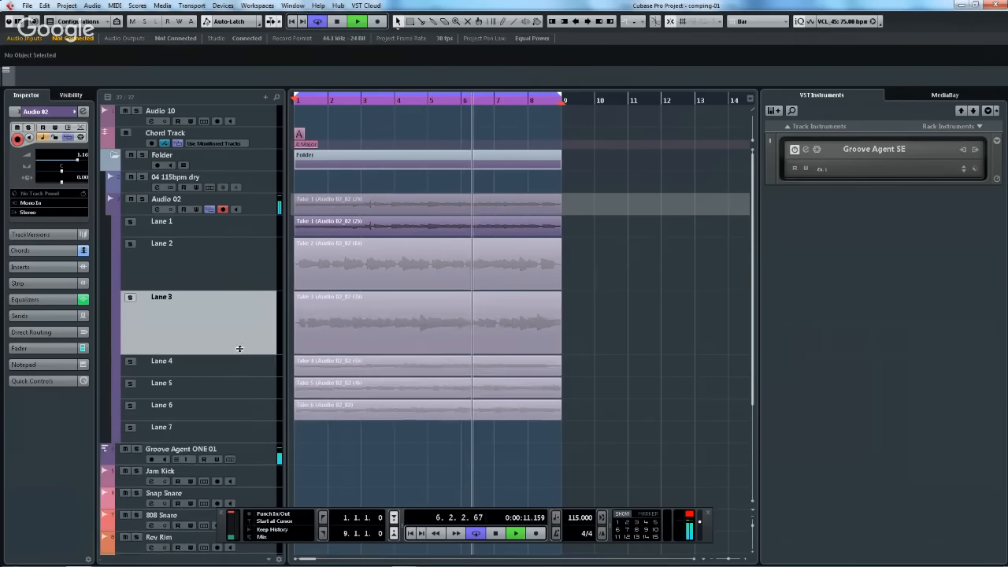
- Turn off record enable on Audio 02 and make Lane 4 taller
left_click(221, 210)
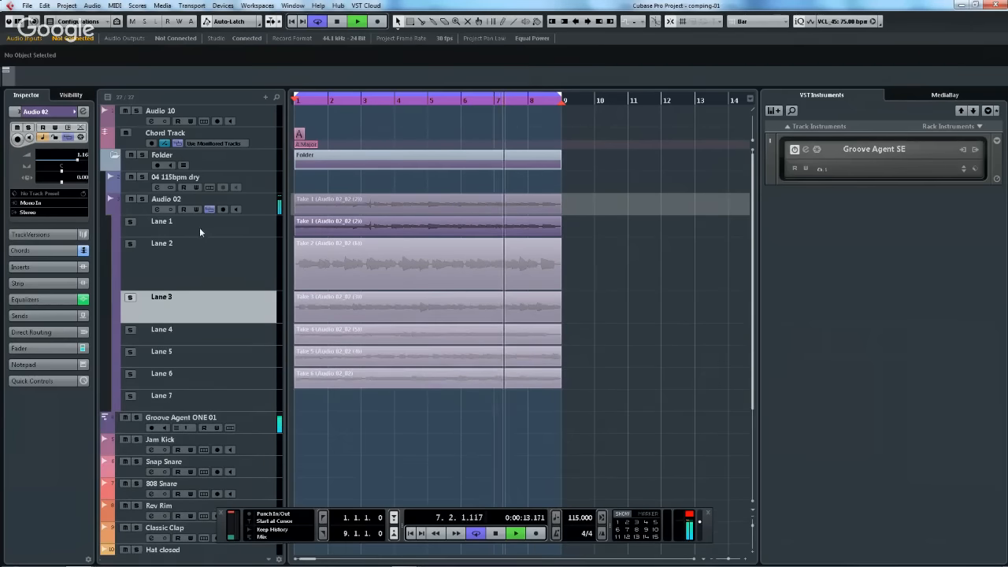
mouse_move(227, 342)
left_mouse_down()
mouse_move(220, 378)
mouse_move(235, 352)
left_mouse_up()
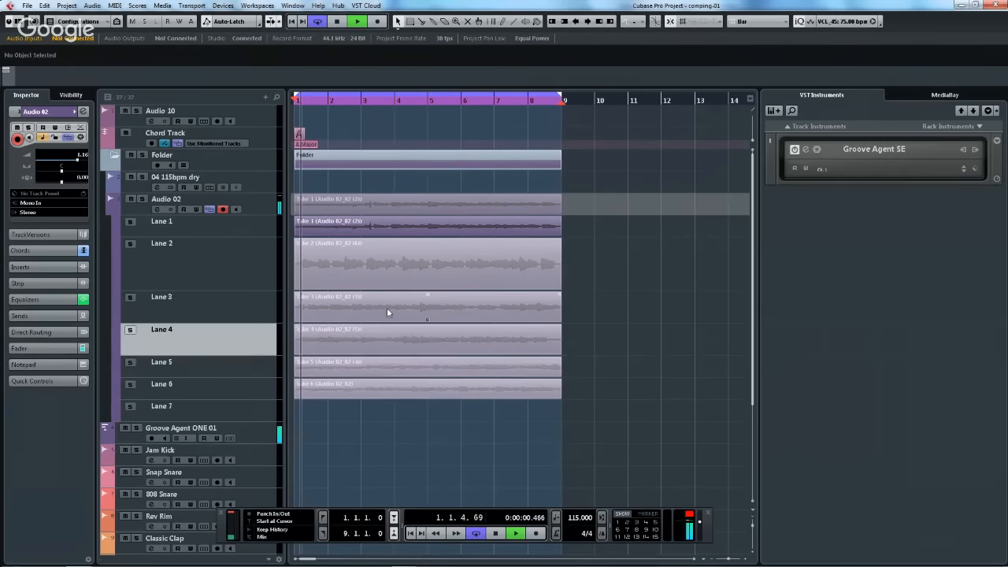
right_click(383, 266)
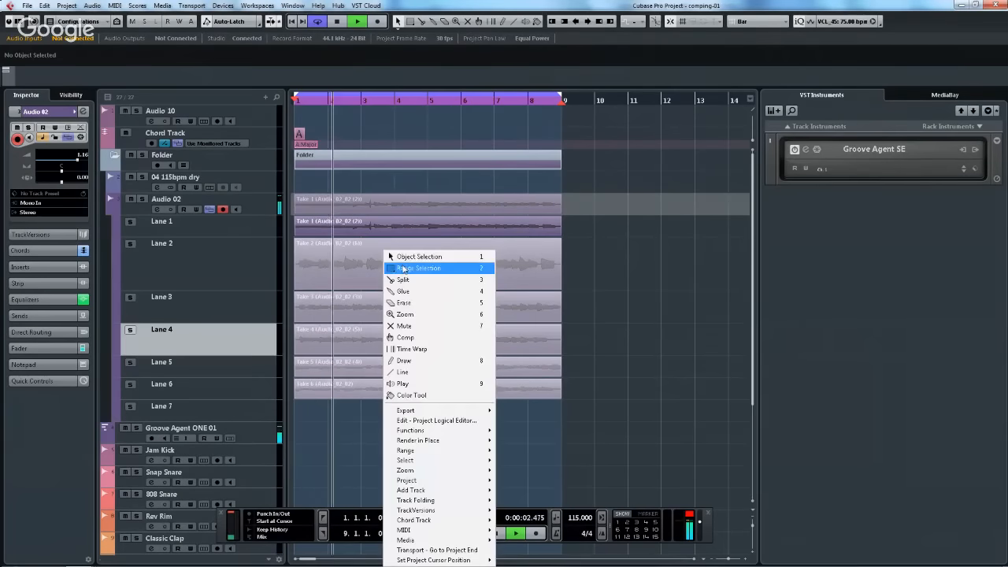
left_click(615, 298)
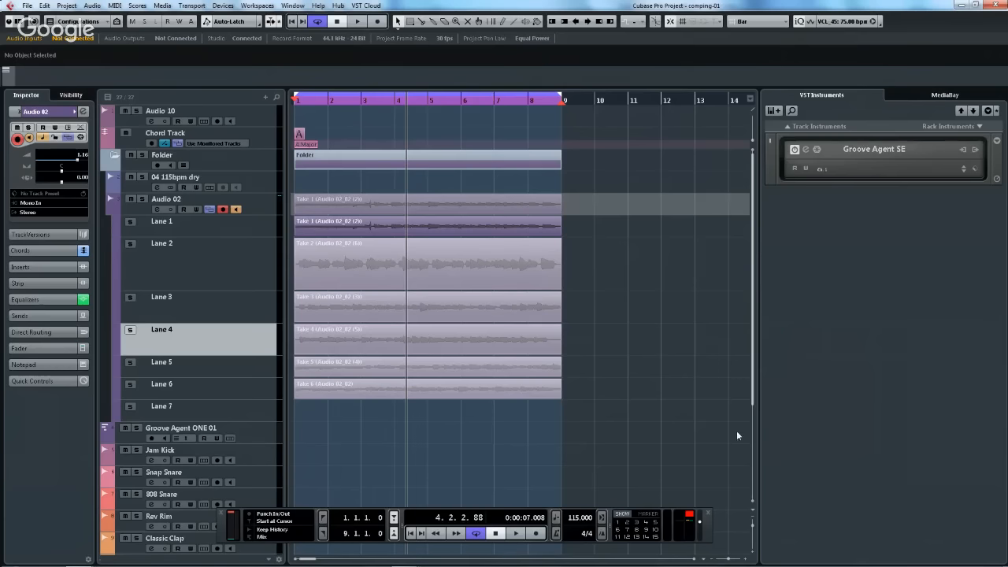
- Enlarge and solo the Audio 02 track, and place the project cursor in bar 1
mouse_move(1005, 559)
left_click(241, 215)
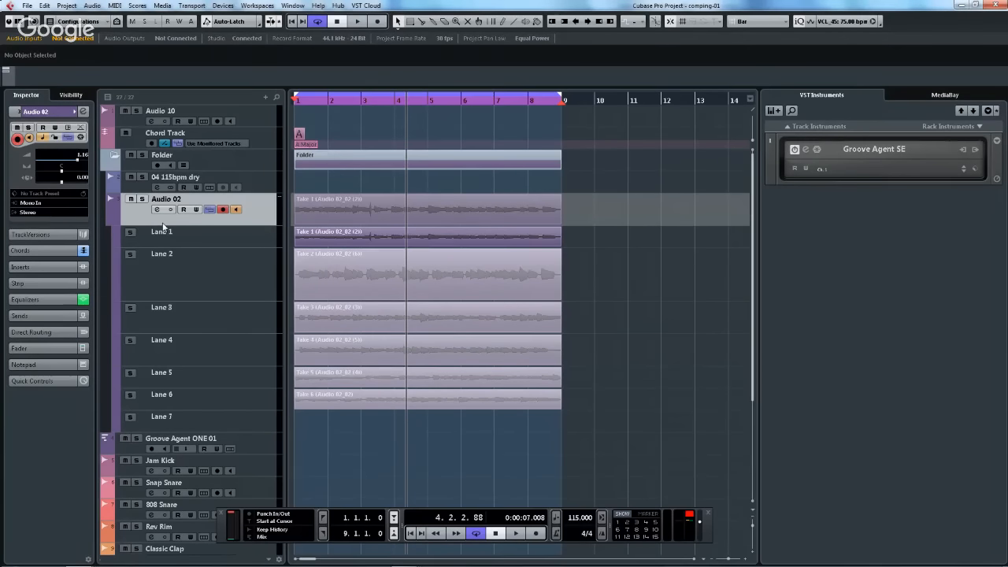
left_click(141, 200)
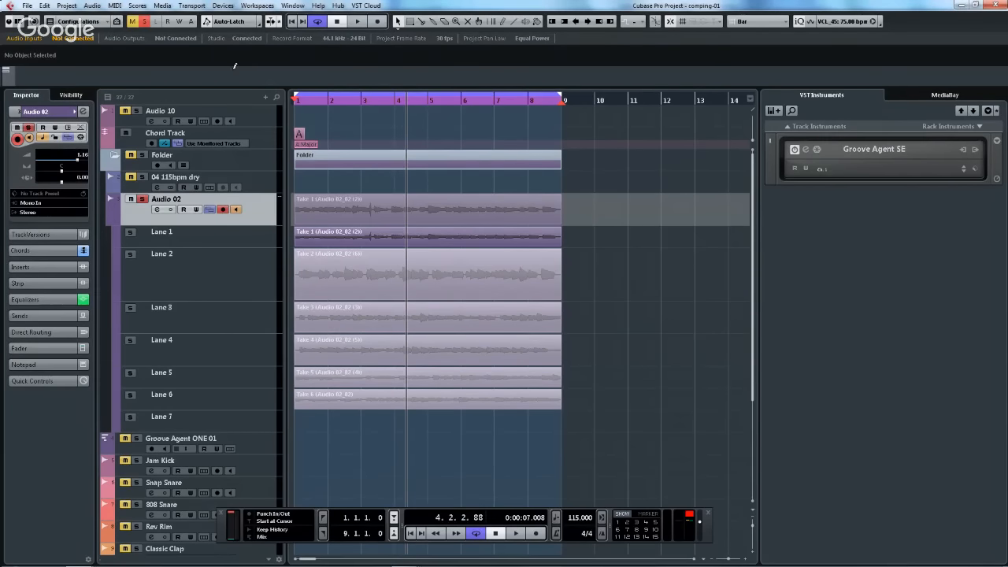
left_click(297, 101)
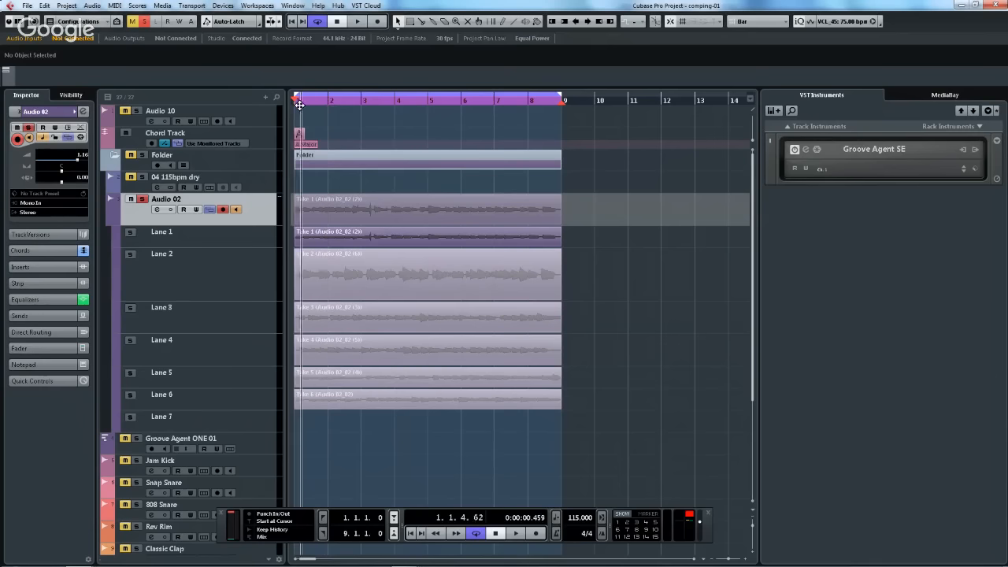
- Record about one bar on Audio 02 from bar 1, punch out by disarming the track, and undo the take
left_click(535, 533)
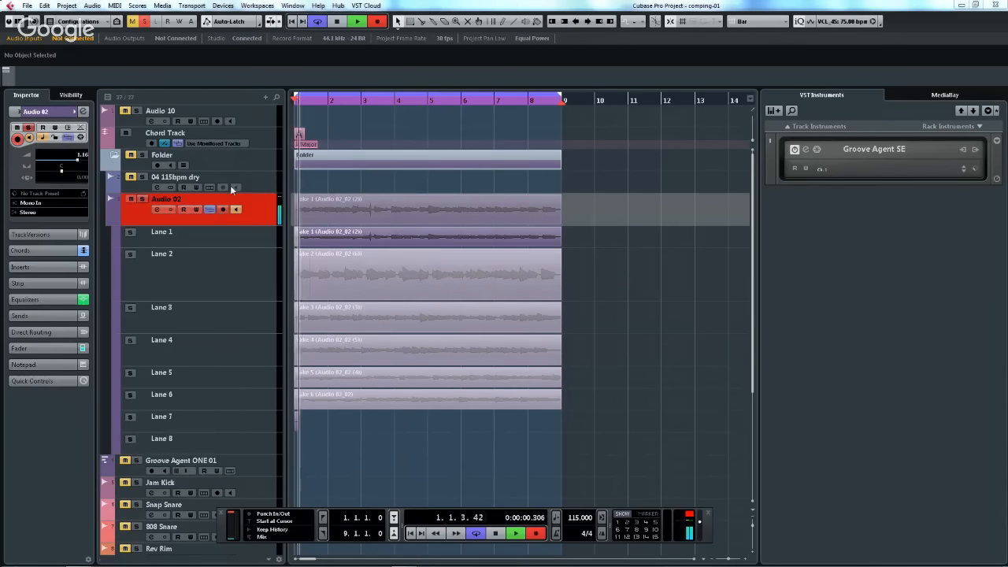
left_click(223, 209)
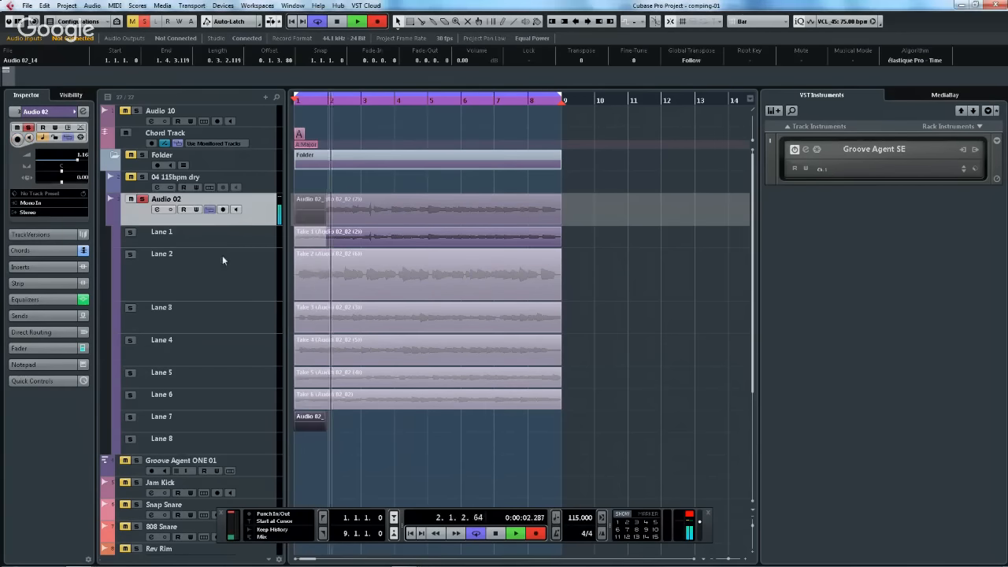
key("ctrl+z")
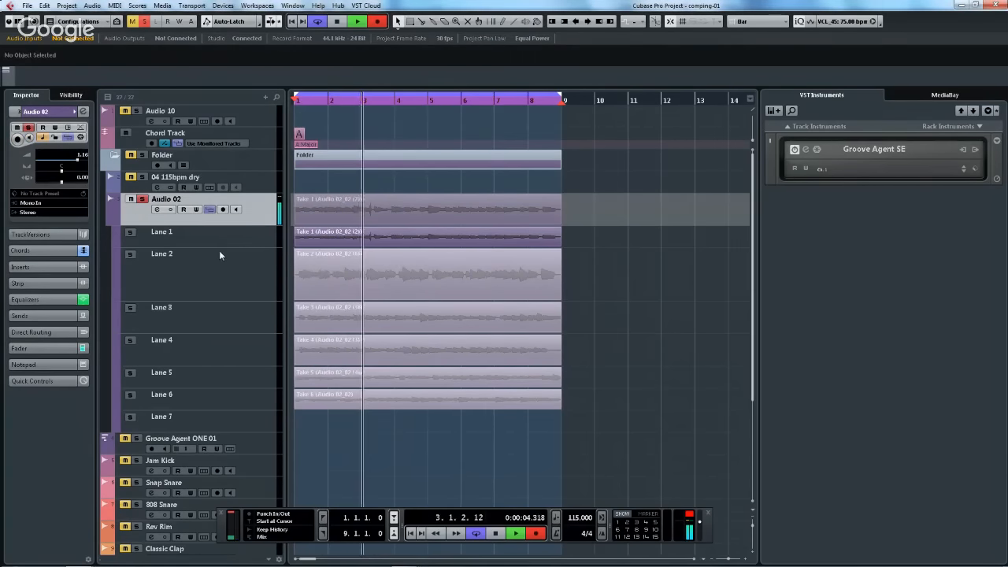
- Enlarge Lane 2 and record a take on Audio 02 from about bar 4 to bar 5, ending with record off
left_click(213, 296)
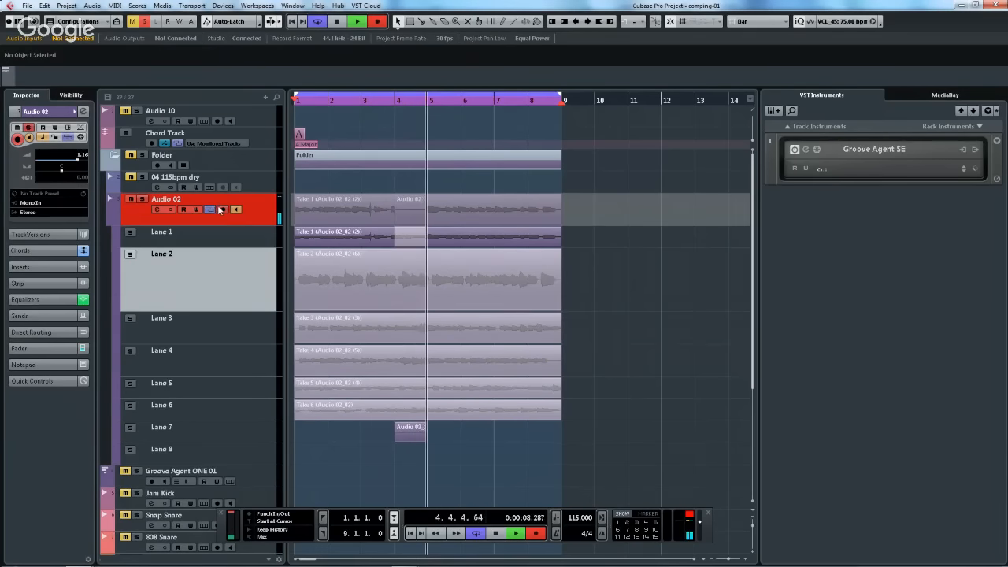
left_click(223, 210)
left_click(378, 22)
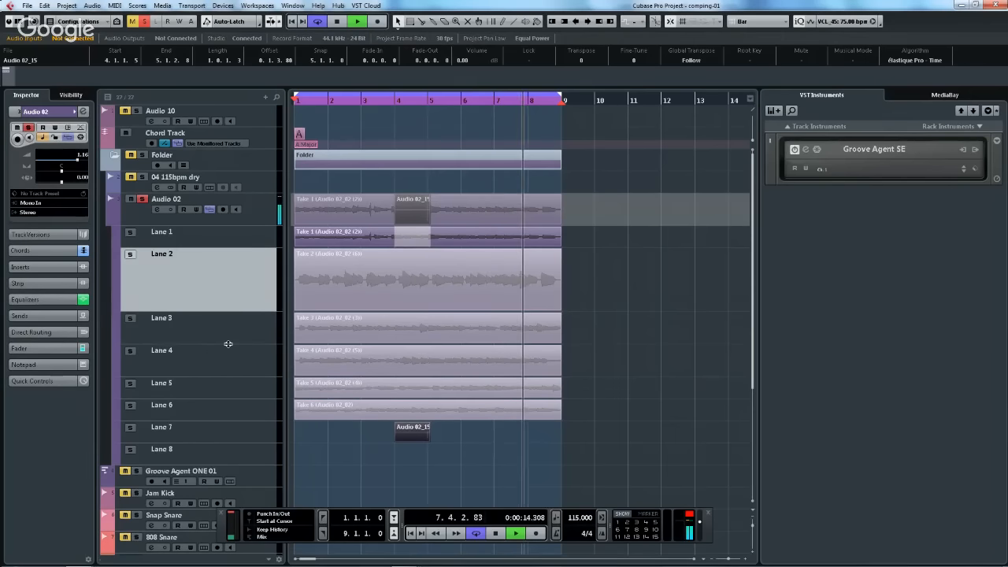
- Make Lane 3 of Audio 02 taller and select Lane 2
left_click_drag(225, 343, 232, 362)
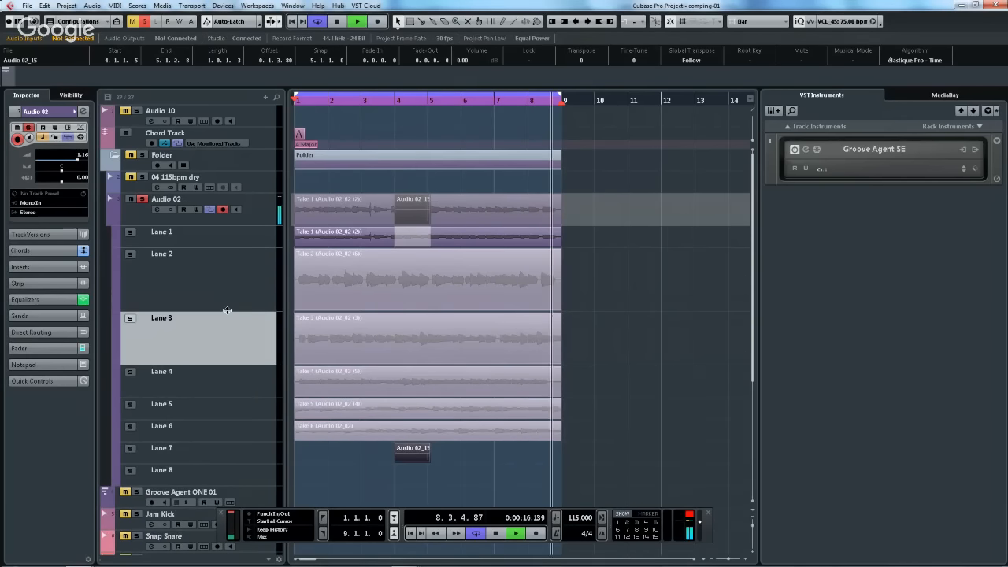
mouse_move(228, 312)
left_mouse_down()
mouse_move(219, 321)
mouse_move(219, 311)
left_mouse_up()
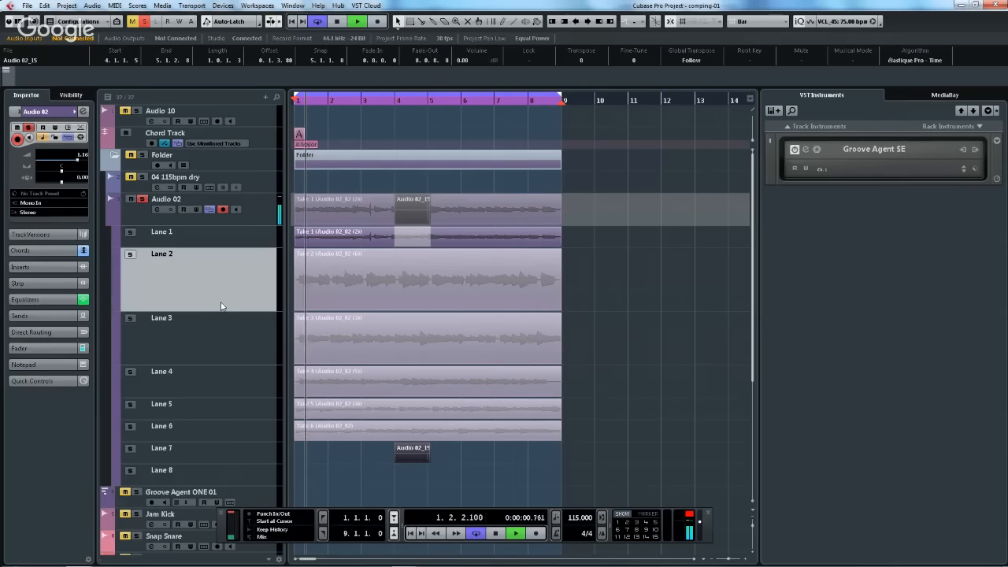
- Switch solo on and off for the Folder and Audio 02 during playback, and make Lane 2 slightly taller
left_click(141, 156)
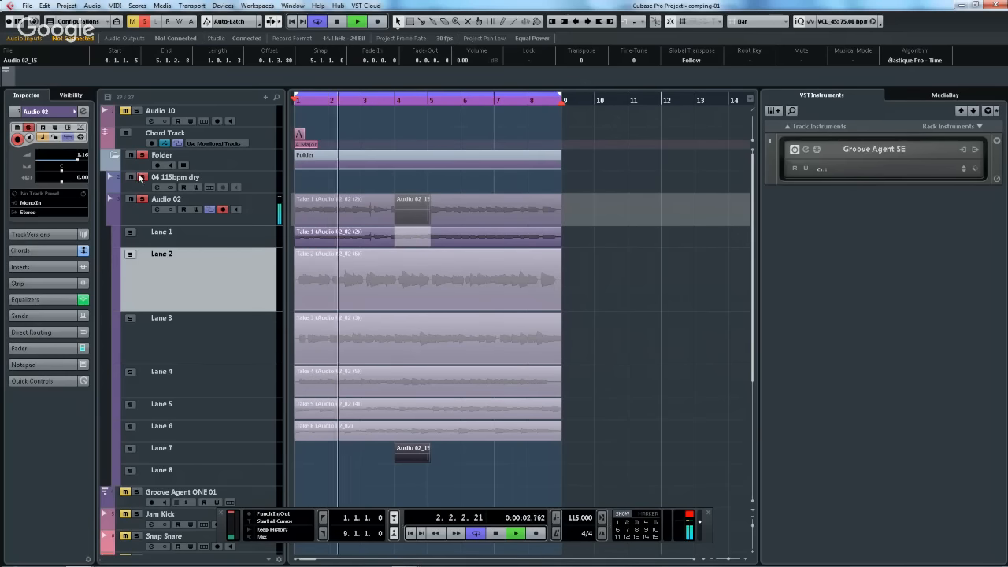
left_click(142, 200)
left_click(141, 177)
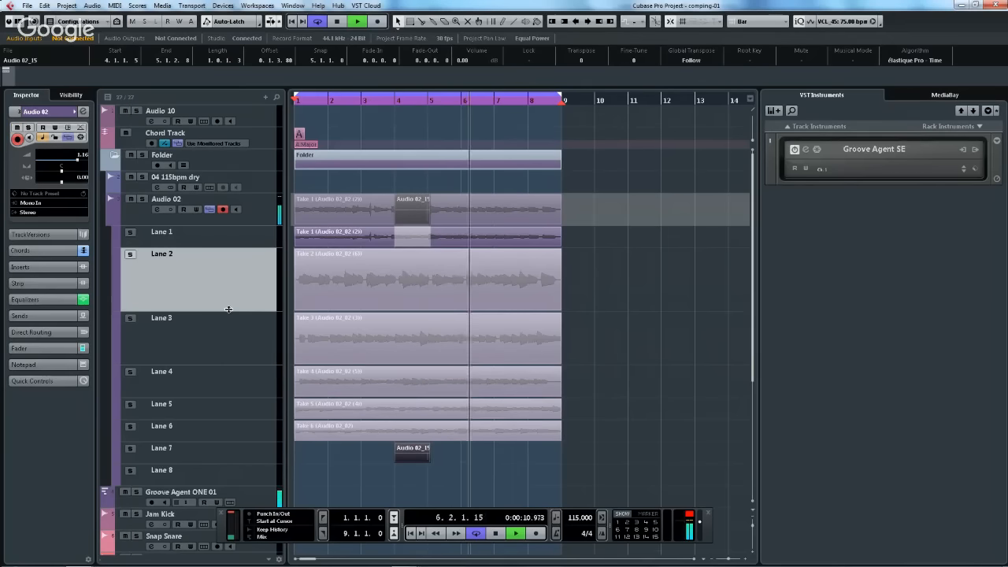
mouse_move(231, 312)
left_mouse_down()
mouse_move(225, 333)
mouse_move(228, 319)
left_mouse_up()
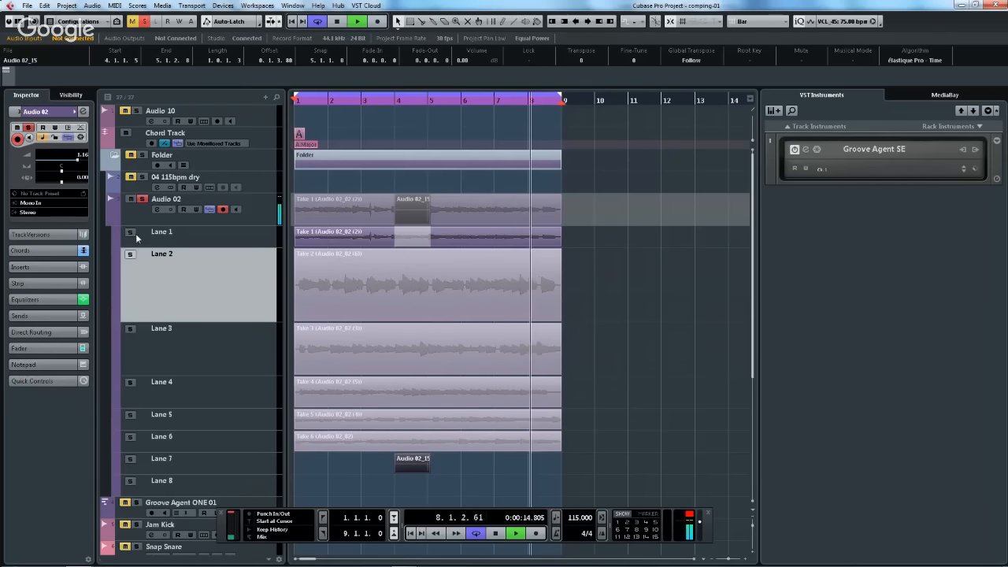
left_click(142, 199)
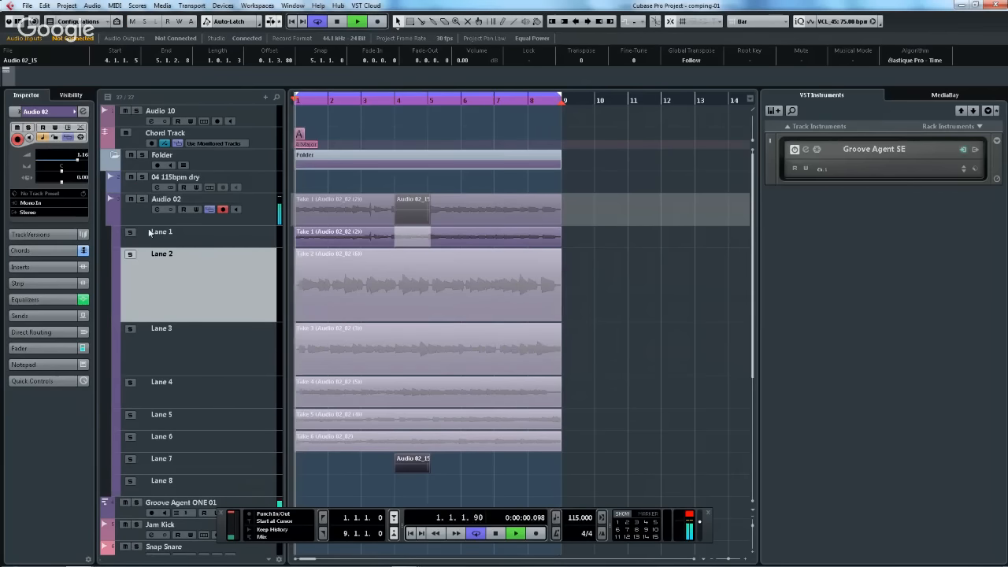
- Solo the Groove Agent ONE 01 track during playback and release its solo again
scroll(236, 402, "down", 3)
scroll(237, 402, "down", 3)
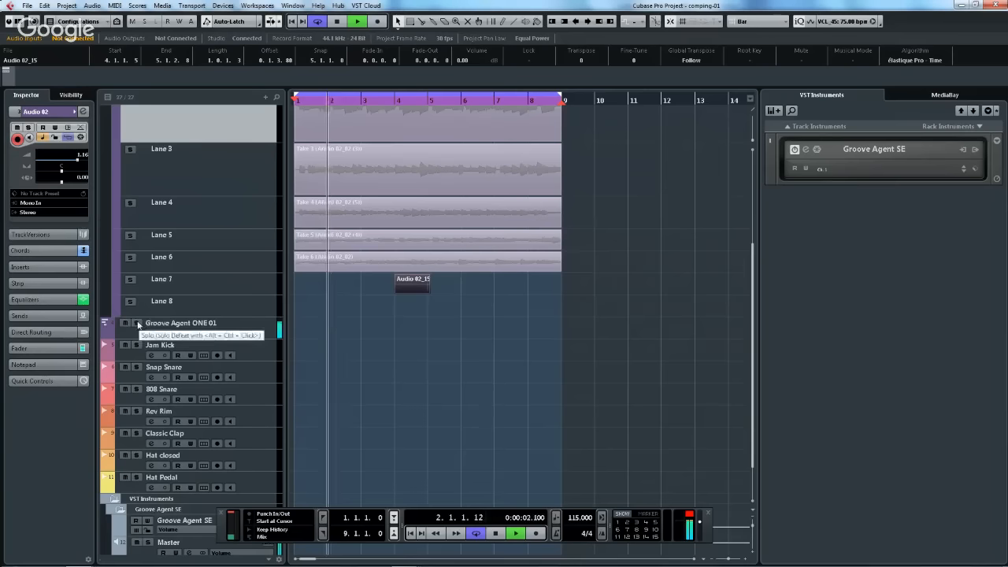
left_click(137, 323)
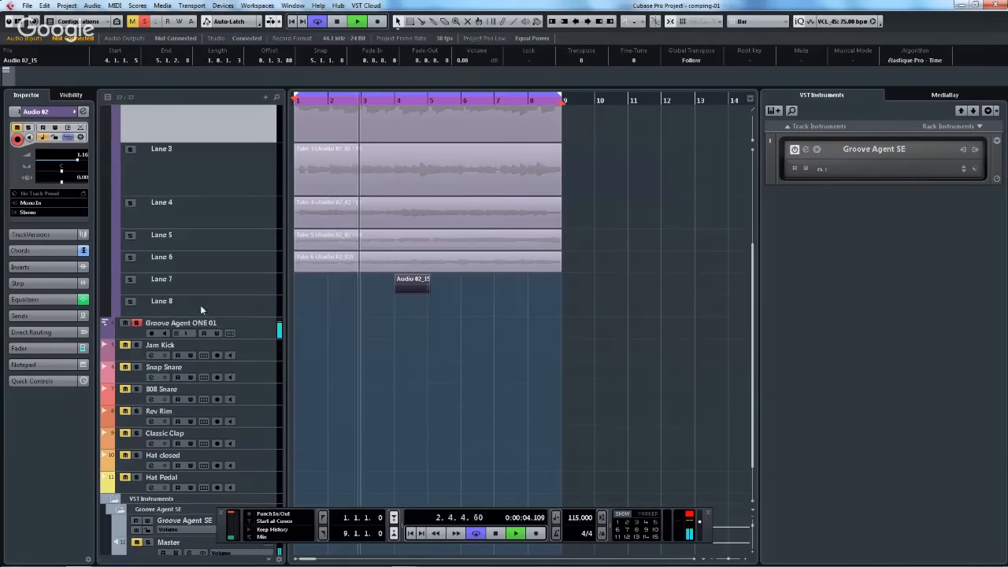
left_click(139, 319)
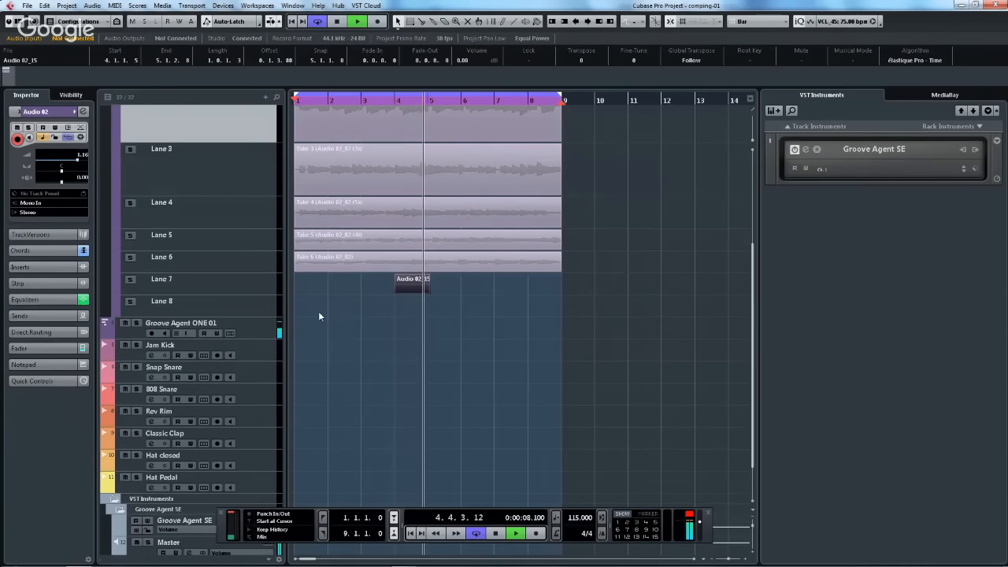
- Solo the Audio 02 track during playback
scroll(315, 327, "down", 2)
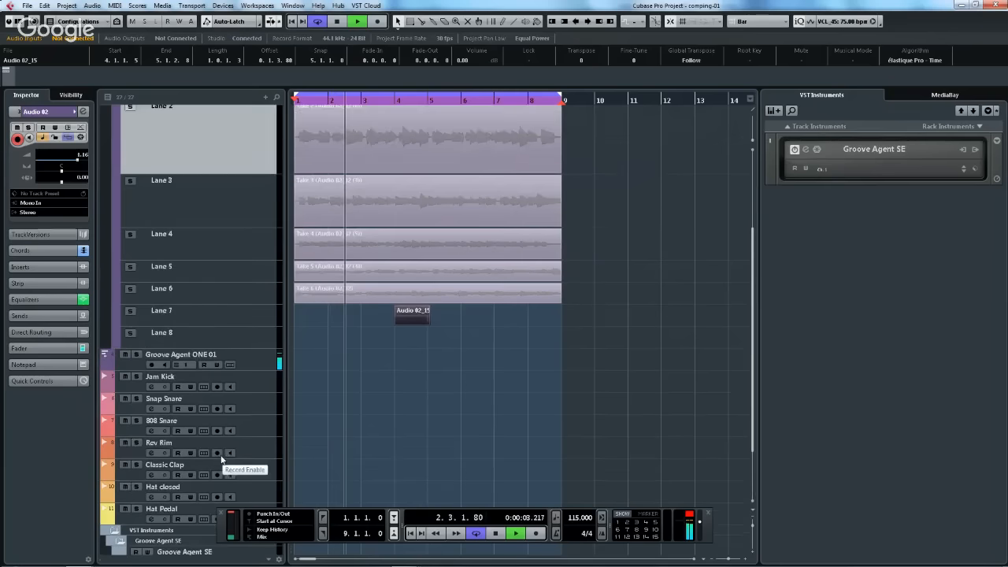
scroll(220, 454, "up", 3)
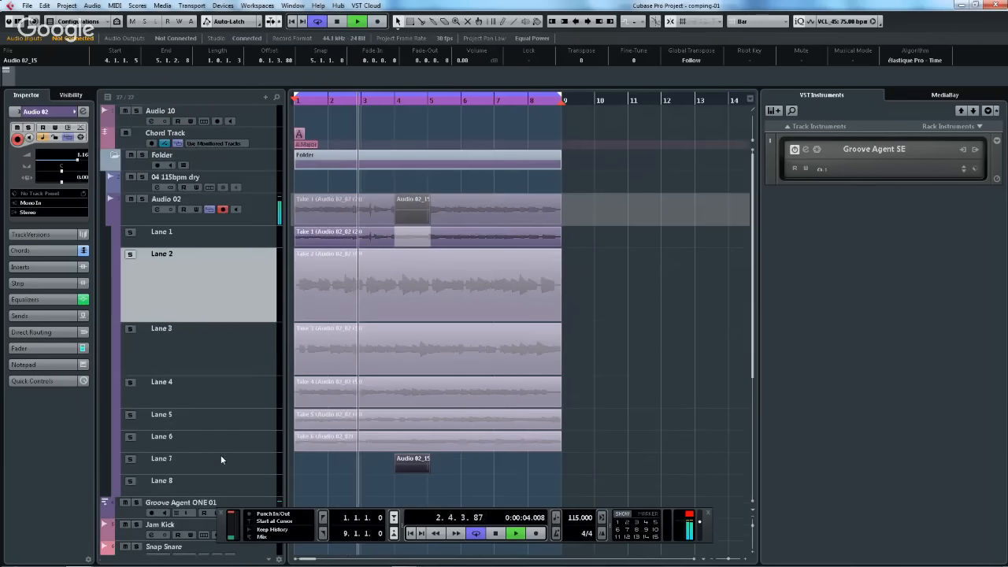
left_click(141, 199)
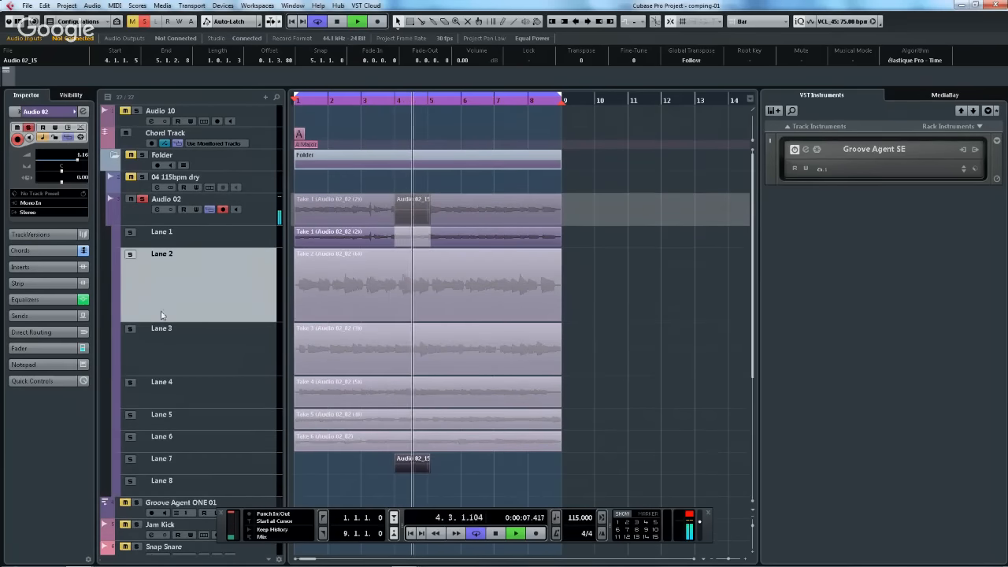
- Reduce the height of Lane 2 and delete the short Audio 02 take in bar 4
left_click(219, 362)
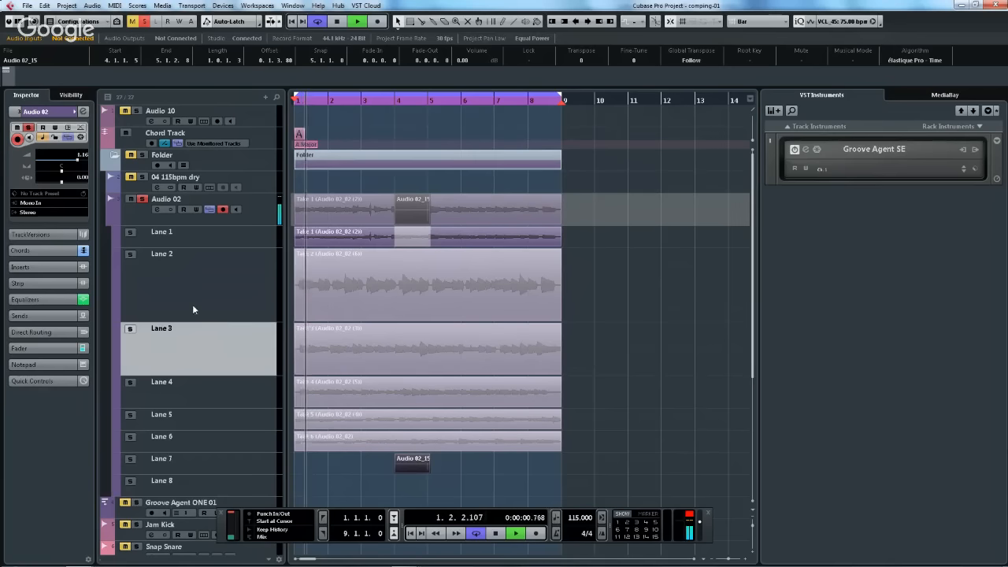
left_click_drag(189, 322, 206, 299)
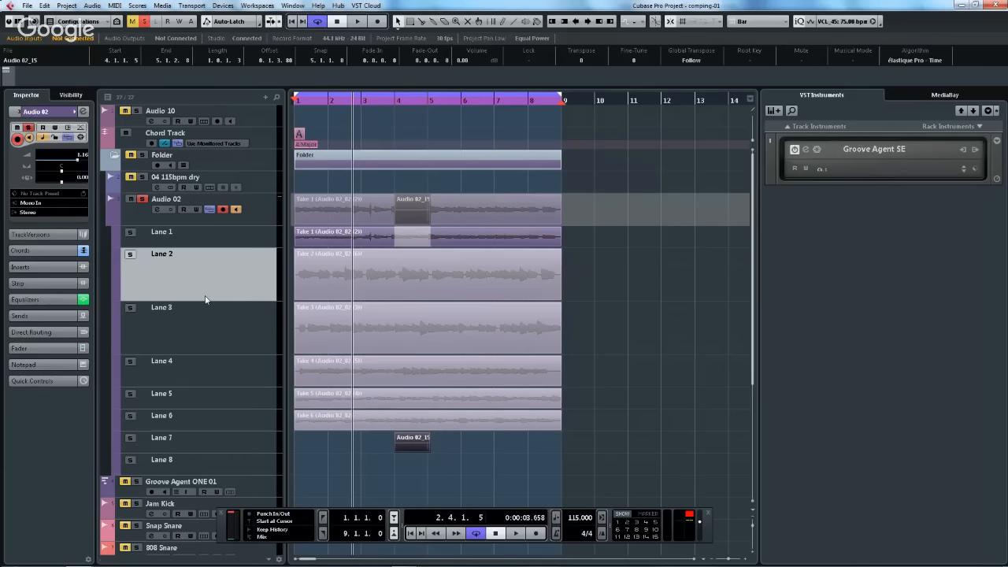
key("Delete")
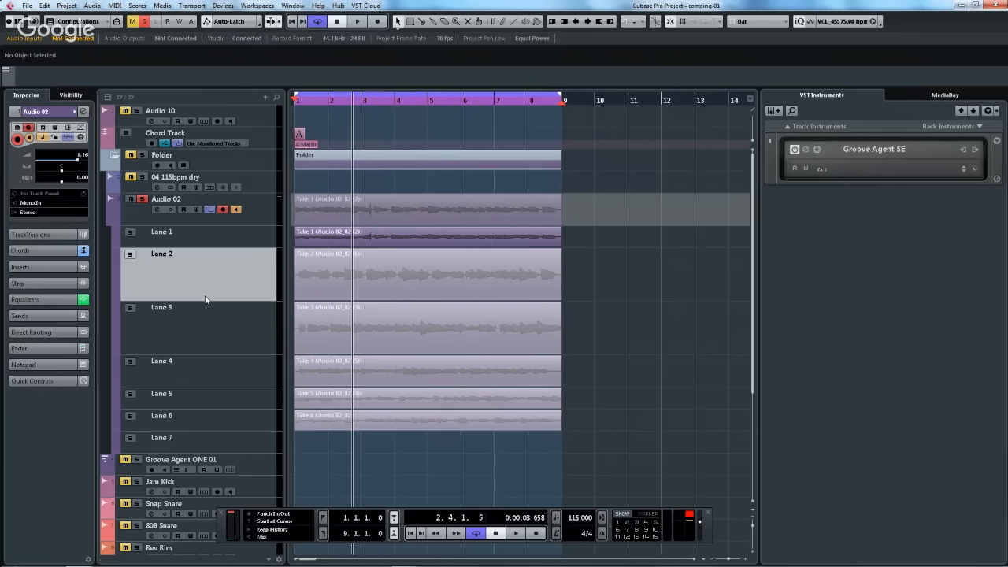
- Open the recent project chord track.cpr
left_click(27, 6)
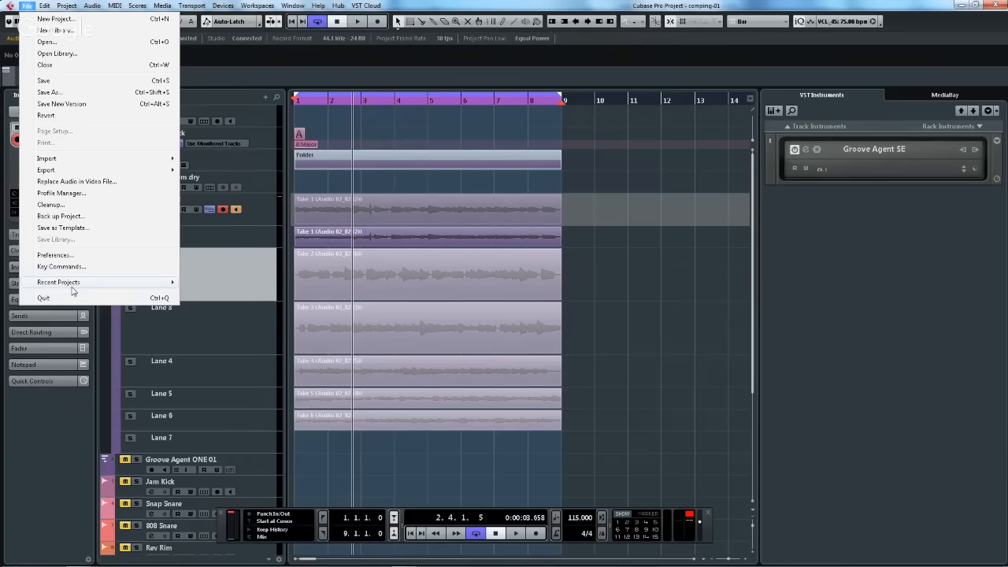
mouse_move(73, 288)
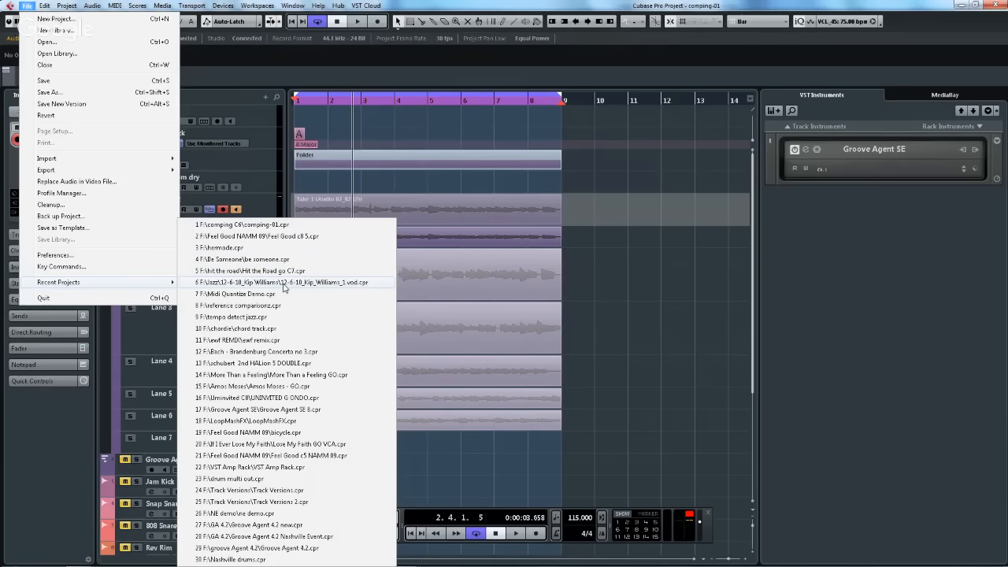
left_click(276, 328)
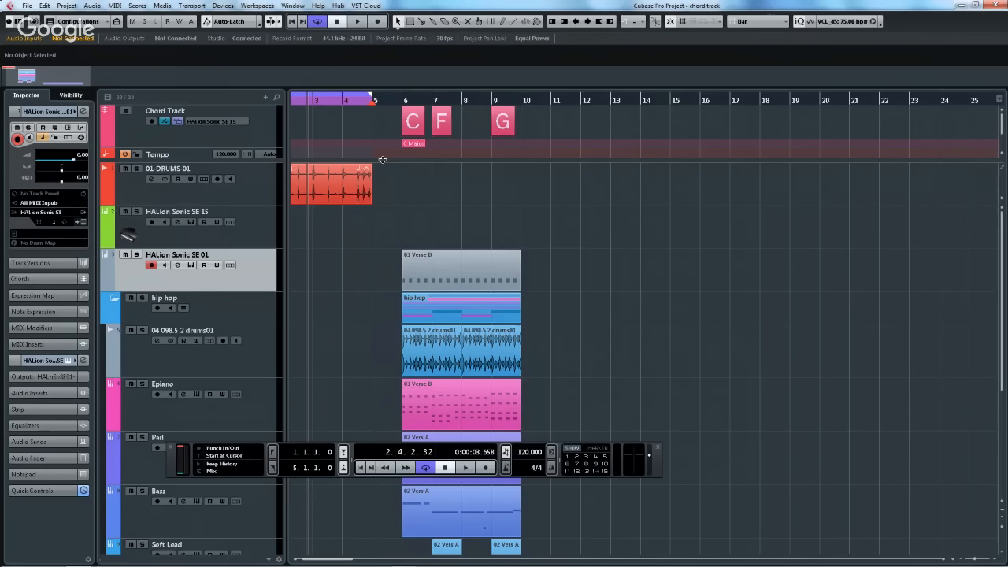
- Revert the chord track project to its saved version, accept the missing plug-in warning, and delete the newly created files
left_click(27, 6)
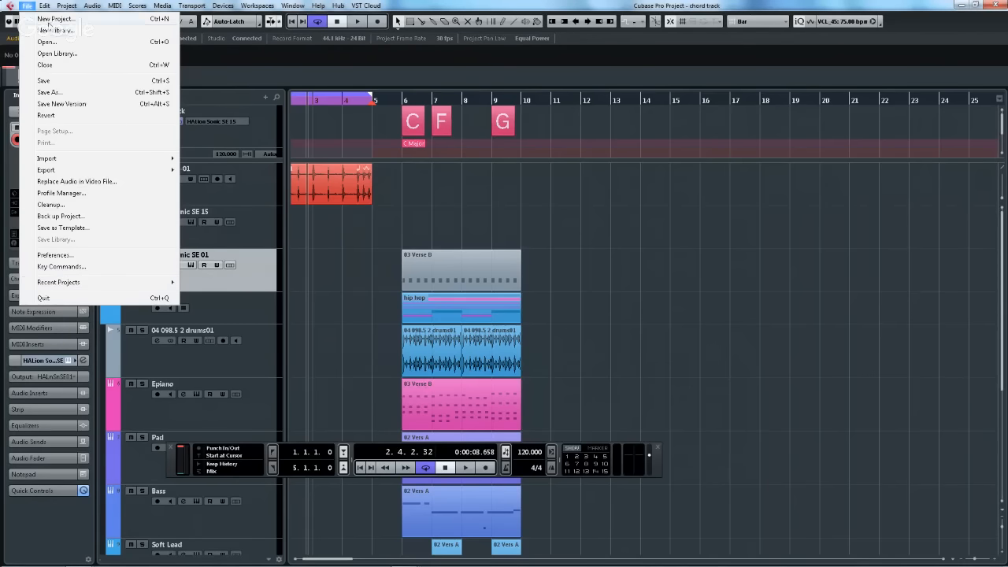
left_click(46, 116)
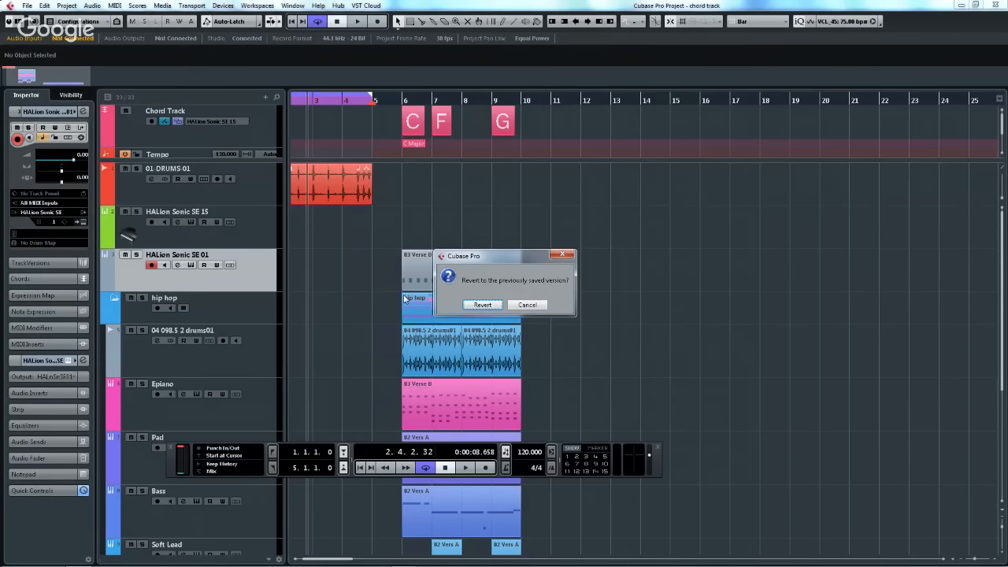
left_click(484, 305)
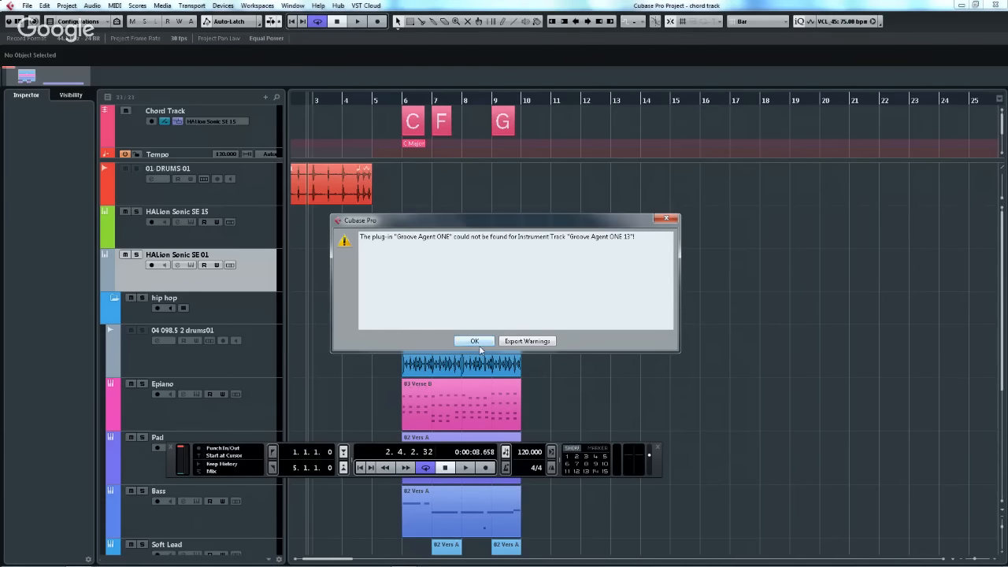
left_click(475, 341)
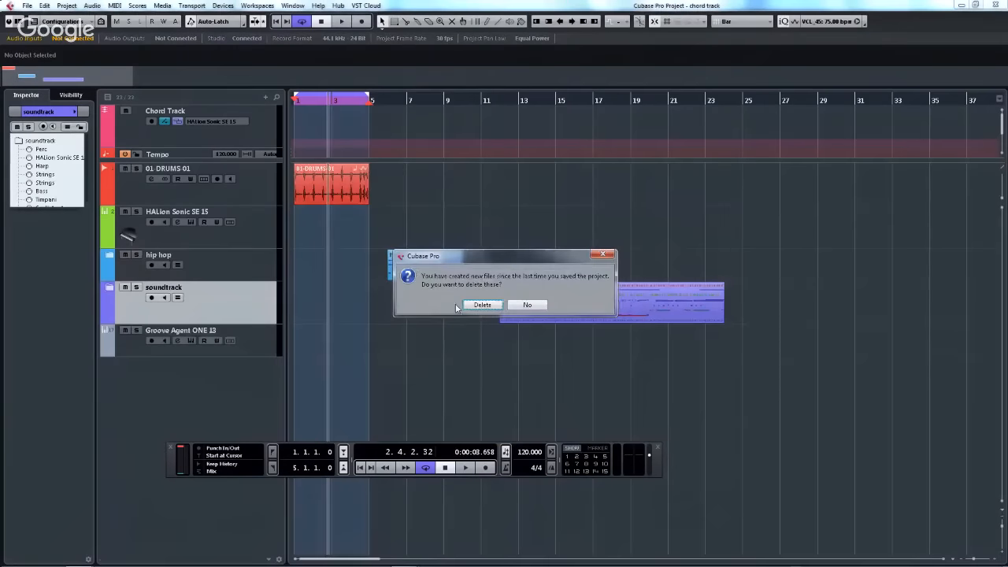
left_click(481, 305)
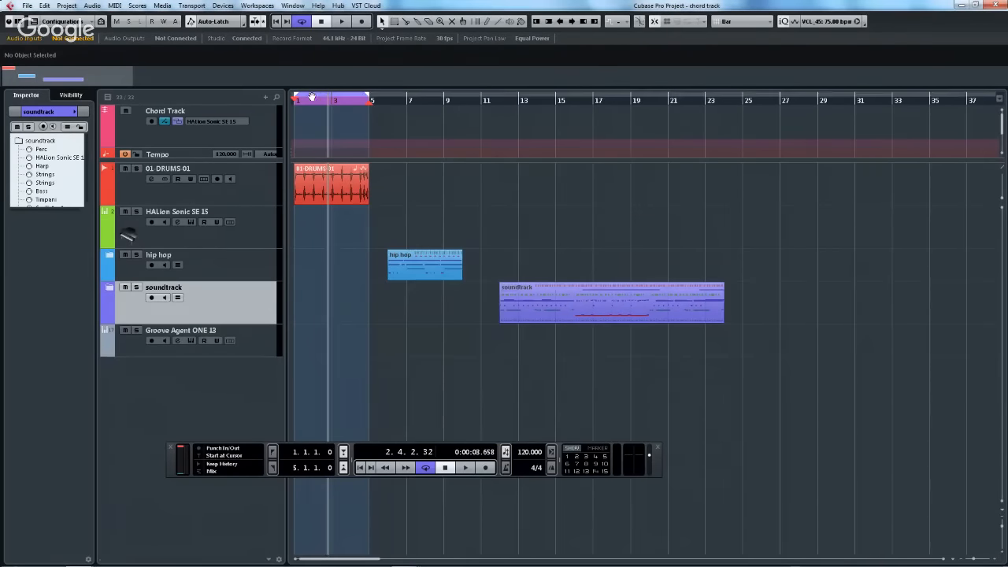
- Return the project cursor to the start, zoom in horizontally on the timeline, and start recording
key("KP_Decimal")
key("h")
key("h")
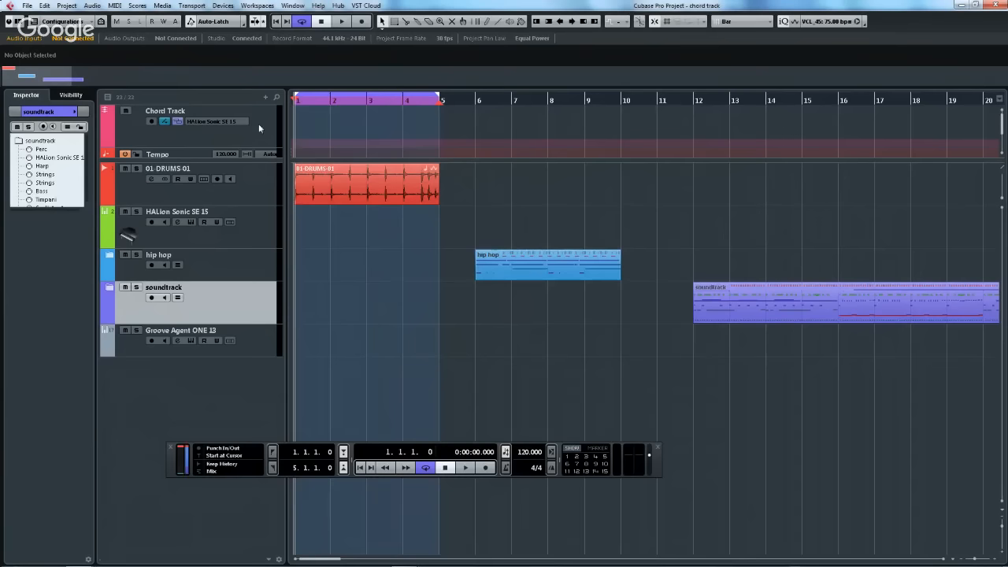
key("KP_Multiply")
- Draw an undefined chord event at bar 1 on the Chord Track
right_click(313, 129)
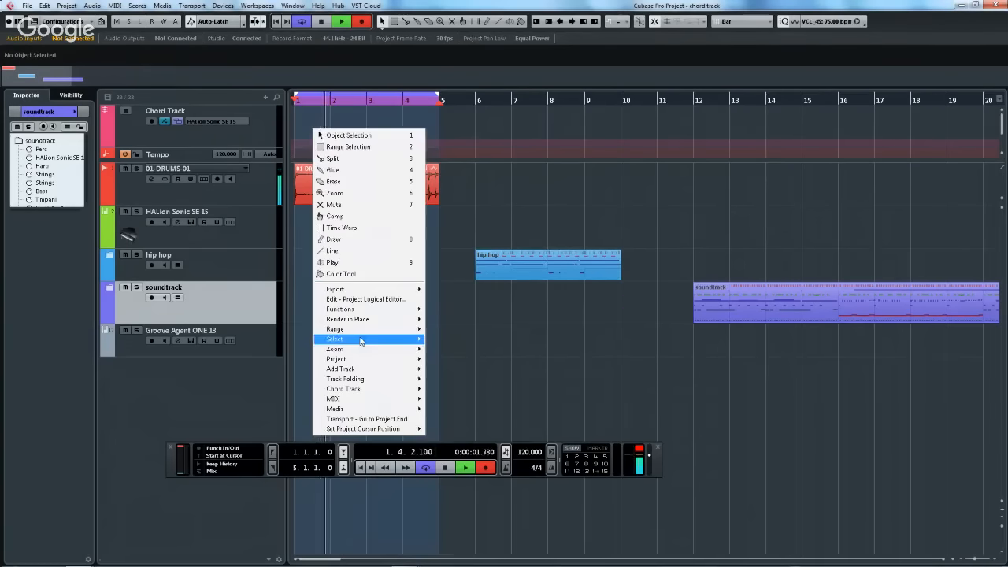
left_click(359, 238)
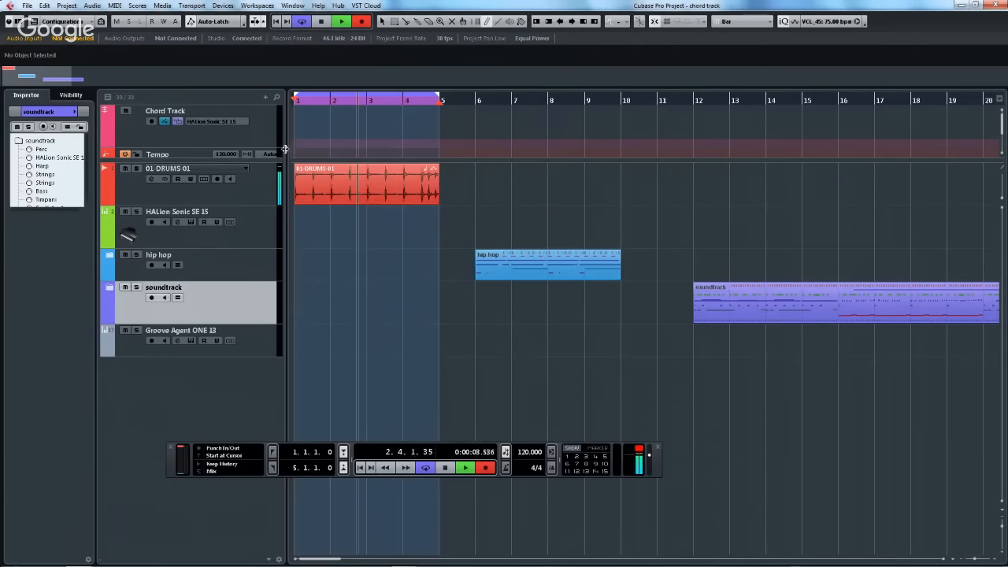
left_click(301, 119)
right_click(301, 119)
left_click(307, 128)
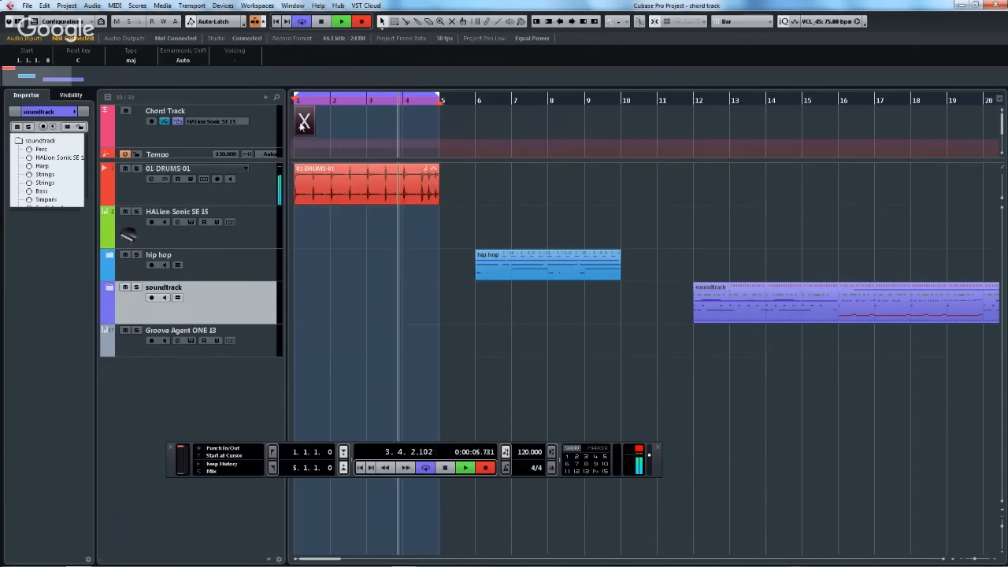
- Set the bar 1 chord to D, add a G chord at bar 2, and add undefined chords at bars 3 and 4
double_click(304, 124)
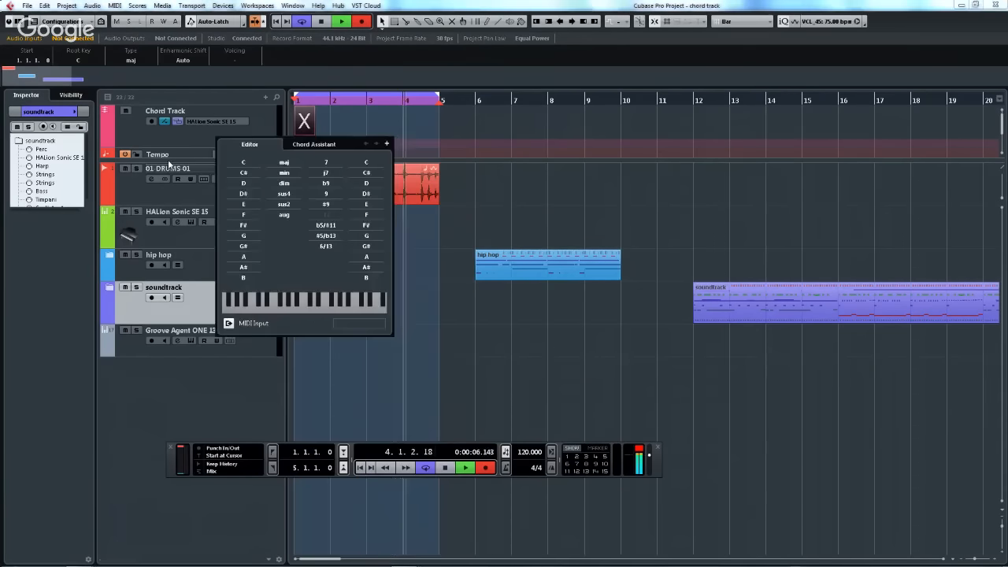
left_click(244, 182)
left_click(386, 144)
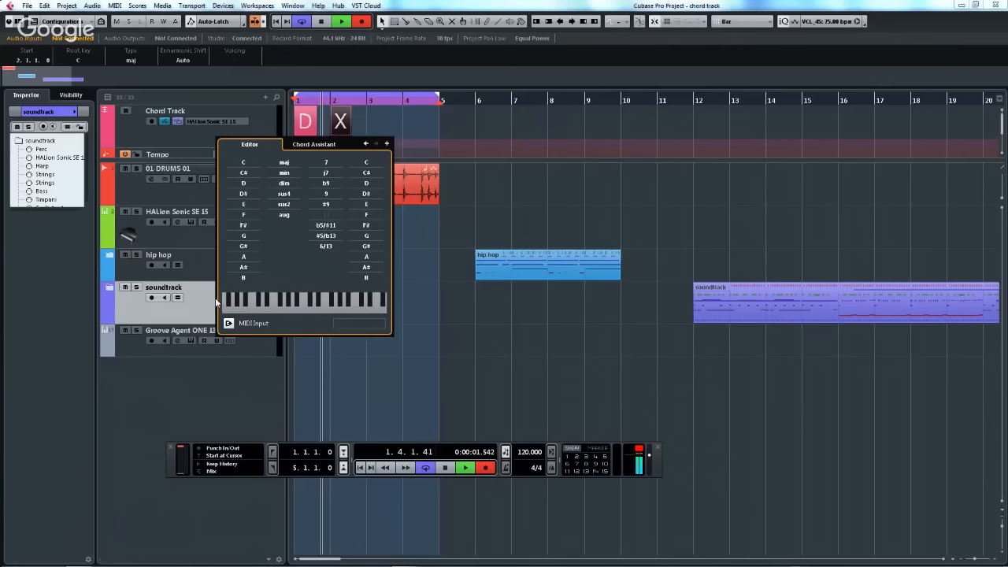
left_click(246, 236)
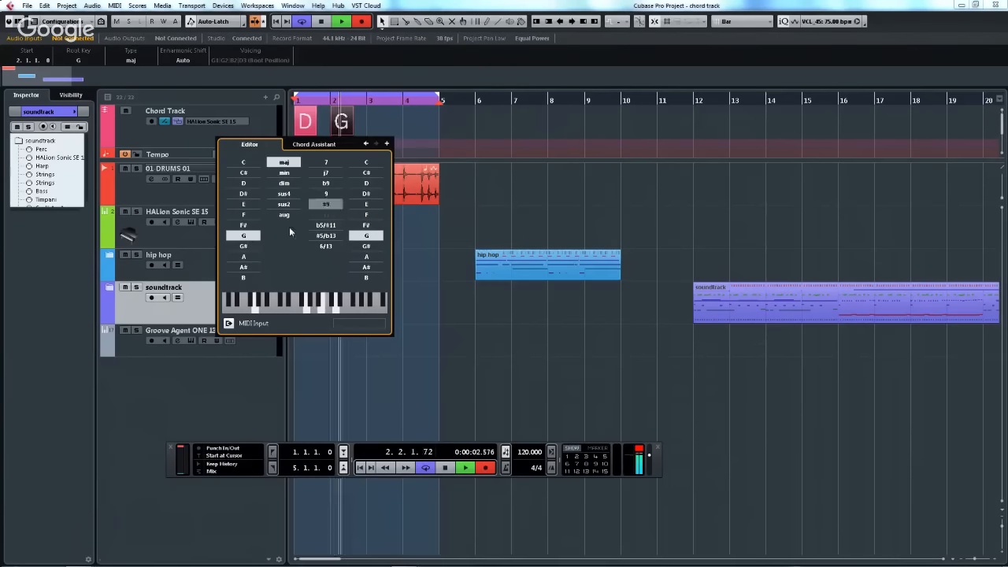
left_click(386, 144)
left_click(386, 143)
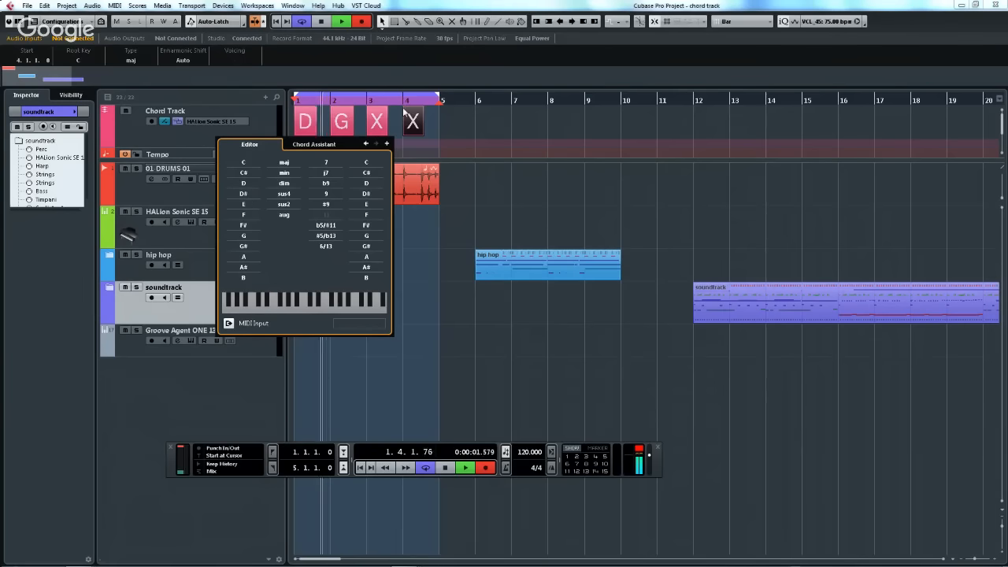
- Set the bar 3 chord to F# minor with A in the bass, briefly trying A as its root
left_click(376, 123)
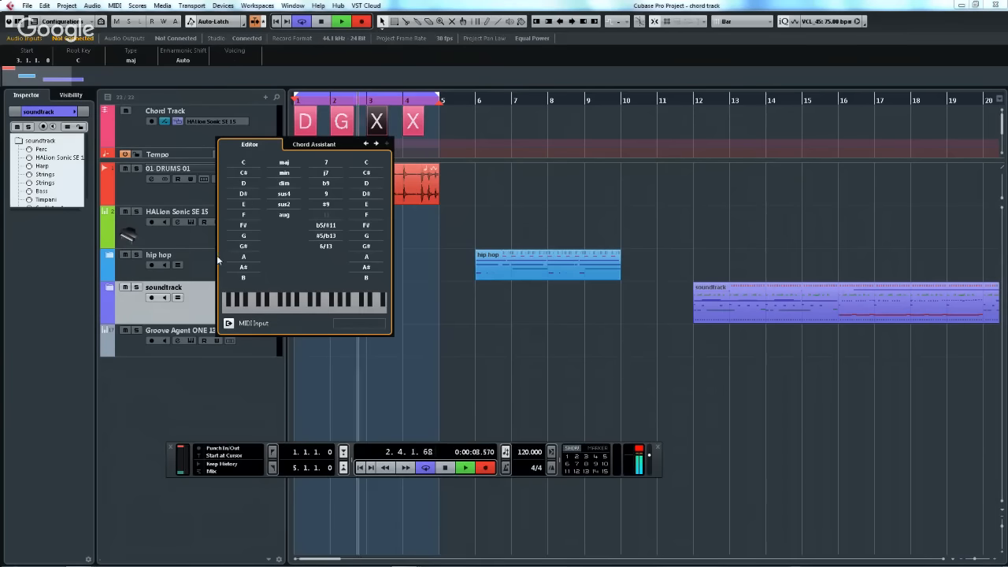
left_click(246, 226)
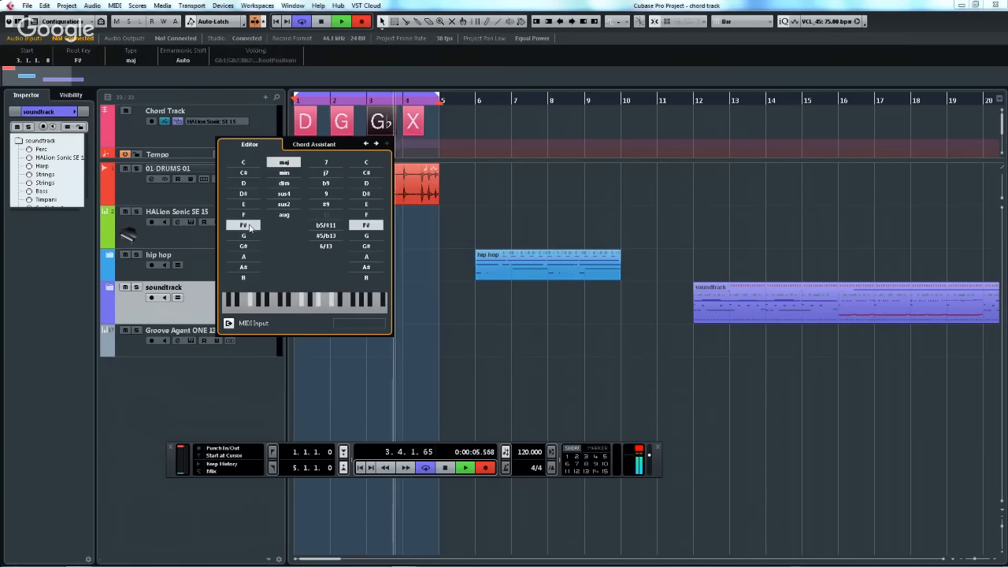
left_click(285, 172)
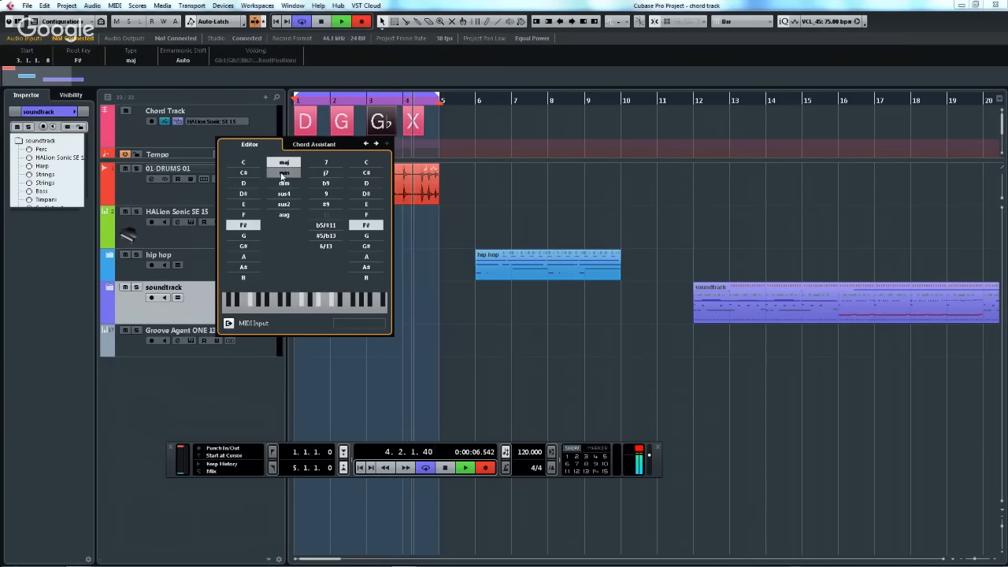
left_click(373, 259)
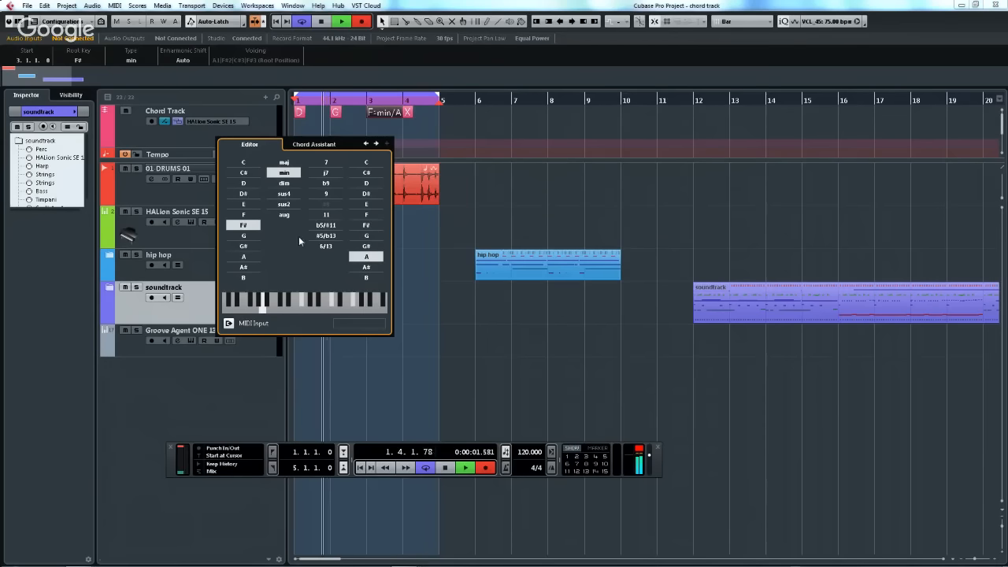
left_click(243, 256)
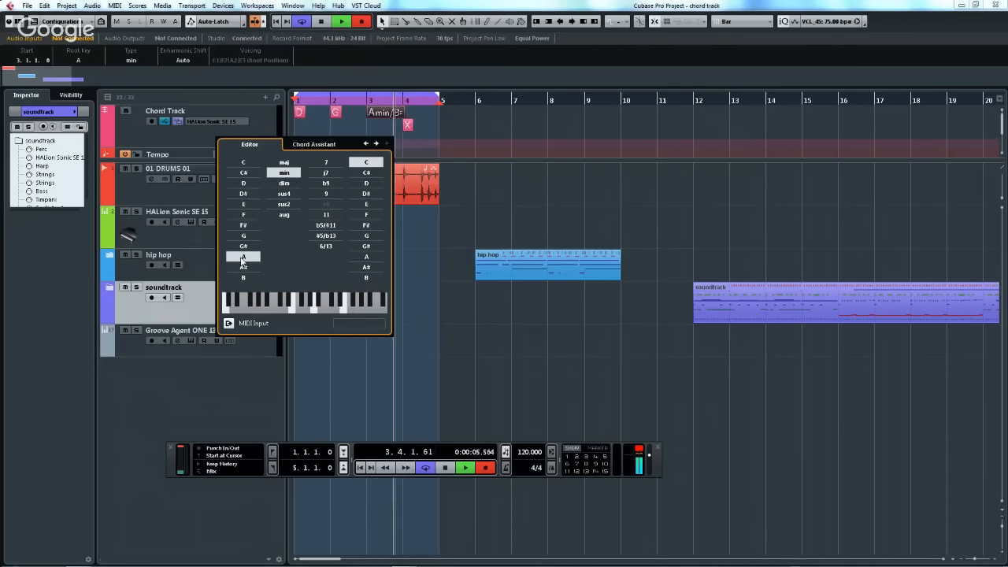
left_click(243, 225)
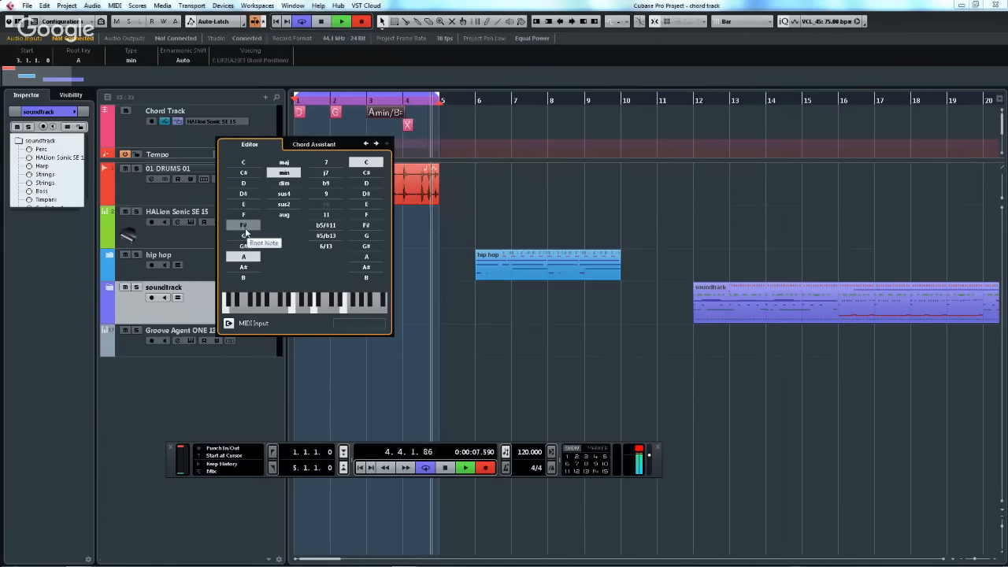
- Set the undefined bar 4 chord on the Chord Track to A7
left_click(376, 144)
left_click(245, 257)
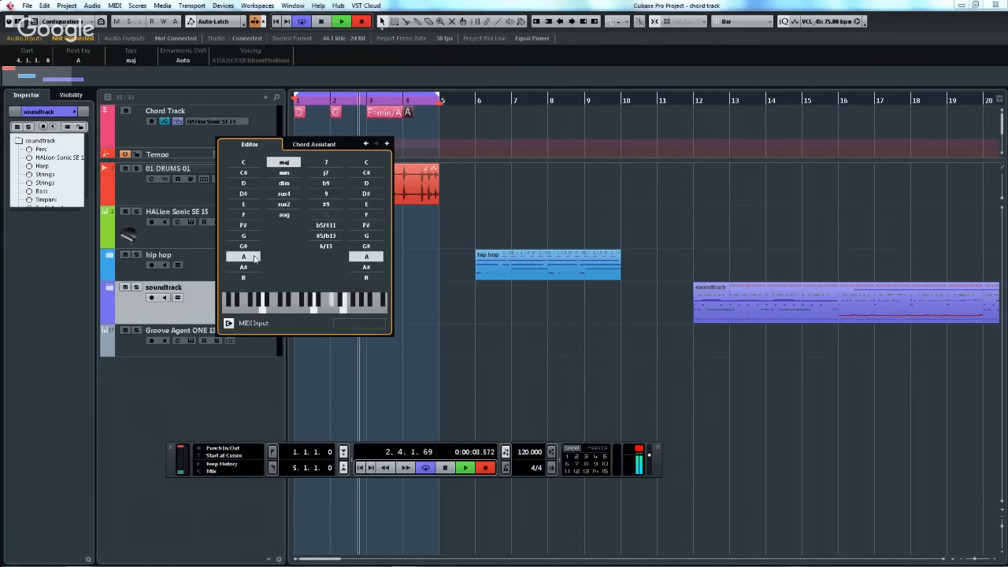
left_click(332, 164)
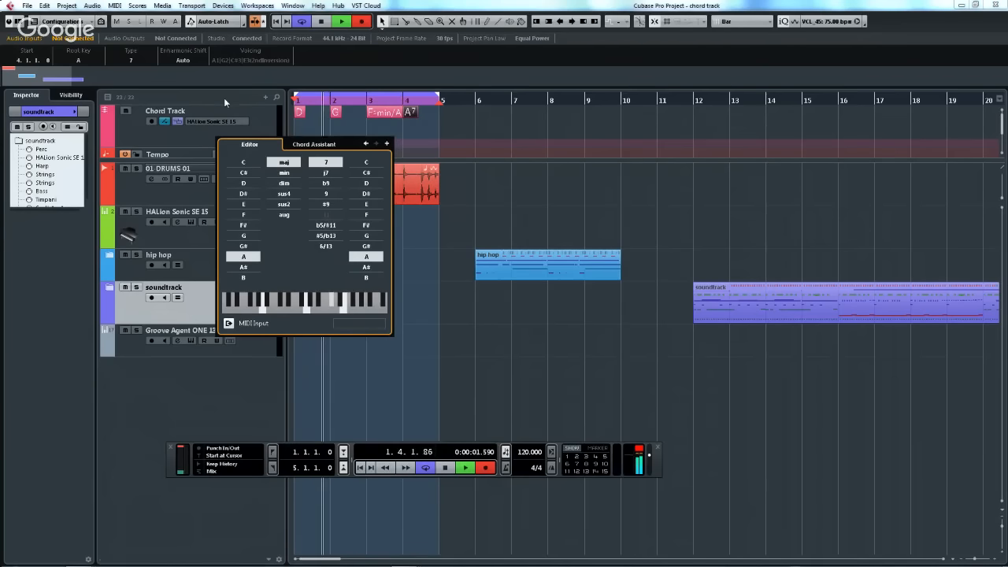
- Select the Chord Track, show its TrackVersions, and create a new empty version
left_click(136, 131)
left_click(134, 132)
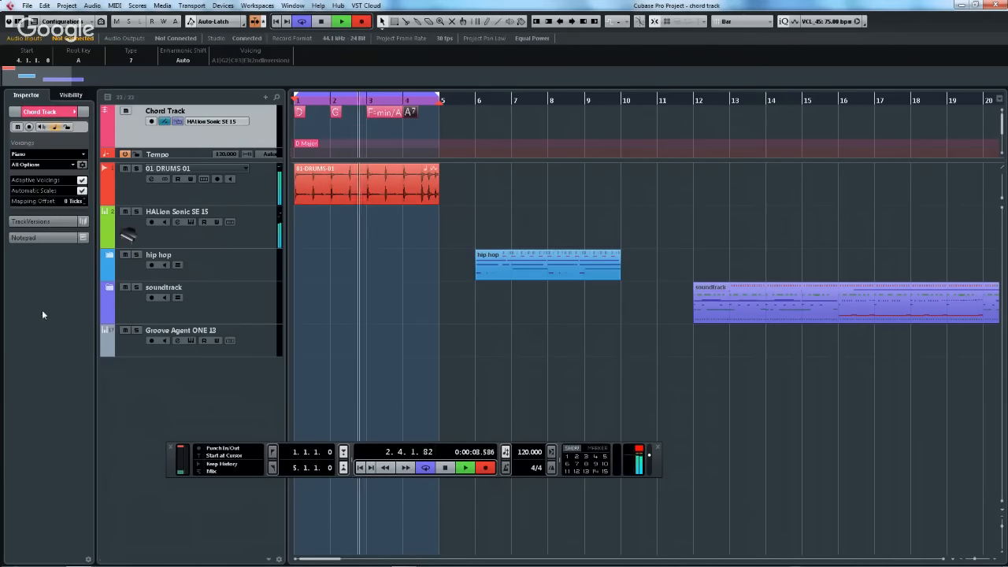
left_click(49, 219)
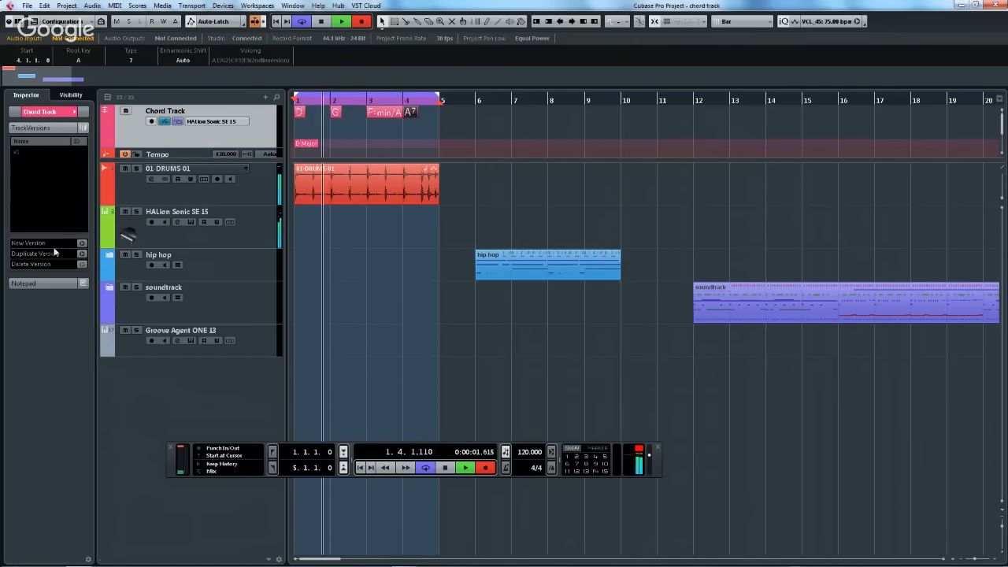
left_click(81, 242)
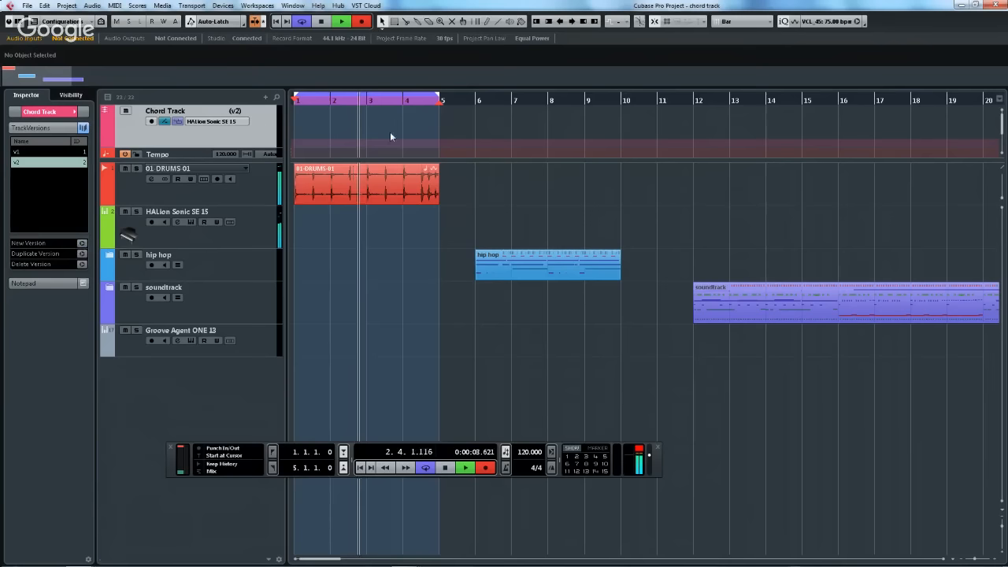
- Draw a chord event at bar 1 of the new version and set it to F major
right_click(299, 129)
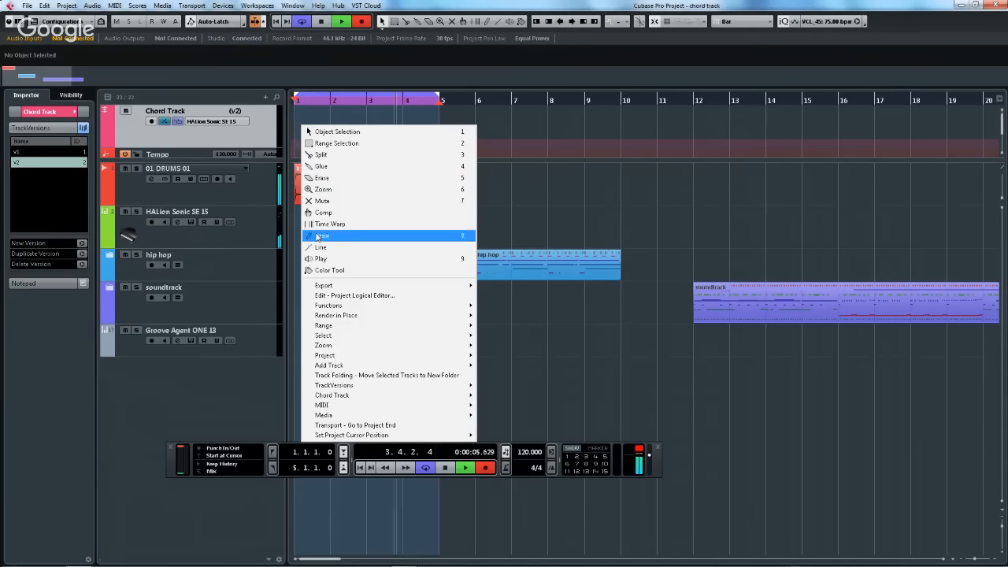
left_click(331, 228)
left_click(301, 118)
right_click(303, 120)
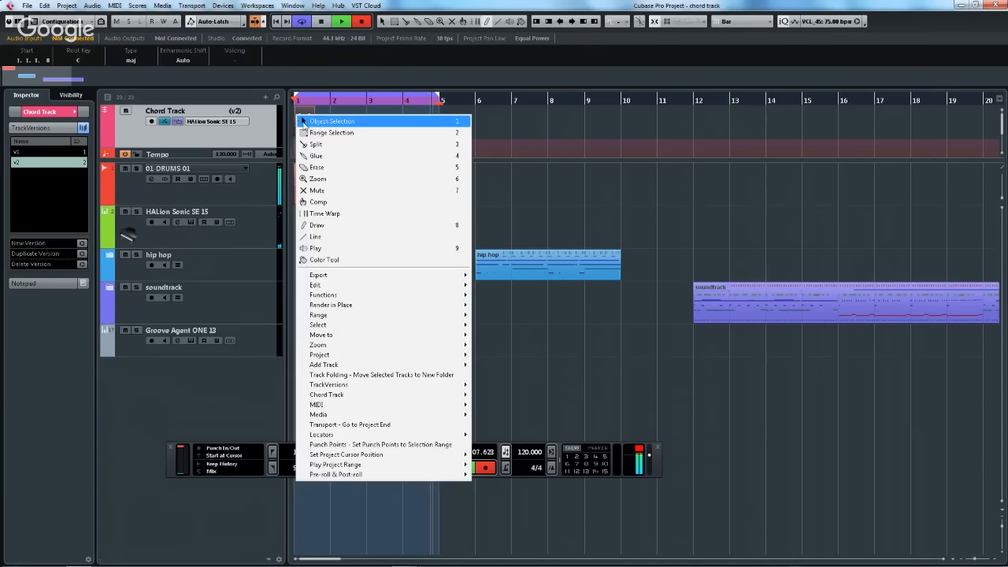
left_click(303, 124)
double_click(303, 124)
left_click(243, 214)
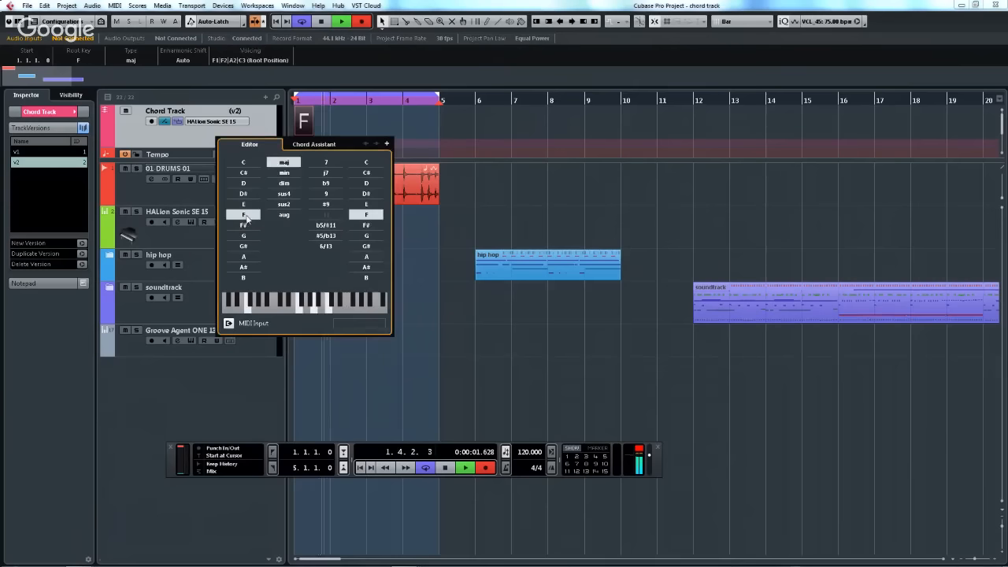
- Add a C minor chord at bar 2, briefly trying D as its root, and a D minor chord at bar 3
left_click(386, 143)
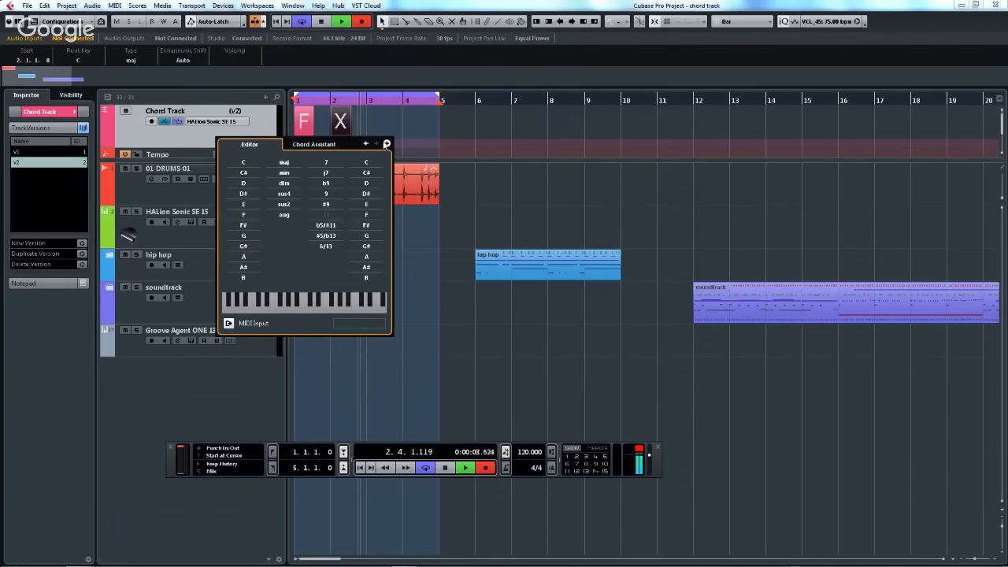
left_click(243, 183)
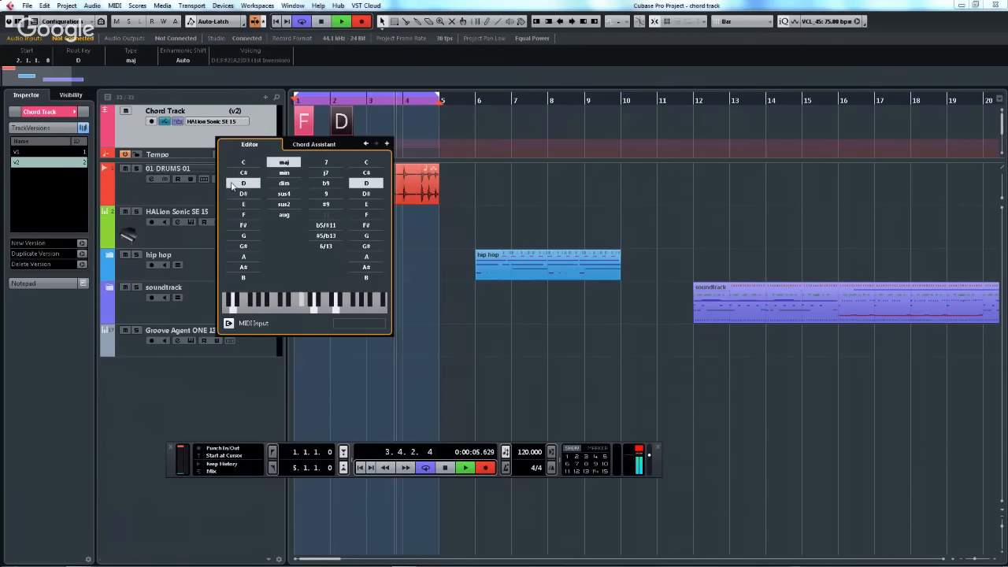
left_click(281, 173)
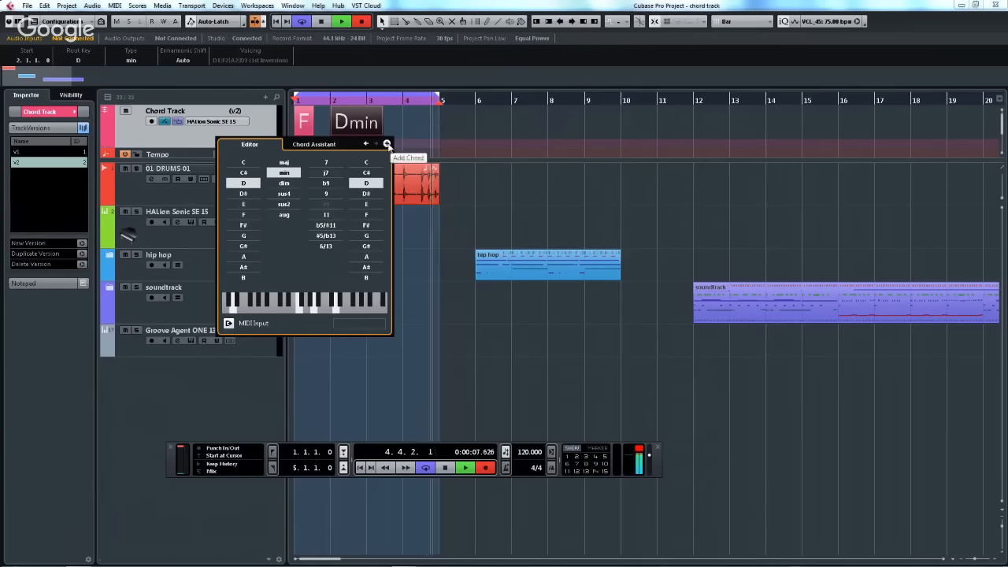
left_click(243, 162)
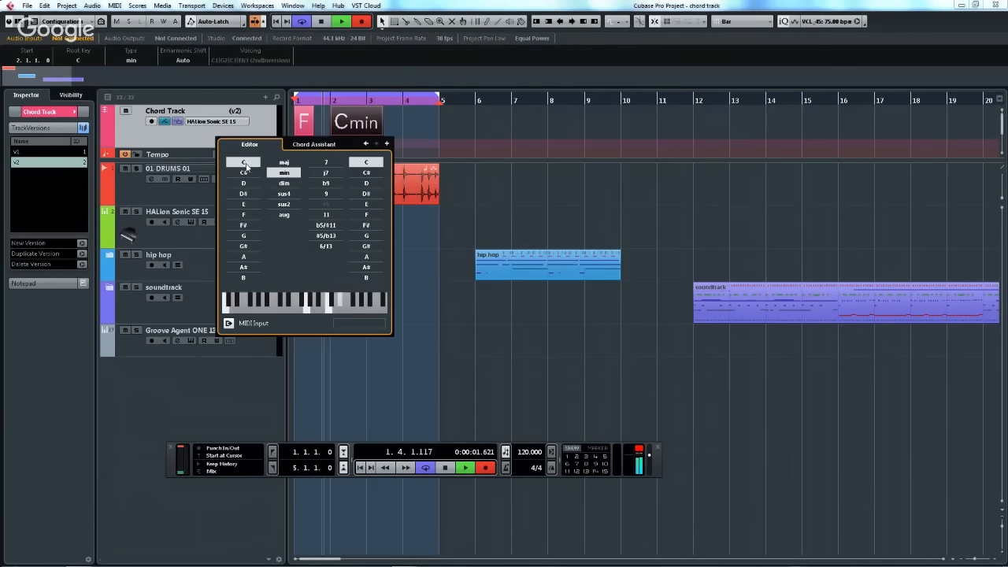
left_click(385, 143)
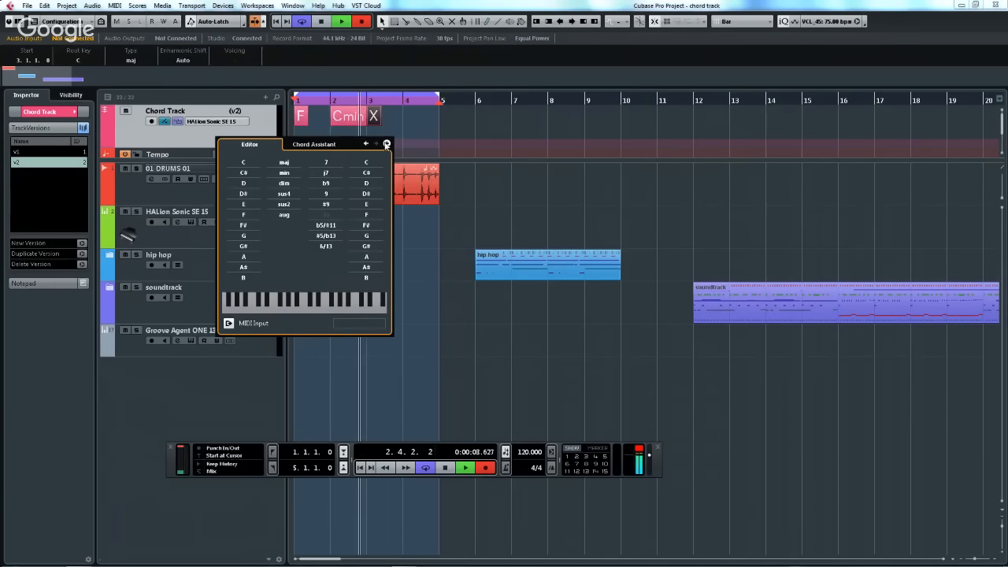
left_click(244, 183)
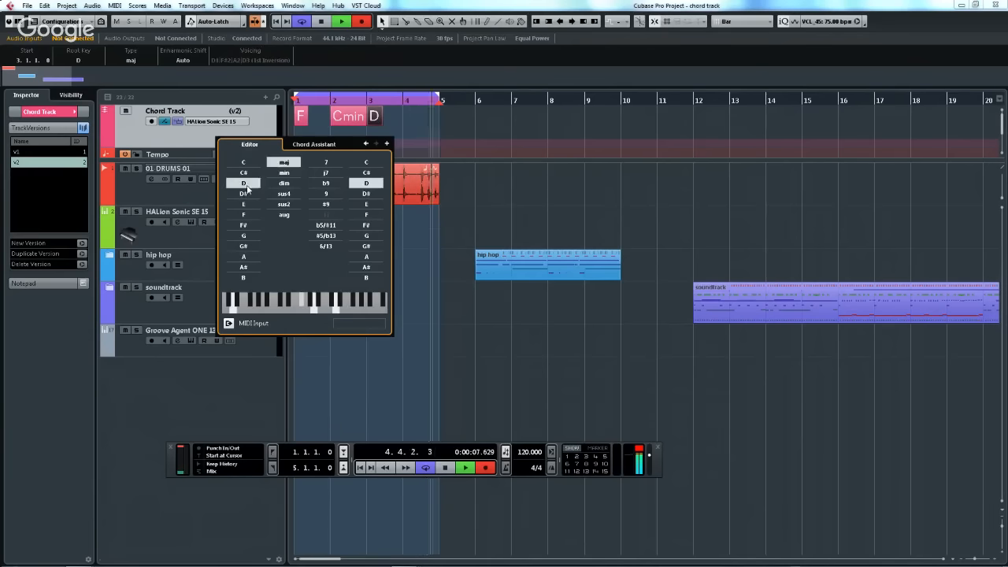
left_click(284, 172)
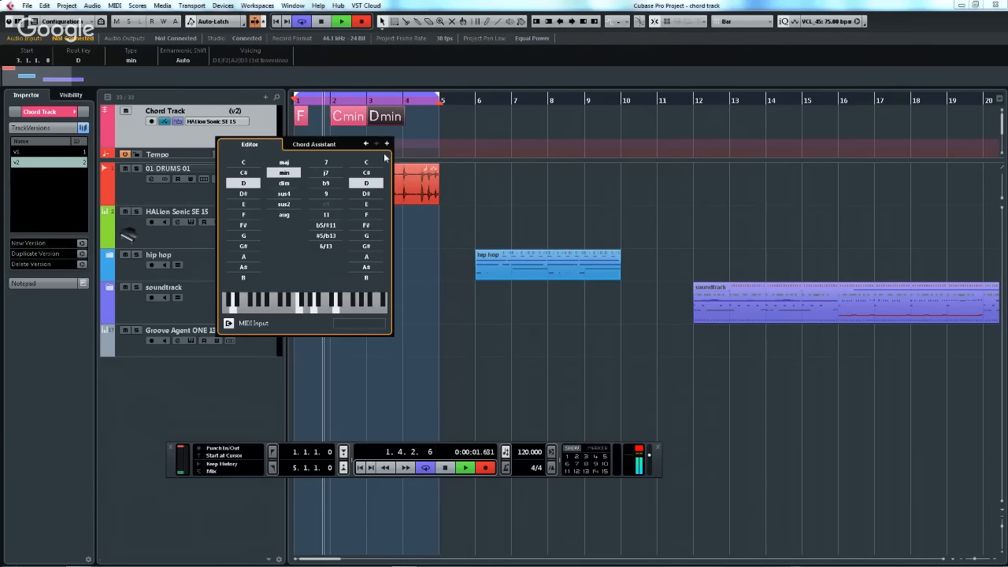
- Add a G major chord with E in the bass at bar 4 and close the chord editor
left_click(386, 144)
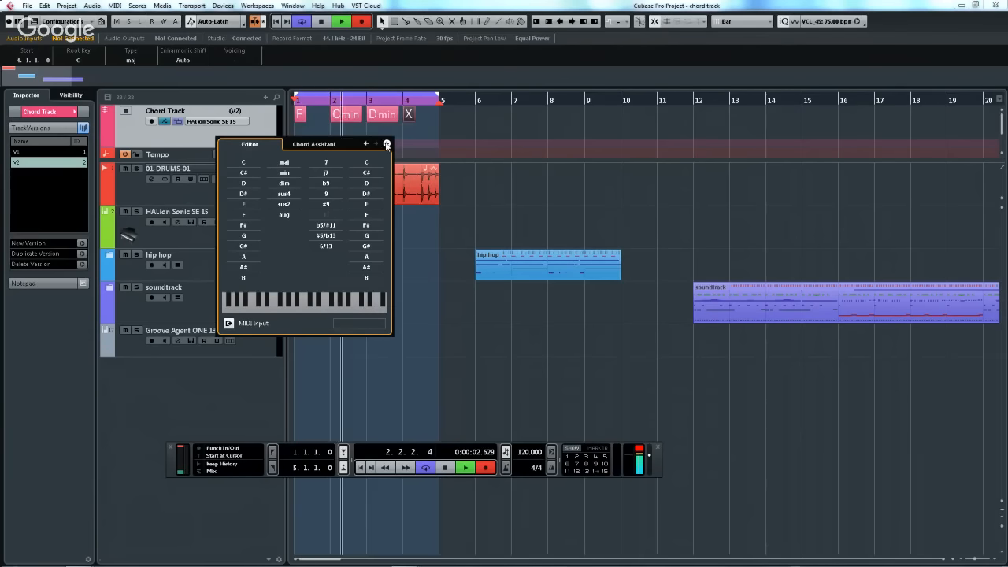
left_click(244, 235)
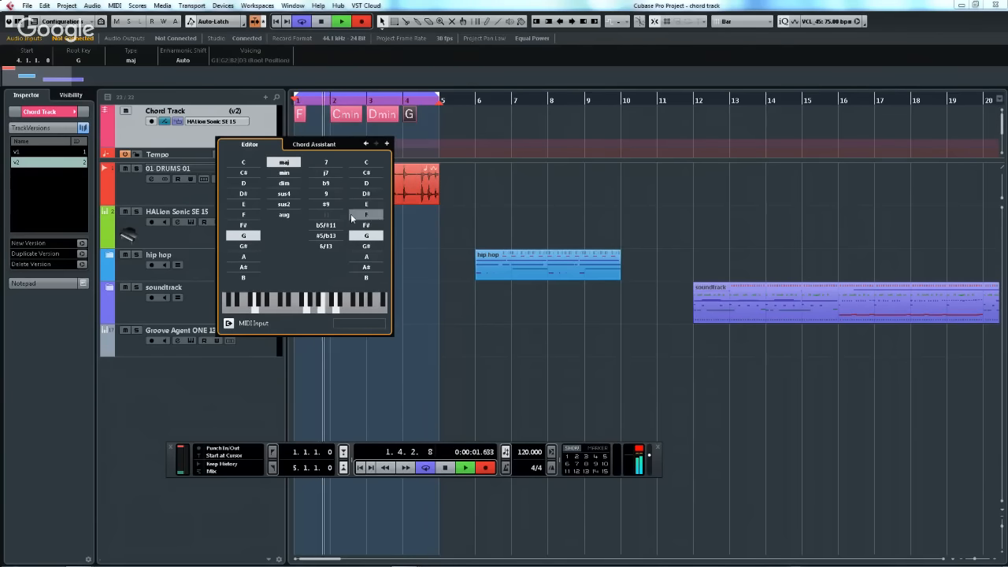
left_click(371, 208)
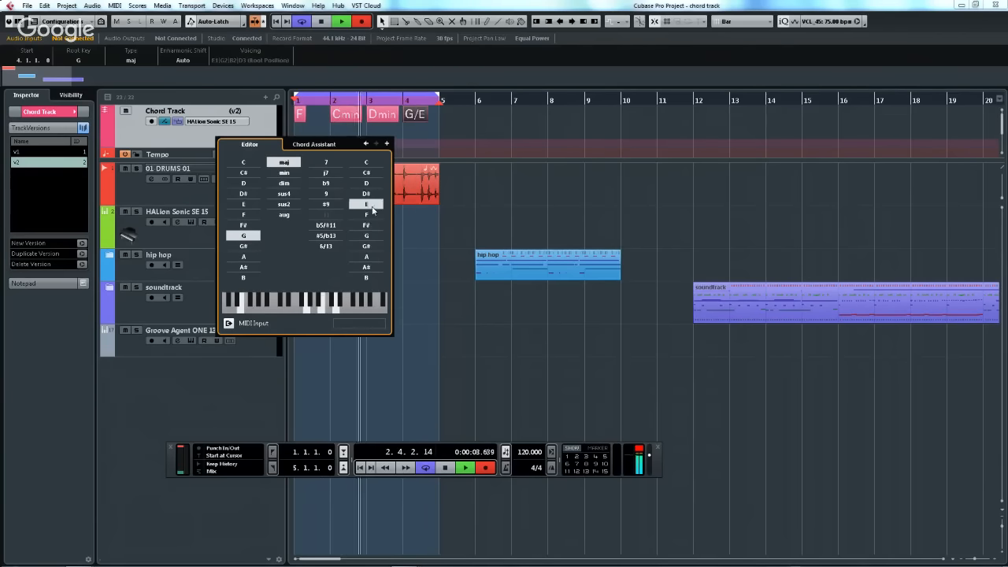
left_click(428, 133)
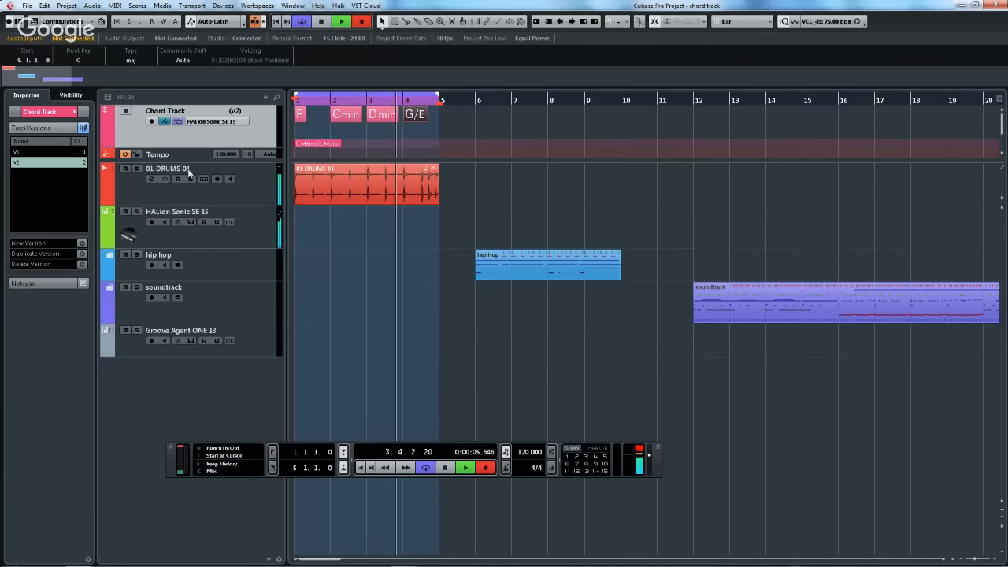
- Switch the Chord Track to v1 and back to v2 for comparison, and duplicate v2 as a new version
left_click(35, 152)
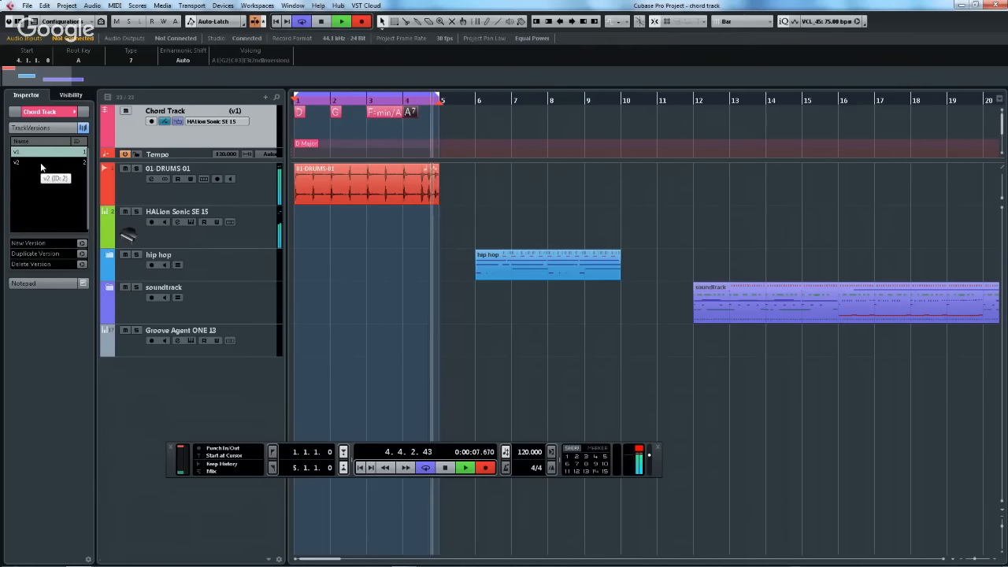
left_click(40, 163)
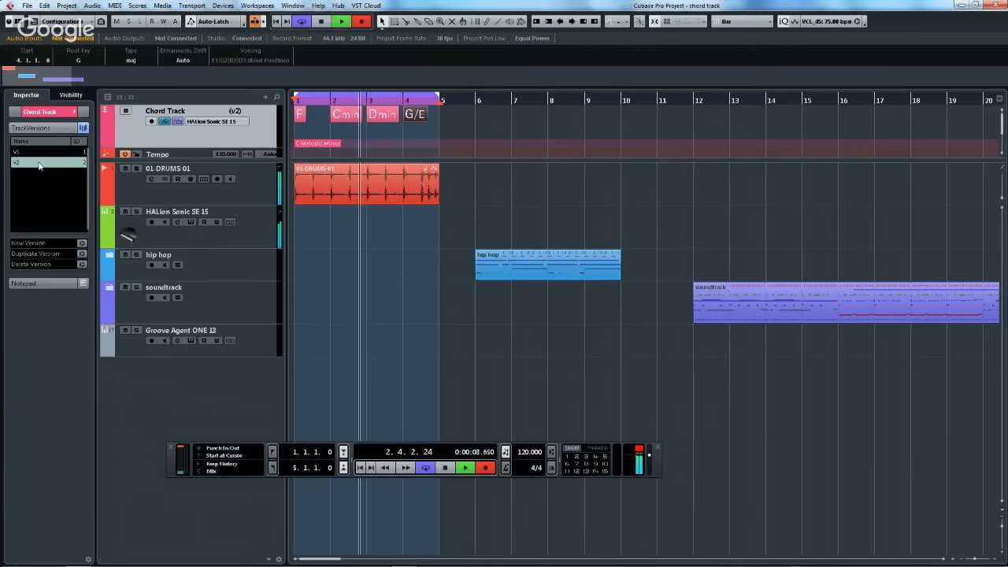
key("h")
key("h")
key("h")
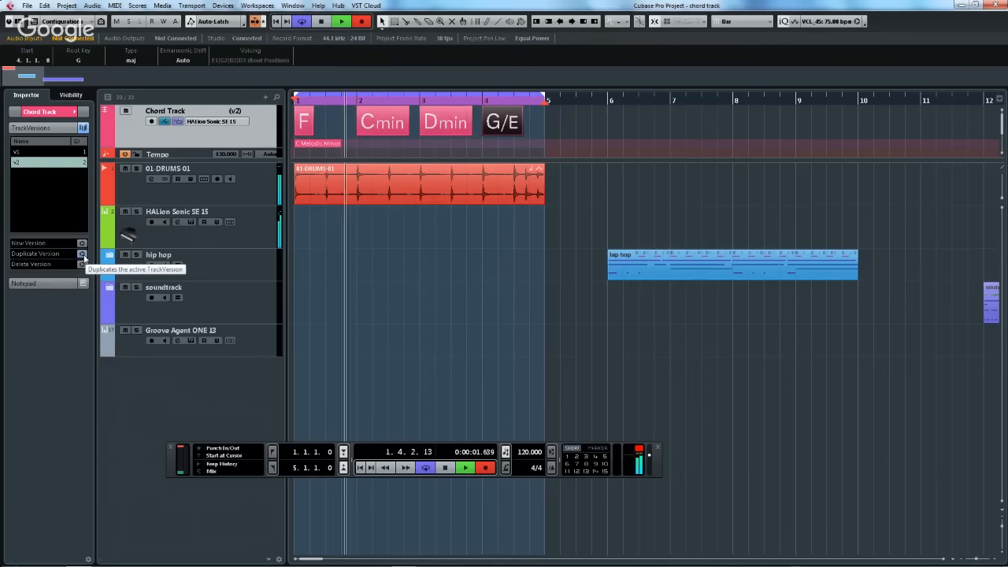
left_click(81, 254)
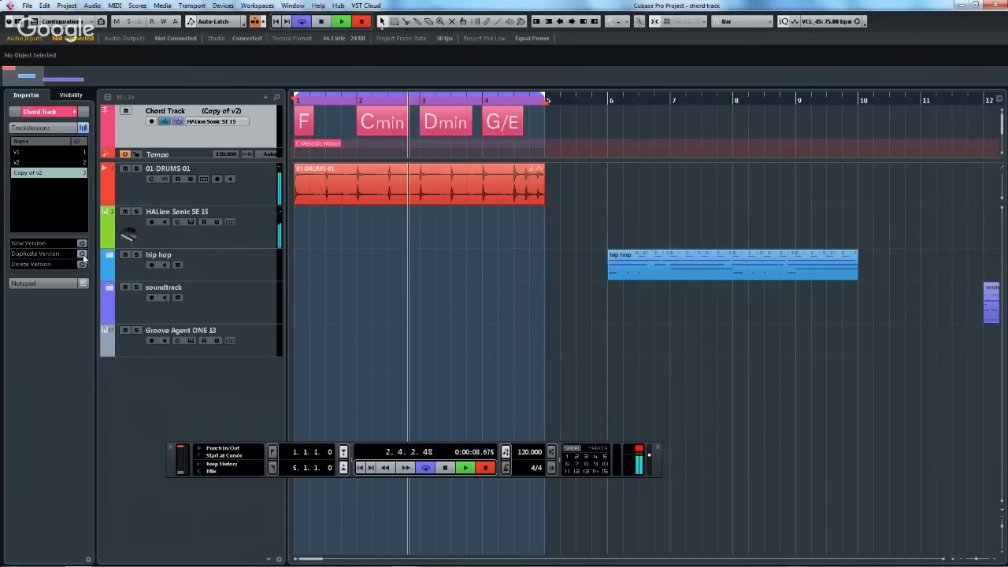
- Change the bar 3 chord in the duplicated version to G minor and close the chord editor
left_click(435, 123)
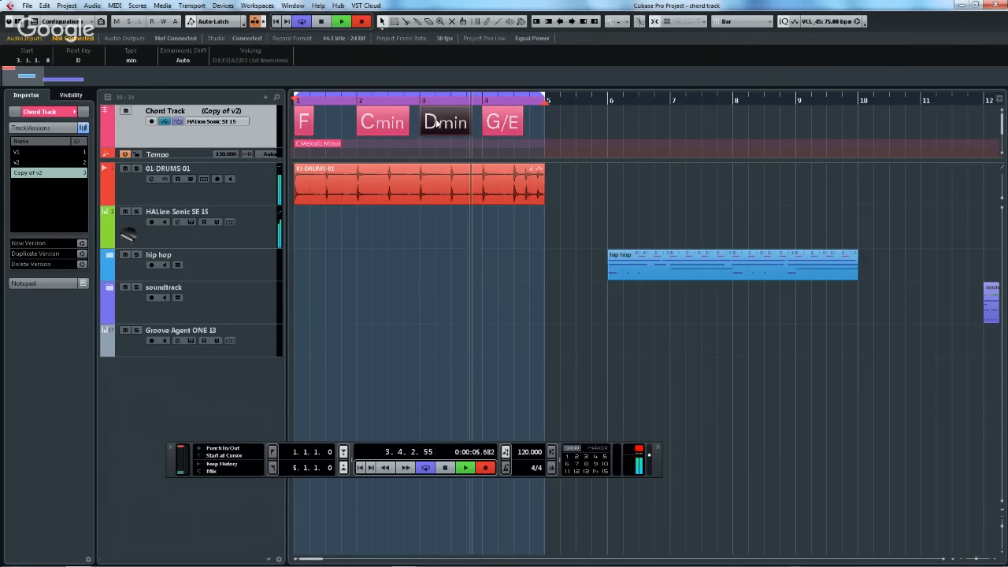
double_click(435, 123)
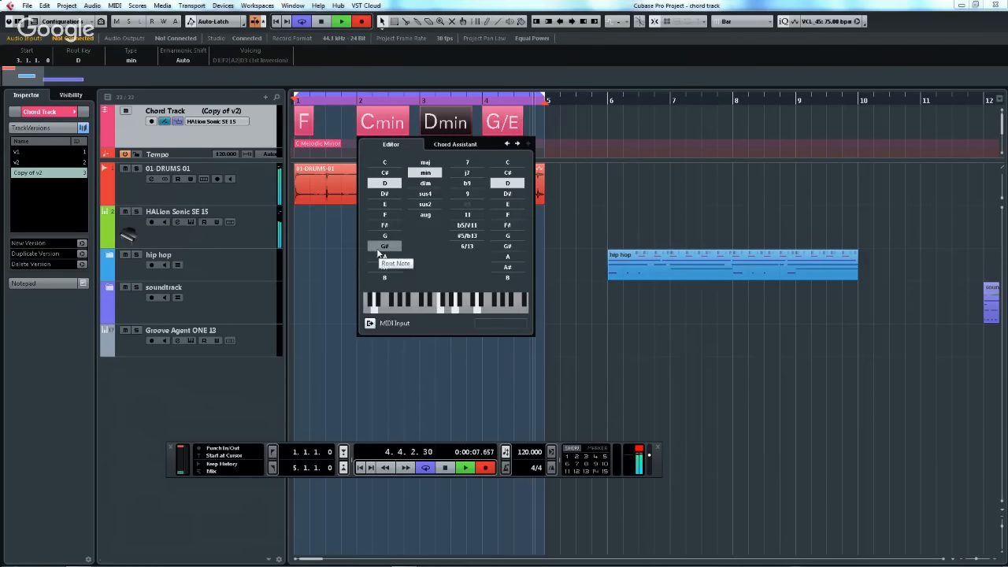
left_click(385, 235)
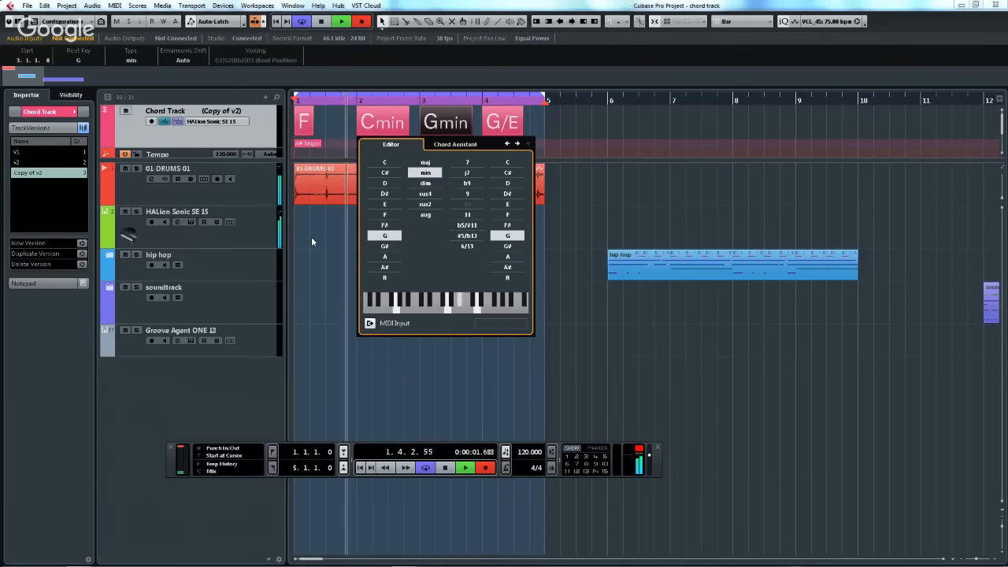
left_click(312, 240)
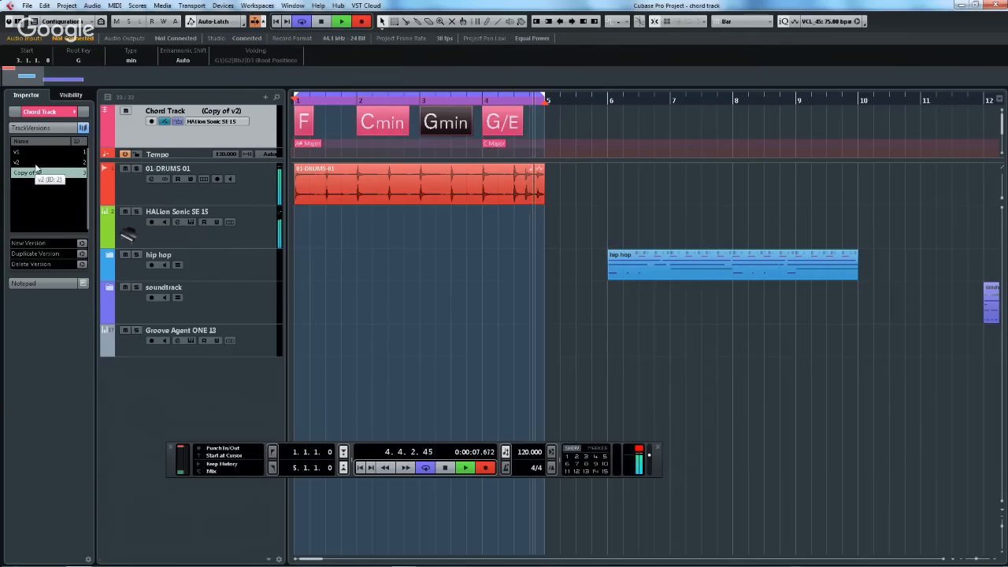
- Audition Chord Track versions v2 and v1, stop the transport, and make v2 the active version
left_click(35, 163)
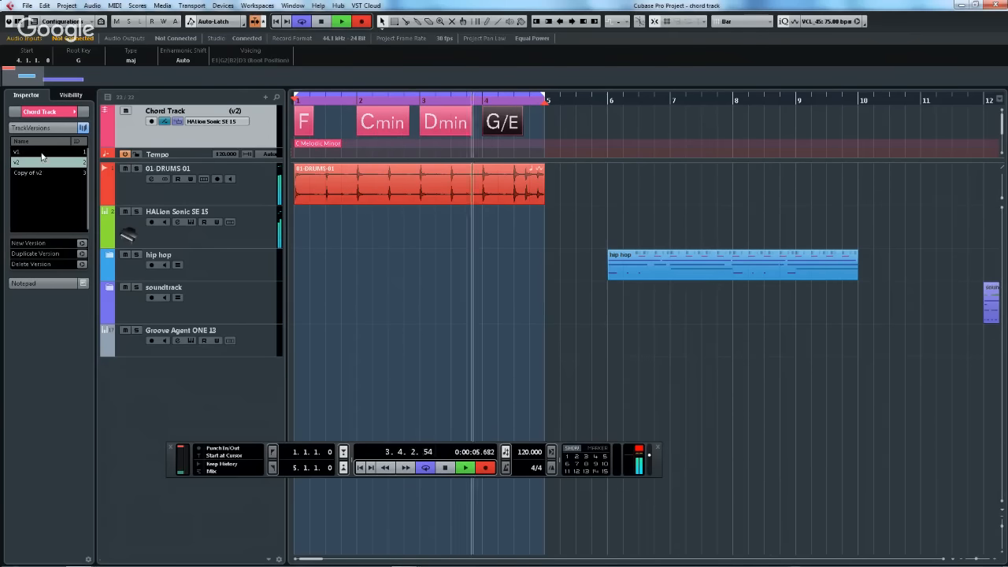
left_click(42, 152)
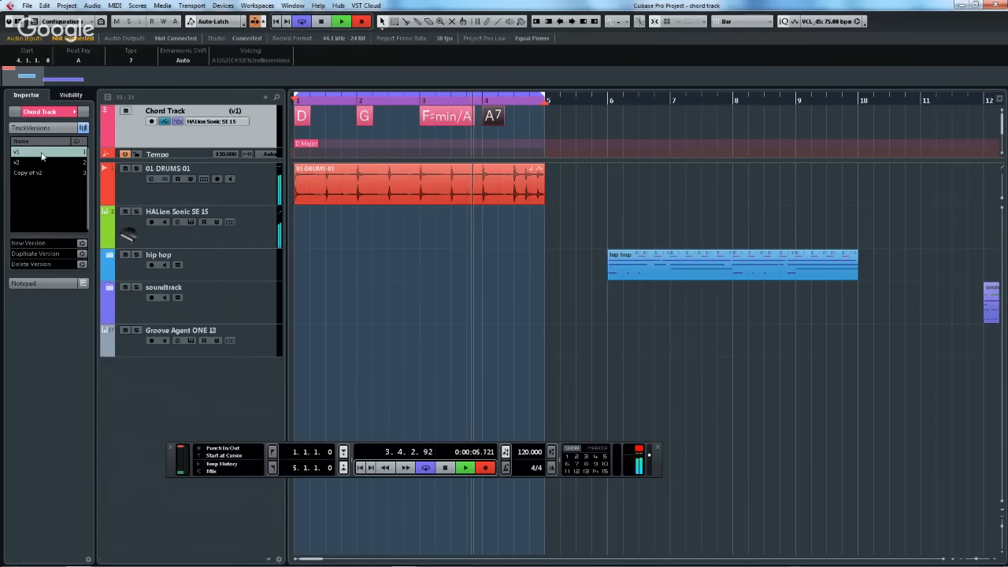
key("space")
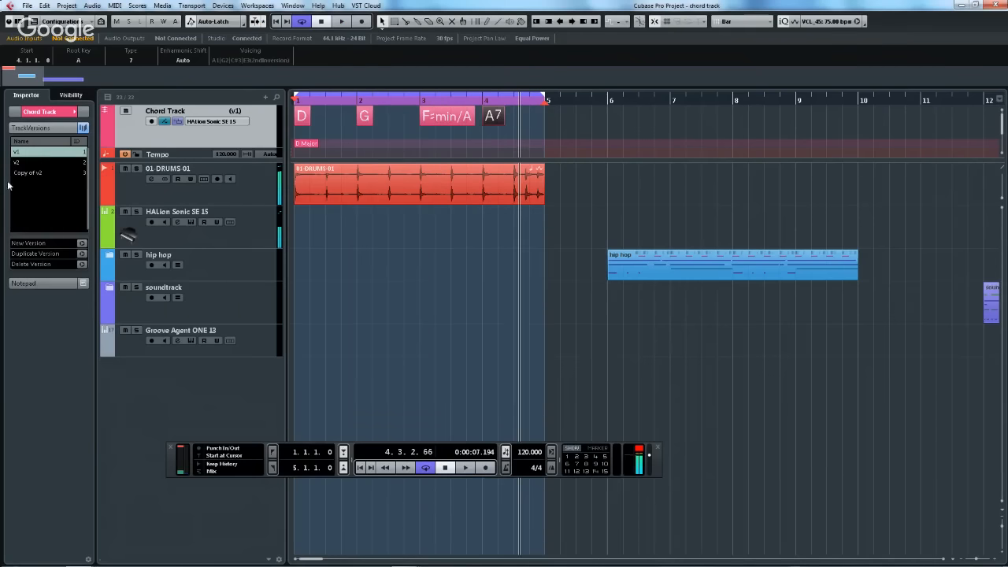
left_click(39, 162)
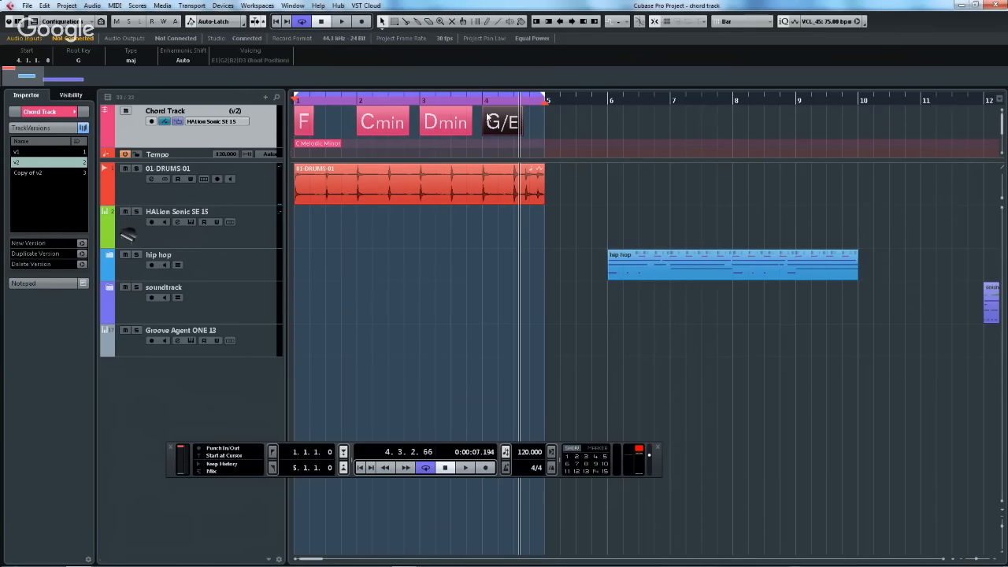
- Copy all four v2 chord events from bars 1 to 4 and paste them starting at bar 6
left_click_drag(306, 101, 284, 127)
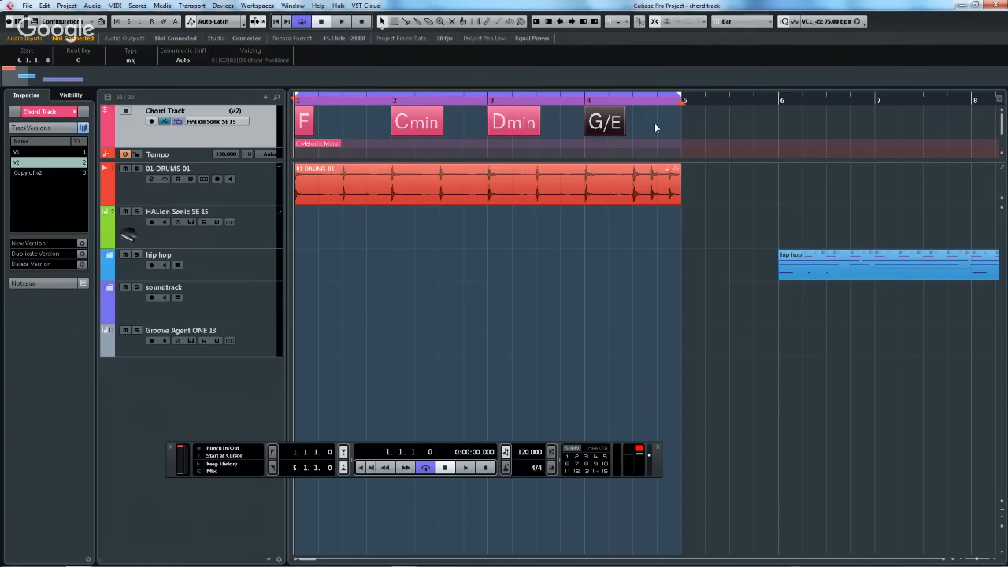
left_click(302, 125)
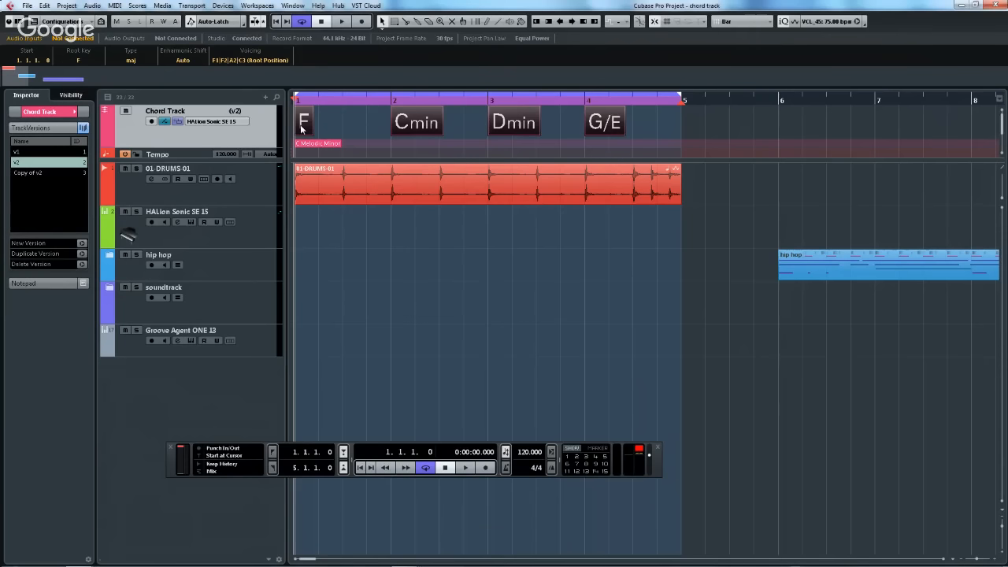
left_click(776, 100)
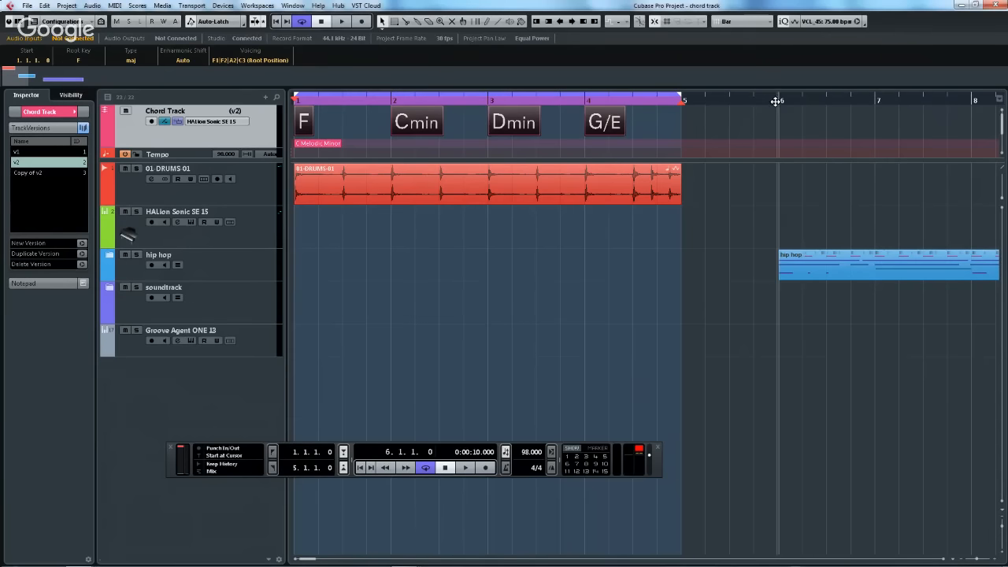
key("ctrl+v")
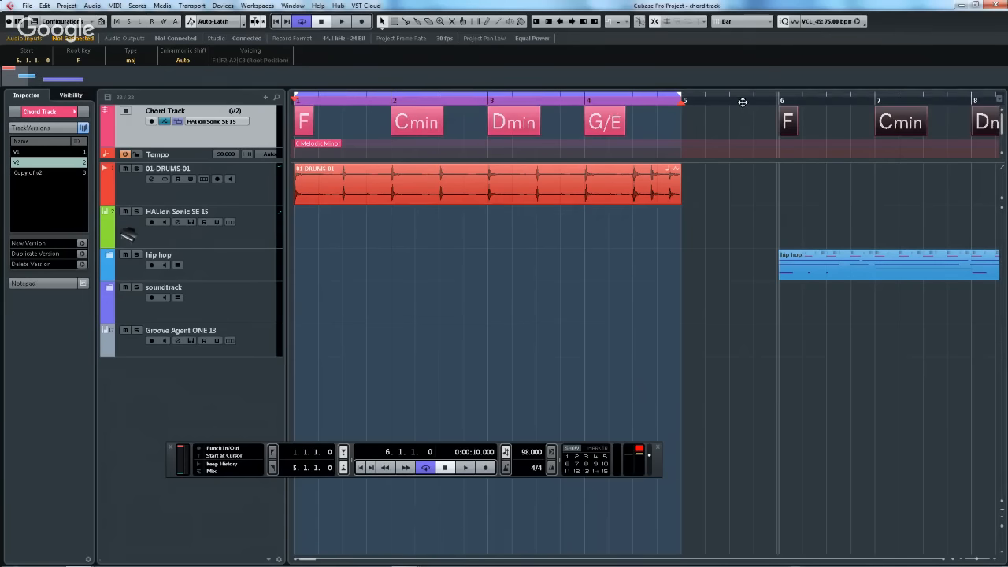
- Compare the Chord Track versions v1, v2 and Copy of v2 across the whole arrangement, finishing on v1
left_click_drag(745, 102, 513, 101)
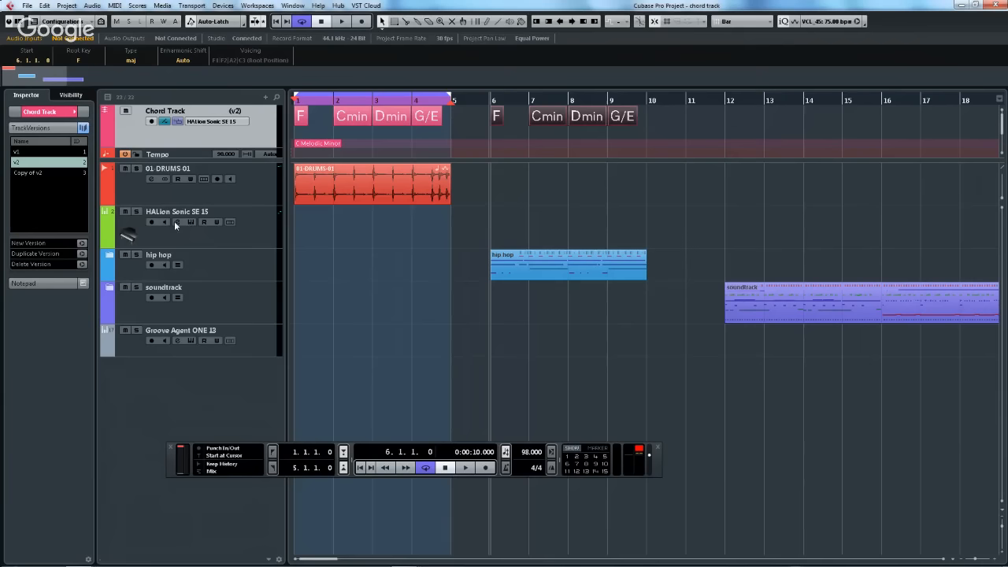
left_click(52, 152)
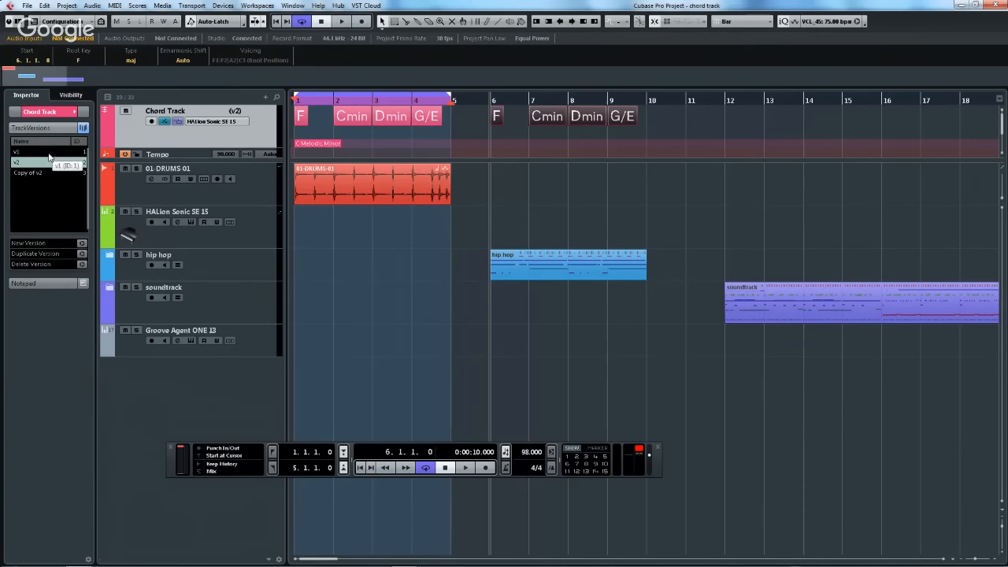
left_click(52, 162)
left_click(48, 172)
left_click(49, 162)
left_click(55, 153)
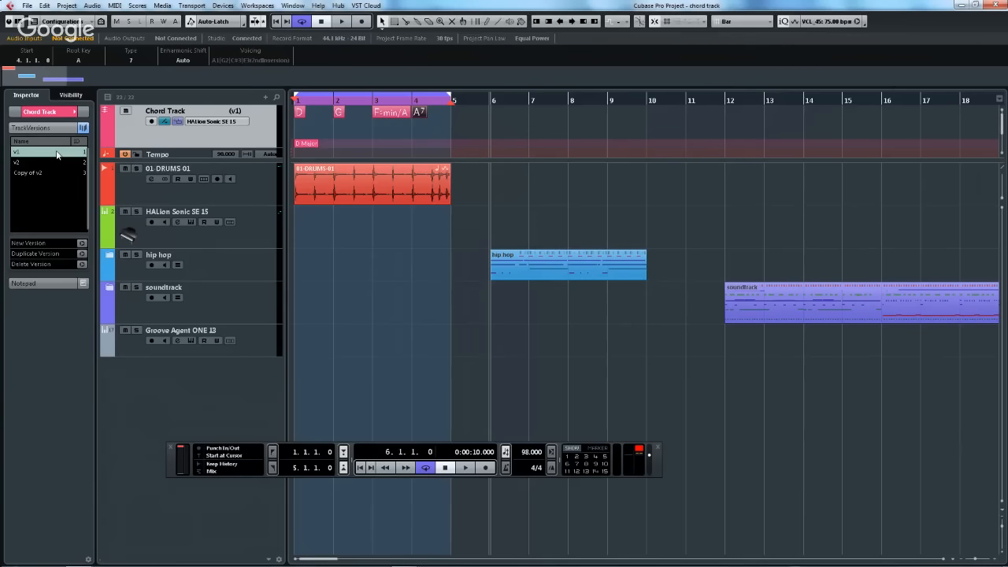
- Open the project's Pool window and expand its Audio folder
mouse_move(381, 565)
left_click(366, 196)
left_click(163, 6)
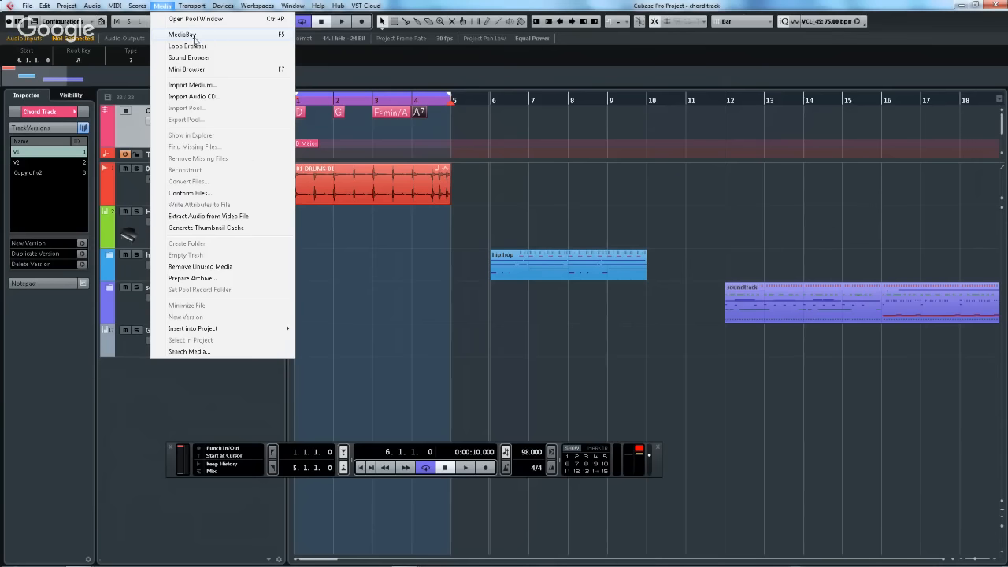
left_click(210, 20)
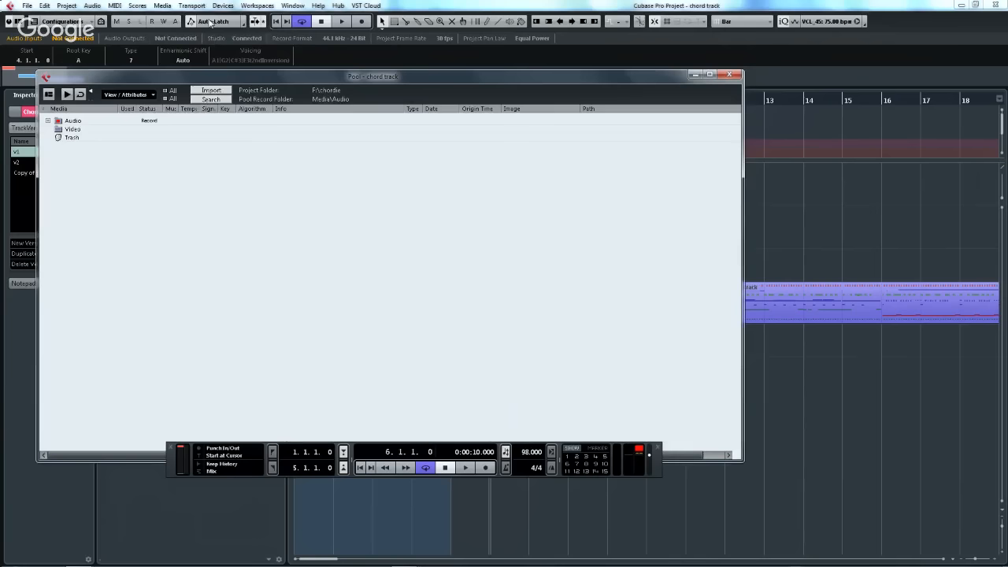
left_click(47, 121)
- Remove all three audio files and their occurrences from the project and the Pool, and close the Pool window
left_click(79, 130)
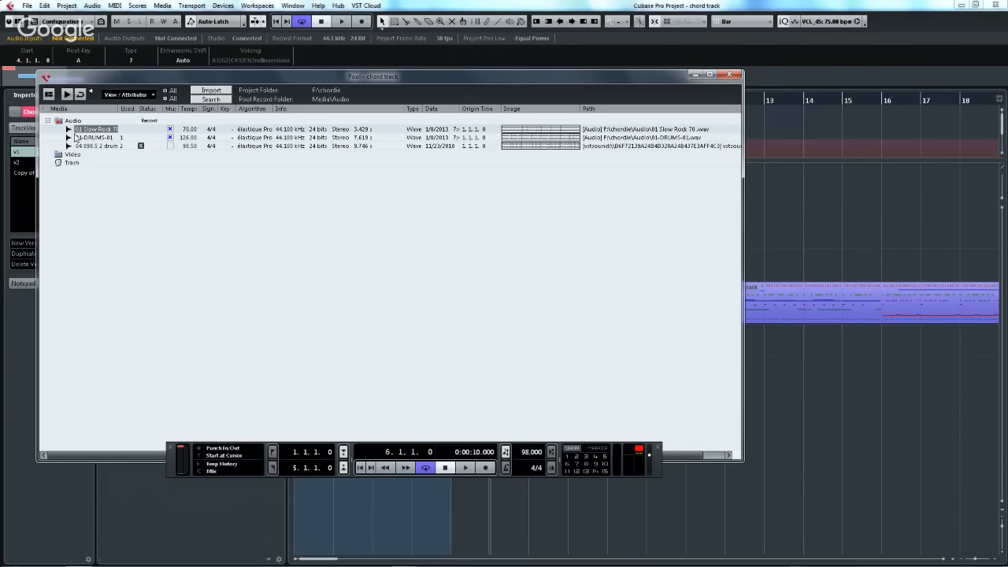
left_click(78, 146, "shift")
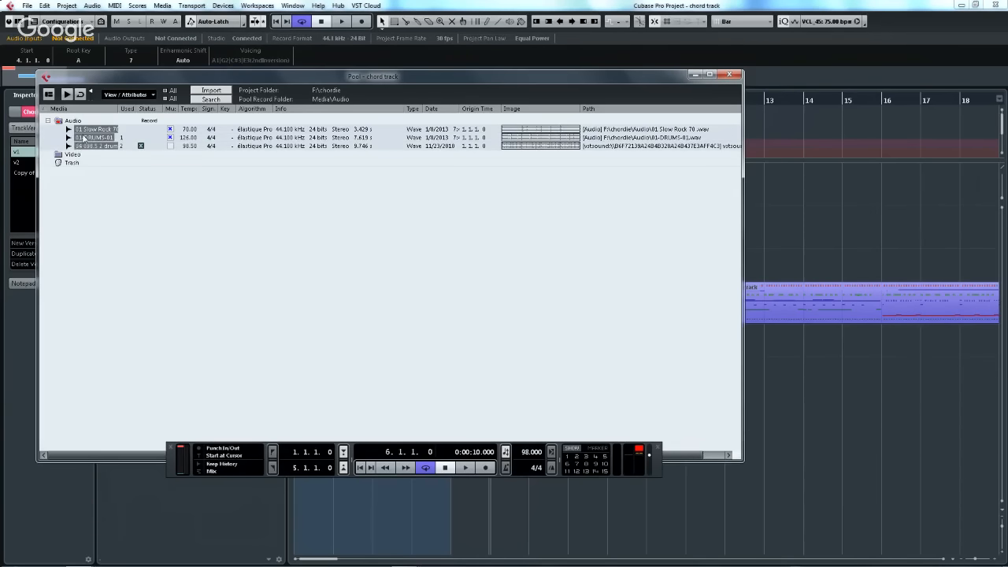
right_click(82, 136)
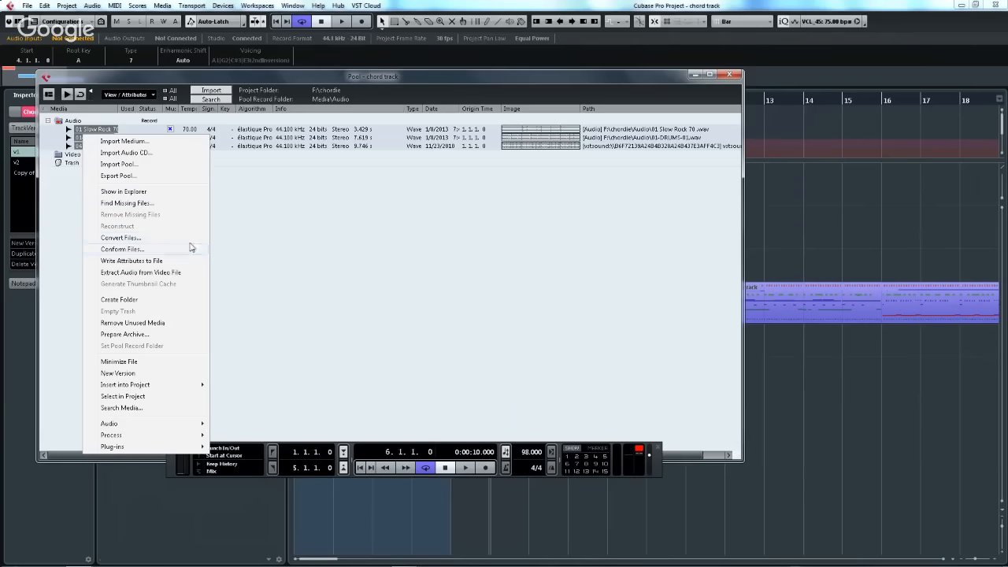
left_click(318, 263)
key("Delete")
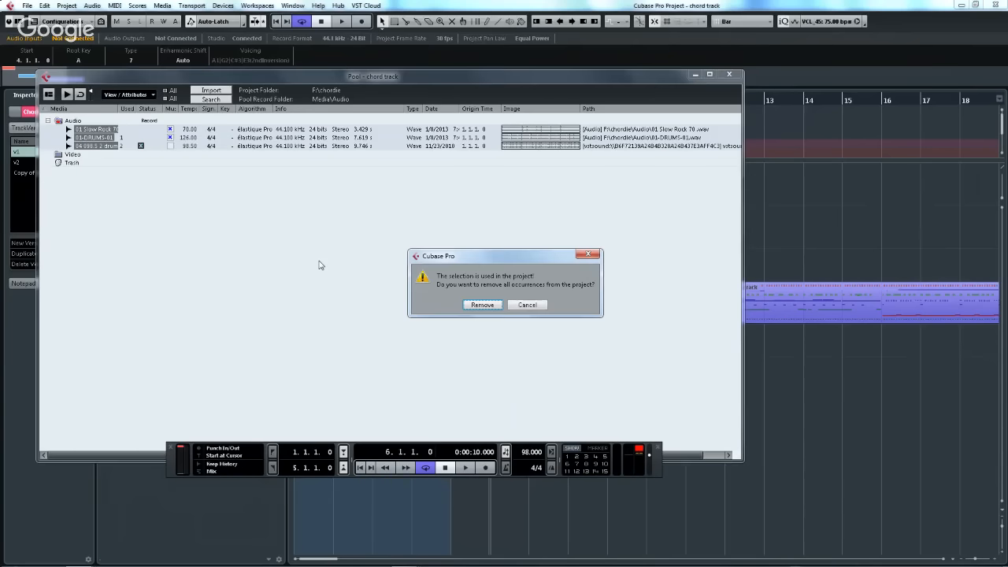
left_click(478, 305)
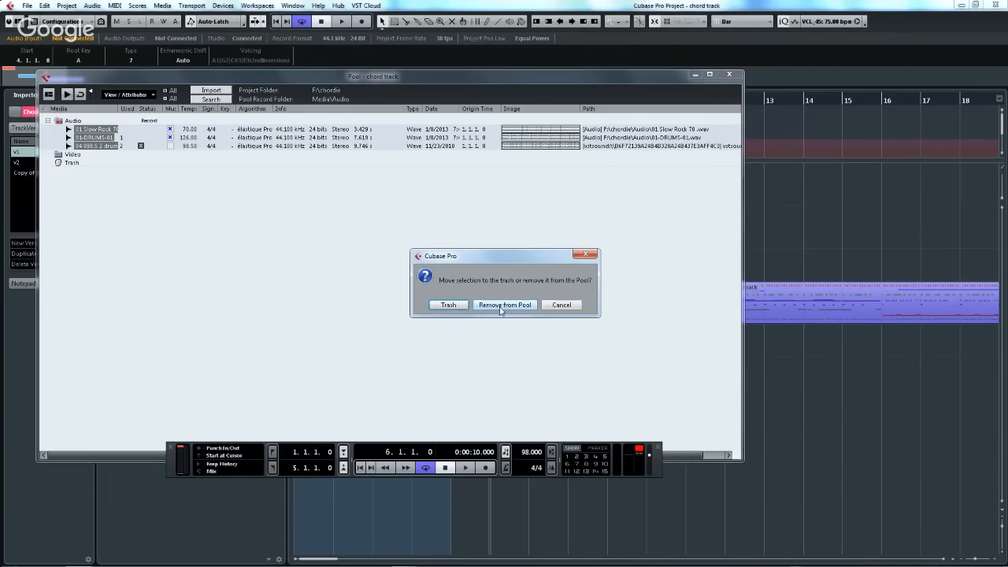
left_click(504, 308)
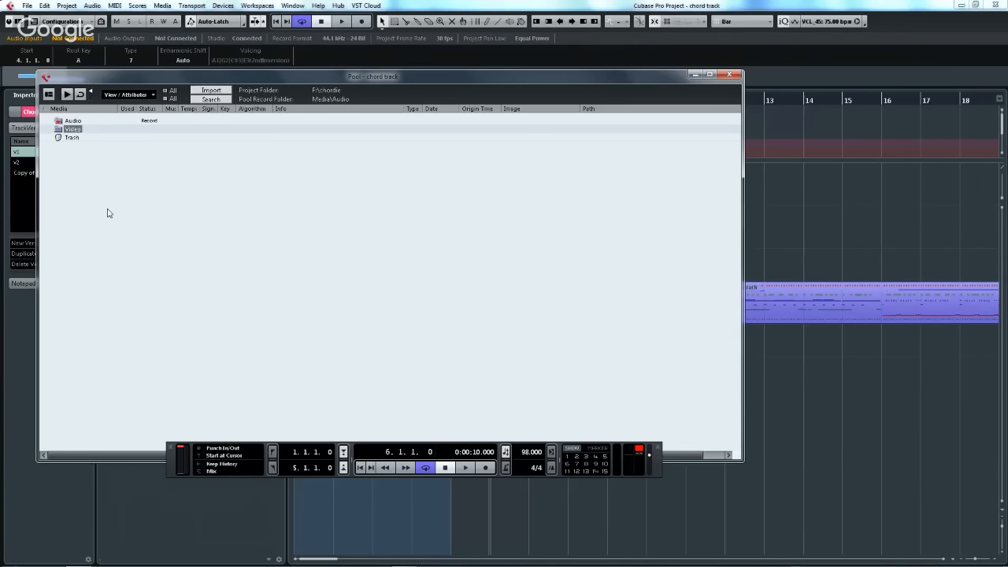
left_click(187, 249)
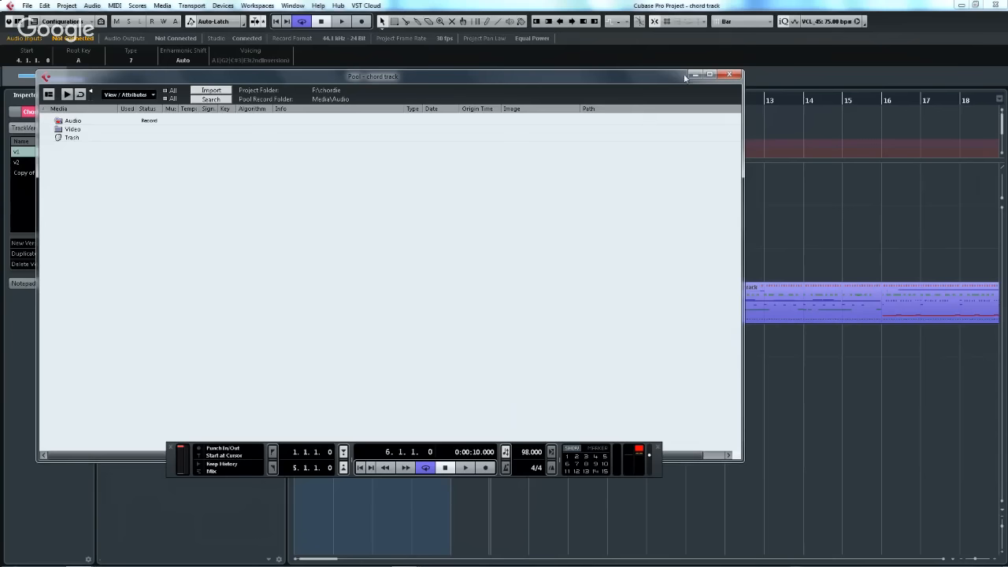
left_click(730, 73)
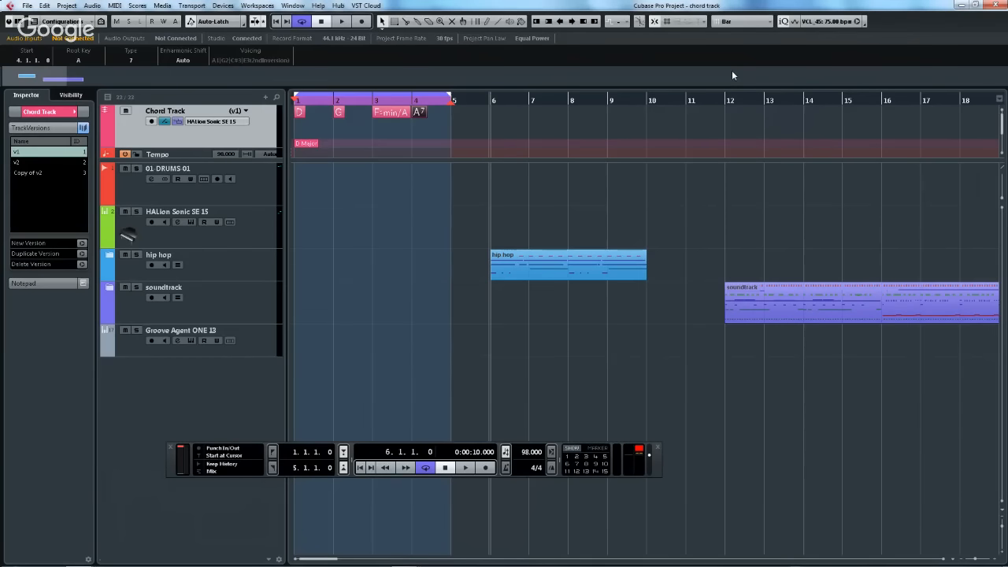
- Undo the audio file removal and the Chord Track version changes back to v2 with its copied chords
left_click(28, 6)
left_click(429, 199)
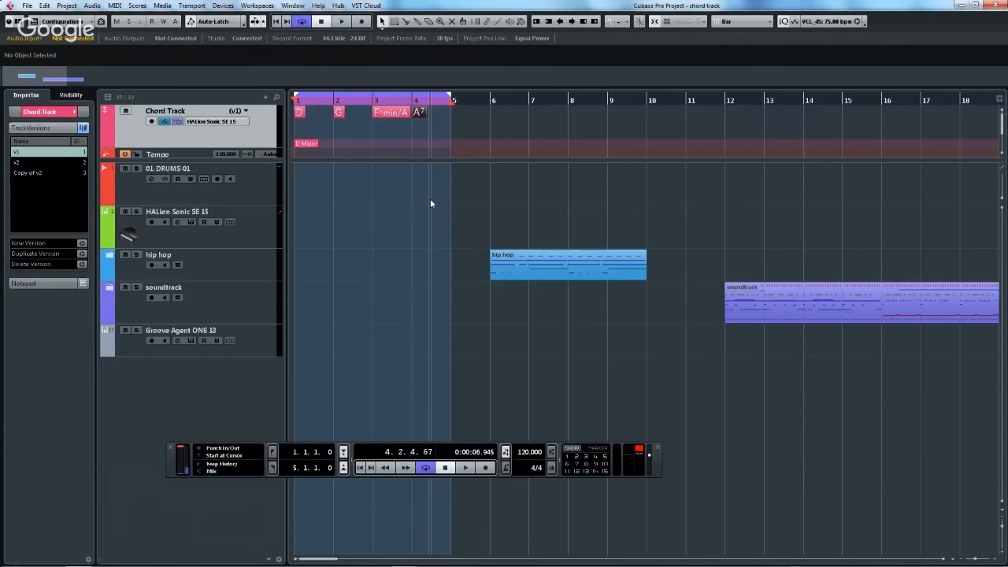
key("ctrl+z")
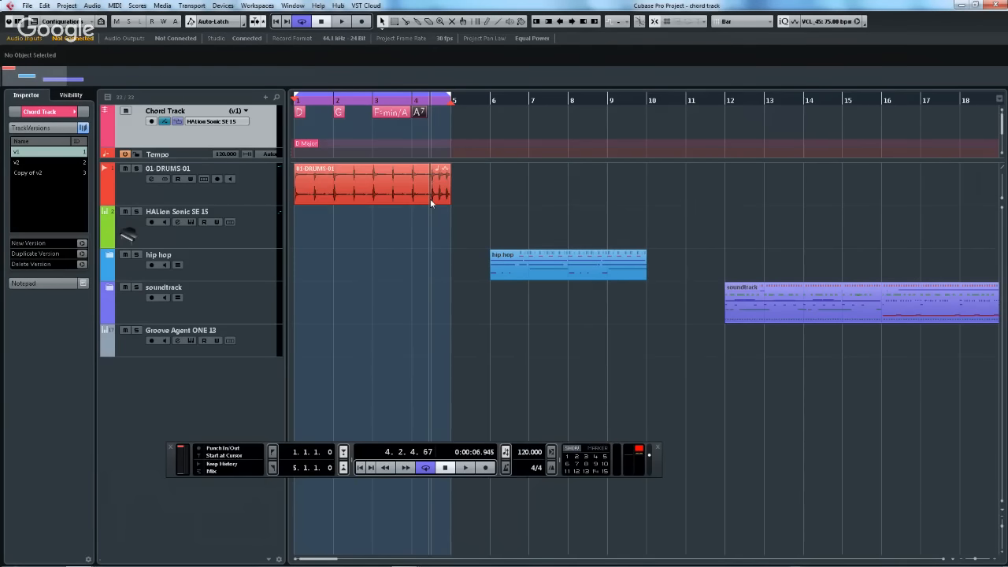
key("ctrl+z")
key("ctrl+z")
key("ctrl+z")
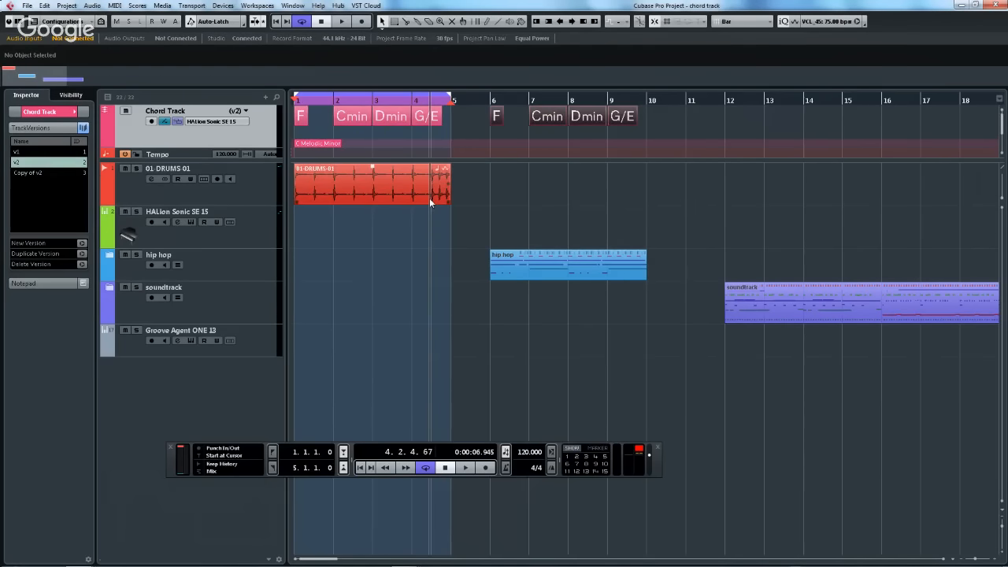
left_click(252, 19)
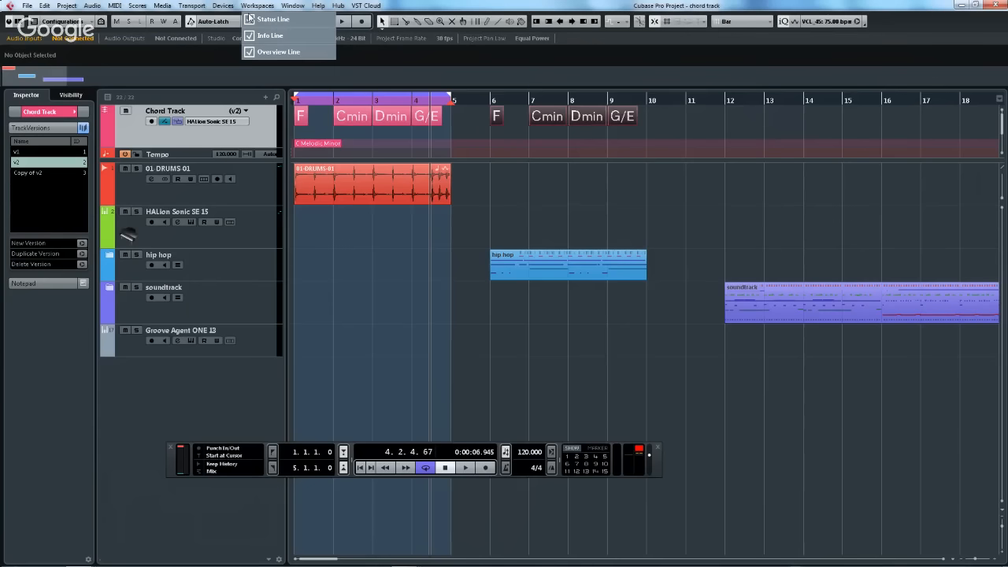
left_click(533, 163)
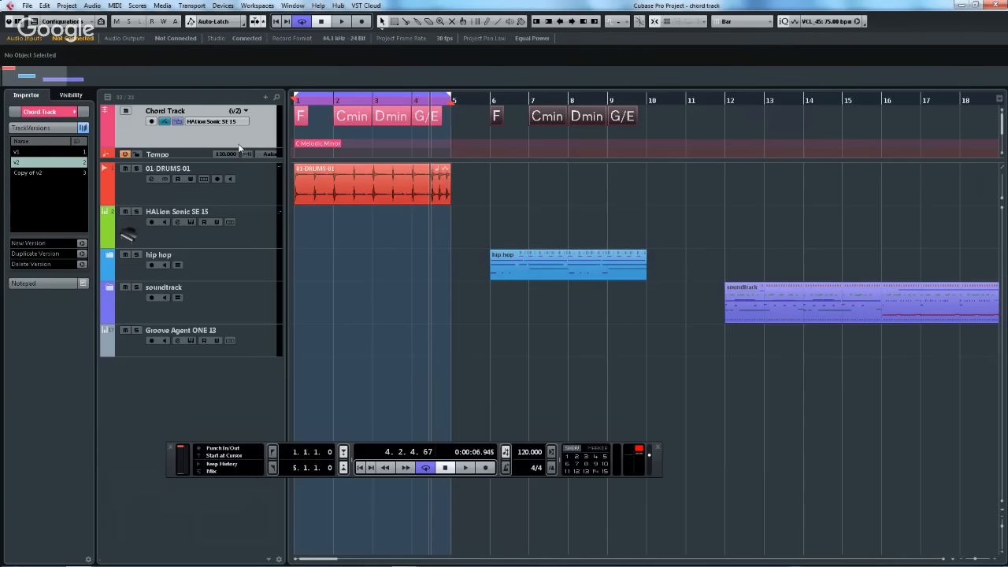
left_click(536, 218)
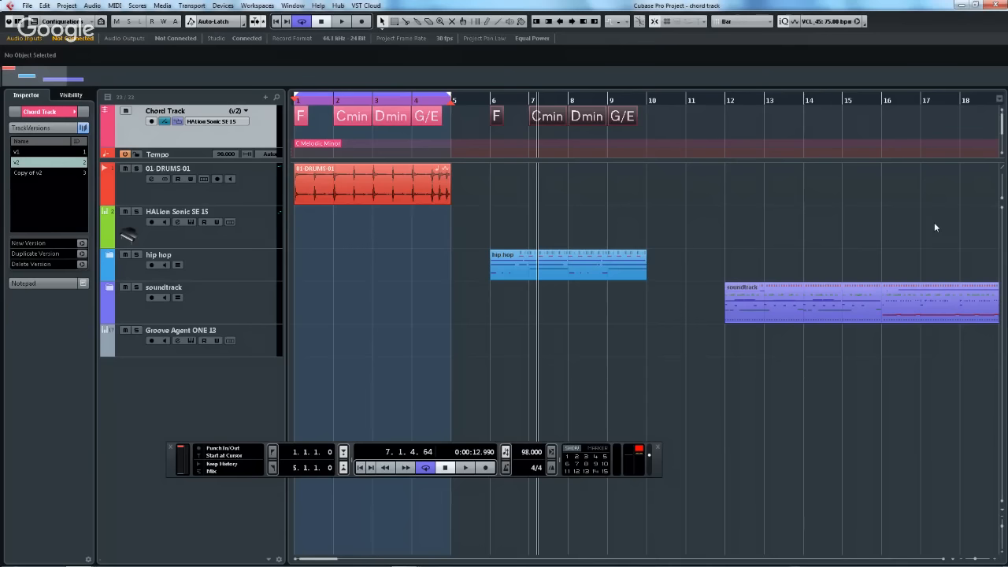
- Switch from the chord track project to the open comping-01 project window
mouse_move(709, 565)
left_click(26, 6)
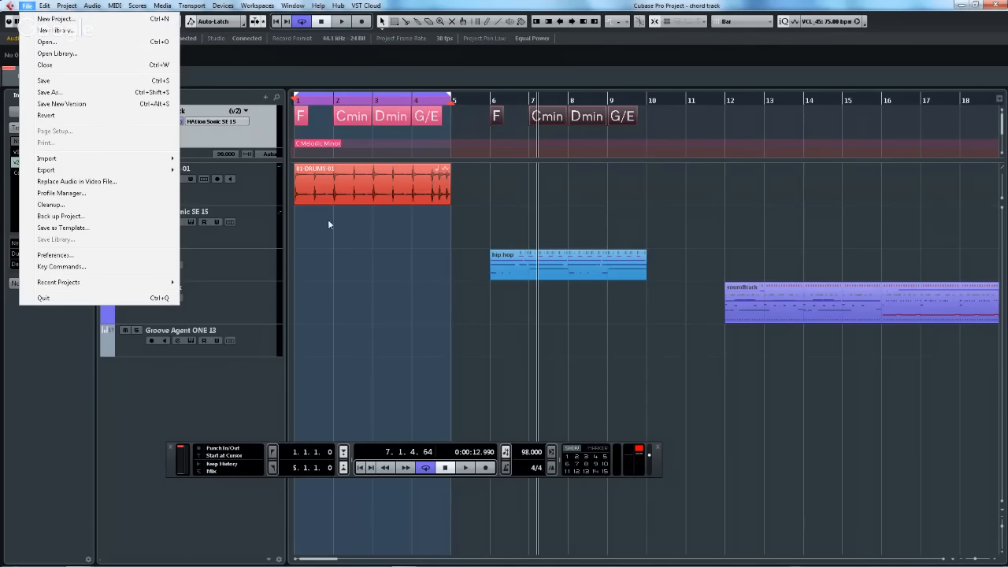
key("alt+Tab")
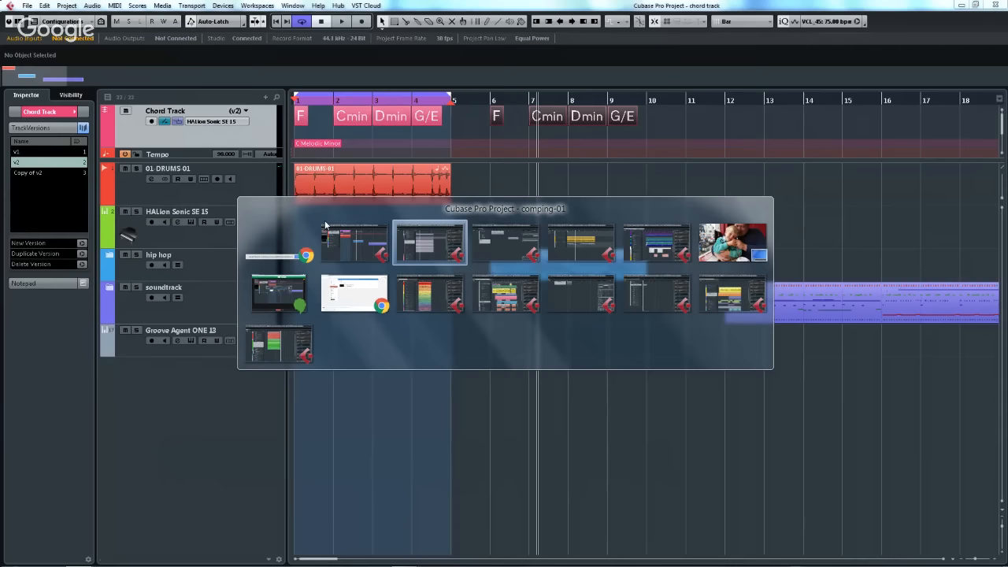
key("alt+Tab")
key("alt+Tab")
key("alt+Tab")
key("alt+Tab")
key("alt+Tab")
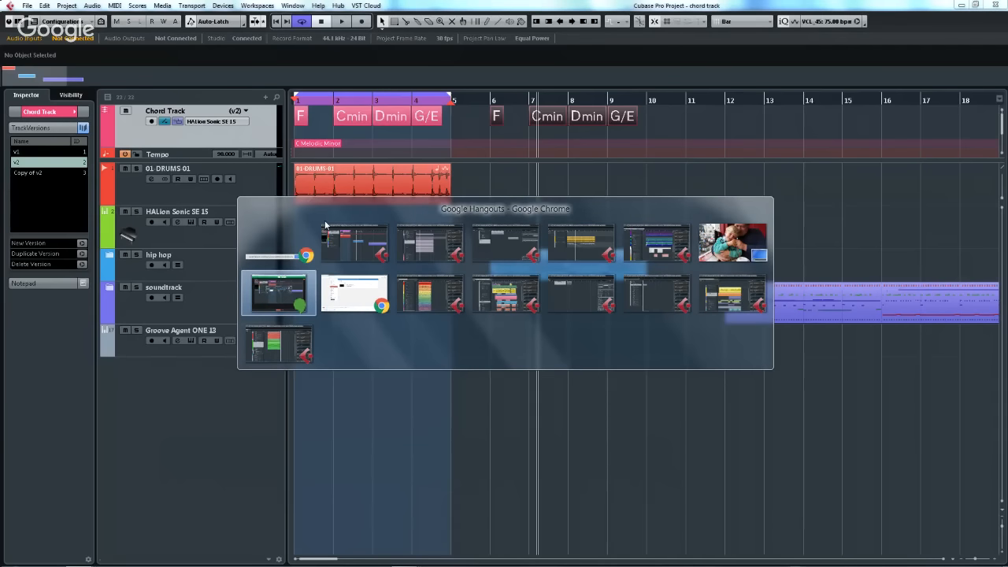
key("alt+Tab")
key("alt+Tab")
key("alt+Tab")
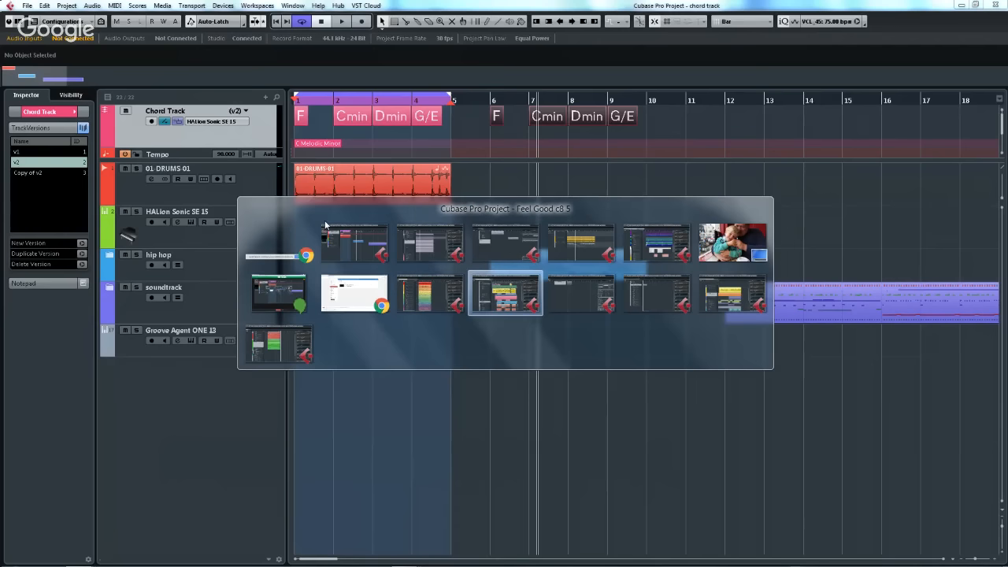
key("alt+Tab")
key("alt+Tab")
key("alt+Tab")
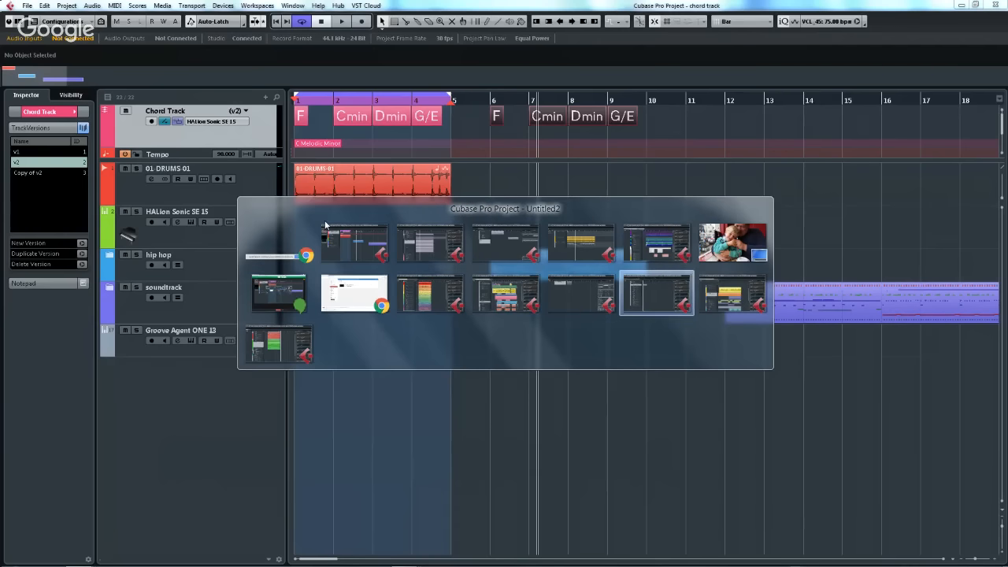
key("alt+Tab")
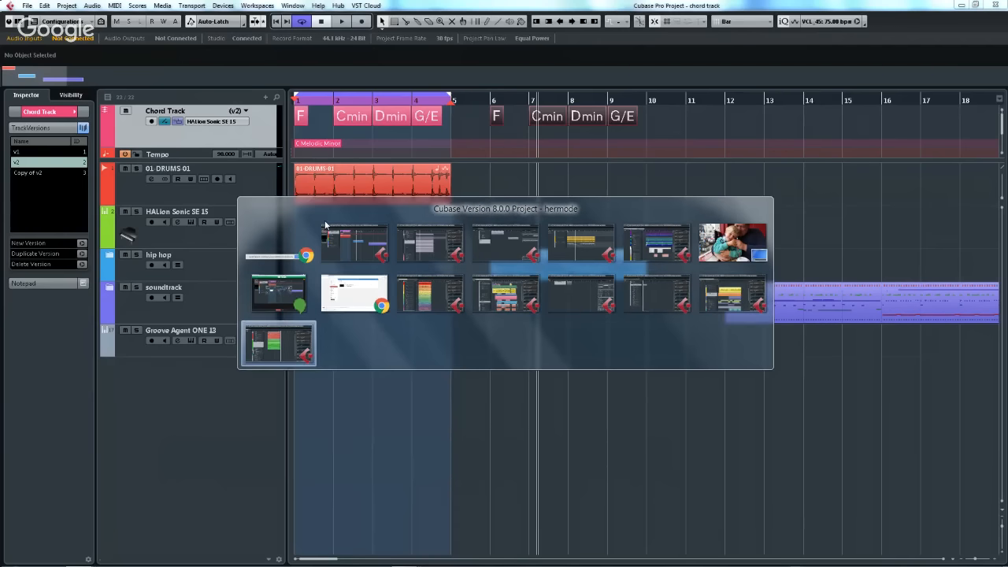
key("alt+Tab")
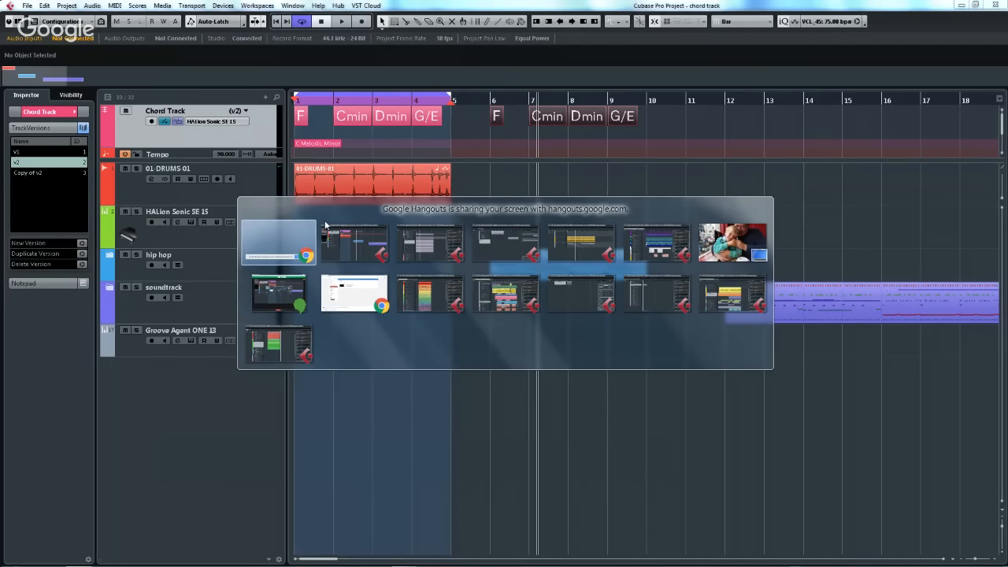
key("alt+Tab")
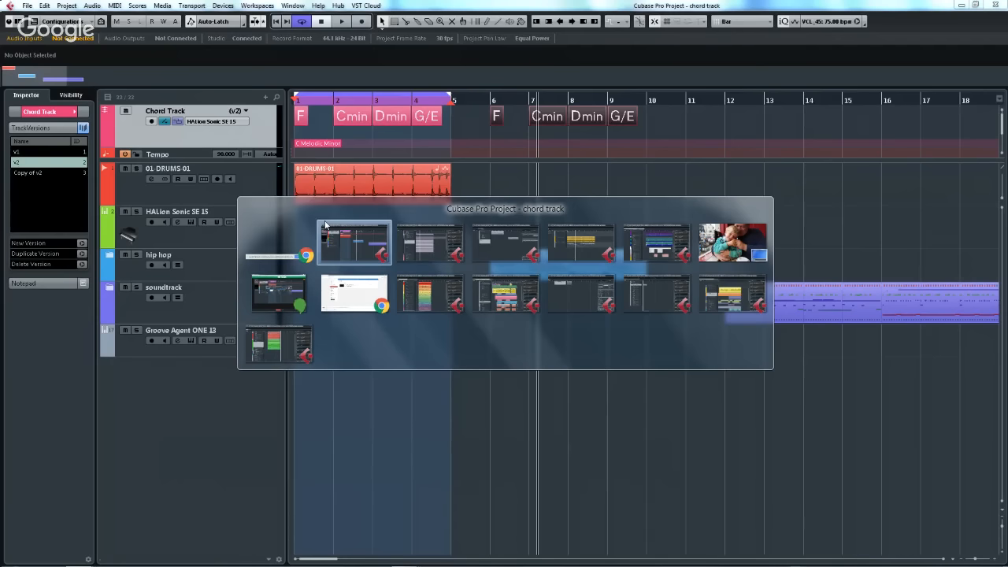
key("alt+Tab")
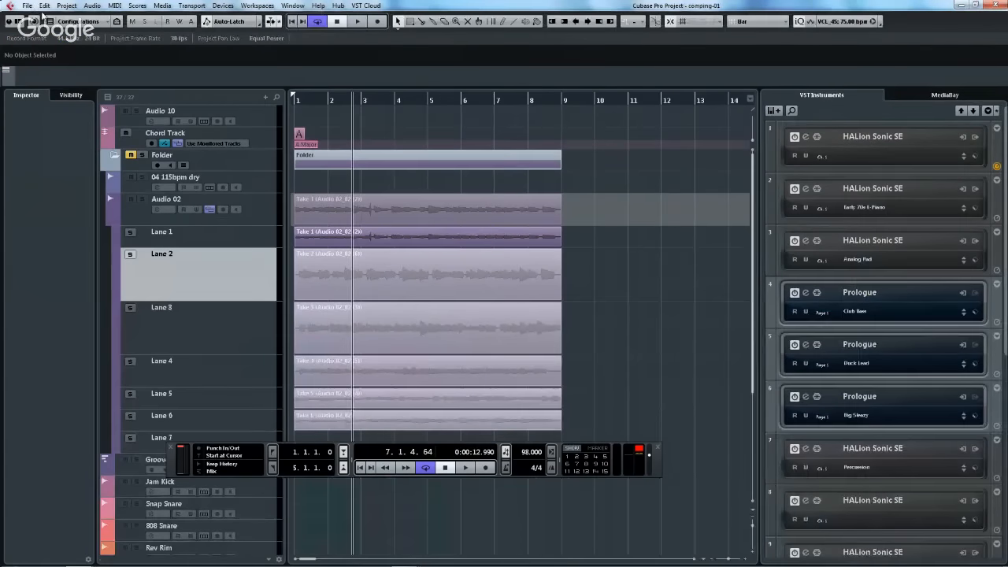
- Revert the comping-01 project to its last saved version and delete the newly recorded files
left_click(25, 7)
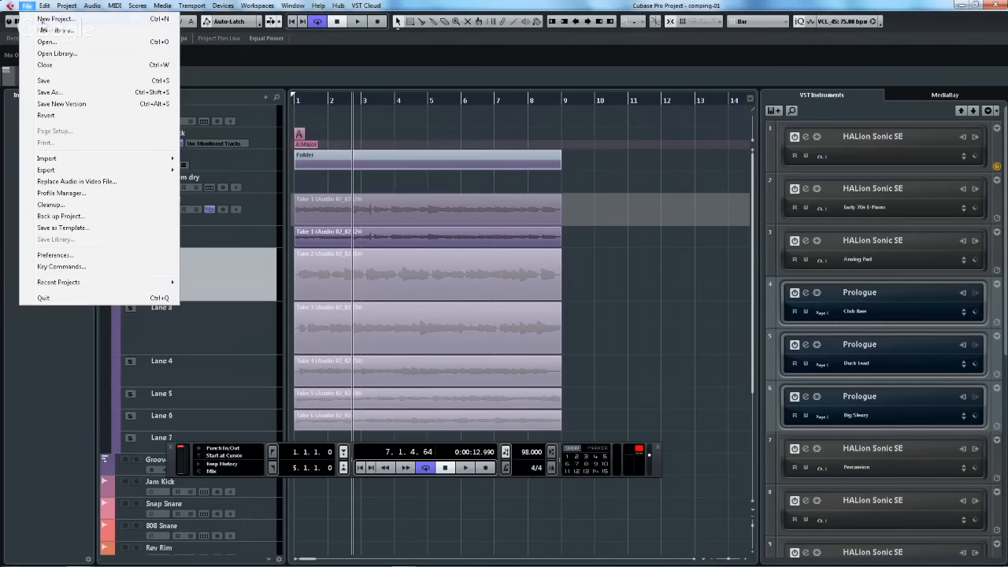
left_click(47, 116)
left_click(480, 304)
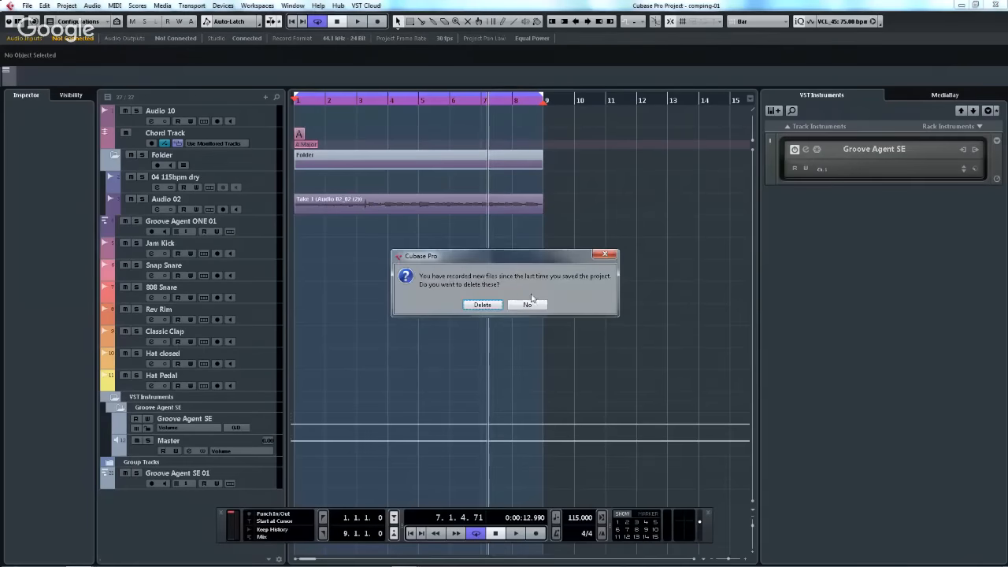
left_click(488, 303)
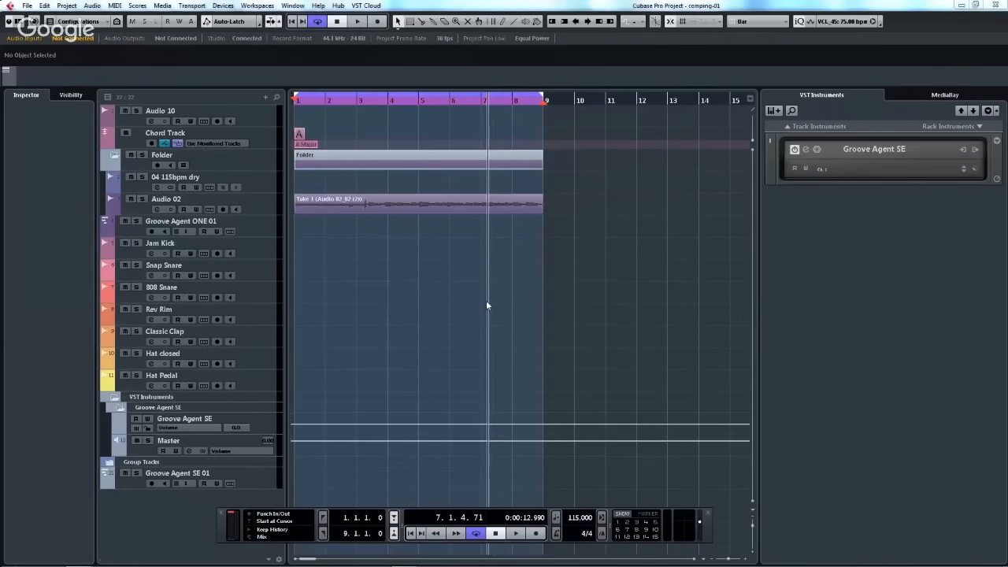
- Open the Groove Agent SE instrument, show its instrument pads and kit edit page, and audition the kick drum
left_click(805, 149)
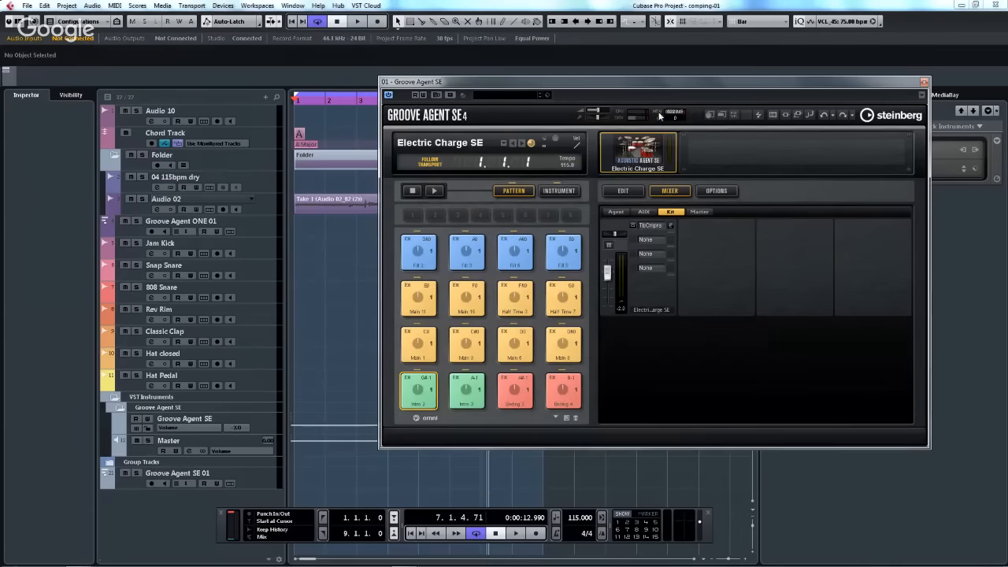
left_click(574, 191)
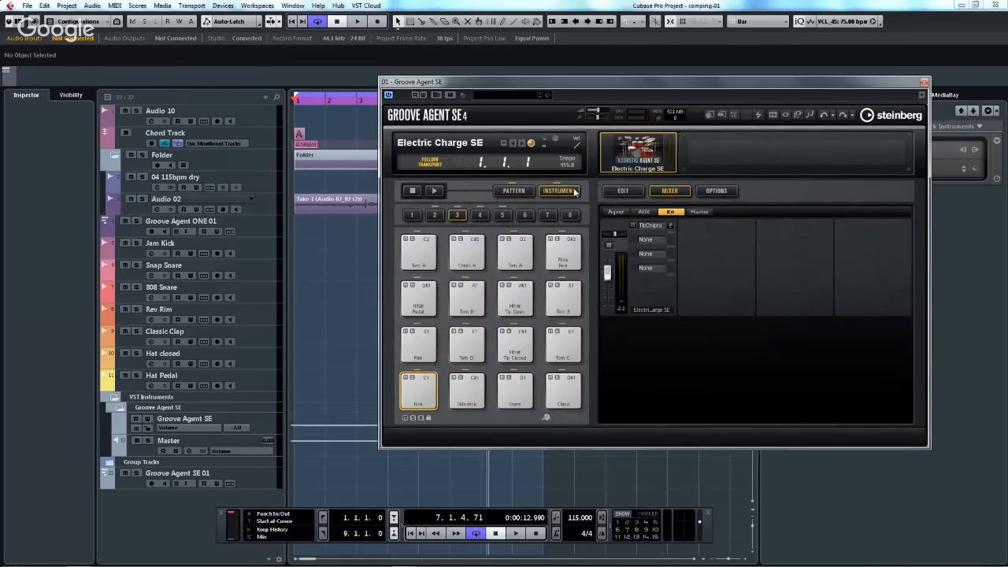
left_click(623, 191)
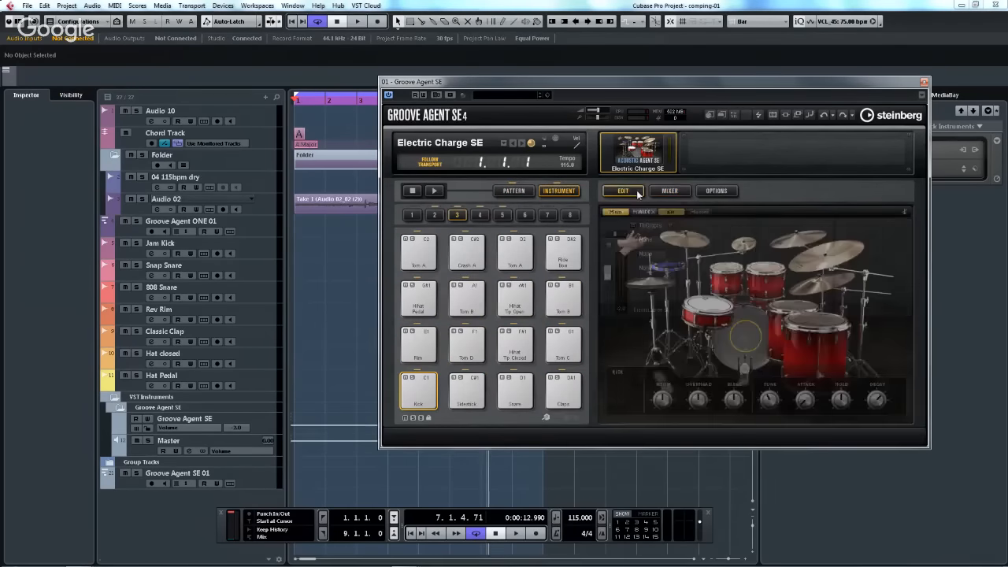
left_click(751, 342)
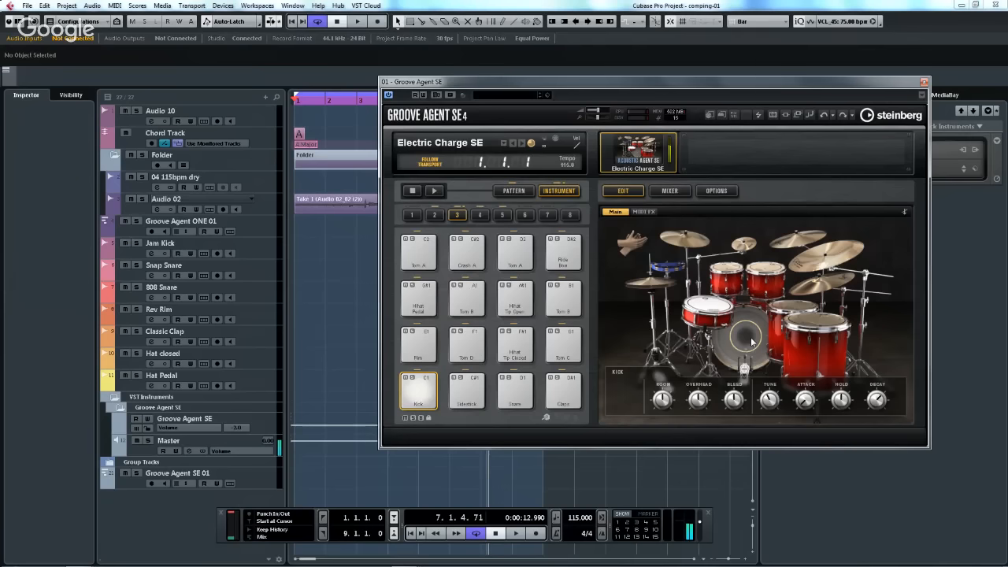
- Show the mixer of Groove Agent SE and look through its Agent, AUX and Kit pages, ending on the Agent channels
left_click(667, 192)
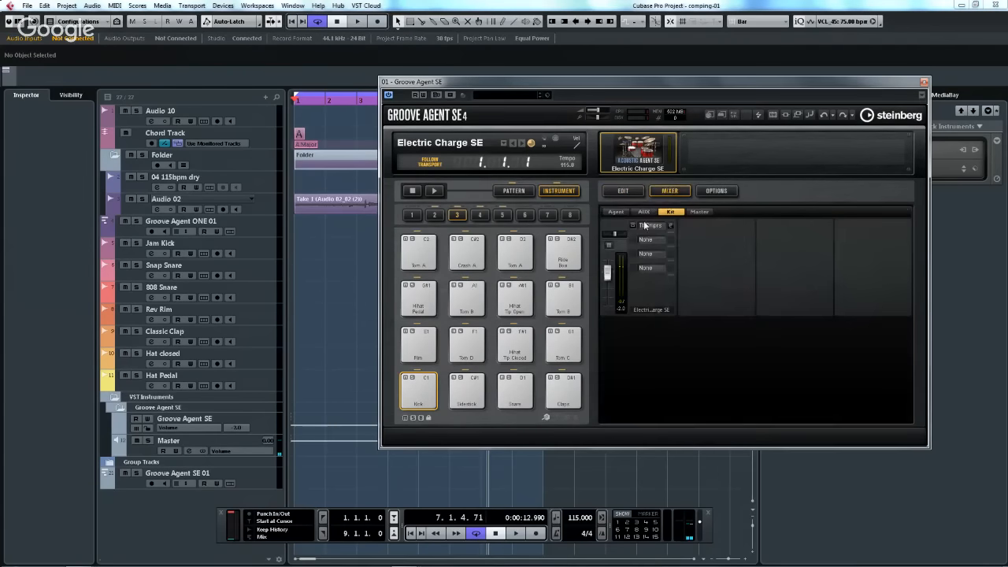
left_click(616, 213)
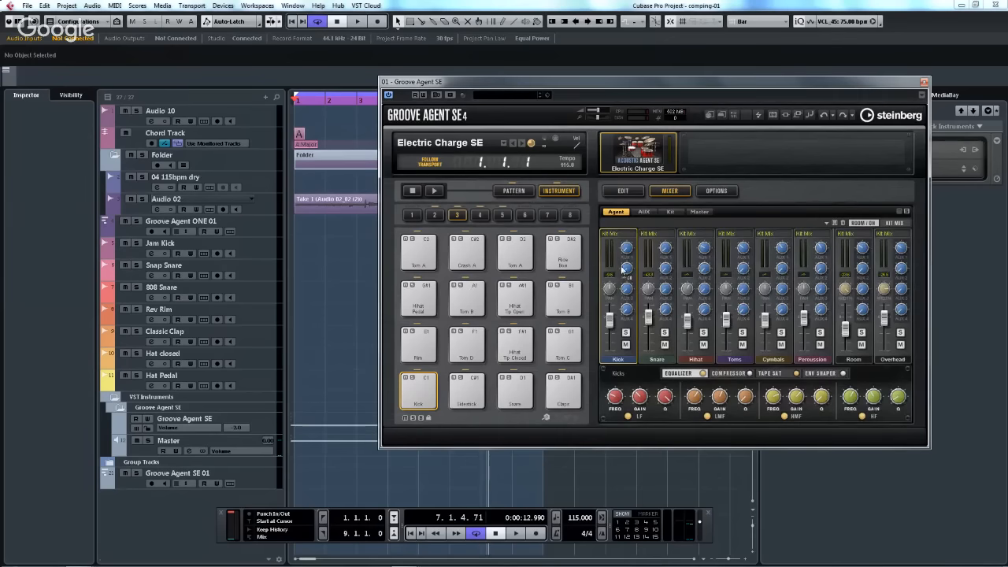
left_click(644, 212)
left_click(670, 212)
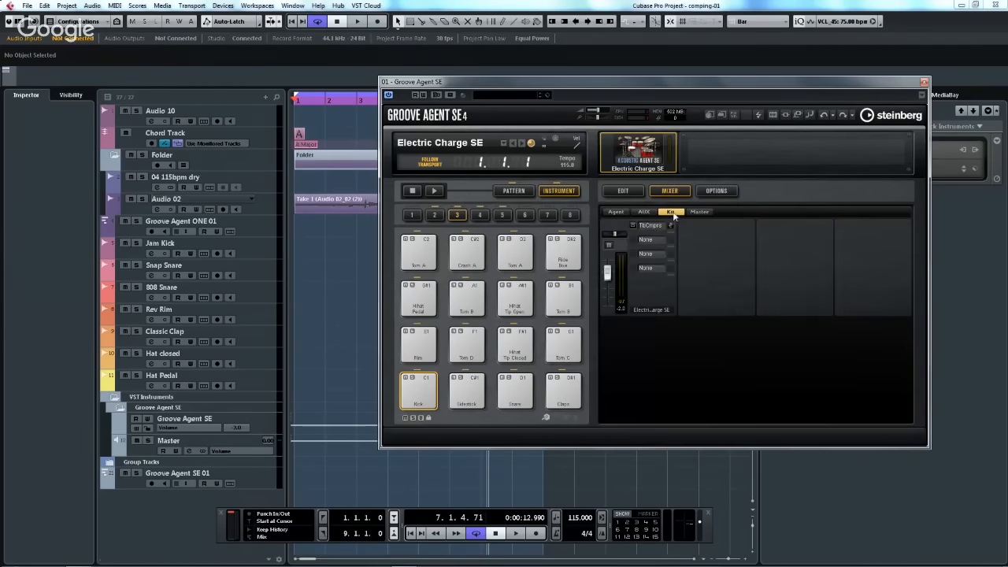
left_click(619, 211)
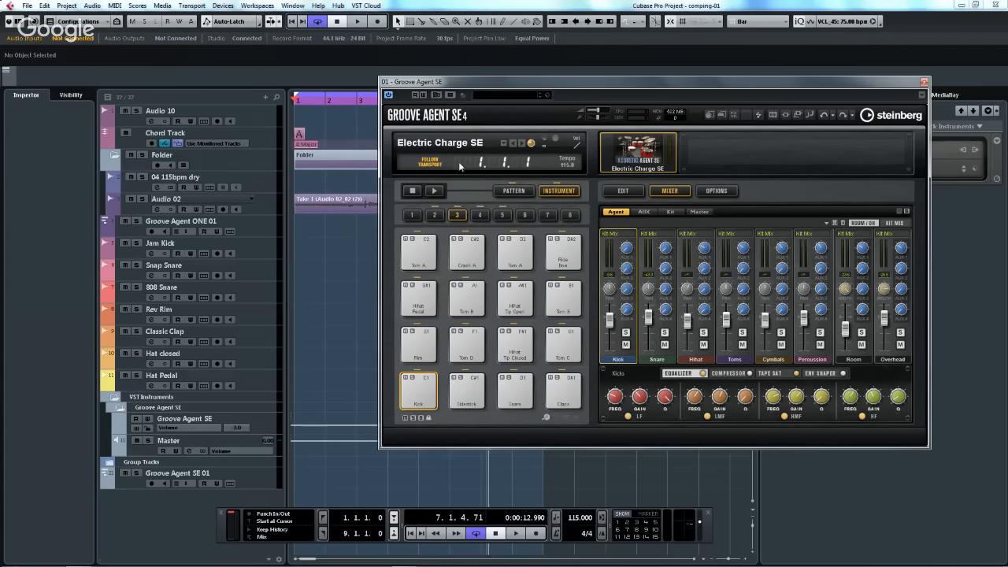
- Play the drum pattern and go through the kick channel's equalizer, compressor, tape saturator and envelope shaper, switching the compressor on
left_click(433, 192)
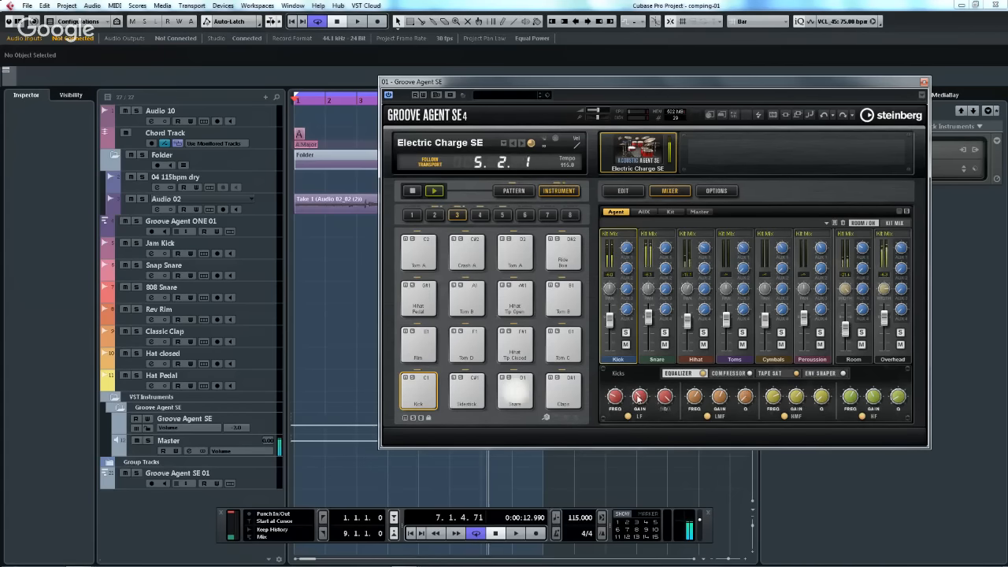
mouse_move(618, 378)
left_mouse_down()
mouse_move(619, 353)
mouse_move(615, 376)
left_mouse_up()
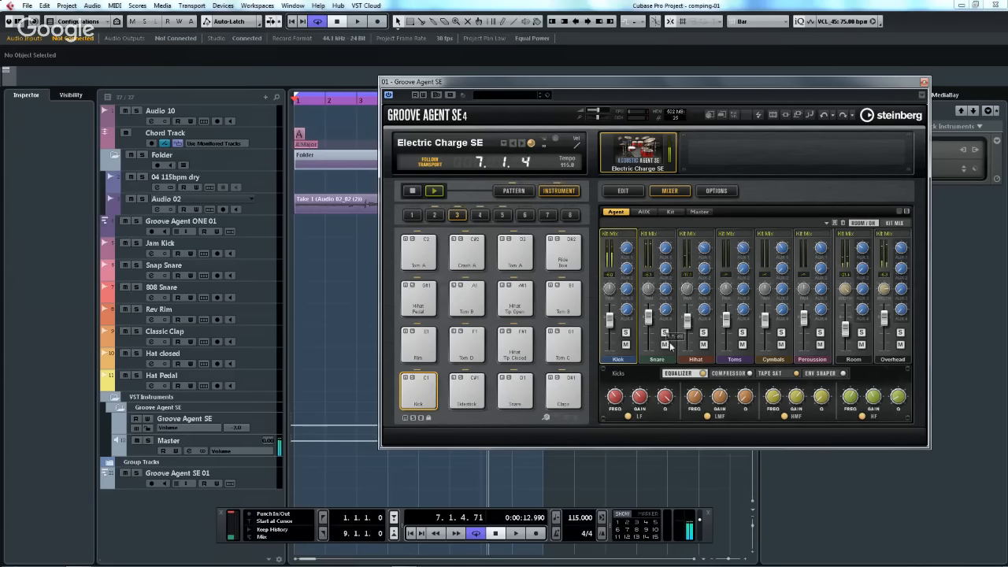
left_click(746, 376)
left_click(748, 374)
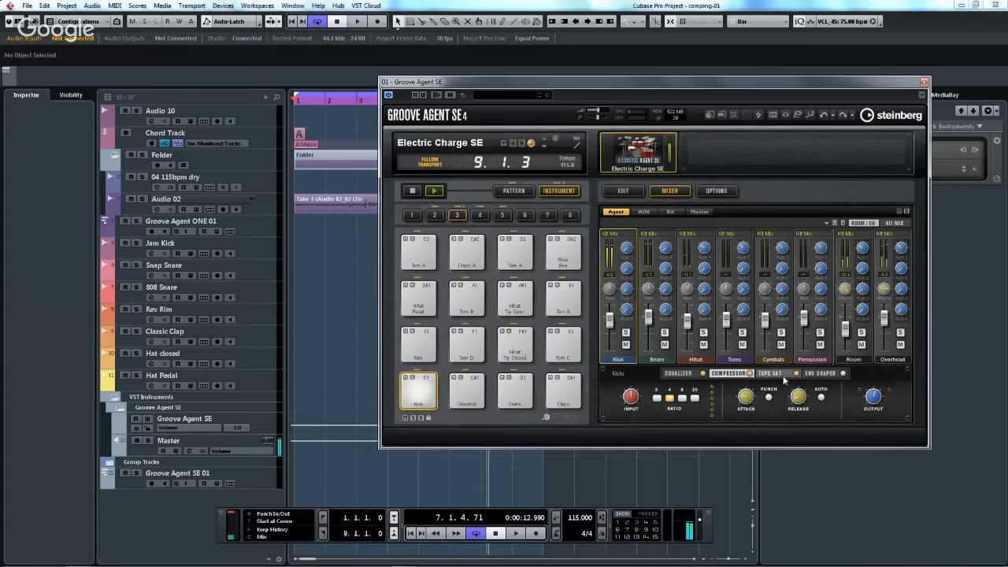
left_click(778, 376)
left_click(819, 374)
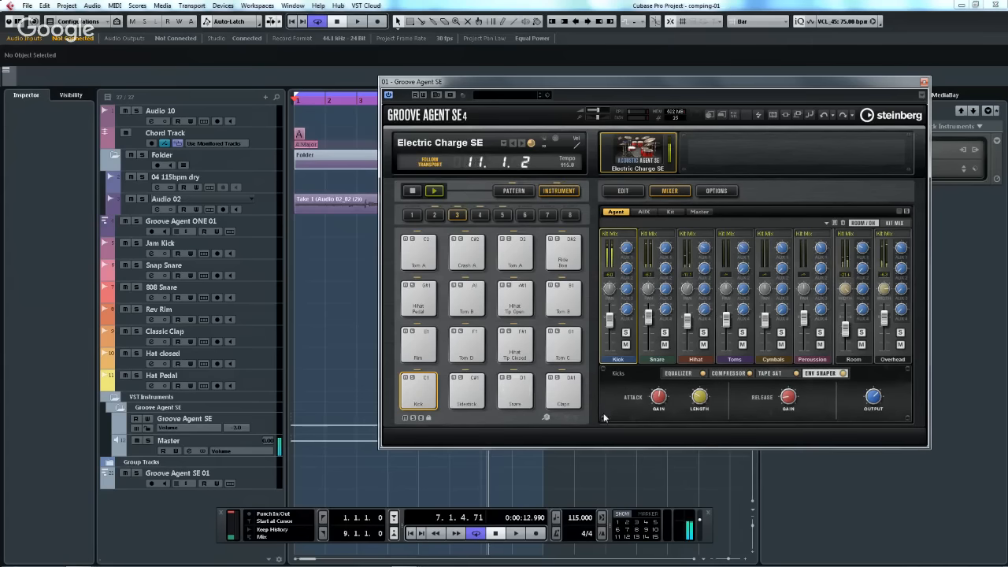
- Select the snare channel and view the output routing choices of the kick channel, leaving the routing list without picking one
left_click(653, 359)
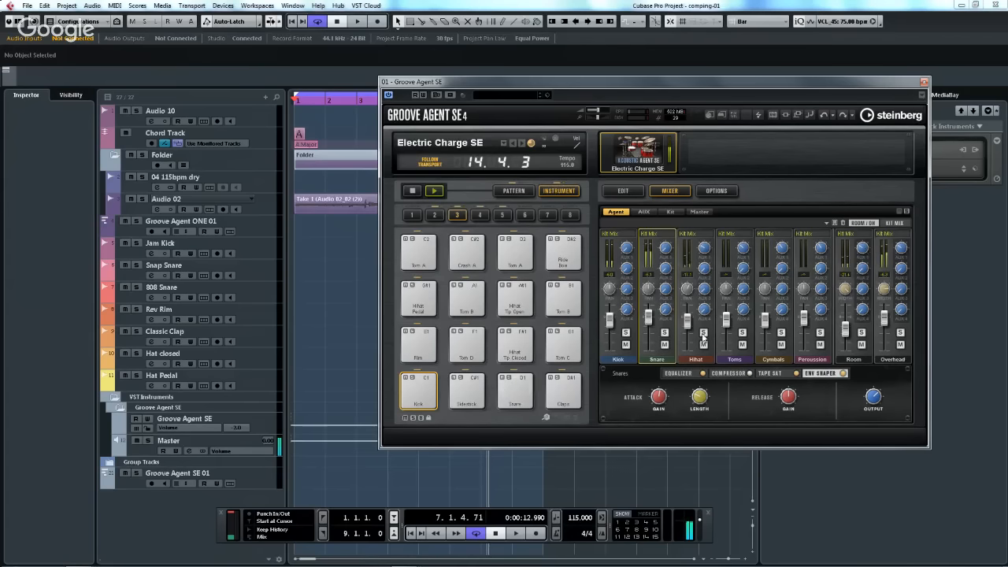
left_click(612, 234)
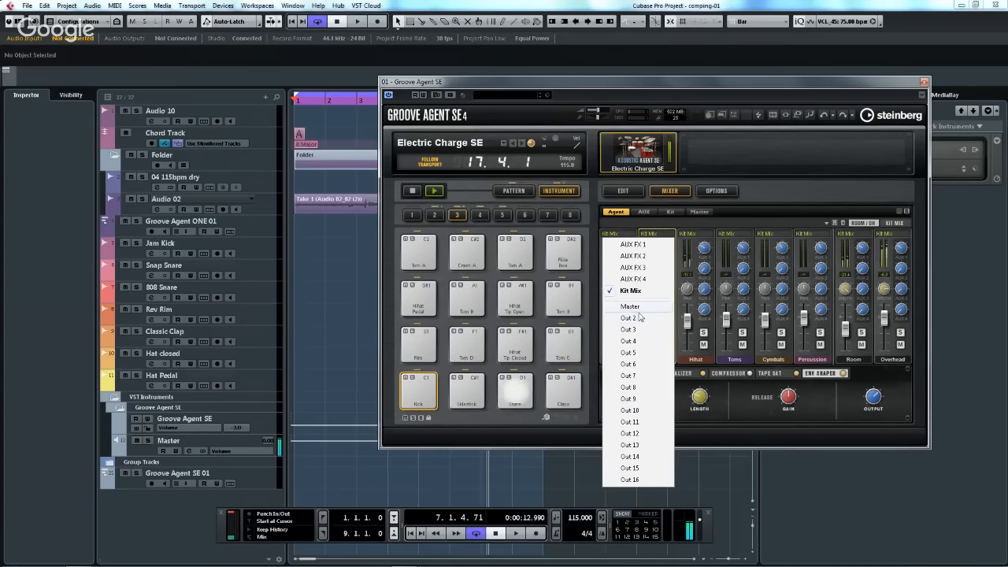
left_click(686, 81)
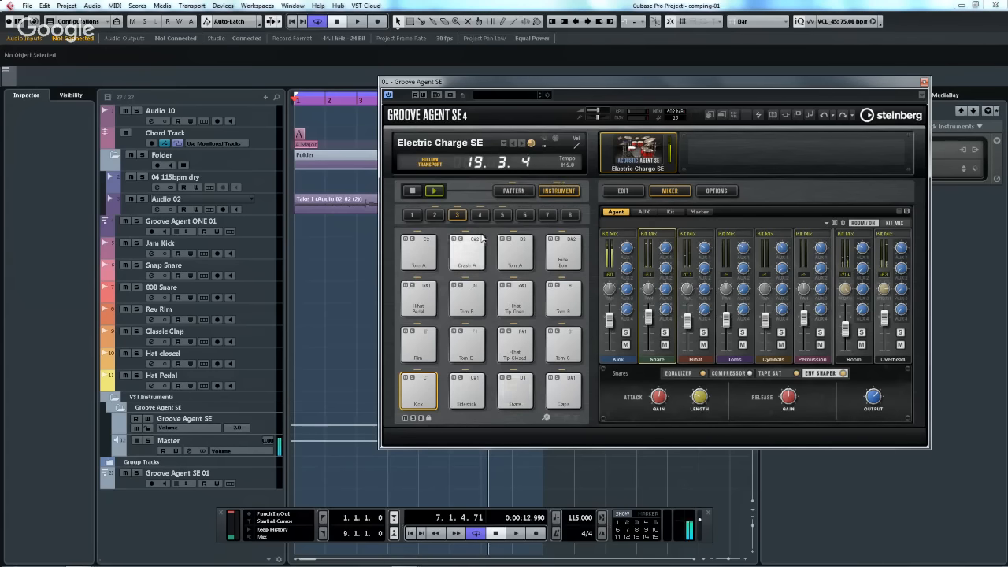
- Load a Multi Delay into the first slot of AUX FX 2 and feed the drums into it through the Agent channel sends
left_click(643, 212)
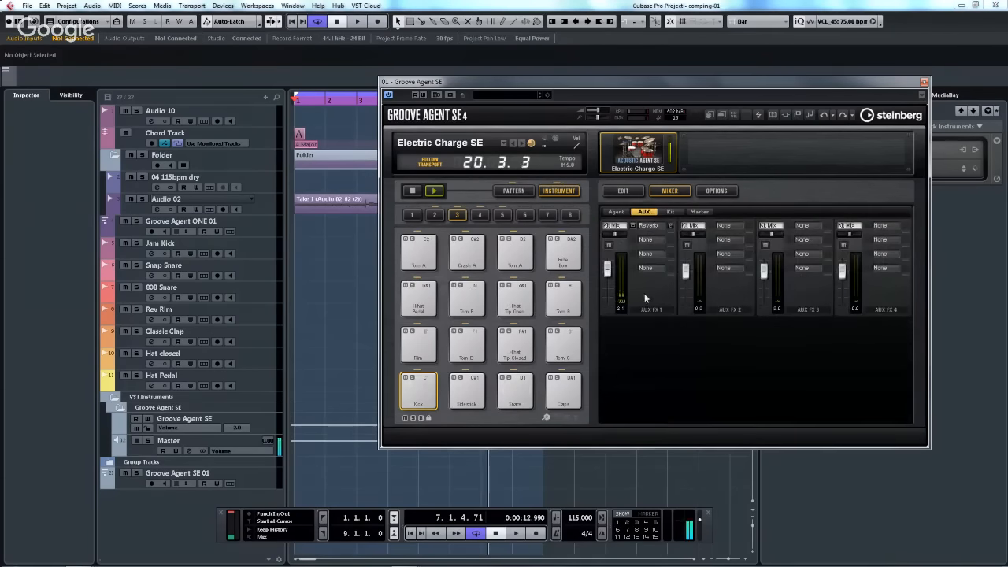
left_click(728, 226)
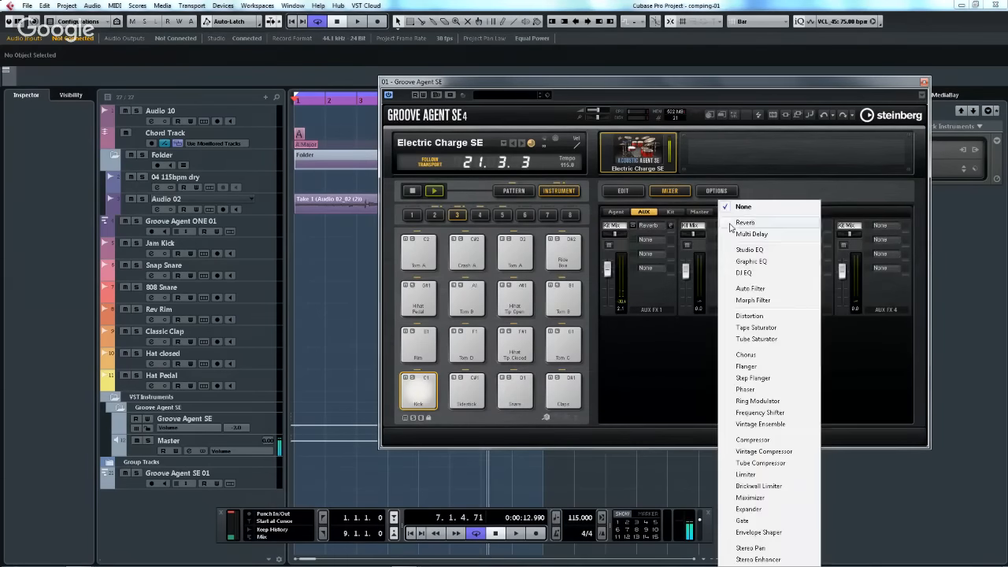
left_click(752, 235)
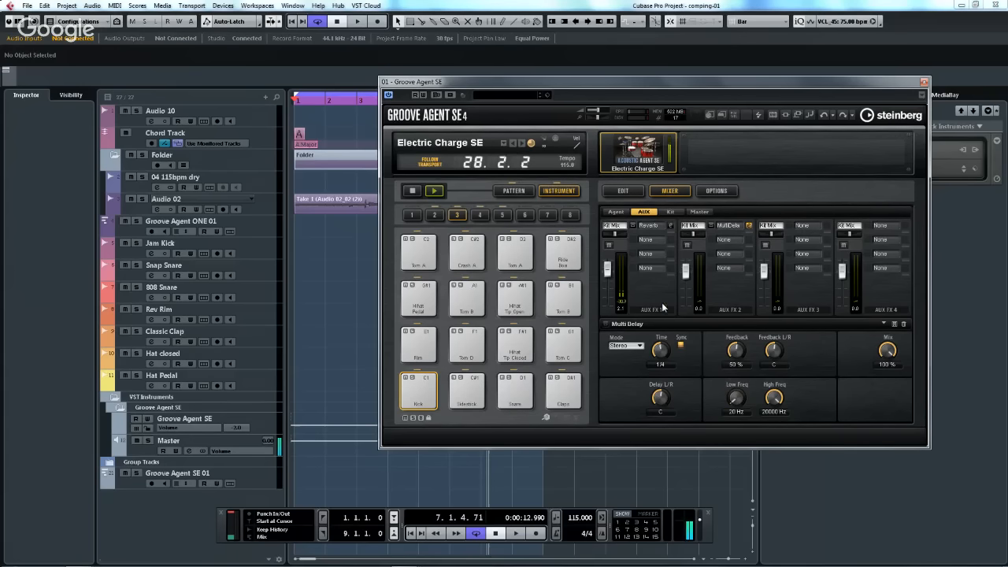
left_click(615, 212)
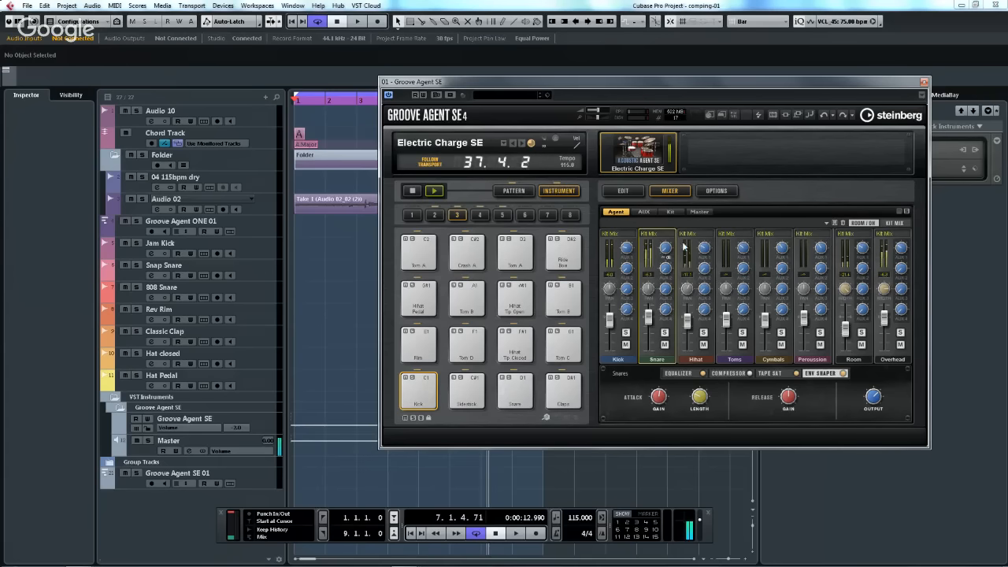
left_click(622, 238)
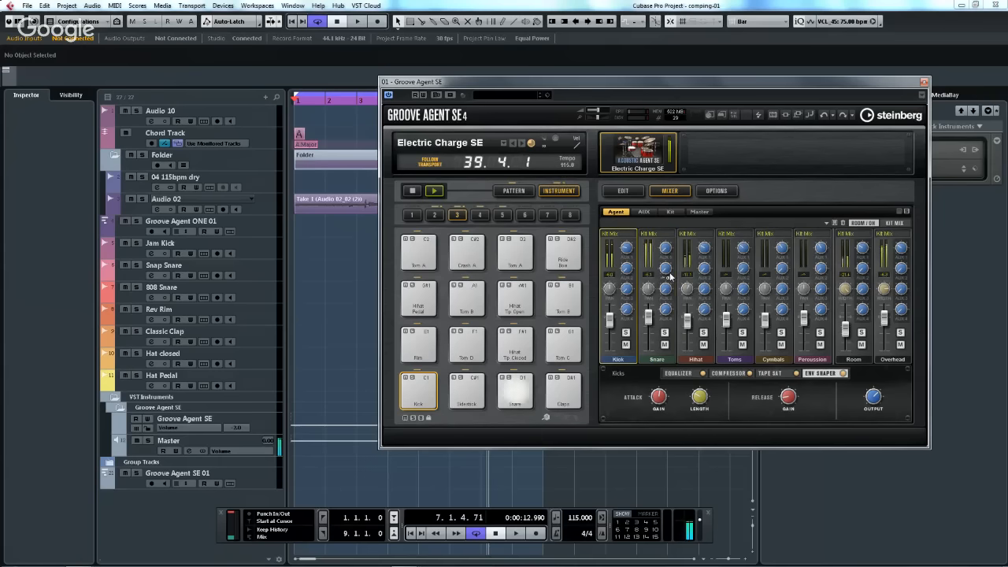
- Set the Multi Delay on AUX FX 2 to 1/16 time, 24 % feedback and 61 % mix, with Feedback L/R offset to the left
left_click(654, 212)
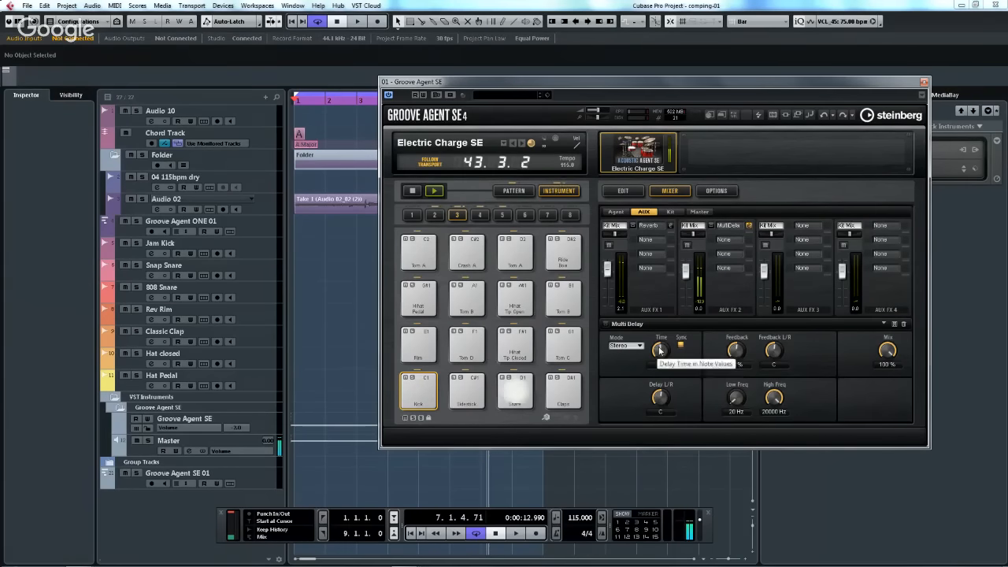
left_click_drag(657, 351, 633, 353)
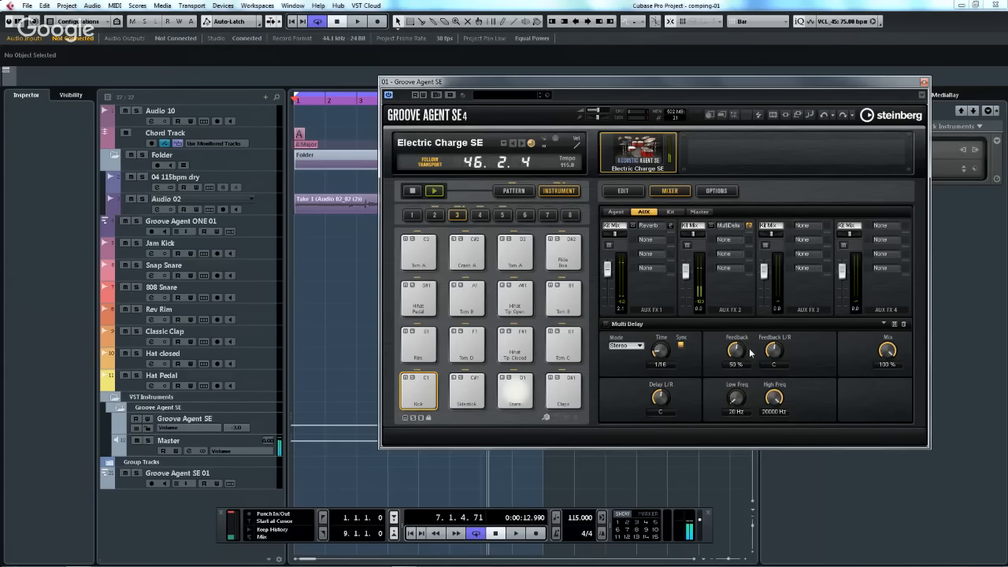
left_click_drag(734, 351, 760, 357)
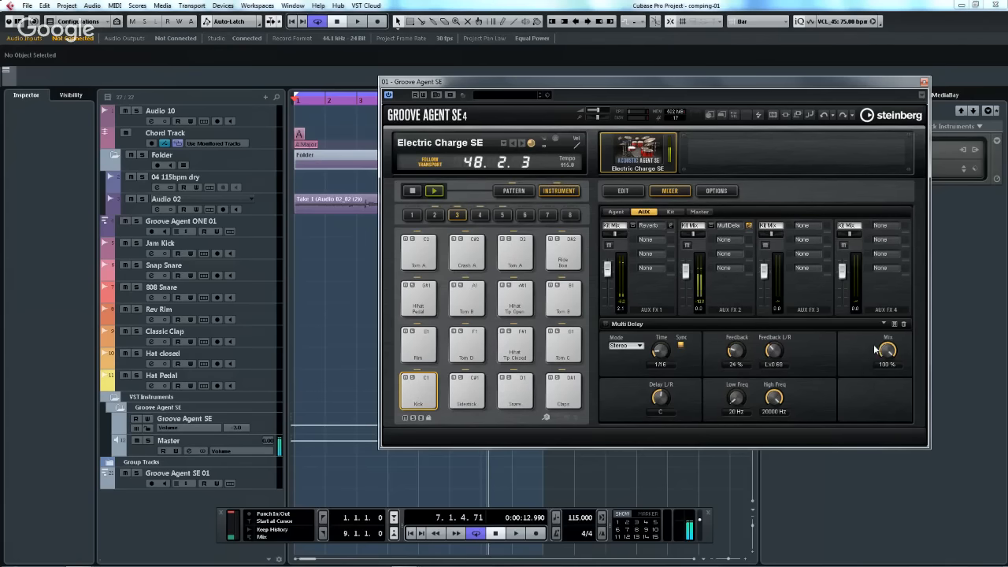
left_click_drag(875, 351, 877, 363)
mouse_move(876, 363)
left_mouse_down()
mouse_move(863, 391)
mouse_move(872, 373)
left_mouse_up()
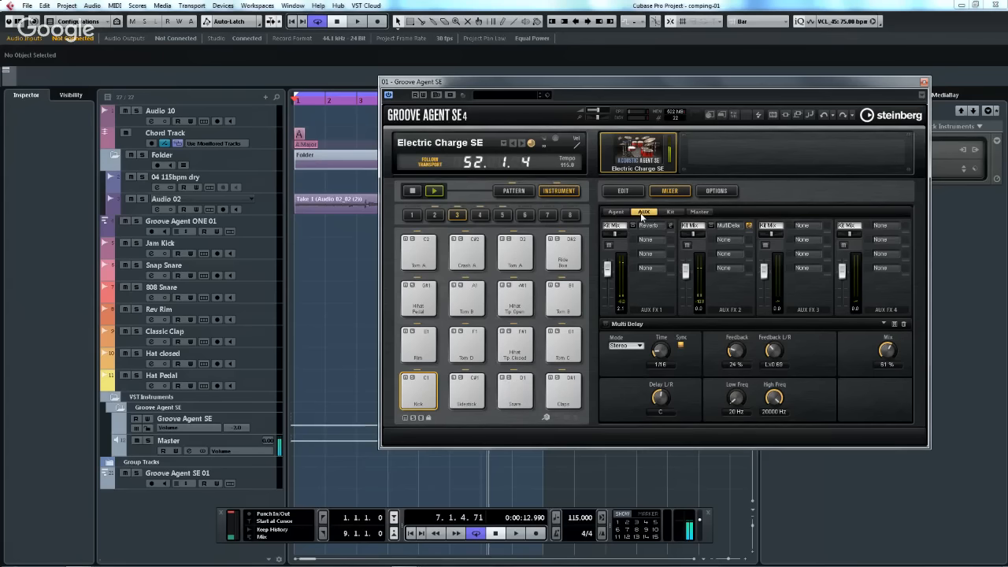
- Compare the effect slots on the mixer's Kit and Master pages
left_click(670, 212)
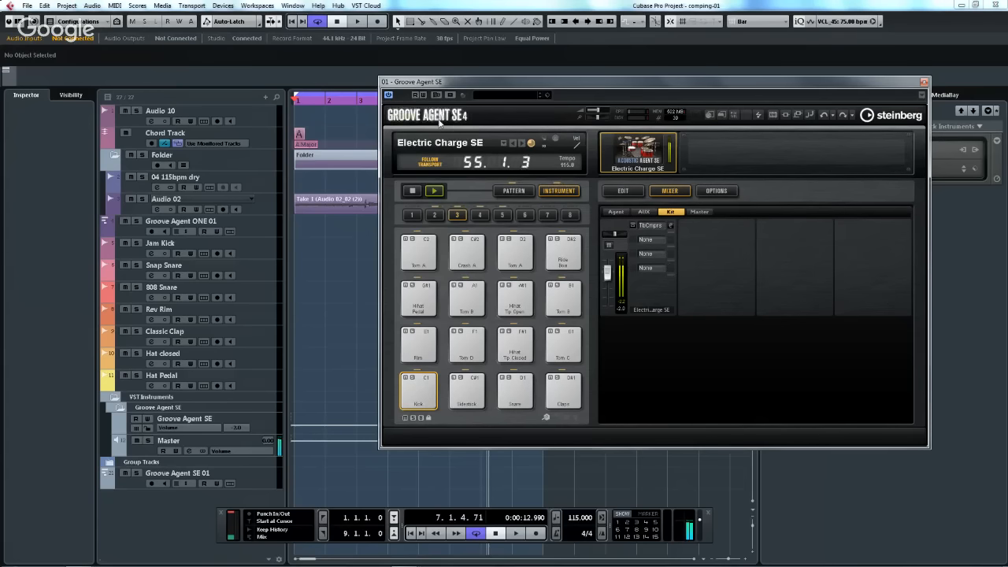
left_click(700, 212)
left_click(670, 211)
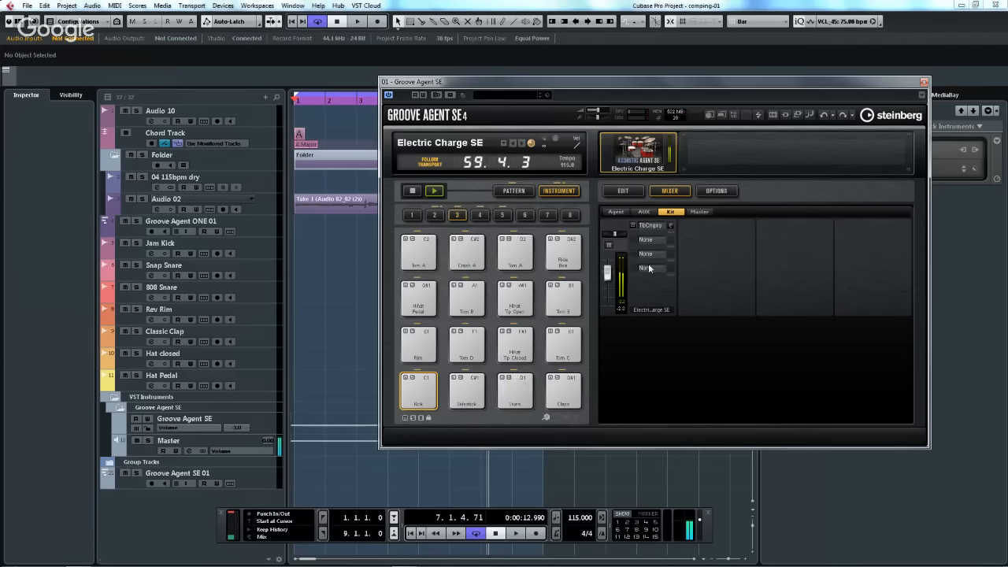
left_click(703, 212)
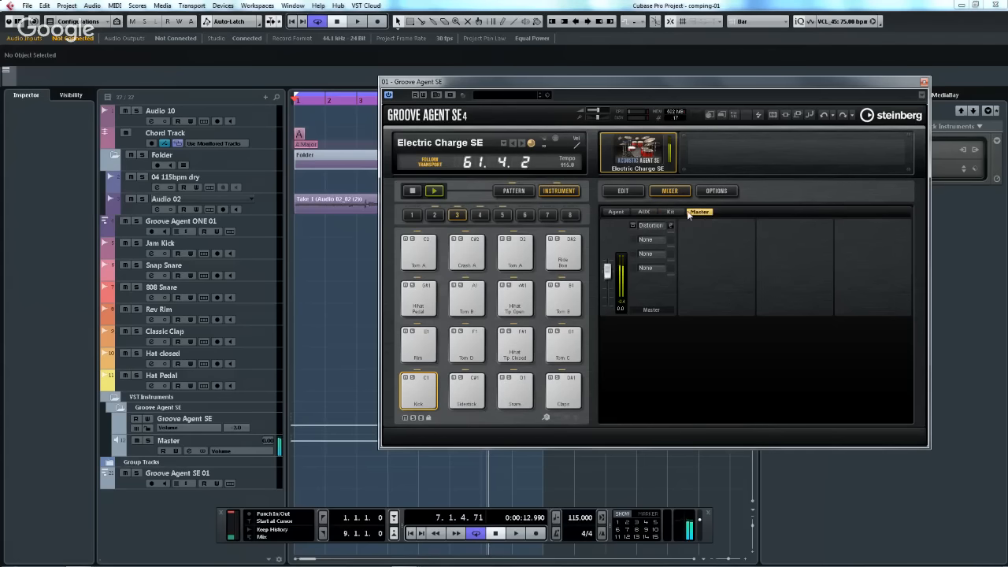
- Insert a Multi Delay in the second effect slot of the Kit channel and replace it with a Flanger
left_click(647, 237)
left_click(661, 234)
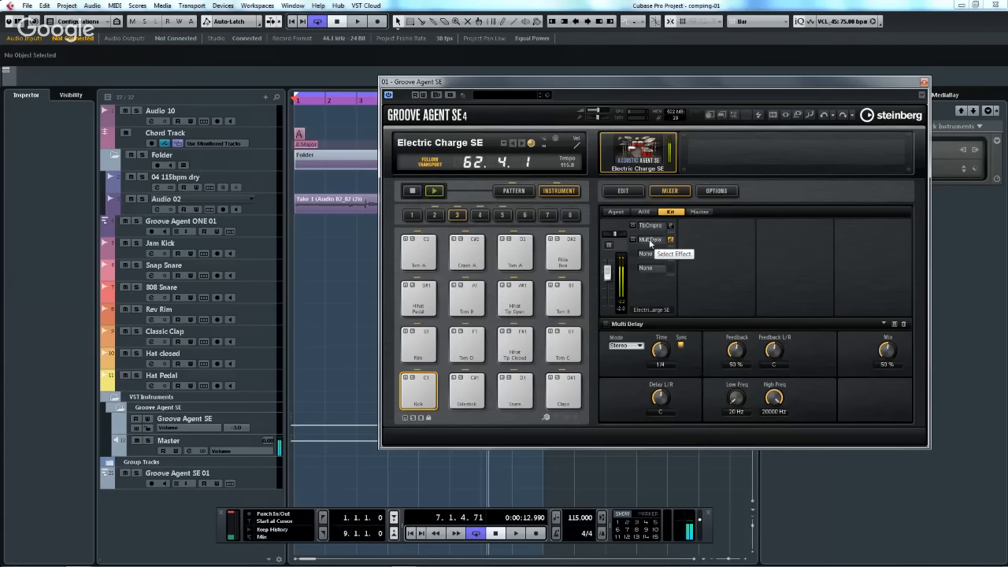
left_click(654, 240)
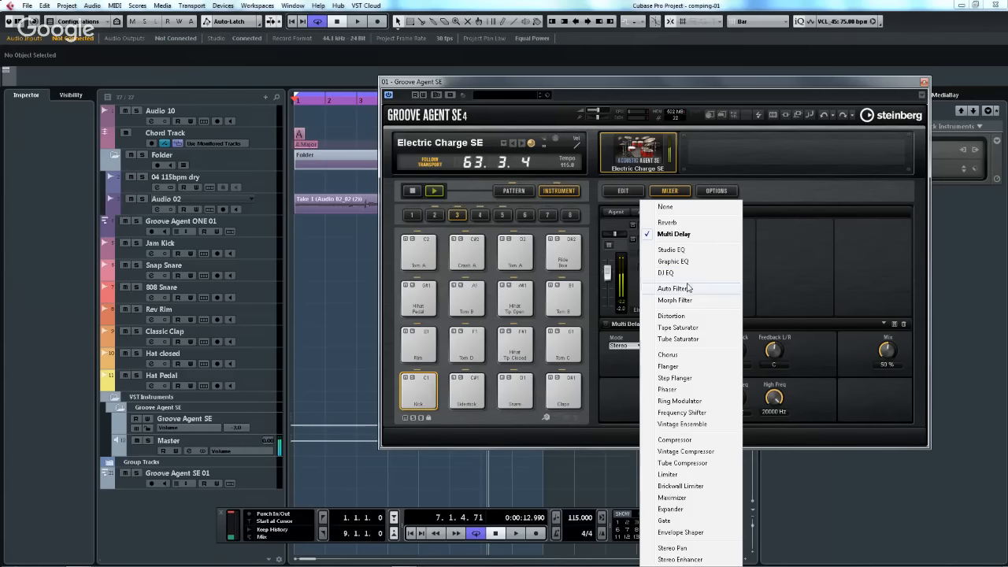
left_click(688, 367)
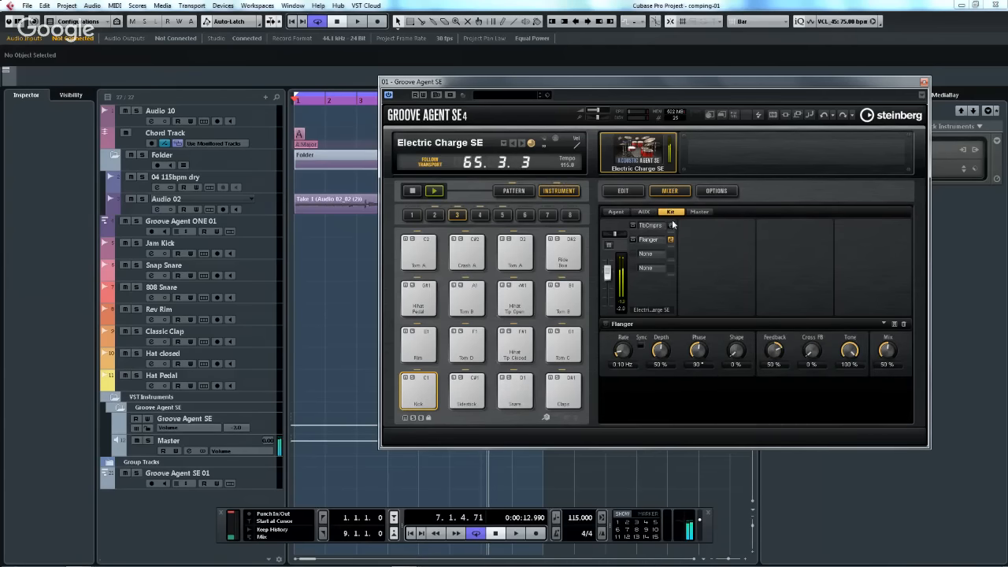
- Check the Master page's effects and clear the Flanger from the Kit channel's second slot by choosing None
left_click(699, 212)
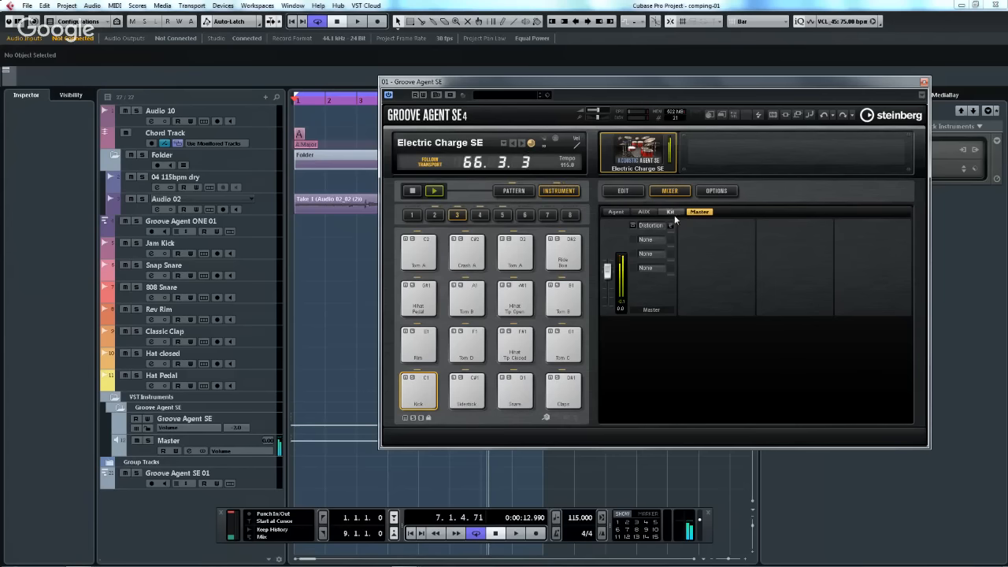
left_click(668, 213)
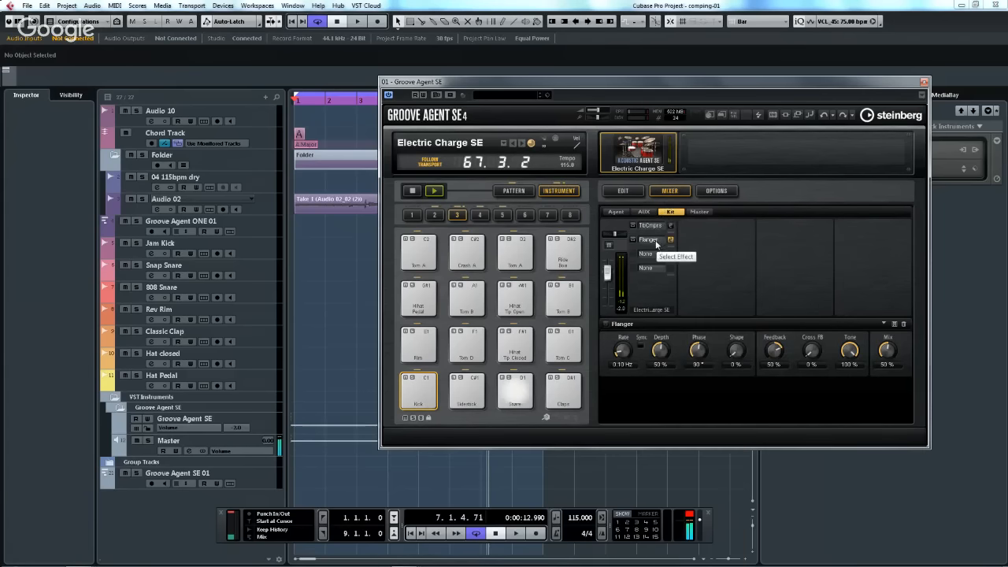
left_click(653, 240)
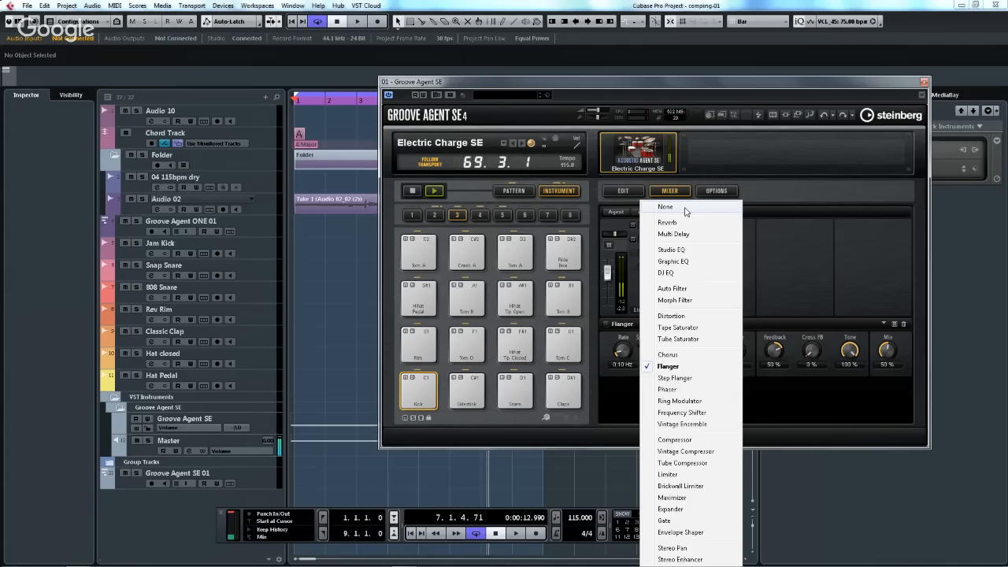
left_click(685, 209)
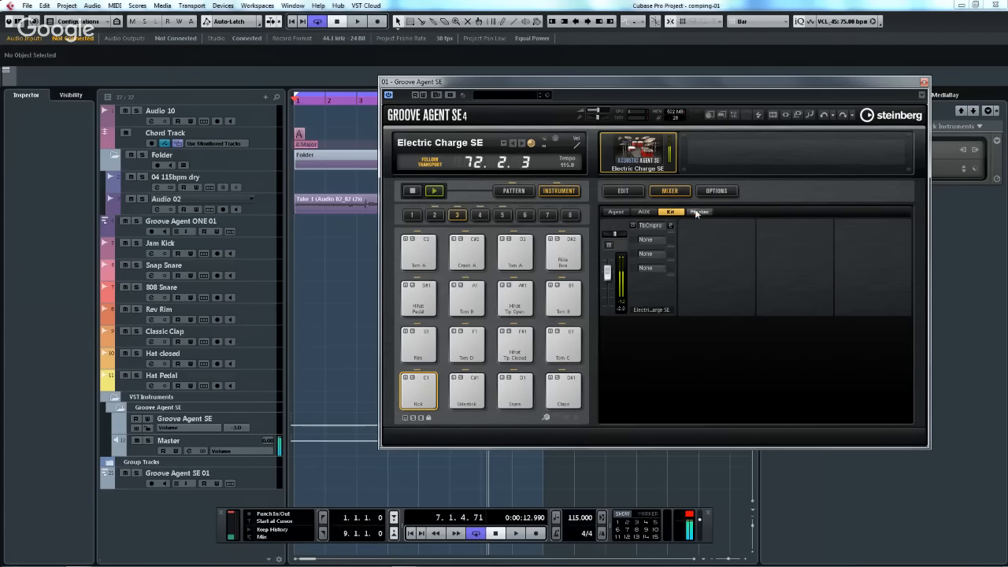
- Stop the drum pattern and move the instrument window clear of the VST Instruments rack
key("space")
key("space")
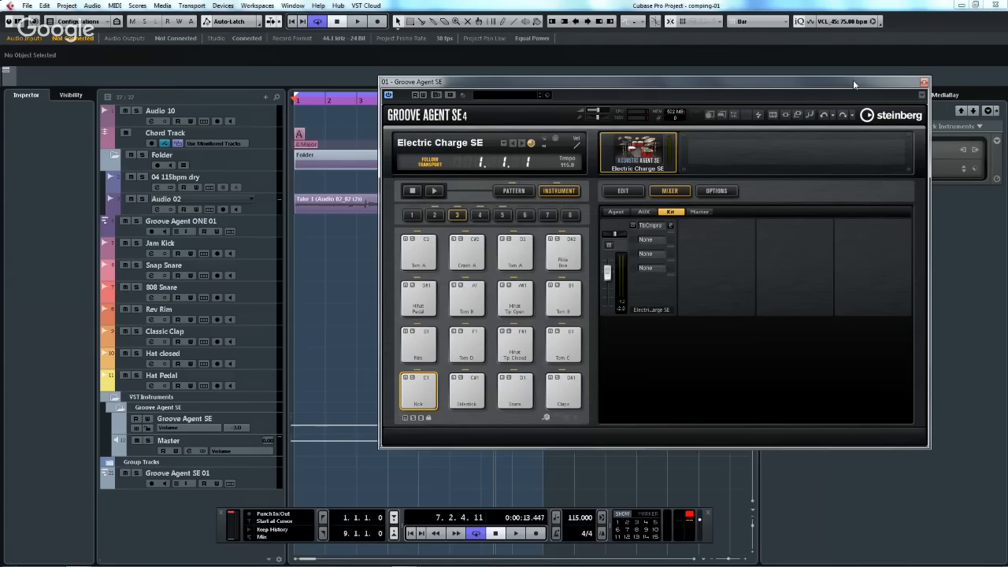
left_click_drag(853, 80, 678, 89)
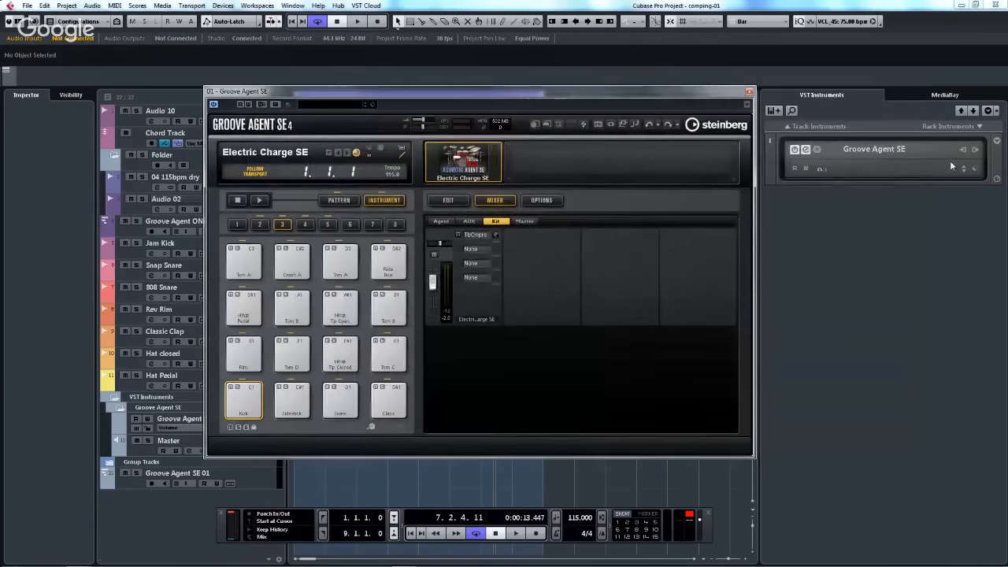
- Activate the additional stereo outputs Out 2, Out 3 and Out 4 for Groove Agent SE in the instrument rack
left_click(975, 148)
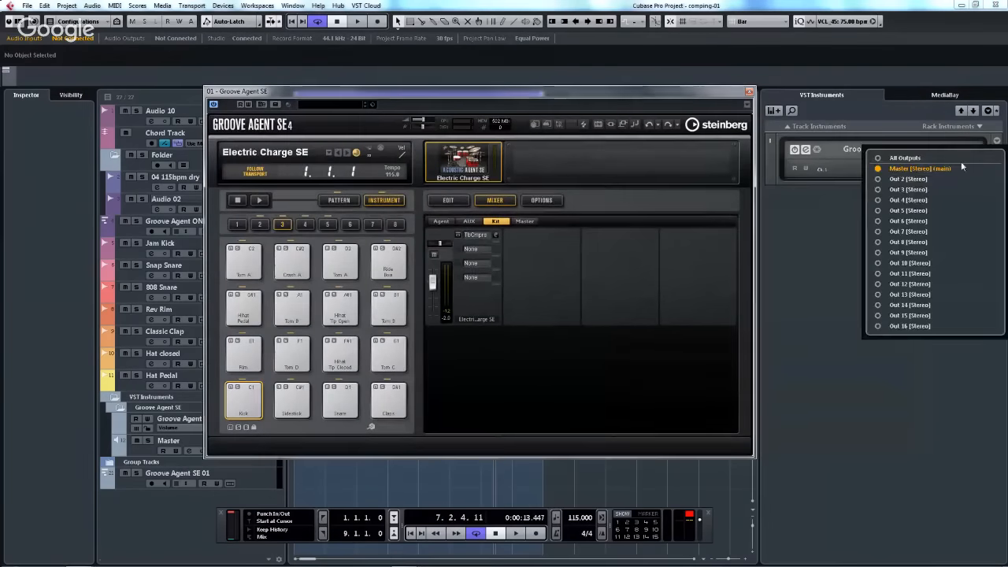
left_click(878, 189)
left_click(877, 201)
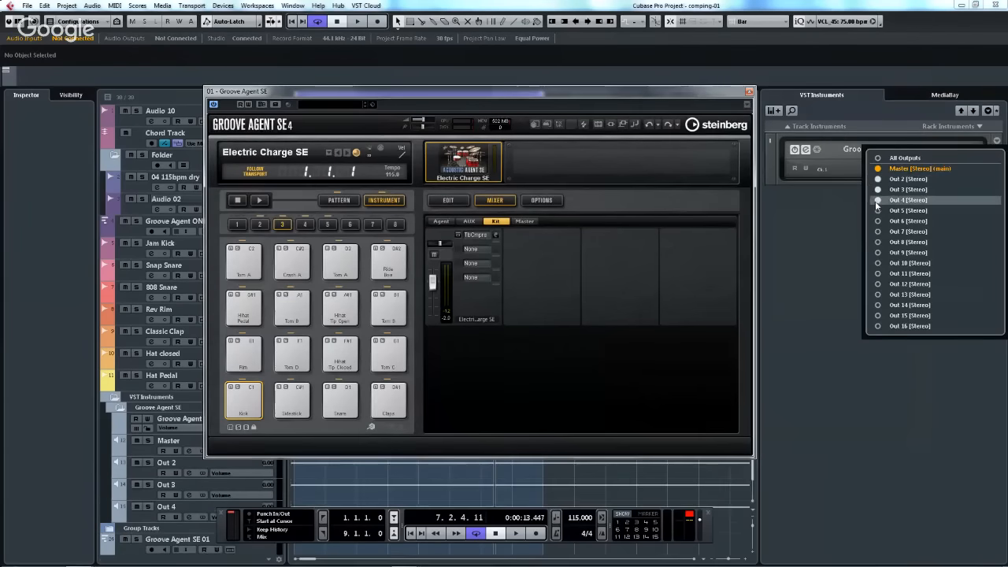
left_click(826, 223)
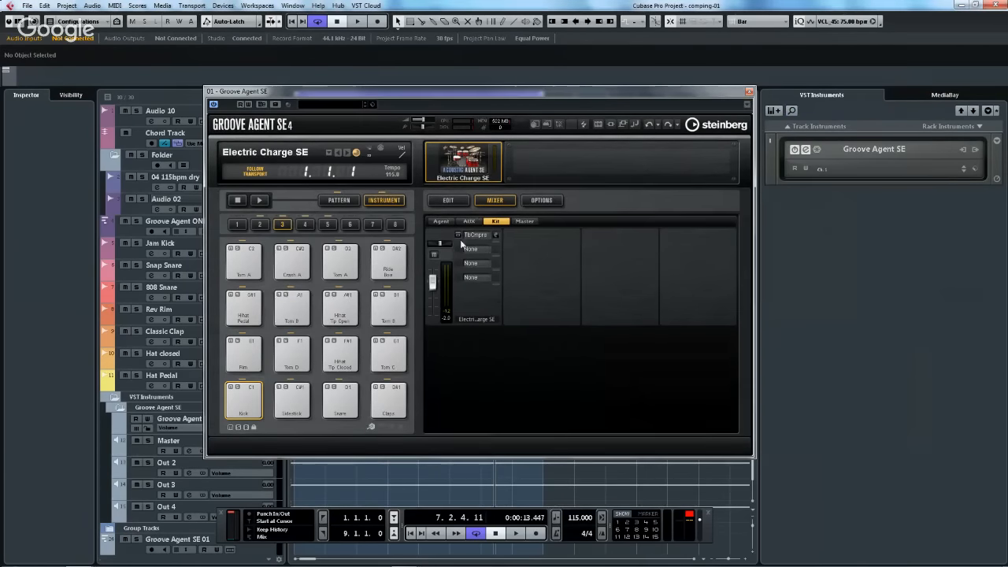
- Audition the snare and the kick on the drum kit's Edit page
left_click(448, 200)
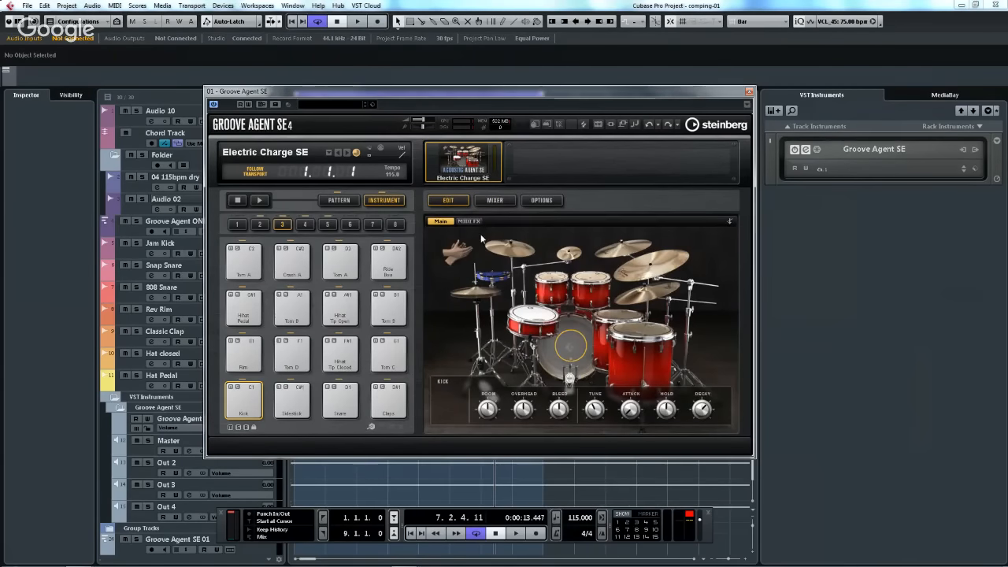
left_click(535, 317)
left_click(571, 355)
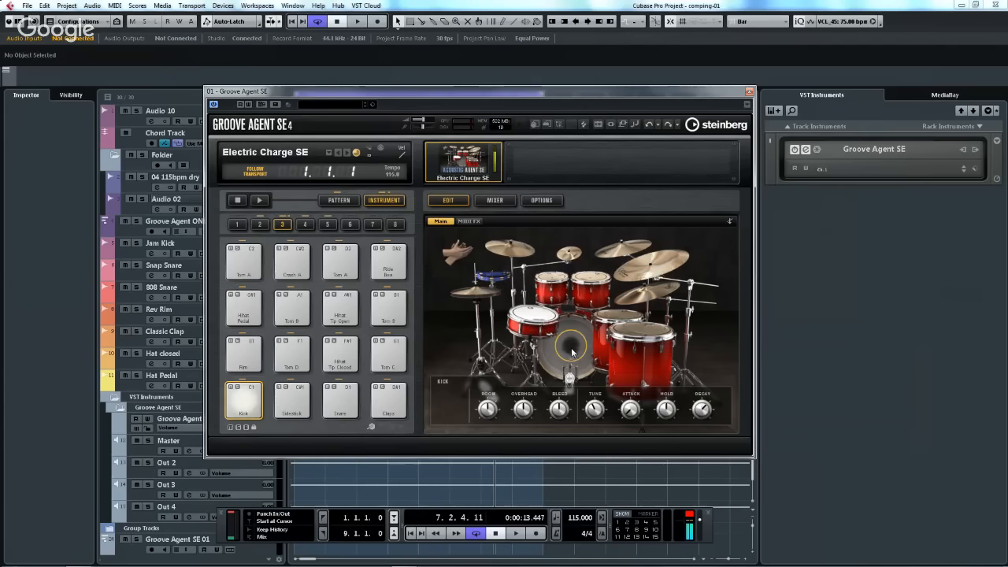
- Route the Kick channel to Master, the Snare channel to Out 2 and the Hihat channel to Out 3 in the Agent mixer
left_click(495, 200)
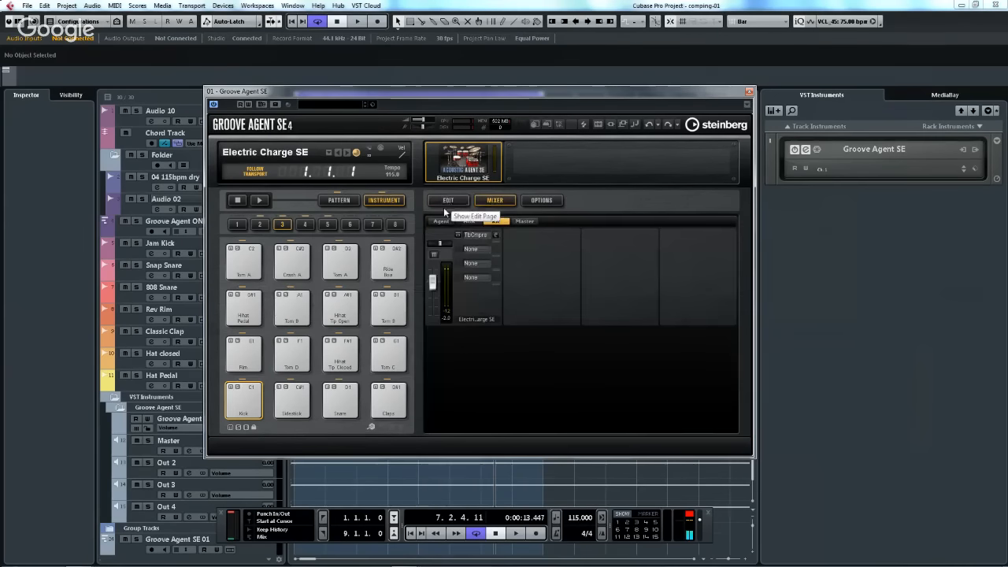
left_click(441, 221)
left_click(438, 243)
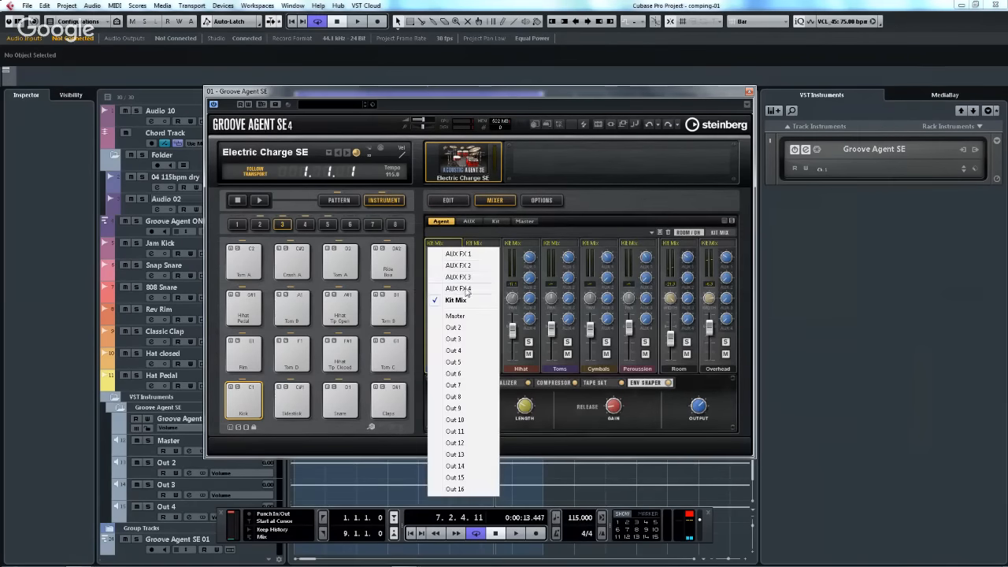
left_click(461, 317)
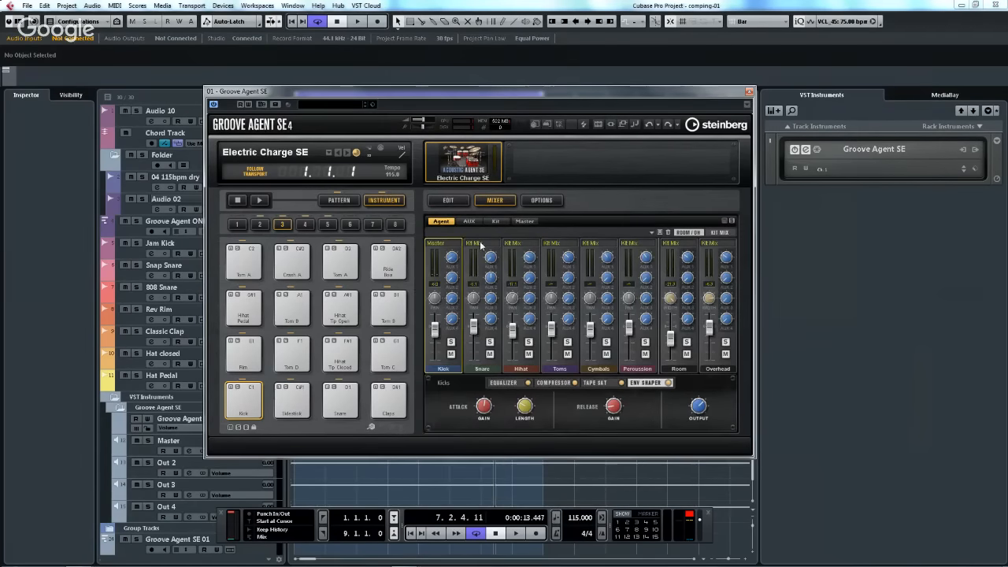
left_click(478, 243)
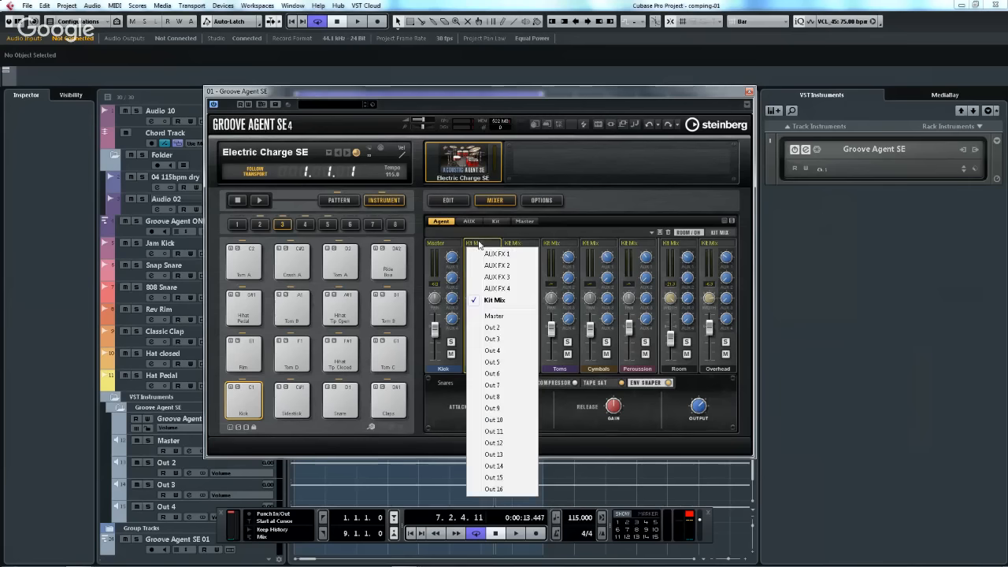
left_click(494, 328)
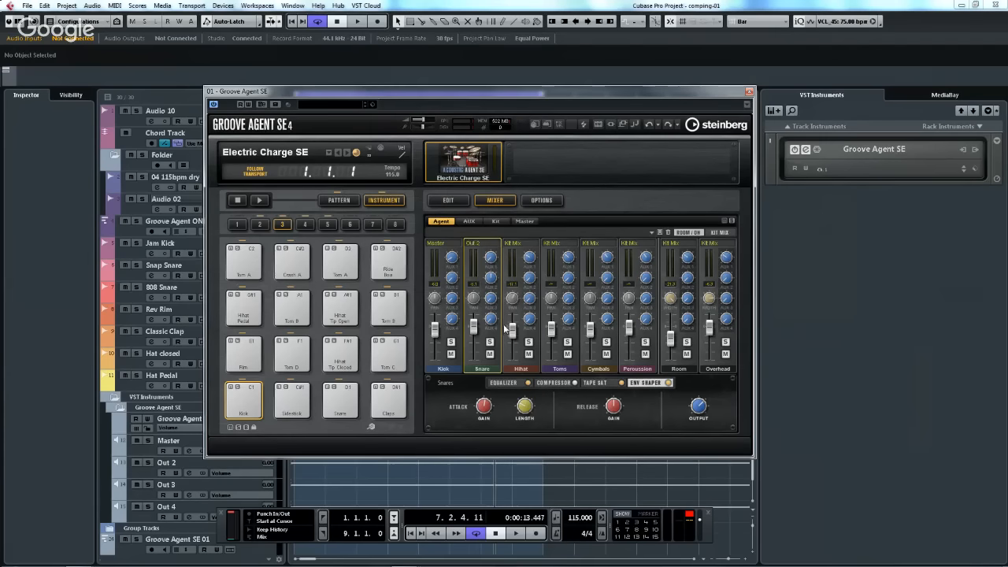
left_click(526, 247)
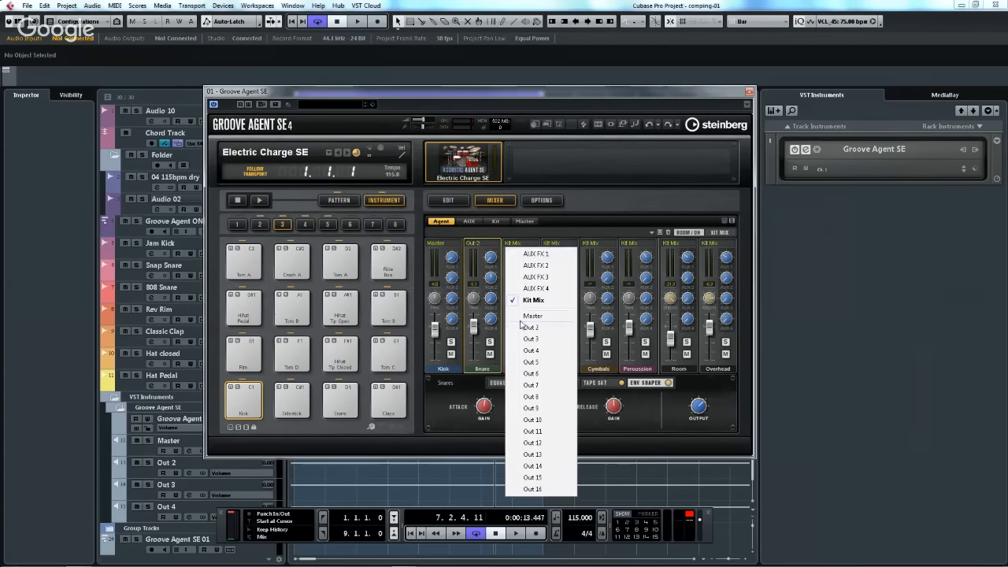
left_click(547, 340)
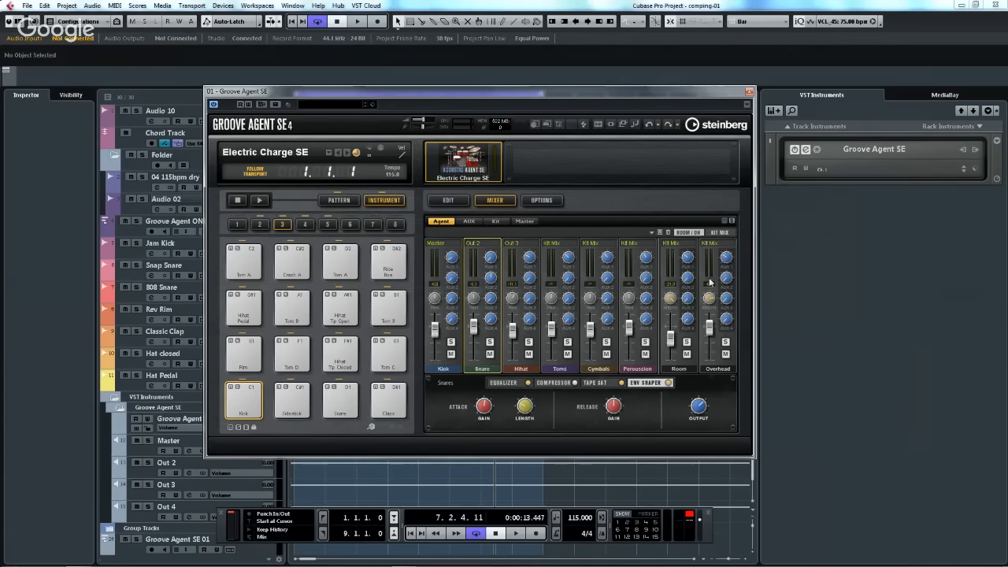
- Route both the Room and Overhead channels to Out 4 and close the instrument window
left_click(676, 244)
left_click(697, 351)
left_click(711, 243)
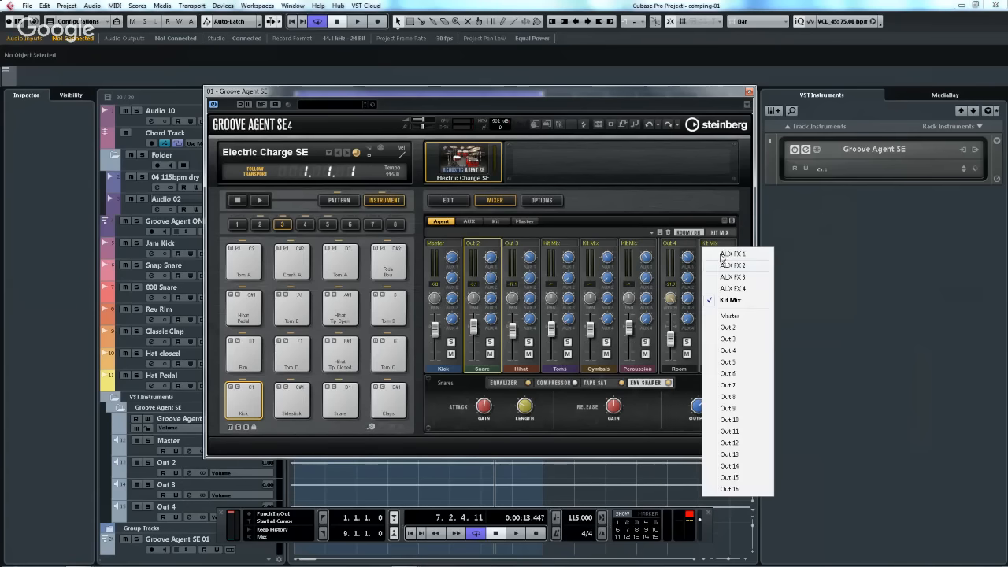
left_click(740, 351)
left_click(748, 93)
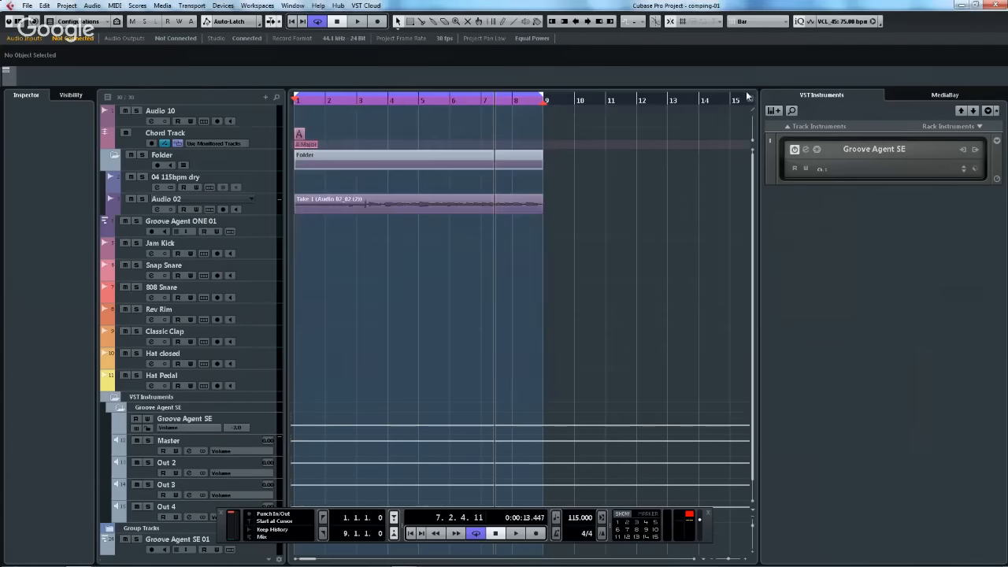
- Reopen the Groove Agent SE window and play the project from bar 13 to check the separate output meters
left_click(805, 148)
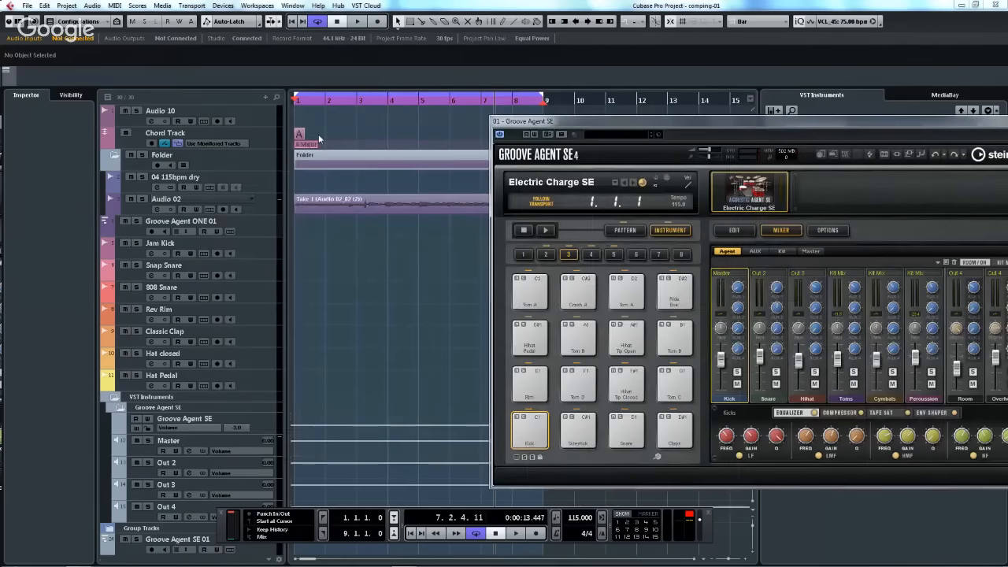
left_click_drag(344, 101, 344, 58)
left_click(415, 101)
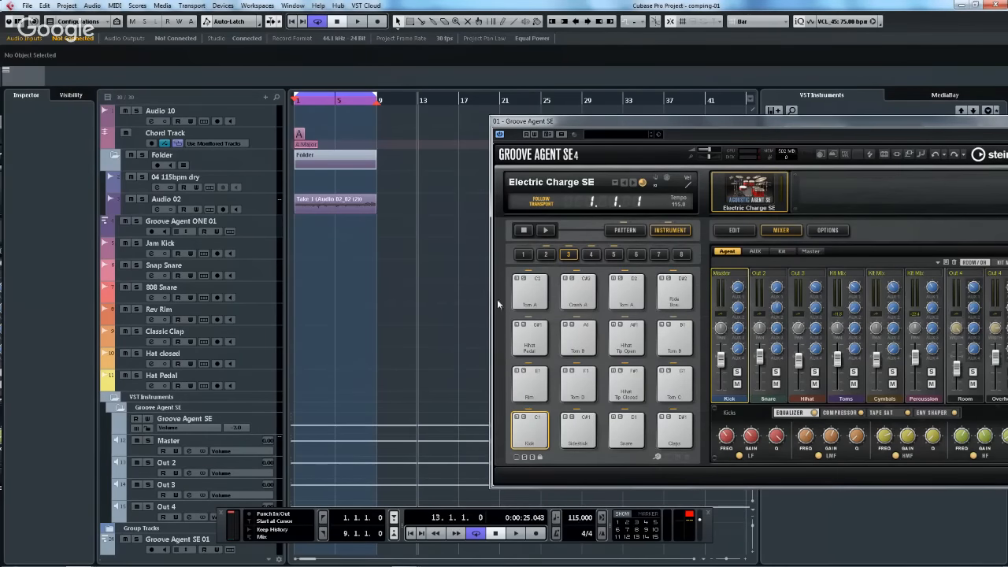
key("space")
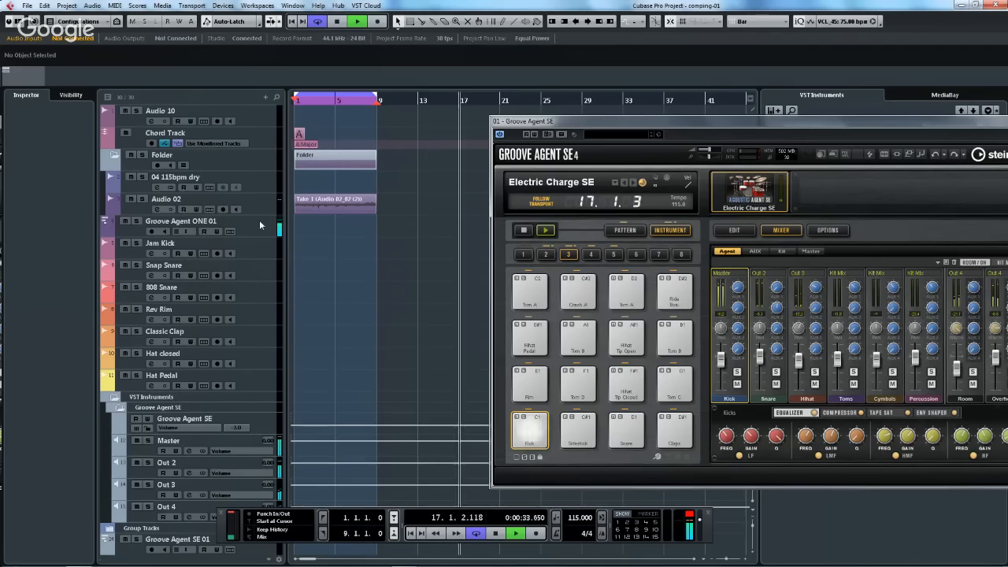
key("space")
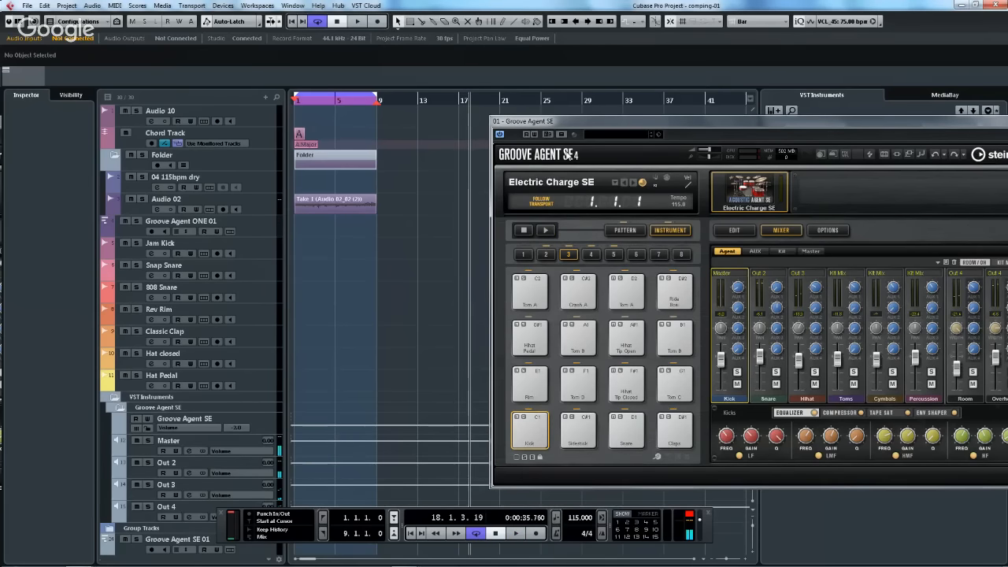
- Add one MIDI track directly below the Jam Kick track
right_click(257, 251)
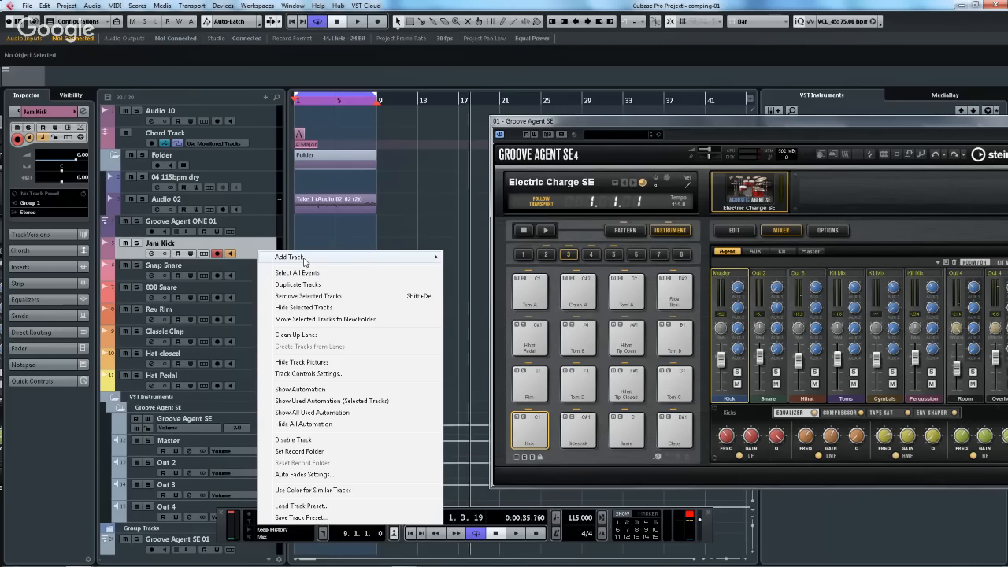
mouse_move(303, 260)
left_click(478, 281)
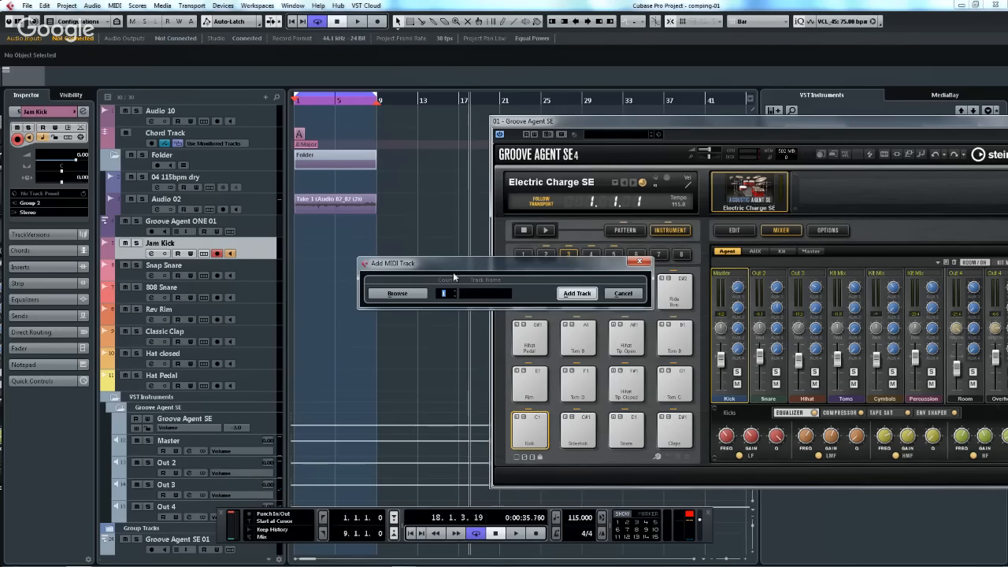
left_click(576, 293)
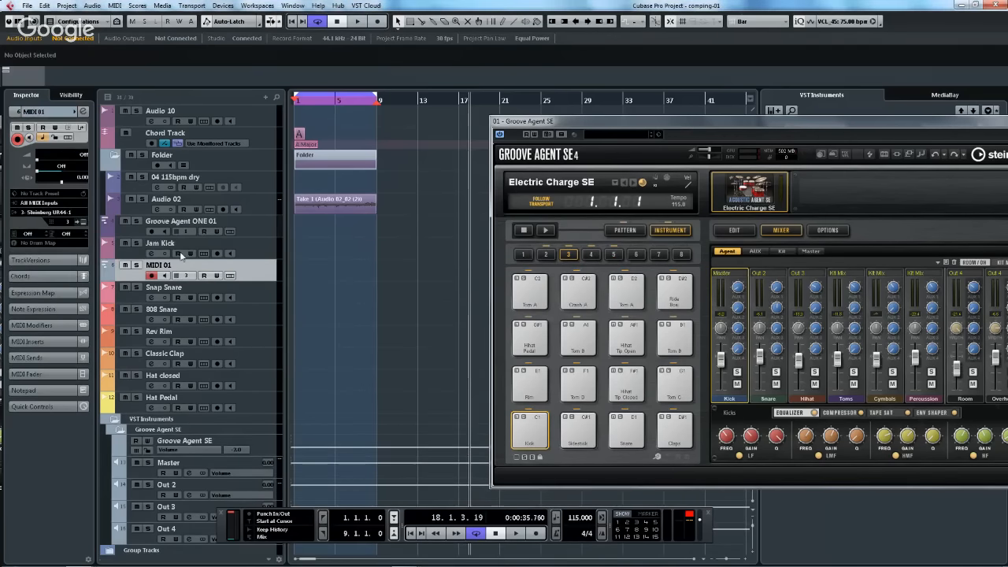
- Set the new MIDI track's input to Groove Agent SE - MIDI Out and its output to Groove Agent SE - Main
left_click(54, 204)
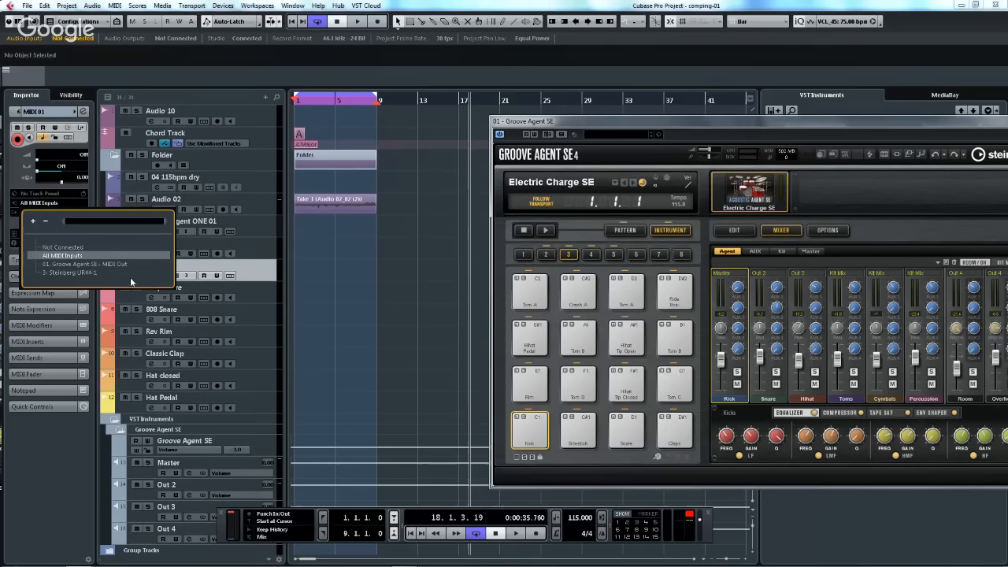
left_click(126, 263)
left_click(67, 212)
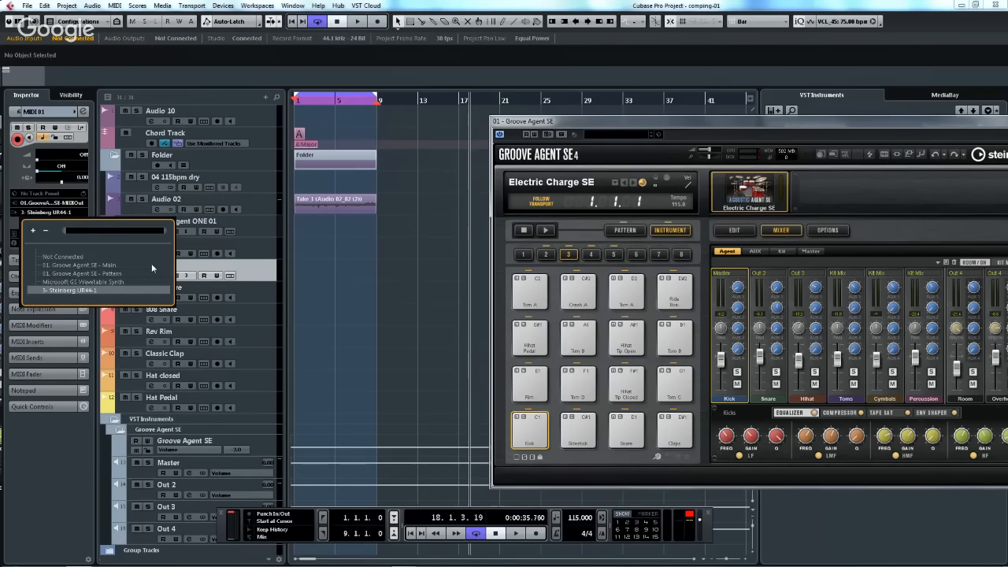
left_click(111, 265)
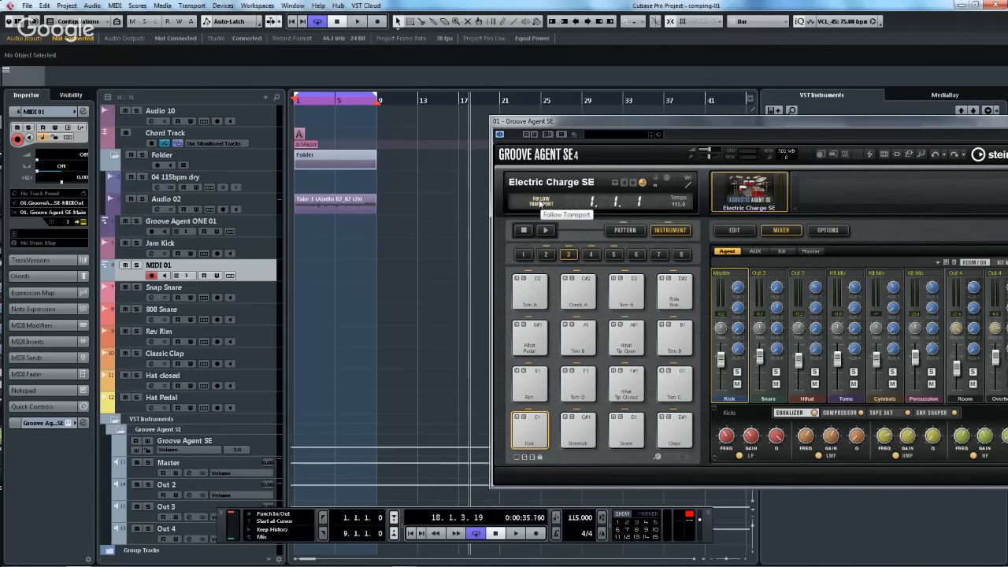
- Record the drum patterns onto the MIDI 01 track up to about bar 25, enlarging the track and triggering the Main 3 pattern
left_click(516, 533)
left_click(535, 534)
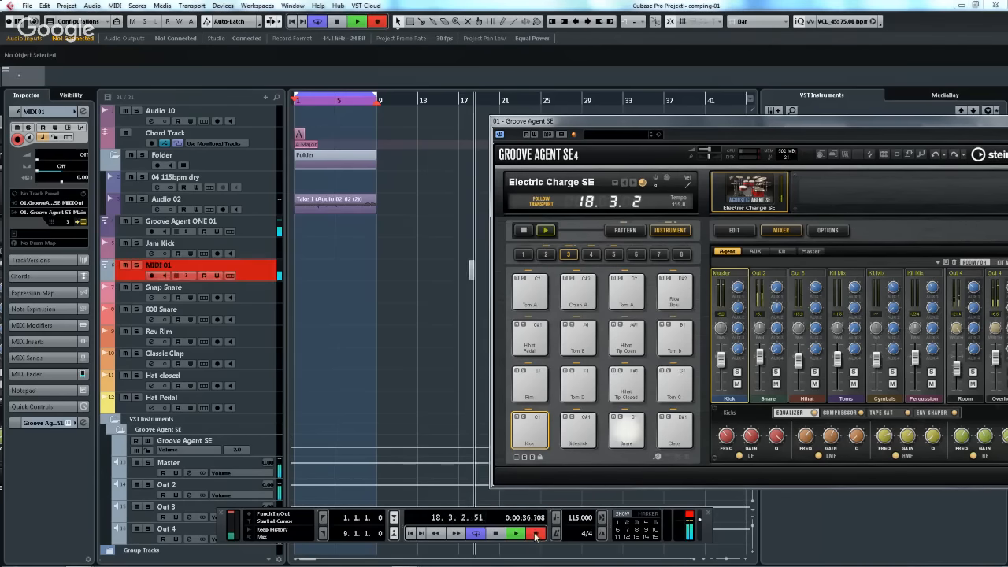
left_click_drag(585, 122, 757, 114)
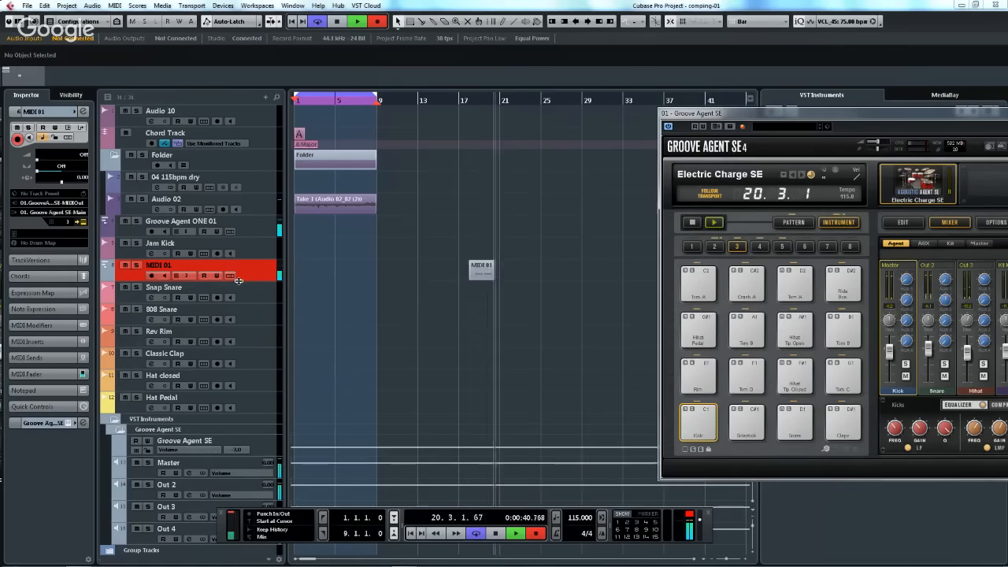
left_click_drag(236, 281, 238, 322)
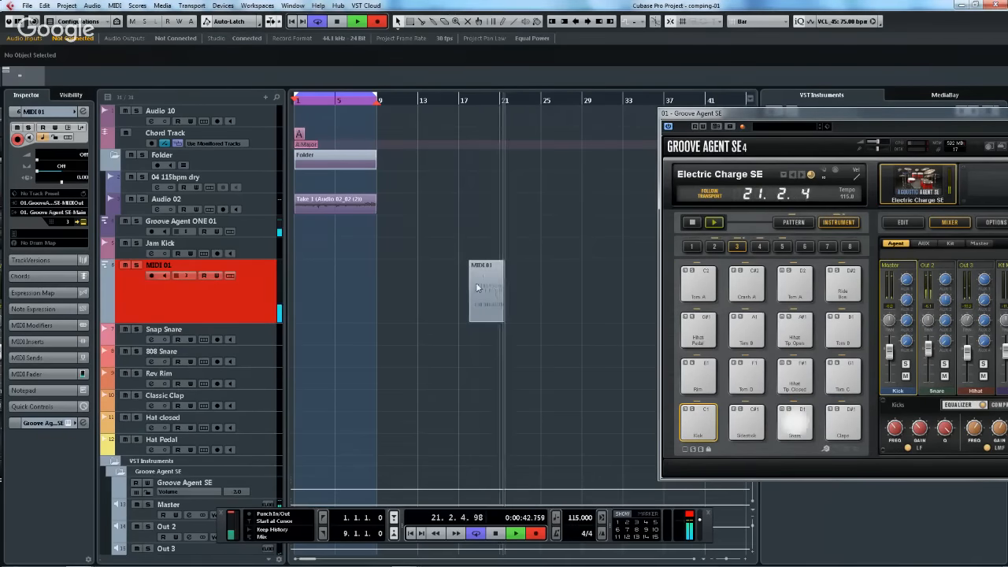
left_click(782, 227)
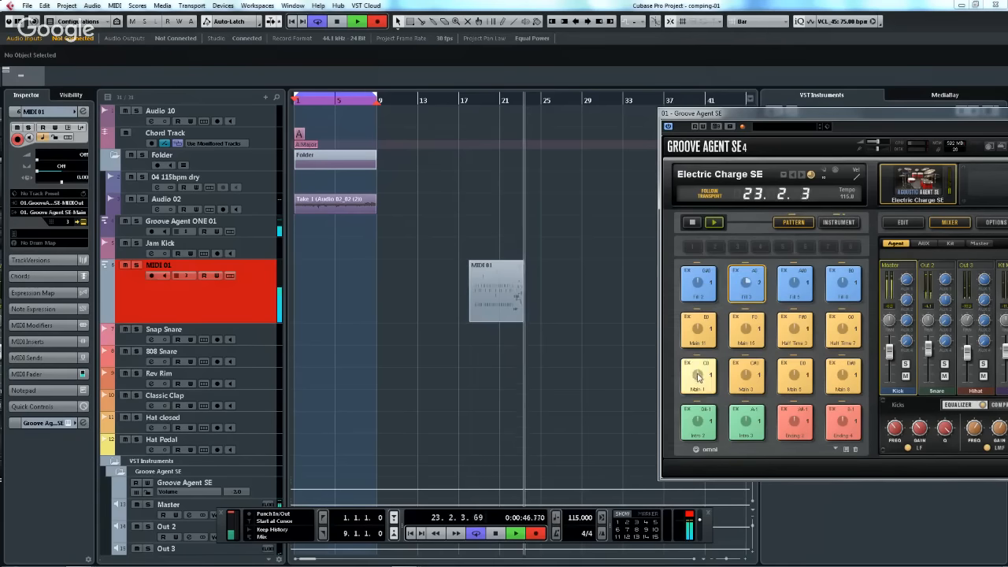
left_click(746, 376)
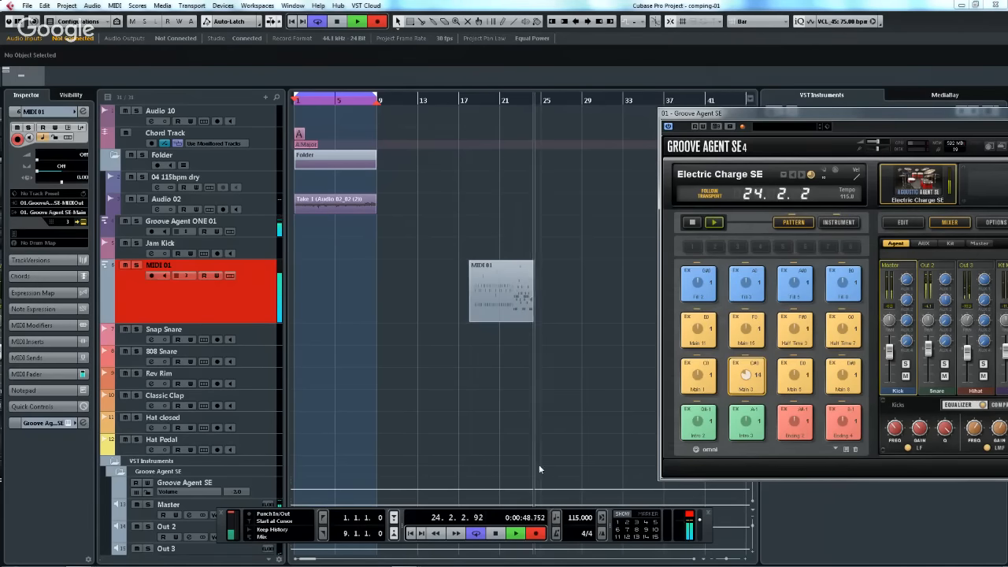
left_click(495, 534)
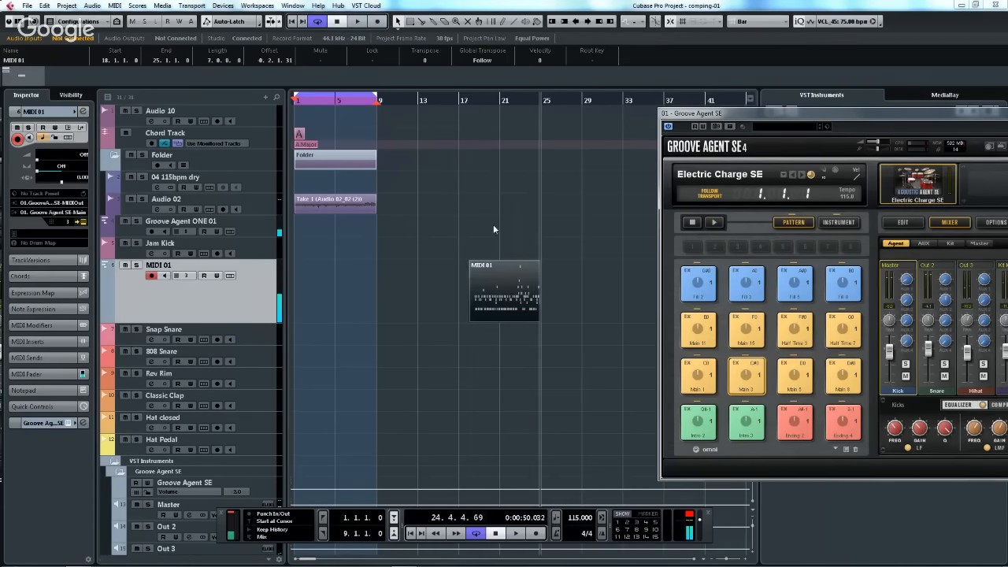
- Render the recorded MIDI 01 part in place as one event at 24 Bit, with the source events muted
right_click(503, 283)
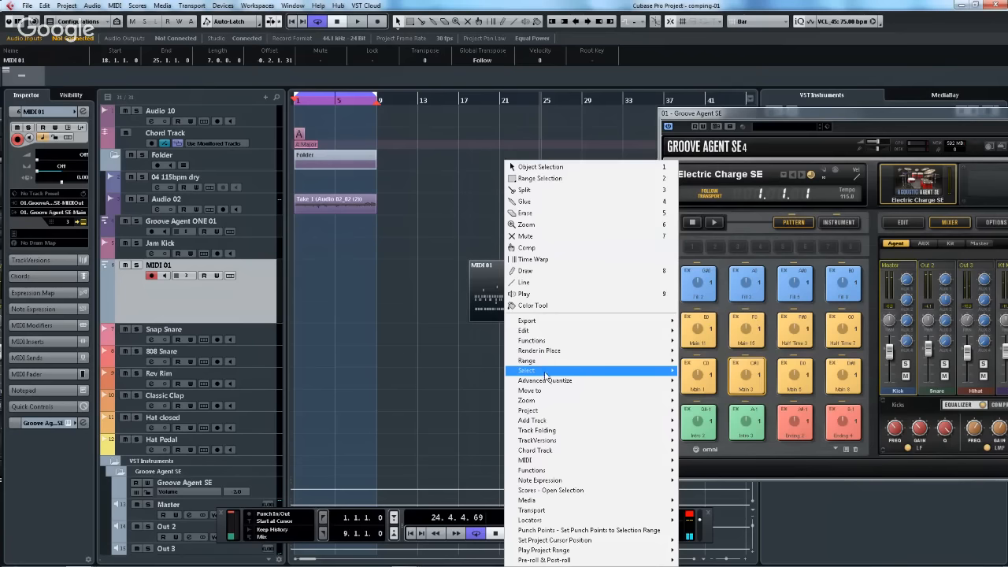
mouse_move(580, 351)
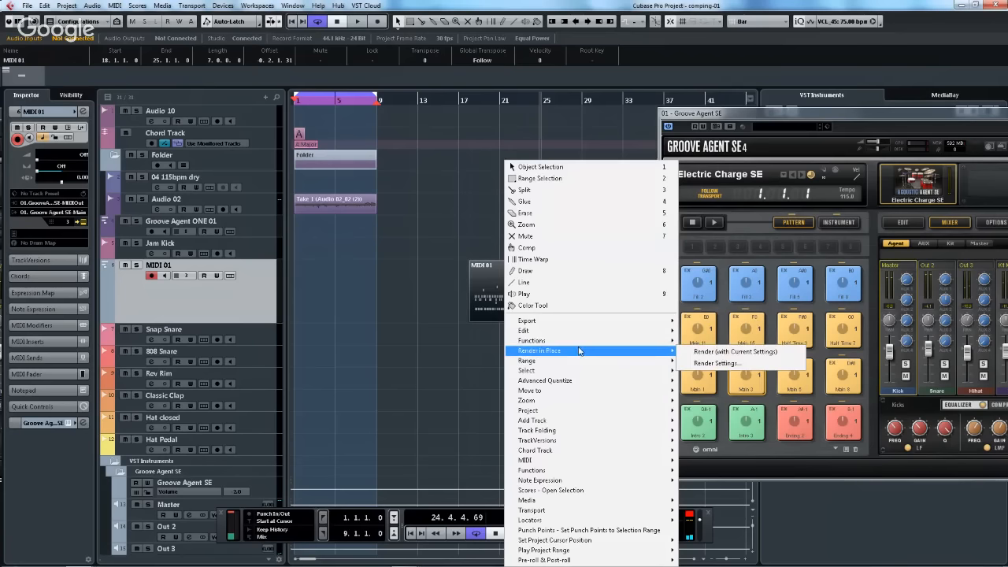
left_click(746, 364)
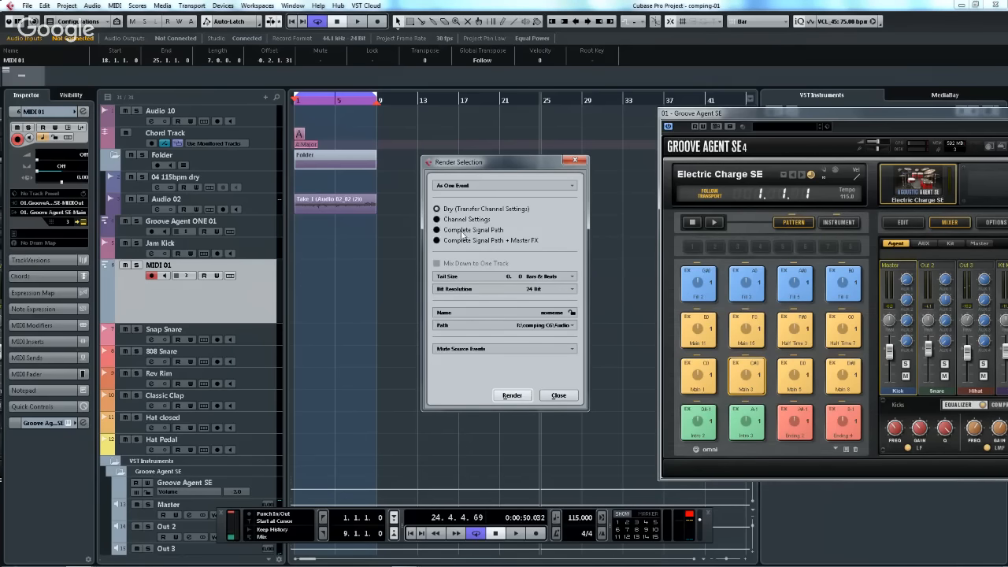
left_click(506, 394)
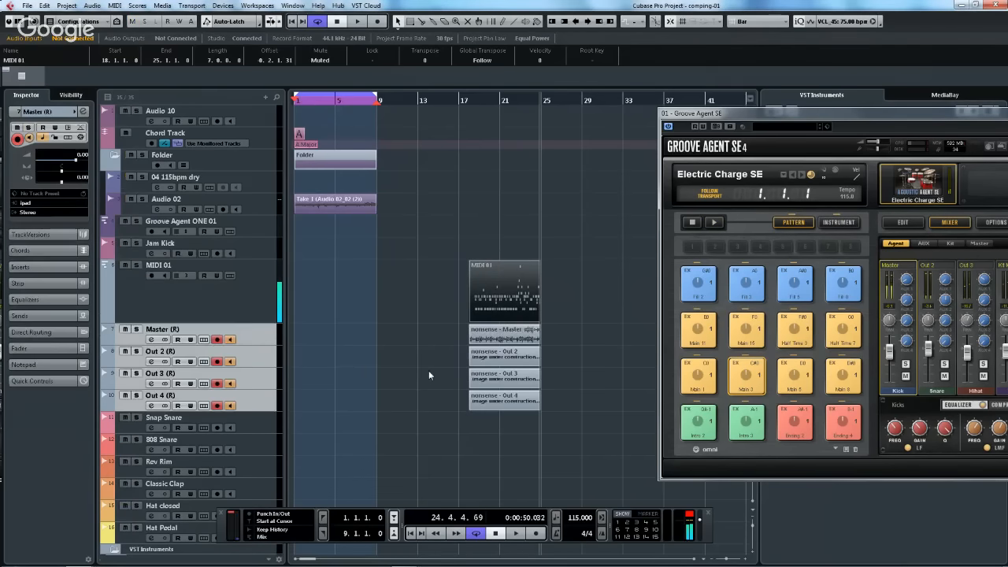
- Audition the rendered Master audio event with the Play tool
right_click(512, 349)
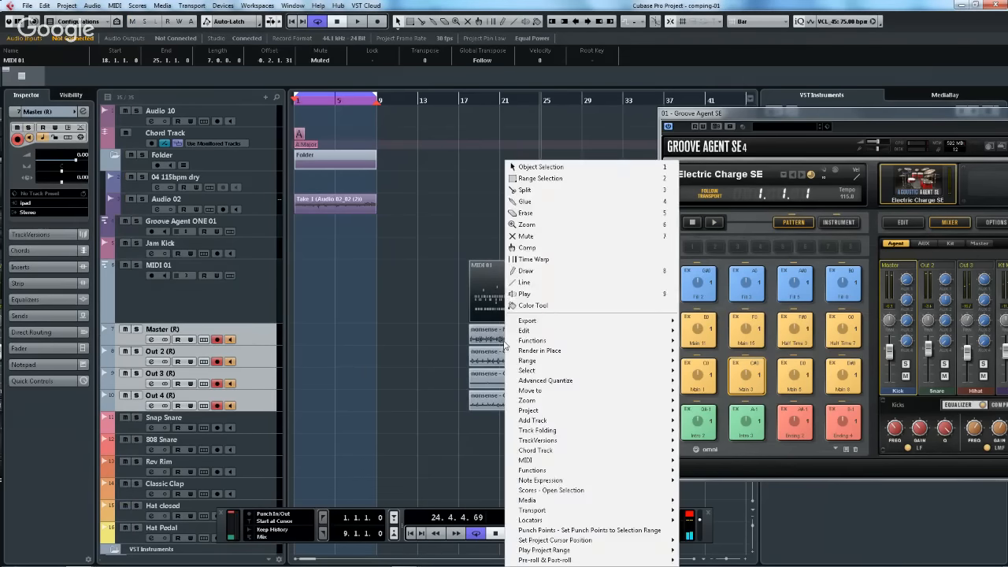
left_click(536, 294)
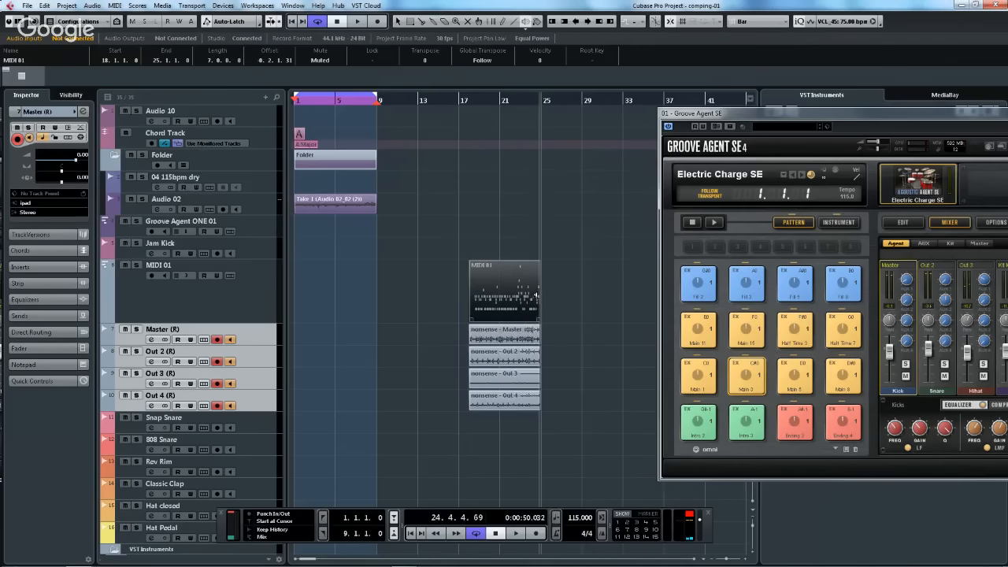
left_click(486, 332)
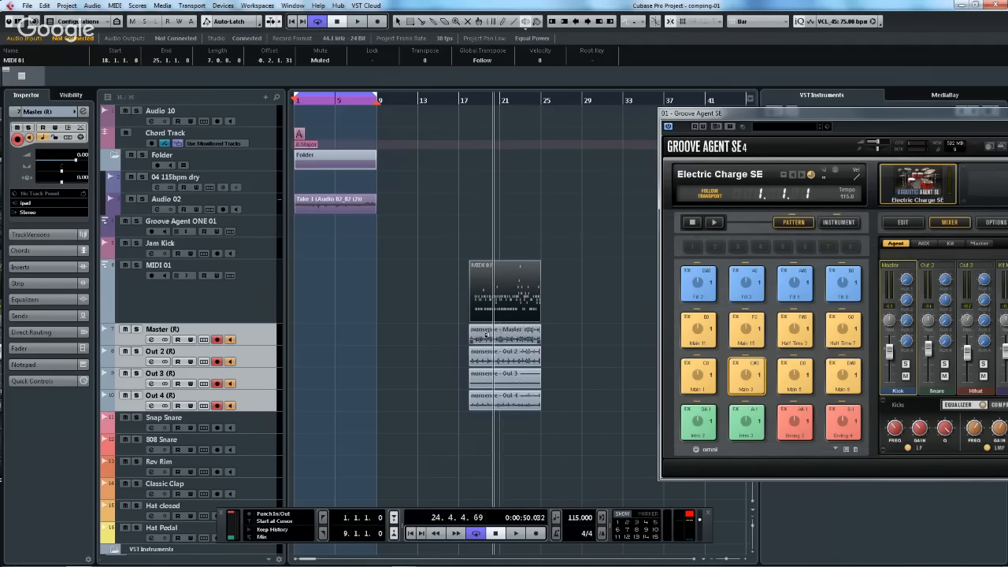
left_click(485, 334)
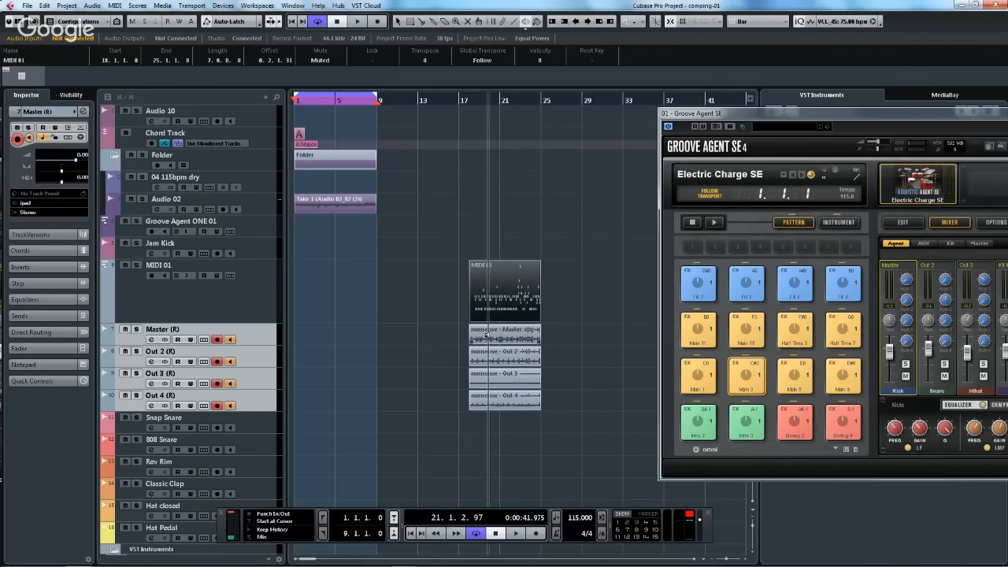
- Audition the rendered Out 2 audio event with the Play tool
left_click(476, 357)
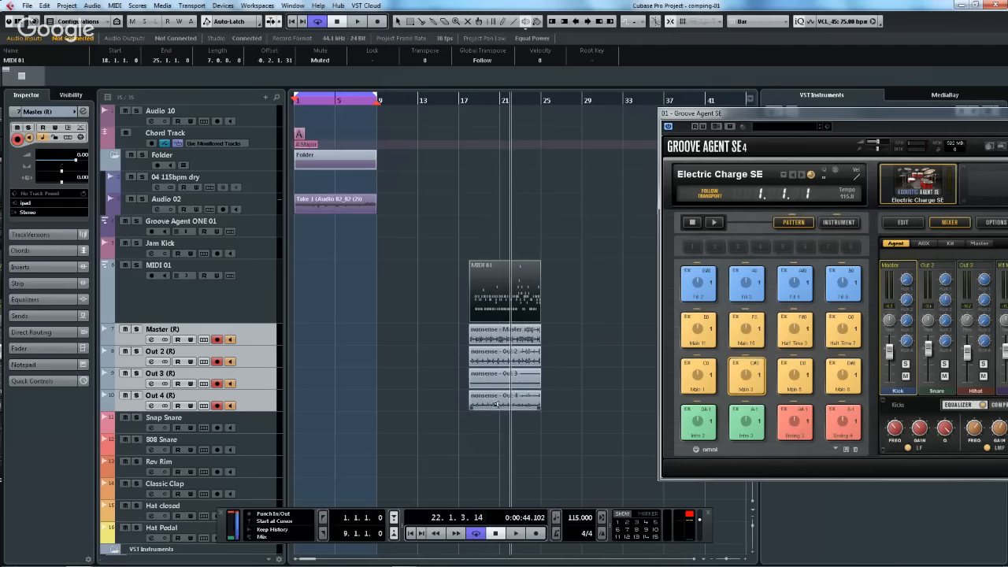
- Examine the output routing choices for the first AUX channel in Groove Agent SE's mixer, leaving it unchanged, and close the instrument
left_click_drag(787, 109, 539, 76)
left_click(674, 205)
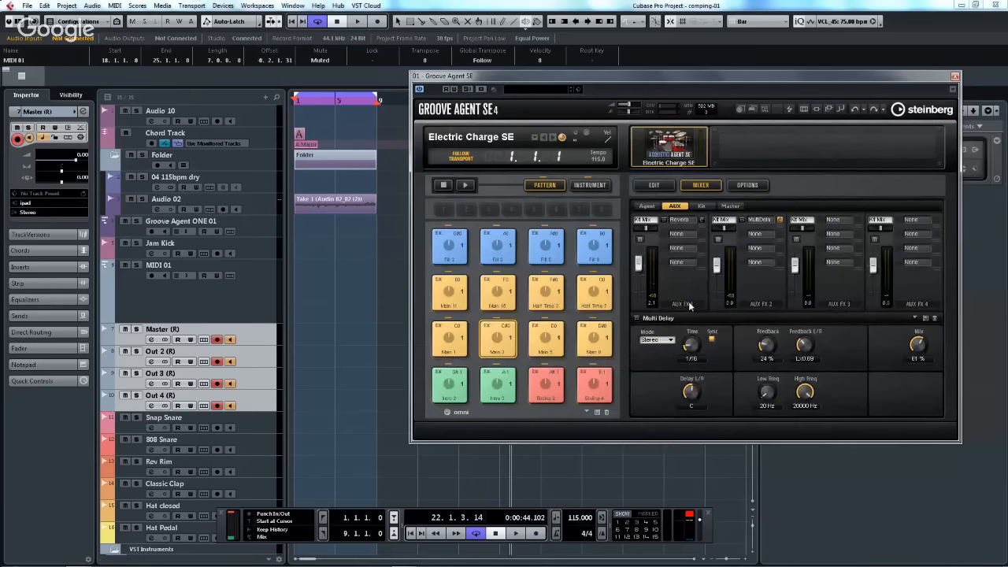
left_click(645, 220)
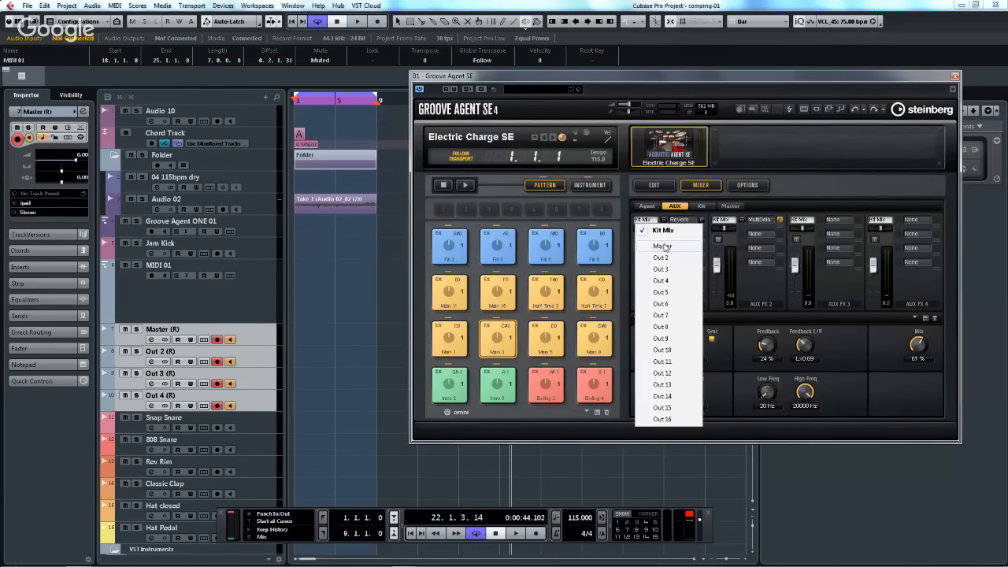
left_click(796, 172)
left_click(954, 75)
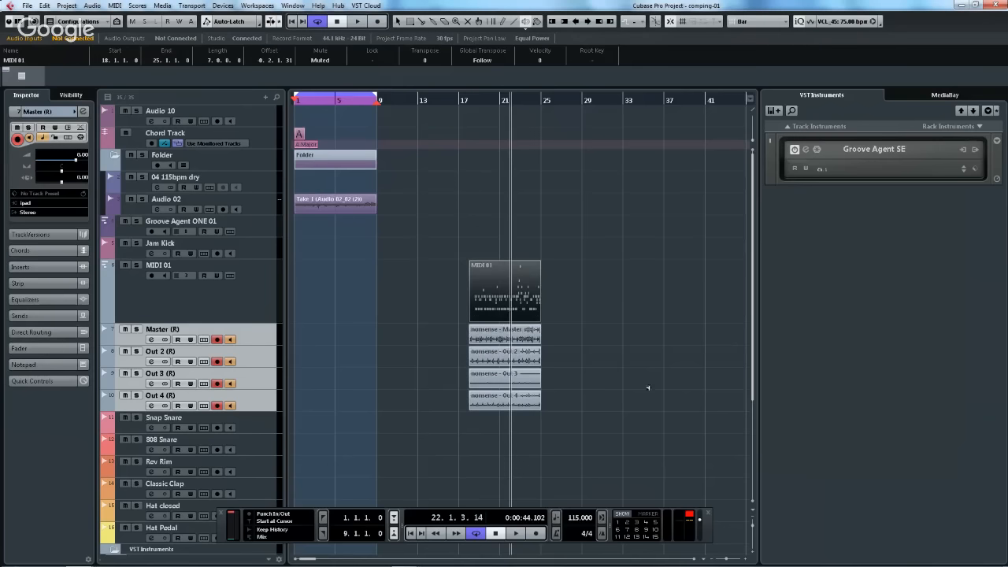
- Move the transport panel higher and play the project from about bar 32 with the metronome click turned on
left_click_drag(710, 533, 695, 482)
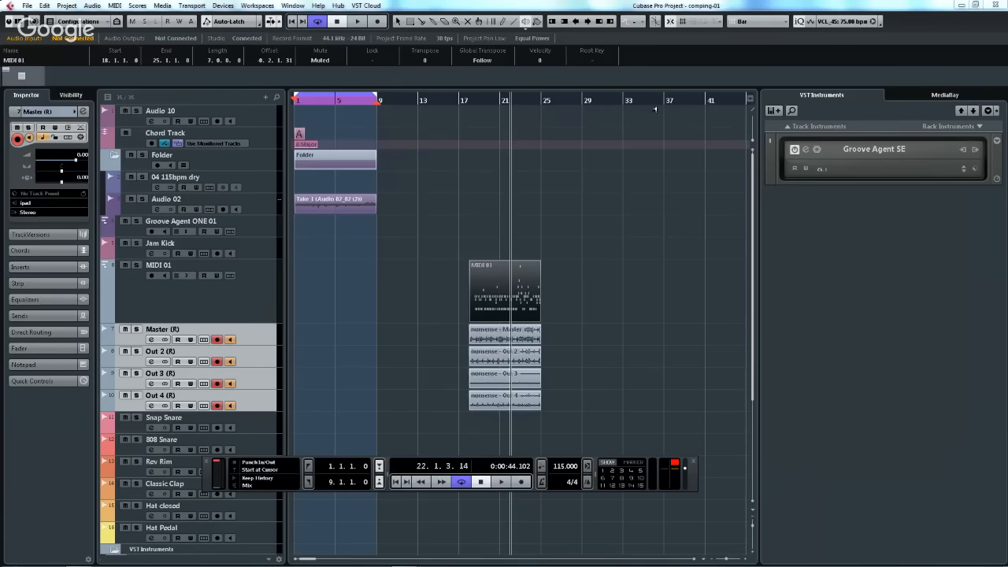
left_click(613, 98)
key("space")
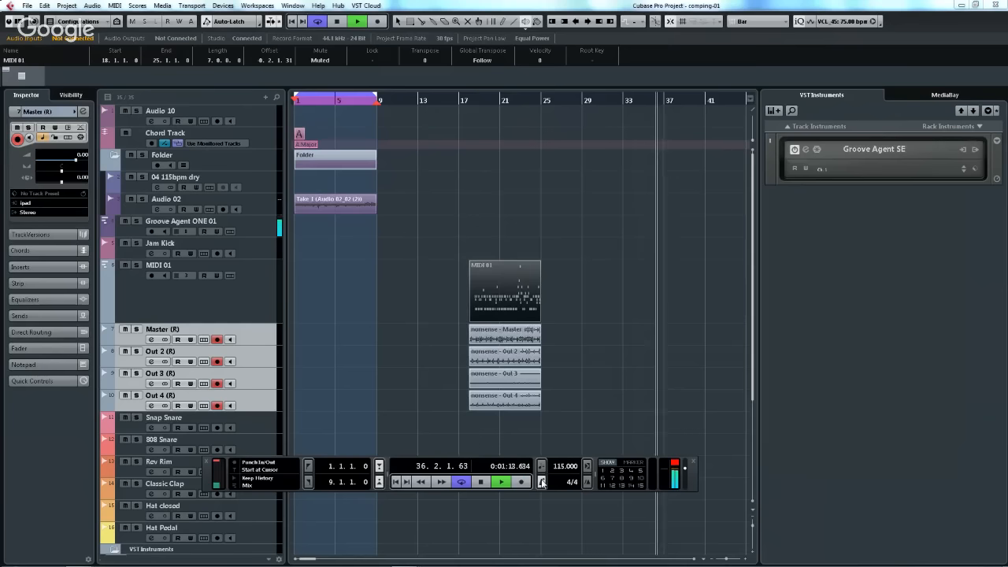
key("space")
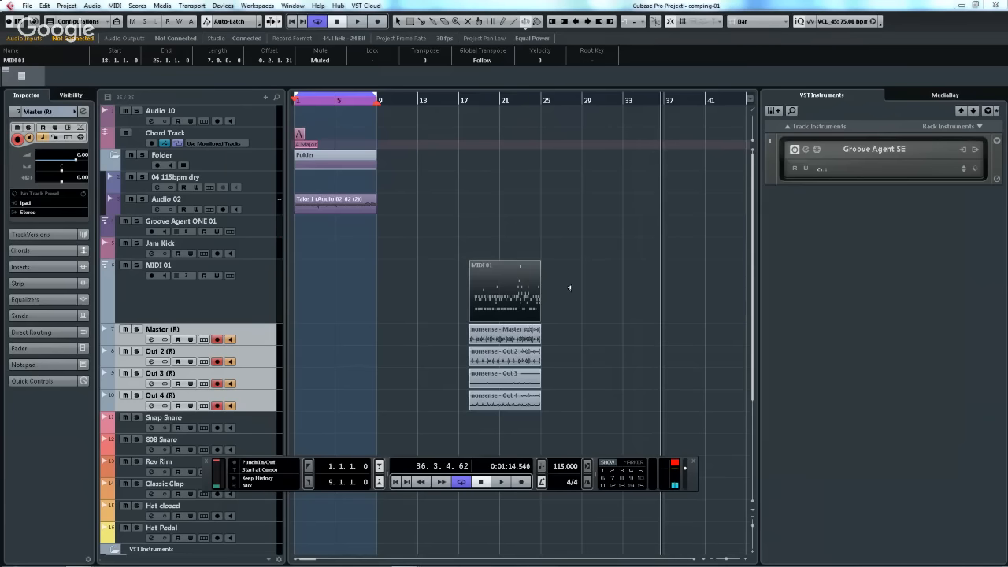
- Route the metronome click to the Stereo output bus in VST Connections, check the Studio channels and close the connections
key("F5")
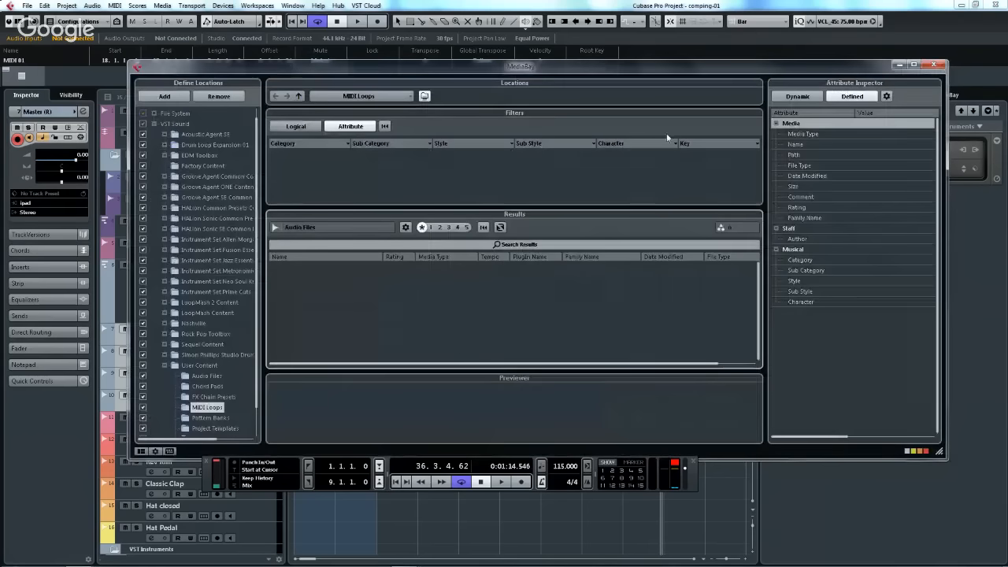
key("F4")
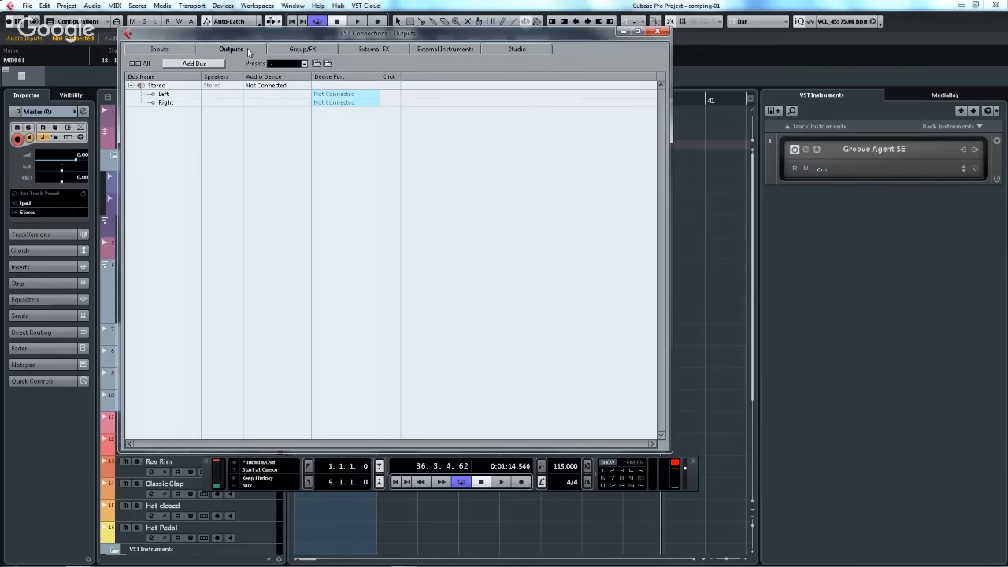
left_click(389, 86)
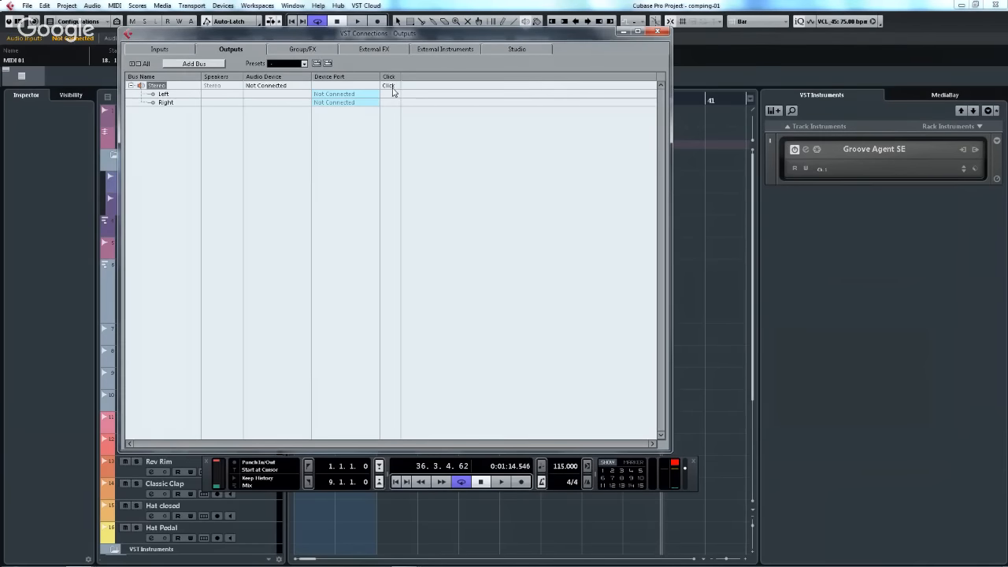
left_click(520, 50)
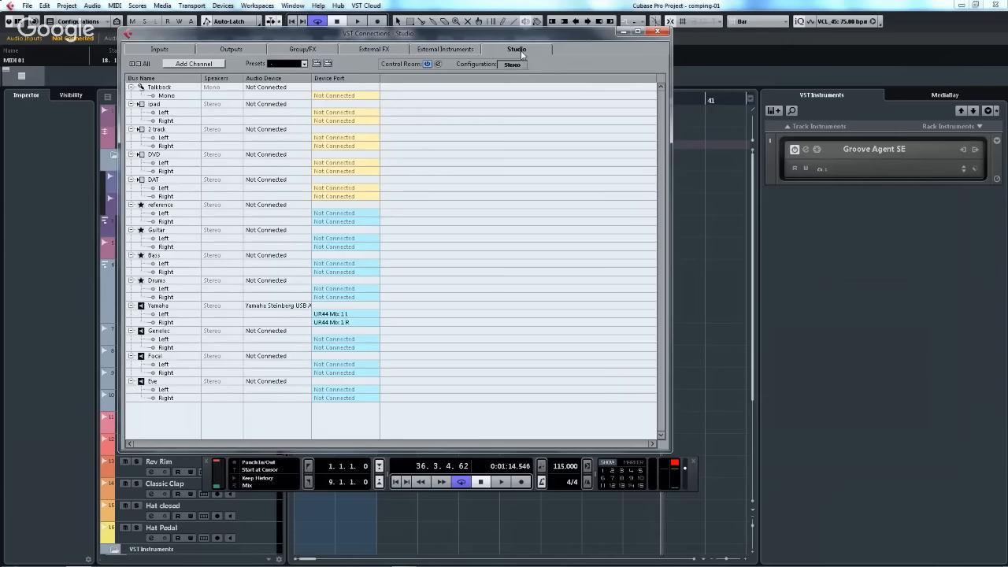
left_click(658, 31)
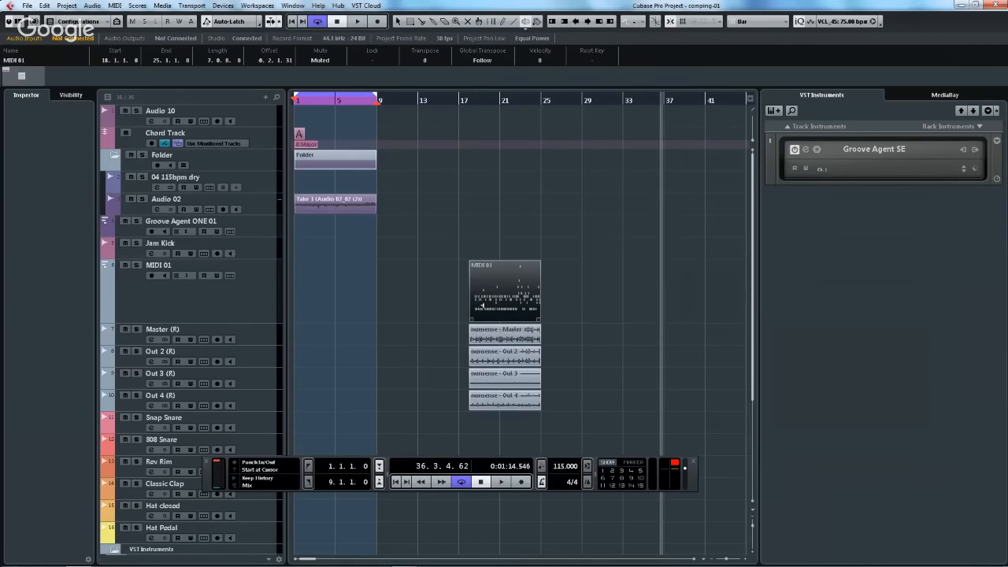
- Bring up the list of available device windows
left_click(223, 5)
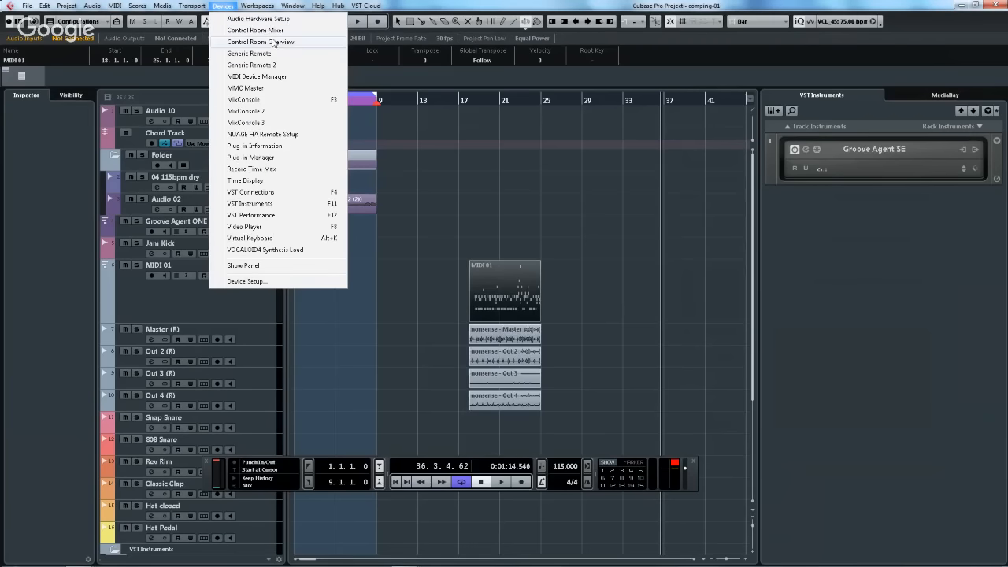
- Open the MixConsole and check the metronome click control in the Control Room's Main section
left_click(541, 163)
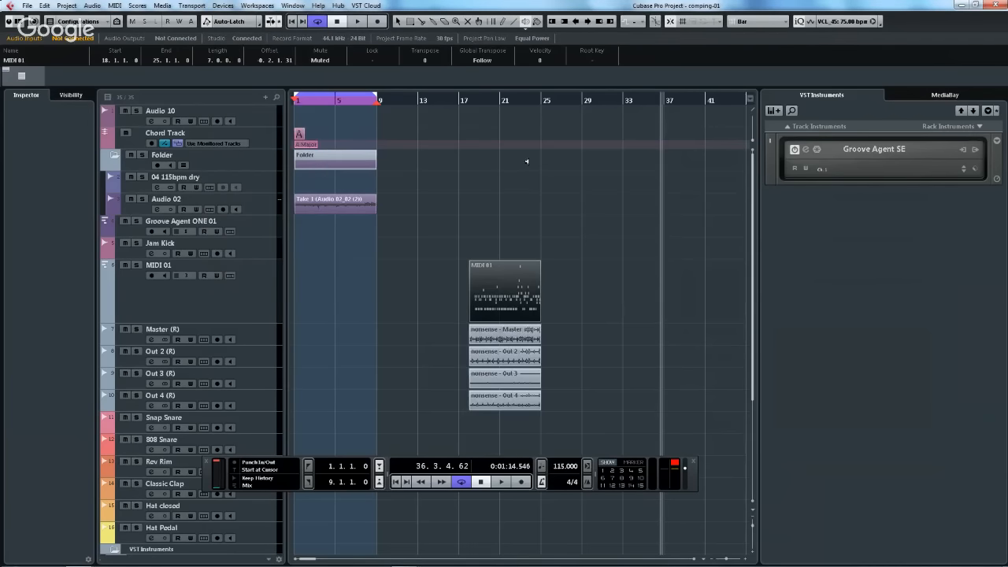
key("F3")
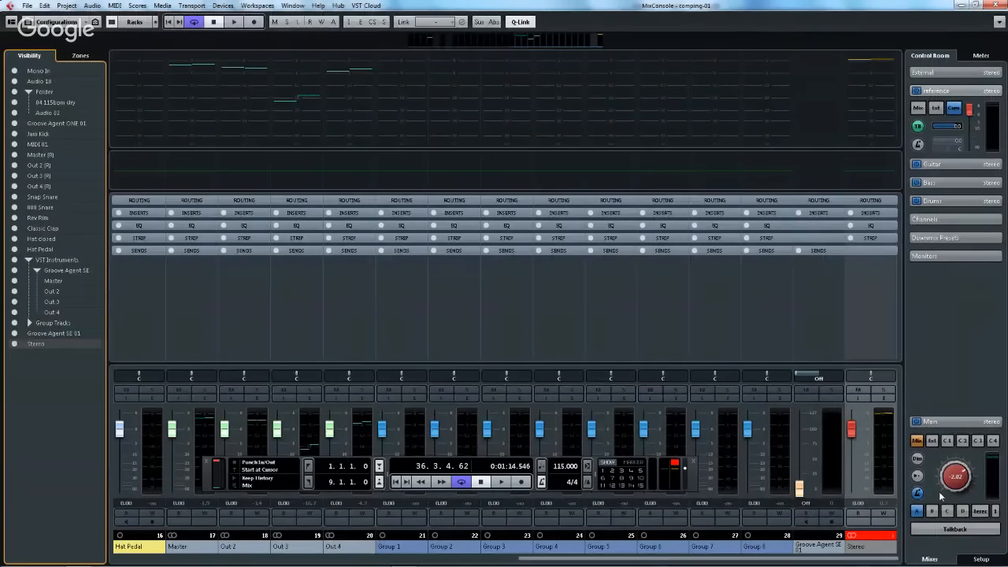
left_click(918, 494)
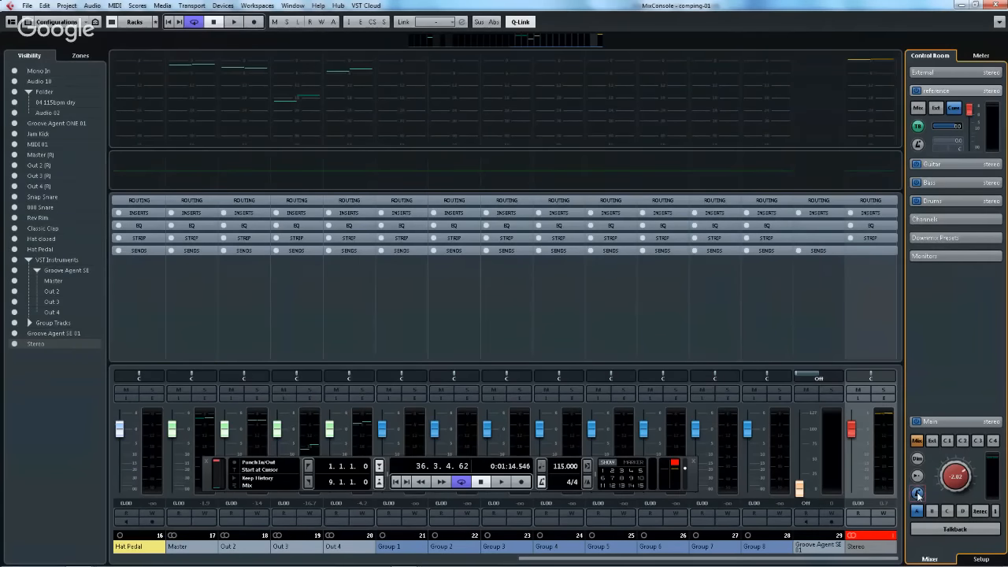
left_click(994, 5)
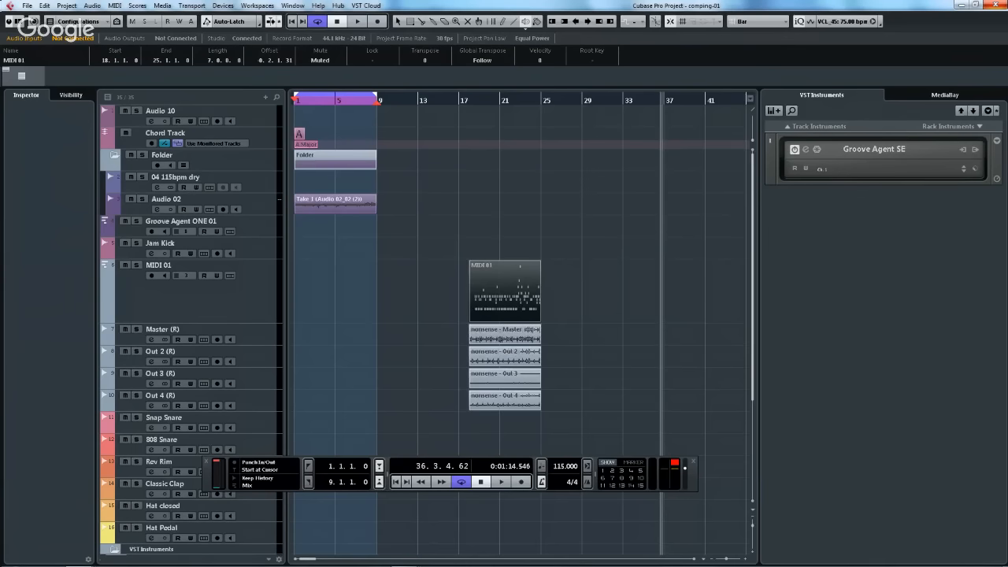
mouse_move(403, 557)
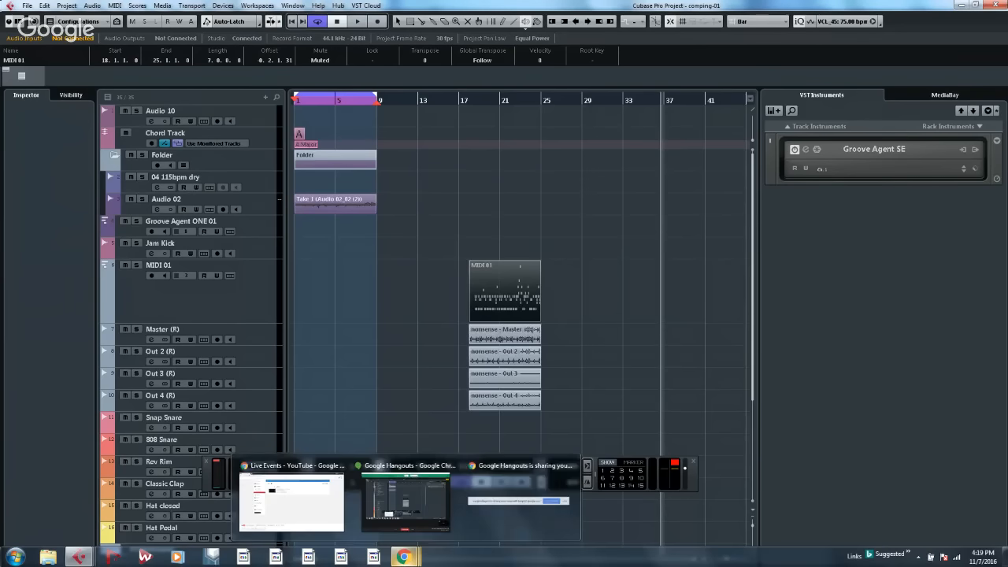
left_click(482, 202)
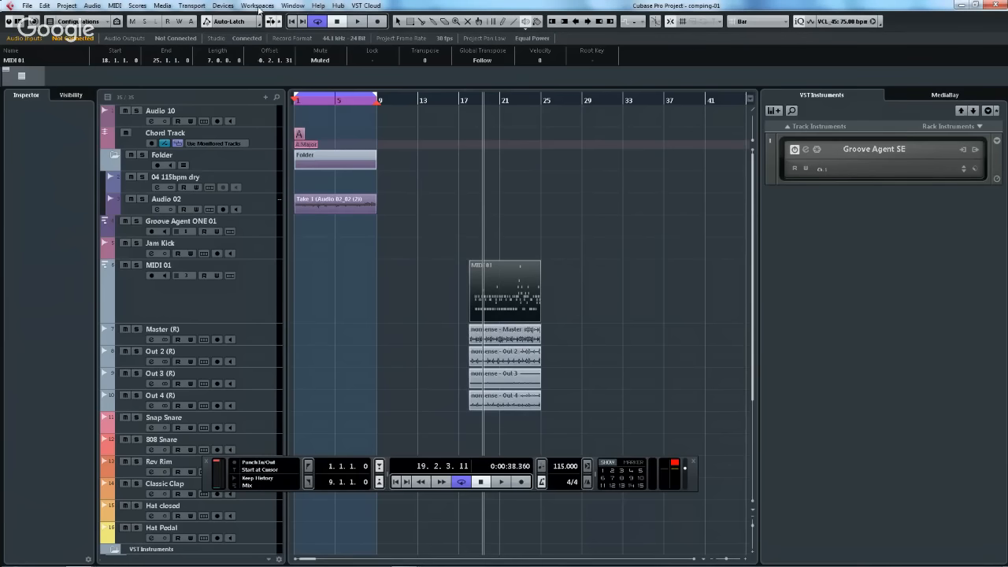
left_click(288, 6)
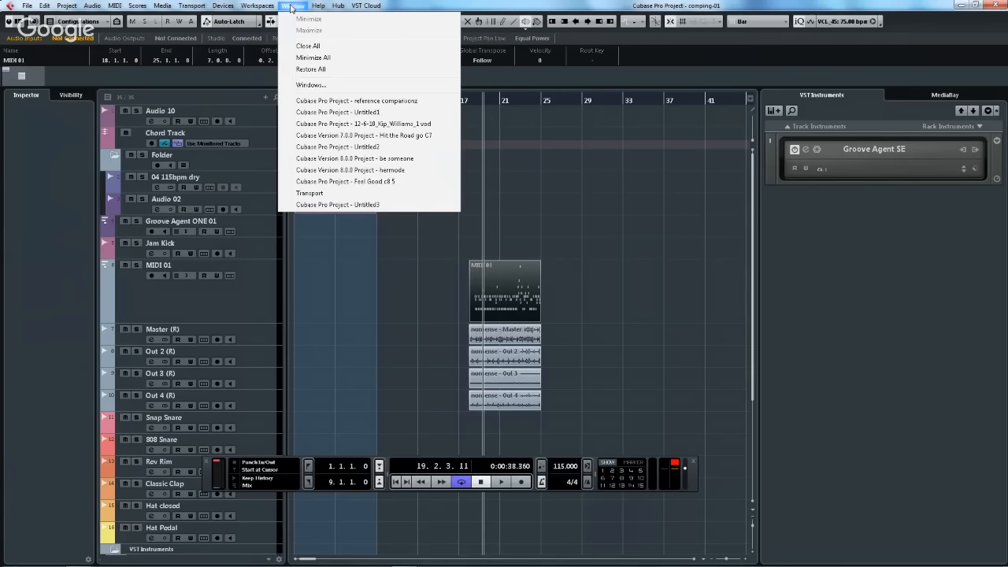
left_click(657, 189)
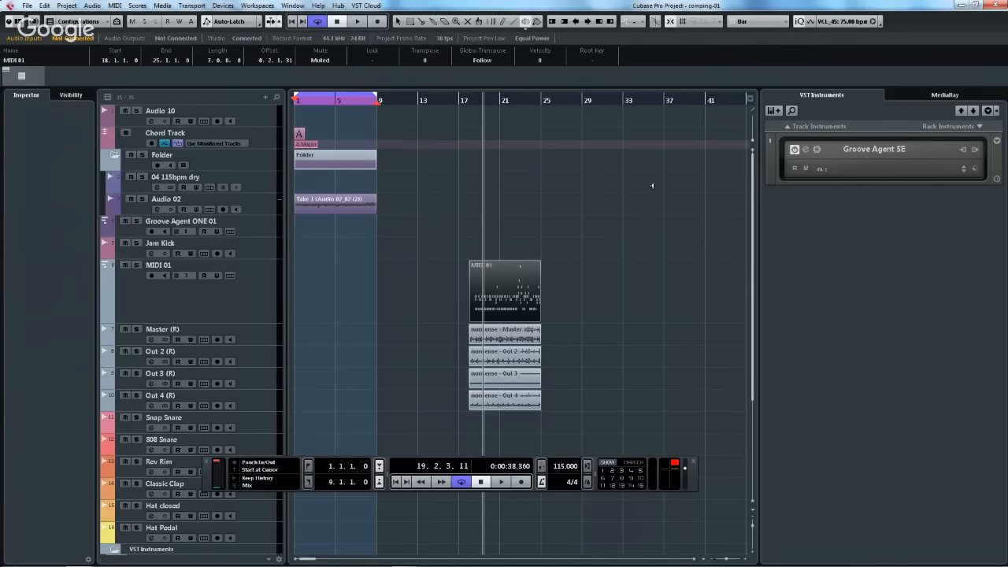
key("F3")
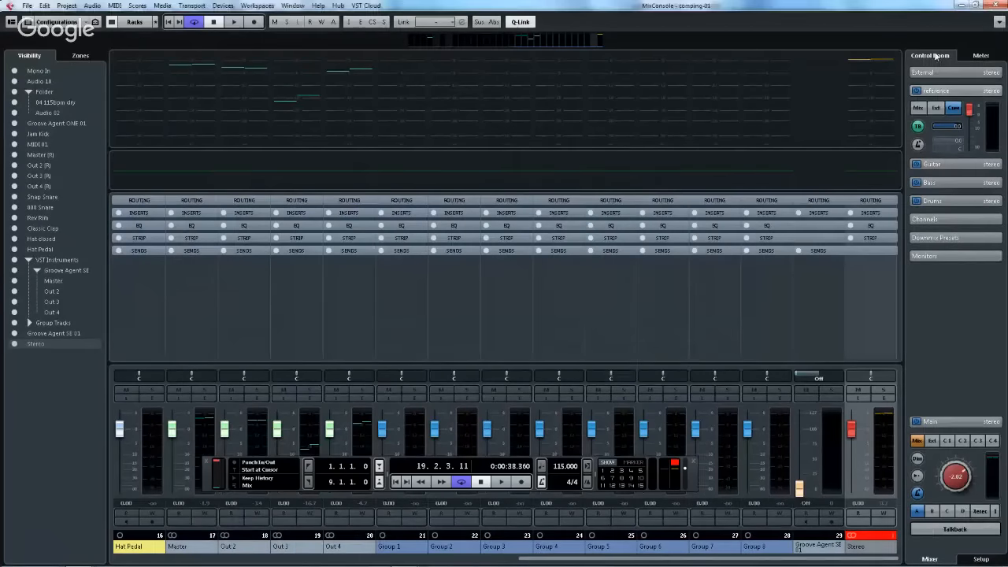
left_click(999, 6)
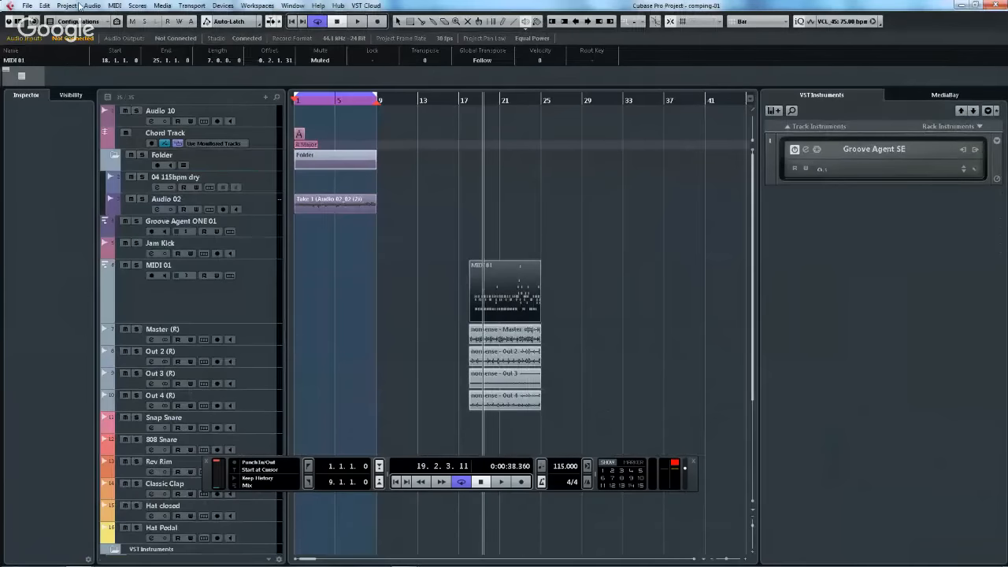
- Revert the project to its previously saved version and delete the files created since the last save
left_click(27, 6)
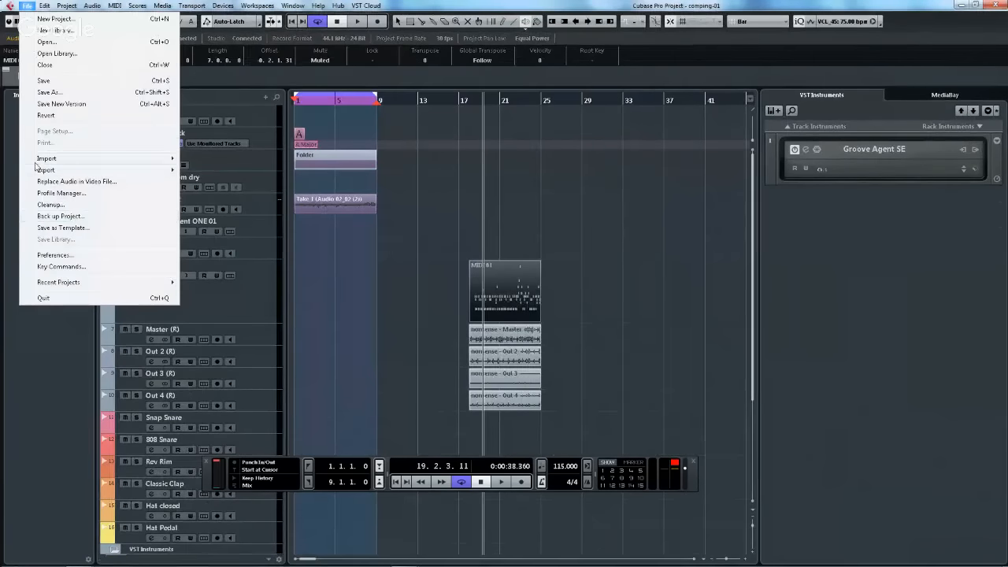
left_click(67, 118)
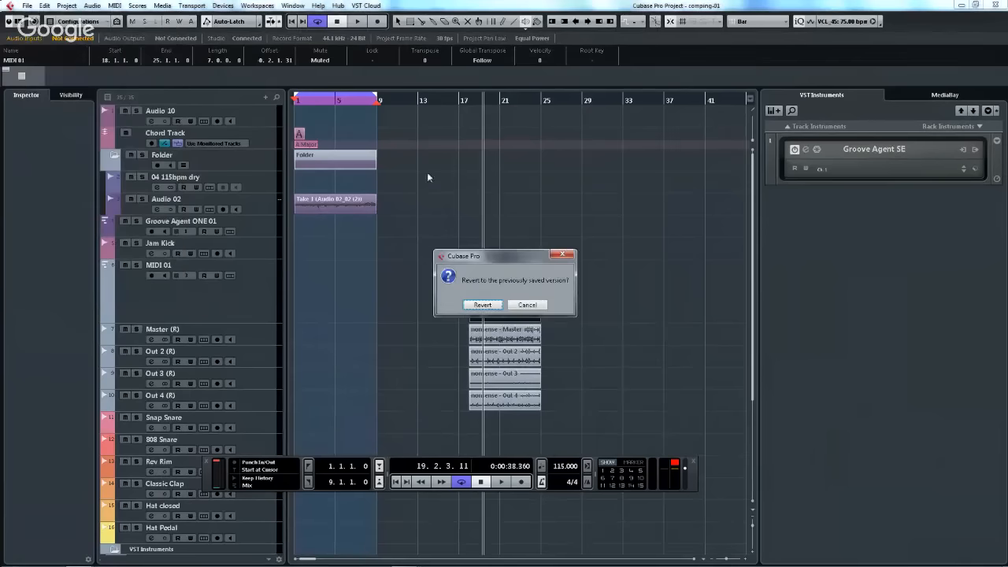
left_click(485, 304)
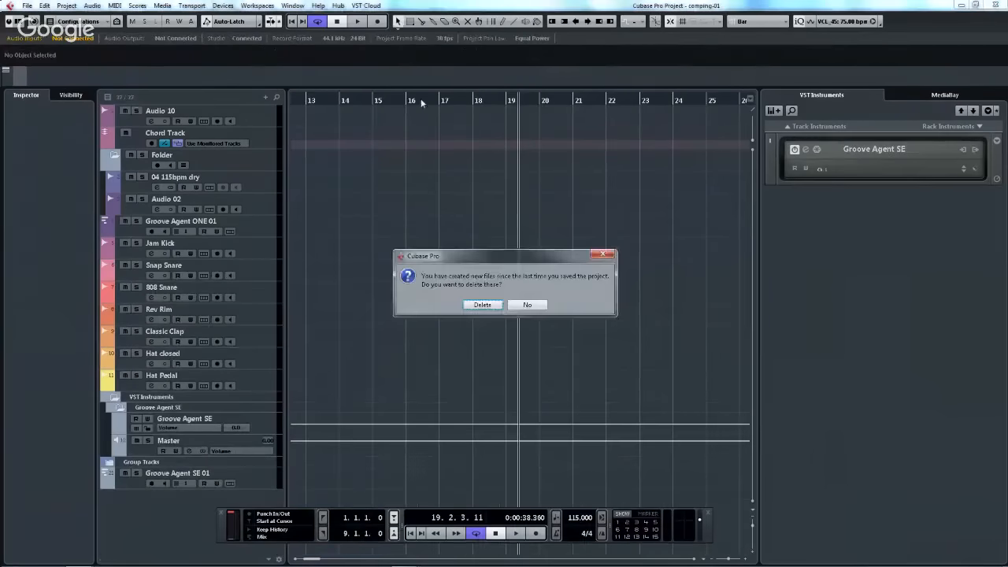
left_click(486, 306)
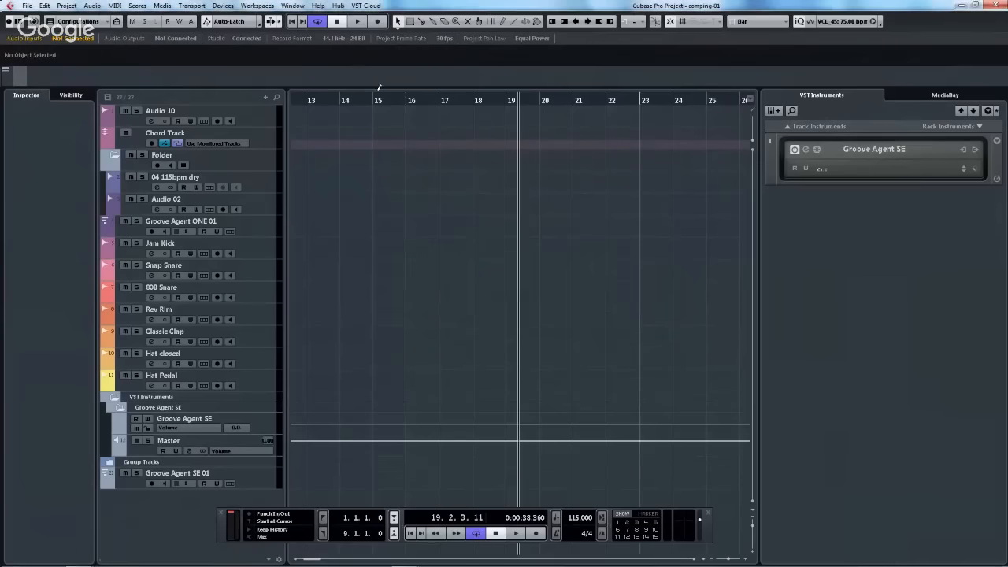
- Start recording from the beginning of the project and bring up the MixConsole
key("KP_Subtract")
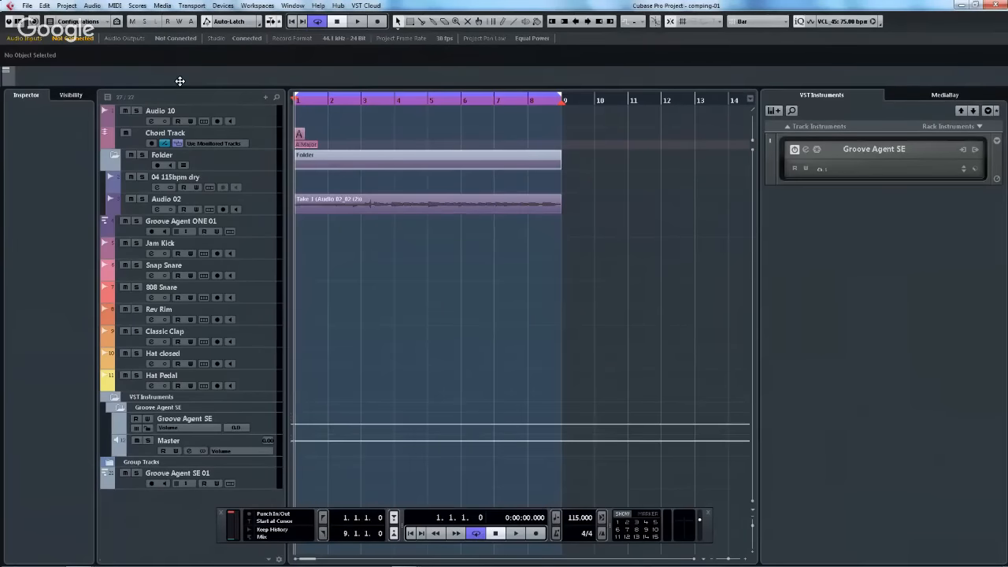
key("KP_Multiply")
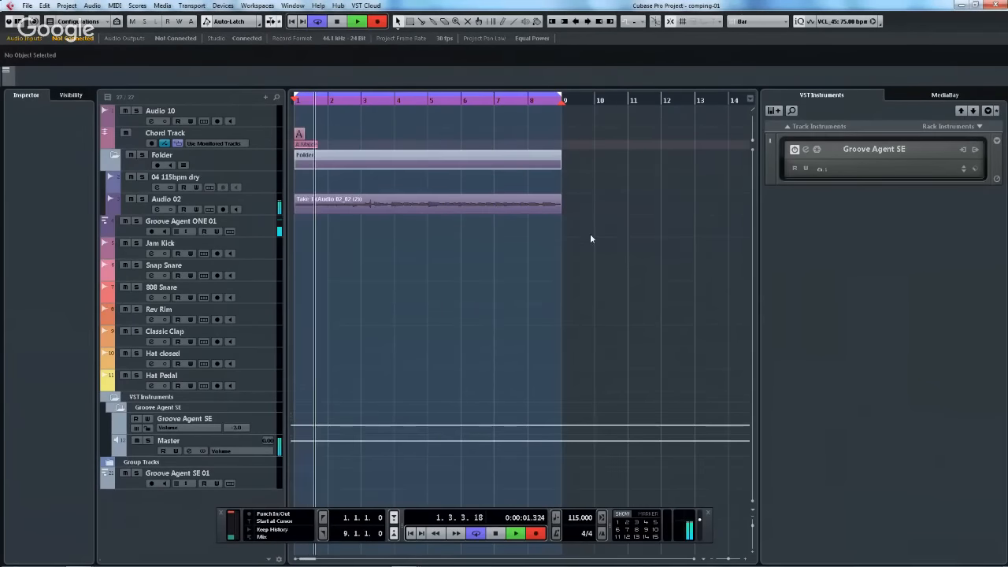
key("F3")
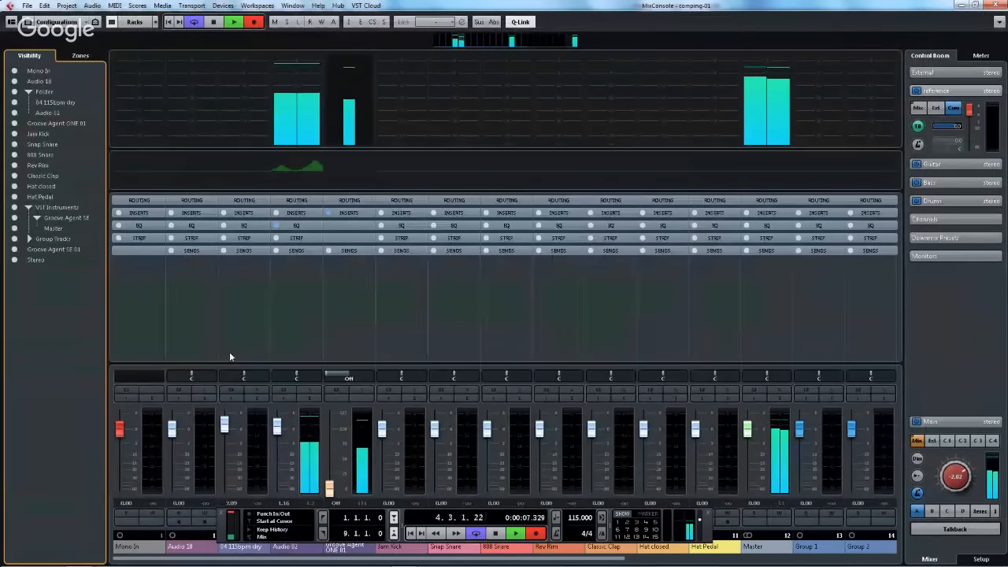
- Lock the Groove Agent SE 01 channel to the left mixer zone and the Stereo output to the right zone
left_click(88, 57)
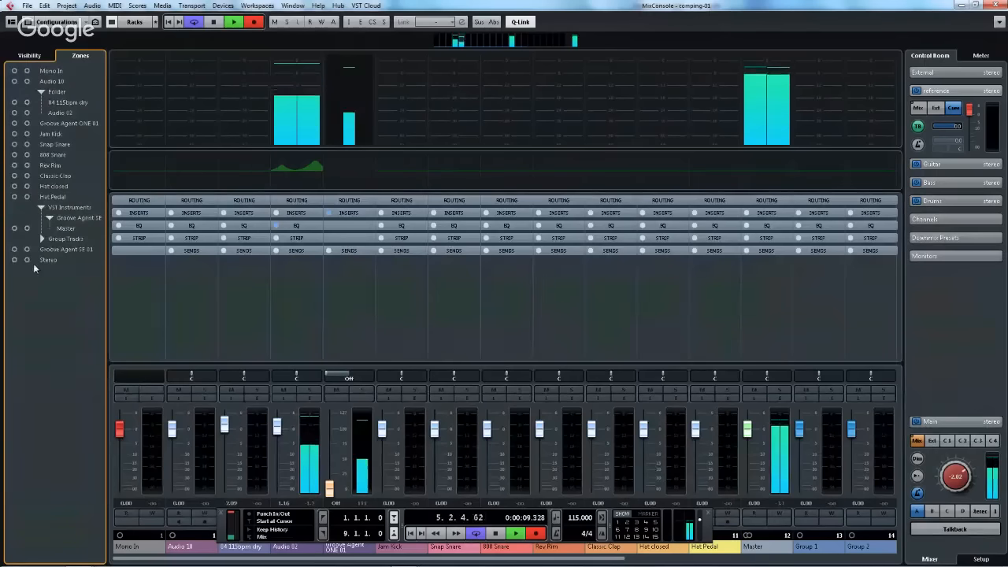
left_click(15, 249)
left_click(27, 259)
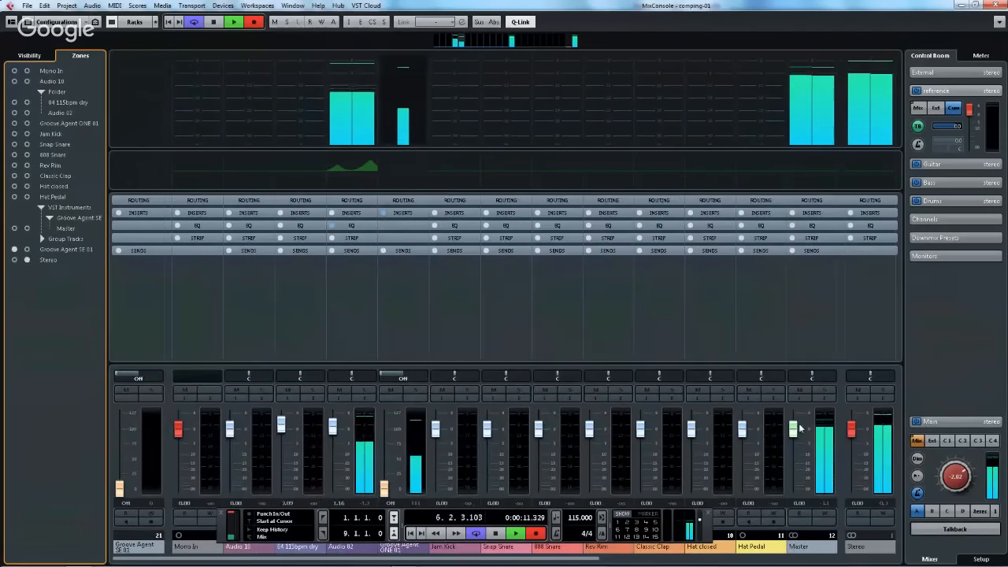
- Lower the Stereo output fader far below 0 dB, to about -25 dB, while the project runs
mouse_move(853, 430)
left_mouse_down()
mouse_move(836, 502)
mouse_move(863, 467)
mouse_move(864, 495)
mouse_move(854, 433)
left_mouse_up()
scroll(856, 470, "down", 3)
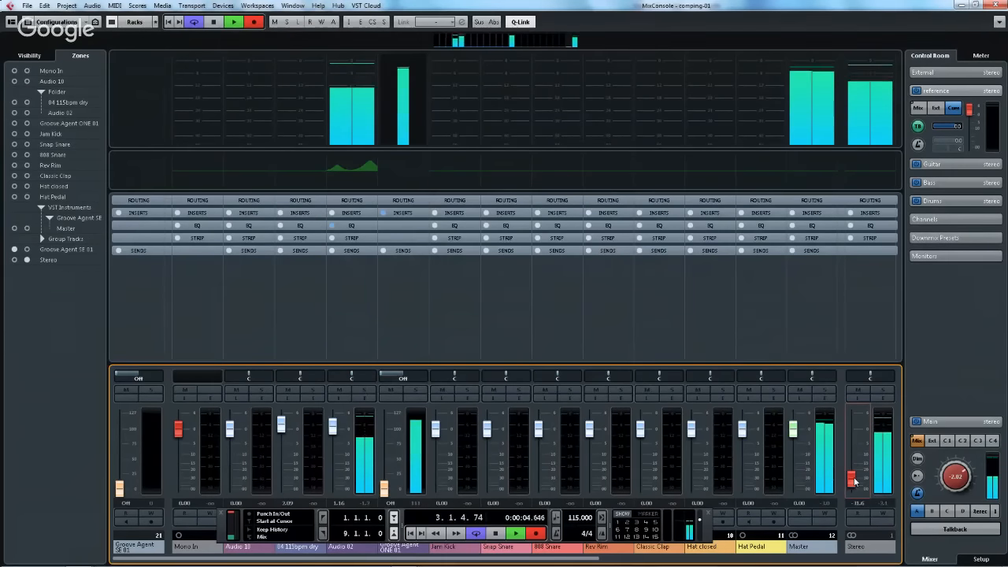
left_click_drag(857, 471, 855, 476)
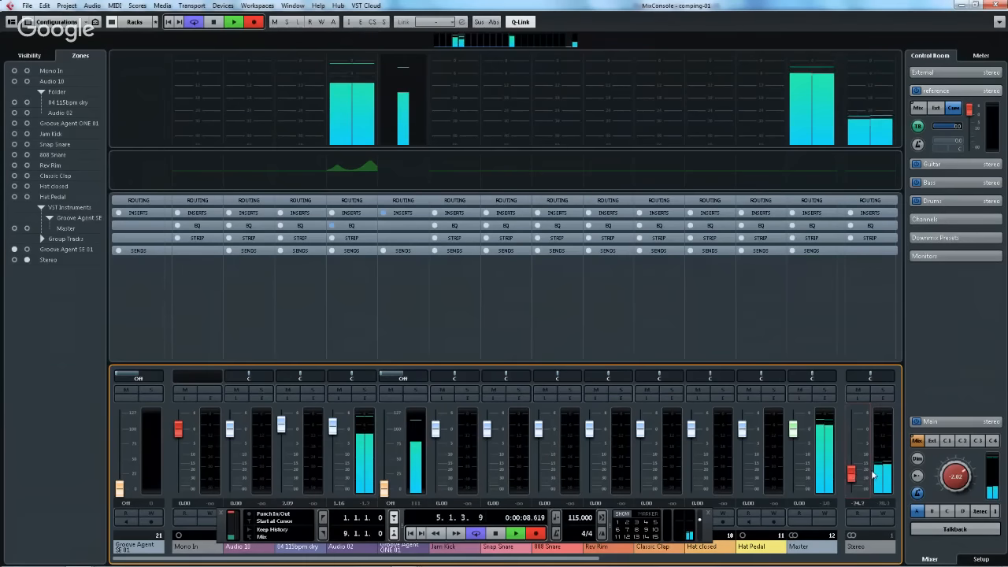
- Look through the meter options for the mixer channels and choose Post-Panner as the meter position
right_click(887, 470)
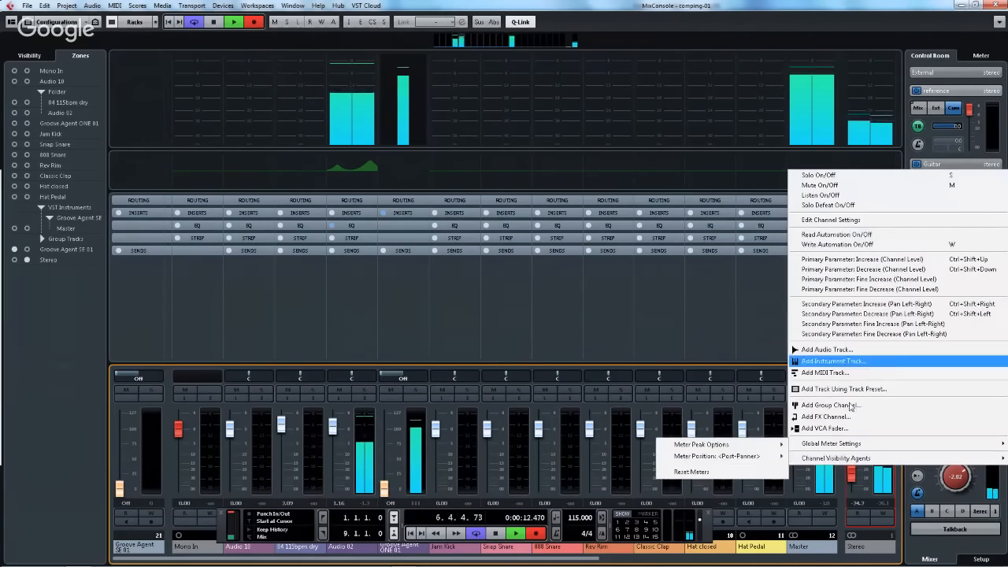
right_click(815, 129)
mouse_move(883, 149)
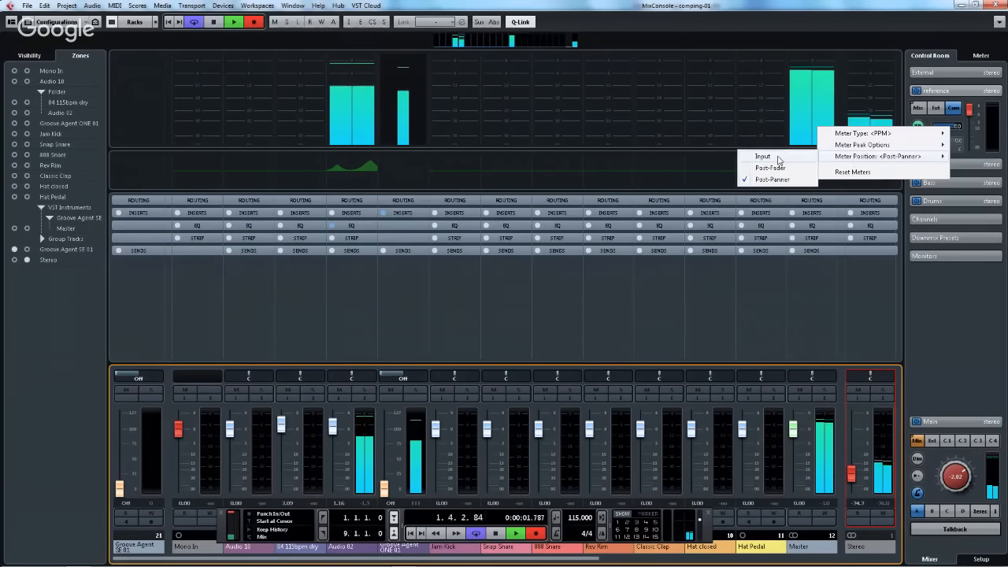
left_click(772, 178)
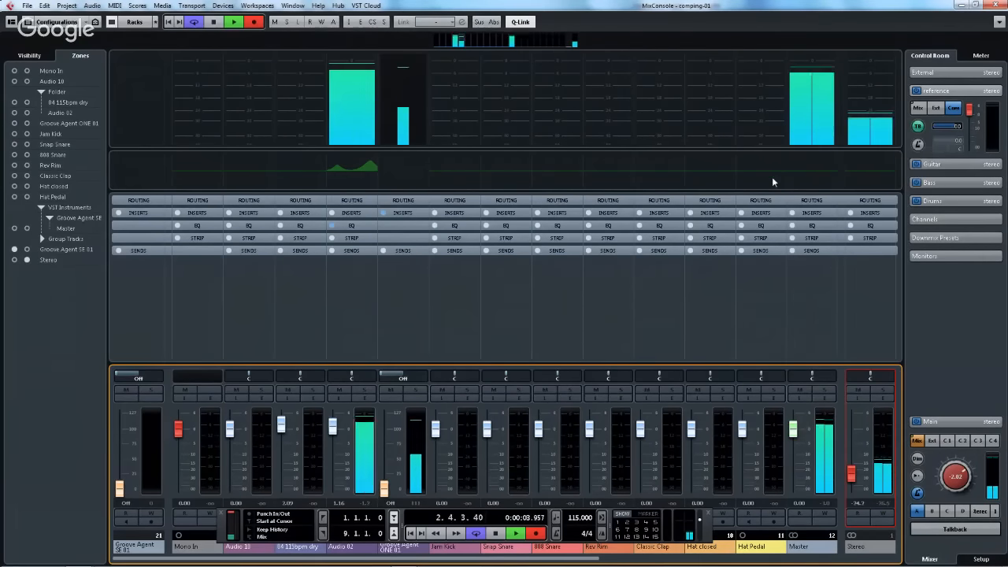
- Bring the Stereo output fader to about -3.79 dB and the Control Room main level to about -9.28 dB
mouse_move(852, 473)
left_mouse_down()
mouse_move(852, 487)
mouse_move(855, 441)
mouse_move(848, 477)
left_mouse_up()
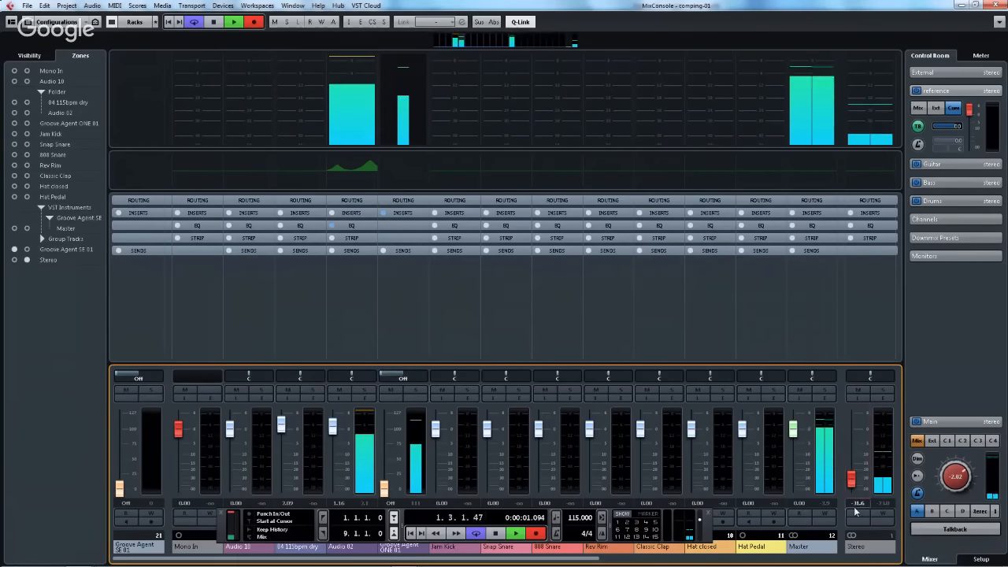
left_click_drag(851, 484, 853, 446)
left_click_drag(955, 473, 862, 449)
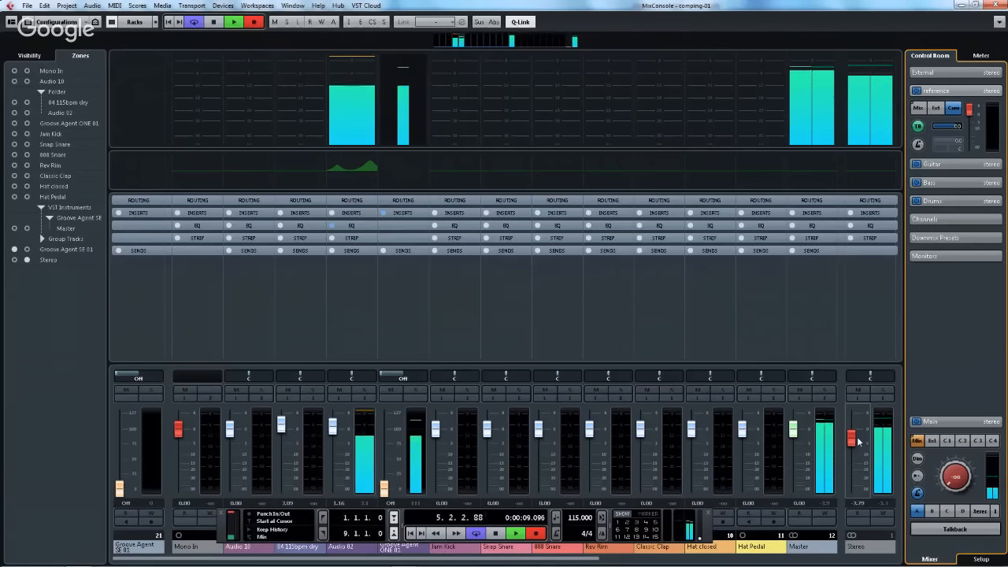
left_click_drag(953, 478, 939, 428)
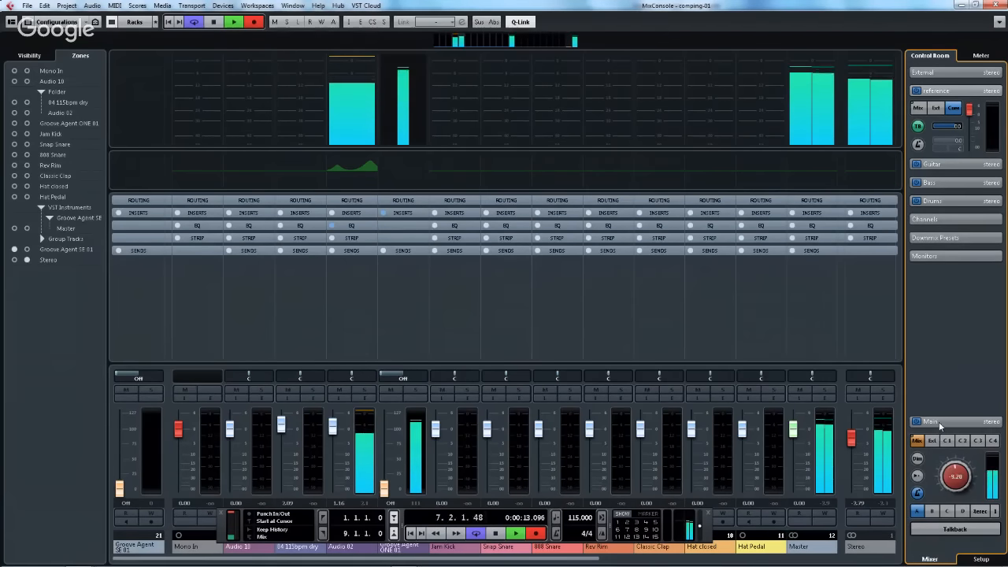
- Display the Master meter and try the DIN and British scales before switching it to the K-20 Scale
left_click(962, 55)
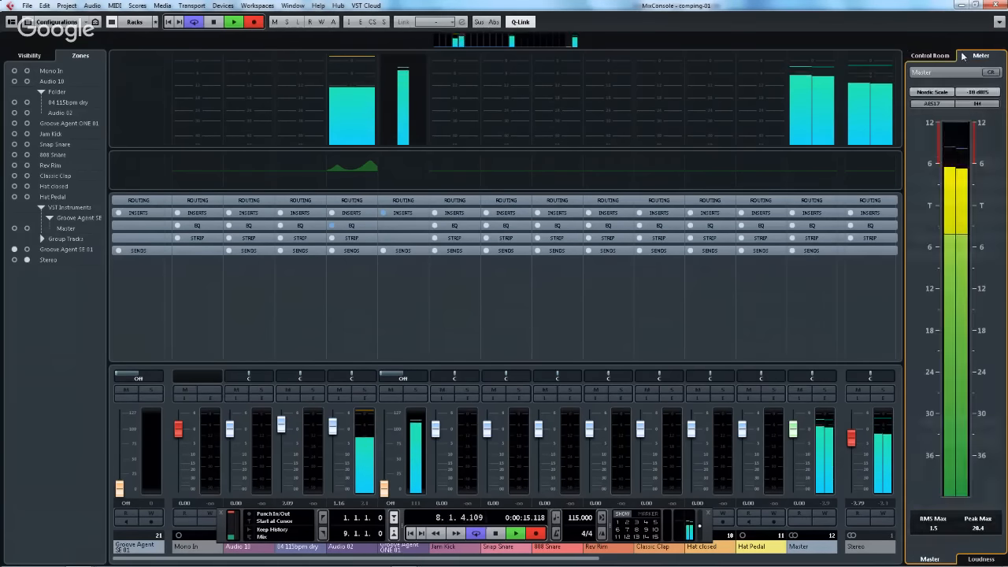
left_click(927, 95)
left_click(937, 97)
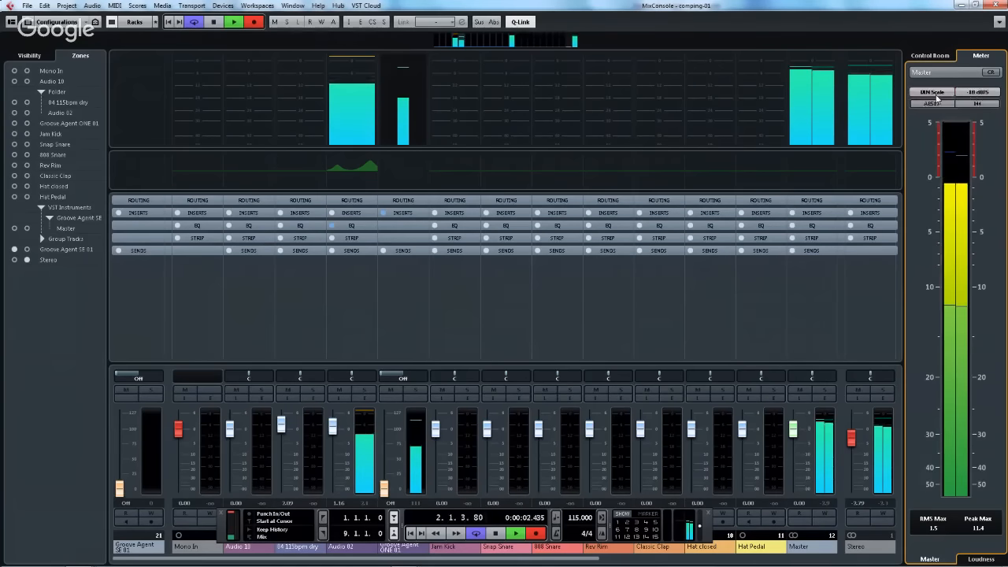
left_click(935, 95)
left_click(941, 137)
left_click(930, 93)
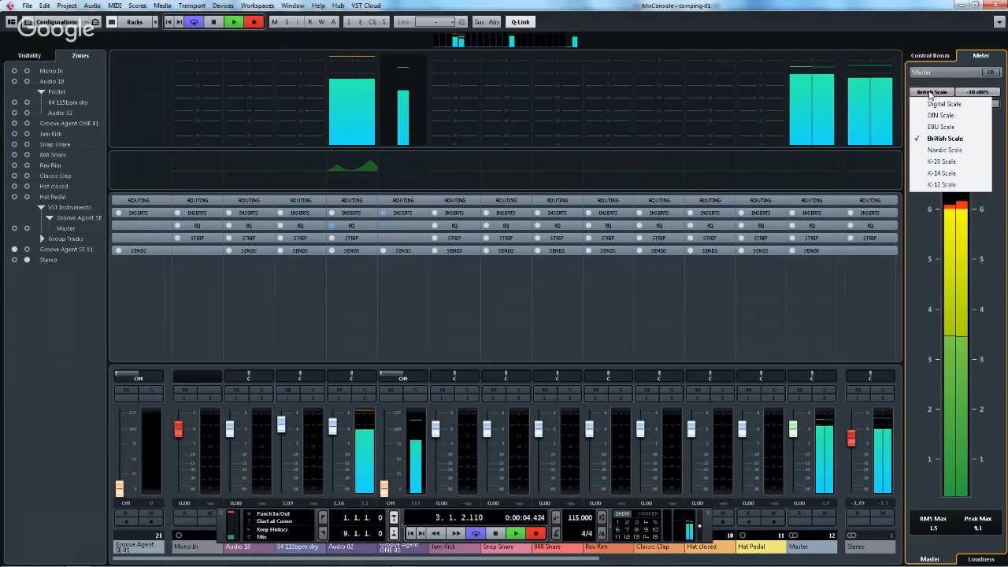
left_click(954, 162)
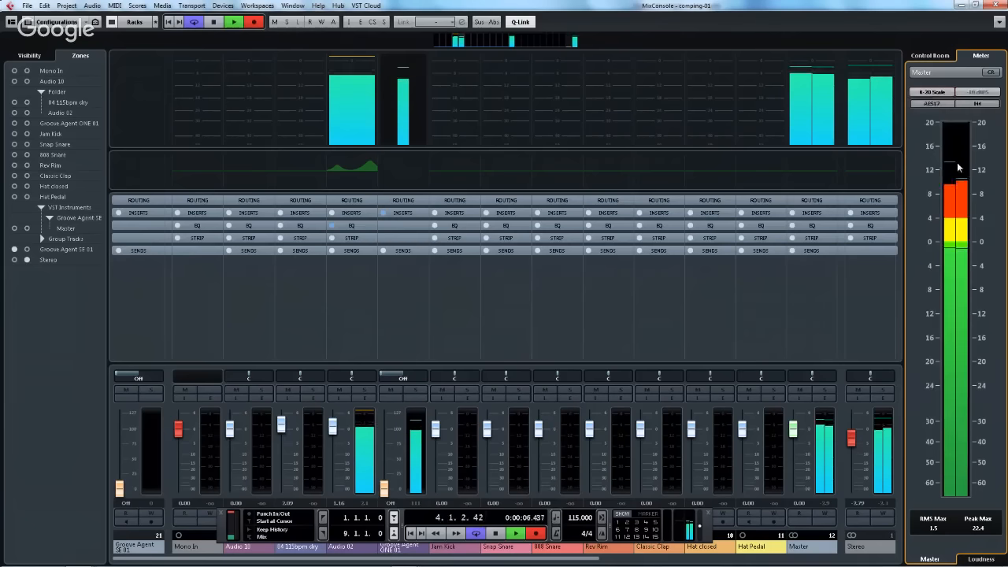
left_click(931, 93)
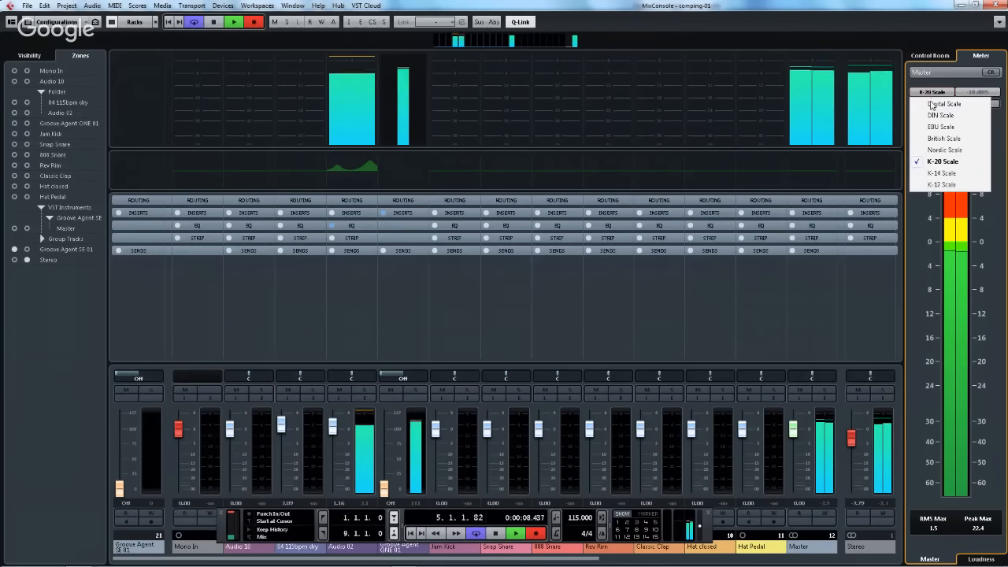
- Raise the Control Room main level to about -1.73 dB and expand the list of monitor speaker sets
left_click(938, 59)
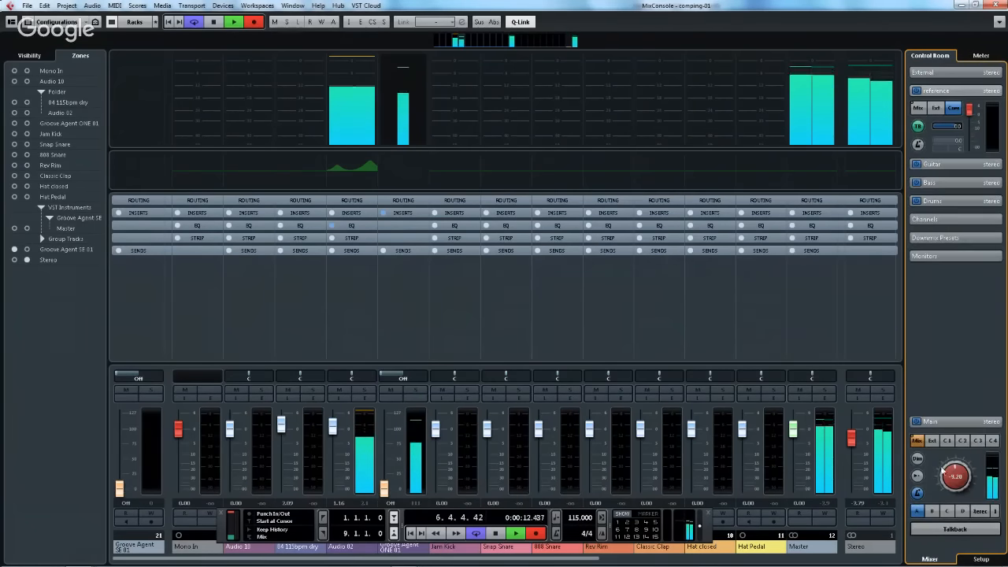
left_click_drag(942, 470, 955, 462)
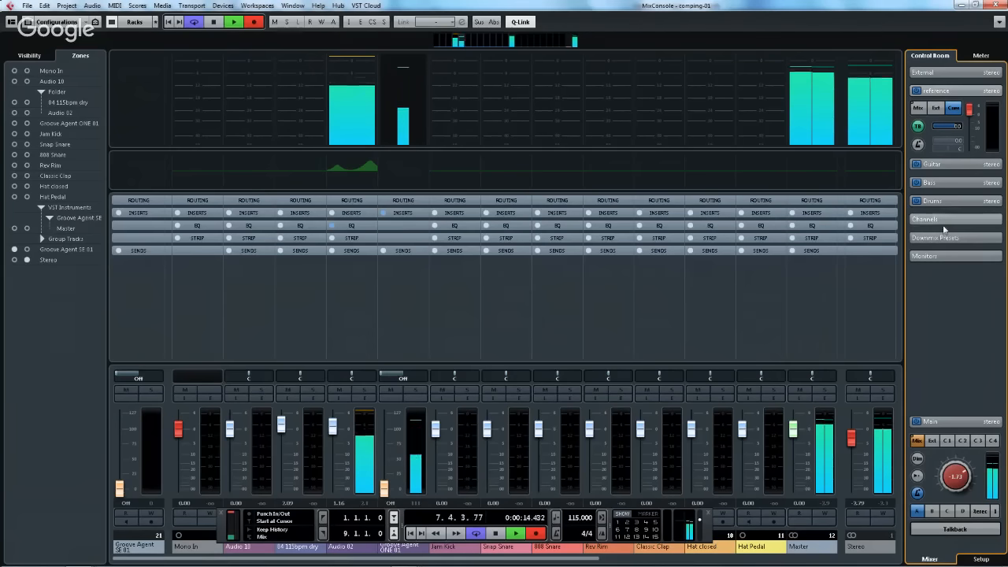
left_click(954, 256)
left_click(964, 230)
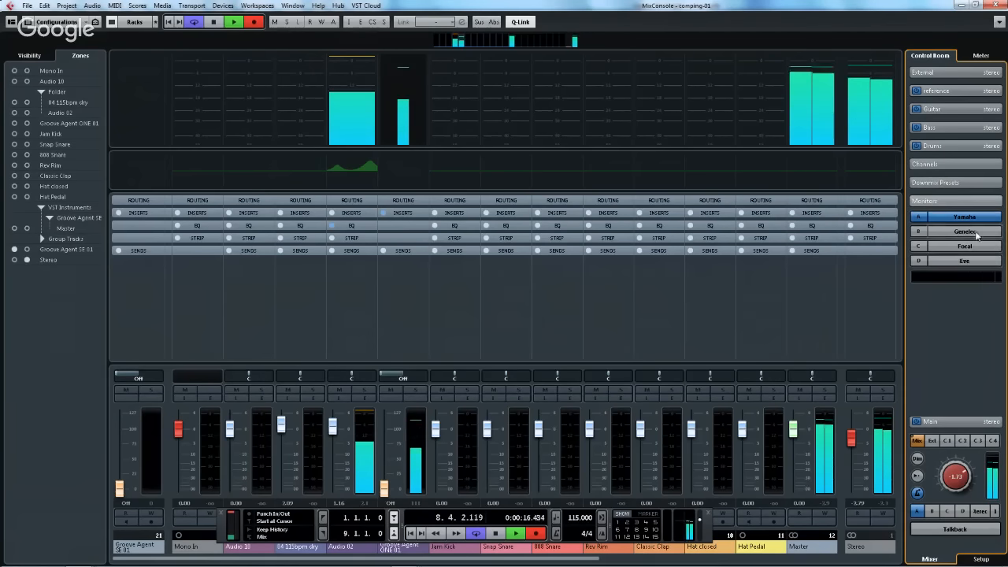
- Compare the Focal and Genelec monitor sets, then return to the Yamaha set
left_click(964, 245)
left_click(968, 232)
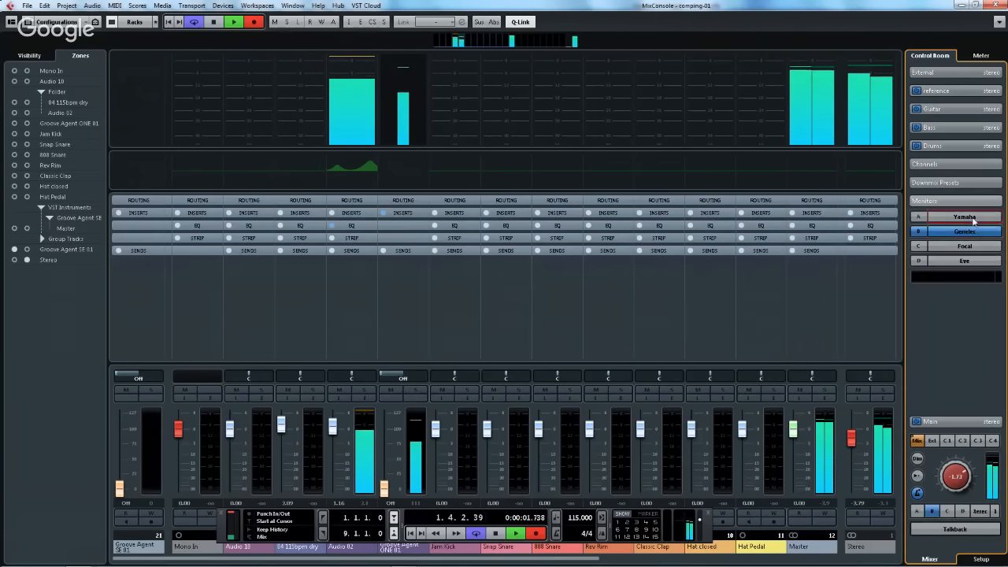
left_click(967, 222)
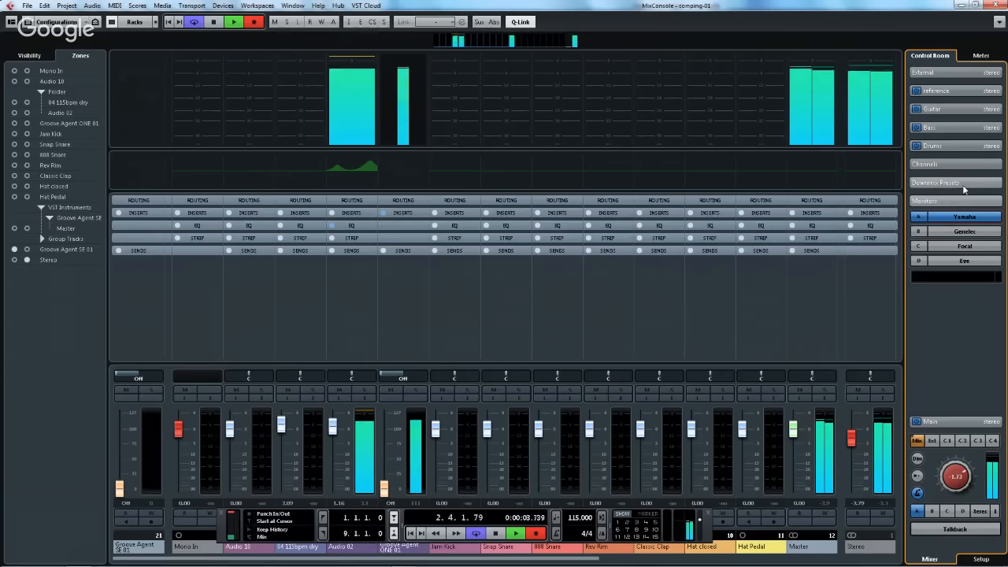
- Try the Mono downmix preset in the Control Room and switch back to Stereo
left_click(962, 185)
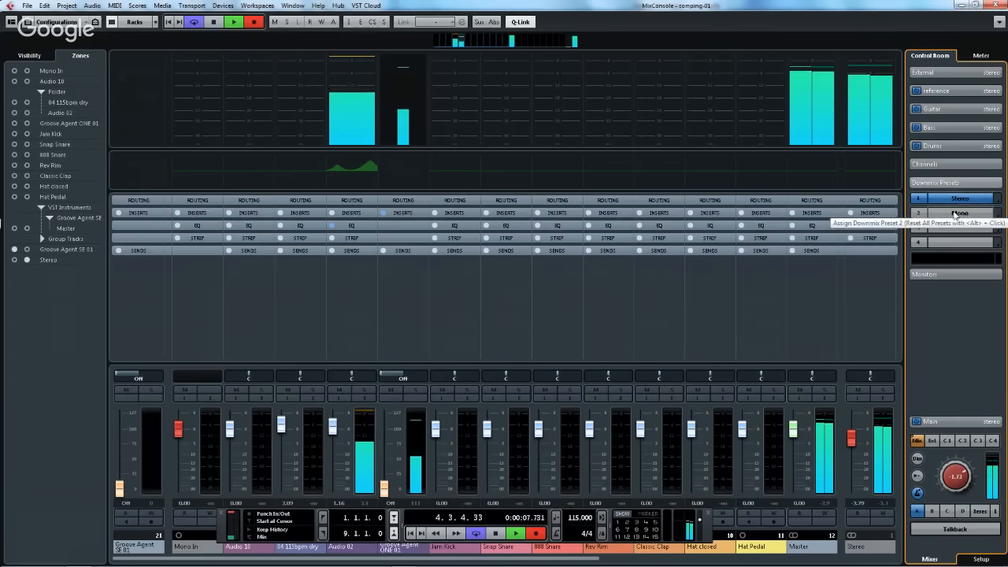
left_click(954, 215)
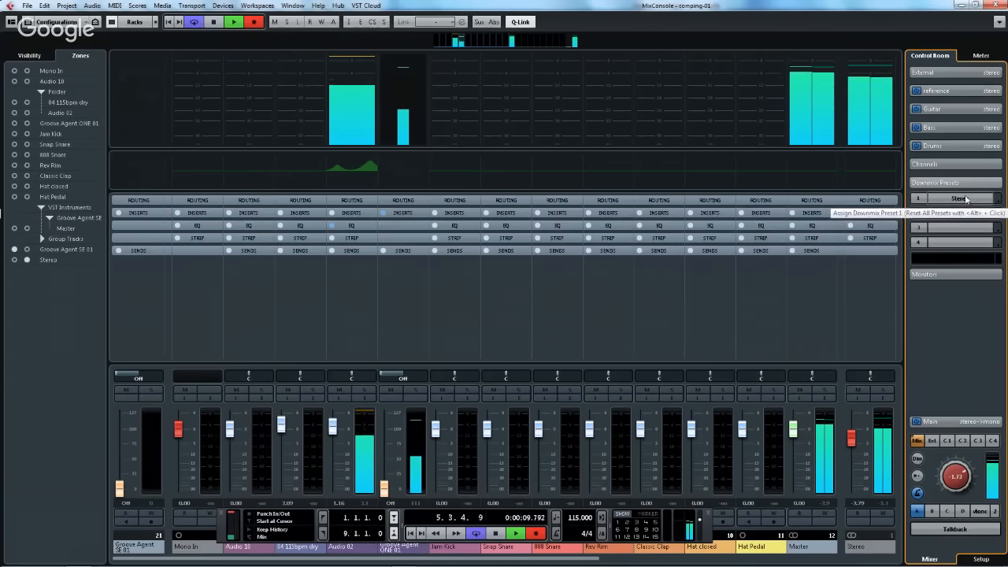
left_click(962, 198)
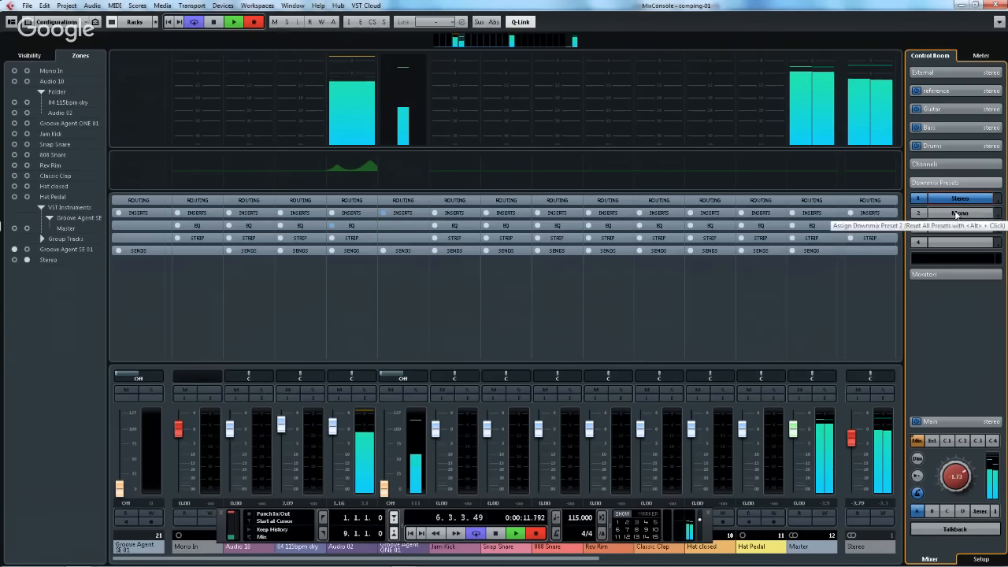
- Cycle the external input through ipad, 2 track and DVD, and briefly switch monitoring from the mix to the external source
left_click(943, 74)
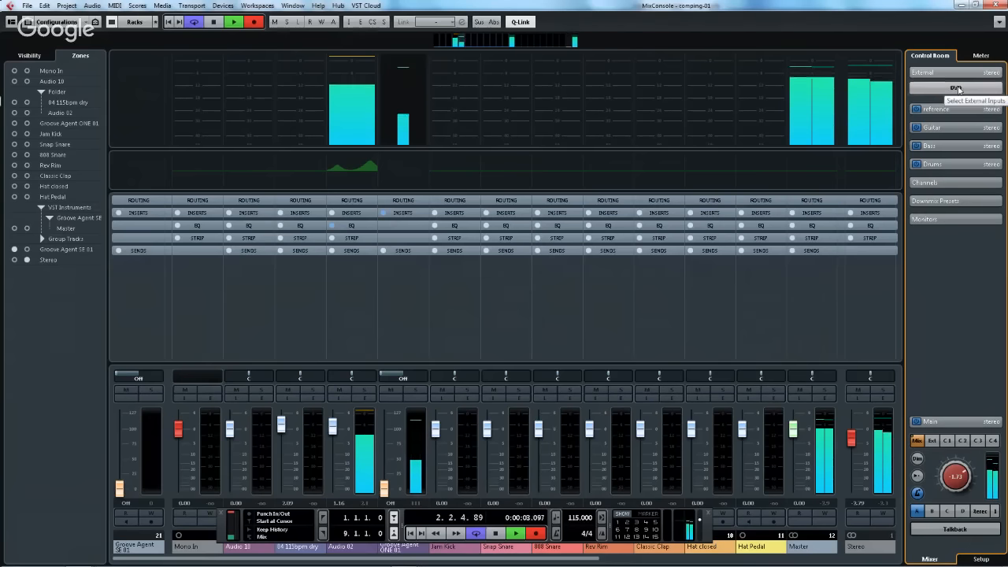
left_click(956, 89)
left_click(945, 103)
left_click(951, 89)
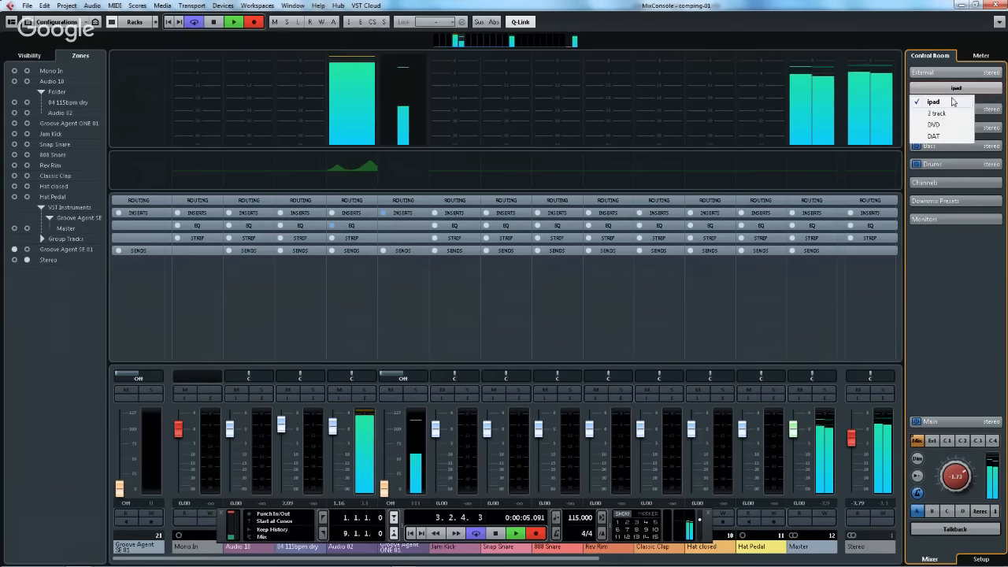
left_click(939, 113)
left_click(963, 91)
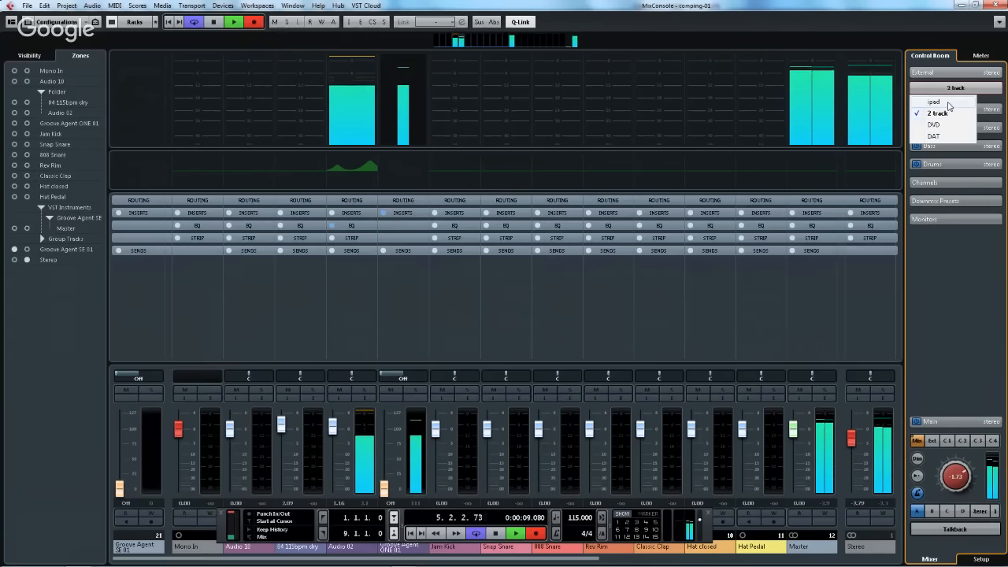
left_click(935, 124)
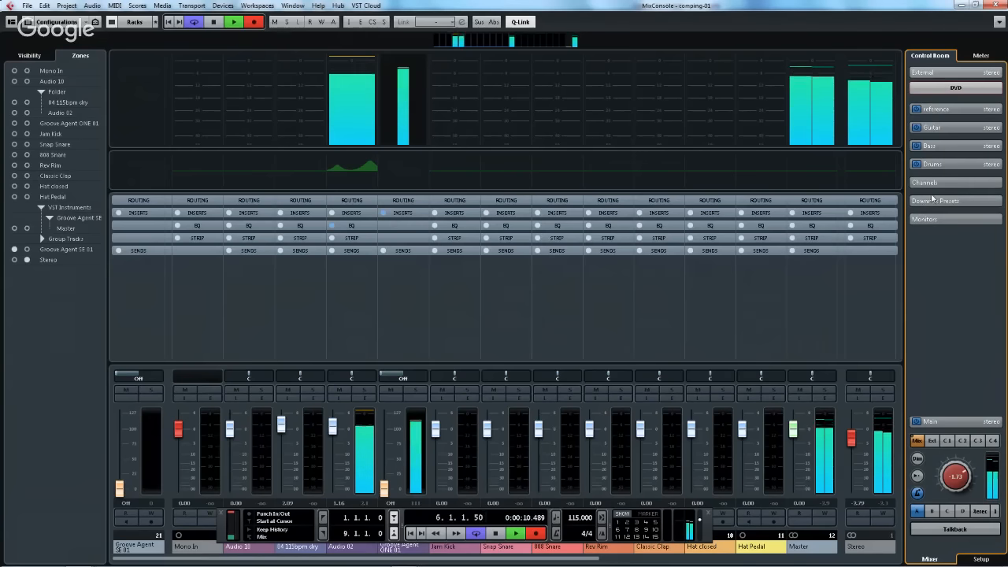
left_click(932, 442)
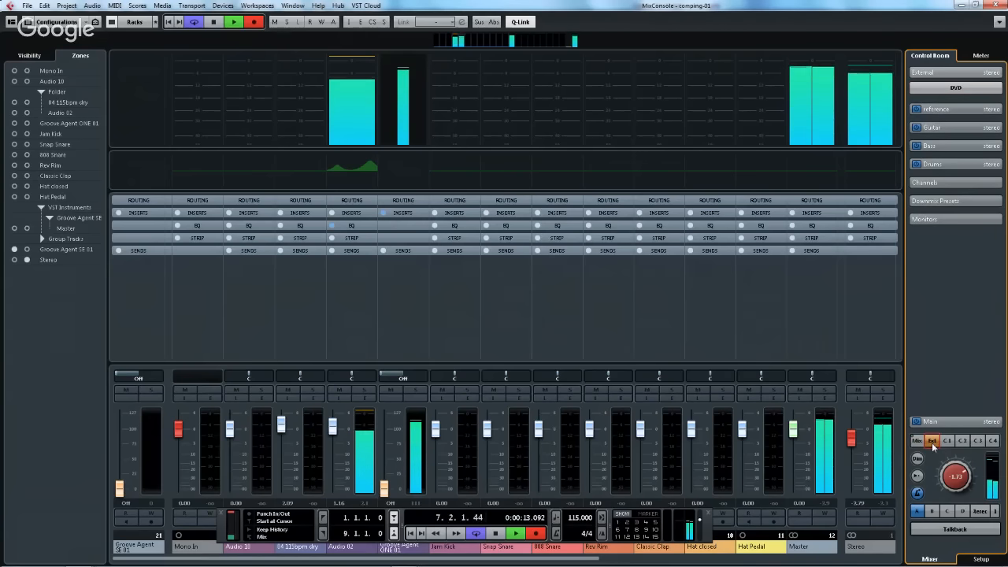
left_click(916, 440)
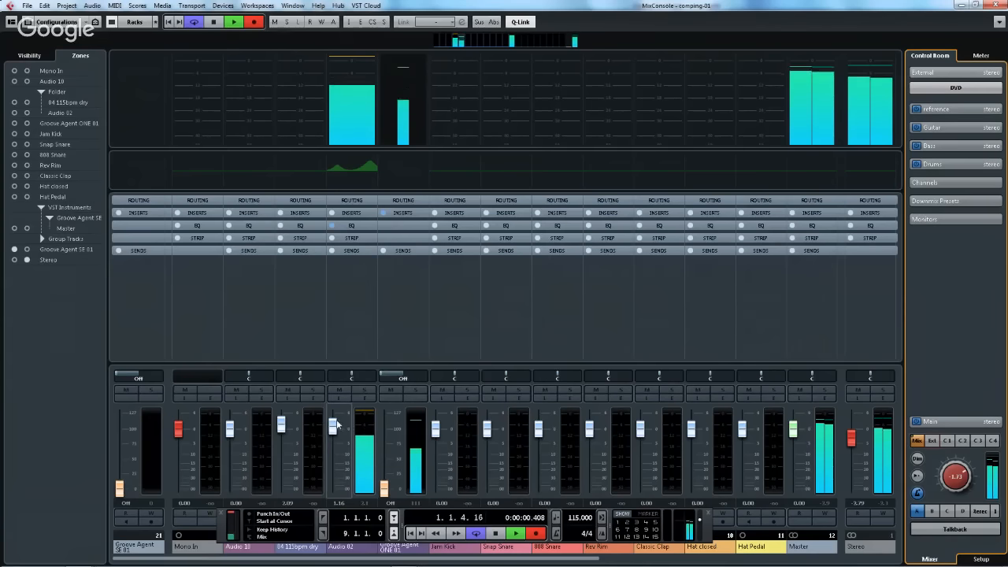
- Raise the Audio 02 fader to about 5.88 dB, and hide the transport panel to solo and unsolo that channel
left_click_drag(331, 429, 332, 411)
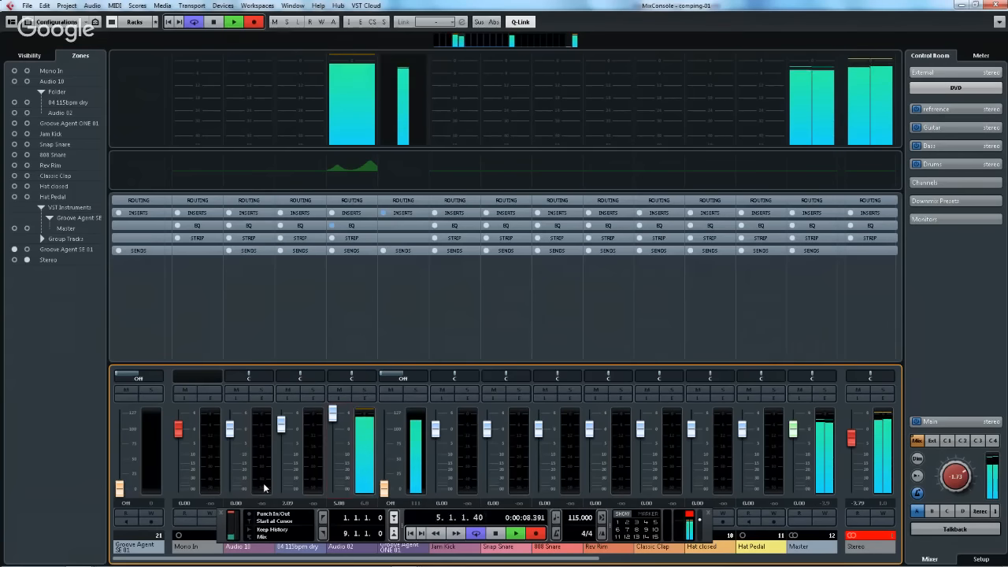
key("F2")
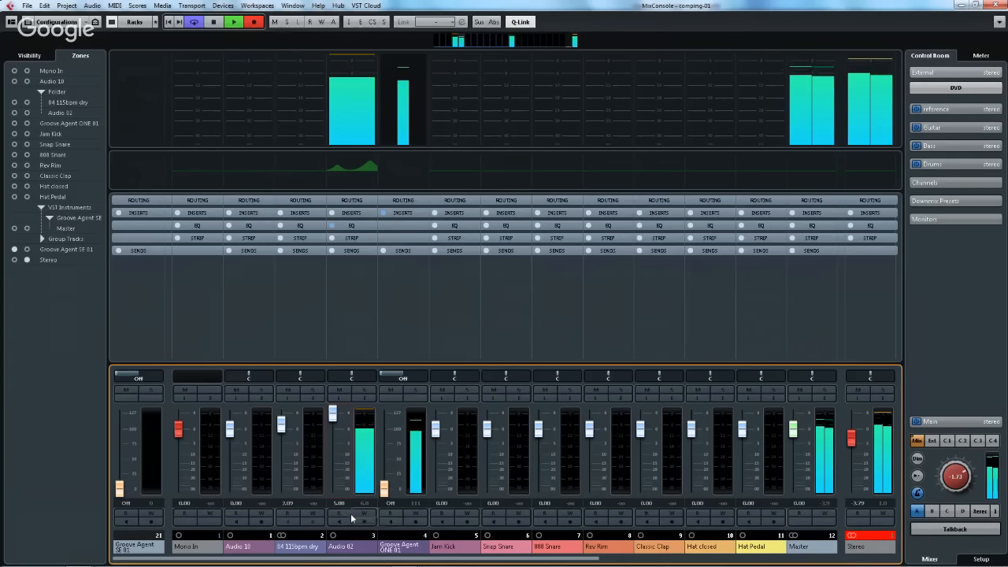
left_click(367, 392)
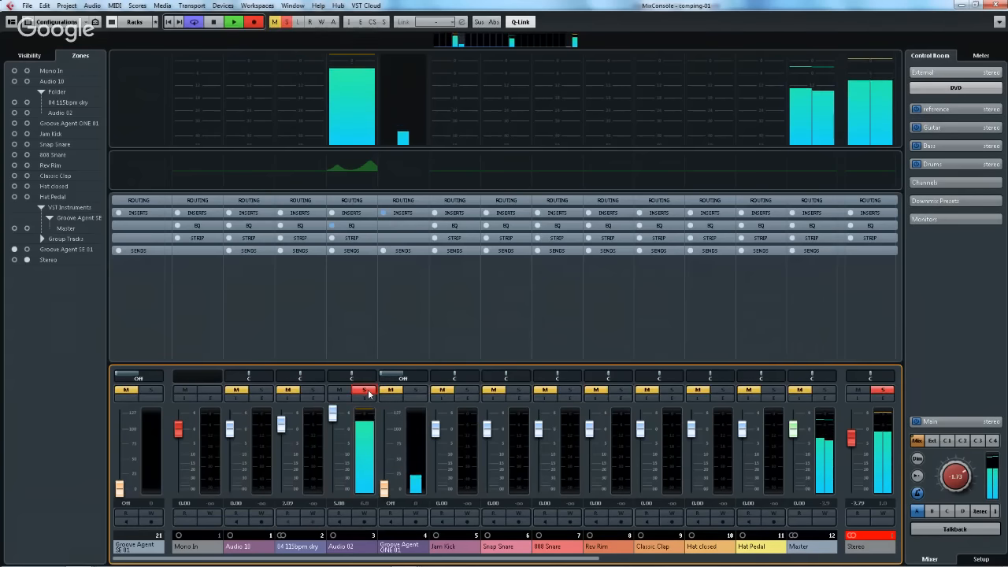
left_click(367, 391)
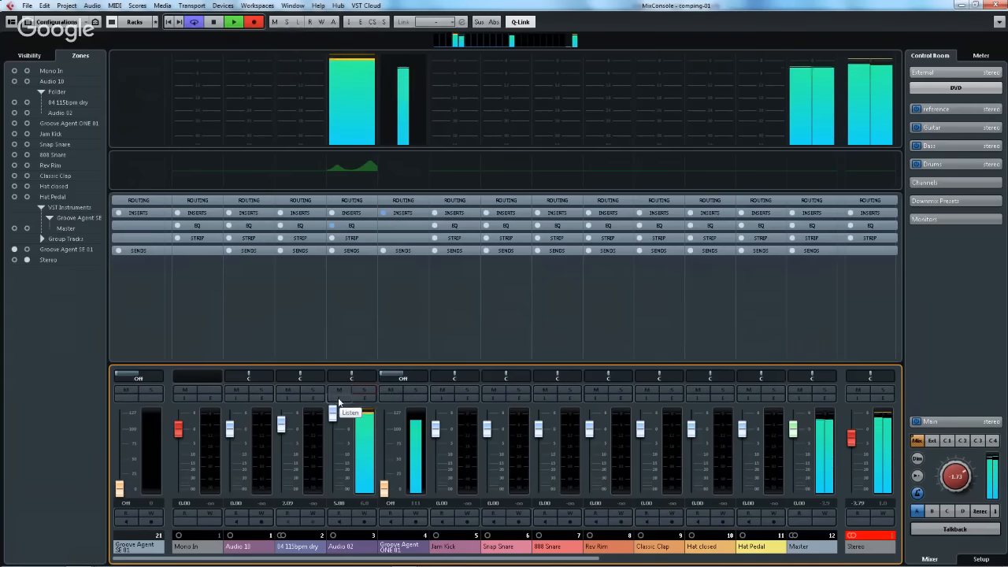
- Listen to Audio 02 while adjusting the Control Room listen level and setting Listen Dim to about -0.9 dB, and turn Listen off
left_click(339, 399)
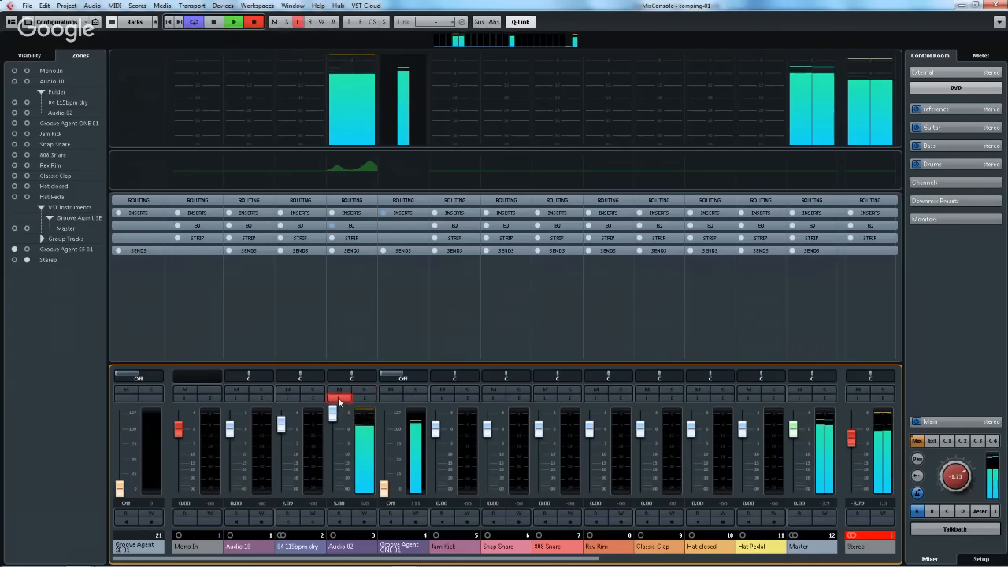
left_click(958, 429)
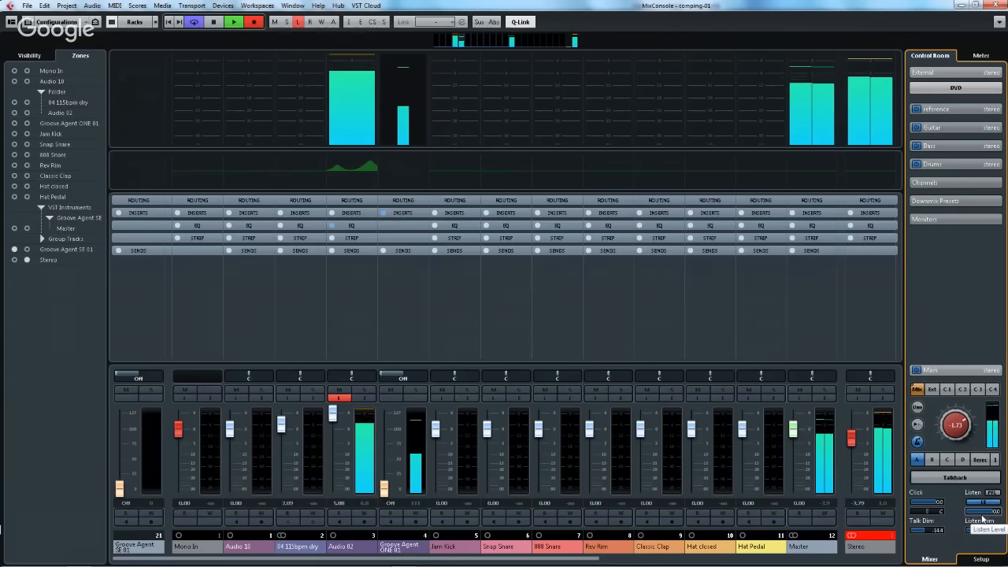
mouse_move(990, 517)
left_mouse_down()
mouse_move(977, 517)
mouse_move(994, 514)
mouse_move(976, 504)
left_mouse_up()
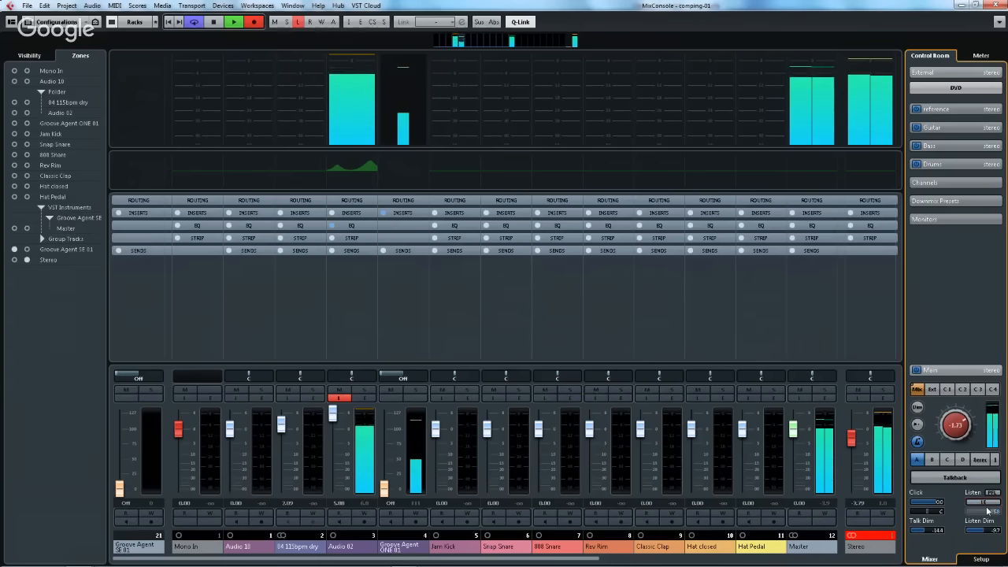
left_click_drag(978, 532, 969, 531)
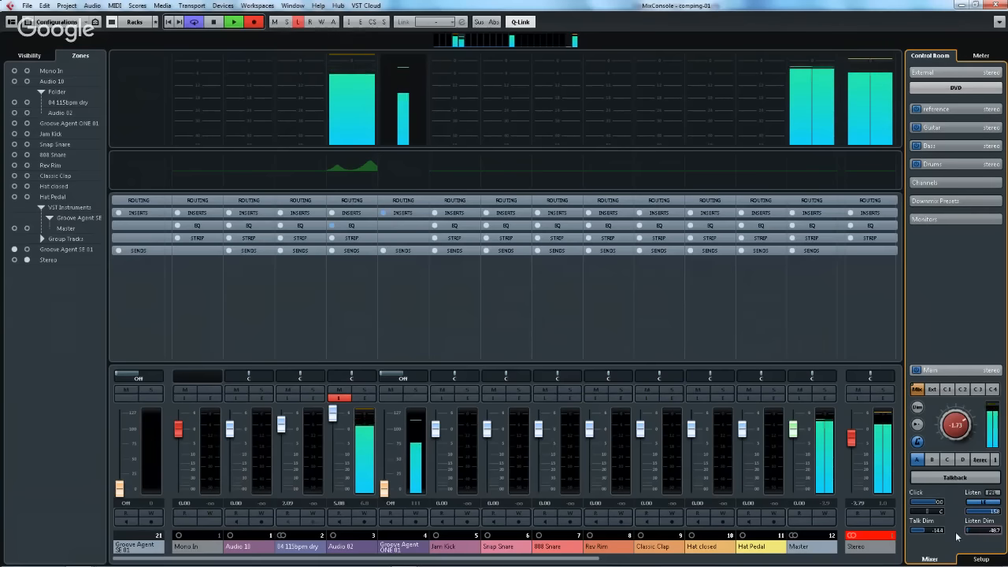
left_click_drag(956, 537, 976, 534)
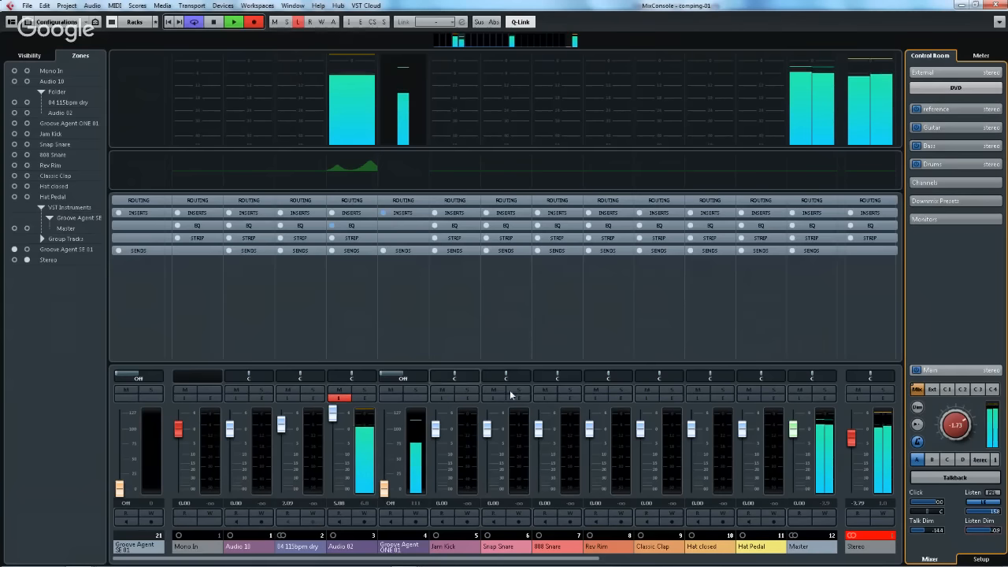
left_click(339, 397)
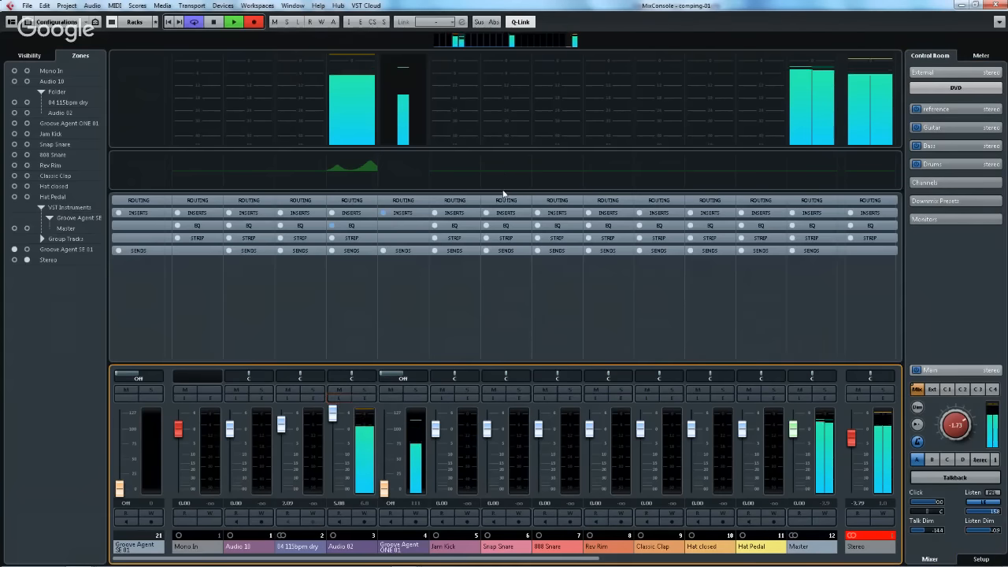
- Stop playback and inspect the Control Room settings of the reference, Drums and Guitar channels
left_click(944, 109)
key("space")
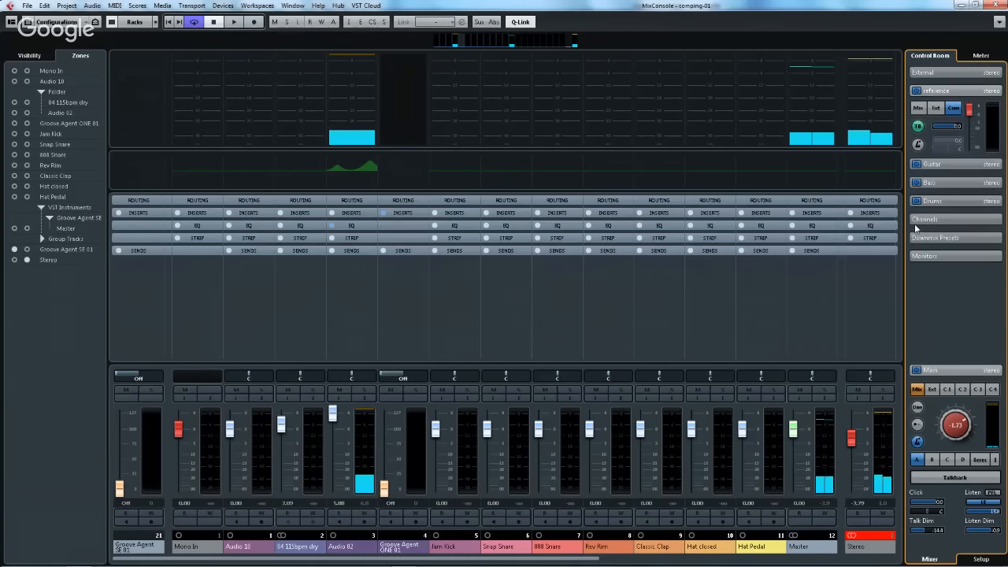
left_click(950, 182)
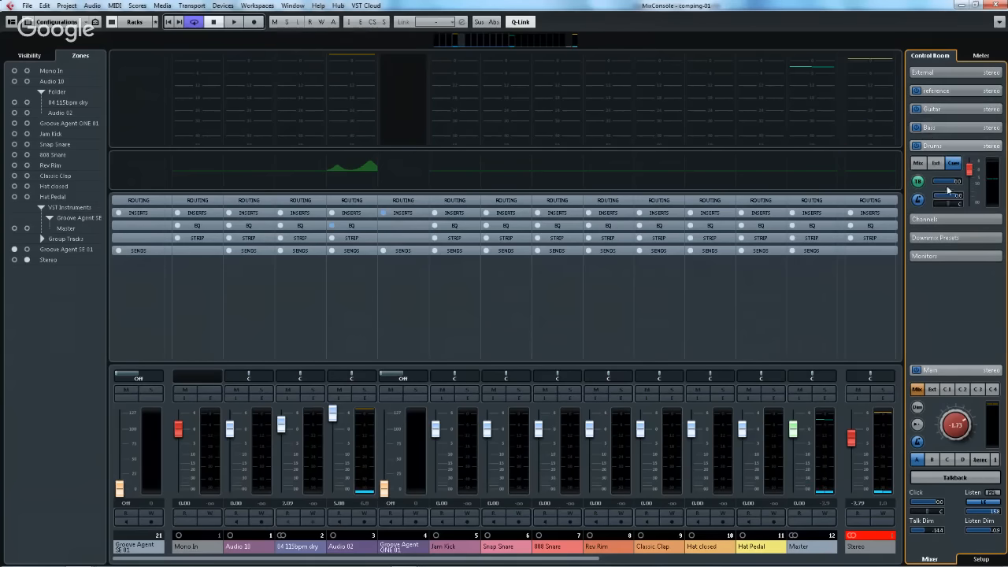
left_click(950, 112)
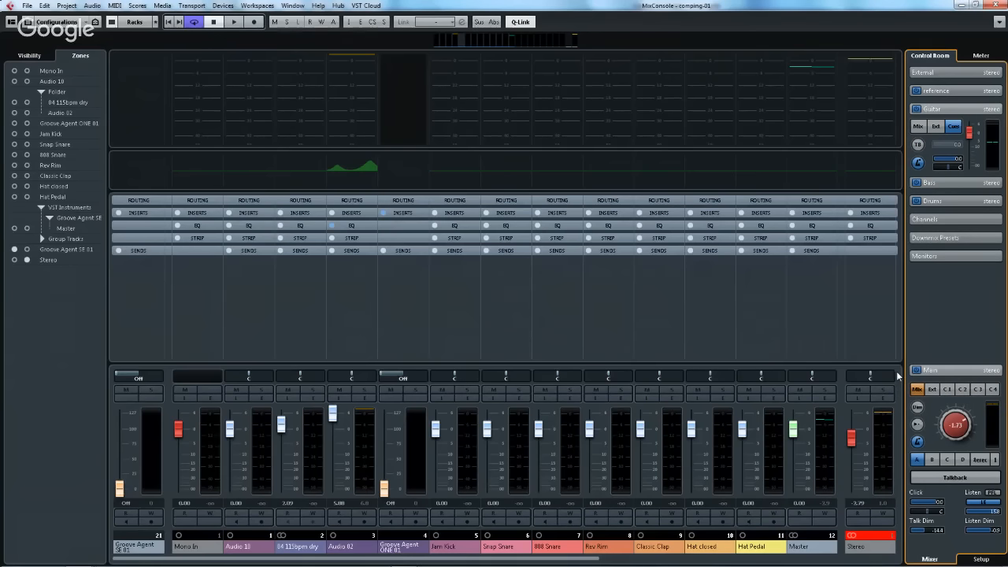
- Turn on talkback, toggle it for the Guitar cue channel and display the reference channel's settings
left_click(964, 478)
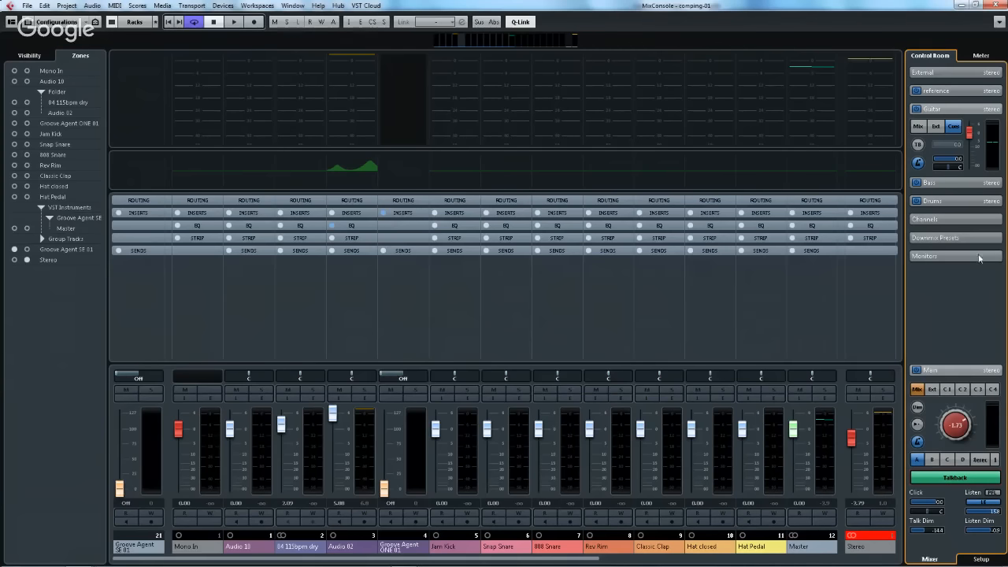
left_click(917, 144)
left_click(935, 90)
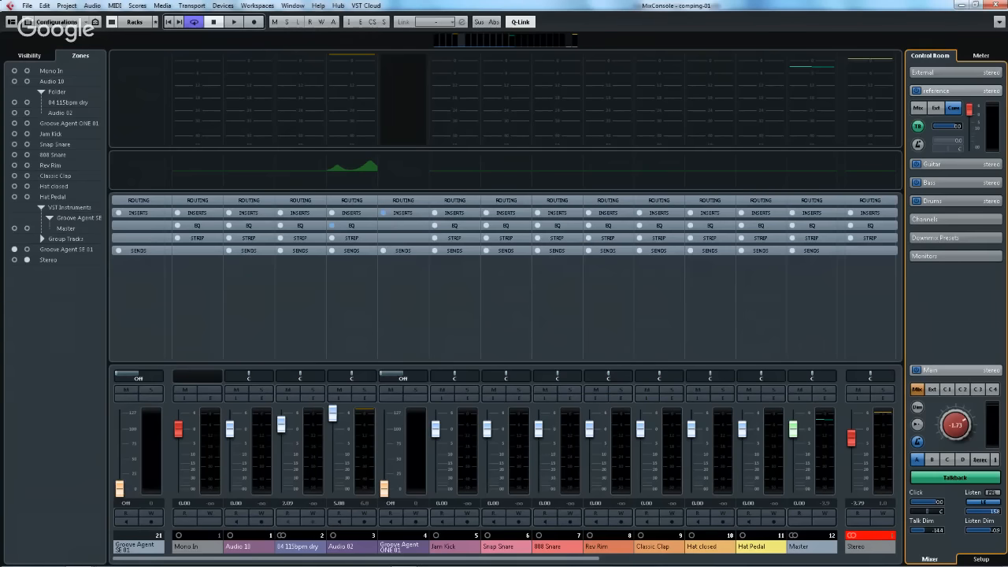
- Close the MixConsole and open the Key Commands settings from the project window
left_click(998, 5)
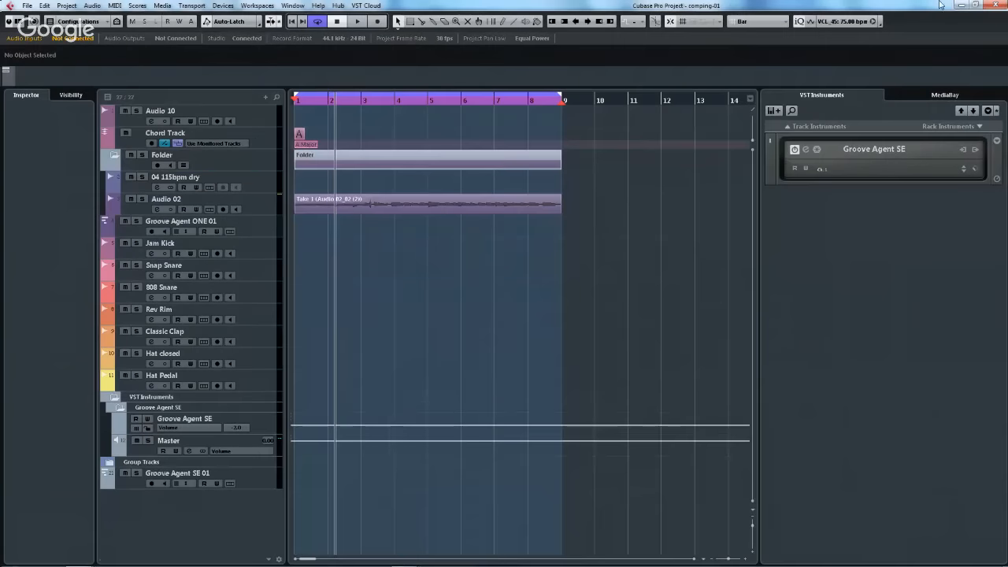
left_click(44, 6)
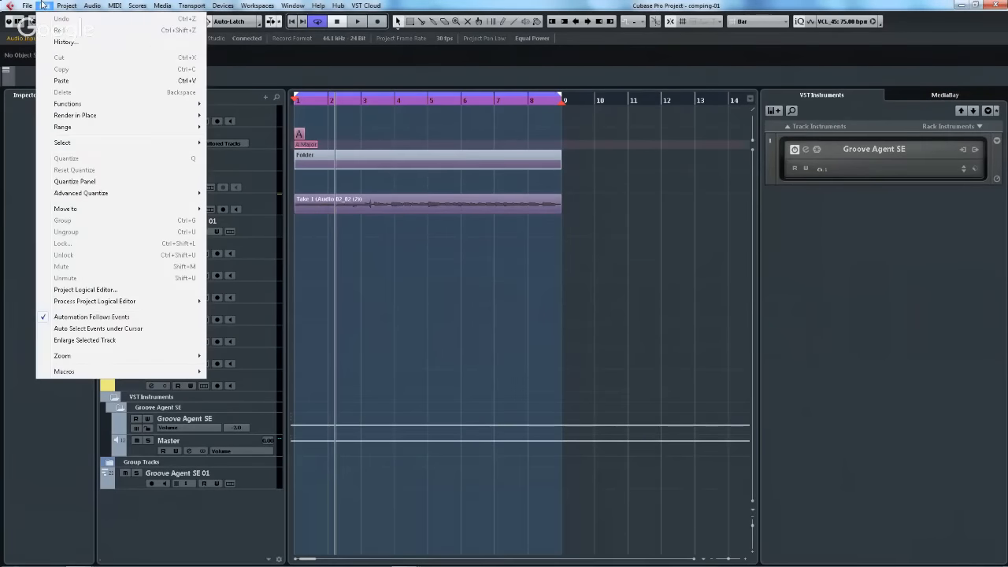
mouse_move(58, 7)
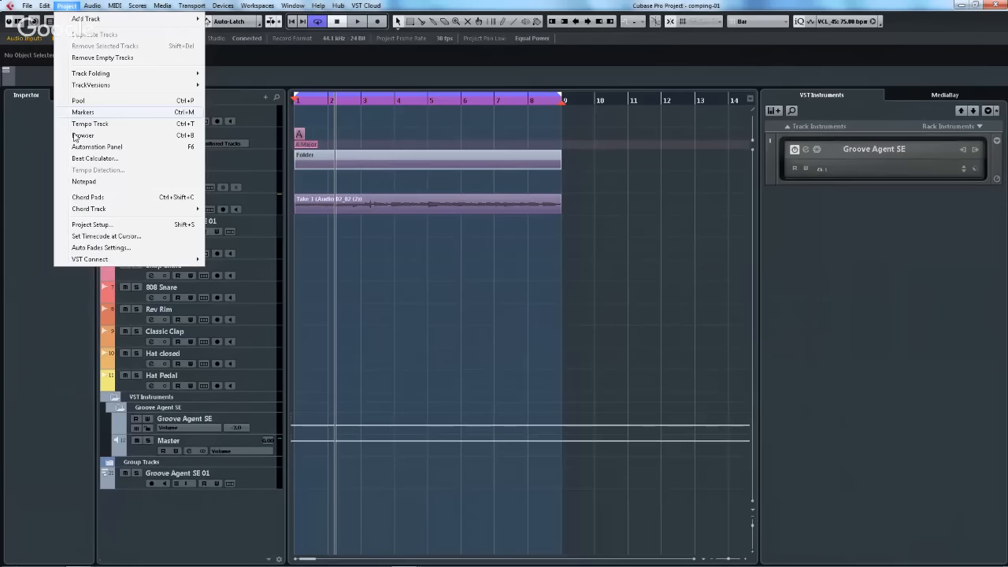
mouse_move(25, 9)
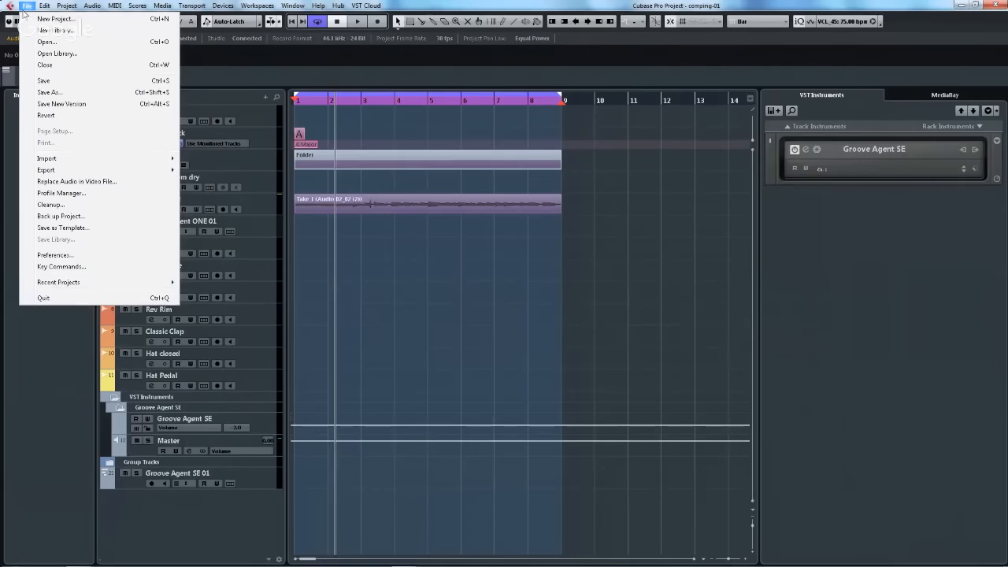
left_click(63, 266)
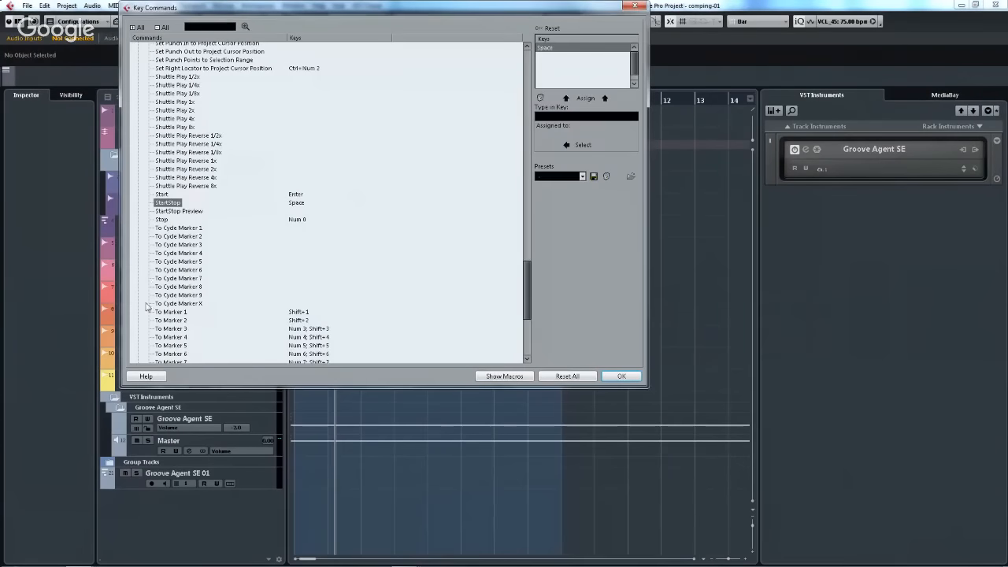
- Look through the Transport key commands, collapse that category and show the list of macros
scroll(229, 277, "up", 15)
scroll(227, 279, "up", 10)
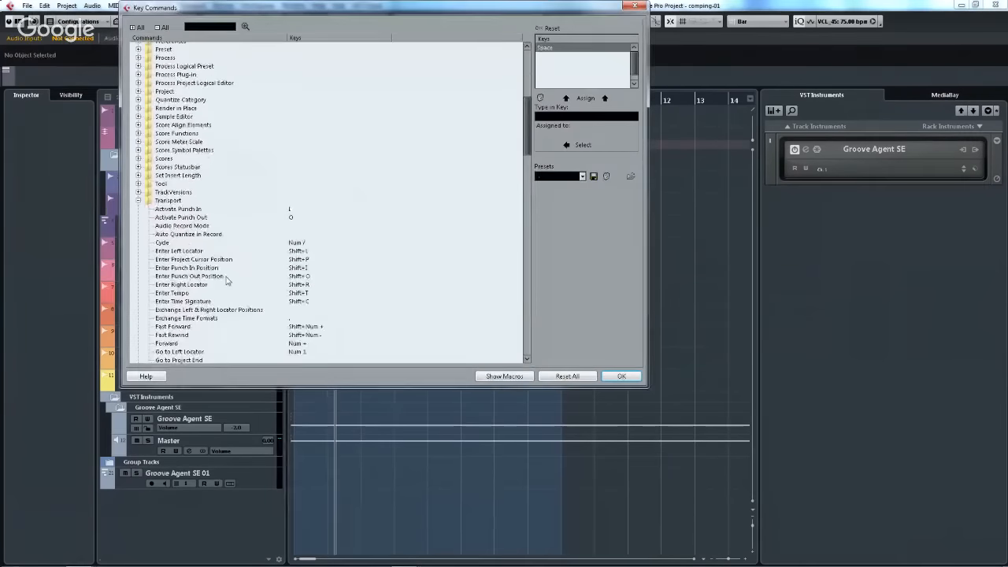
scroll(229, 283, "down", 3)
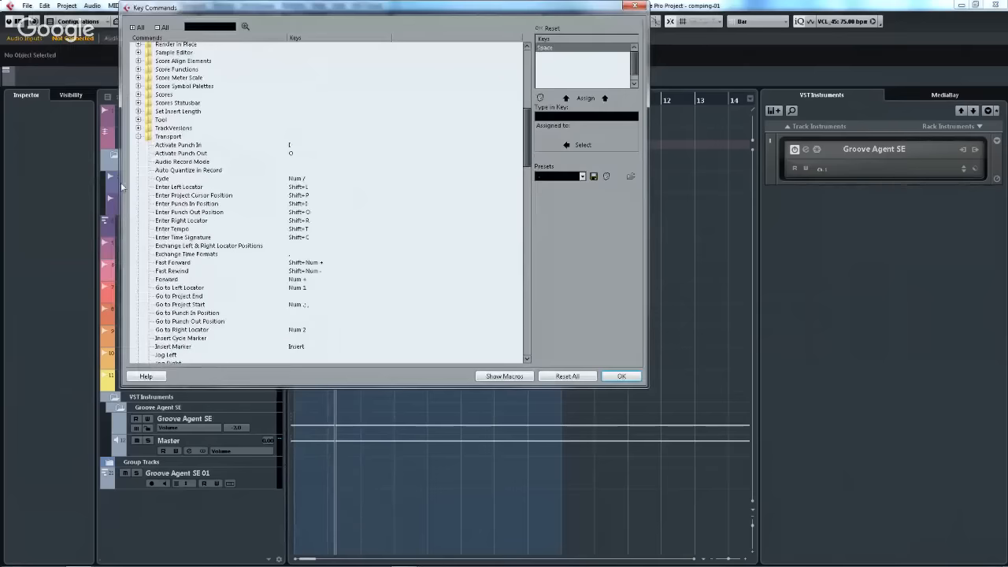
left_click(138, 137)
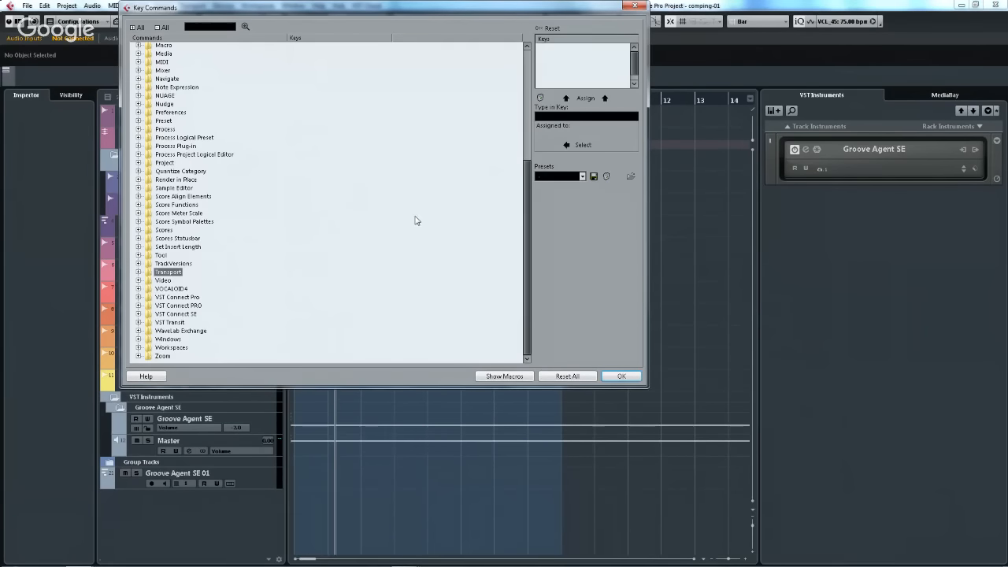
left_click(499, 376)
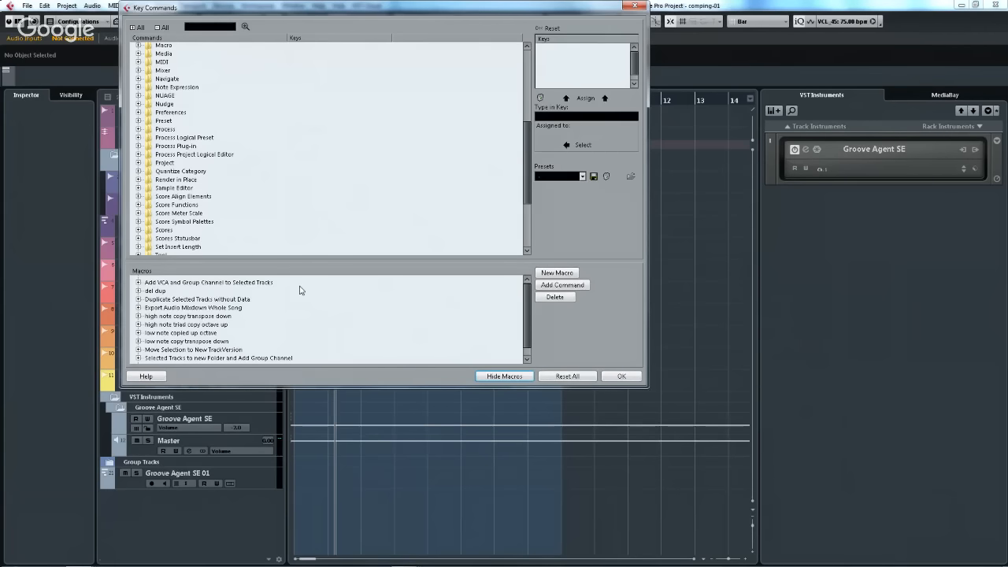
- Create a new macro with the placeholder name liyfliygflyg
left_click(555, 273)
type("llyflygflyg")
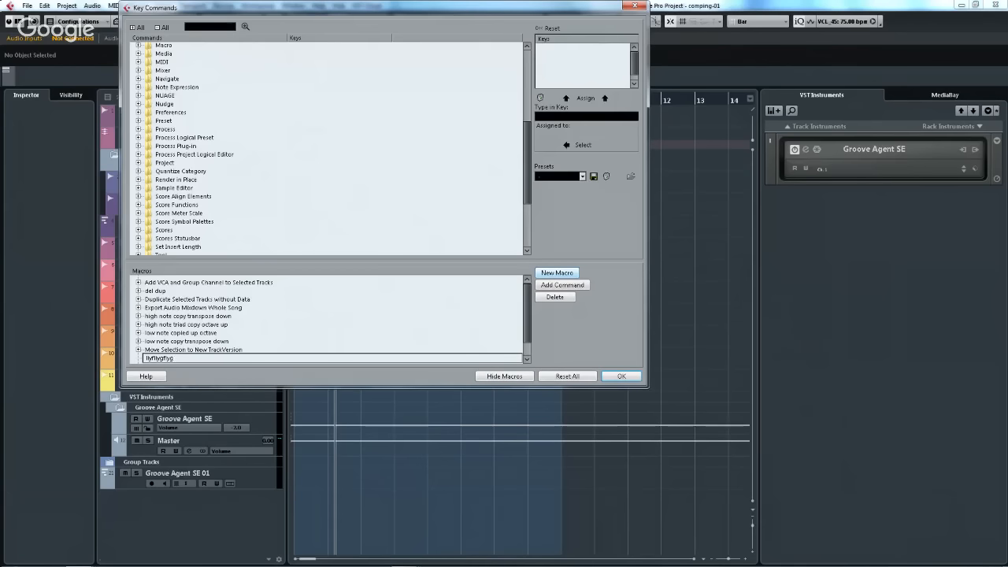
key("Return")
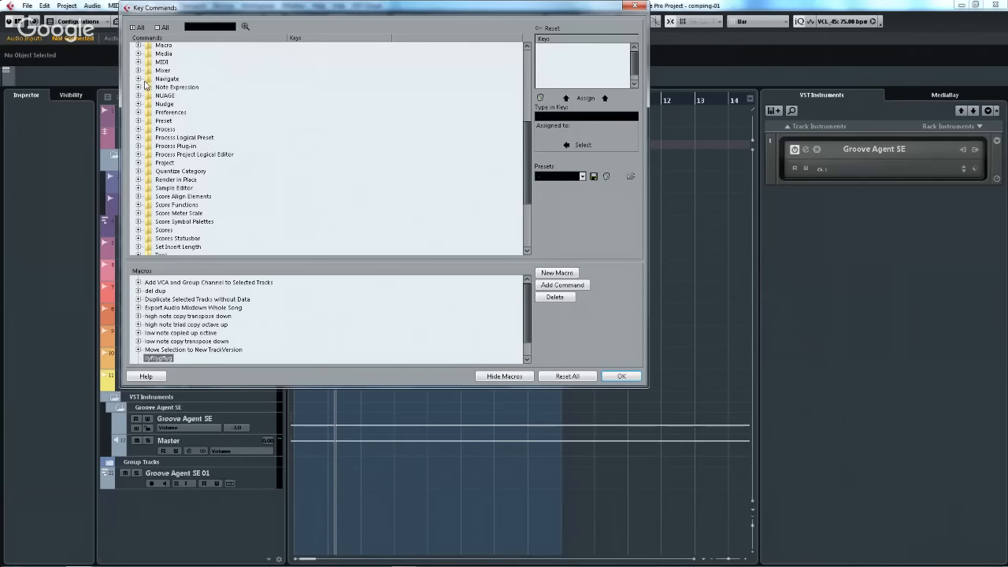
- Look through the command categories and the commands in the File category for ones suited to the new macro
scroll(146, 85, "up", 2)
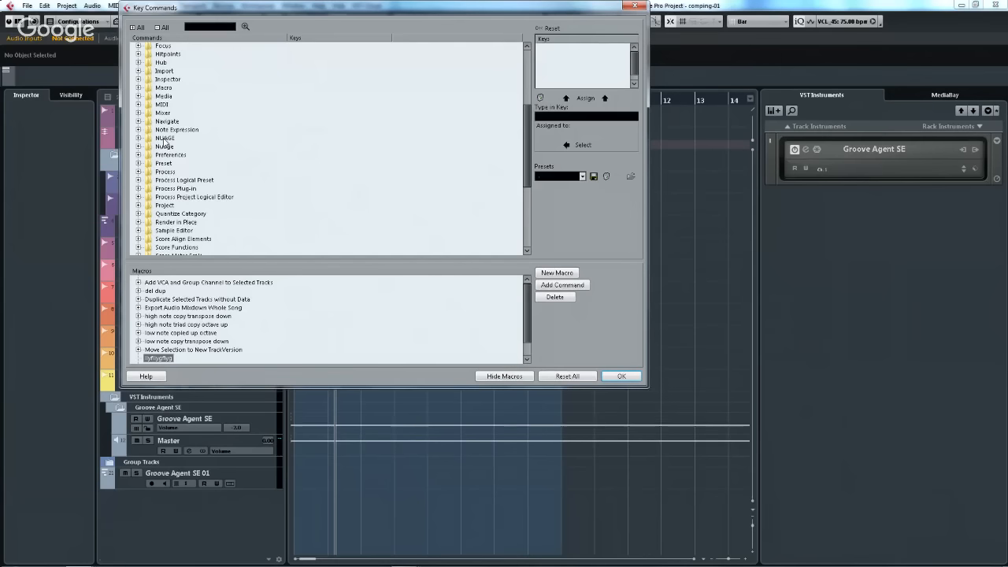
scroll(146, 103, "up", 5)
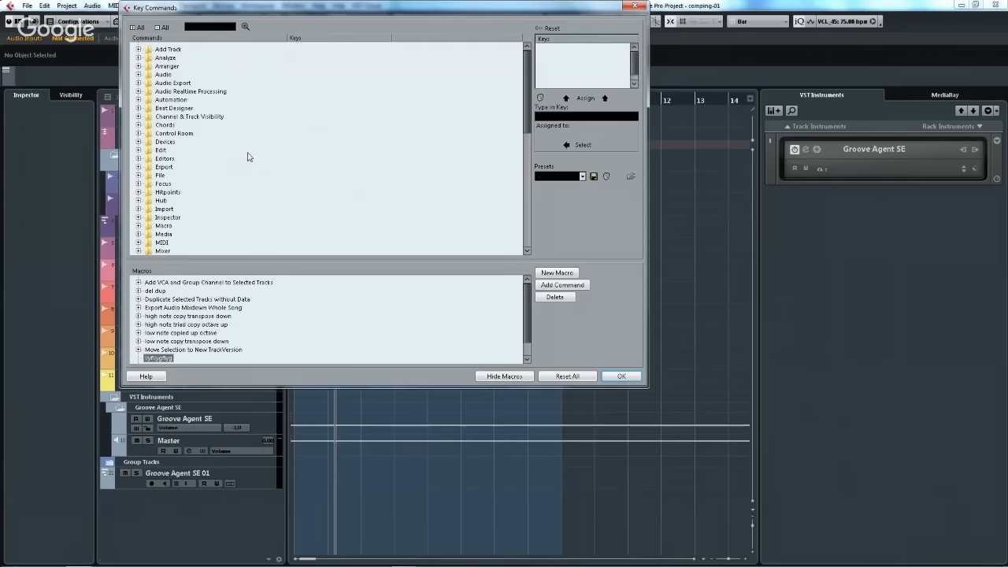
left_click(139, 176)
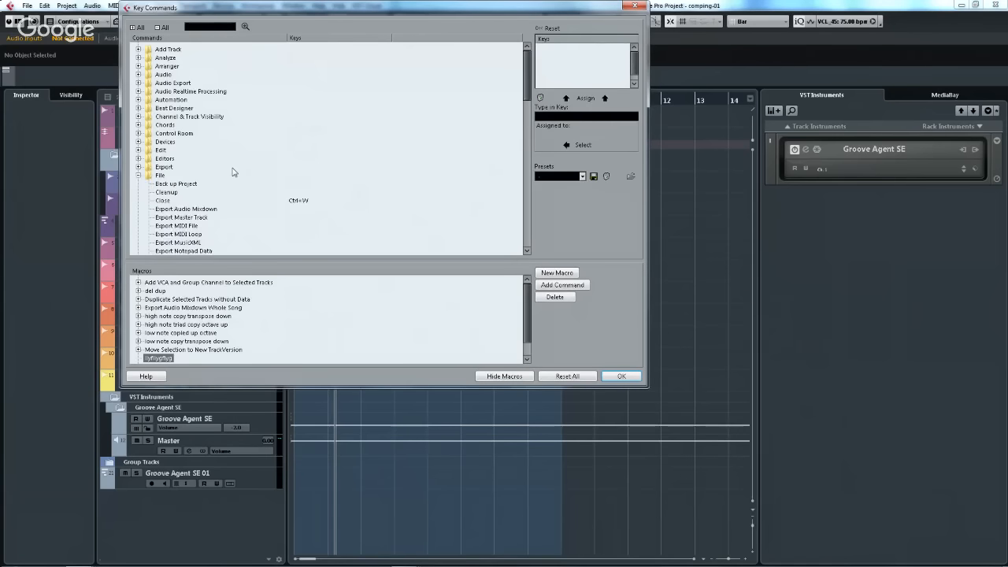
scroll(232, 172, "down", 5)
scroll(232, 172, "down", 5)
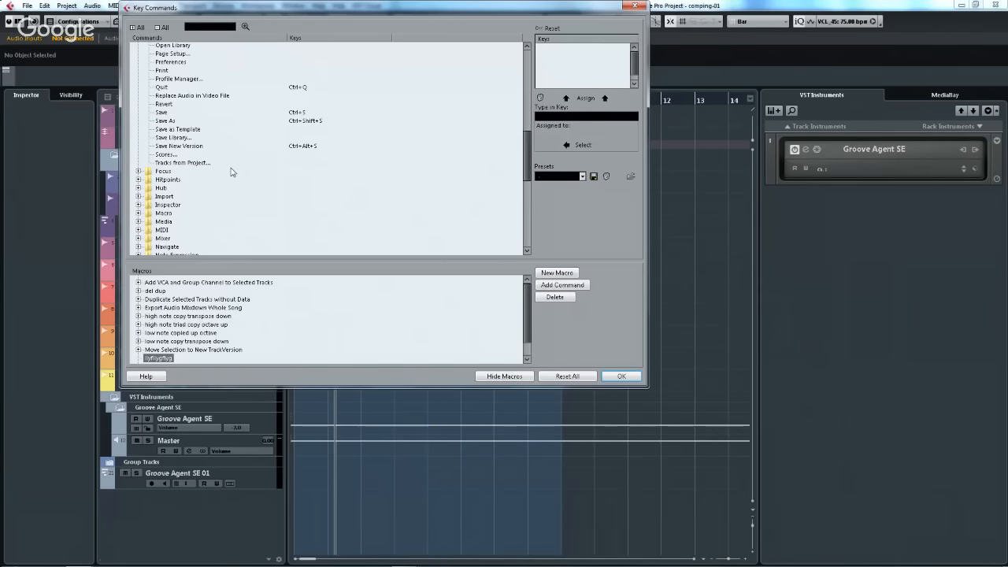
scroll(231, 172, "down", 5)
scroll(231, 172, "down", 3)
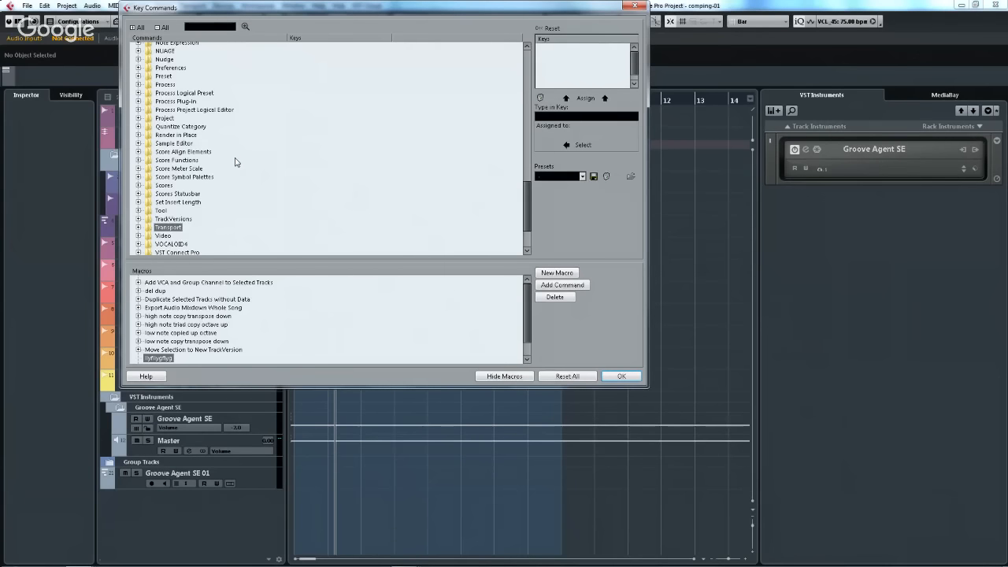
scroll(235, 162, "up", 10)
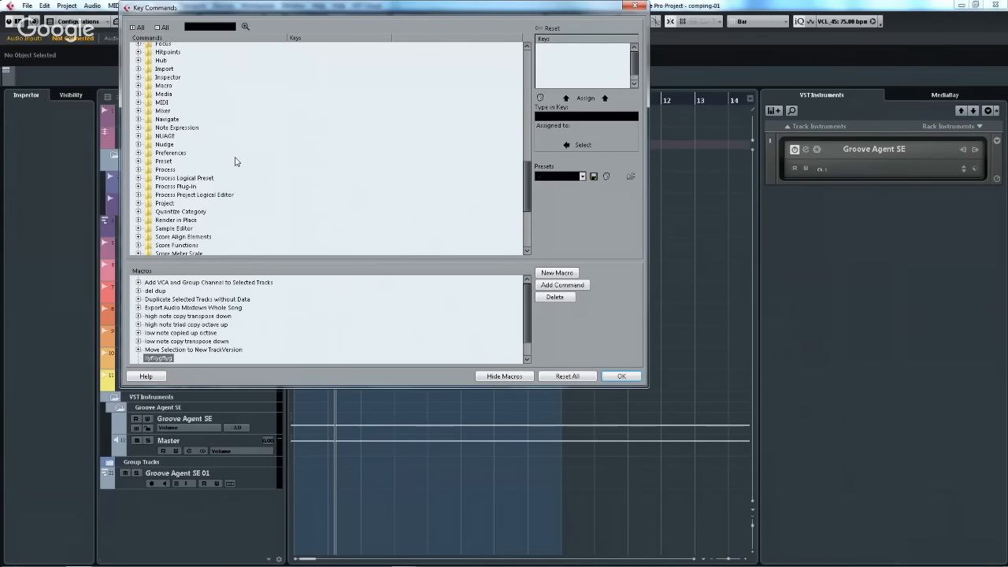
scroll(234, 162, "up", 2)
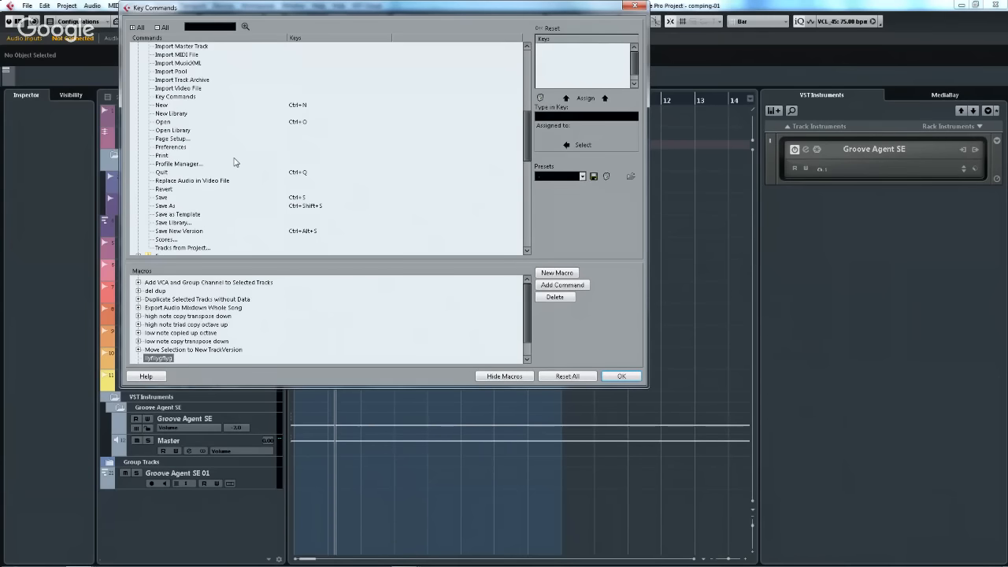
scroll(235, 162, "up", 2)
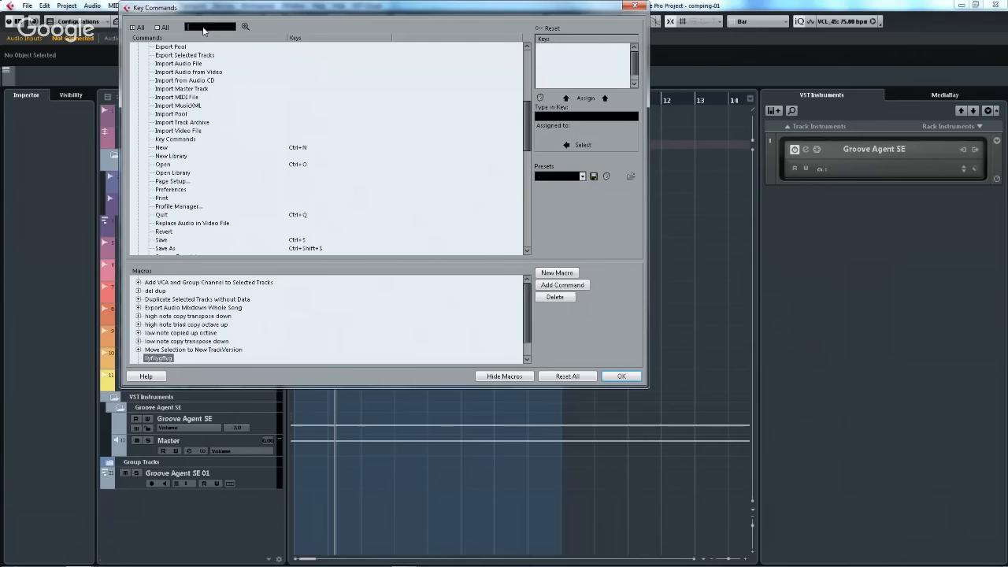
- Search the commands for "select" and add Write Automation for Selected Tracks On/Off to the new macro
type("select")
key("Return")
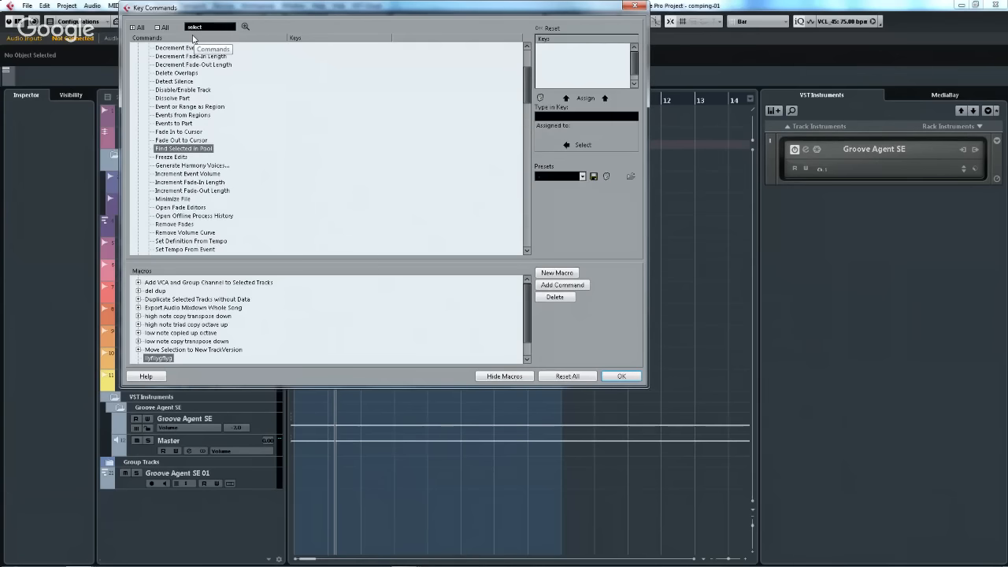
left_click(245, 27)
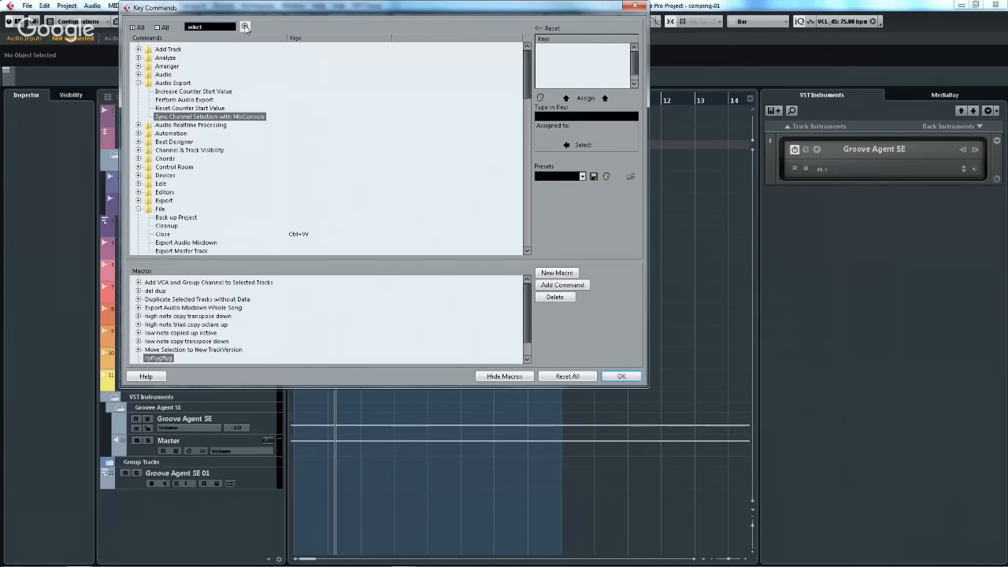
left_click(245, 27)
left_click(245, 27)
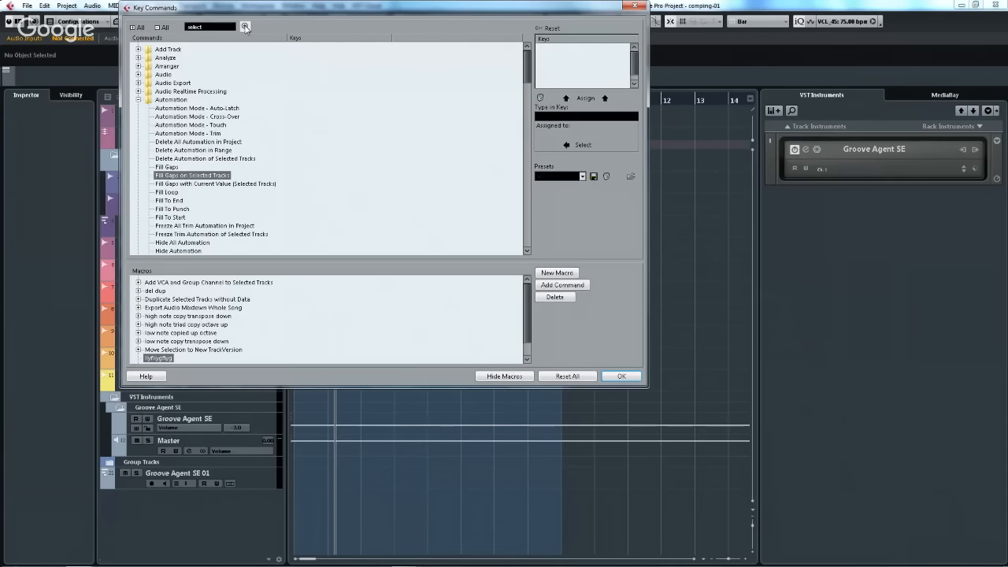
left_click(245, 27)
left_click(245, 27)
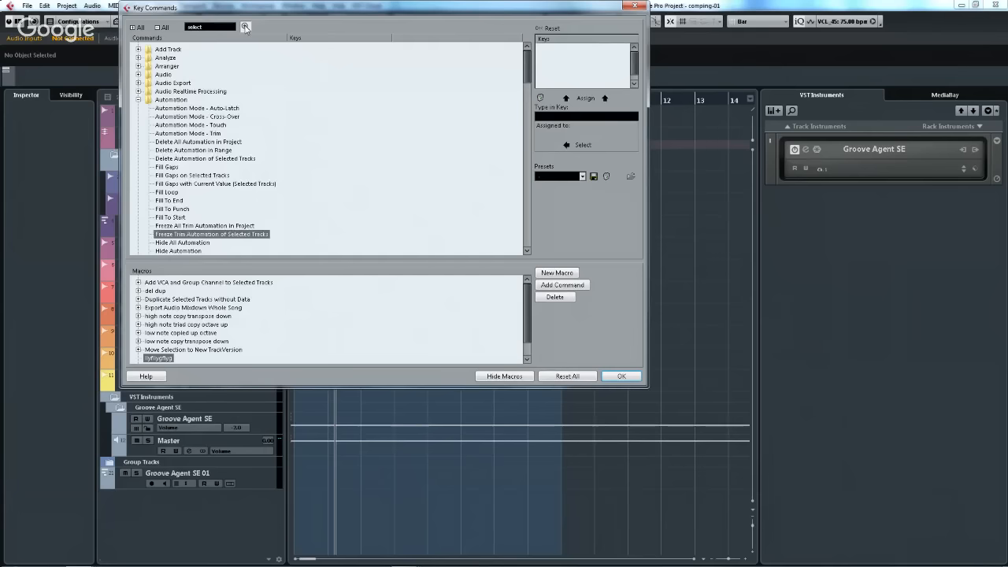
left_click(245, 26)
left_click(245, 27)
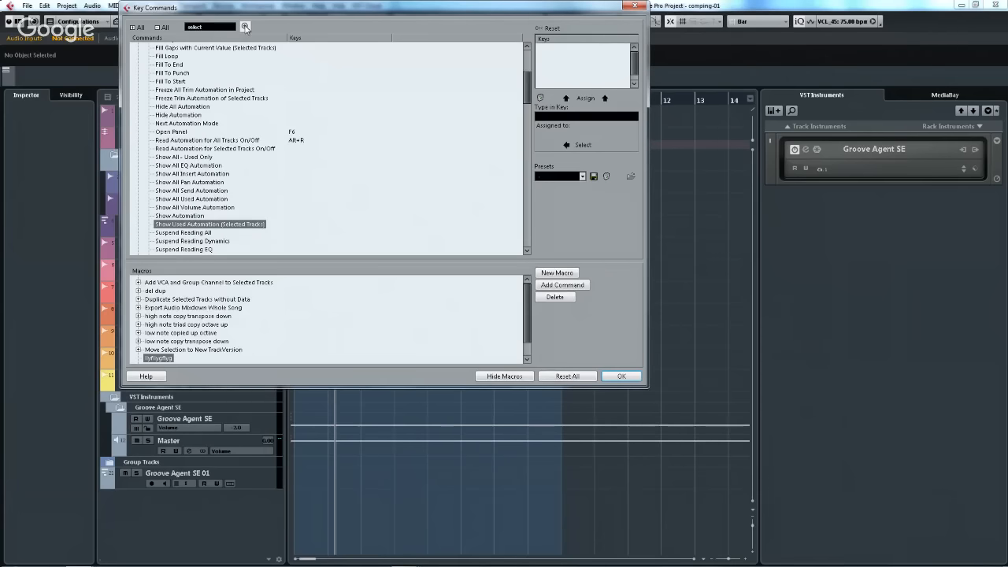
left_click(245, 27)
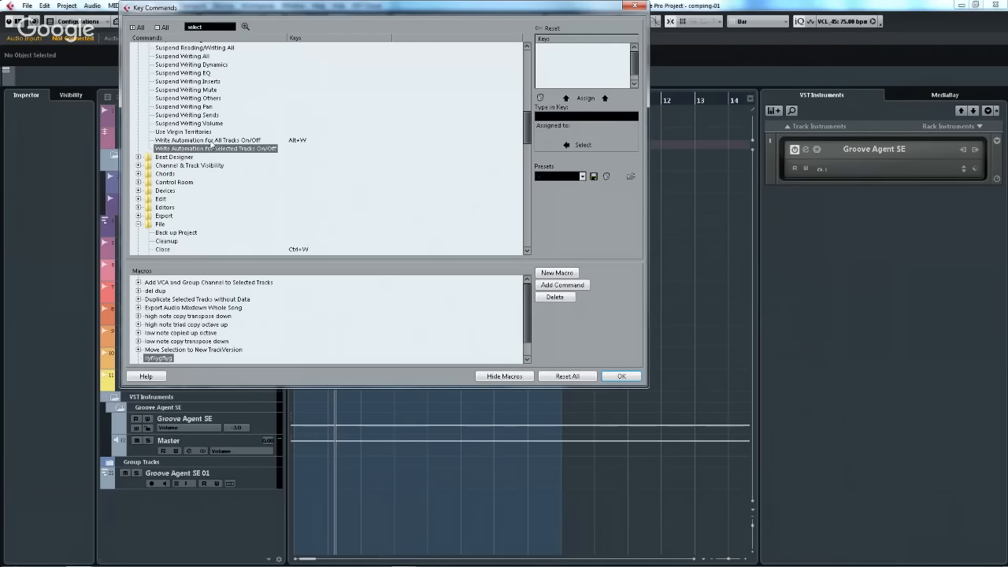
left_click(553, 290)
- Add the File commands Cleanup and Export MIDI Loop to the new macro
scroll(337, 163, "down", 2)
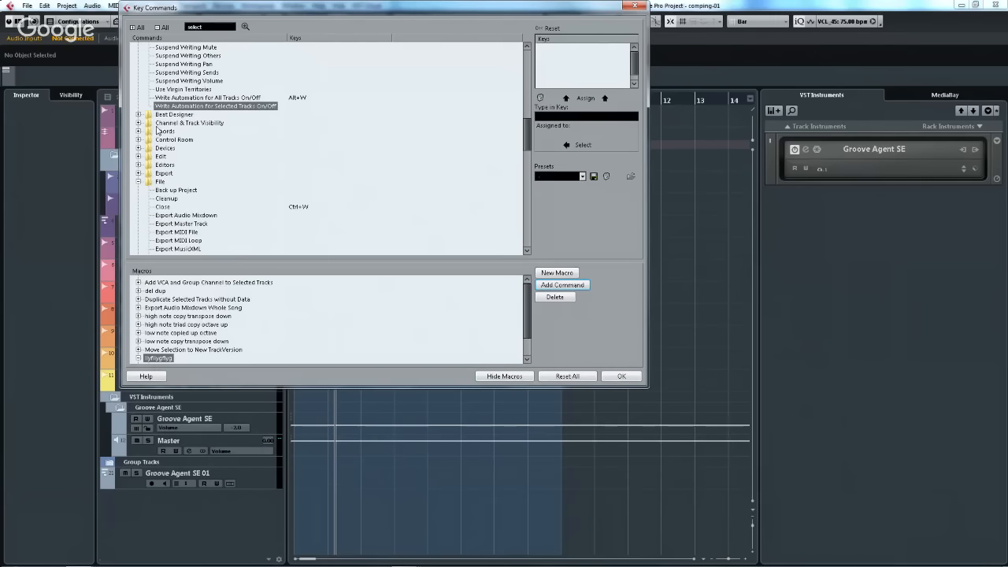
left_click(166, 200)
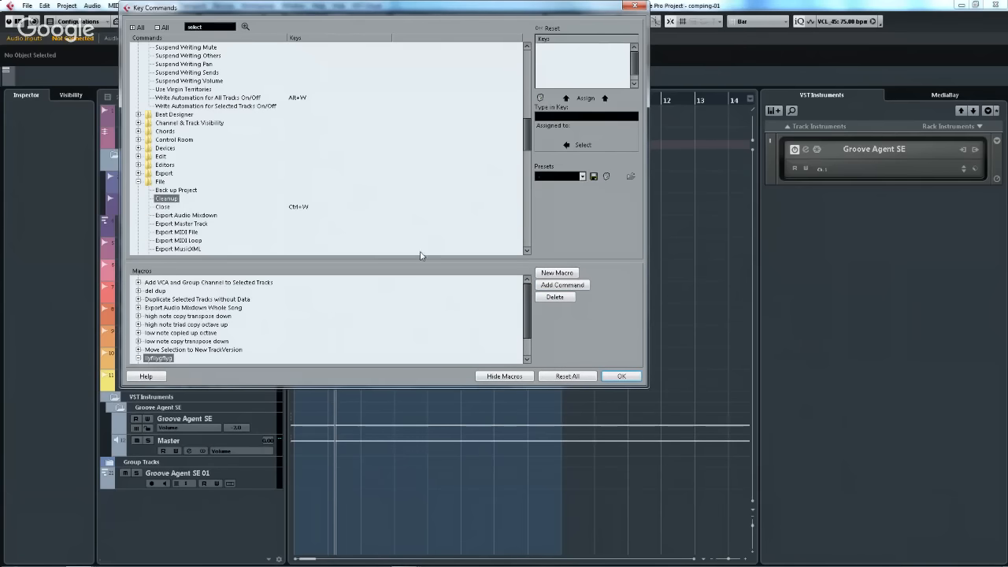
scroll(336, 293, "down", 3)
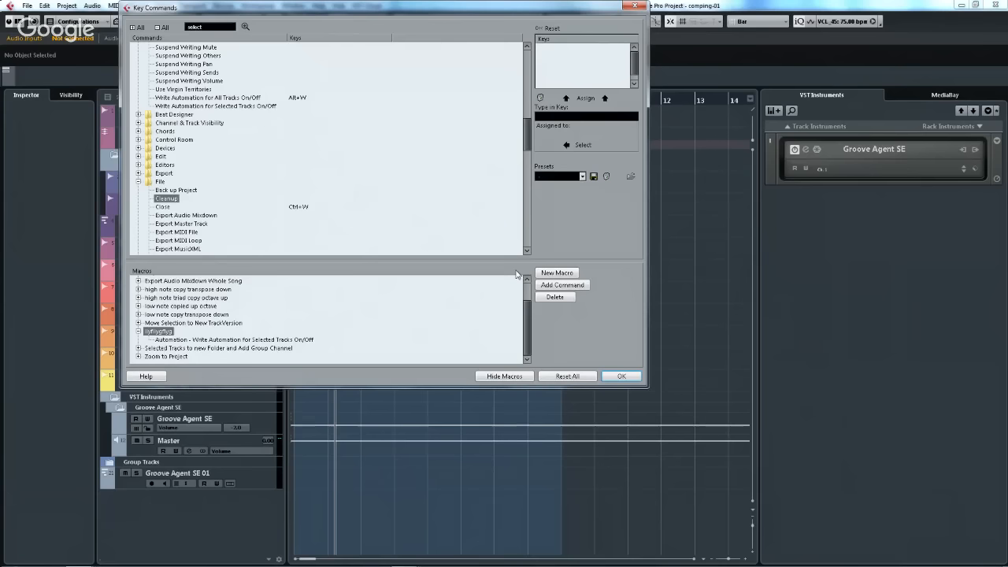
left_click(215, 339)
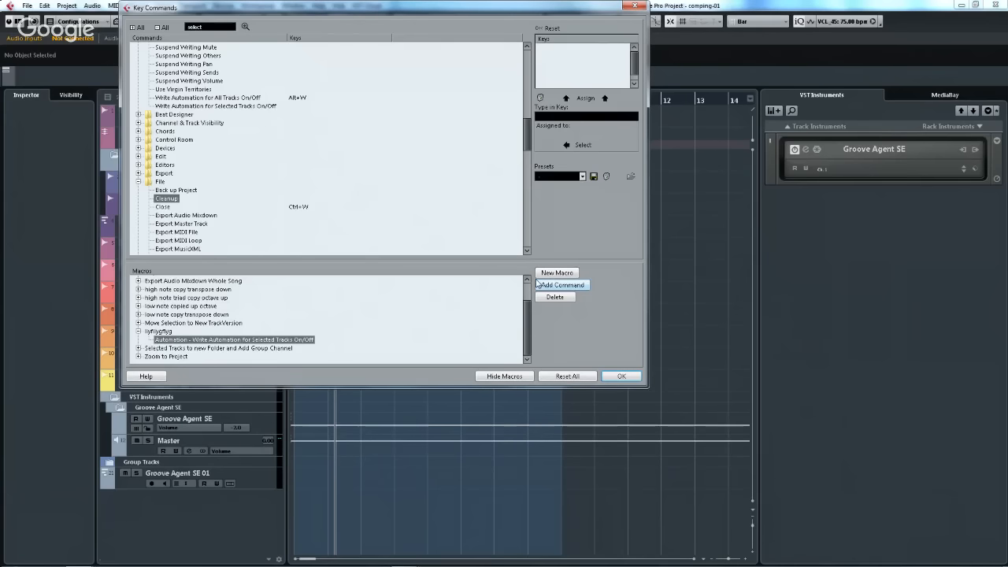
left_click(564, 292)
left_click(178, 240)
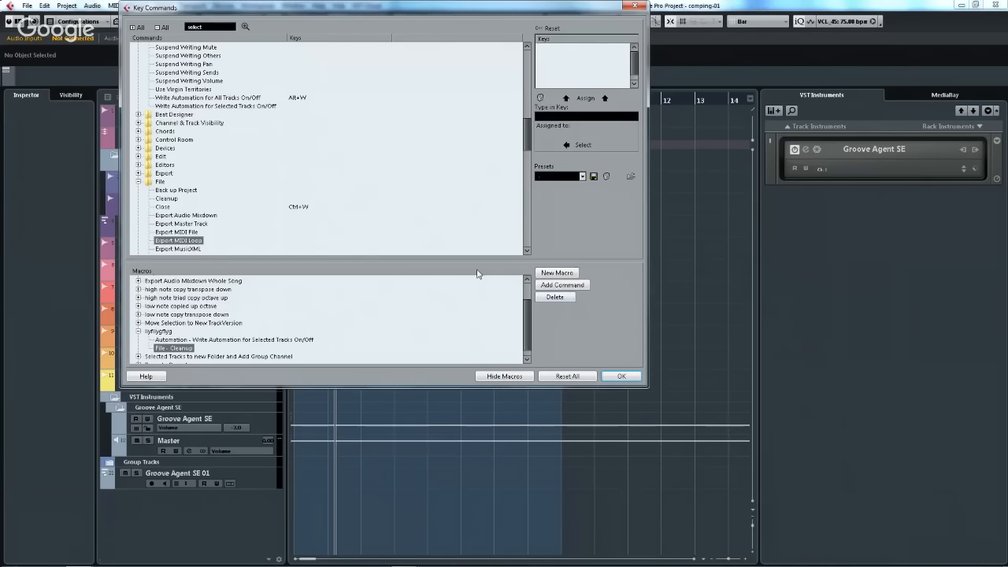
left_click(563, 285)
scroll(265, 219, "down", 3)
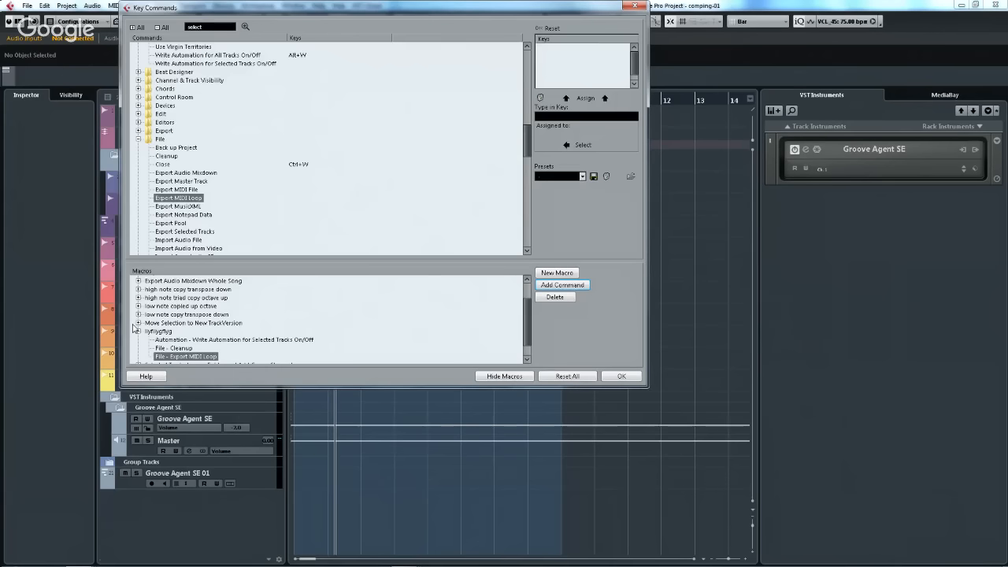
- Show the commands inside the Move Selection to New TrackVersion macro and the entries of the Macro command category
left_click(138, 322)
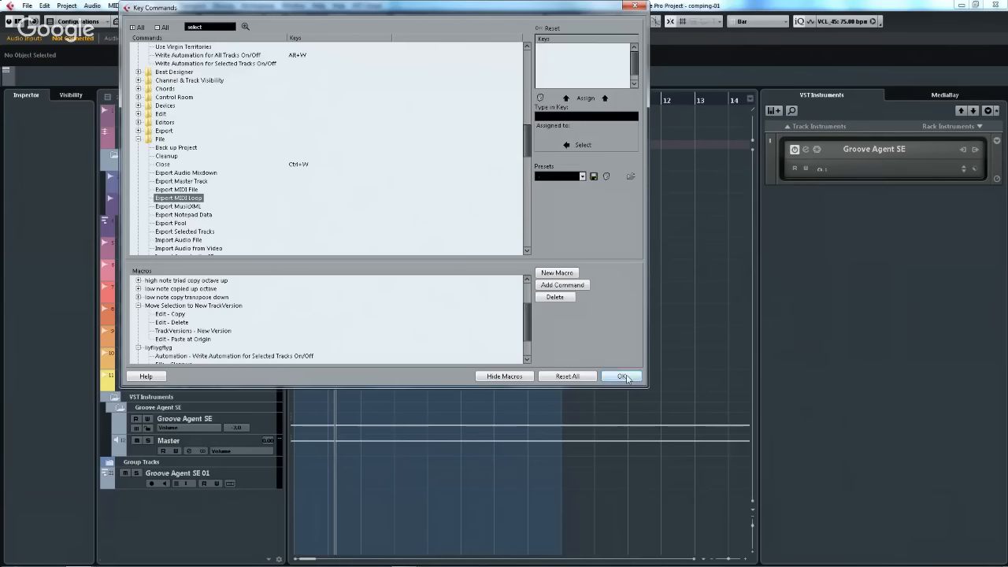
left_click(139, 139)
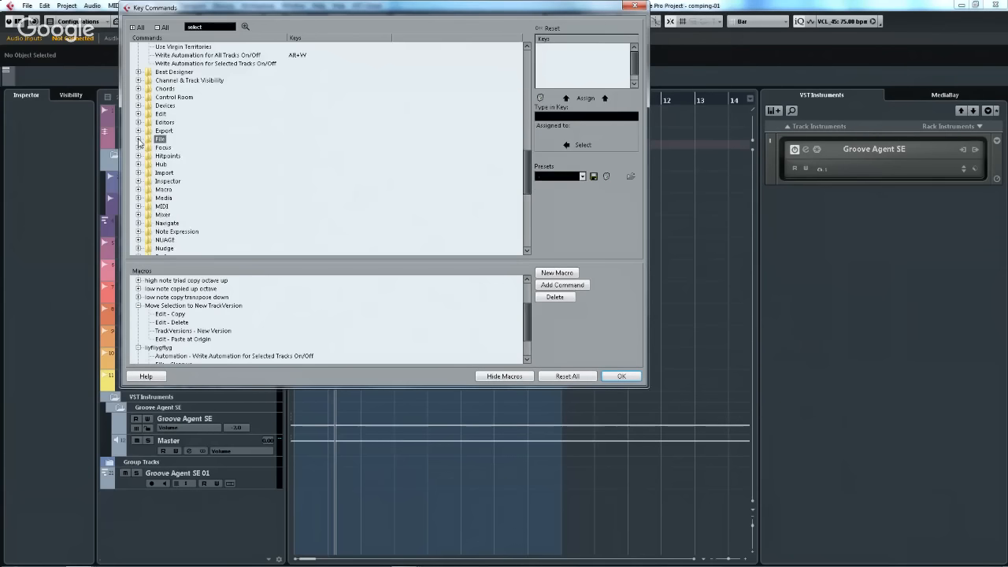
left_click(138, 189)
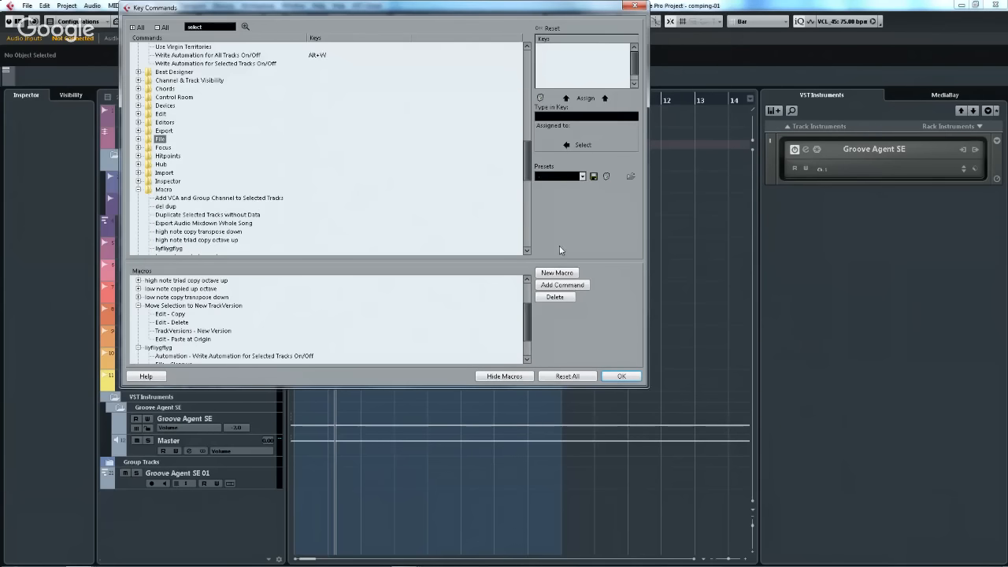
- Confirm and close the Key Commands settings and display the macros available for running in the project
left_click(613, 373)
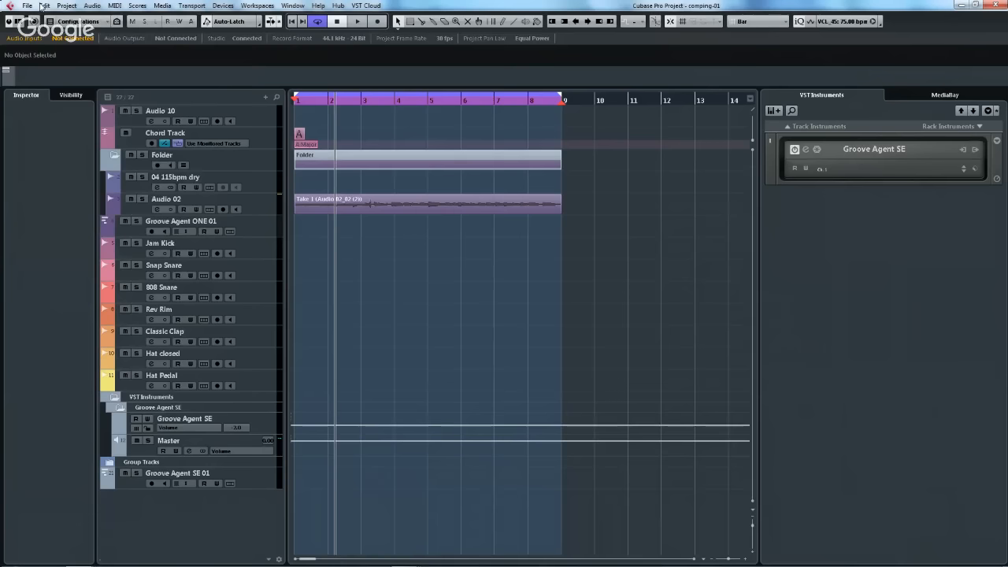
left_click(44, 5)
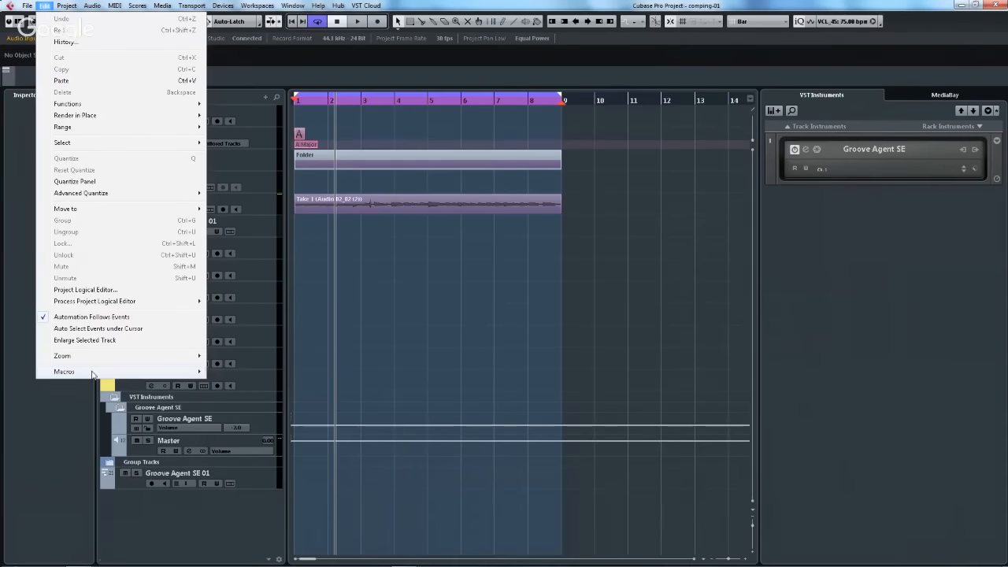
mouse_move(96, 372)
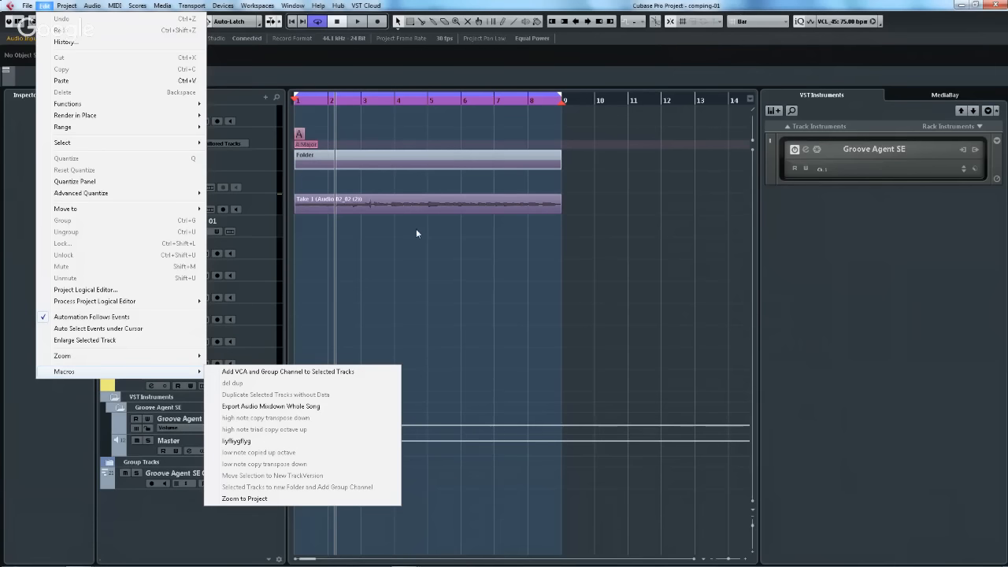
- Open the recent project UNINVITED G ONDO.cpr and activate it
mouse_move(27, 6)
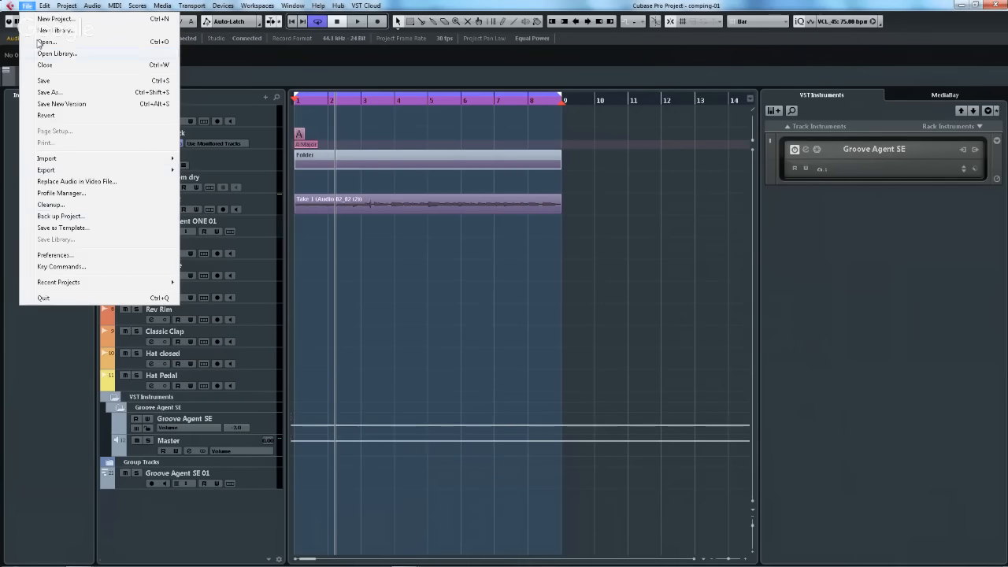
mouse_move(97, 283)
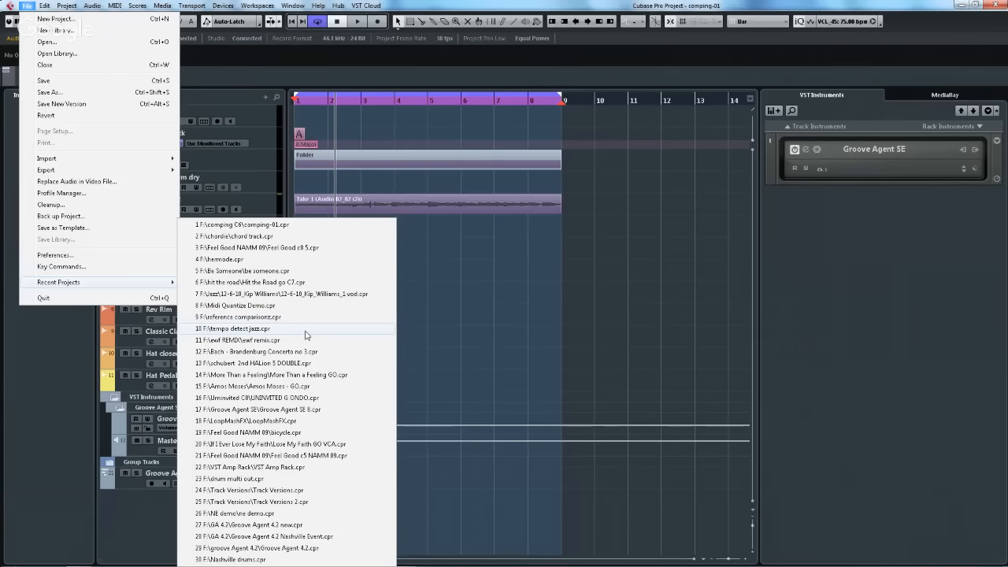
left_click(292, 400)
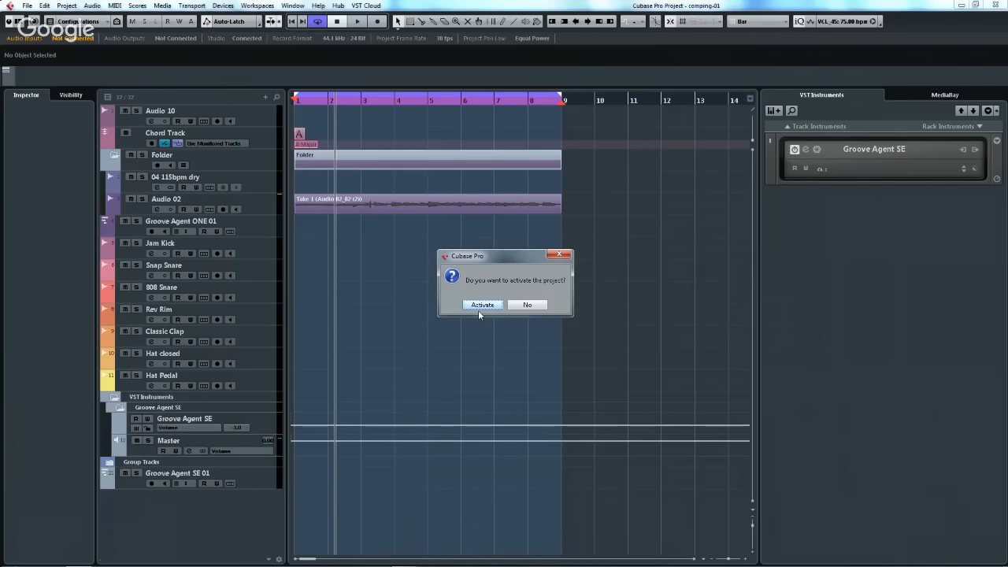
left_click(480, 305)
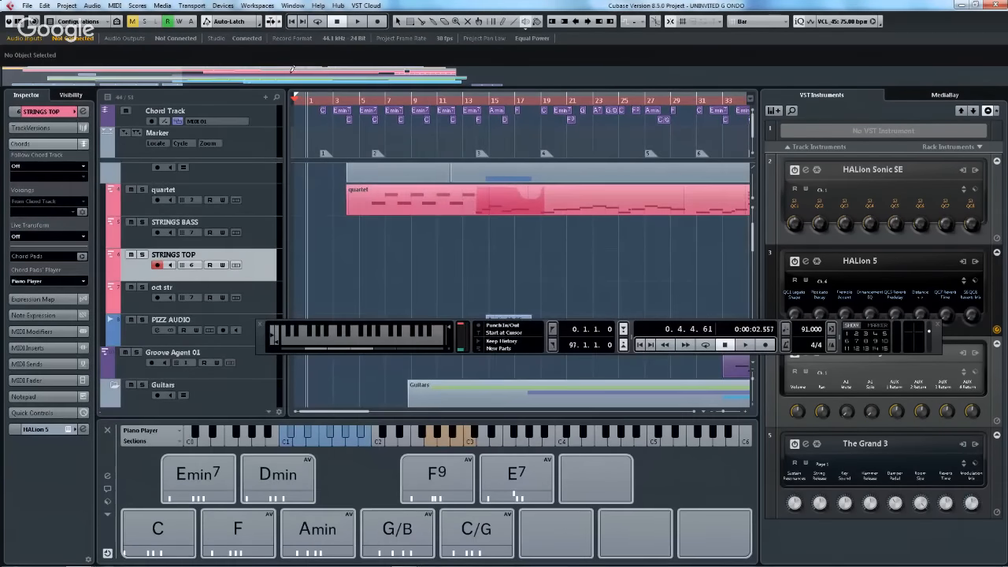
- Record briefly on the STRINGS TOP track from the project start, stop recording and play the project
left_click_drag(327, 101, 232, 99)
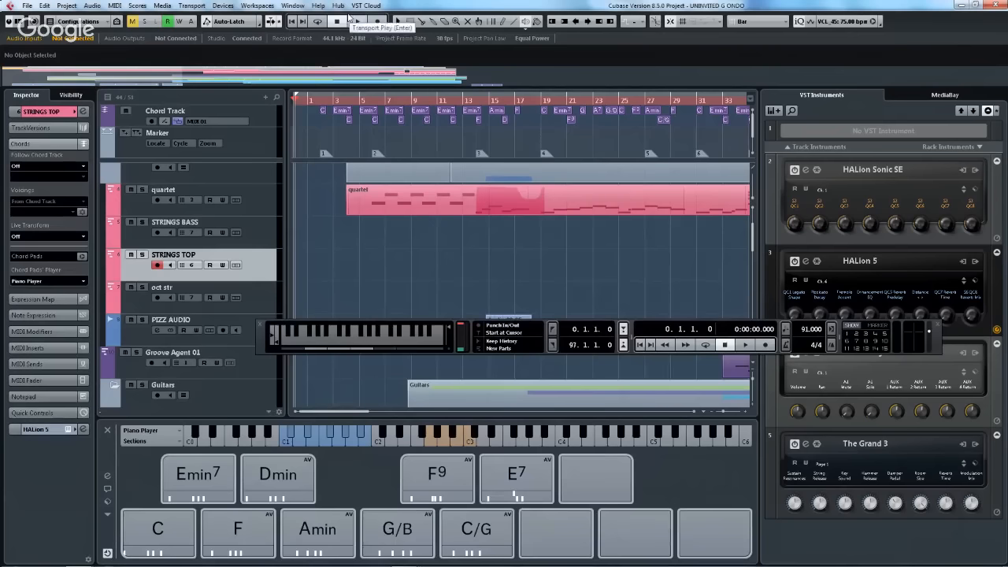
left_click(377, 21)
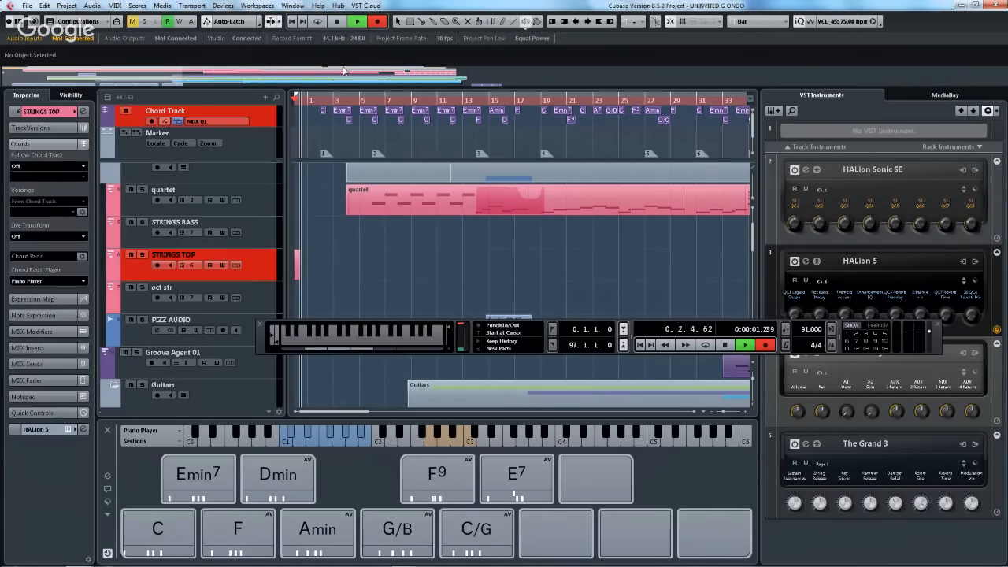
left_click(377, 21)
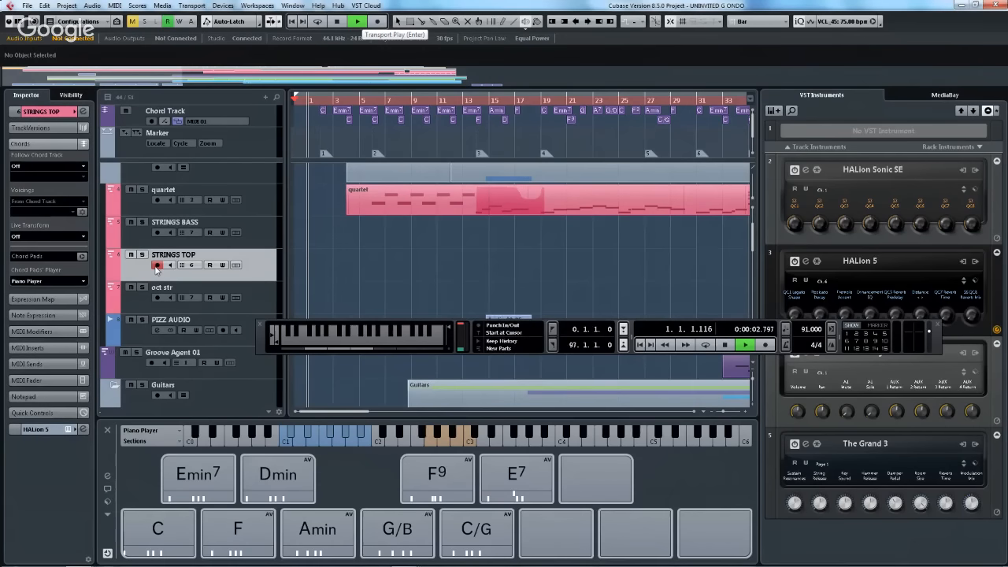
- Disarm the STRINGS TOP track, stop playback, and try the virtual keyboard and the C chord pad
left_click(157, 266)
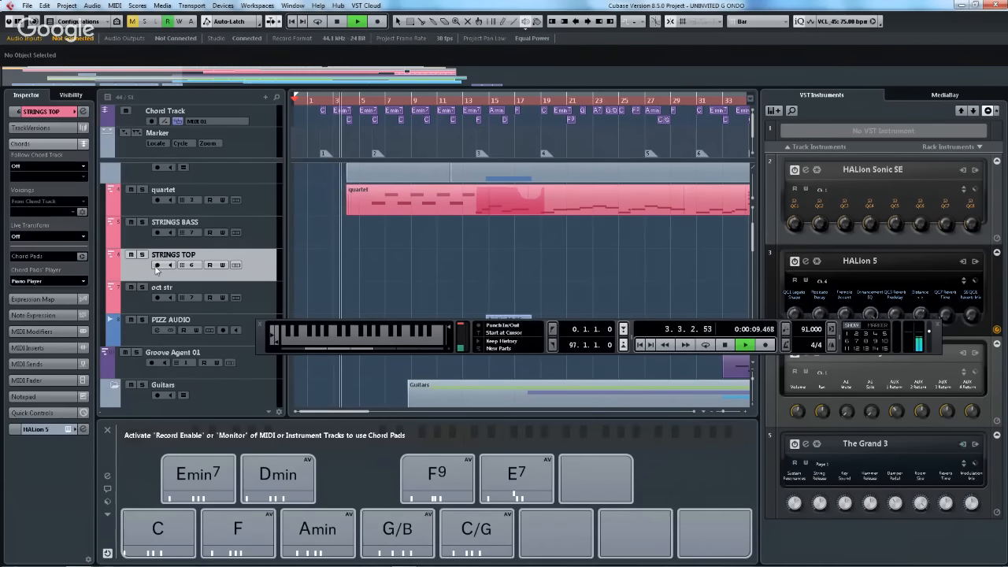
left_click(725, 347)
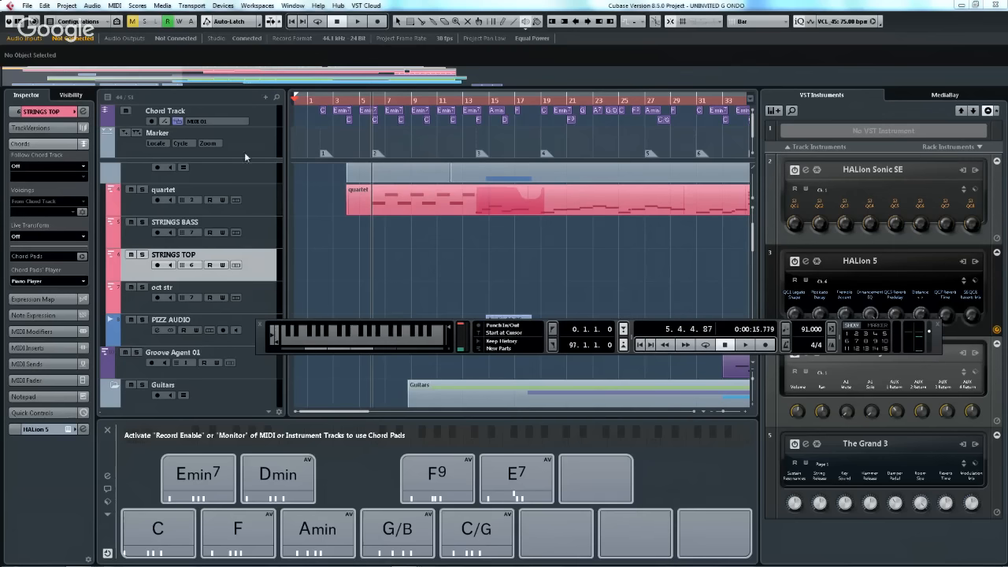
left_click(292, 350)
left_click(181, 540)
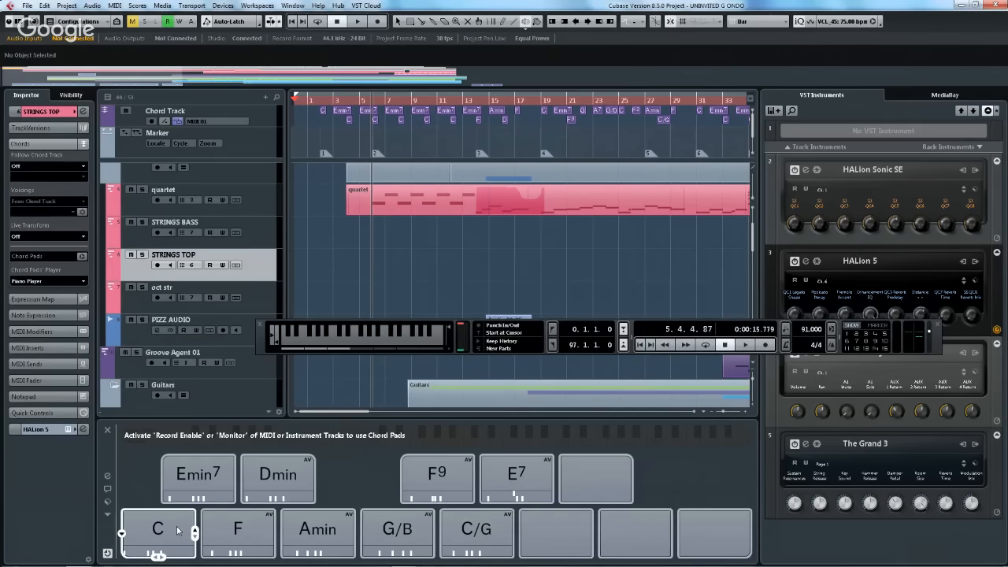
- Play the project from different timeline positions, return to the project start and stop the transport
key("space")
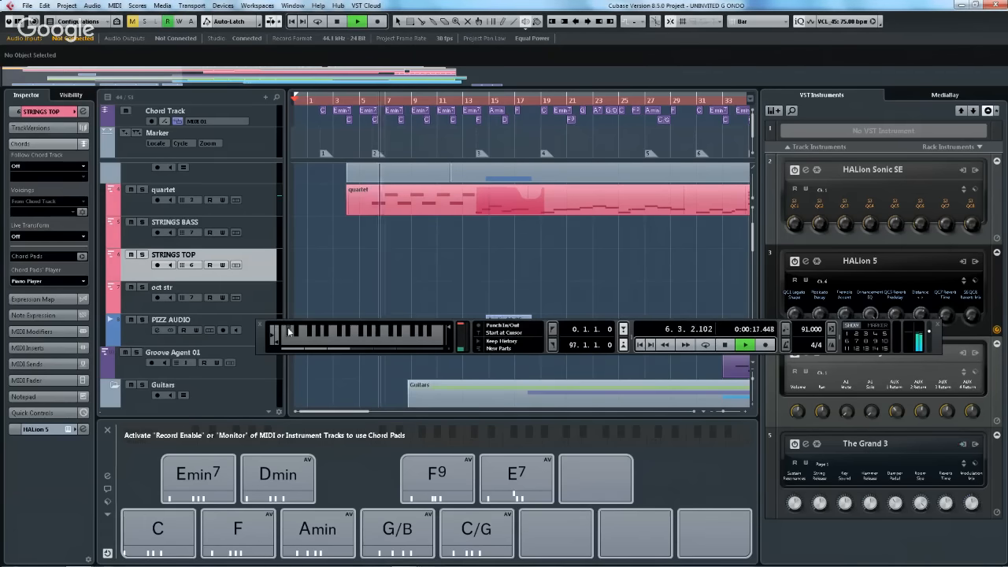
left_click(359, 100)
left_click_drag(359, 100, 365, 84)
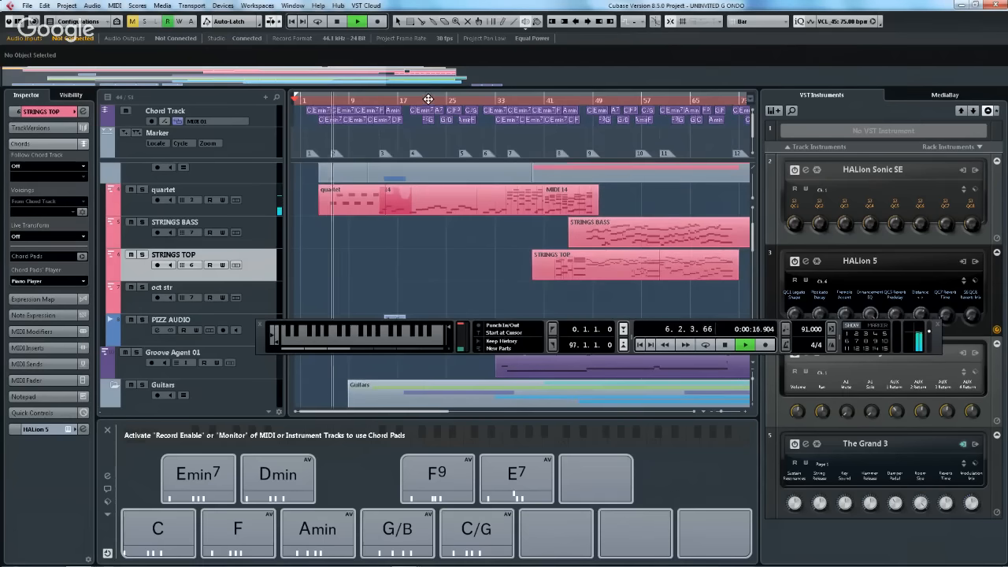
left_click(431, 164)
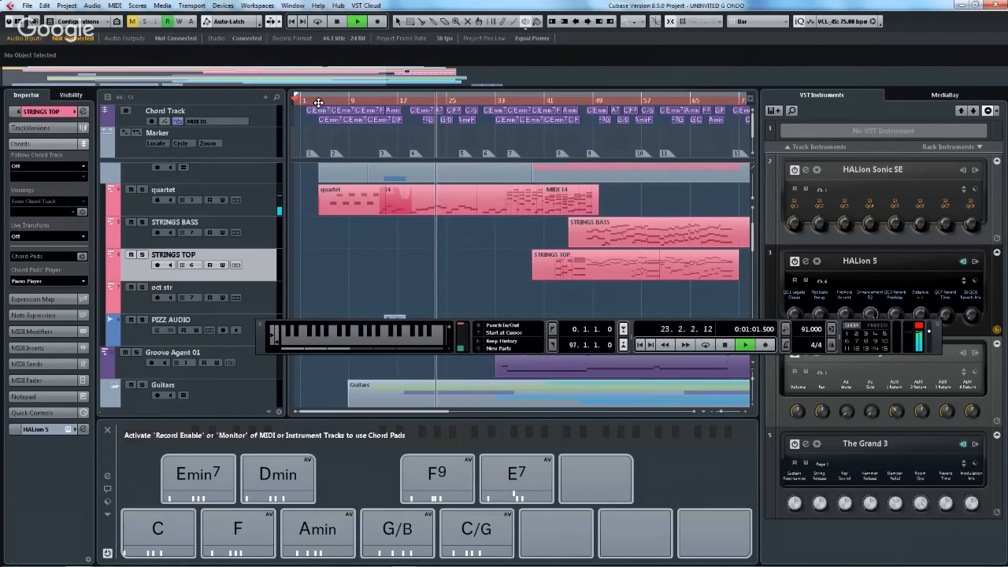
left_click(291, 103)
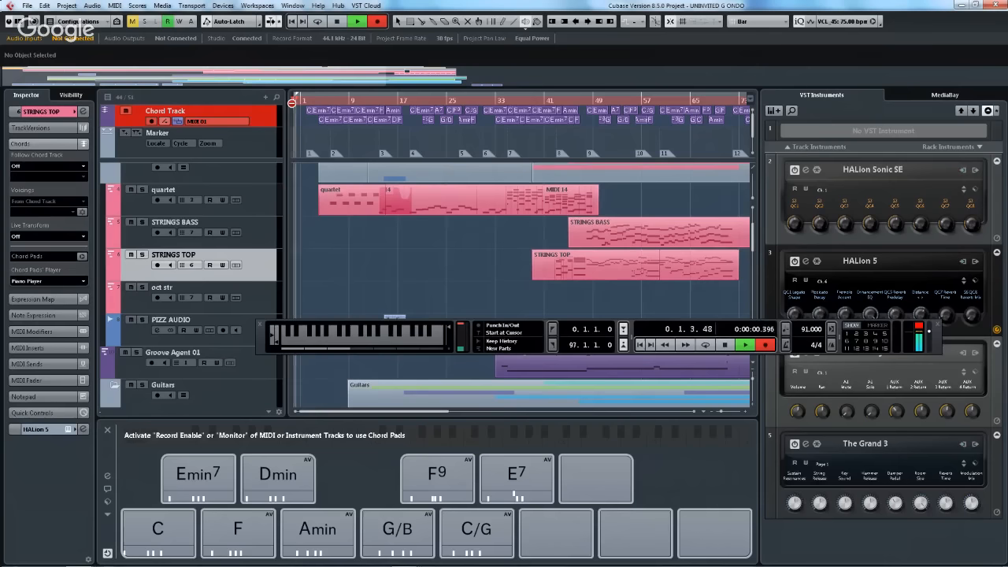
key("space")
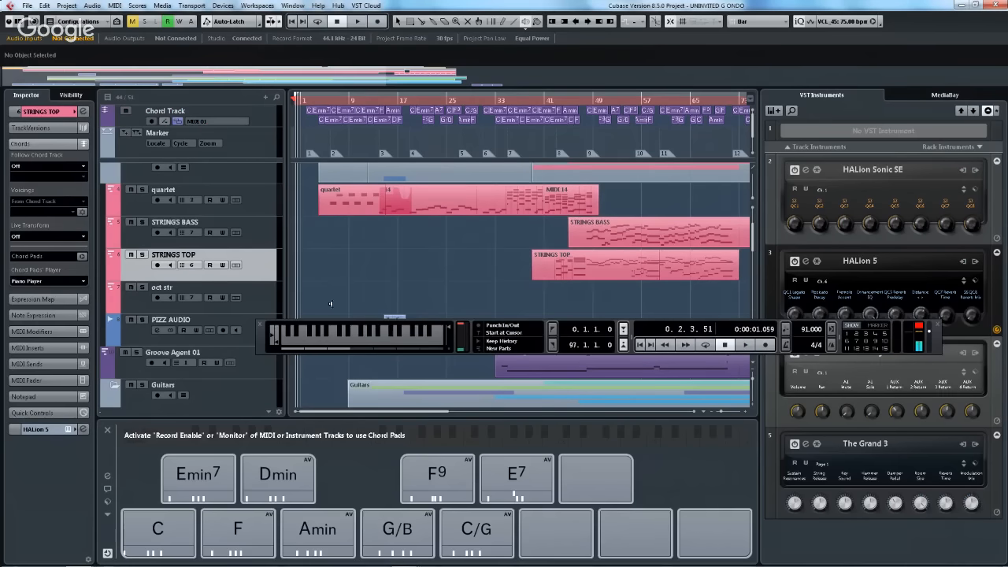
- Arm the STRINGS TOP track for recording and trigger the C chord pad with notes on the virtual keyboard
mouse_move(351, 340)
left_mouse_down()
mouse_move(408, 345)
mouse_move(329, 343)
mouse_move(429, 340)
left_mouse_up()
left_click(157, 267)
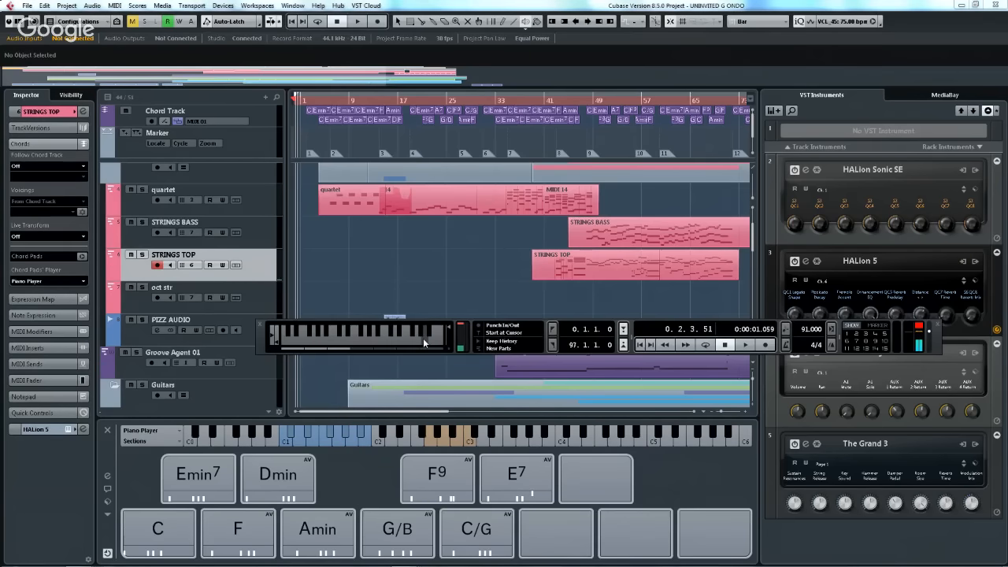
key("z")
key("t")
key("y")
key("u")
key("i")
key("z")
key("z")
key("z")
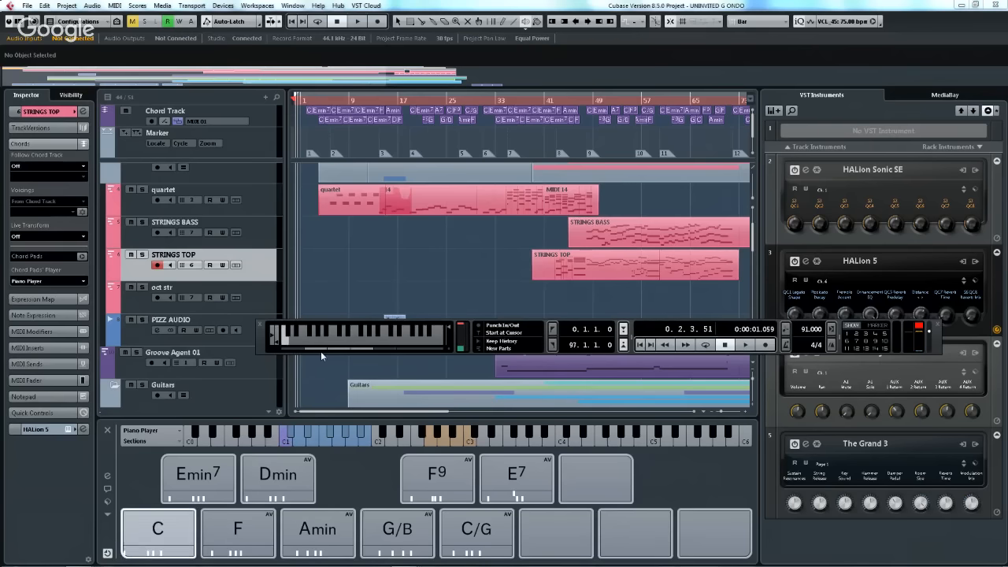
key("z")
key("z")
key("z")
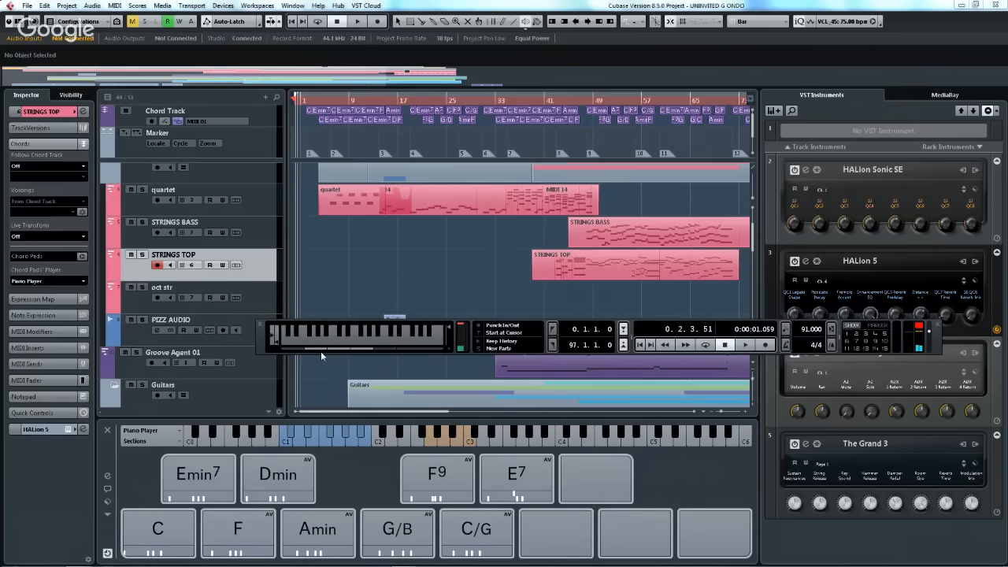
- Audition the Emin7 chord pad and show the Piano Player's mode options, keeping Sections
left_click(195, 472)
left_click(195, 473)
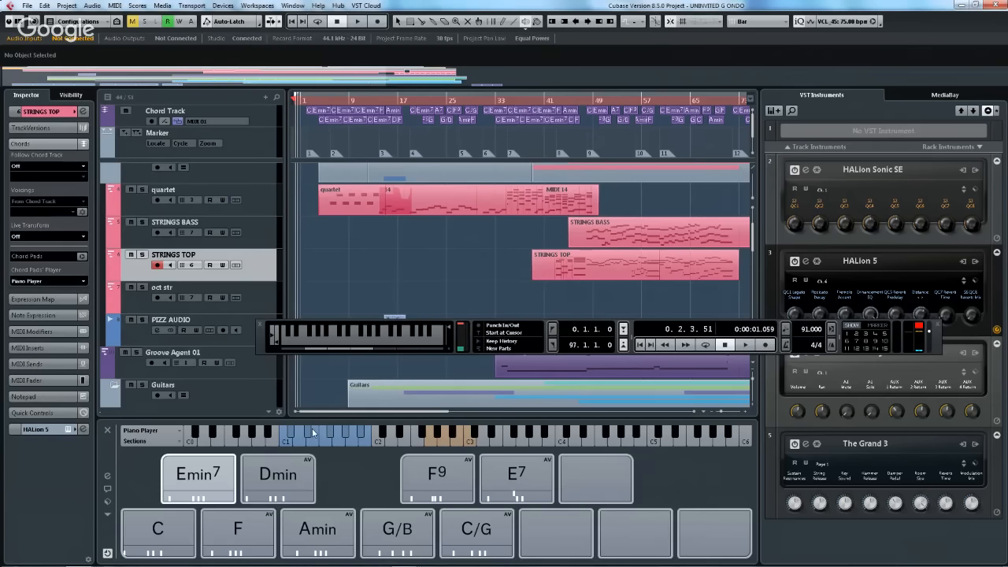
left_click(137, 442)
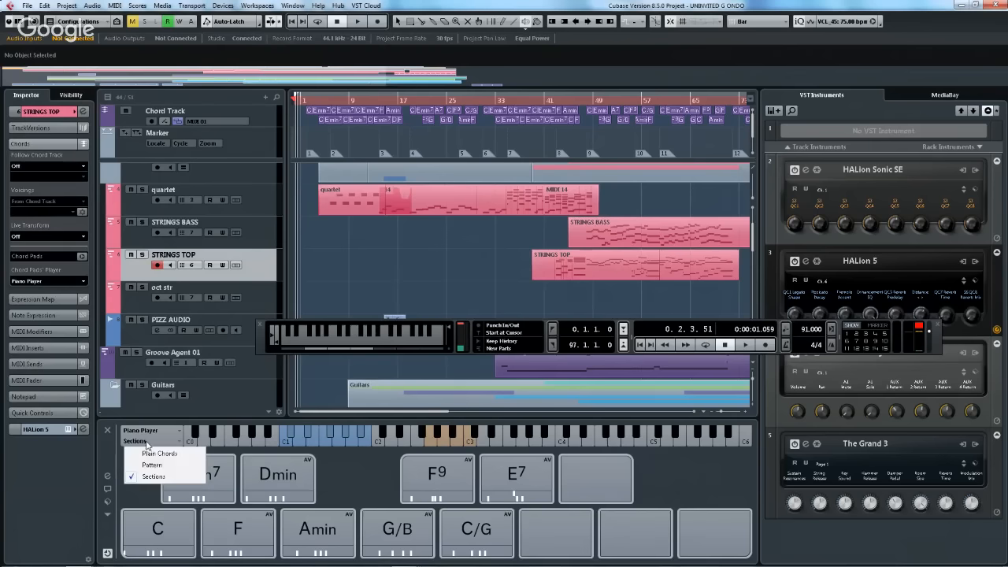
left_click(168, 476)
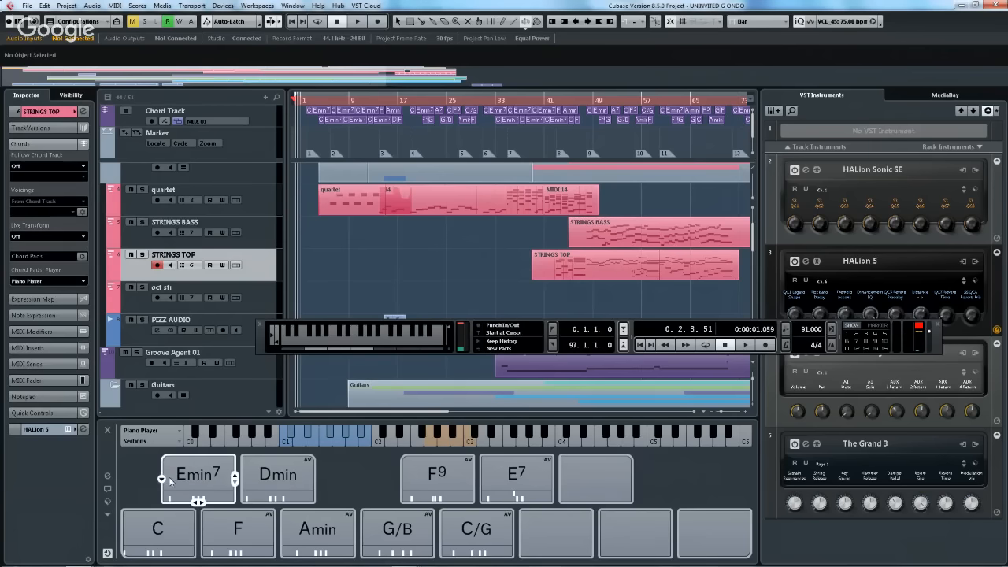
- Set the Piano Player's mode to Plain Chords and audition the Emin7 chord pad
left_click(143, 443)
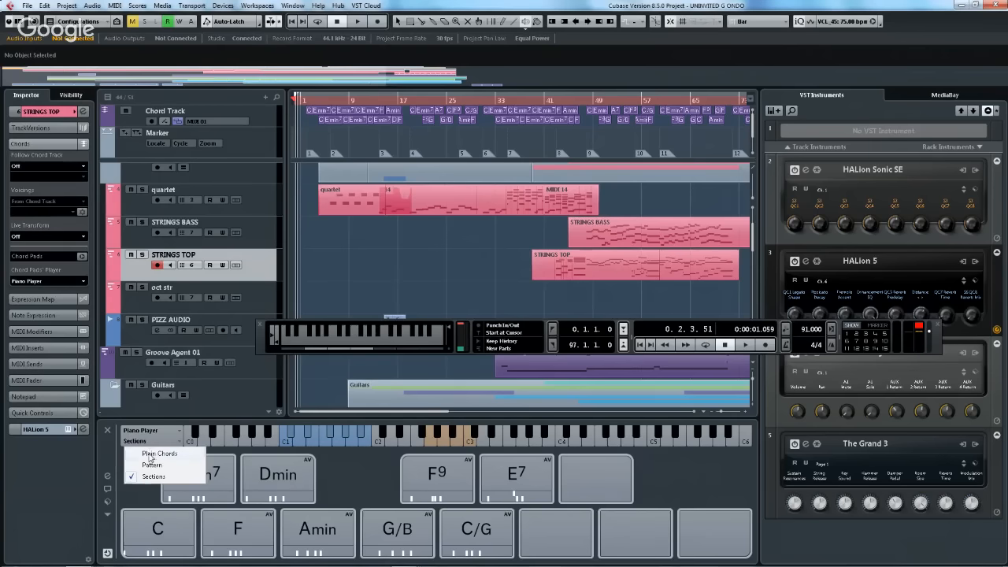
left_click(154, 453)
left_click(214, 471)
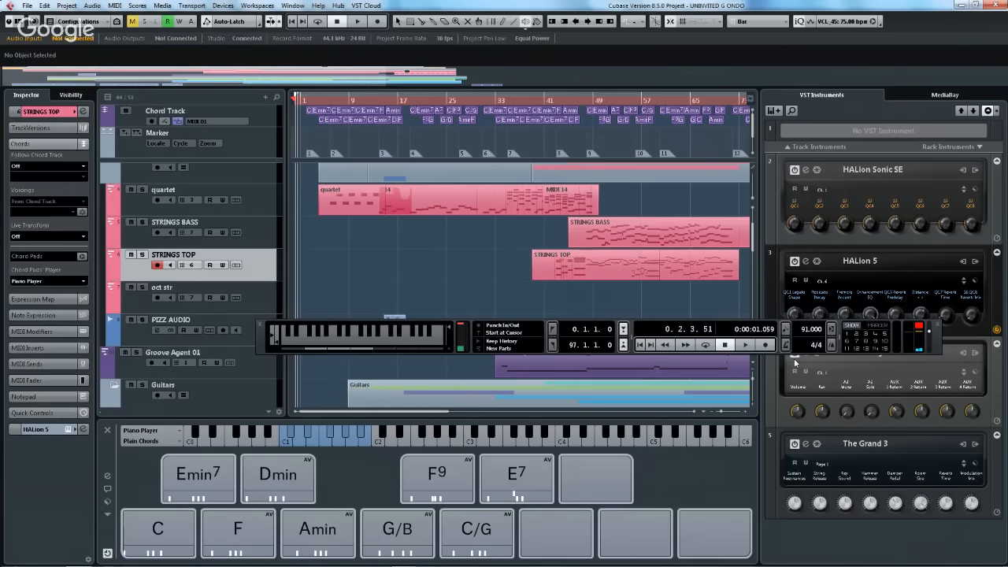
left_click(177, 473)
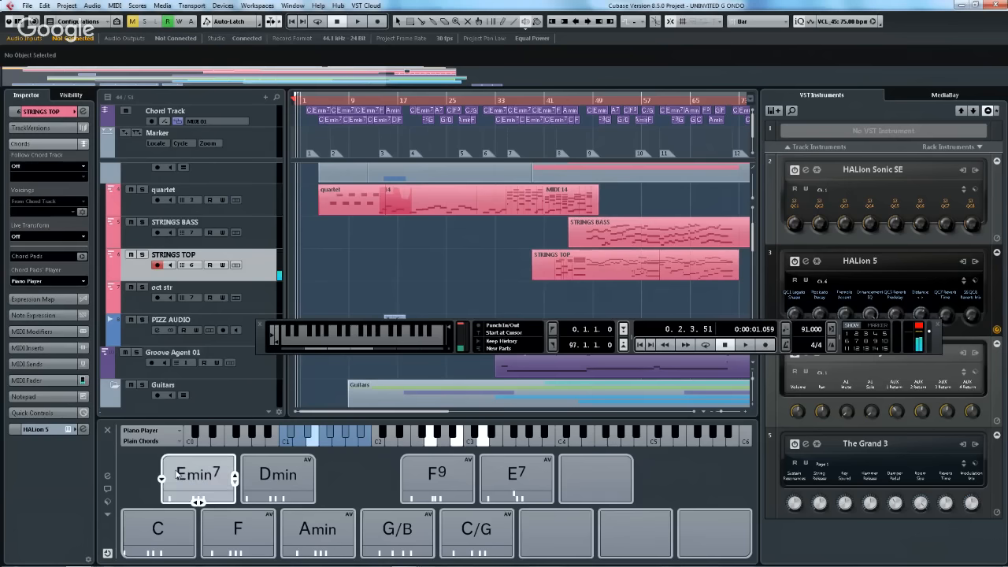
- Audition the Dmin, F and C chord pads directly, and trigger pads with notes on the virtual keyboard
left_click(279, 467)
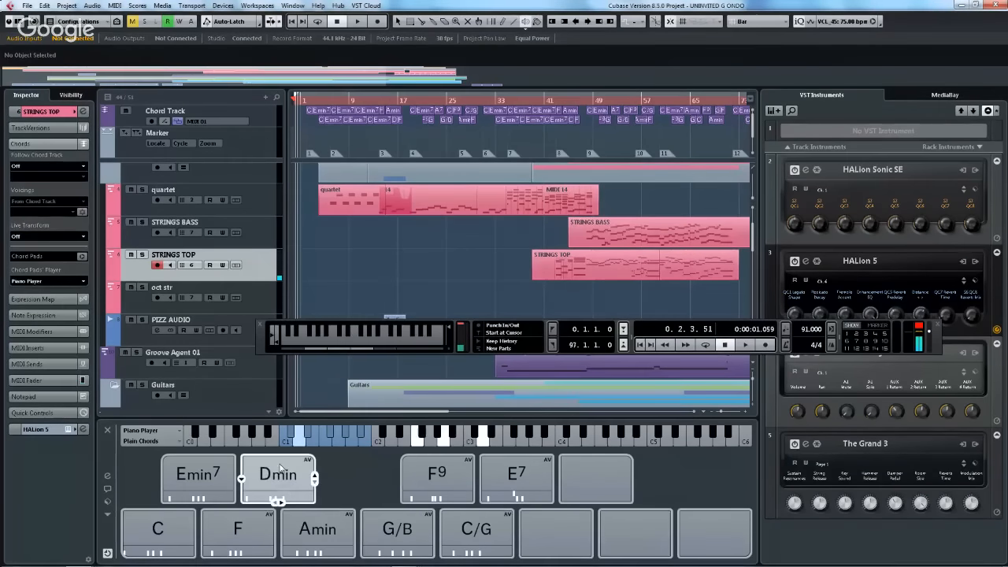
left_click(239, 528)
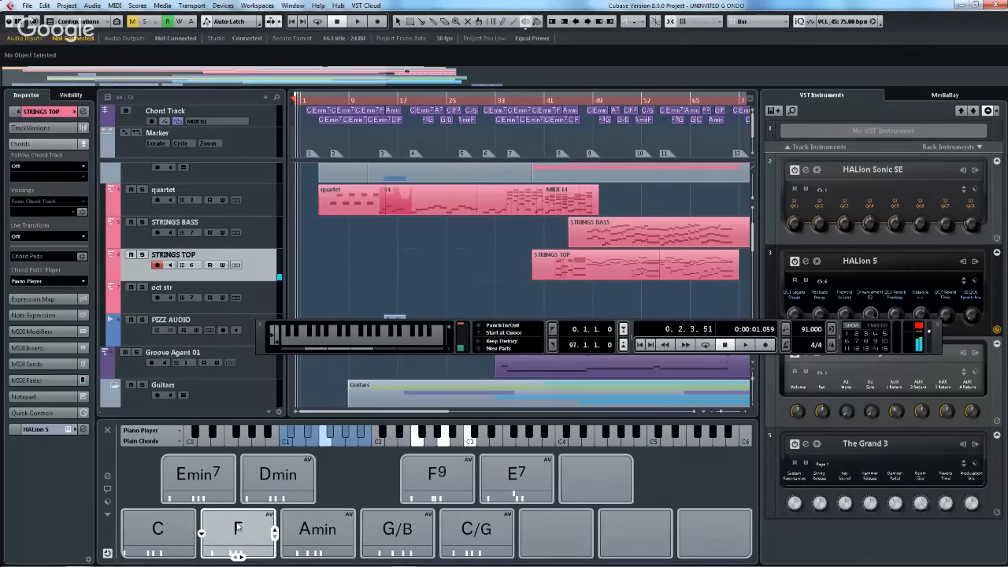
left_click(145, 528)
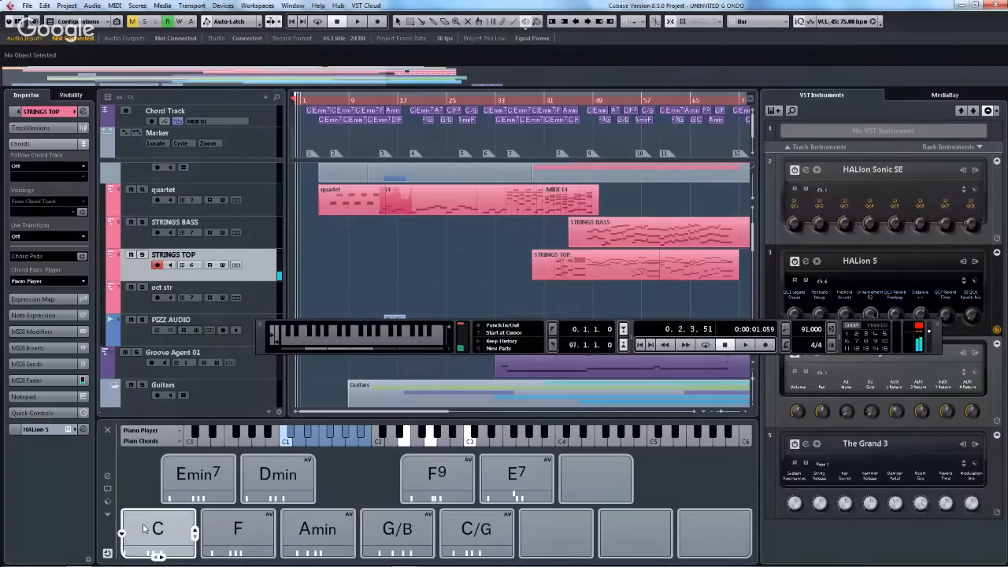
left_click(161, 519)
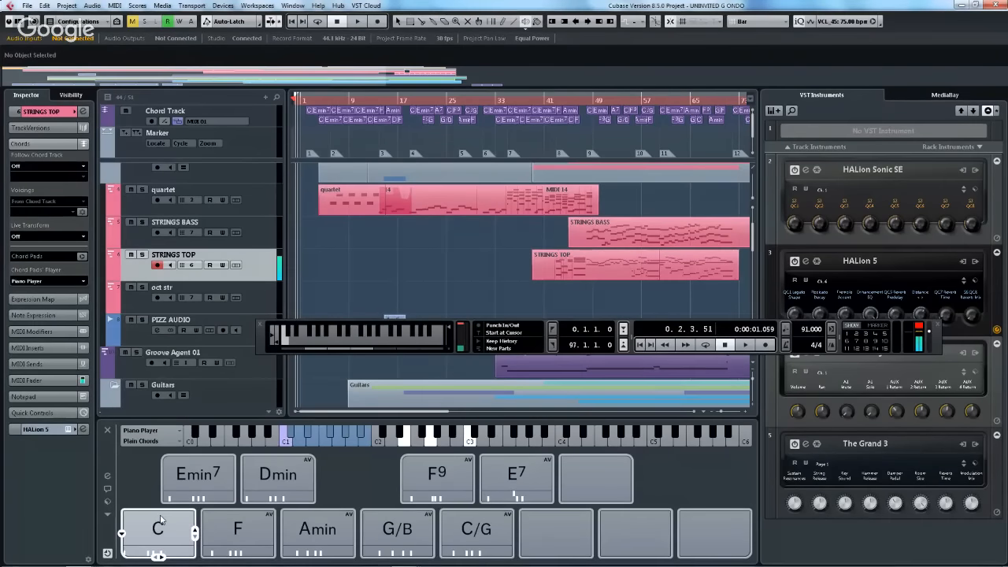
key("s")
key("x")
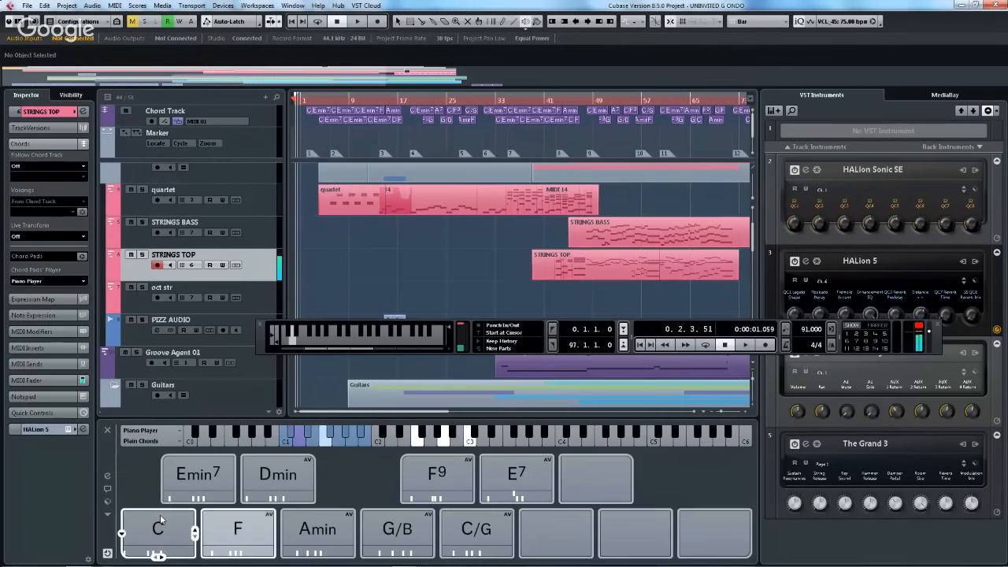
key("d")
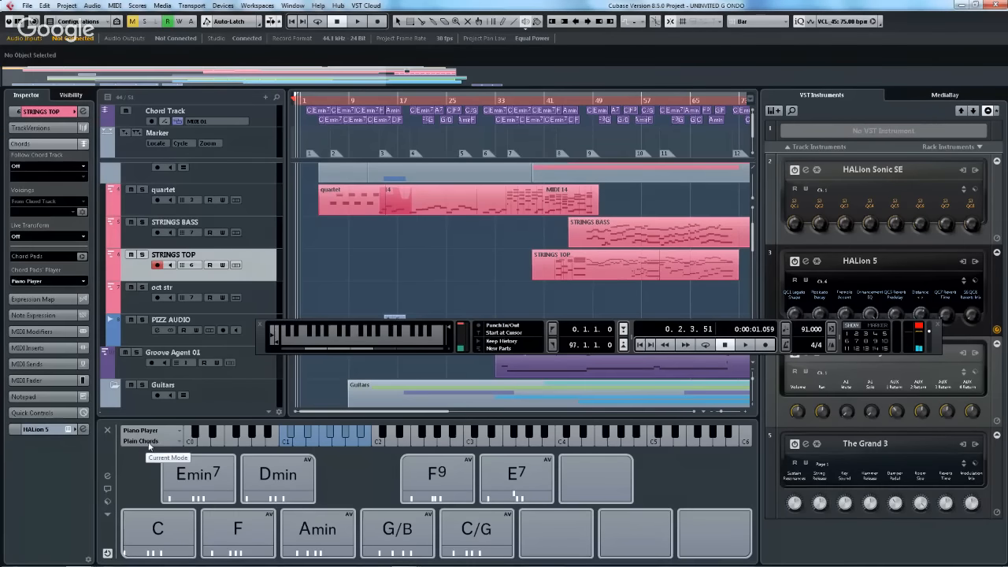
- Set the Piano Player's mode back to Sections and display the mode options again
left_click(149, 444)
left_click(155, 475)
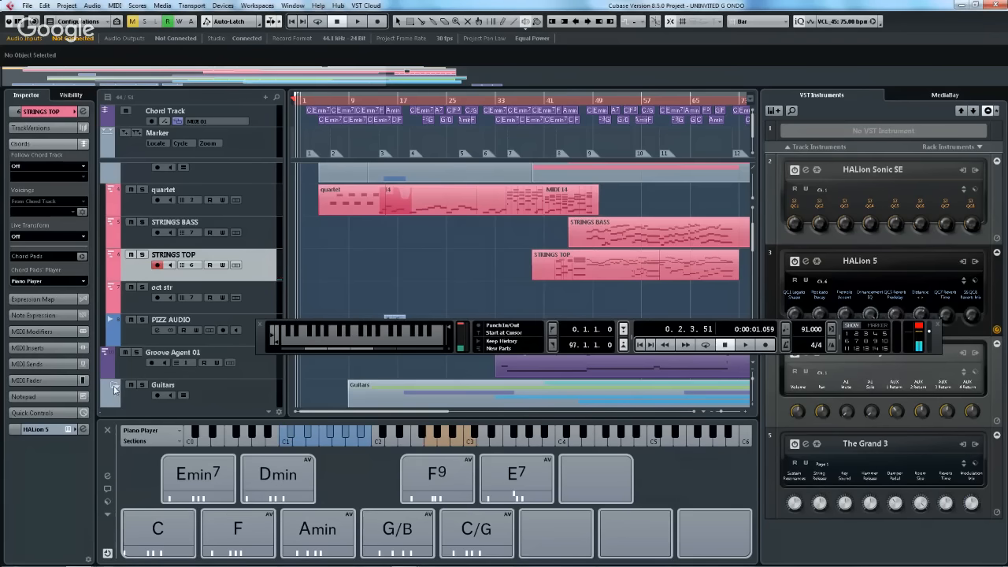
left_click(146, 440)
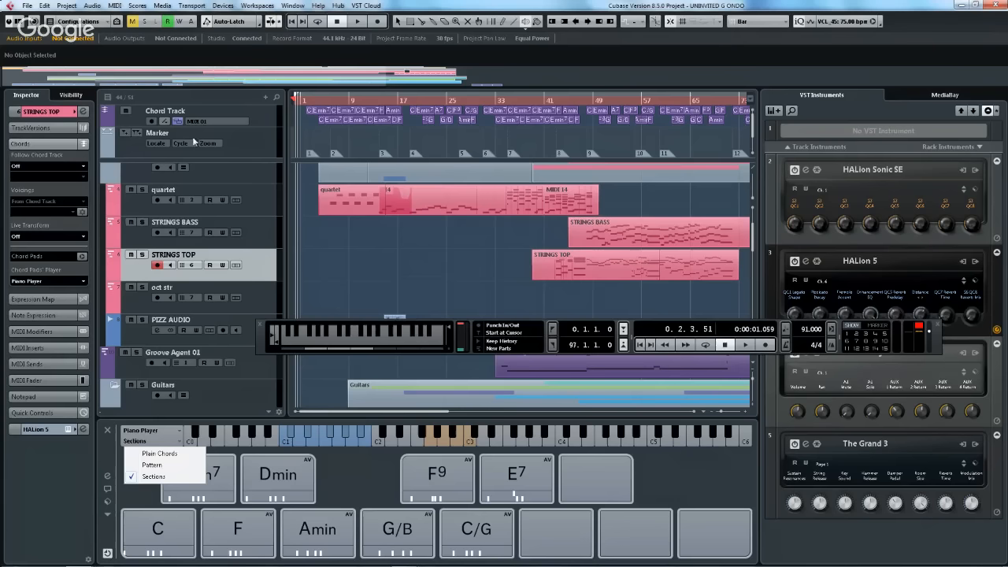
- Show the Key Commands settings, reveal and hide the macro list, and close the settings
left_click(46, 8)
mouse_move(27, 6)
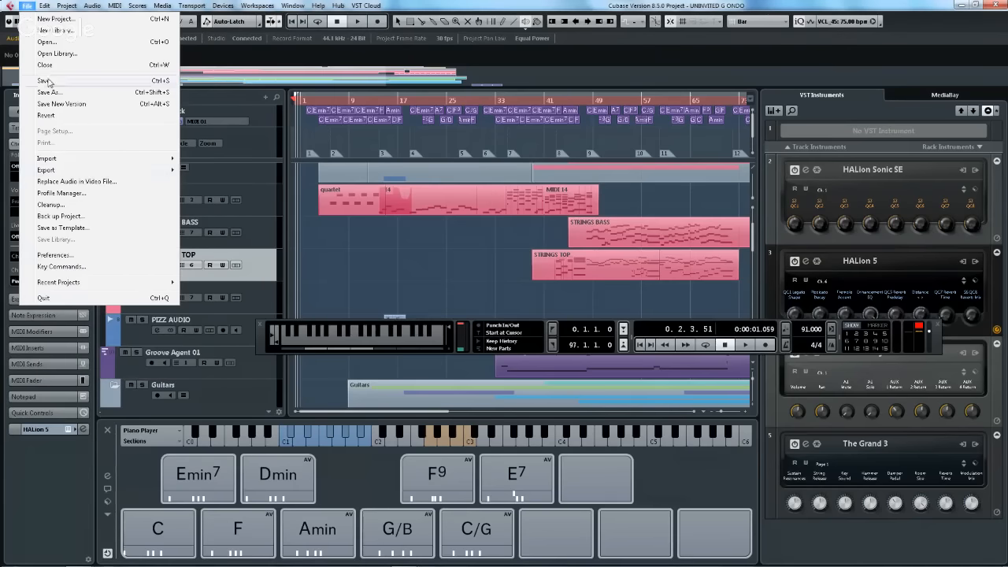
left_click(79, 267)
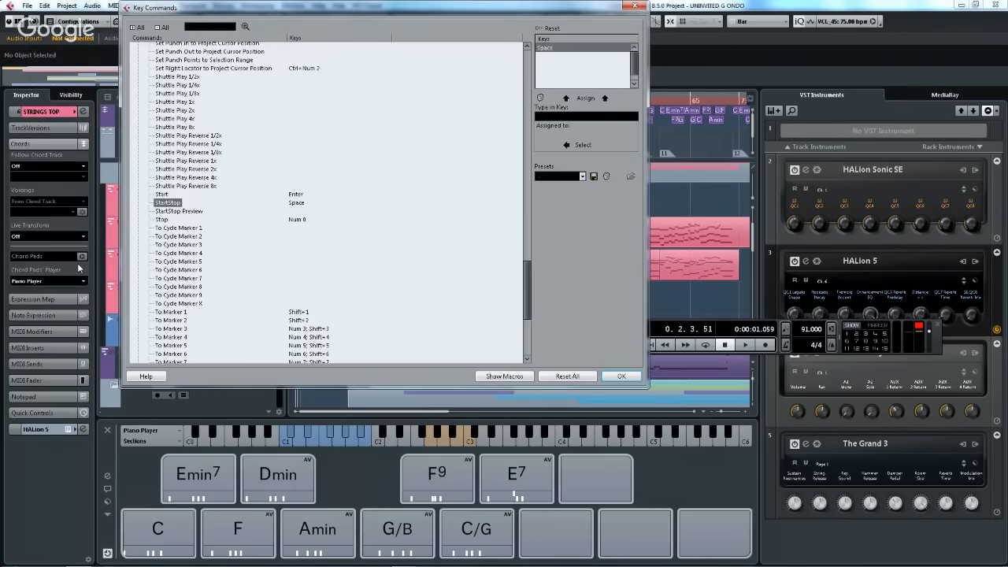
left_click(487, 379)
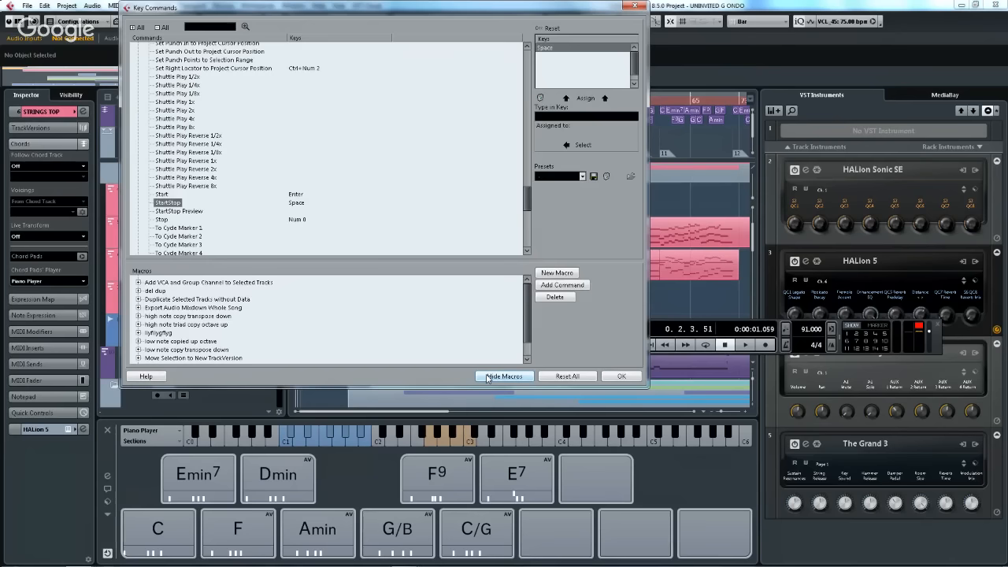
left_click(488, 378)
left_click(488, 378)
left_click(487, 378)
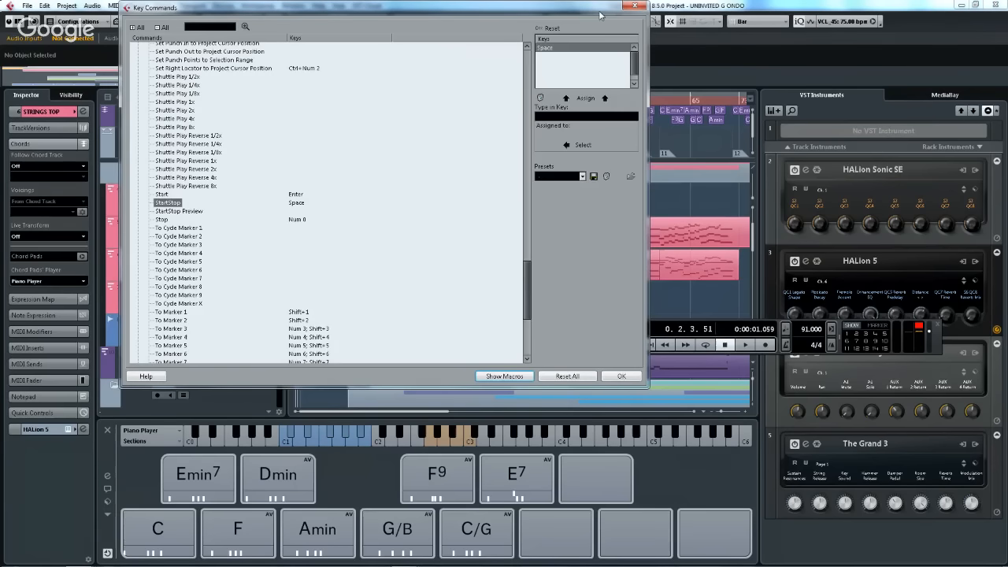
left_click(635, 6)
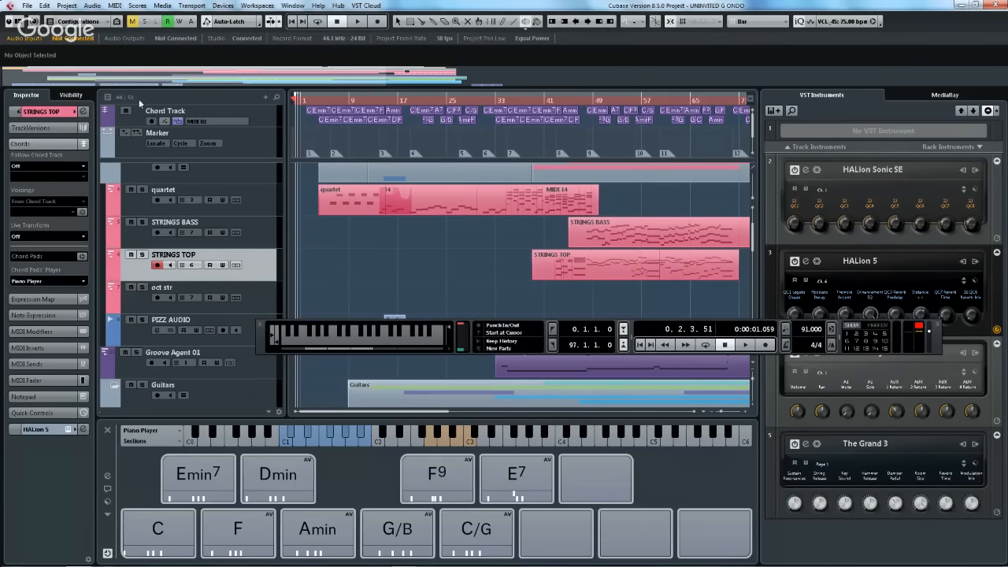
- Create a new project from the Empty template, using the folder "delete" as the project folder
left_click(25, 7)
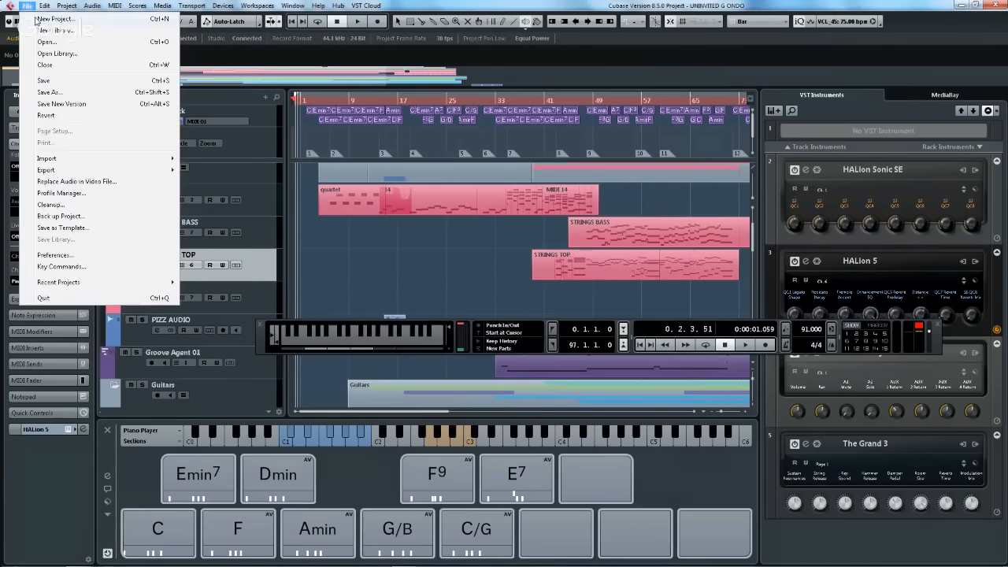
left_click(36, 20)
left_click(427, 166)
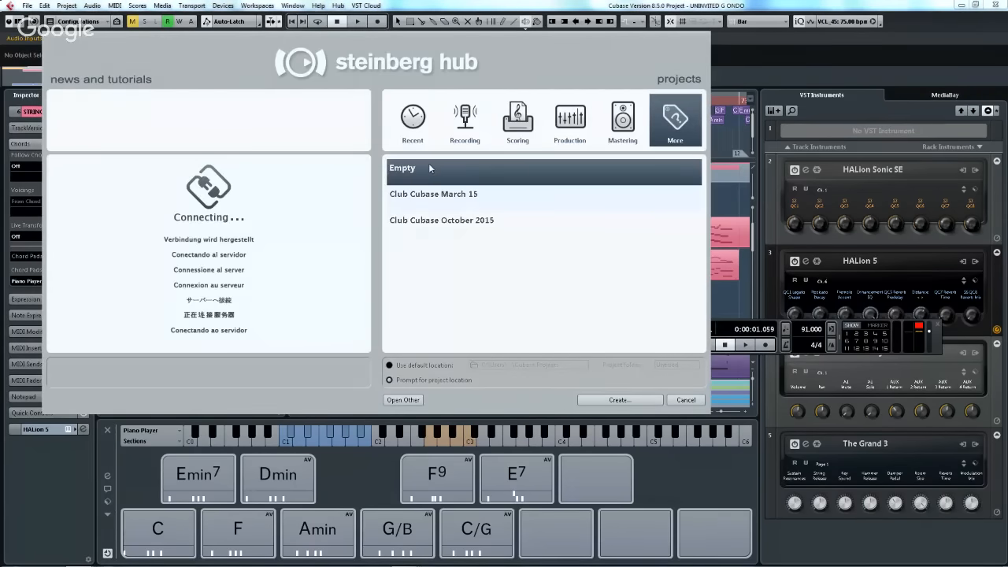
left_click(617, 400)
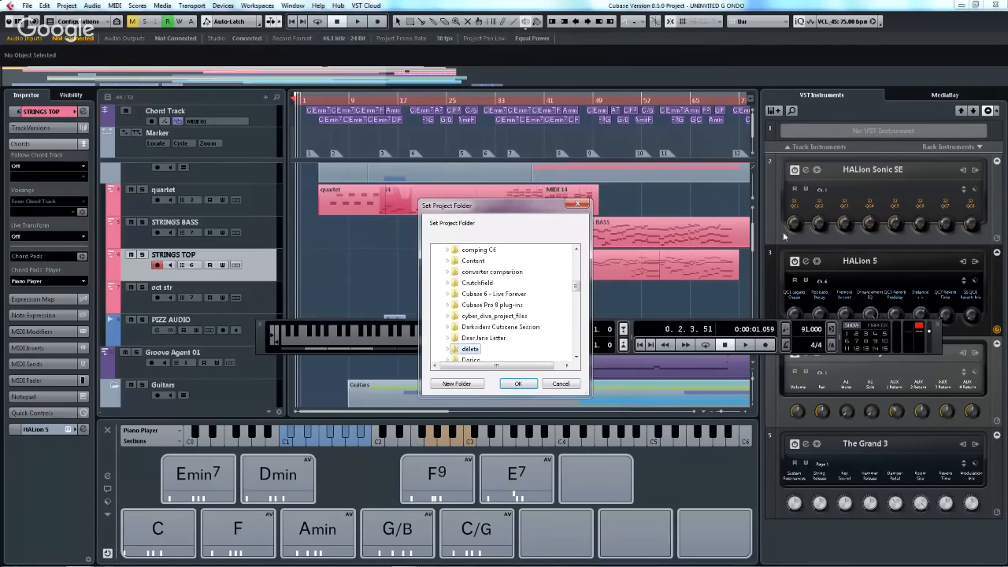
left_click(518, 383)
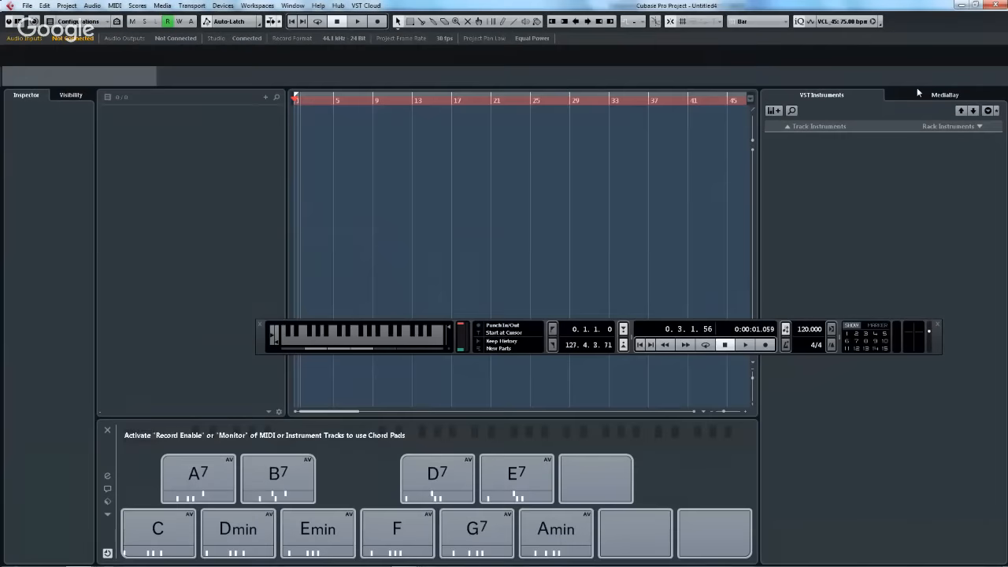
- Add HALion 5 from the list of synths as a rack instrument with its own MIDI track, and close its instrument panel
left_click(947, 126)
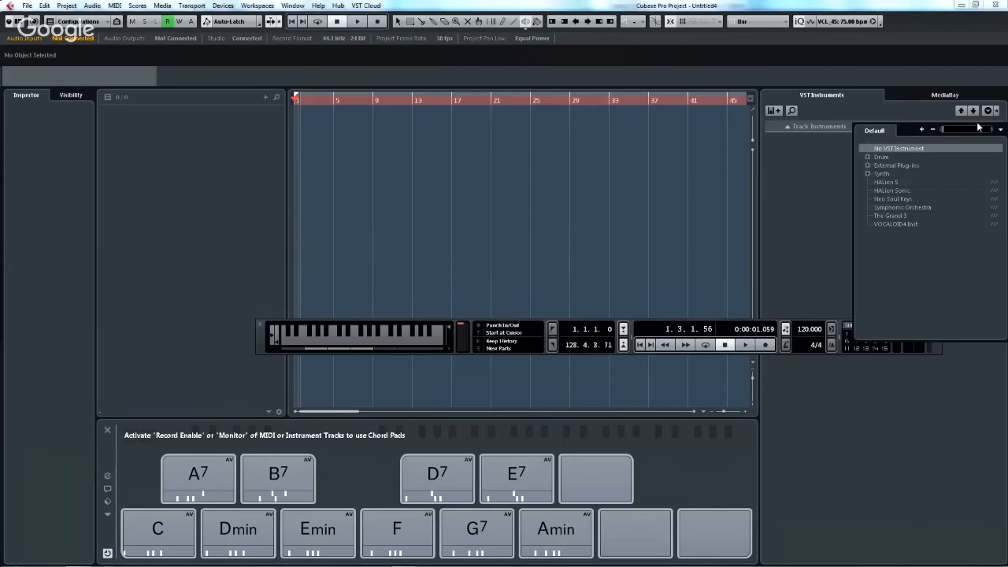
left_click(866, 174)
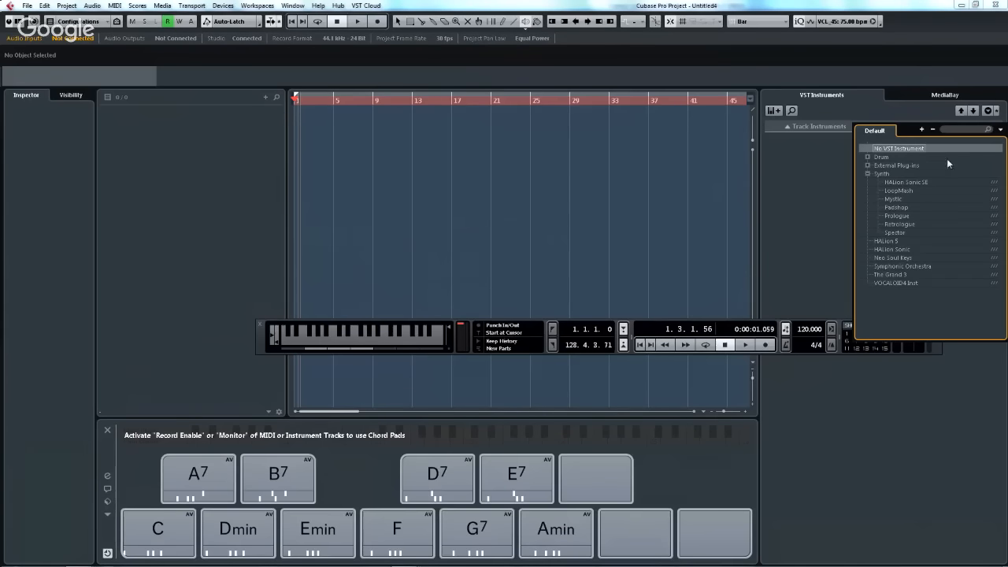
left_click(881, 242)
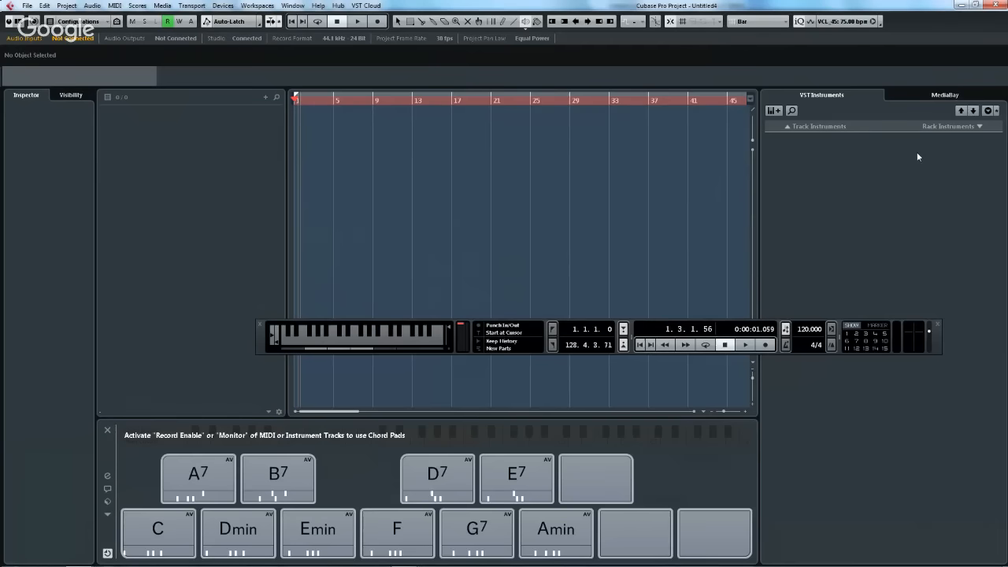
left_click(483, 304)
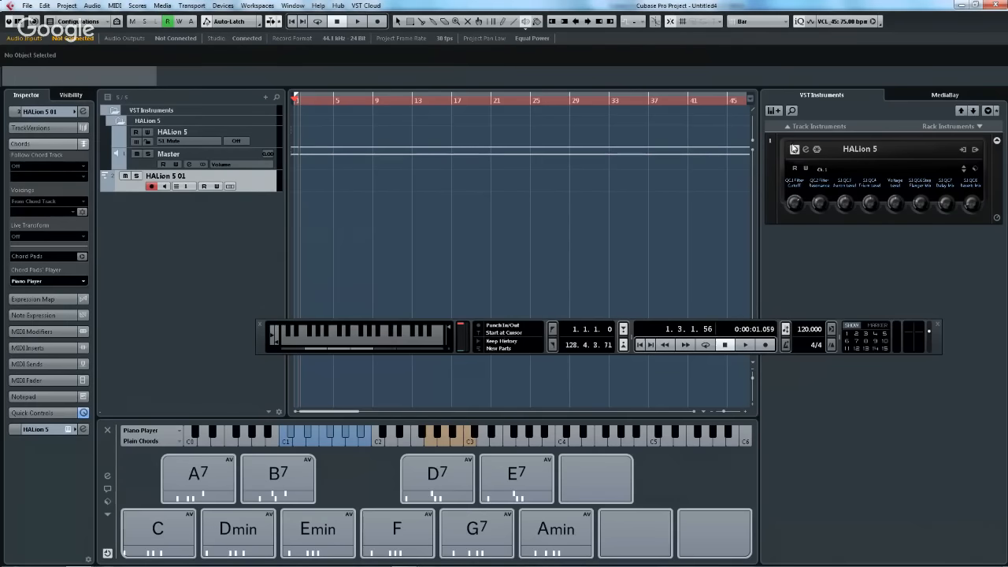
left_click(805, 149)
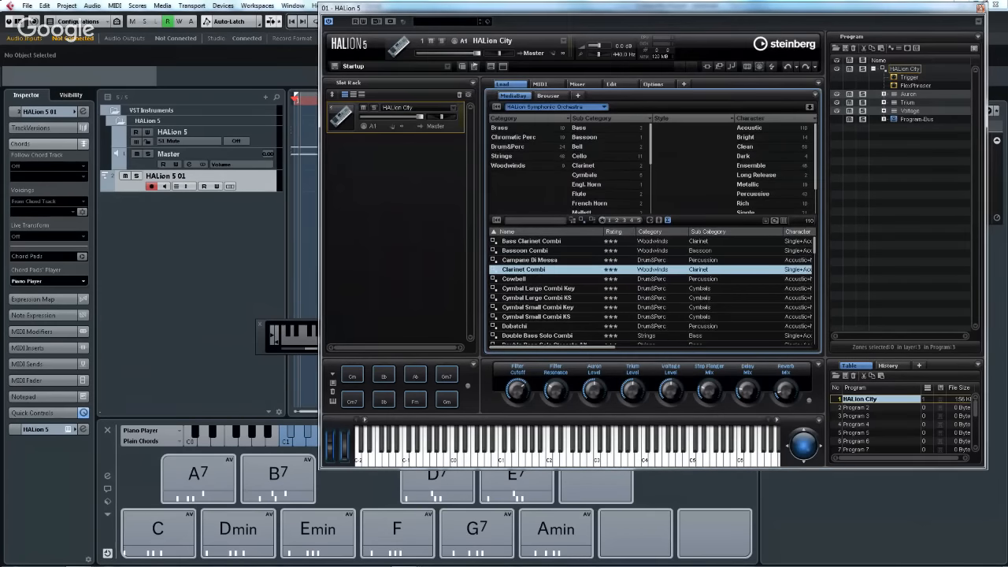
left_click(981, 8)
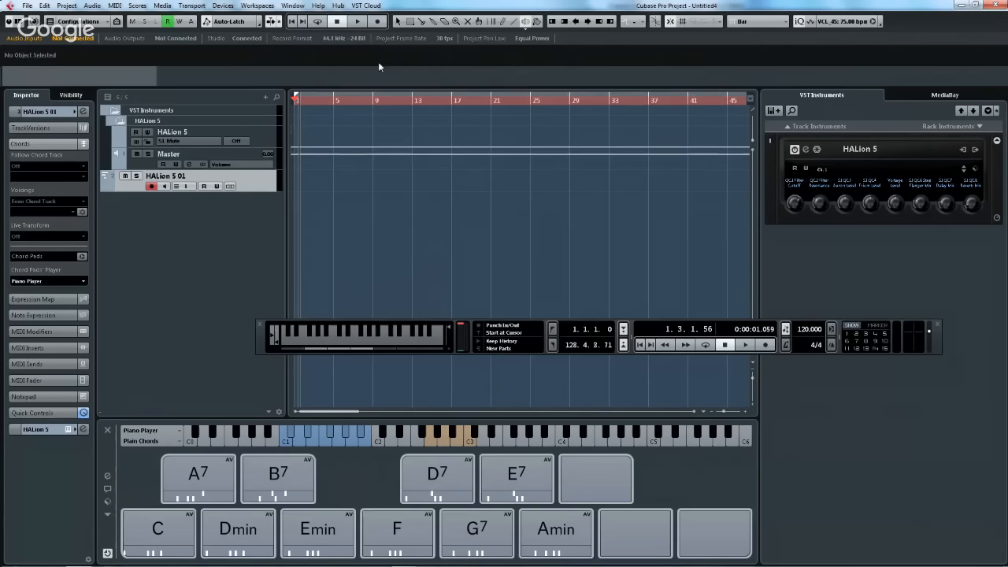
- Return the cursor to bar 1, search Drum Loops in MediaBay for "75", and place the 075 drums loop at bar 19 on a new track
left_click(324, 98)
left_click_drag(324, 99, 294, 99)
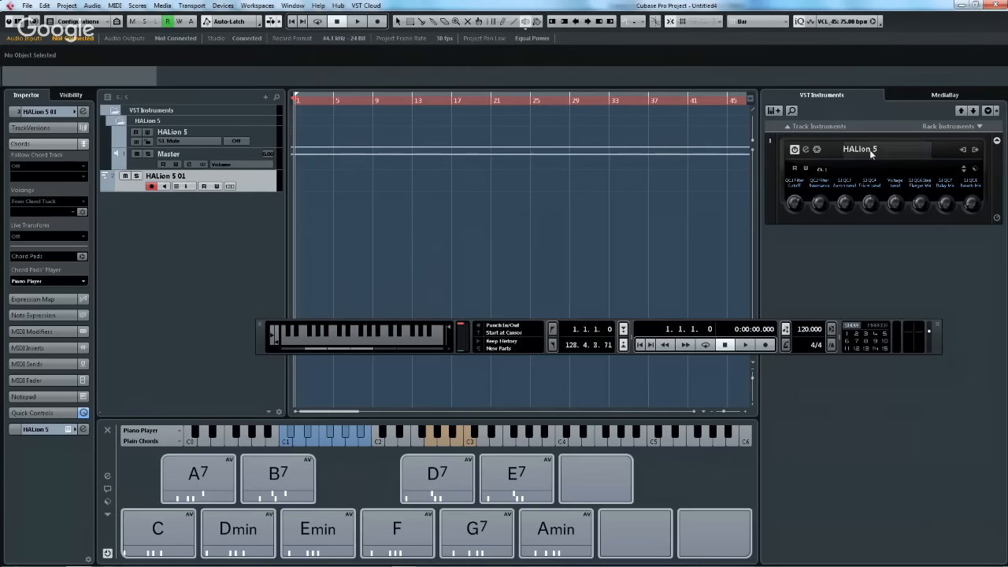
left_click(945, 101)
left_click(896, 183)
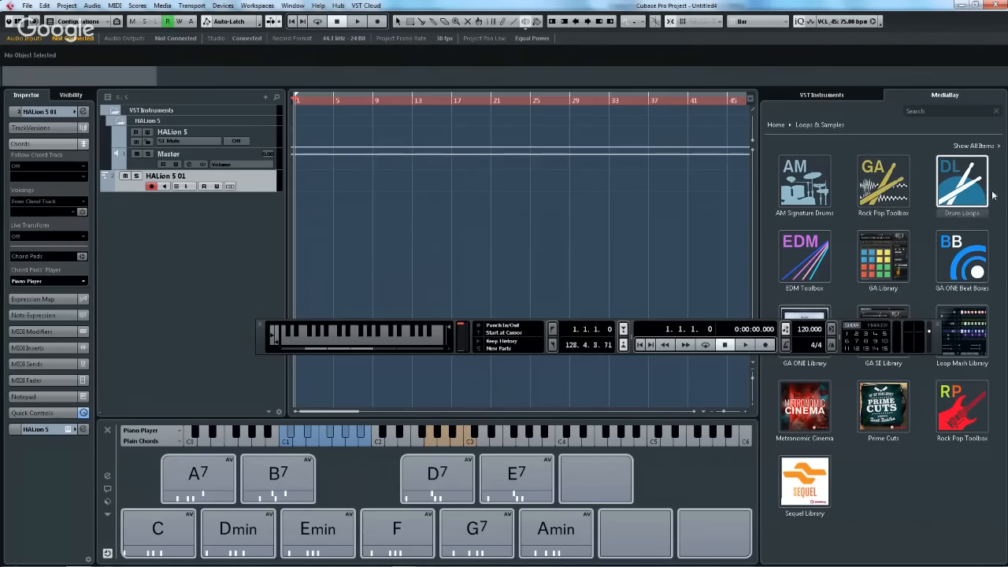
left_click(960, 189)
left_click(794, 455)
left_click_drag(793, 455, 471, 201)
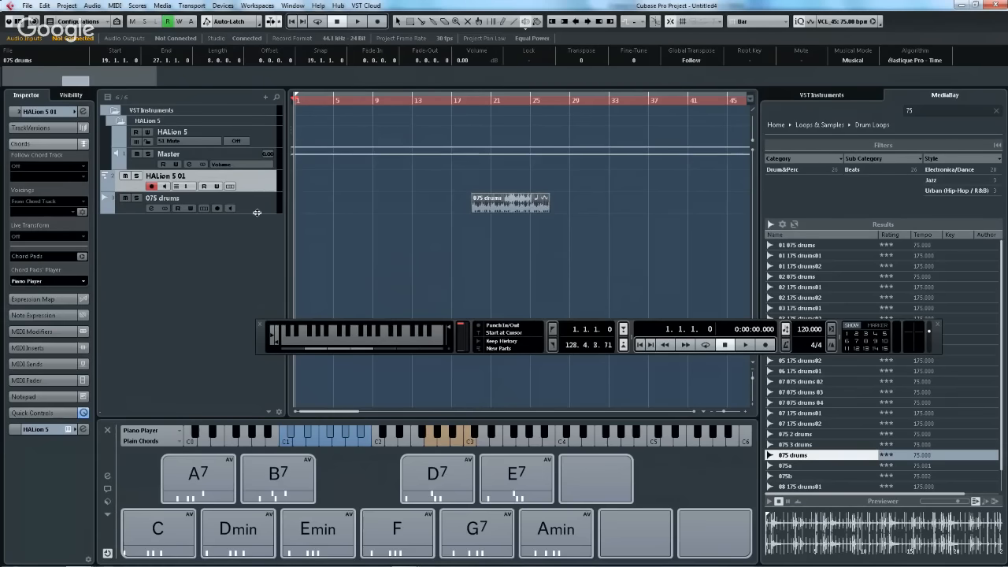
- Increase the height of the 075 drums track and place the project cursor at bar 18
left_click_drag(254, 213, 256, 266)
left_click(467, 104)
left_click_drag(467, 104, 459, 138)
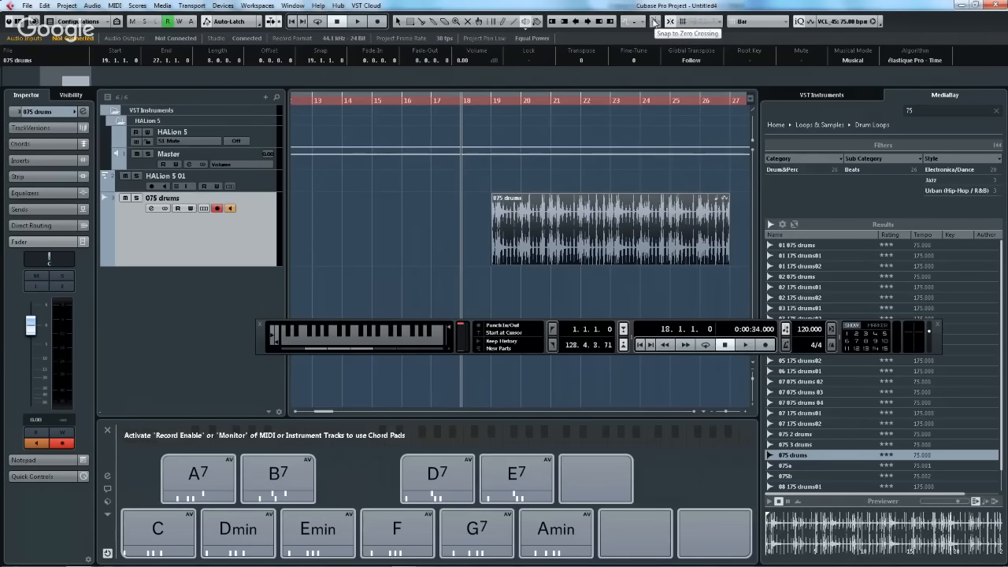
- Switch to the Object Selection tool and try to shift the 075 drums event slightly with the Bar grid active
left_click(761, 22)
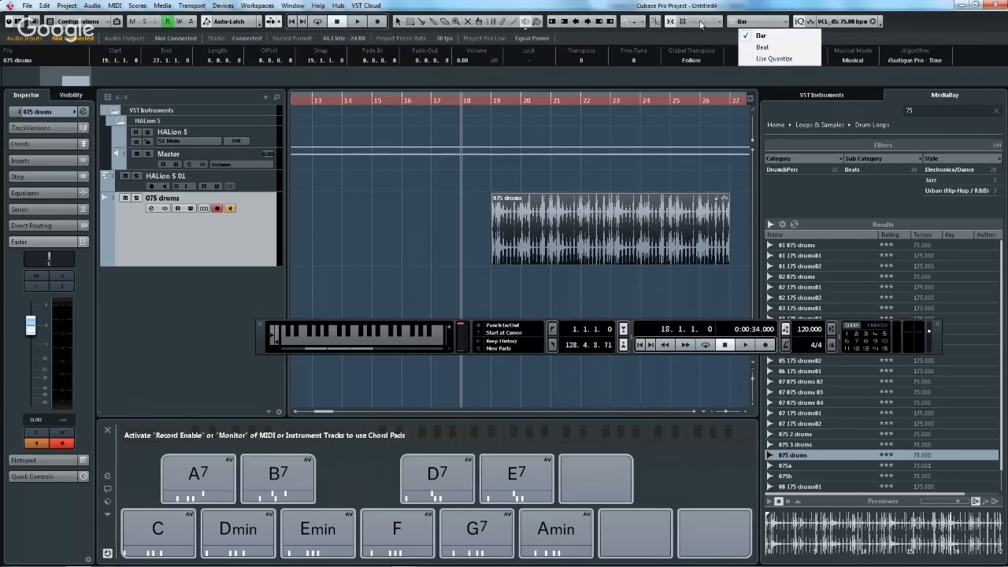
left_click(528, 230)
left_click(529, 230)
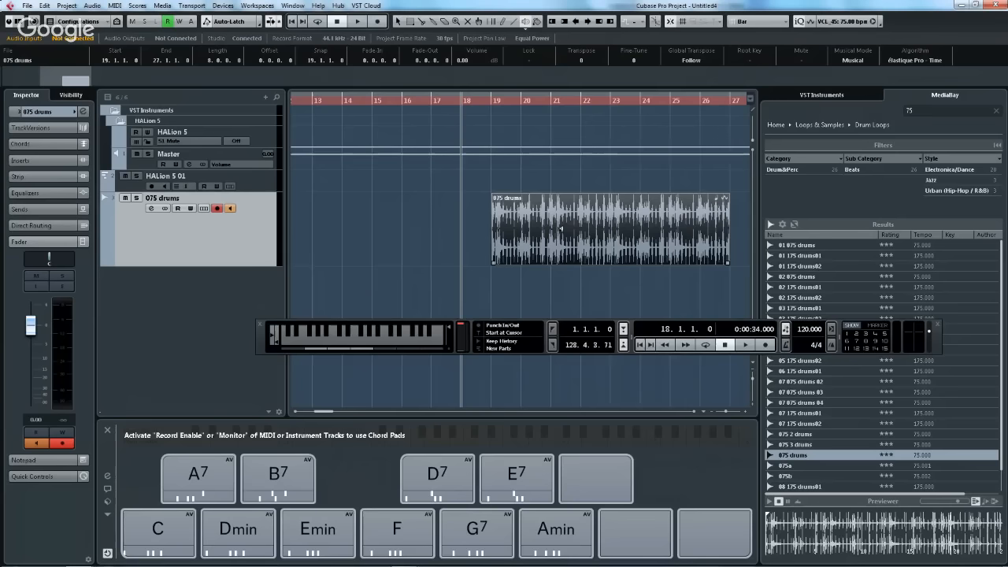
right_click(523, 211)
left_click(557, 138)
mouse_move(530, 218)
left_mouse_down()
mouse_move(573, 211)
mouse_move(514, 214)
mouse_move(543, 215)
left_mouse_up()
- Set the grid type to Beat and move the 075 drums event to start at 19.2.1.0
left_click(753, 22)
left_click(763, 45)
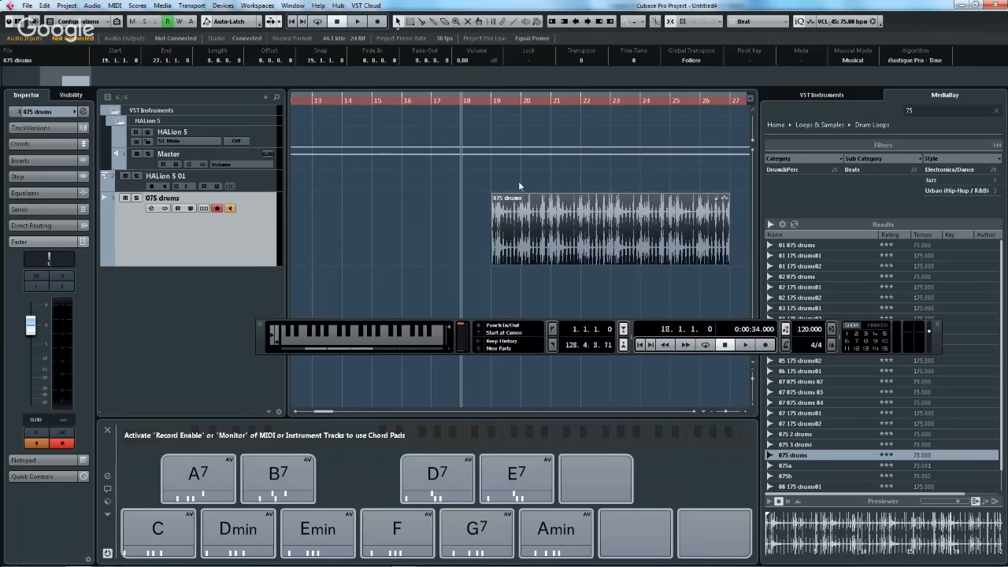
mouse_move(520, 222)
left_mouse_down()
mouse_move(543, 217)
mouse_move(526, 221)
left_mouse_up()
- Set the grid type to Use Quantize and shift the 075 drums event's start to 19.1.4.95
left_click(752, 22)
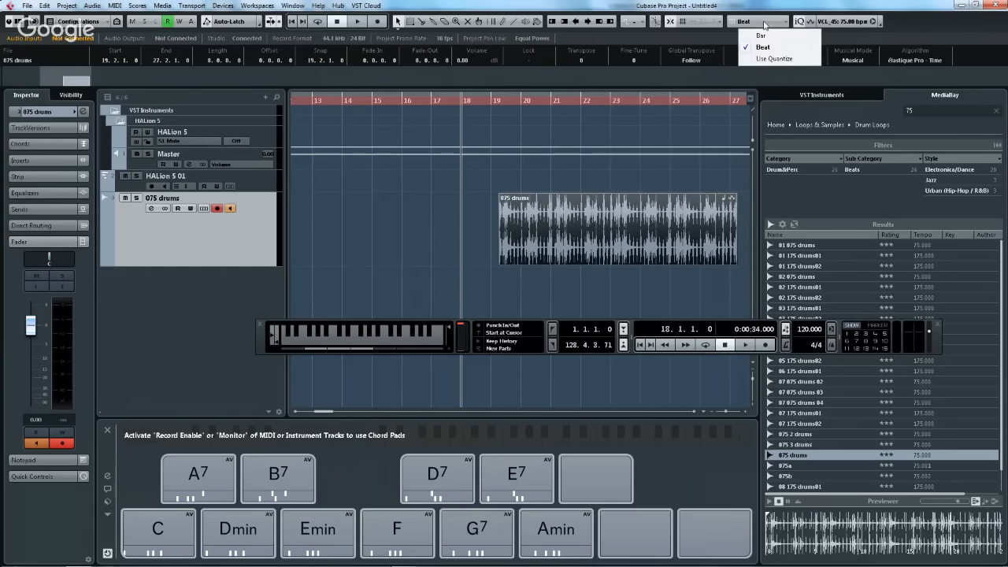
left_click(773, 58)
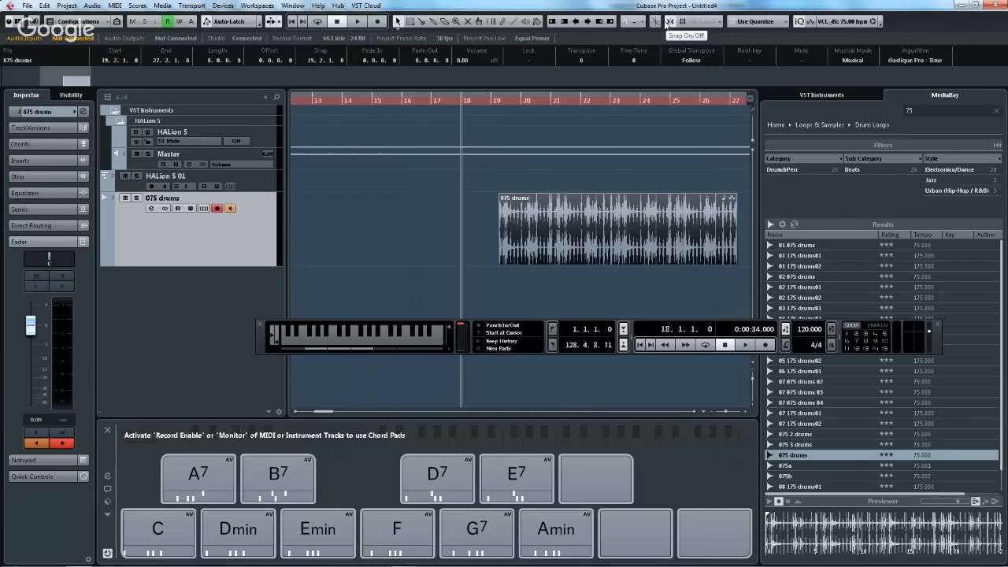
left_click_drag(493, 94, 490, 135)
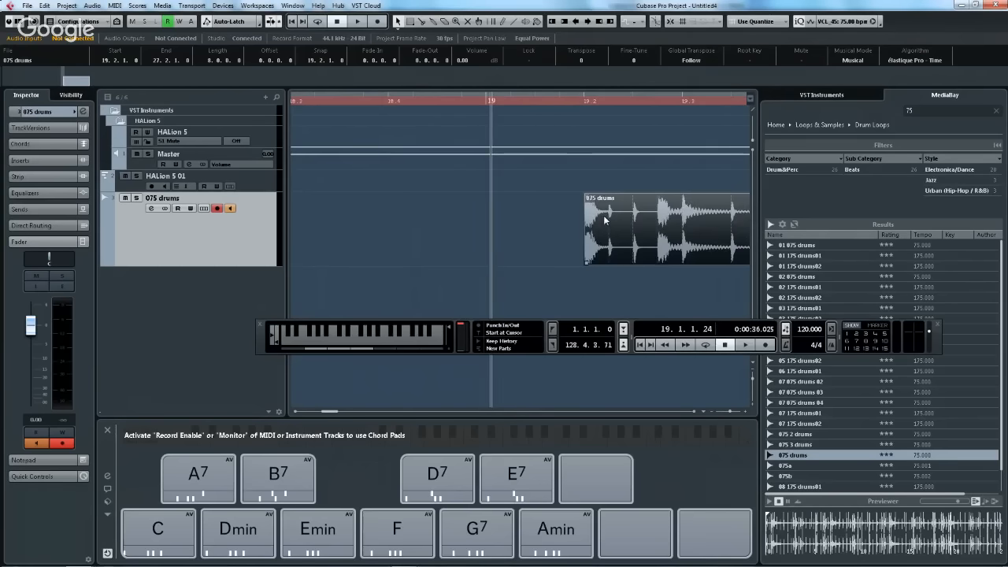
mouse_move(605, 216)
left_mouse_down()
mouse_move(596, 216)
mouse_move(619, 219)
left_mouse_up()
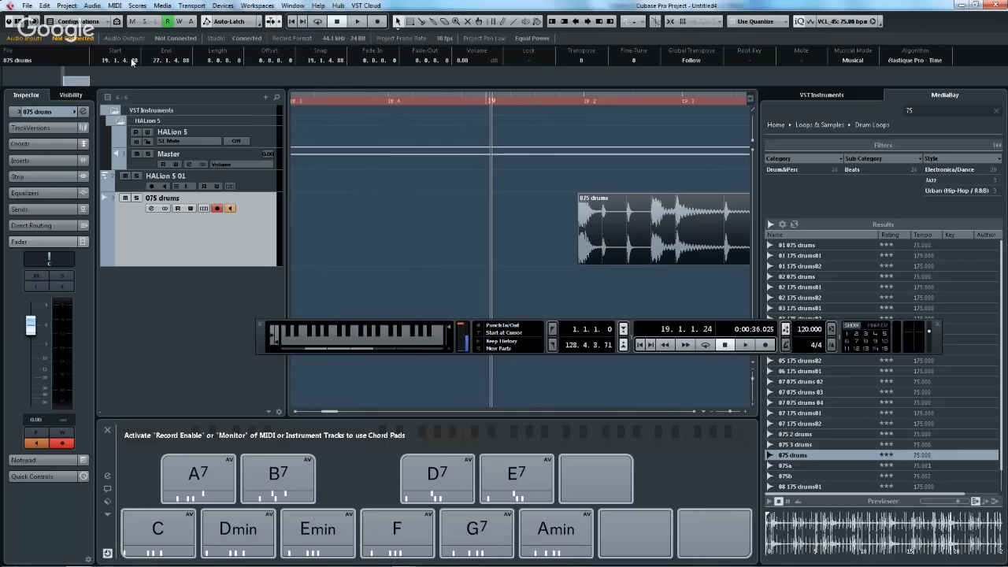
scroll(132, 60, "down", 3)
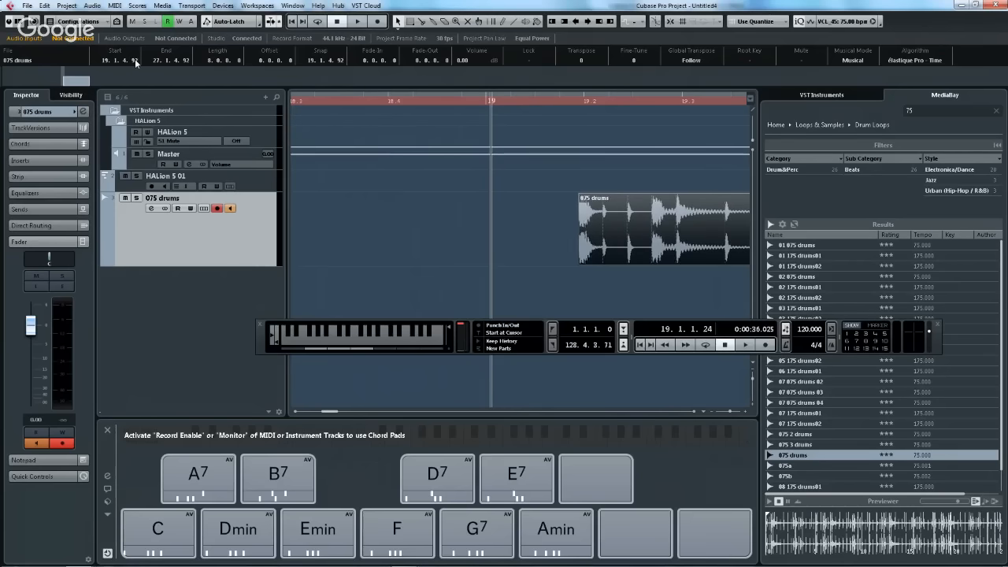
scroll(129, 60, "up", 4)
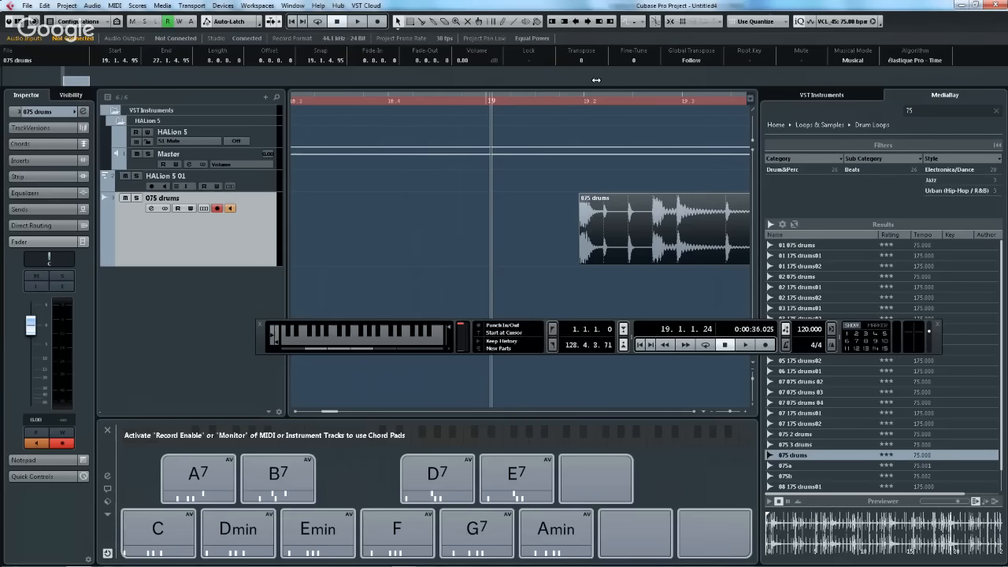
- Switch the transport's secondary time display and the project ruler to timecode, and check the available grid types
left_click(720, 329)
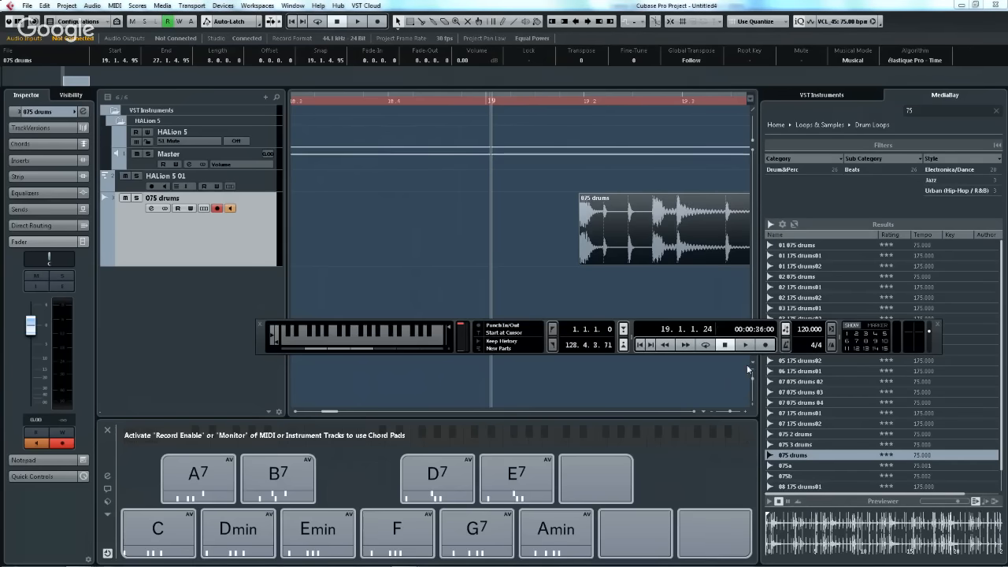
left_click(746, 364)
left_click(761, 21)
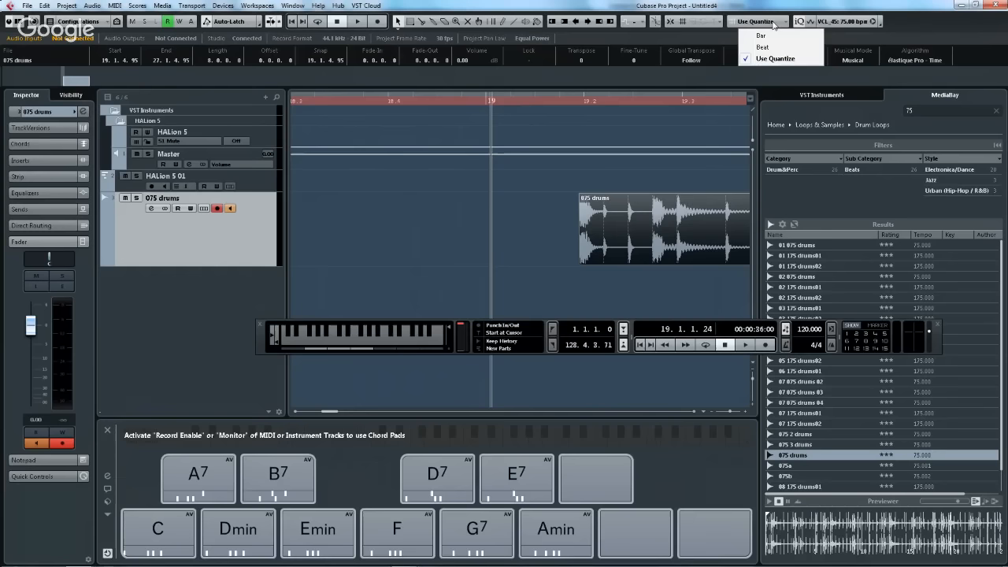
left_click(696, 21)
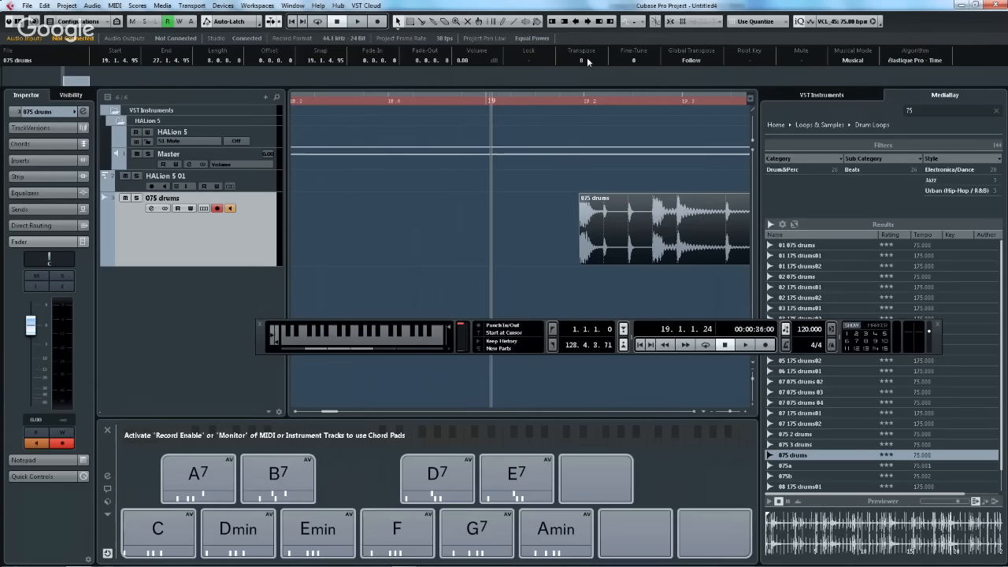
right_click(516, 101)
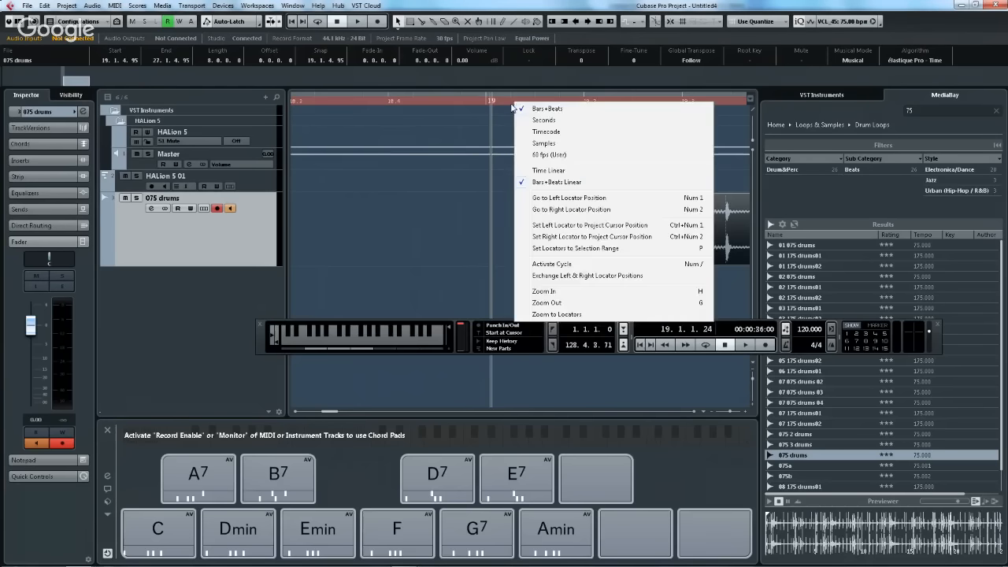
left_click(551, 131)
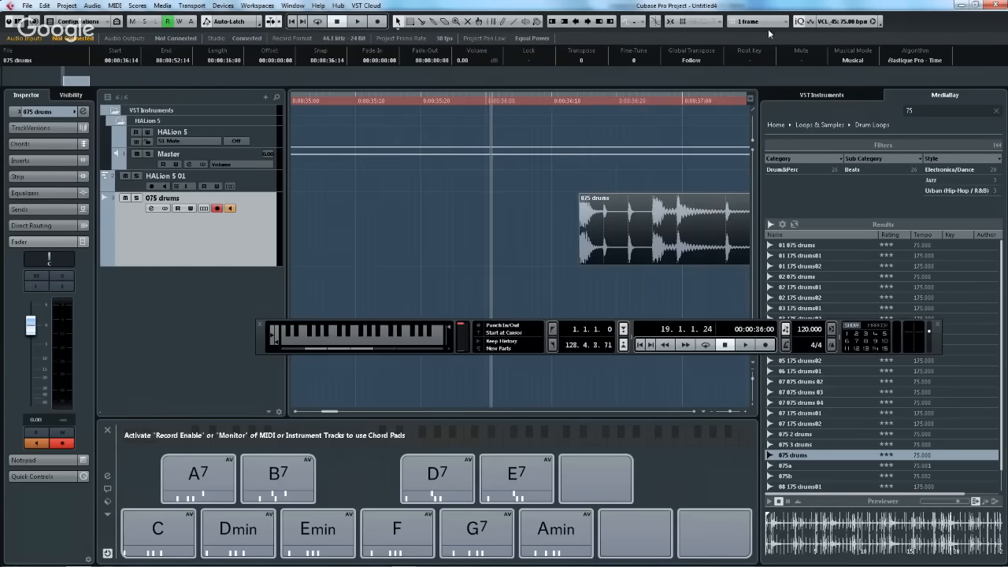
left_click(778, 21)
- Set the project ruler to Samples and move the 075 drums event to start at sample 1604914
right_click(588, 99)
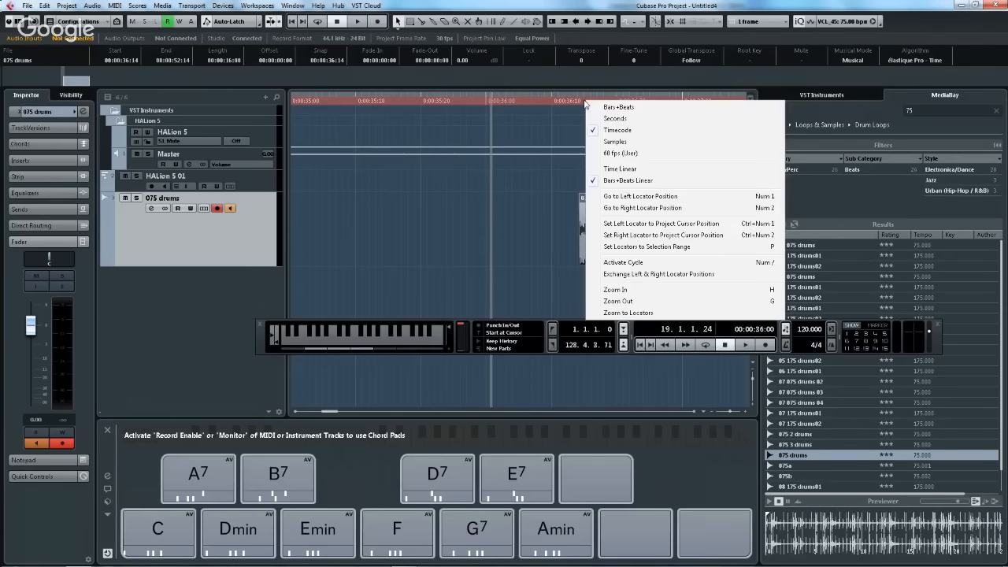
left_click(632, 142)
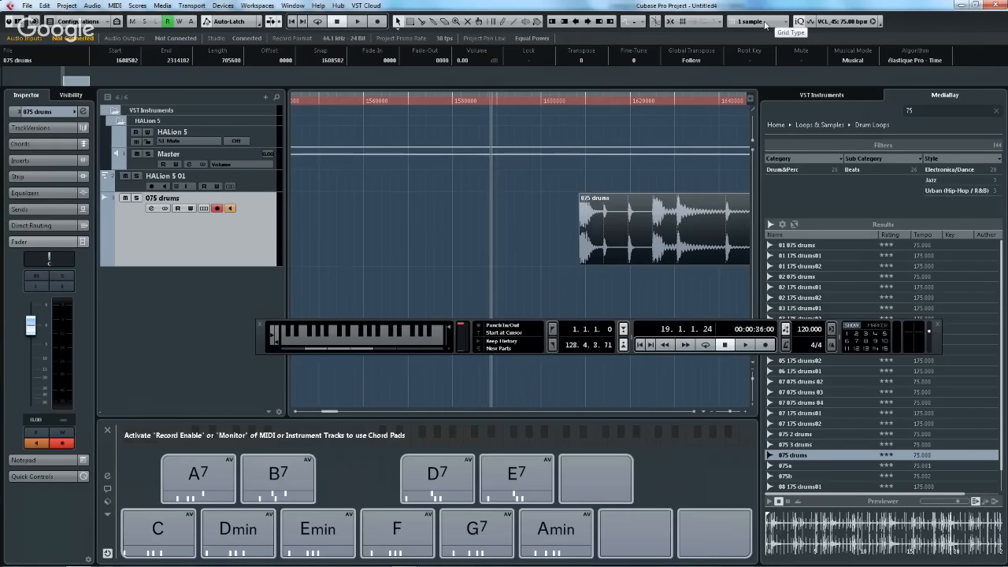
left_click_drag(601, 215, 586, 215)
left_click_drag(559, 101, 560, 155)
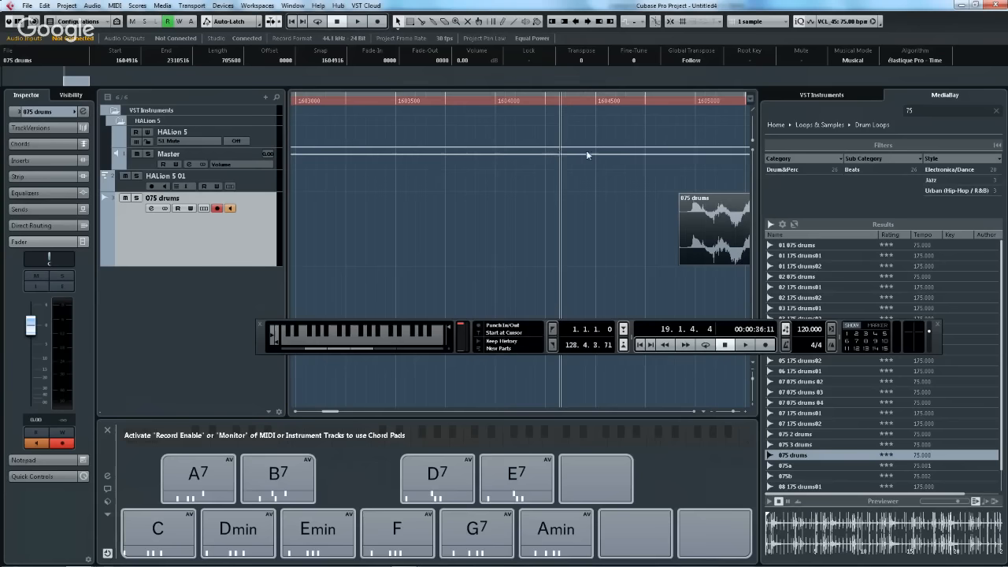
left_click_drag(705, 240, 703, 241)
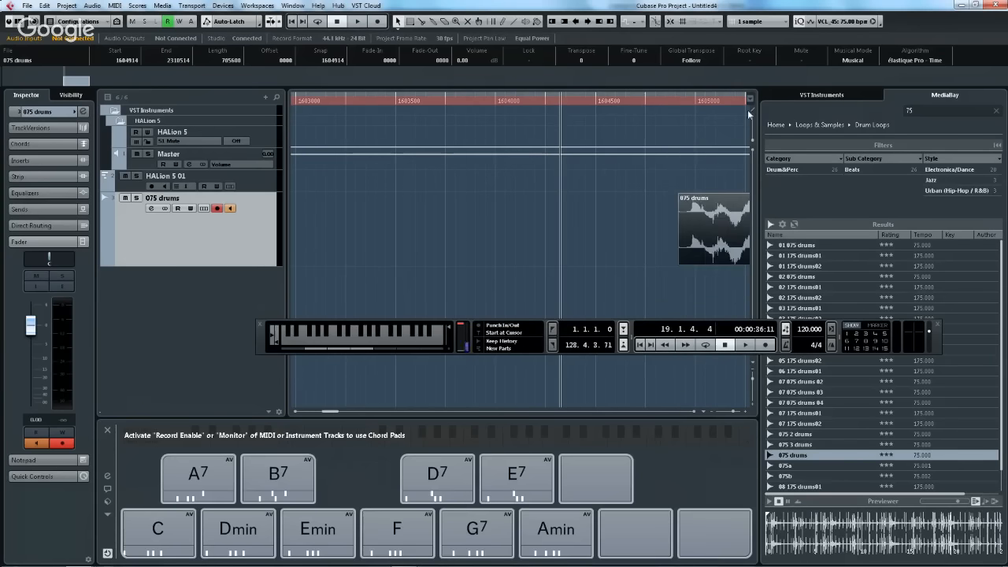
right_click(755, 16)
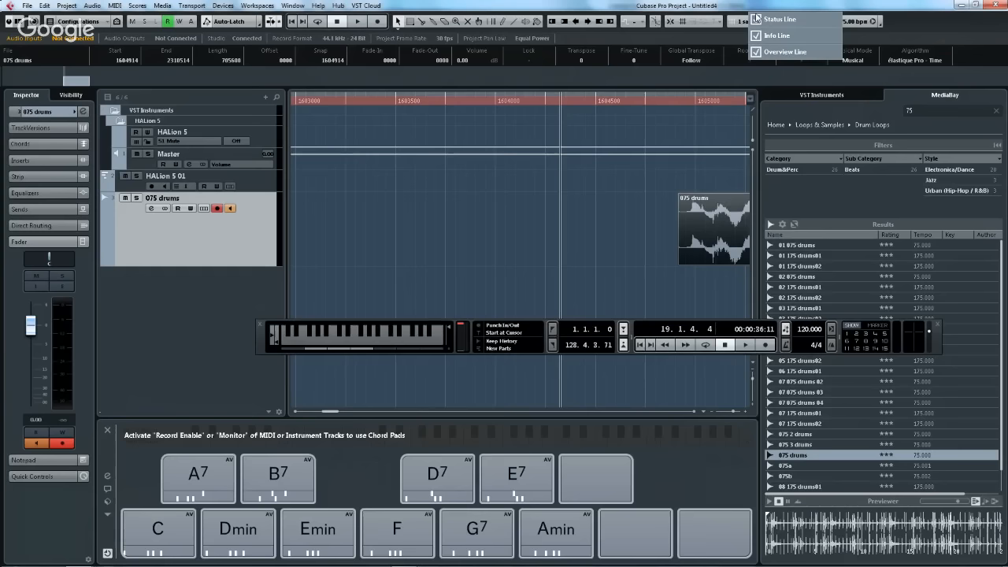
left_click(771, 87)
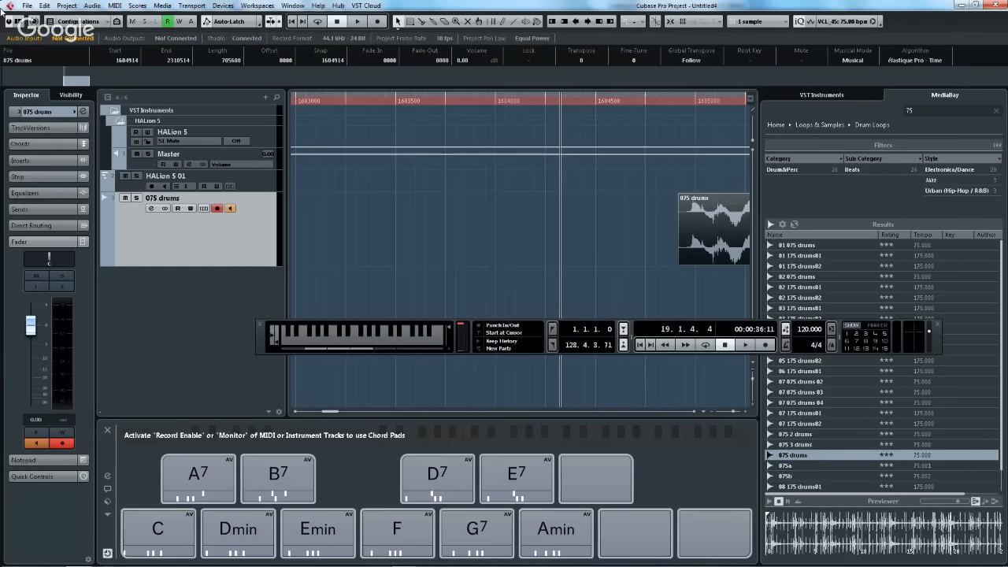
- Turn off Enable Record on Selected Audio Track and Enable Record on Selected MIDI Track in the Project & MixConsole editing preferences
left_click(27, 6)
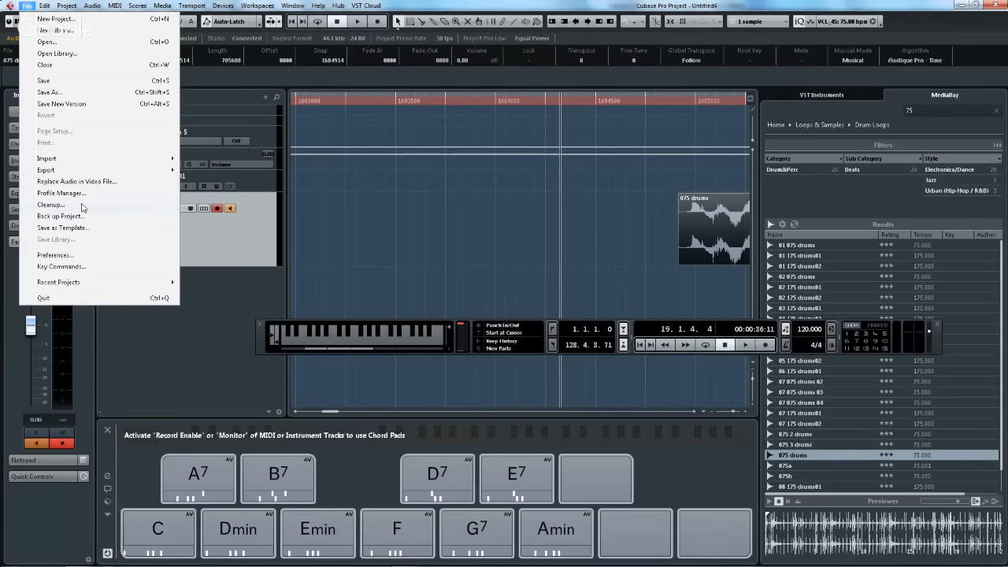
left_click(63, 256)
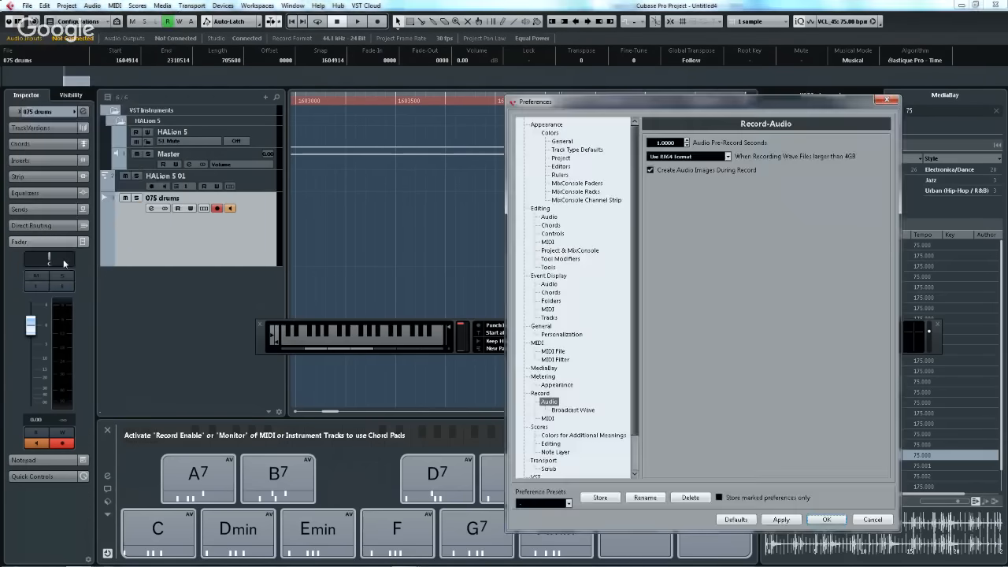
left_click(567, 250)
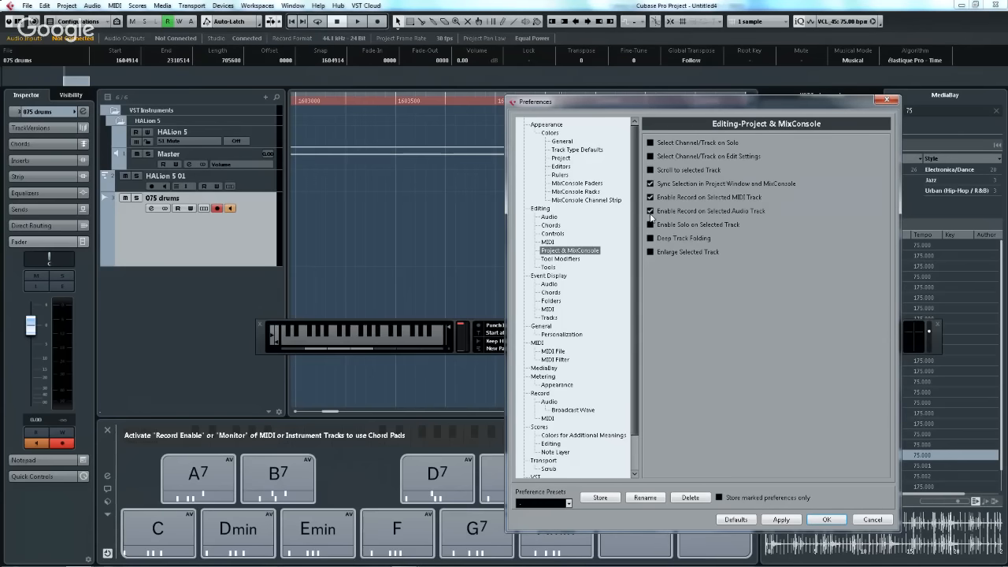
left_click(650, 211)
left_click(651, 199)
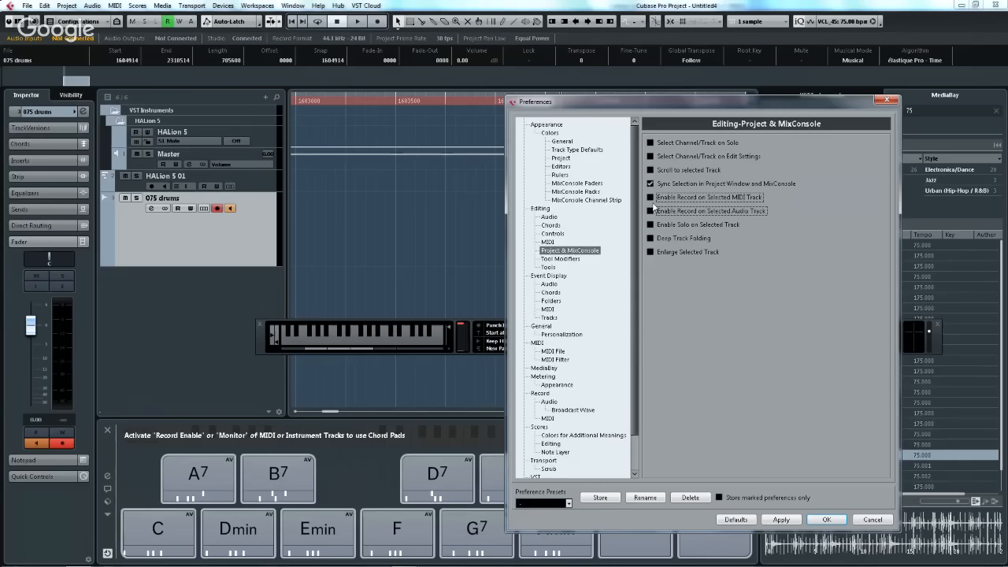
left_click(826, 519)
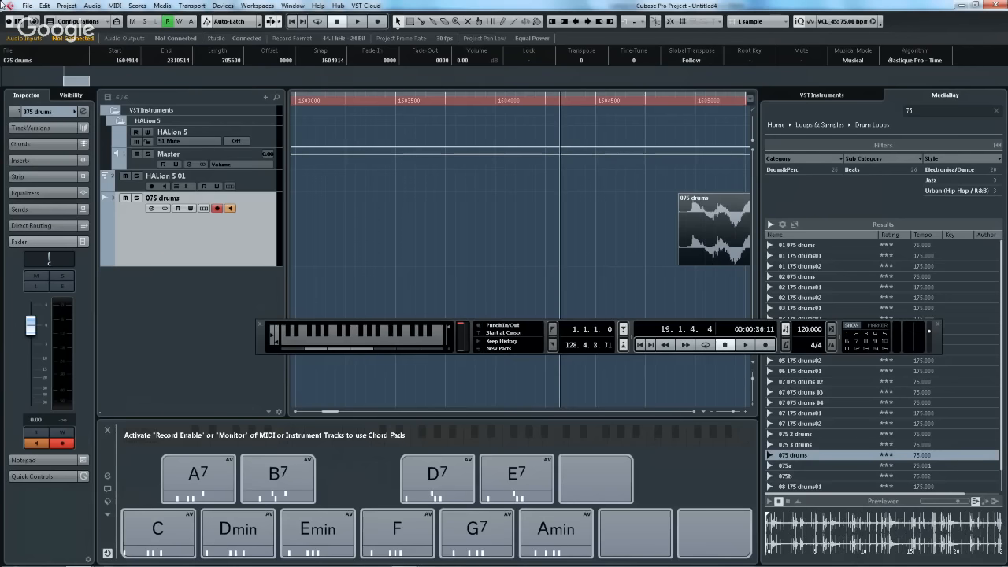
- Create a new empty project in the existing "delete" project folder
mouse_move(405, 563)
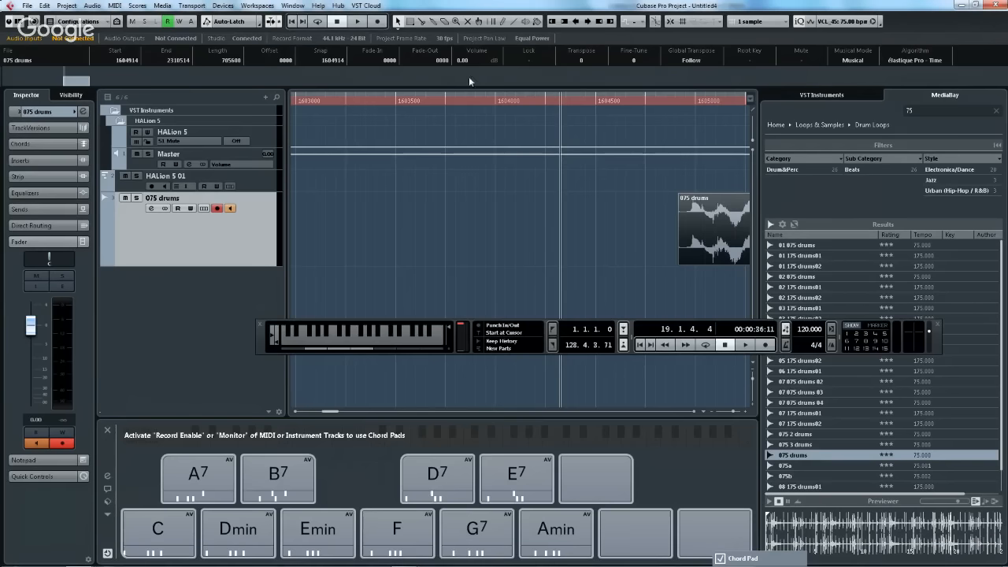
left_click(26, 6)
left_click(47, 19)
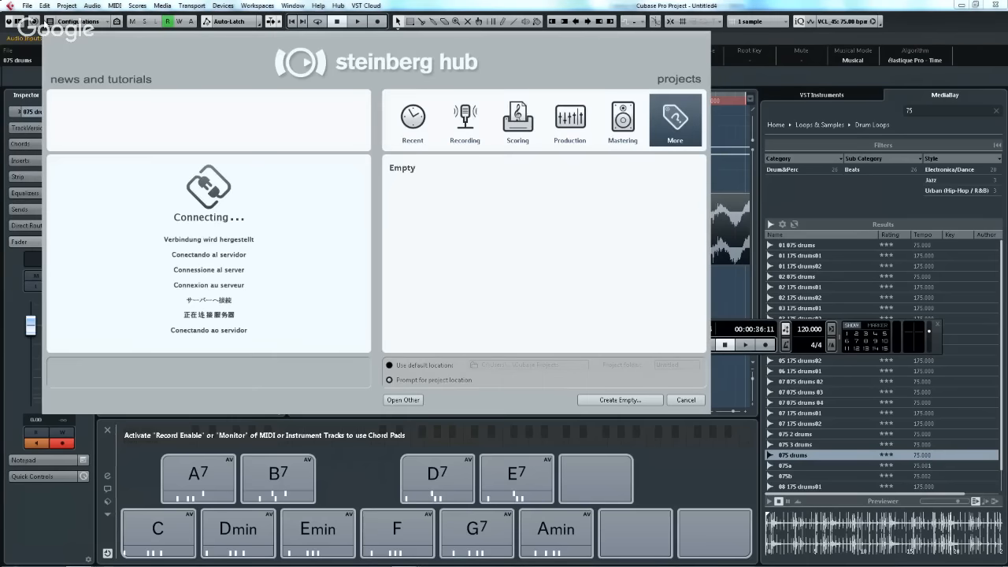
double_click(421, 169)
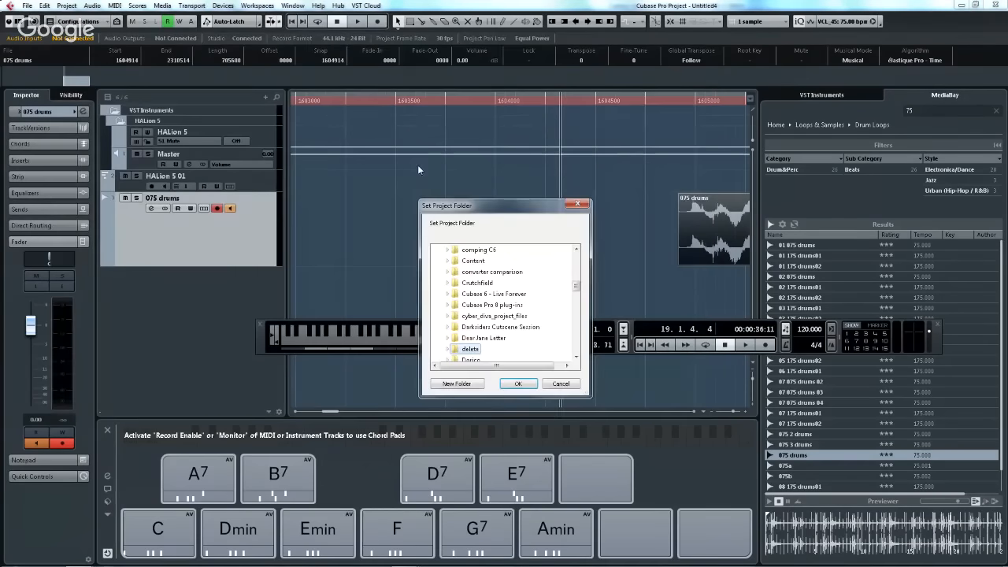
left_click(511, 381)
- Add 18 stereo audio tracks routed to Stereo Out
right_click(223, 124)
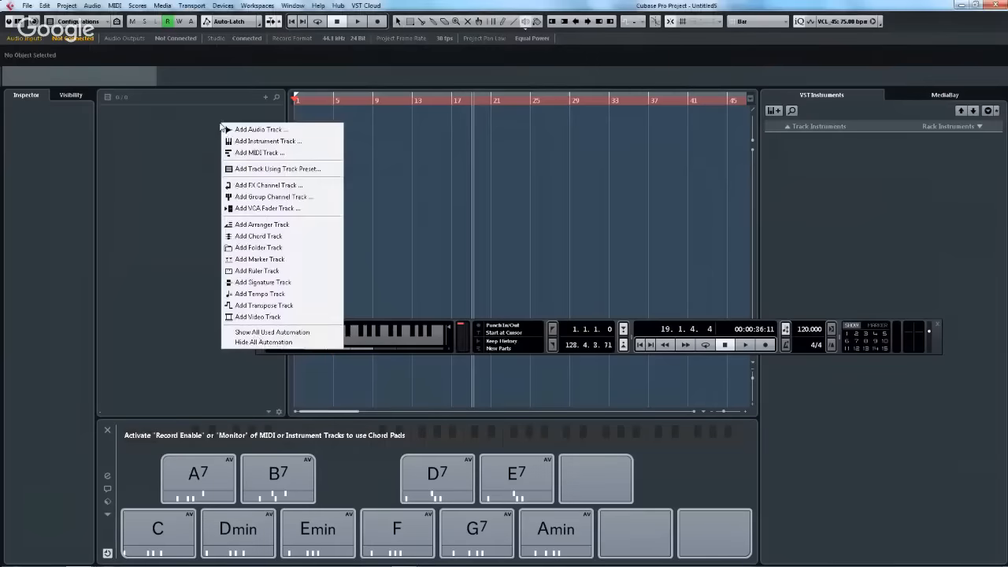
left_click(277, 132)
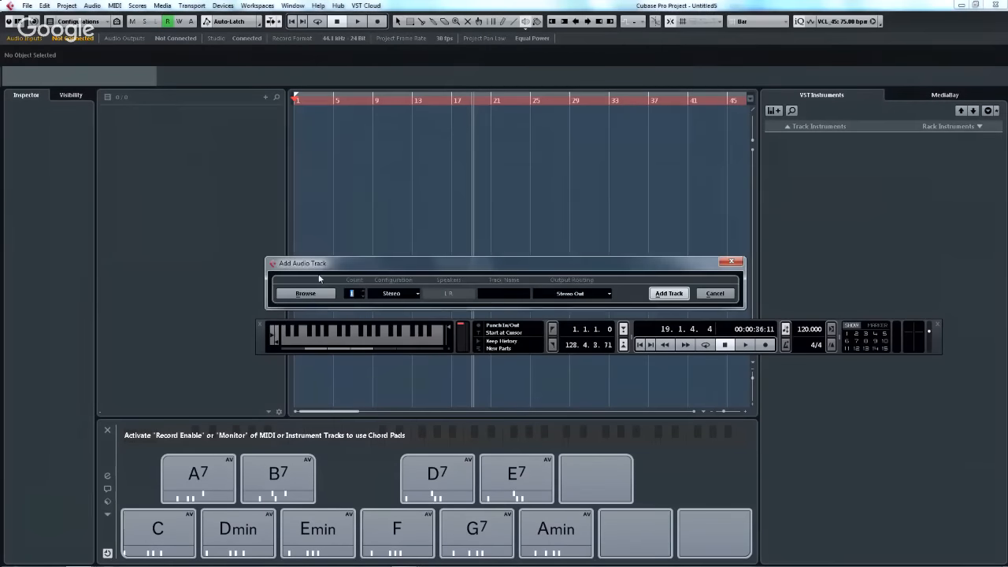
scroll(359, 299, "up", 5)
left_click(668, 293)
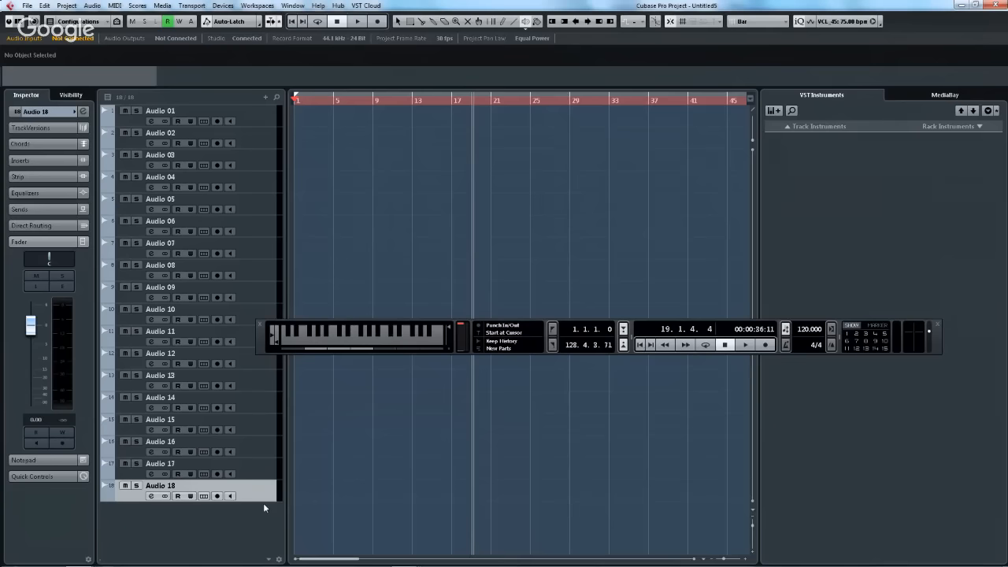
- Shrink all the audio tracks to minimum height and hide the virtual keyboard section of the transport panel
left_click_drag(262, 501, 238, 472)
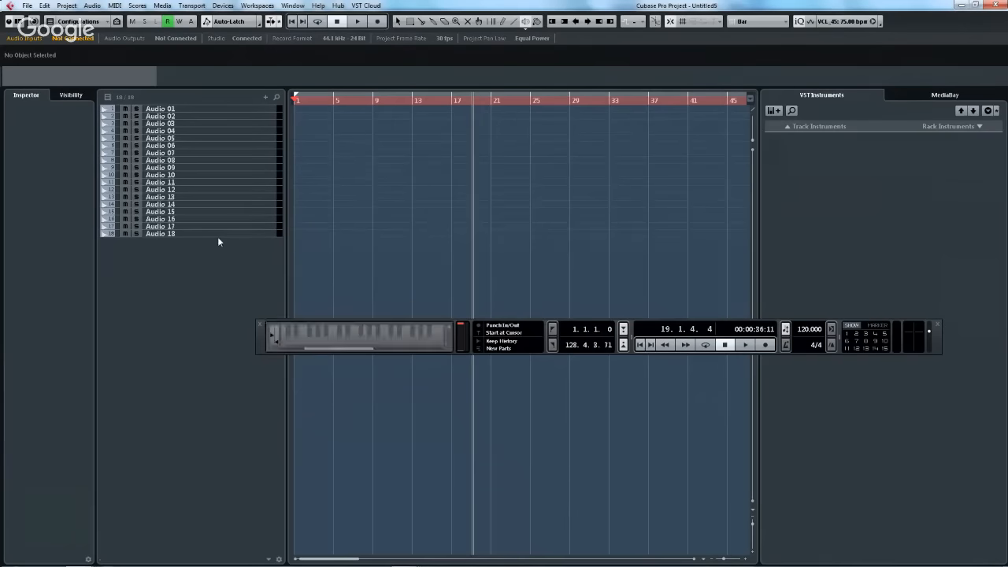
right_click(334, 346)
left_click(370, 84)
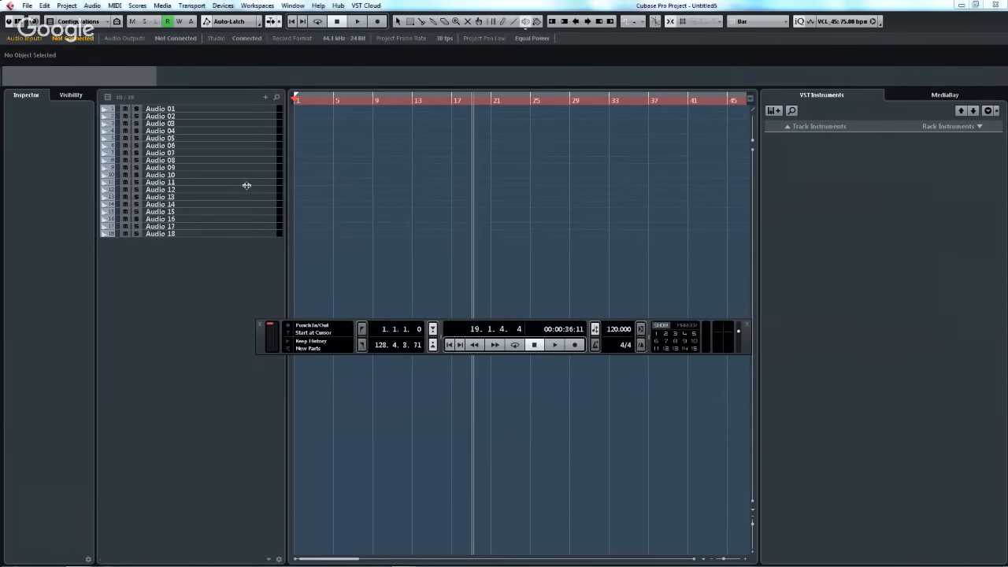
- Play the empty project briefly and stop playback
left_click_drag(239, 234, 188, 177)
key("space")
key("space")
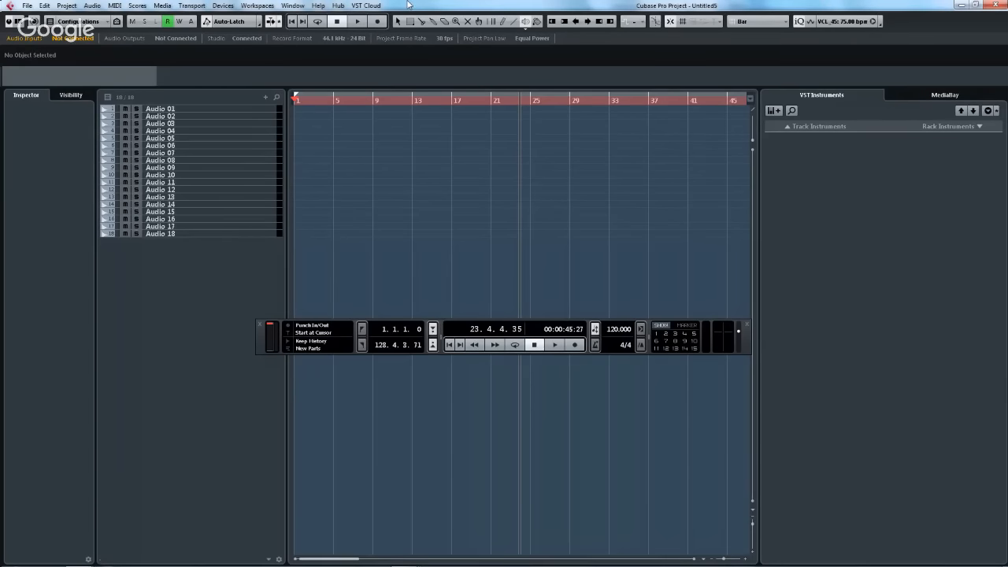
- Switch to the open "chord track" project and place the project cursor at bar 2
mouse_move(1006, 566)
key("alt+Tab")
key("Tab")
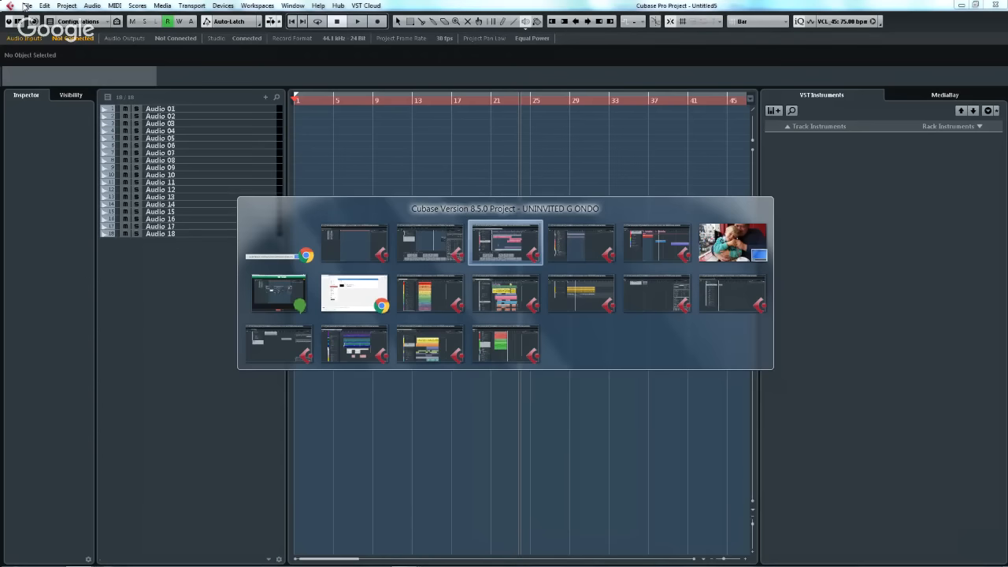
key("Tab")
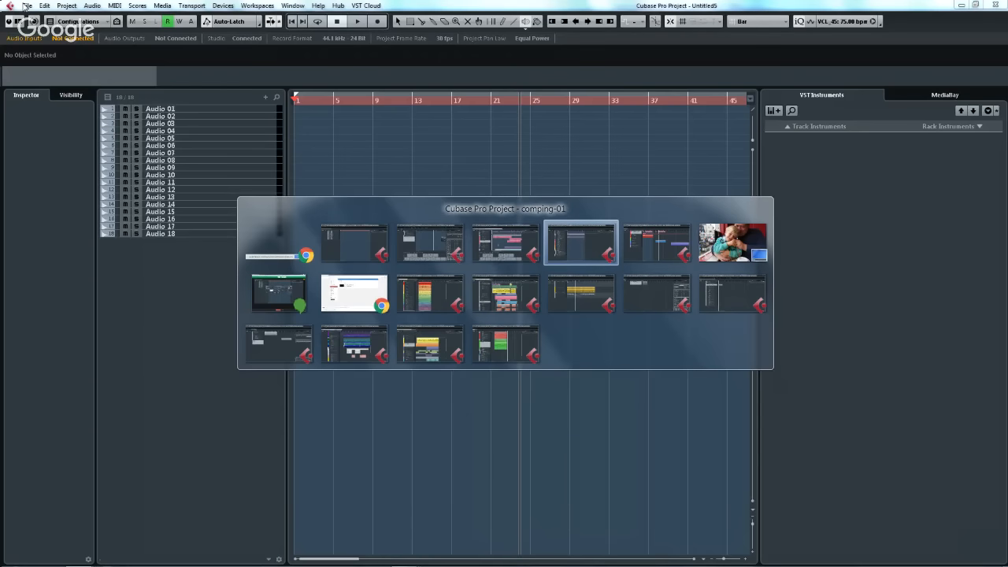
key("Tab")
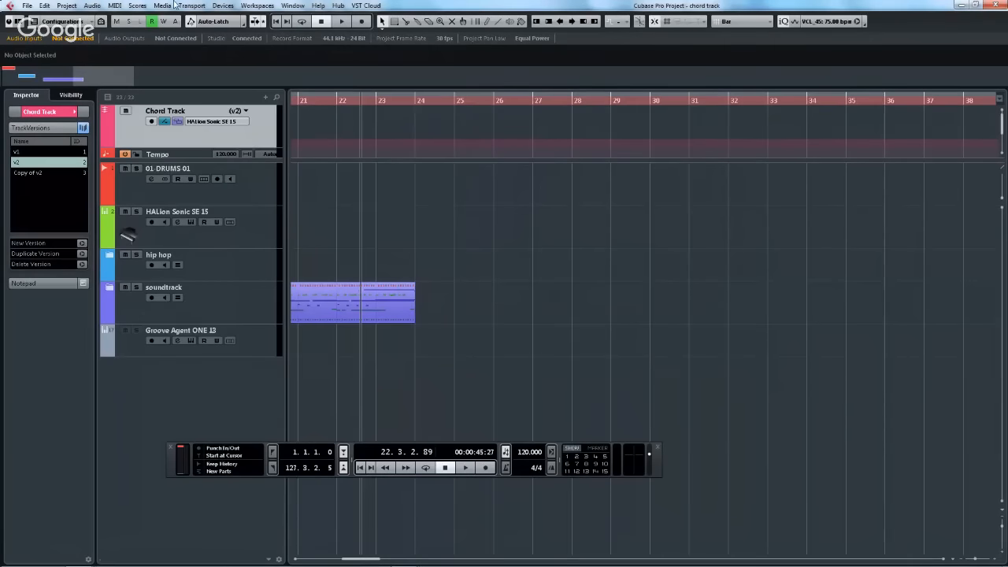
left_click_drag(331, 100, 231, 100)
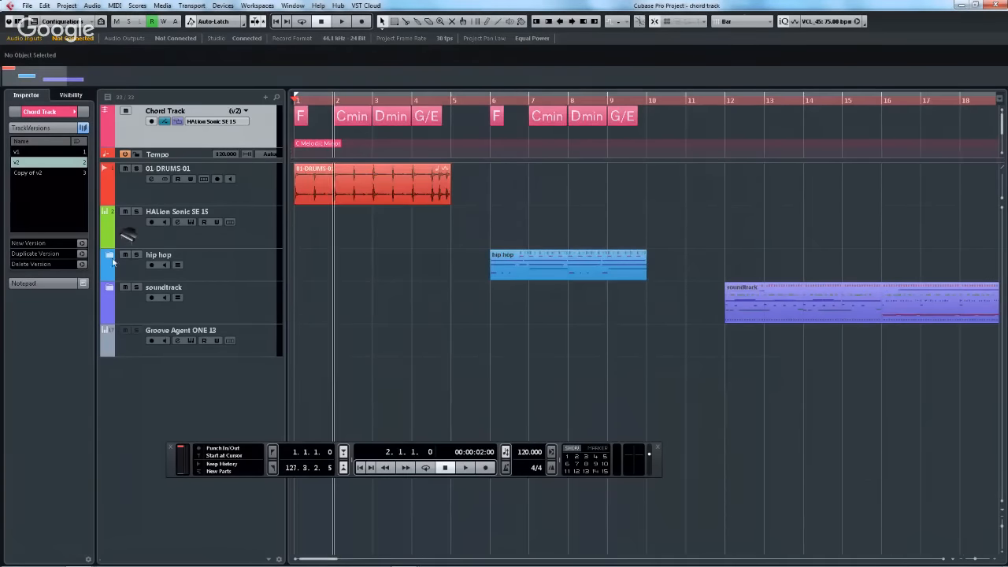
- Expand the hip hop folder track and select its first 04 098.5 2 drums01 event at bar 6
left_click(109, 257)
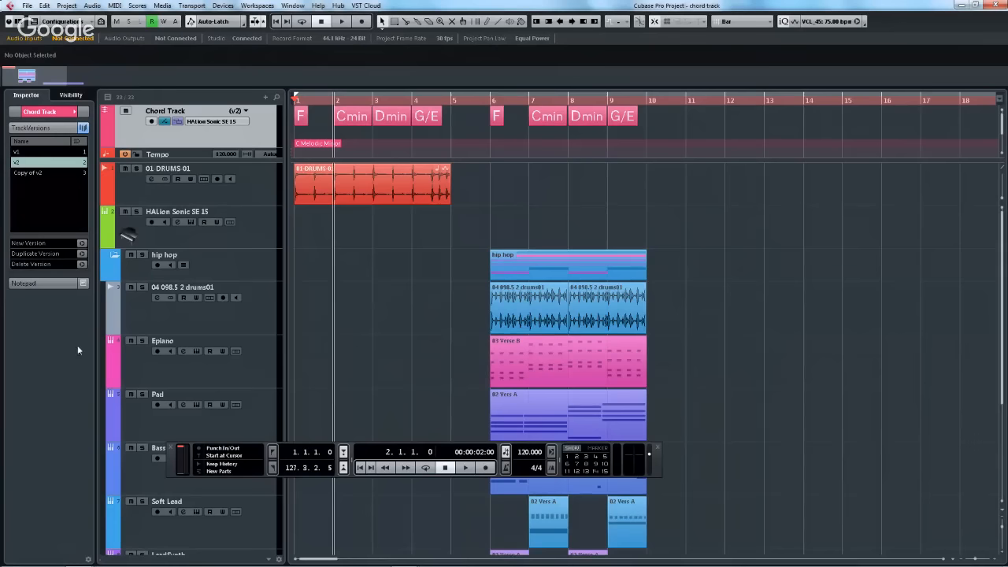
left_click(535, 309)
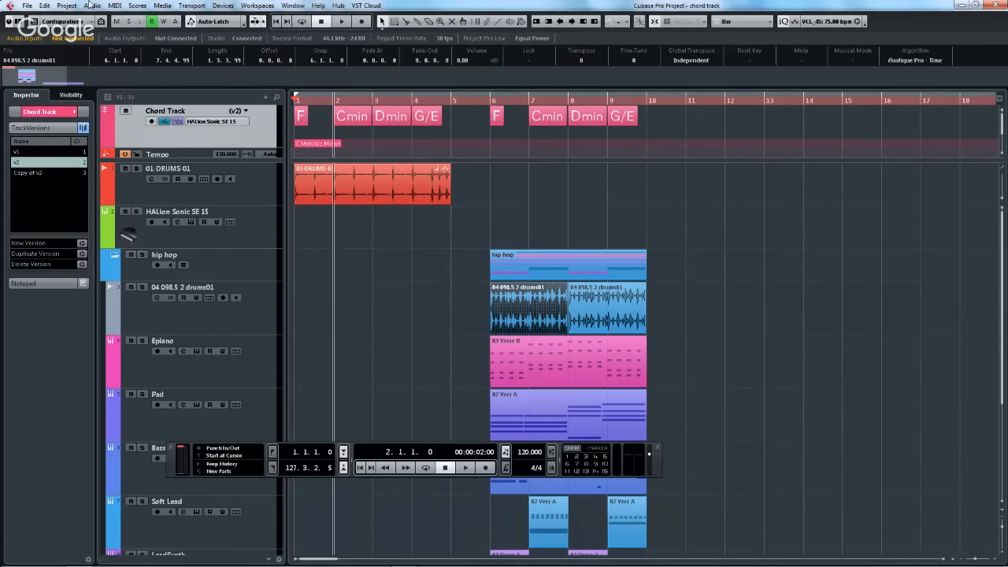
left_click(28, 6)
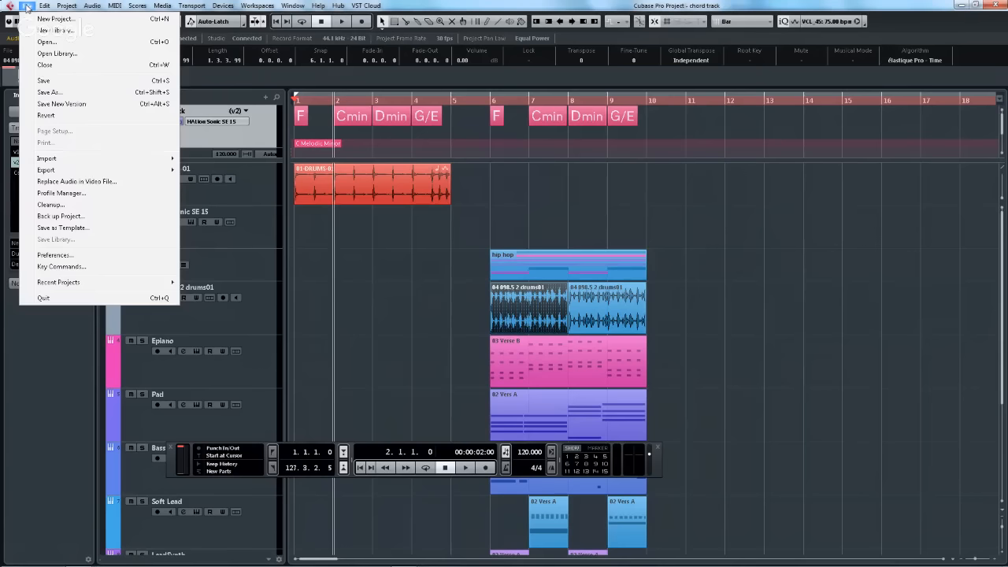
left_click(99, 96)
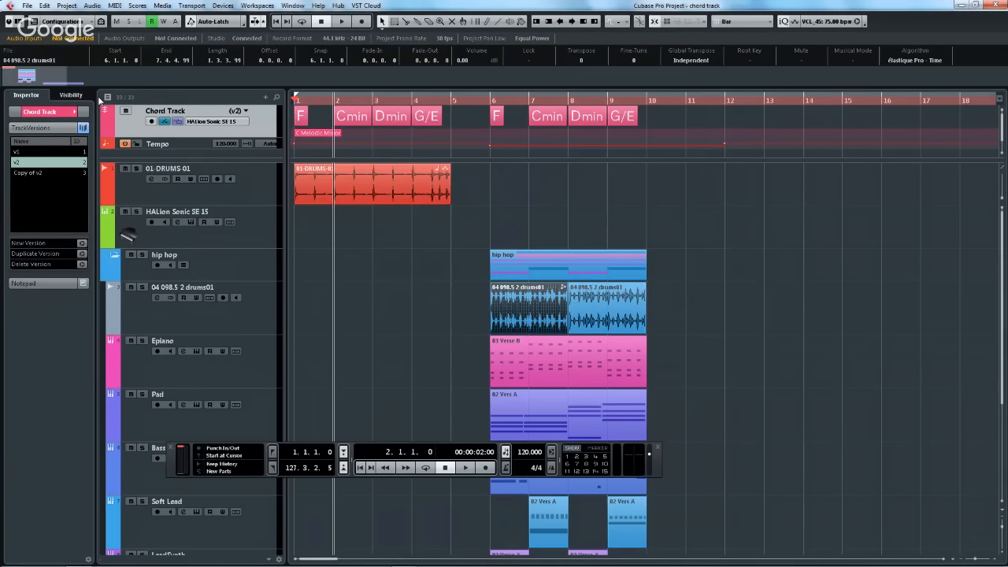
right_click(99, 97)
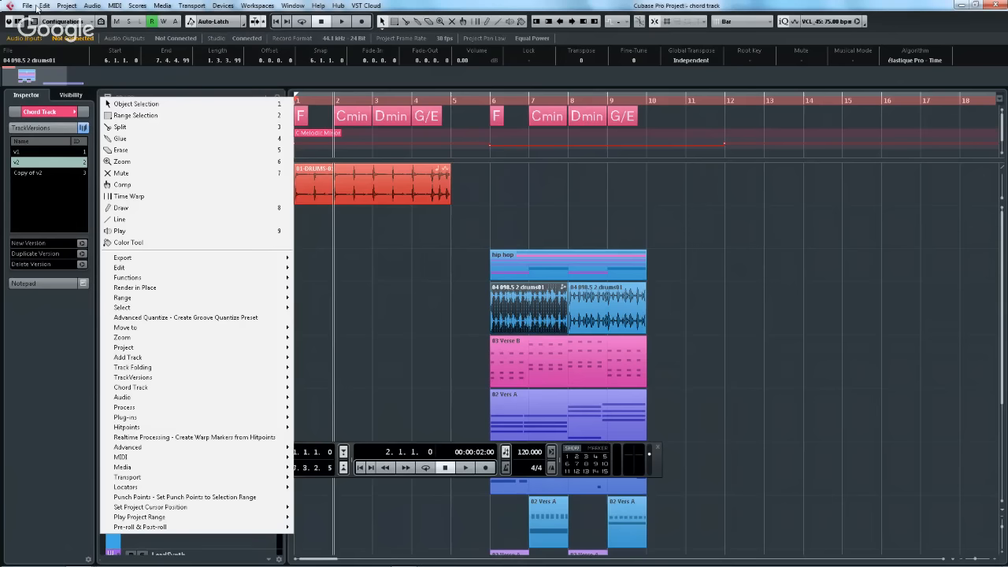
- Open the Key Commands settings, collapse the Edit category and expand Transport to find the selection playback commands
left_click(26, 6)
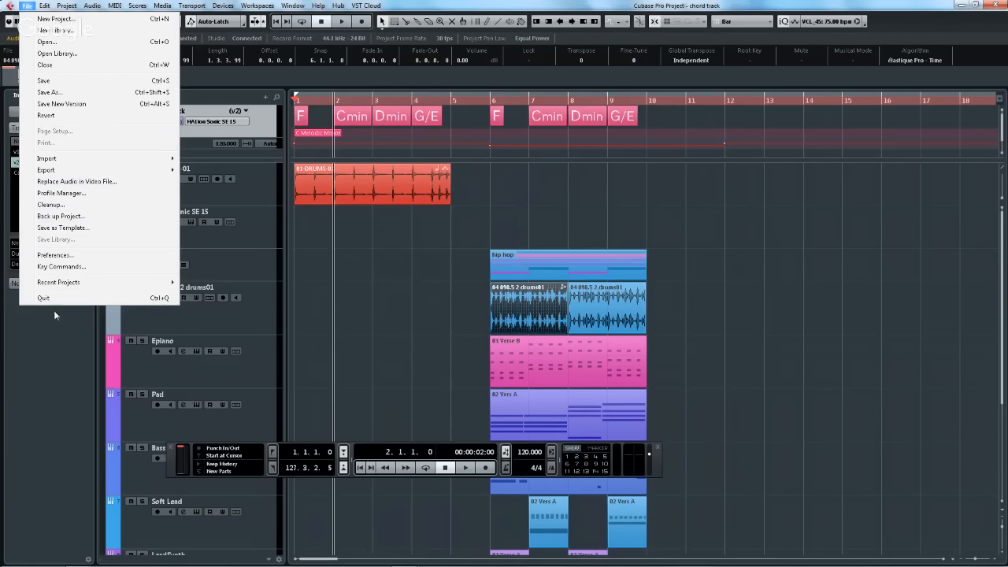
left_click(71, 269)
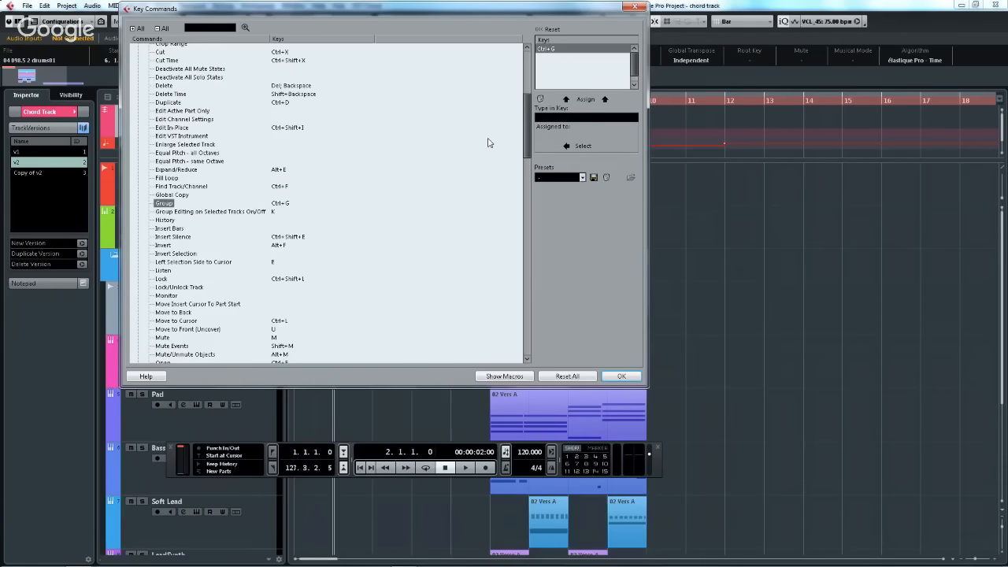
scroll(193, 128, "up", 8)
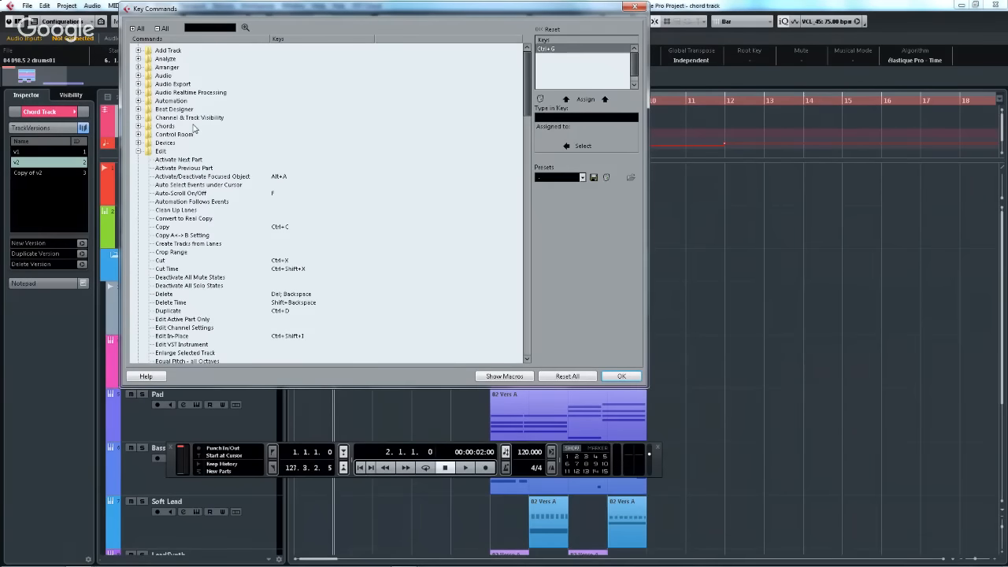
left_click(139, 151)
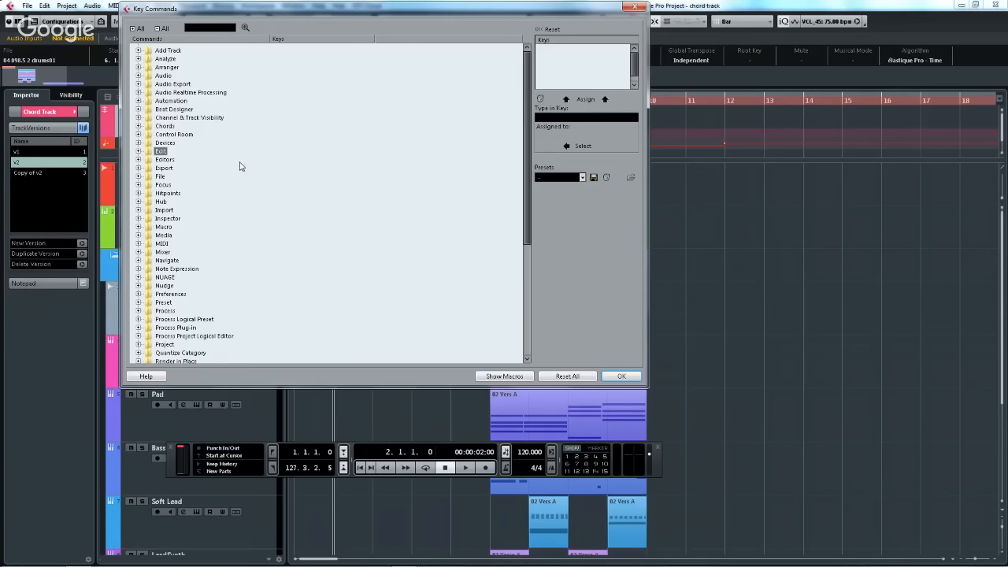
scroll(241, 170, "down", 8)
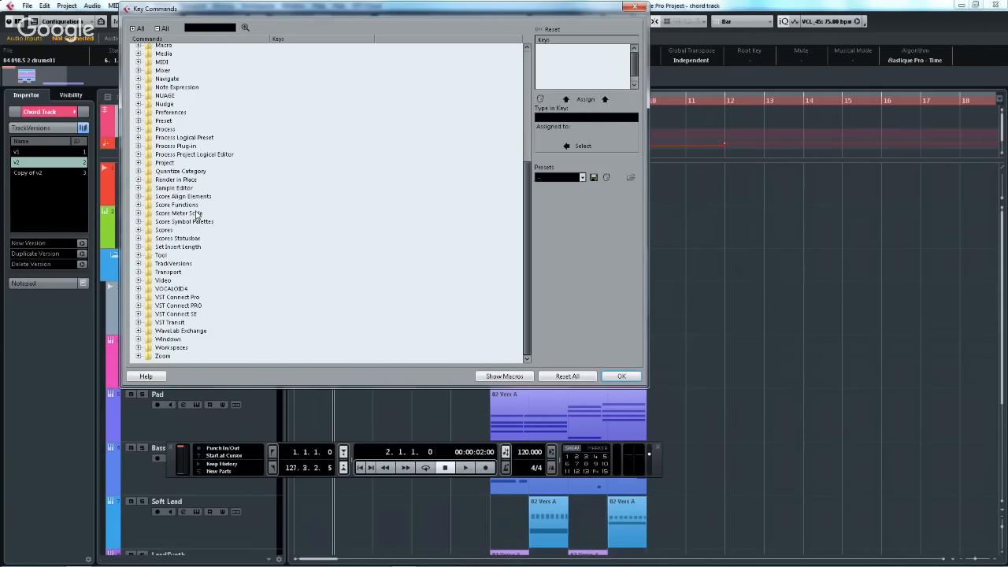
left_click(138, 272)
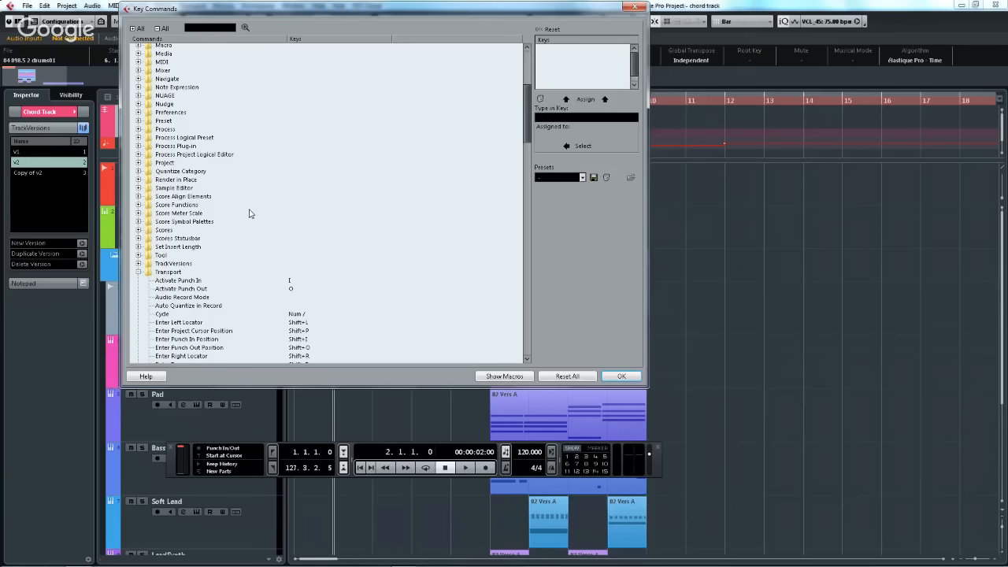
scroll(247, 217, "down", 5)
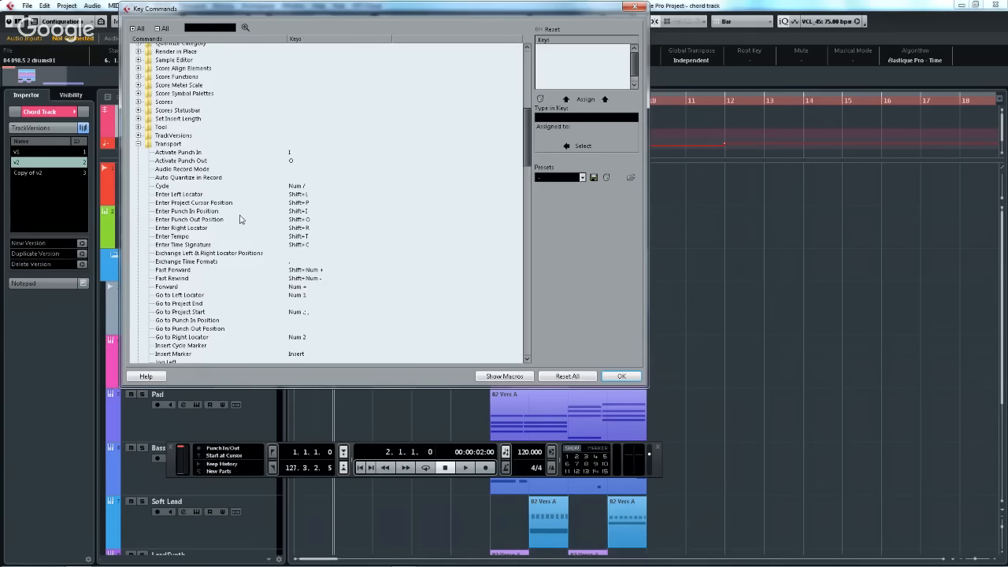
scroll(240, 220, "down", 3)
scroll(240, 220, "down", 8)
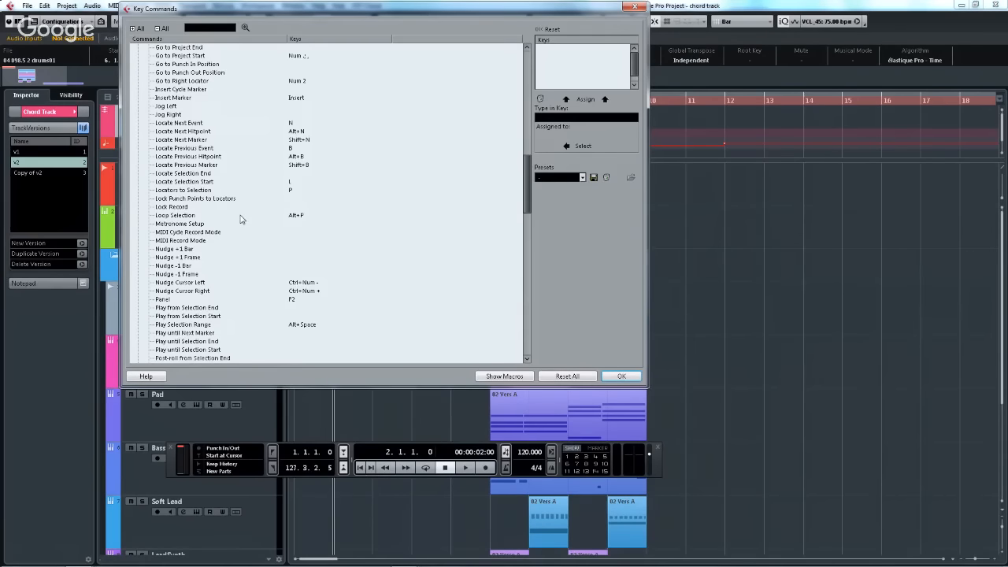
- Assign Alt+Shift+A as the key command for Play from Selection Start and close the settings
left_click(214, 318)
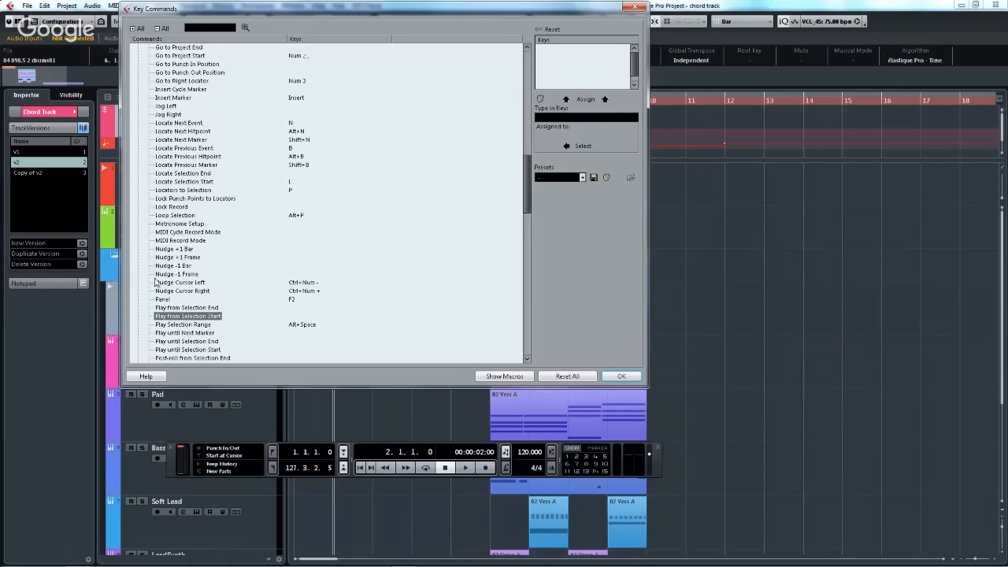
left_click(589, 119)
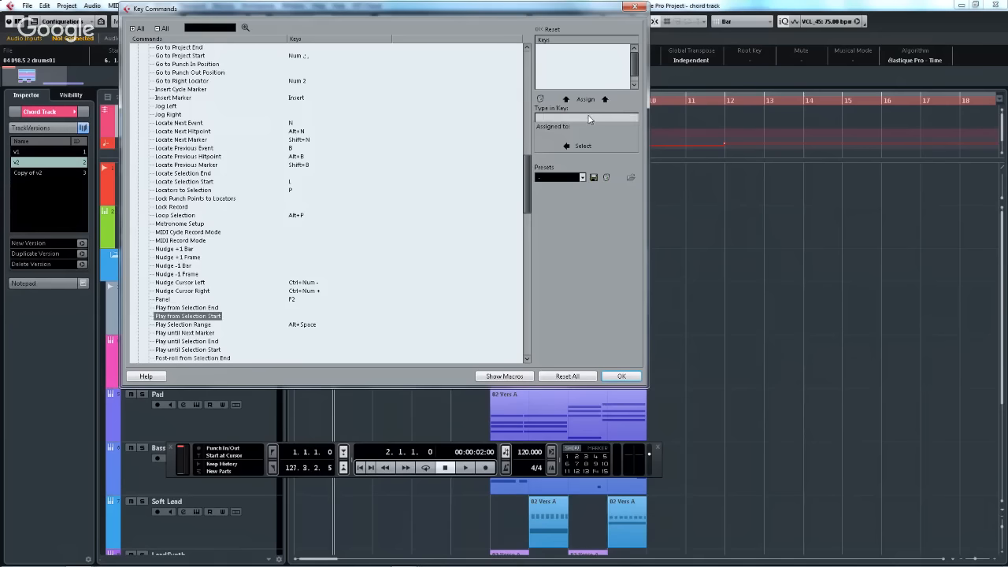
key("alt+shift+a")
left_click(587, 100)
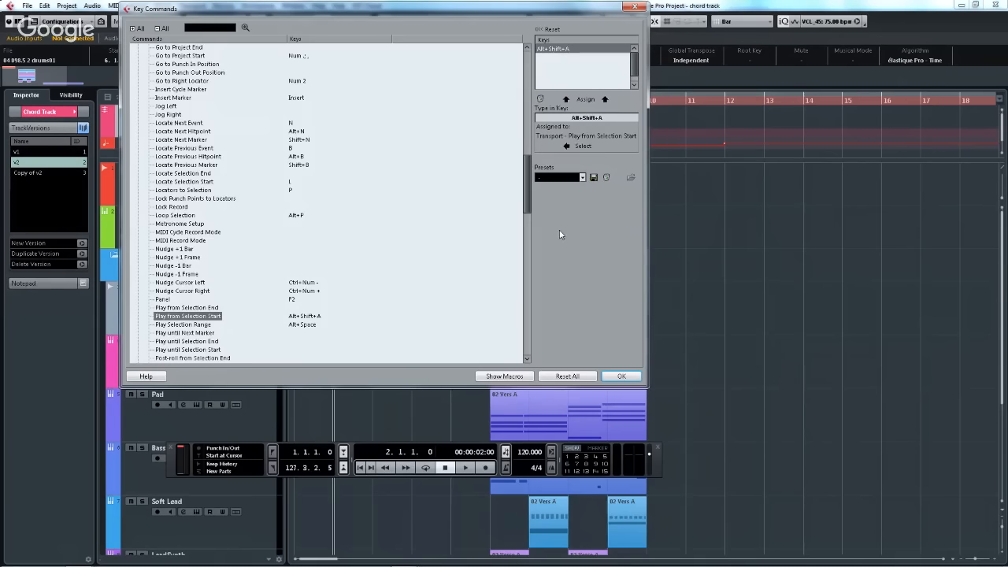
left_click(621, 377)
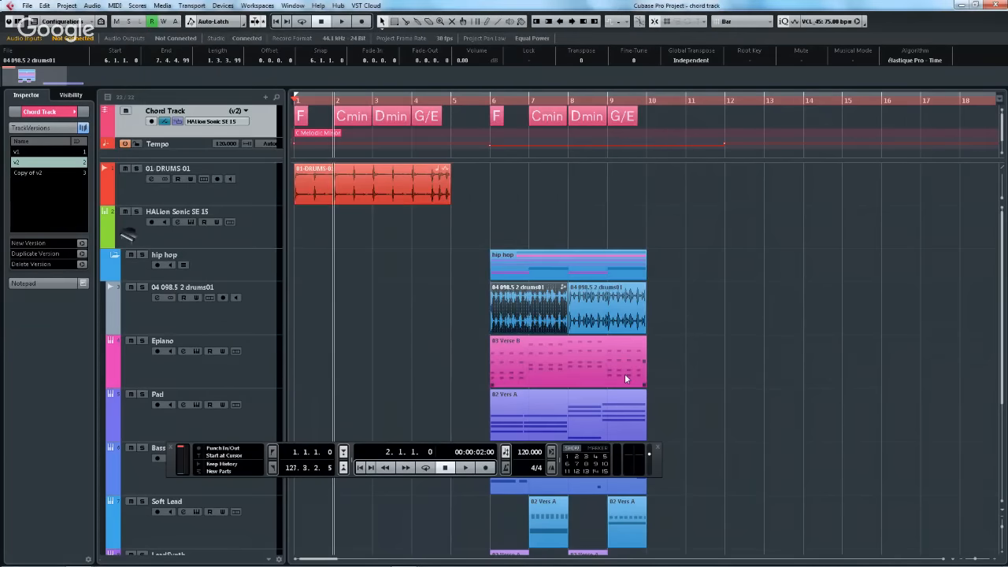
- Select the second 04 098.5 2 drums01 event, play from its start and stop playback
left_click(570, 350)
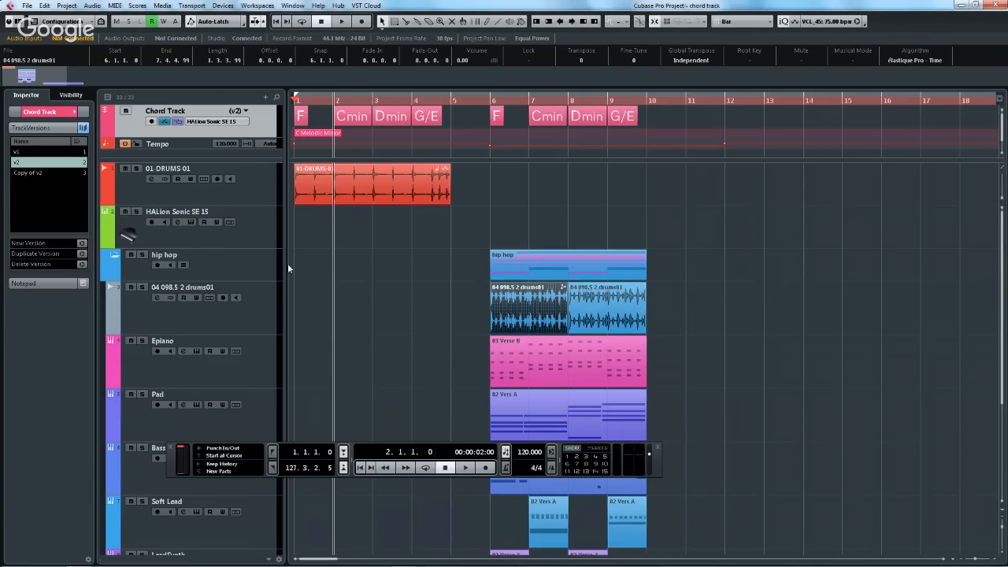
left_click(484, 269)
left_click(594, 307)
key("alt+space")
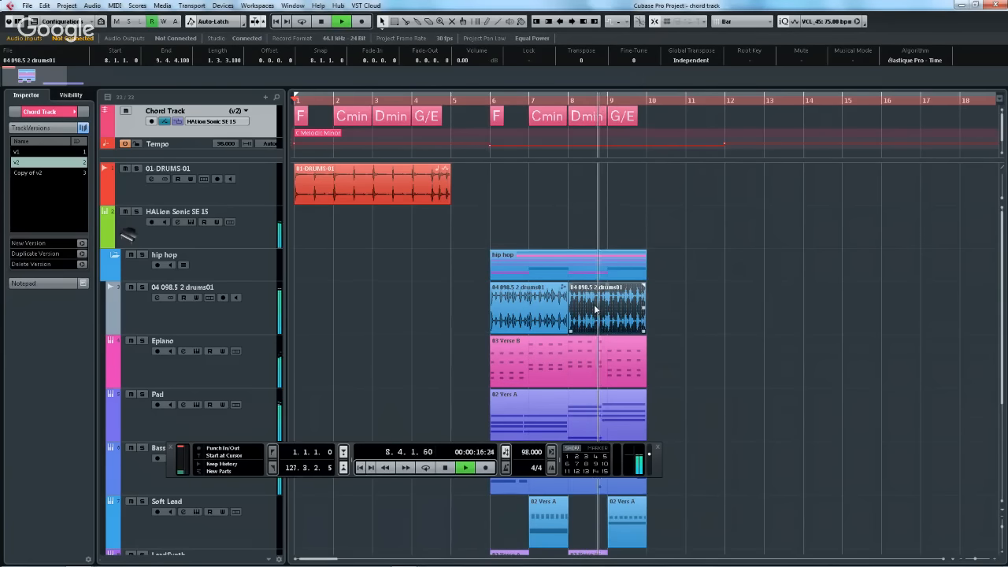
key("space")
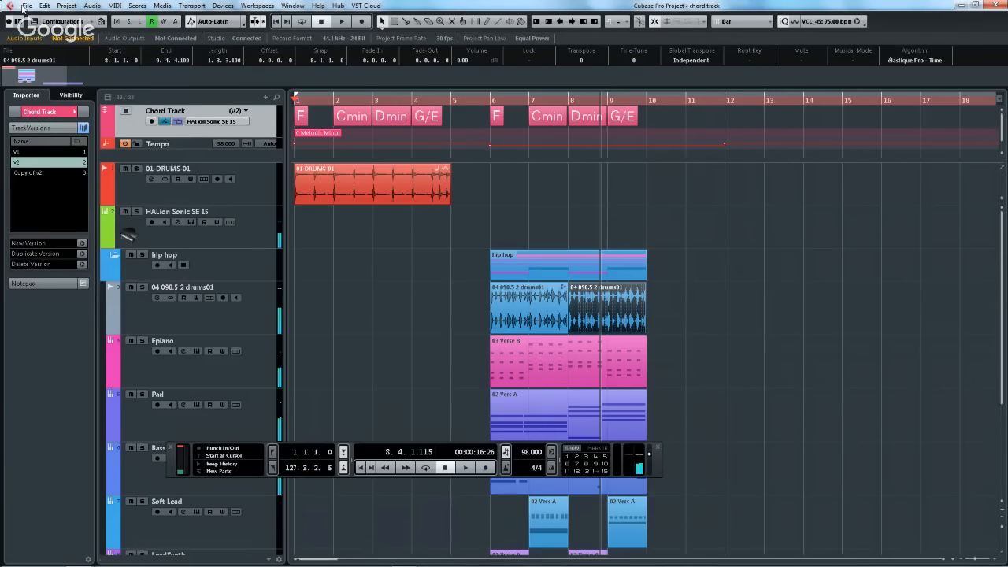
- Review the Transport category in the Key Commands settings, including the selection playback commands, and close the settings without changes
left_click(27, 6)
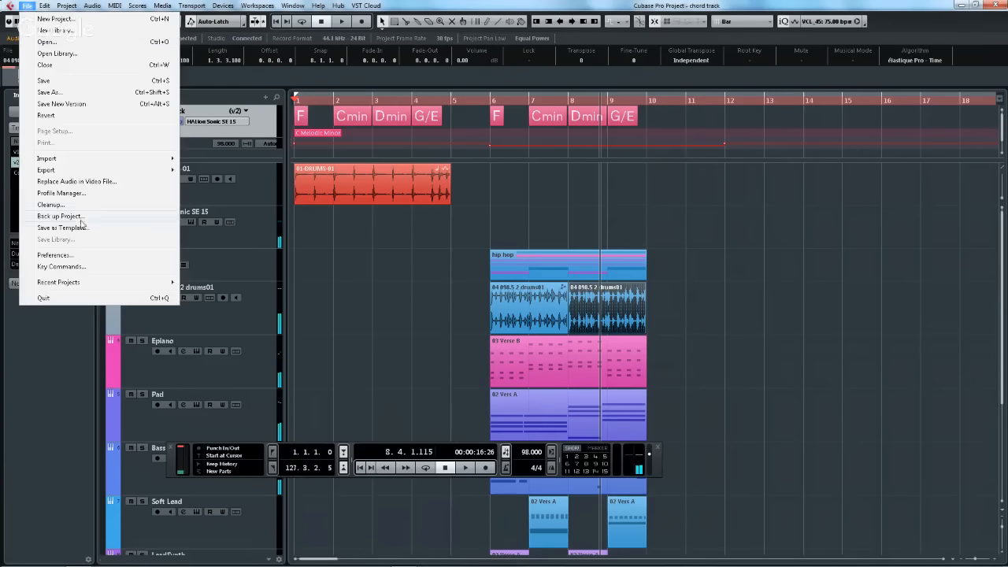
left_click(49, 267)
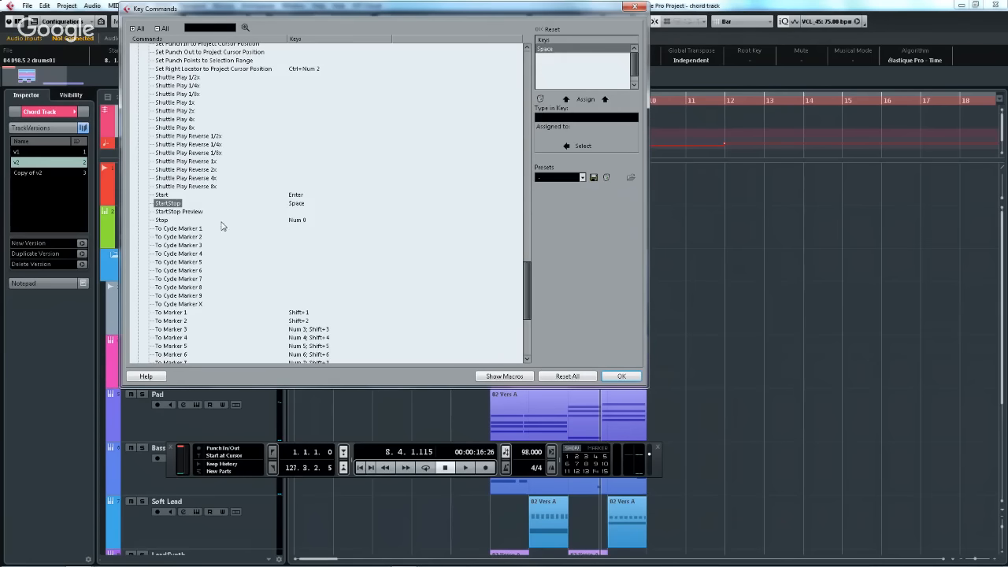
scroll(203, 207, "up", 10)
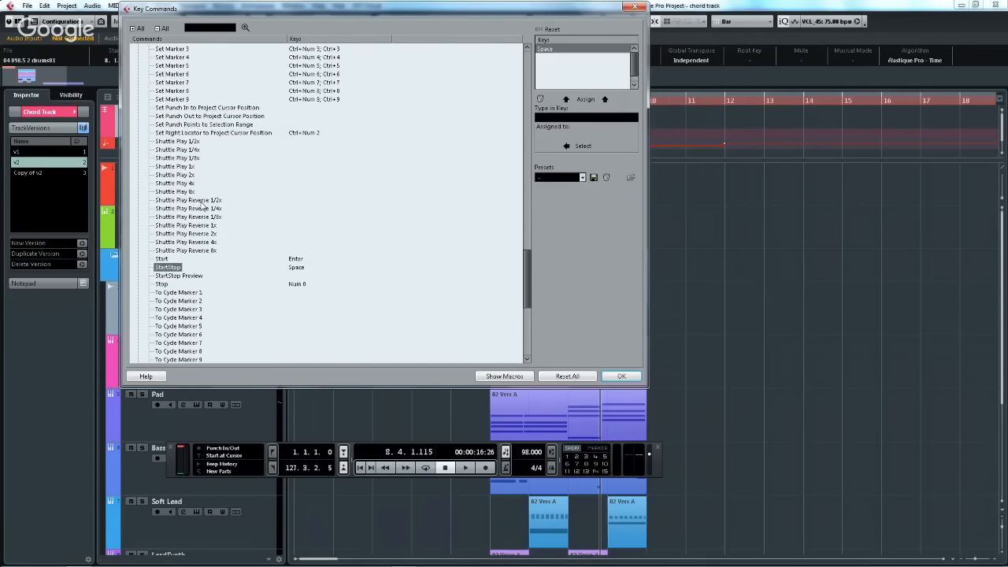
scroll(203, 206, "up", 15)
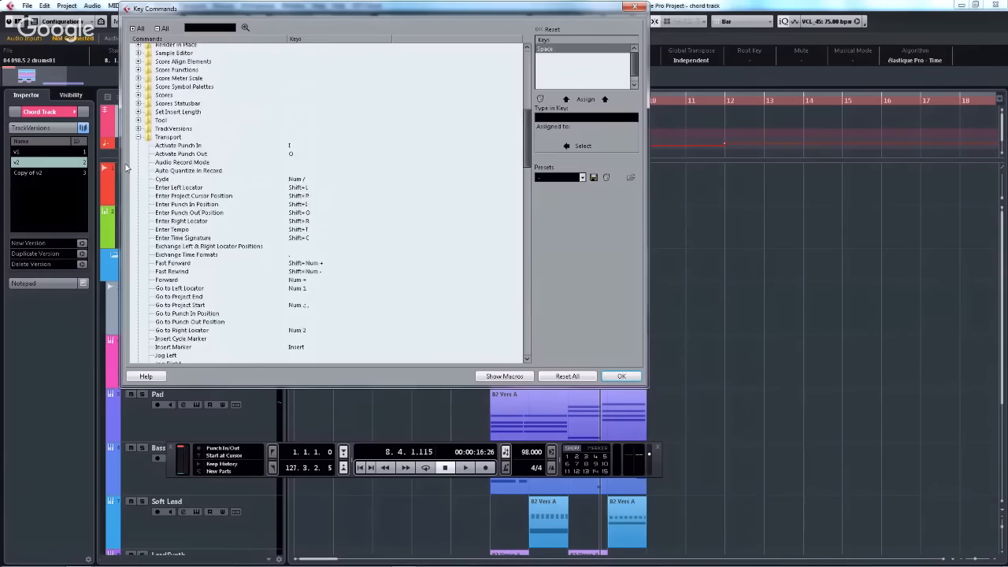
scroll(194, 189, "down", 7)
scroll(201, 201, "down", 6)
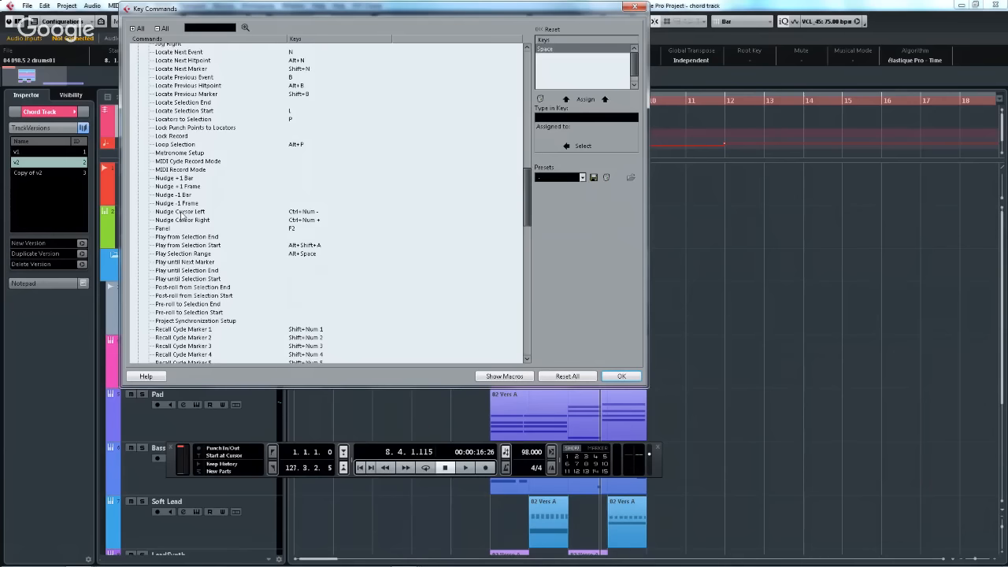
mouse_move(146, 564)
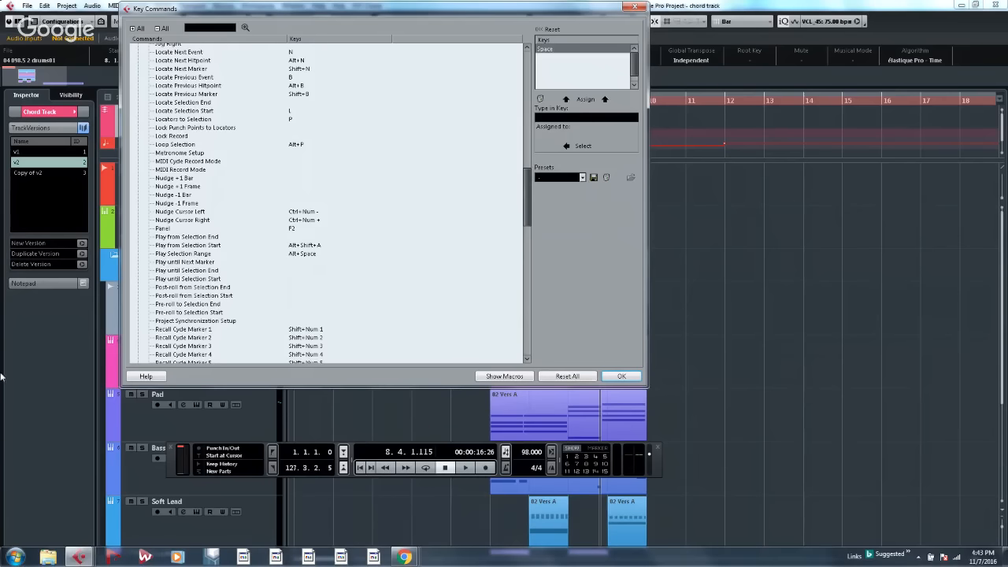
left_click(636, 7)
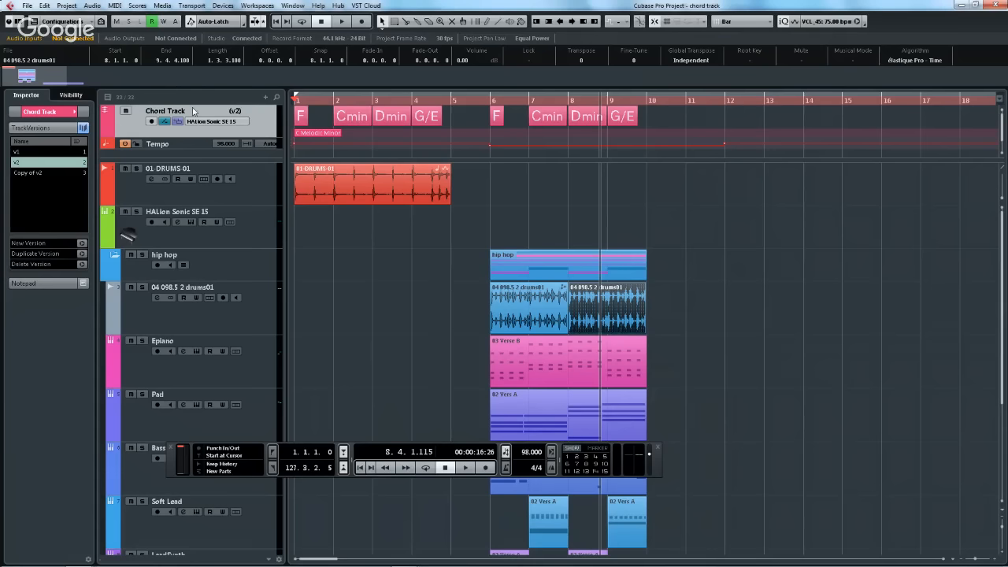
- Open the MediaBay
left_click(225, 7)
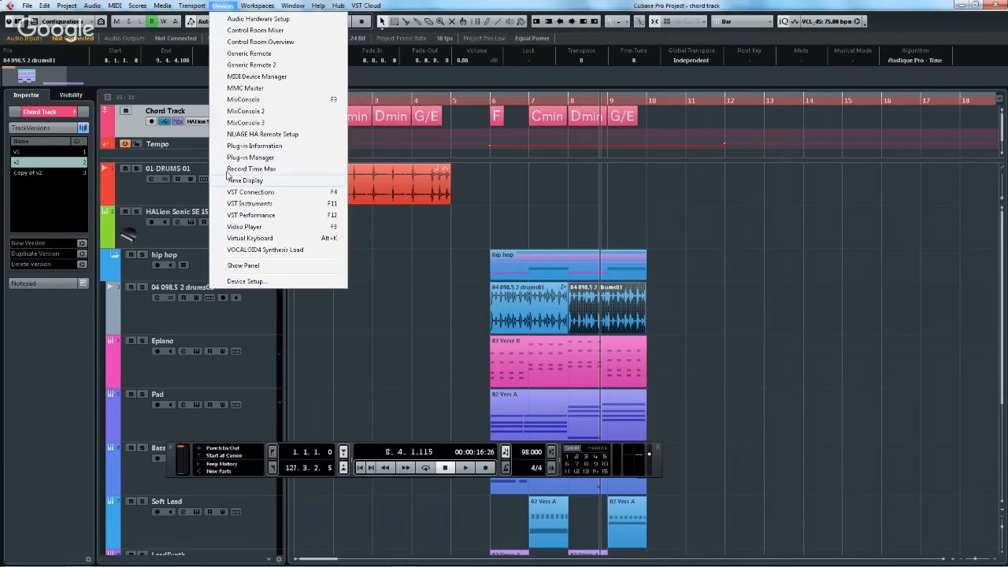
mouse_move(204, 6)
mouse_move(162, 5)
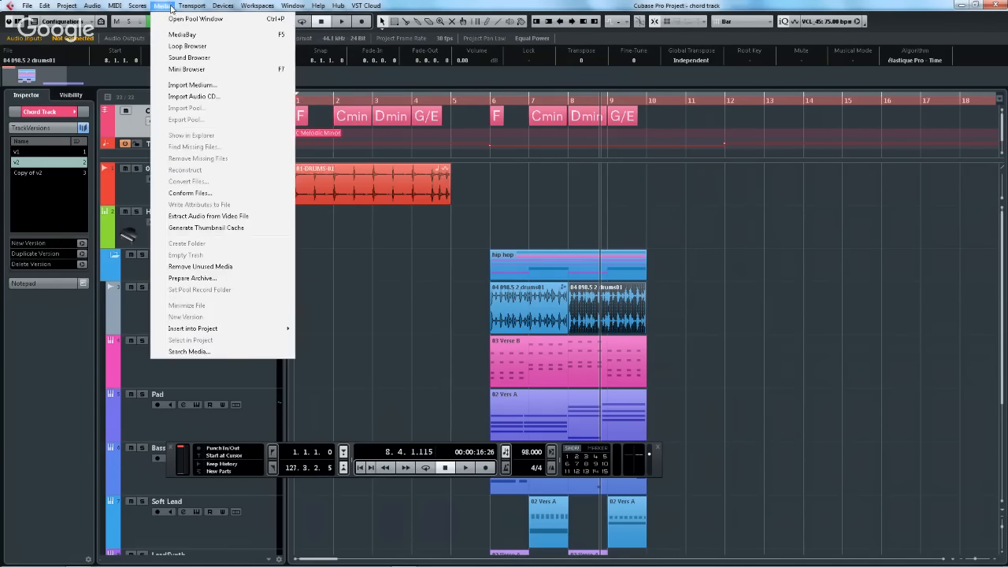
left_click(214, 36)
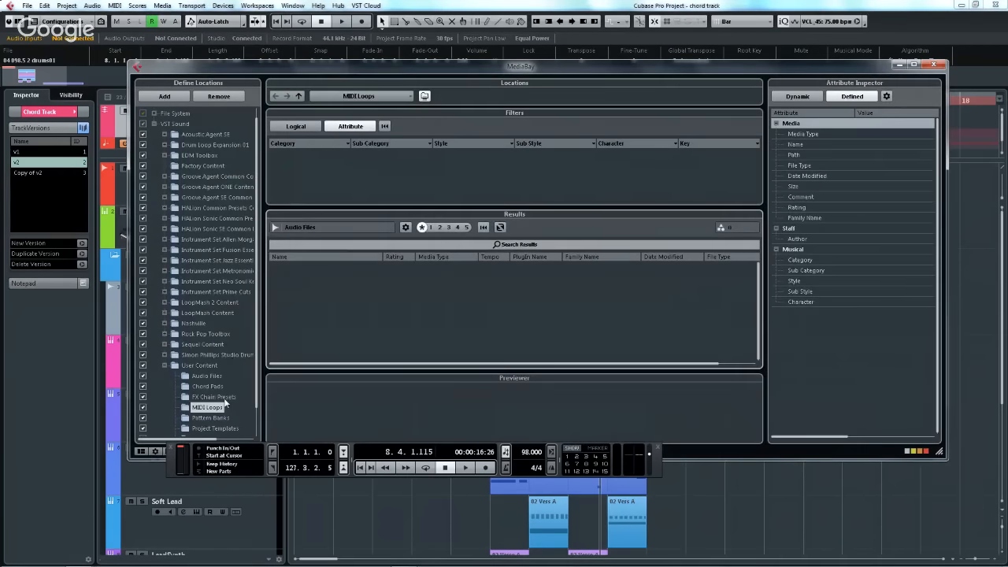
- Browse the User Content location, viewing VST3 Presets and the Instrument folder under Track Presets
scroll(226, 401, "down", 1)
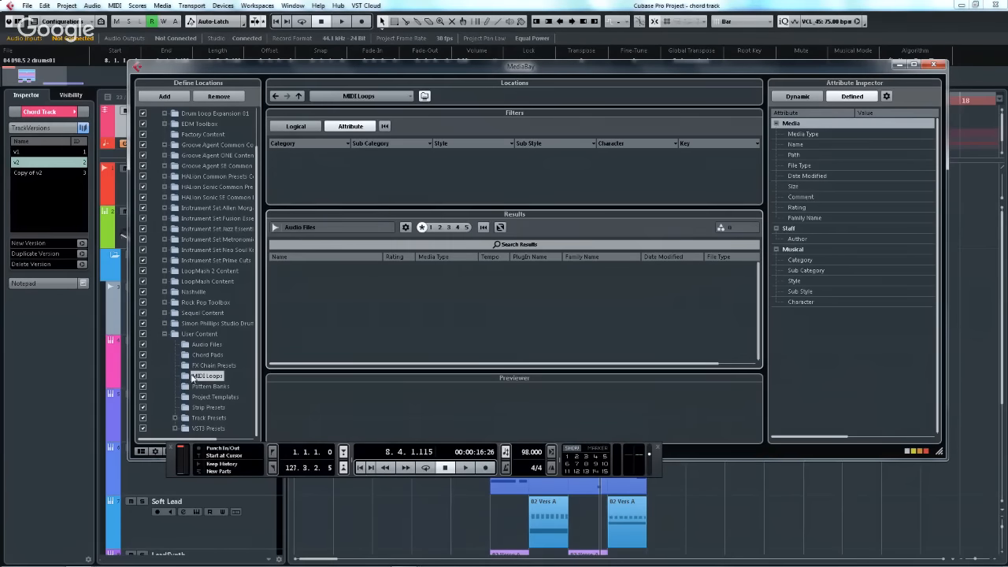
left_click(208, 427)
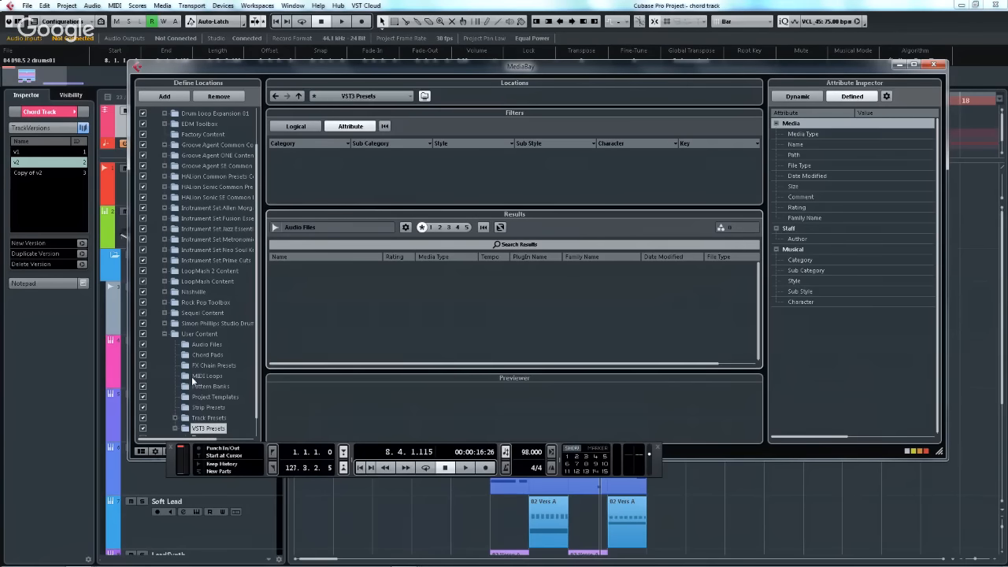
scroll(216, 379, "down", 2)
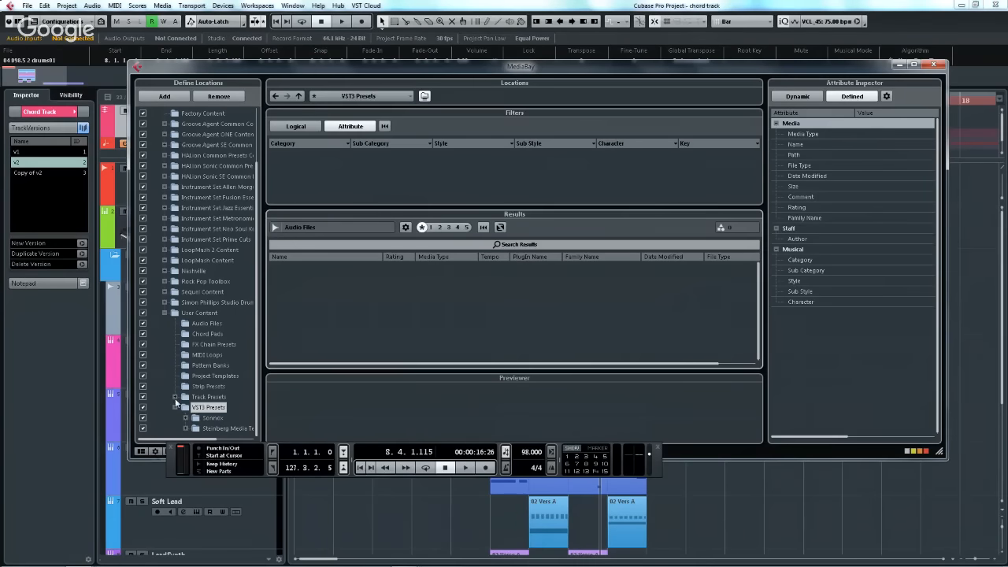
left_click(203, 397)
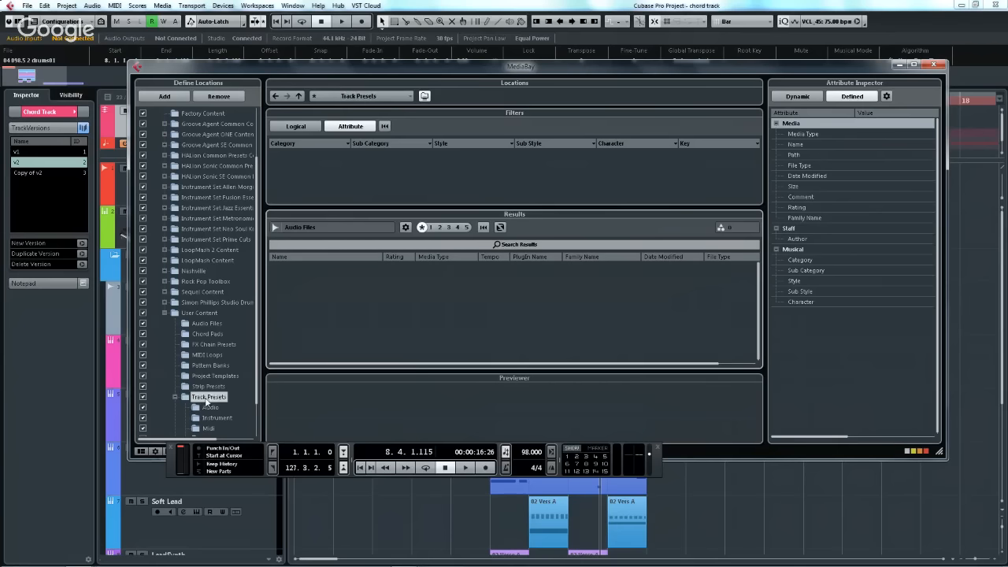
scroll(217, 368, "down", 2)
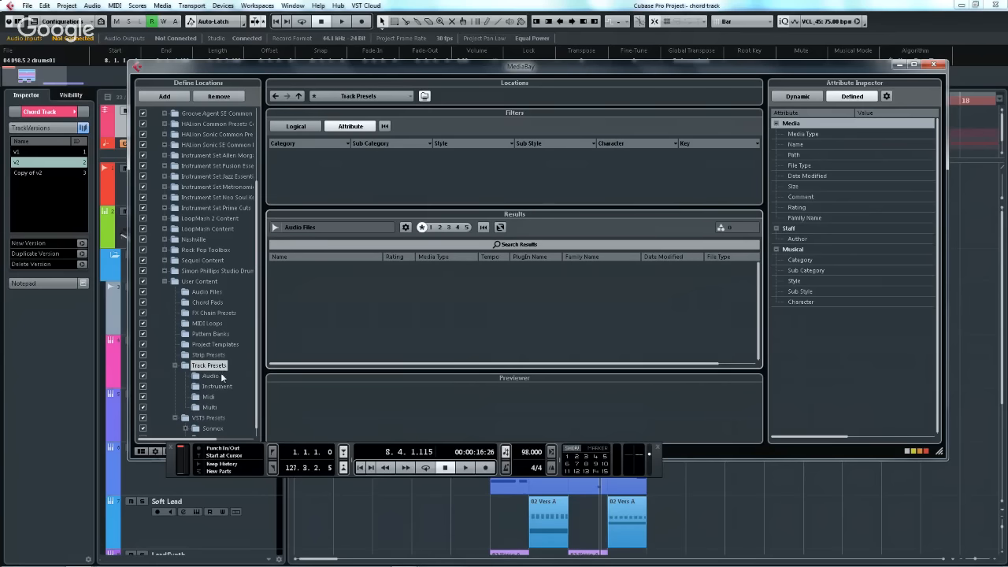
left_click(216, 387)
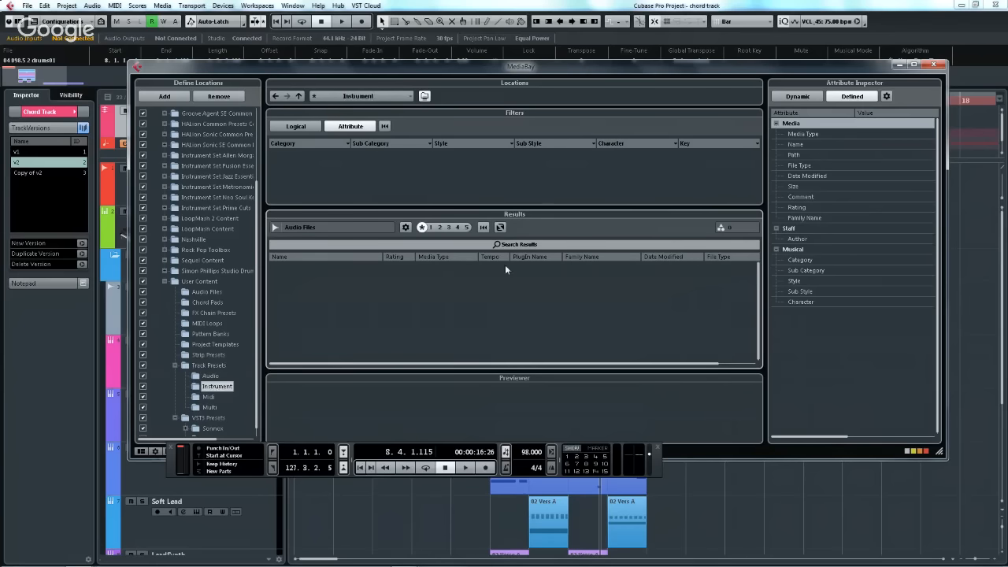
- Switch the location to All Media, select User Content and set the results filter to All Media Types
left_click(358, 96)
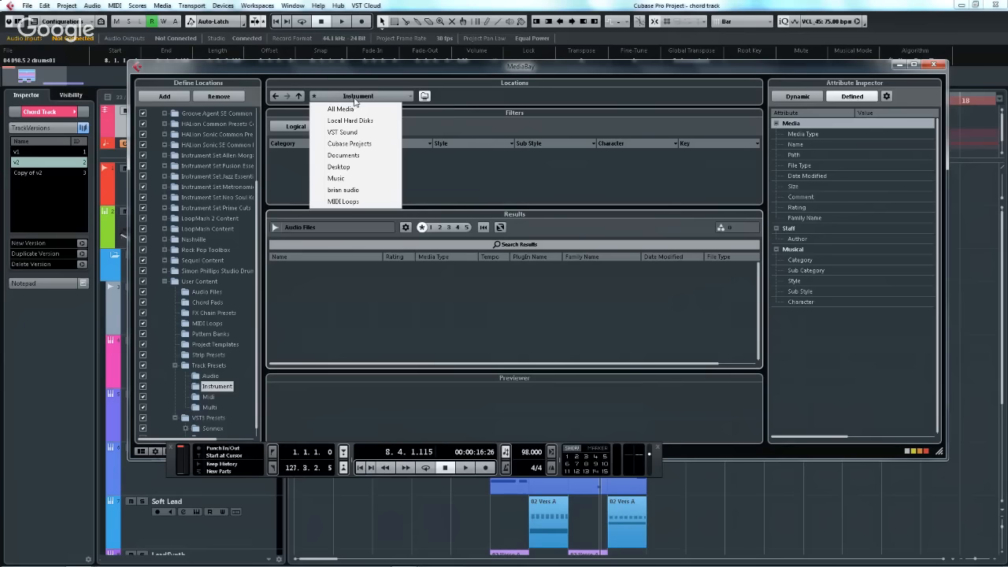
left_click(359, 109)
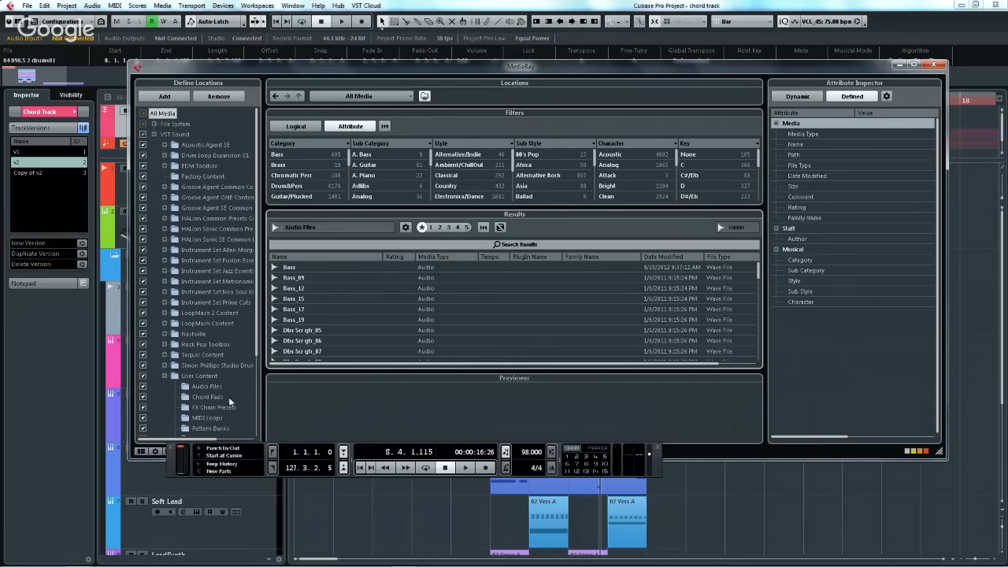
left_click(200, 376)
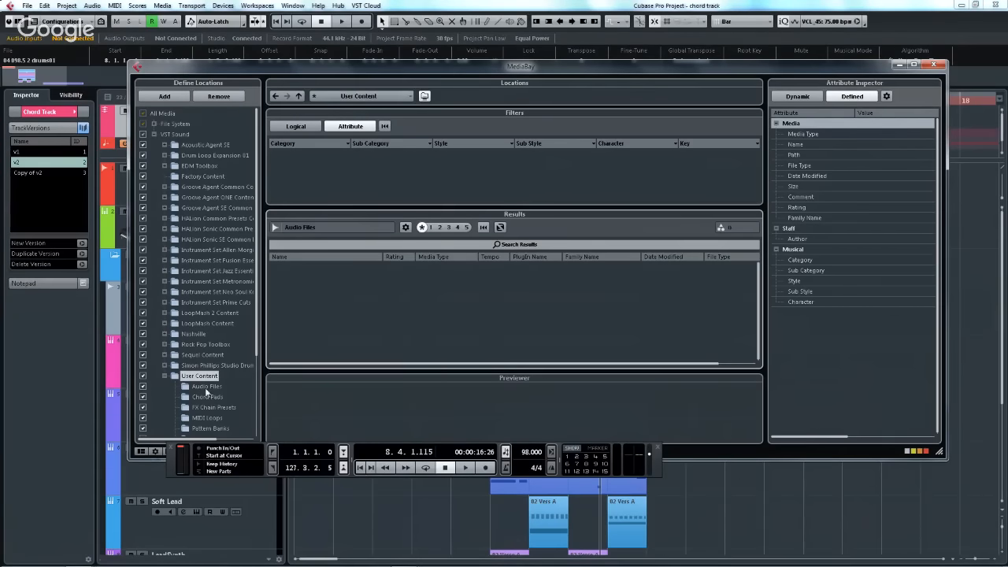
left_click(275, 228)
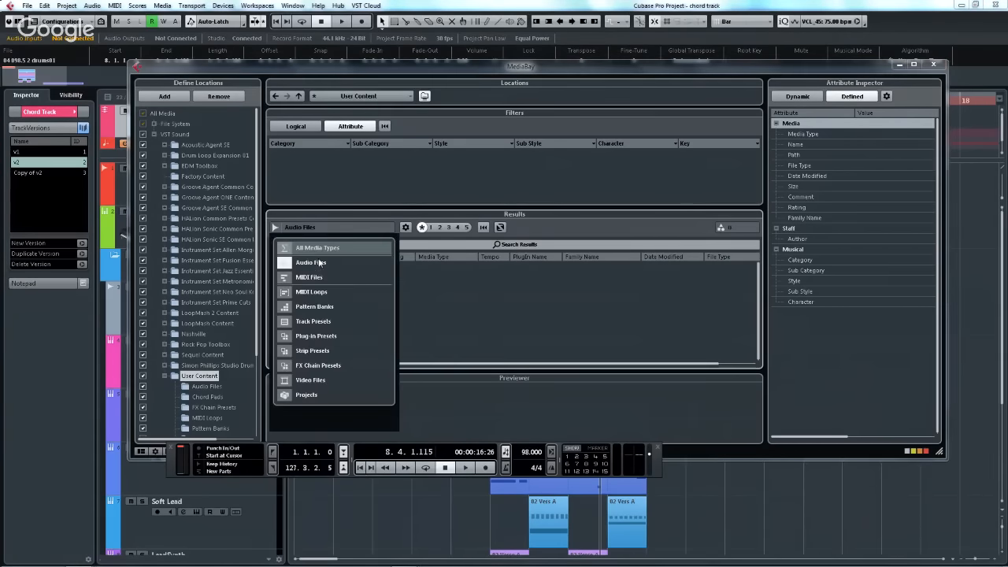
left_click(467, 308)
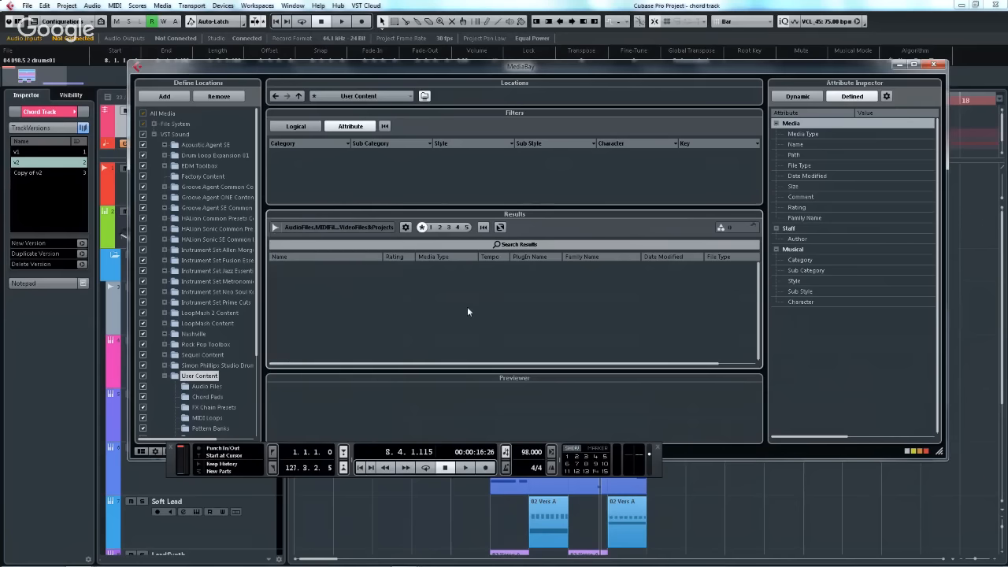
- View the FX Chain Presets folder, sort its results by Template Category and select the q test preset to inspect its attributes
left_click(210, 408)
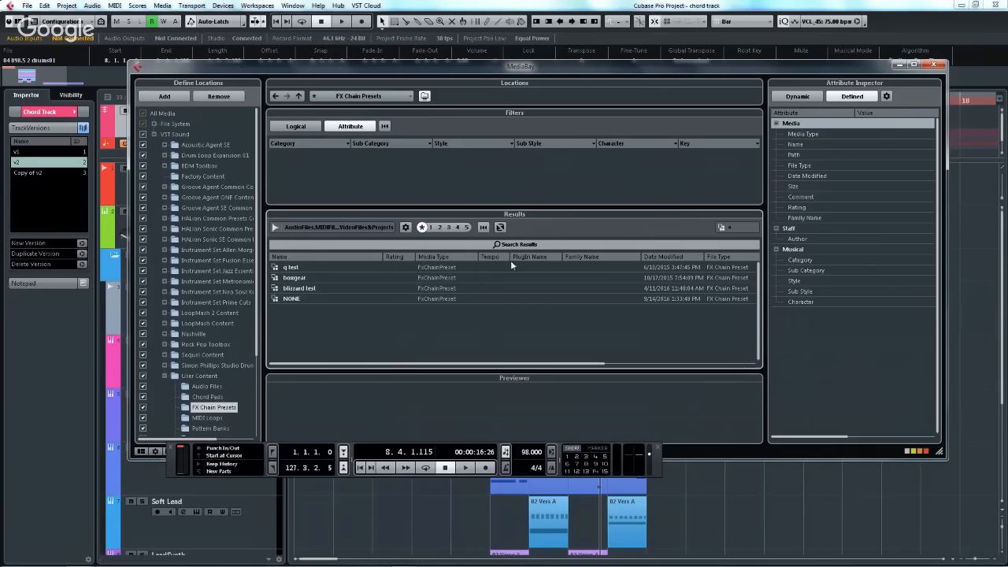
left_click_drag(490, 366, 676, 366)
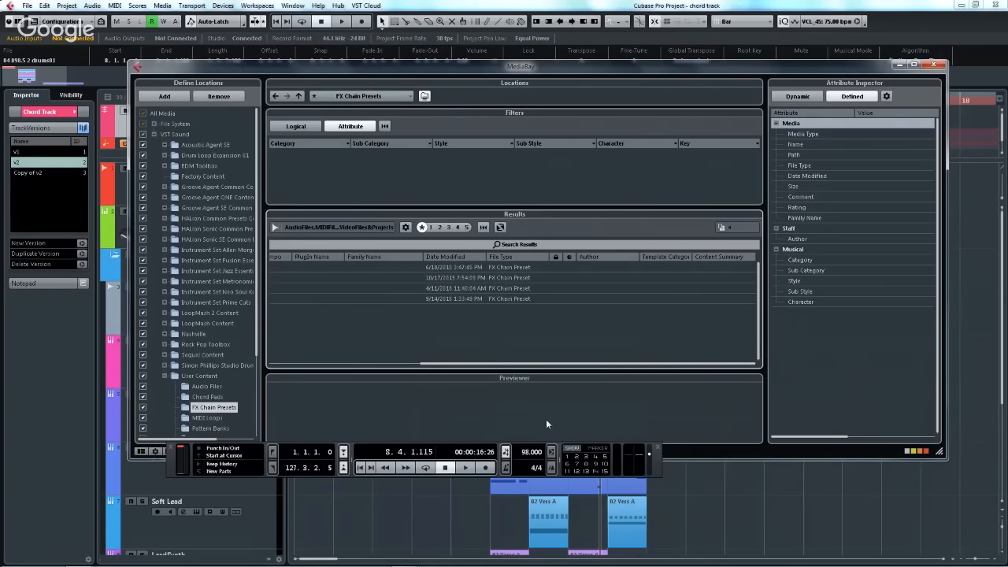
left_click(668, 256)
left_click(479, 267)
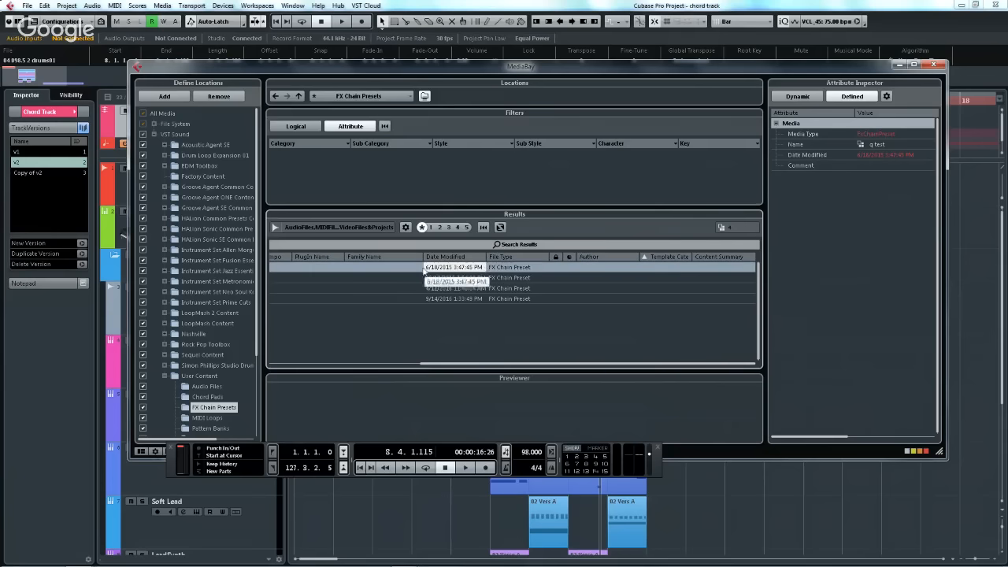
left_click_drag(492, 364, 339, 364)
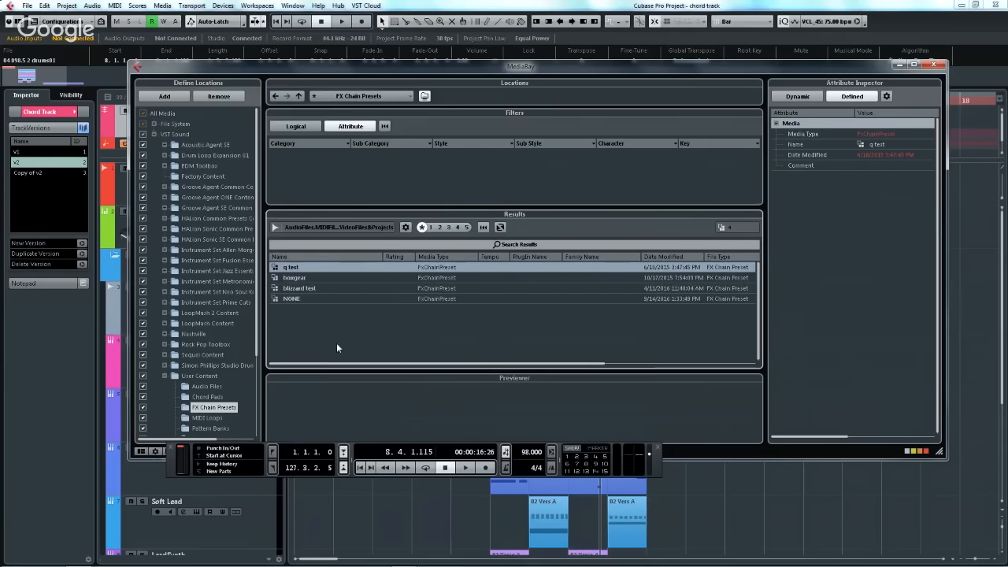
- Open the User Settings Data Folder of Steinberg Cubase 8.5 64bit from the Windows program list
mouse_move(156, 549)
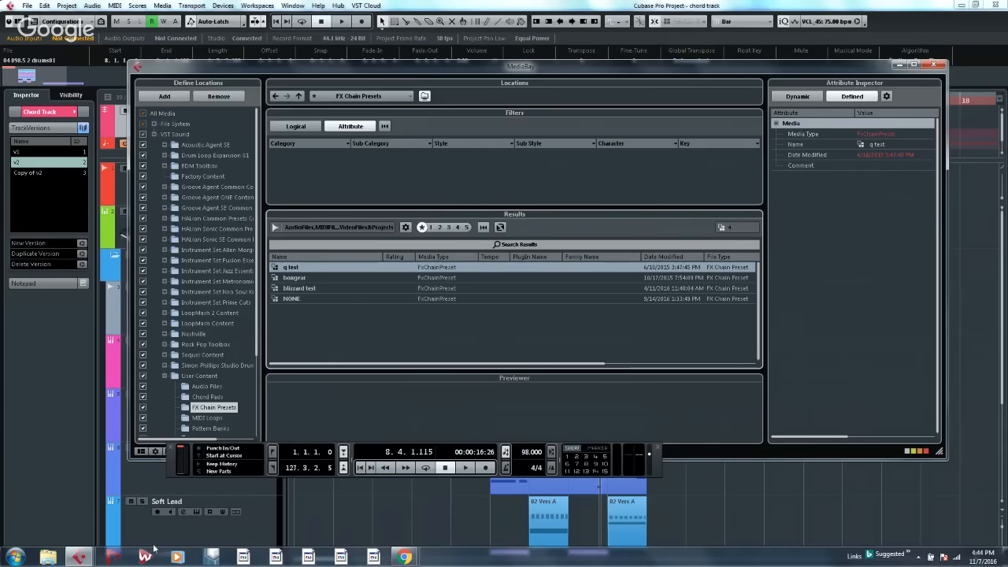
left_click(15, 556)
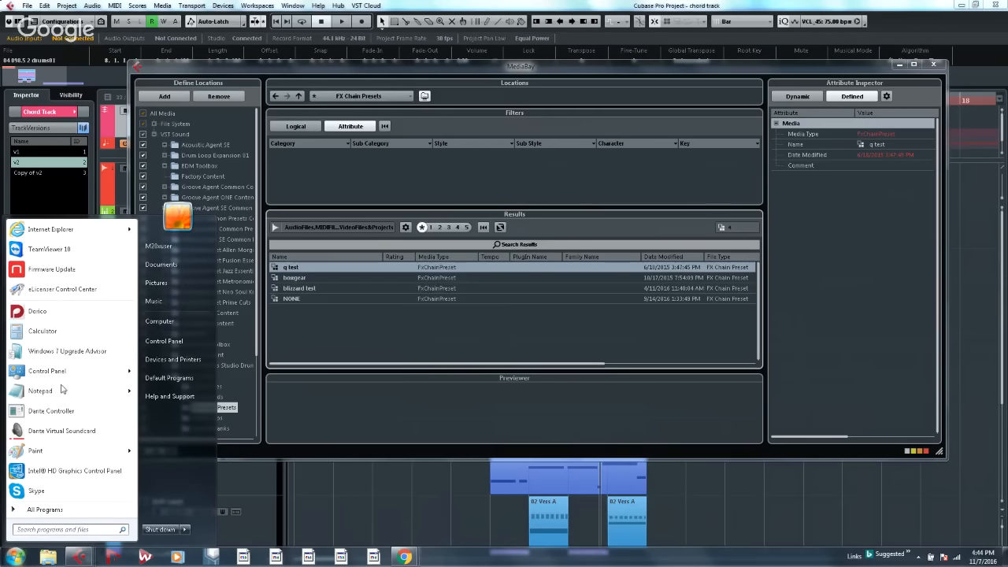
left_click(45, 509)
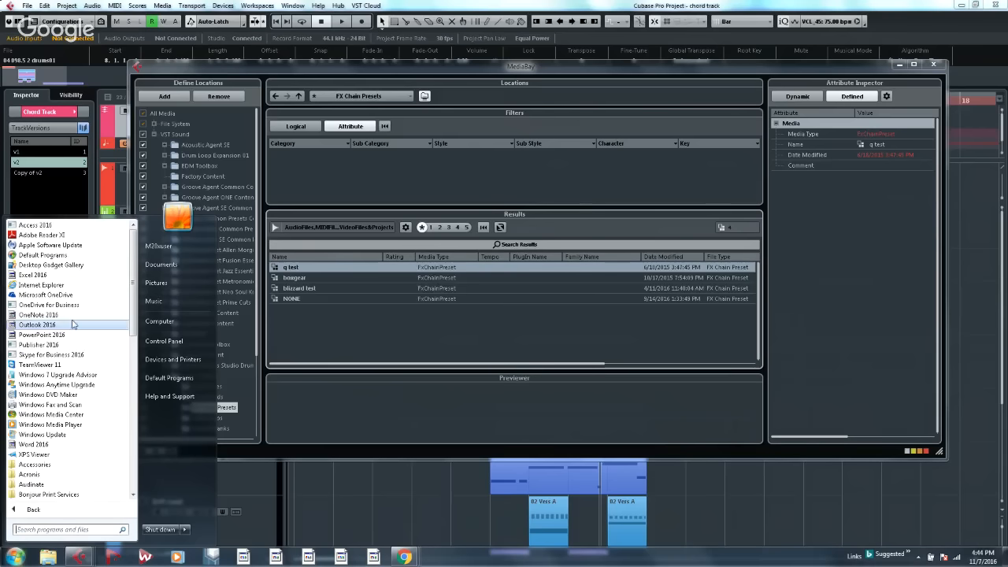
scroll(69, 366, "down", 9)
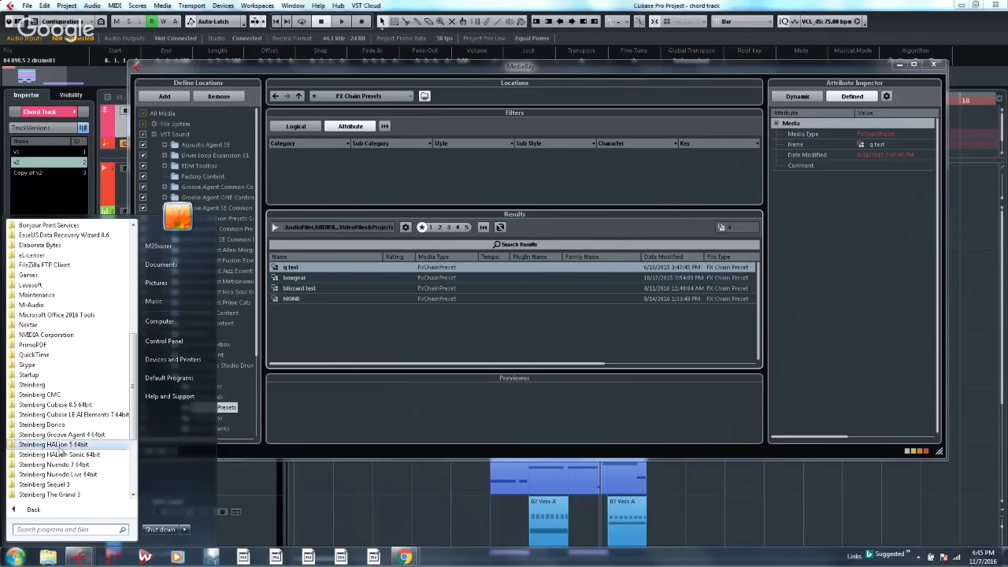
left_click(52, 404)
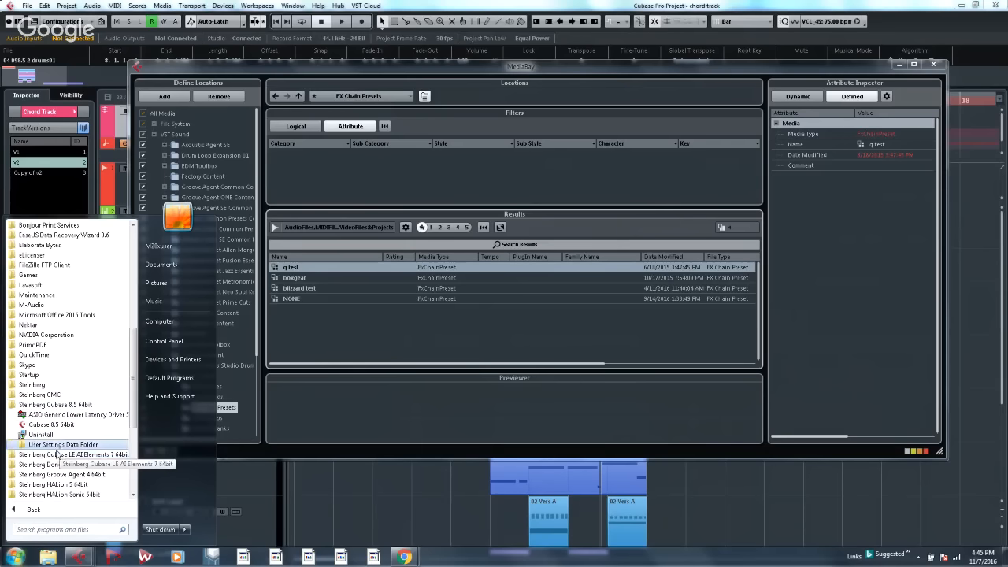
left_click(60, 442)
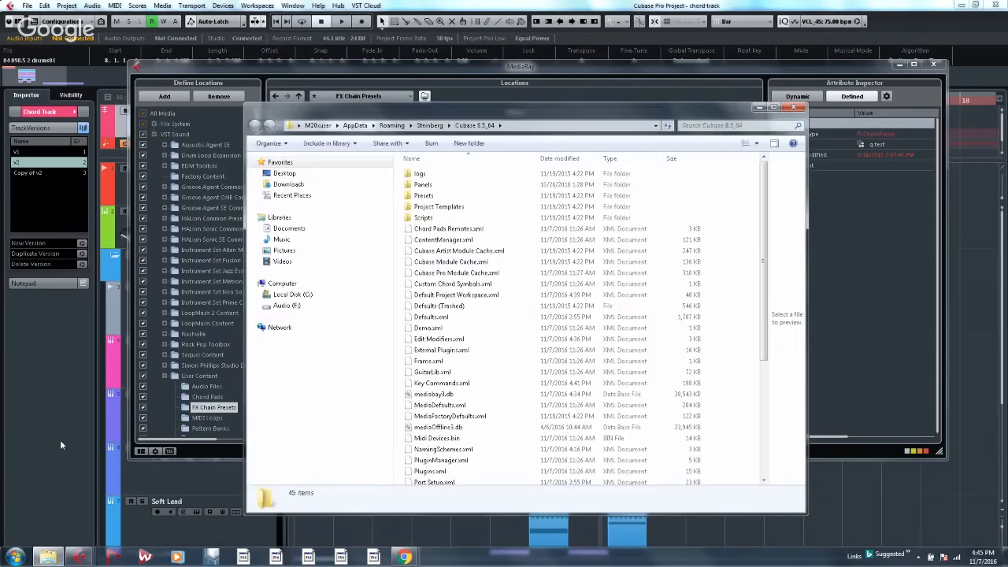
- Go up to the Steinberg folder, open Content and VST Sound, and select the User Content folder
left_click(429, 125)
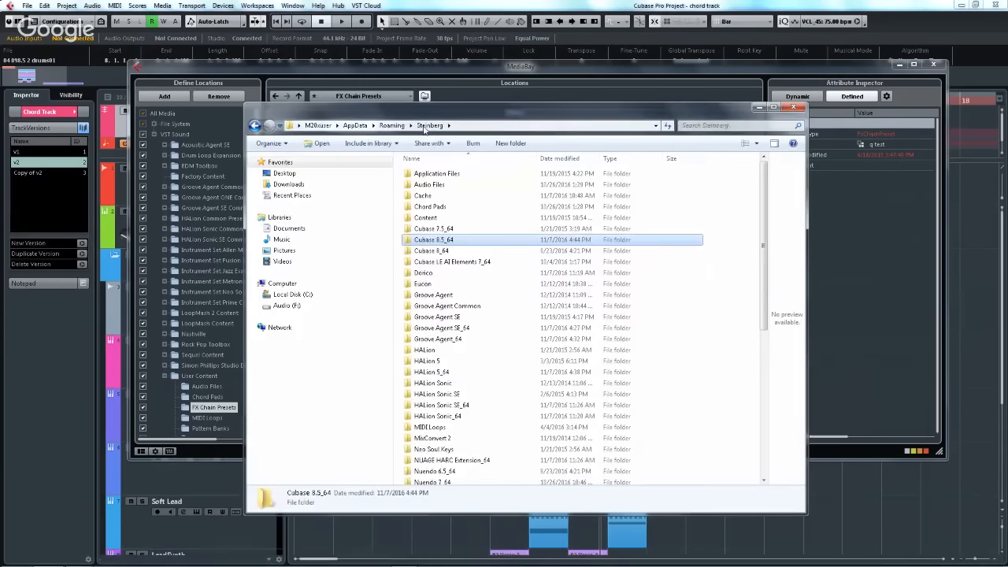
double_click(441, 218)
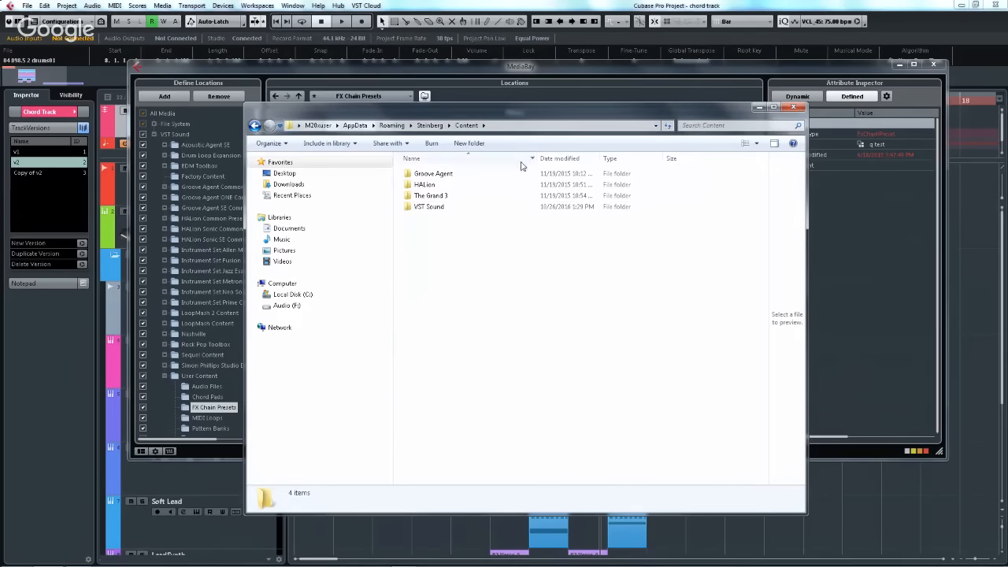
double_click(431, 207)
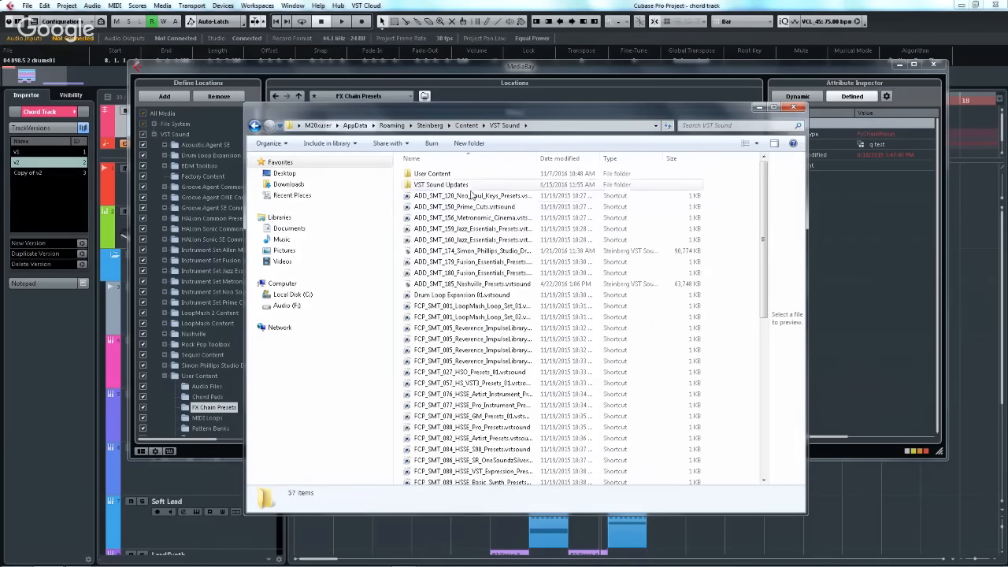
left_click(441, 174)
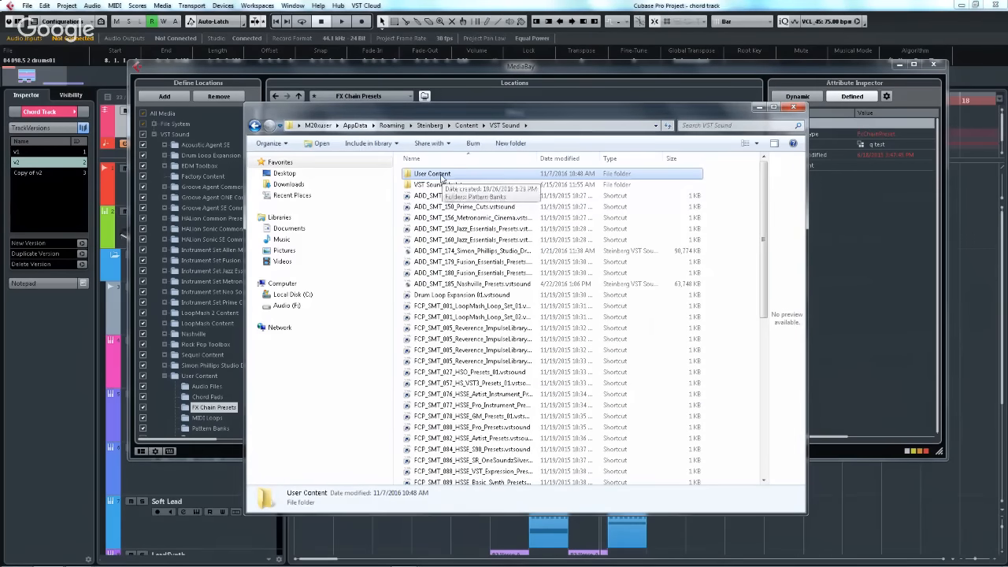
- Close the VST Sound folder window and the MediaBay window to return to the project
right_click(442, 178)
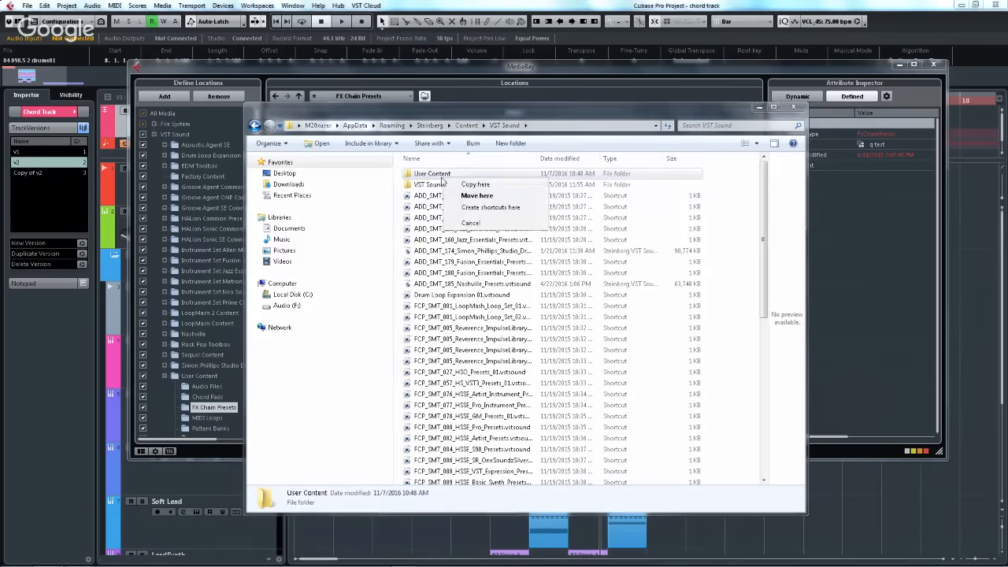
left_click(793, 108)
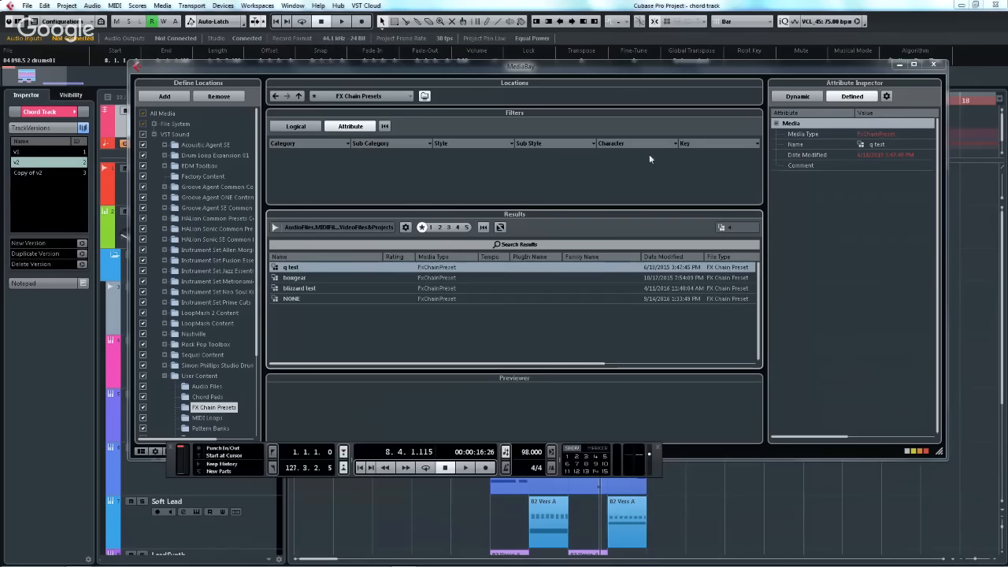
left_click(935, 66)
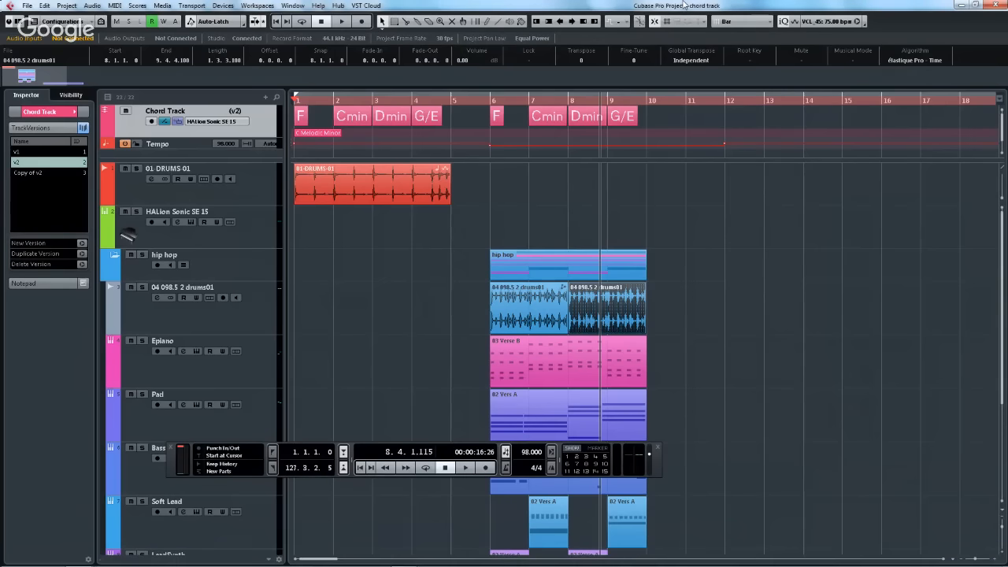
- Play the project briefly, show the VST Instruments rack and look through its loaded instruments
key("space")
key("F11")
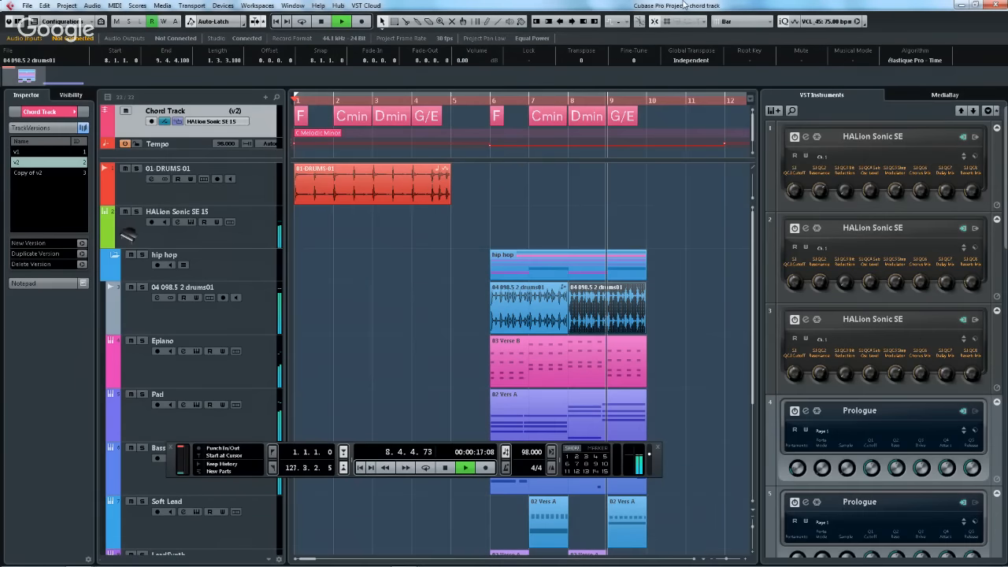
key("space")
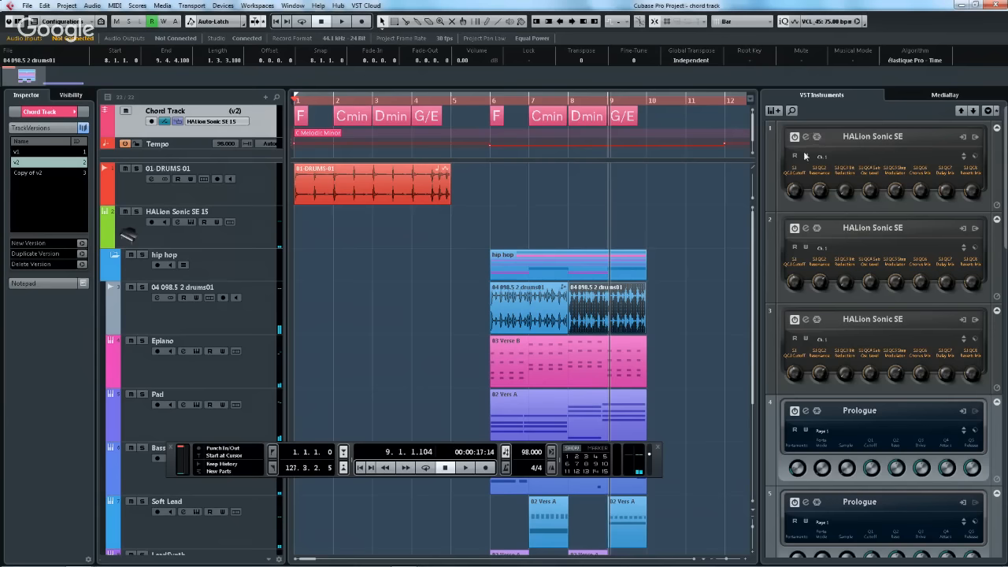
scroll(867, 217, "down", 4)
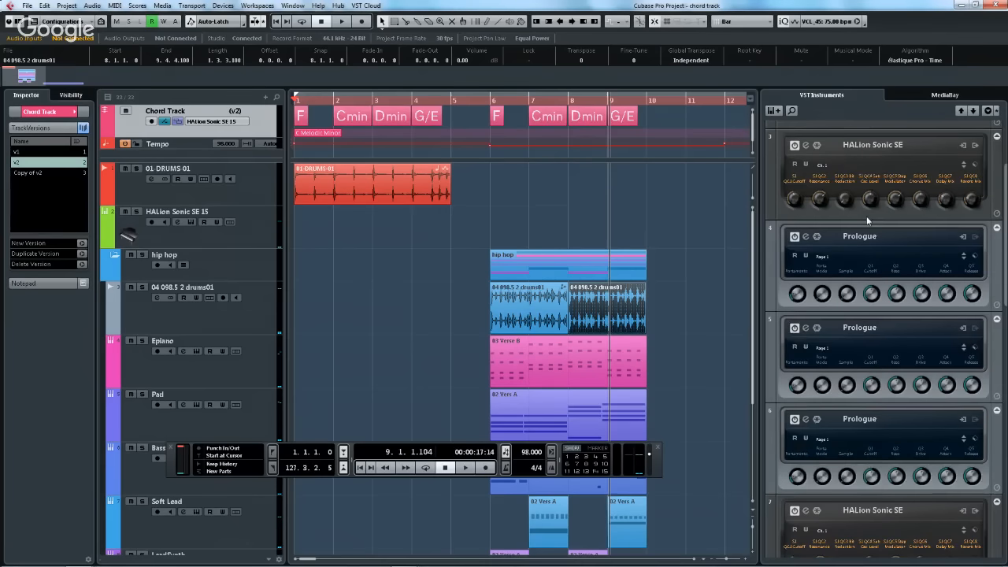
scroll(866, 221, "down", 2)
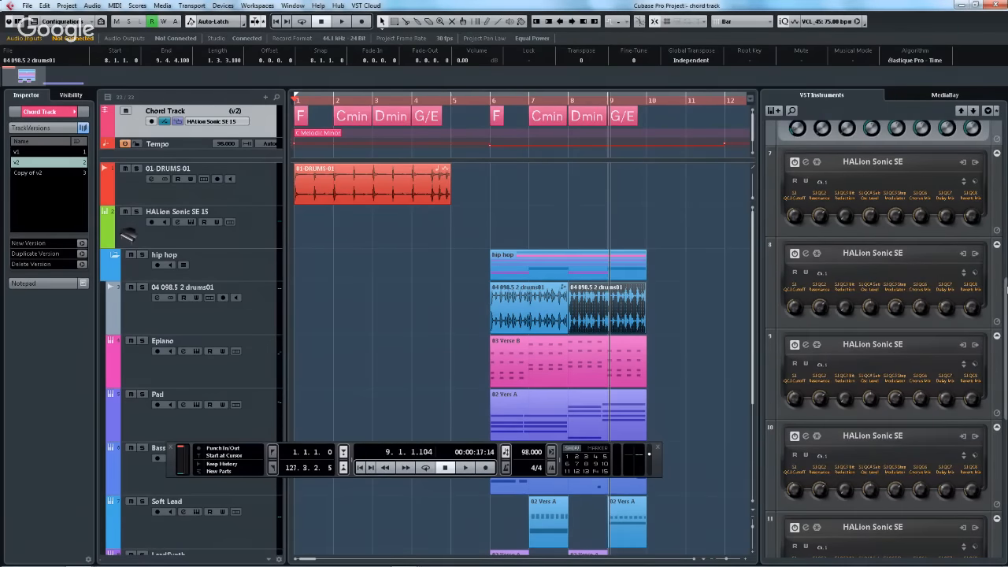
left_click_drag(1004, 294, 1003, 150)
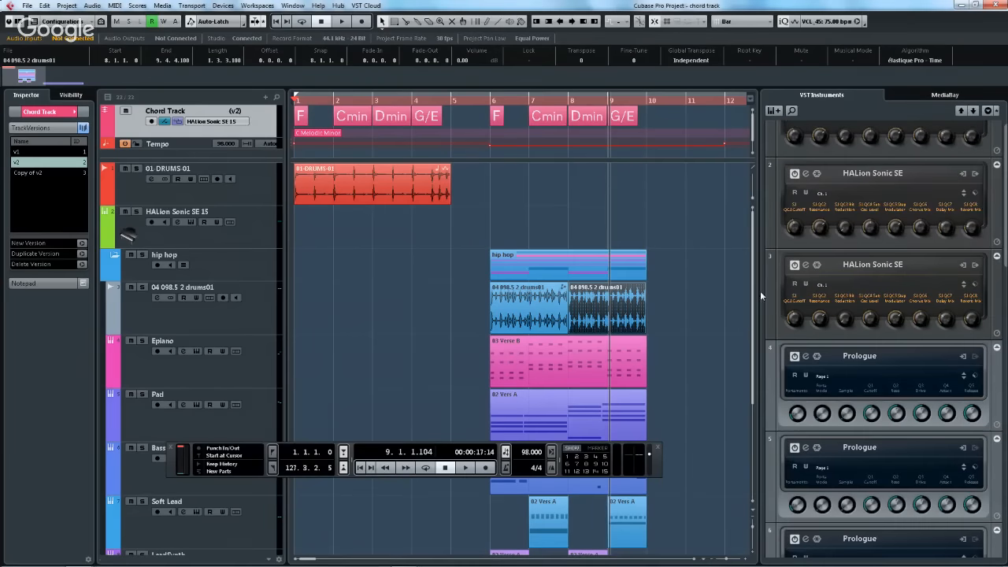
- Add one instrument track with Retrologue routed to Stereo Out below the 01 DRUMS 01 track
left_click(161, 190)
right_click(161, 189)
mouse_move(296, 200)
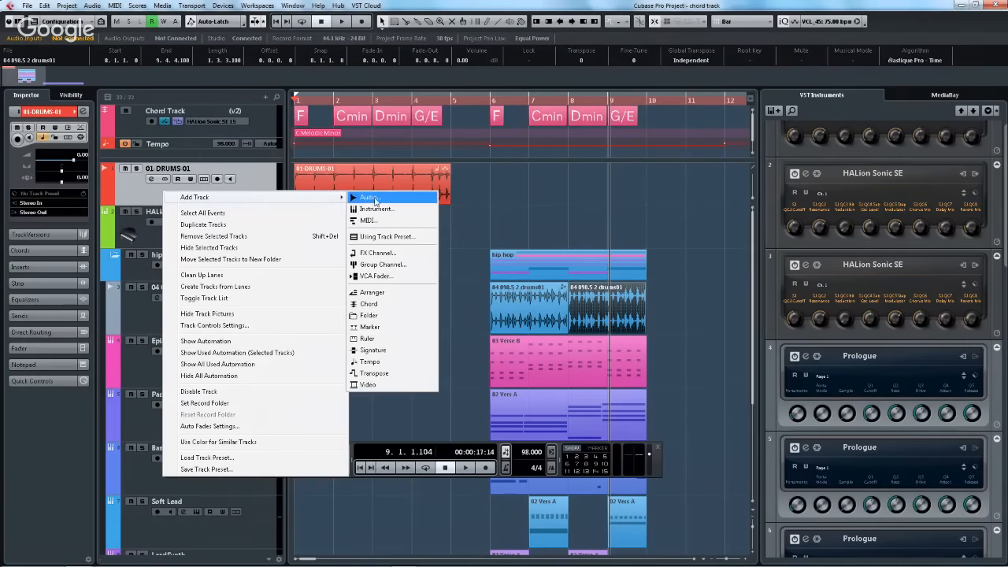
left_click(379, 210)
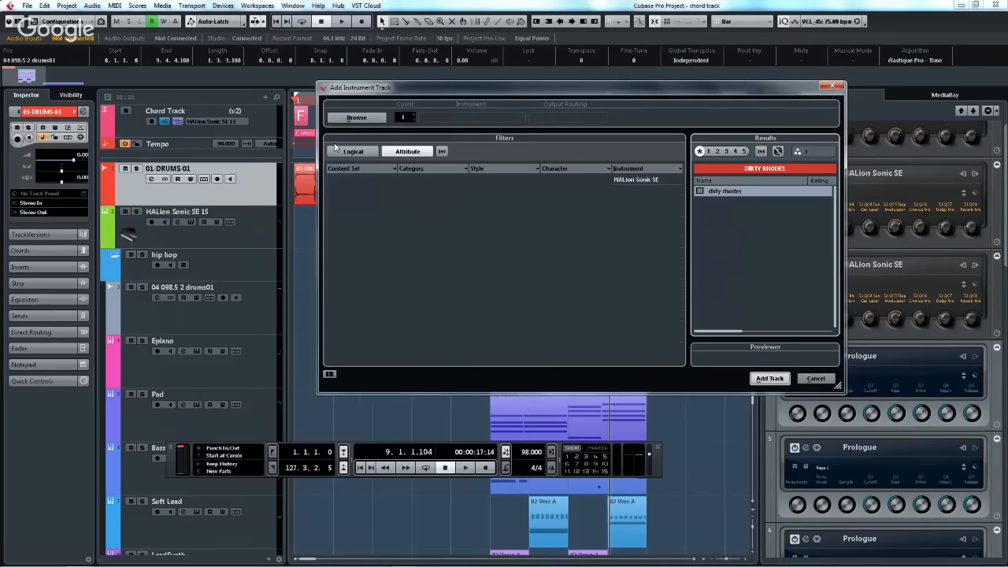
left_click(356, 117)
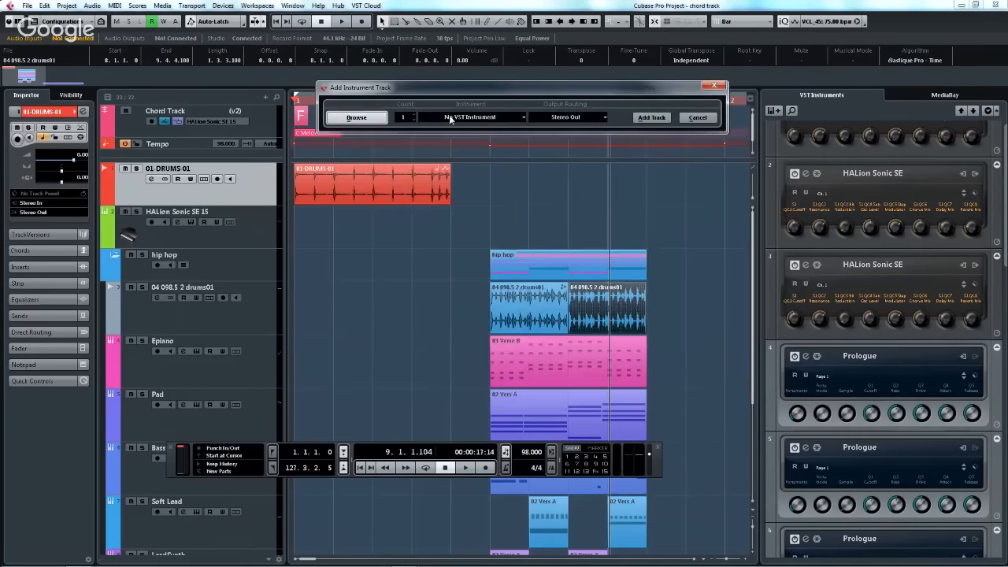
left_click(459, 118)
left_click(434, 173)
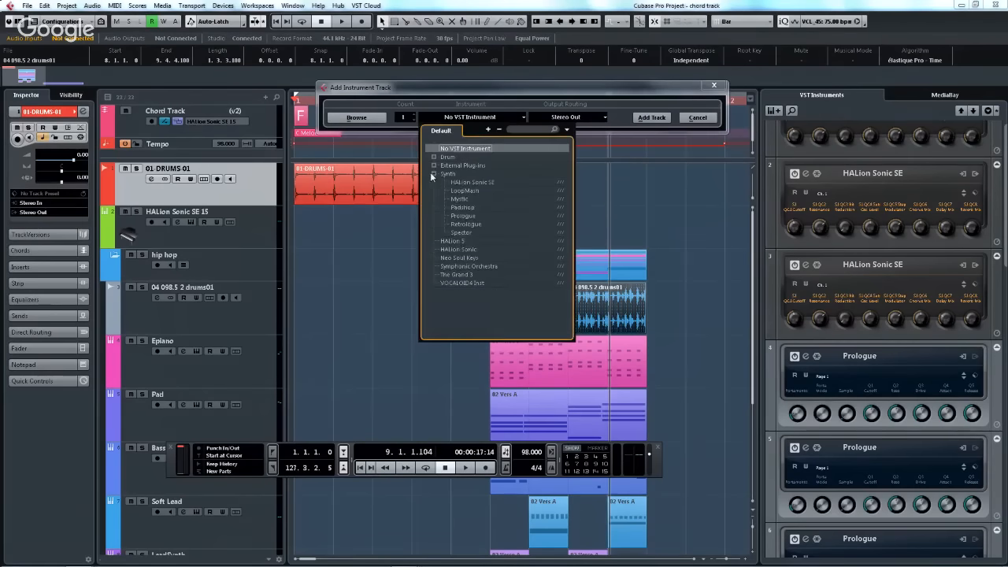
left_click(460, 225)
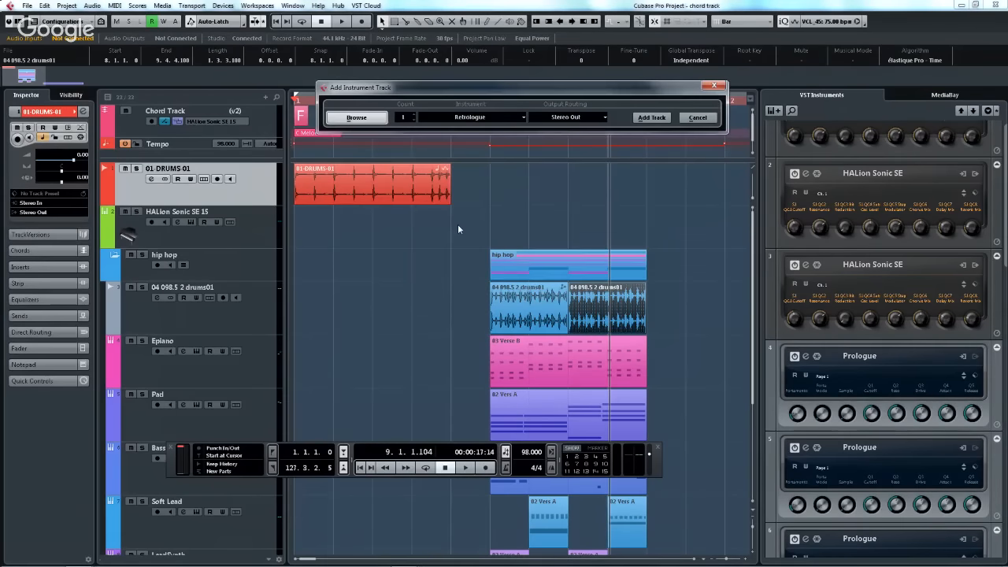
left_click(638, 118)
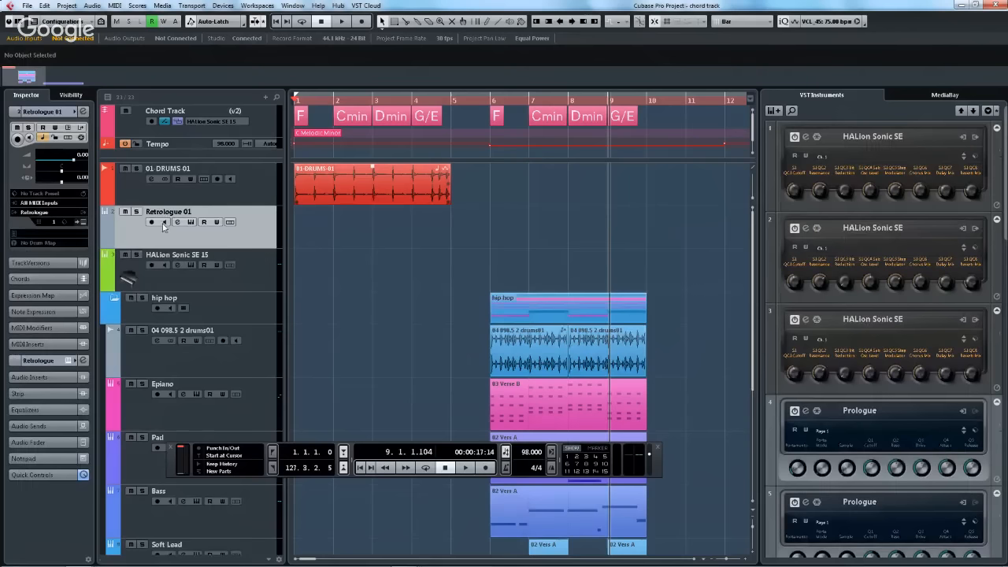
- Open the Retrologue editor, adjust its amplifier envelope sliders and raise the filter envelope attack, and close the editor
left_click(84, 222)
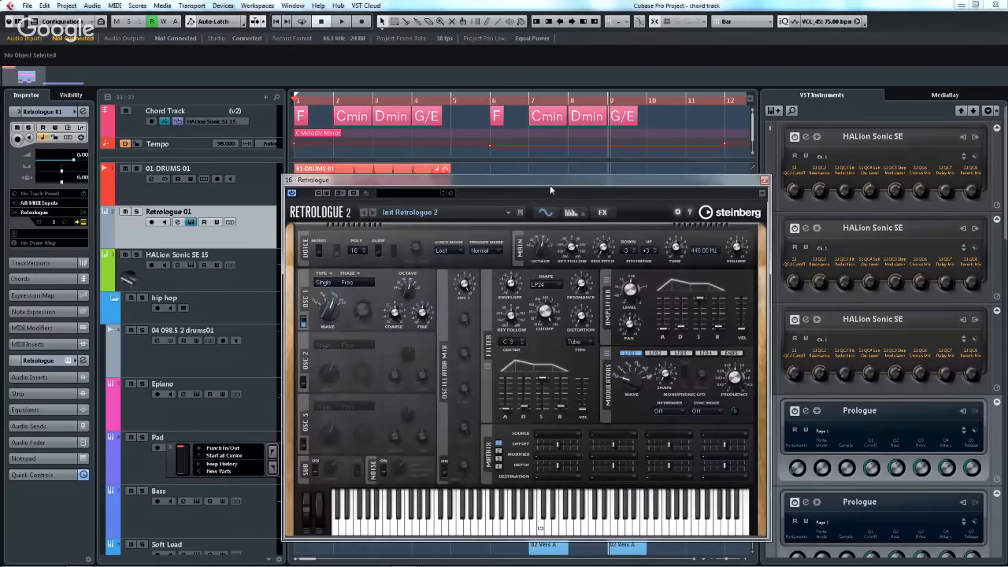
left_click_drag(556, 180, 511, 95)
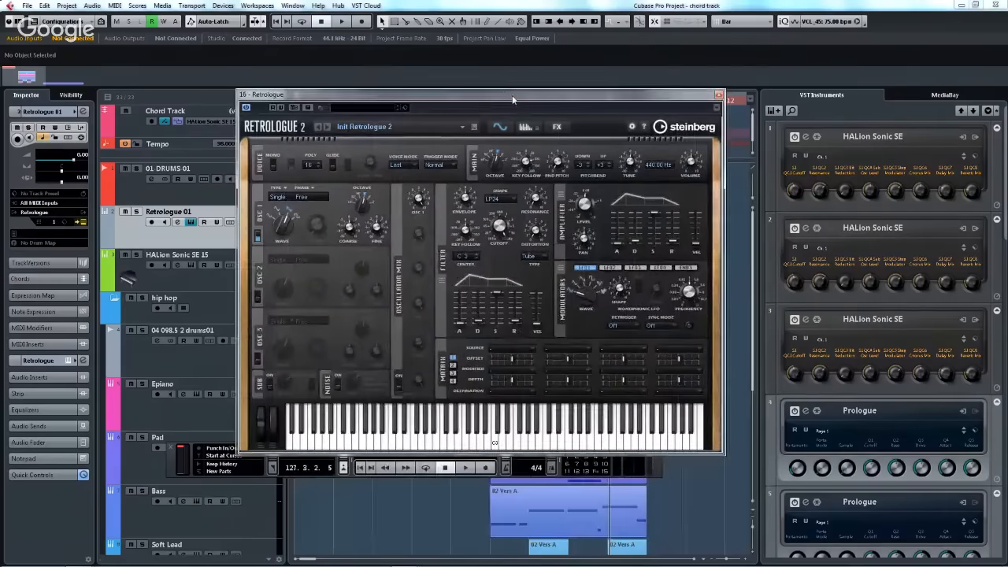
left_click_drag(618, 244, 679, 232)
left_click_drag(461, 322, 465, 297)
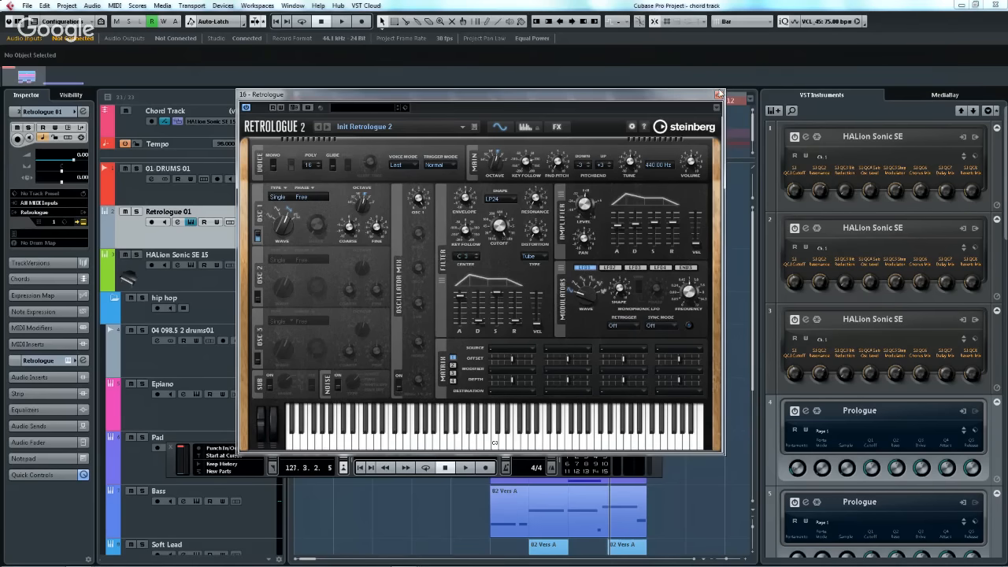
left_click(718, 95)
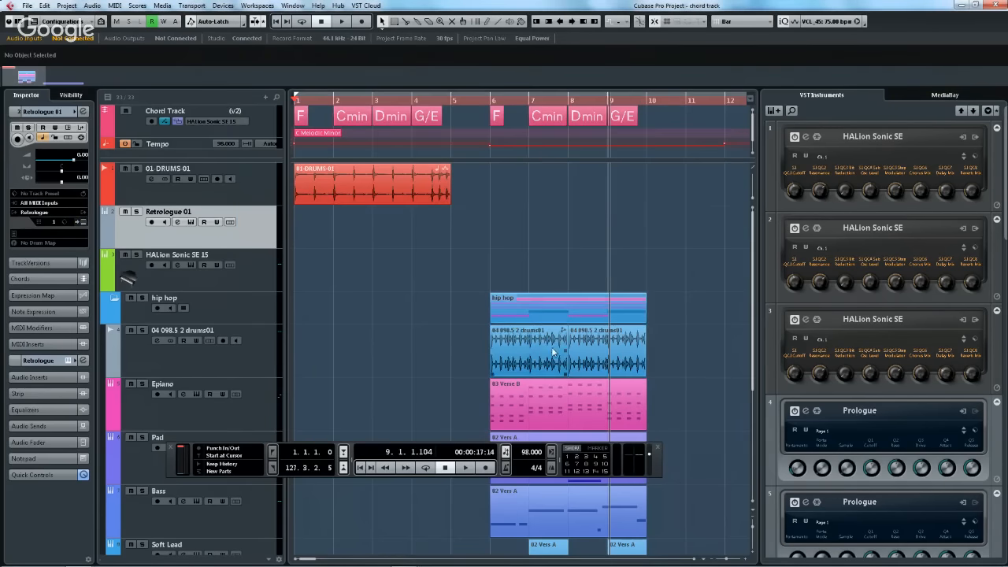
- Open the Render in Place settings for the first 04 098.5 2 drums01 event and select Complete Signal Path
right_click(522, 353)
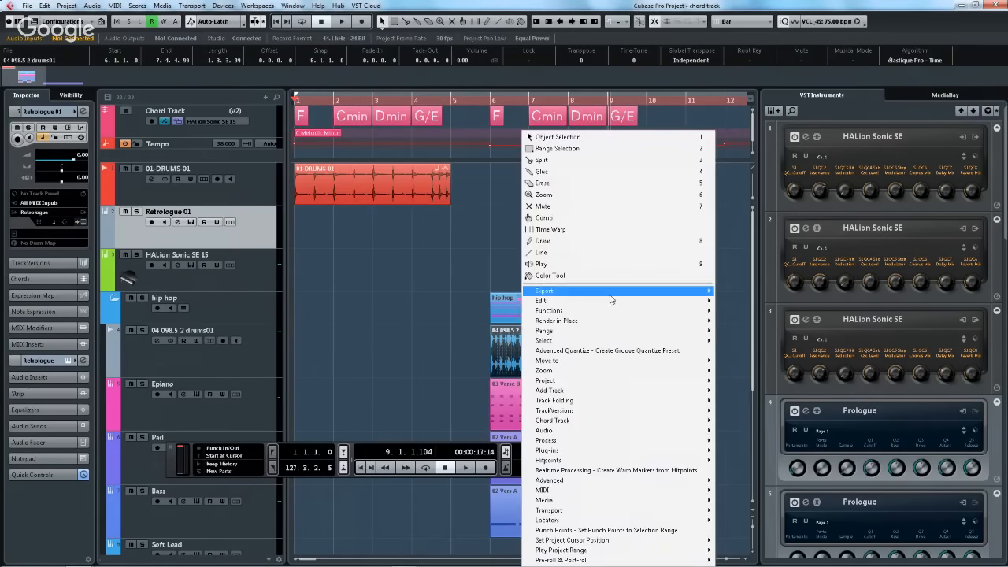
mouse_move(603, 329)
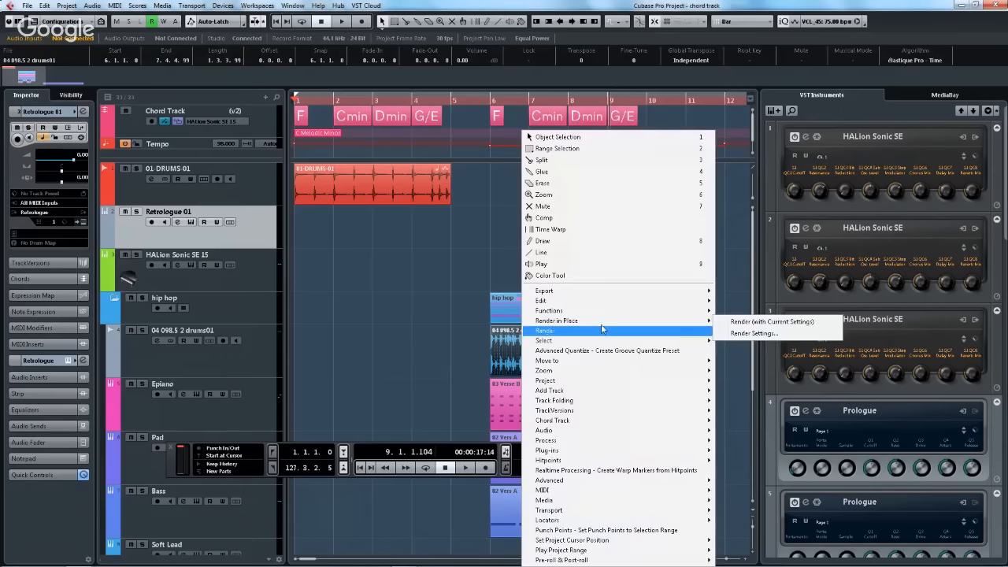
left_click(768, 334)
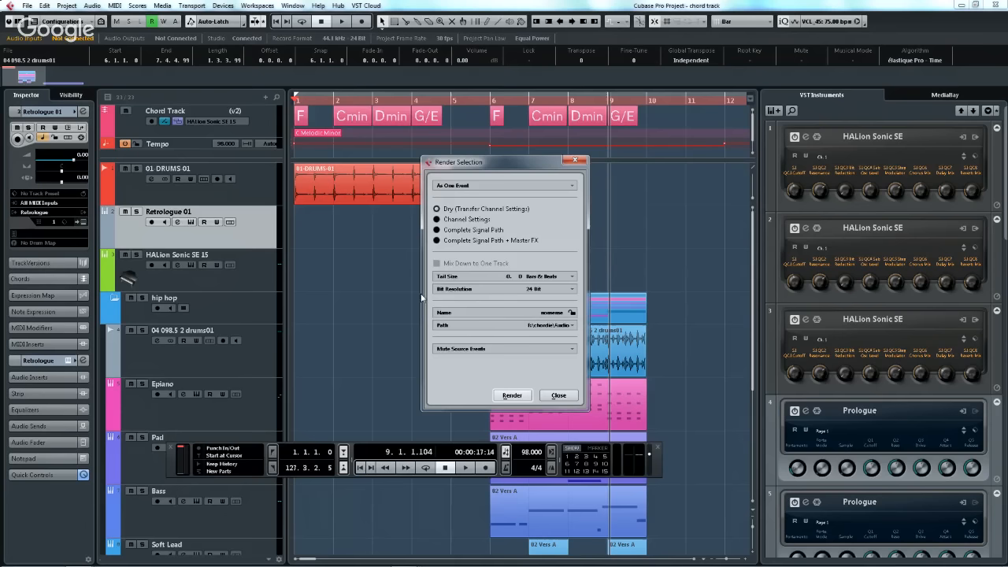
left_click(481, 188)
left_click(483, 222)
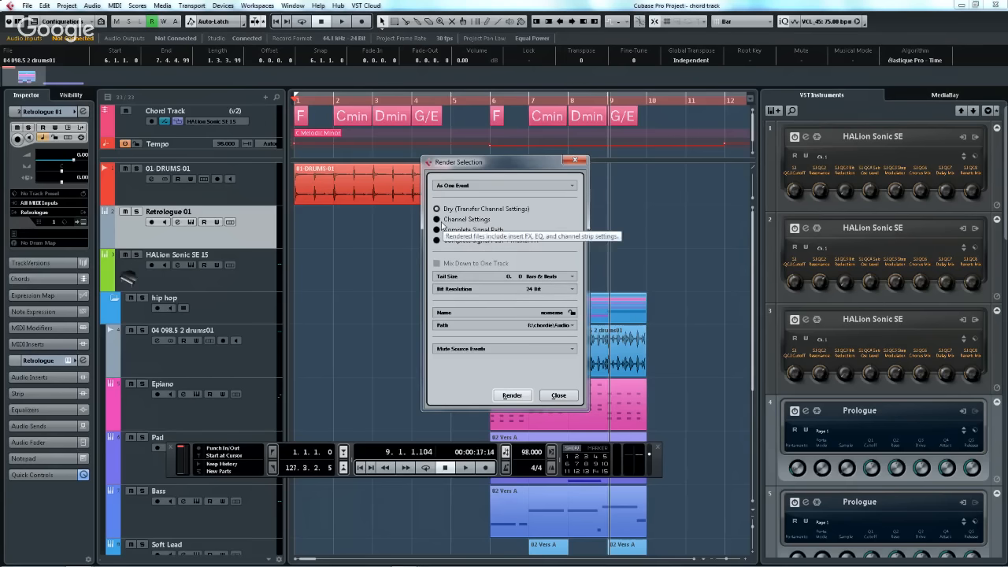
left_click(438, 221)
left_click(436, 229)
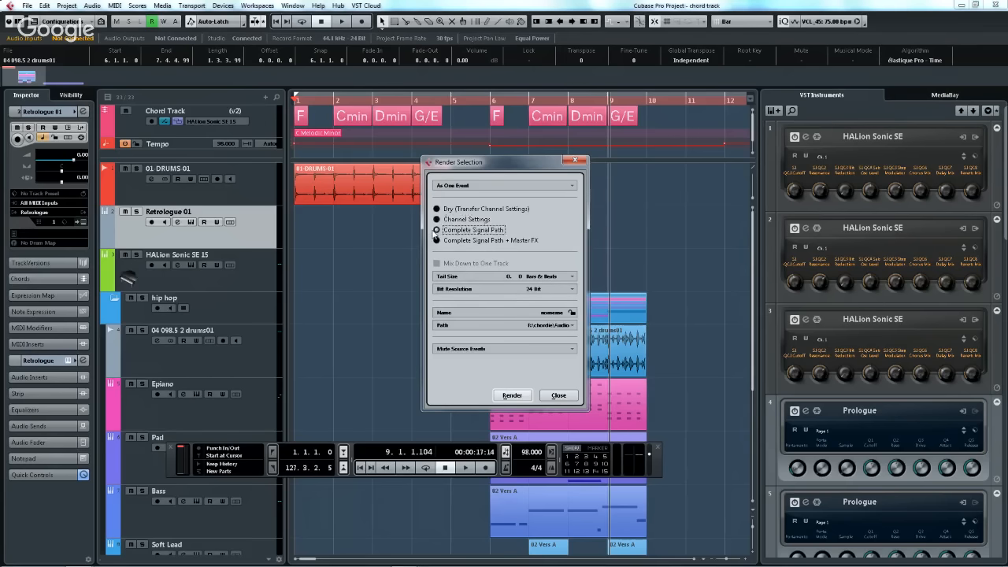
- Review the tail size and source event options for rendering, and close the render settings without rendering
left_click(497, 277)
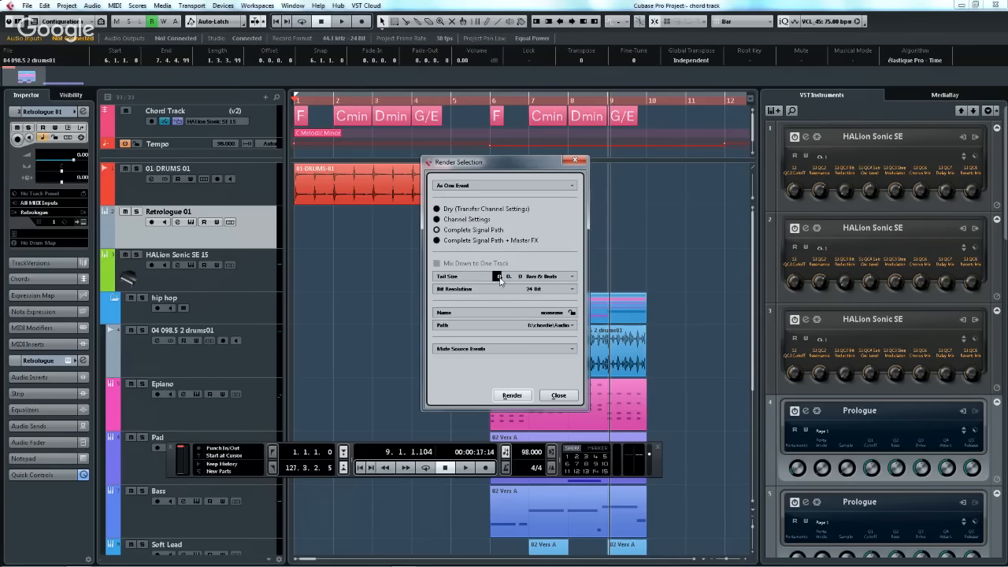
left_click(523, 348)
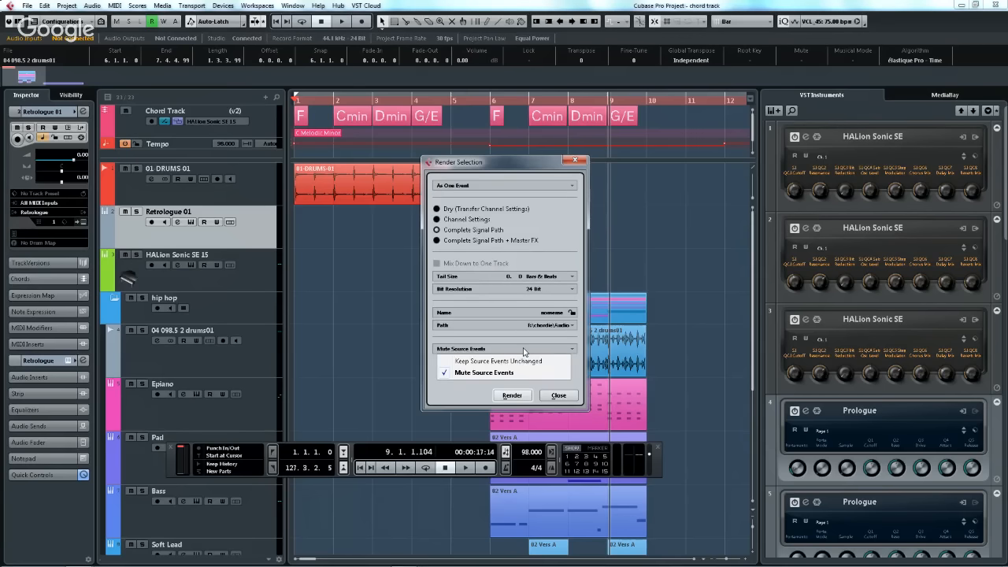
left_click(566, 327)
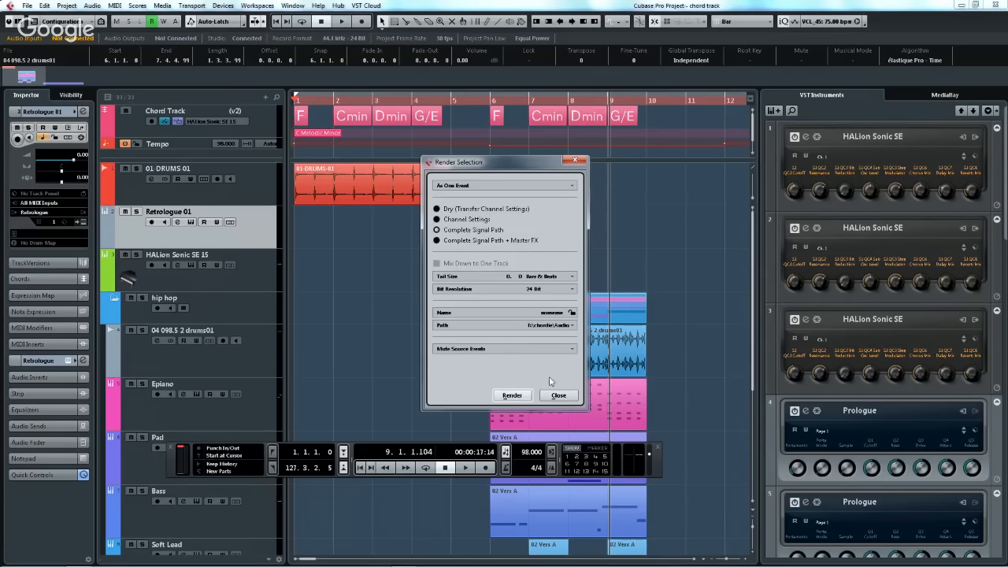
left_click(574, 161)
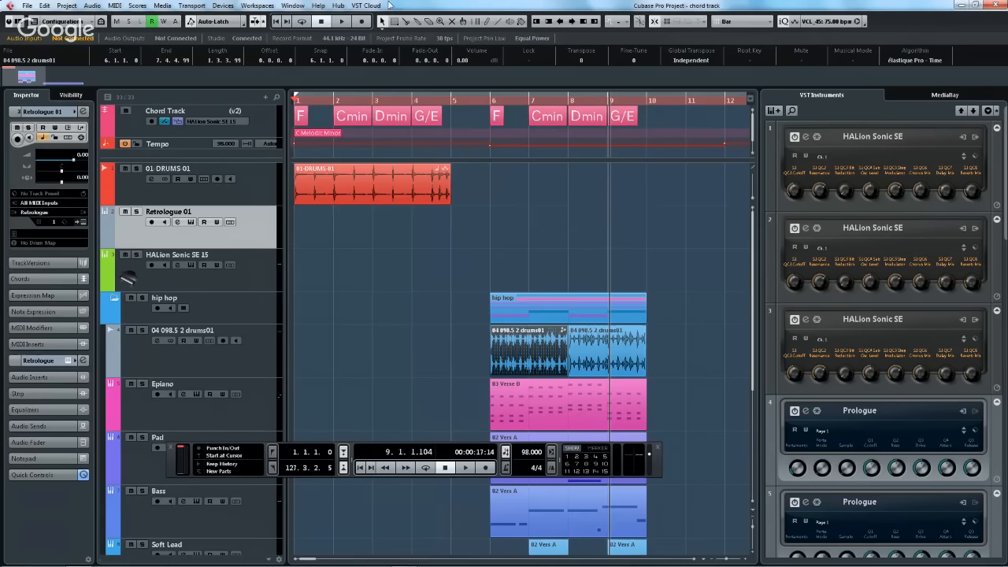
- Select the 04 098.5 2 drums01 track and add a mono output bus in VST Connections
left_click(215, 358)
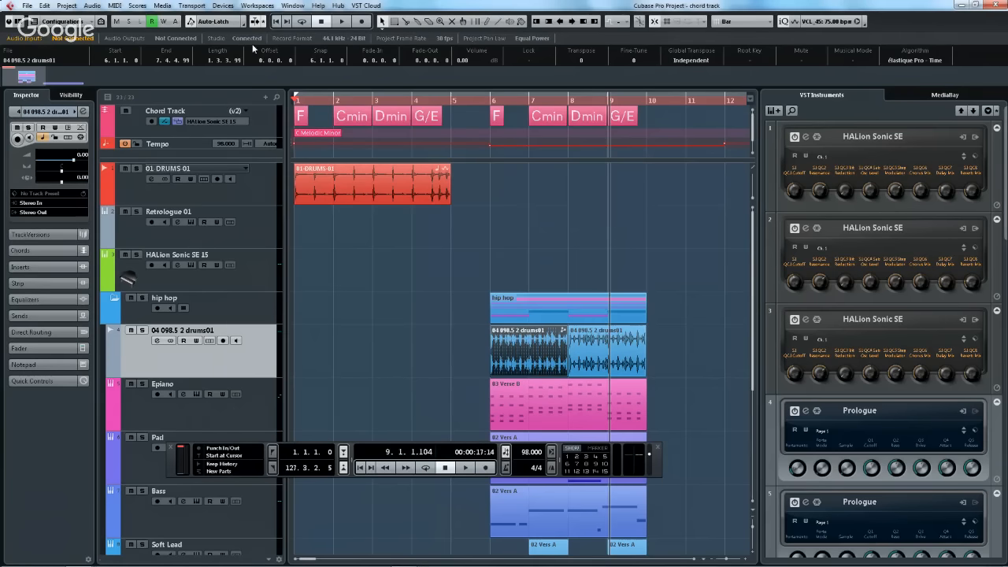
left_click(217, 7)
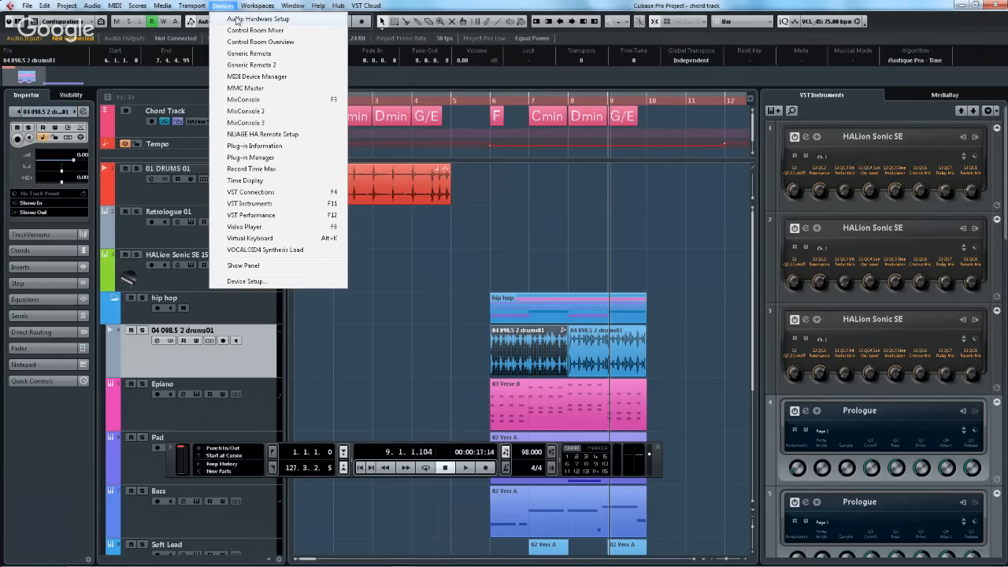
left_click(280, 194)
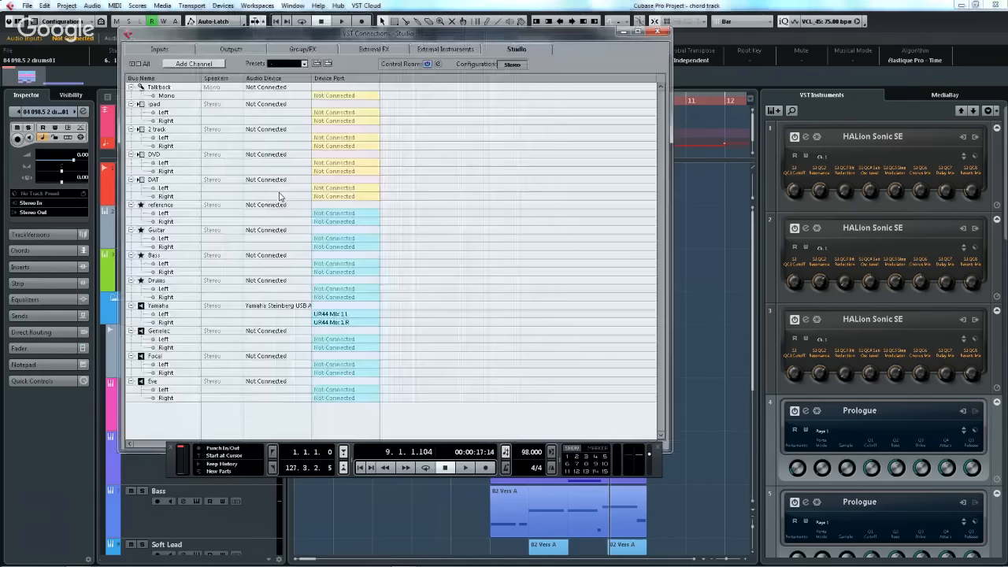
left_click(237, 50)
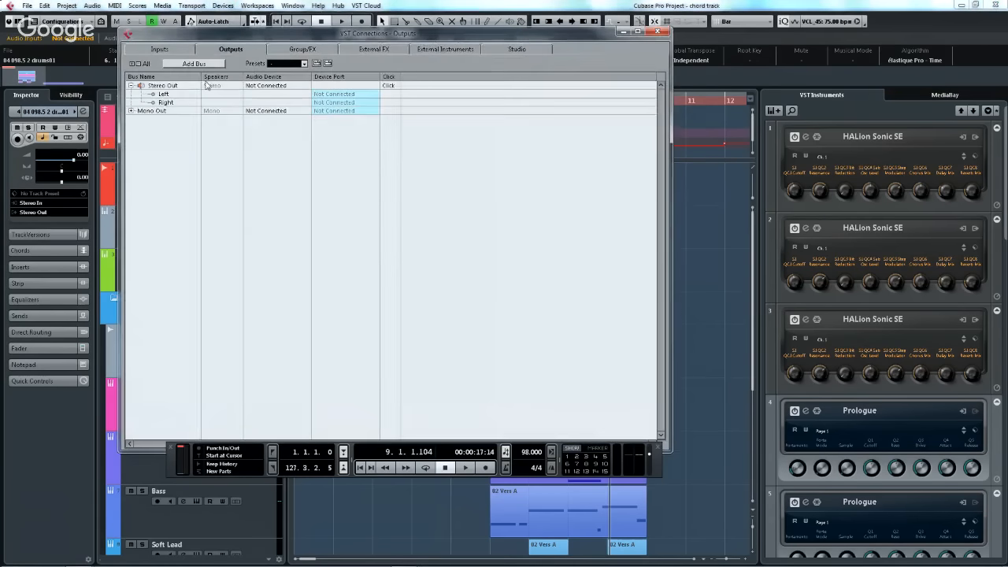
right_click(164, 135)
mouse_move(212, 156)
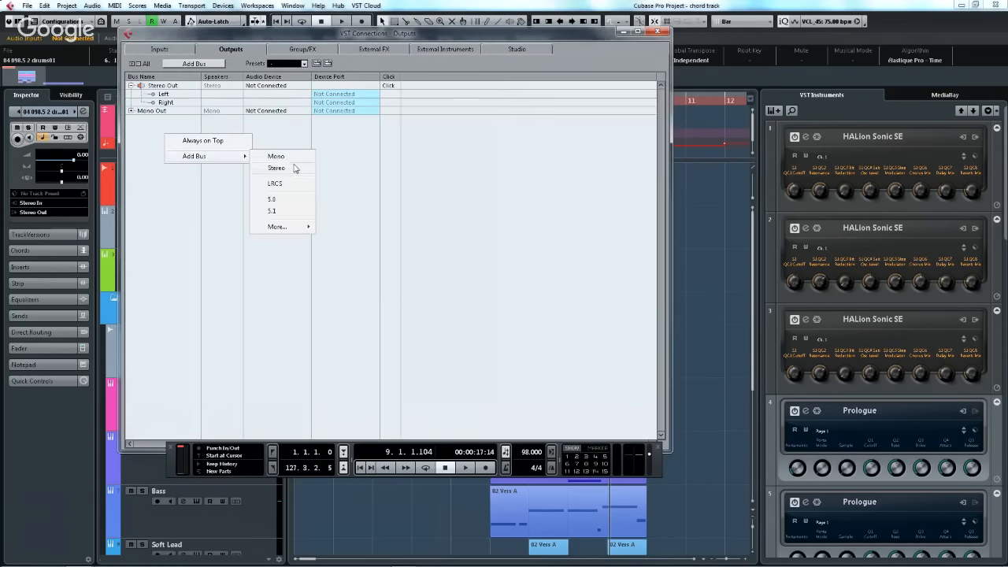
left_click(279, 157)
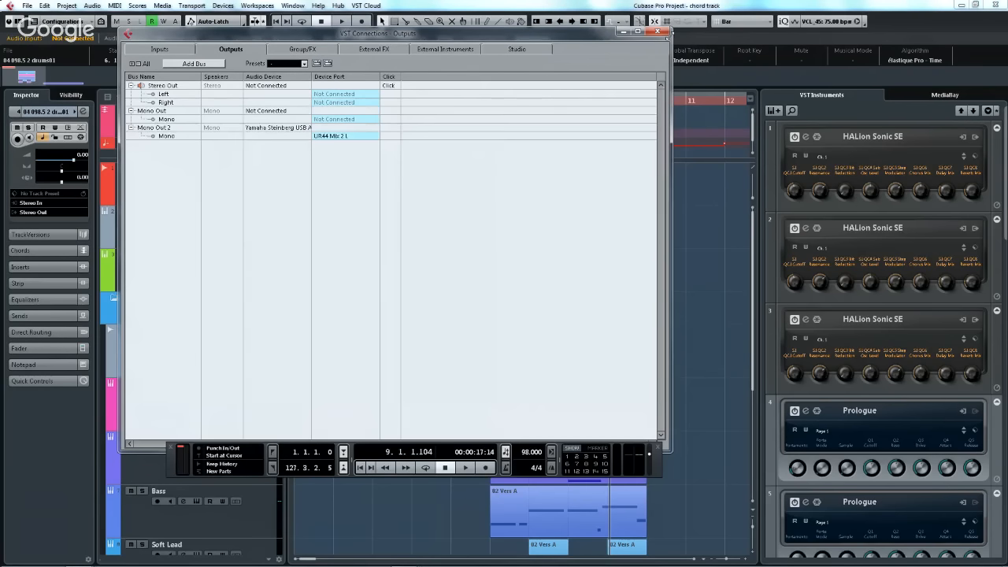
left_click(657, 31)
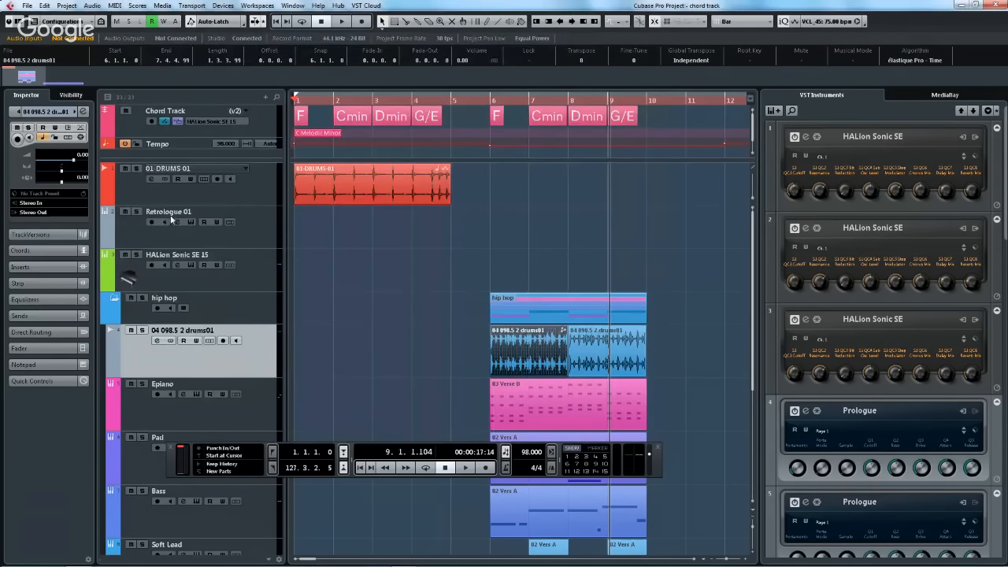
- Route the output of the 04 098.5 2 drums01 track to the Mono Out bus
left_click(35, 212)
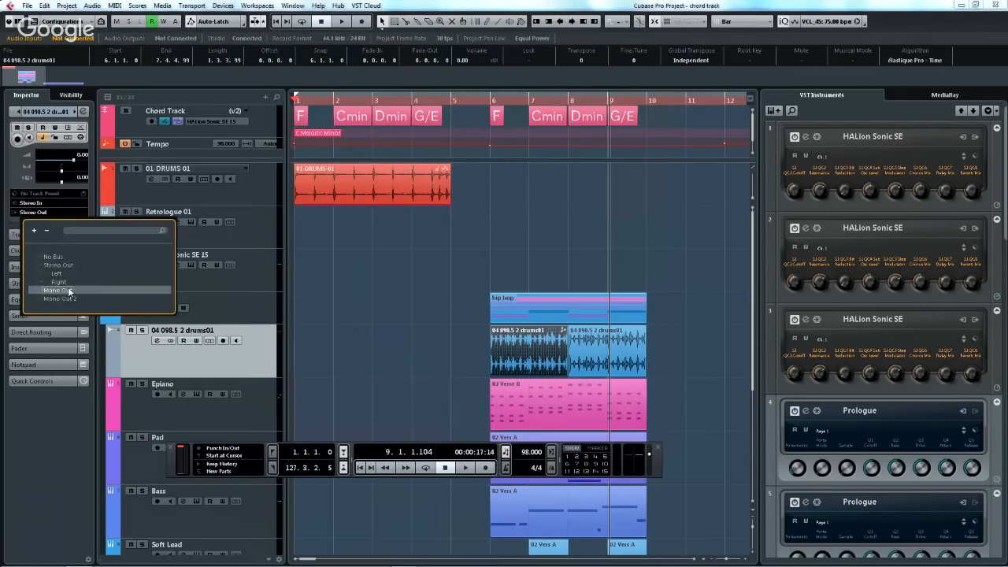
left_click(69, 291)
- Render the first 04 098.5 2 drums01 event in place as one event with muted source events, and undo the render
right_click(508, 345)
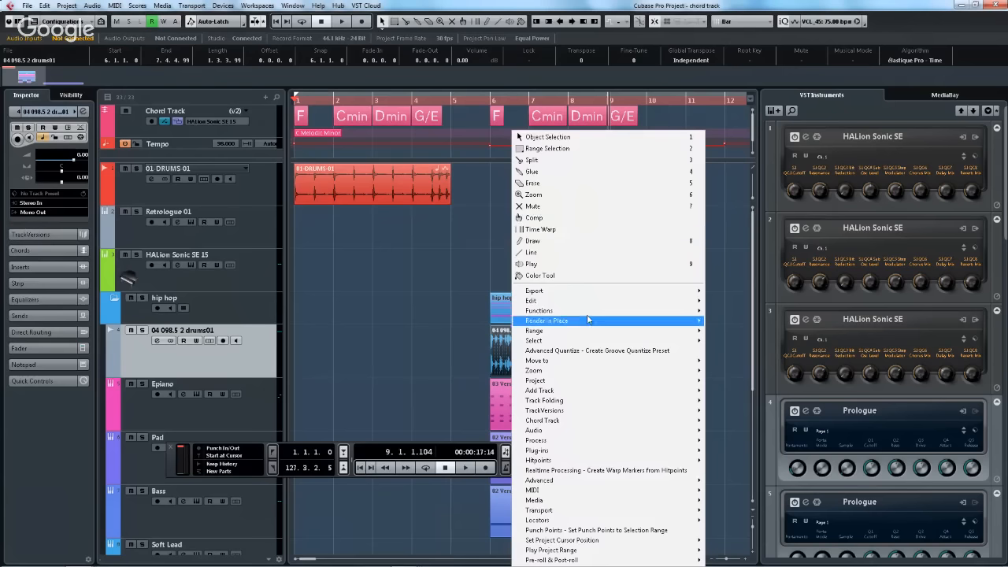
mouse_move(592, 322)
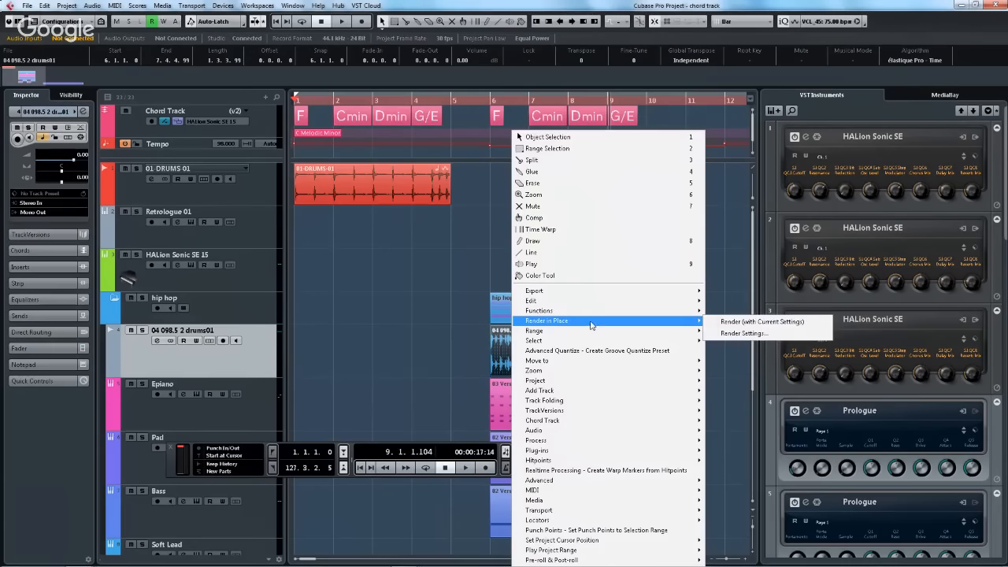
left_click(754, 334)
left_click(482, 209)
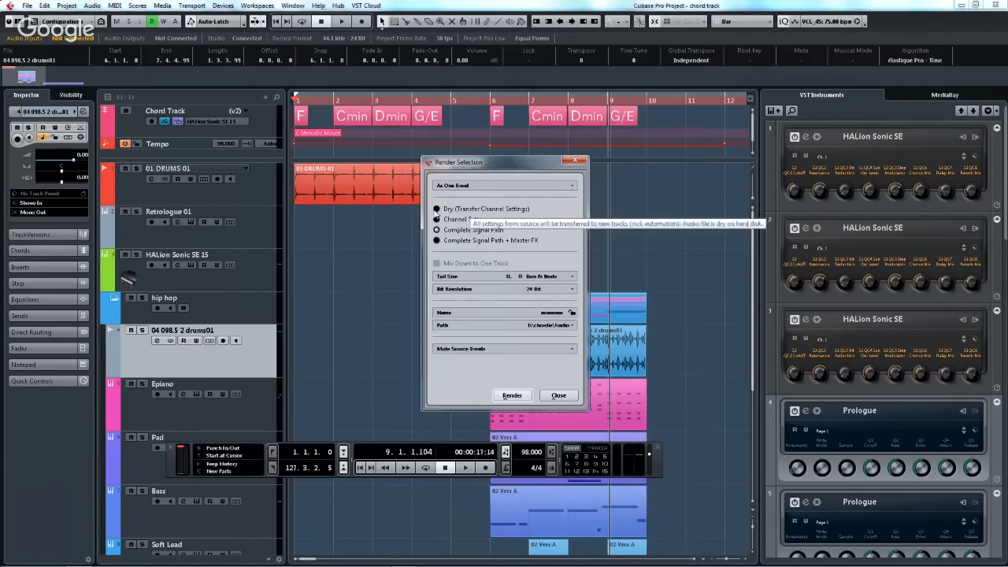
left_click(514, 393)
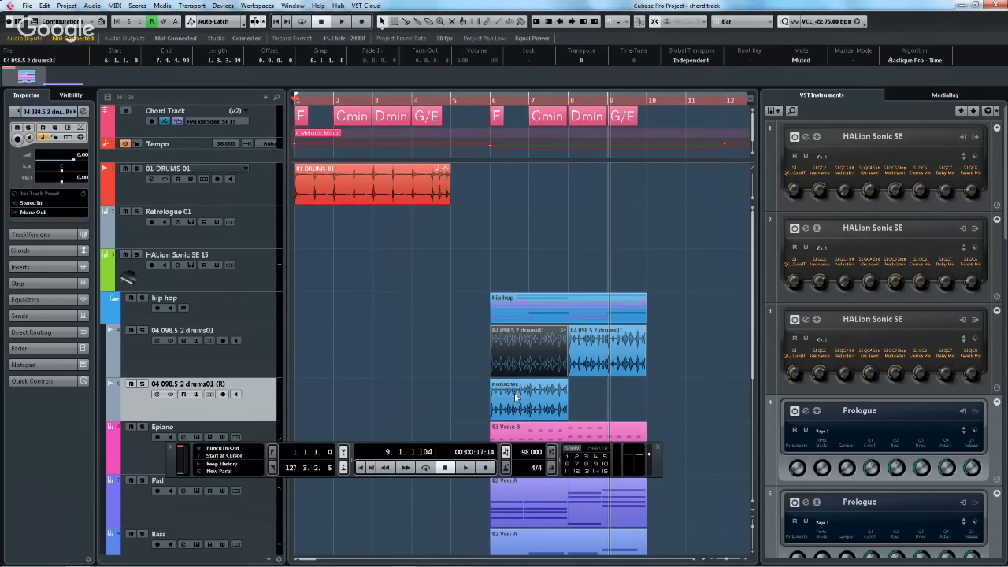
left_click(452, 273)
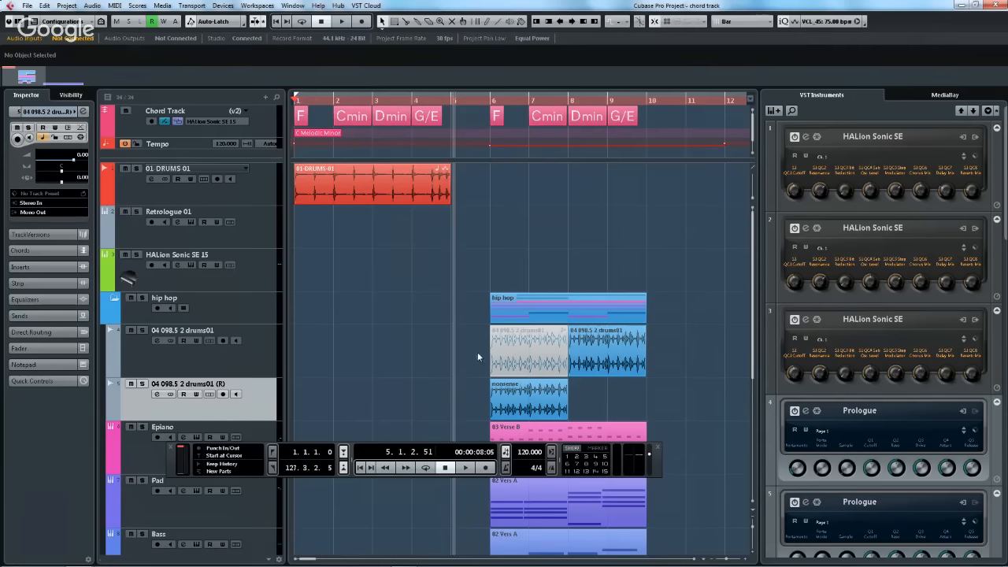
key("ctrl+z")
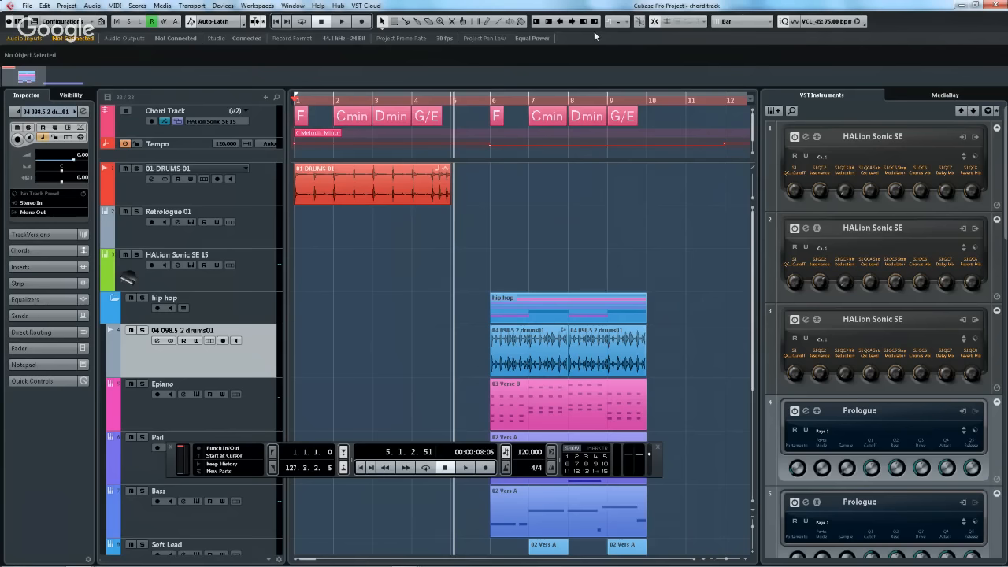
- Try to export an audio mixdown with Mono Downmix enabled and no channel selected, and cancel the export
left_click(536, 360)
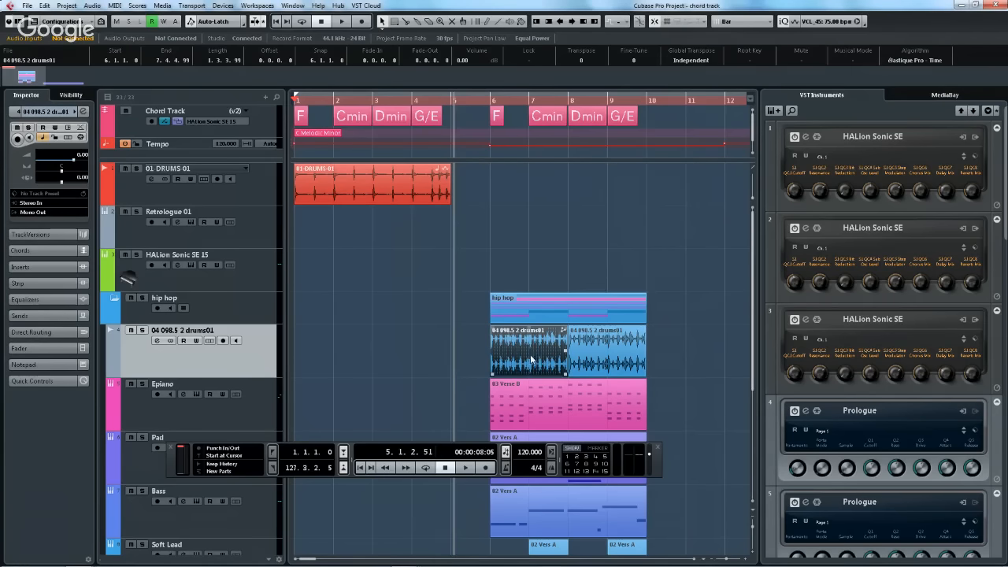
left_click(27, 6)
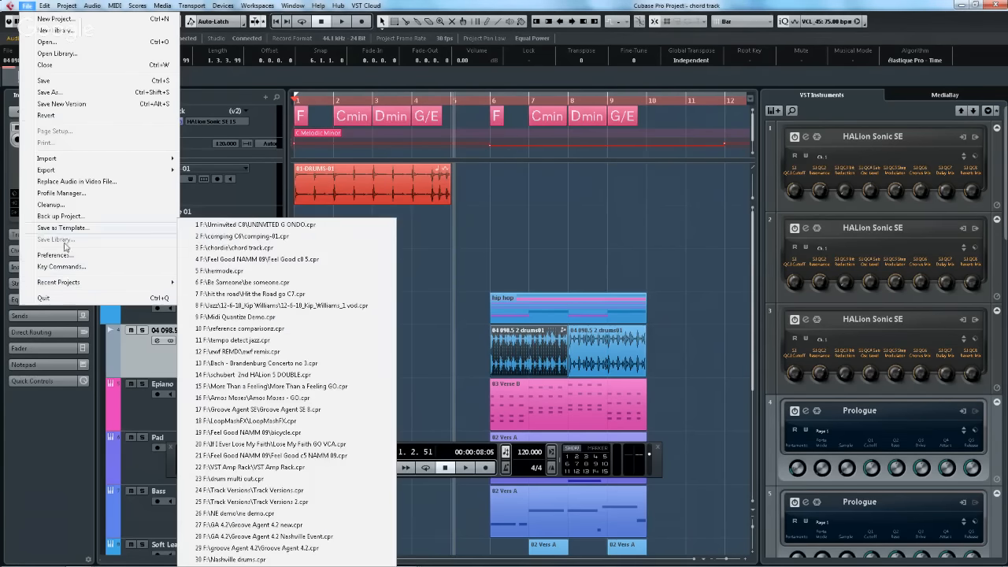
mouse_move(86, 170)
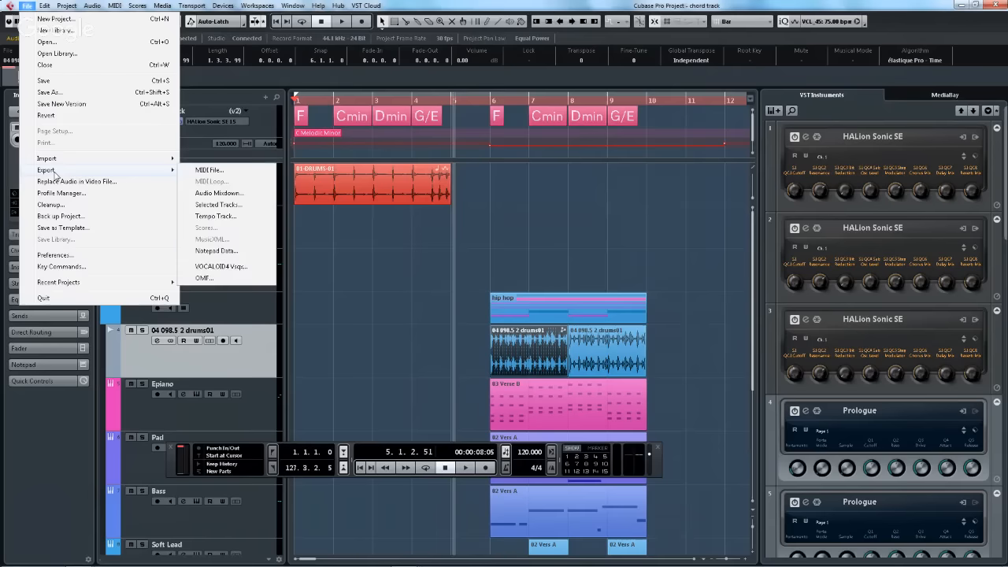
left_click(232, 193)
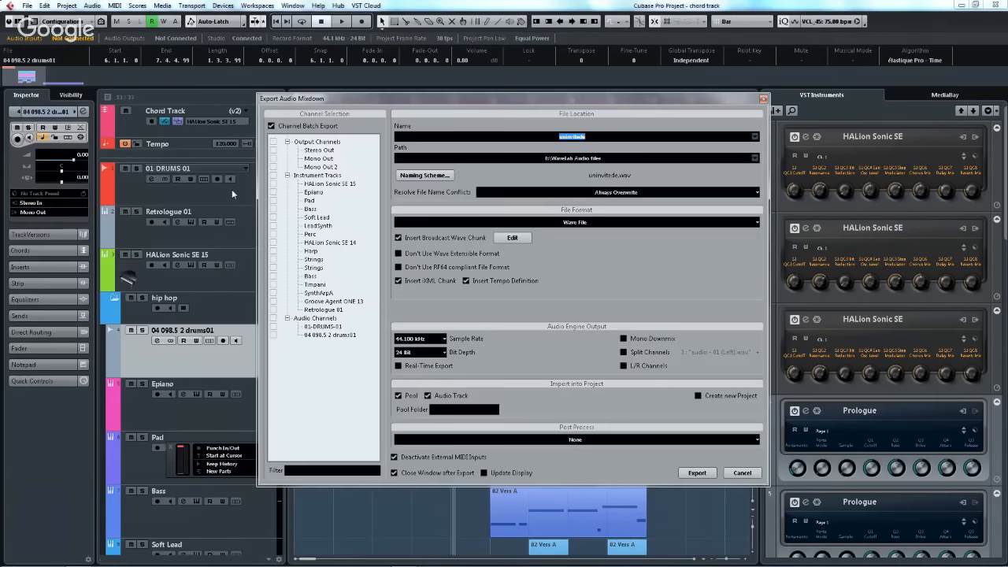
left_click(623, 338)
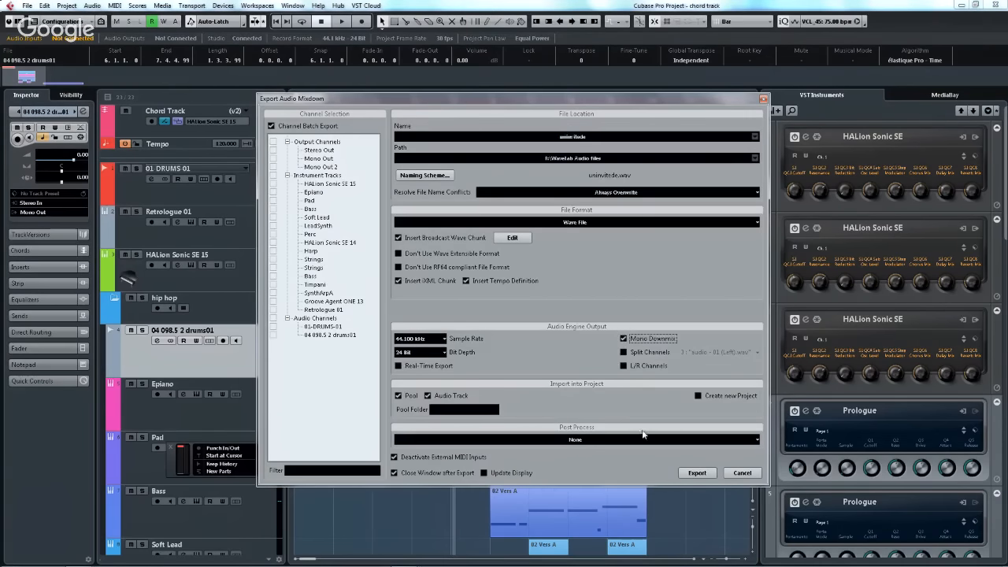
left_click(691, 476)
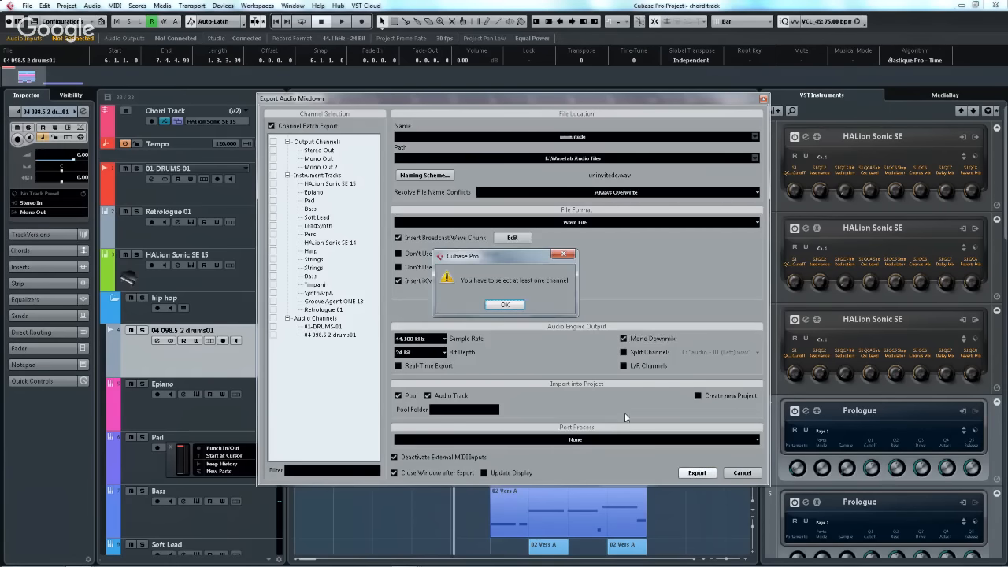
left_click(506, 307)
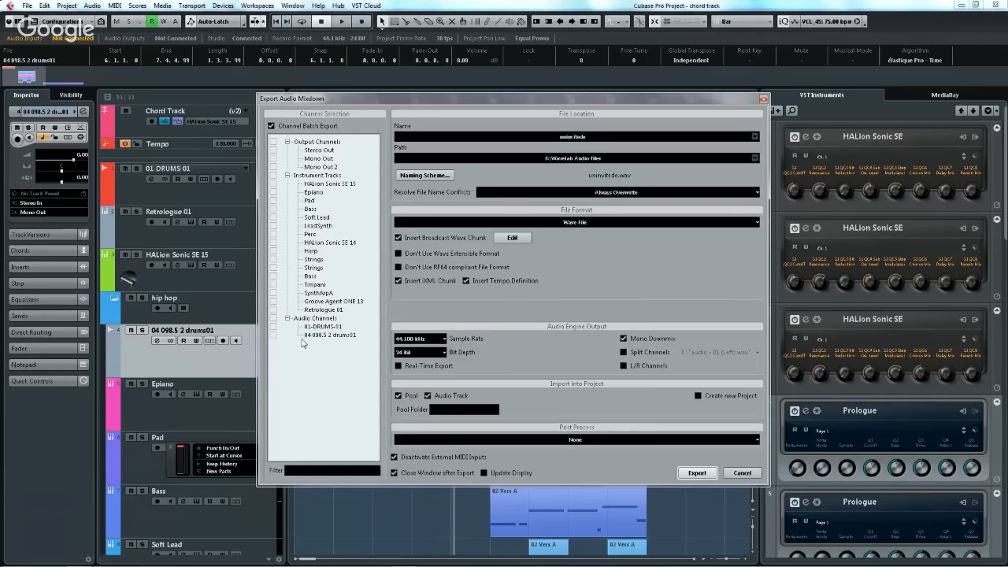
left_click(740, 472)
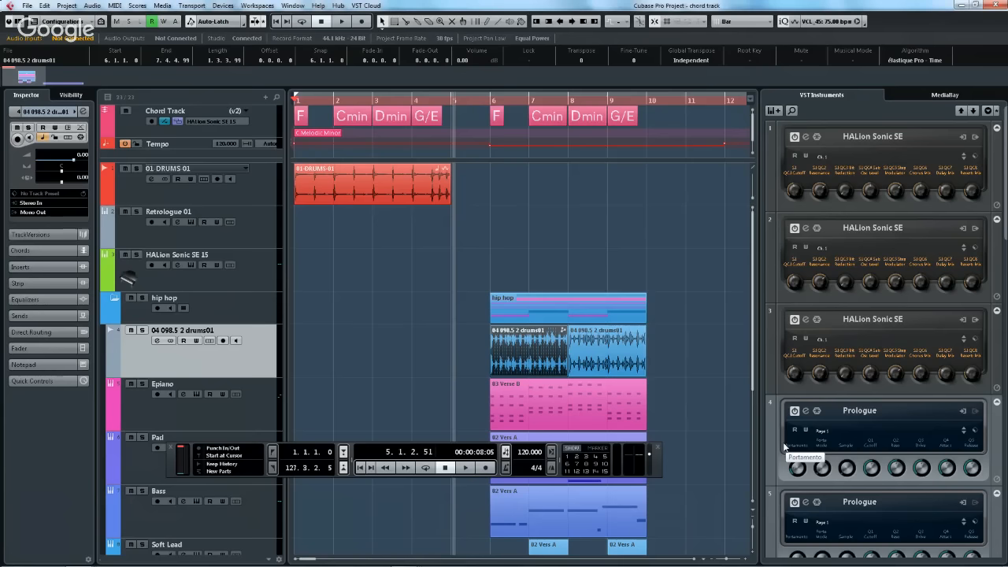
- Switch to the UNINVITED G ONDO project window
key("alt+Tab")
key("alt+Tab")
key("alt+Tab")
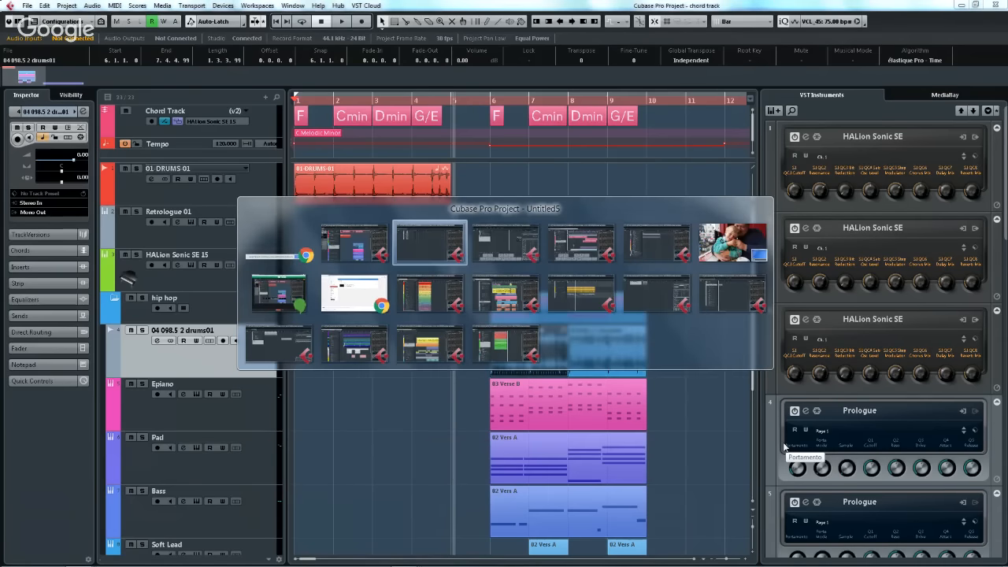
key("alt+Tab")
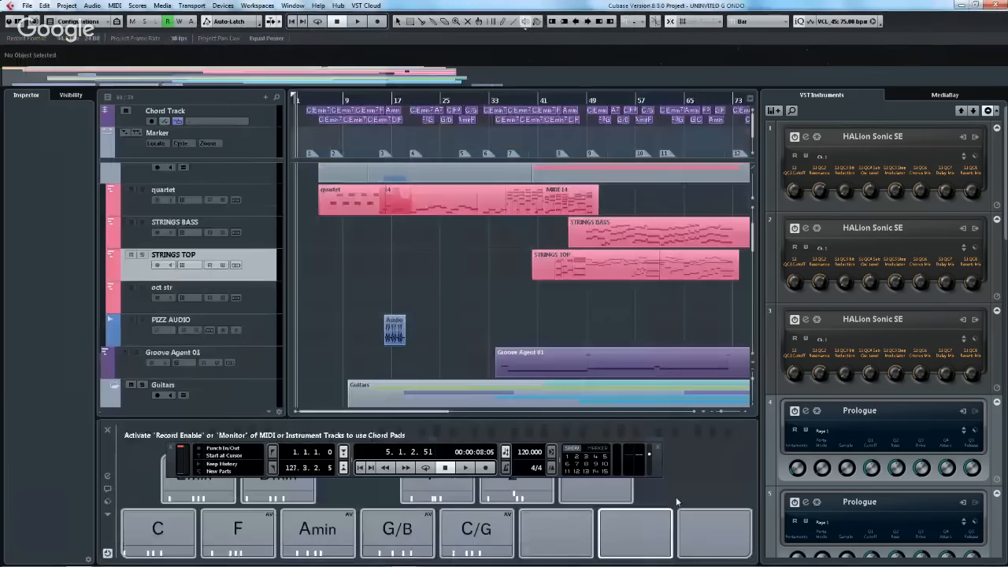
- Switch to the 12-6-10 vod project with the multitrack drum recordings and activate it
key("alt+Tab")
key("alt+Tab")
key("alt+Tab")
key("alt+Tab")
key("alt+Tab")
key("alt+Tab")
key("alt+Tab")
key("alt+Tab")
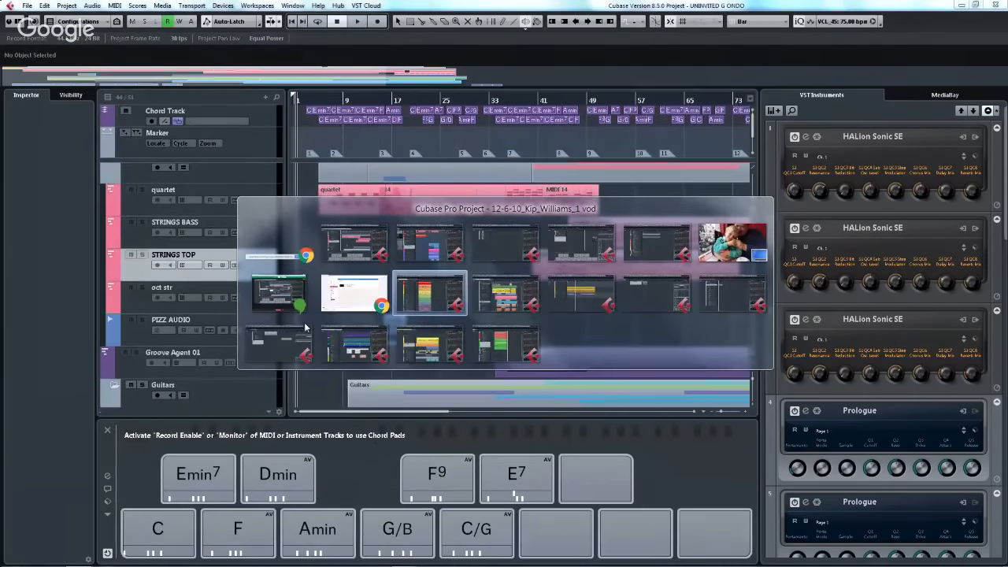
key("alt")
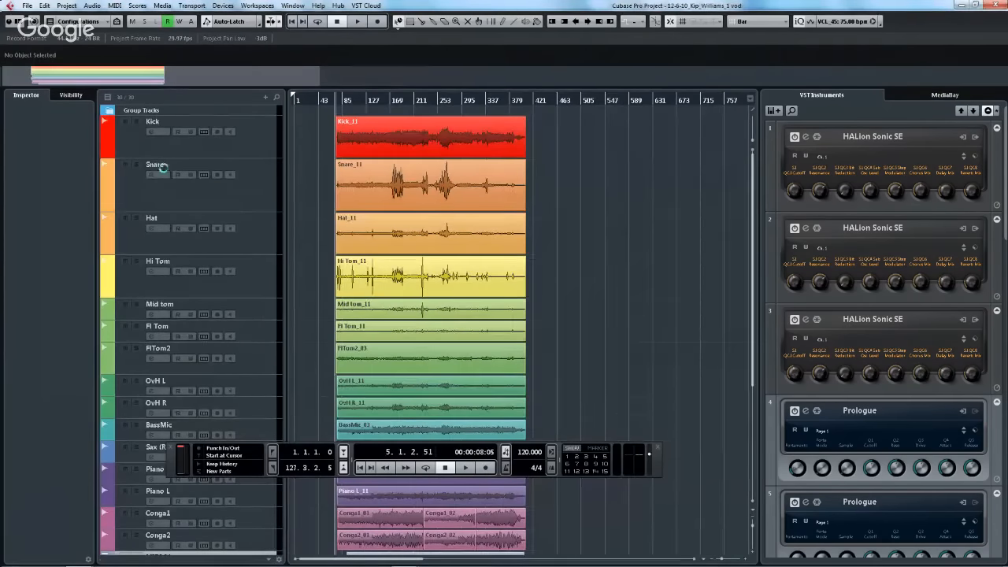
left_click(391, 265)
left_click(419, 243)
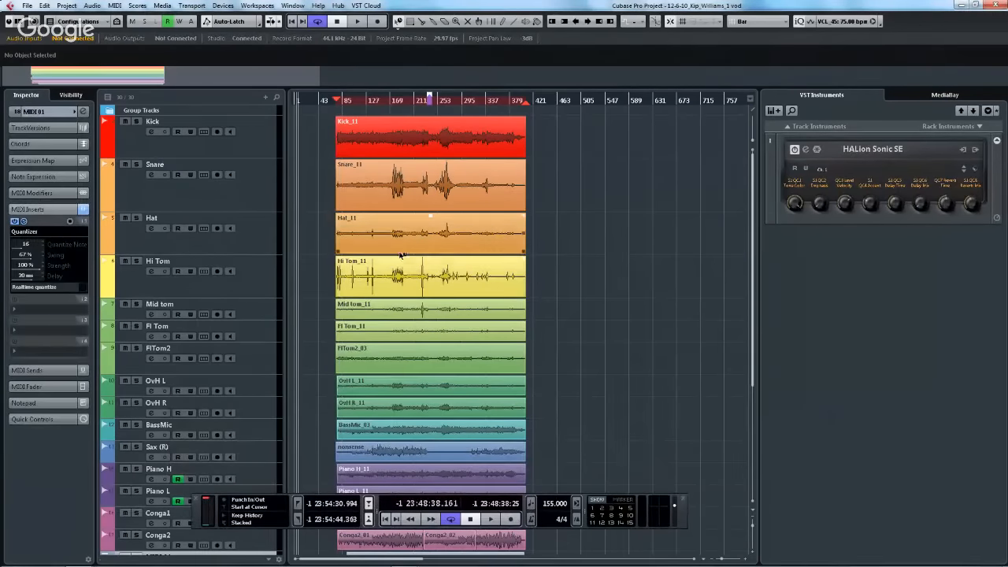
- Open the MixConsole and toggle the Input Channels off and on in the channel type filter
key("F3")
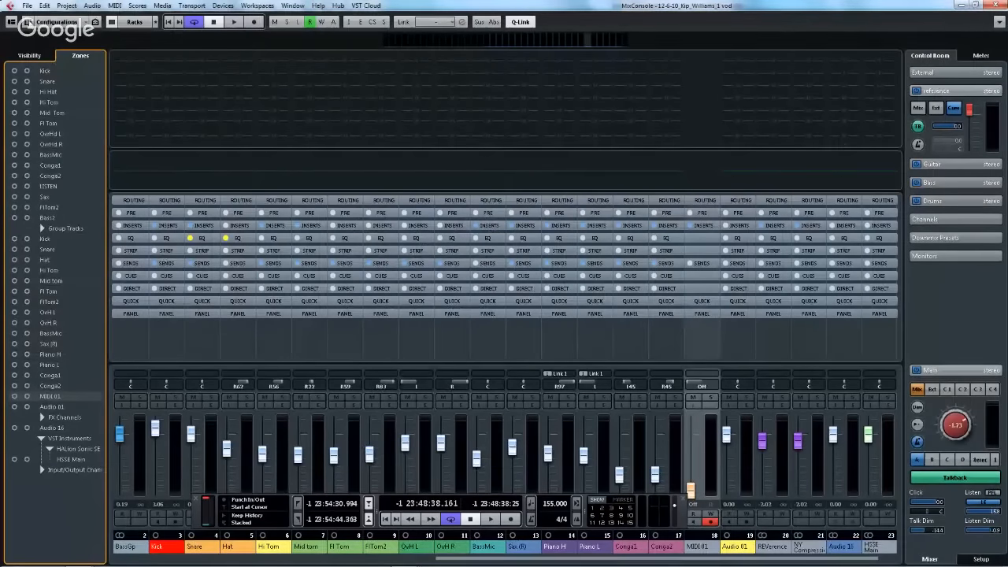
left_click(28, 25)
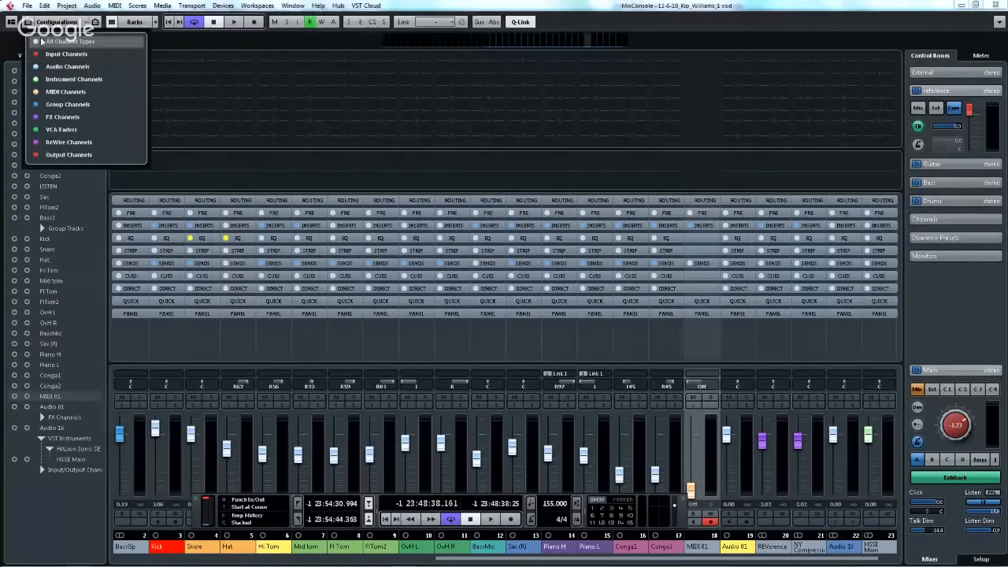
left_click(51, 57)
left_click(52, 57)
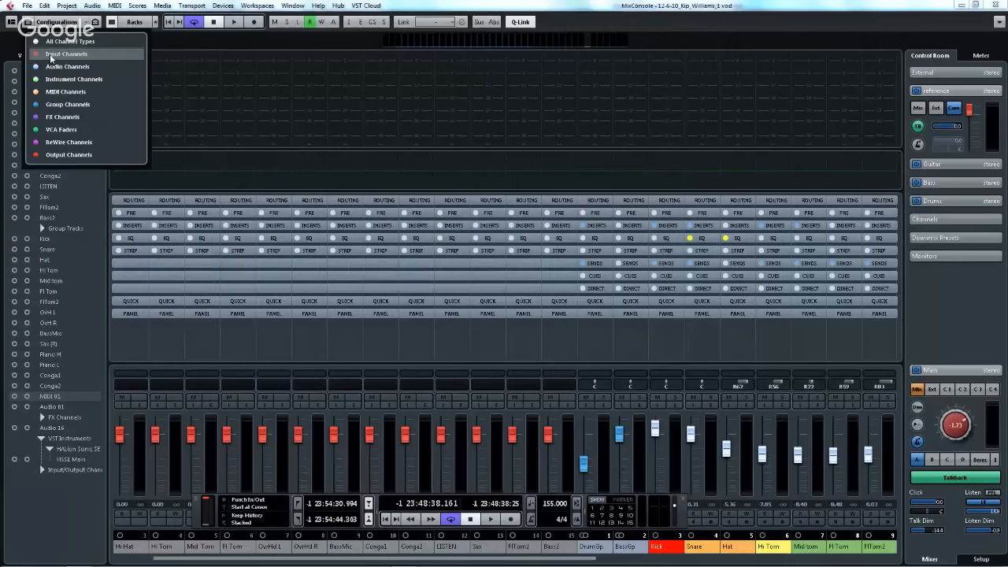
left_click(51, 58)
left_click(51, 58)
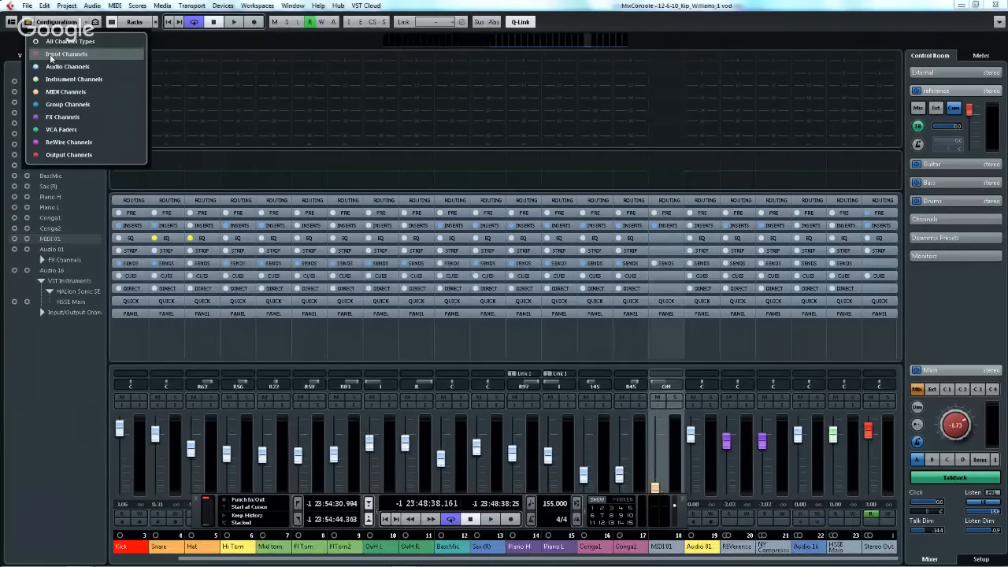
left_click(51, 58)
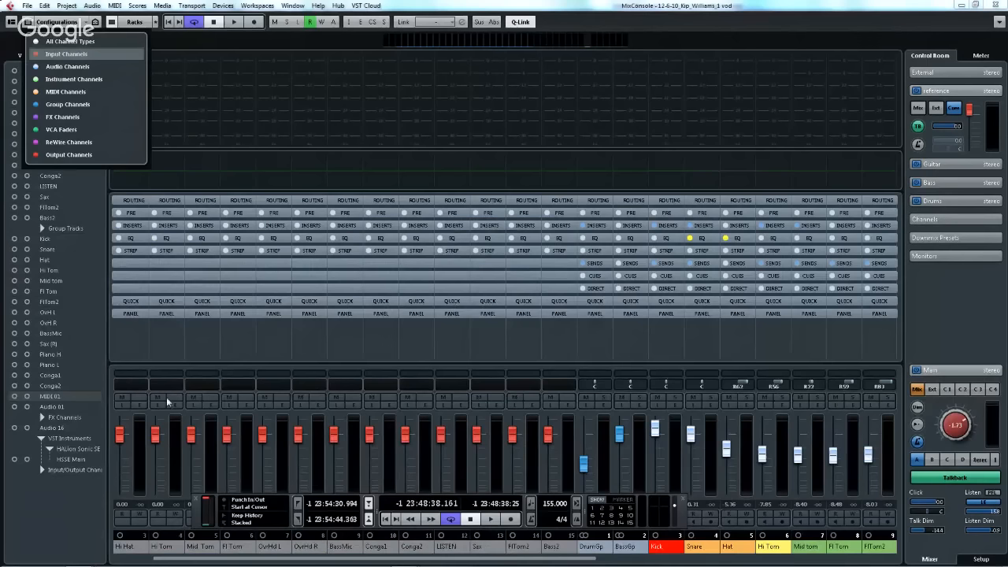
left_click(244, 93)
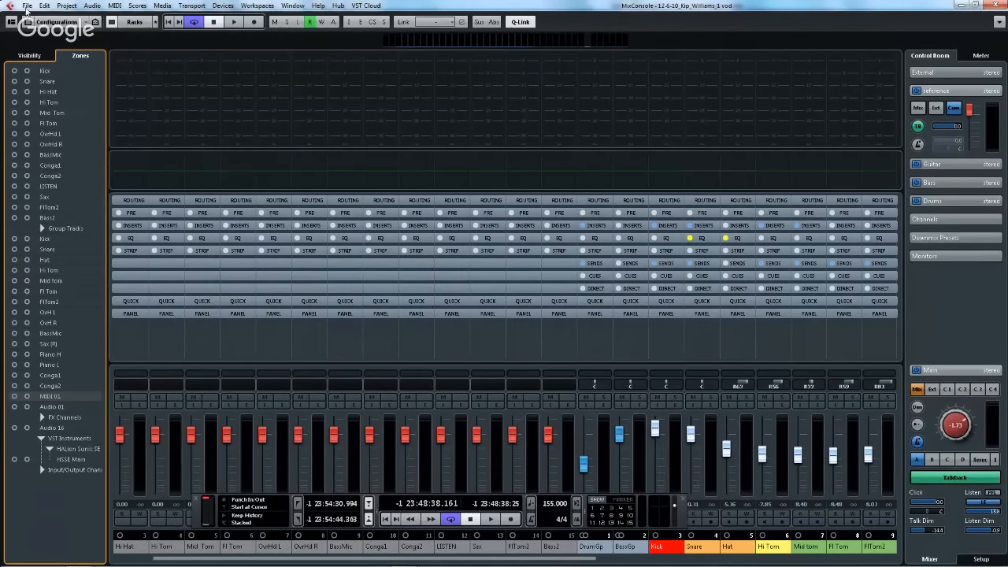
- Hide and show the Input Channels in the MixConsole once more, and close the mixer
left_click(12, 22)
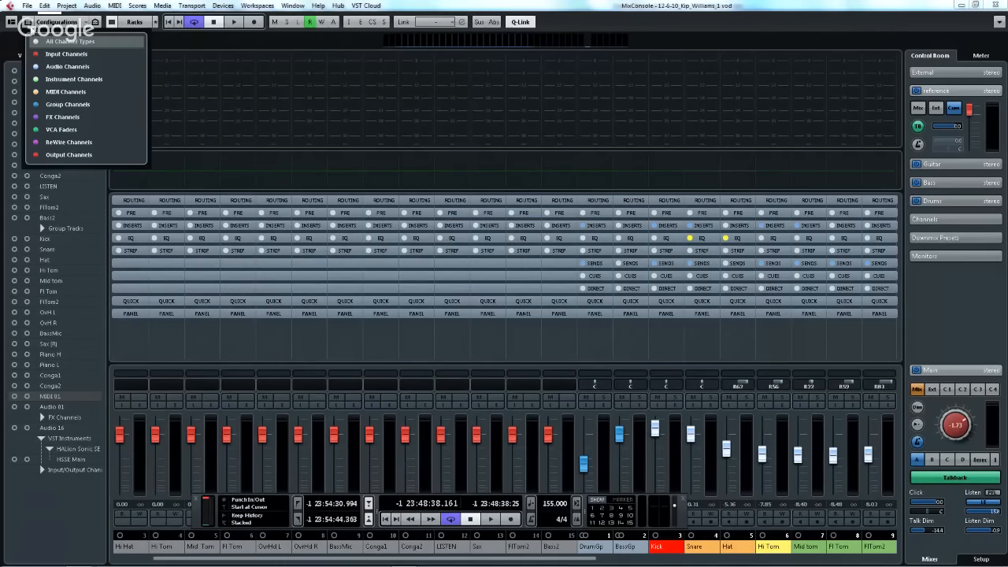
left_click(35, 55)
left_click(35, 54)
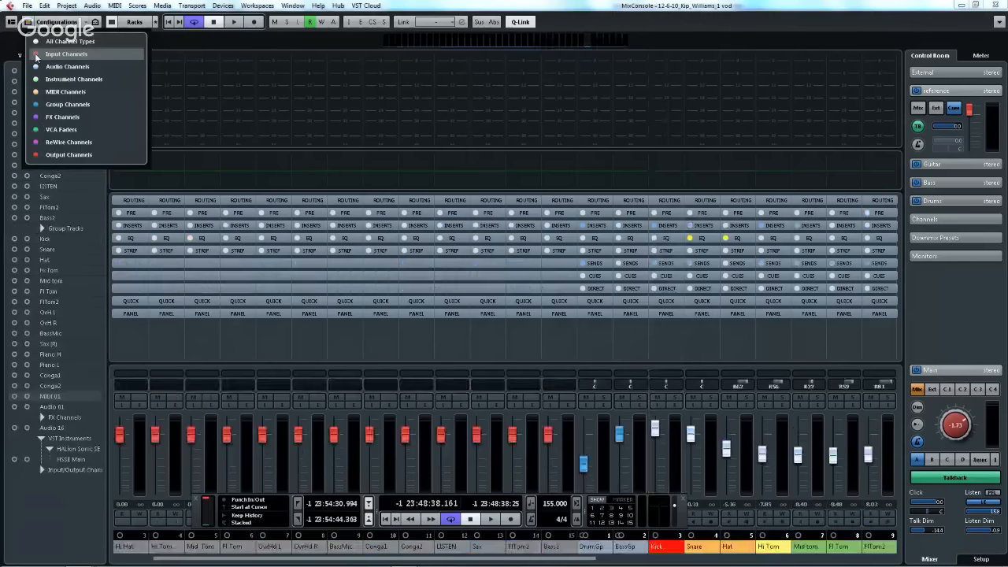
left_click(36, 54)
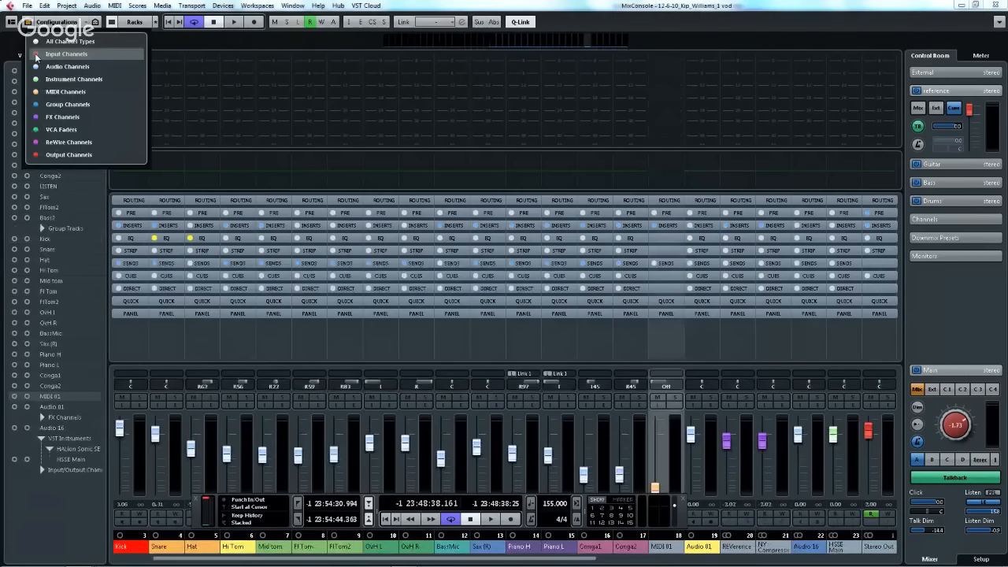
left_click(35, 54)
left_click(35, 54)
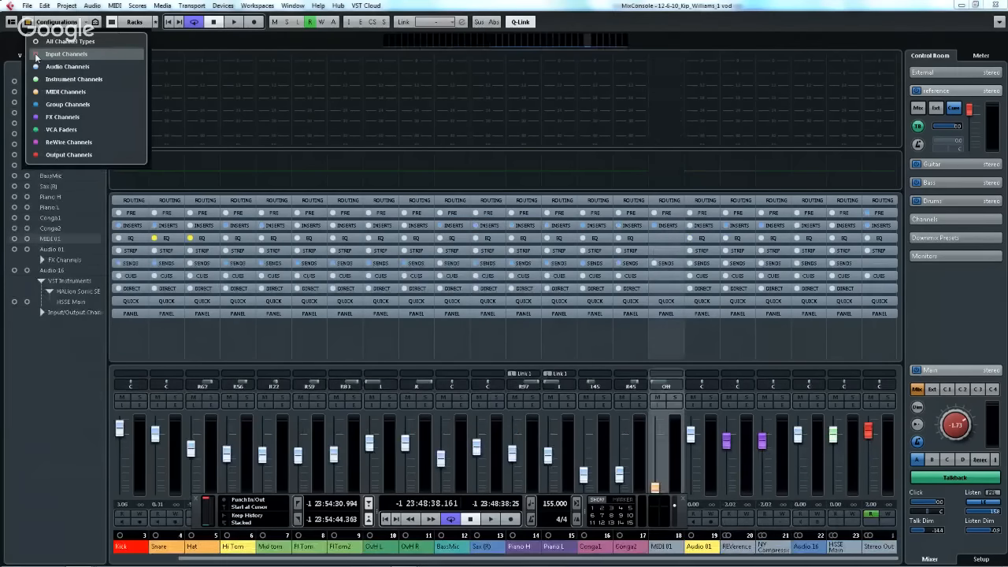
left_click(35, 54)
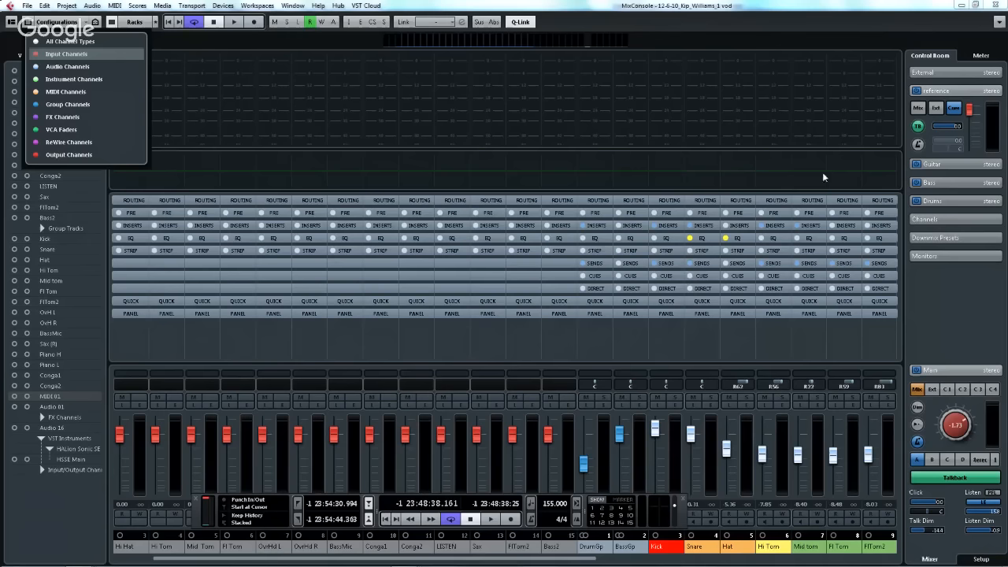
left_click(998, 6)
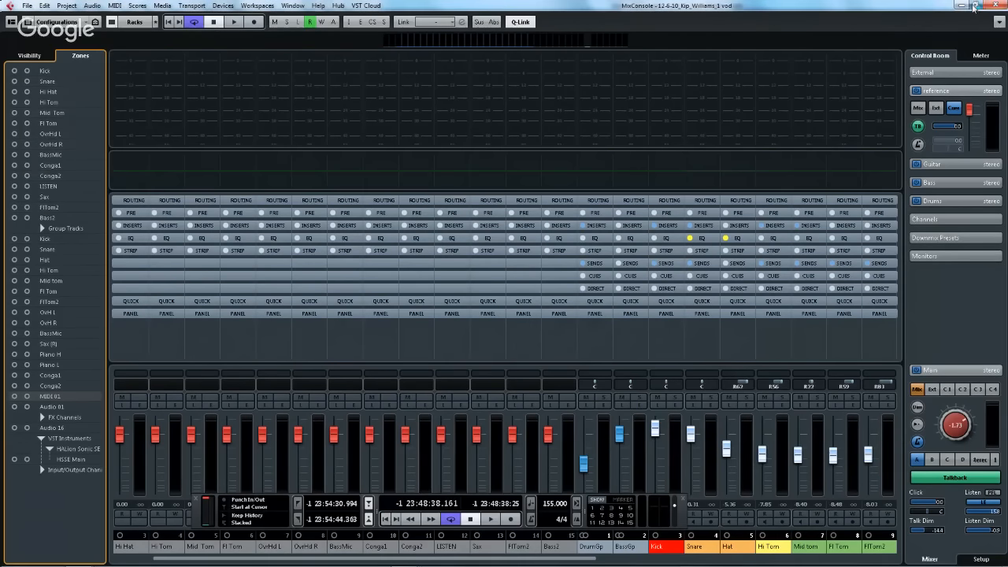
left_click(994, 4)
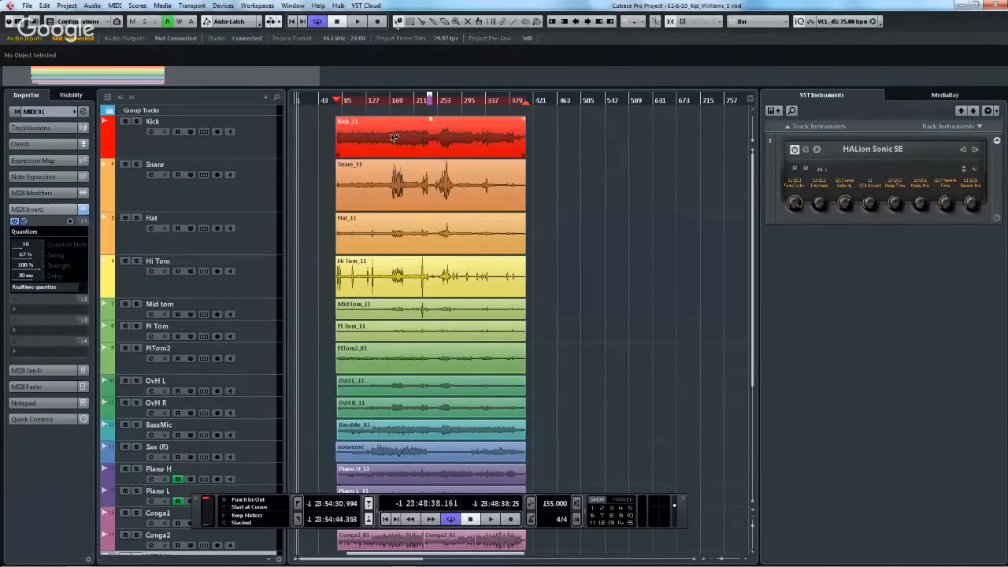
- Choose the Object Selection tool and set its mode to Normal Sizing
right_click(533, 152)
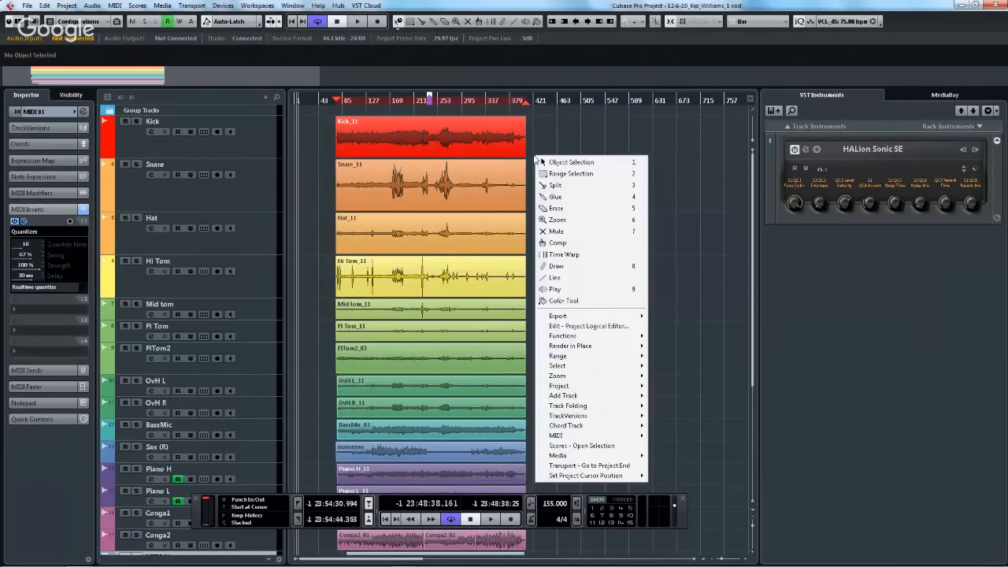
left_click(543, 162)
left_click(397, 23)
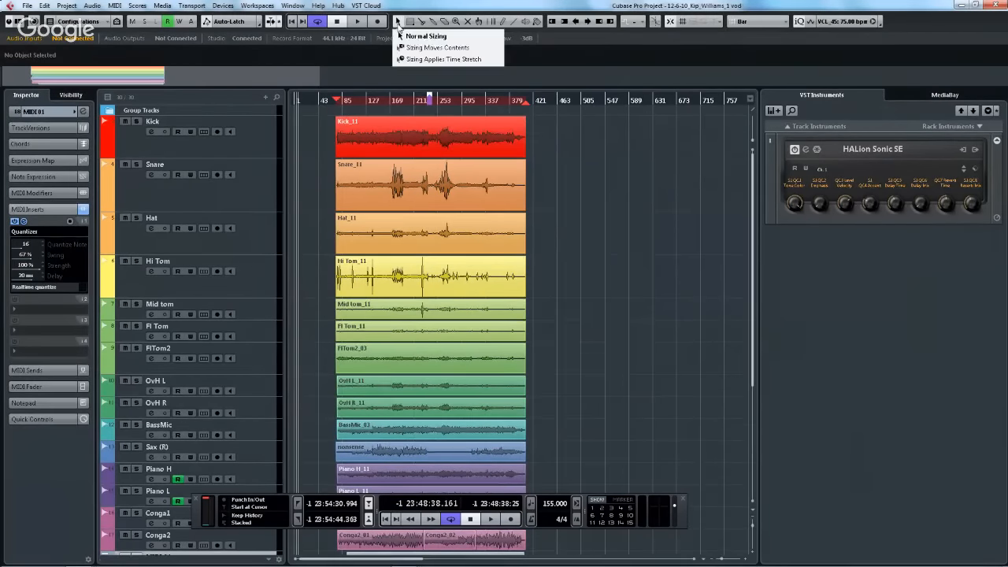
left_click(403, 35)
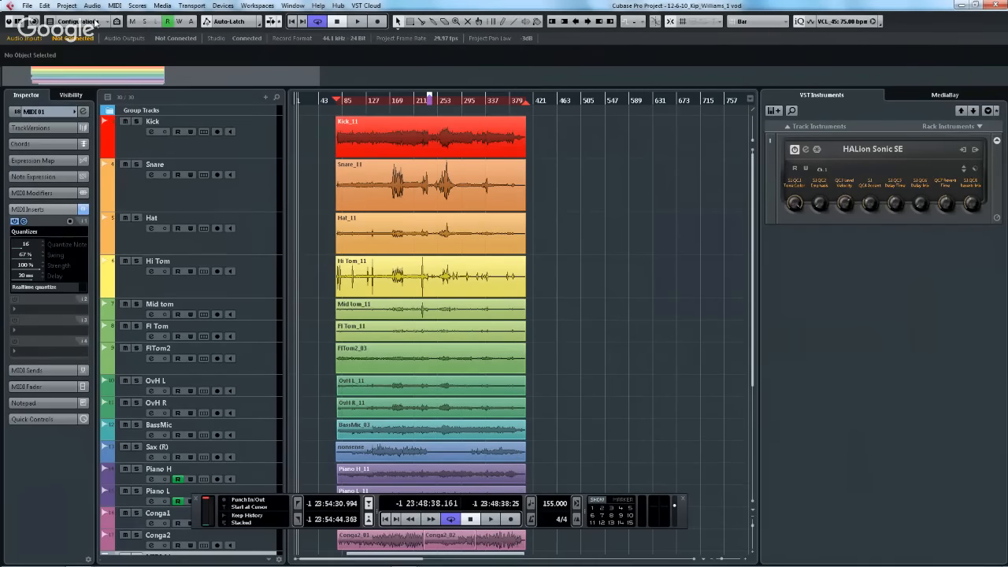
- Set the automation mode to Touch, show the Kick track's Volume automation lane and make the lane taller
left_click(237, 22)
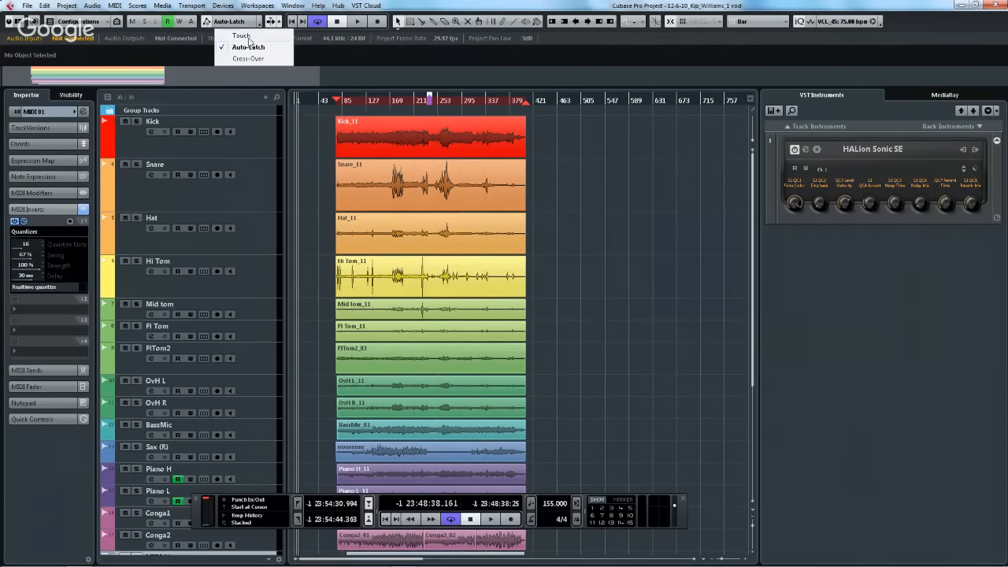
left_click(251, 38)
left_click(252, 137)
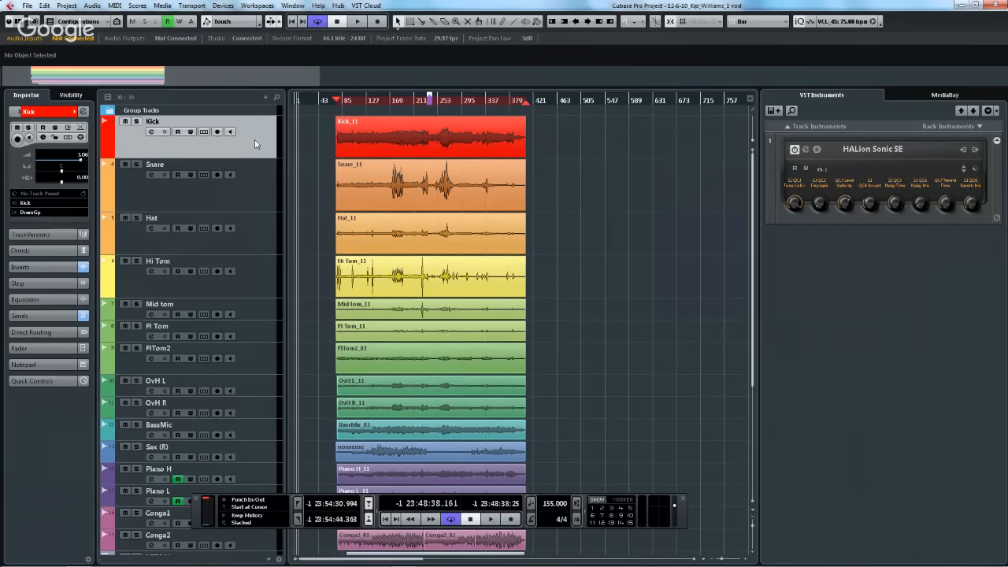
left_click(107, 154)
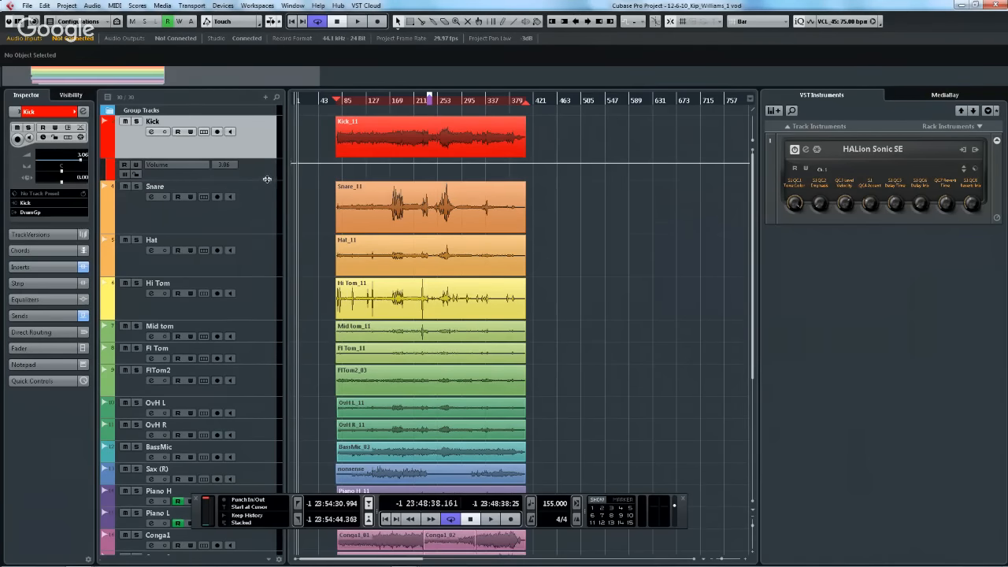
left_click_drag(267, 179, 267, 253)
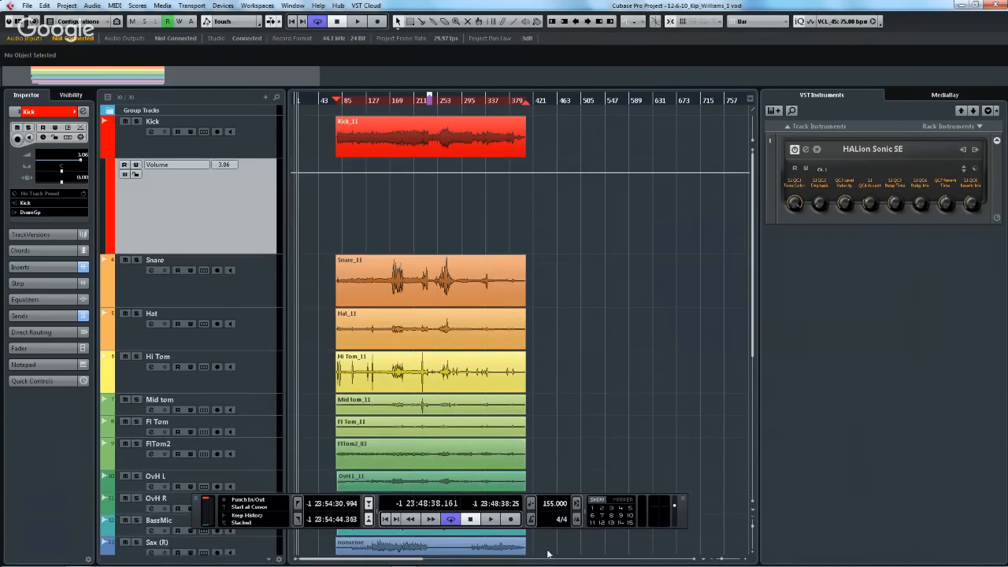
- Play from near the start of the events, write-enable Kick automation, and record a fader dip in Touch mode
left_click(490, 518)
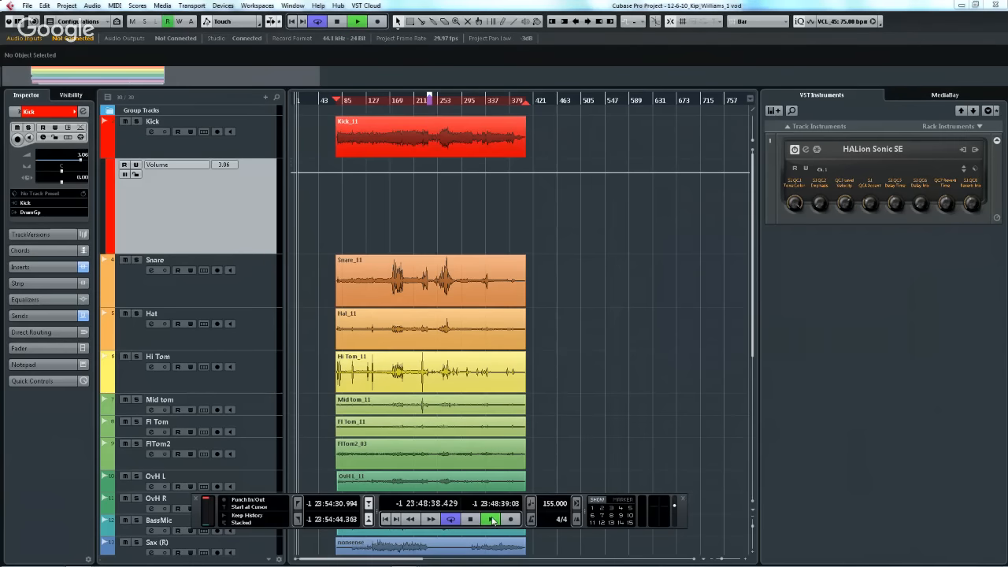
left_click(354, 97)
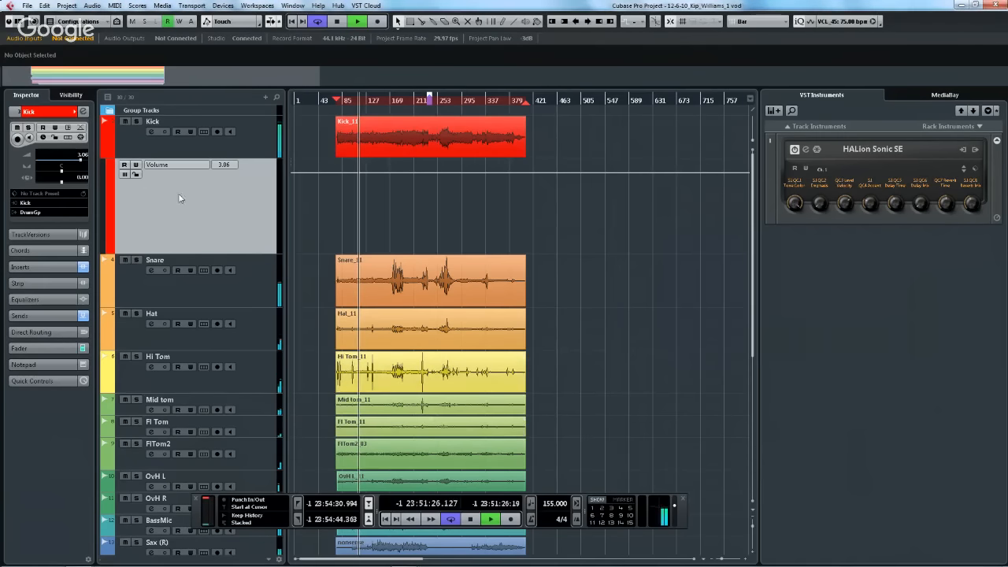
left_click(43, 348)
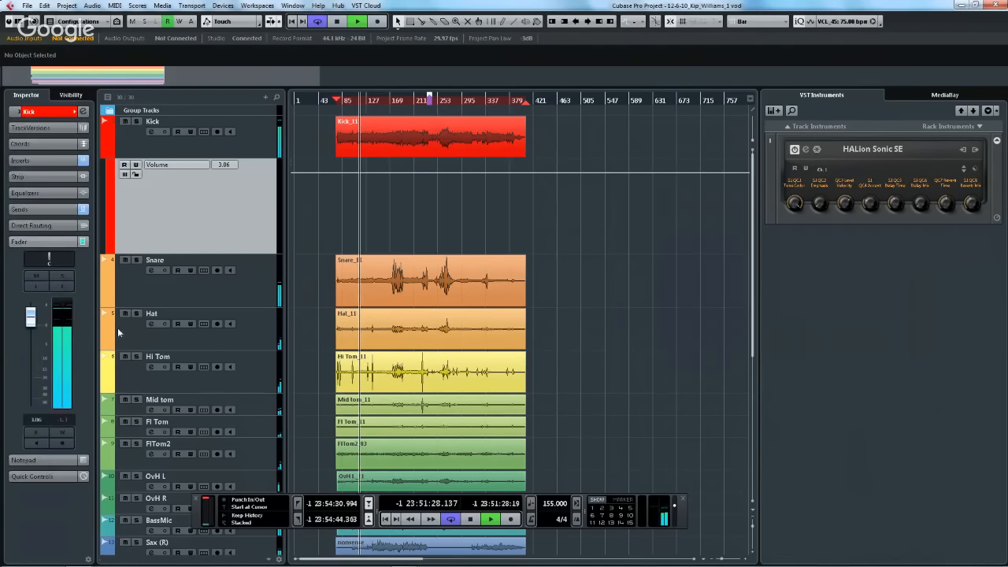
left_click(63, 433)
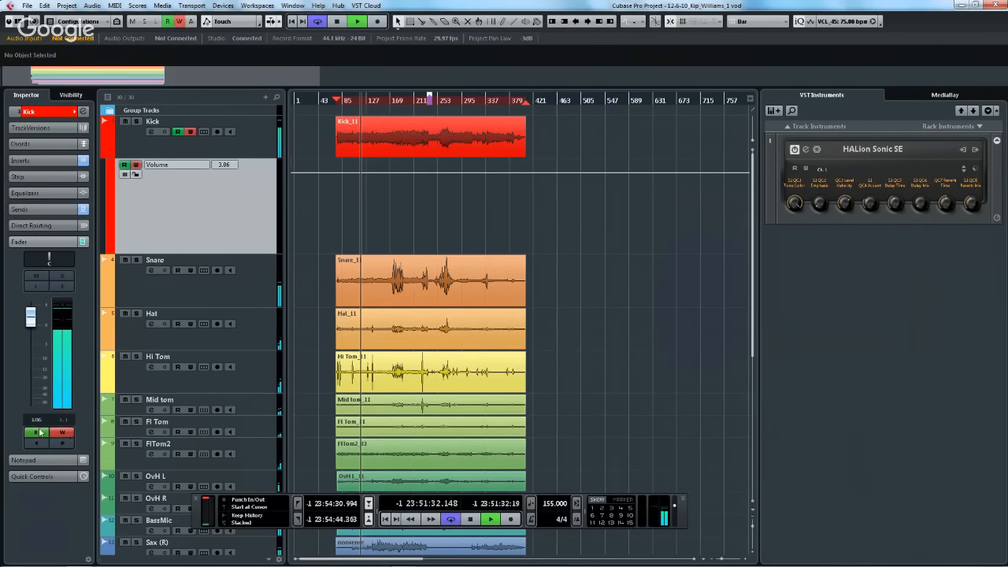
mouse_move(30, 318)
left_mouse_down()
mouse_move(30, 342)
mouse_move(30, 329)
left_mouse_up()
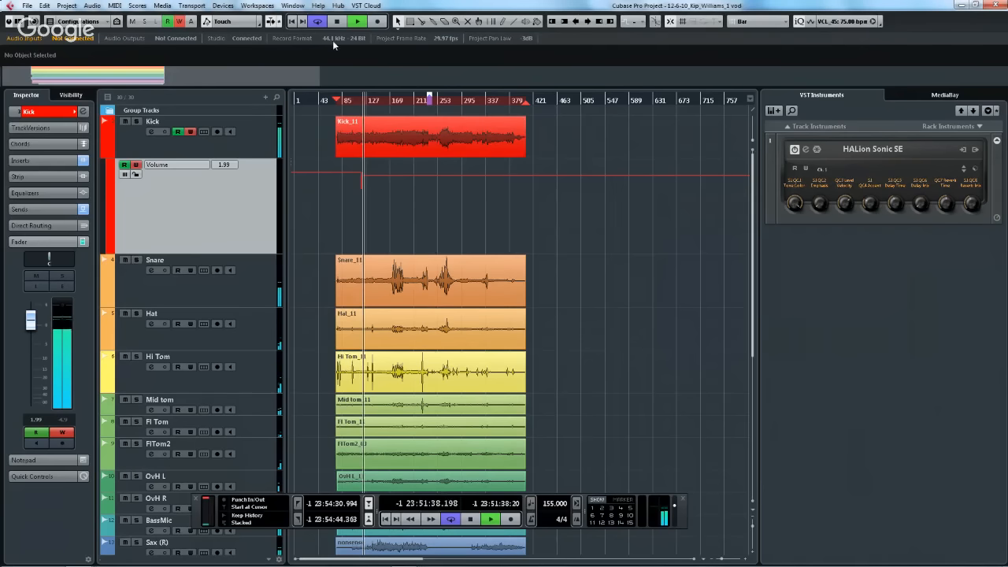
- Set the automation mode to Auto-Latch and record Kick volume moves during playback, lowering the fader to -9.17
key("h")
key("h")
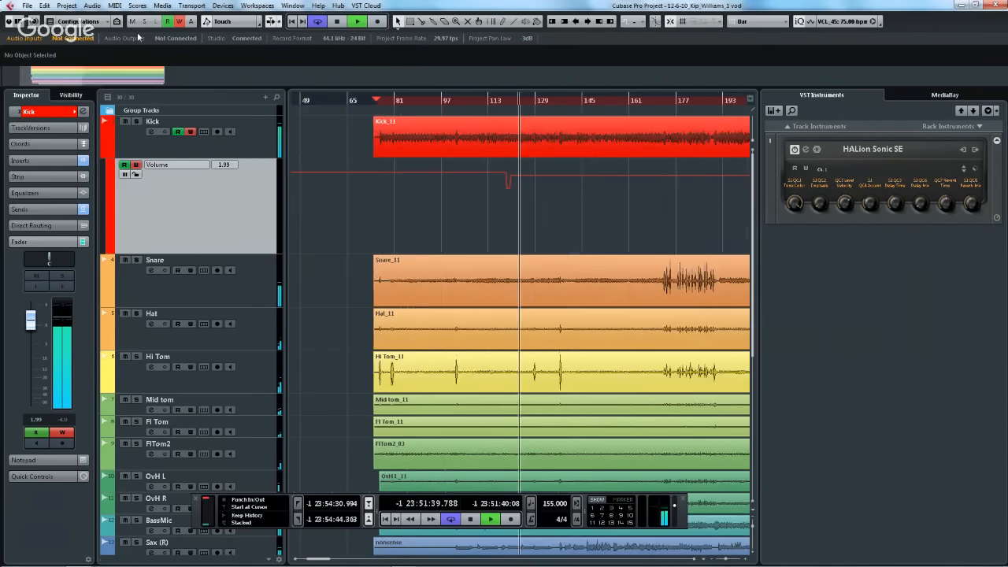
key("h")
left_click(224, 21)
left_click(245, 47)
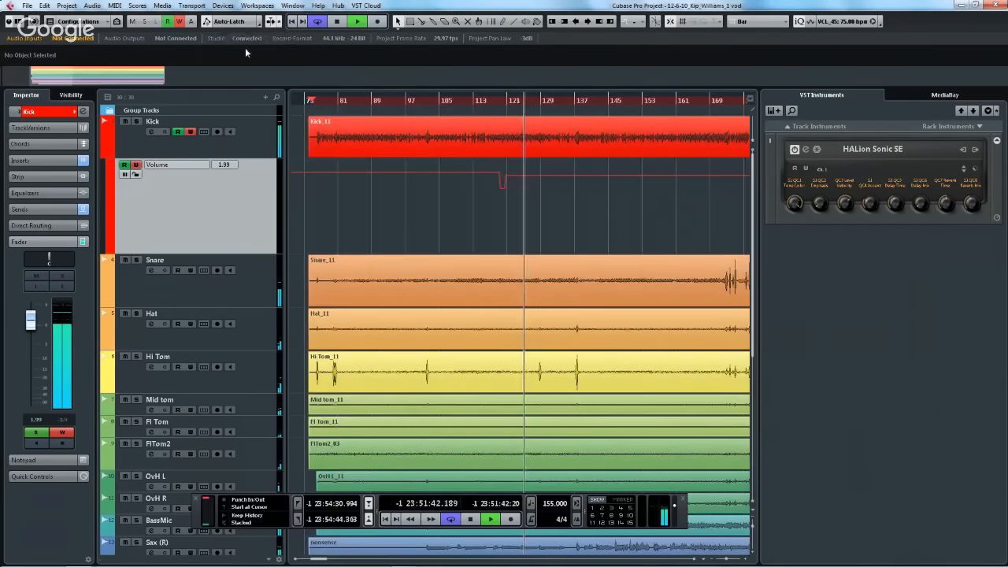
mouse_move(30, 322)
left_mouse_down()
mouse_move(30, 333)
mouse_move(30, 321)
left_mouse_up()
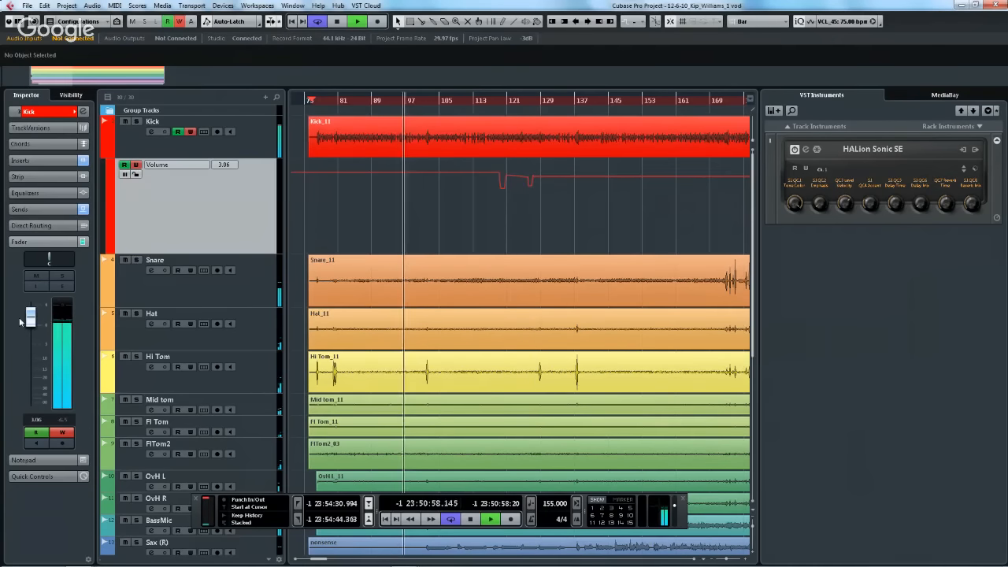
left_click_drag(30, 316, 31, 361)
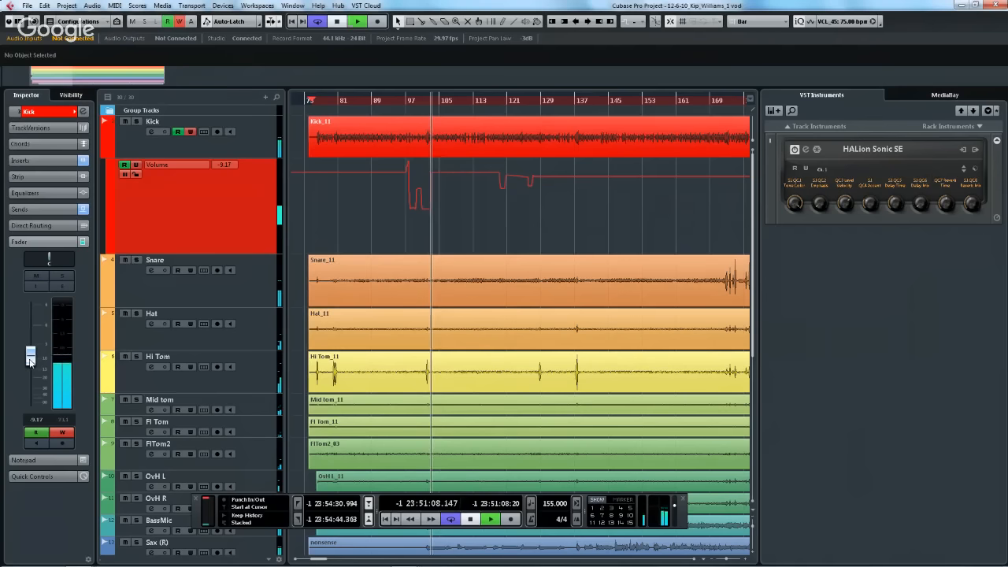
- Stop playback and set the automation mode to Cross-Over
key("space")
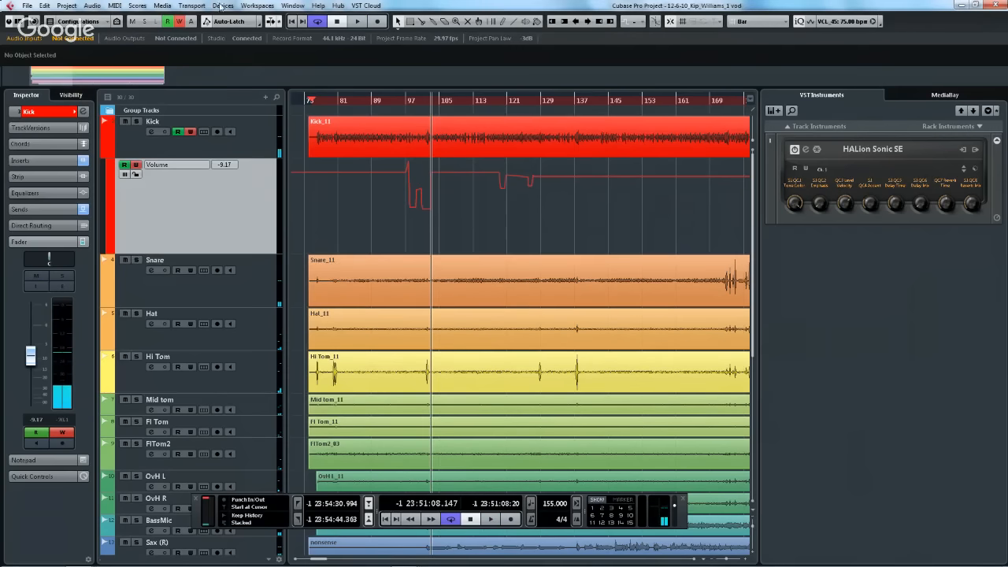
left_click(230, 21)
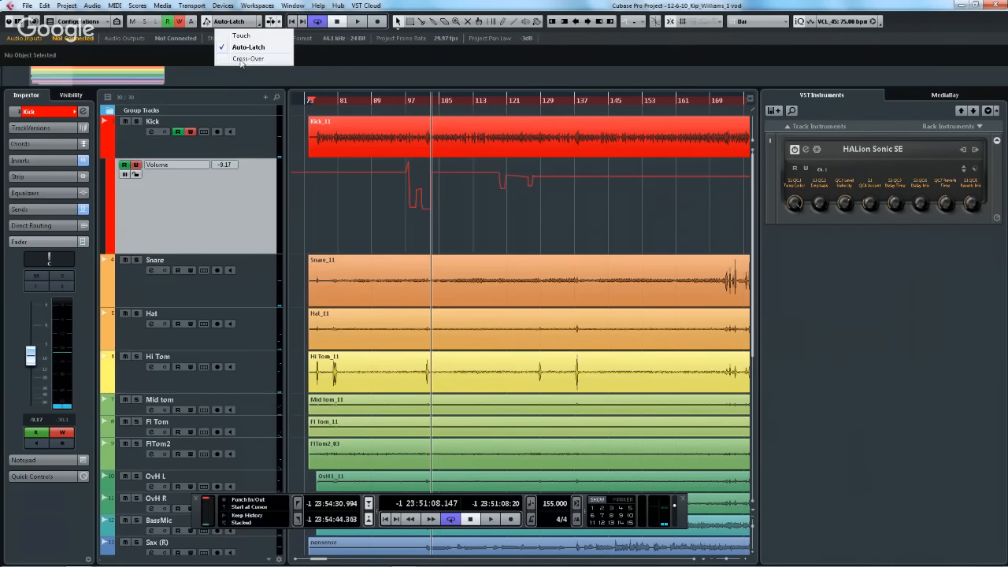
left_click(241, 59)
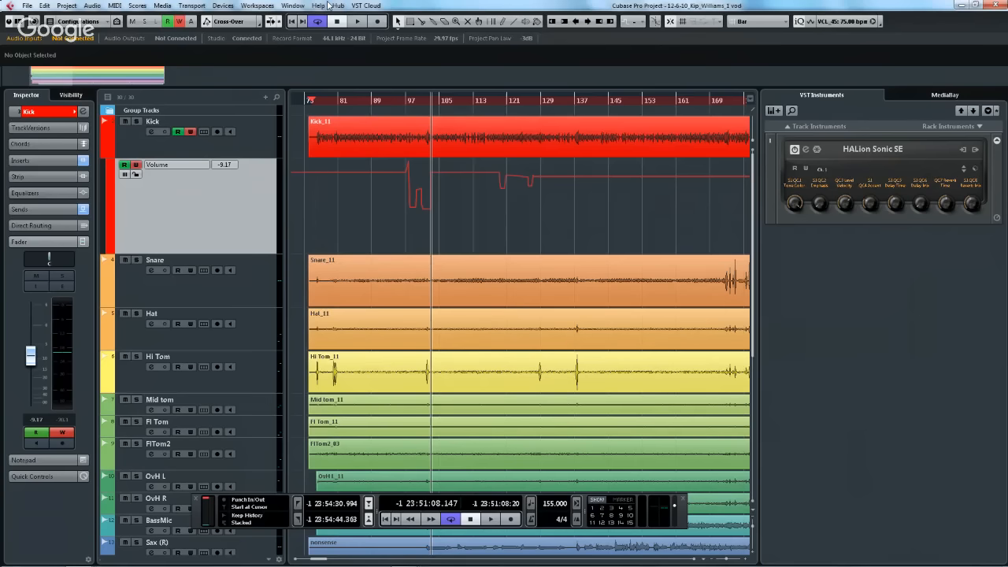
- Open the Plug-in Manager, hide and show the VST 2 Plug-in Path Settings, and close the manager
scroll(344, 231, "down", 5)
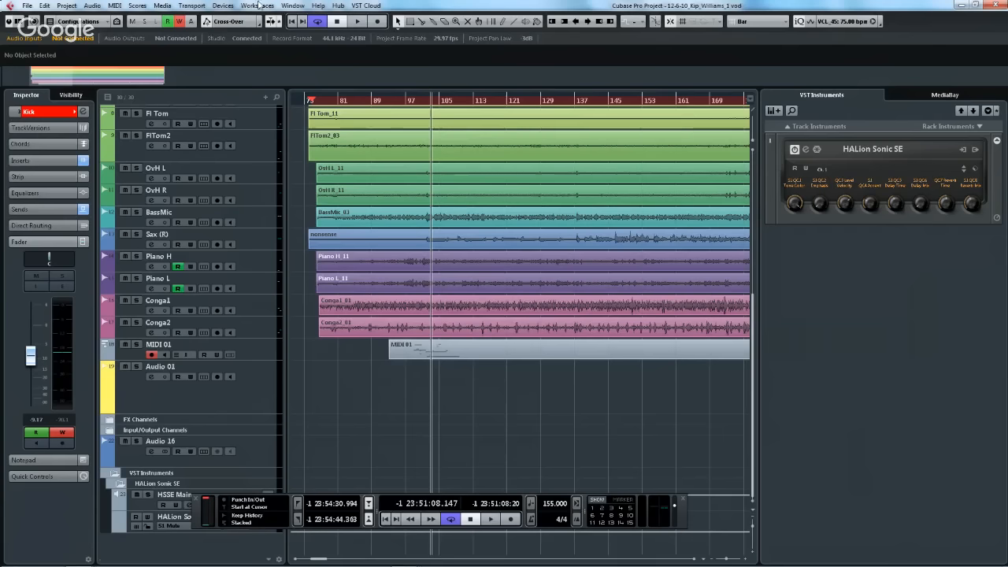
left_click(223, 6)
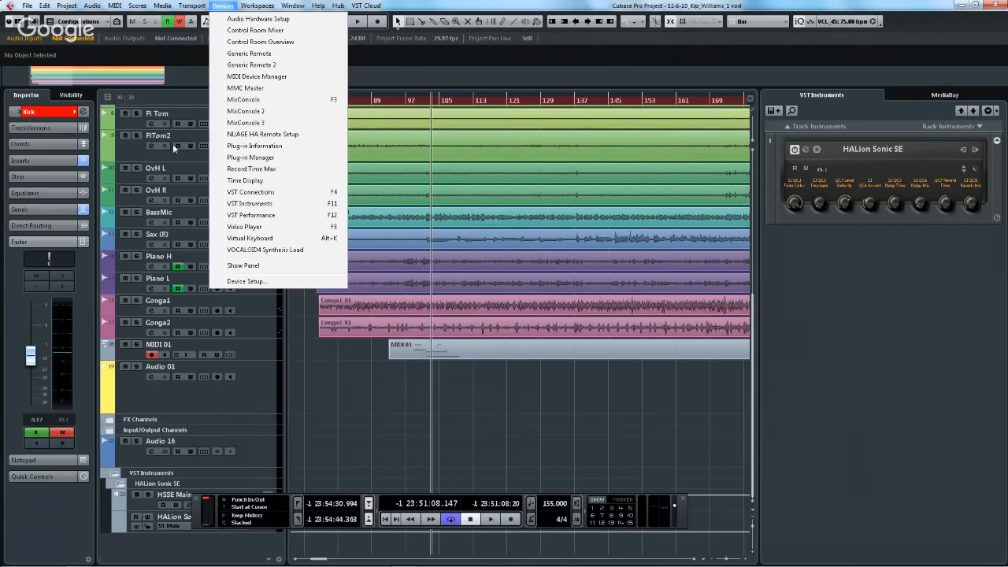
left_click(270, 158)
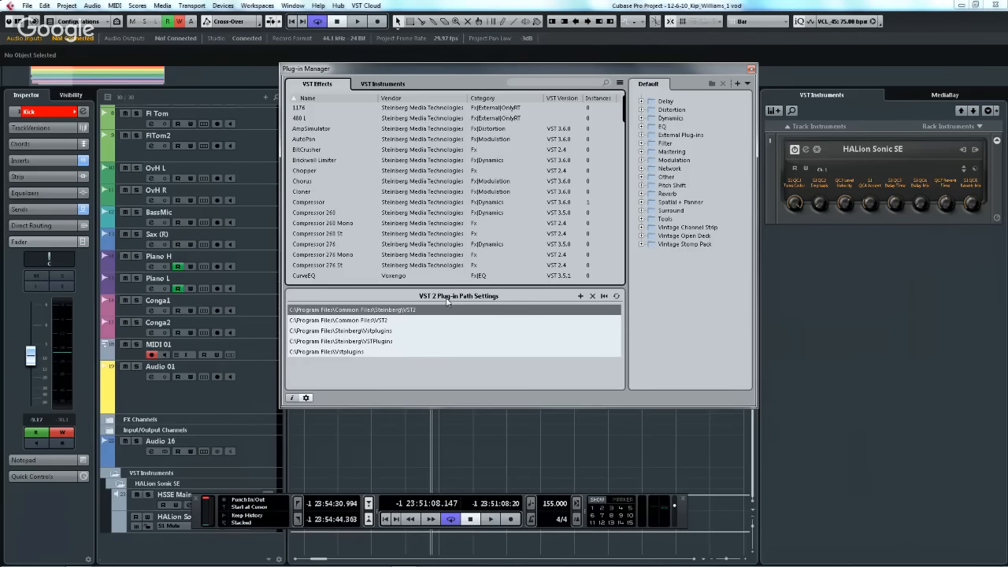
left_click(306, 398)
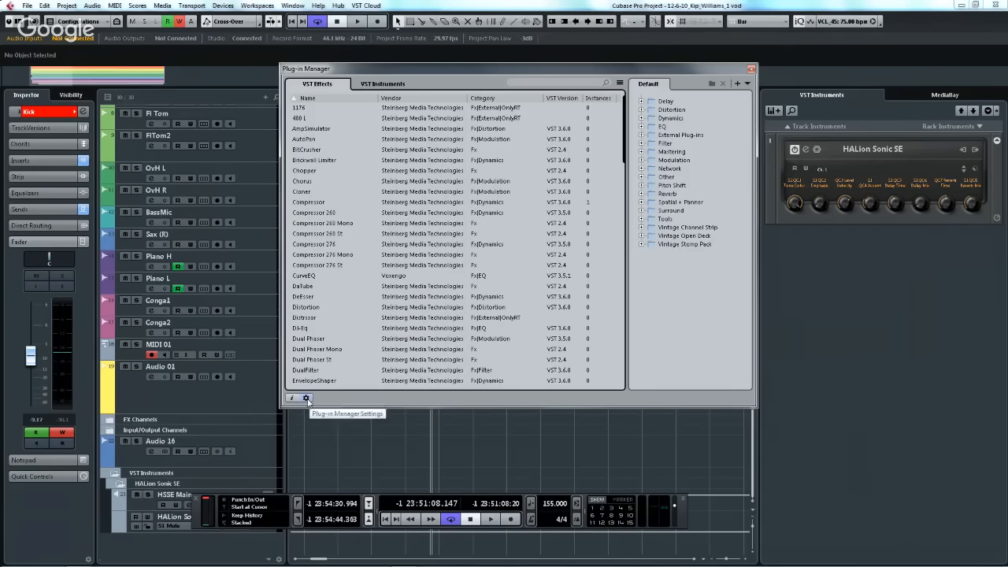
left_click(306, 398)
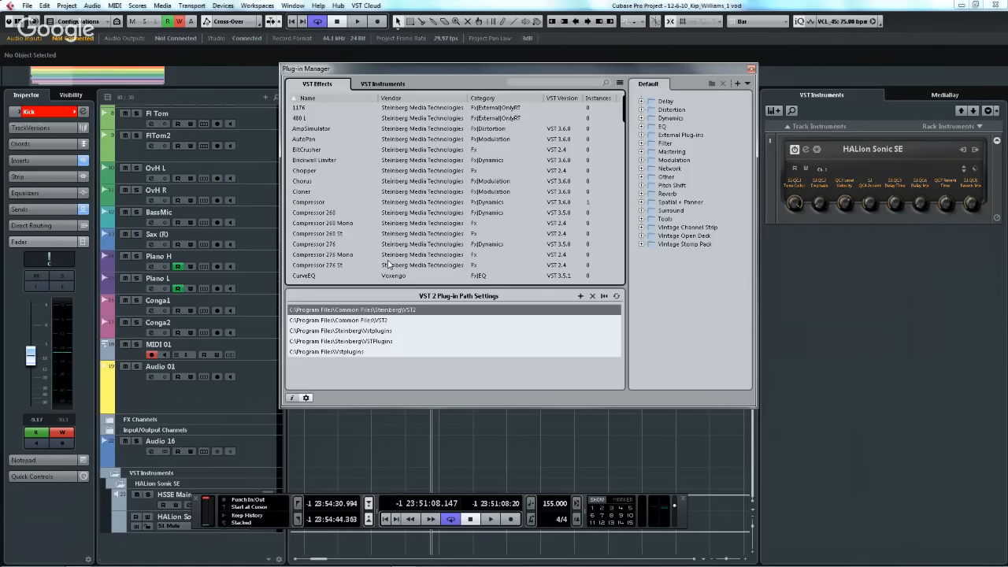
left_click(751, 68)
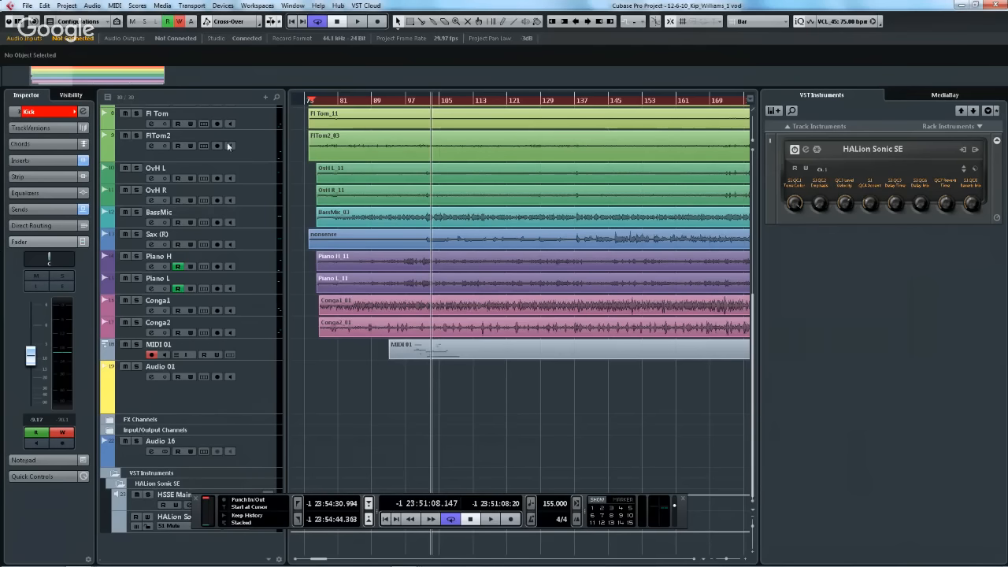
- Add one MIDI track below the Audio 01 track
right_click(241, 393)
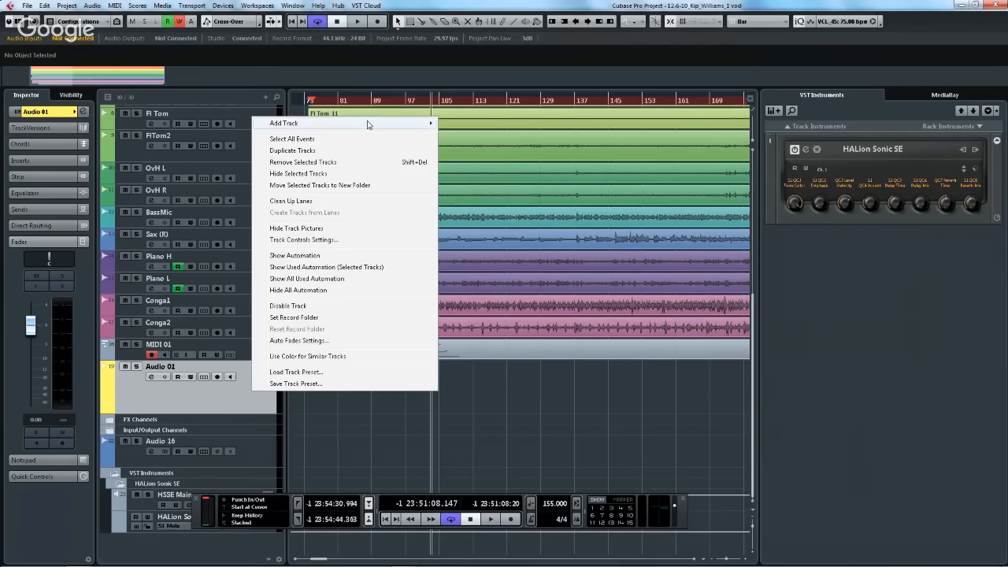
mouse_move(370, 124)
left_click(487, 146)
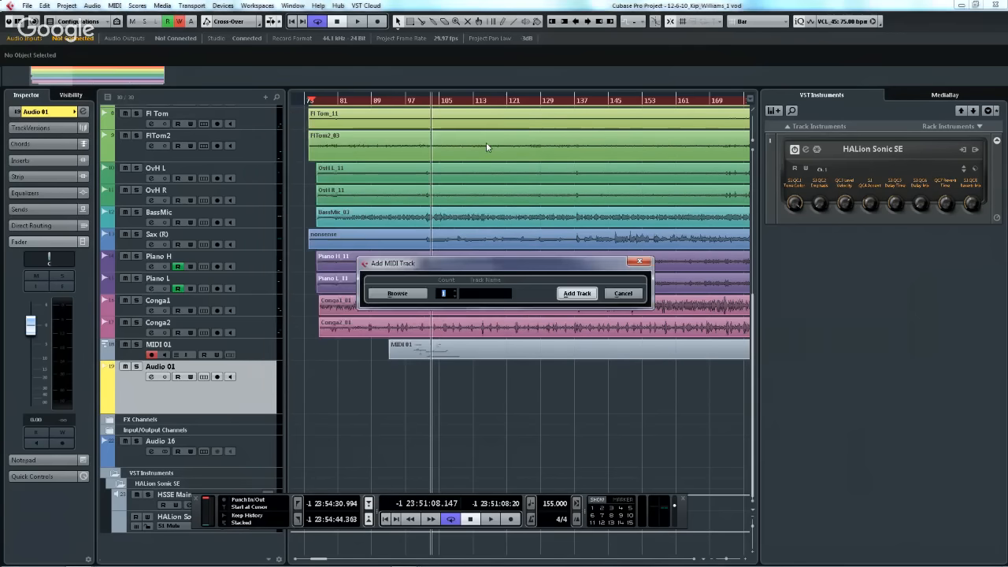
left_click(558, 292)
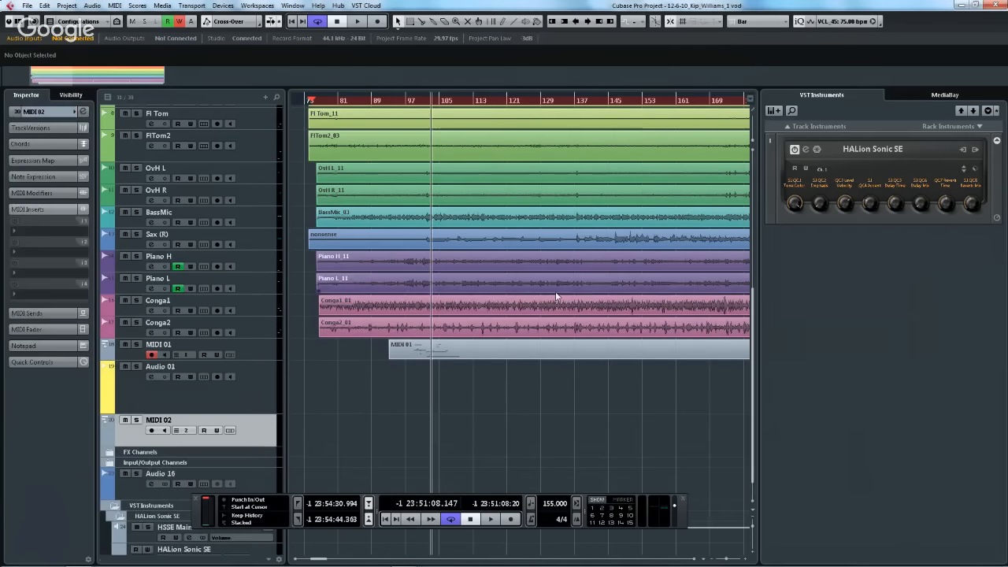
- Insert Beat Designer on the new MIDI track and enter steps for side stick, hand clap, snares, low floor tom and closed hi-hat
left_click(44, 242)
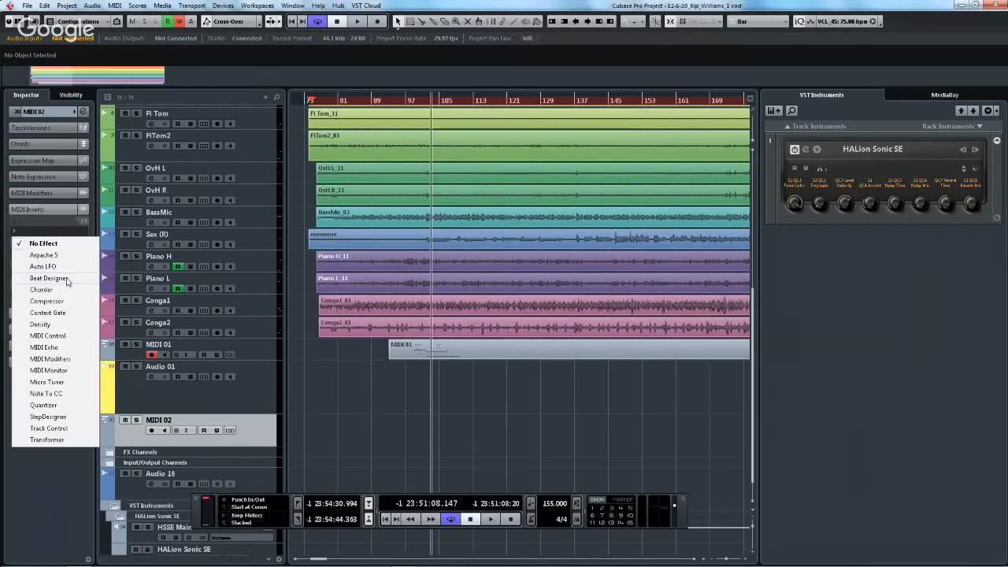
left_click(67, 280)
left_click_drag(345, 147, 384, 146)
left_click(365, 205)
left_click(505, 230)
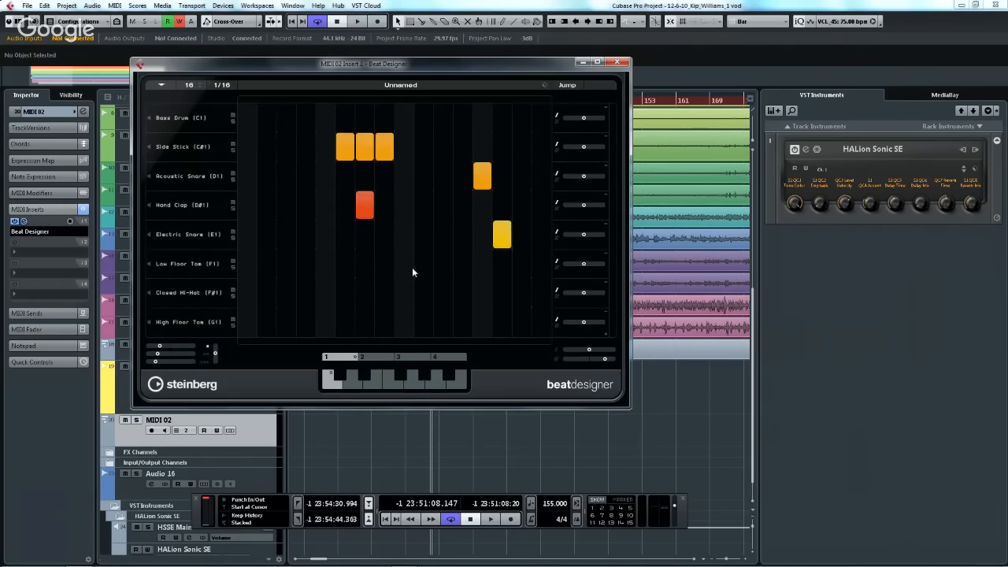
left_click_drag(336, 303, 501, 292)
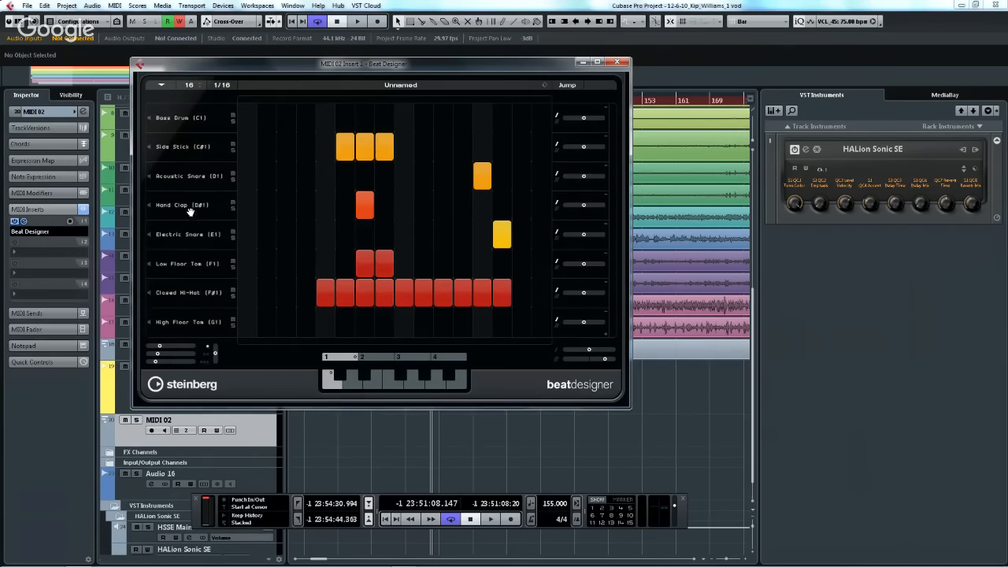
- Examine Beat Designer's pattern functions for inserting patterns at the cursor or left locator, and close the plug-in
left_click(161, 86)
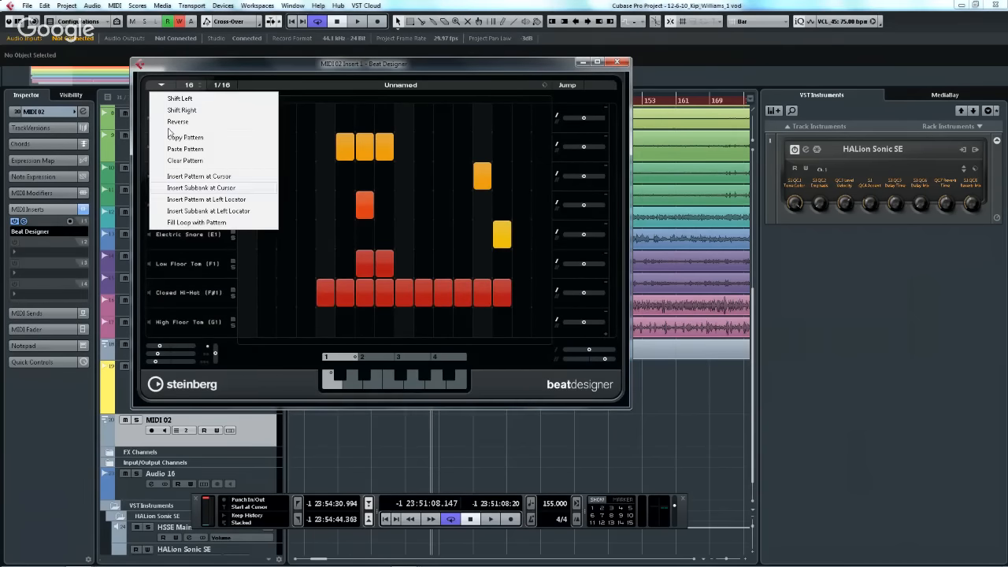
left_click(288, 159)
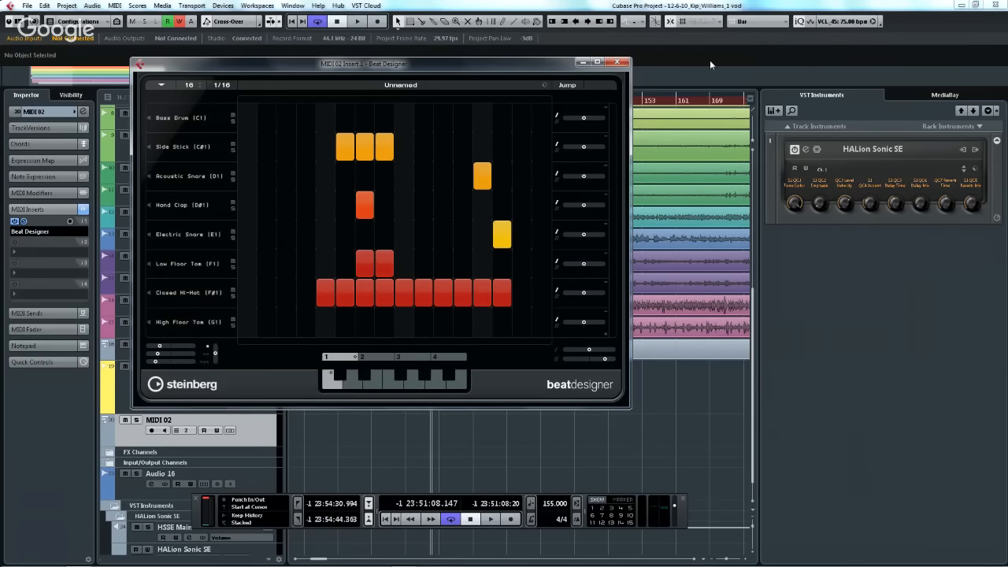
left_click(619, 62)
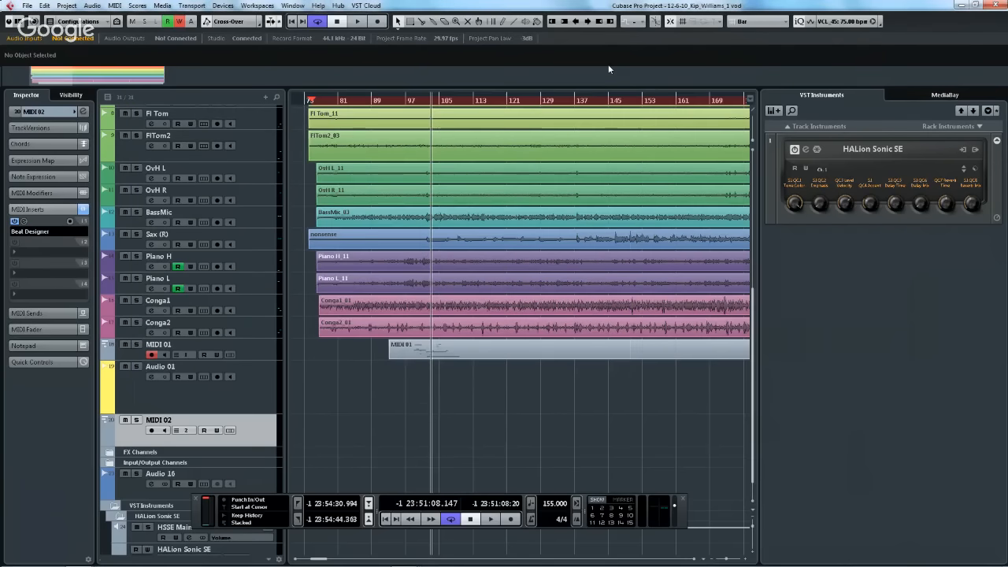
- Insert a second Beat Designer in the next free MIDI insert of the MIDI 02 track and close its window
right_click(398, 448)
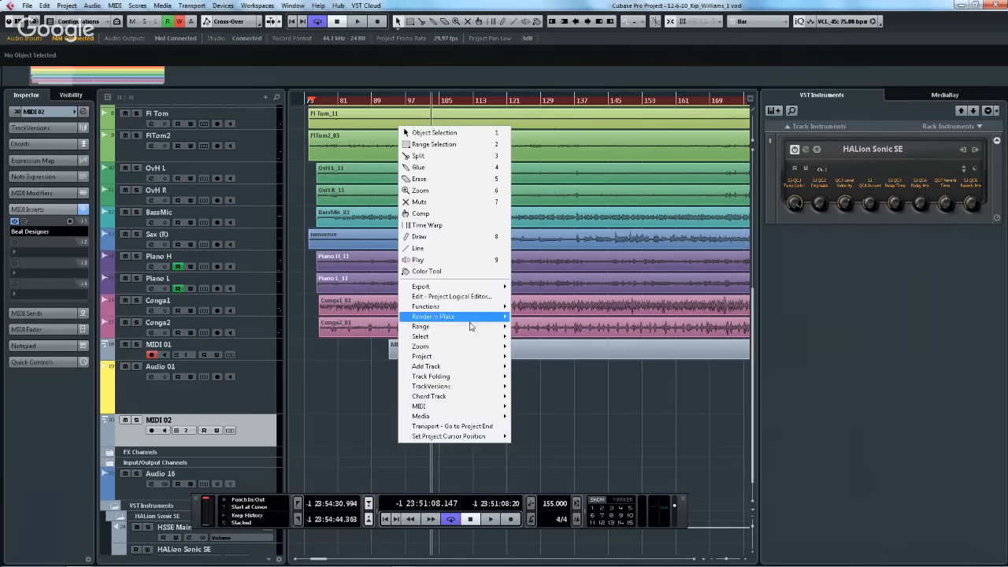
left_click(22, 248)
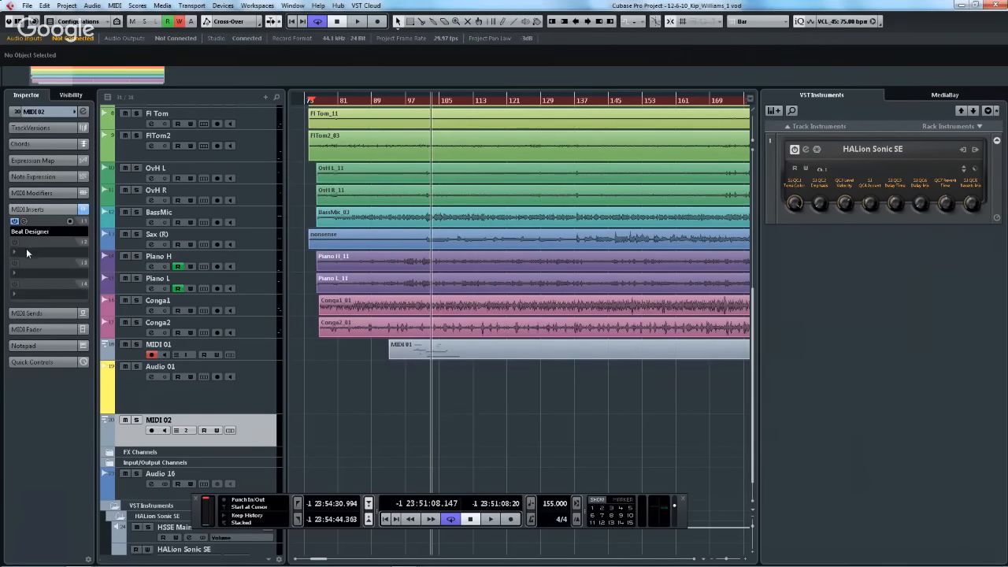
left_click(26, 248)
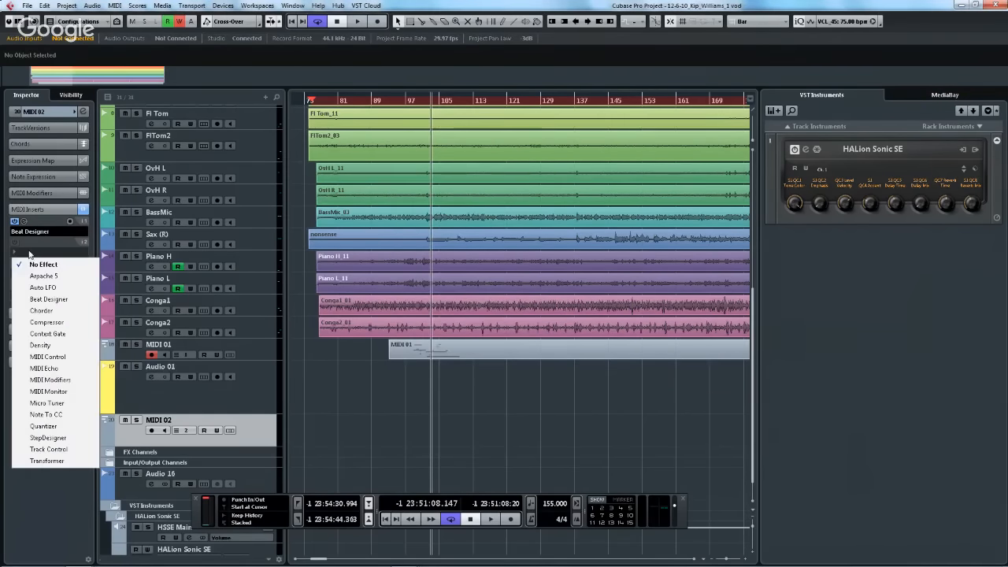
left_click(46, 299)
scroll(196, 117, "down", 1)
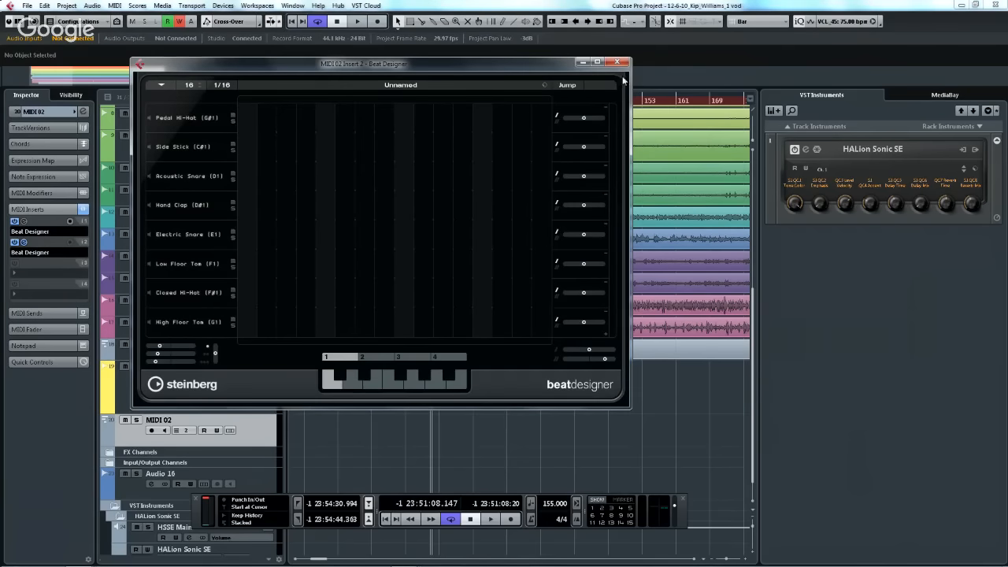
left_click(617, 63)
- Draw an empty part about 32 bars long on the MIDI 02 track, starting at bar 103, and return to Object Selection
right_click(414, 96)
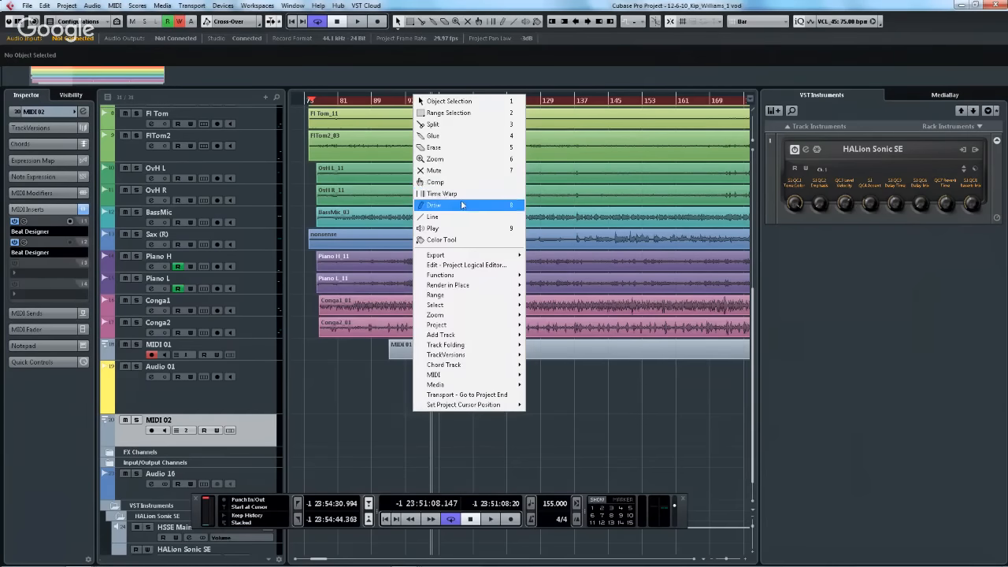
left_click(463, 207)
left_click_drag(434, 424, 566, 426)
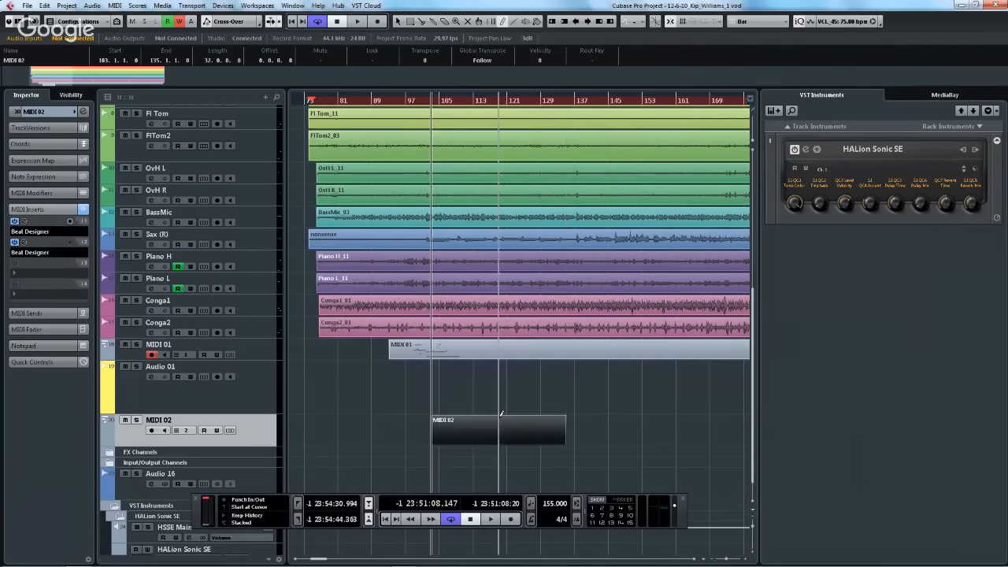
right_click(501, 417)
left_click(537, 38)
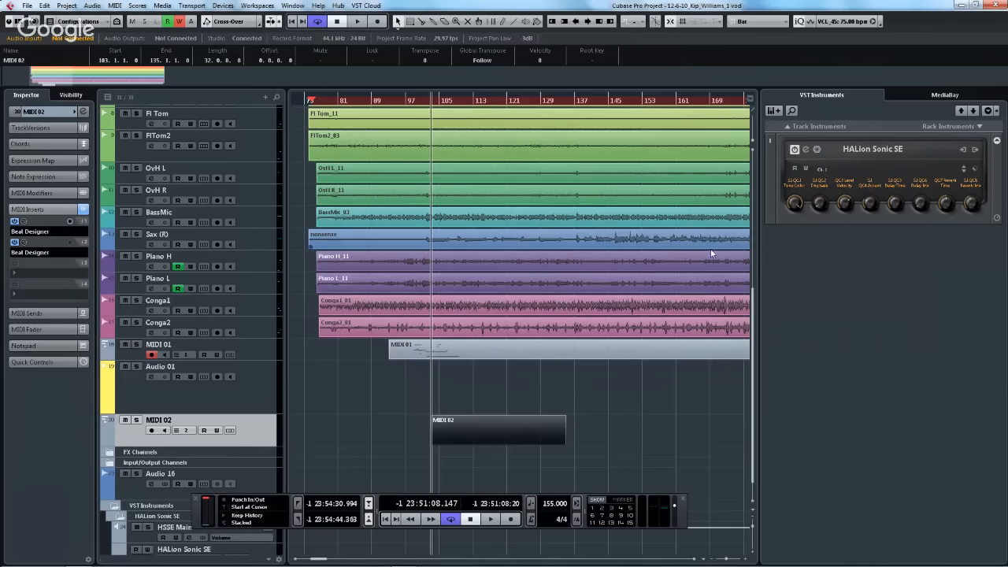
- Add one instrument track that uses Groove Agent SE and is routed to Stereo Out
right_click(804, 278)
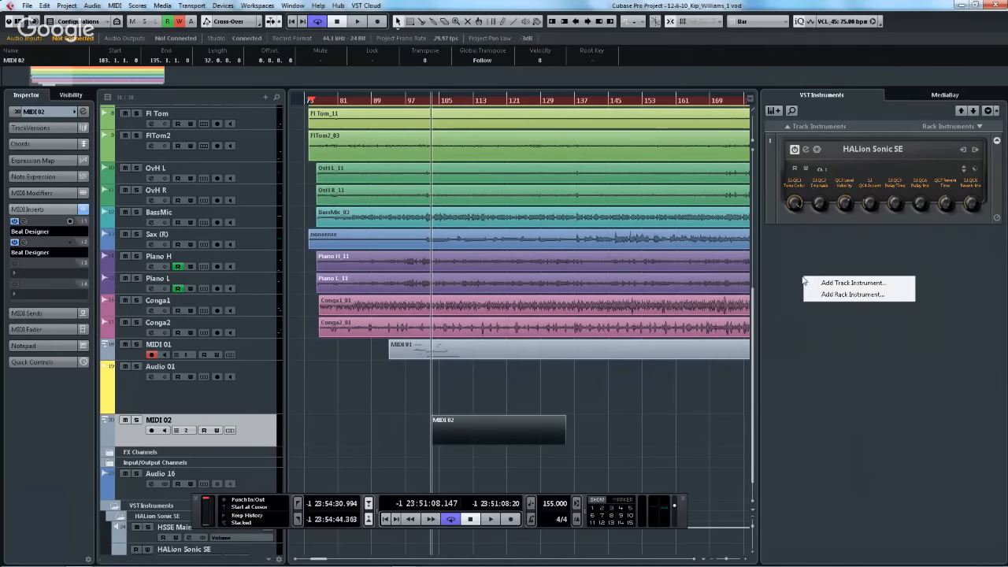
left_click(854, 282)
left_click(478, 118)
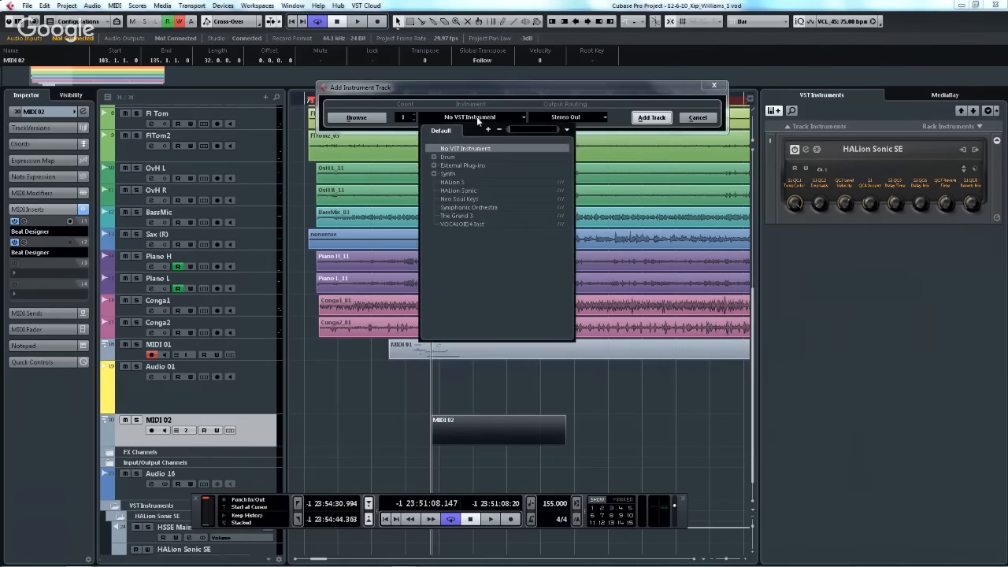
left_click(434, 158)
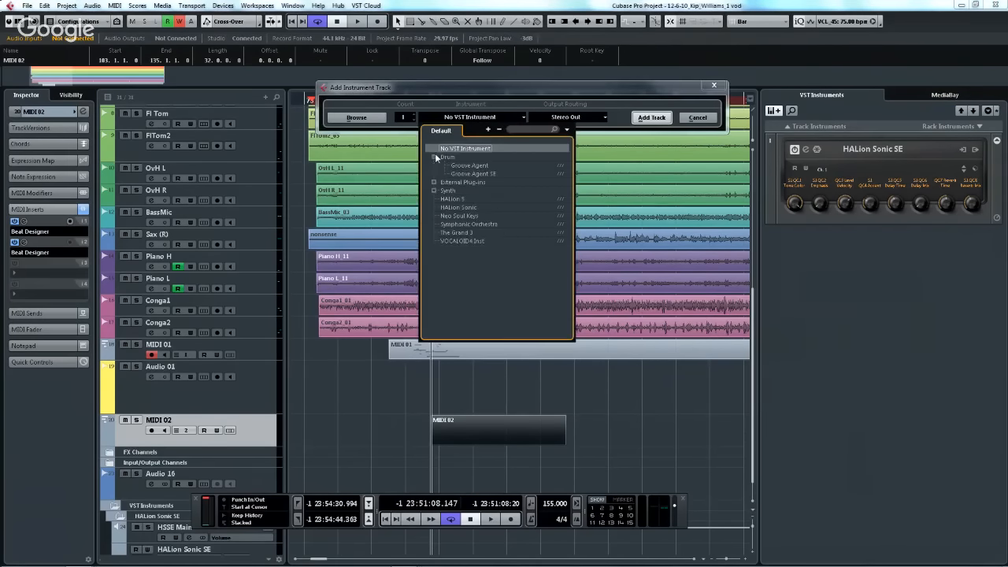
left_click(475, 173)
left_click(652, 117)
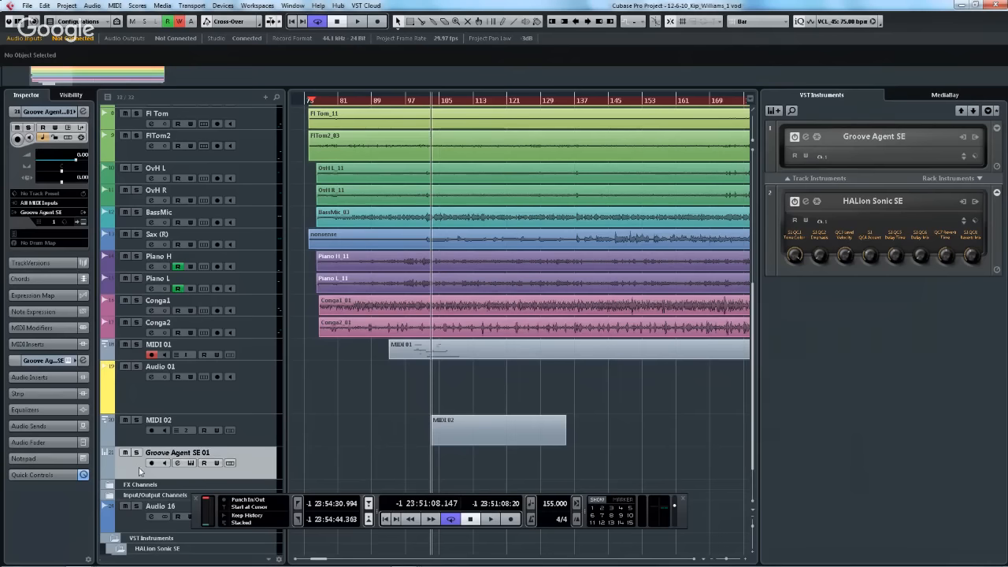
- Load the Simon Says SE kit into Groove Agent SE and create a drum map from the instrument
left_click(38, 242)
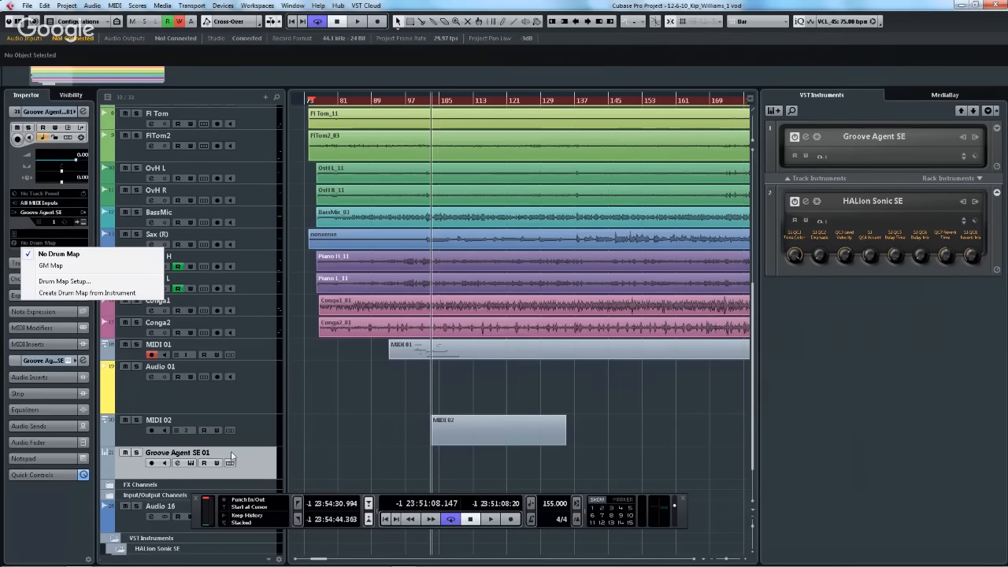
left_click(807, 137)
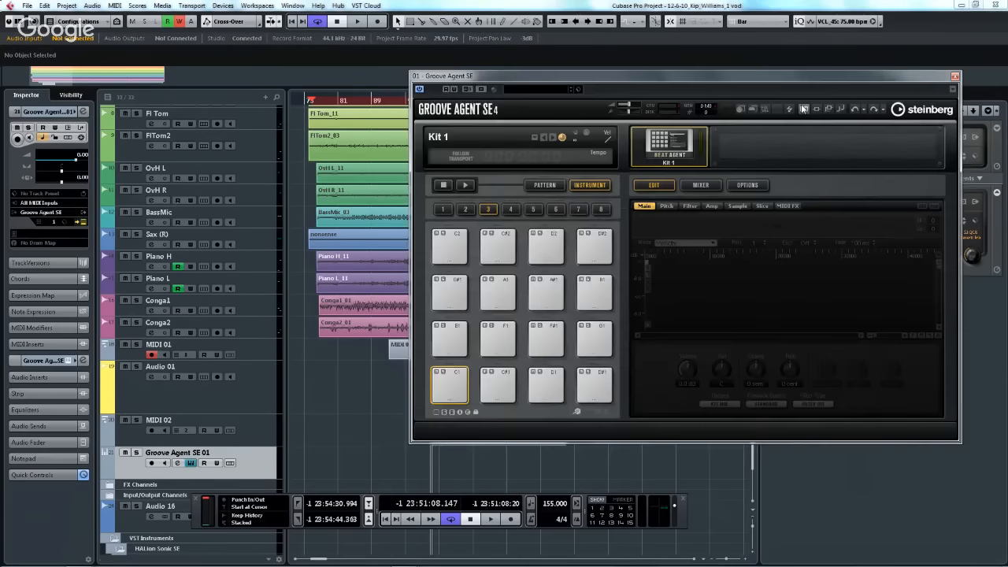
right_click(675, 138)
left_click(736, 158)
left_click(430, 213)
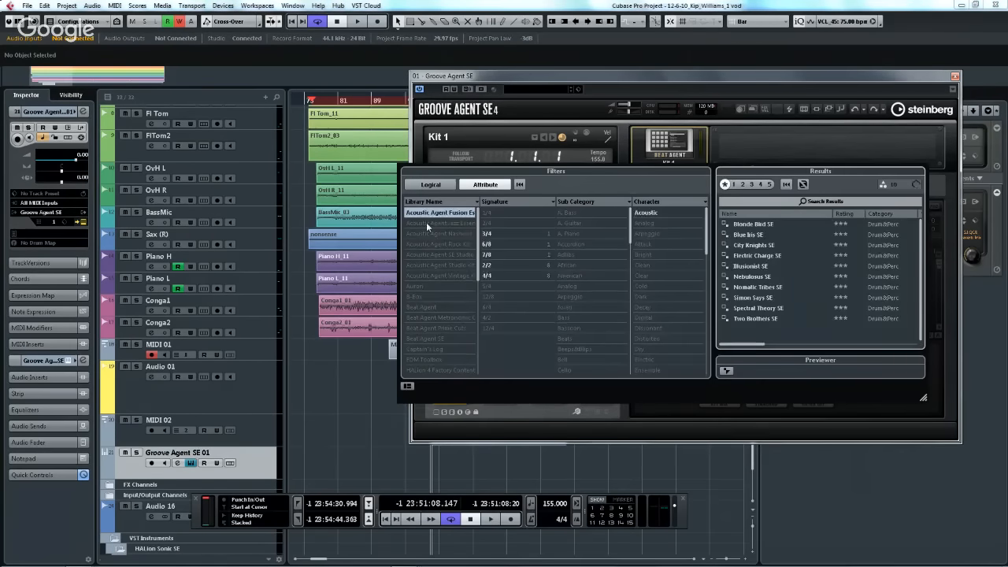
left_click(763, 298)
double_click(764, 297)
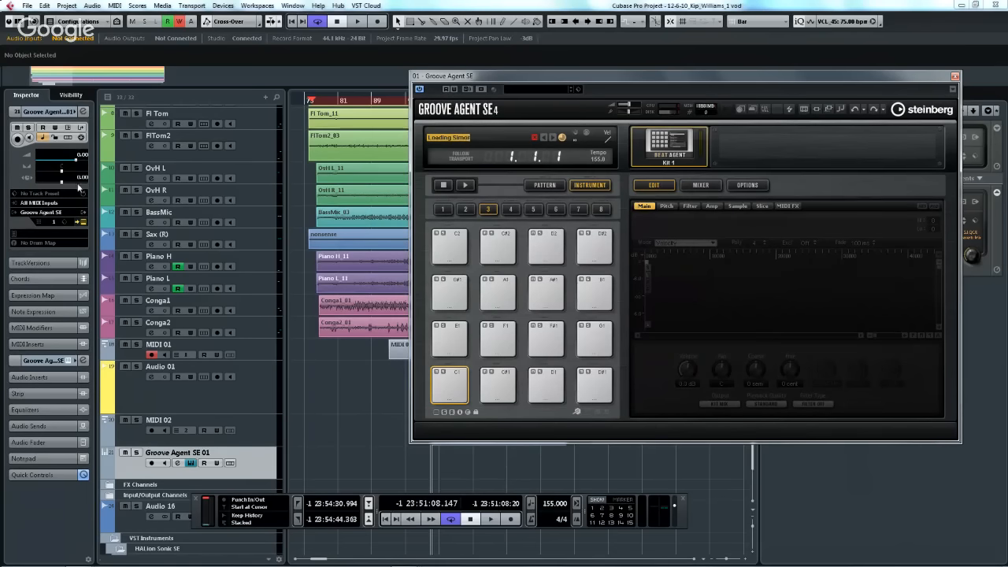
left_click(44, 245)
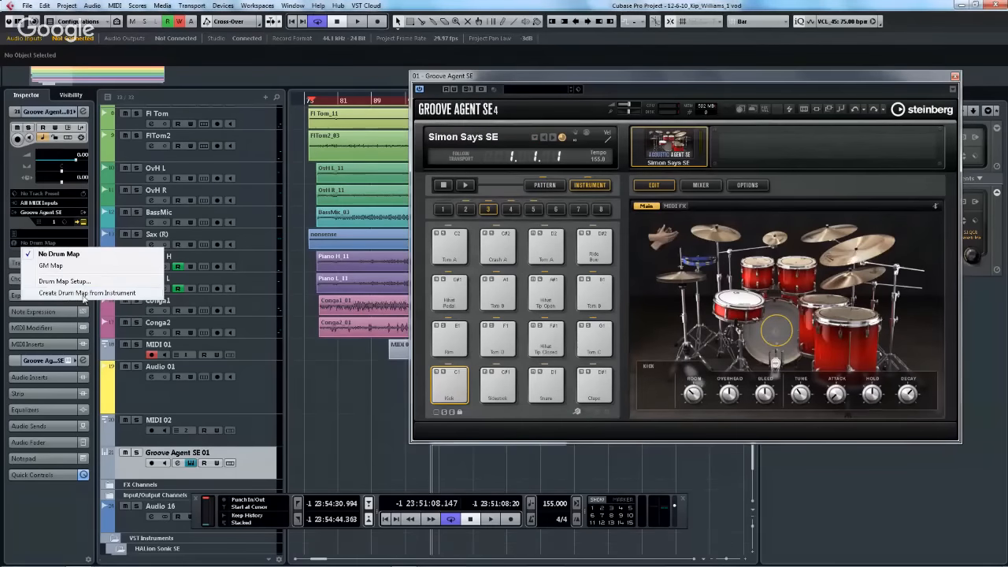
left_click(118, 293)
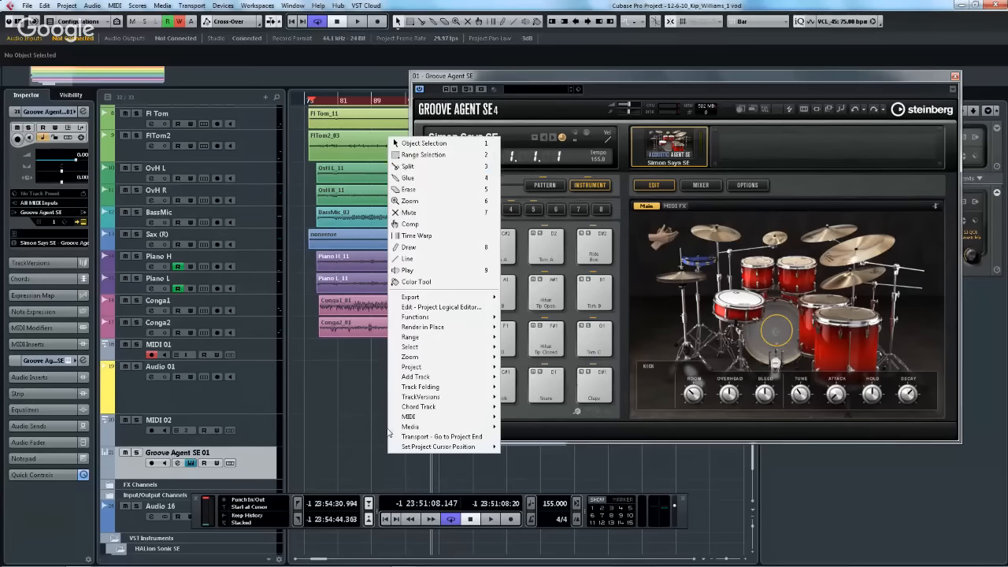
- Draw an empty part about 37 bars long on the Groove Agent SE 01 track from bar 104, and return to Object Selection
right_click(389, 452)
left_click(418, 249)
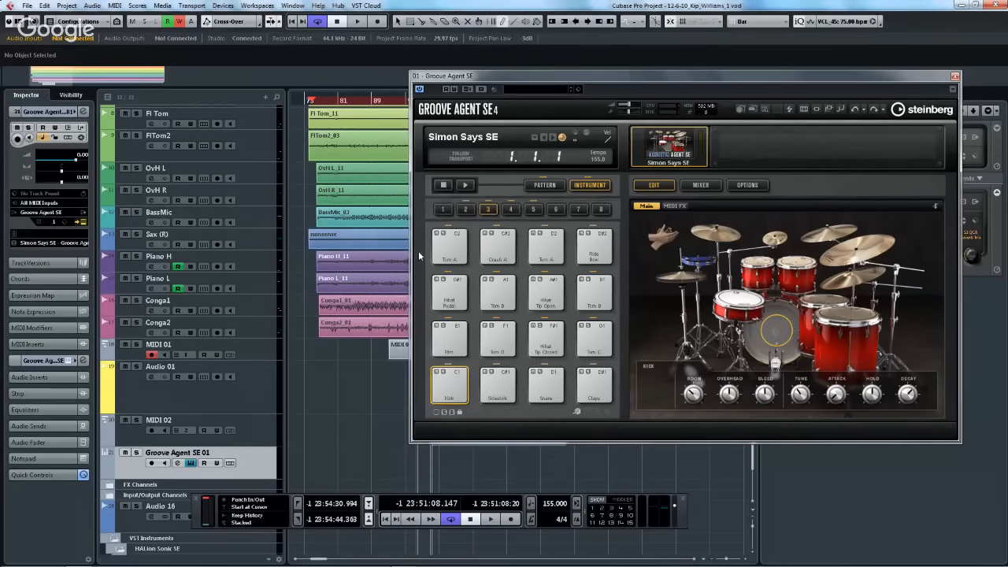
left_click_drag(443, 460, 590, 466)
right_click(532, 468)
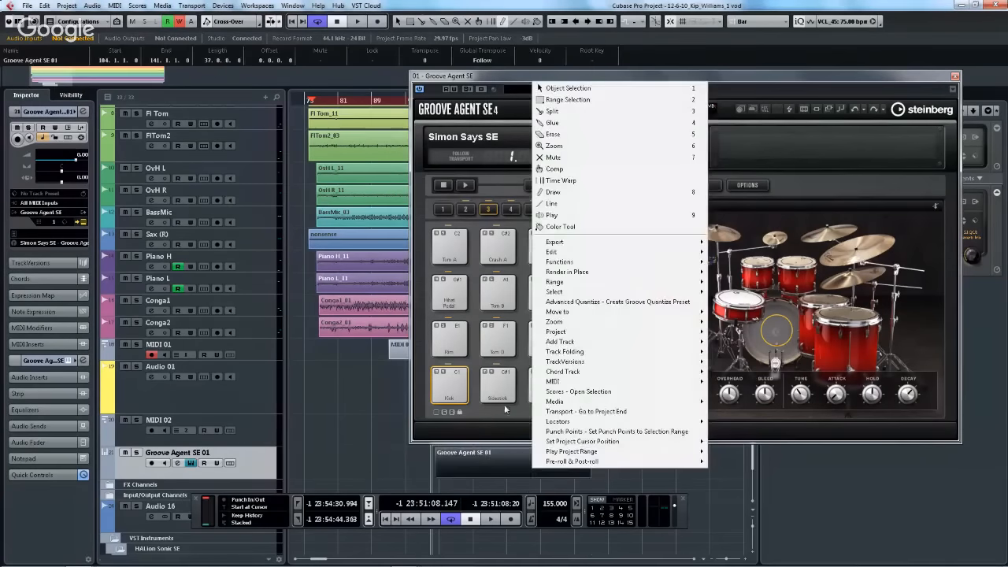
left_click(543, 88)
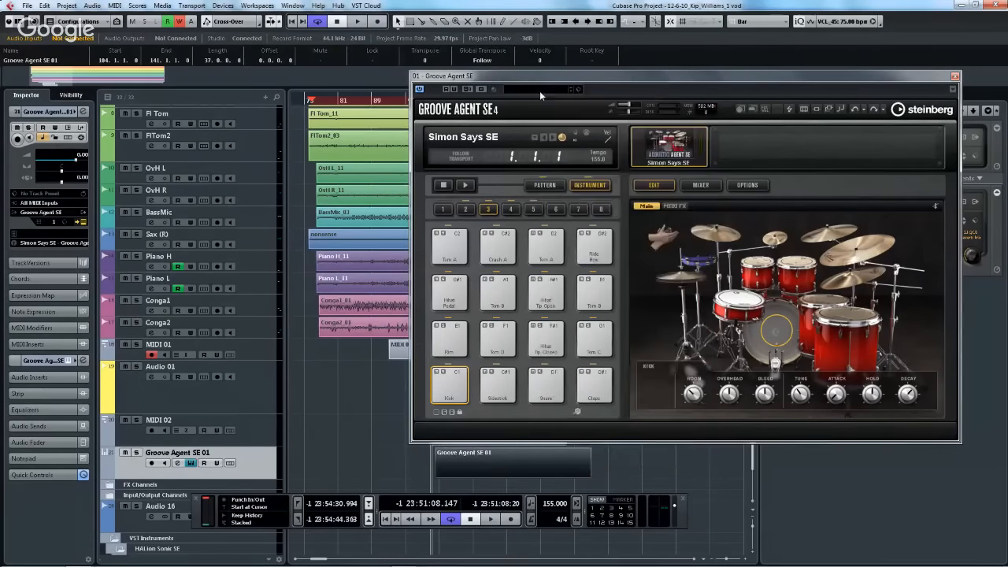
- In the Drum Editor, enter notes for Main 1, Main 12, Intro 3 and Intro 4 in the Groove Agent part, audition them and close the editor
double_click(469, 462)
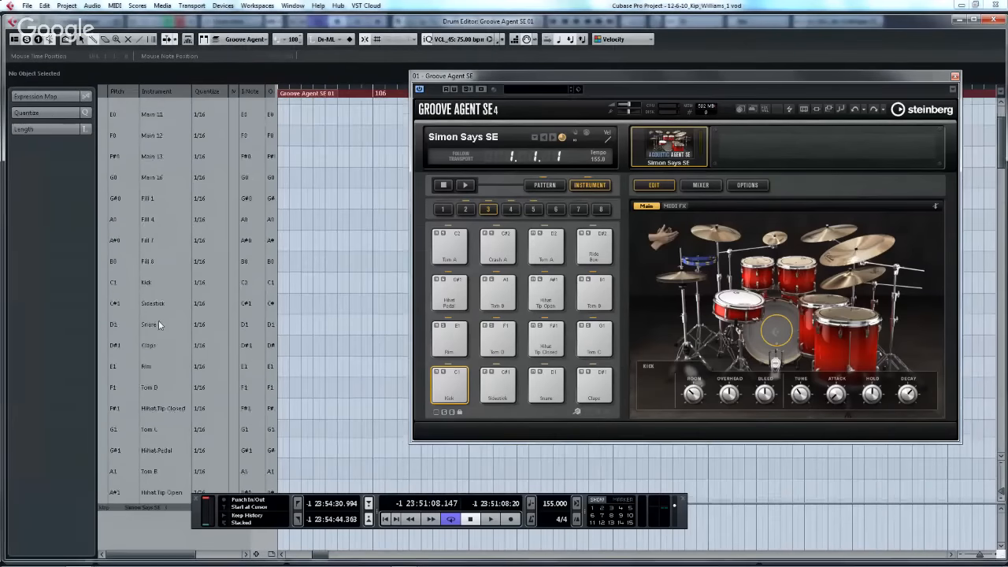
scroll(159, 321, "up", 3)
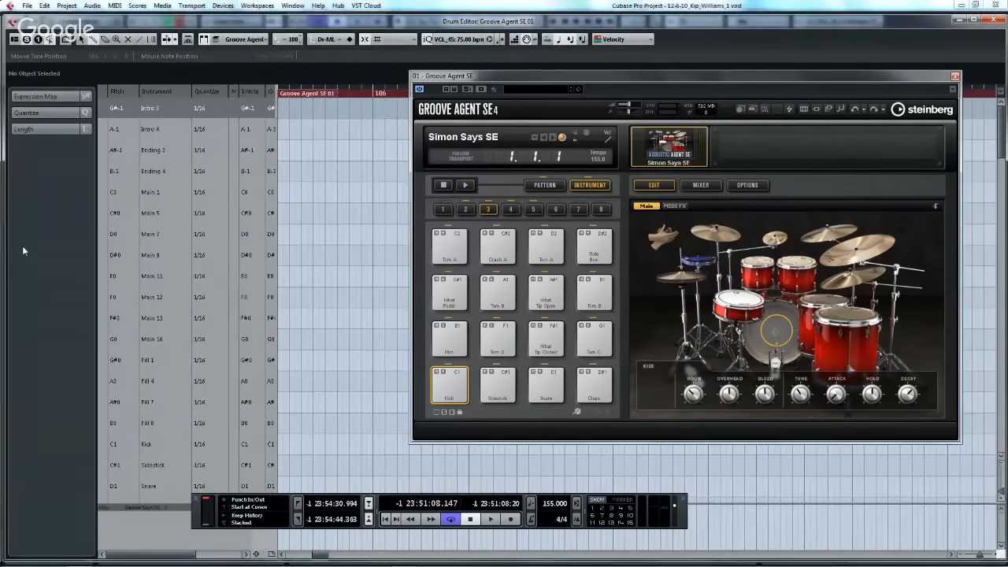
scroll(161, 238, "down", 5)
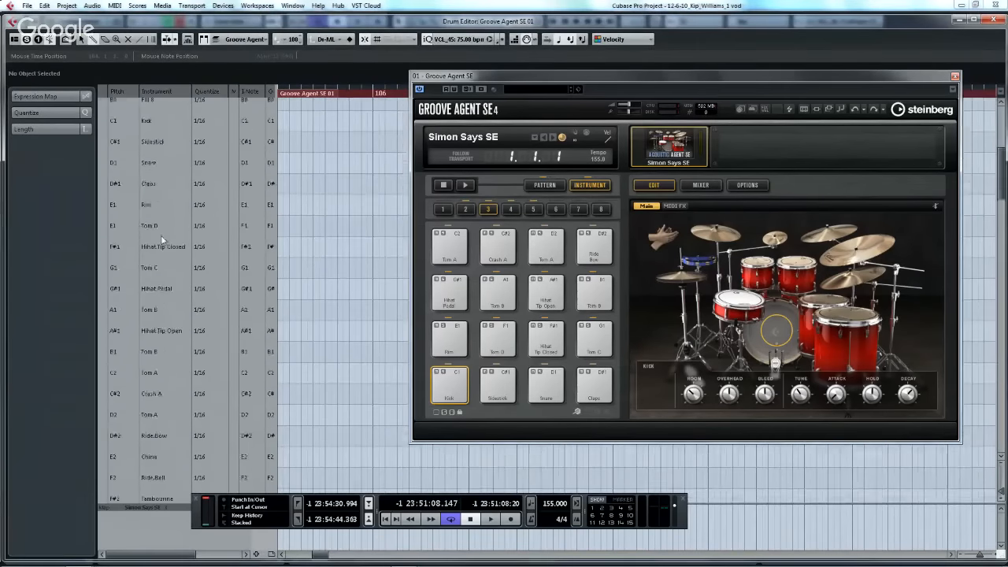
scroll(162, 237, "up", 5)
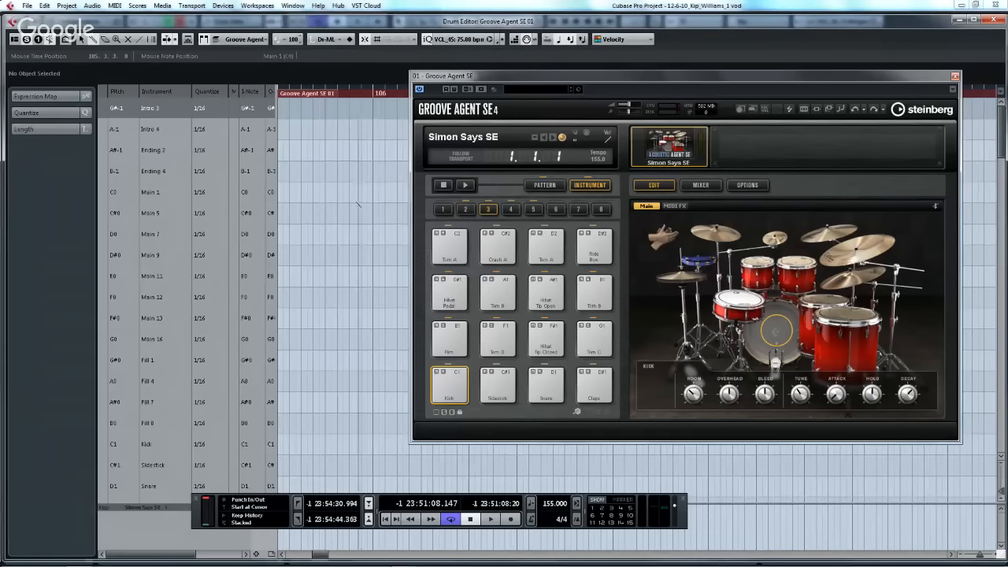
left_click_drag(358, 197, 418, 194)
left_click_drag(306, 297, 334, 297)
left_click_drag(329, 109, 352, 109)
left_click_drag(367, 129, 389, 129)
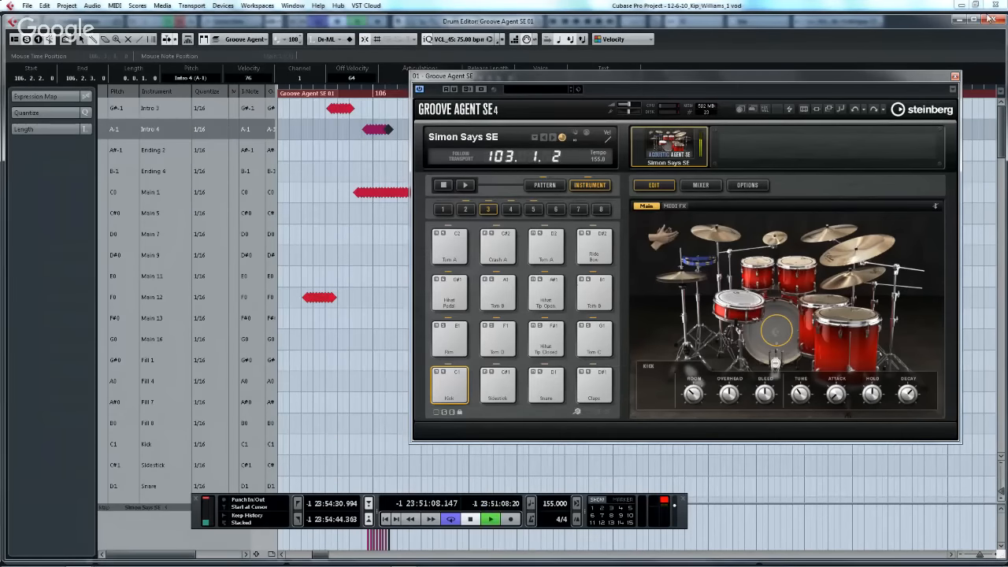
left_click(980, 26)
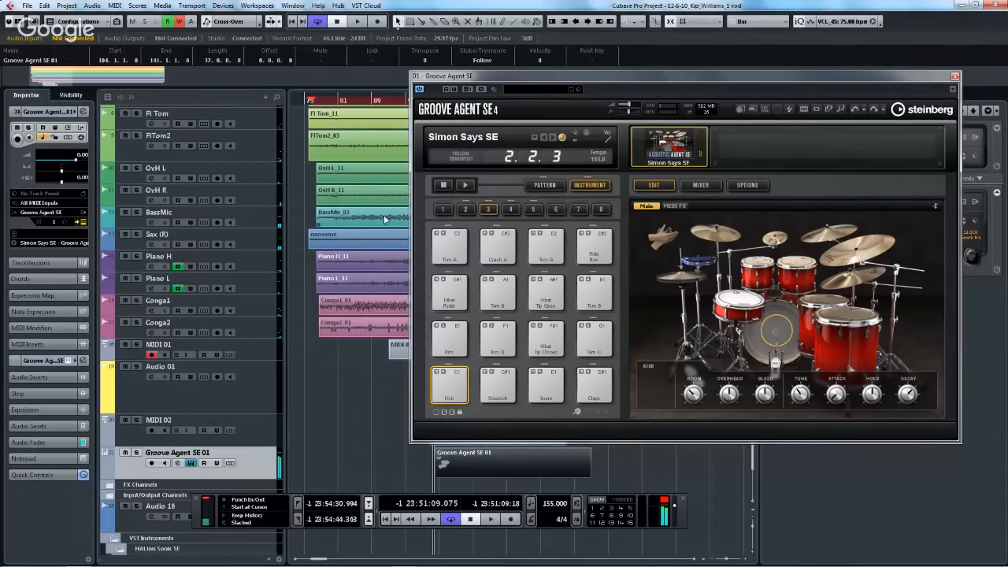
left_click(442, 187)
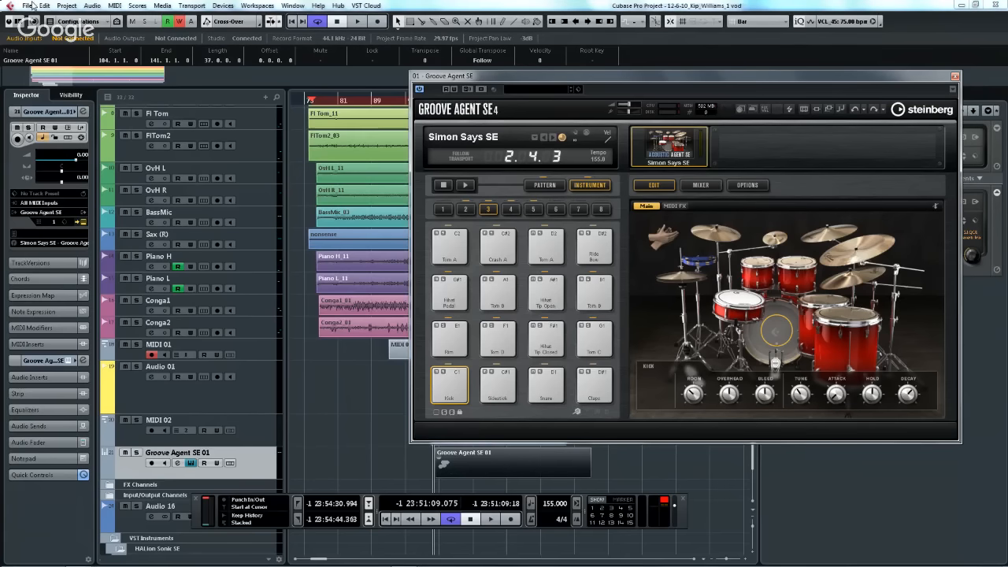
- Open the Pool, examine the commands available for the Hat_11 clip, and close the Pool
left_click(160, 6)
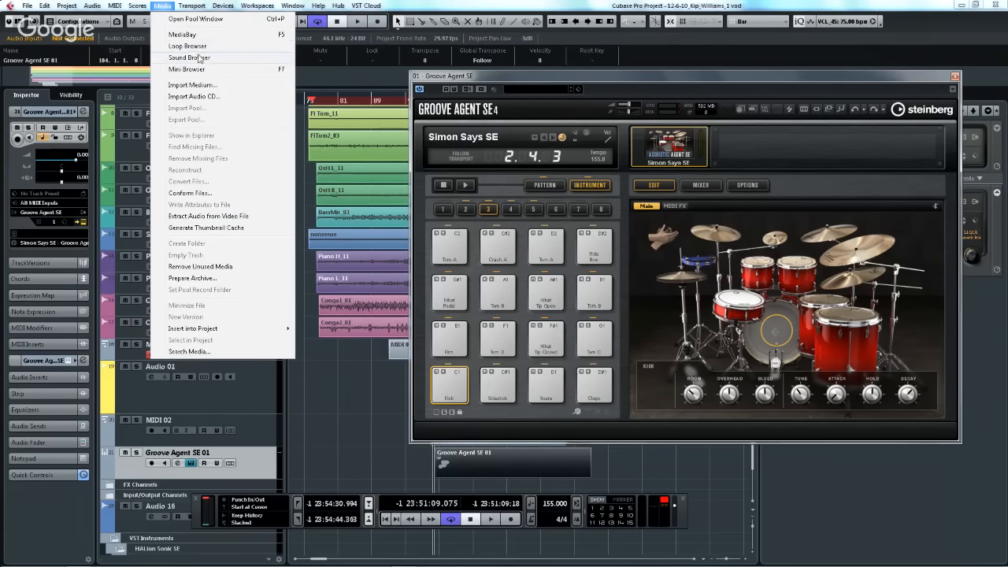
left_click(193, 19)
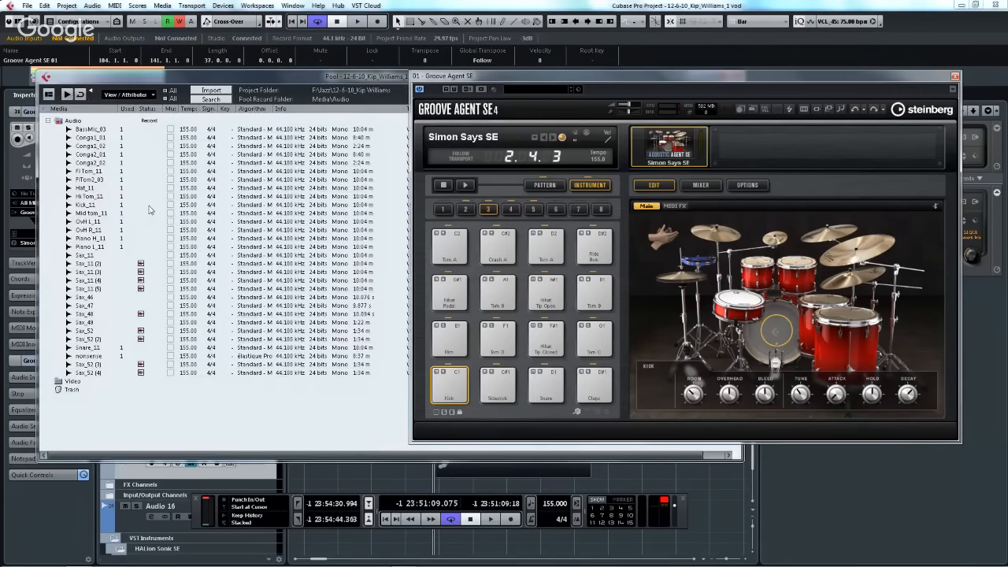
right_click(89, 187)
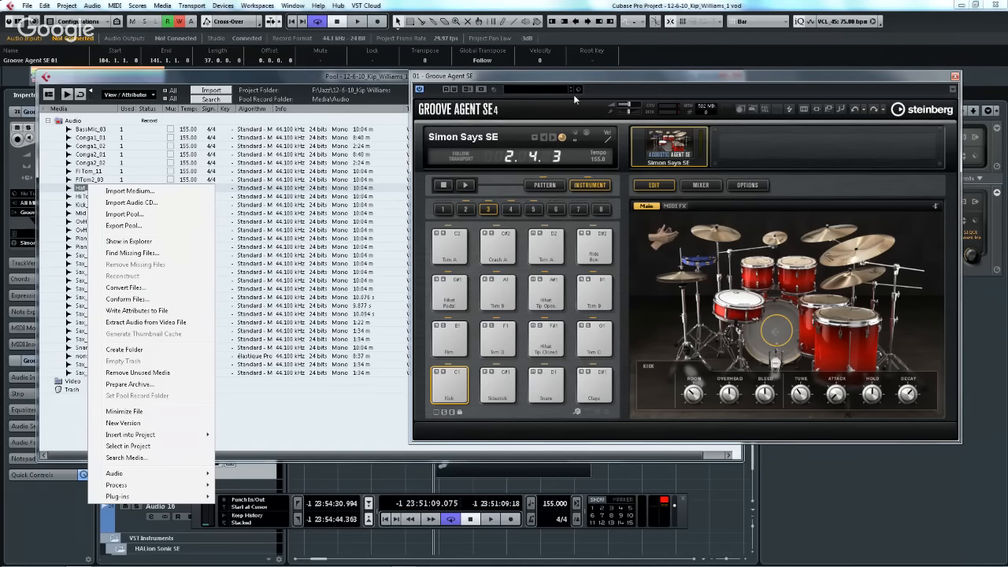
left_click_drag(574, 77, 644, 184)
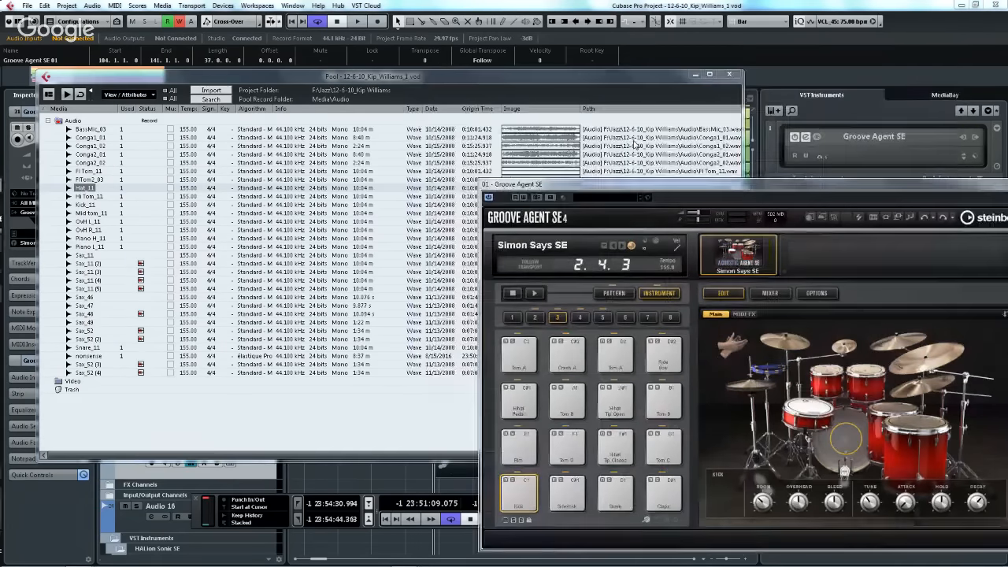
left_click(733, 75)
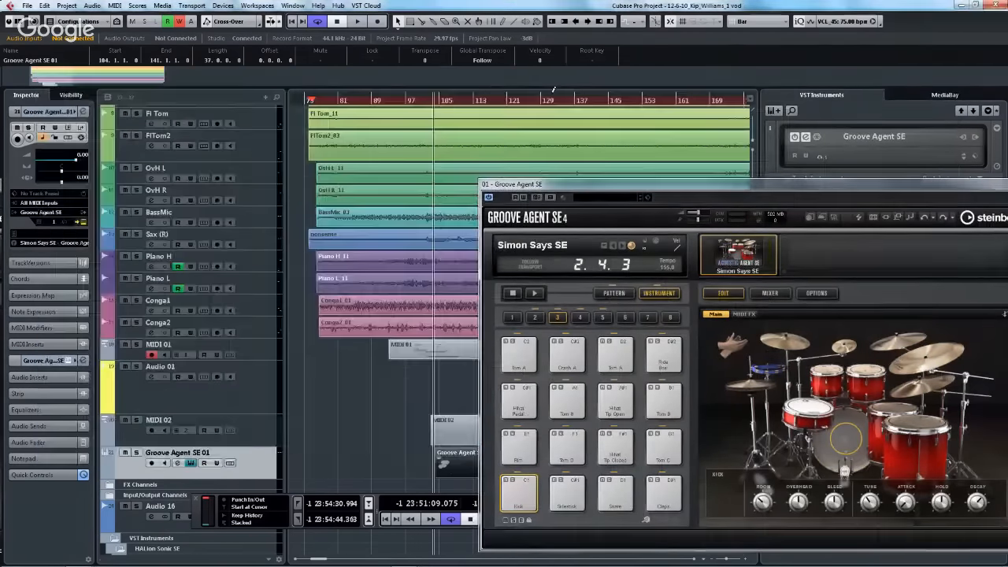
- Start a project backup into a new folder inside the current project folder, examine the backup options, and cancel
left_click(26, 5)
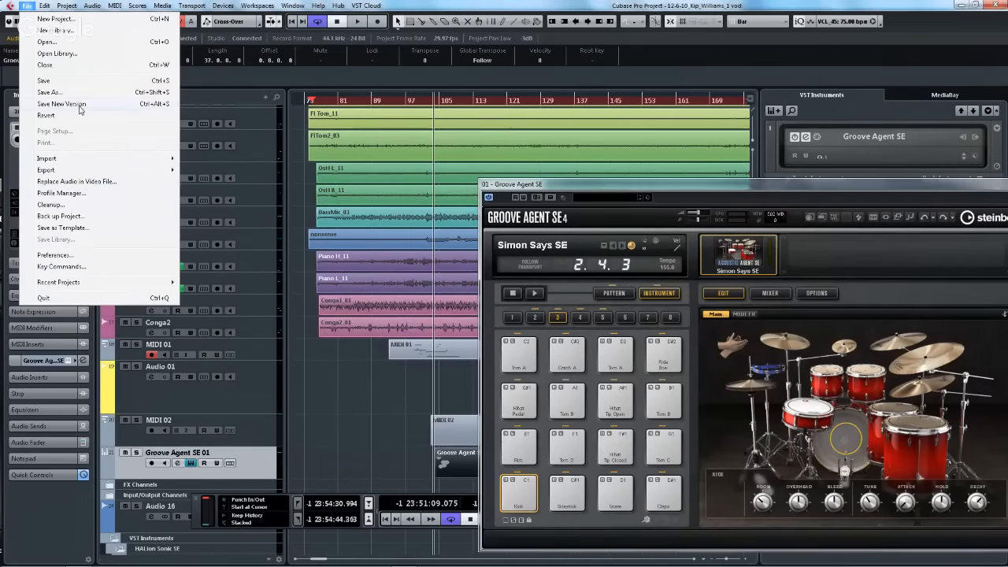
left_click(85, 216)
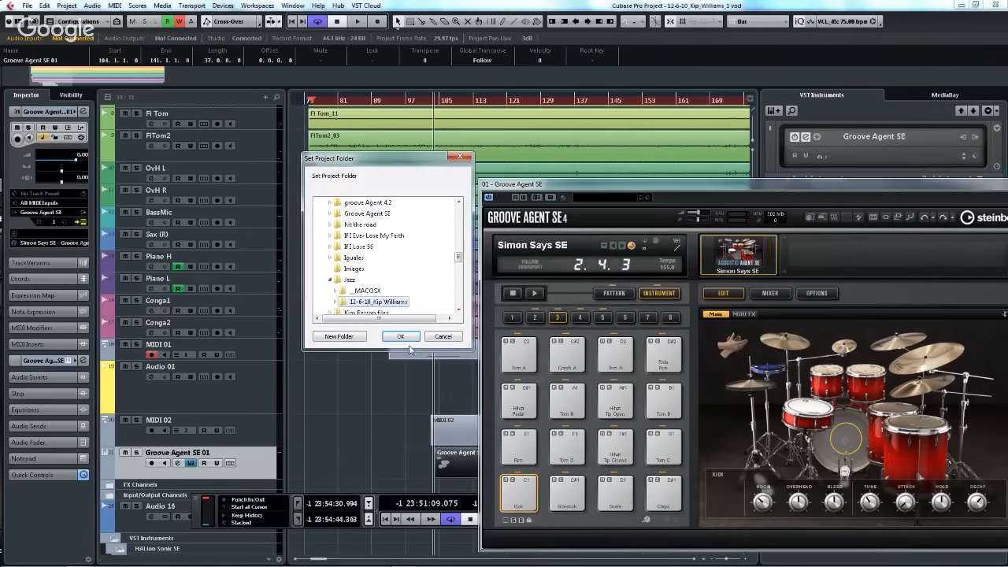
left_click(400, 336)
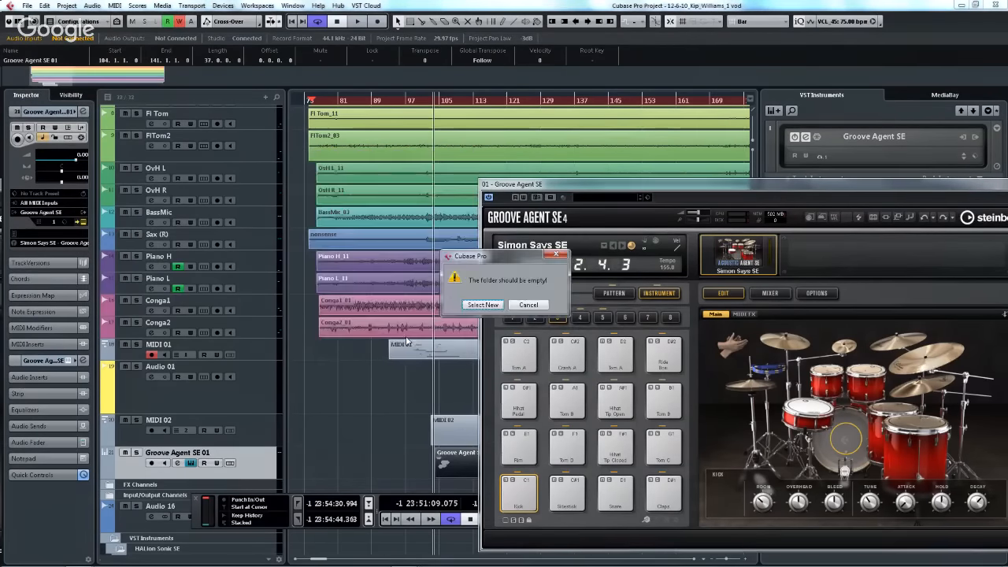
left_click(497, 307)
left_click(457, 384)
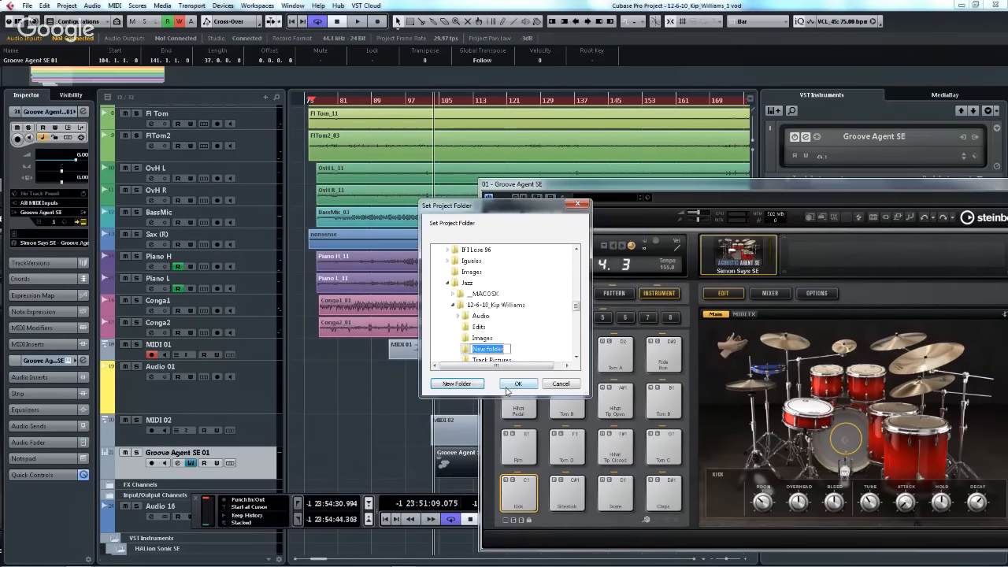
left_click(510, 385)
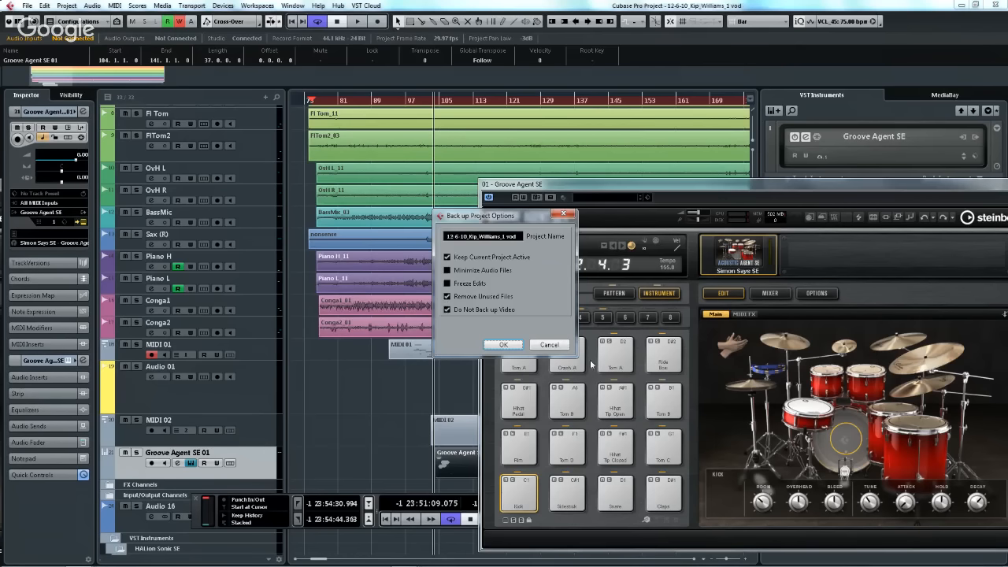
left_click(561, 346)
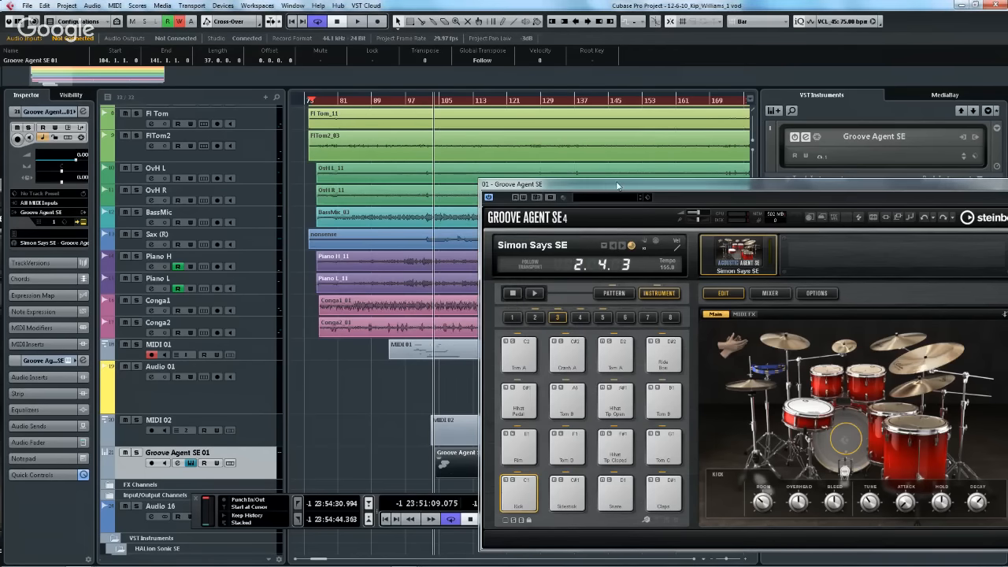
- Move the Groove Agent SE window, look through the file and audio commands, and close the instrument window
left_click_drag(617, 187, 331, 82)
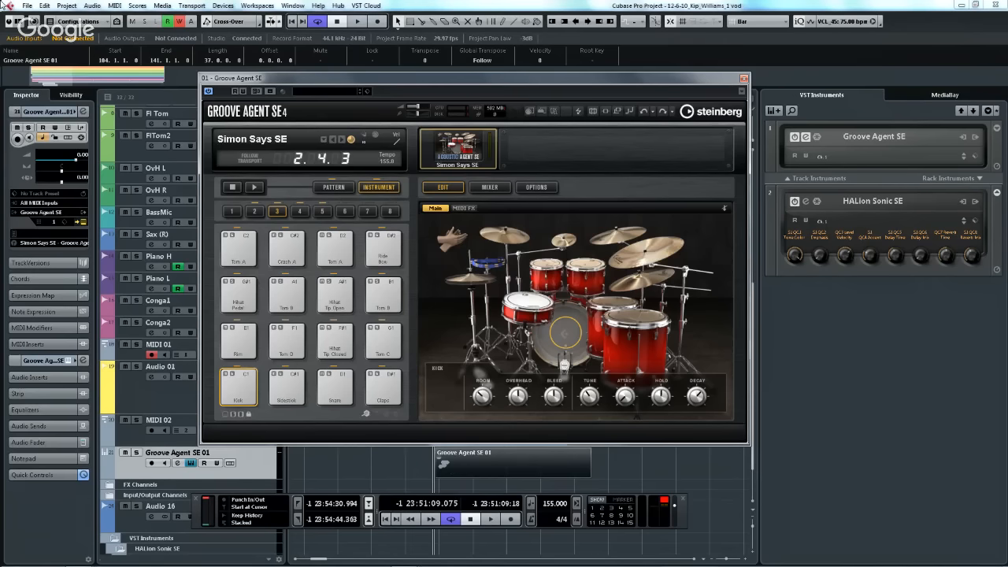
left_click(25, 6)
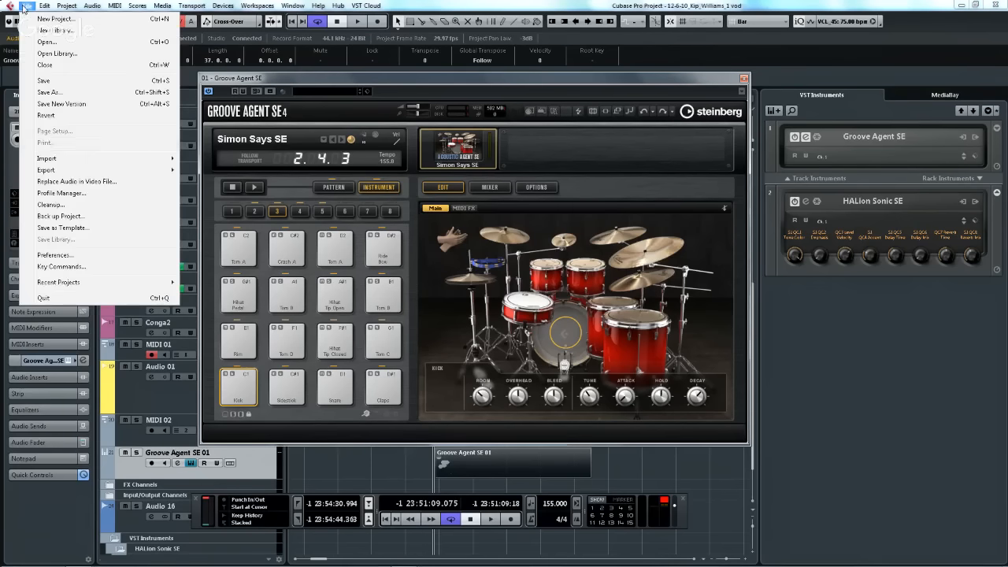
mouse_move(77, 162)
mouse_move(93, 6)
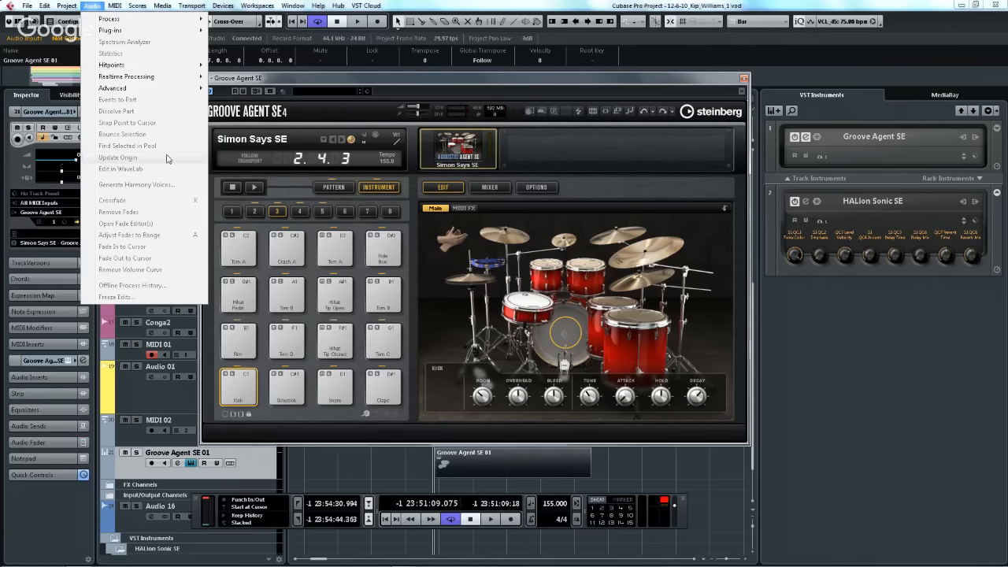
left_click(744, 78)
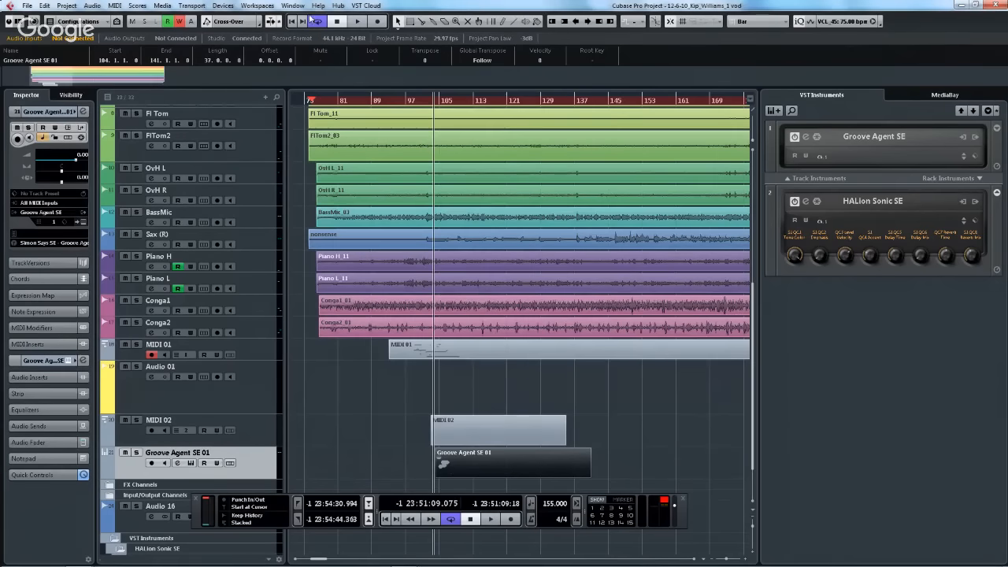
left_click(272, 20)
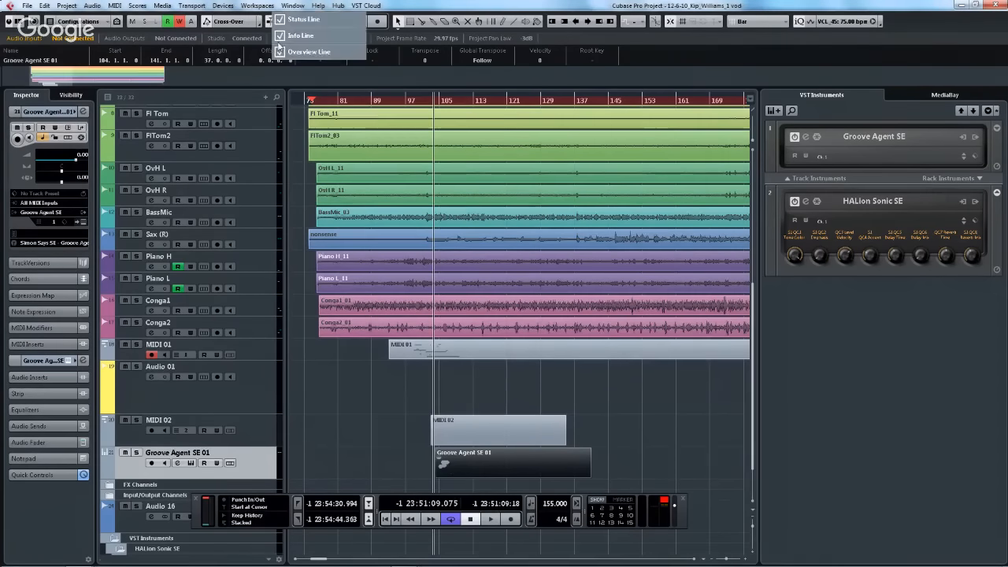
left_click(223, 6)
left_click(223, 6)
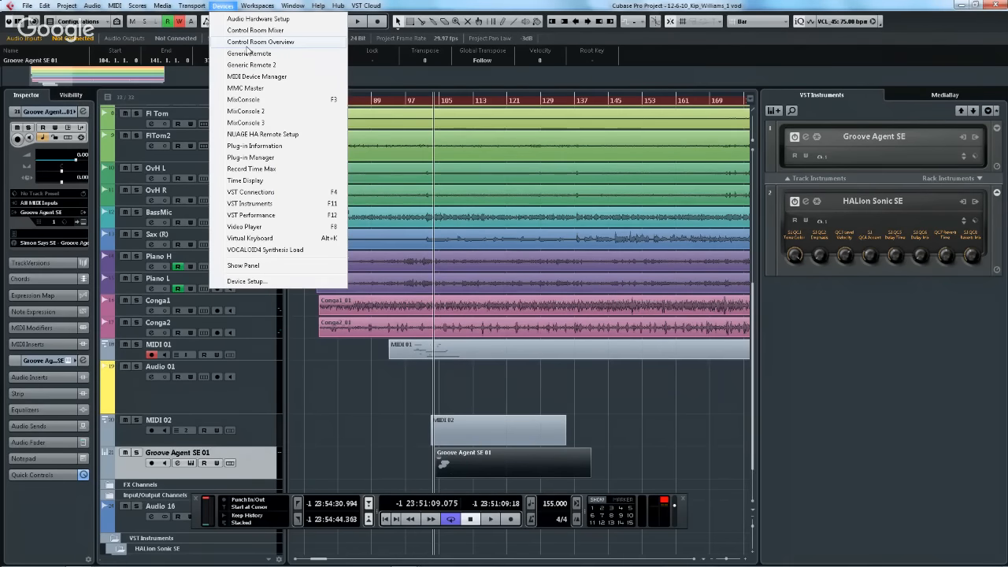
- Open the Groove Agent SE instrument, examine the commands available for the Tom A pad, and close its window
left_click(805, 137)
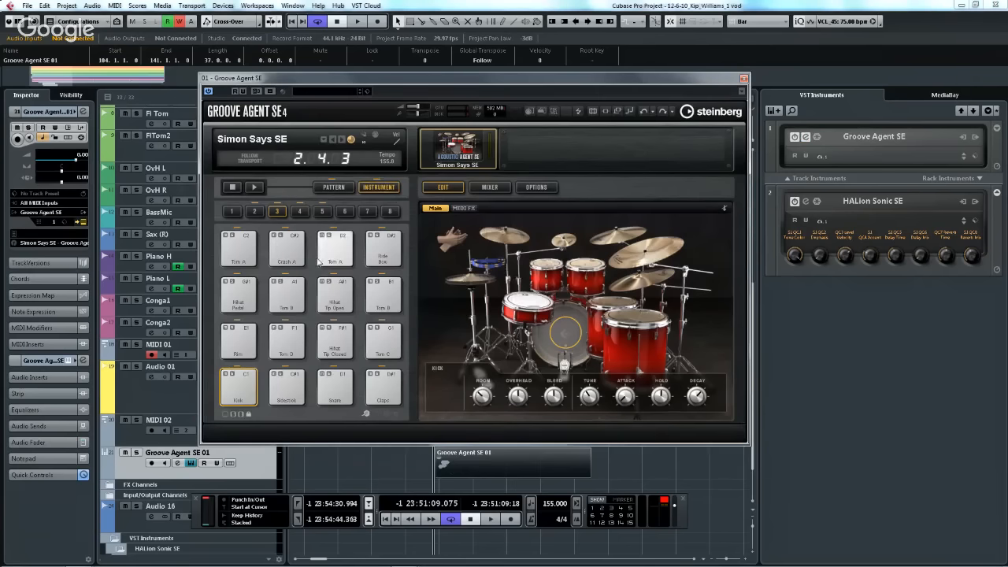
right_click(334, 256)
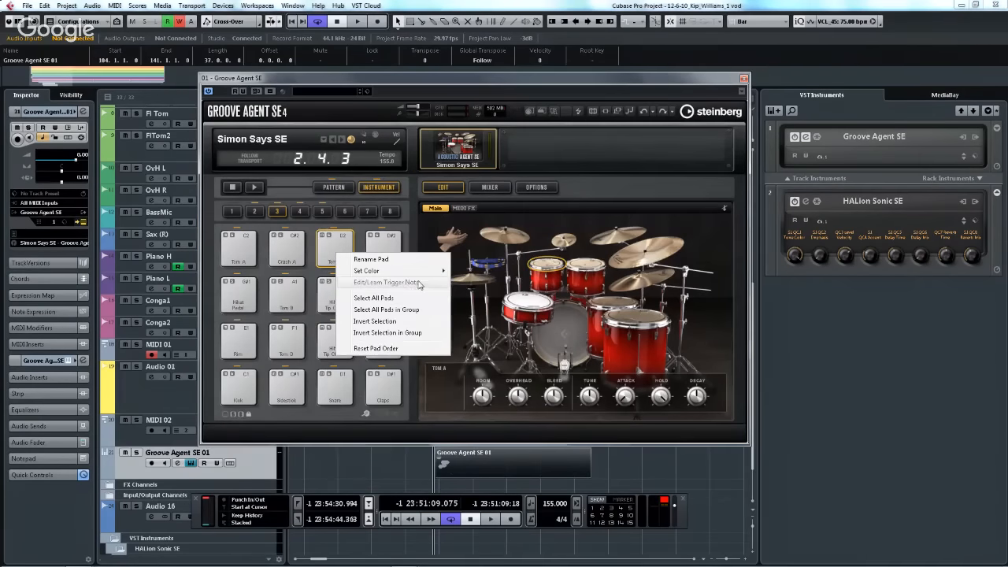
mouse_move(417, 275)
left_click(743, 79)
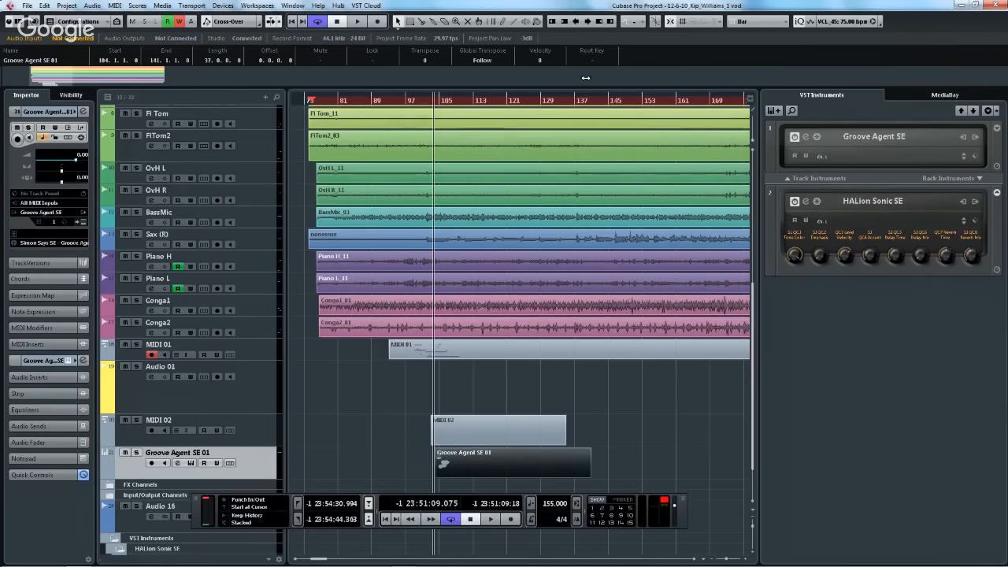
- Place the project cursor in the empty area between bars 1555 and 1666 and deselect the Groove Agent SE 01 part
left_click(560, 96)
left_click_drag(560, 96, 567, 34)
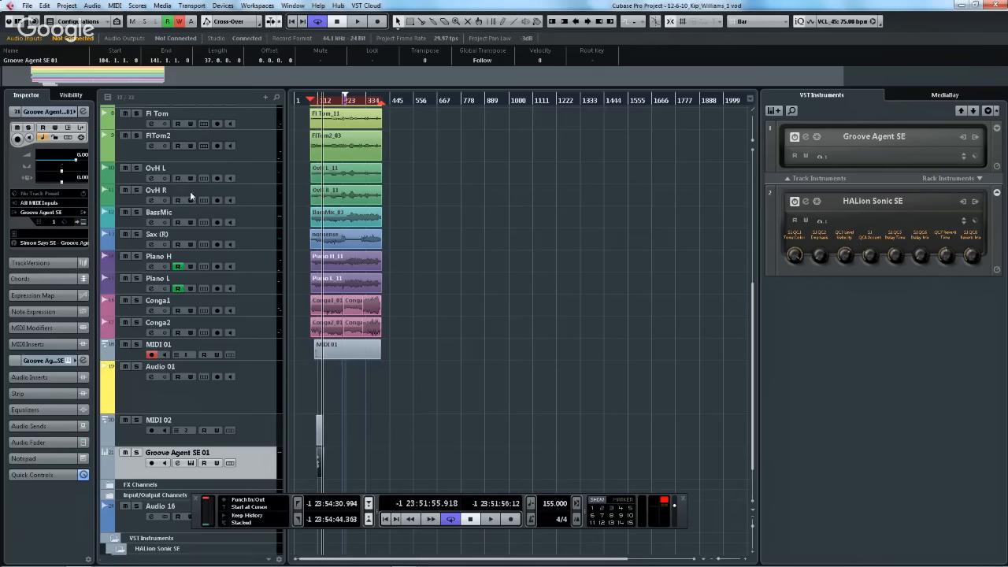
mouse_move(521, 557)
left_click(646, 411)
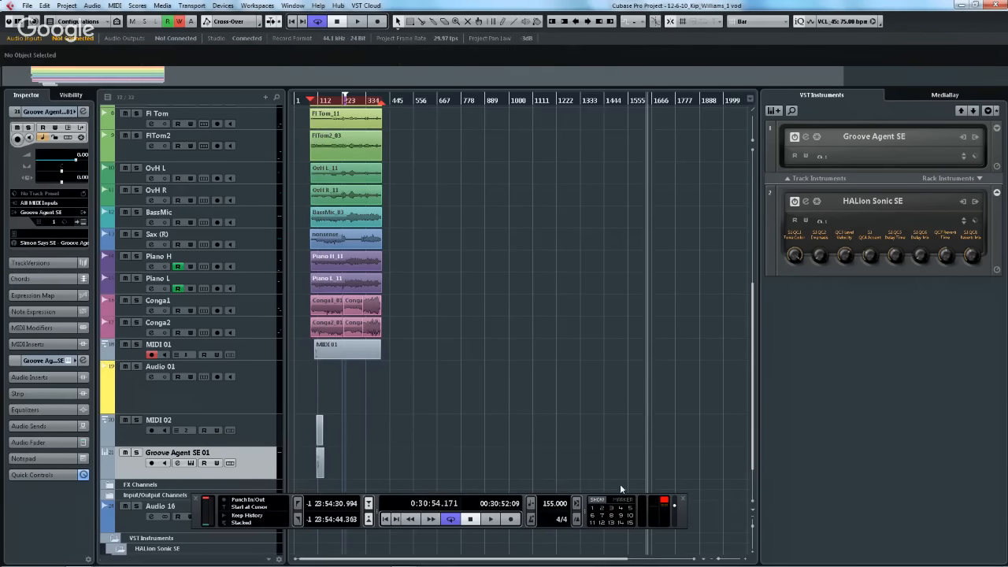